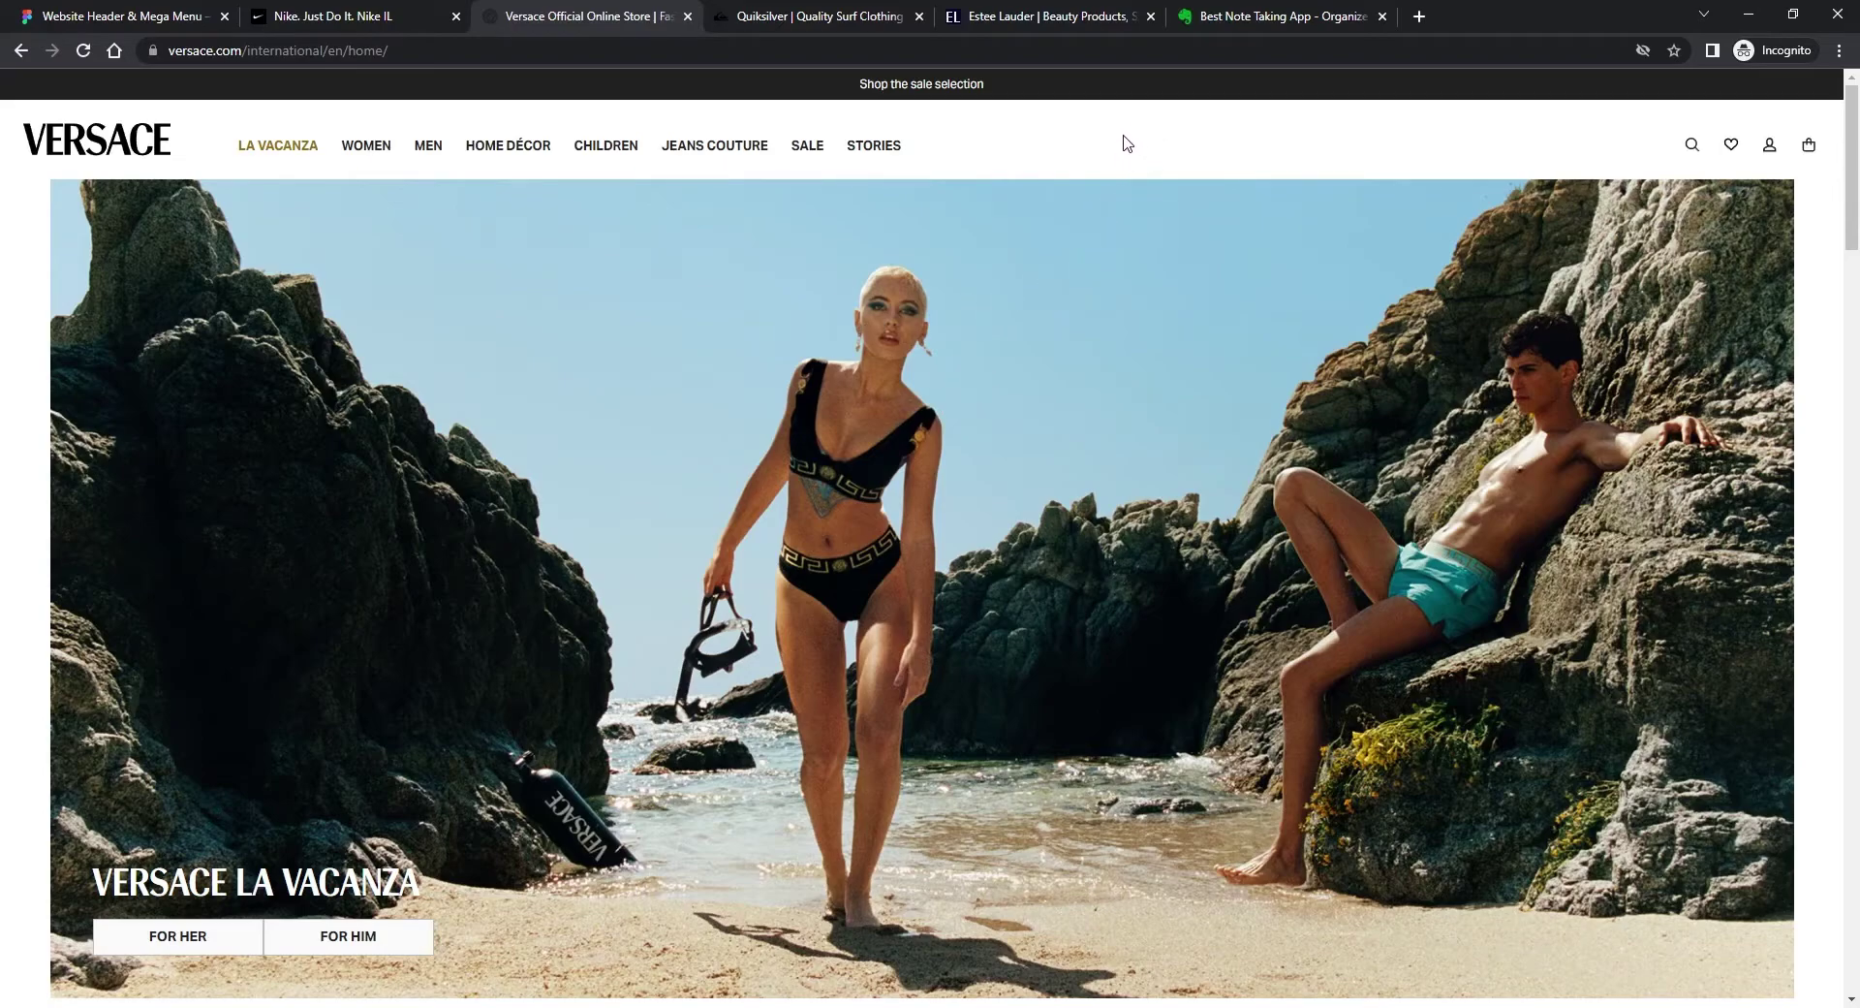
Step: Switch to the Quiksilver store and preview its Mens, Boys and Sports mega menus
mouse_move(717, 153)
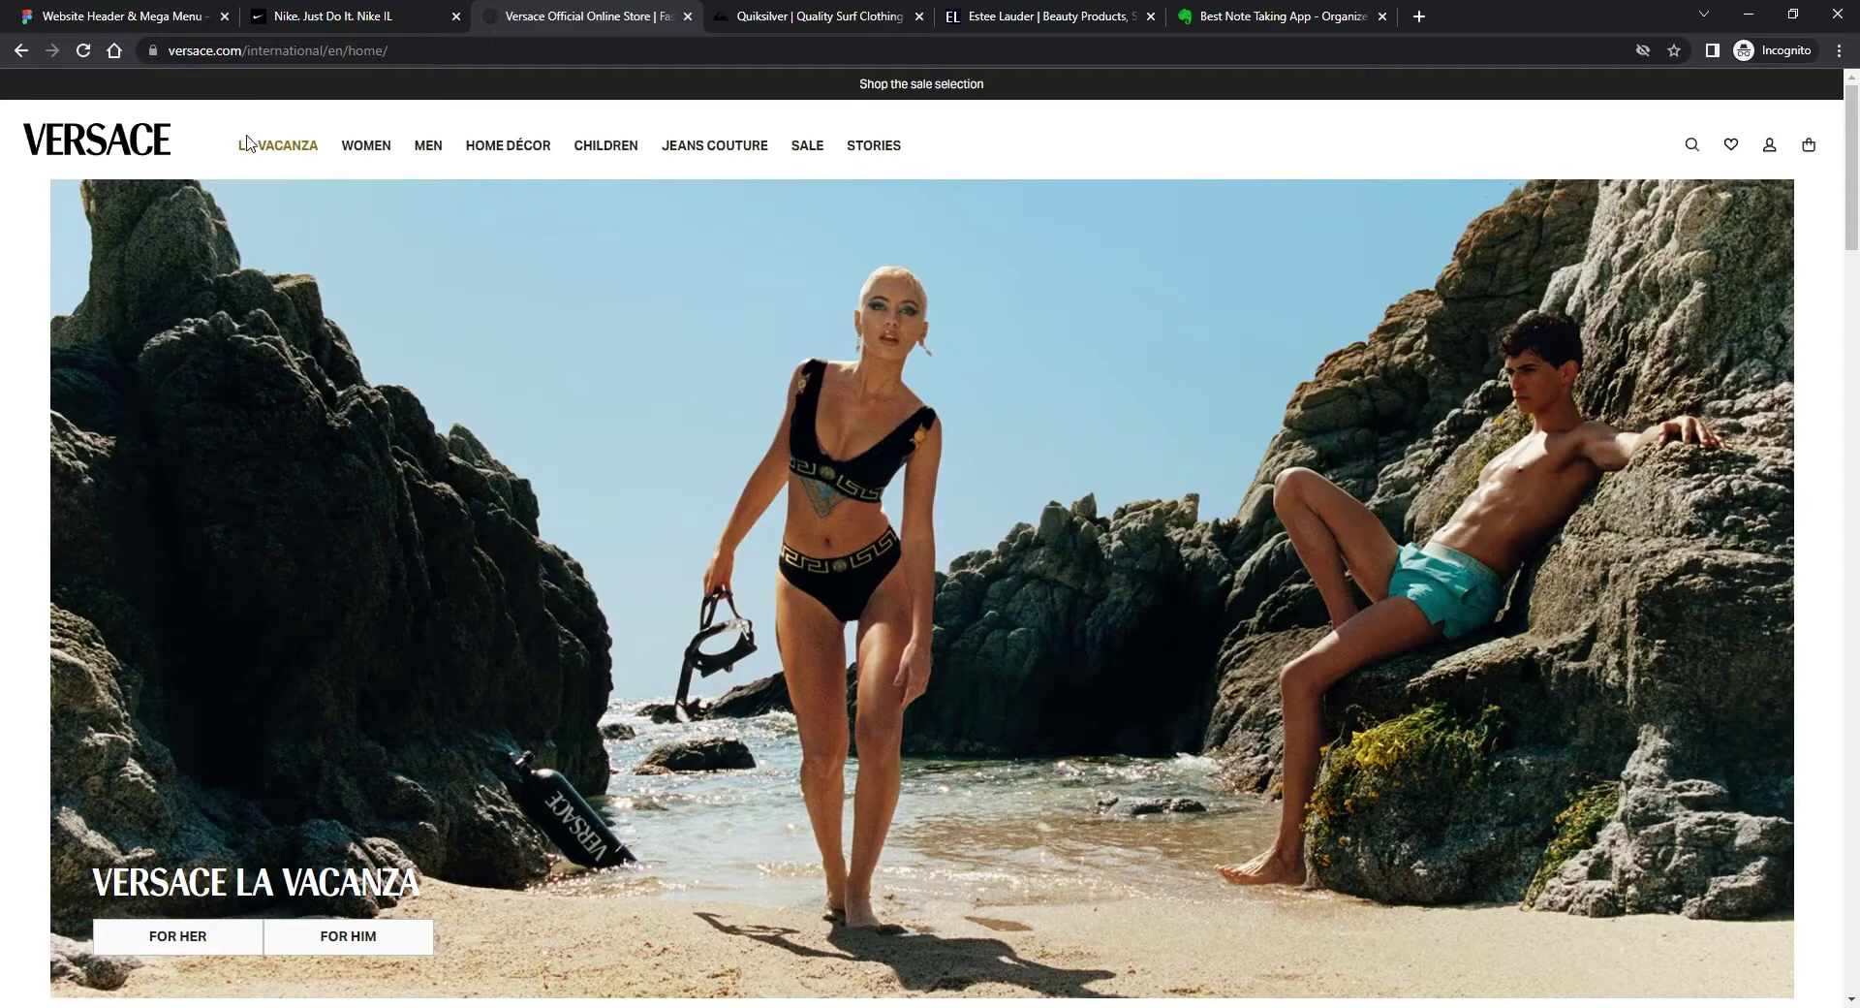
mouse_move(261, 151)
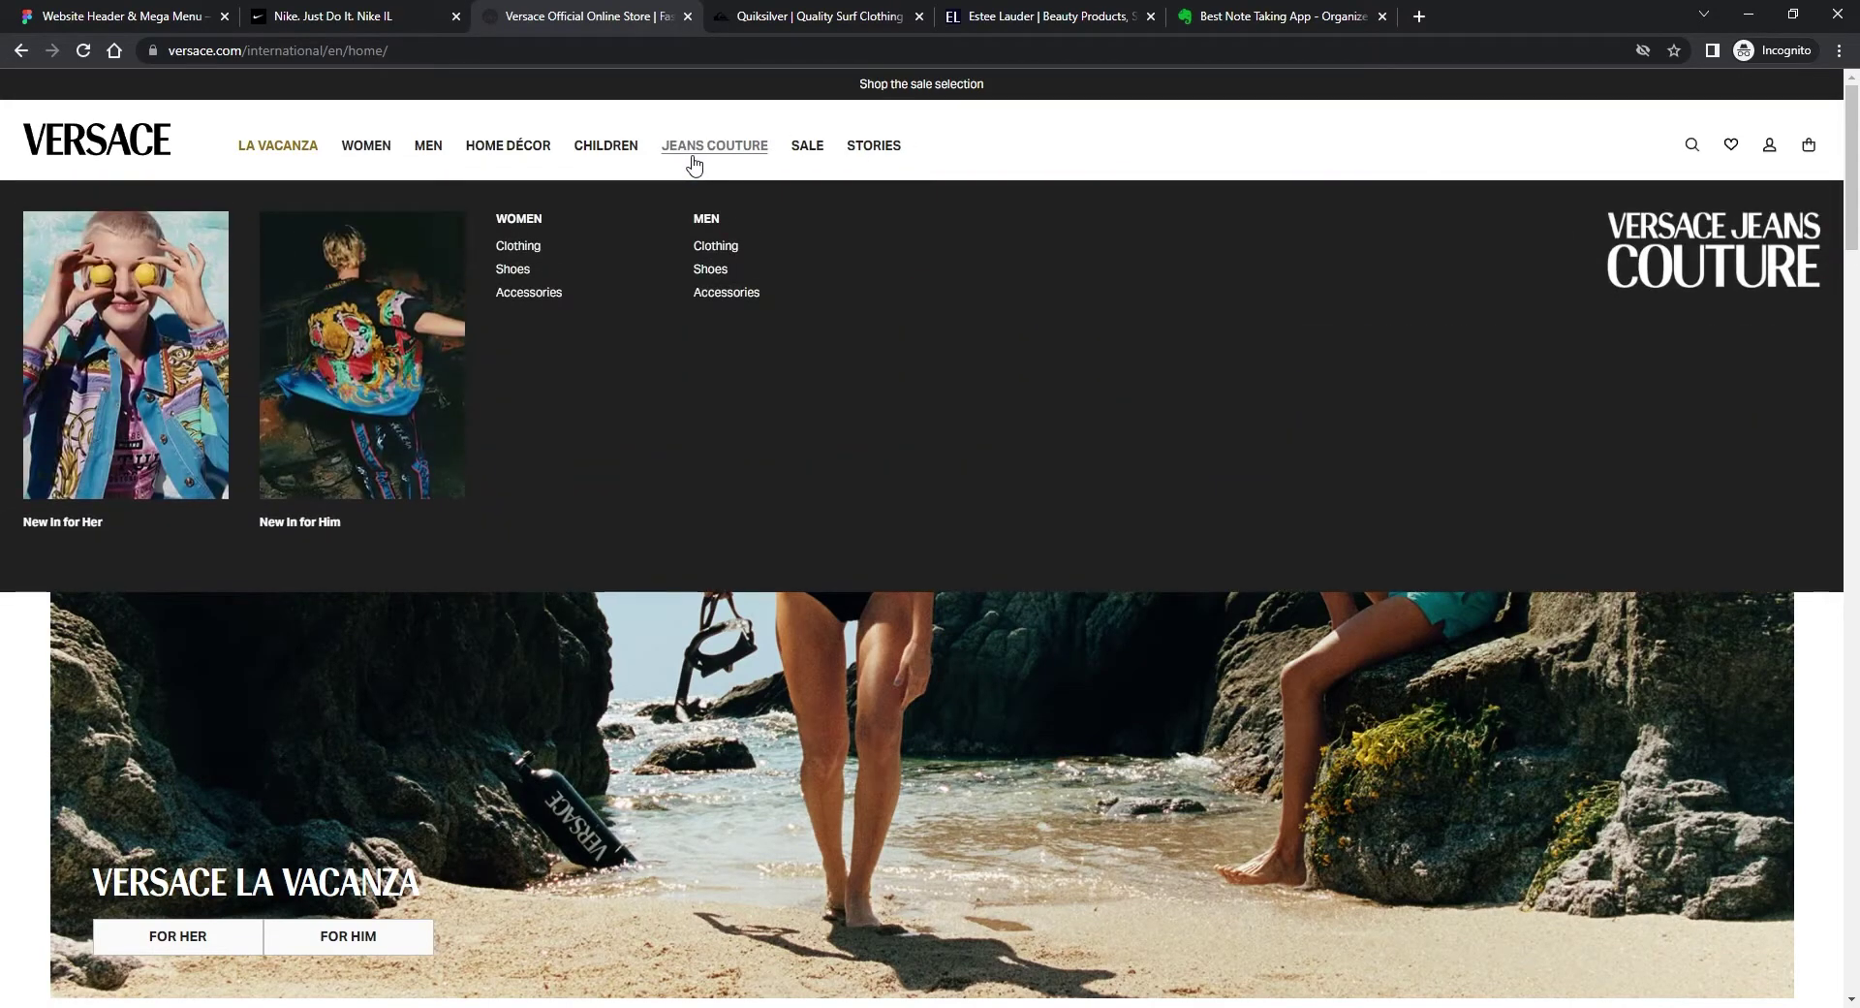
mouse_move(584, 157)
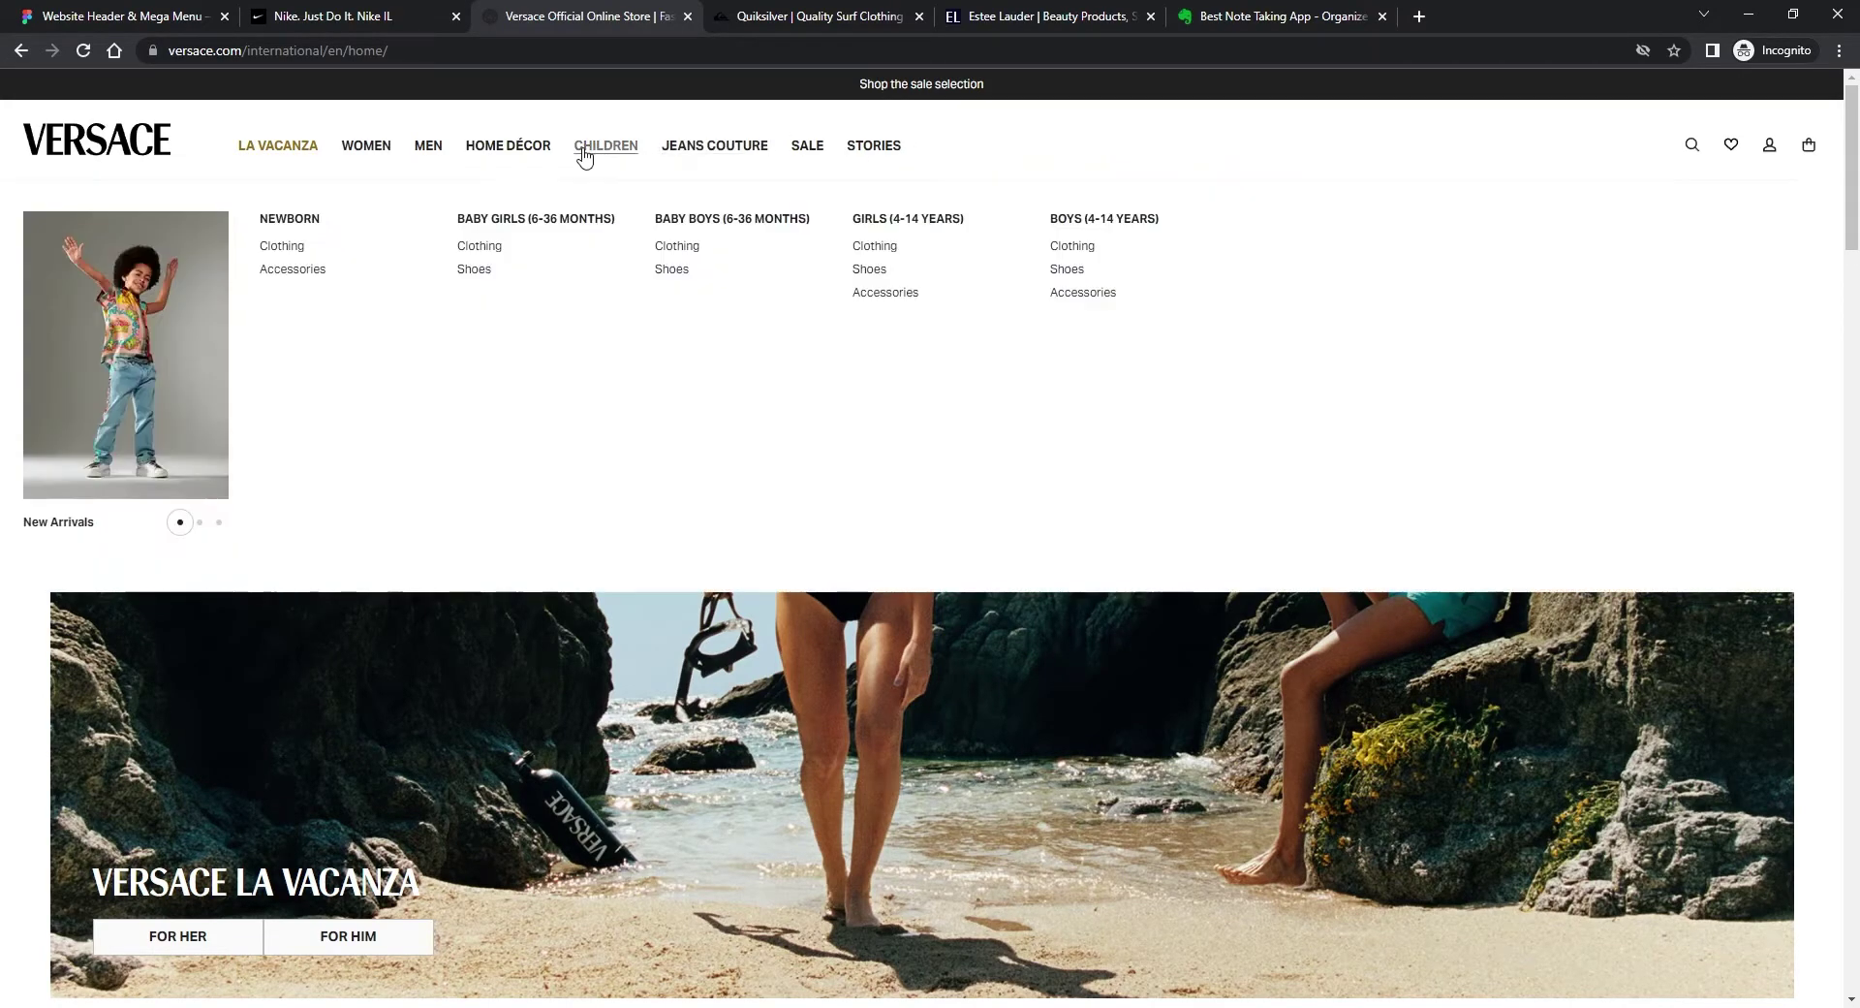
mouse_move(499, 151)
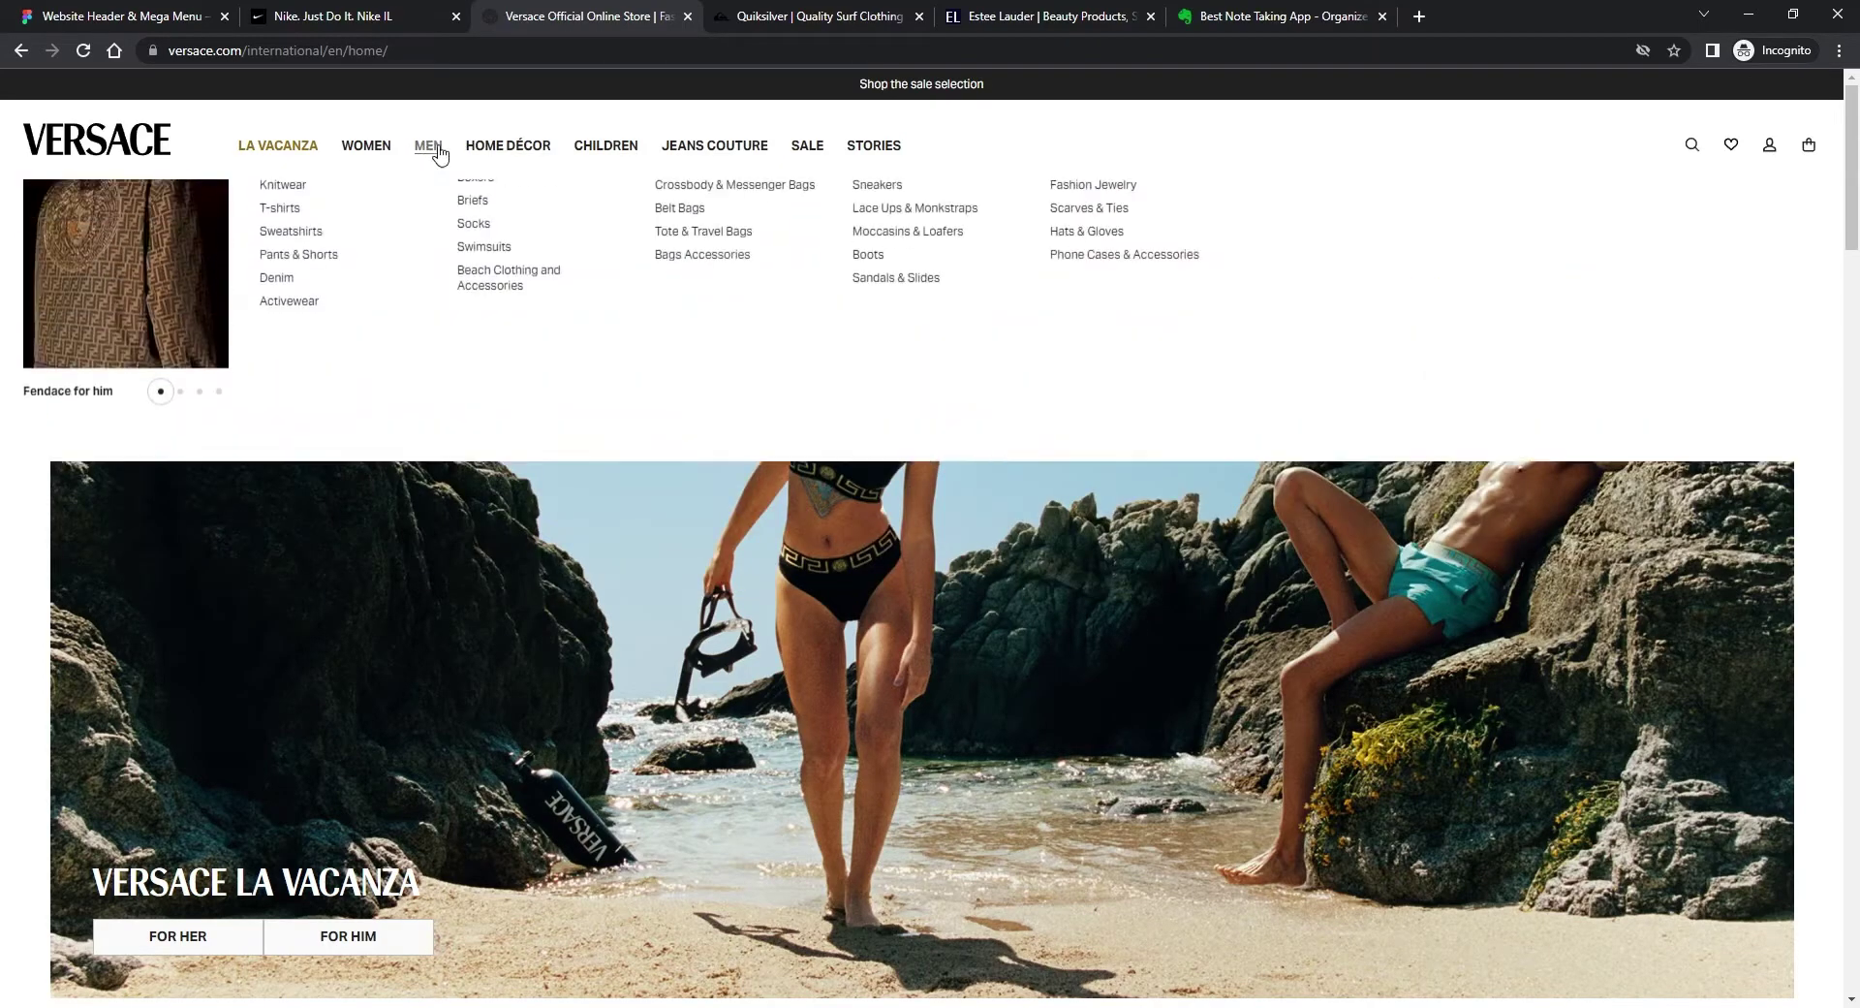
mouse_move(432, 151)
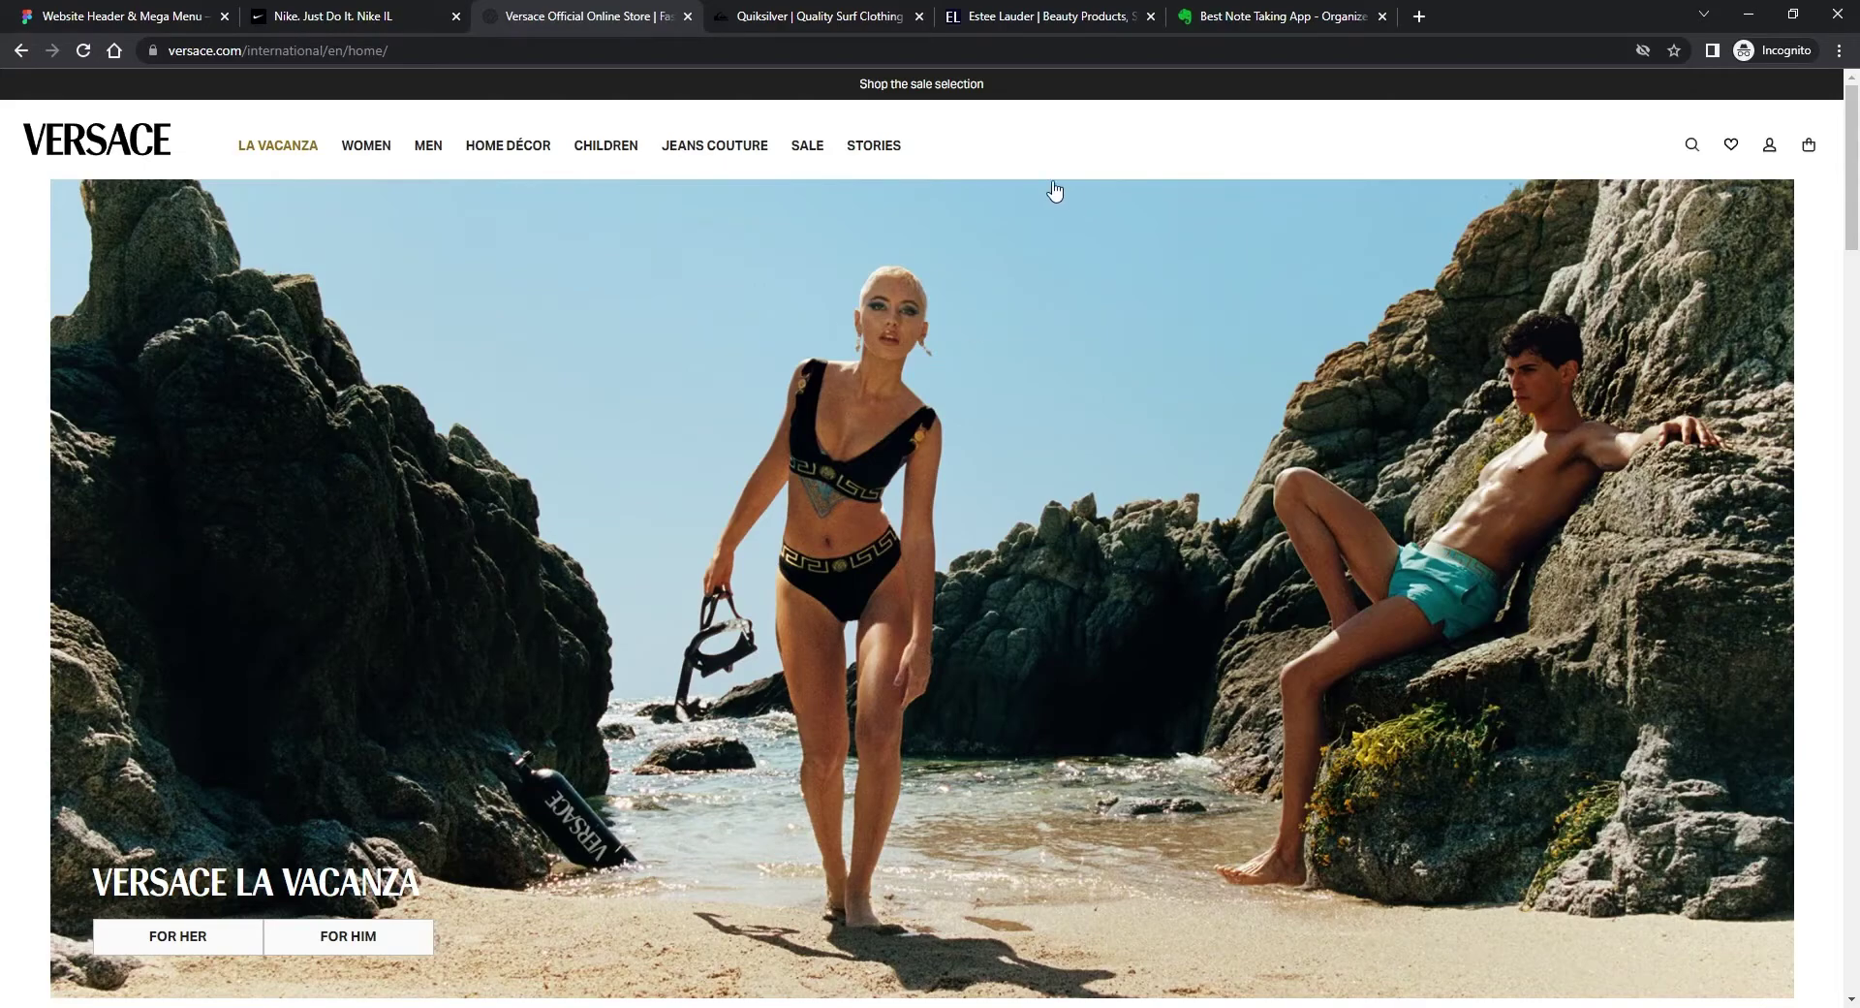
mouse_move(870, 155)
left_click(842, 17)
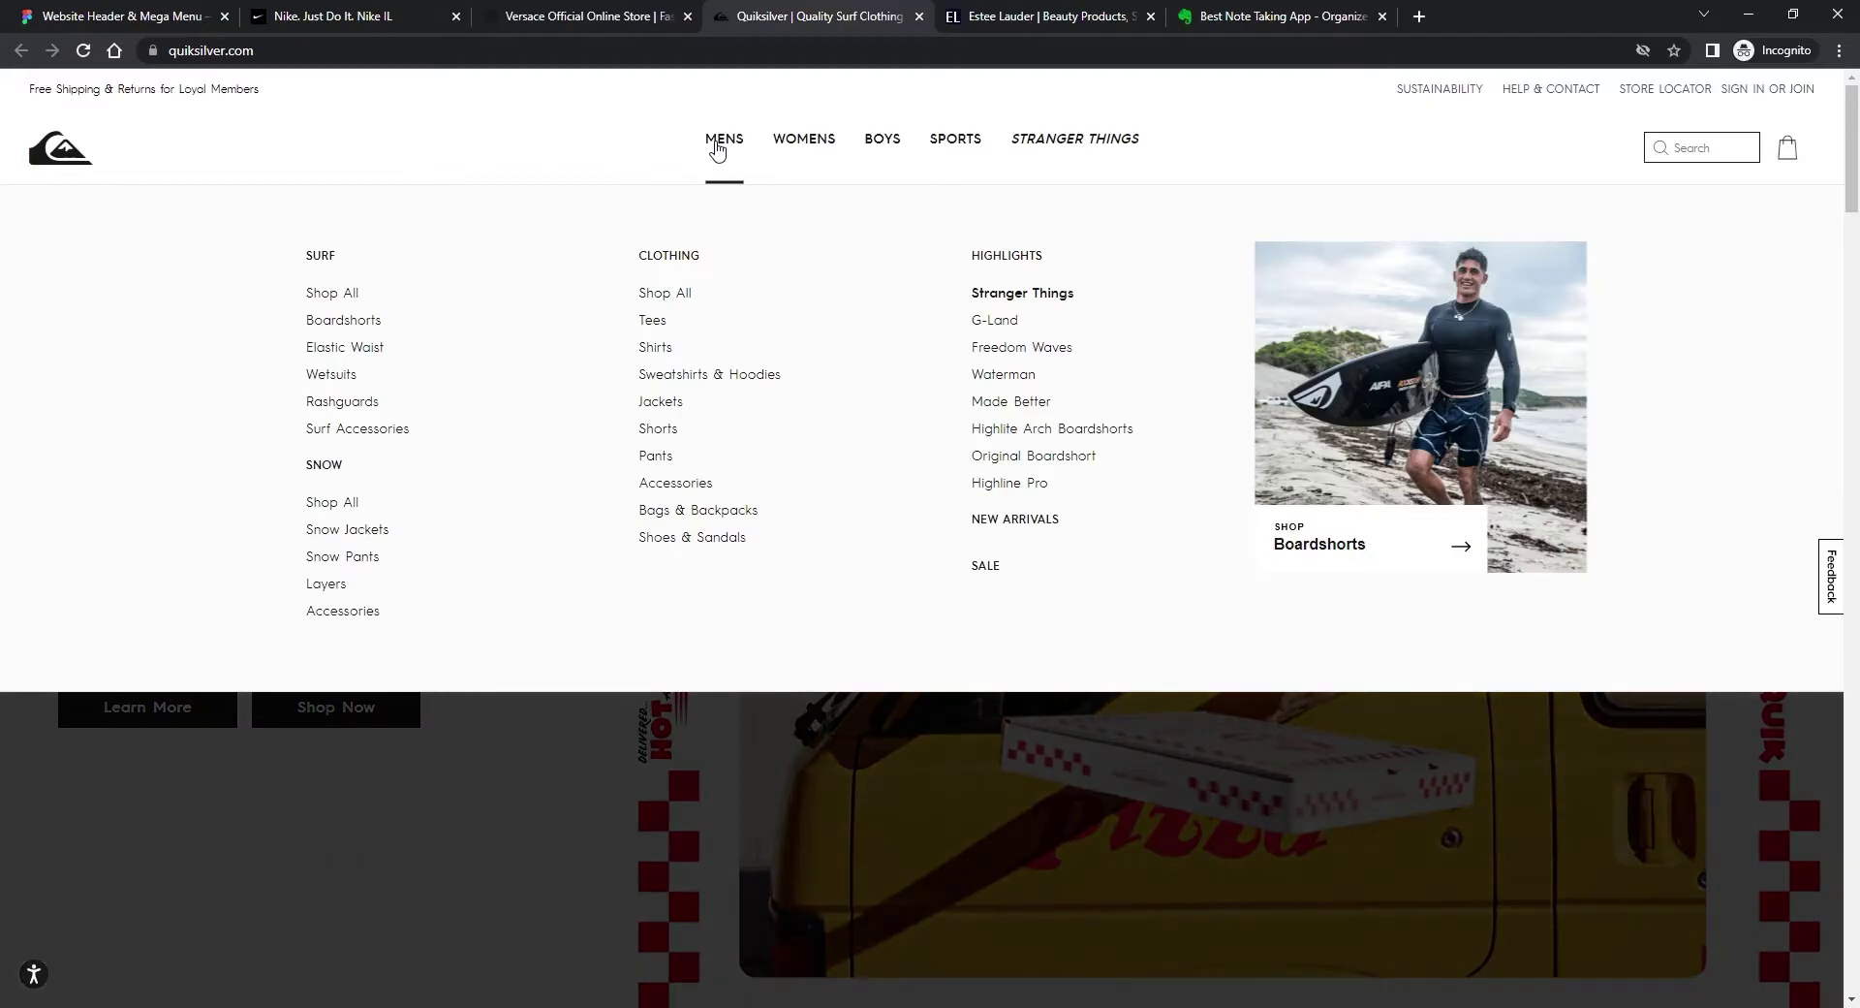
mouse_move(810, 145)
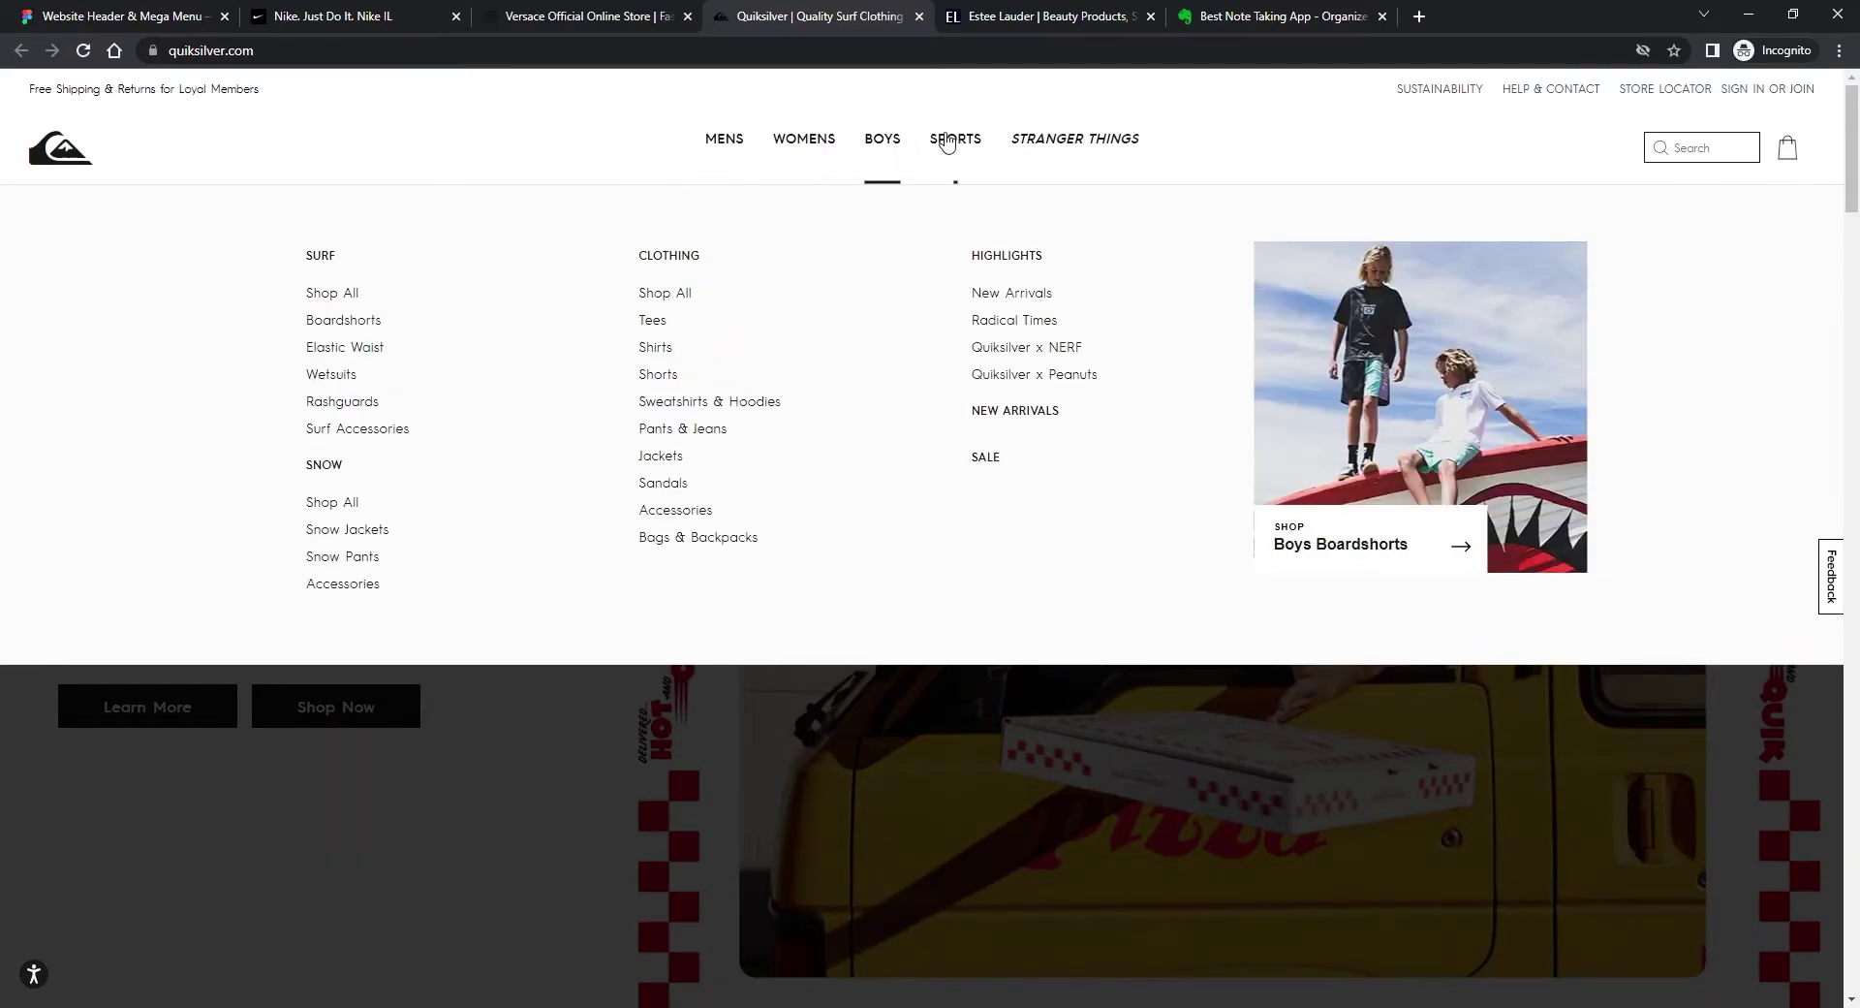
mouse_move(1069, 147)
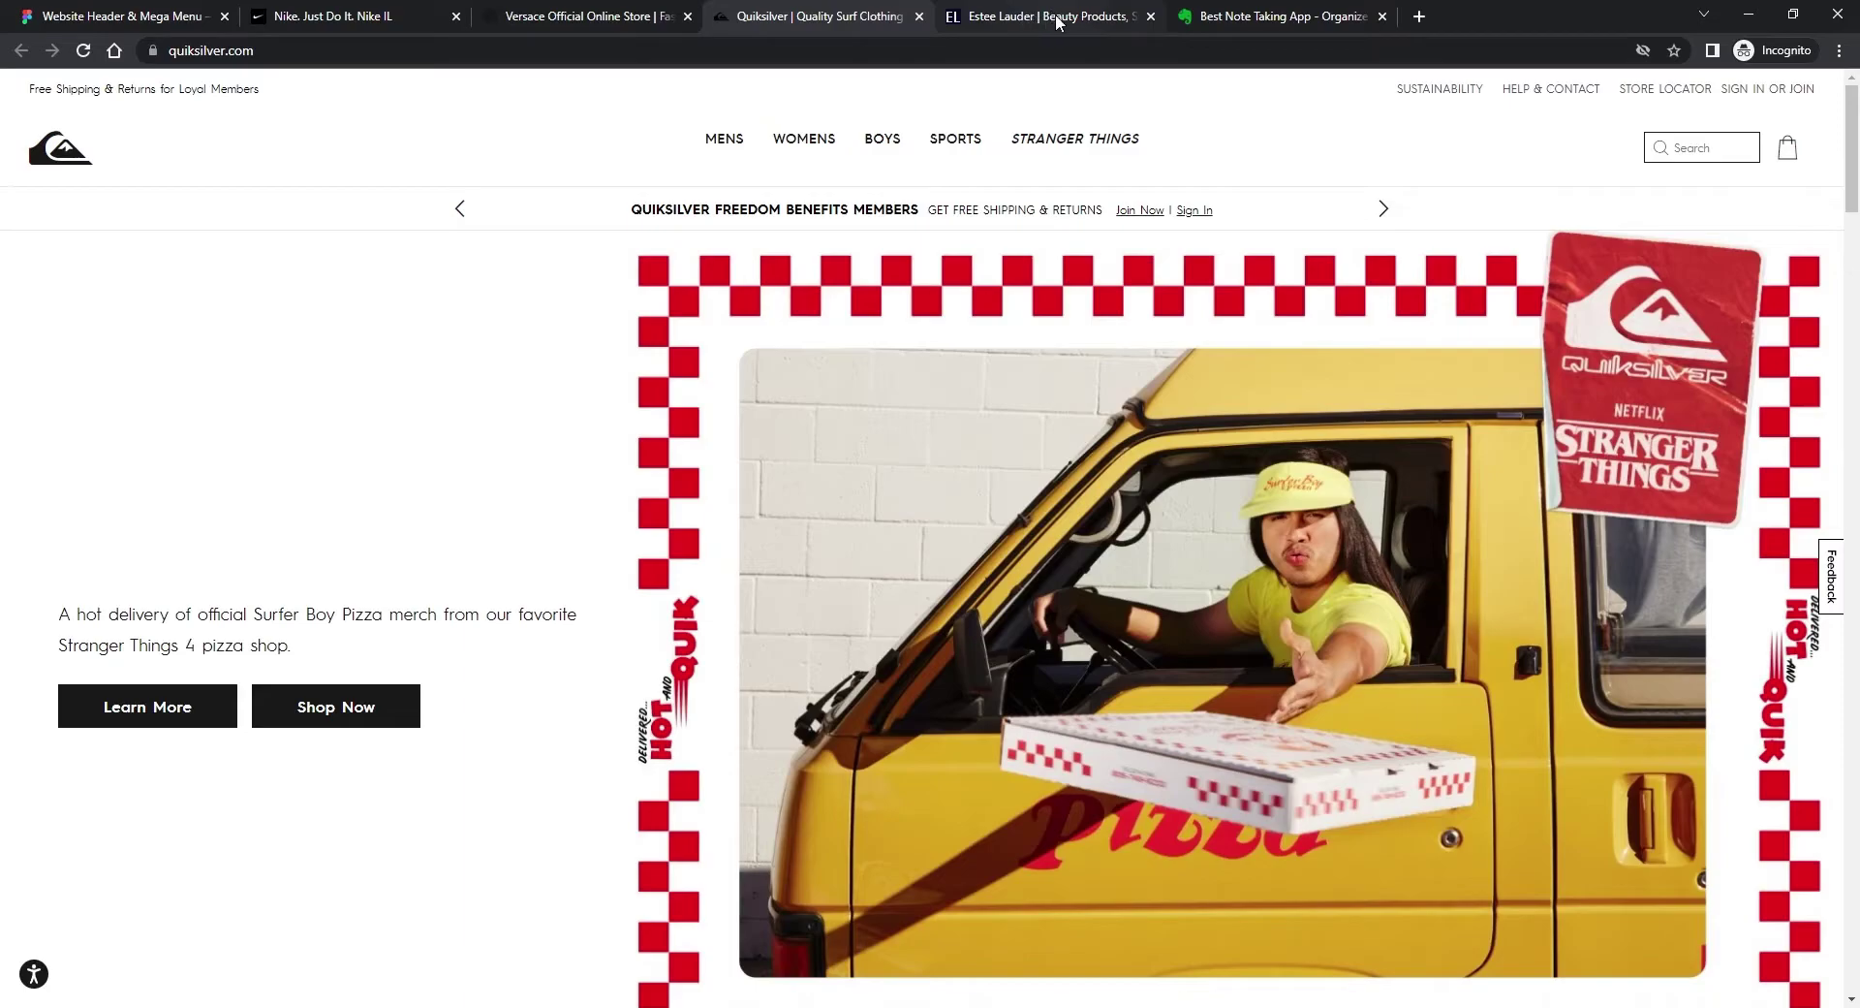
Step: Switch to the Estee Lauder store and preview its Makeup, Best Sellers and Re-Nutriv mega menus
left_click(1034, 20)
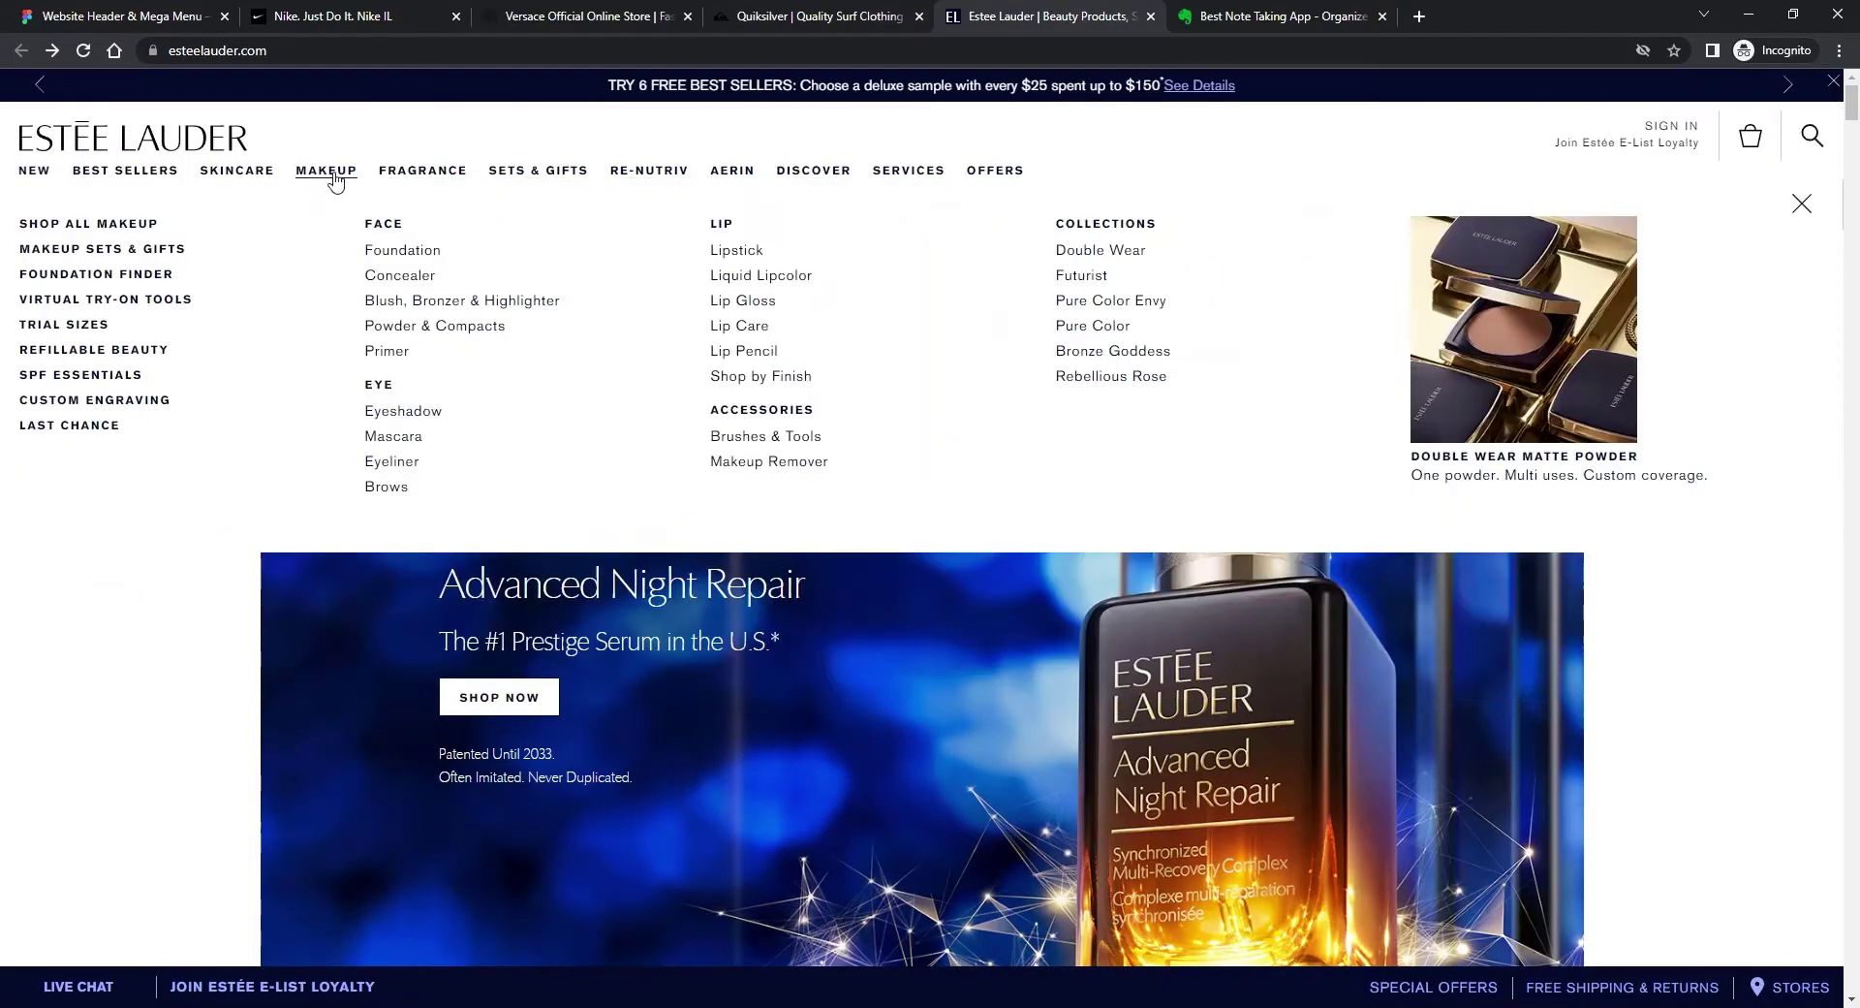
mouse_move(220, 180)
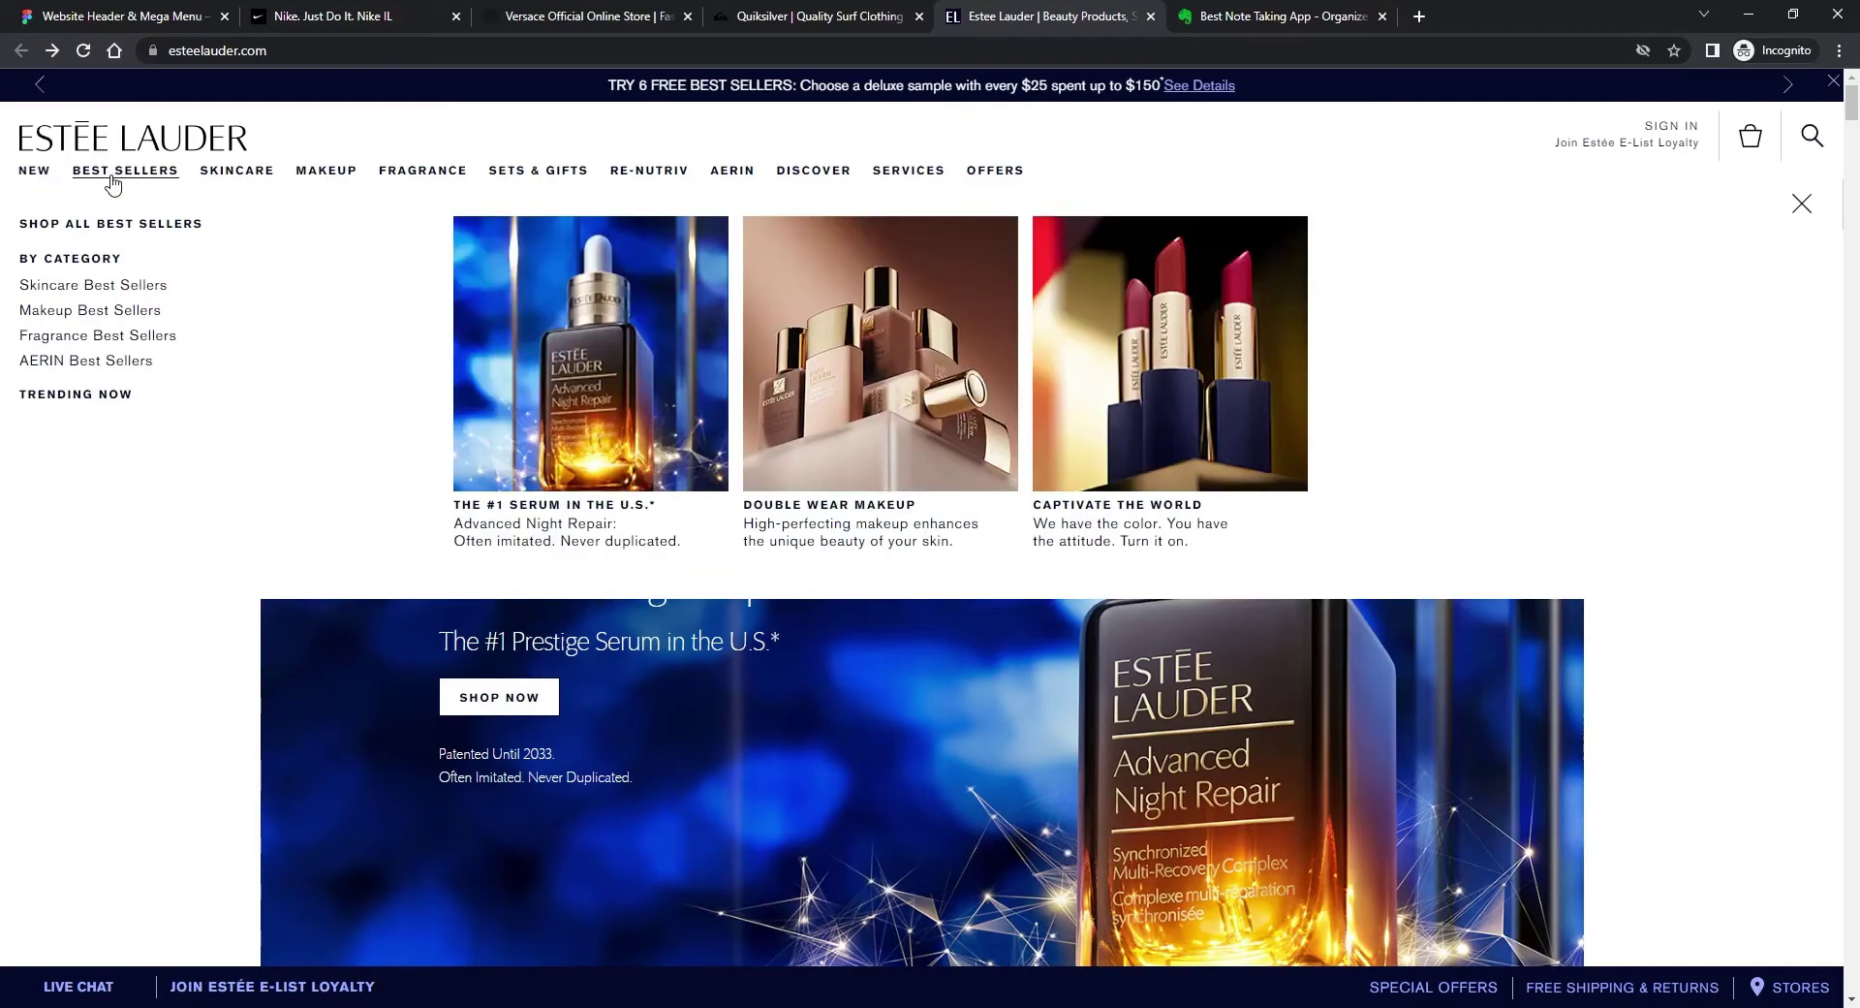
mouse_move(646, 175)
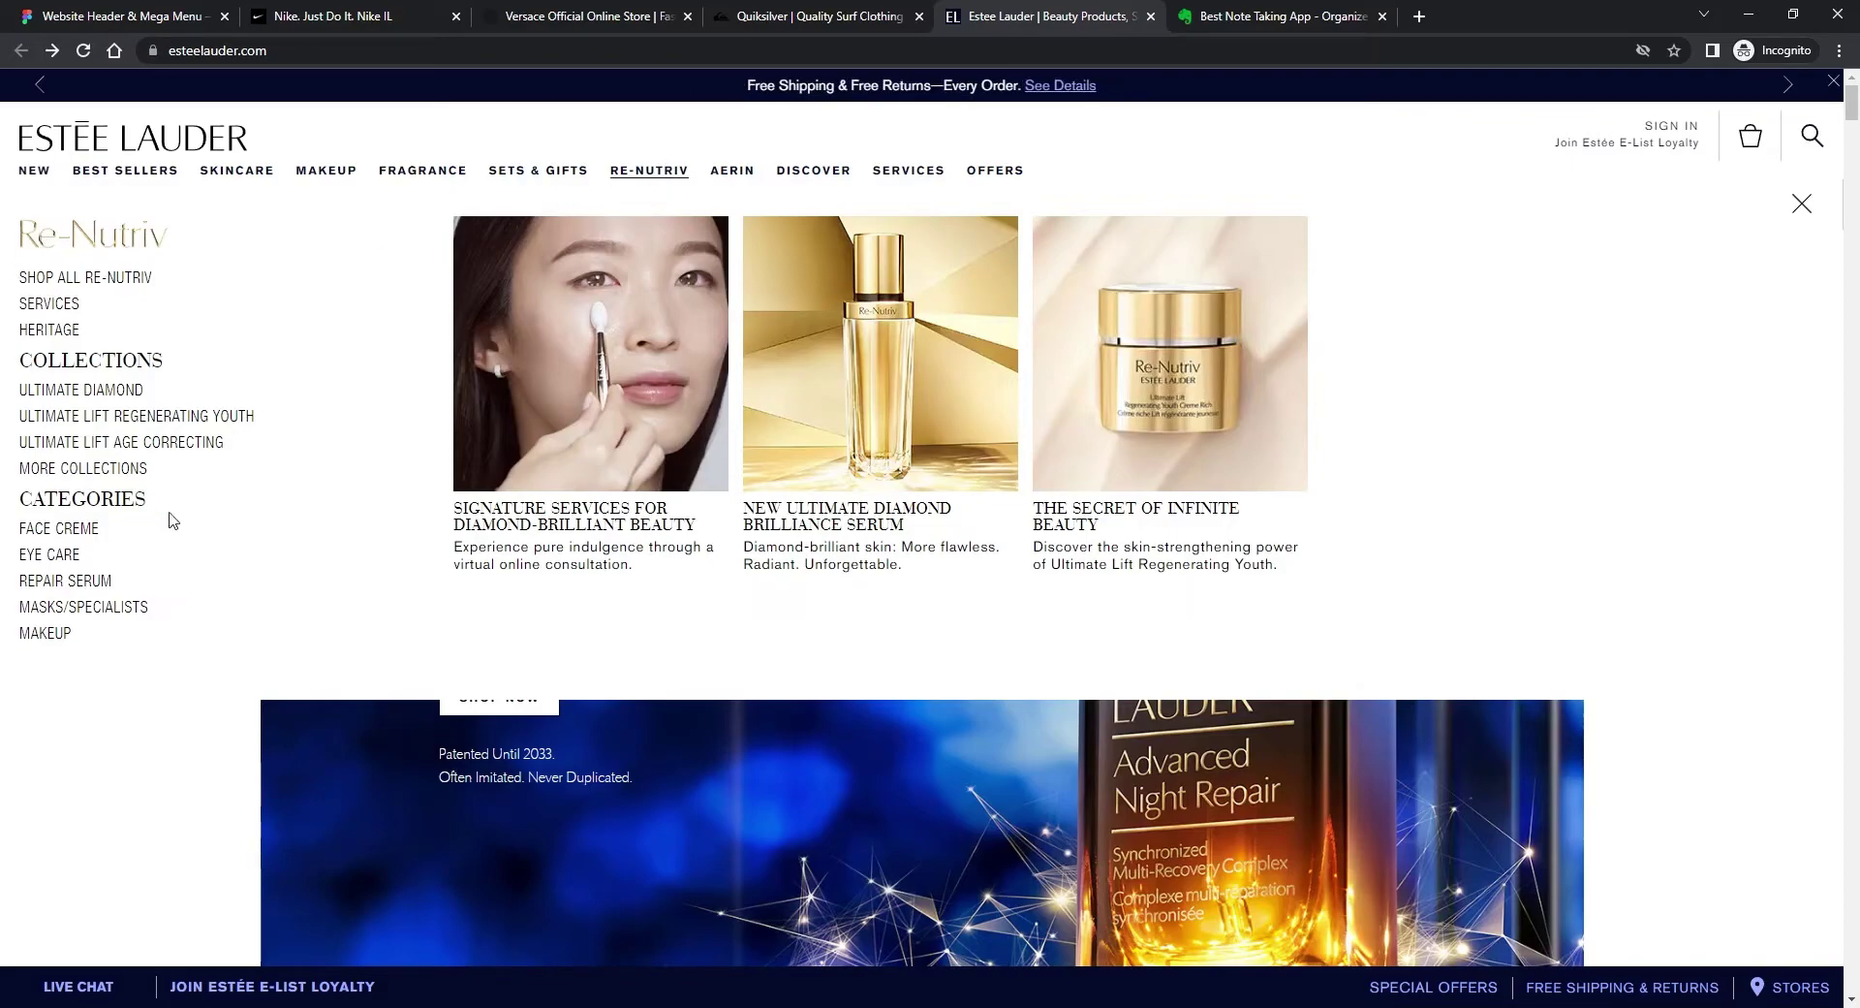
mouse_move(423, 172)
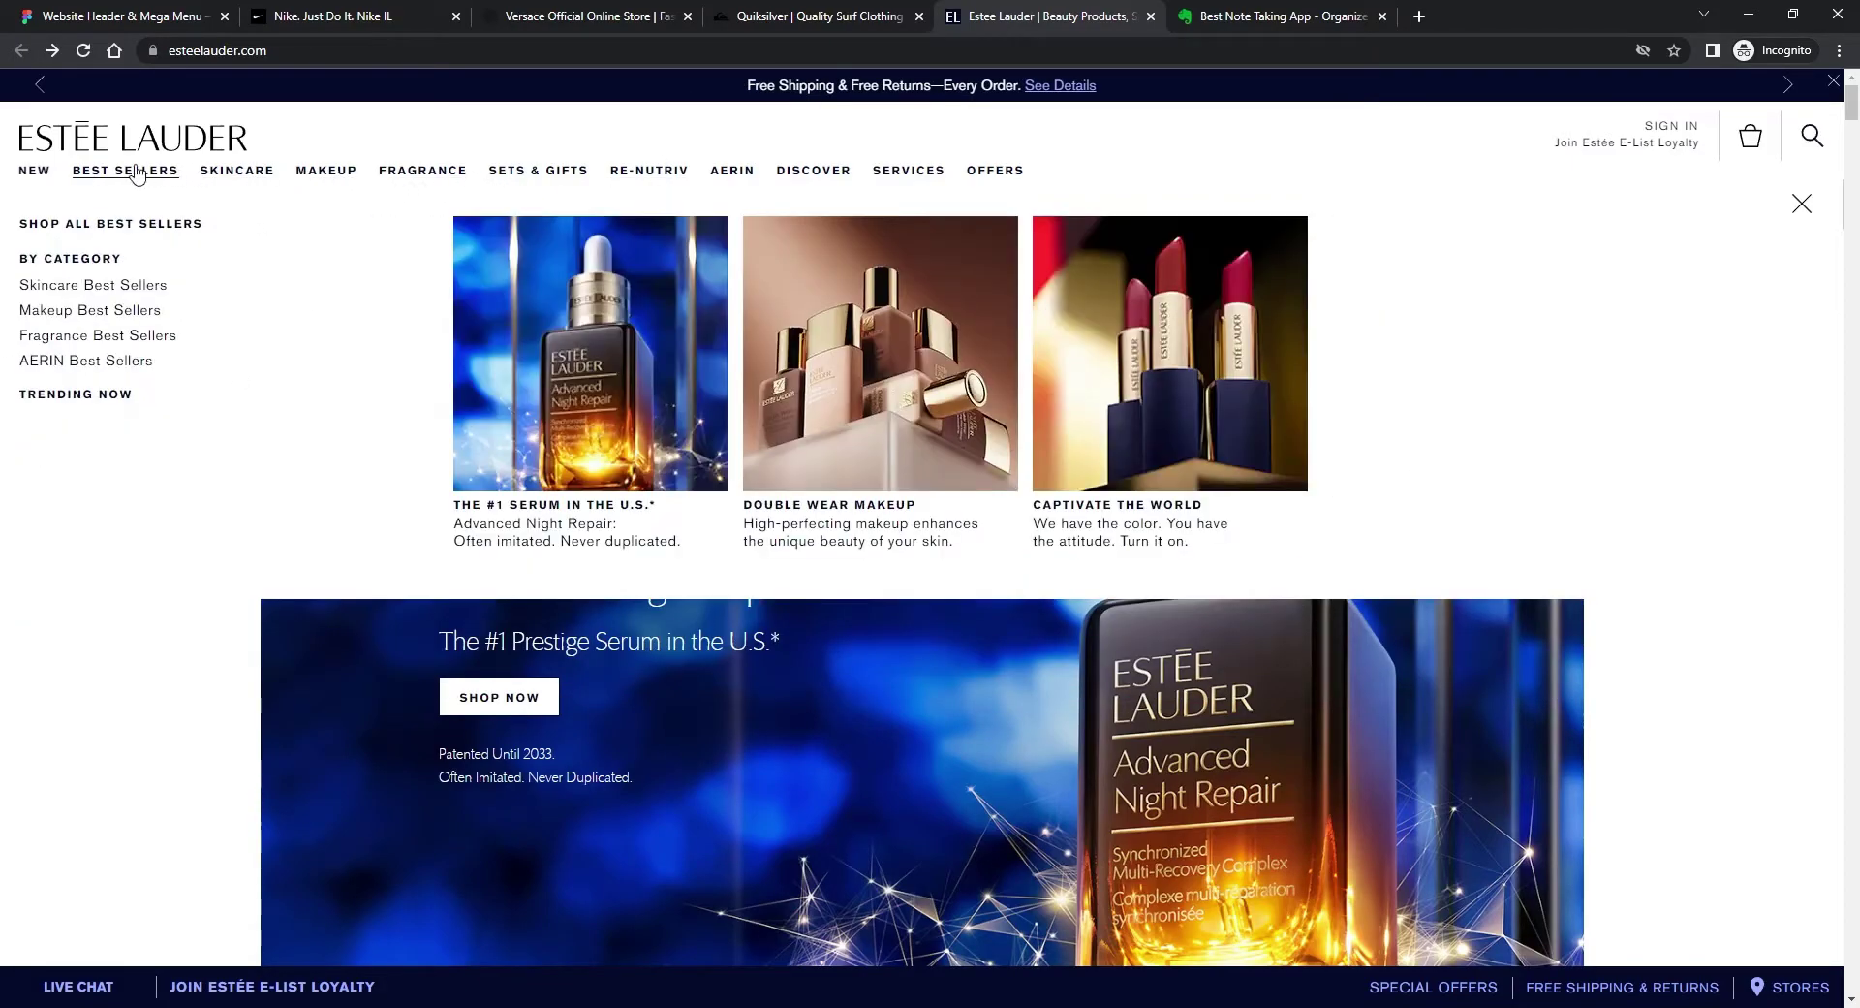
mouse_move(326, 173)
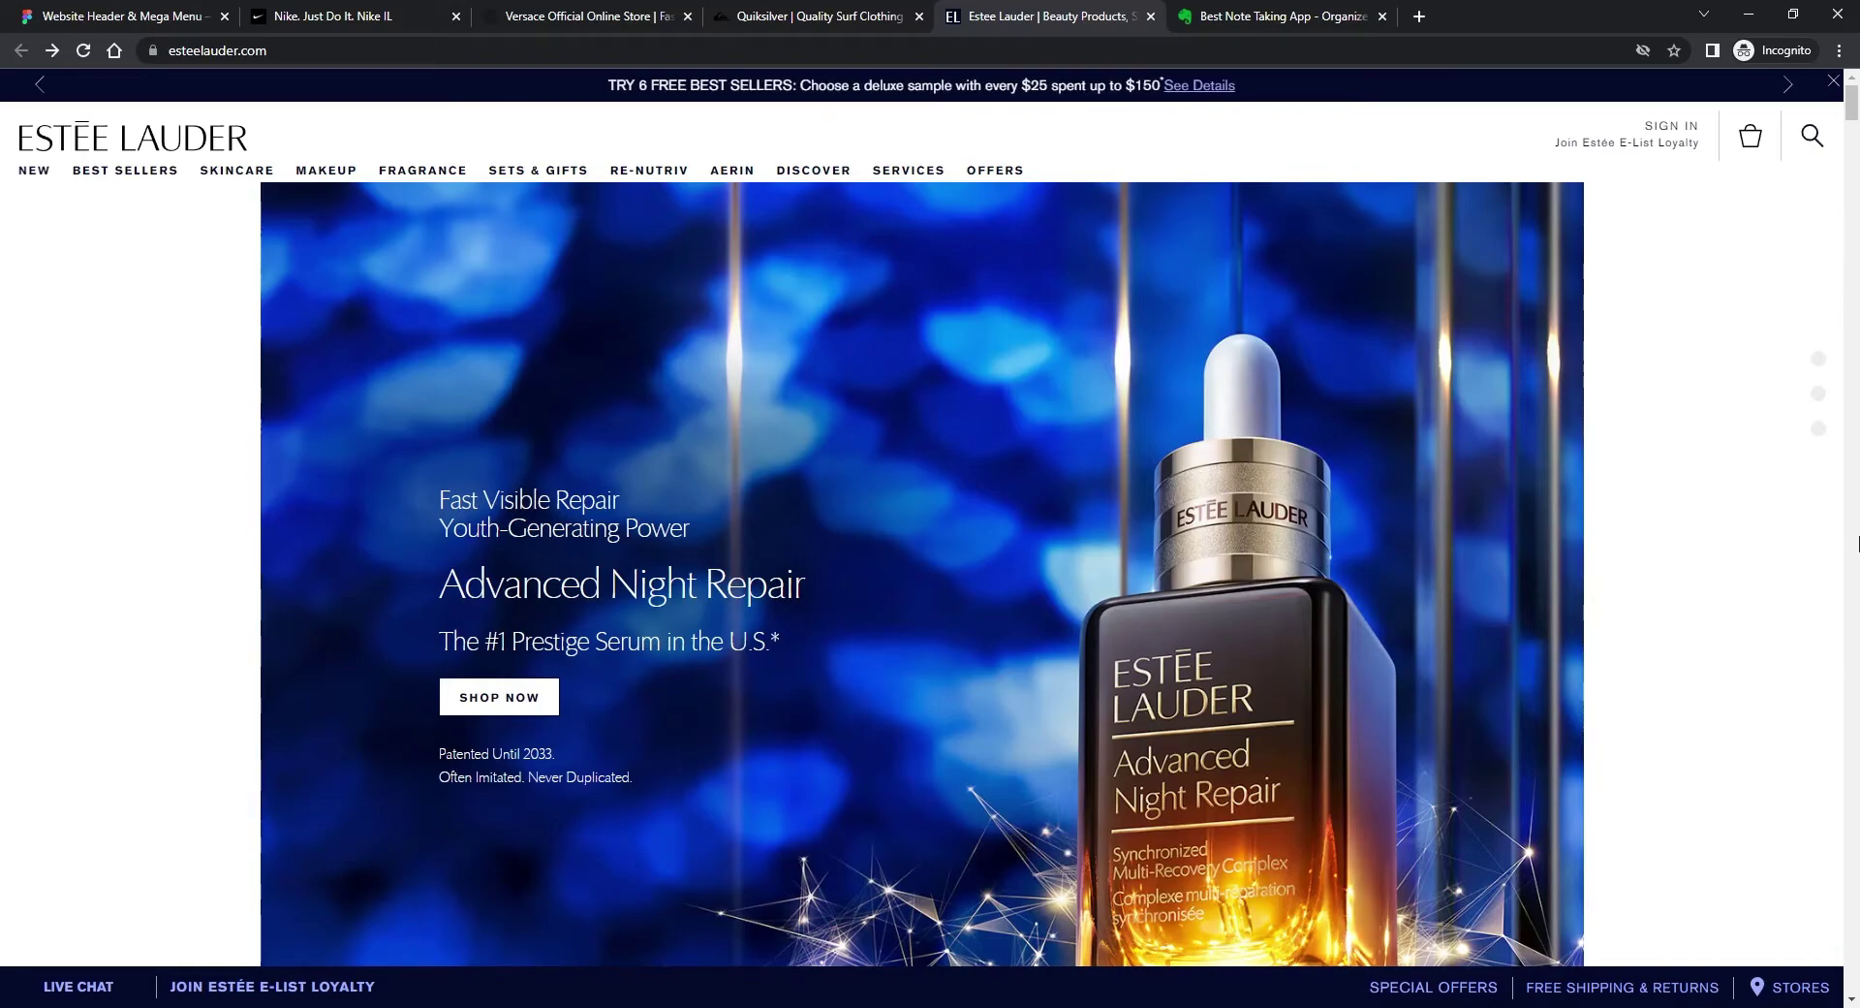
Step: Switch to the Nike store and preview its New Releases, Kids and Women mega menus
left_click(381, 9)
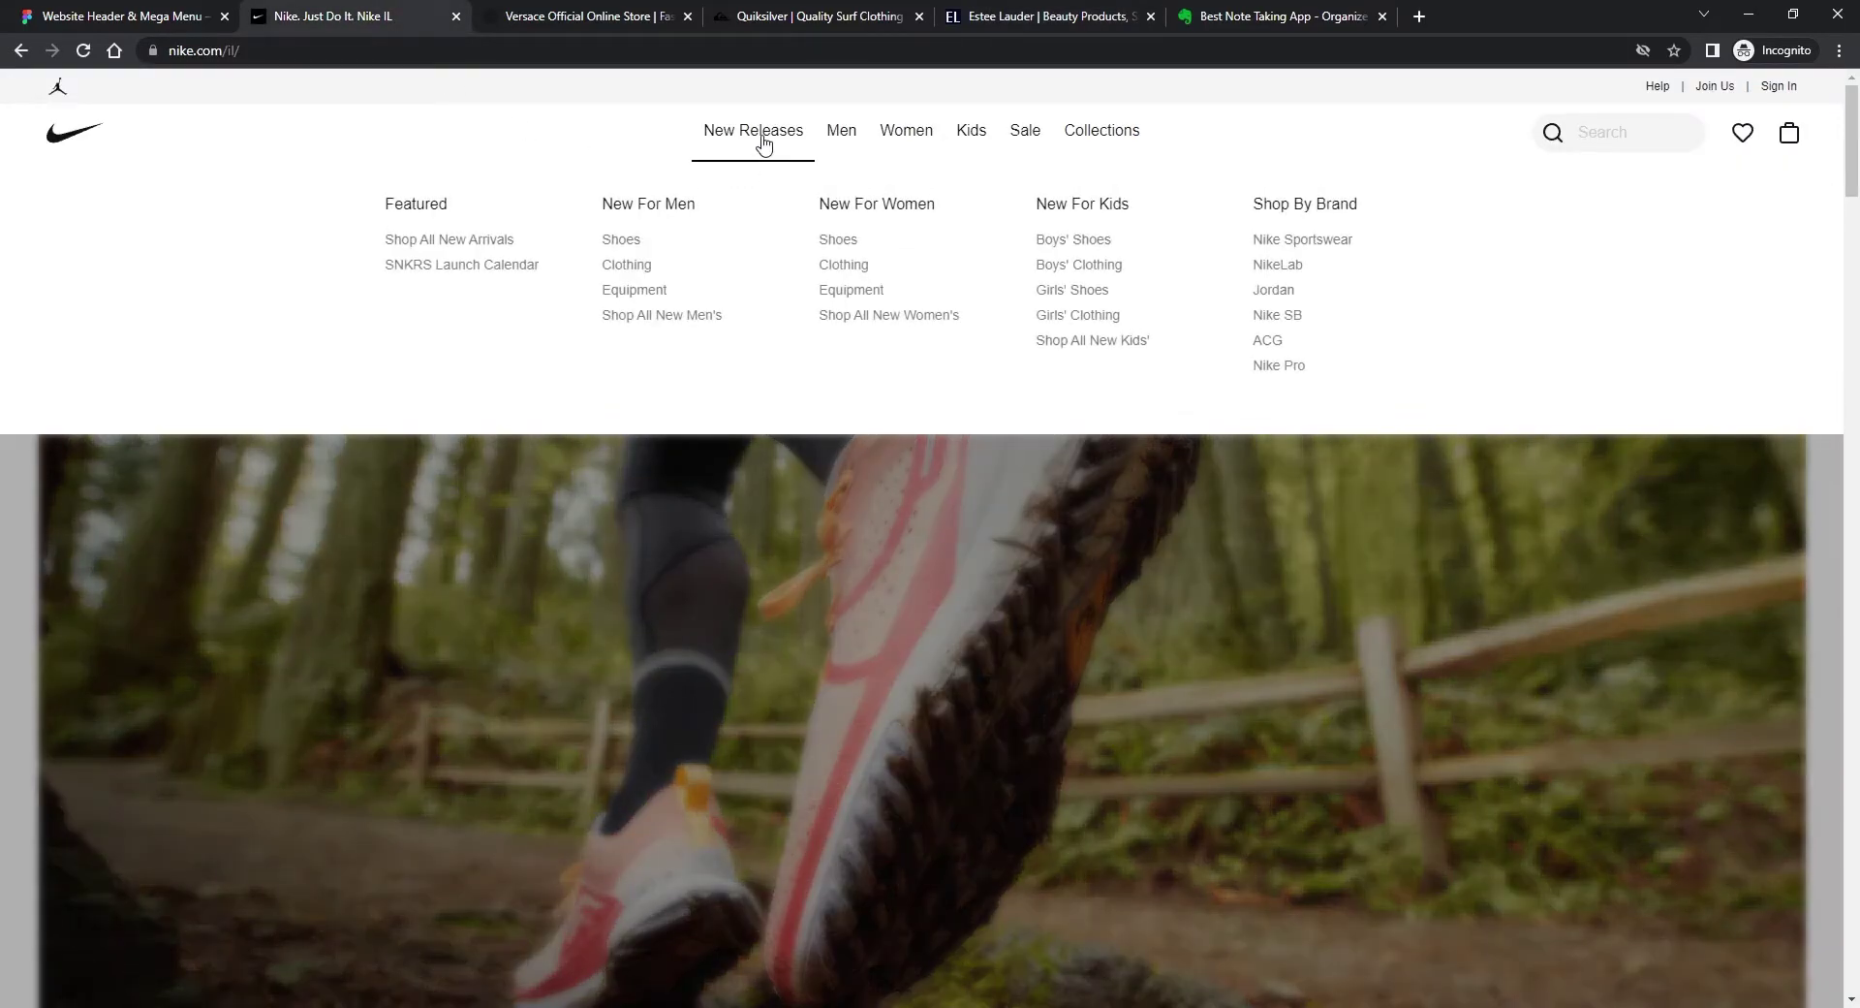
mouse_move(984, 137)
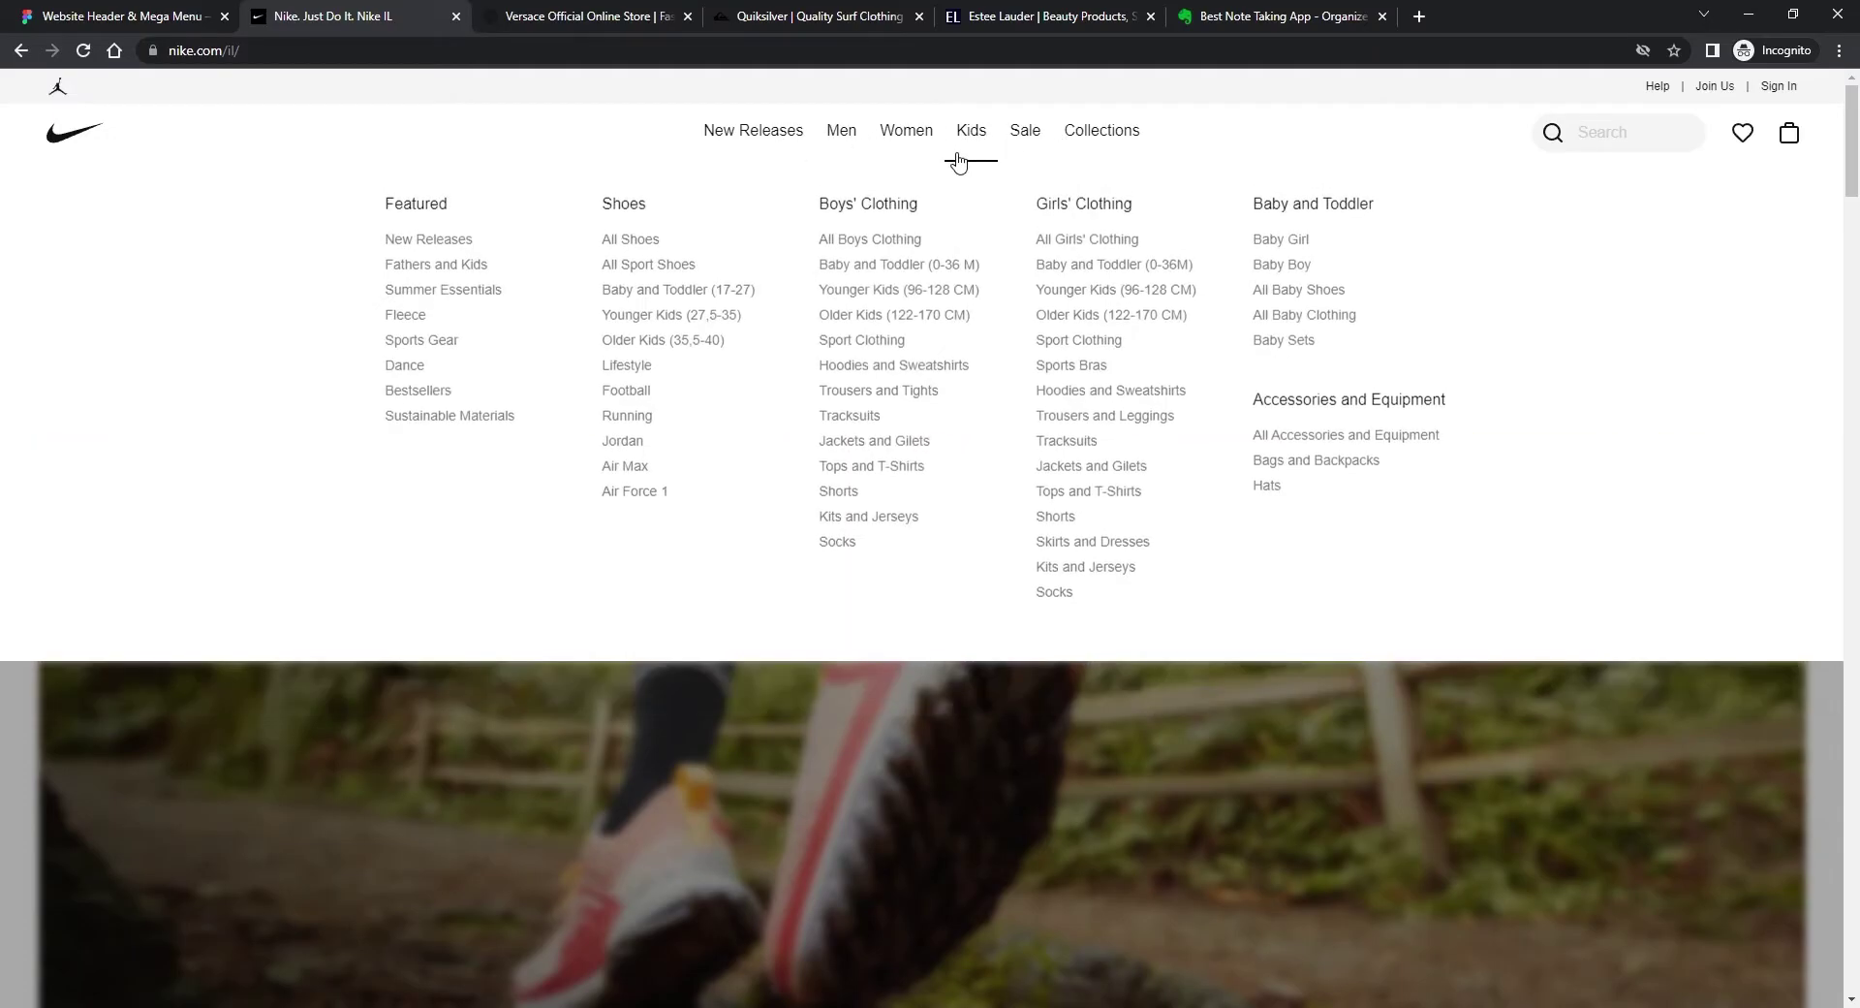
mouse_move(914, 141)
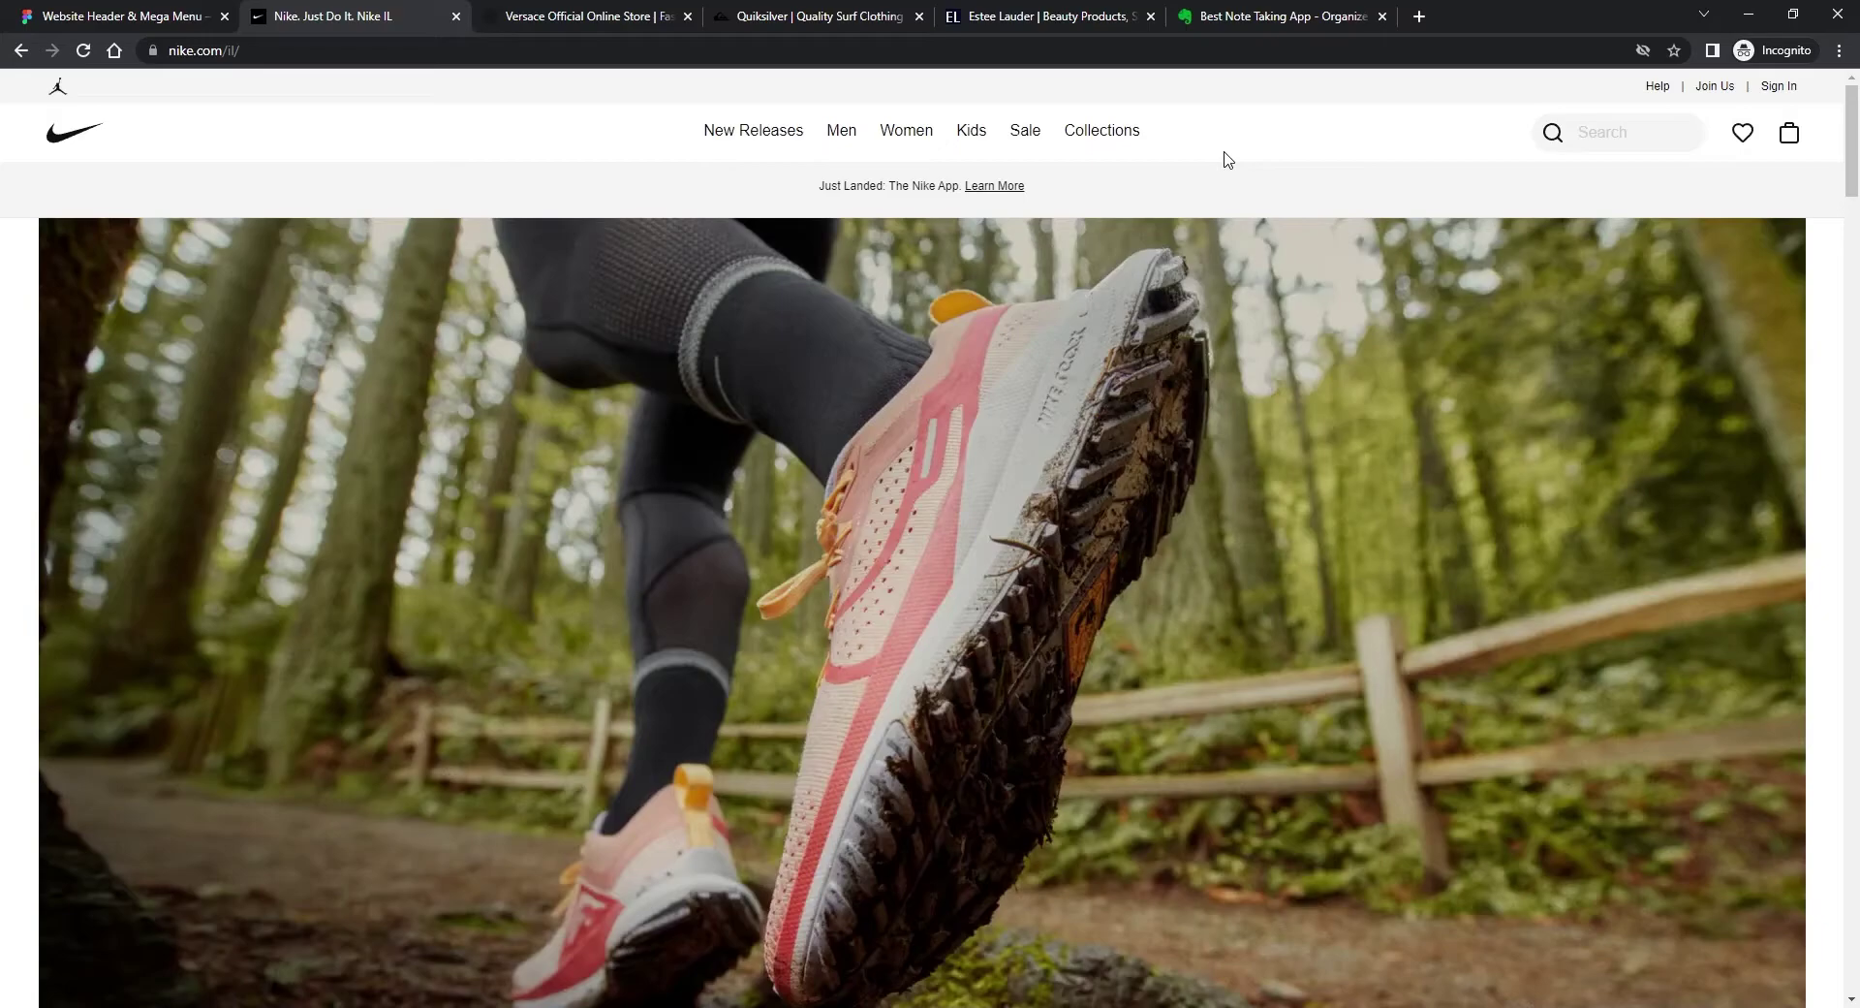
Step: Open the Website Header & Mega Menu file with the LOGO, icons and Versace header in view
left_click(145, 15)
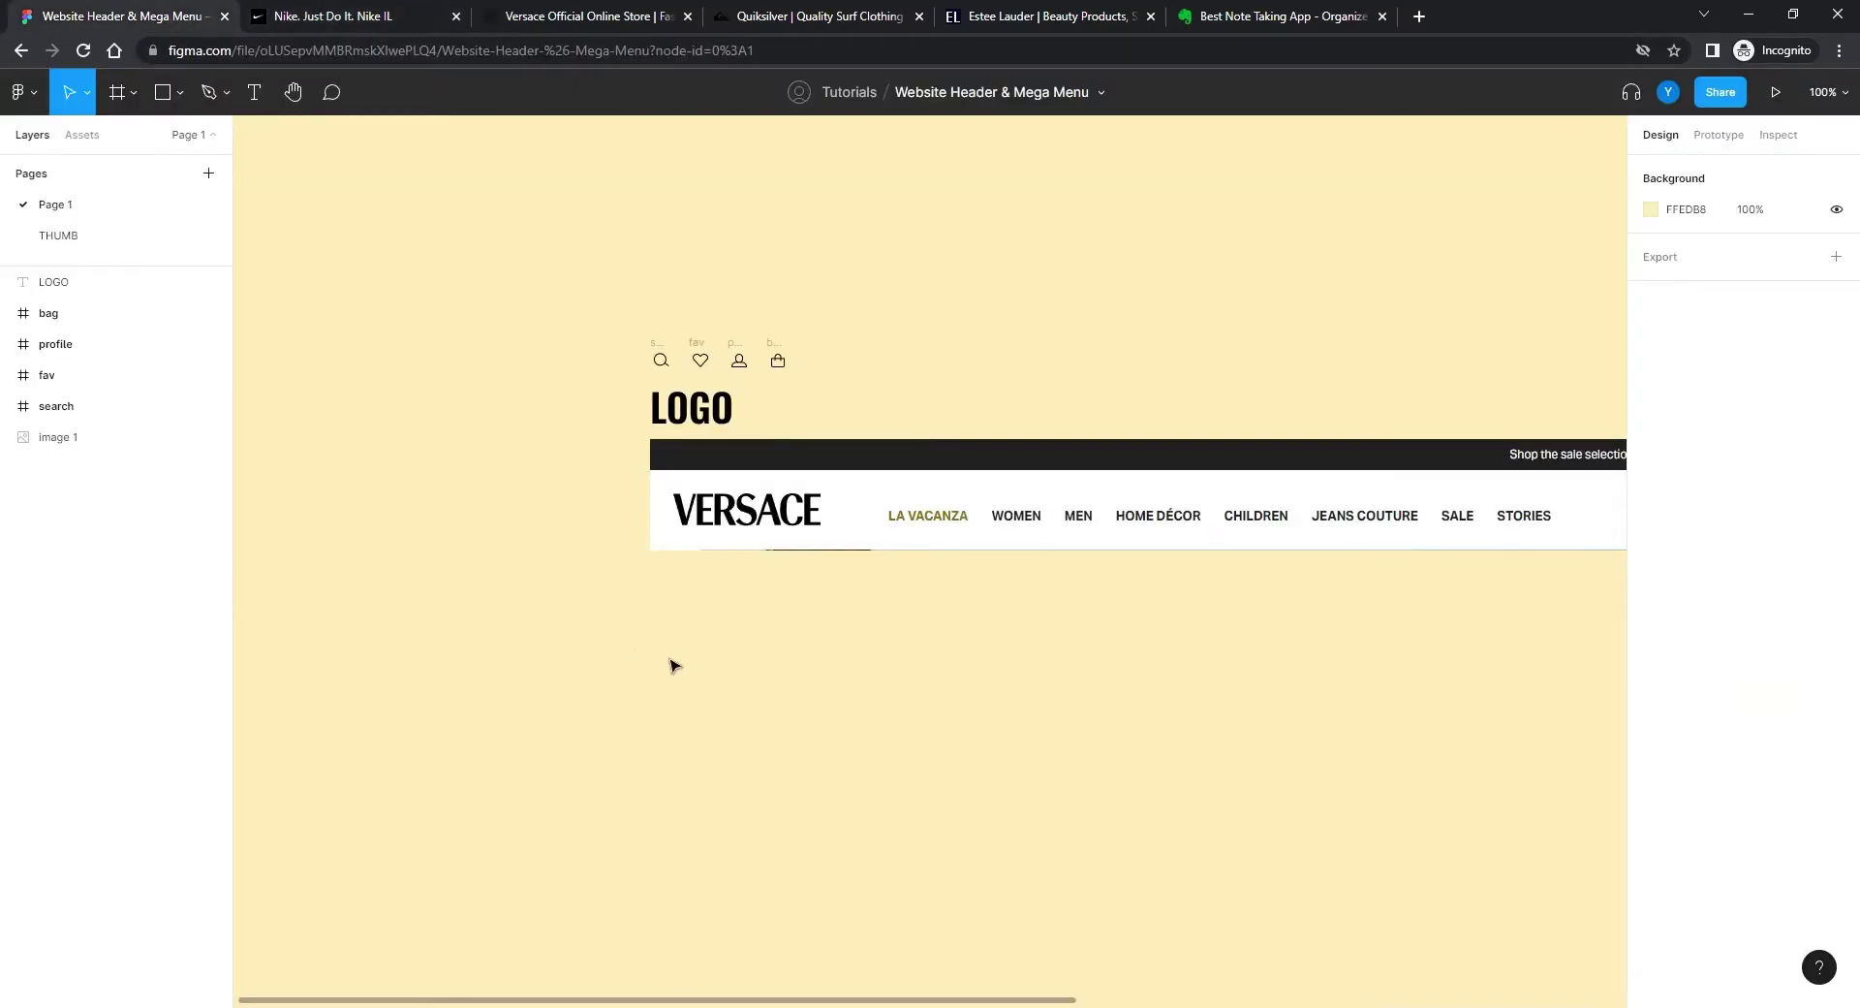
left_click_drag(1034, 697, 623, 565)
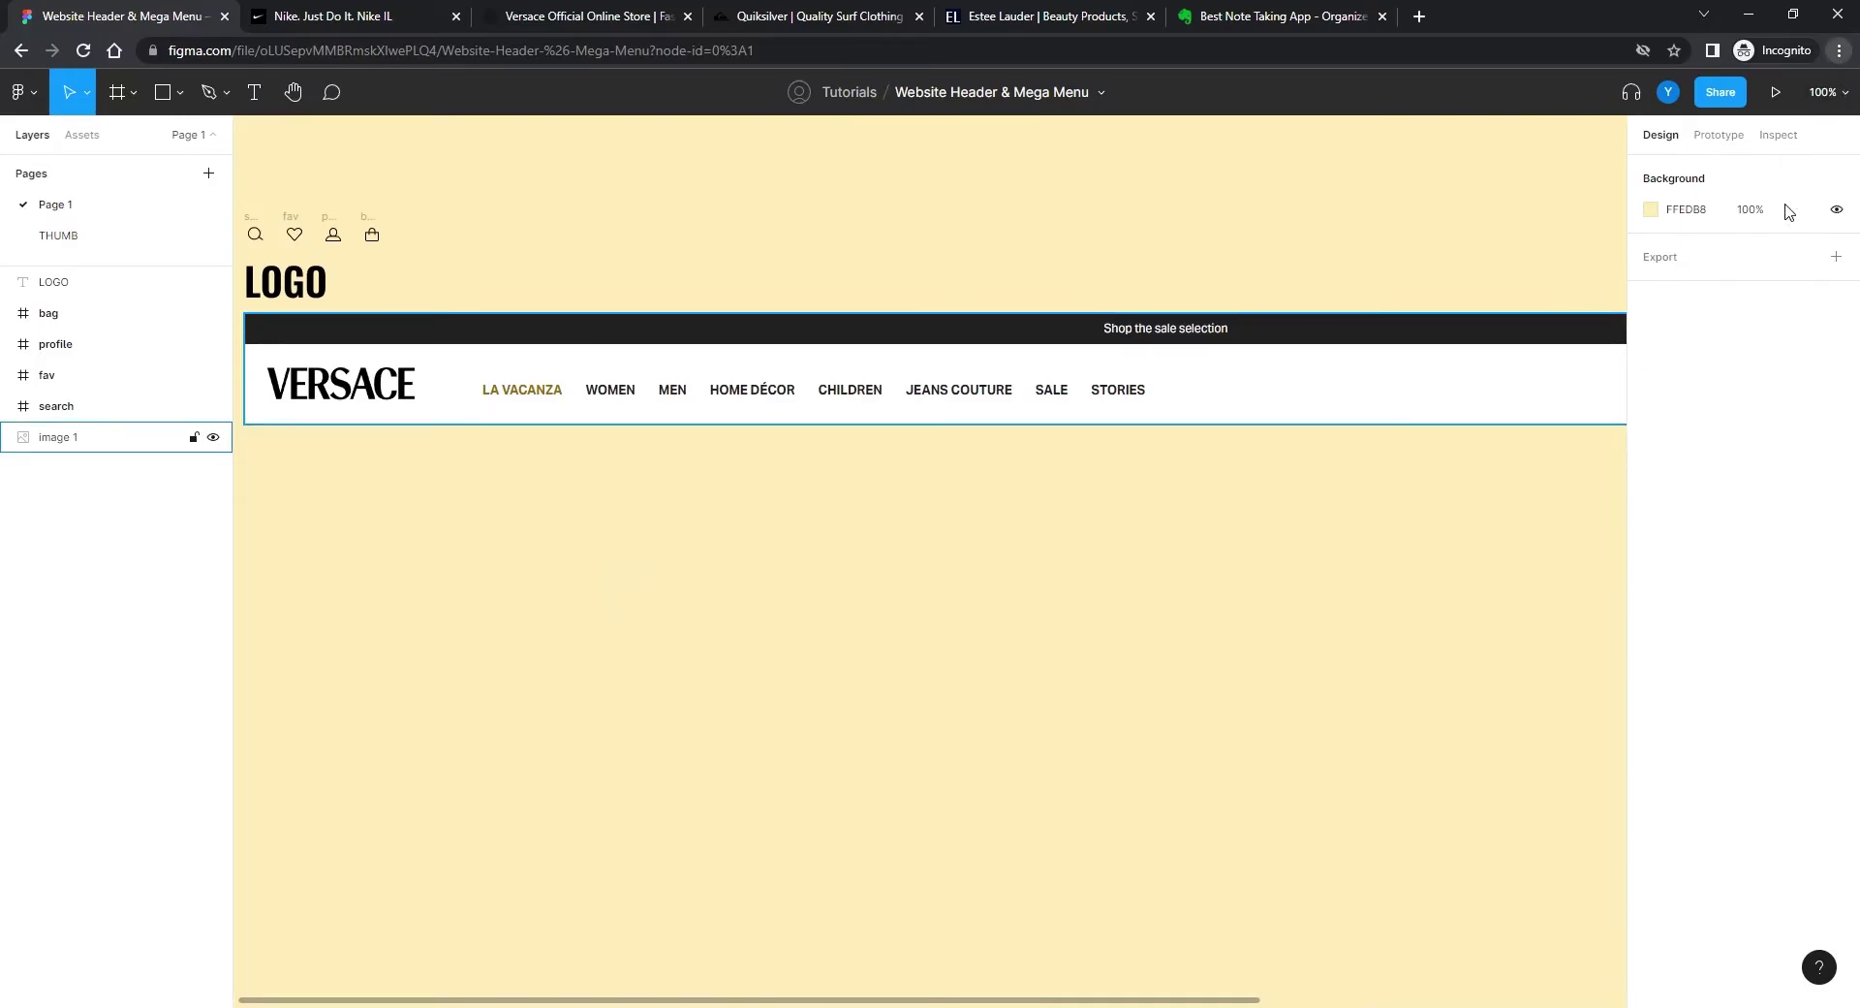
key("ctrl+plus")
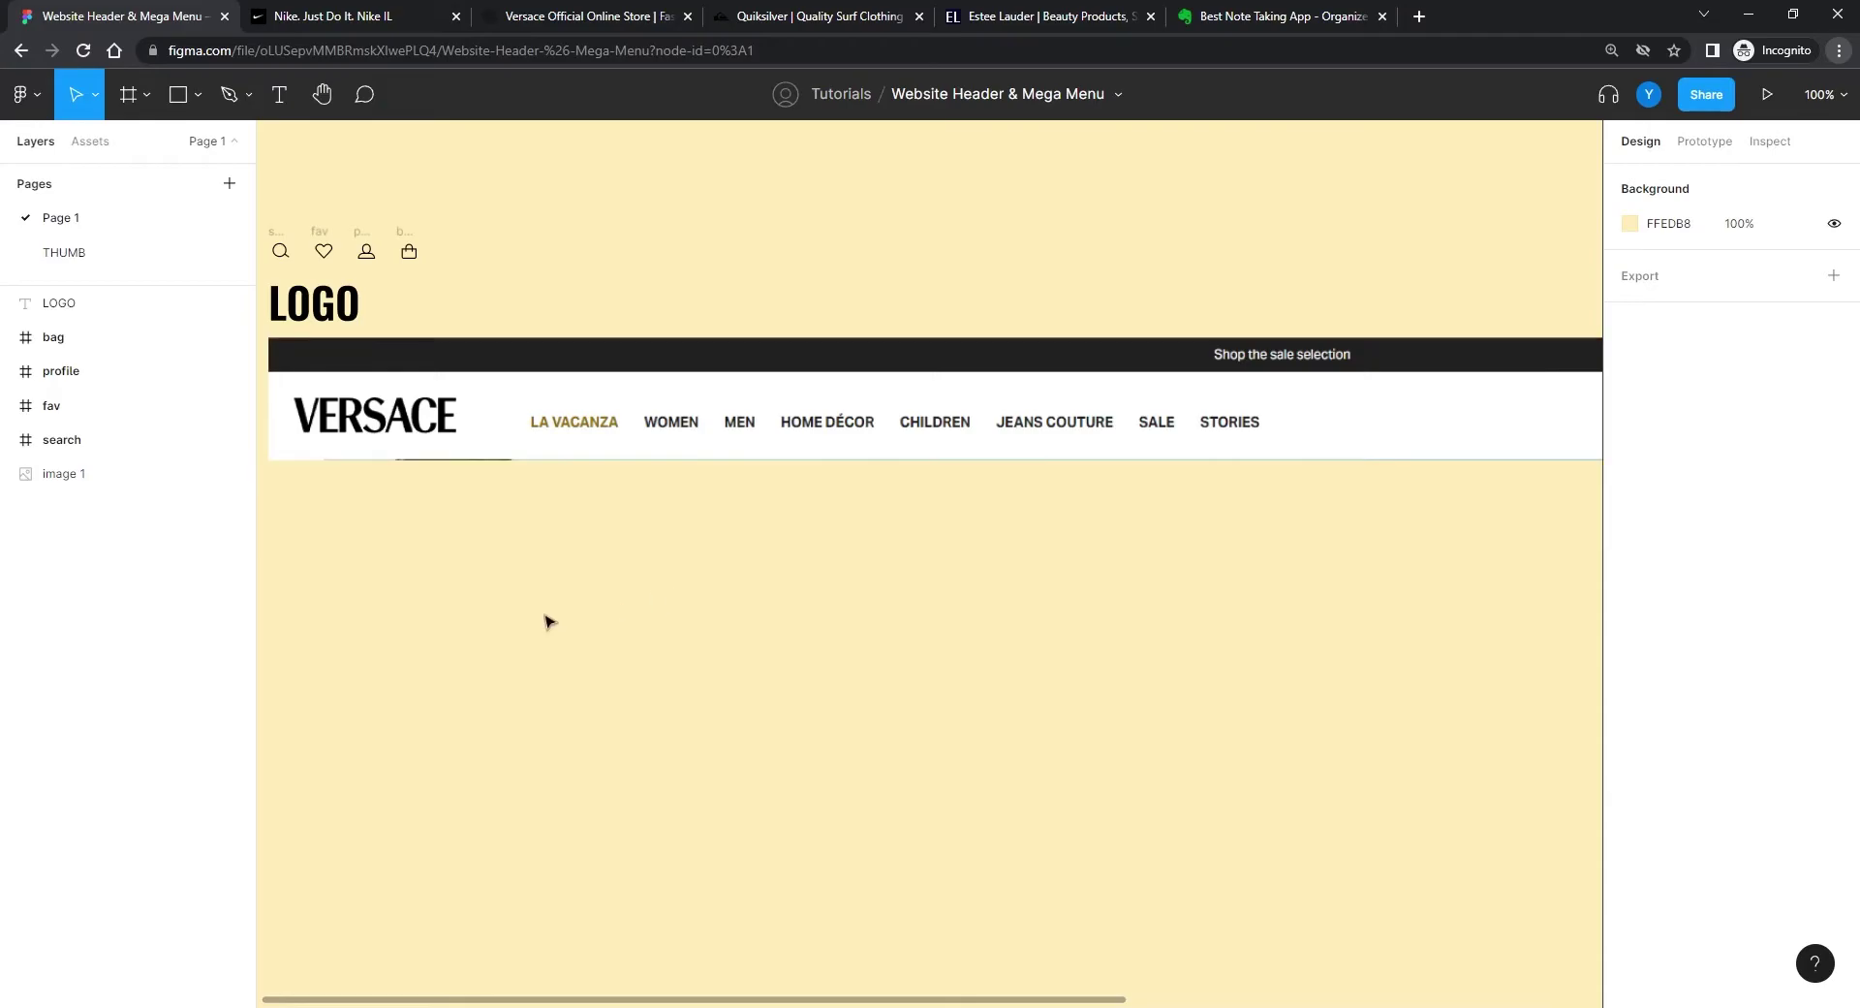
left_click_drag(660, 548, 794, 601)
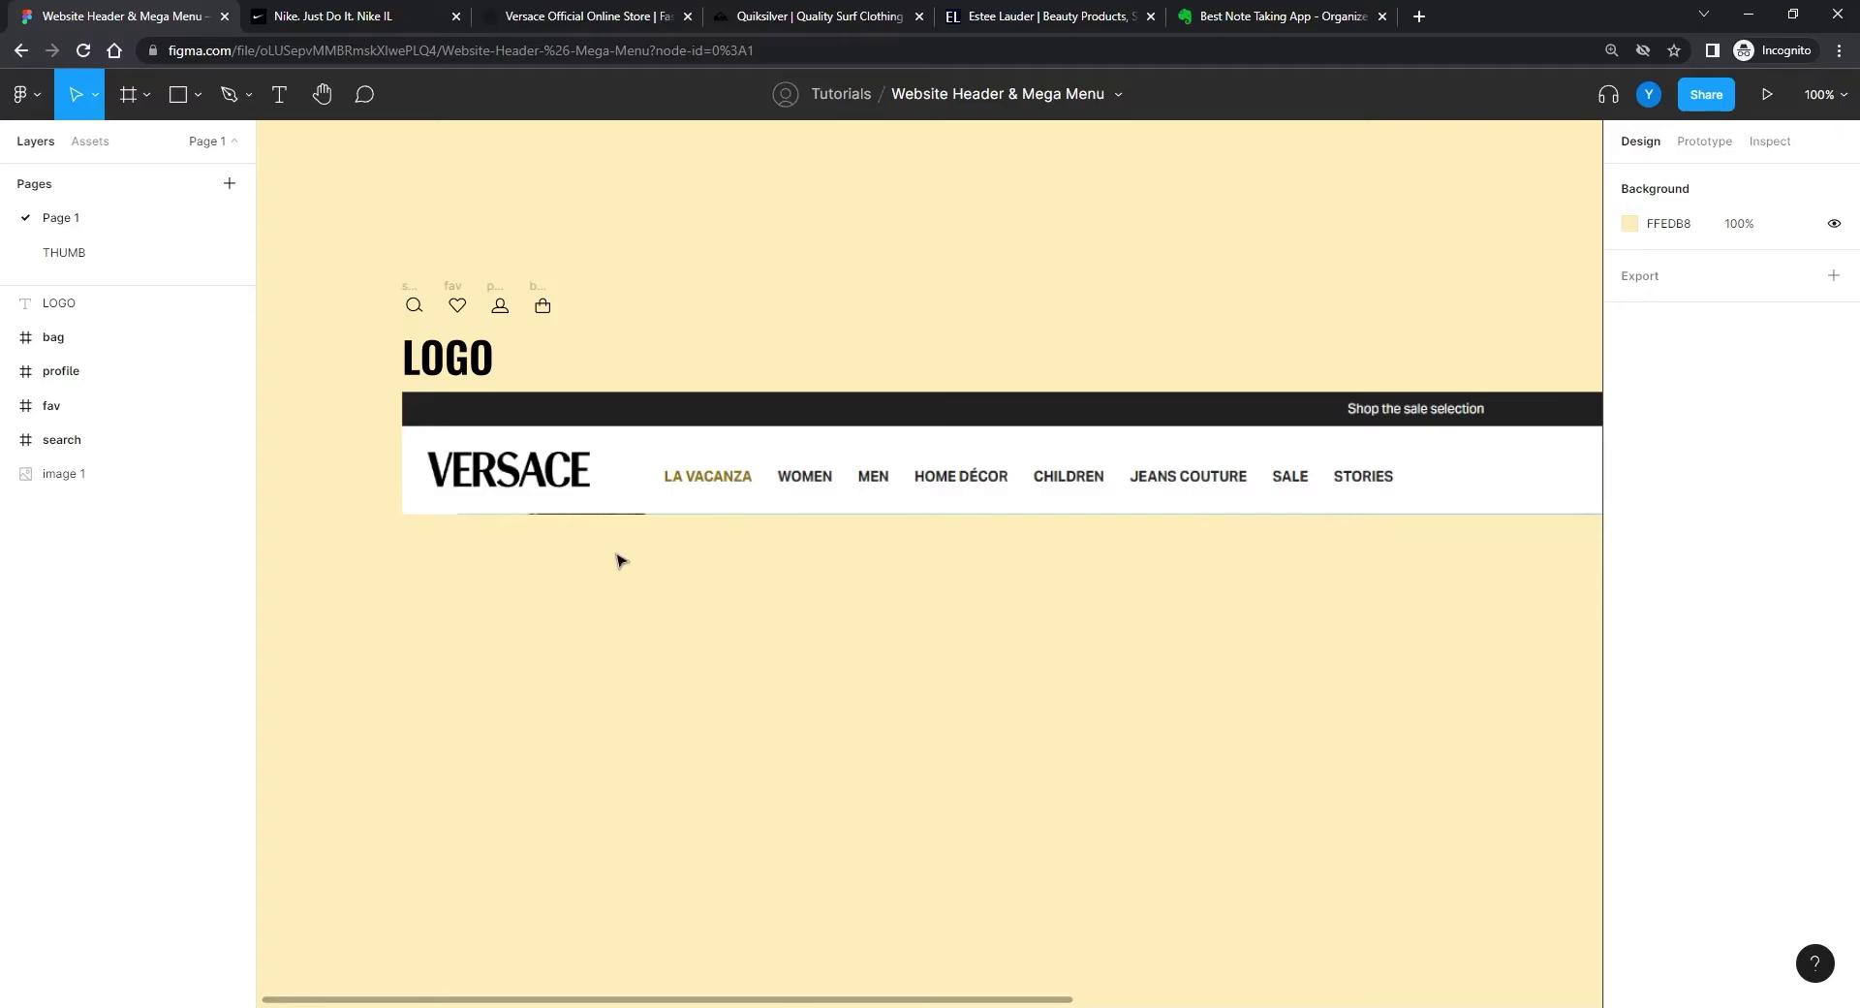
left_click_drag(798, 610, 769, 558)
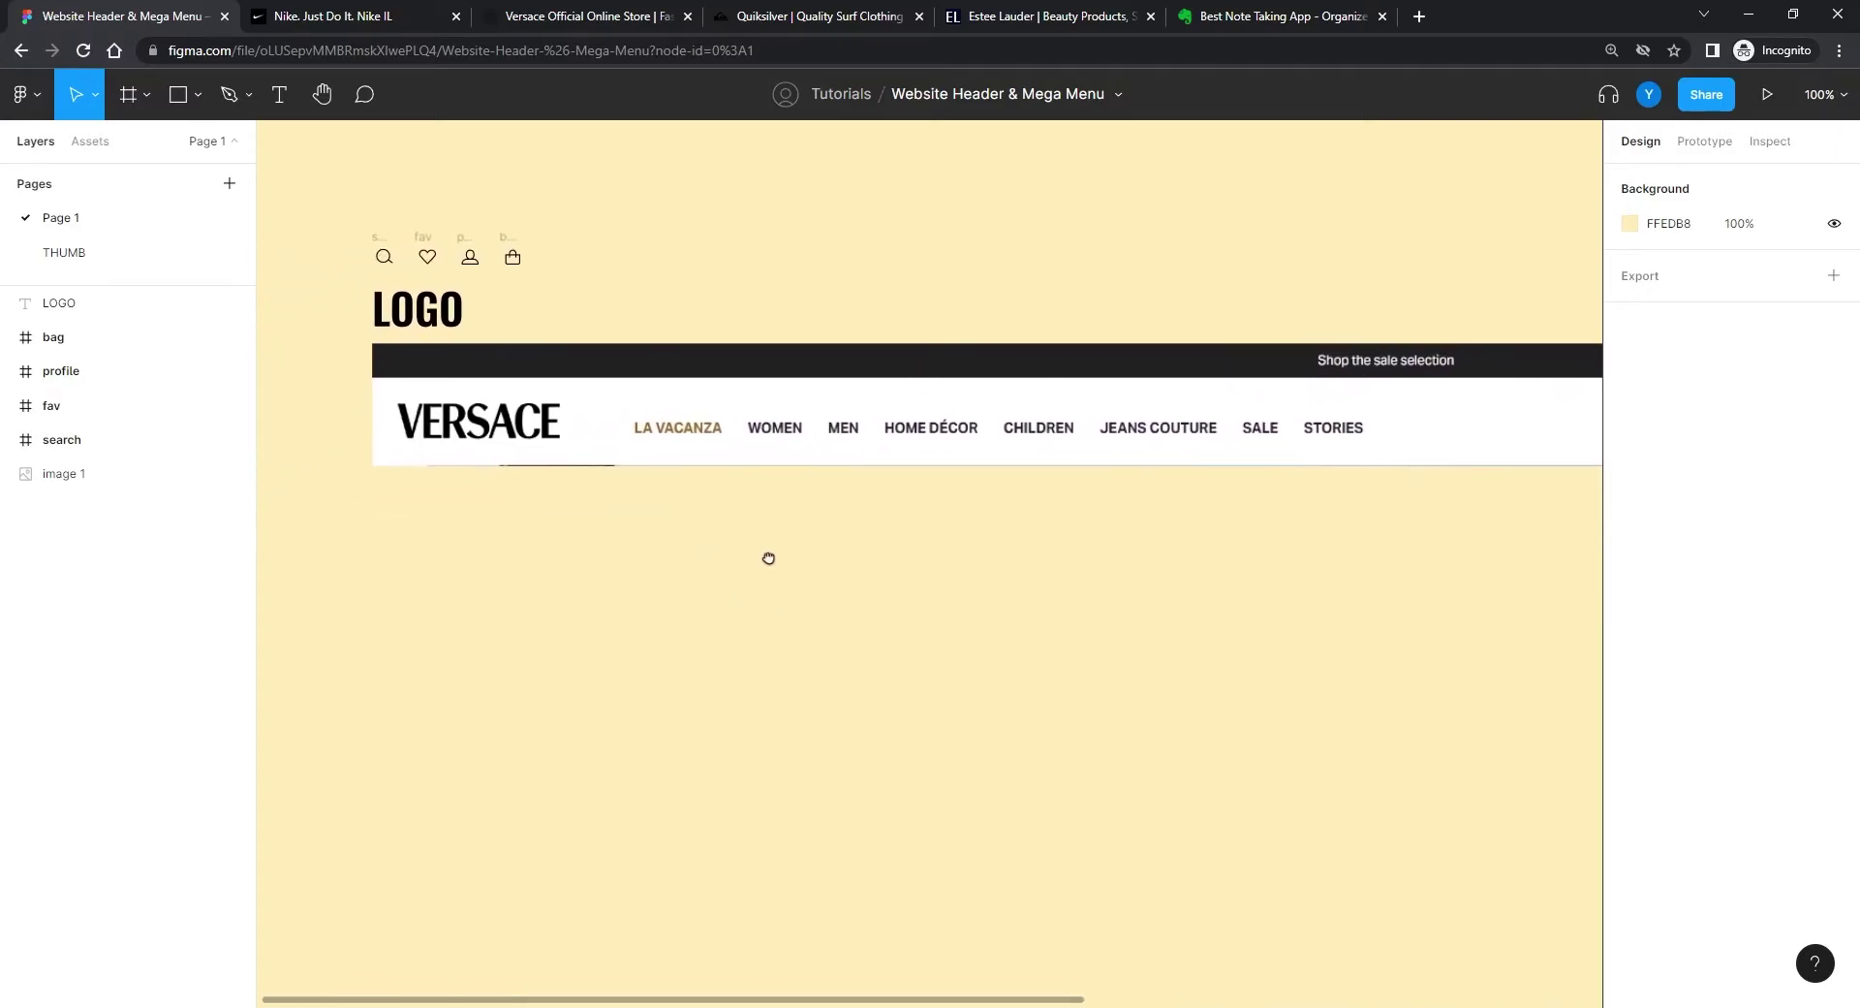
Step: Inspect the Versace header reference, panning across its logo, nav links and icons
left_click(620, 432)
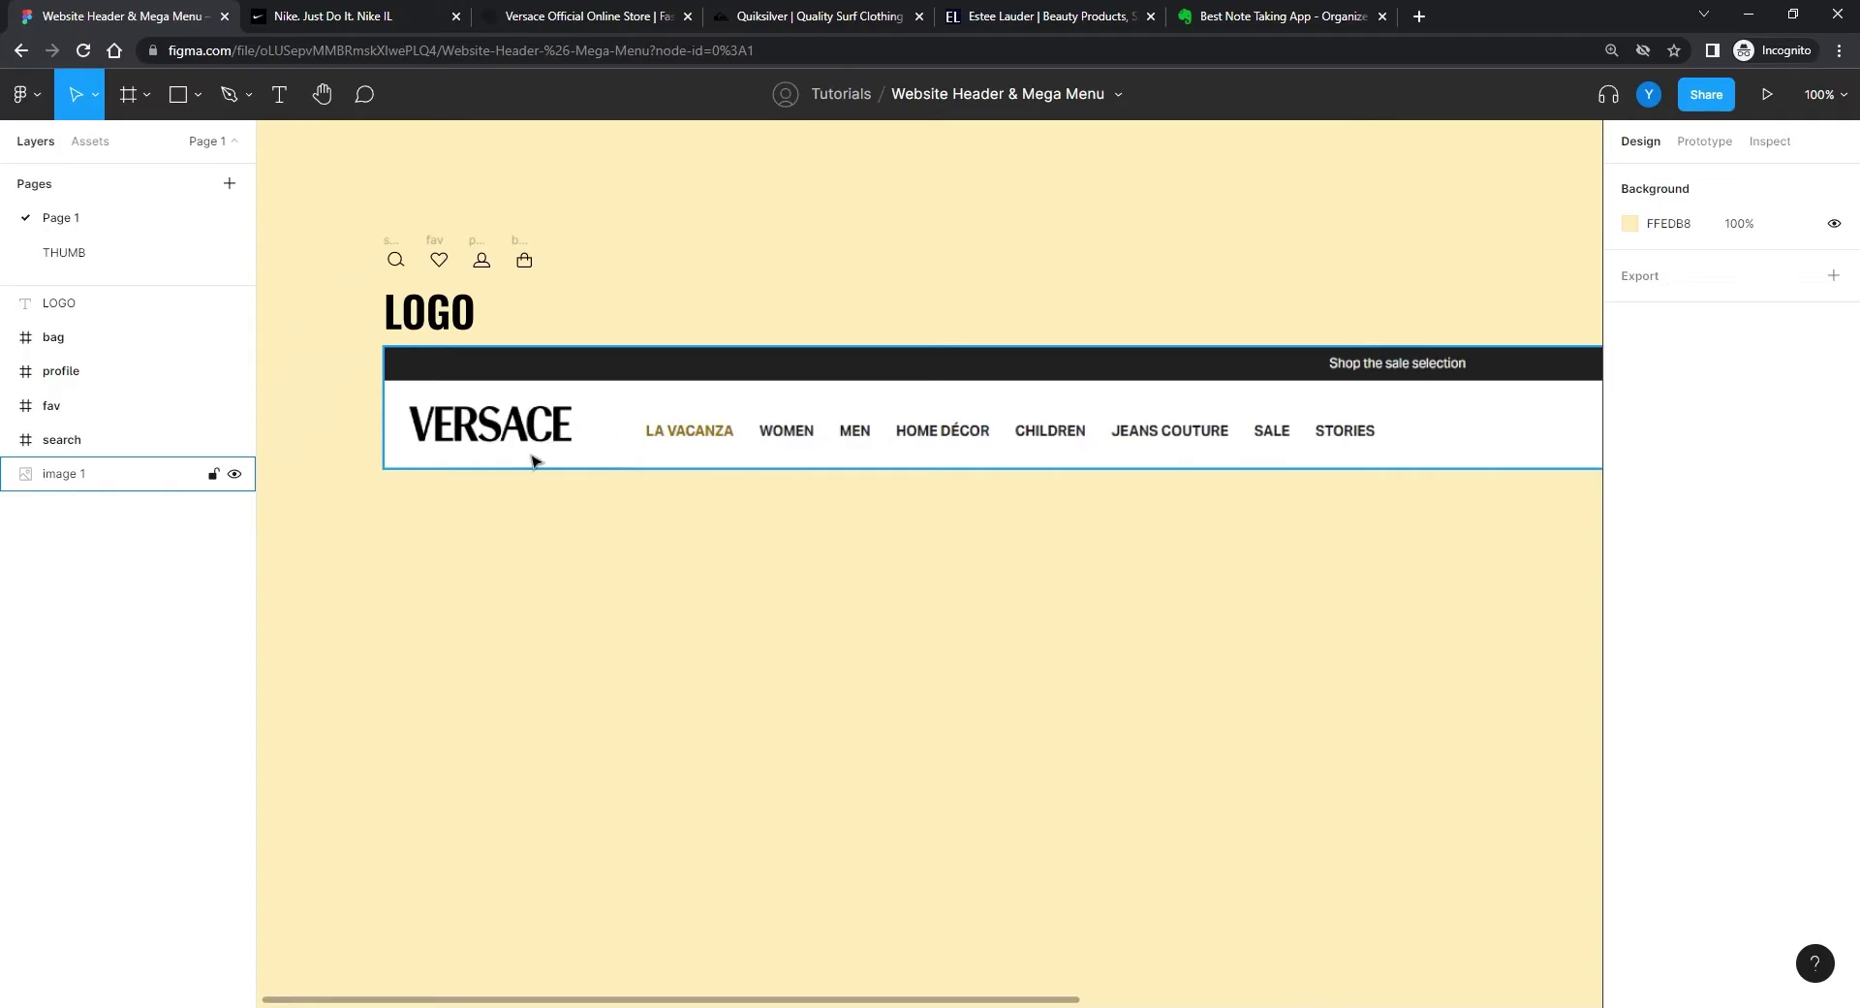
left_click(1093, 586)
left_click(820, 426)
left_click(1369, 562)
left_click_drag(1433, 530, 826, 540)
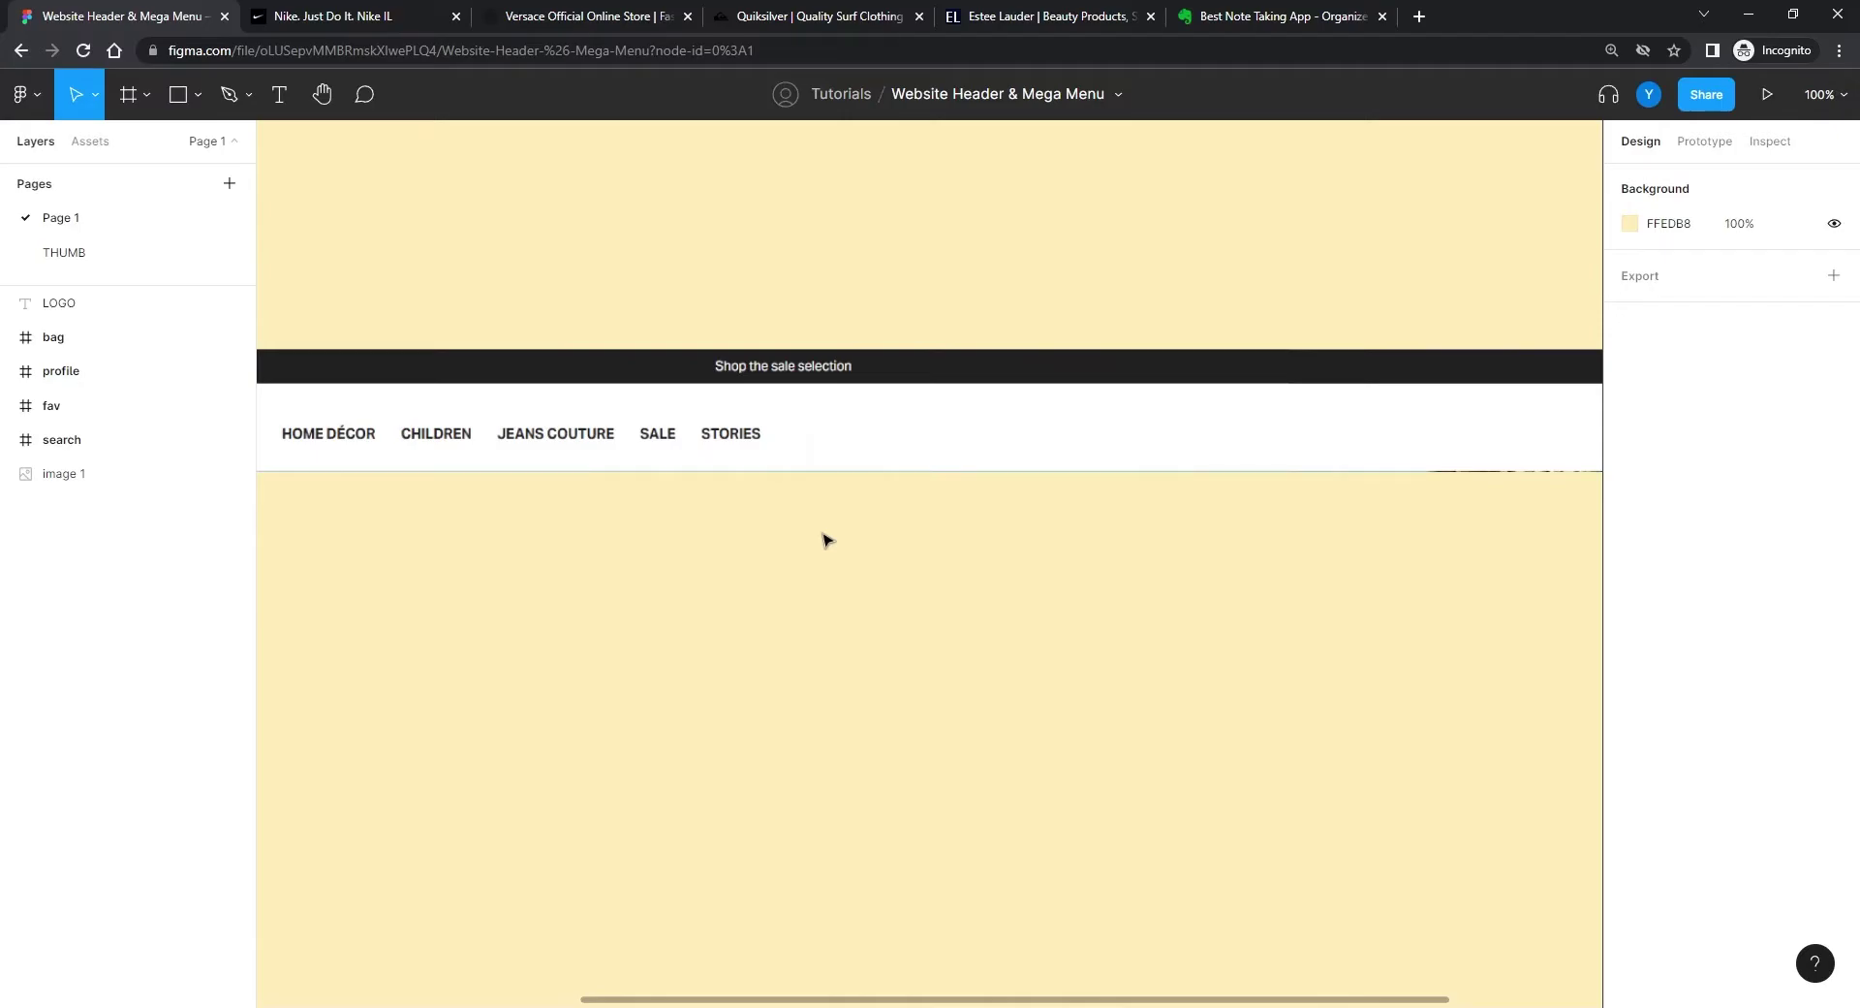
left_click_drag(366, 497, 1072, 562)
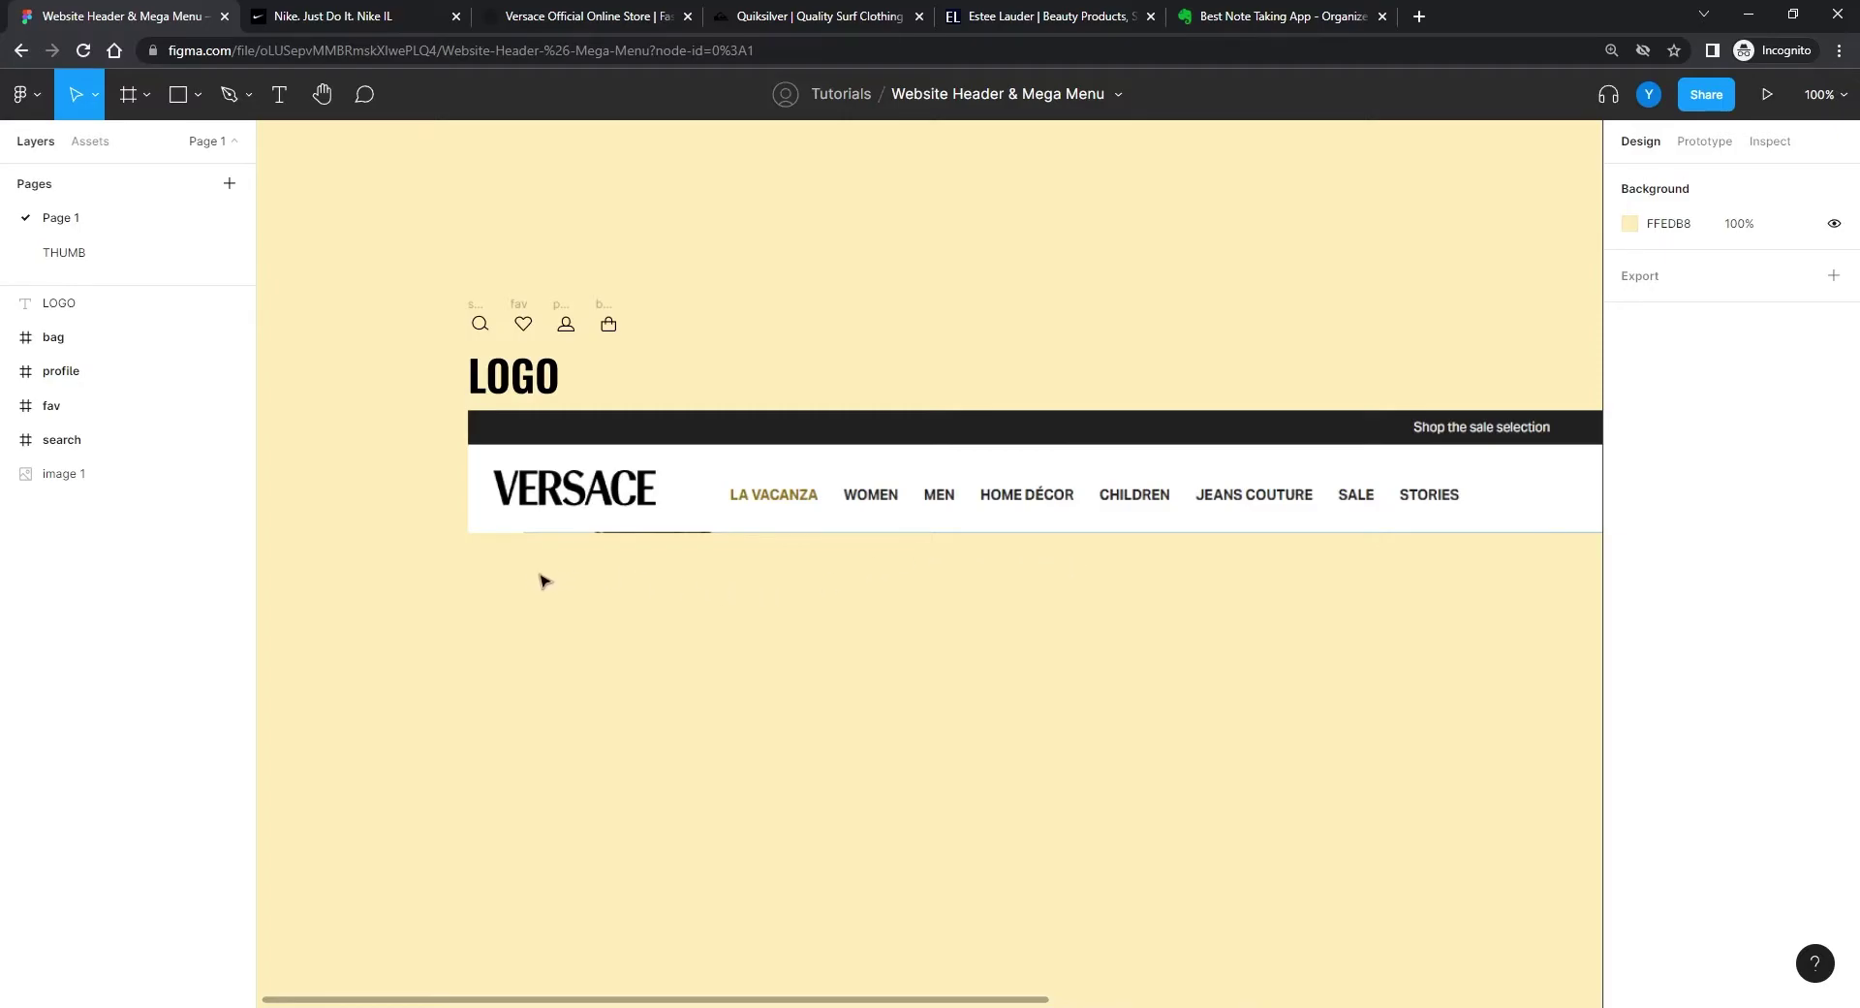
scroll(831, 631, "left", 3)
scroll(564, 449, "up", 5, "ctrl")
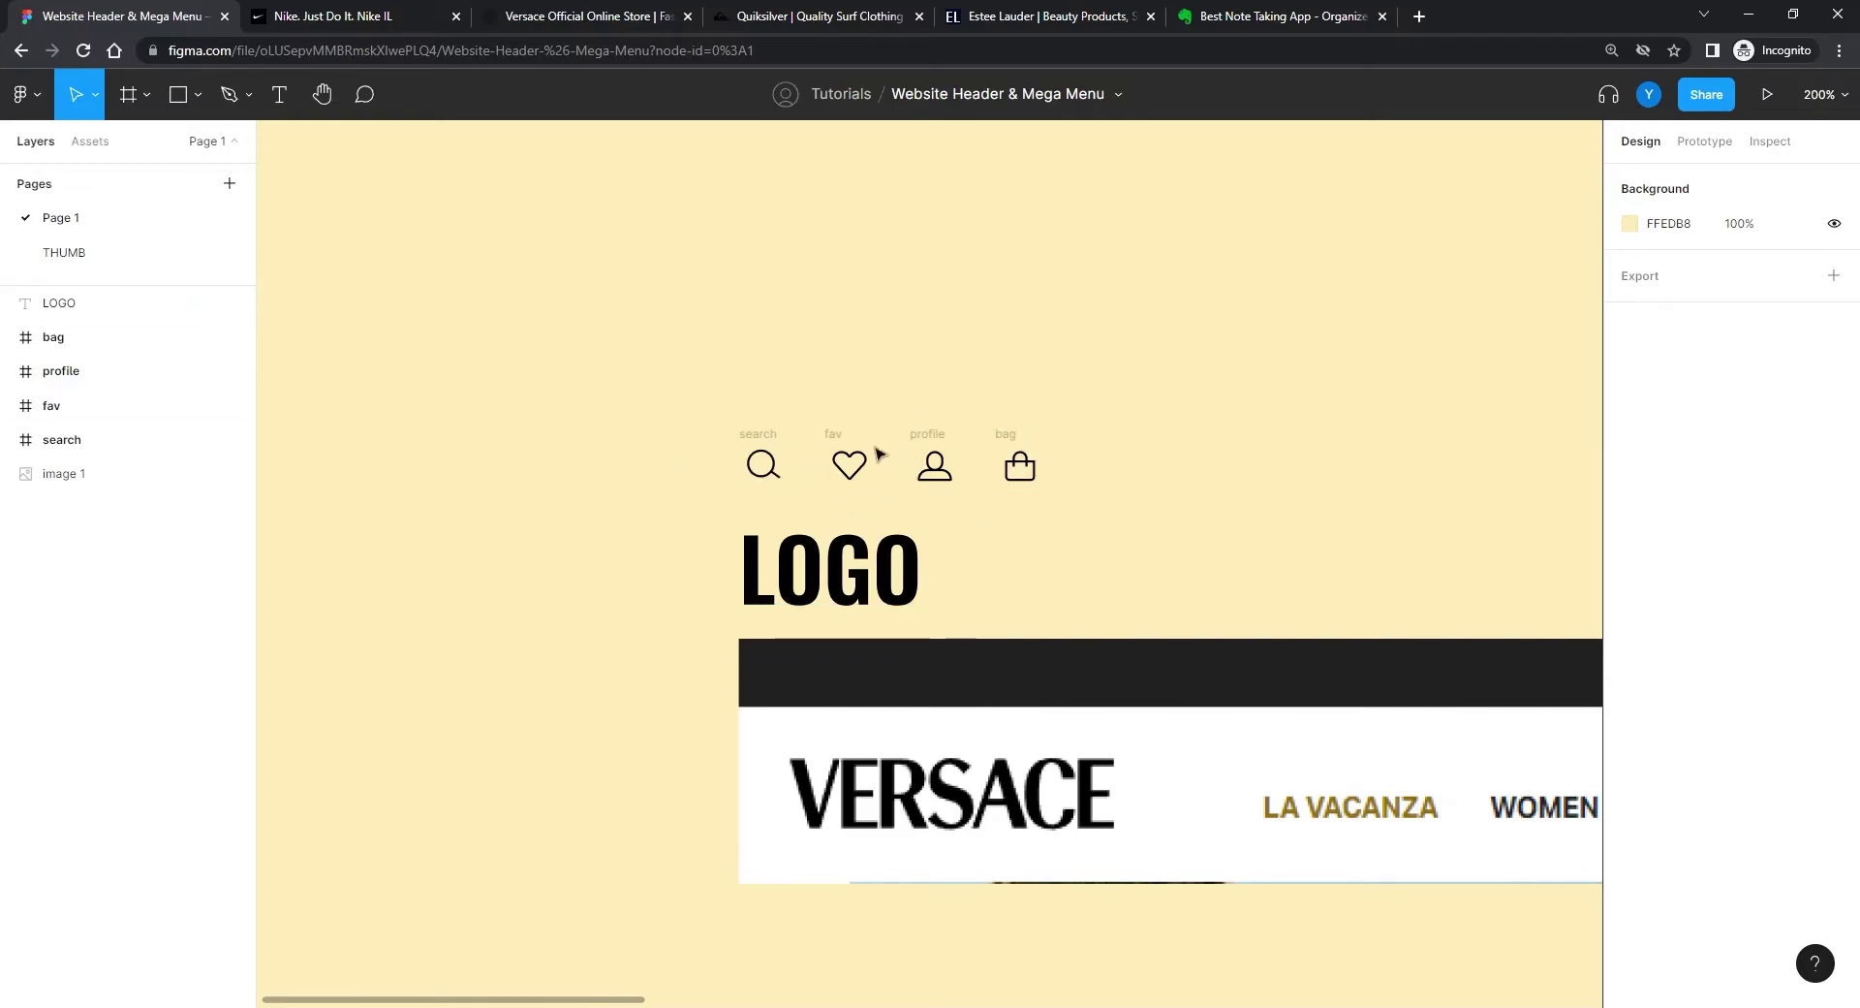
left_click_drag(1420, 610, 461, 502)
left_click_drag(1353, 740, 1124, 705)
scroll(1334, 714, "right", 15)
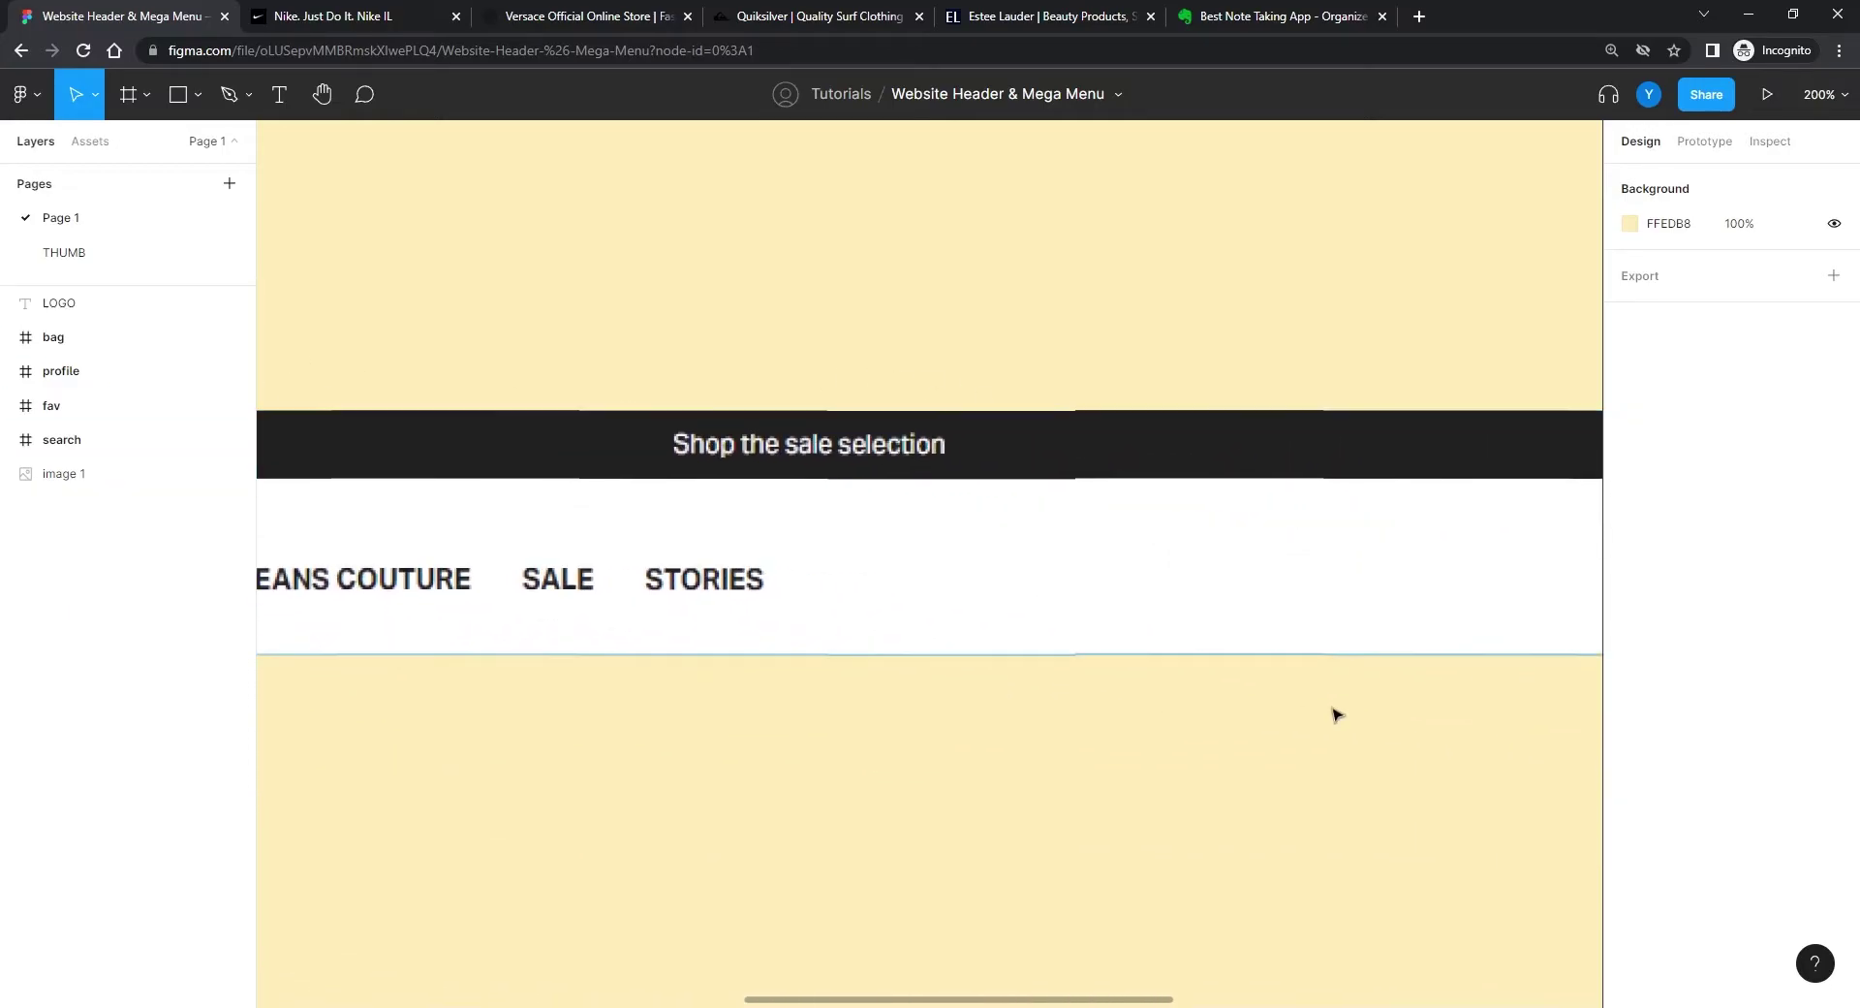
Step: Select the Versace reference image, then select the LOGO text layer
left_click(987, 560)
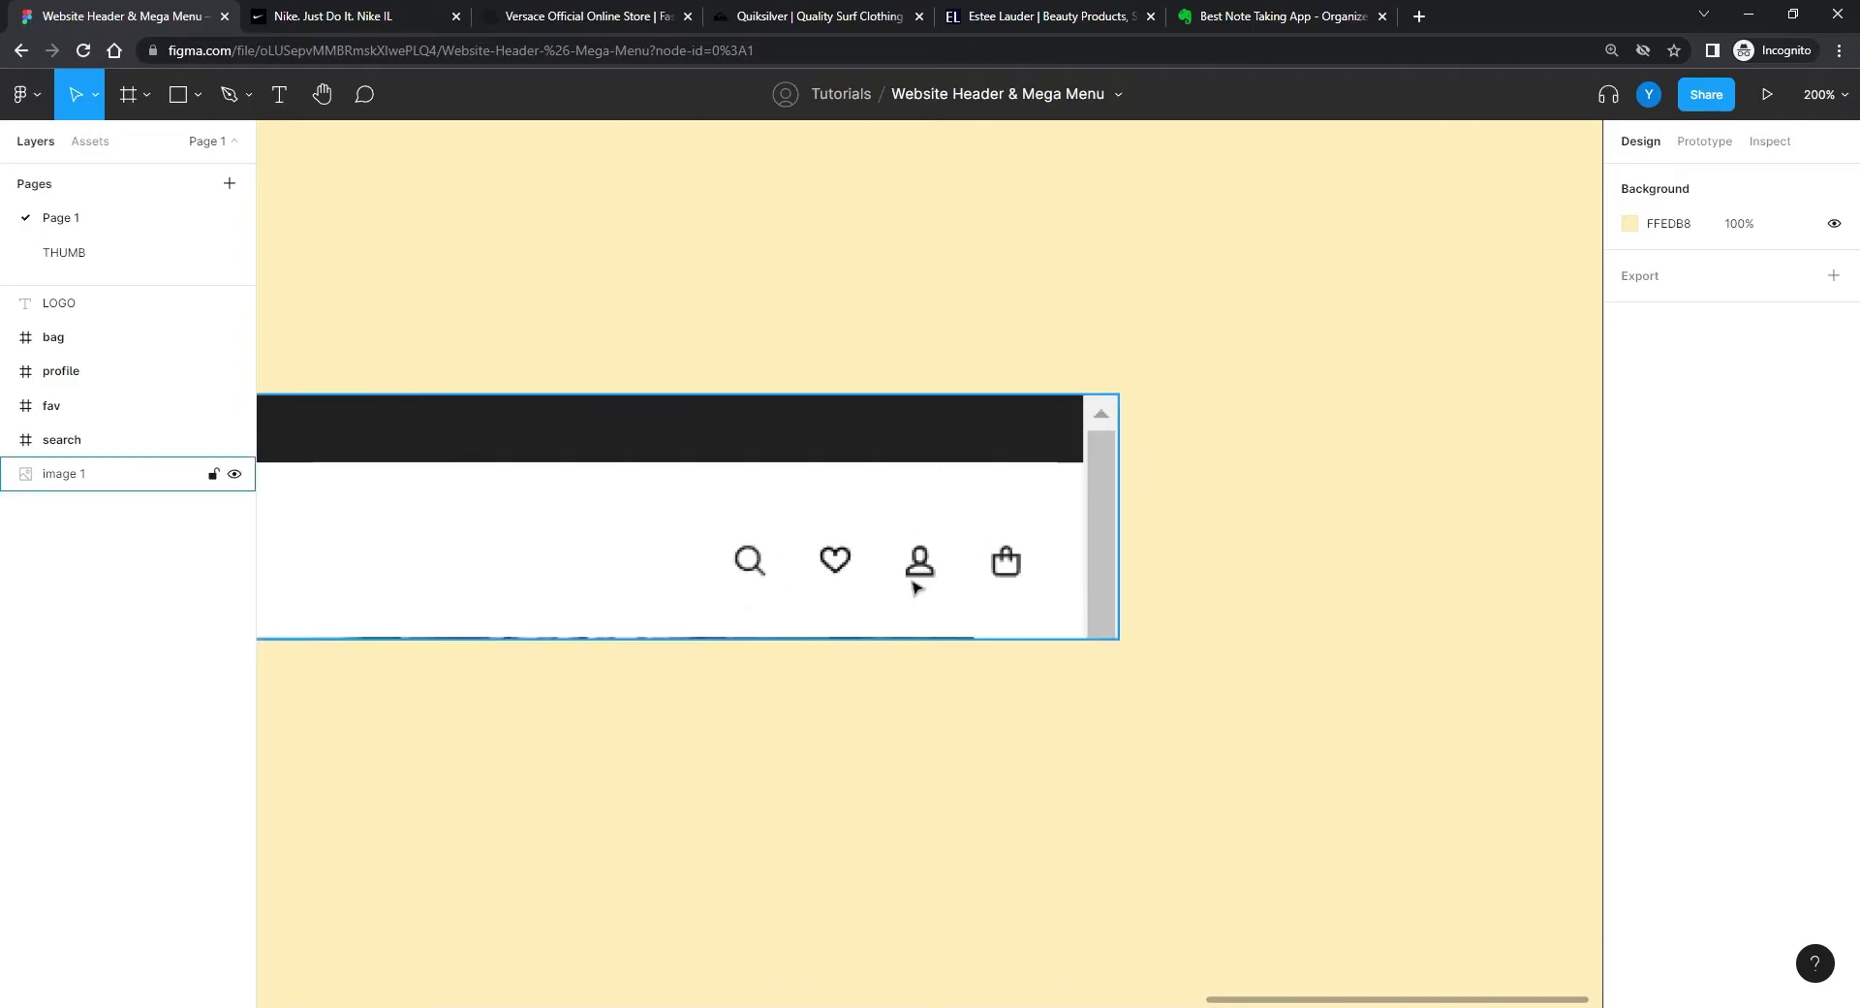
scroll(694, 606, "left", 3)
scroll(830, 710, "left", 10)
scroll(830, 710, "up", 3)
scroll(830, 711, "down", 5)
scroll(563, 651, "left", 15)
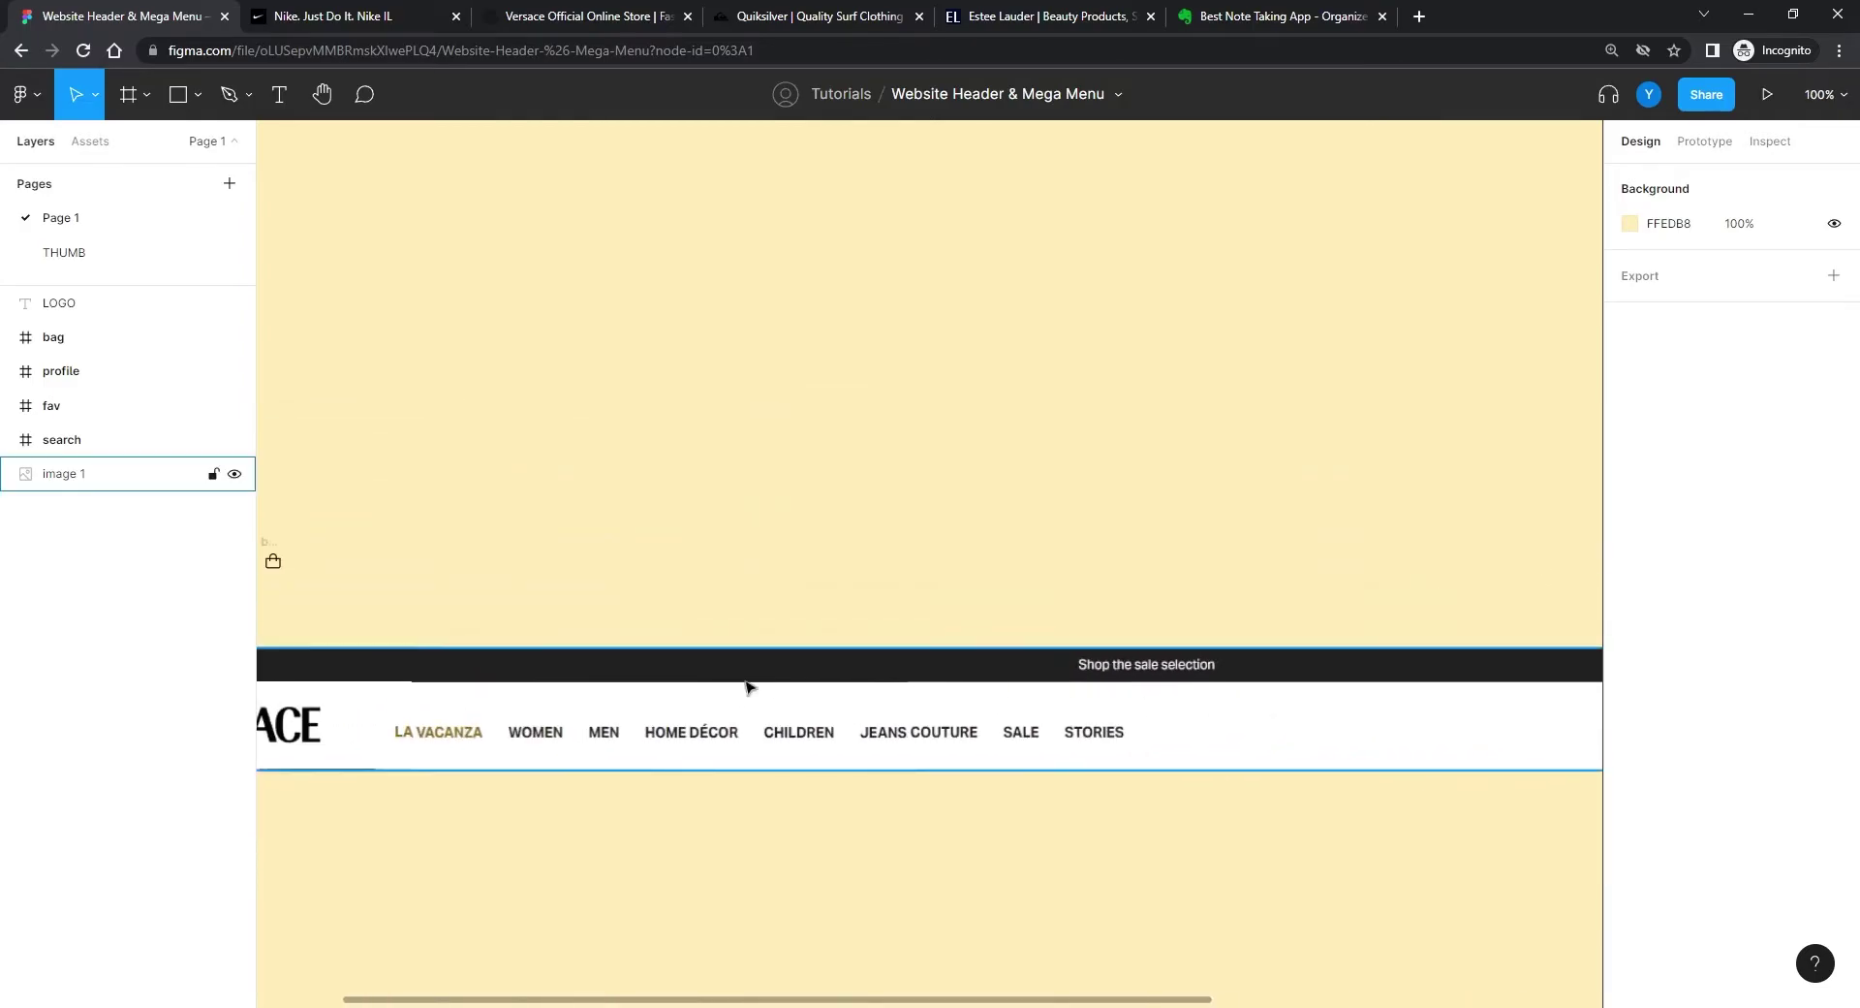
scroll(1199, 594, "down", 1)
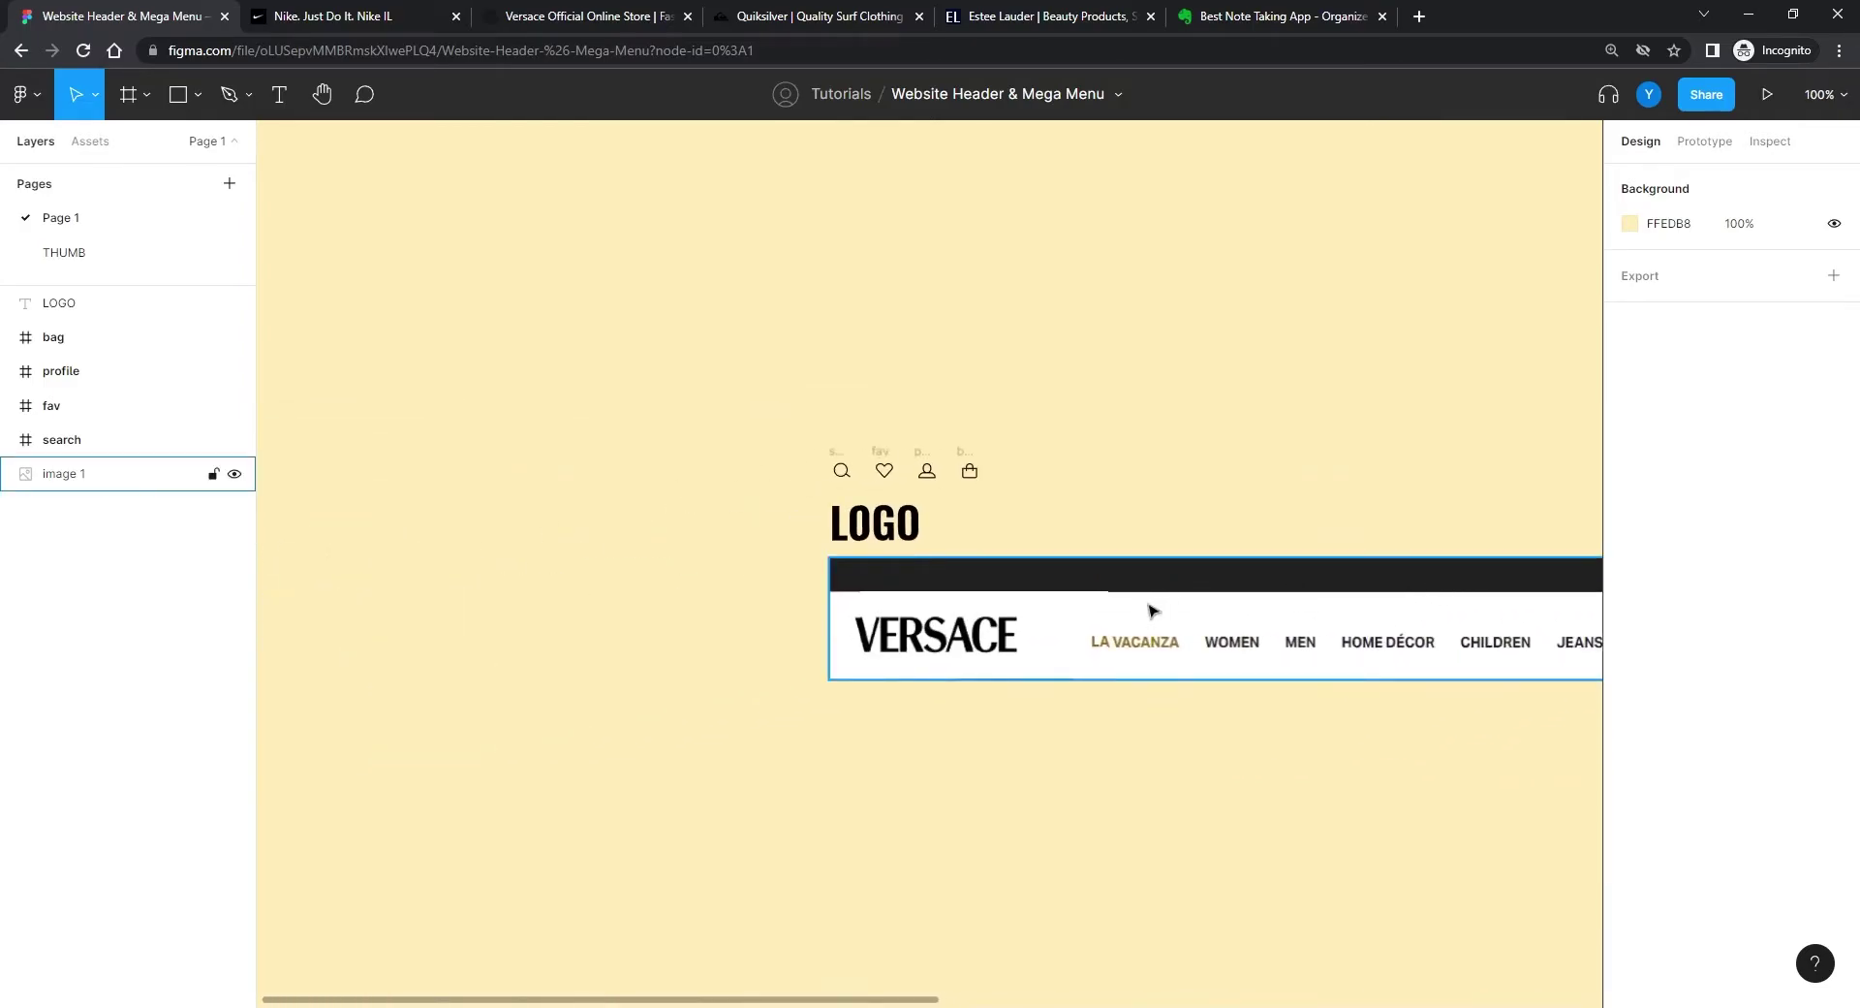
left_click(891, 528)
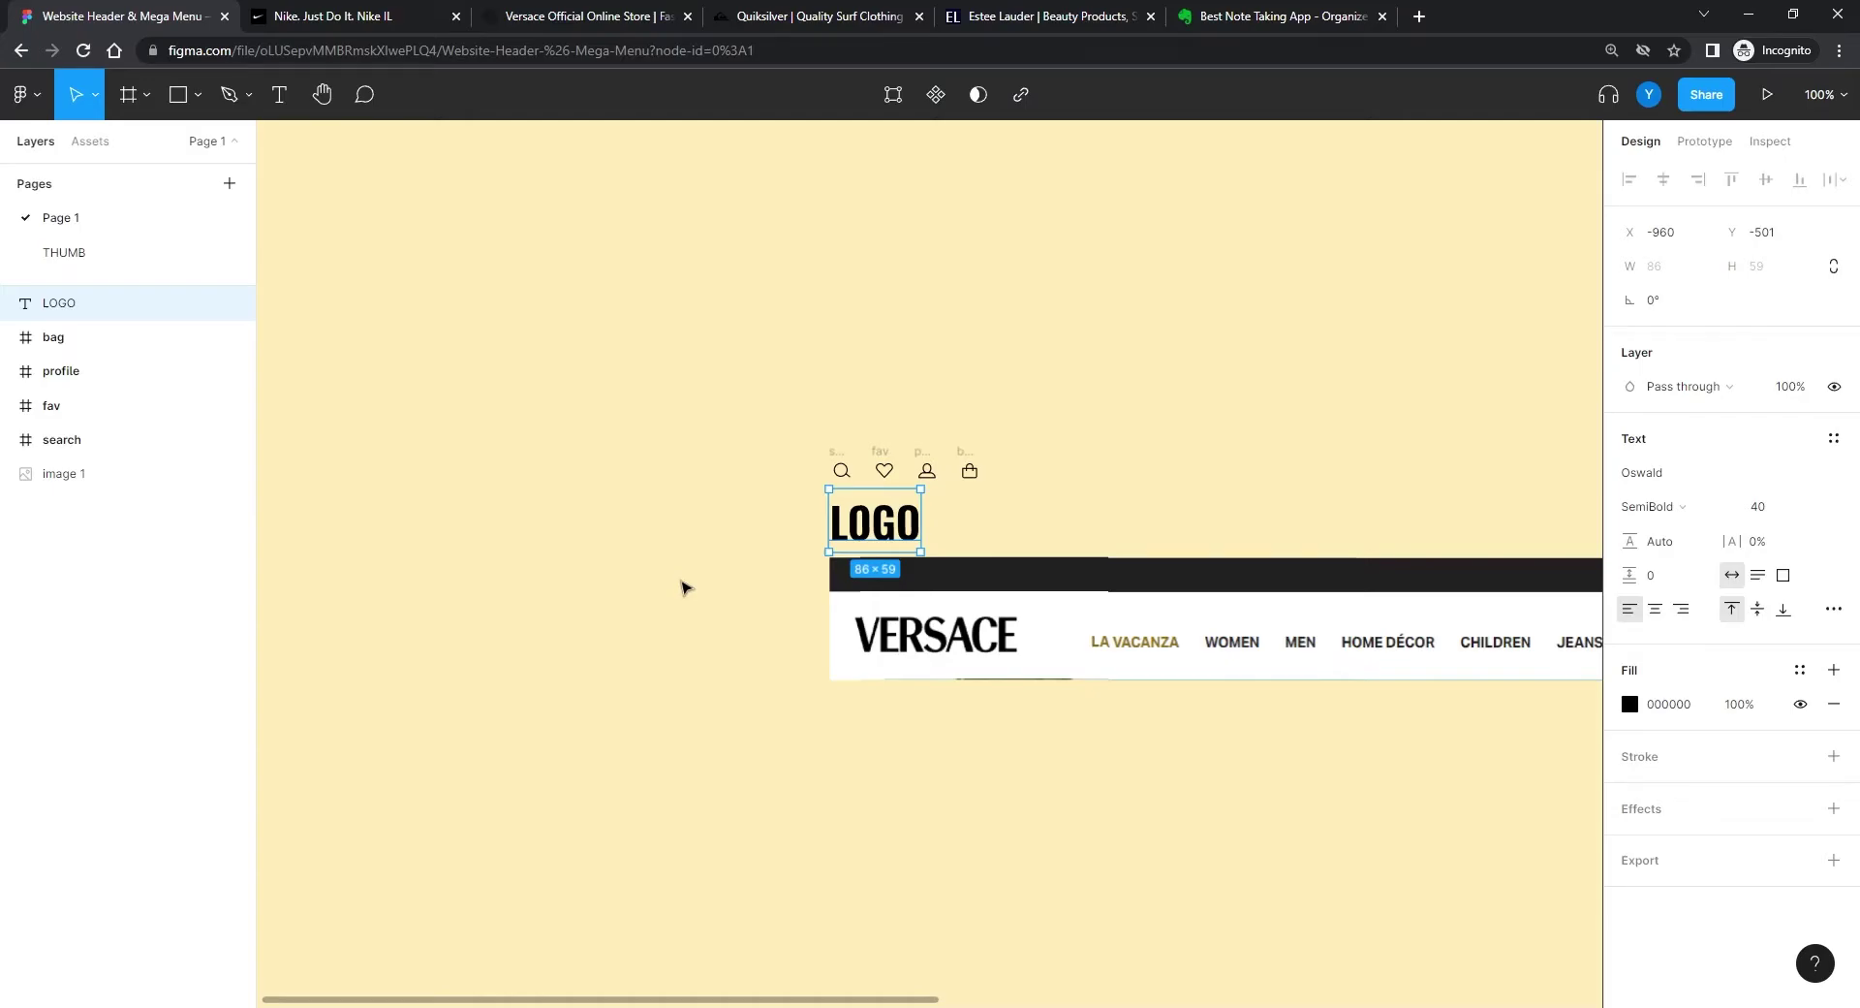
key("ctrl+plus")
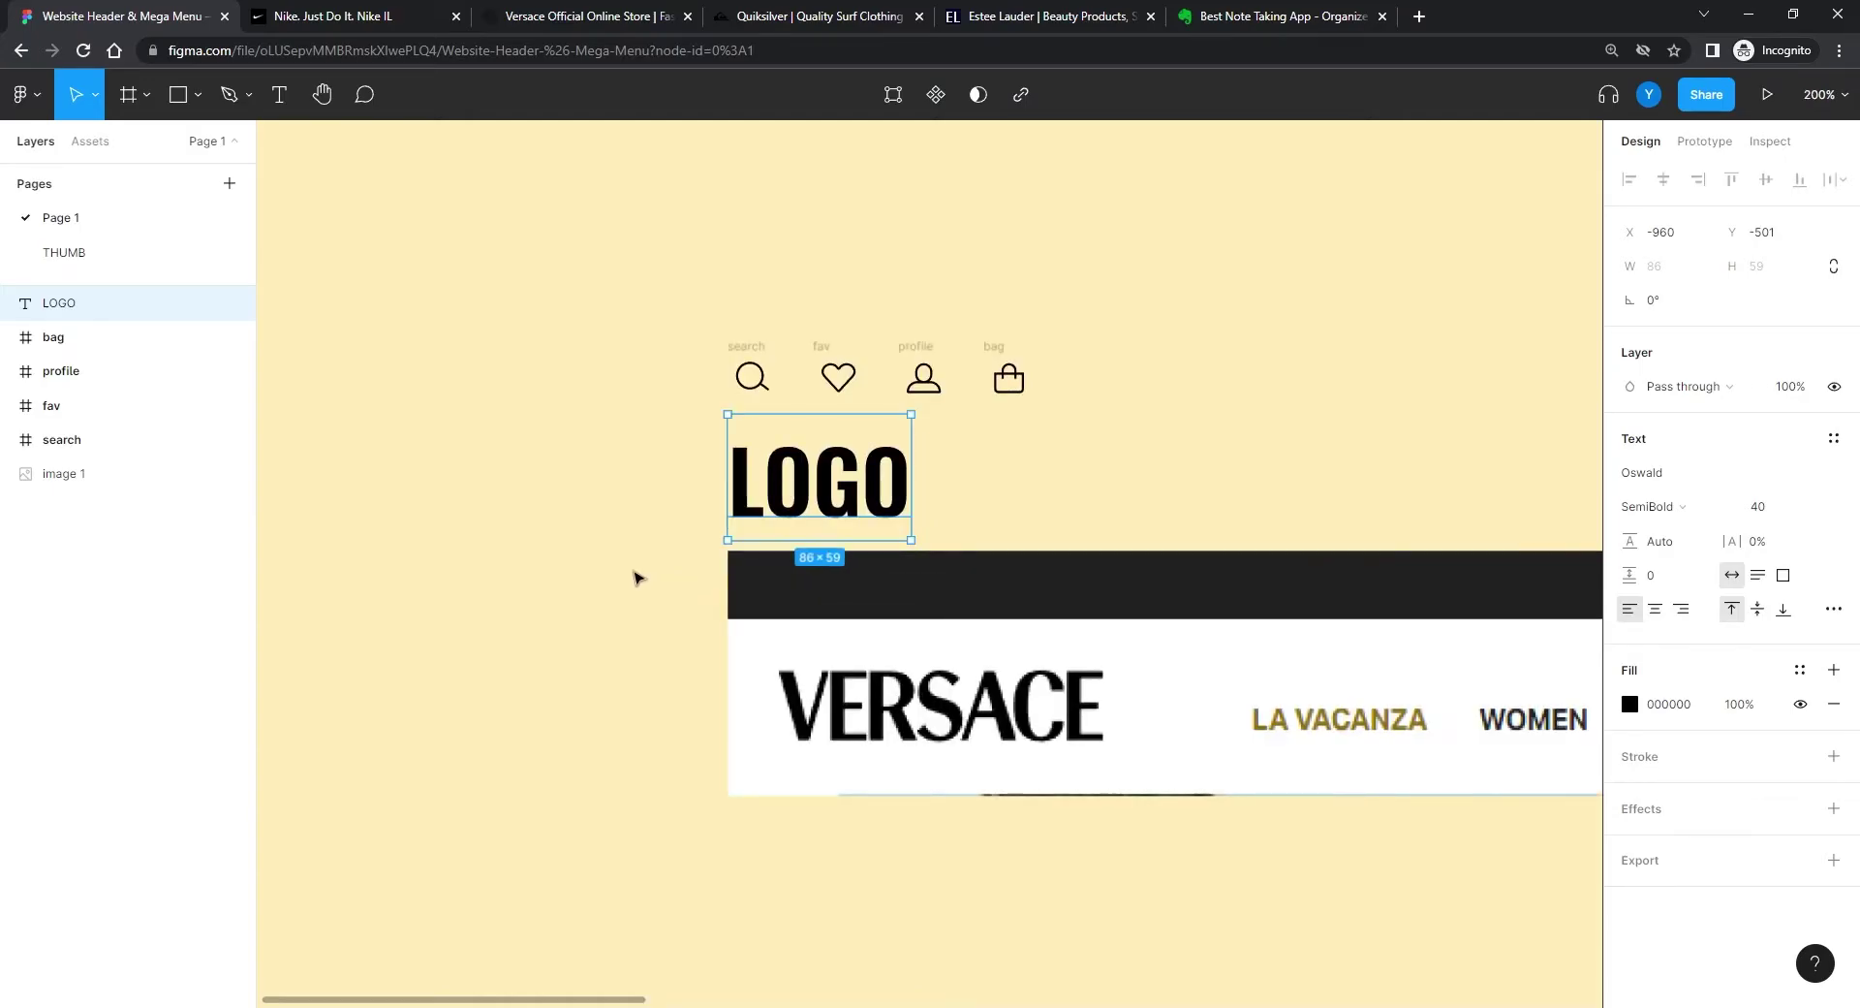
left_click(643, 685)
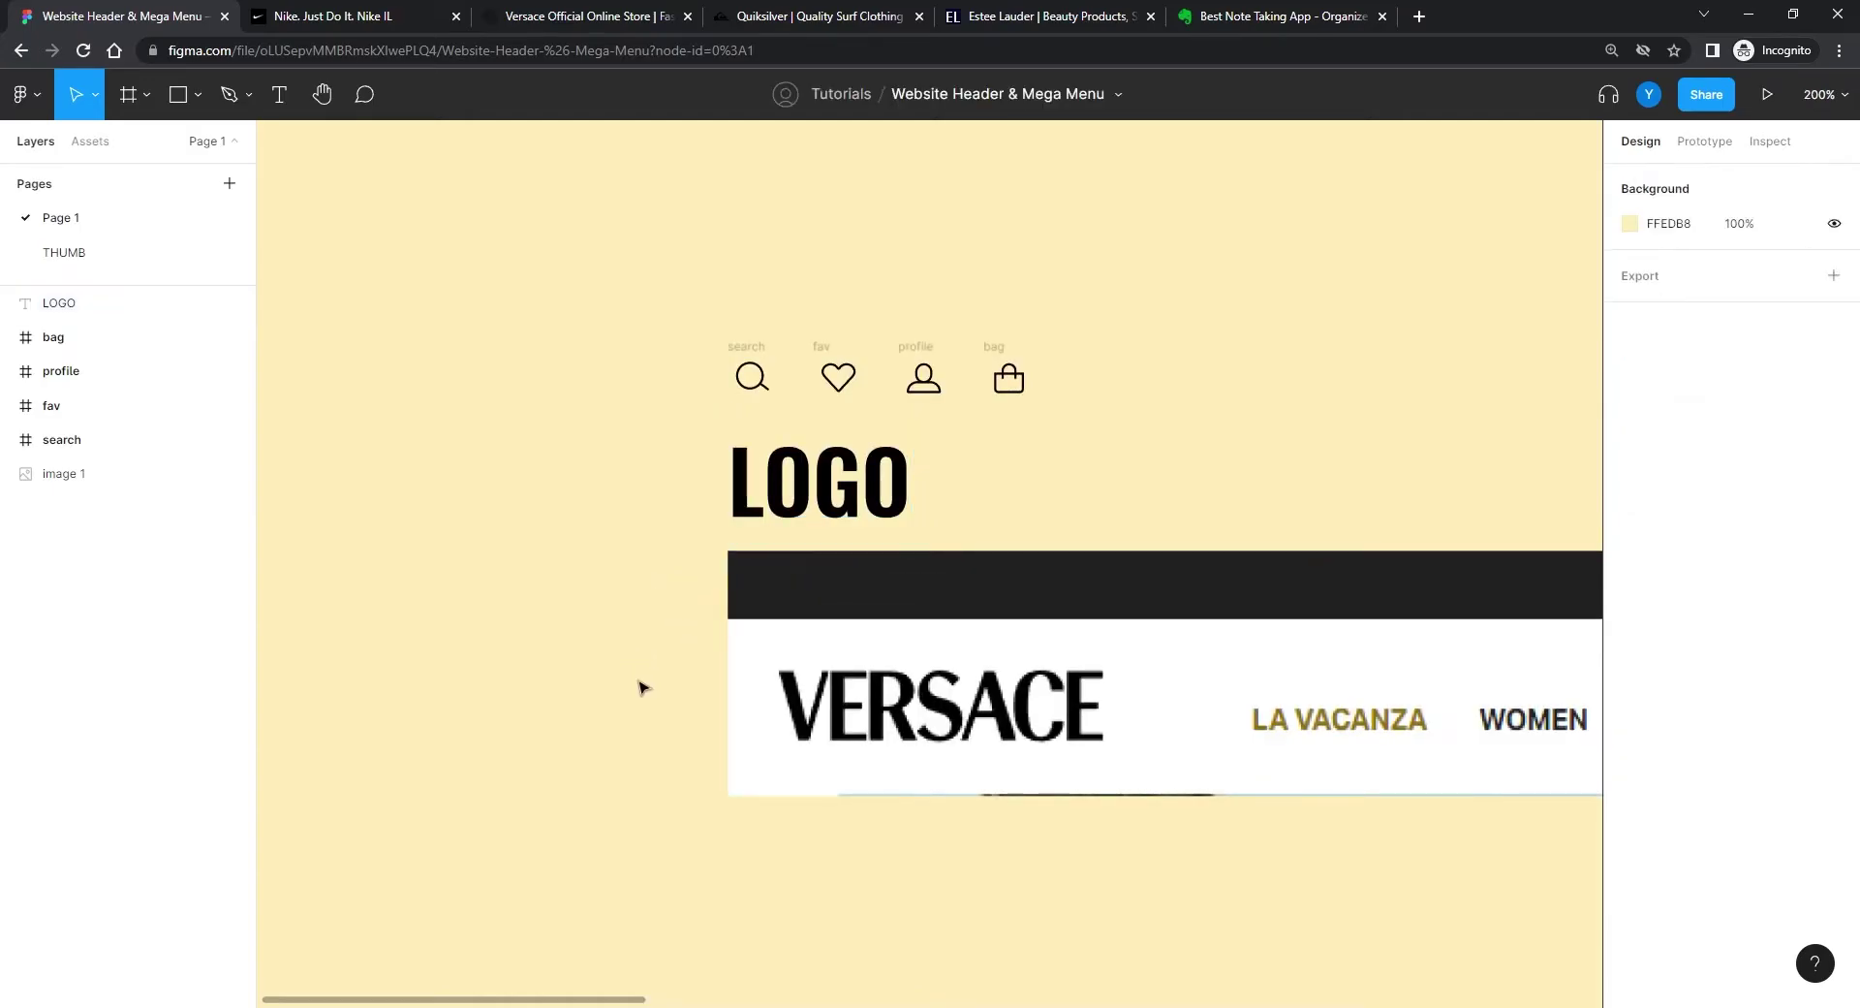
scroll(648, 652, "down", 1)
key("ctrl+minus")
key("ctrl+minus")
left_click_drag(1154, 714, 748, 581)
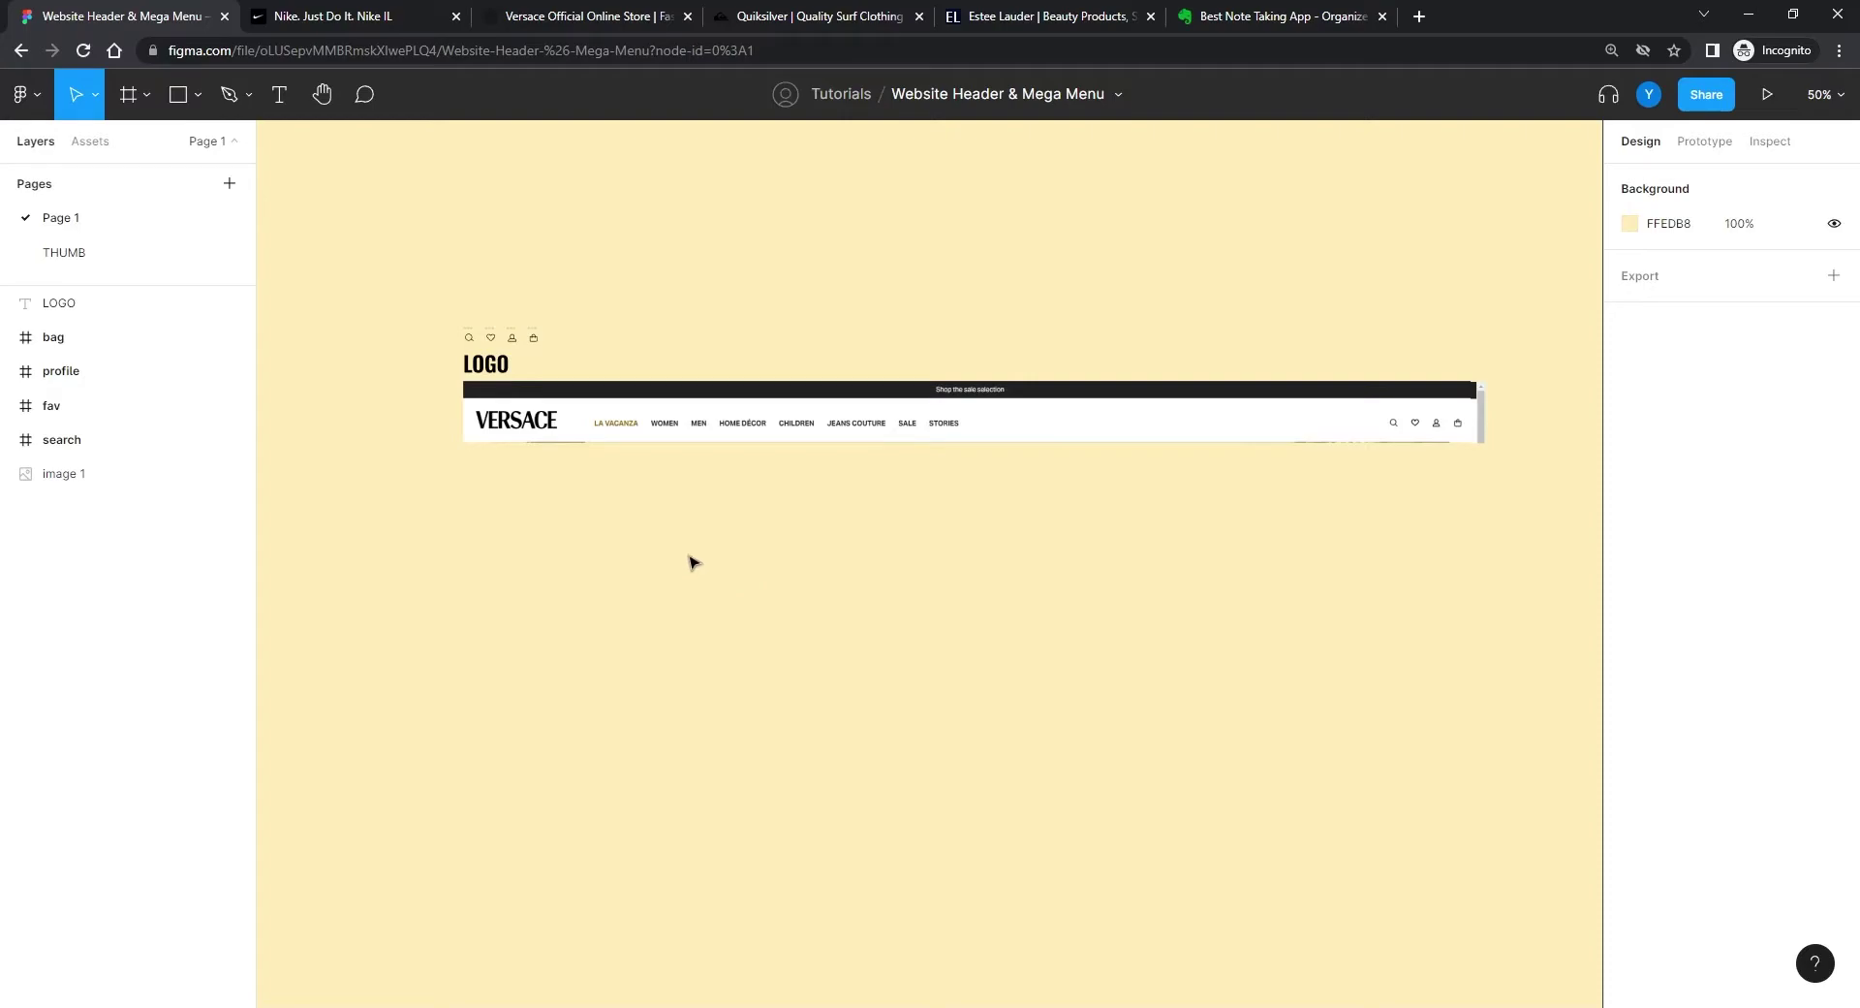
key("shift+0")
left_click_drag(442, 501, 969, 685)
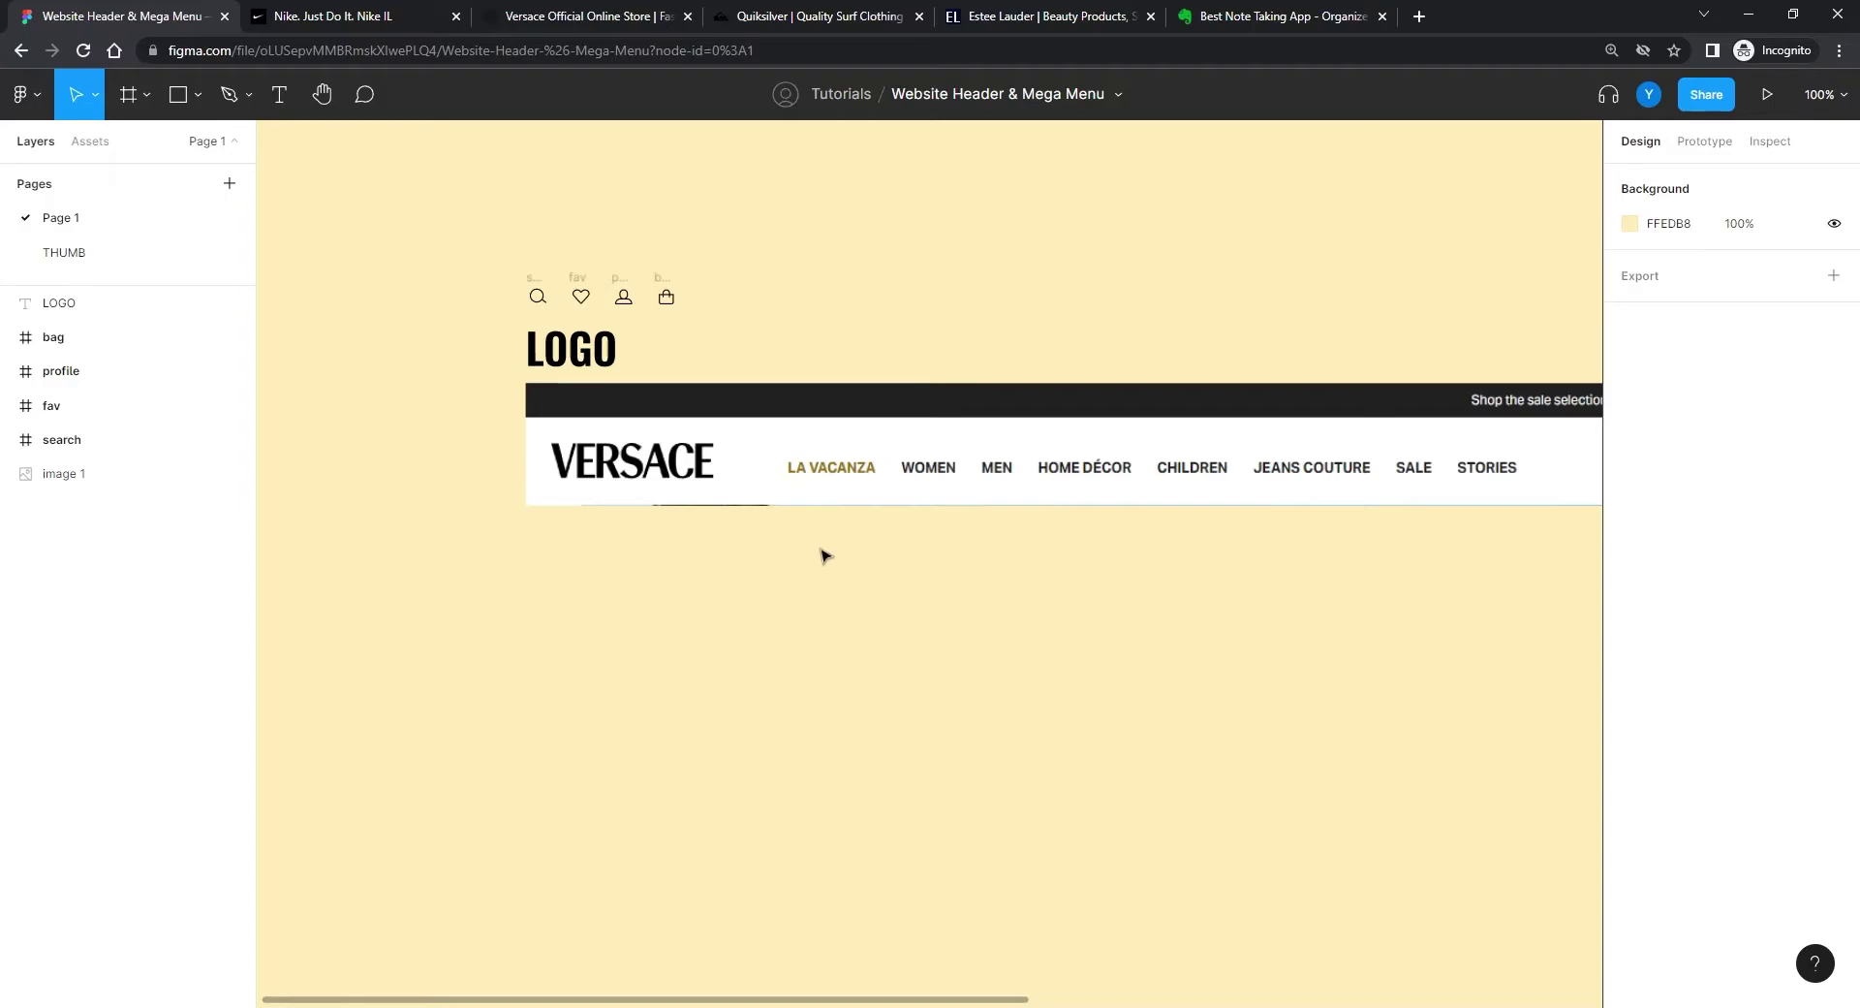
Step: Draw a white 1920×83 Frame 1 starting from the header reference's corner
left_click(120, 107)
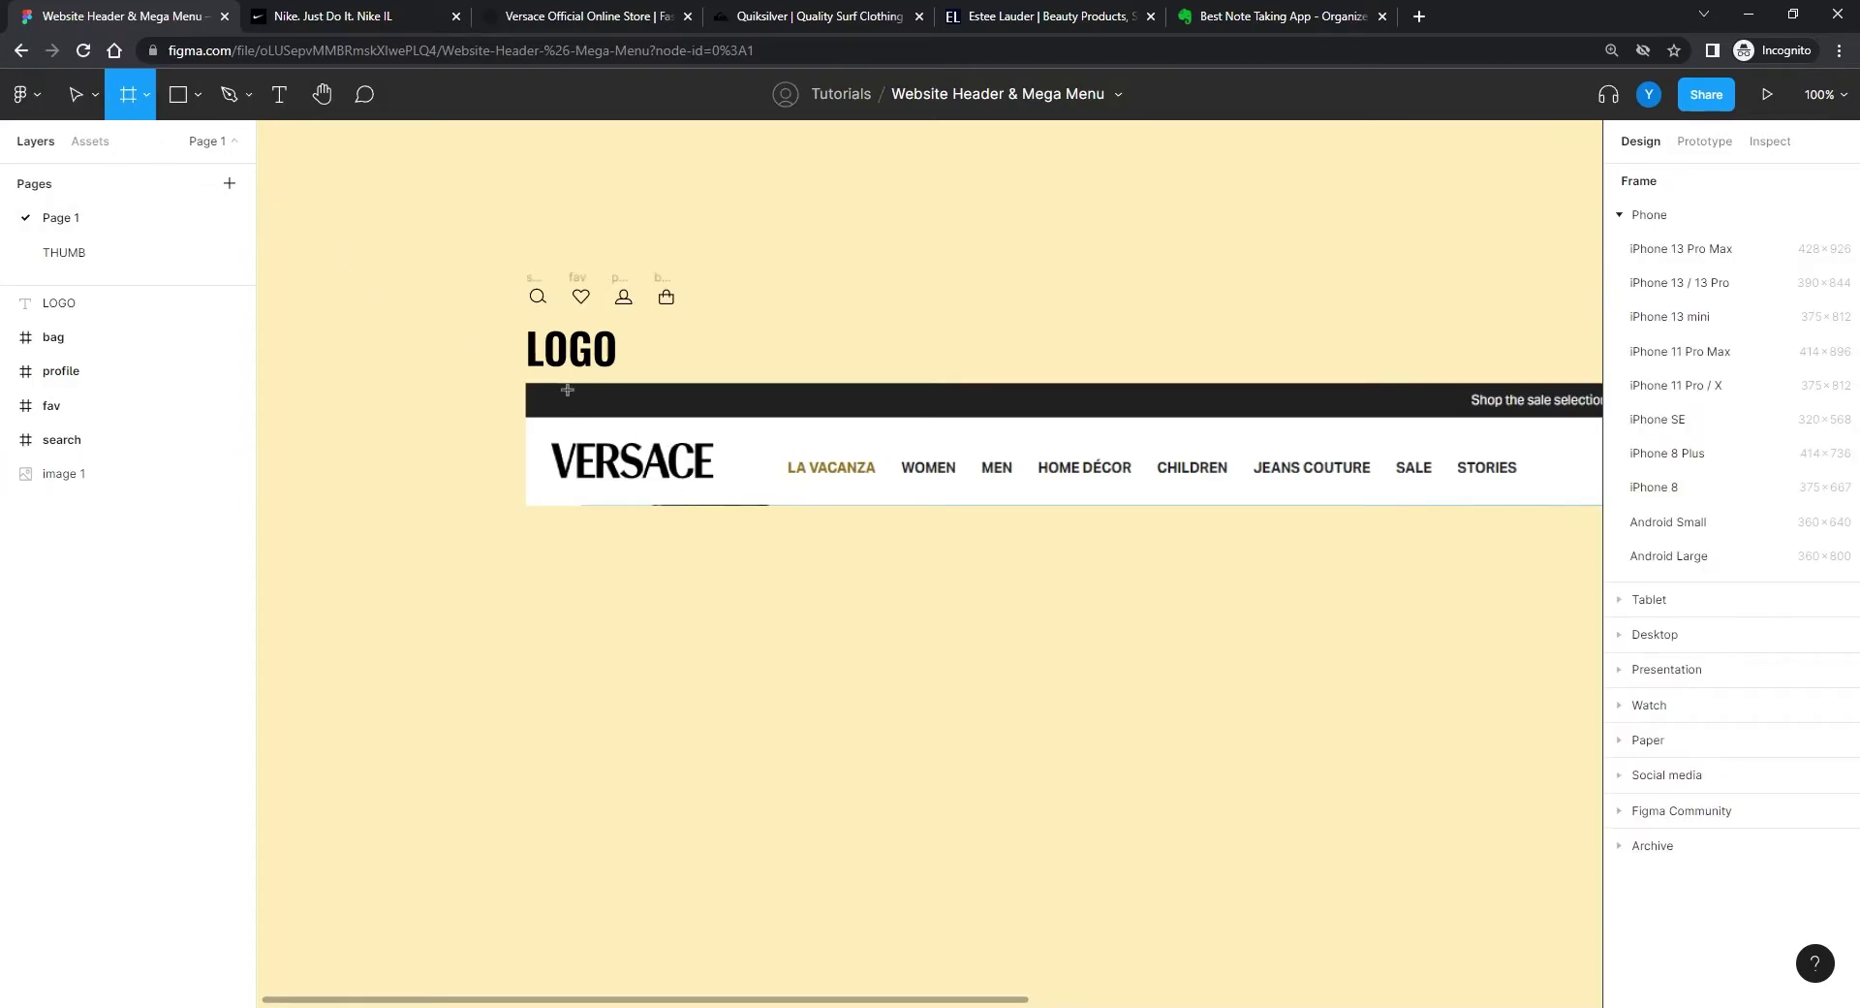
left_click_drag(1438, 582, 1303, 595)
scroll(1304, 595, "right", 5)
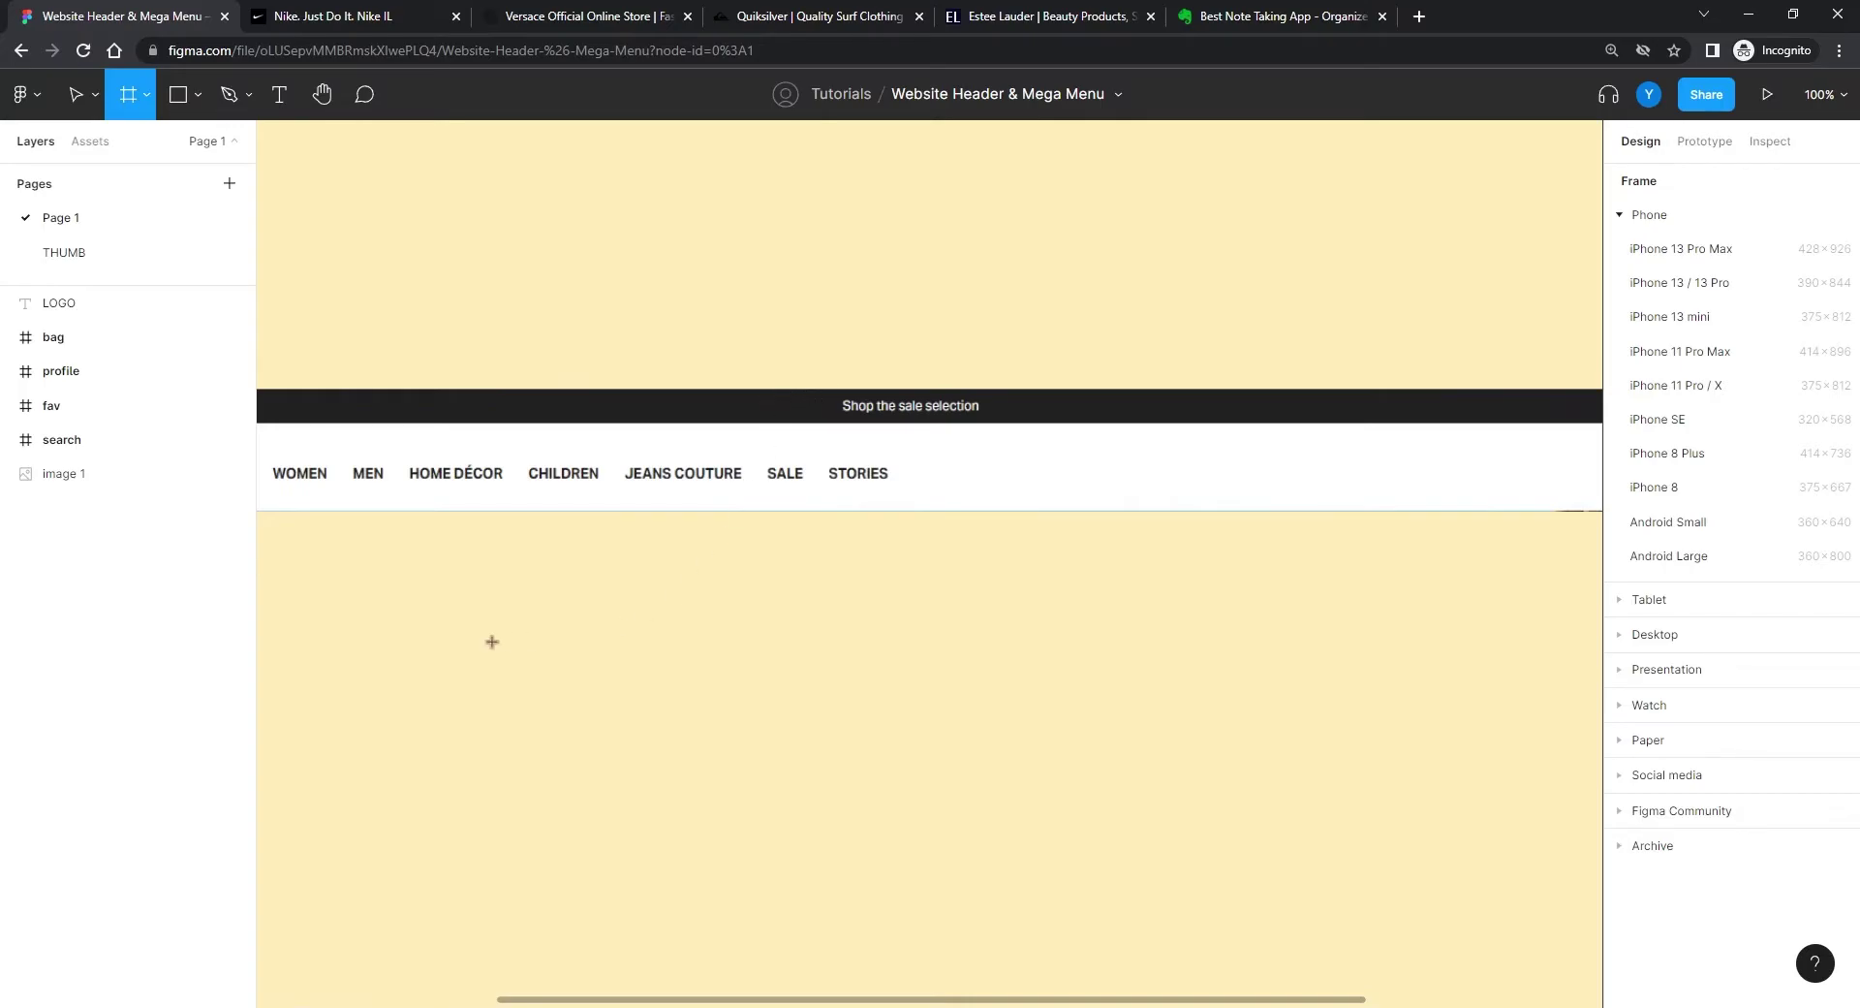
left_click_drag(491, 639, 1229, 614)
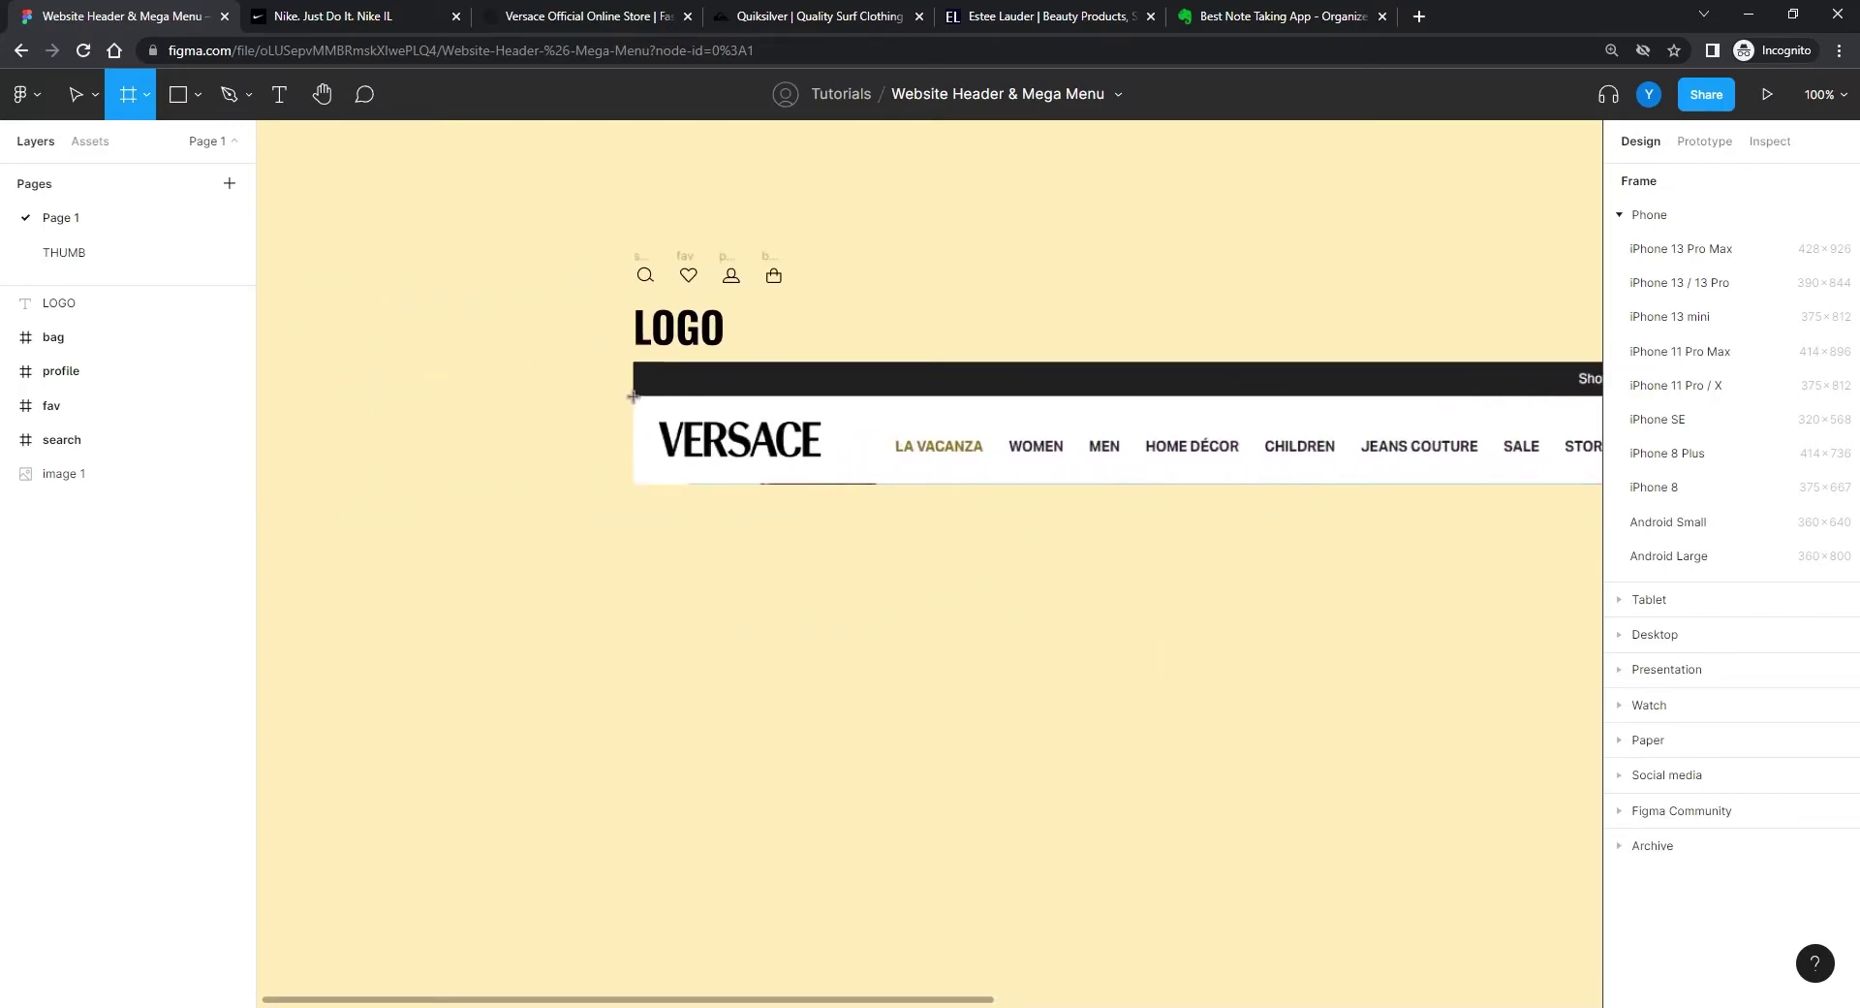
left_click_drag(633, 396, 1327, 496)
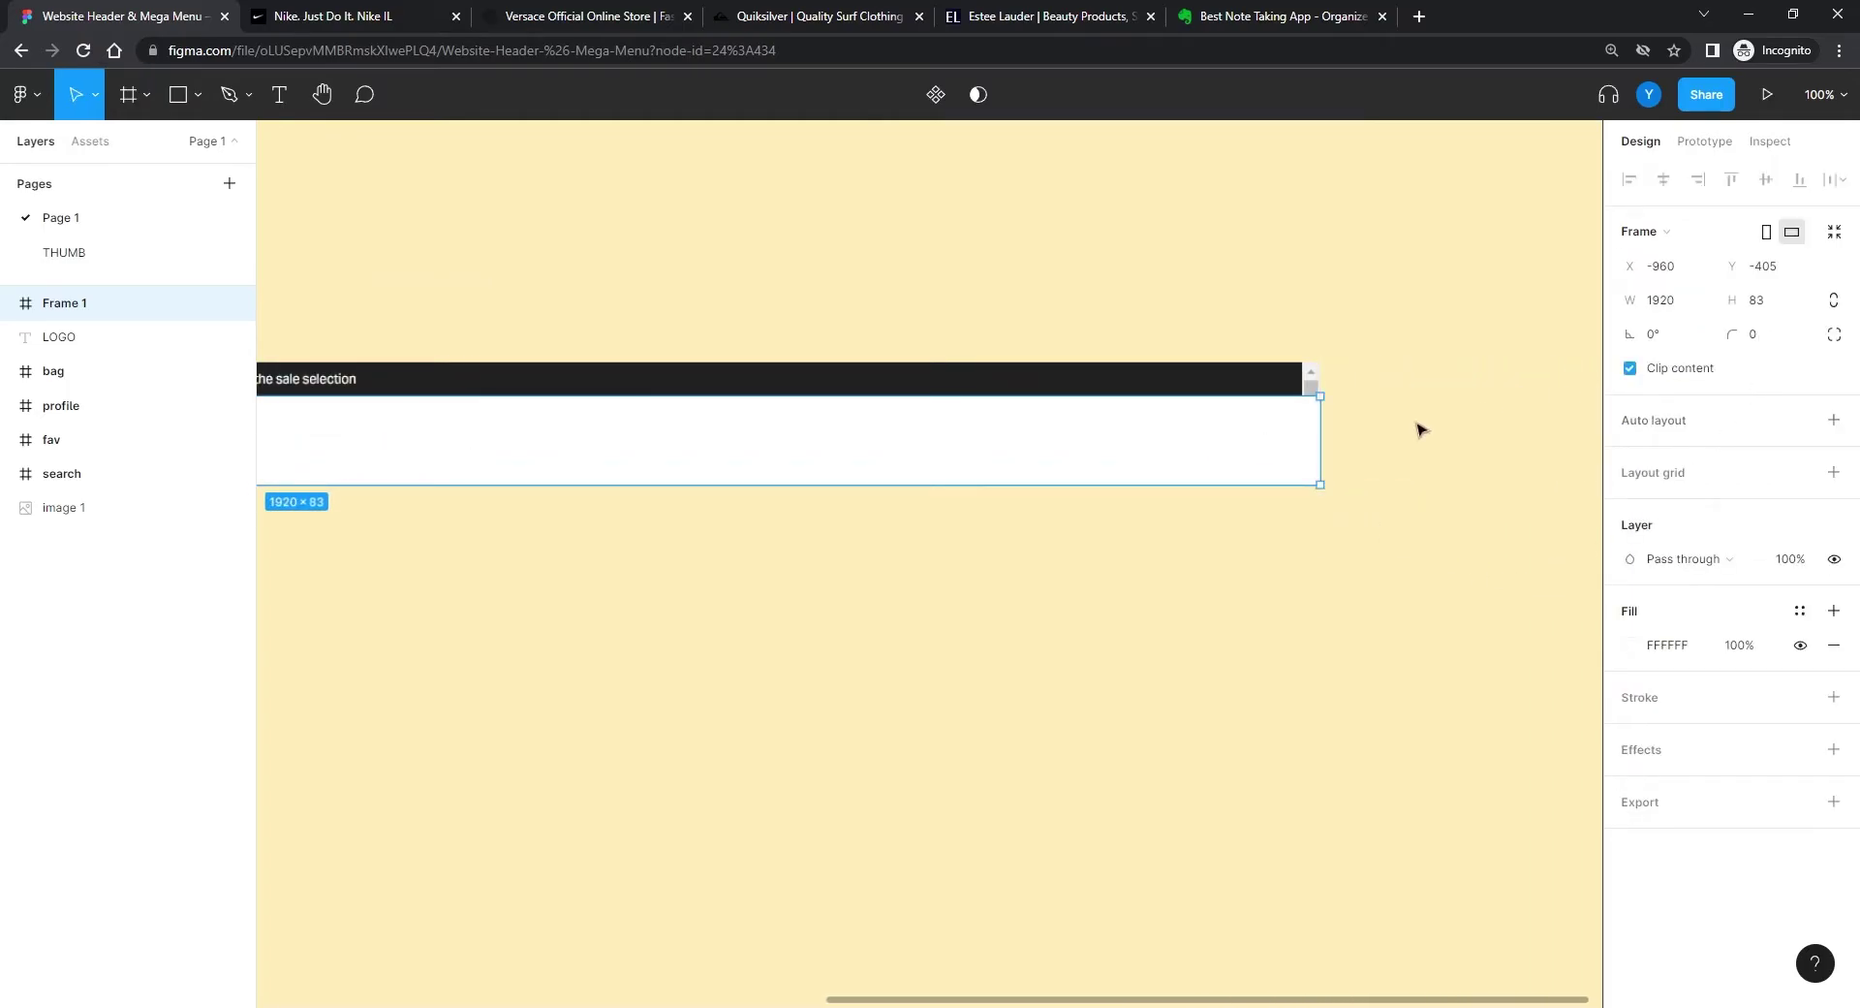
Step: Move Frame 1 above the icons and place the LOGO inside it at X 26, Y 12
scroll(585, 636, "left", 10)
scroll(1295, 694, "up", 1)
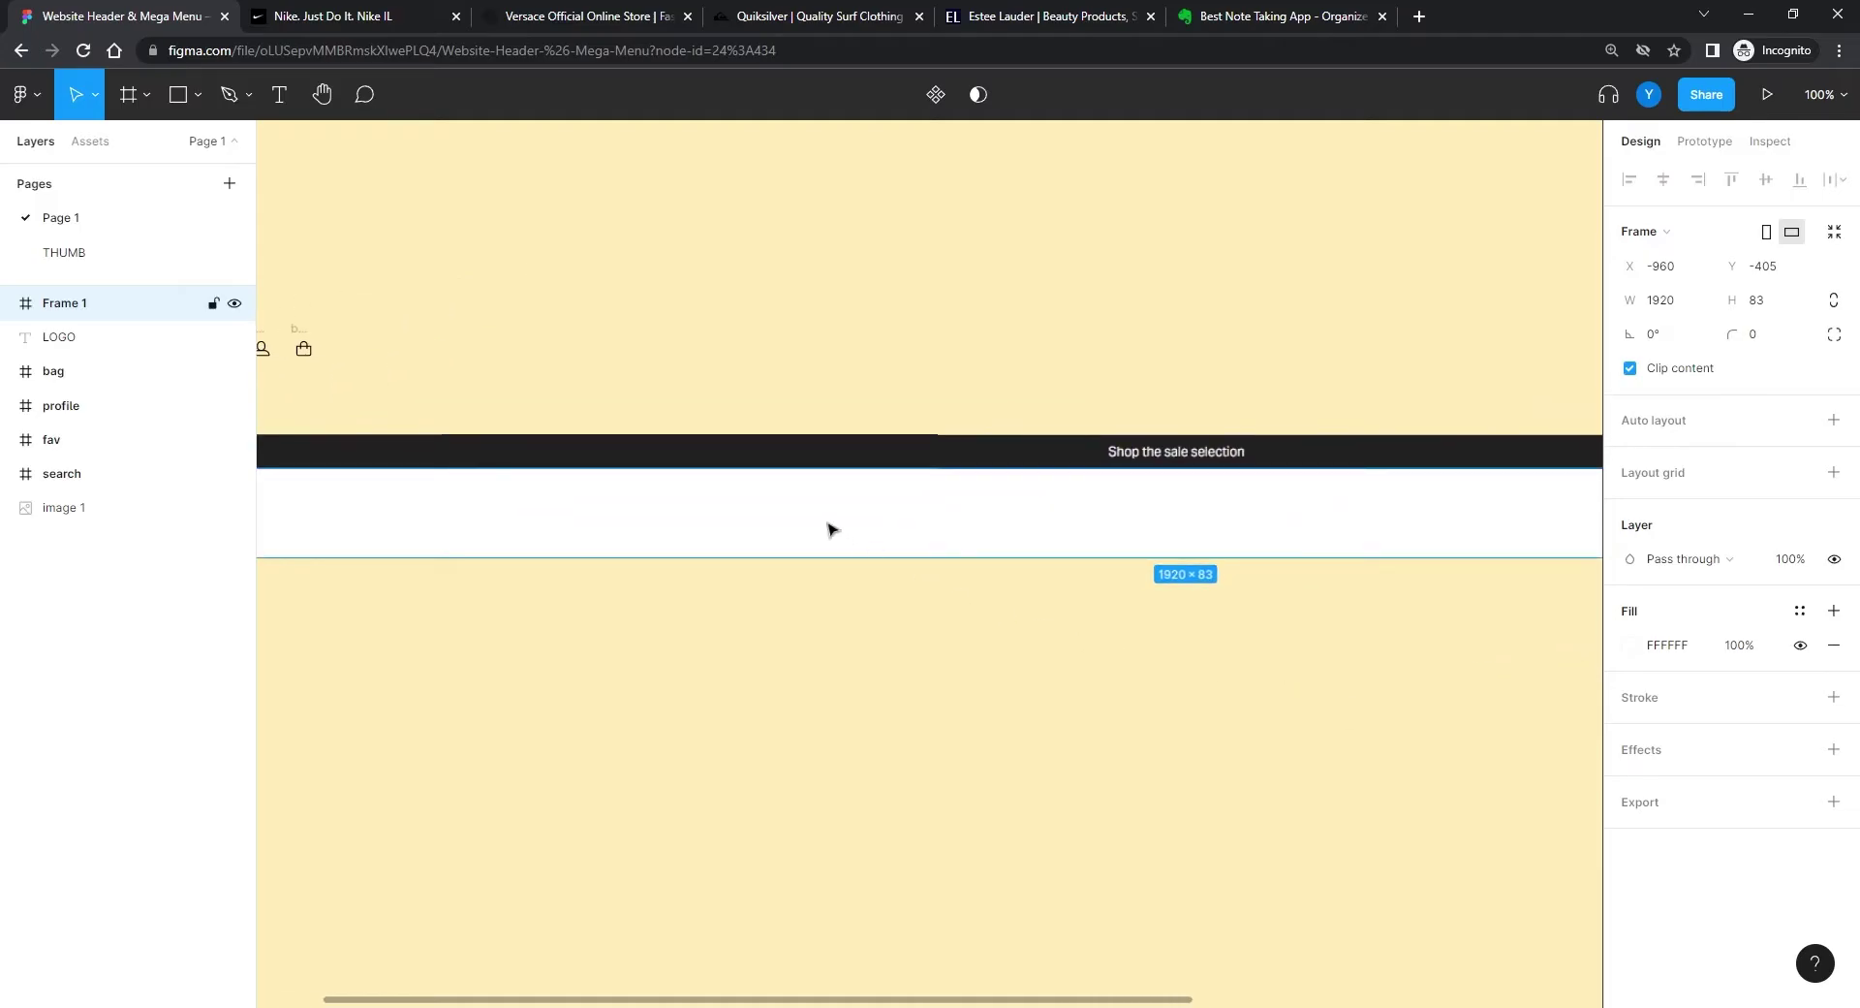
left_click_drag(831, 529, 1266, 532)
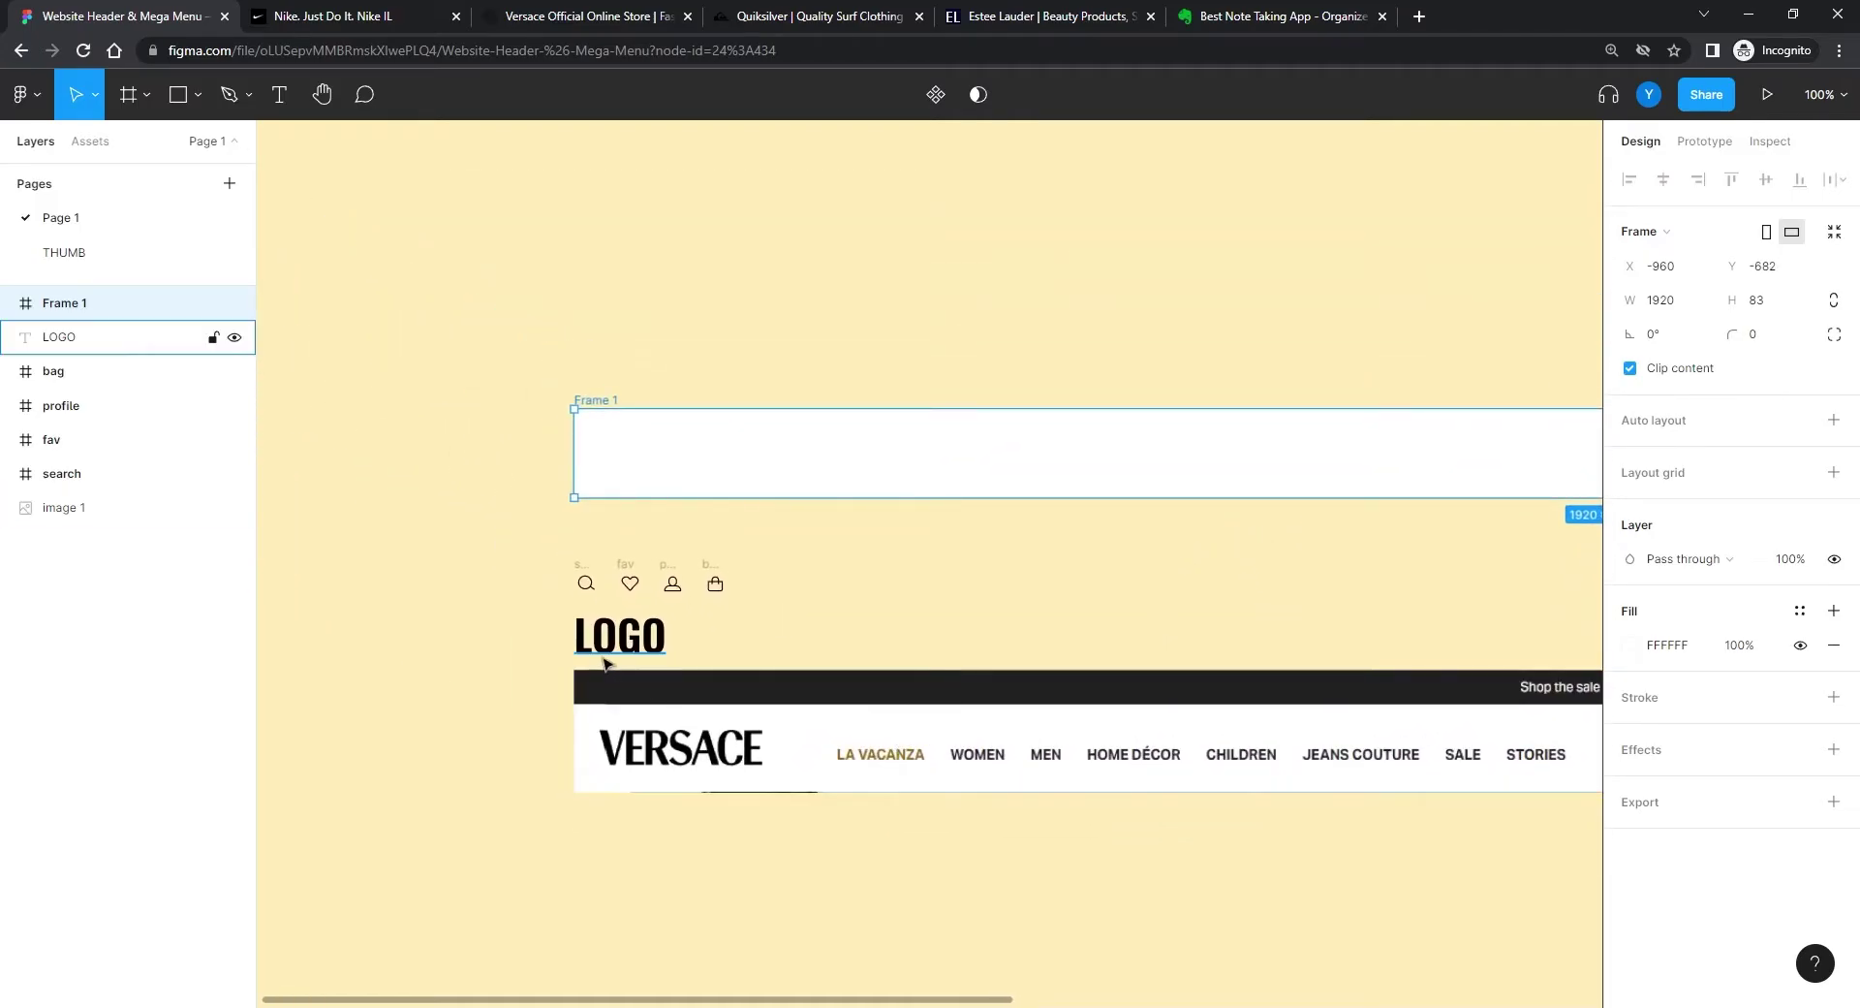
left_click_drag(603, 663, 624, 463)
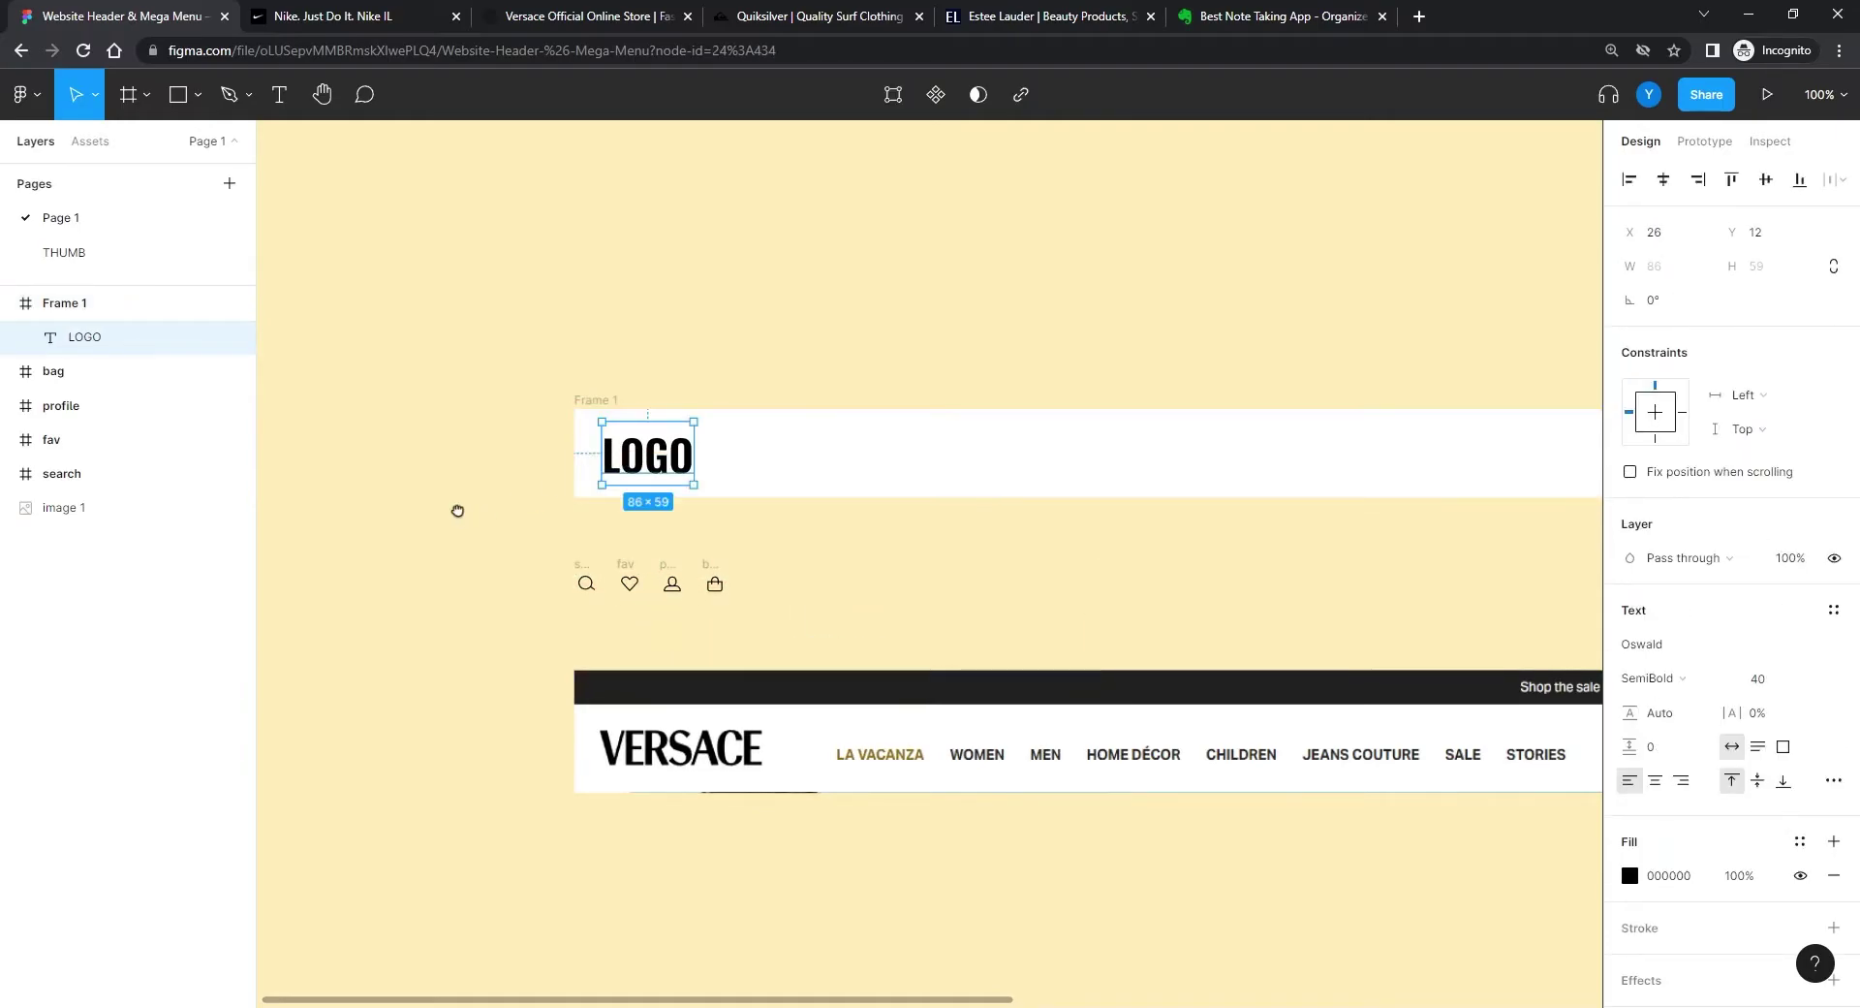
left_click_drag(456, 511, 606, 511)
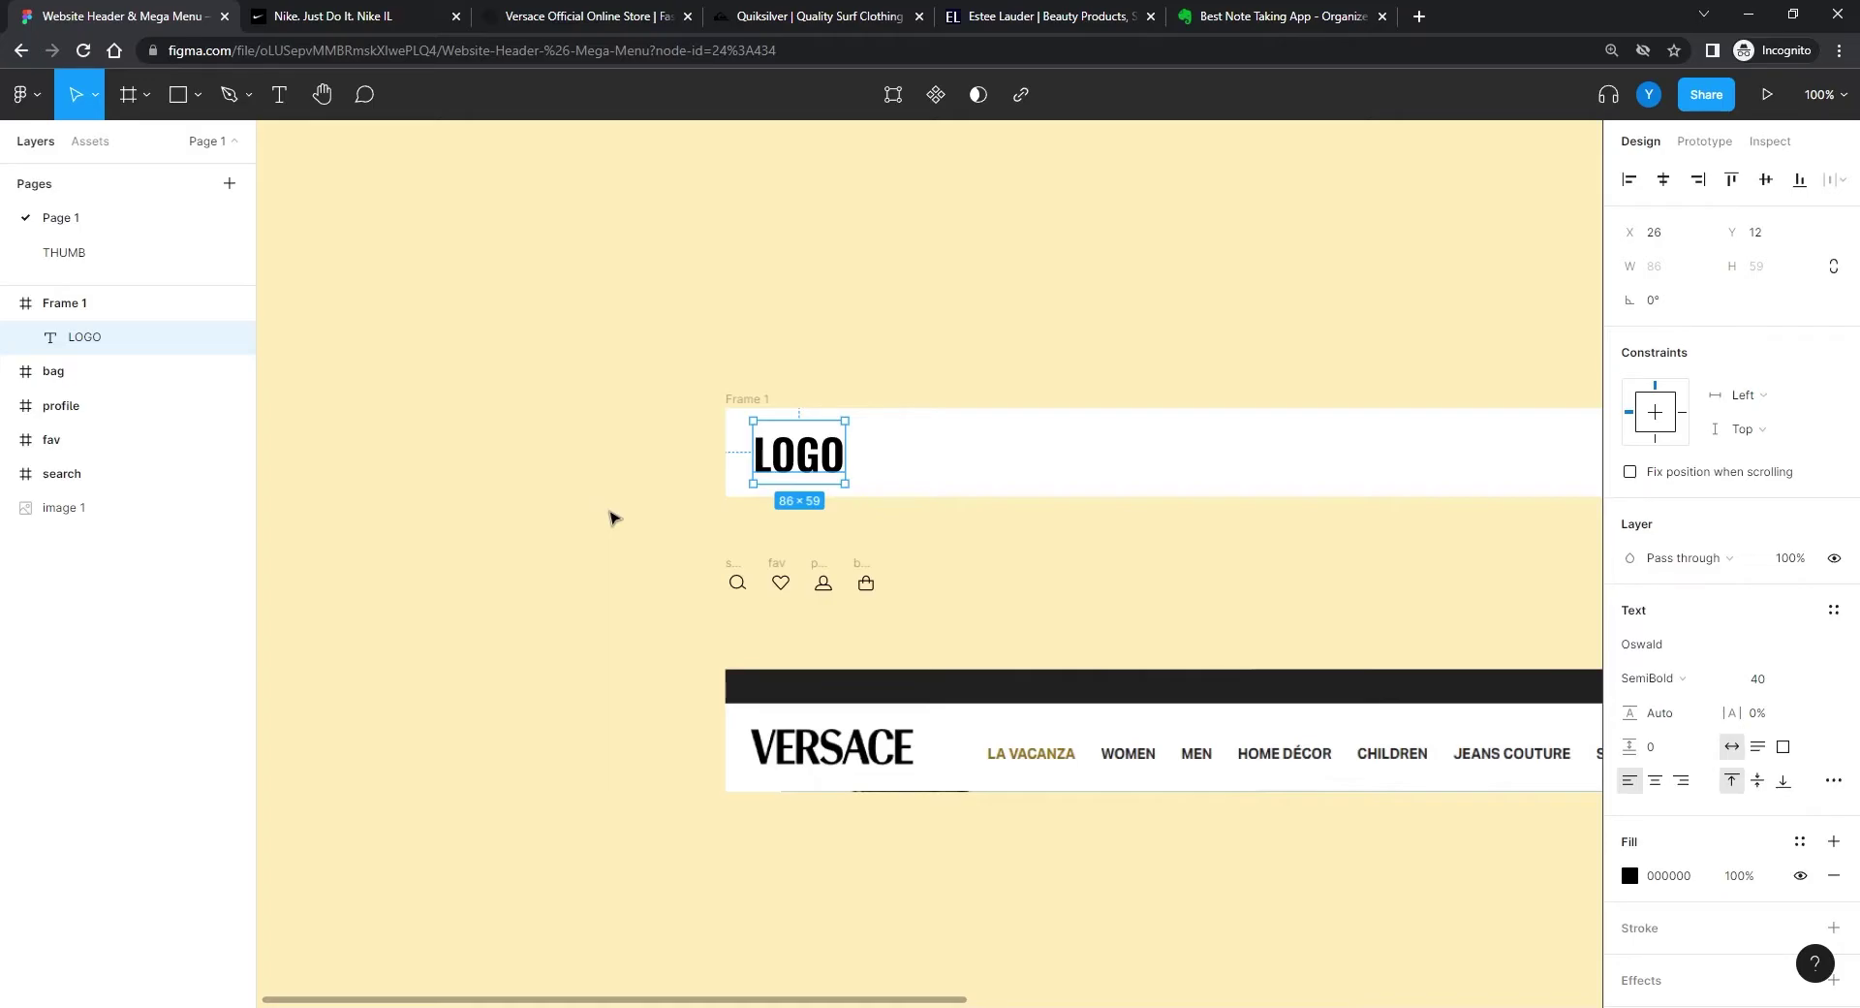
scroll(610, 519, "up", 5)
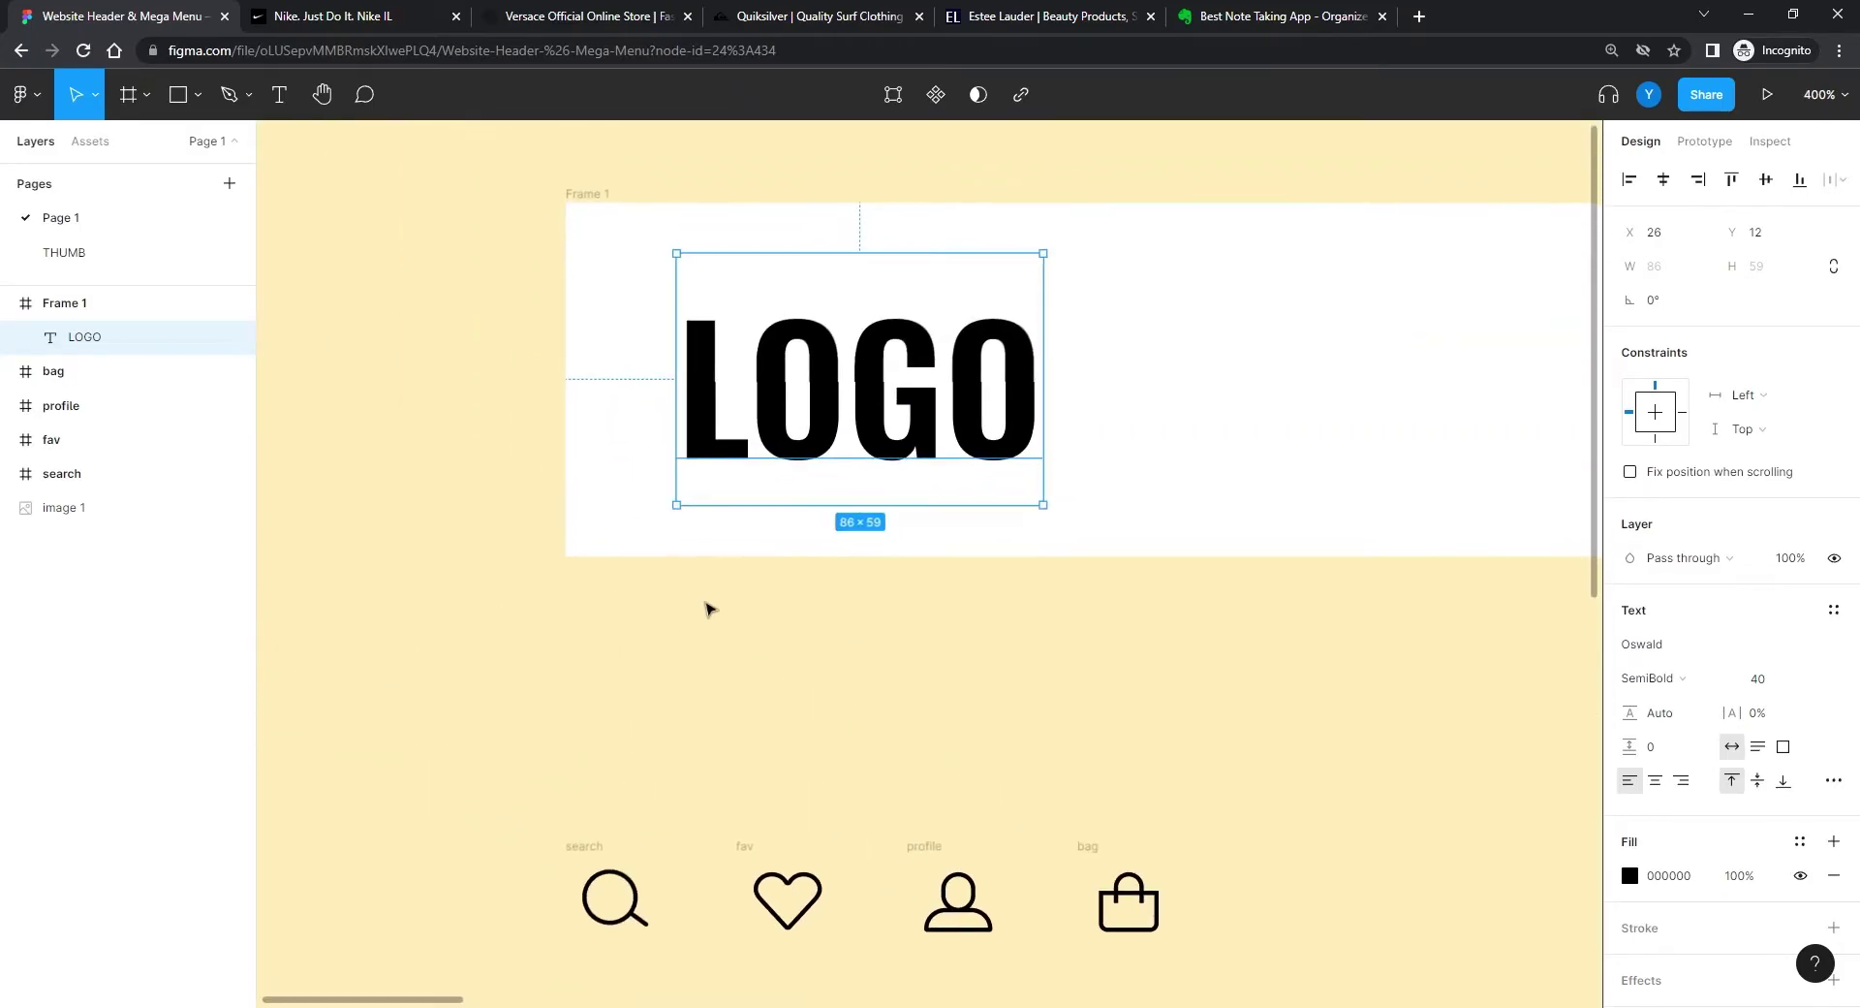
left_click_drag(605, 601, 781, 860)
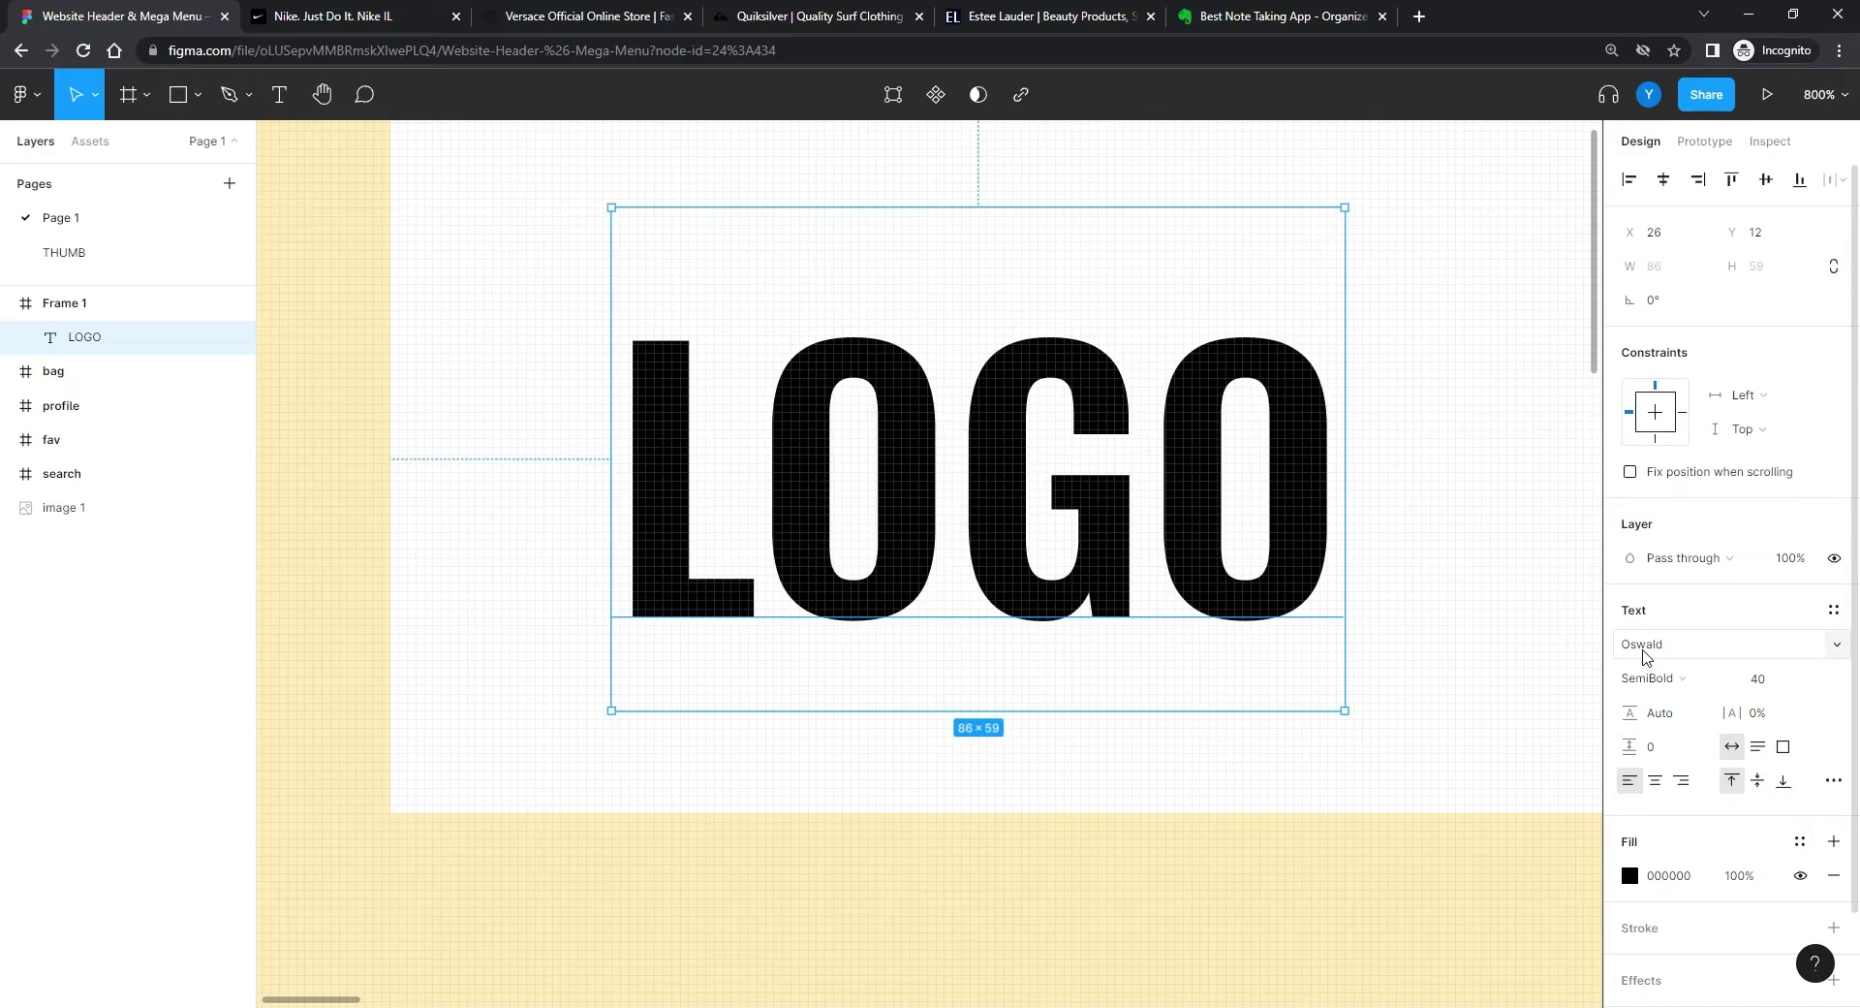
key("minus")
key("minus")
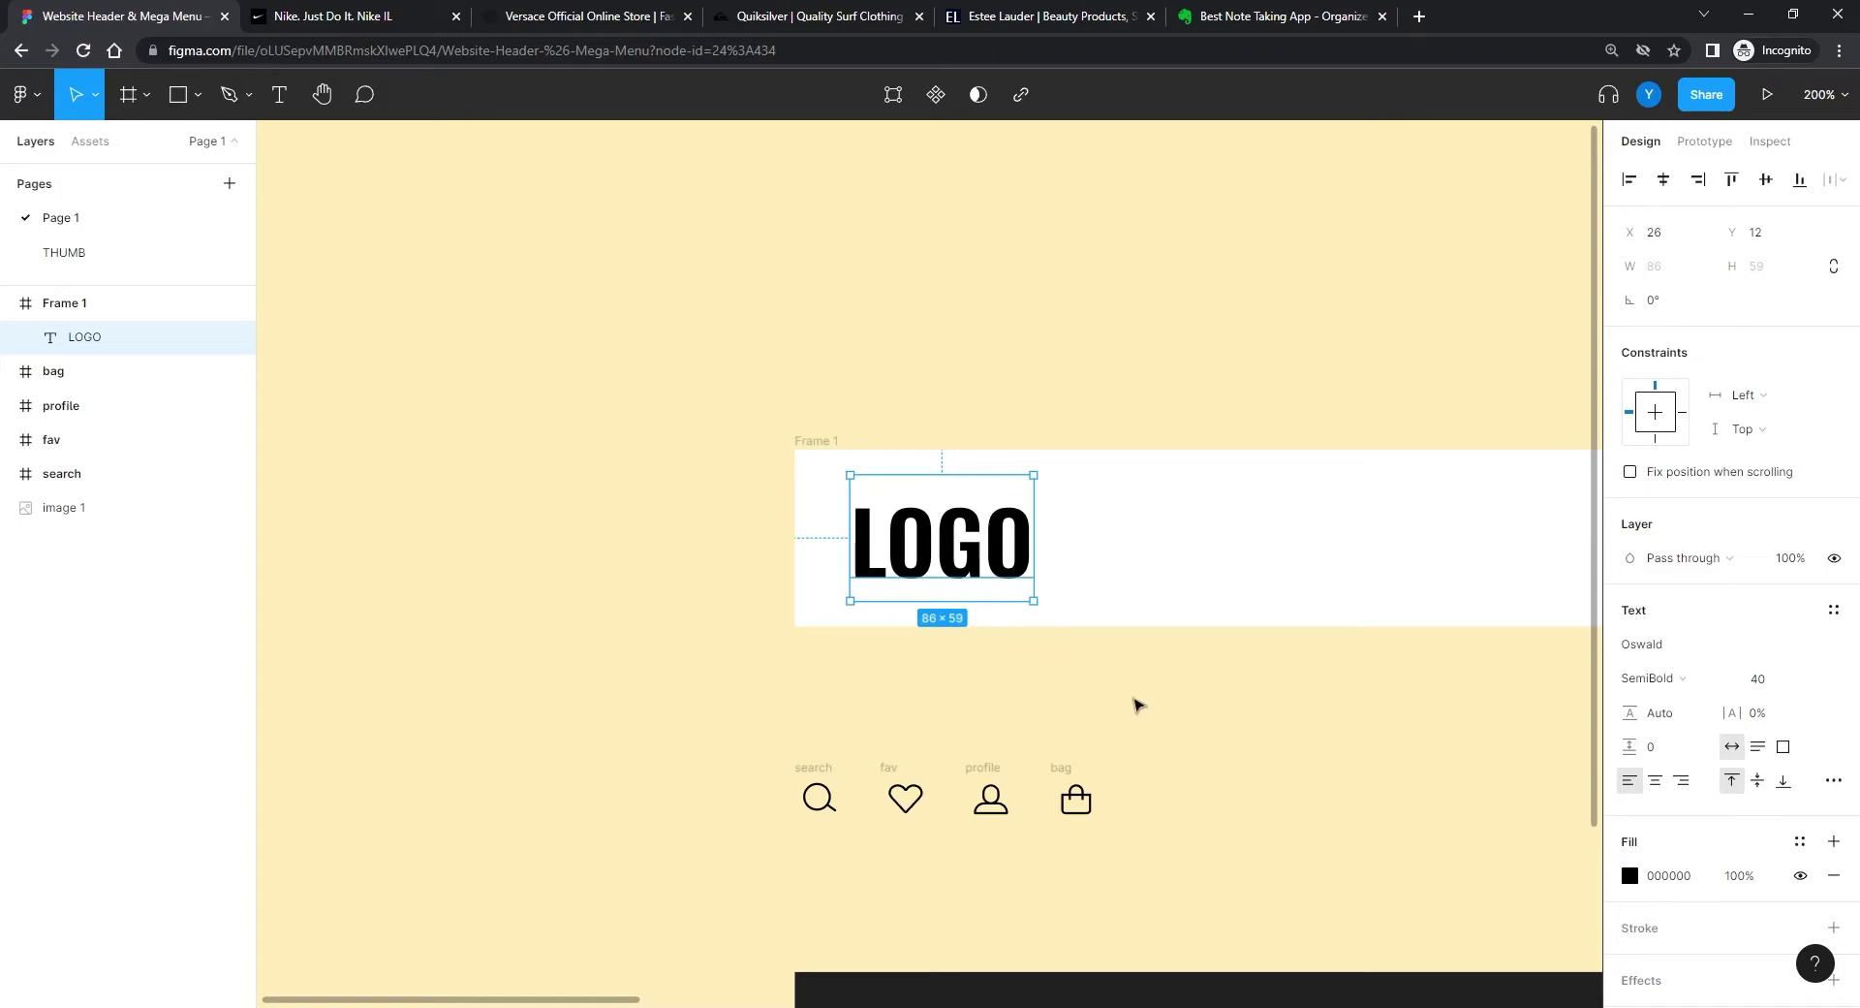
key("ctrl+plus")
key("ctrl+plus")
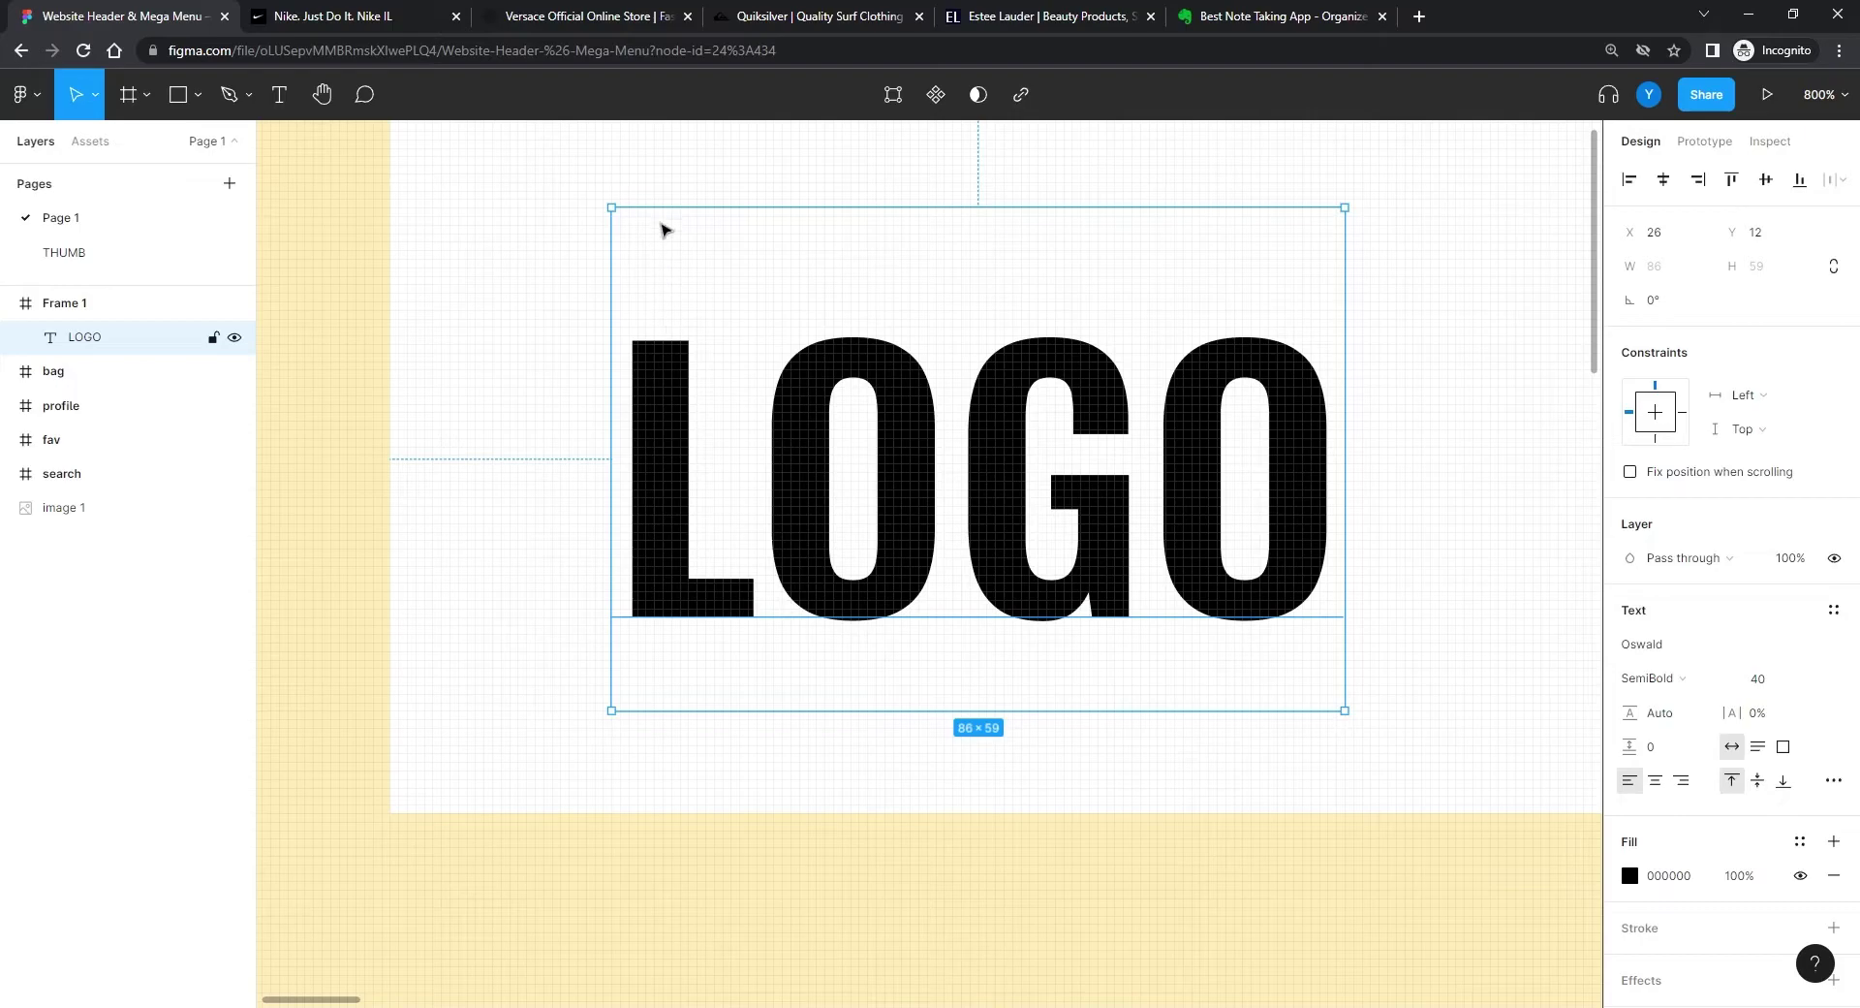
scroll(692, 536, "down", 5)
scroll(1089, 765, "up", 2)
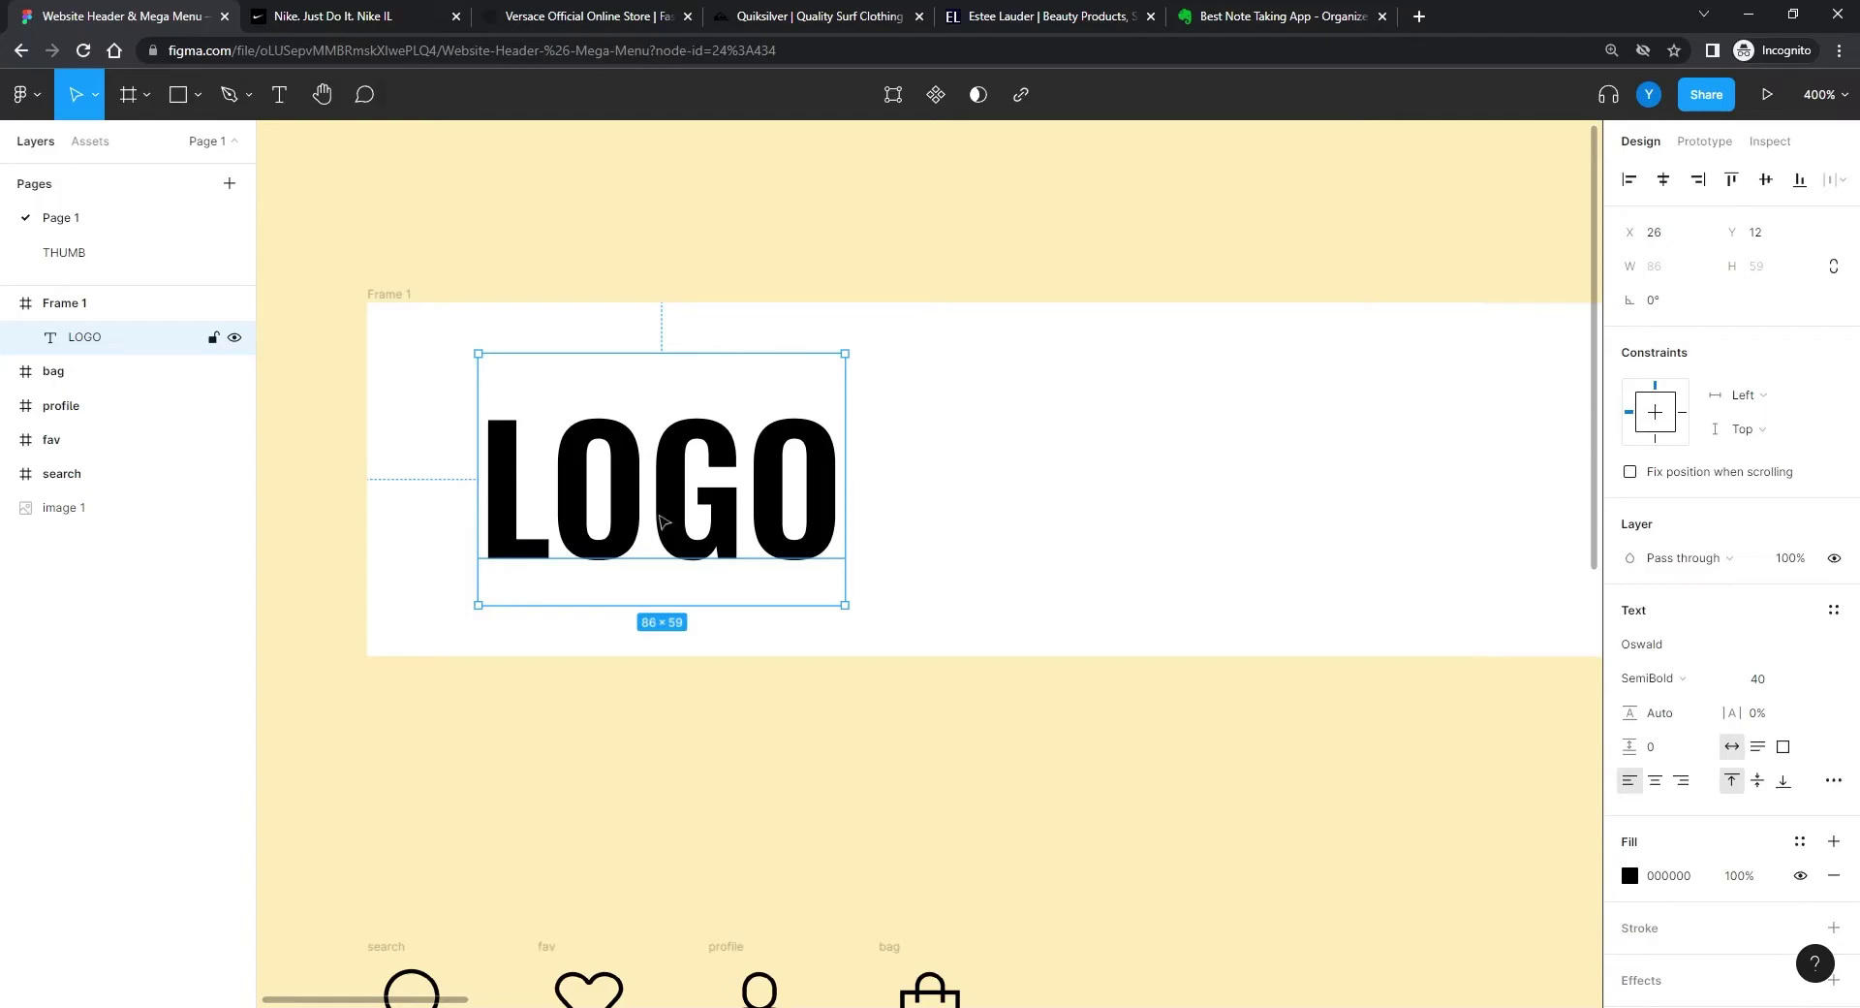
Step: Outline the LOGO into an 81.41×33.28 vector and centre it vertically in Frame 1 at Y 25
right_click(678, 528)
mouse_move(681, 528)
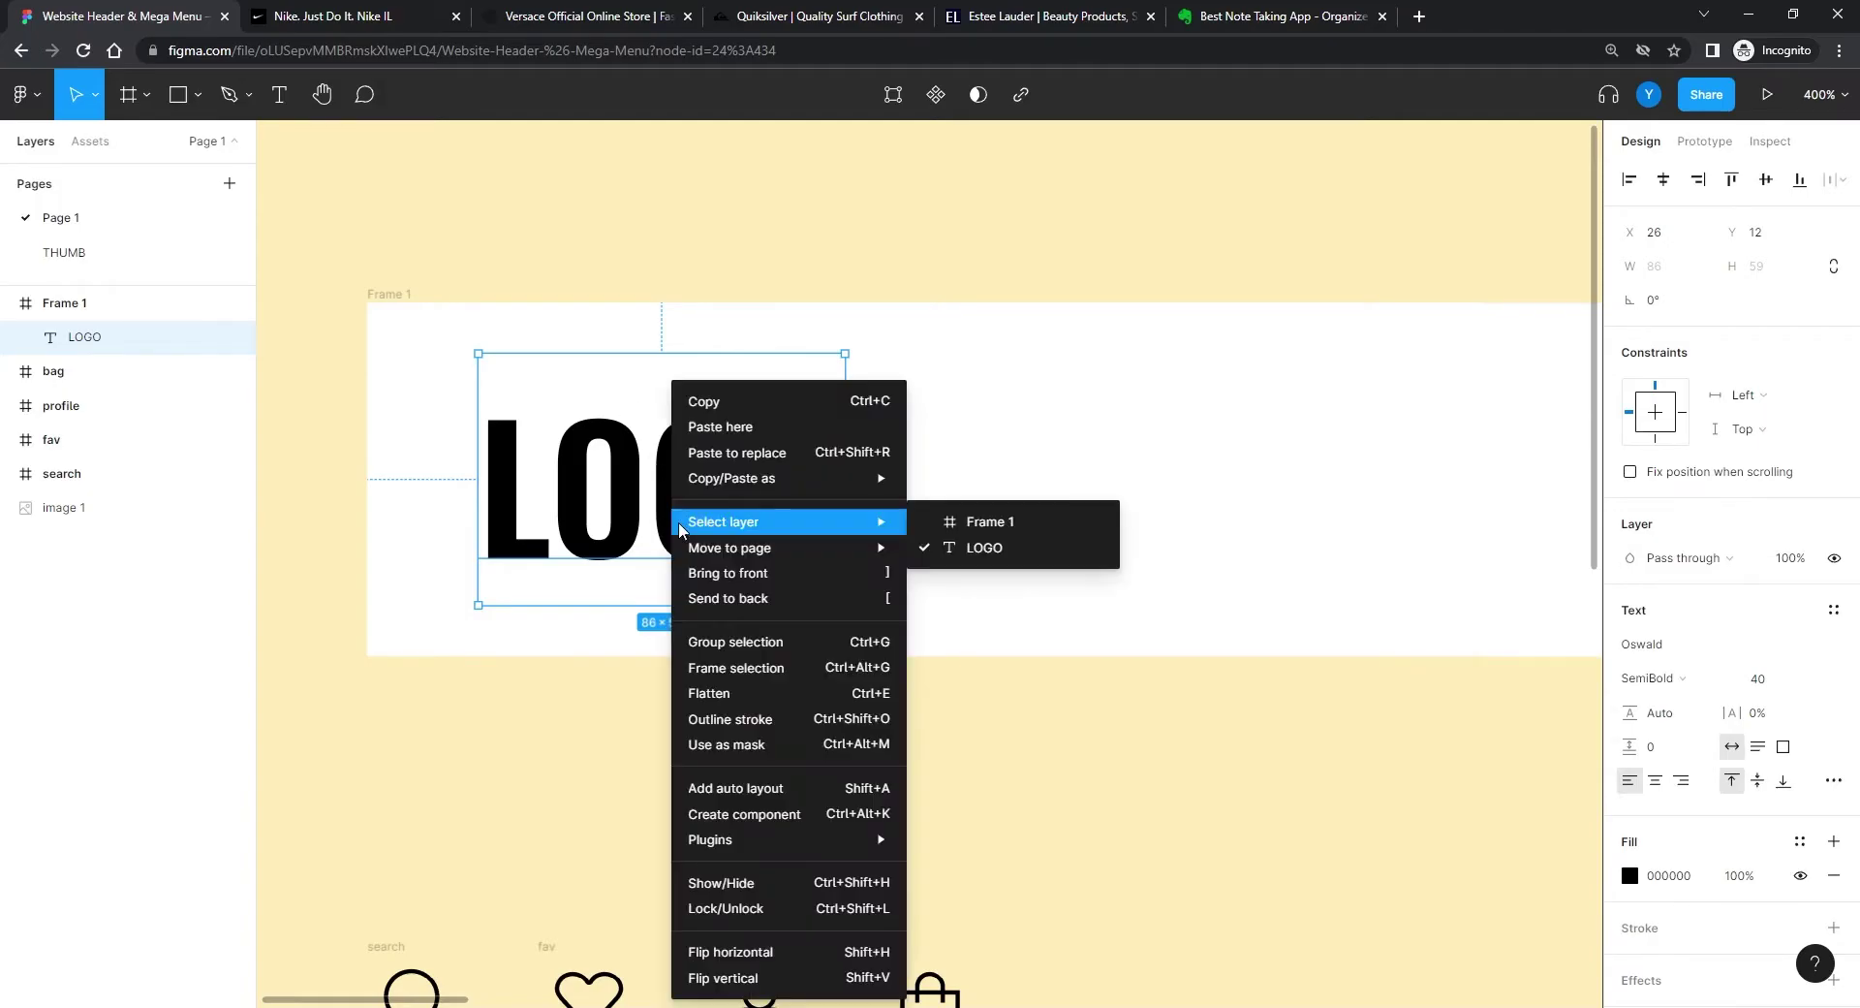
left_click(746, 722)
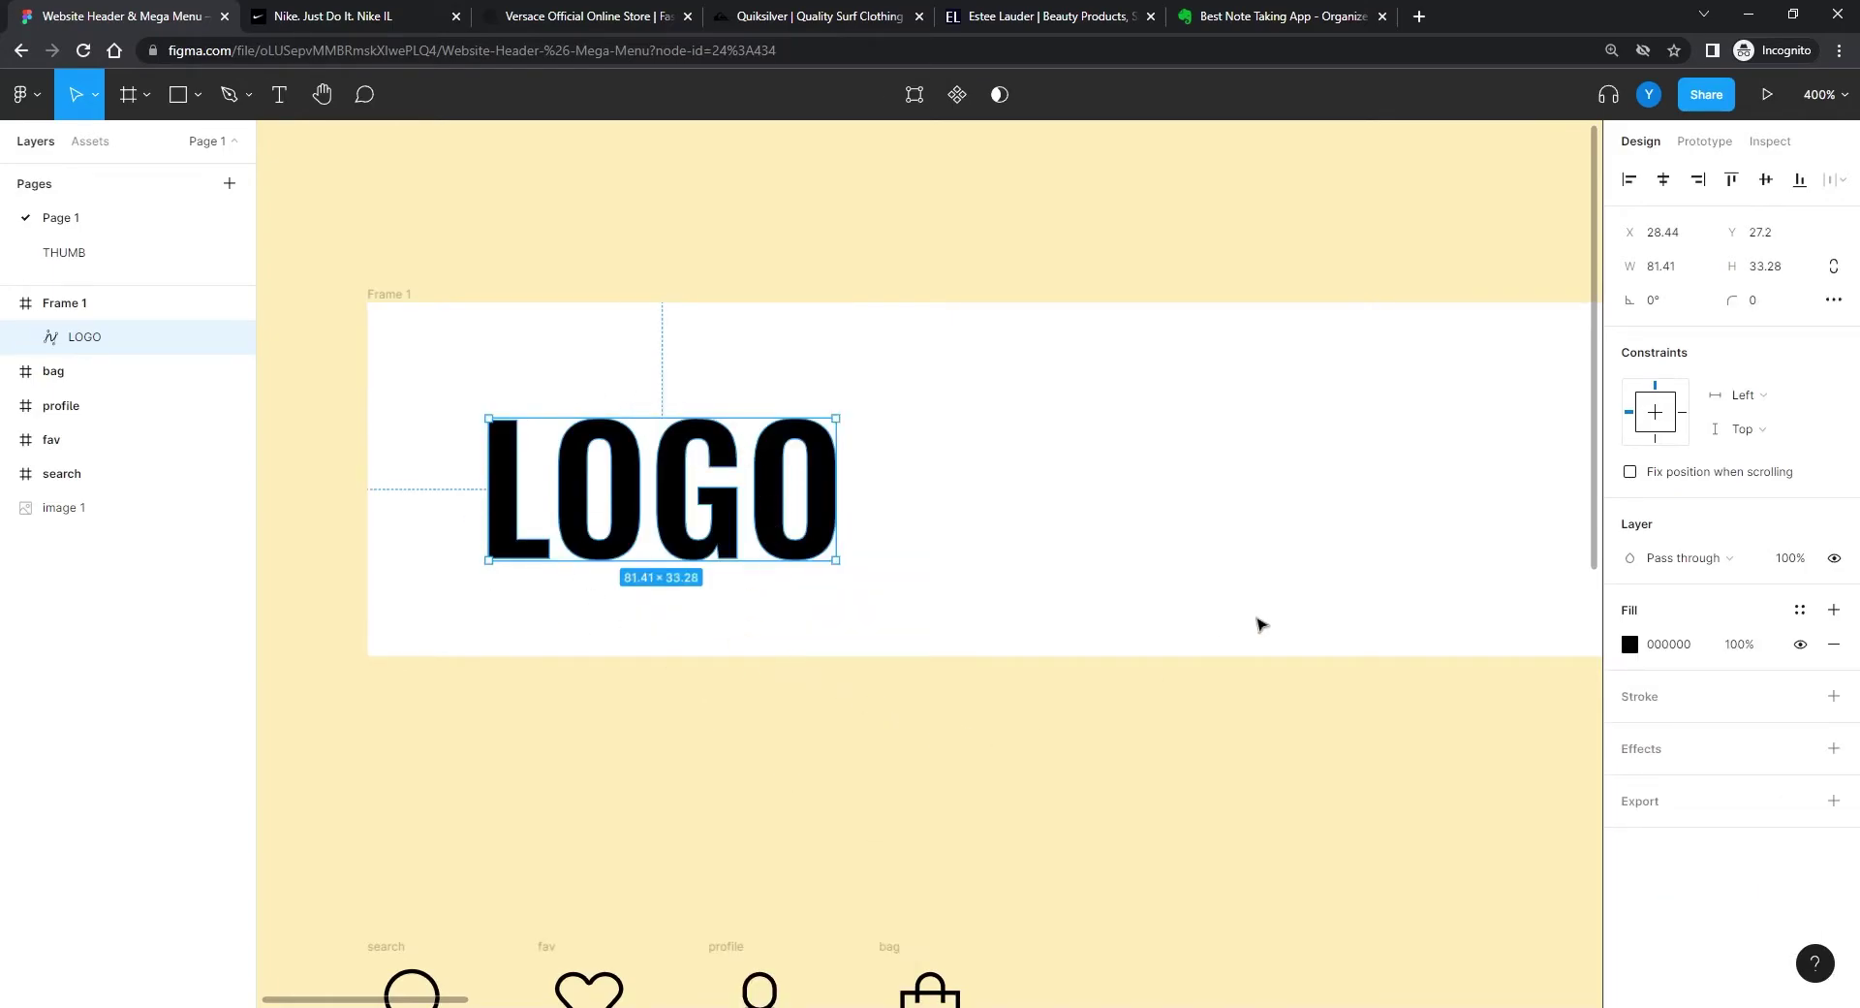
left_click(1766, 180)
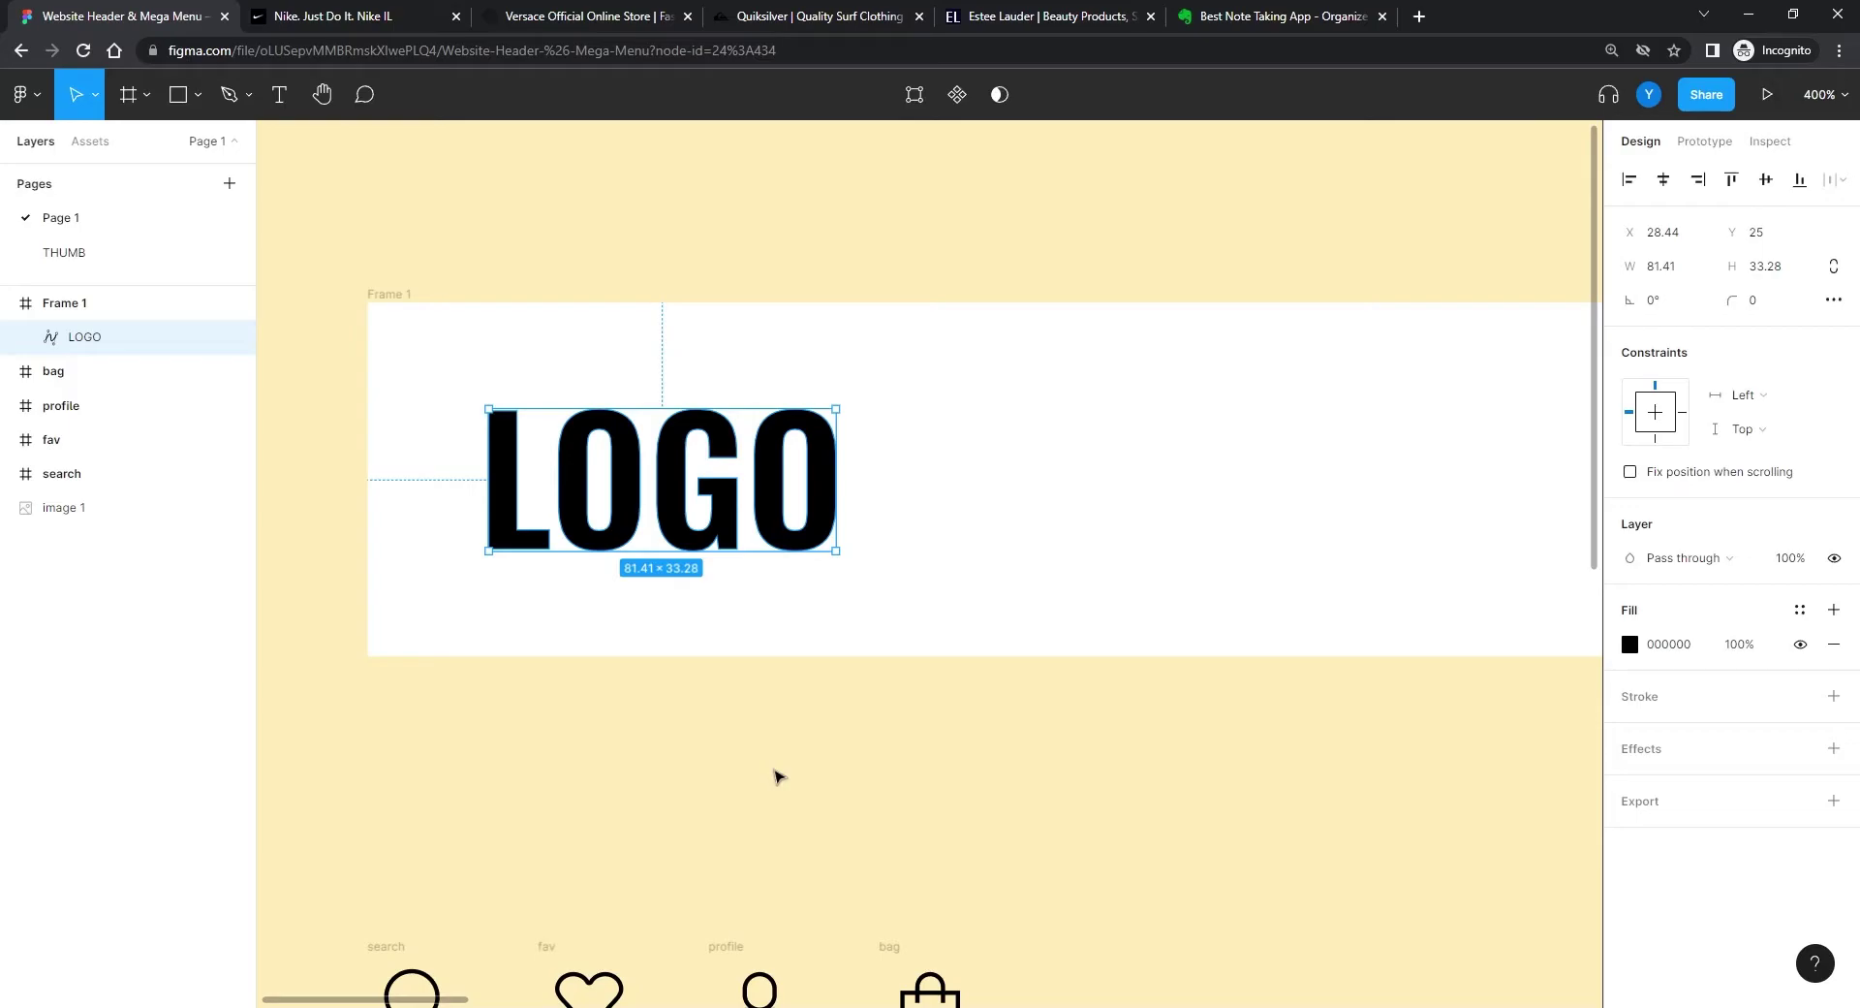
Step: Zoom out to 100% so Frame 1 and the whole layout are visible
key("minus")
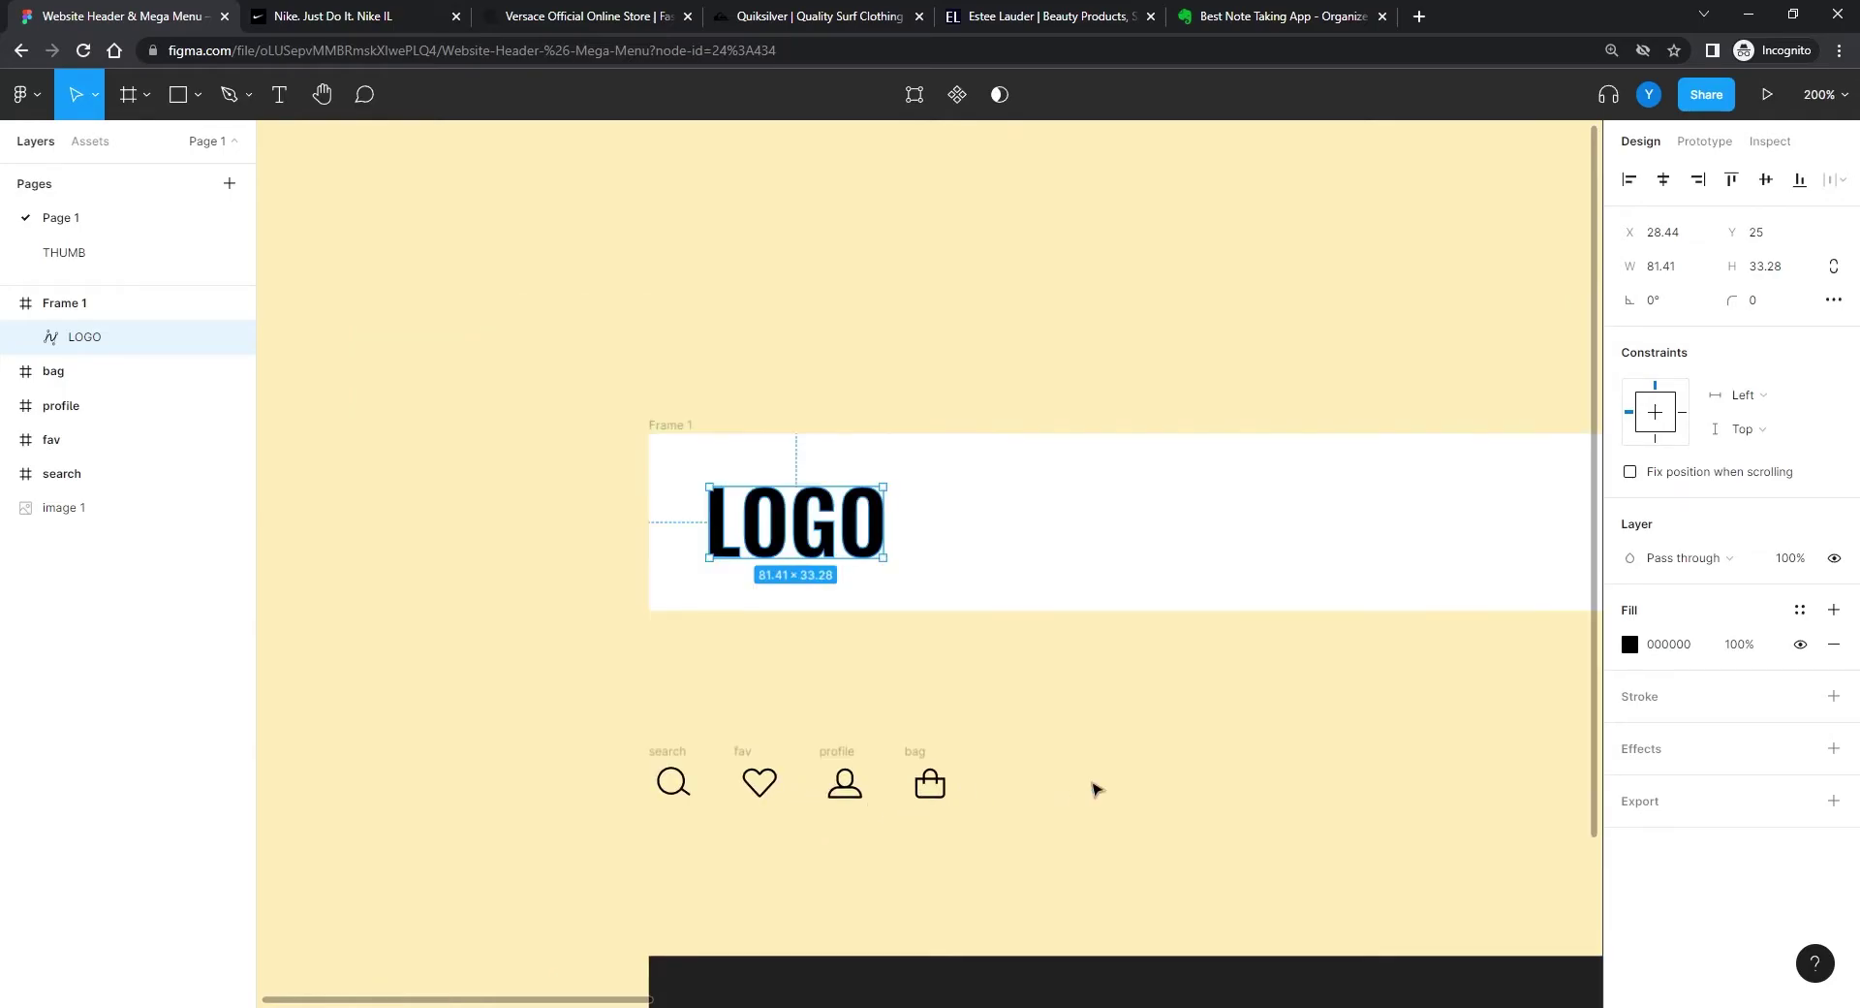
left_click_drag(1325, 776, 882, 586)
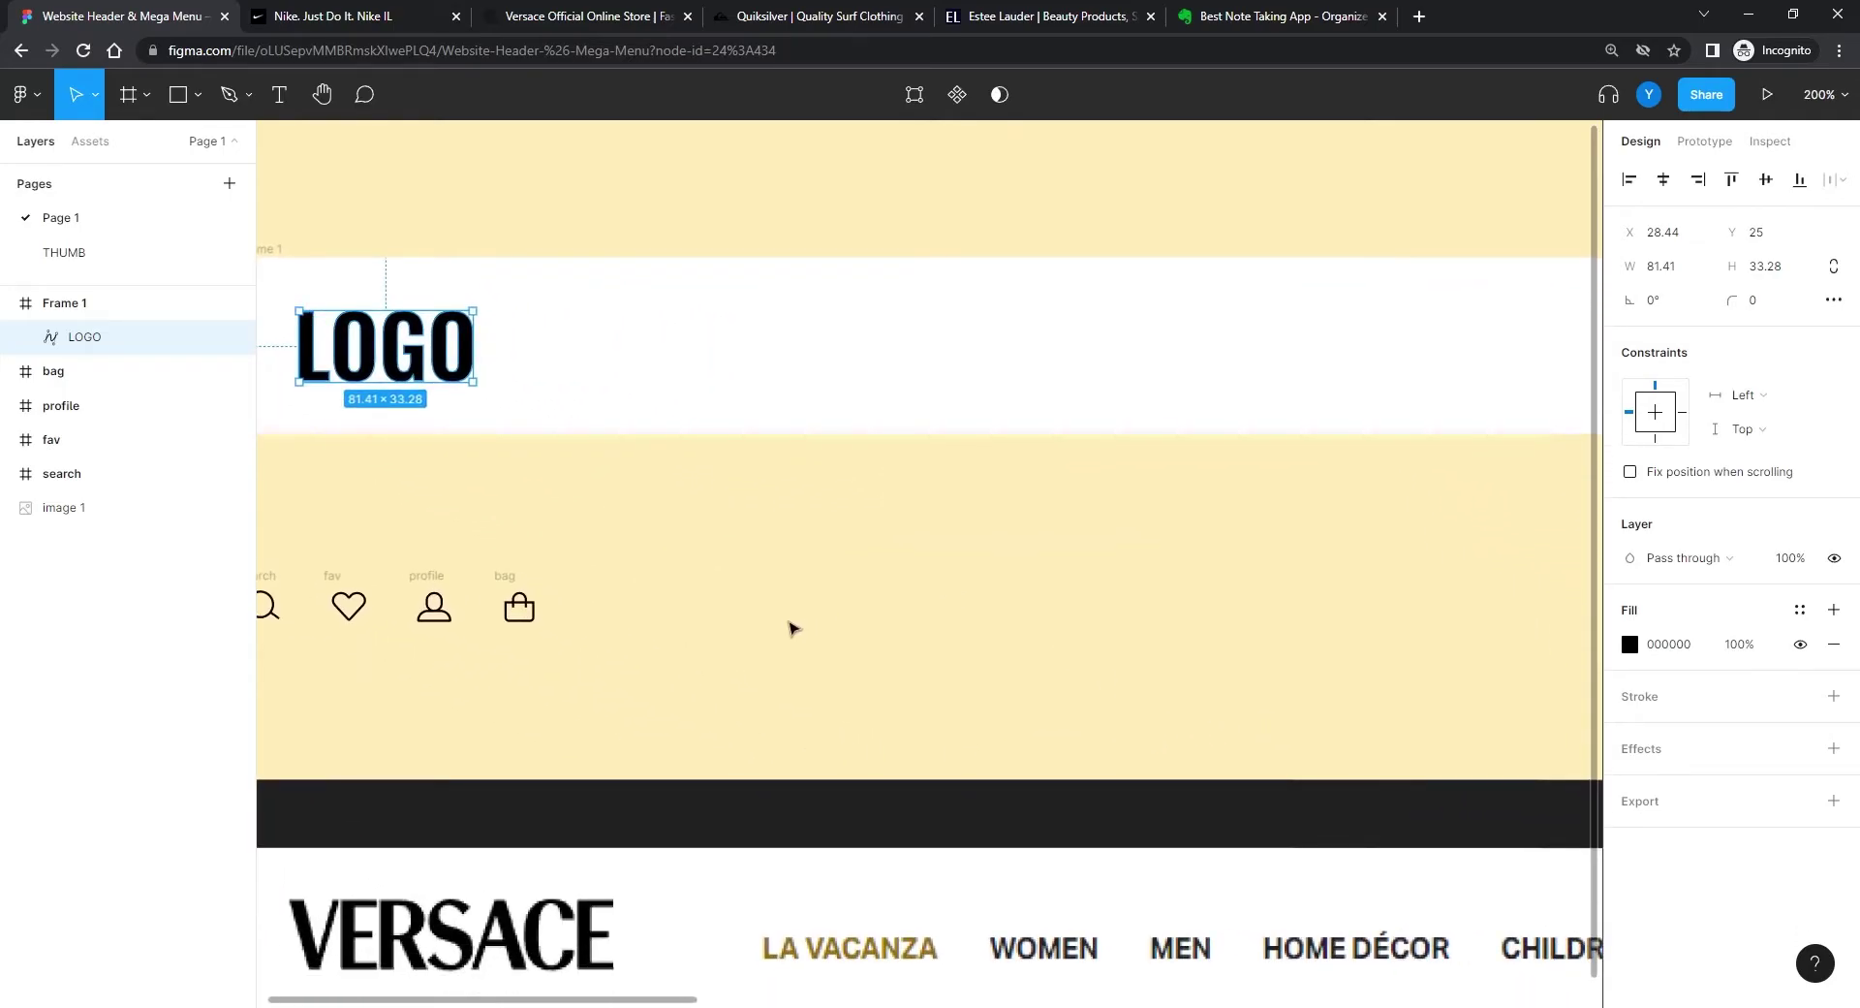
left_click_drag(673, 602, 981, 493)
key("minus")
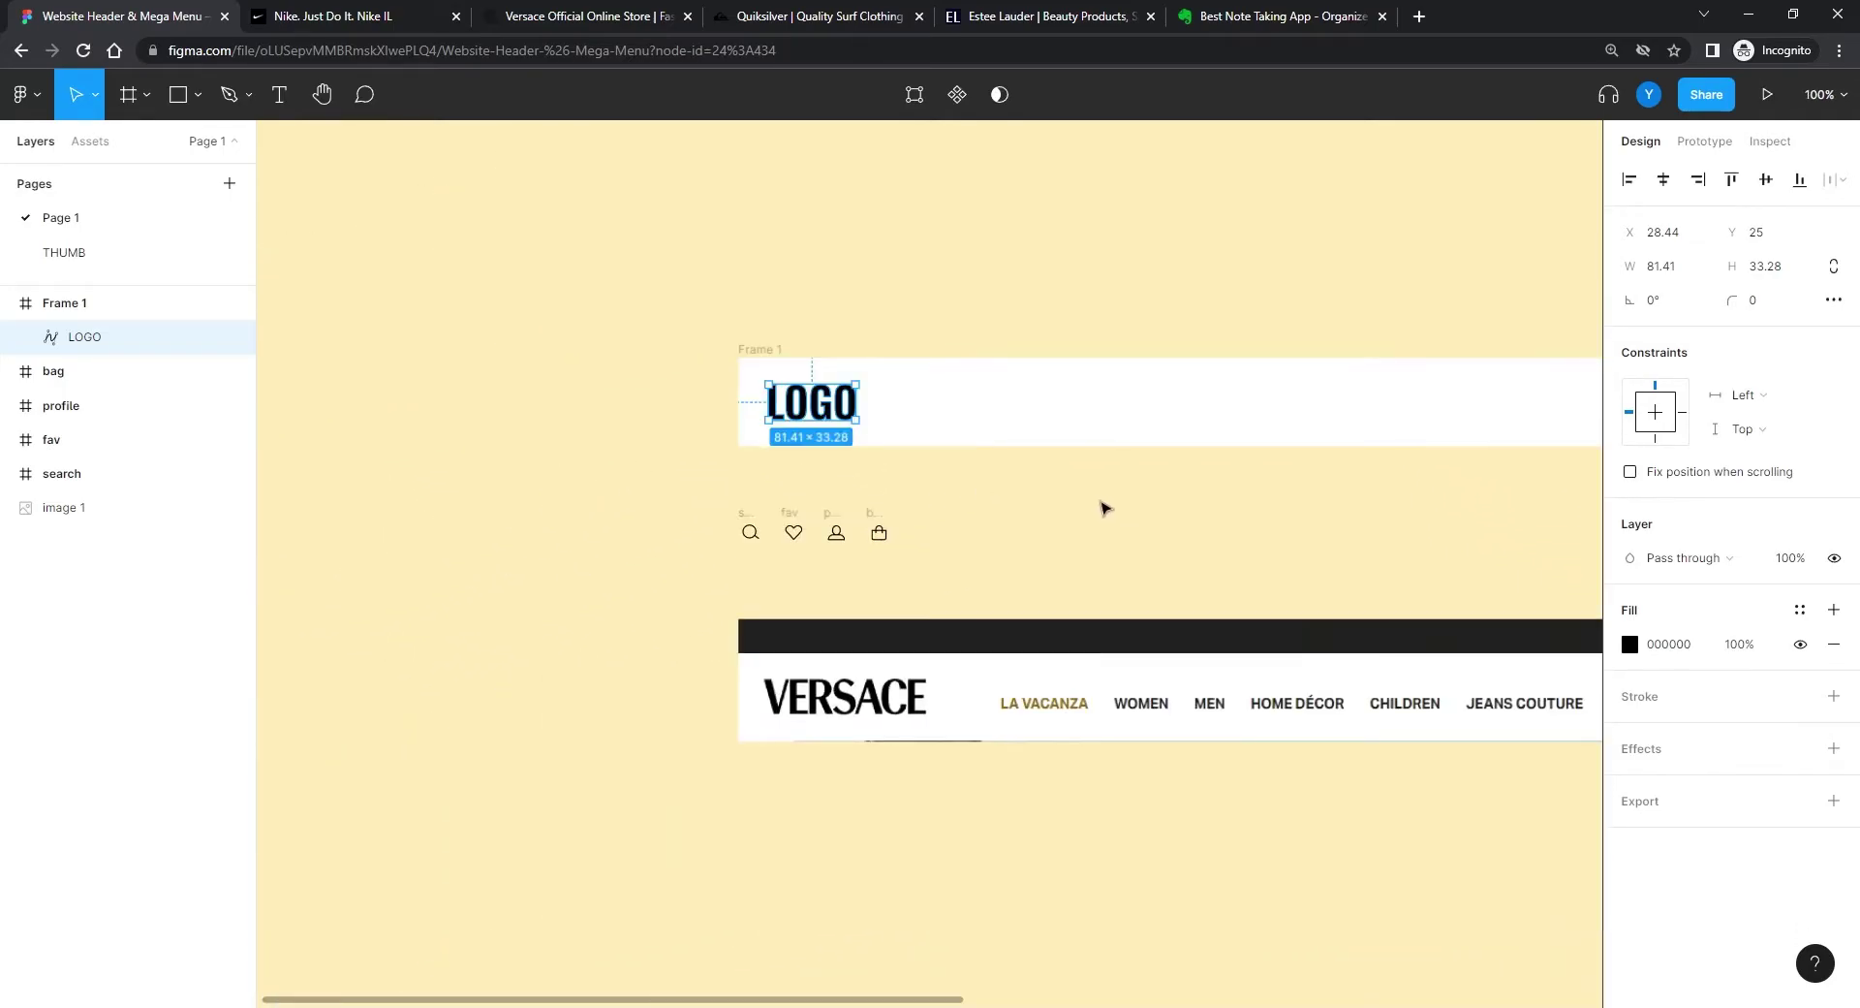
left_click_drag(1101, 507, 846, 461)
Step: Add an 'Option 1' text layer in Frame 1 beside the LOGO
left_click(287, 110)
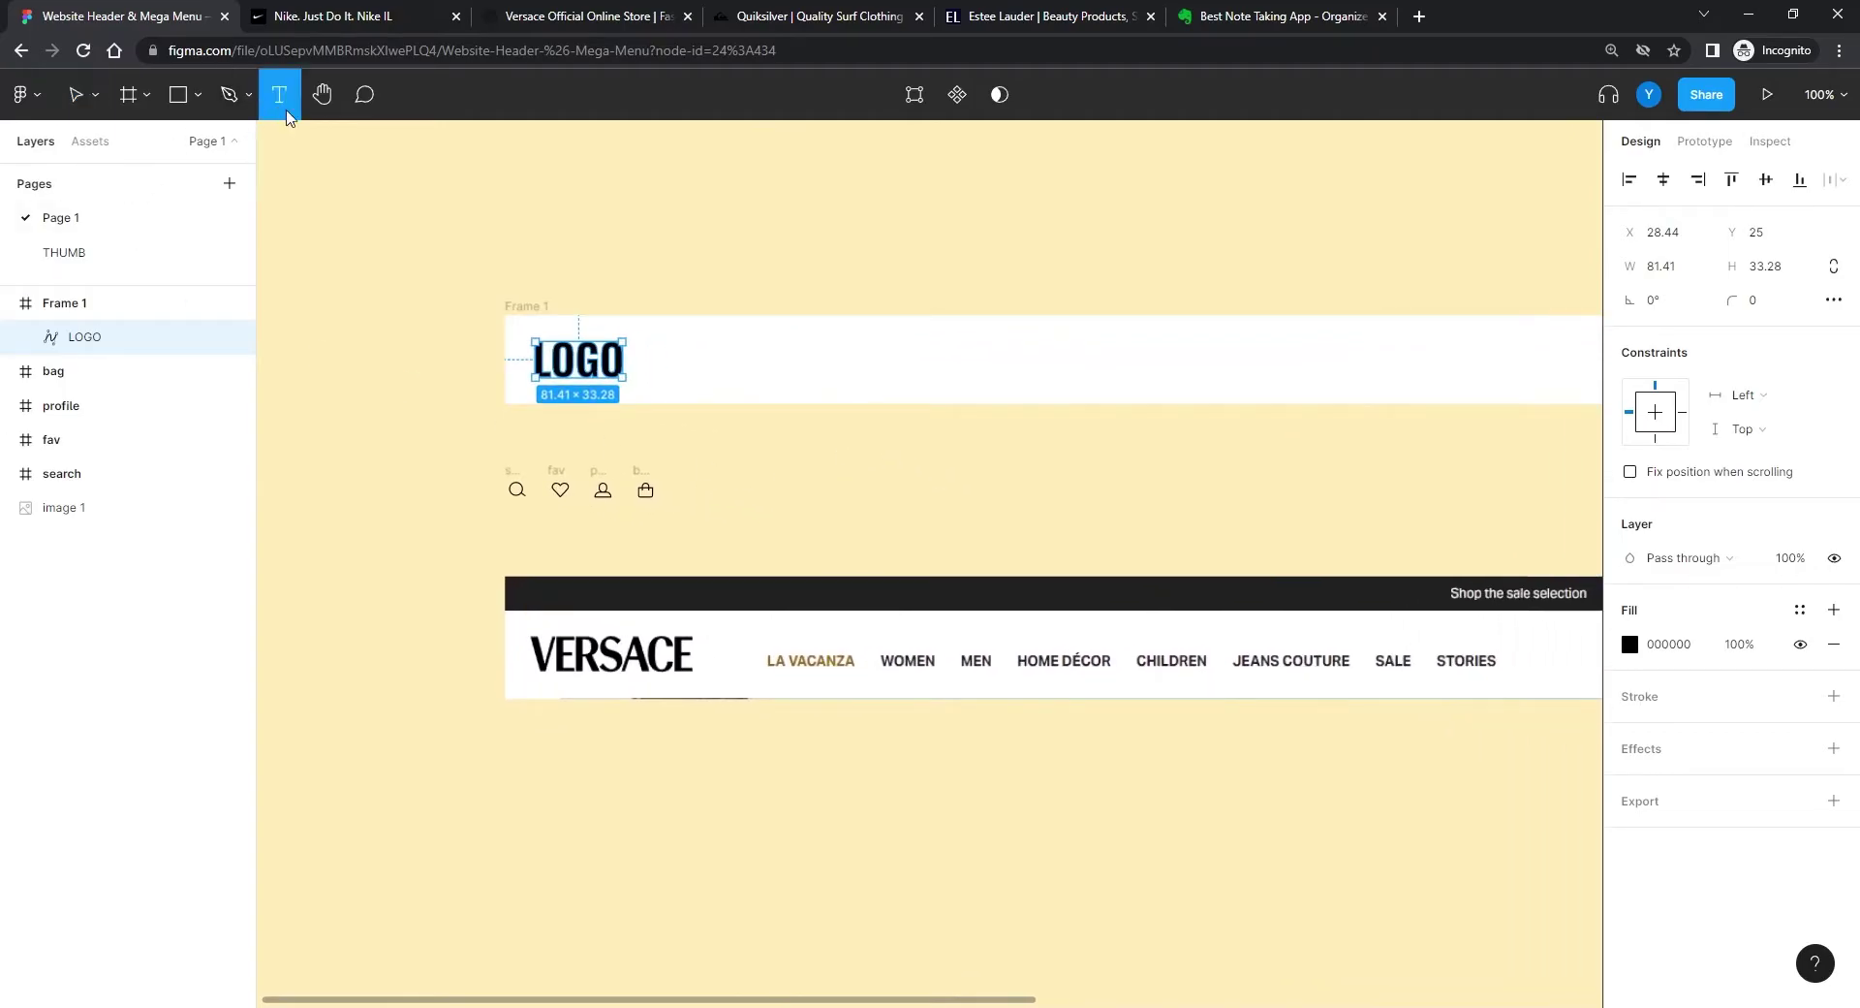
left_click(775, 358)
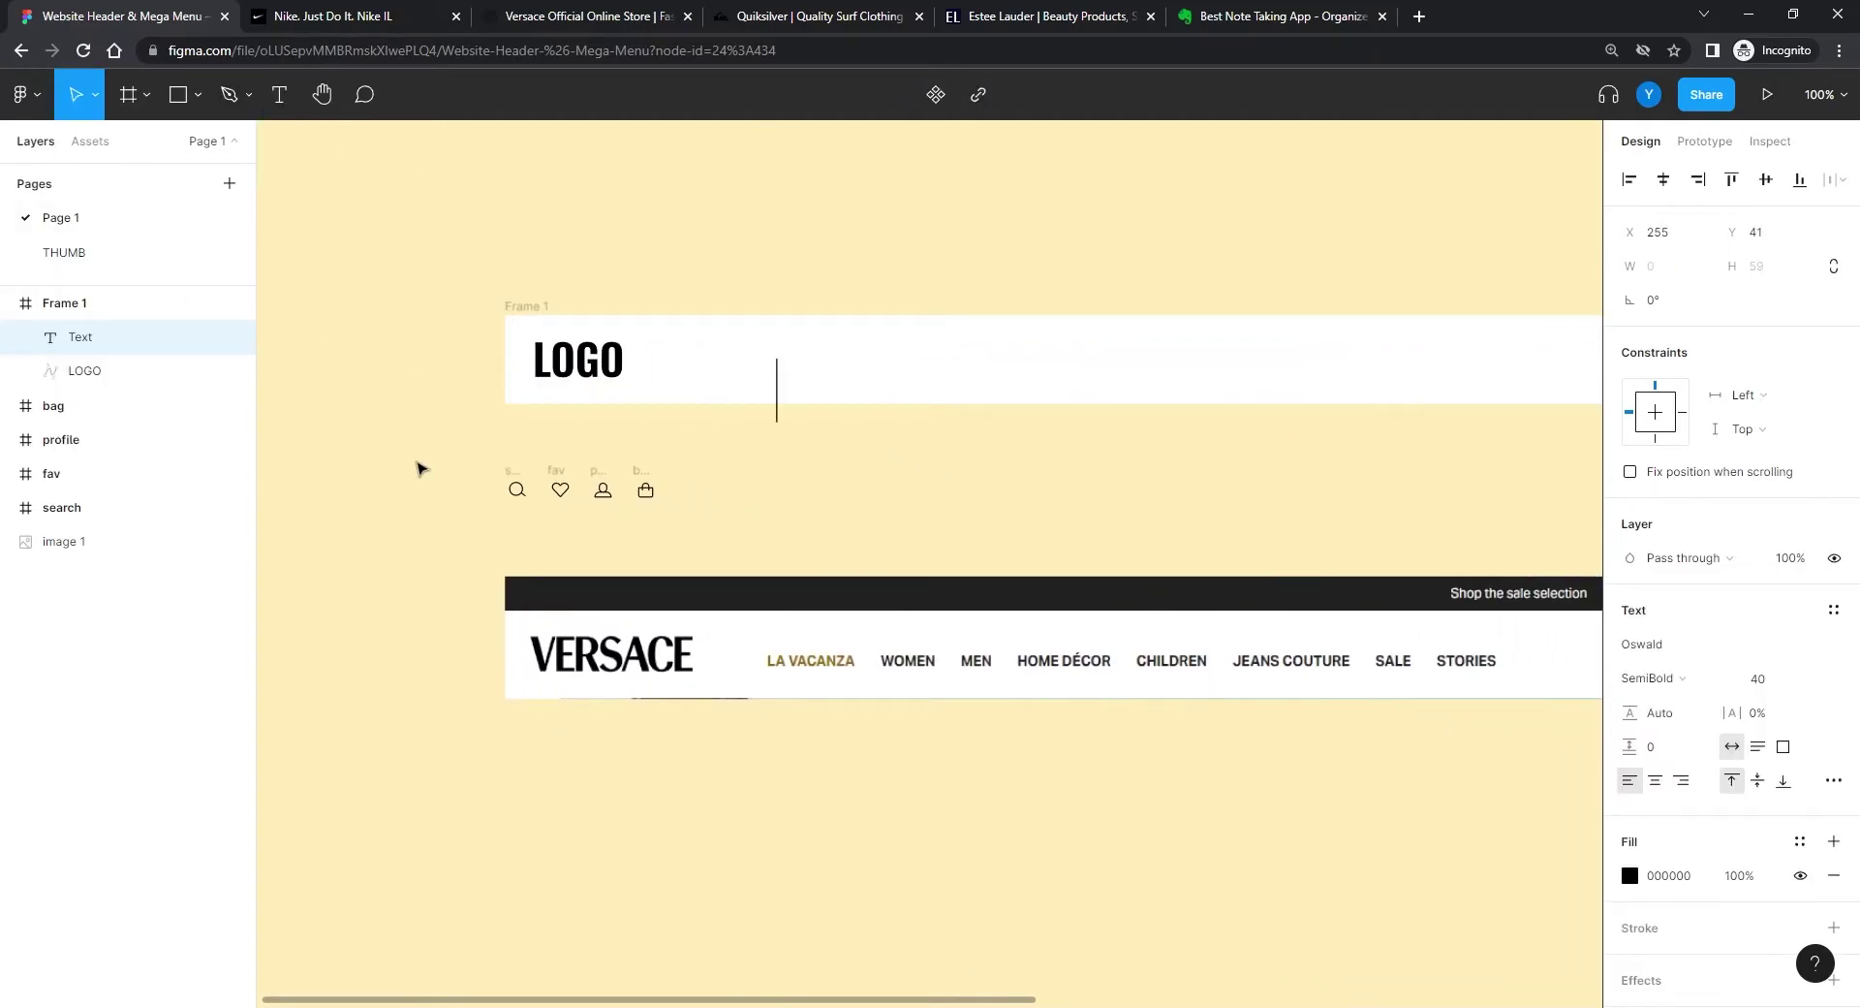
type("Optio")
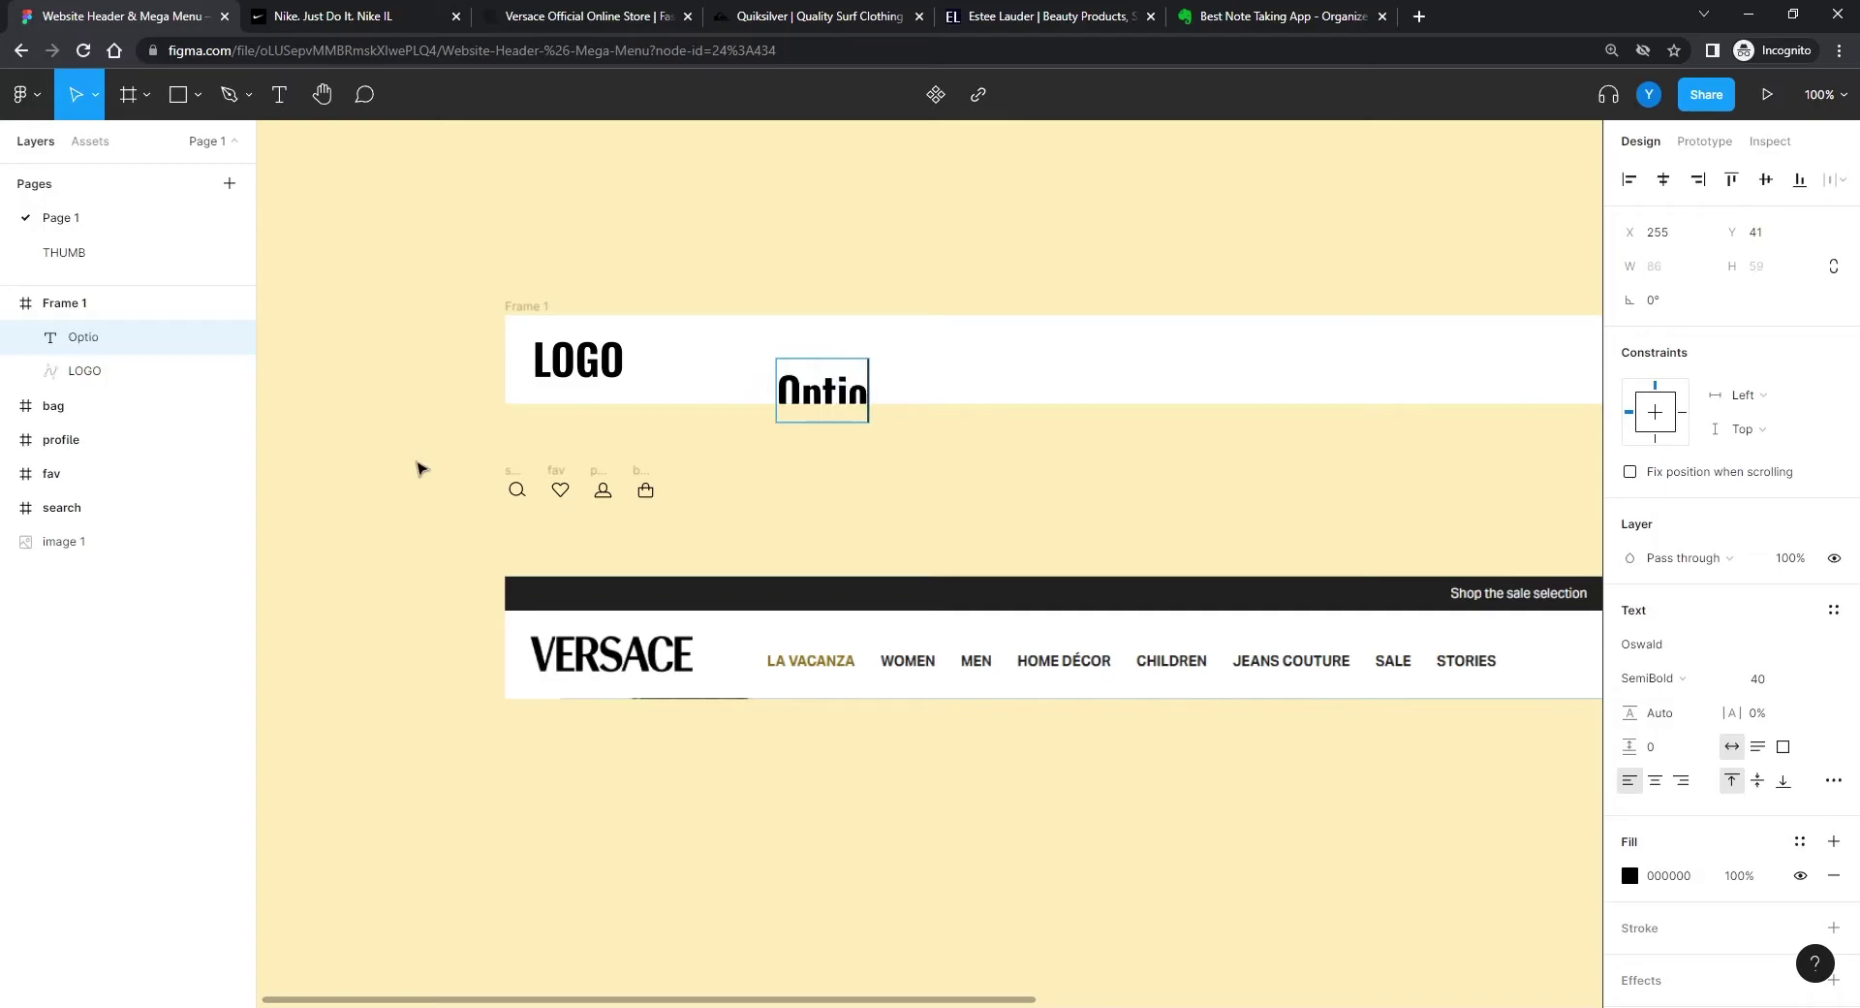
type("n 1")
key("Escape")
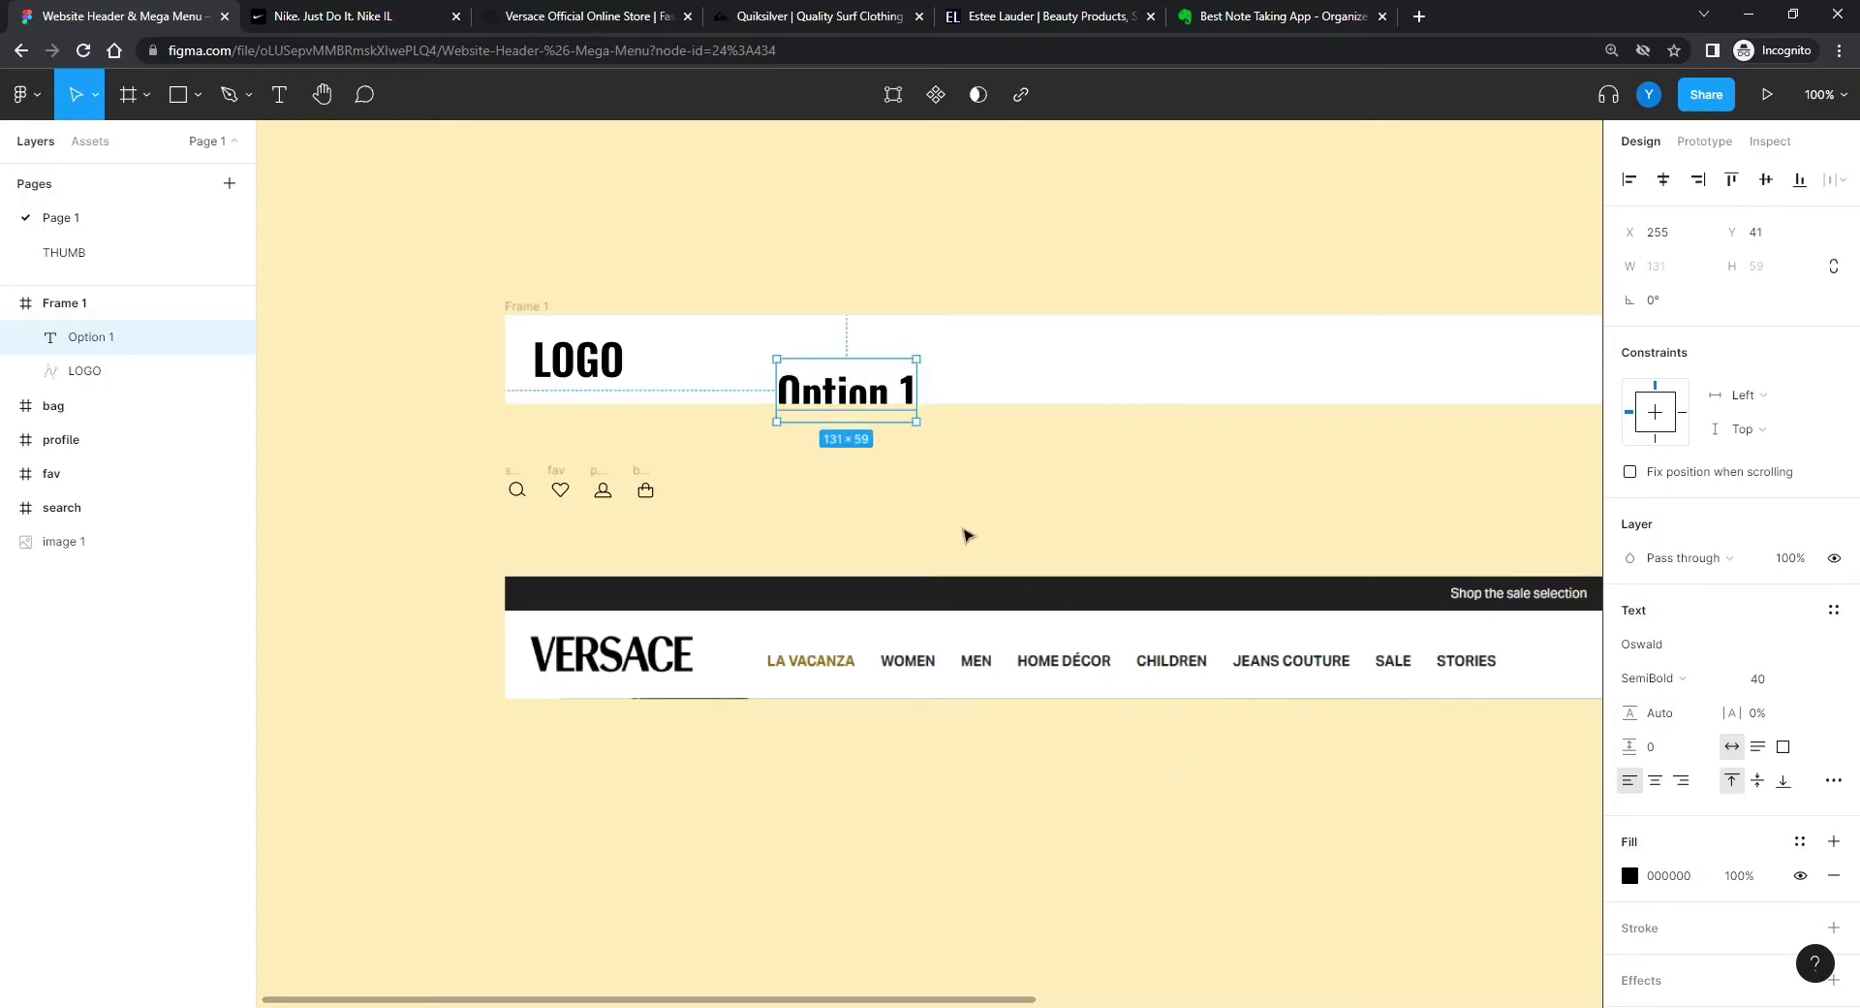
left_click_drag(845, 407, 889, 374)
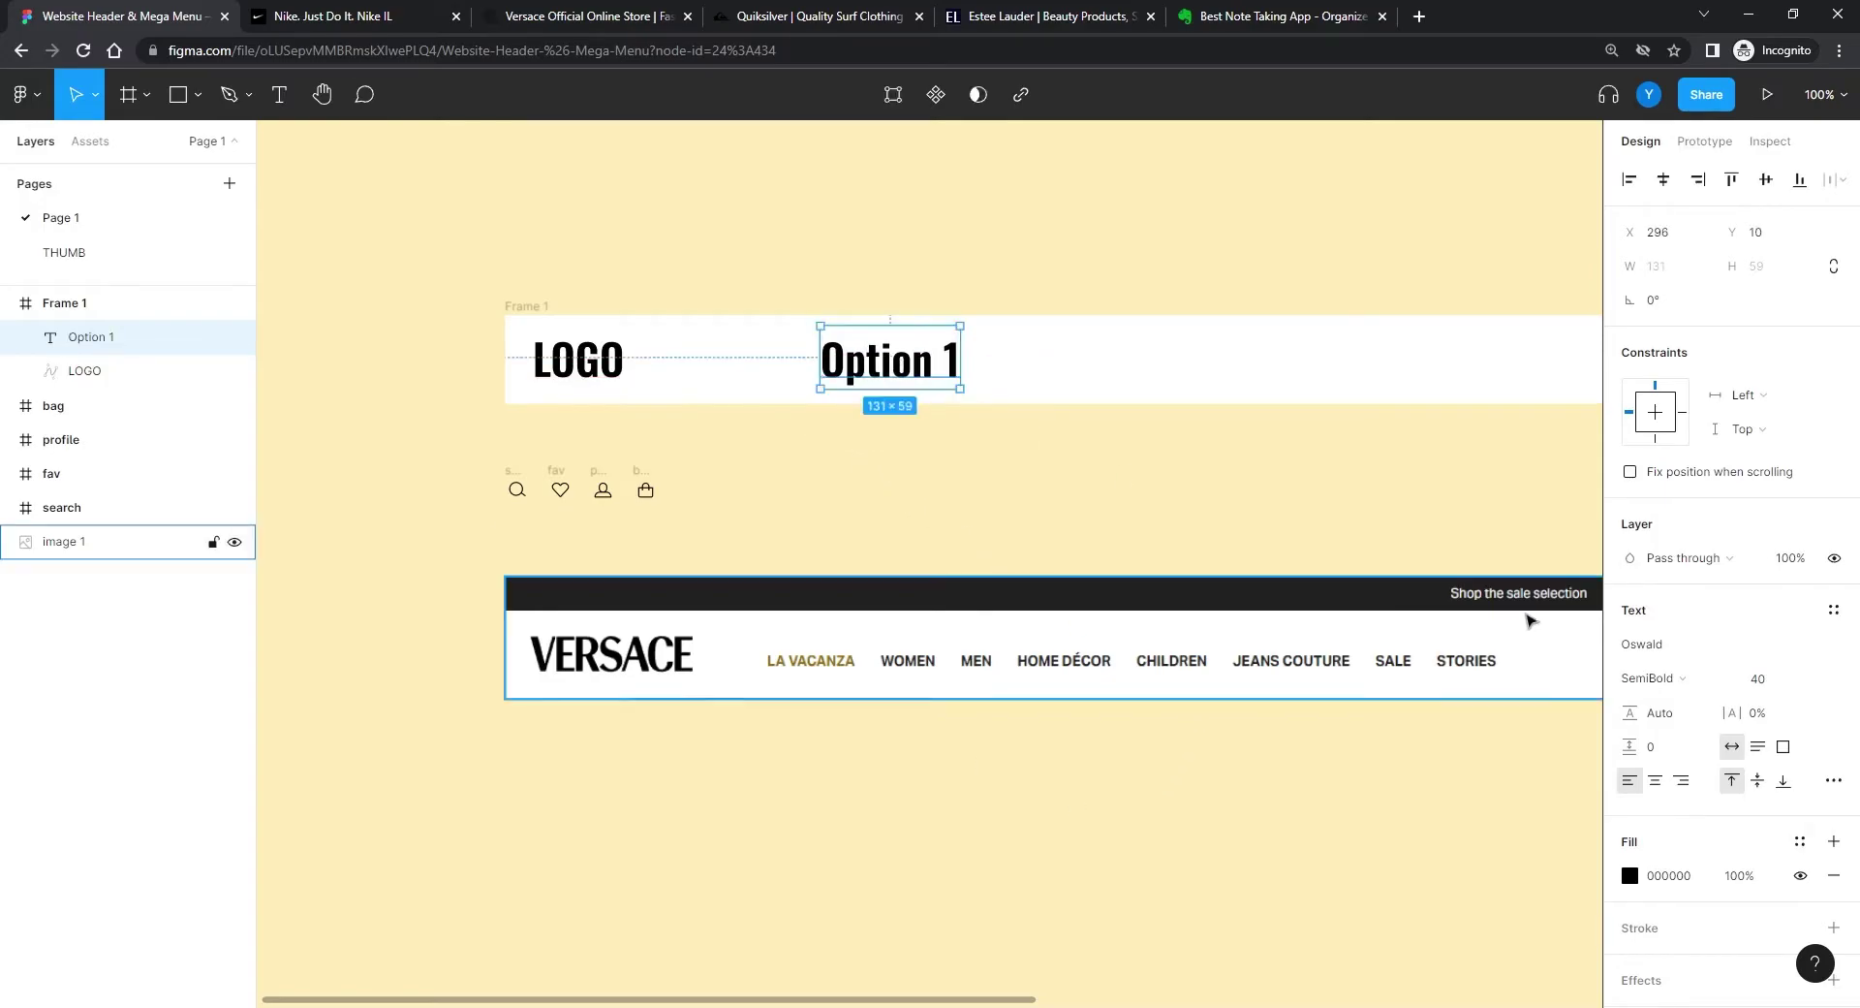
Step: Style Option 1 as Inter Regular at size 20 and nudge it lower-right in Frame 1
left_click(1652, 644)
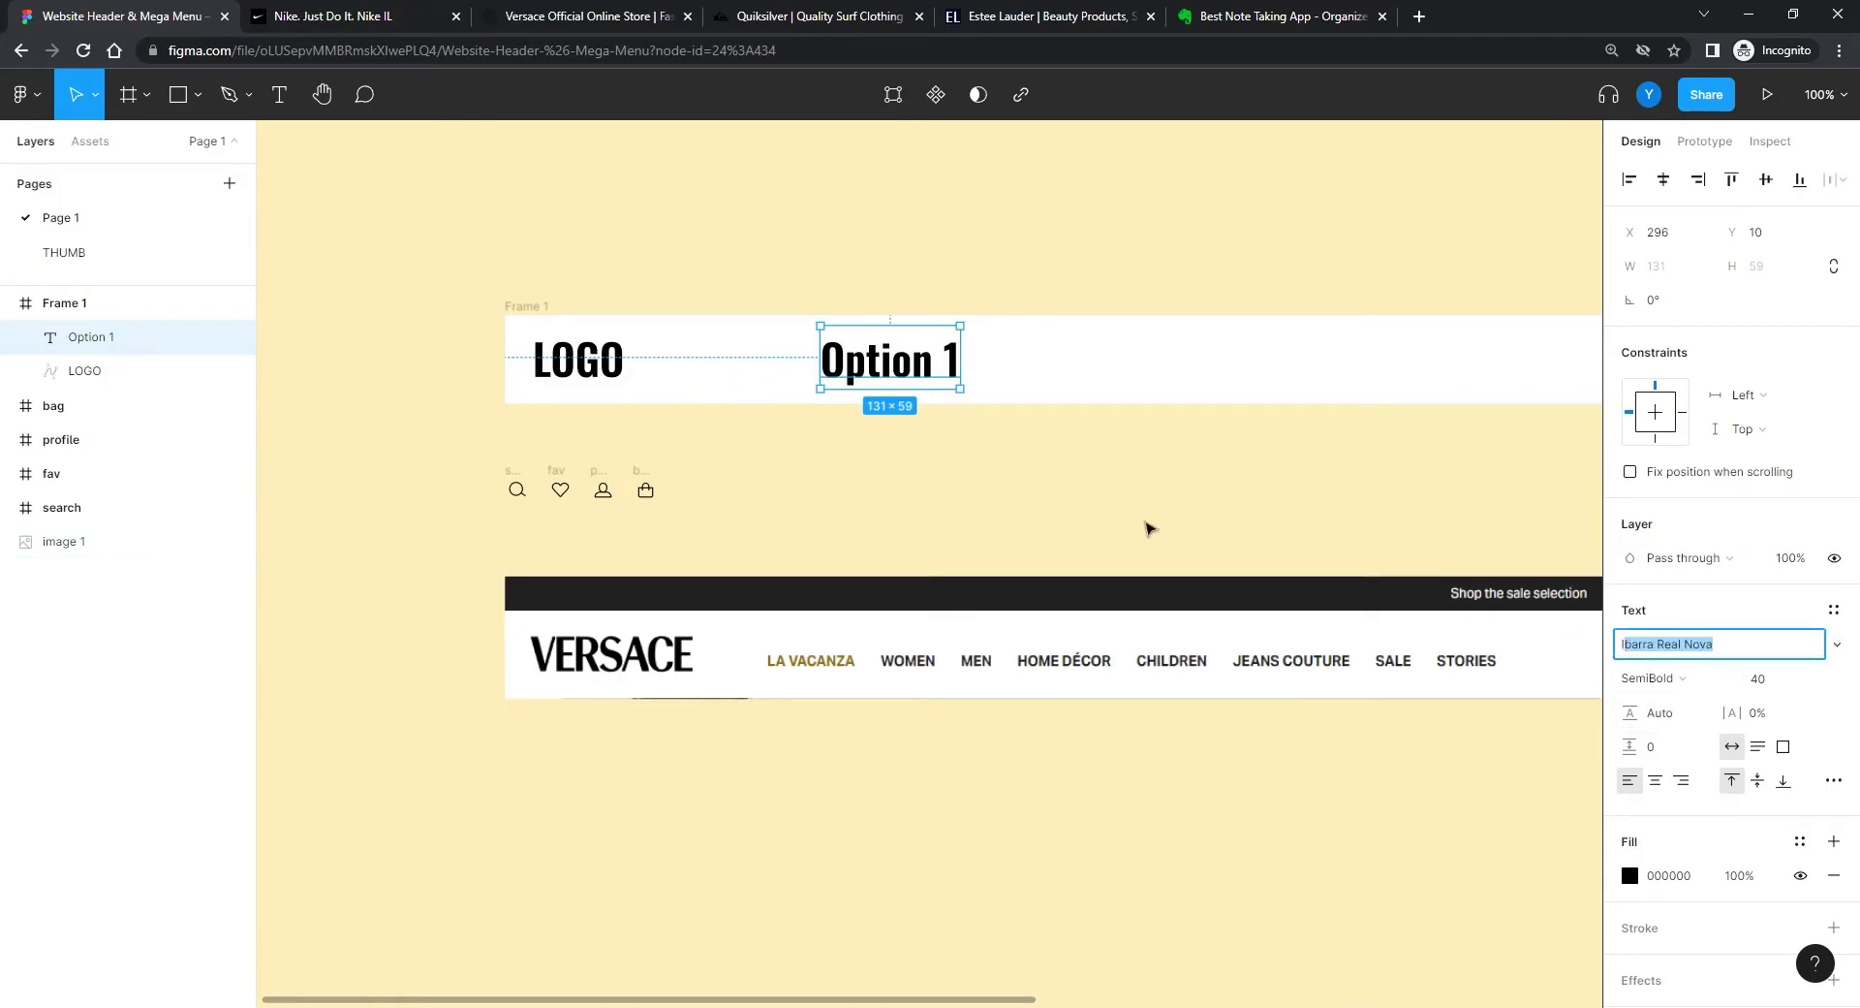
type("Inter")
key("Return")
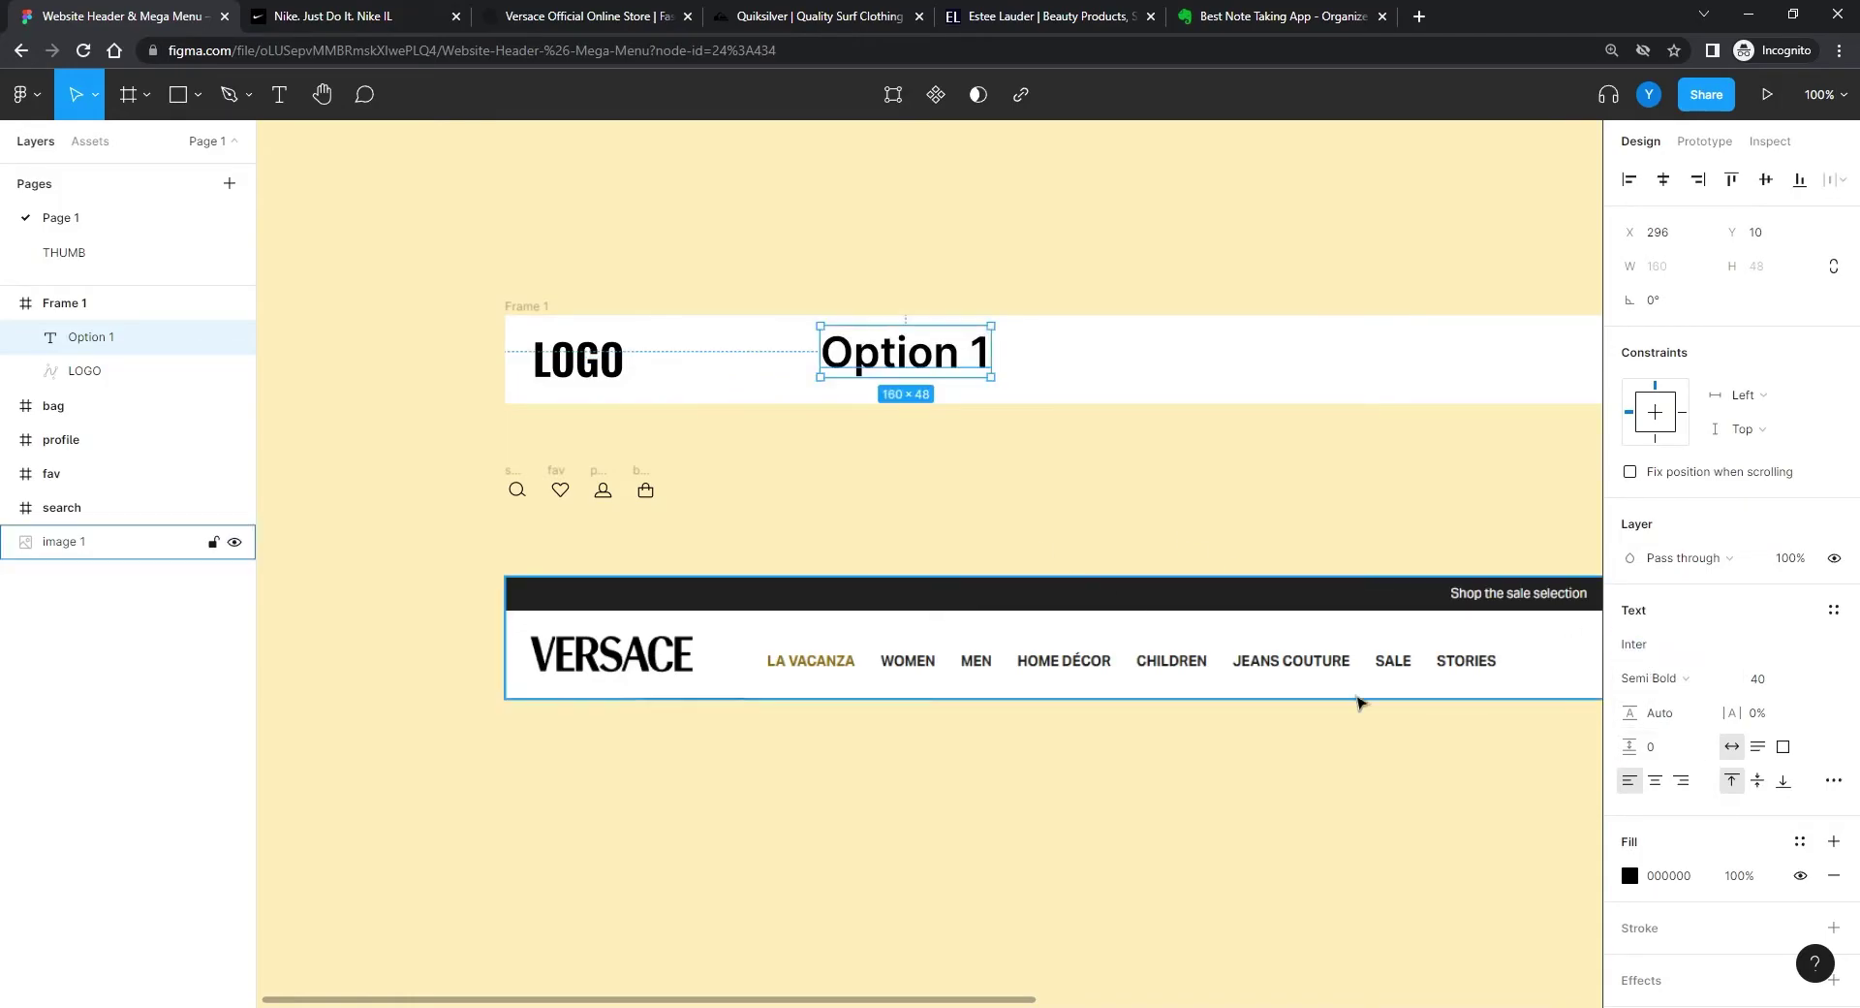
left_click(1762, 681)
type("20")
key("Return")
left_click(1676, 683)
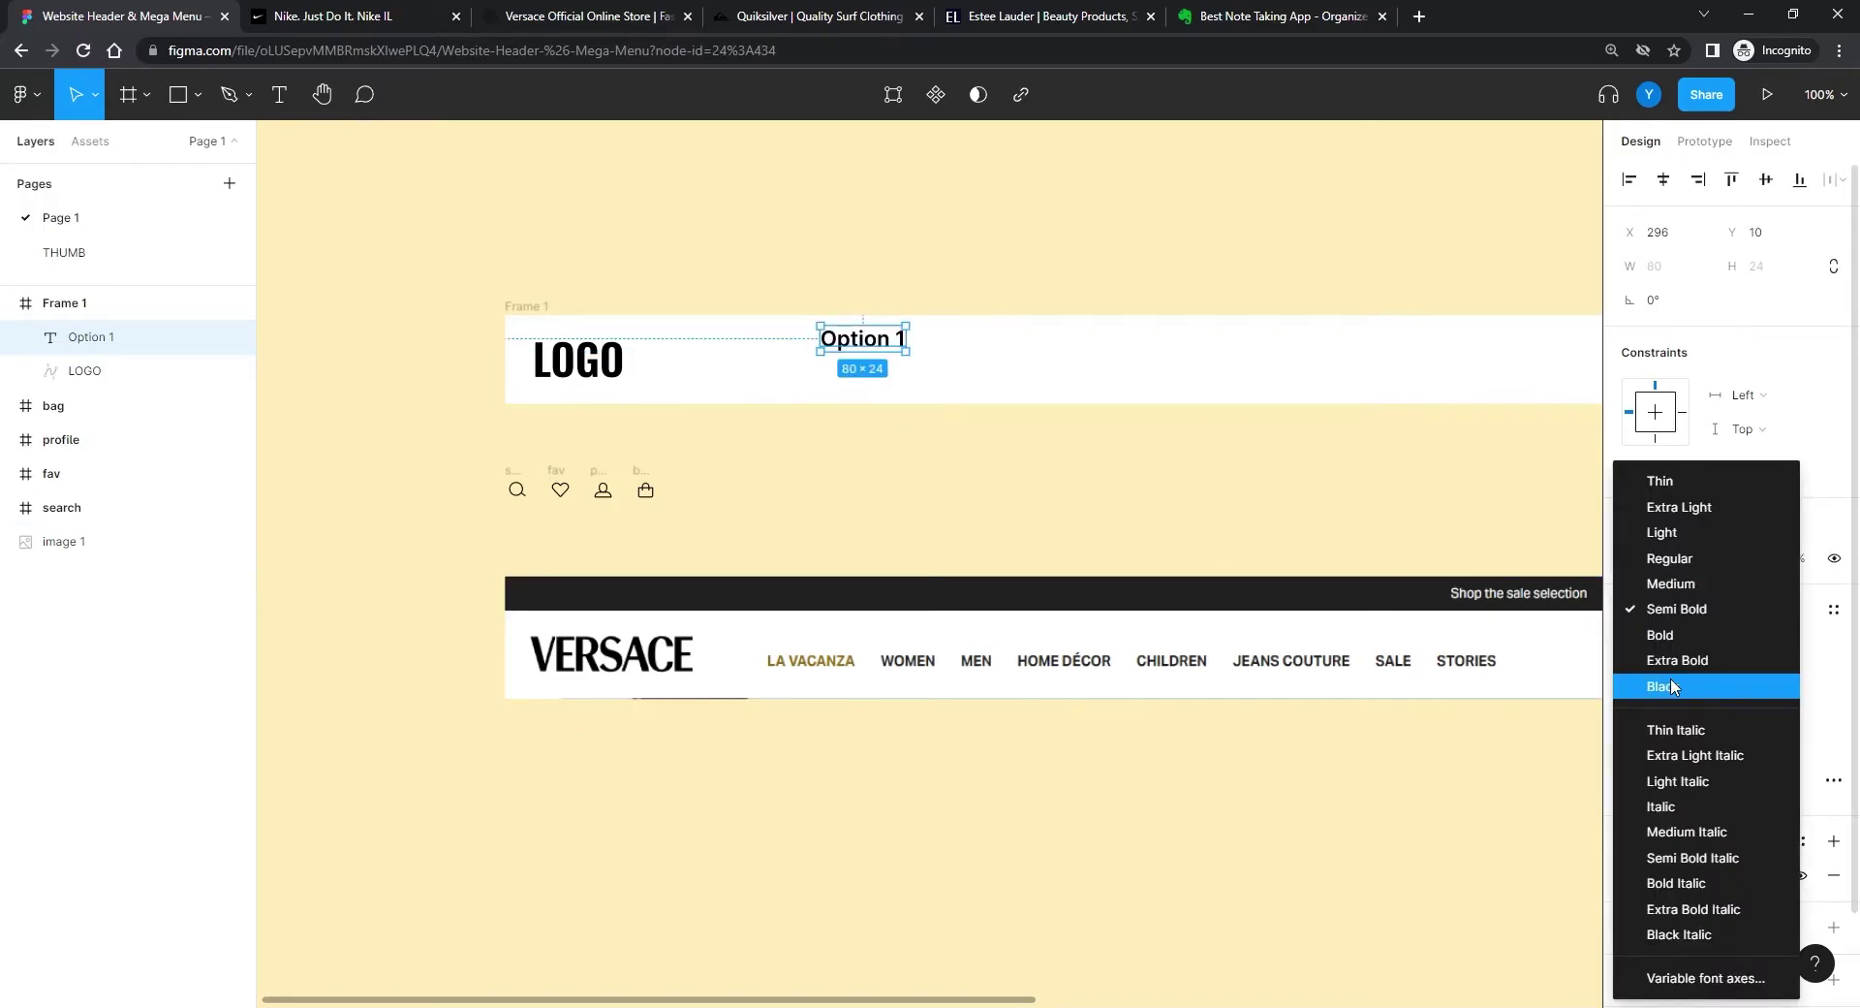
left_click(1669, 558)
left_click_drag(867, 324, 912, 346)
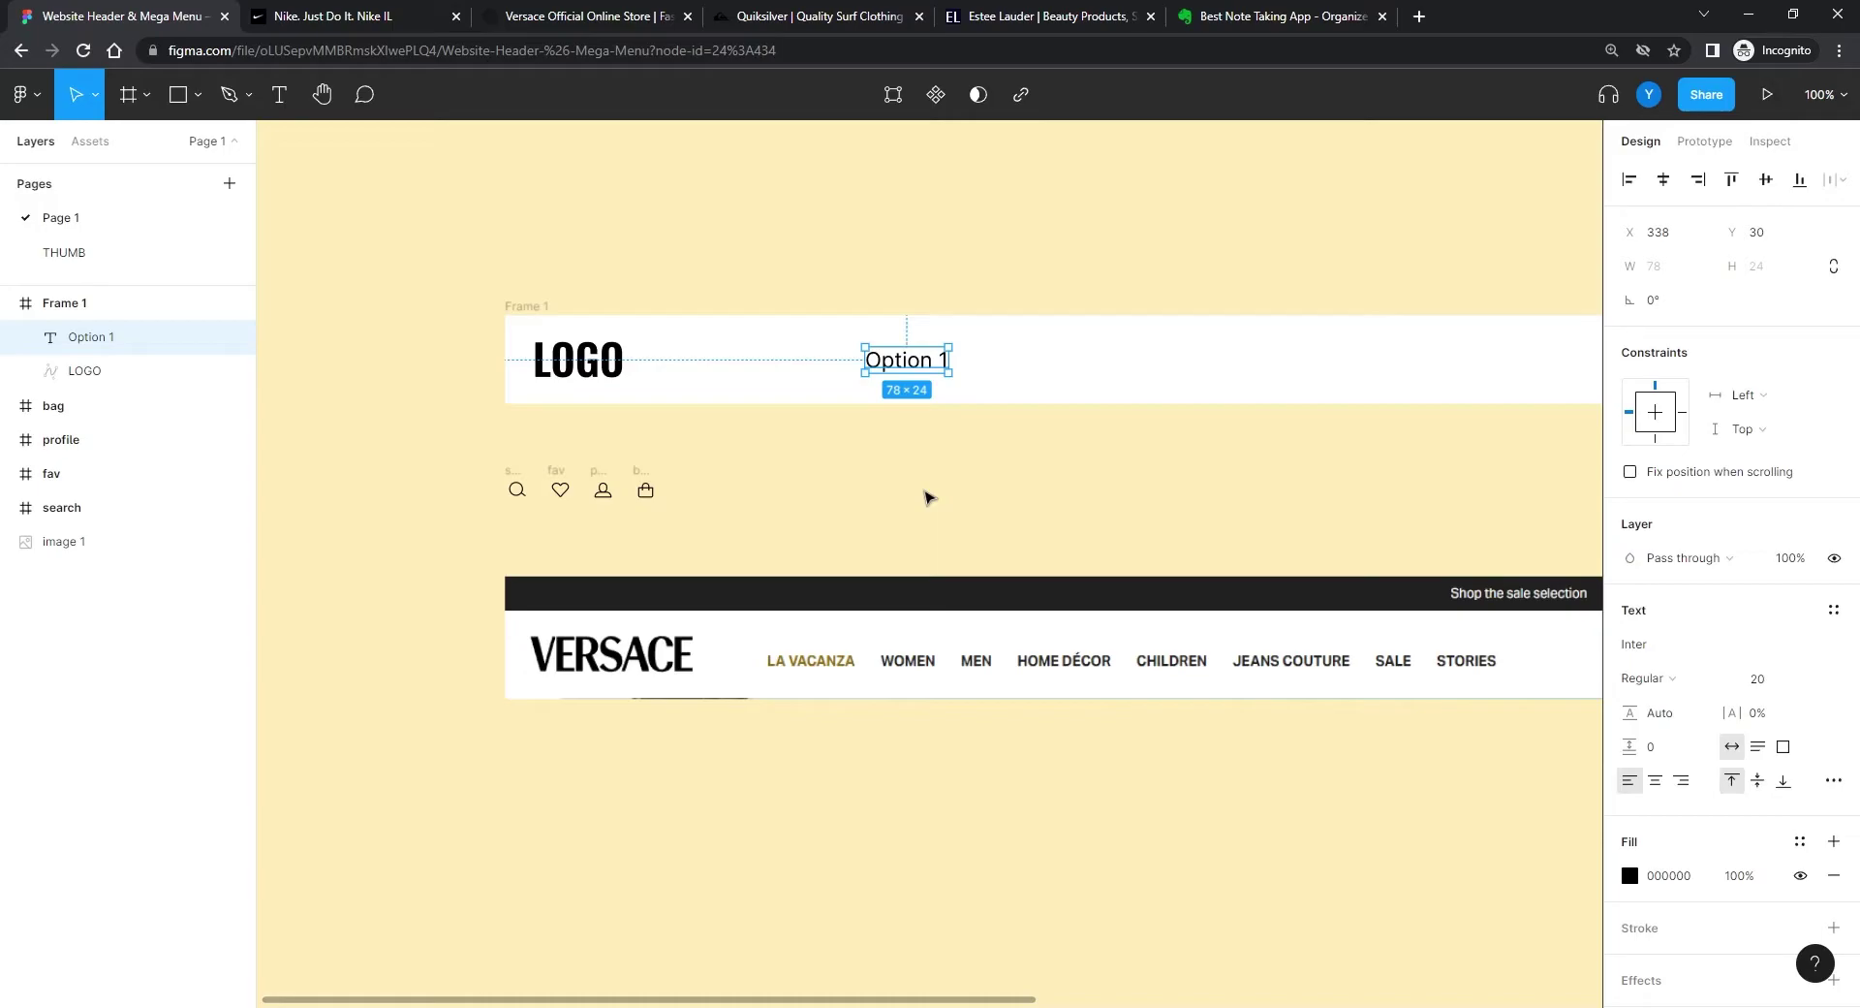
Step: Revisit Option 1's font size, then select all four icons together
left_click_drag(1025, 494, 882, 577)
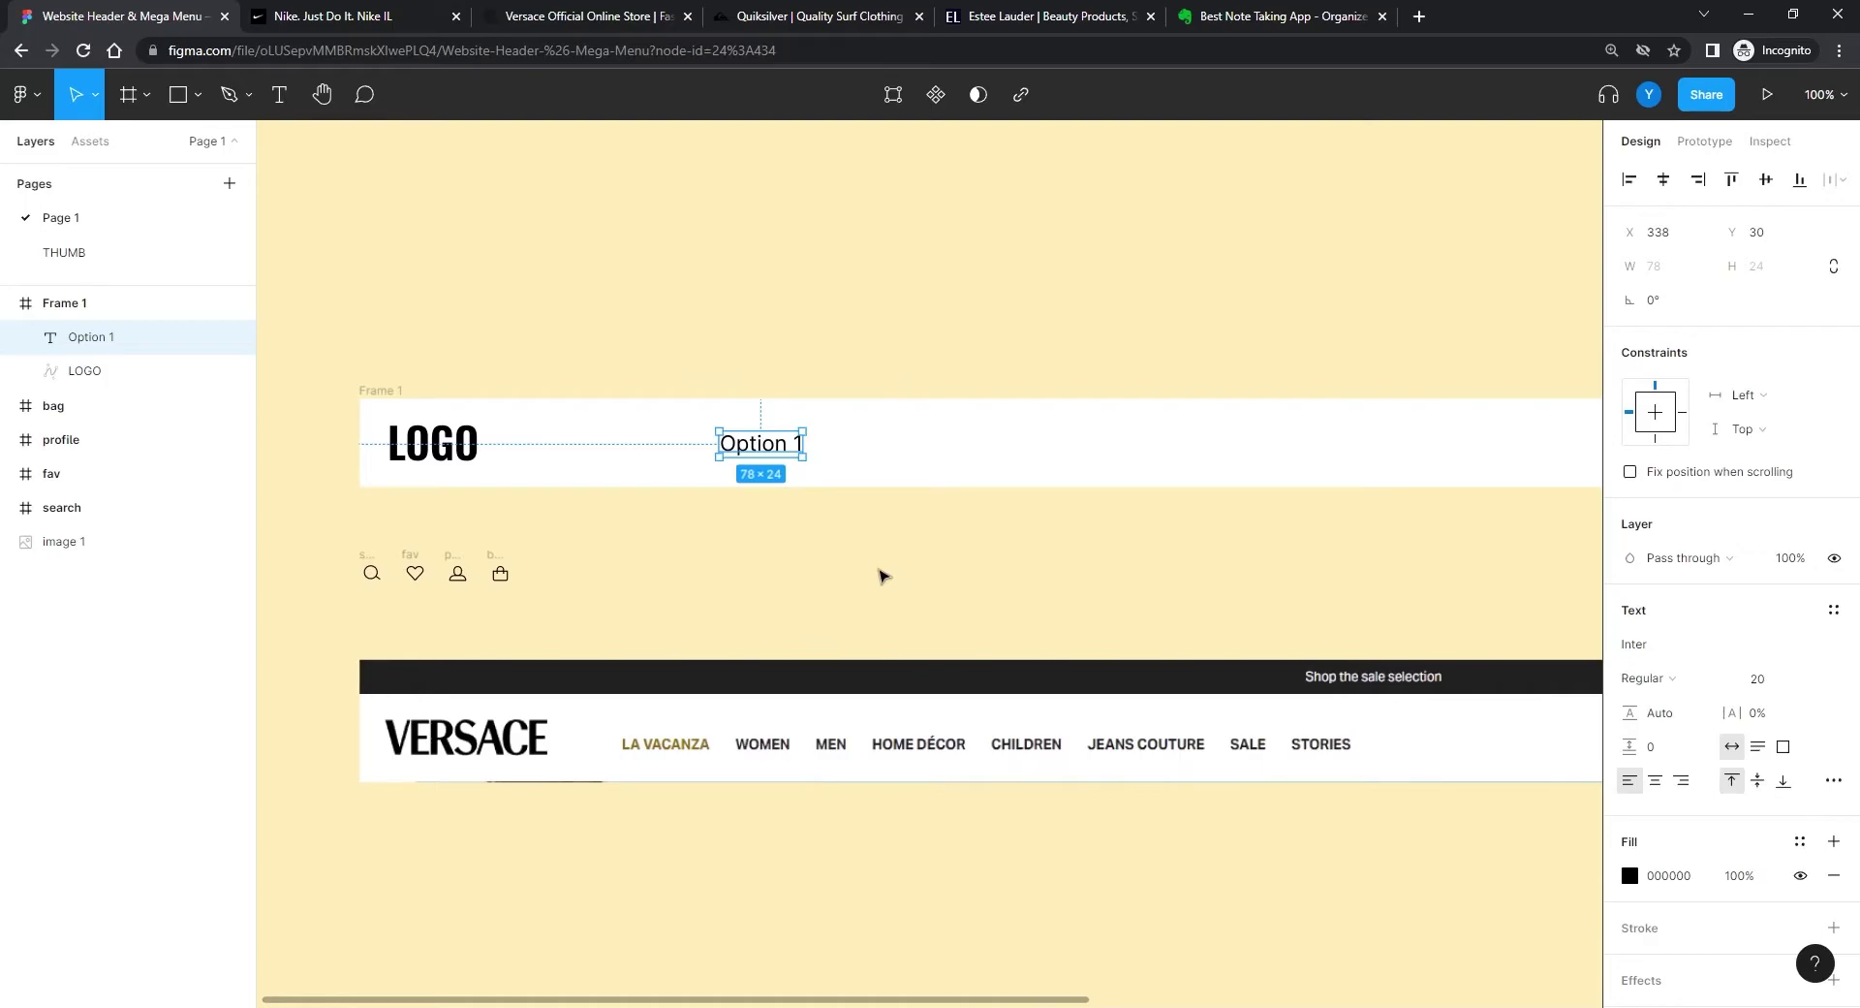
left_click(1761, 679)
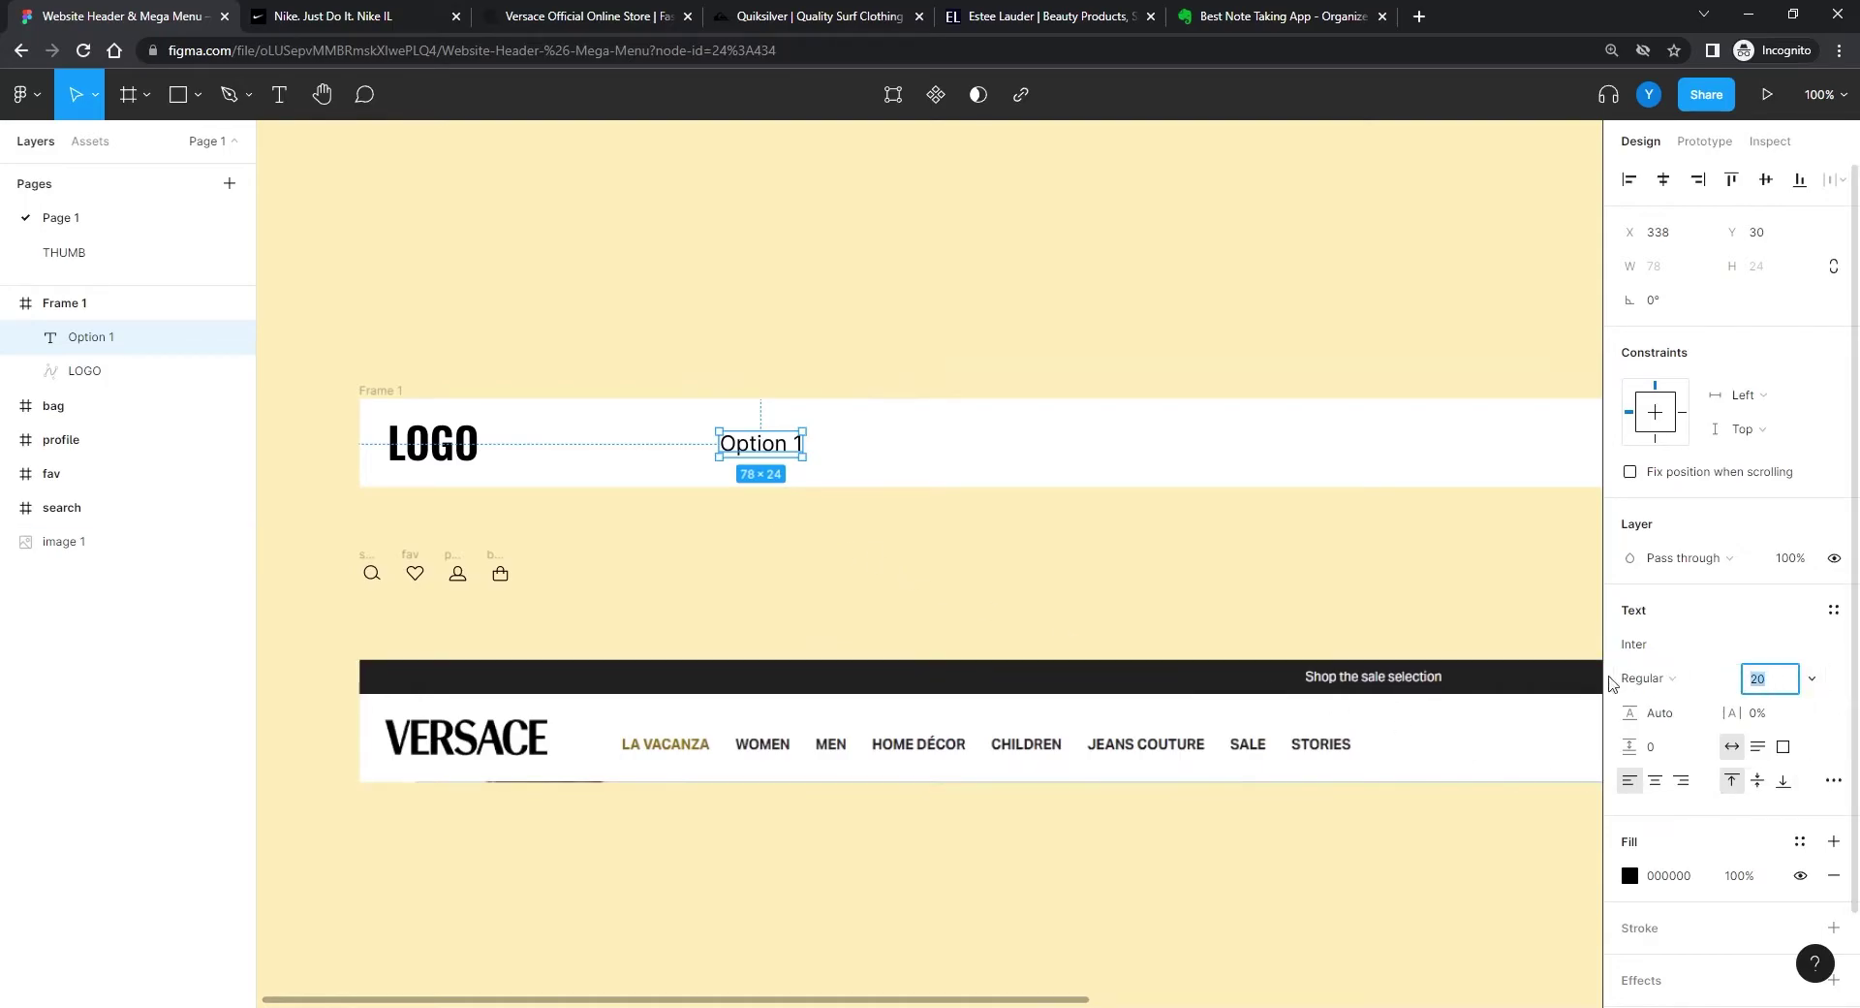
left_click(979, 551)
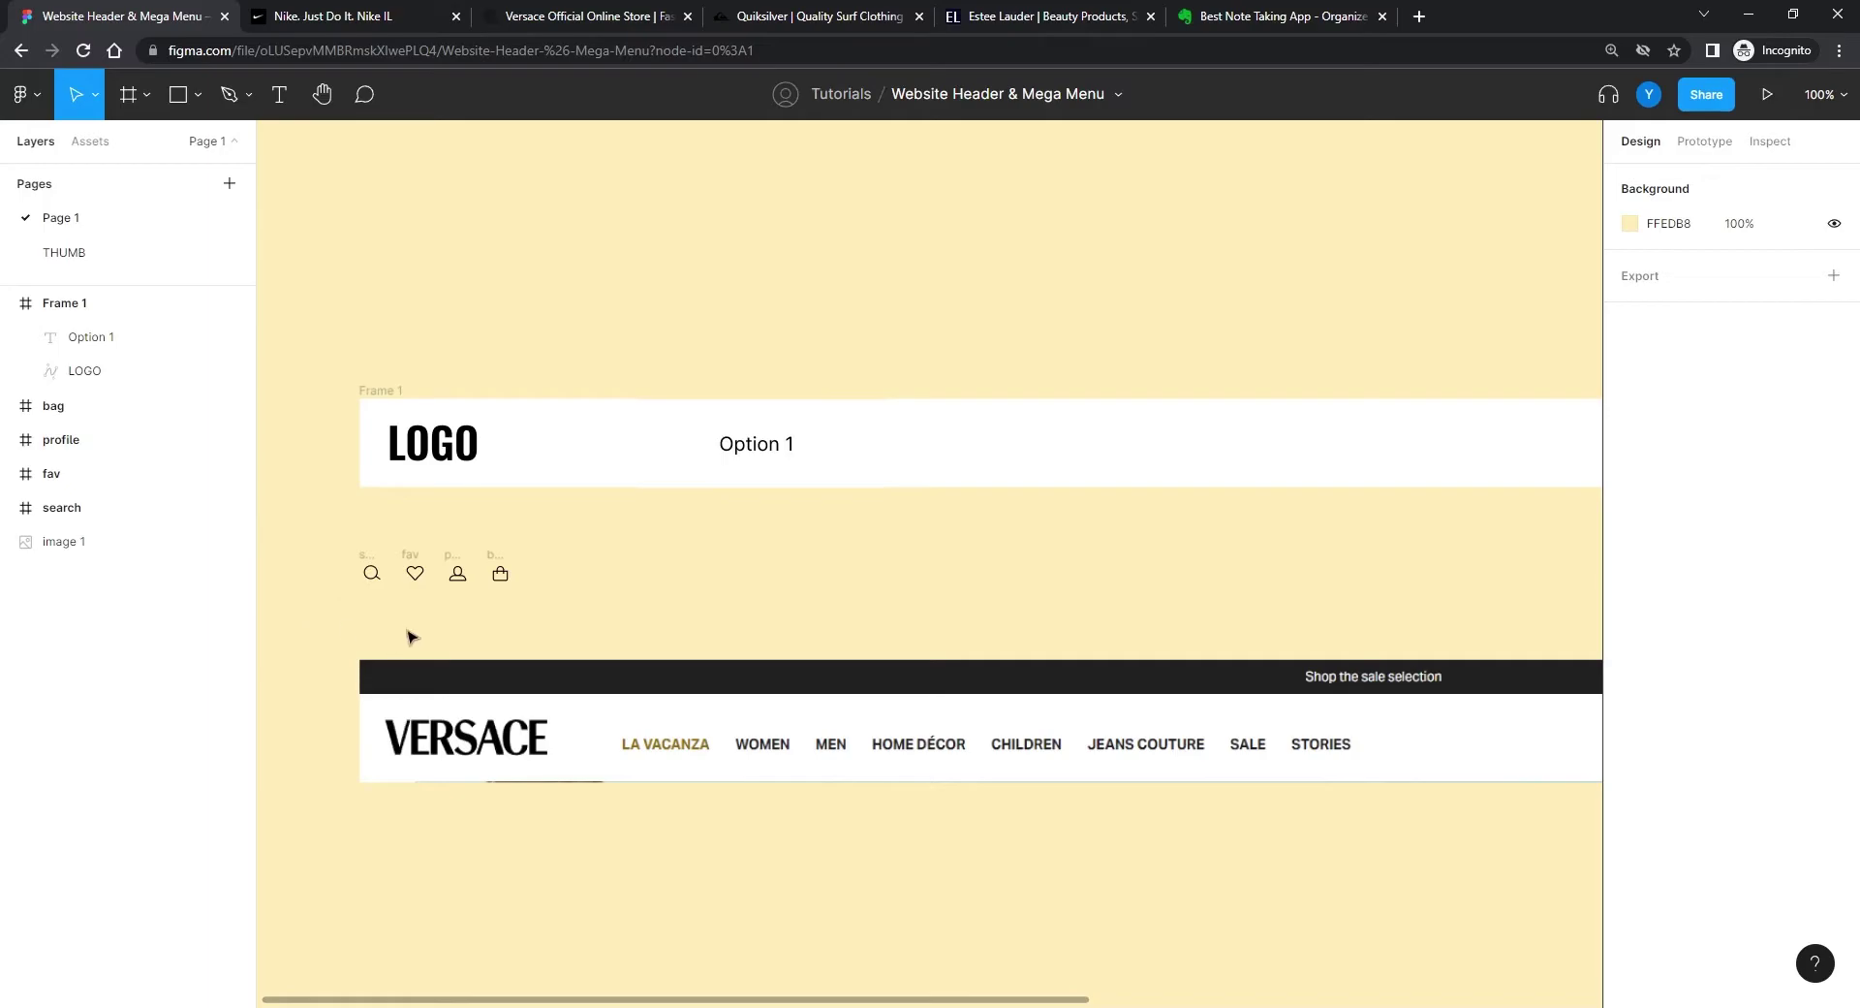
left_click(753, 443)
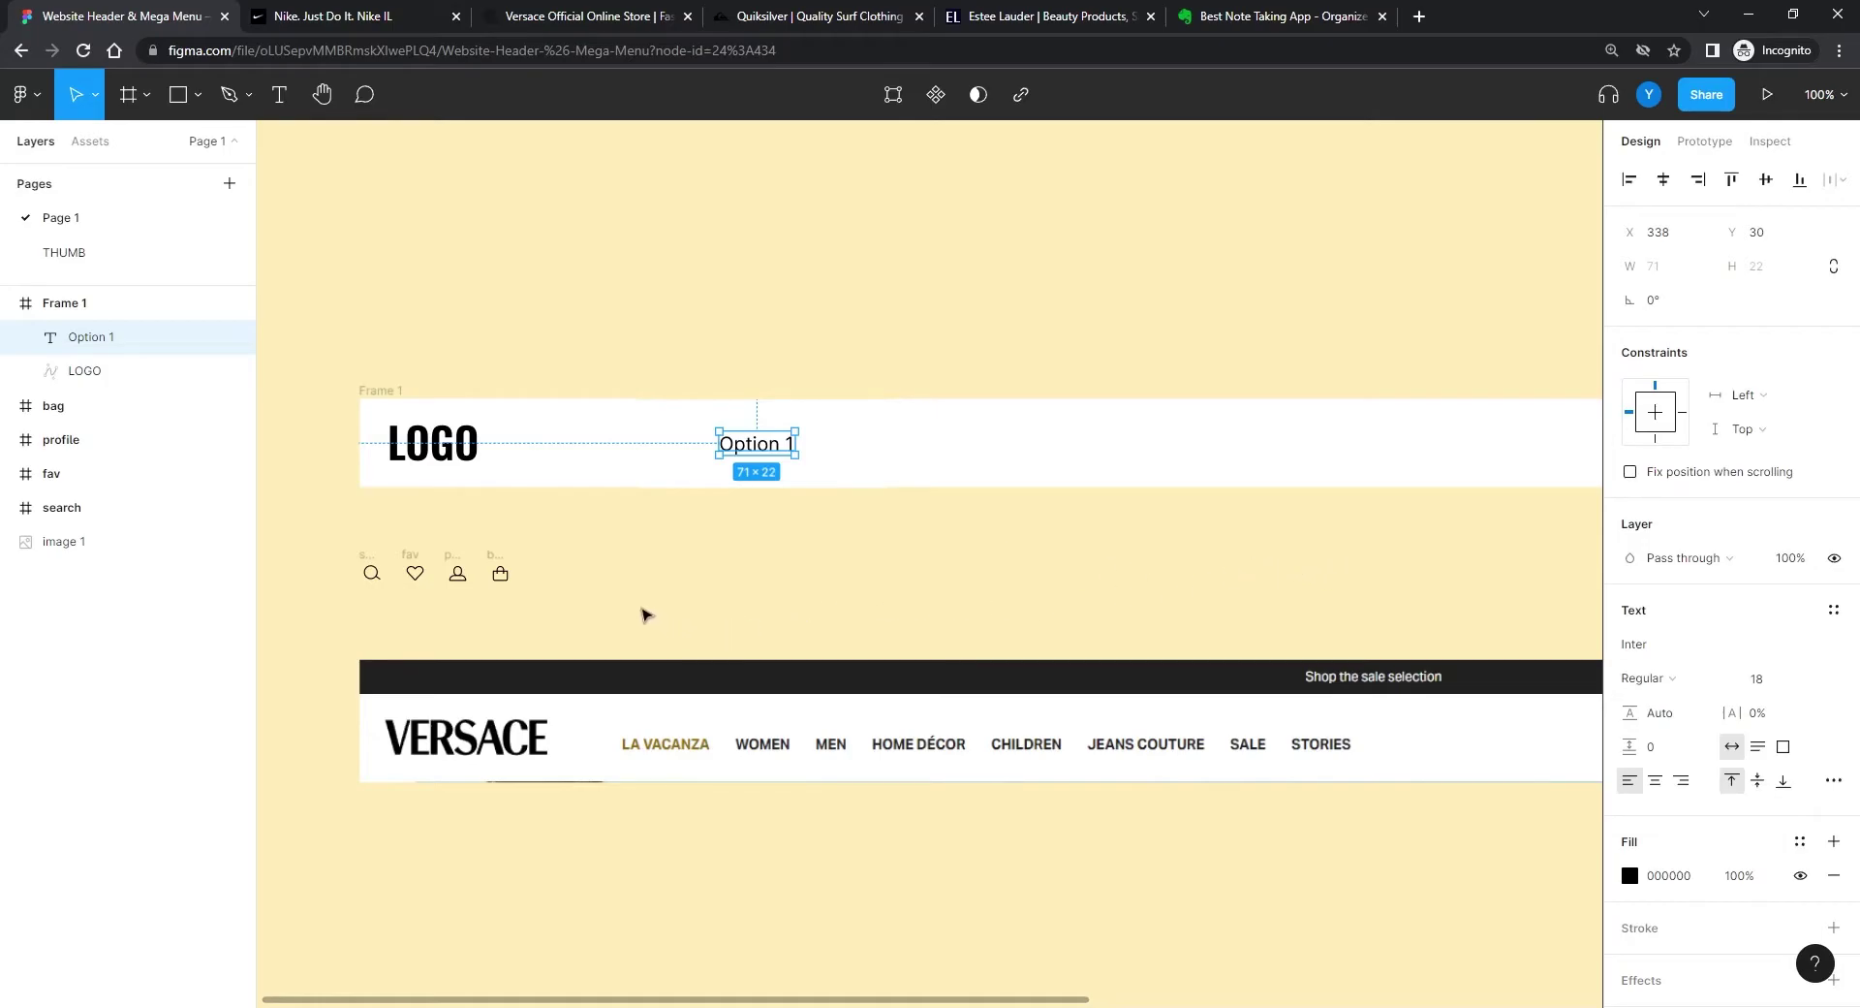
scroll(775, 610, "left", 8)
scroll(969, 543, "down", 1)
left_click_drag(988, 483, 659, 607)
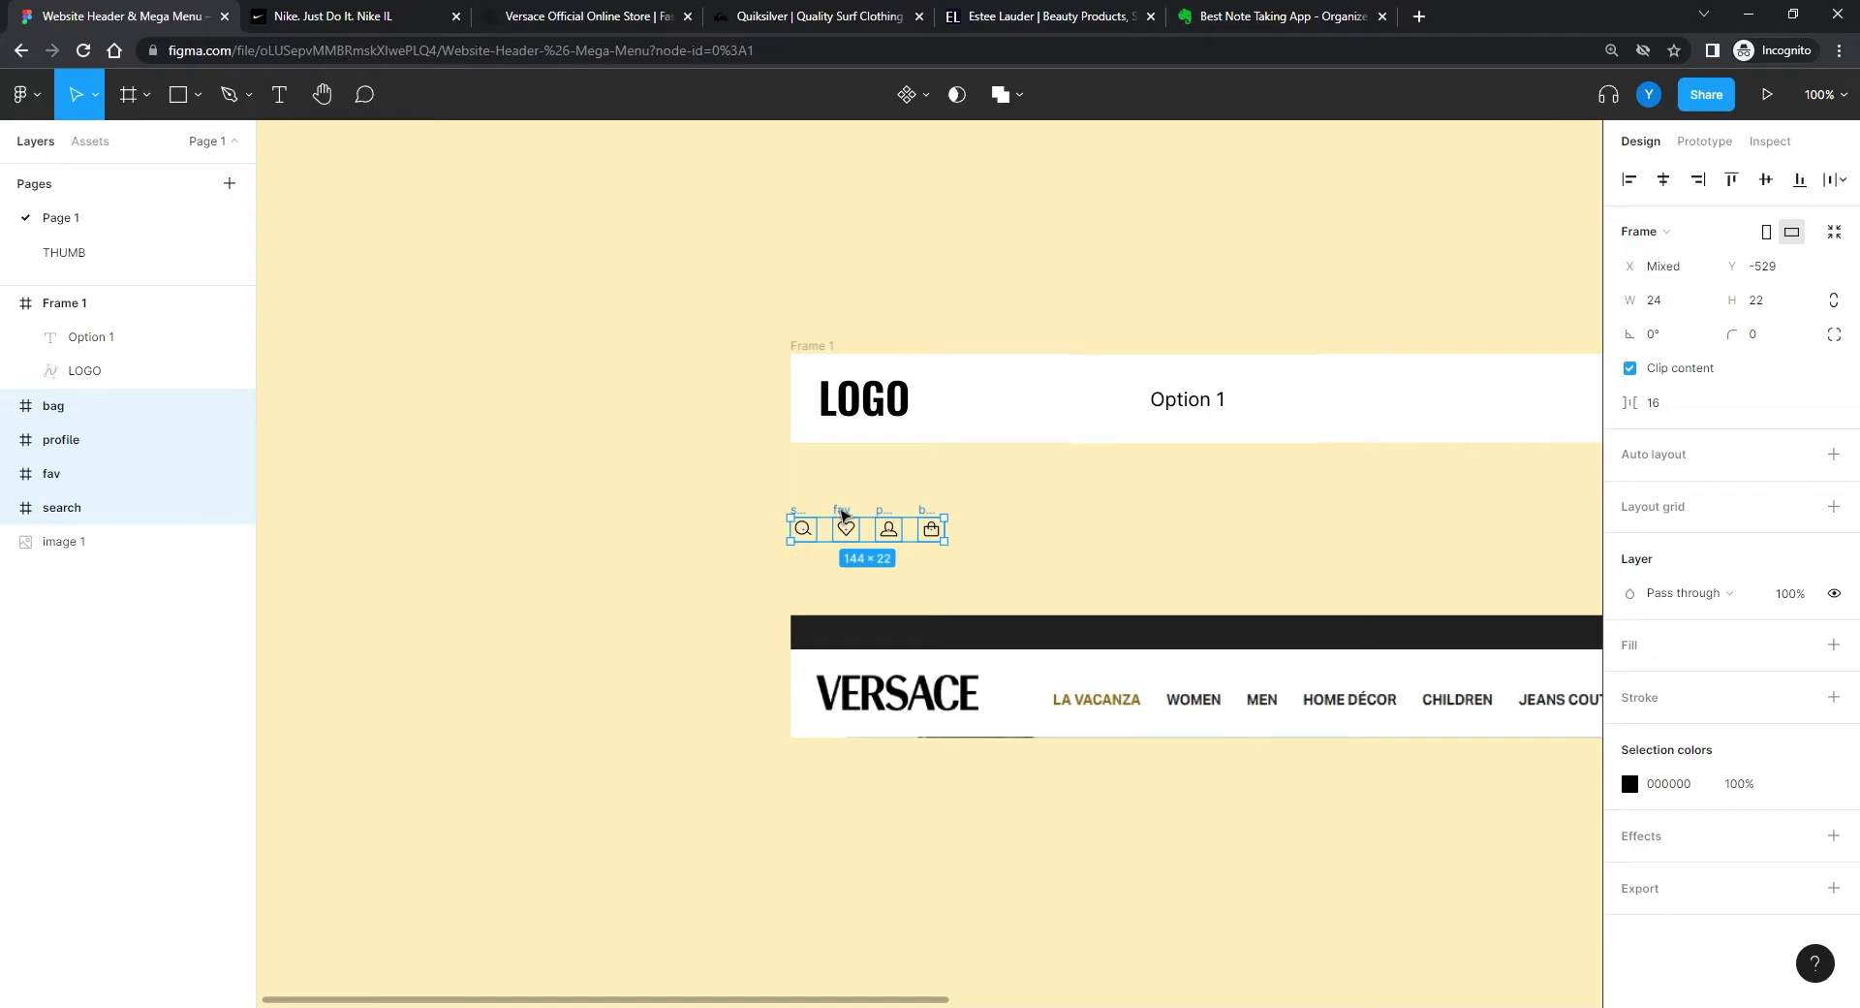
Step: Move the four icons above Frame 1 and rename them 'header icons /' plus their current names
left_click_drag(842, 510, 842, 206)
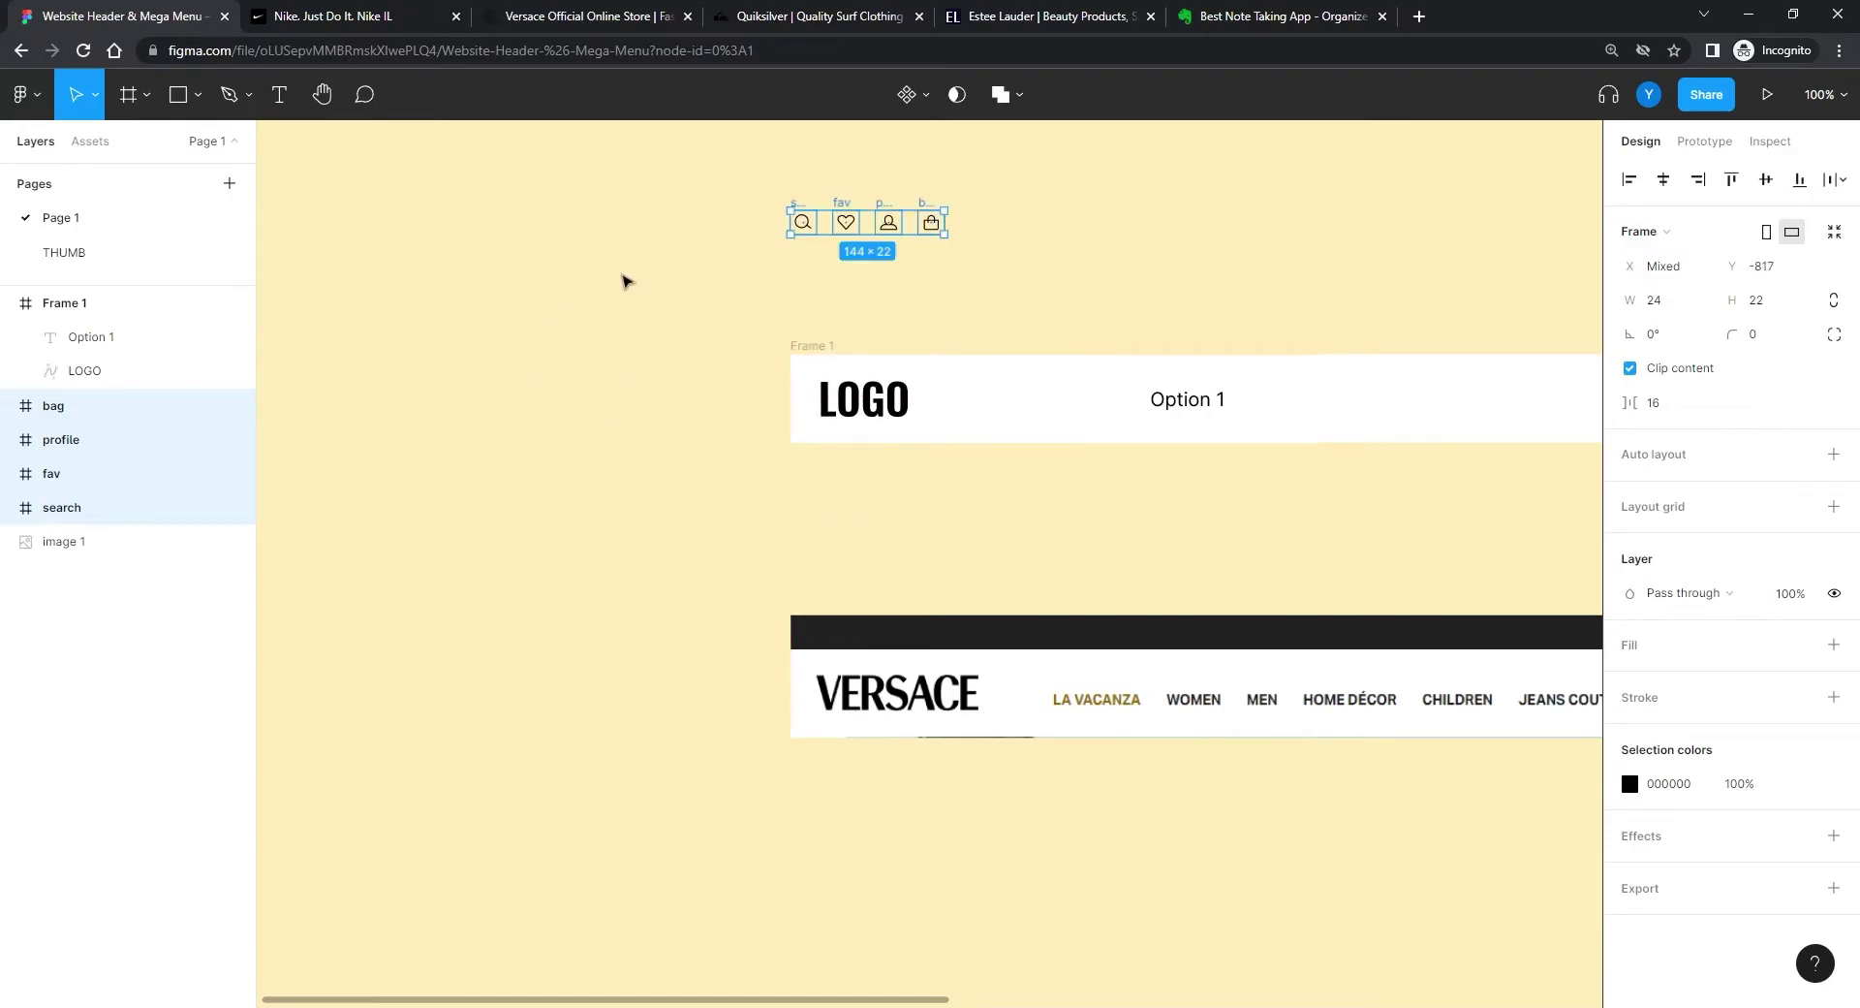
scroll(598, 602, "up", 5)
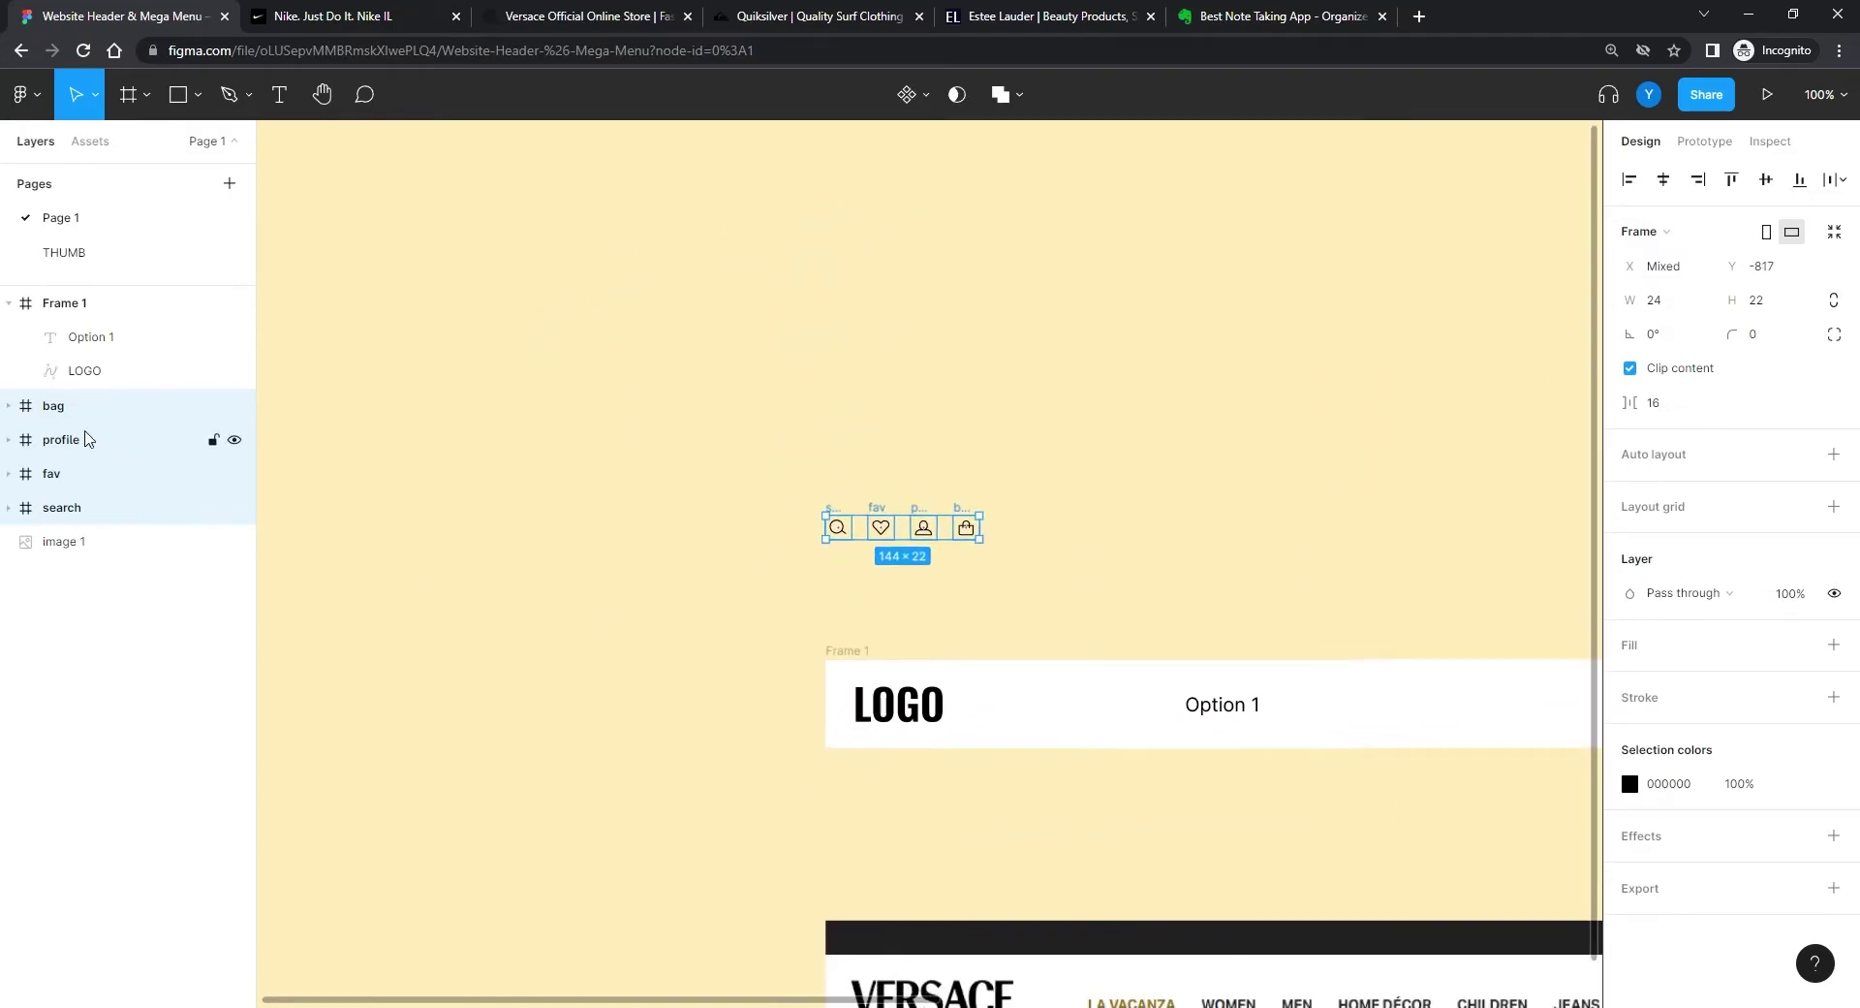
right_click(87, 439)
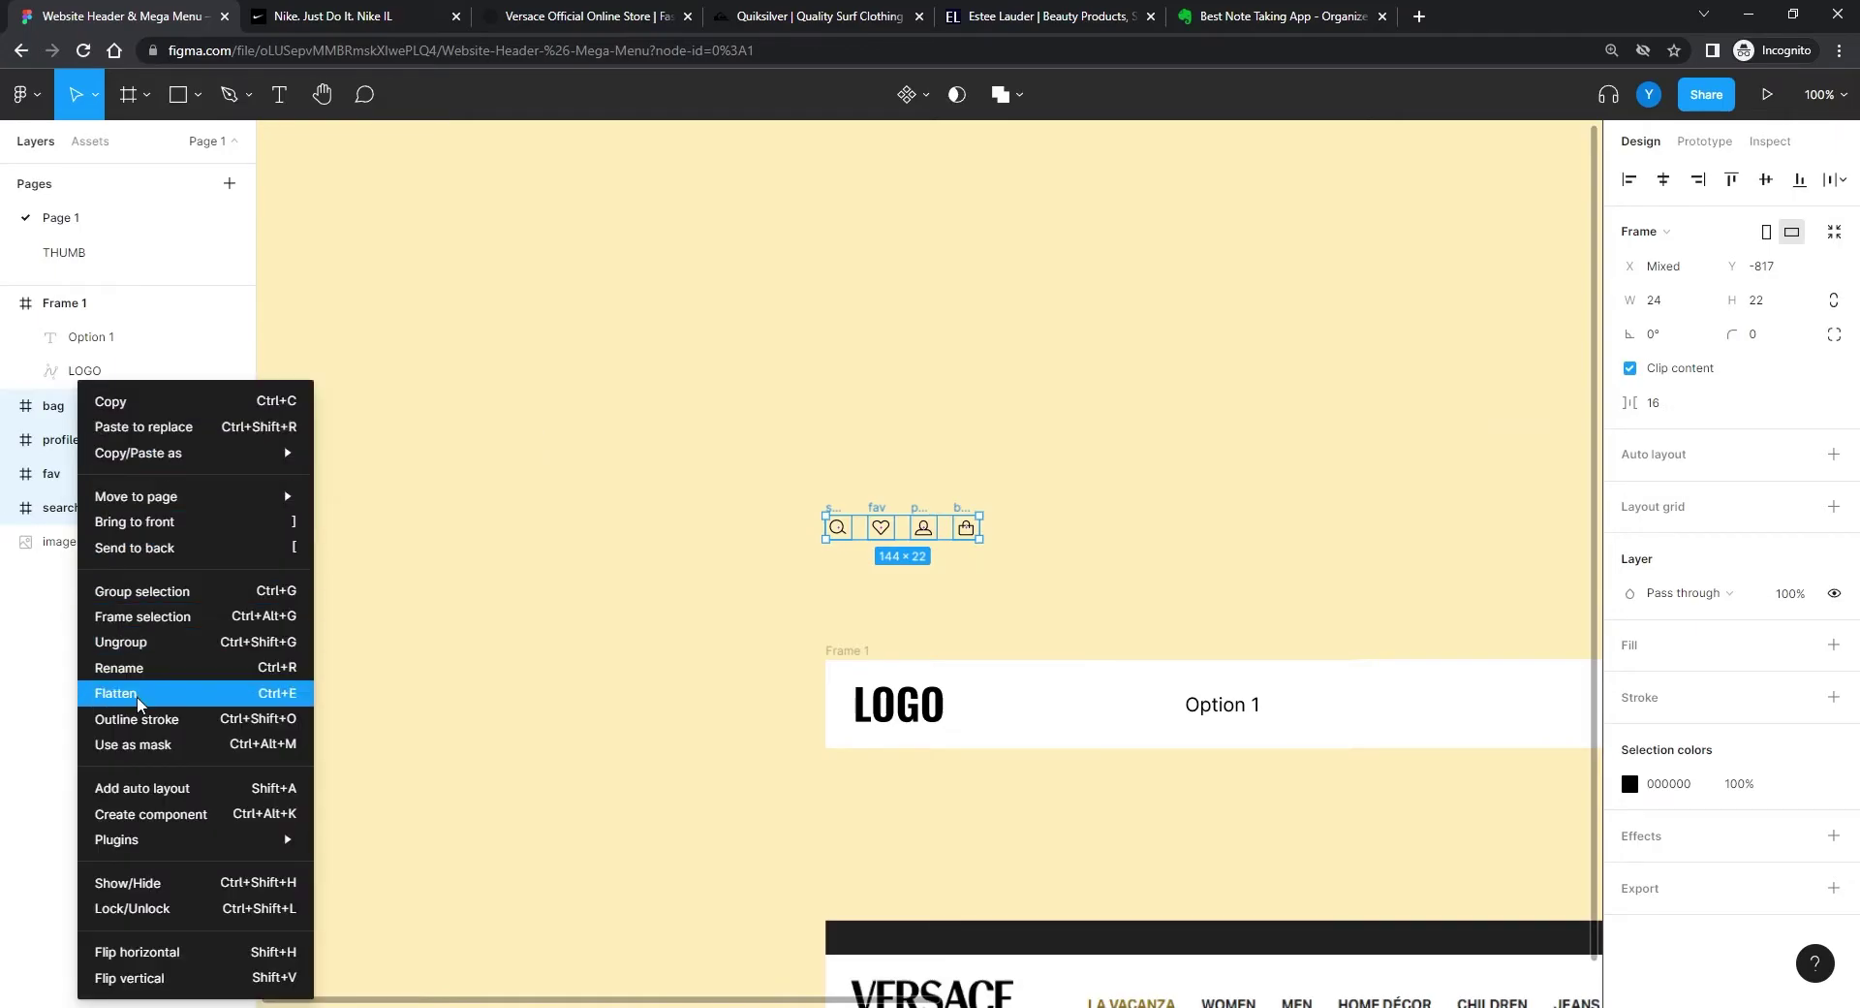
left_click(133, 669)
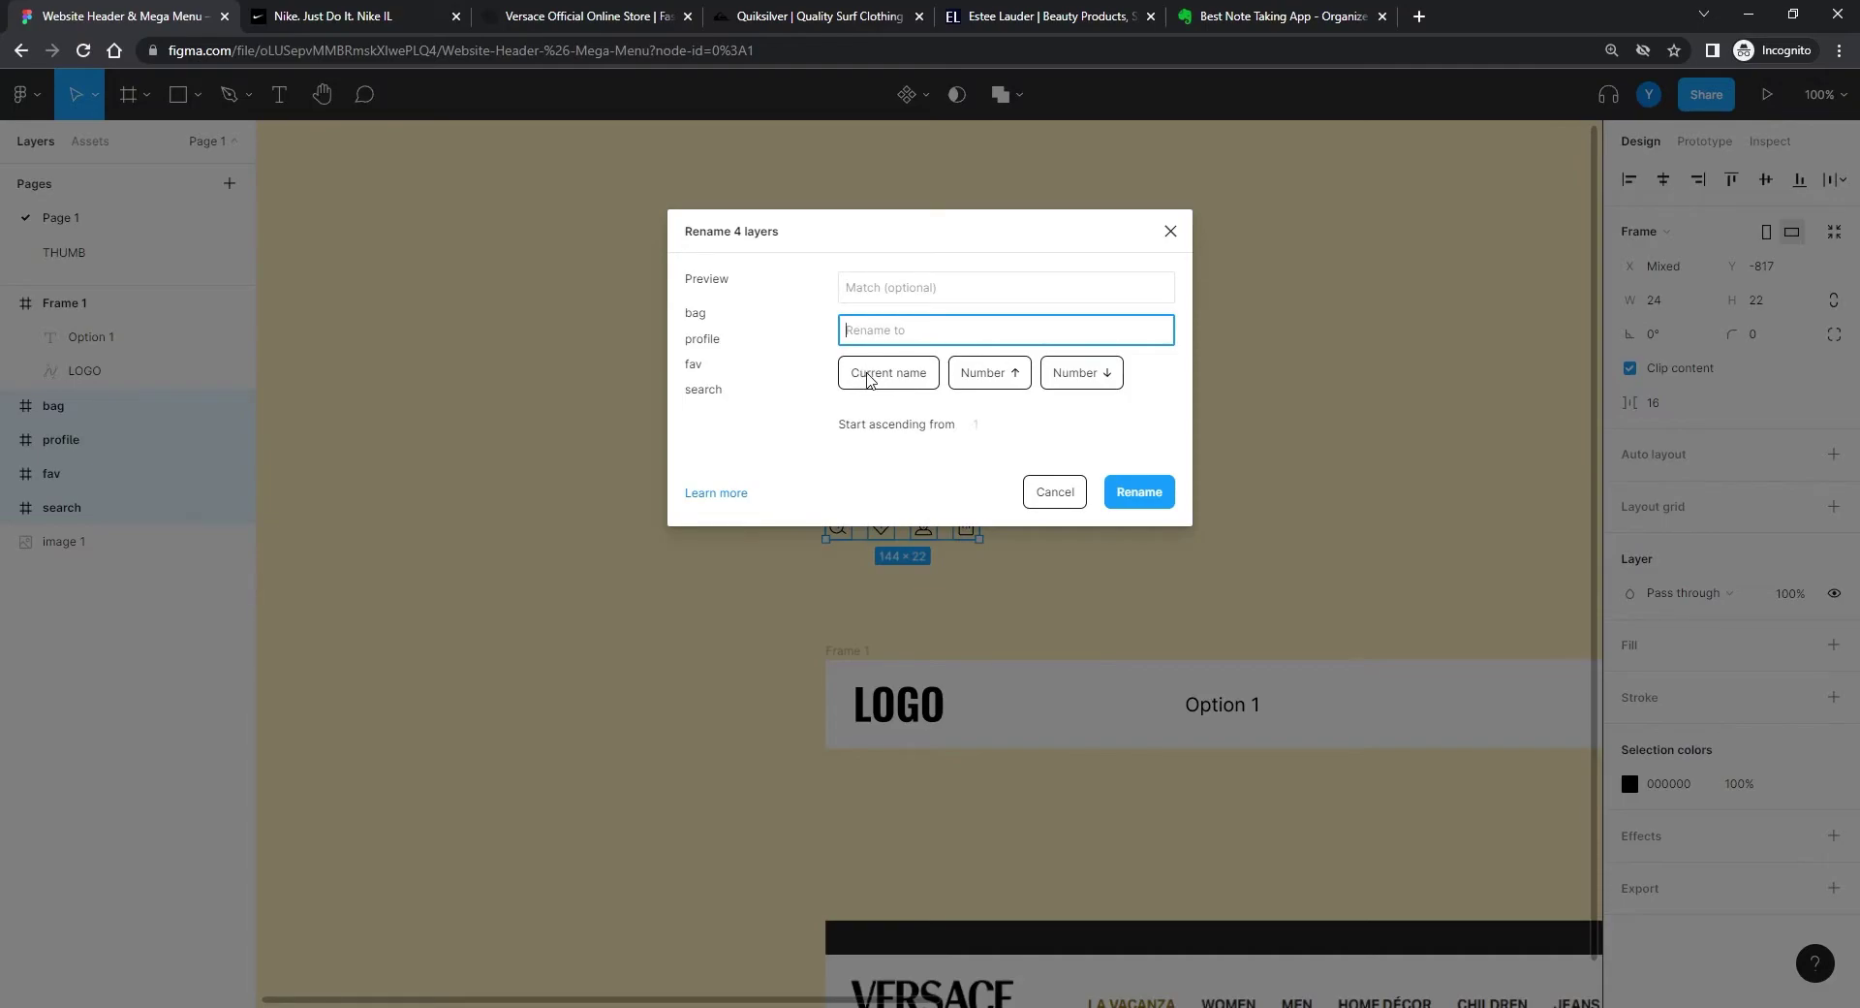
type("header icons /")
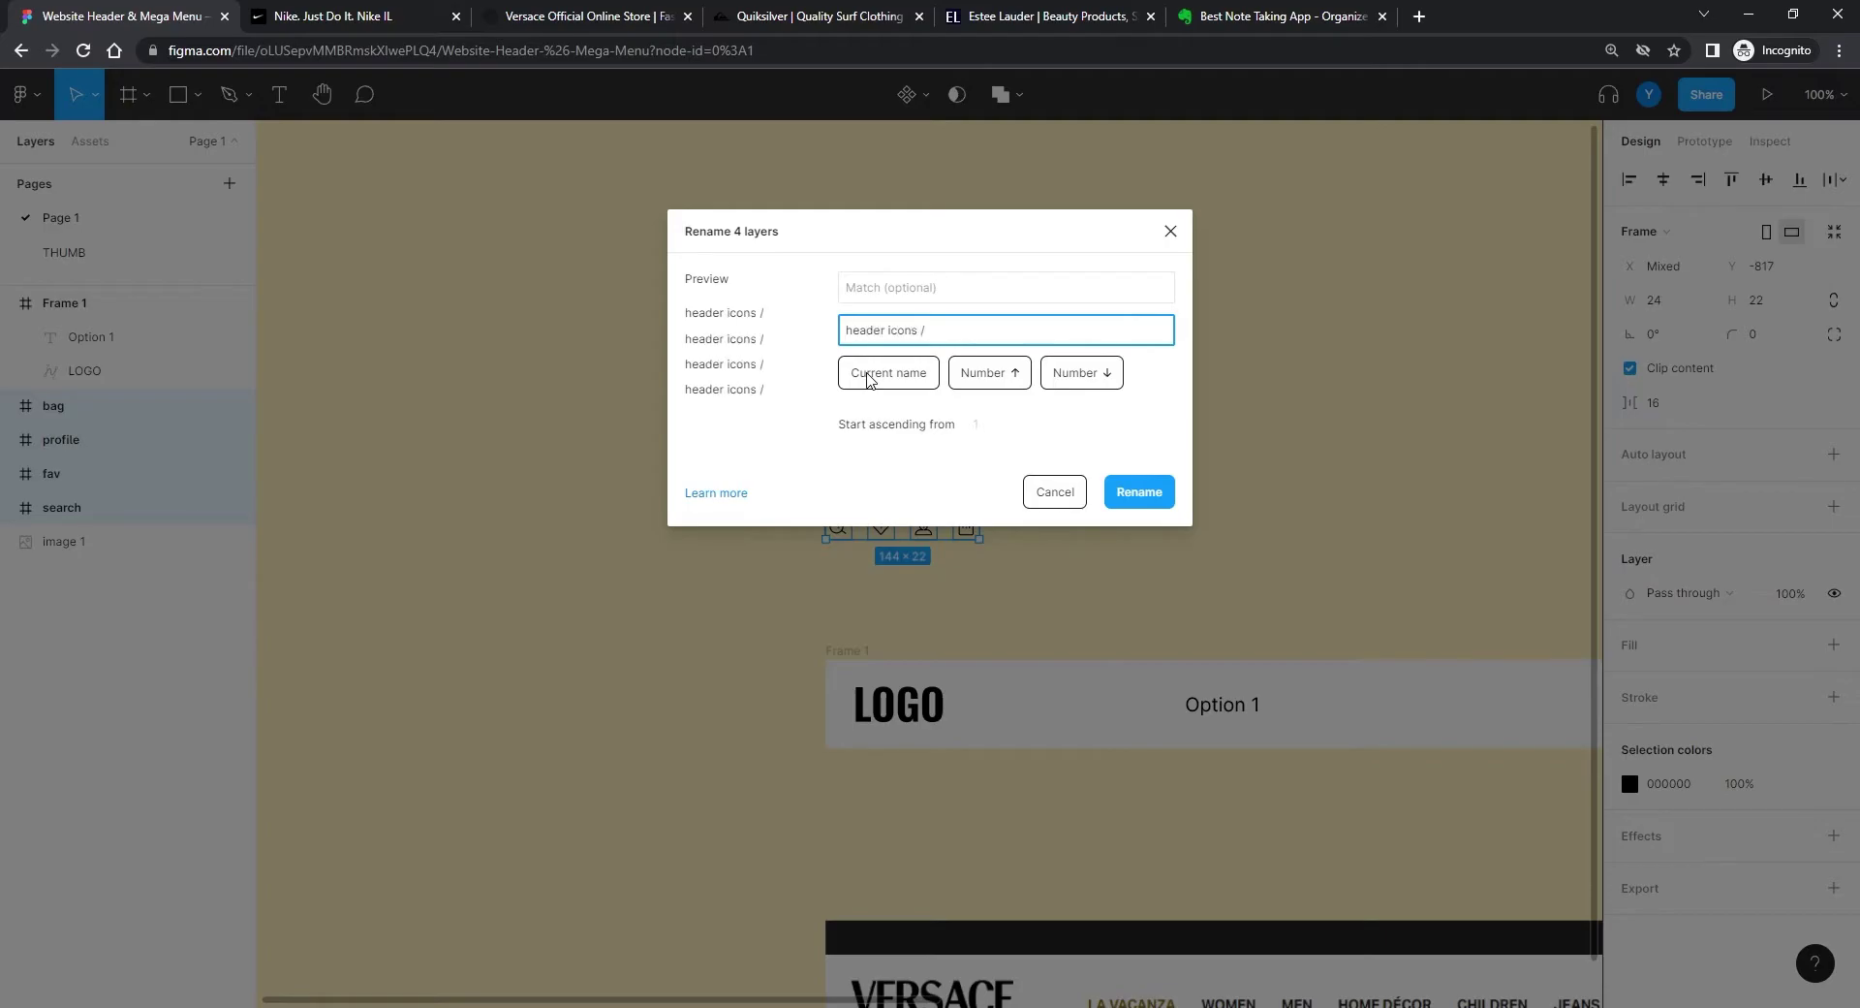
left_click(870, 377)
left_click(1139, 491)
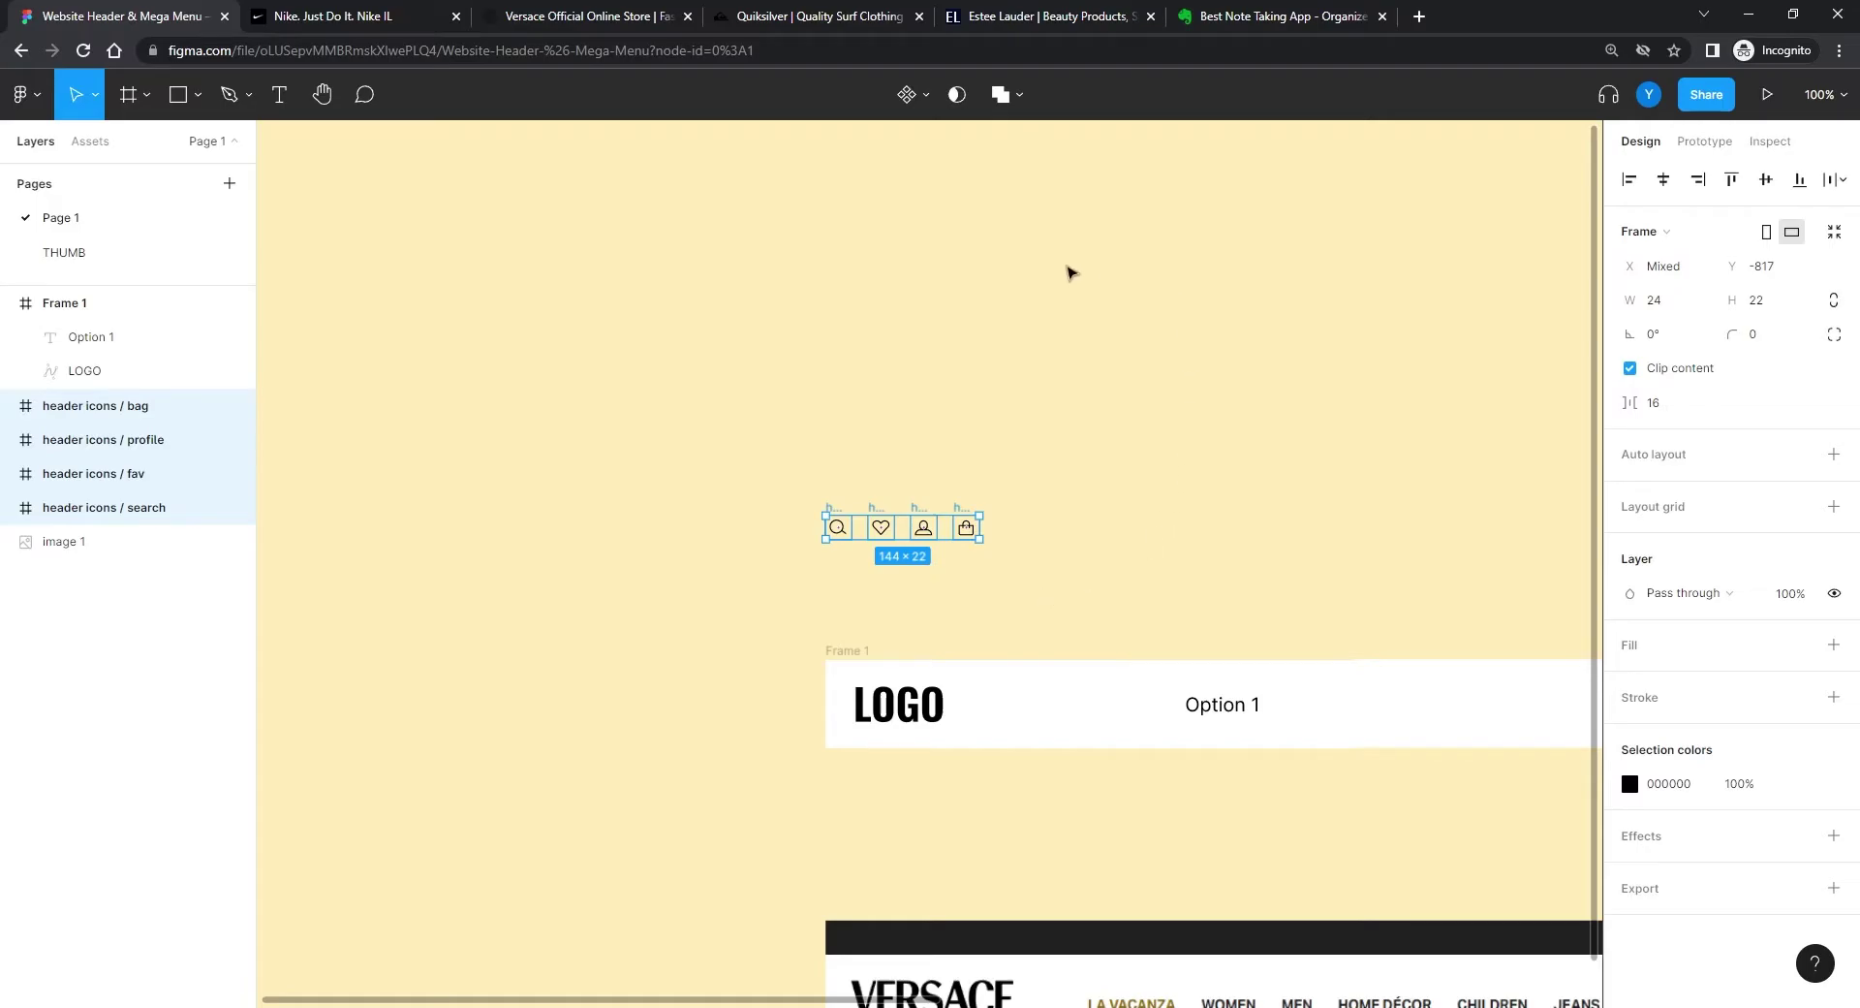
Step: Combine the four icons into a 4-variant 'header icons' component set above Frame 1's left edge
left_click(925, 111)
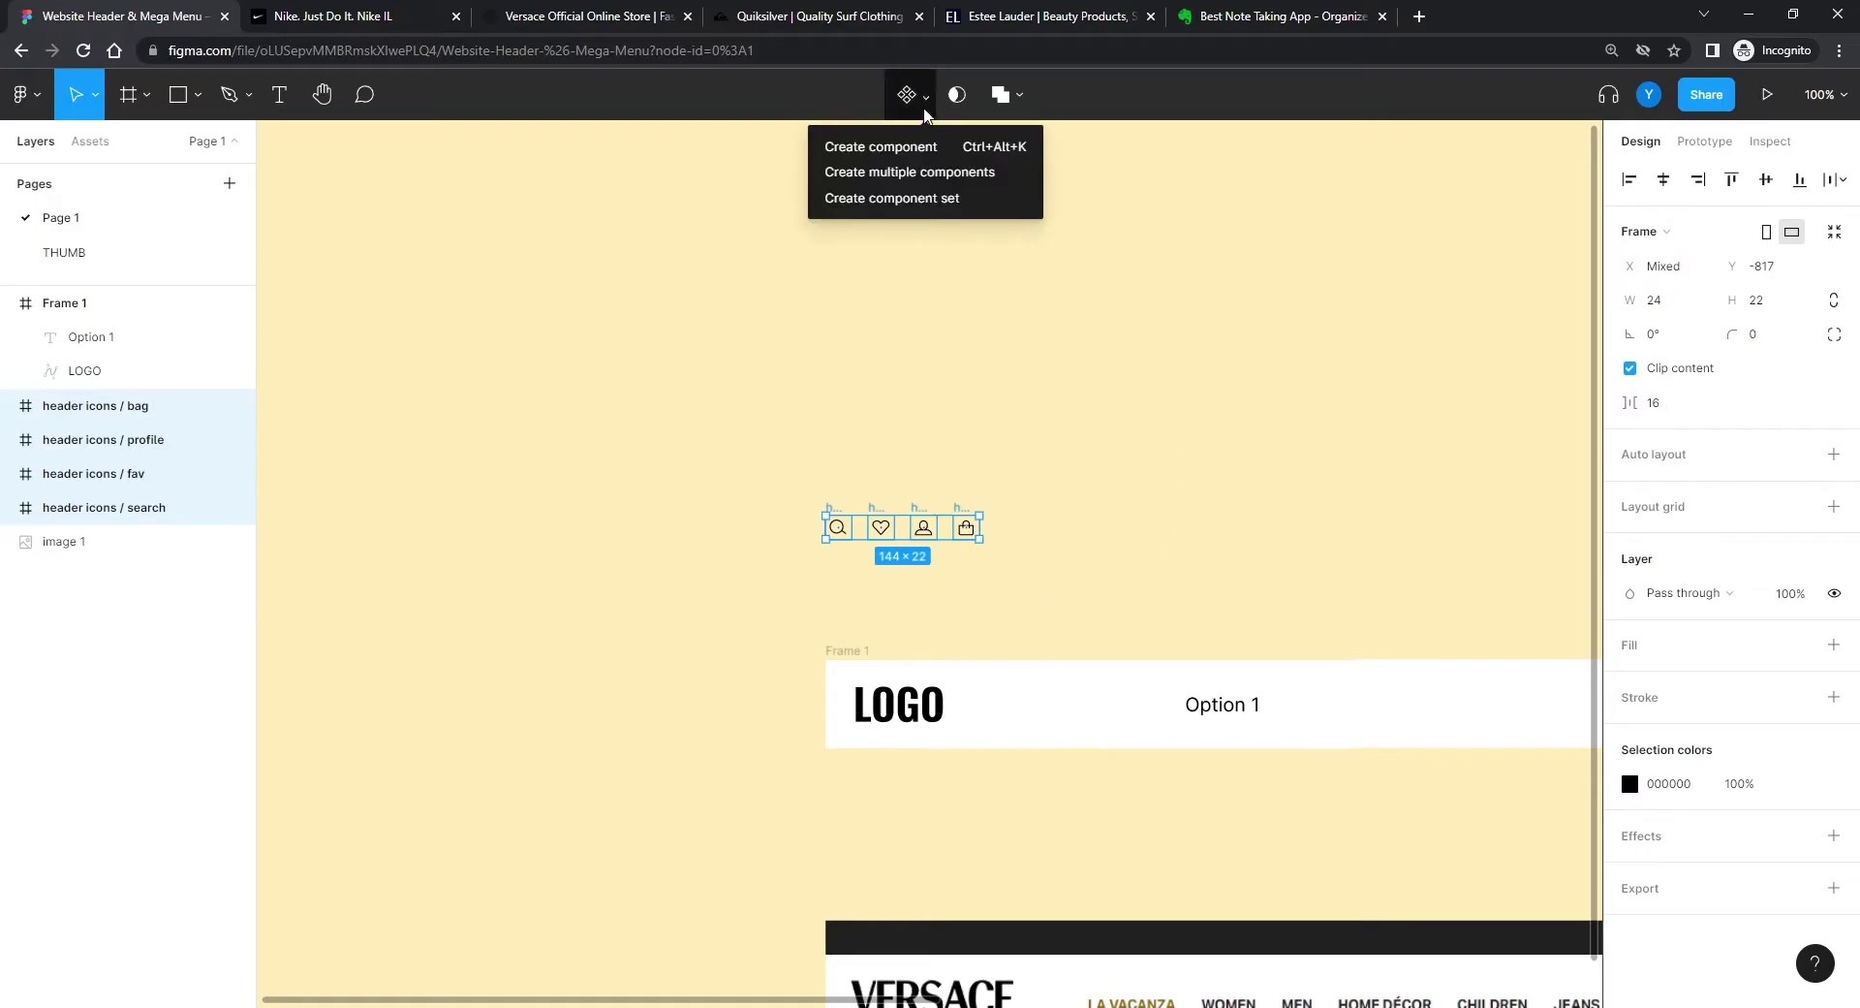
left_click(884, 198)
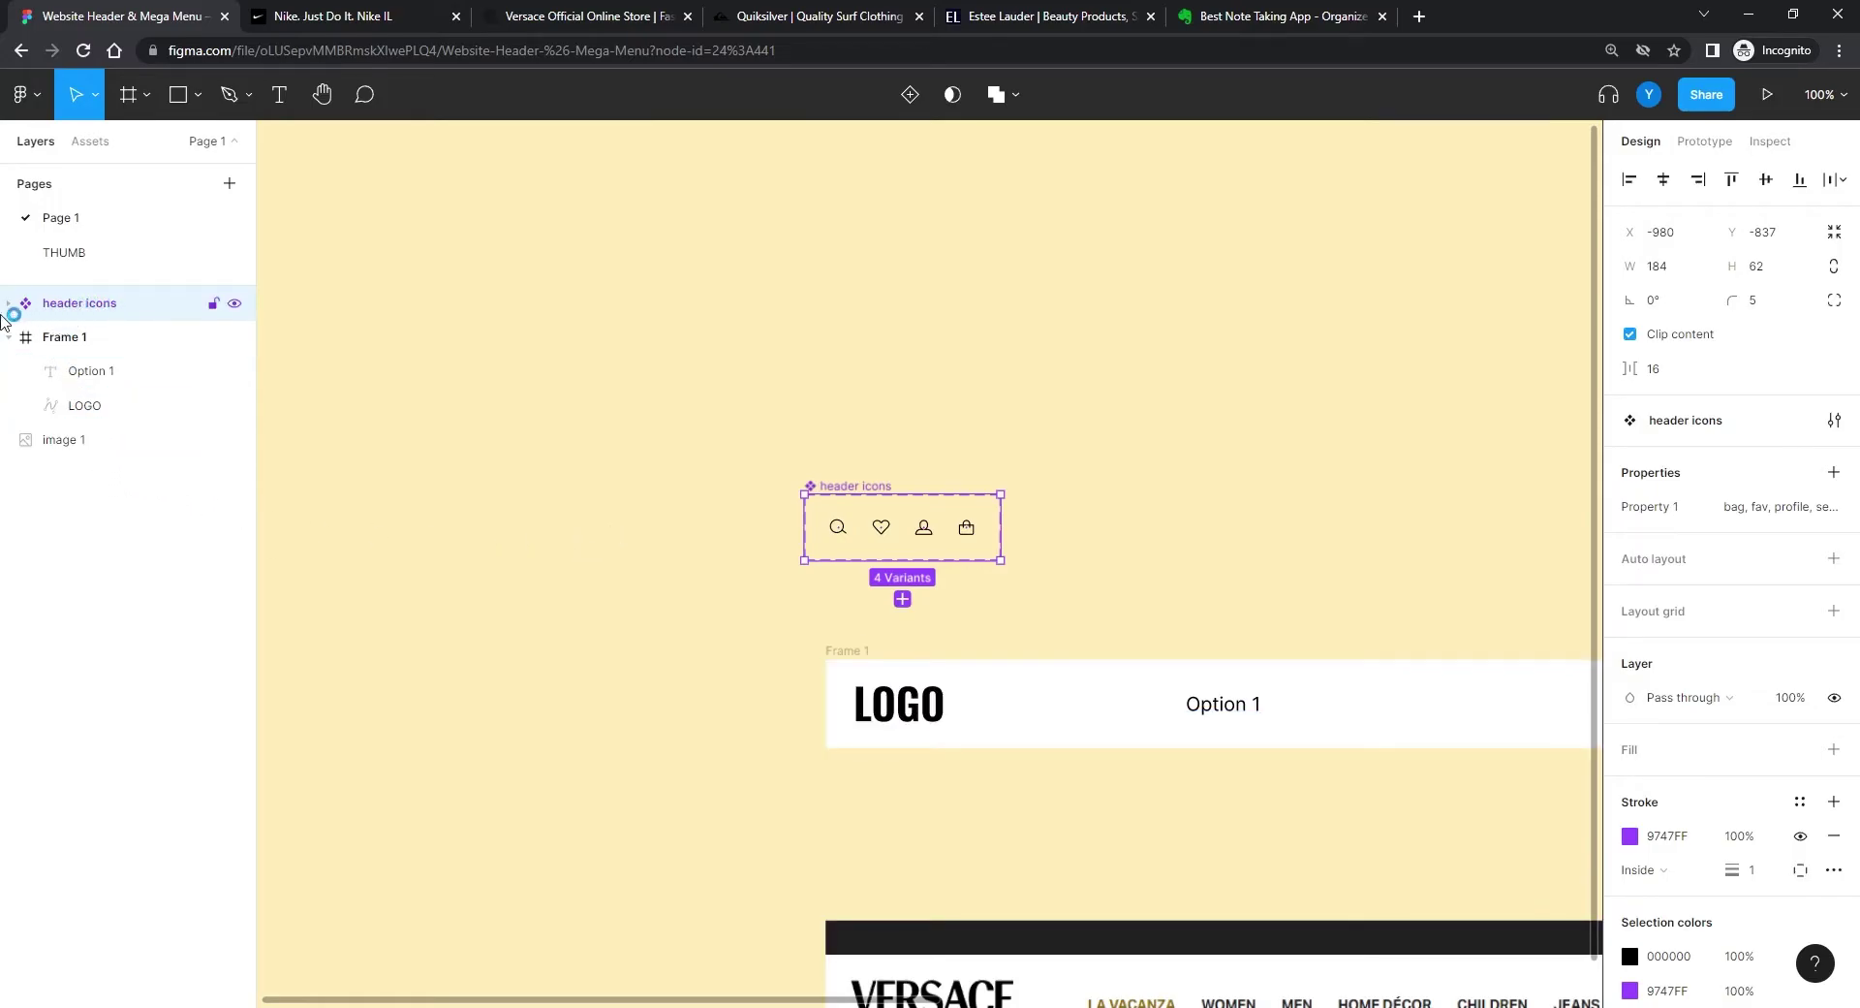
left_click(9, 303)
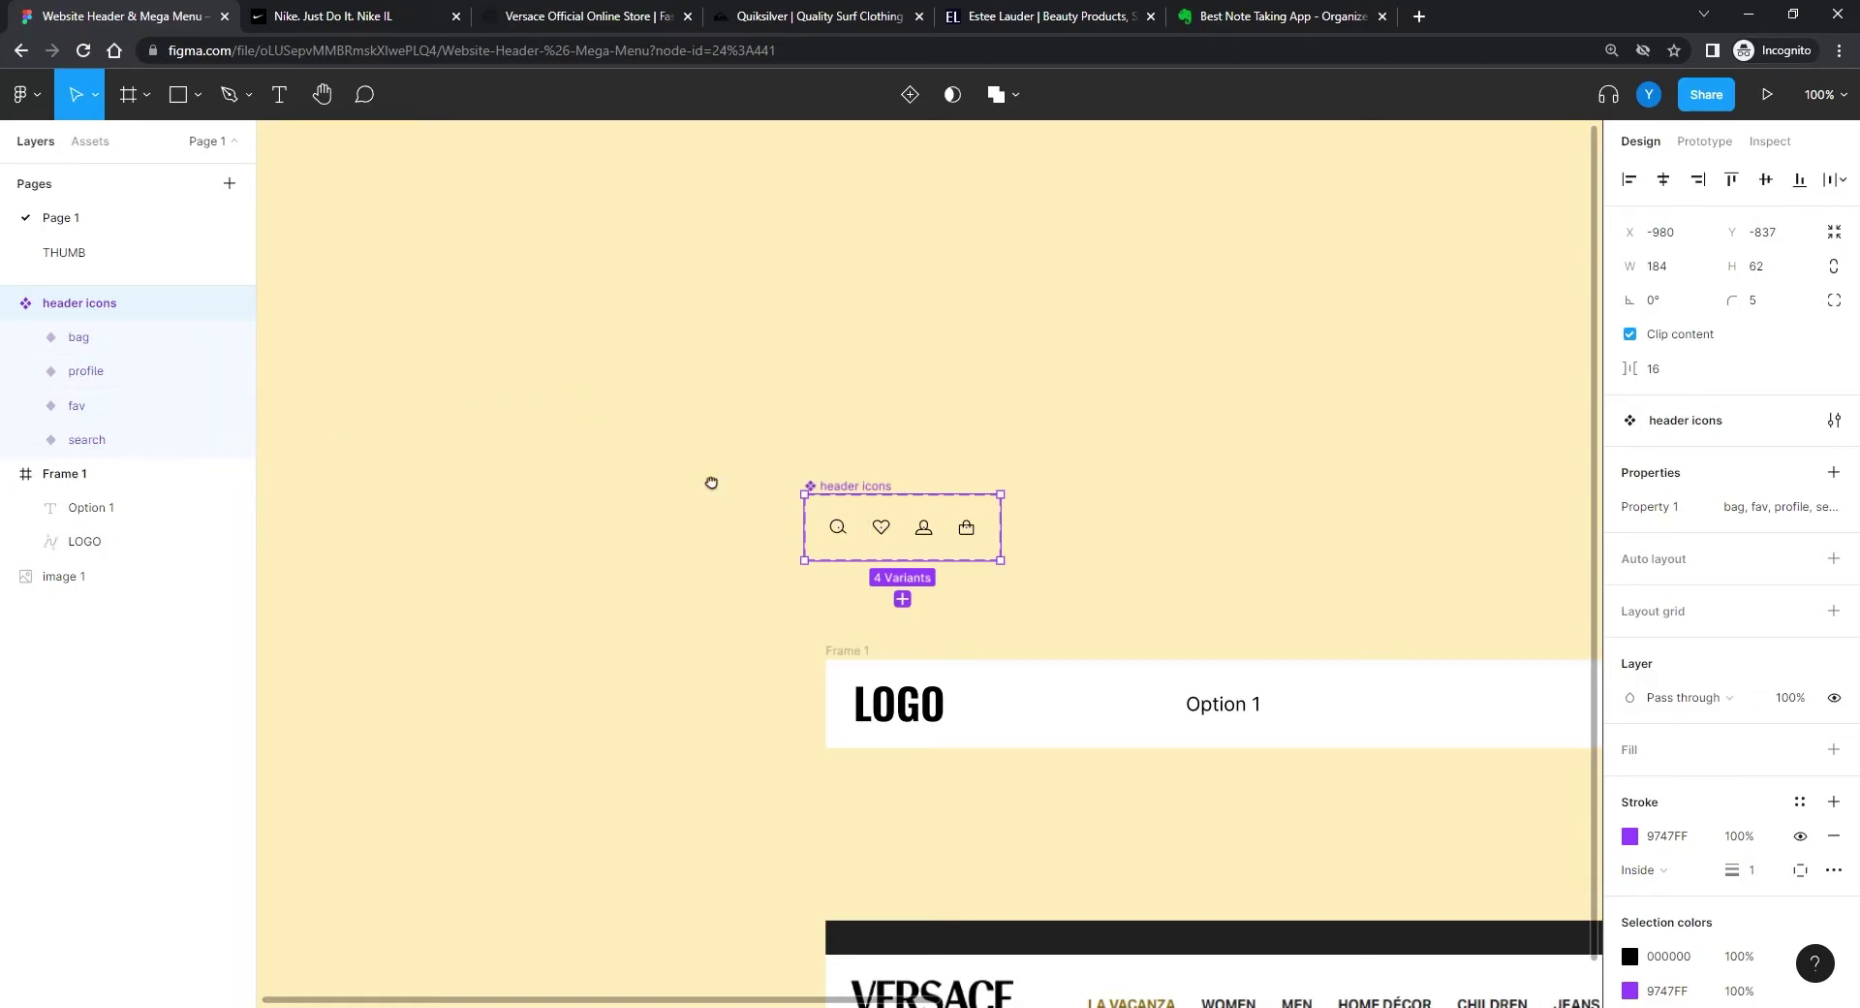
left_click_drag(711, 483, 752, 503)
left_click_drag(611, 631, 345, 370)
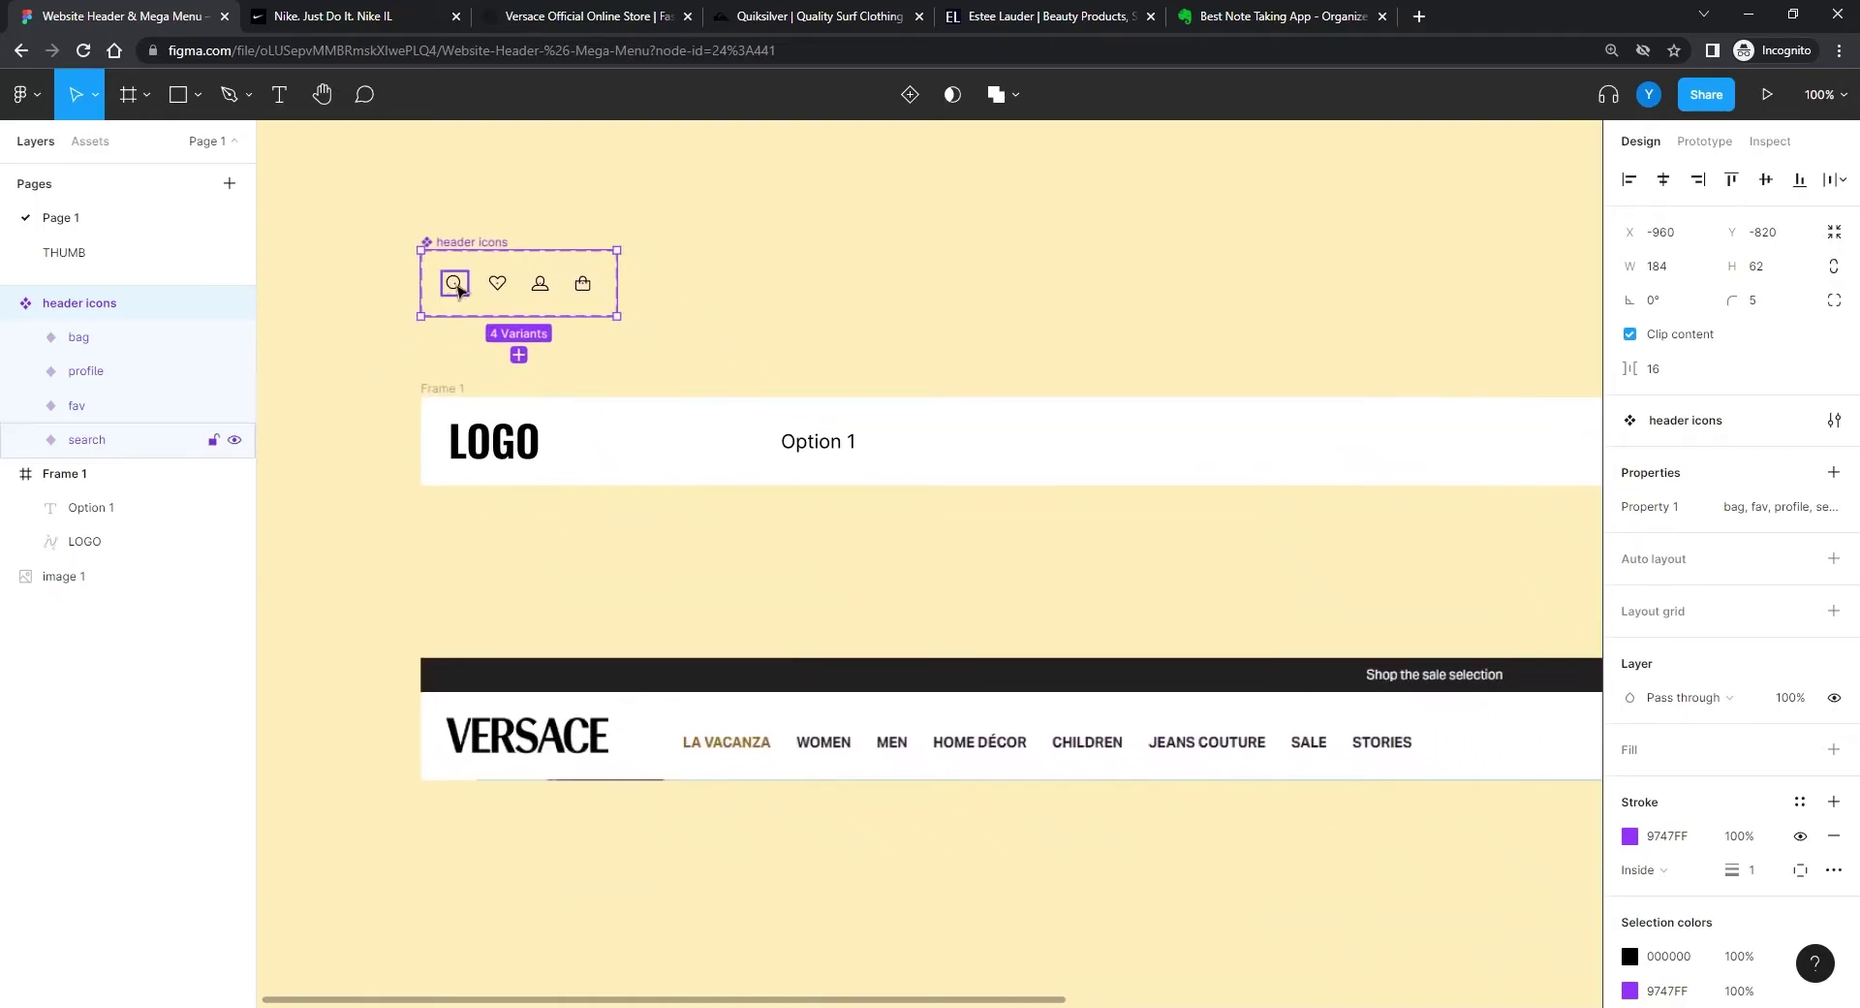
left_click(456, 286)
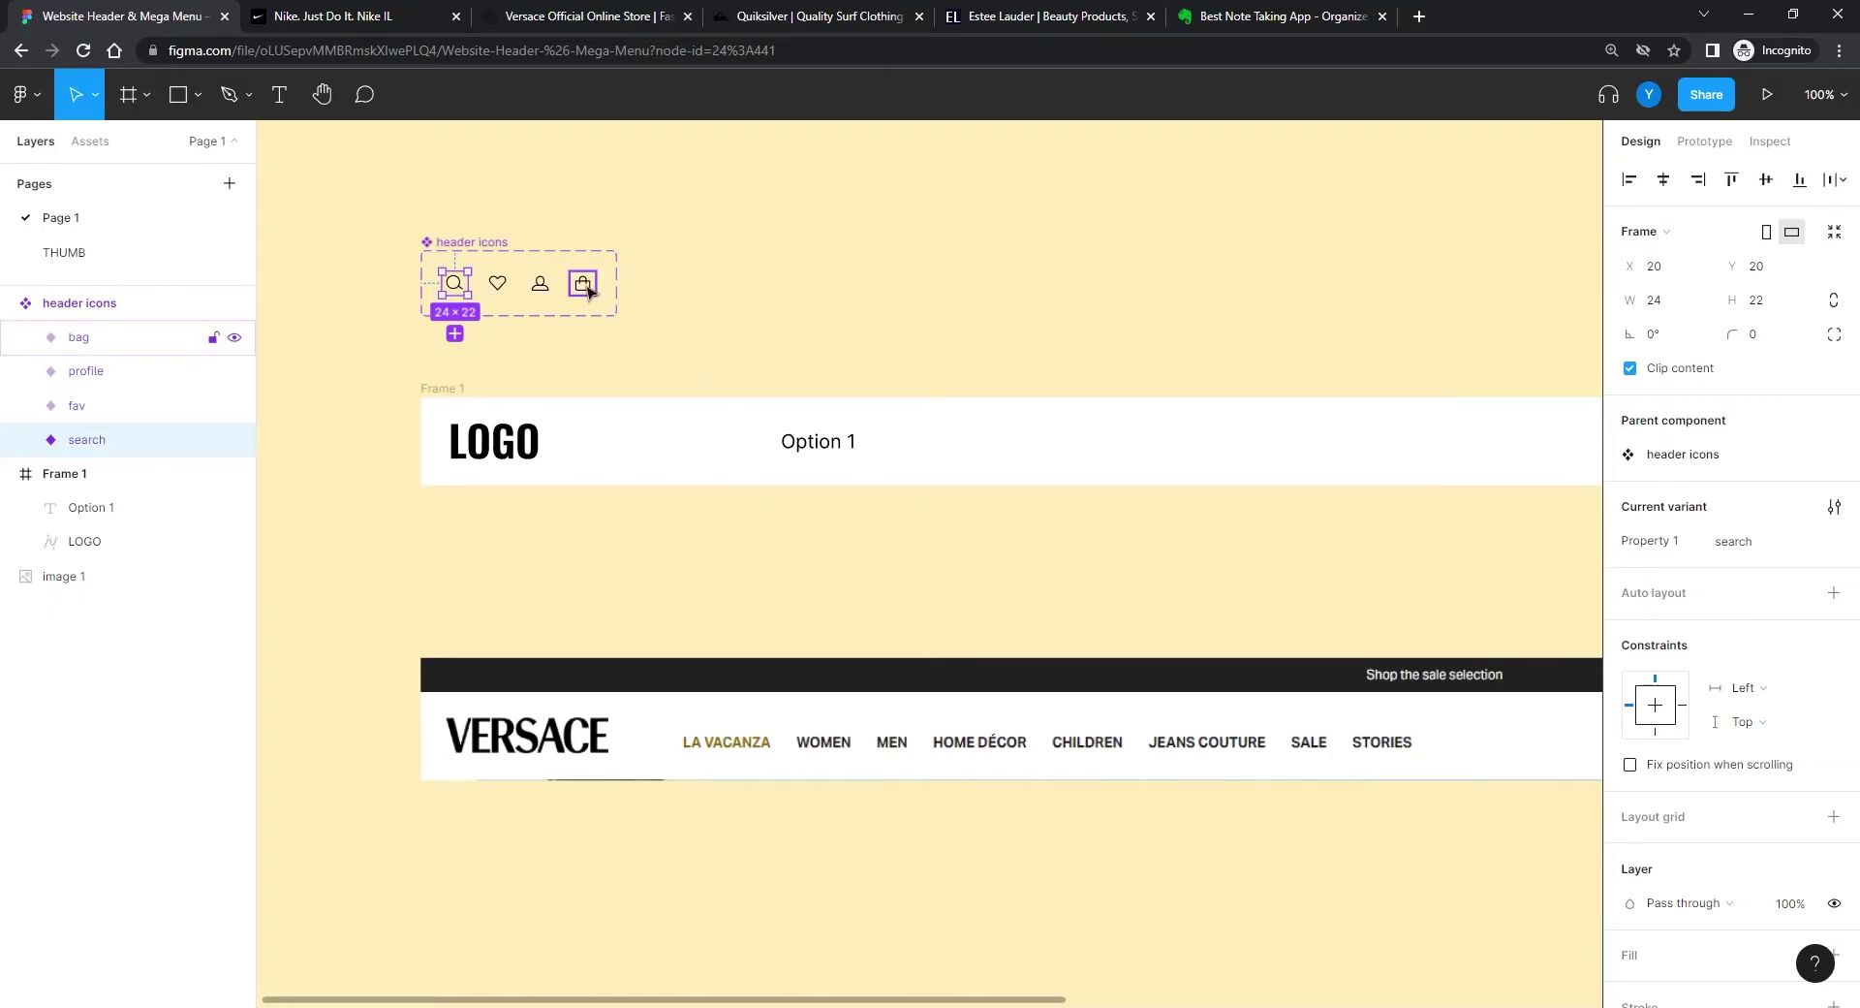
Step: Place a bag instance of header icons at Frame 1's right end and duplicate it alongside
left_click_drag(588, 291, 1566, 432)
left_click_drag(1354, 491, 440, 481)
left_click_drag(581, 429, 1441, 419)
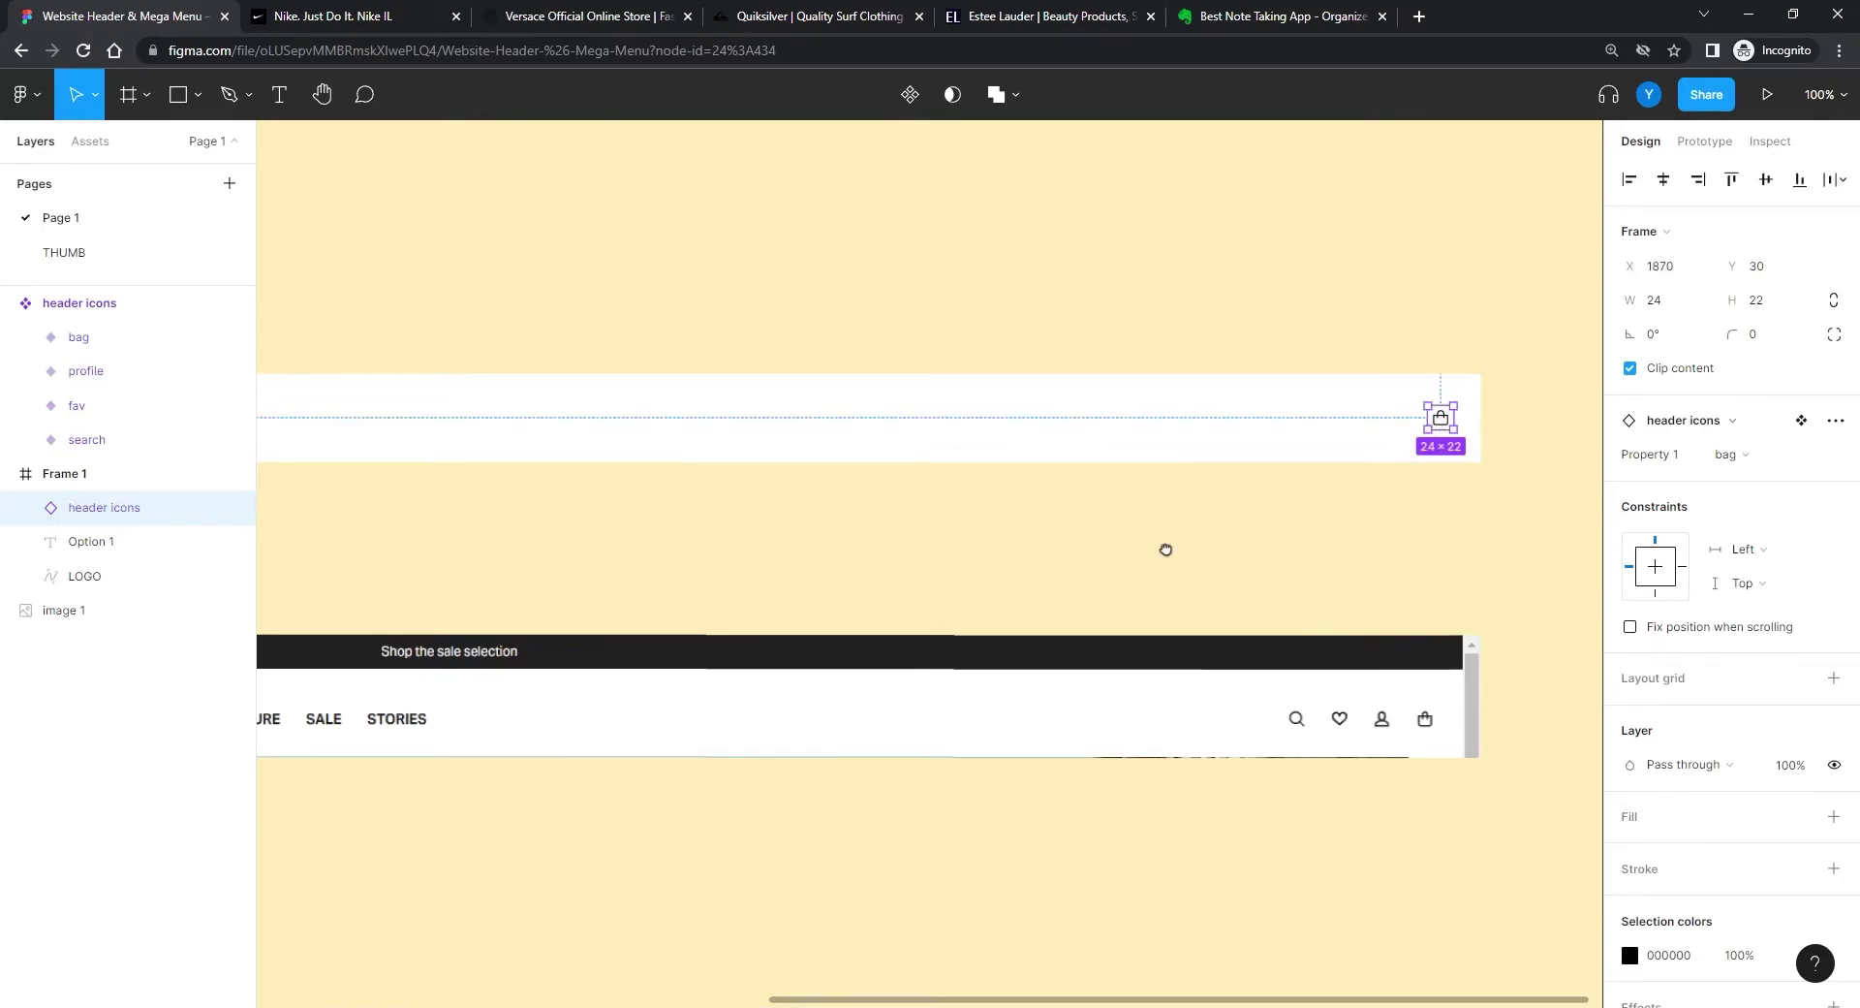
left_click_drag(1167, 547, 899, 549)
key("plus")
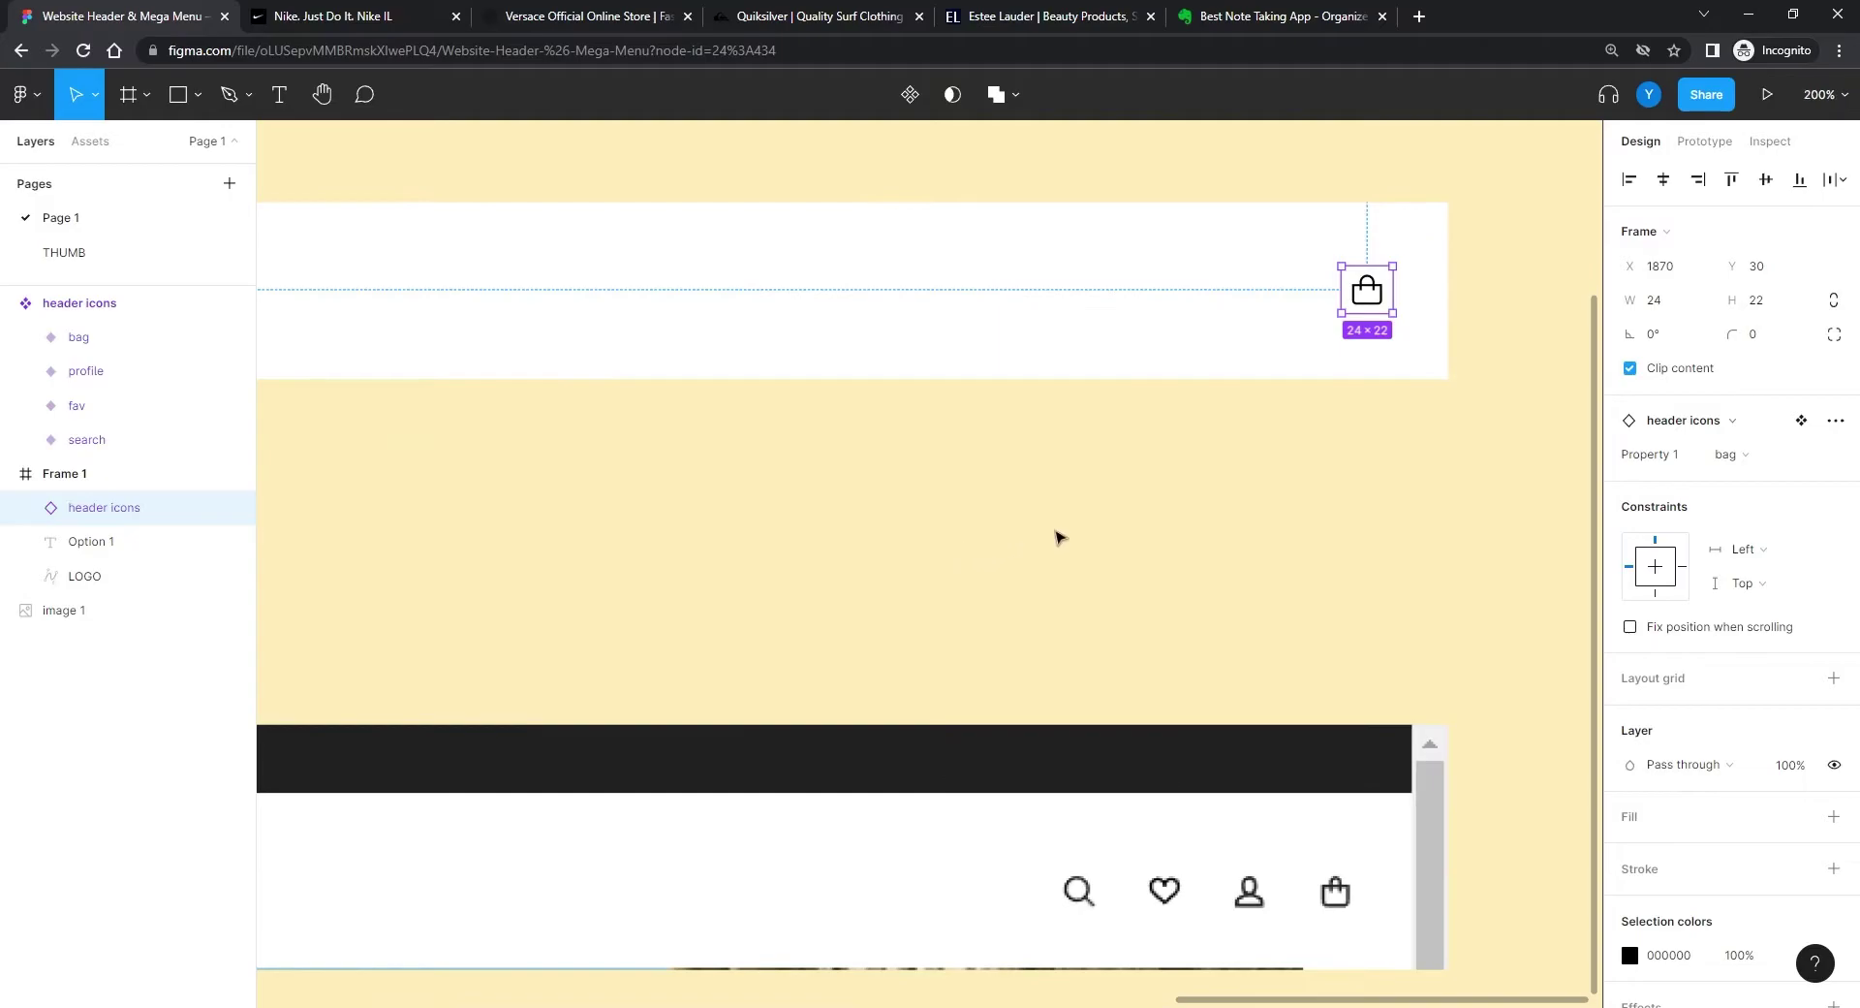
scroll(1060, 536, "right", 5)
scroll(1059, 536, "up", 1)
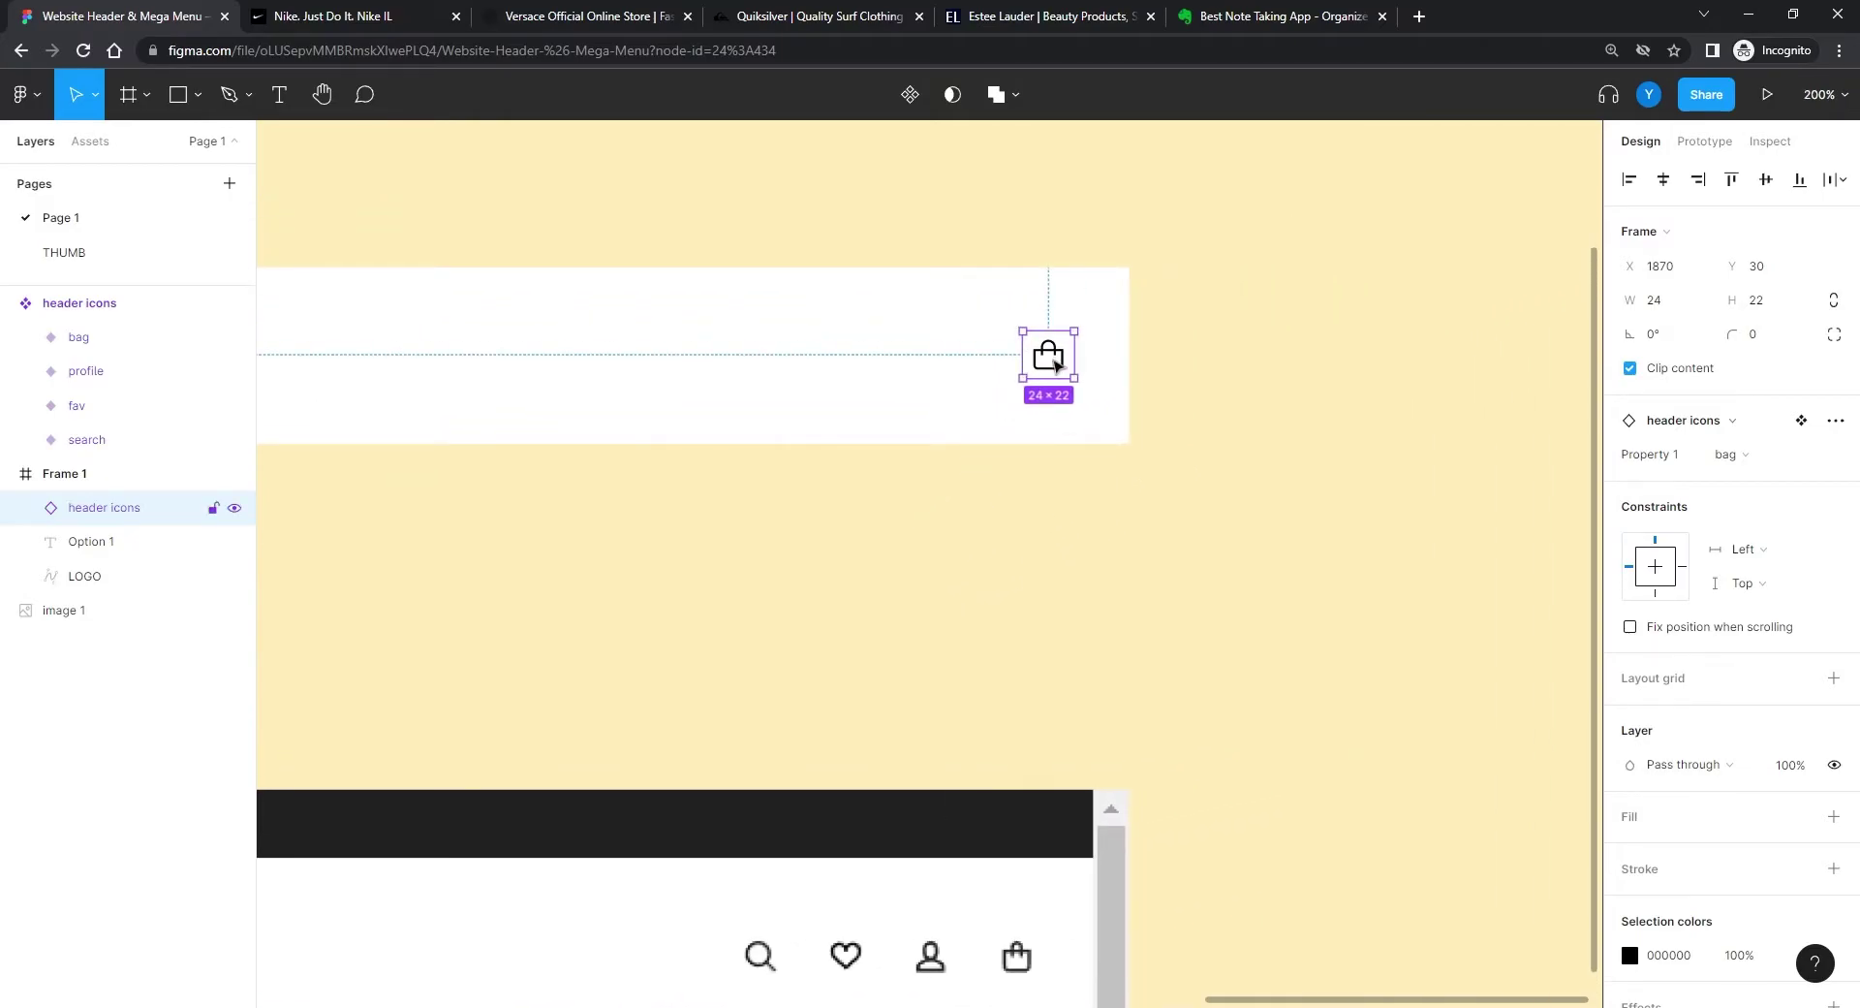
left_click_drag(1054, 364, 541, 364)
key("ctrl+d")
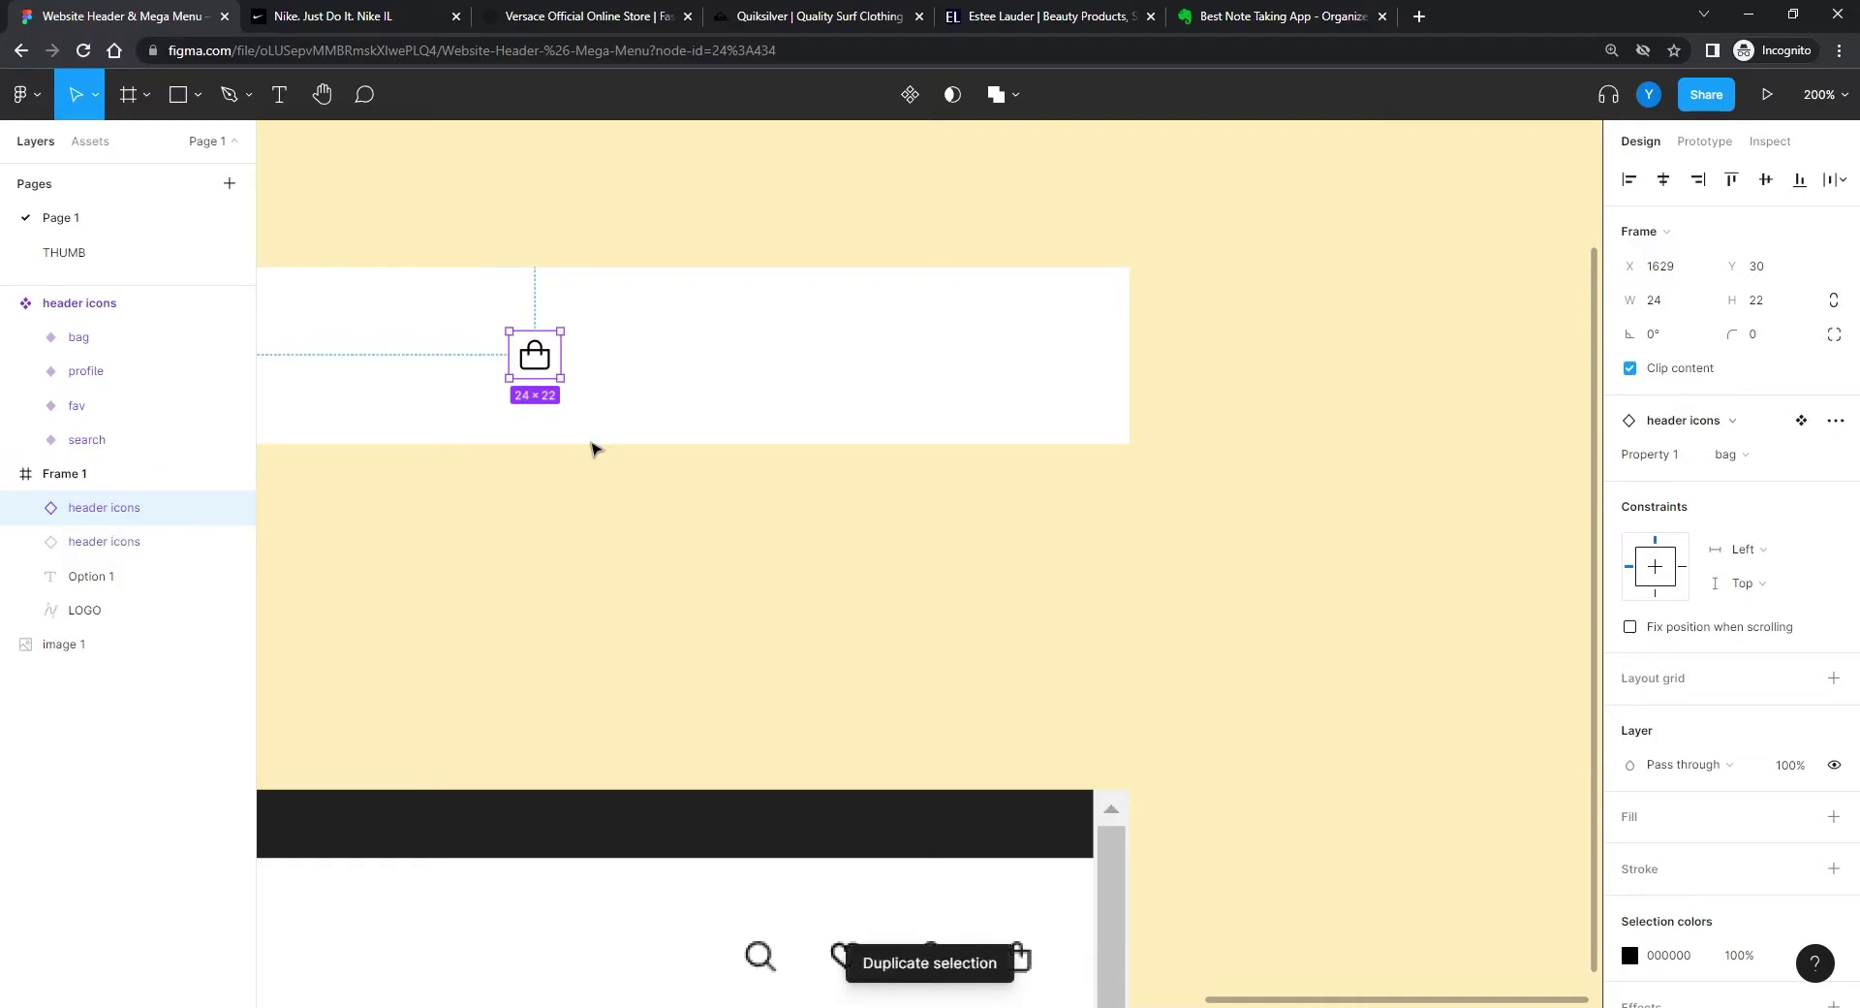
left_click_drag(533, 361, 608, 360)
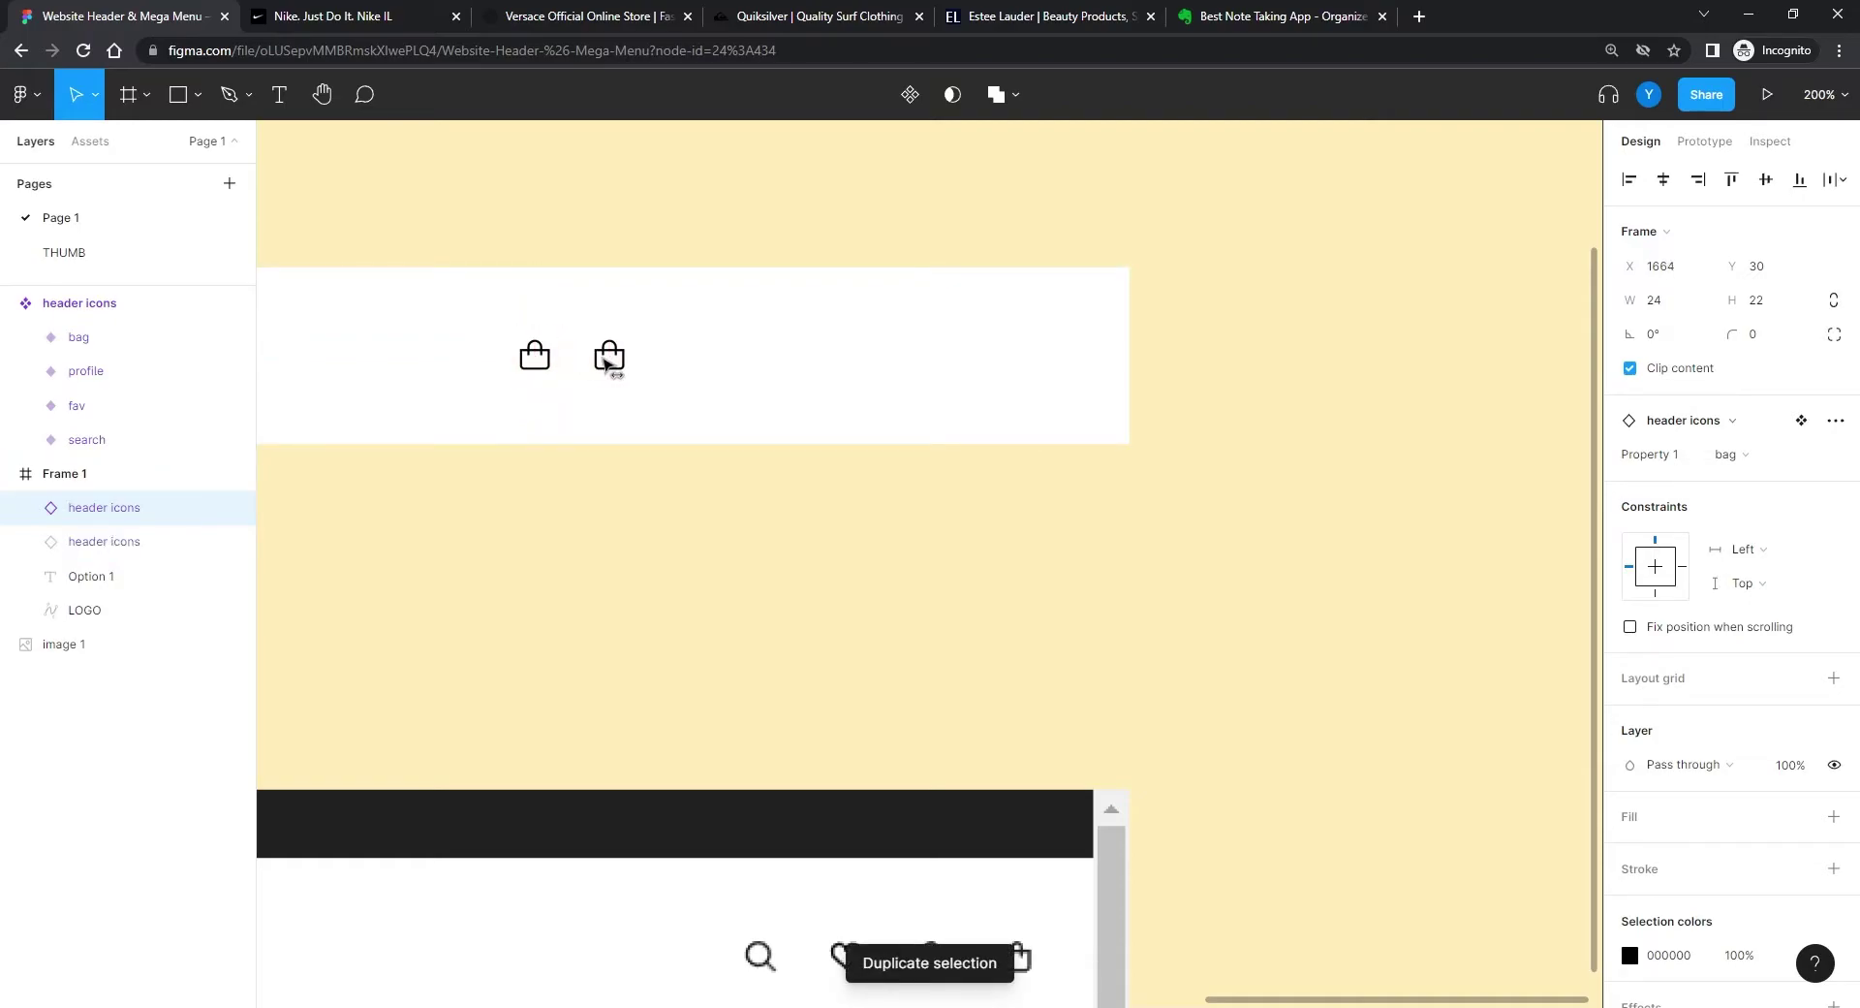
Step: Wrap both bag instances in a horizontal auto-layout frame named 'icons', spaced 11 apart
left_click(523, 368, "shift")
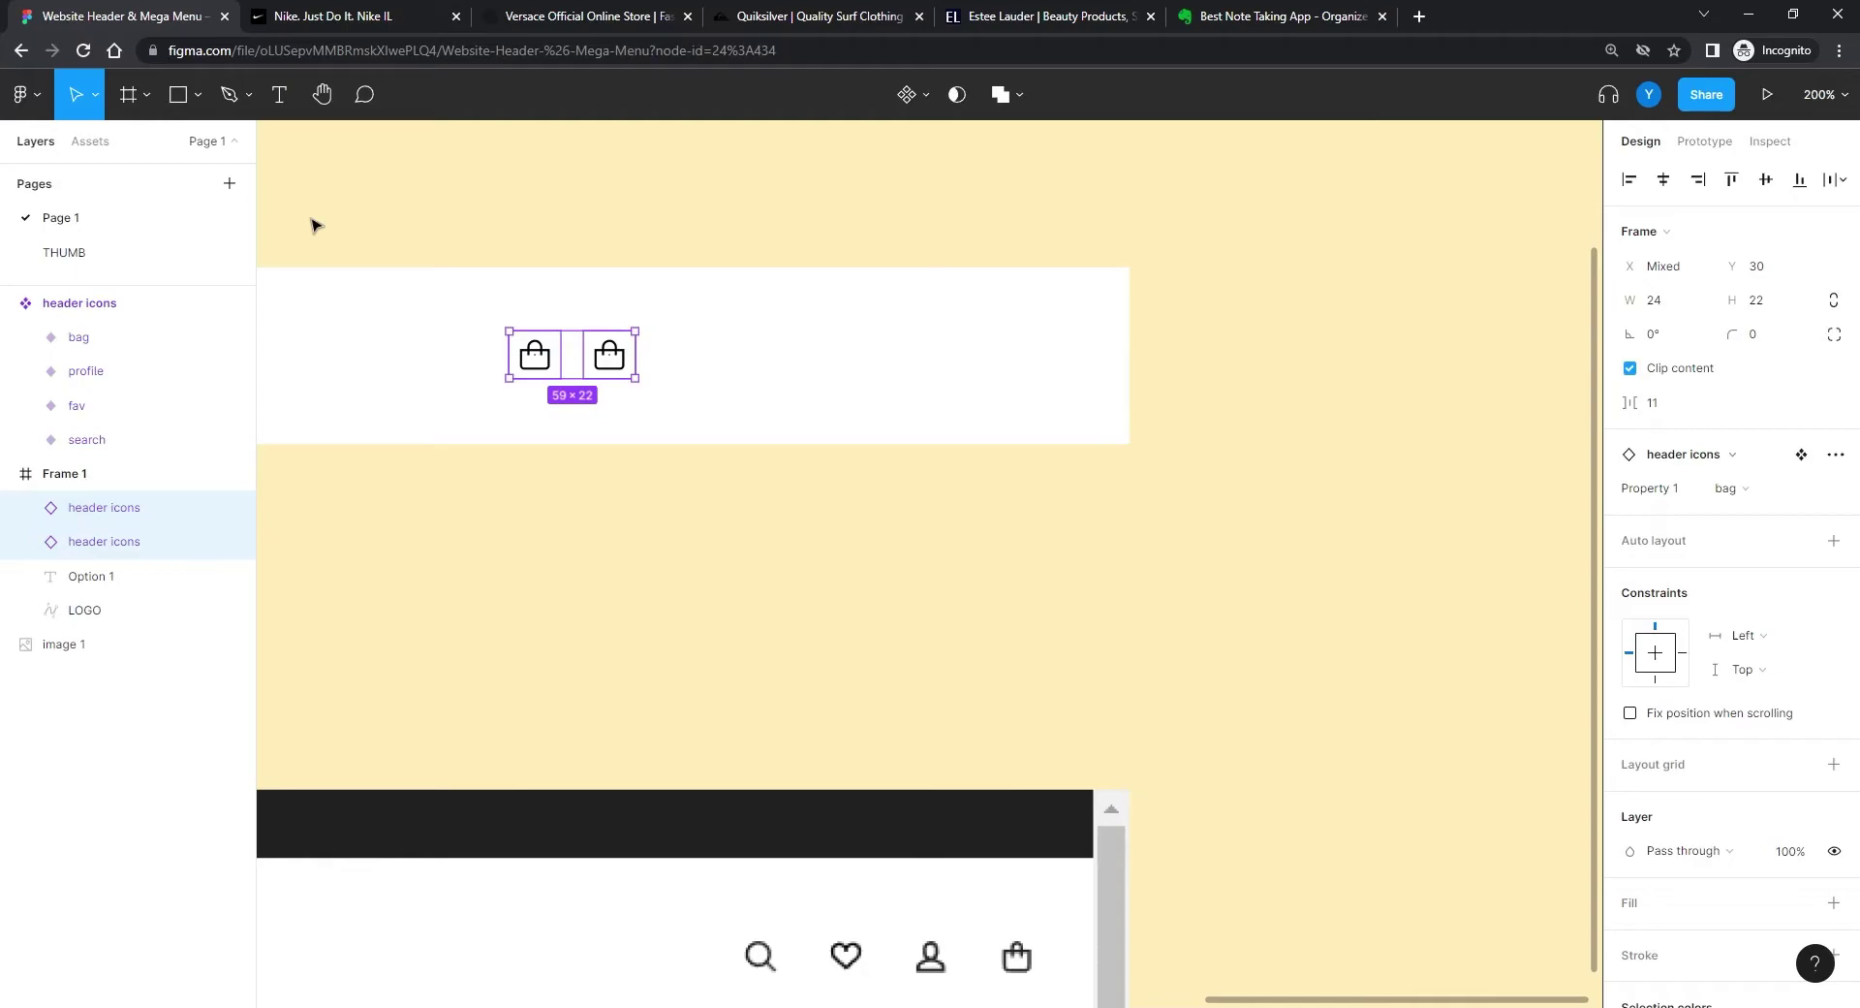
key("shift+a")
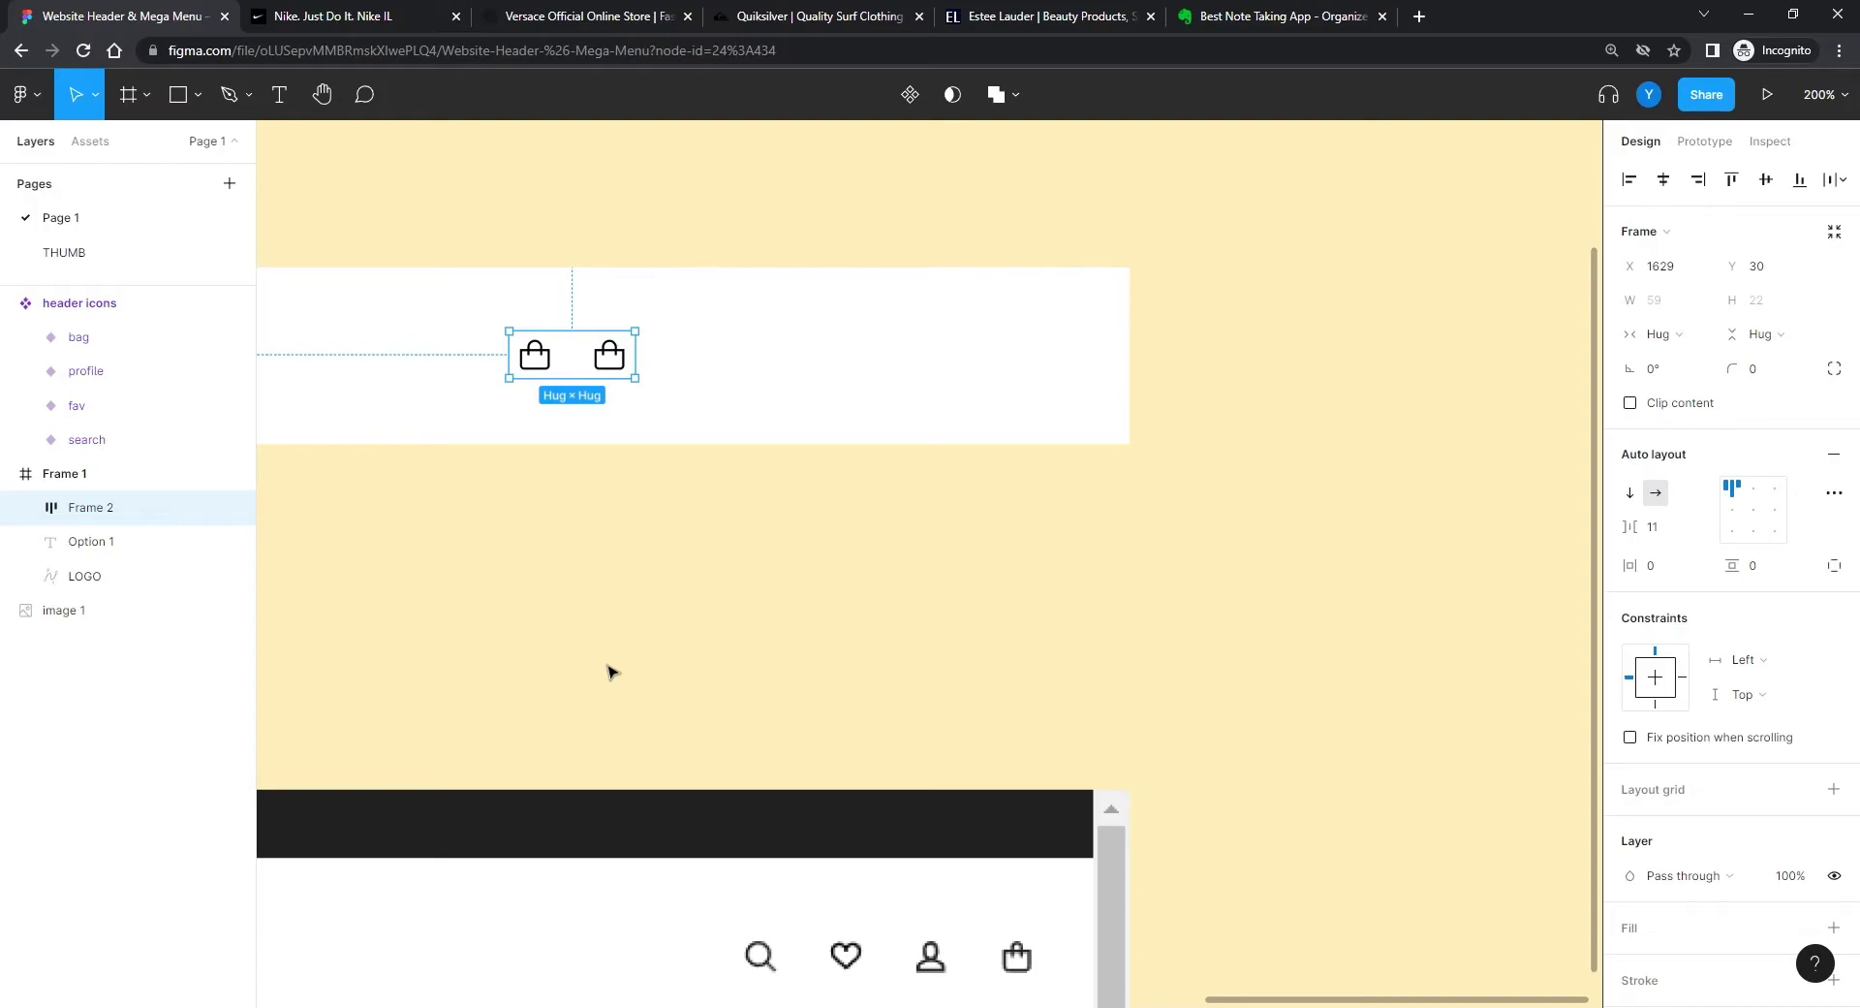
double_click(88, 520)
key("BackSpace")
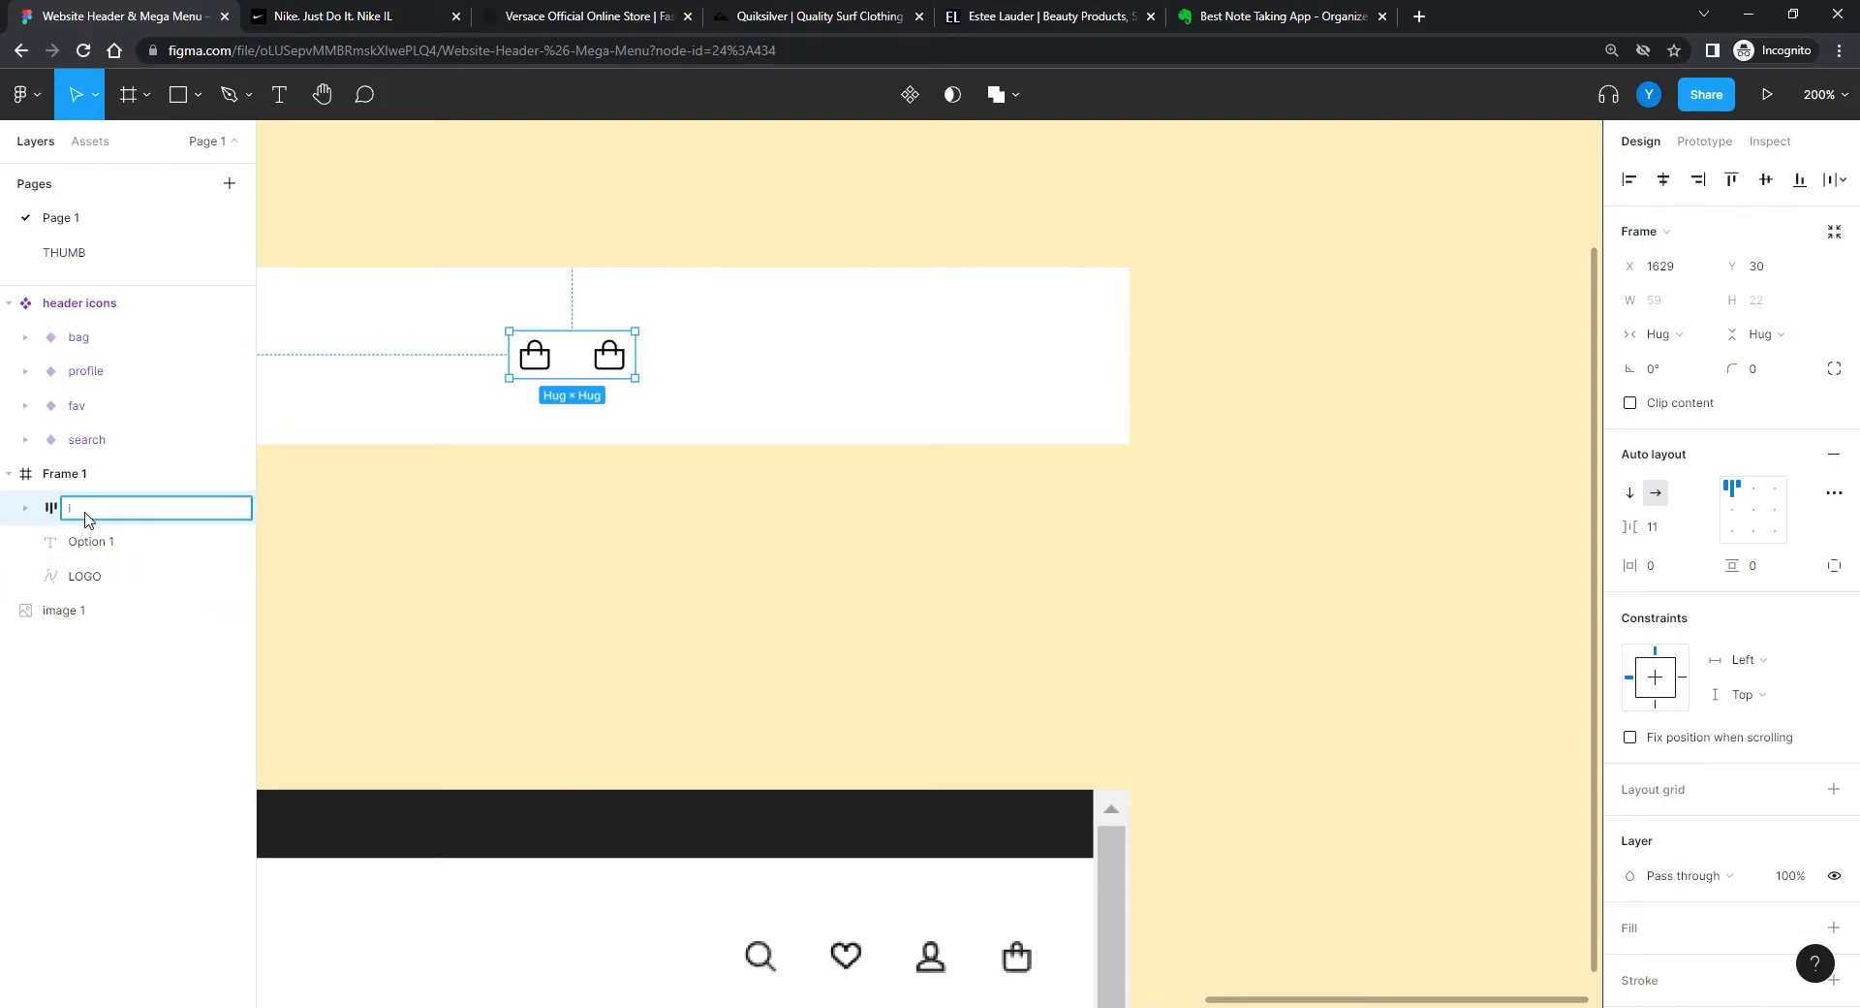
key("Return")
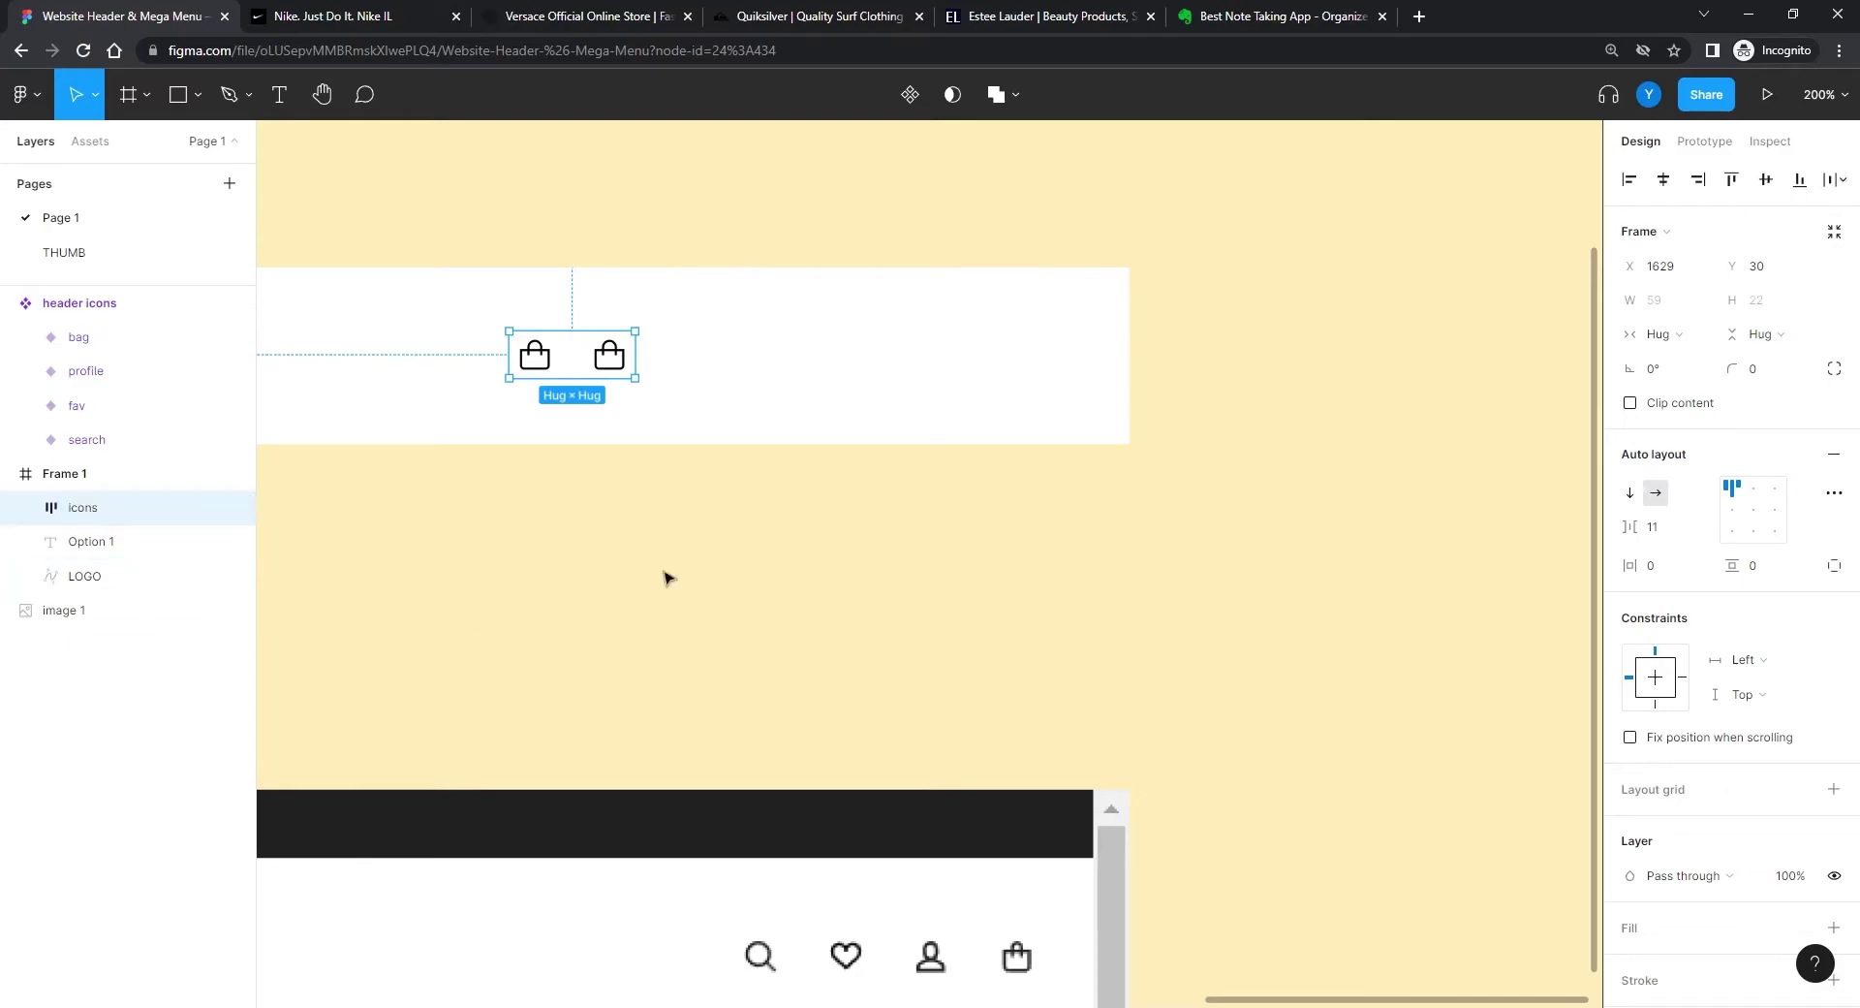
Step: Duplicate the bag icons to four and set the icons frame spacing to 16
left_click(610, 358)
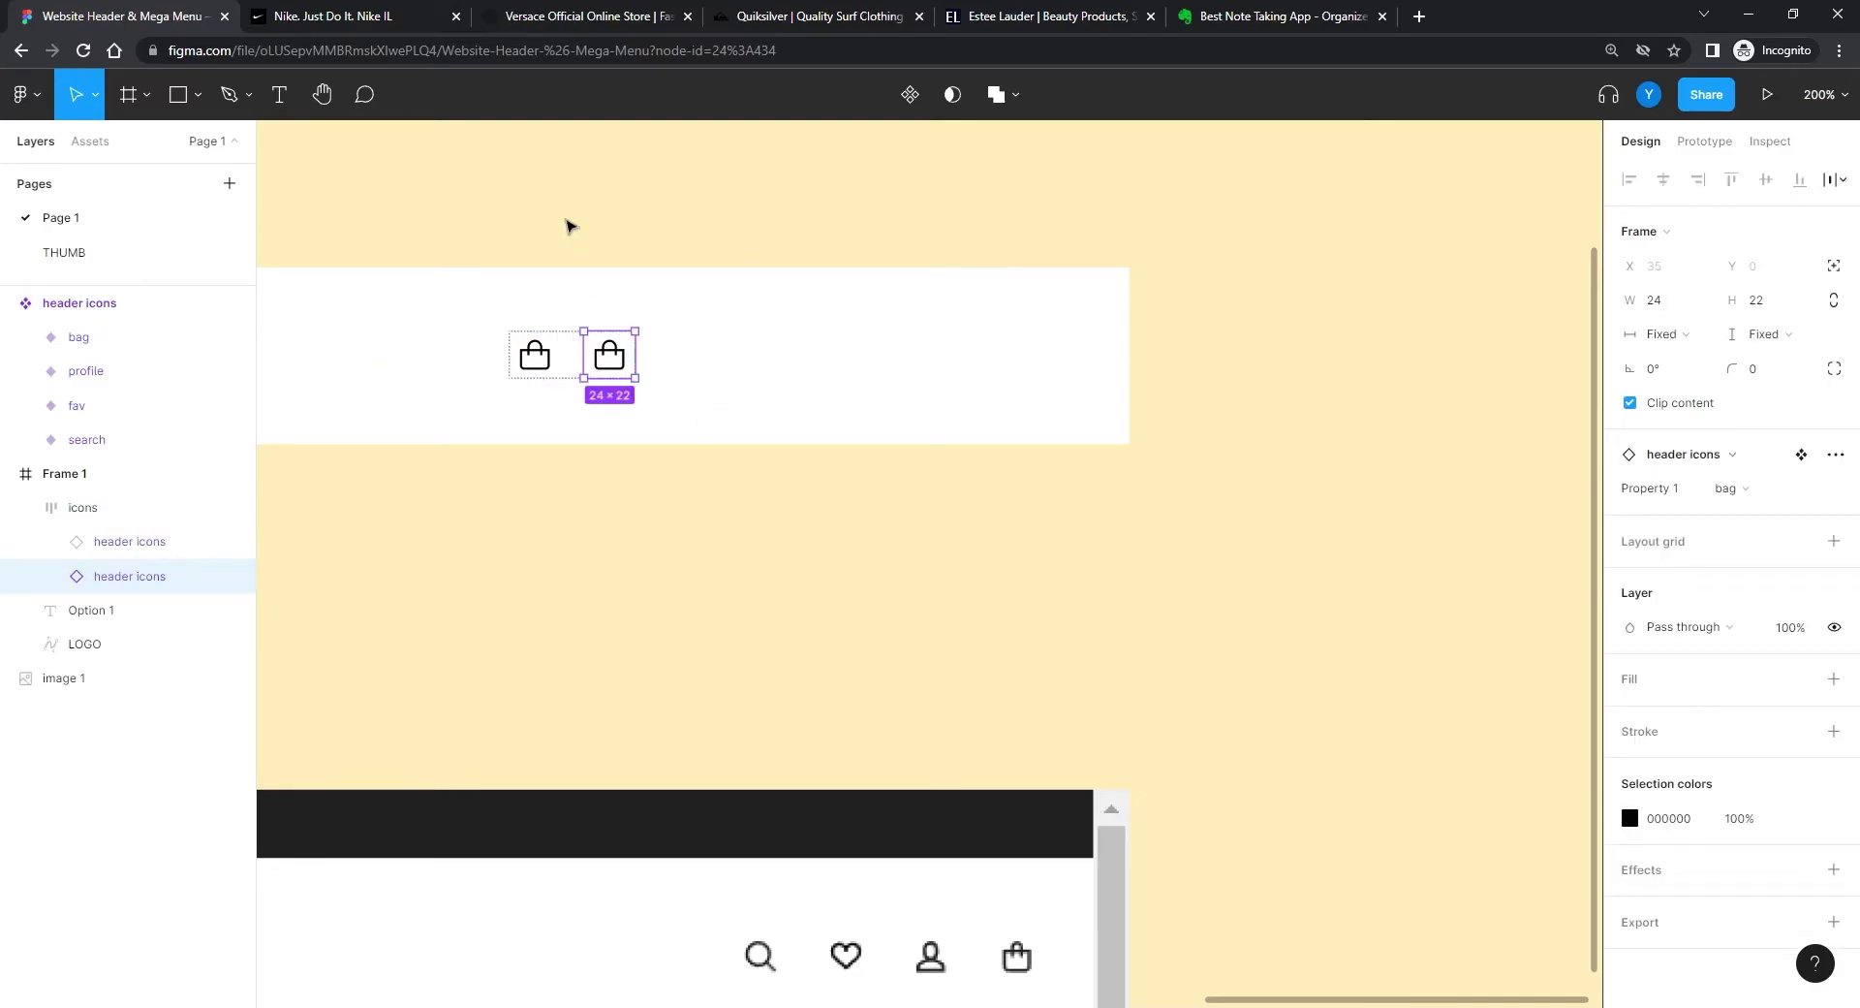
key("ctrl+d")
key("ctrl+d")
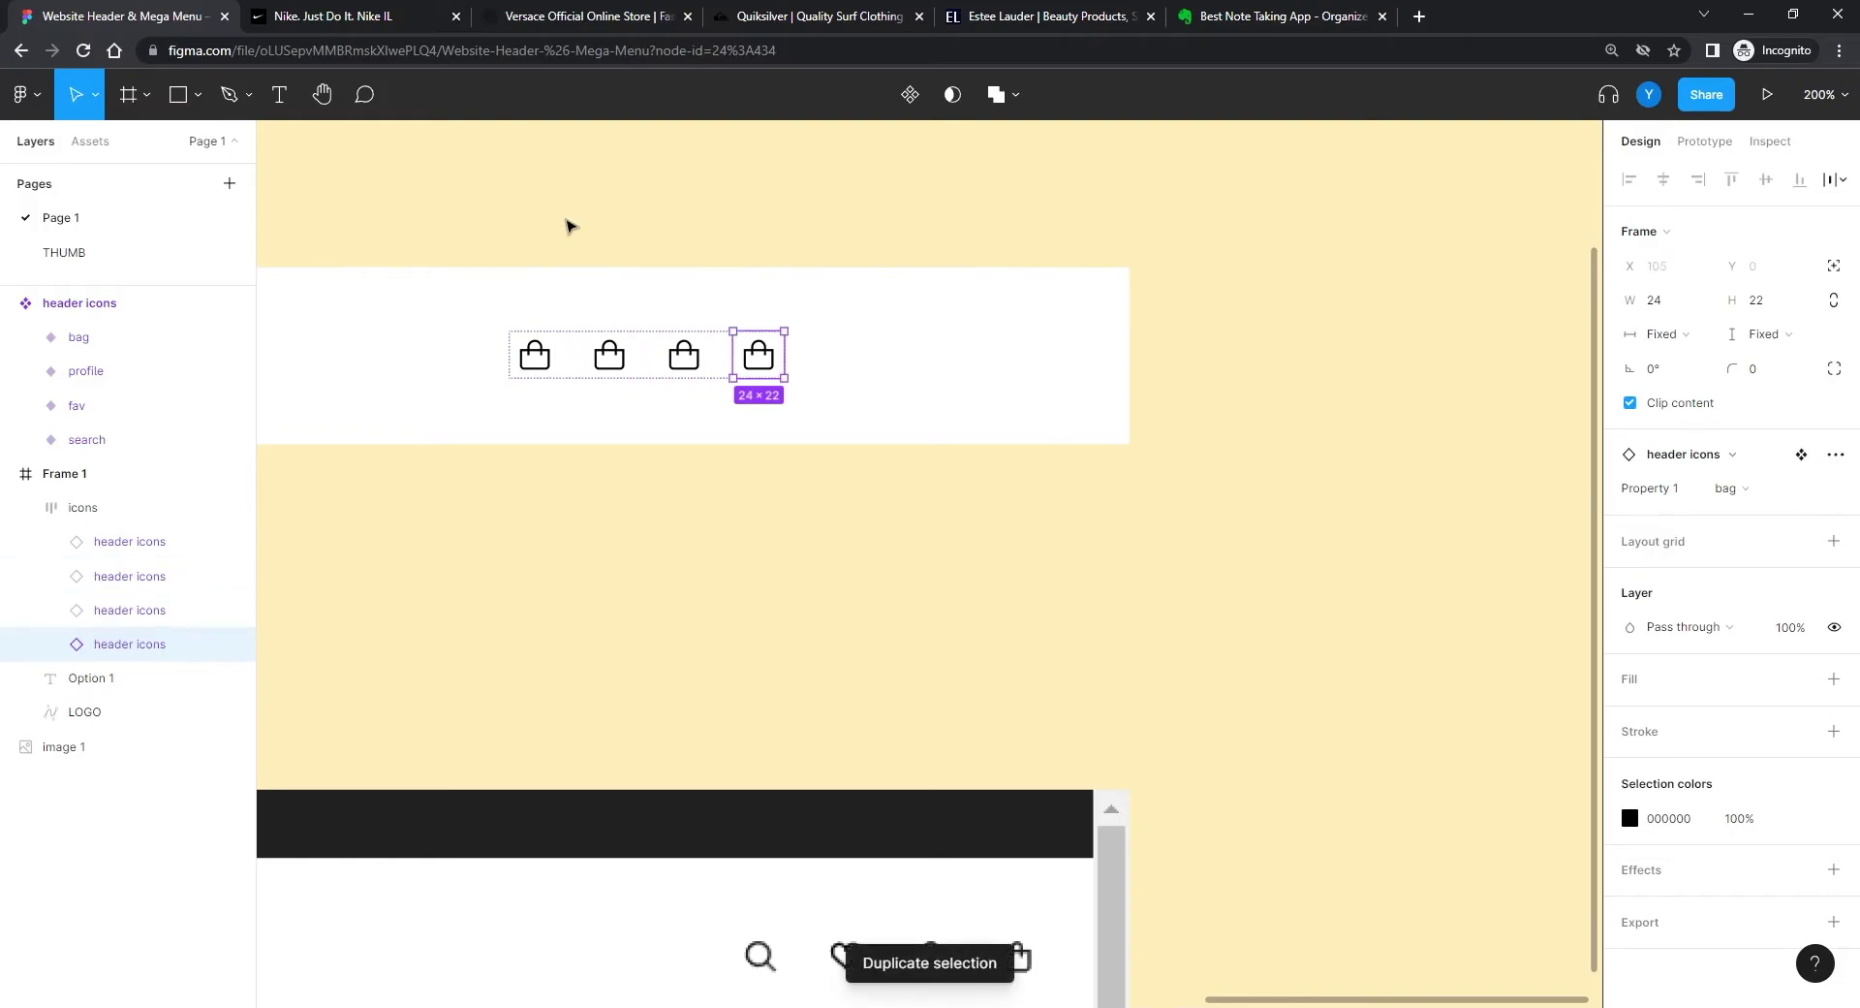
left_click(570, 557)
left_click(529, 384)
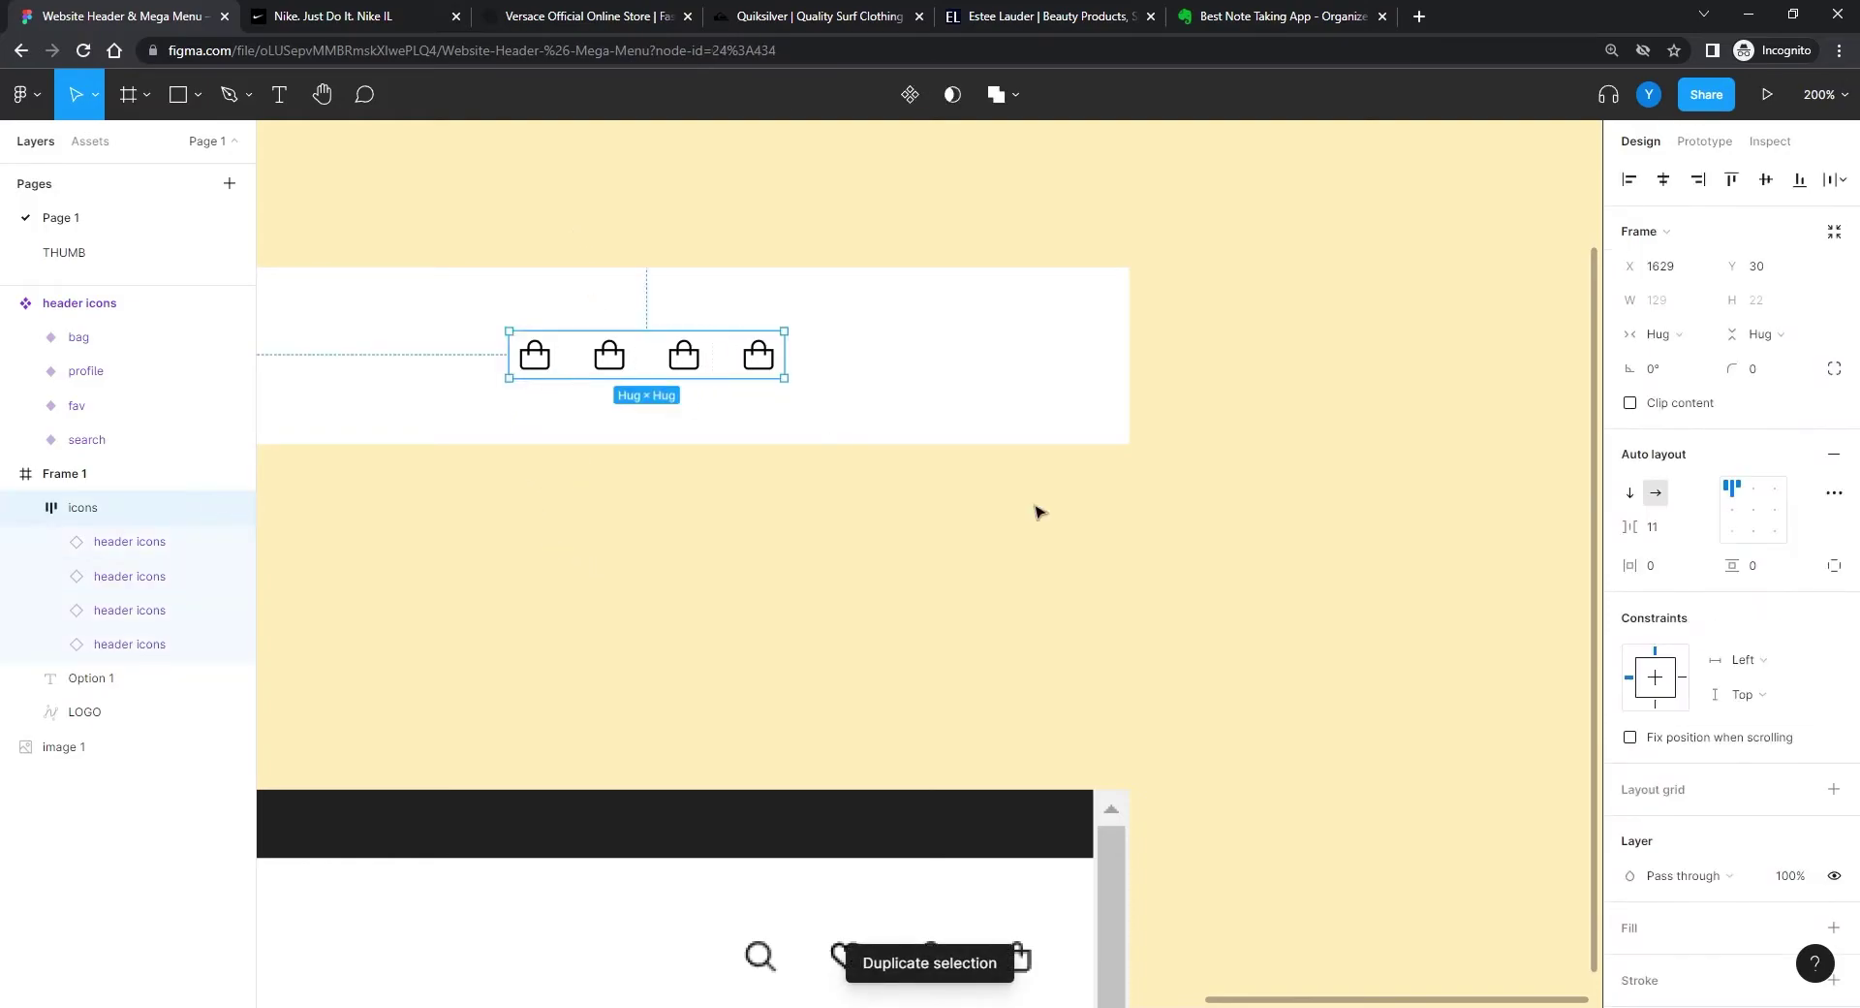
left_click(1657, 526)
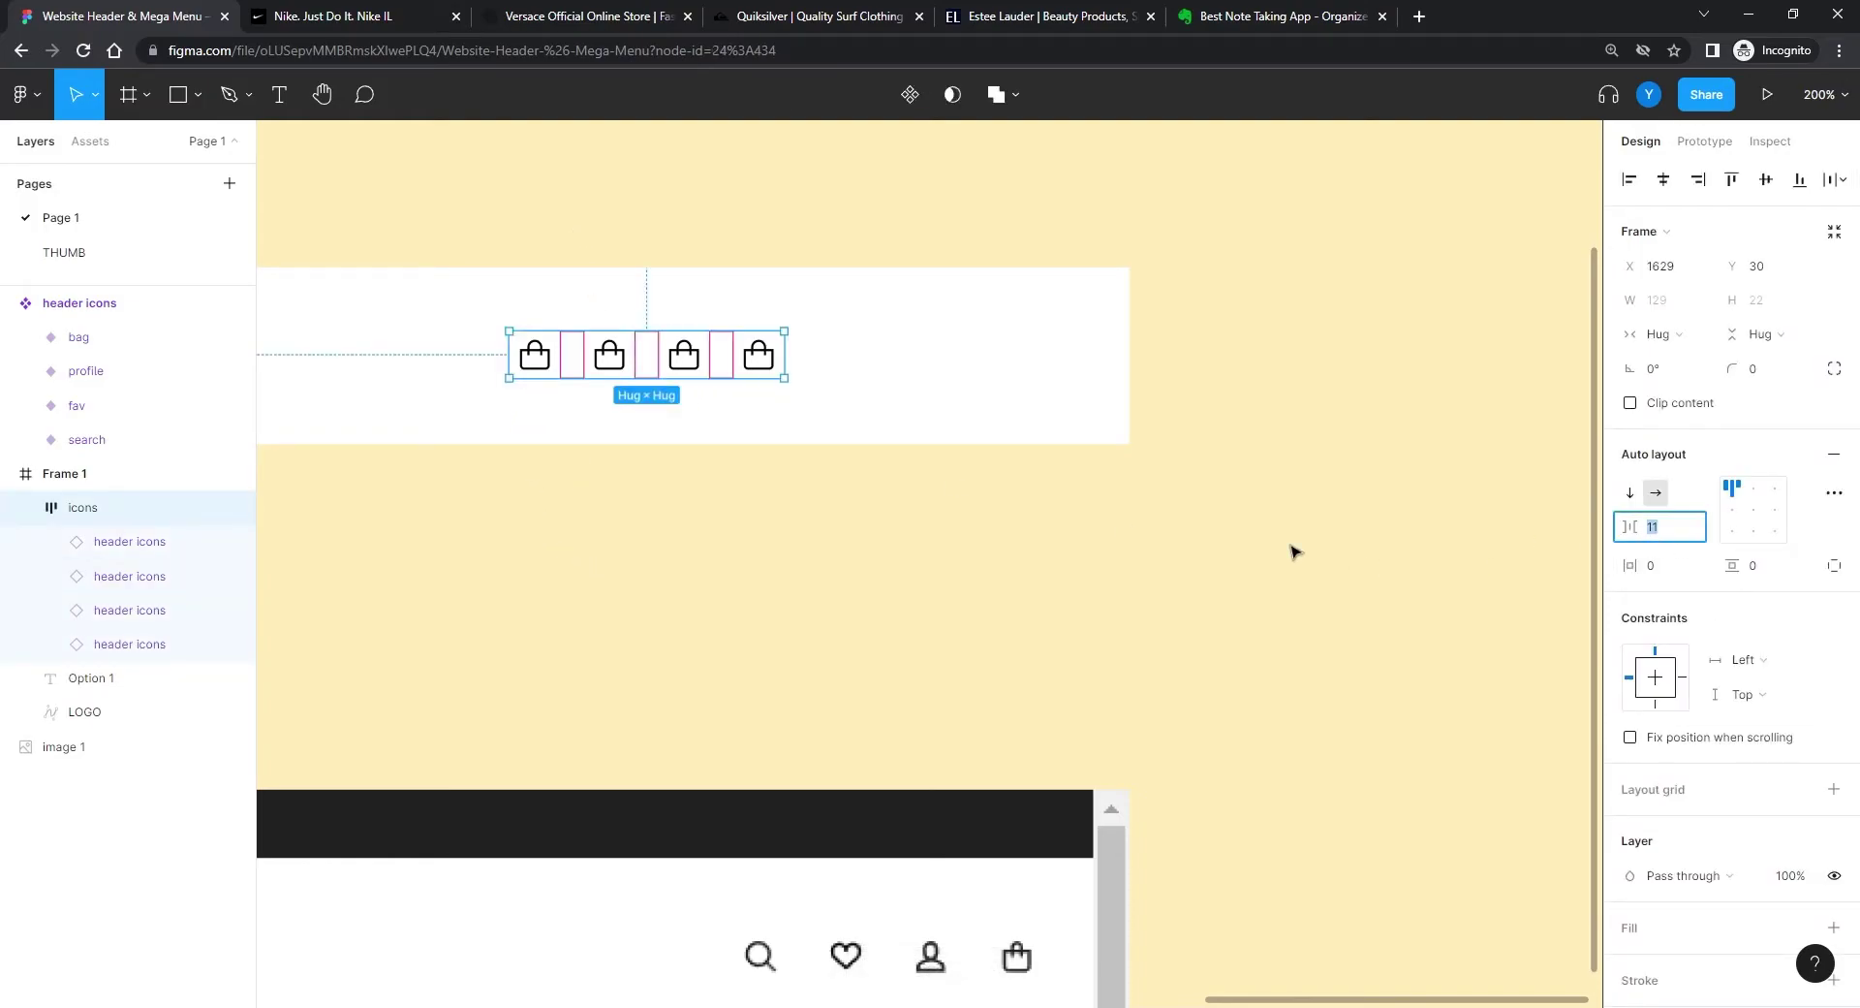
type("20")
key("Return")
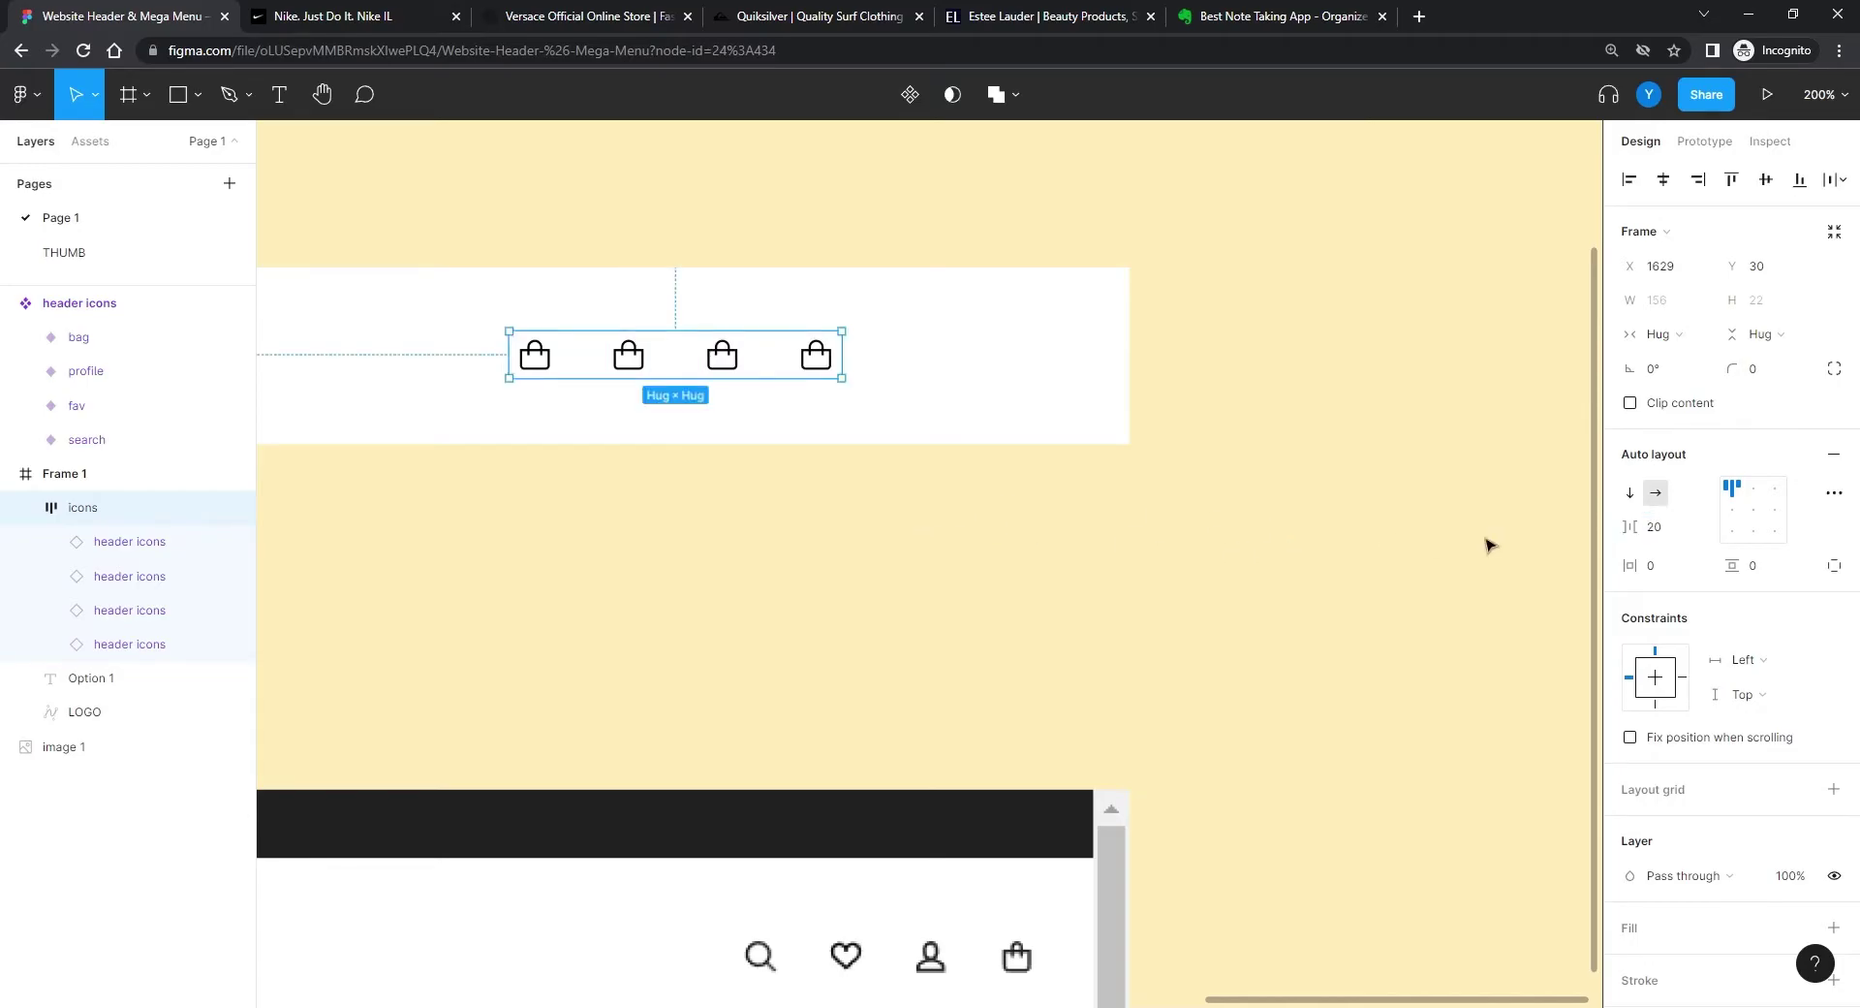
left_click(1657, 529)
type("16")
key("Return")
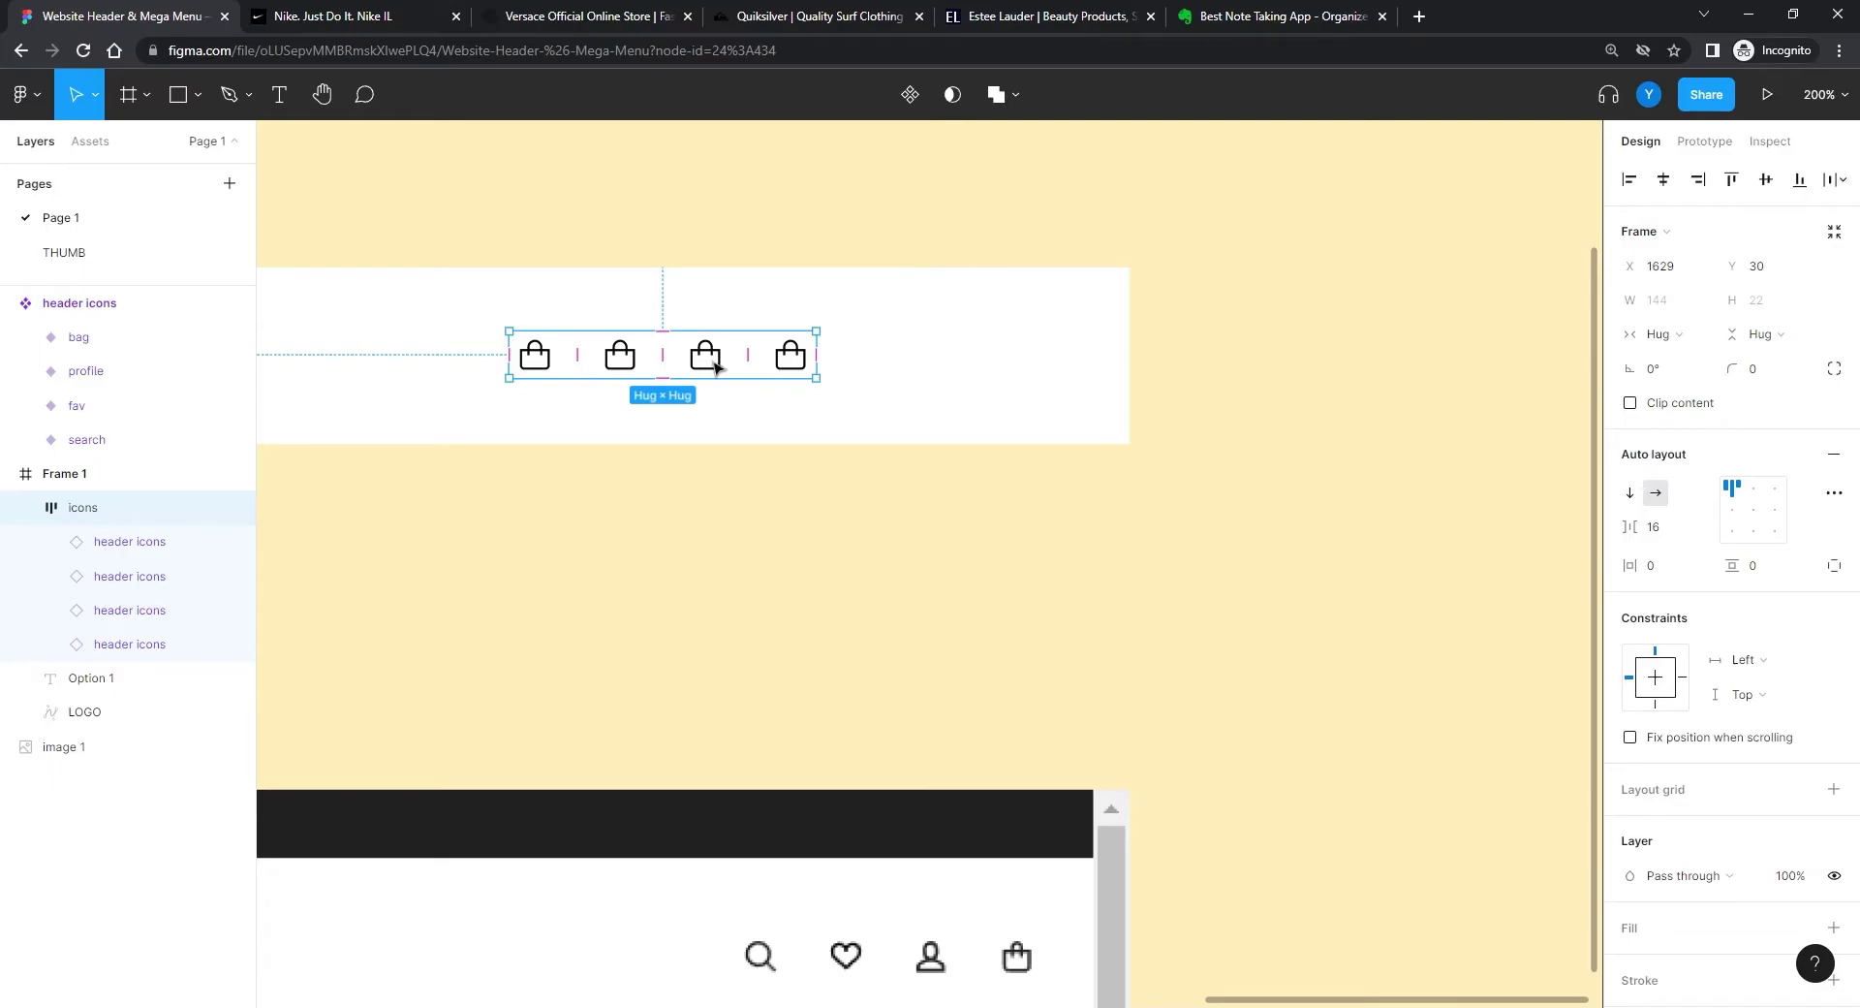
Step: Move the icons row further right in the header to X 1742, Y 30
left_click_drag(707, 365, 946, 378)
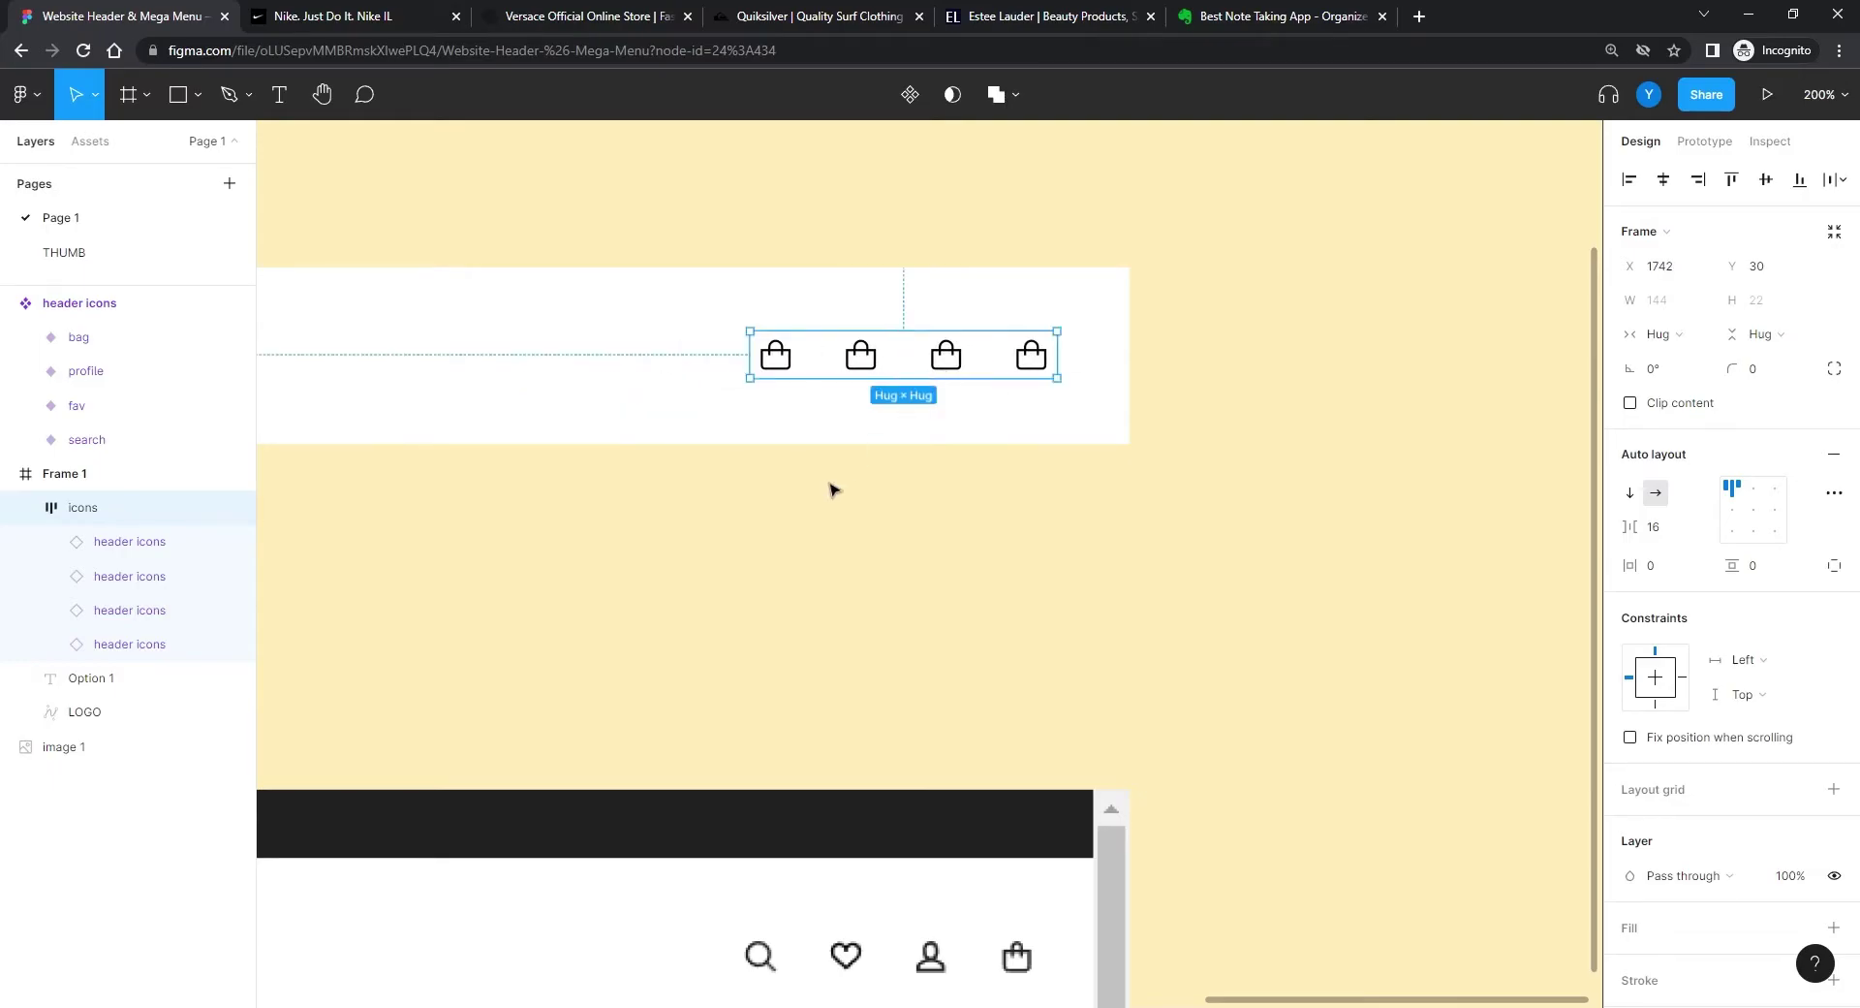
scroll(909, 526, "left", 5)
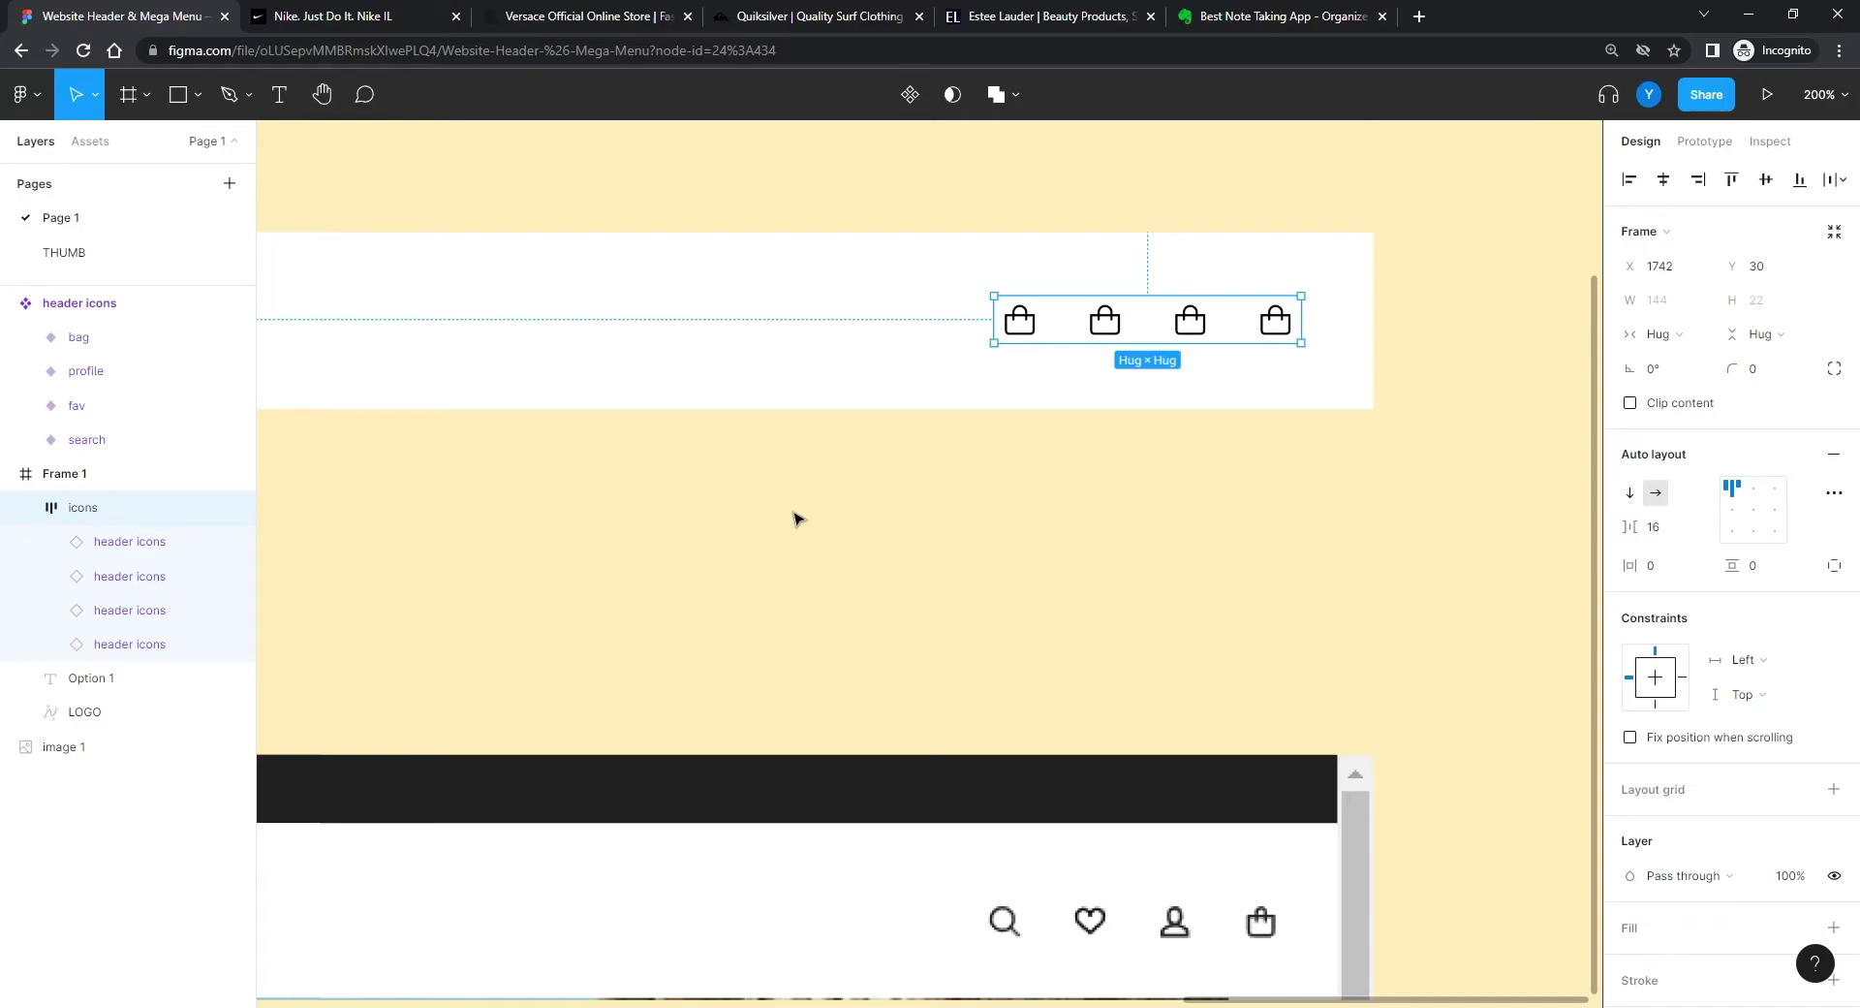
scroll(602, 518, "down", 6)
scroll(643, 424, "left", 2)
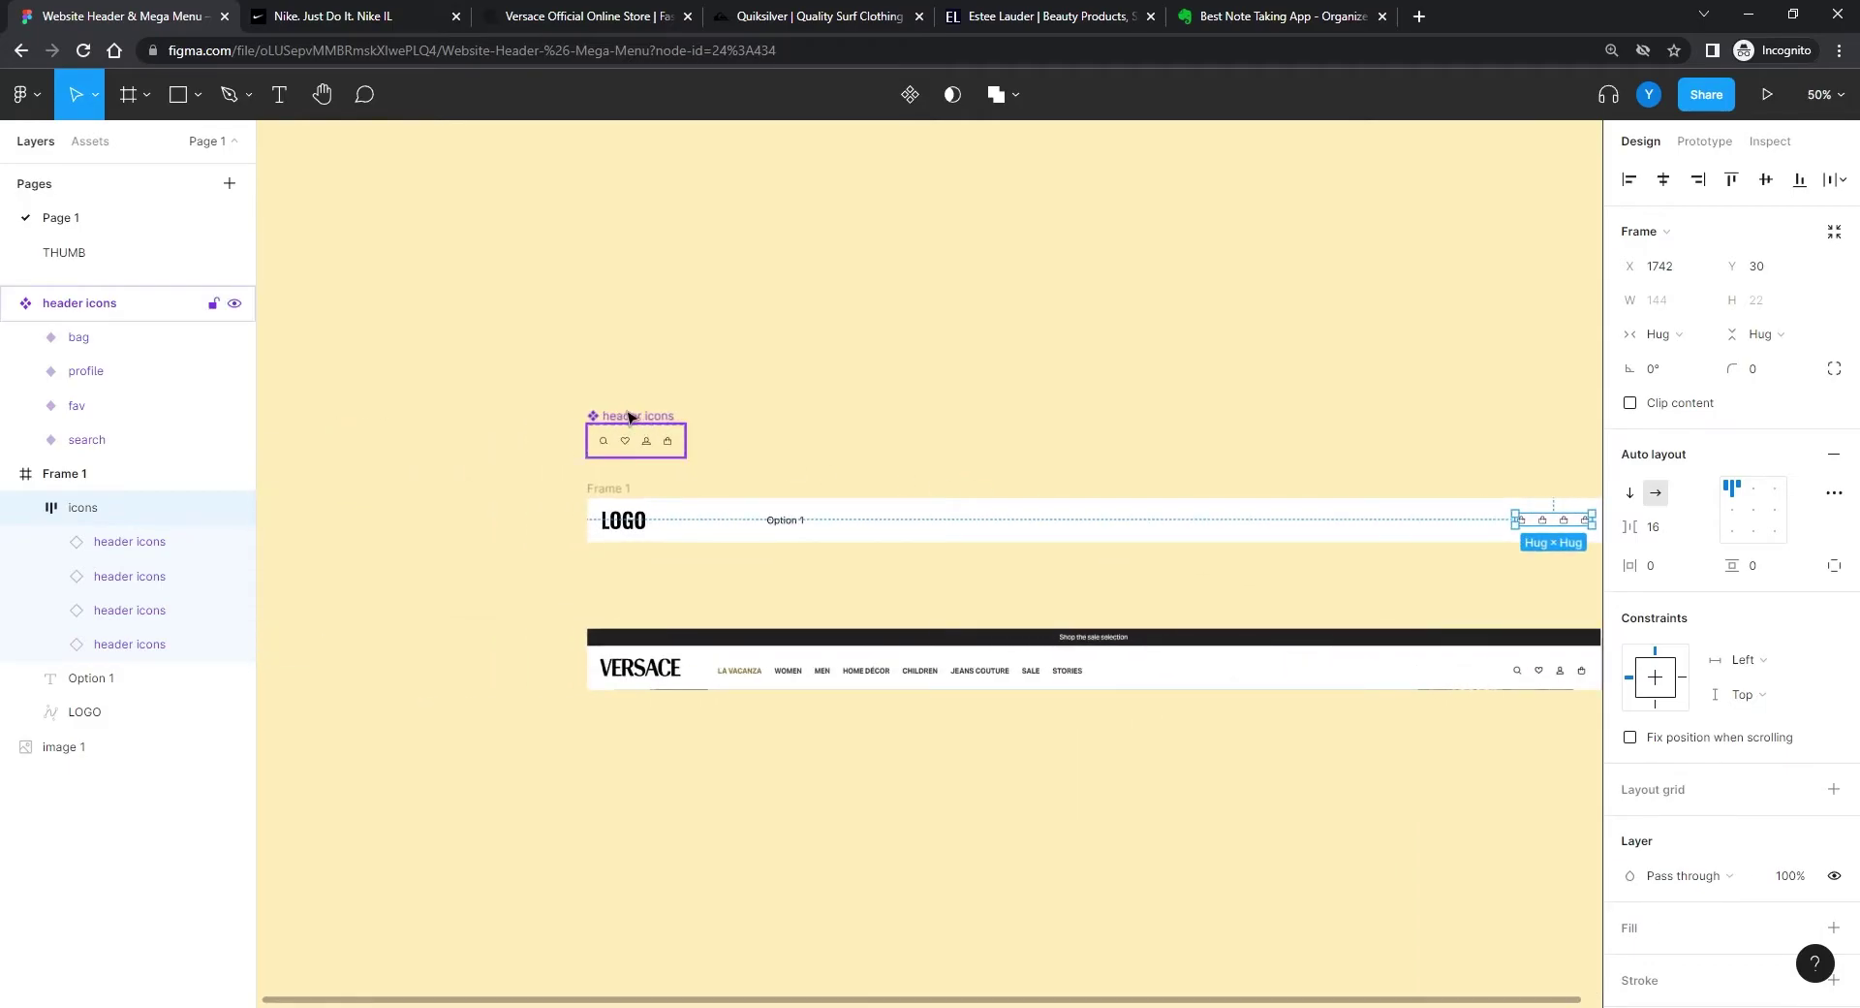
left_click_drag(1118, 415, 572, 300)
scroll(875, 428, "up", 5)
scroll(875, 429, "up", 5)
scroll(911, 475, "right", 3)
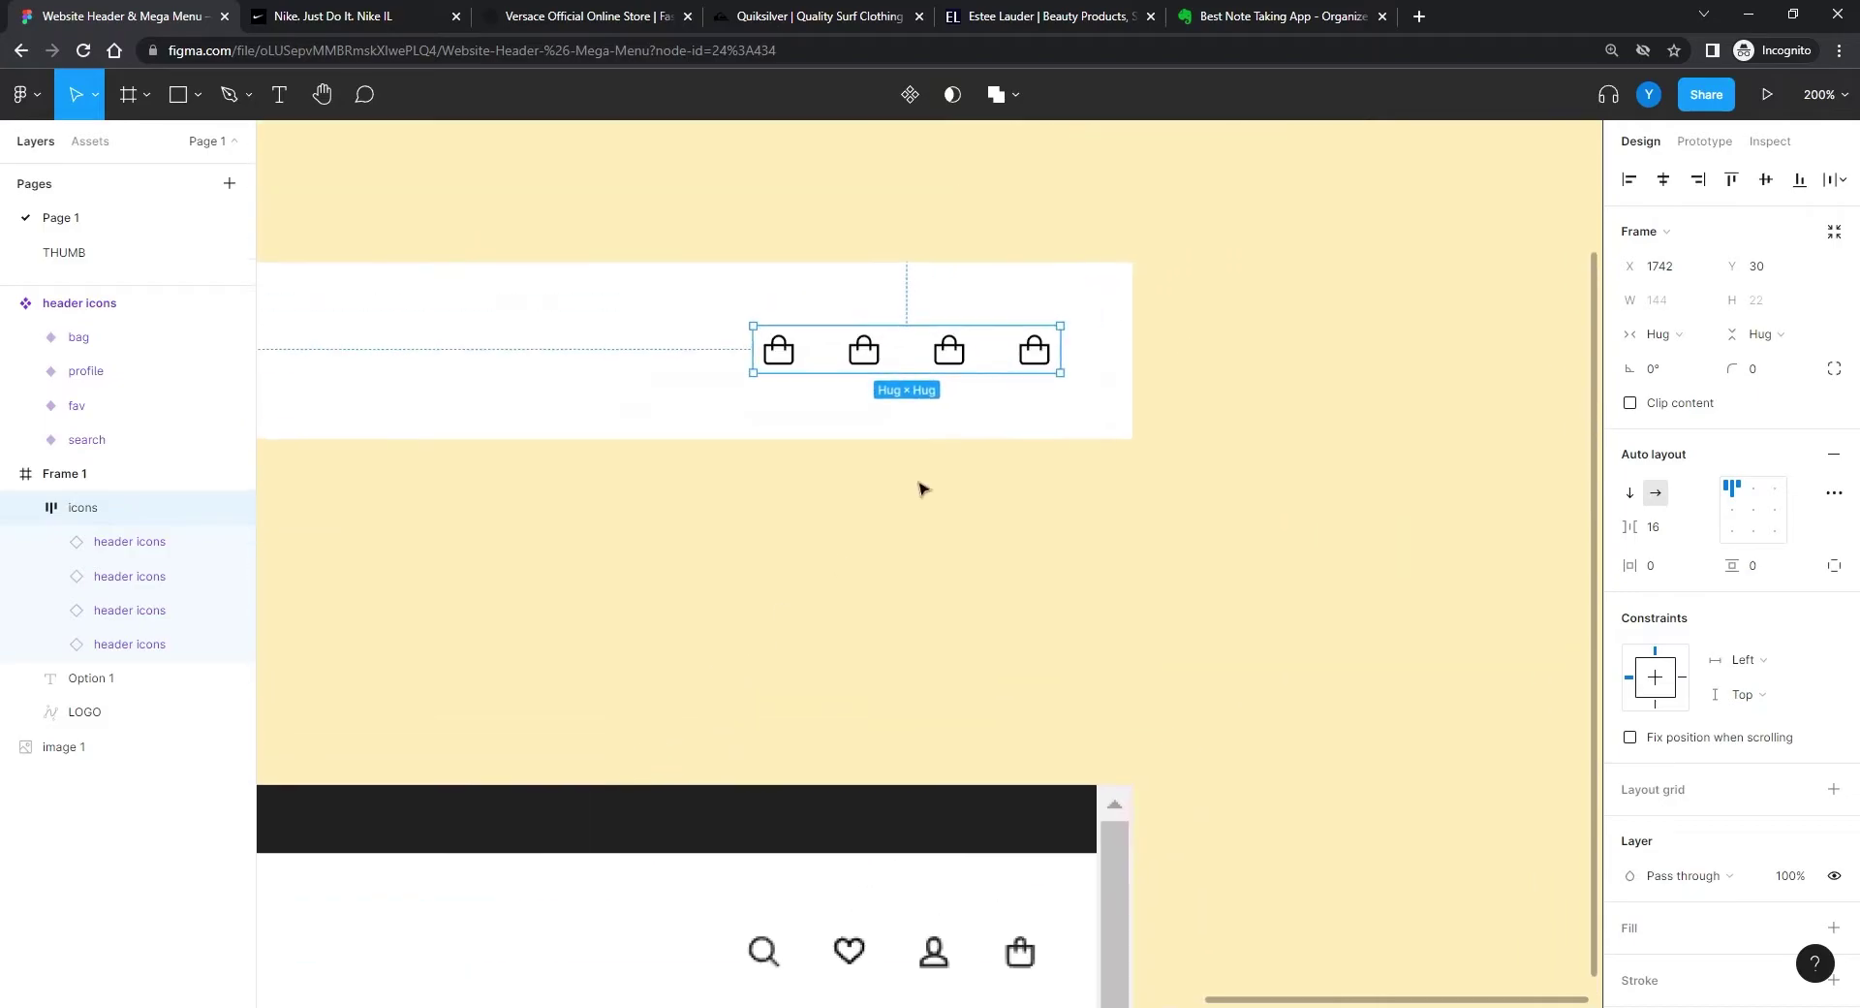
Step: Switch the first three bag icons to search, fav and profile variants, leaving bag last
left_click(954, 356)
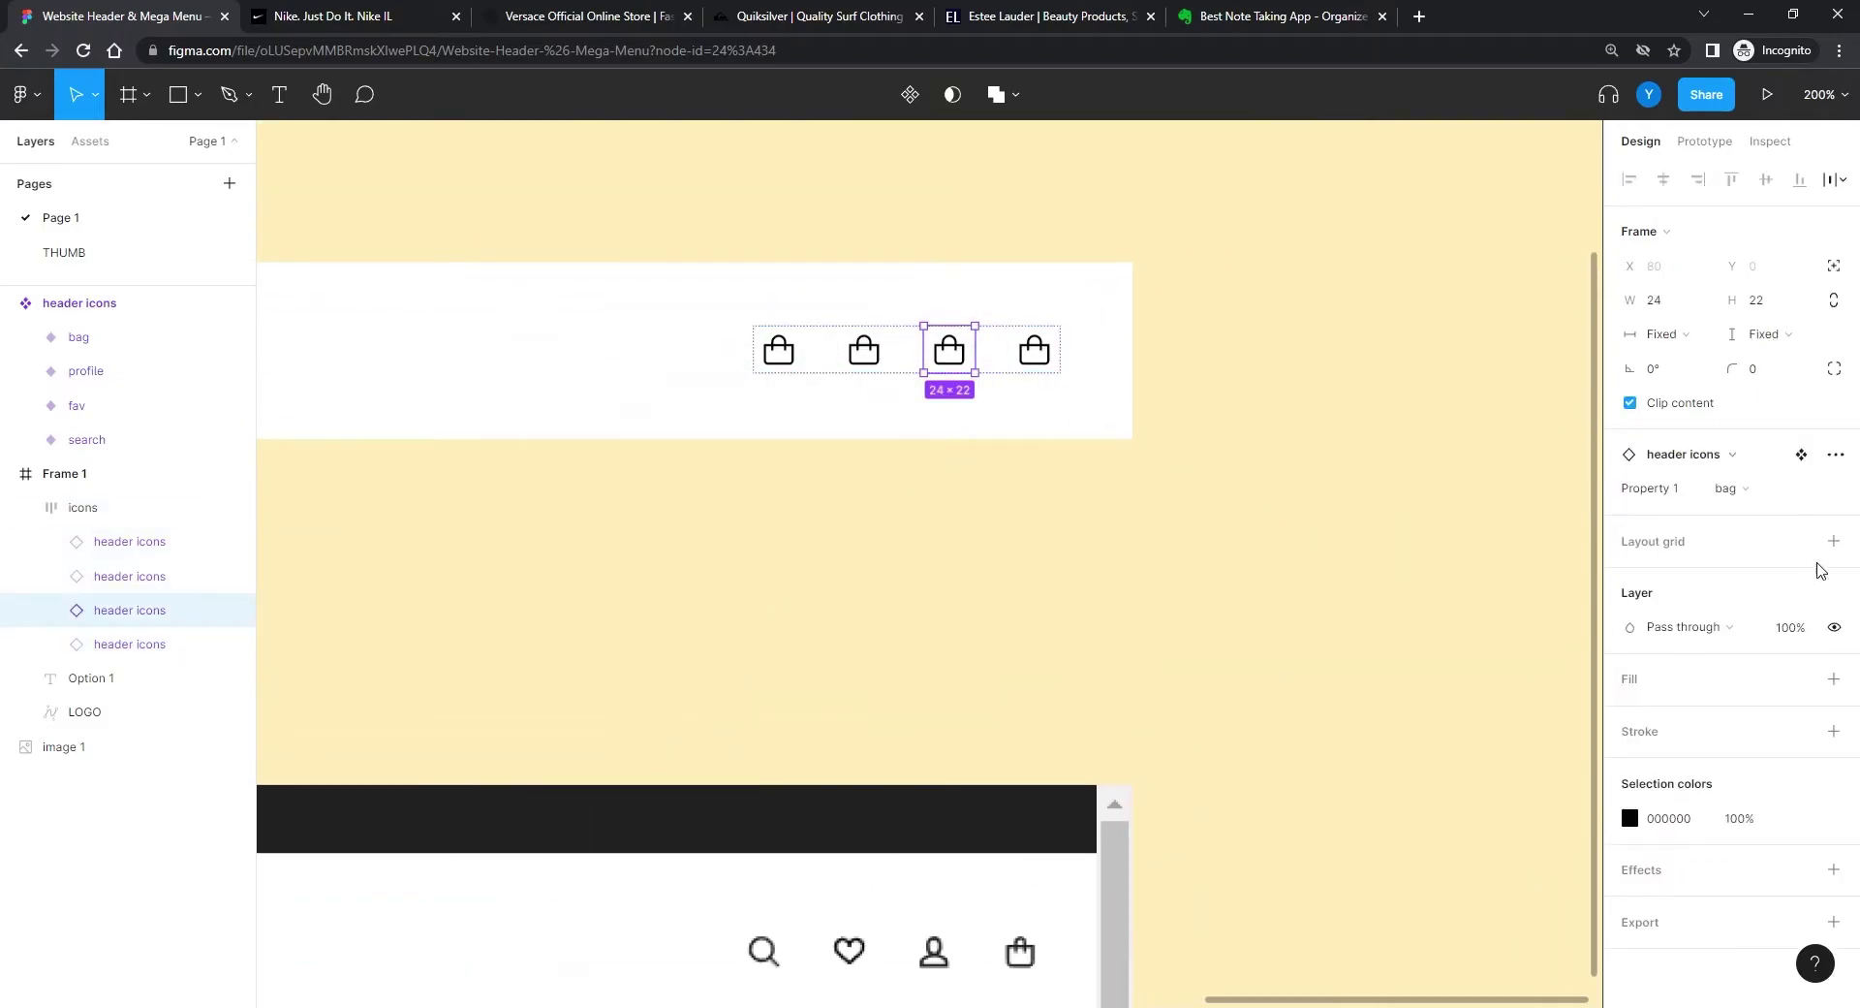
left_click(1739, 499)
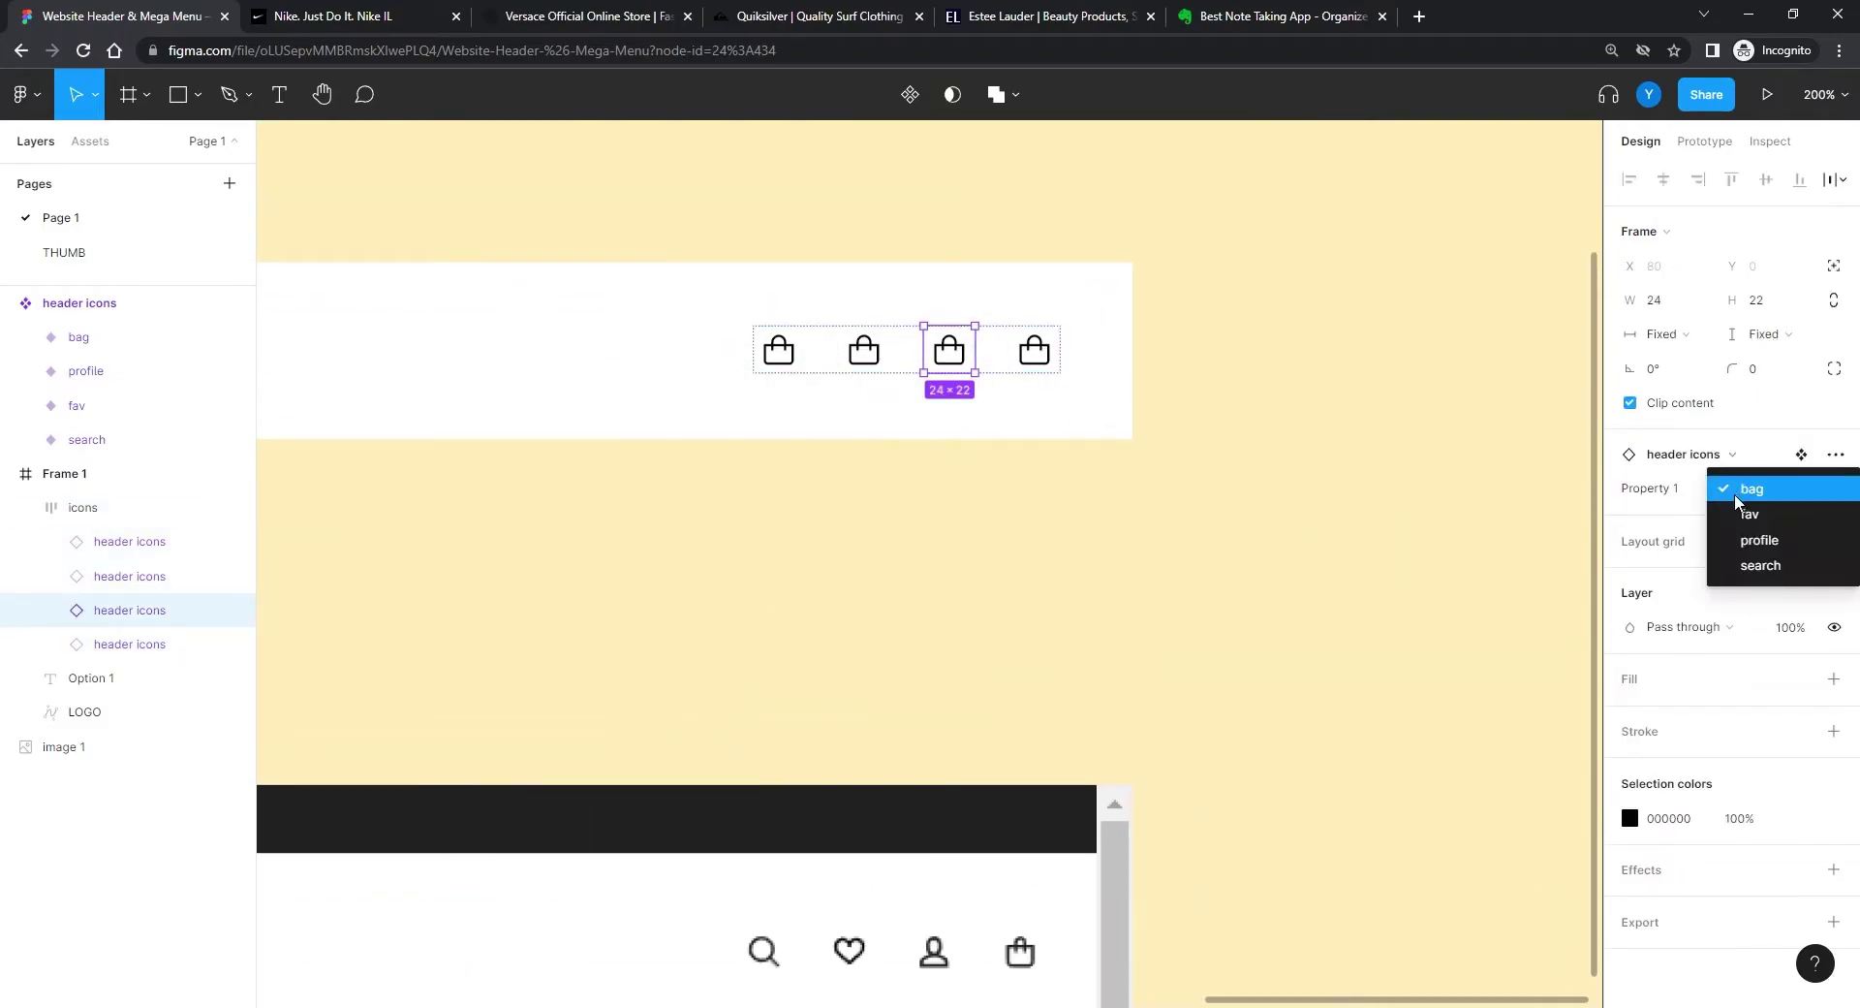
left_click(1754, 539)
left_click(866, 373)
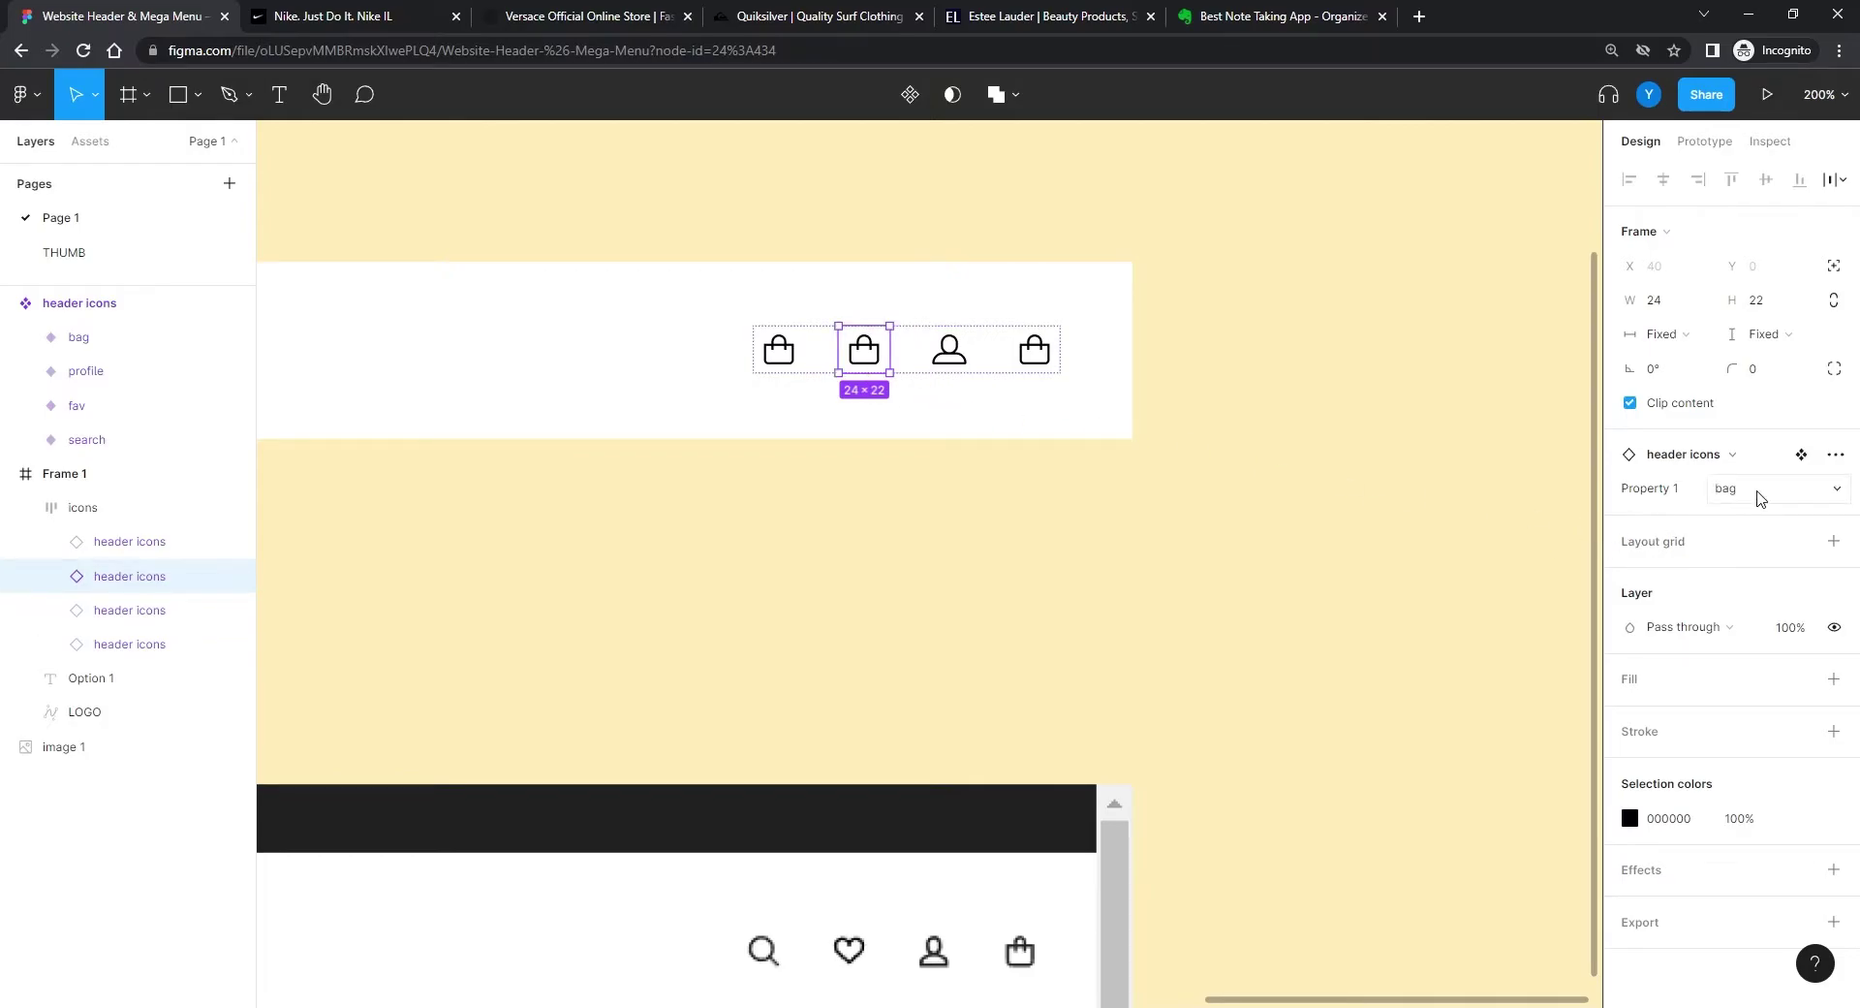
left_click(1760, 497)
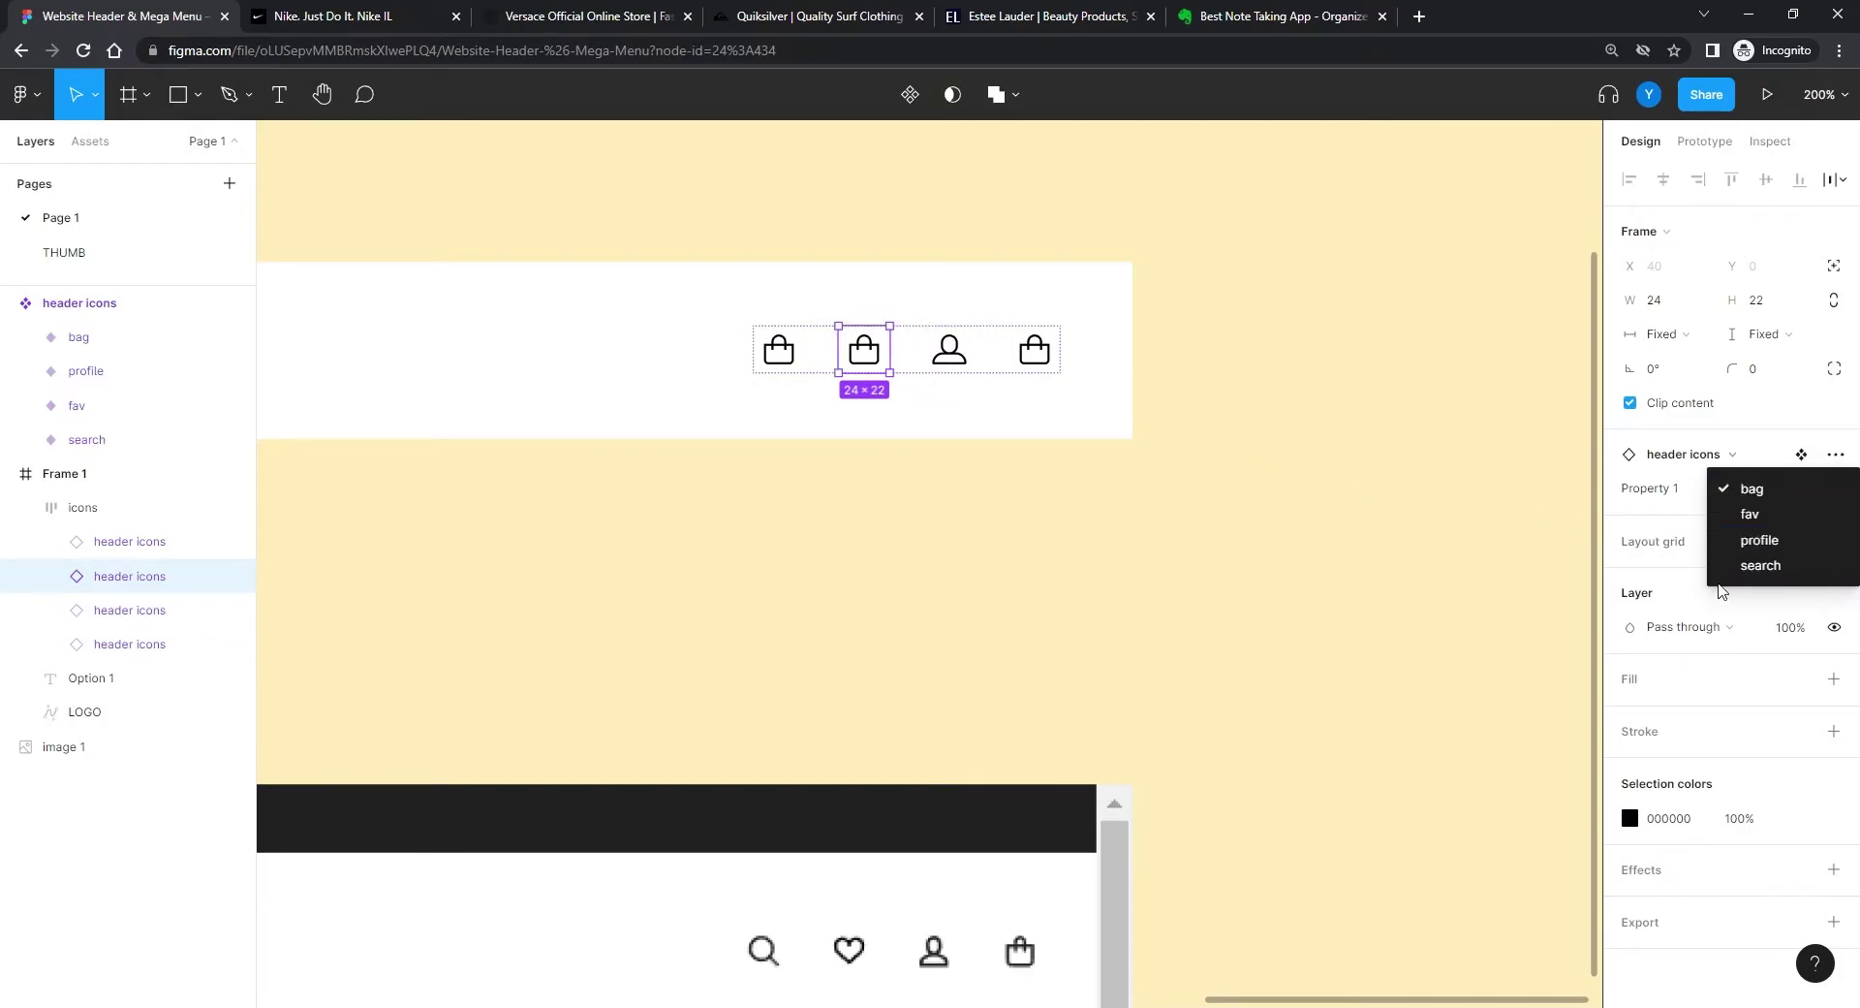
left_click(1744, 514)
left_click(790, 360)
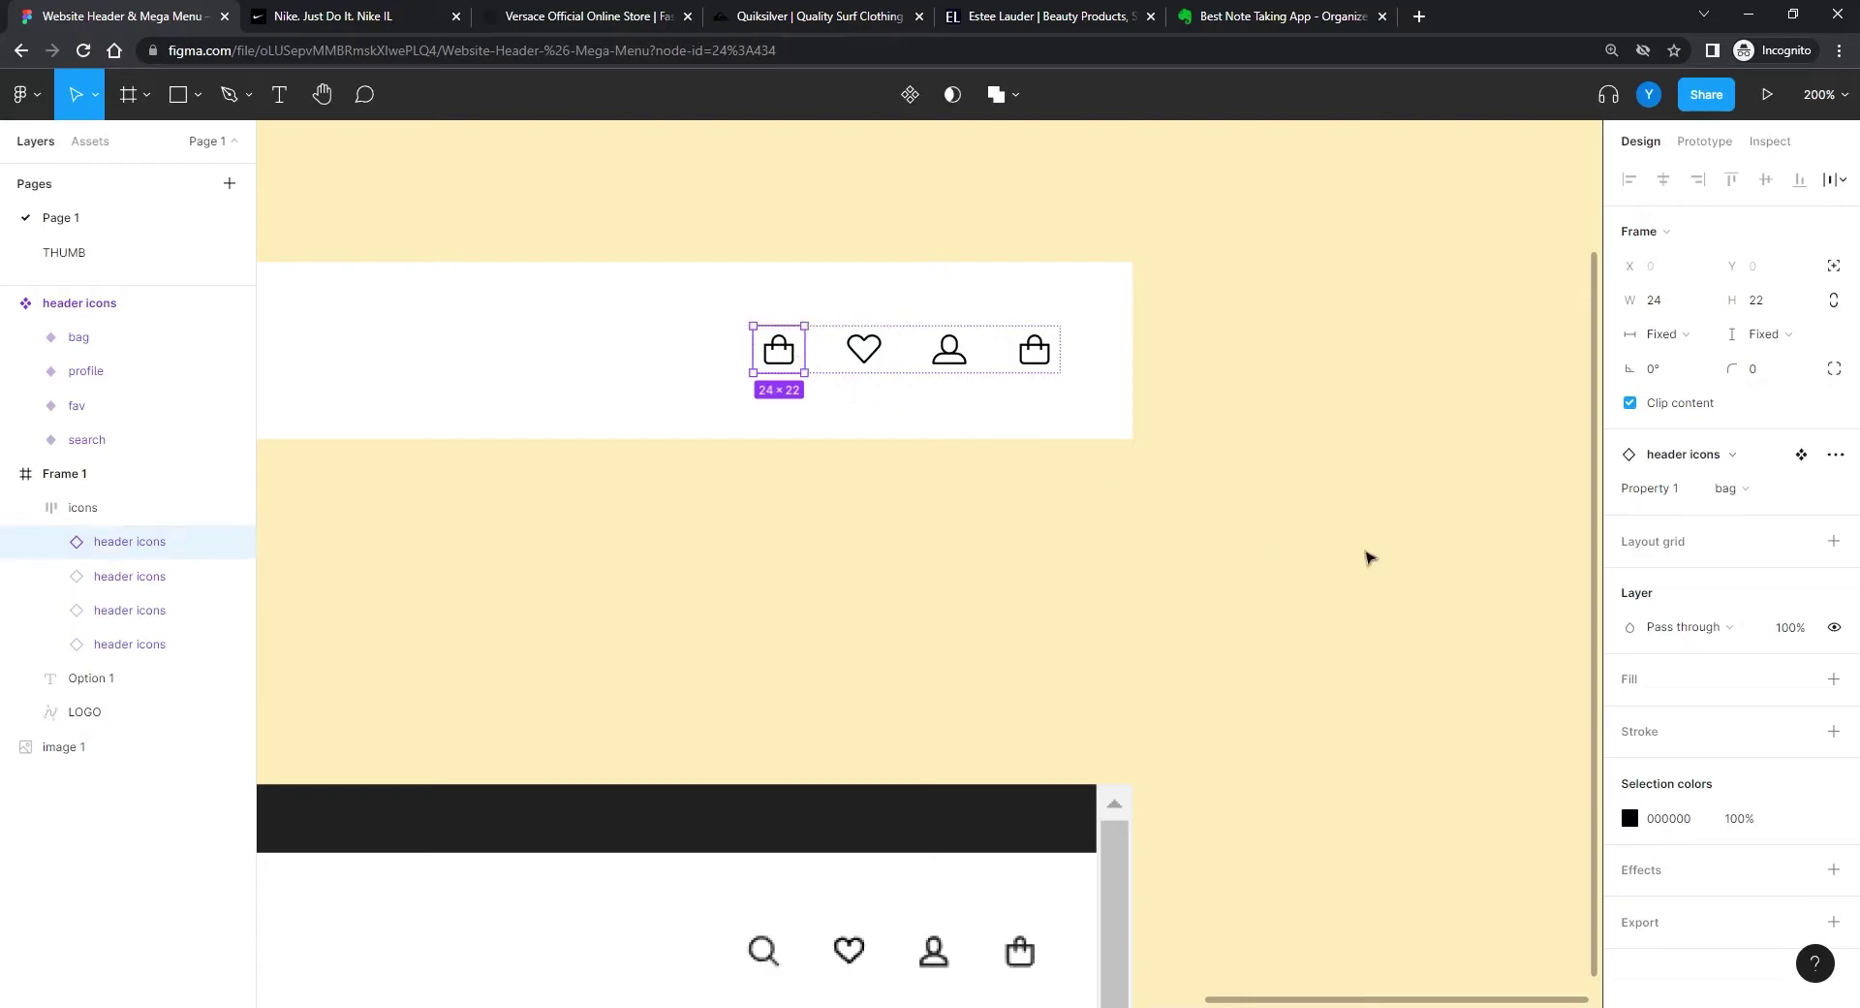
left_click(1768, 494)
left_click(1761, 566)
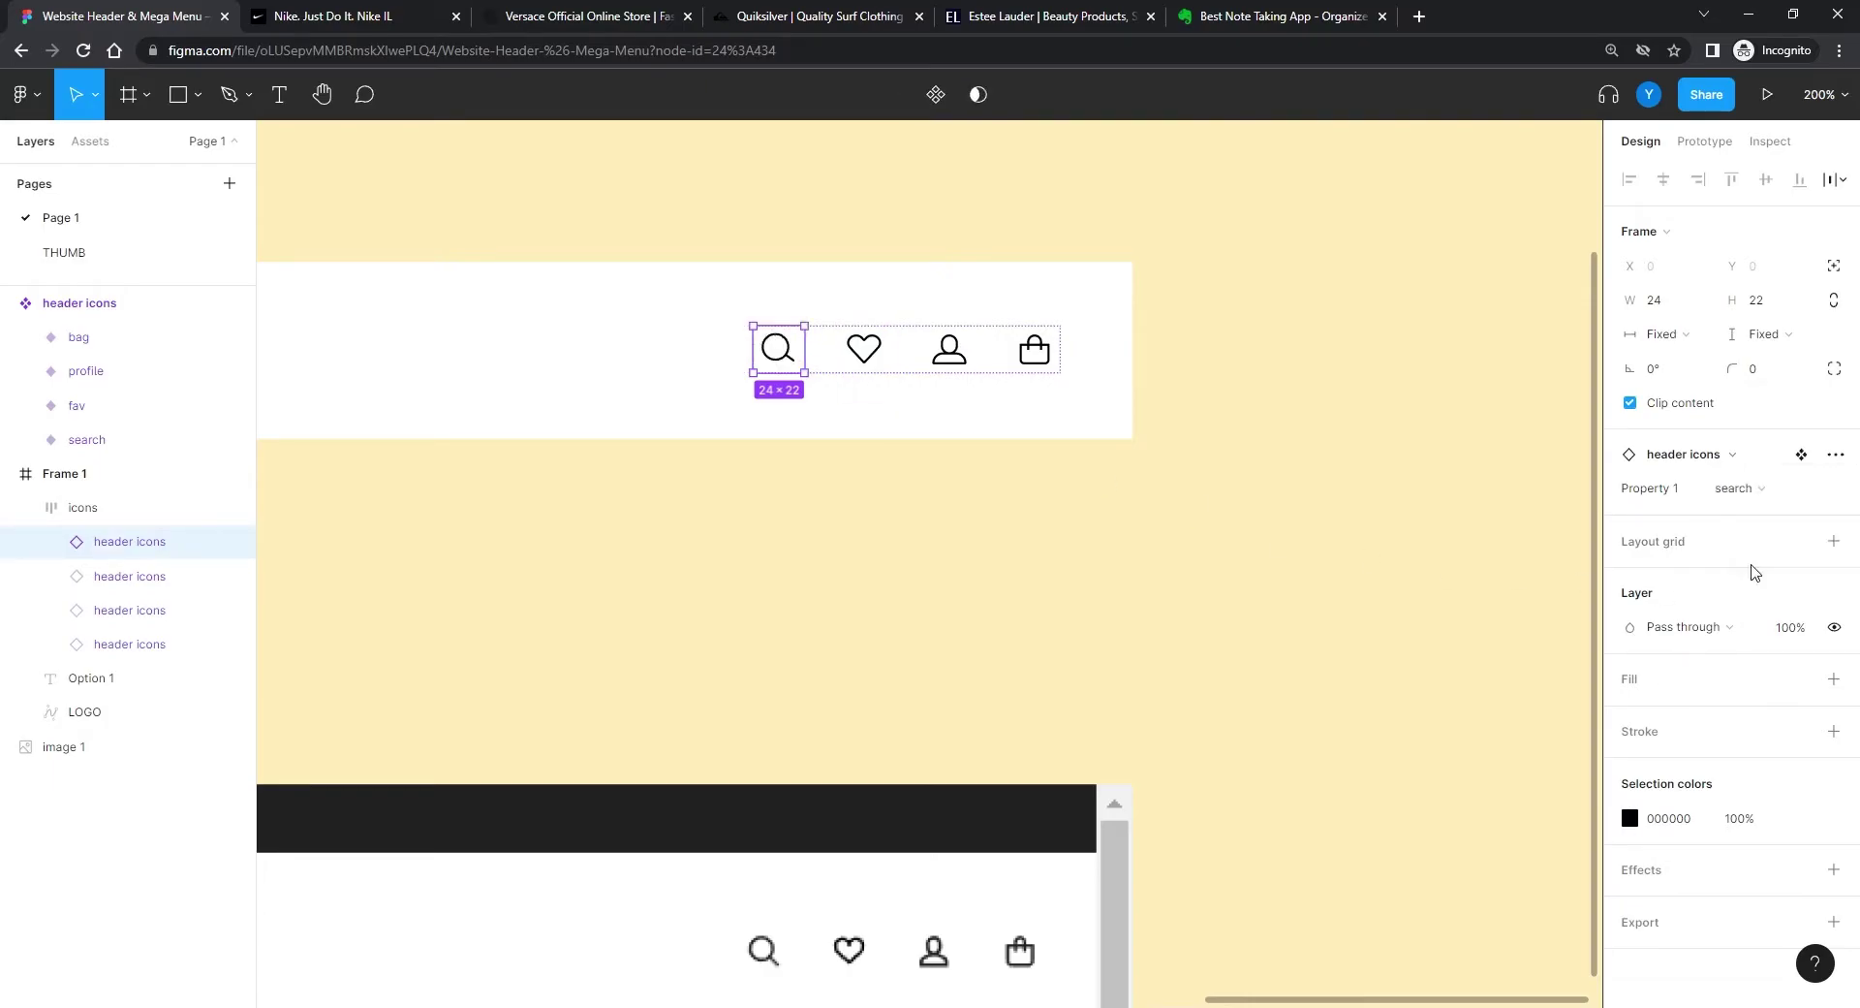
left_click(906, 610)
scroll(739, 596, "down", 3)
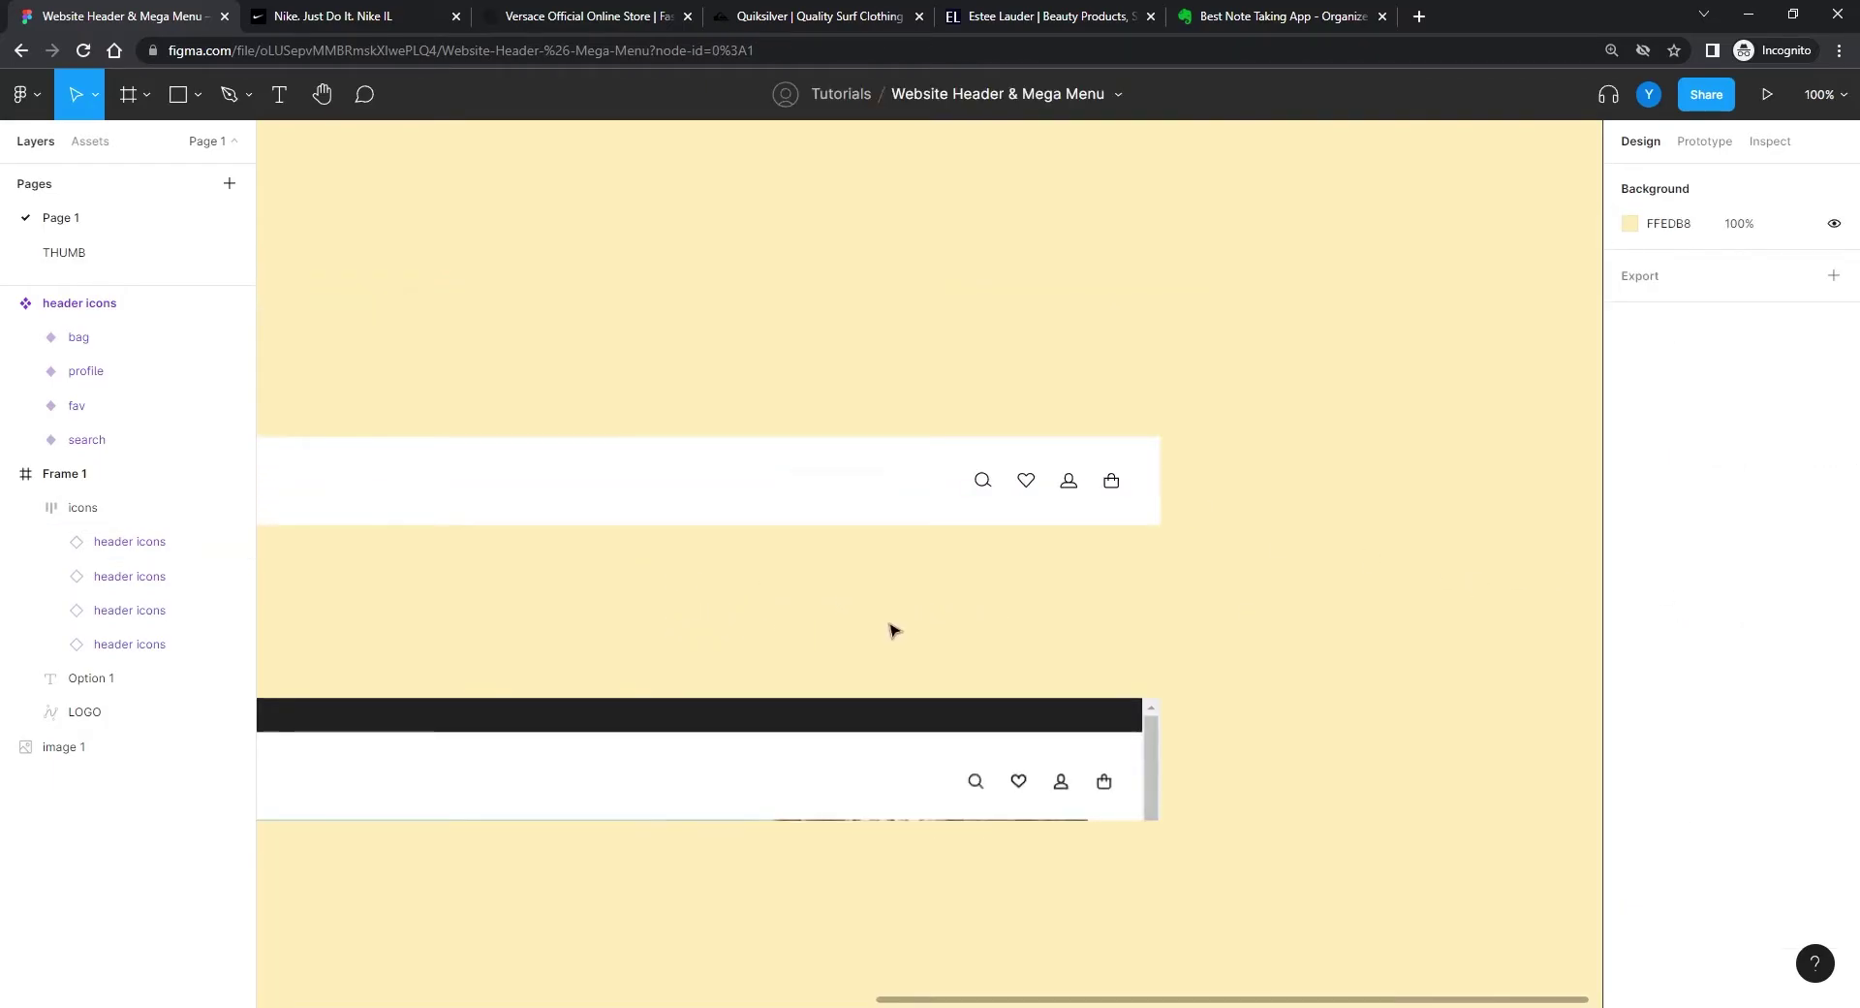
key("shift+0")
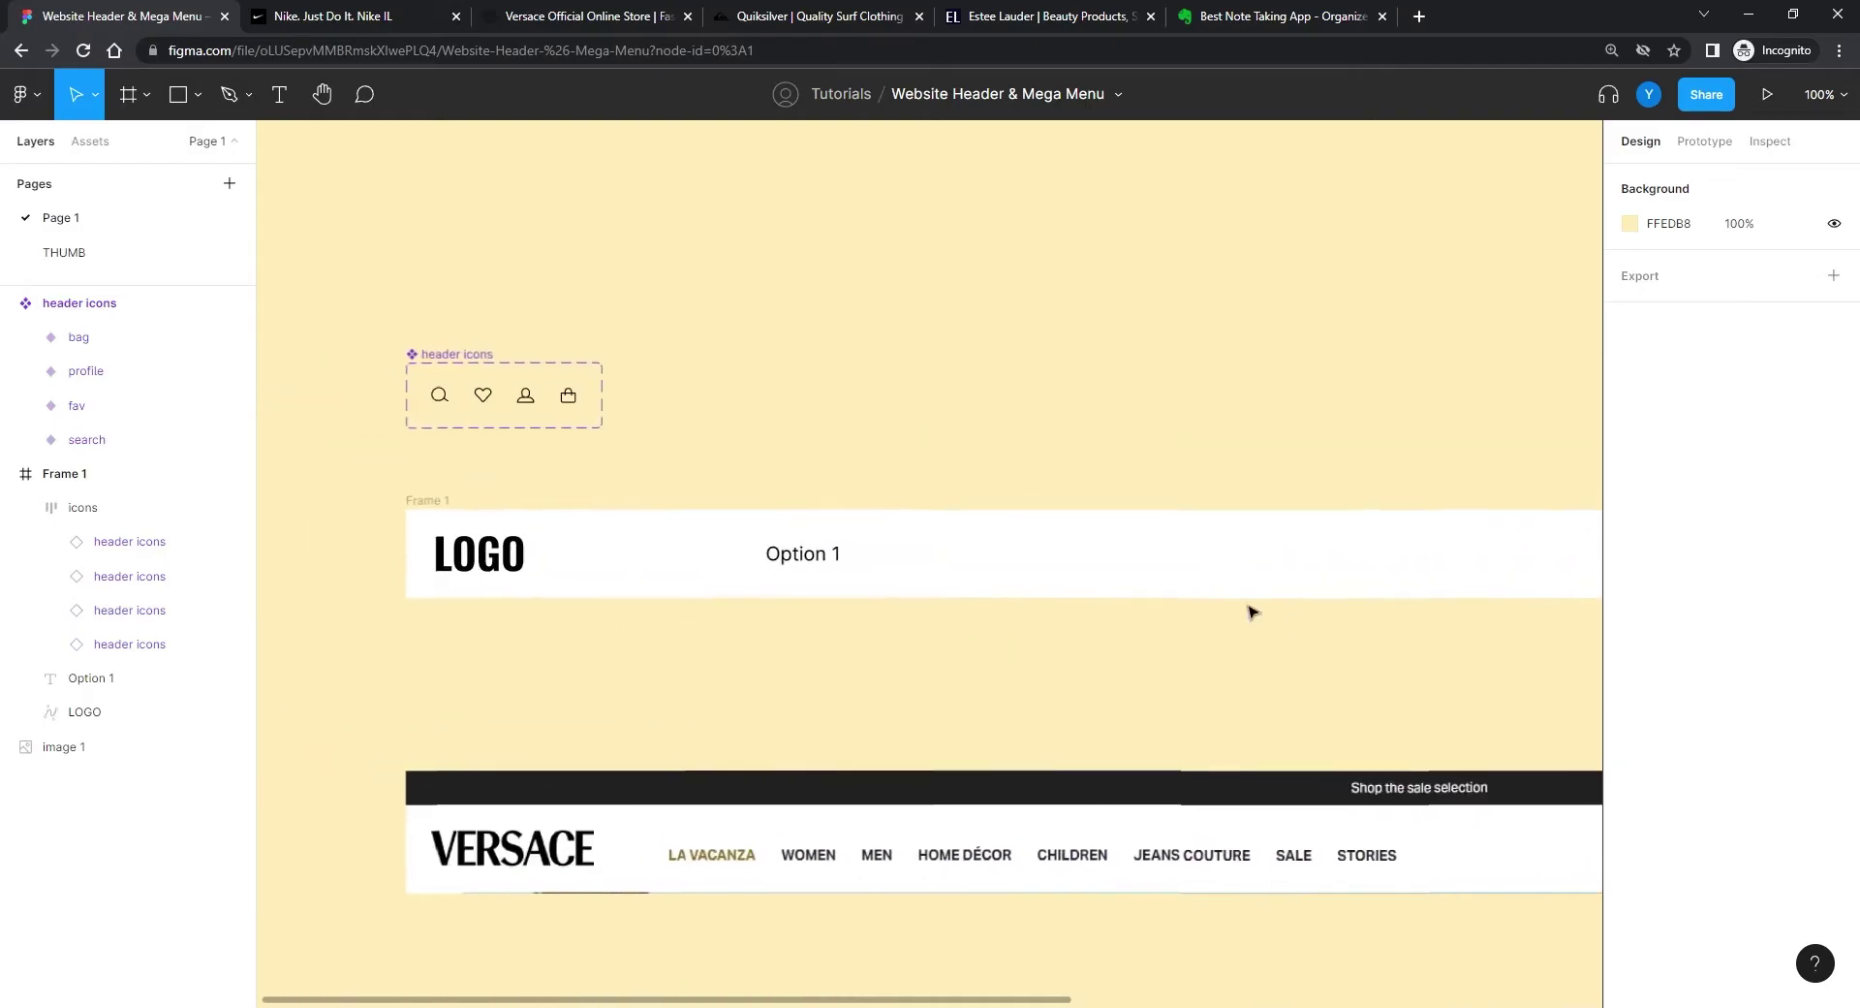
scroll(1246, 611, "up", 6)
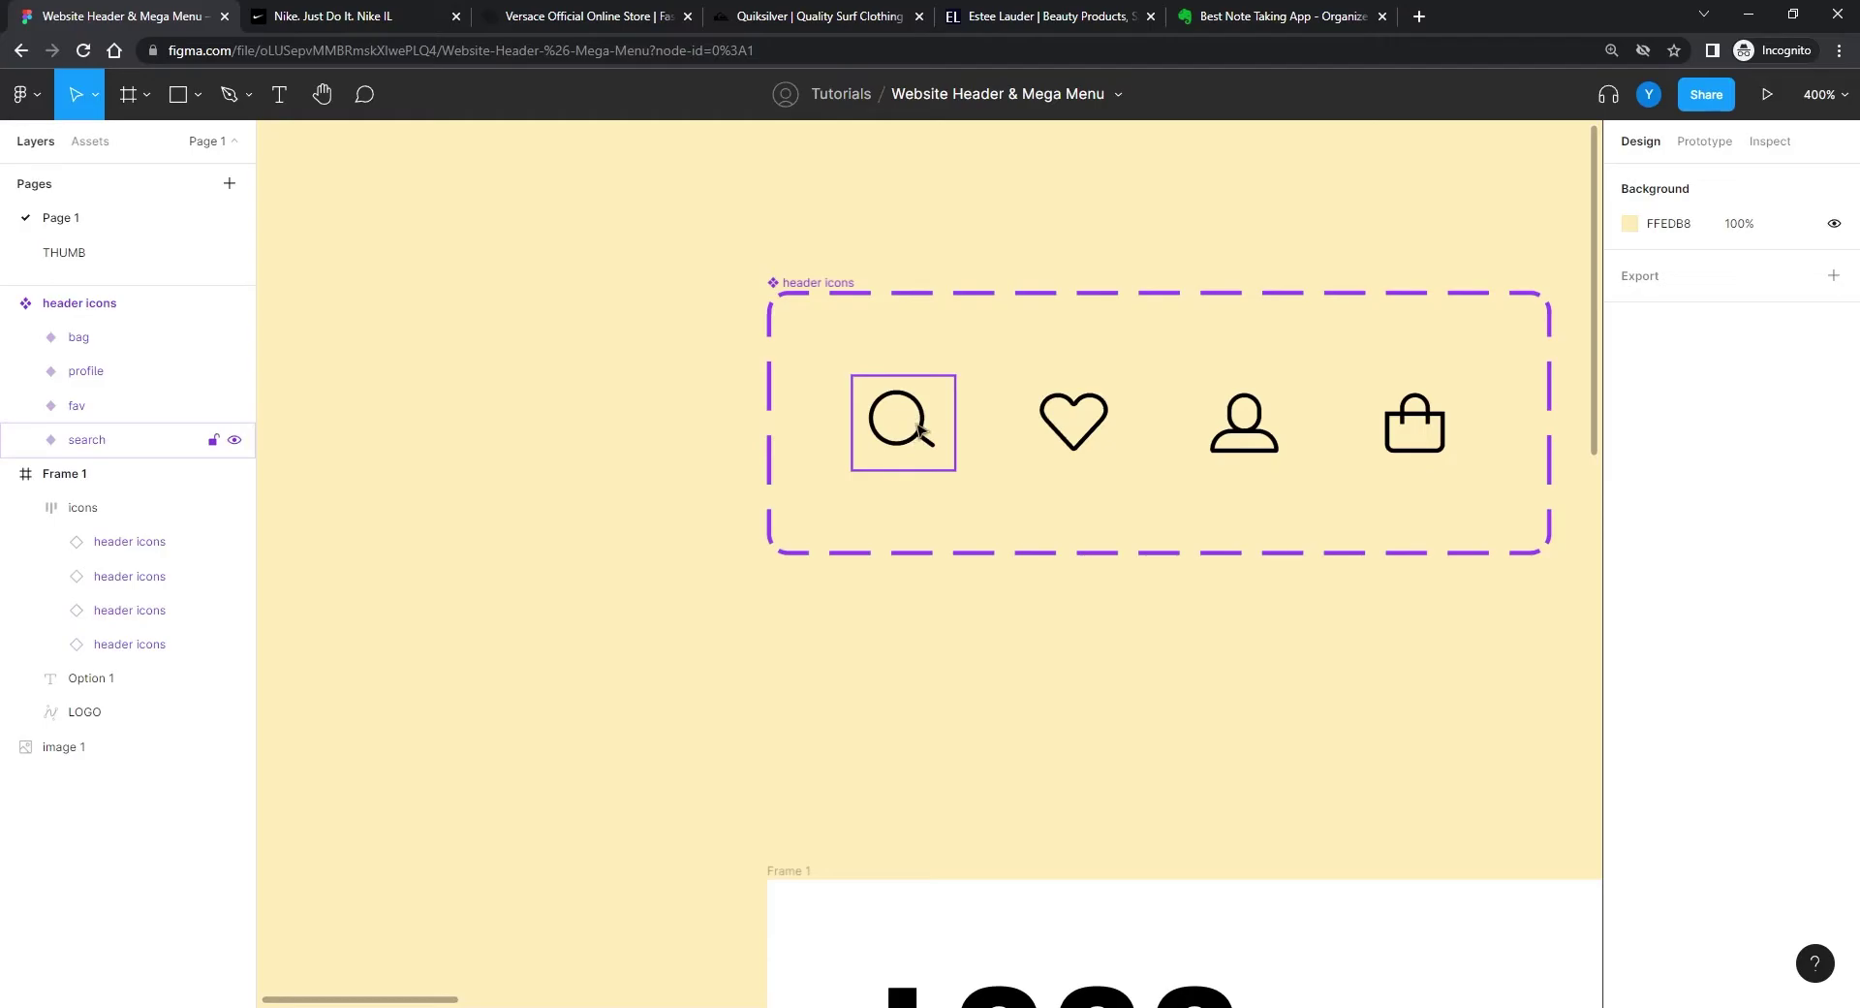
left_click(1078, 424)
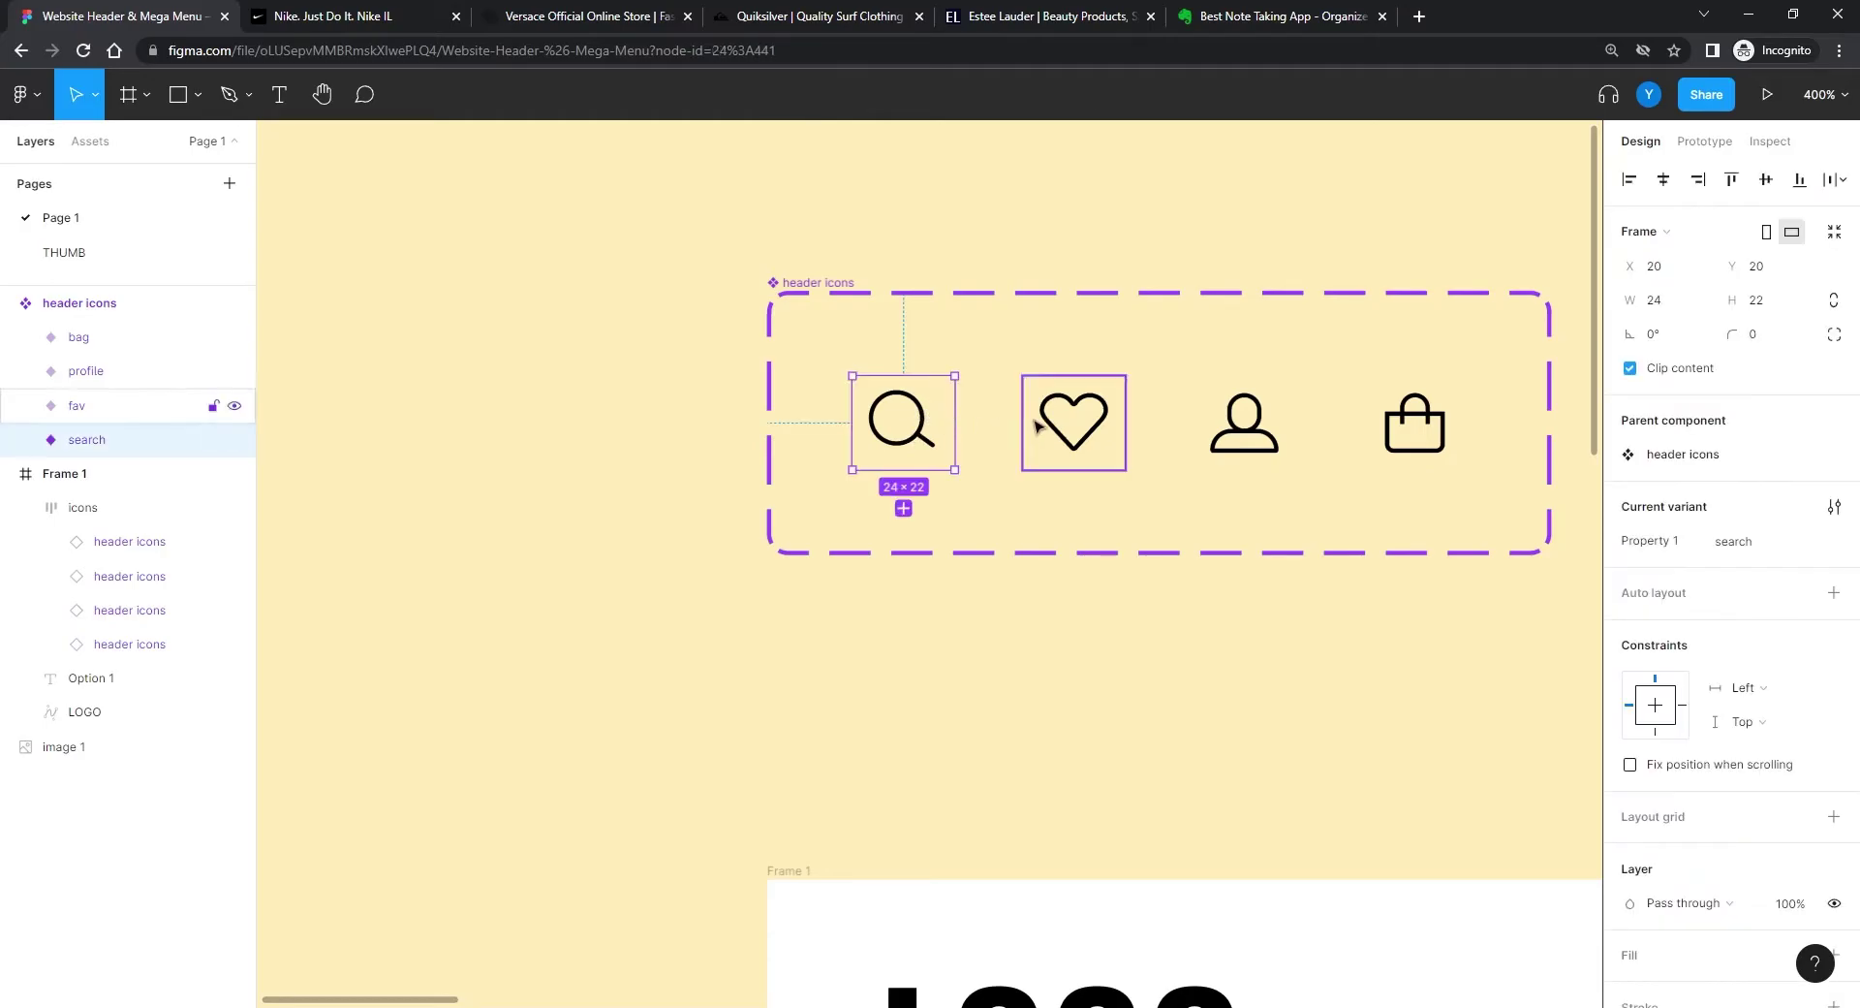
left_click(1247, 433)
left_click(1415, 427)
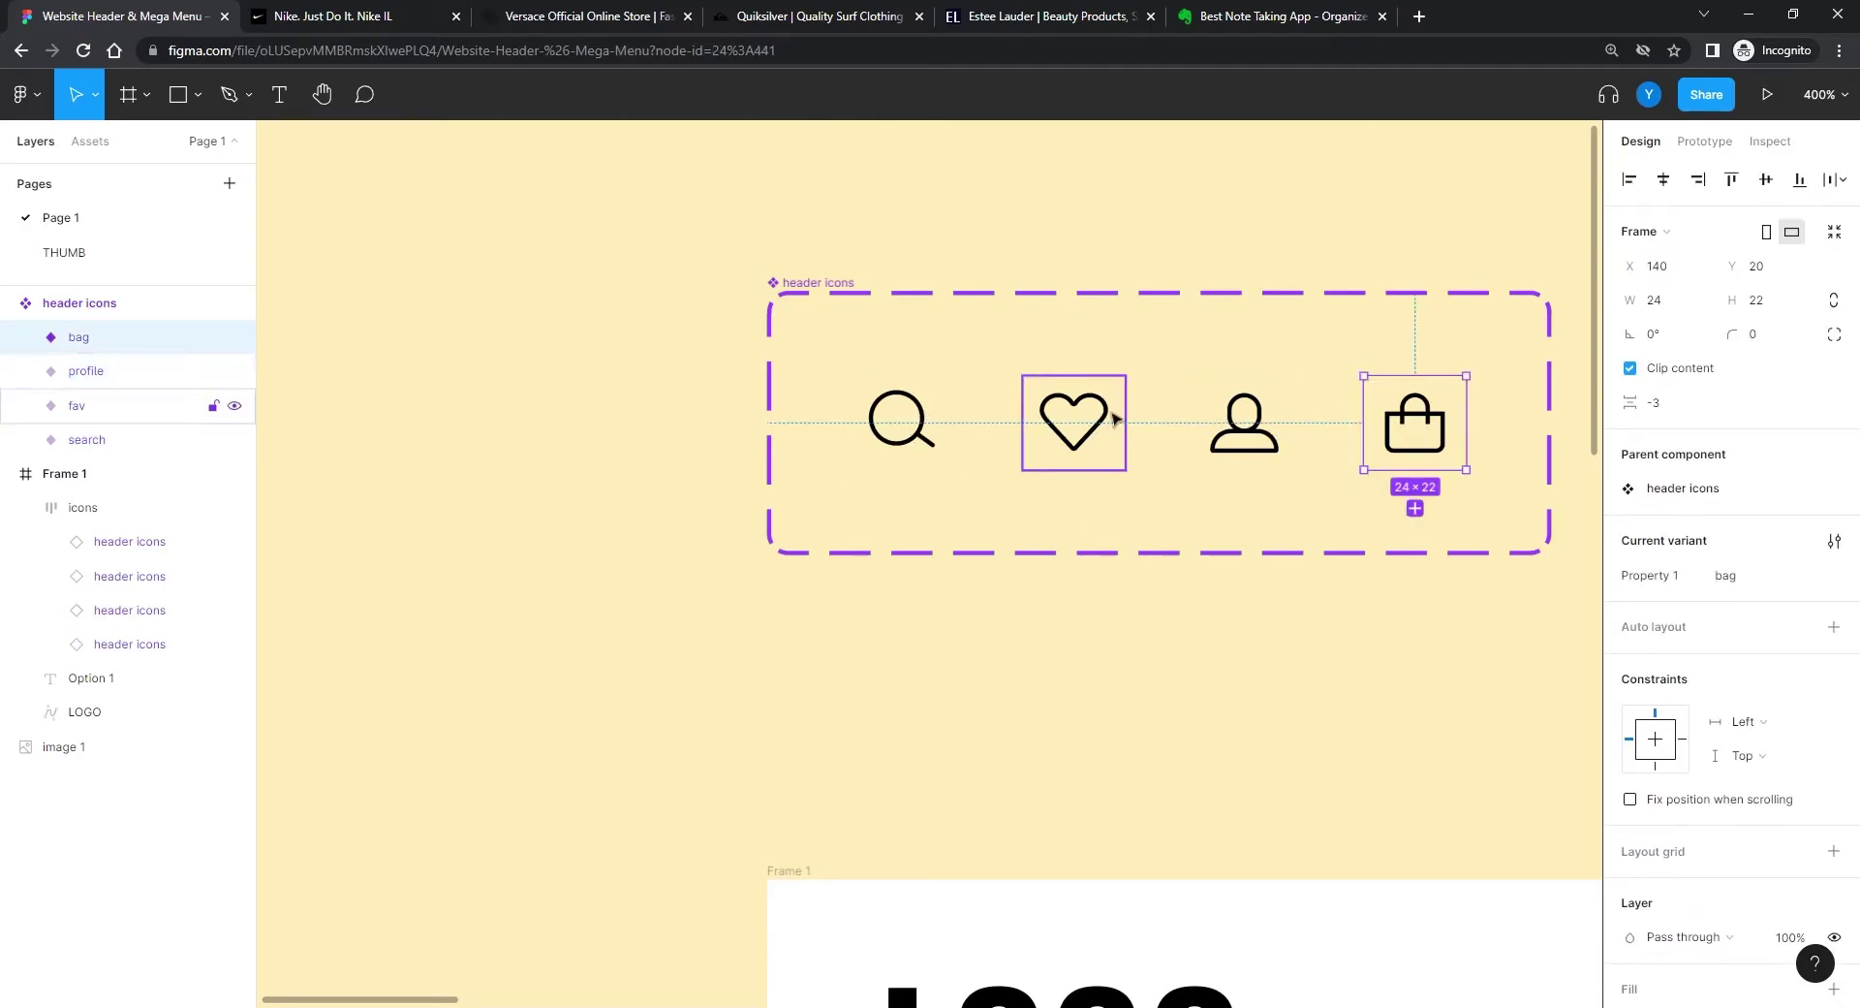
left_click(1386, 734)
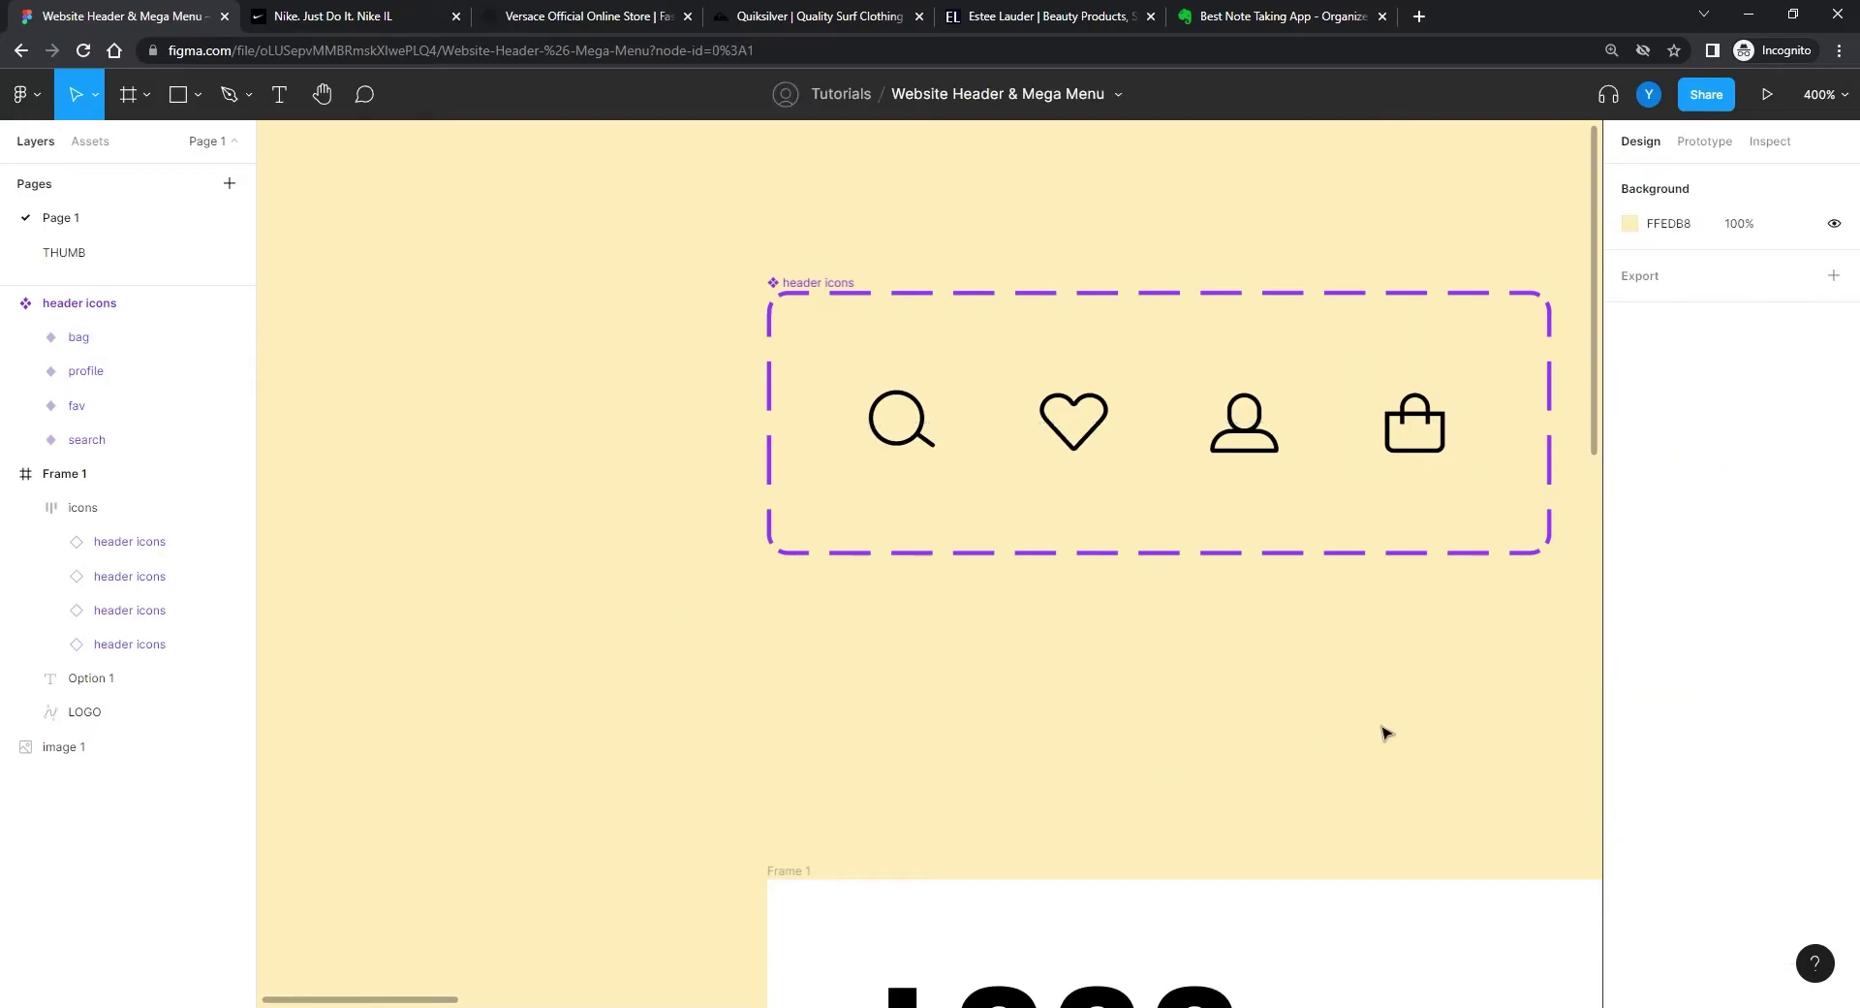
scroll(921, 656, "right", 5)
scroll(532, 594, "down", 3)
scroll(706, 664, "right", 5)
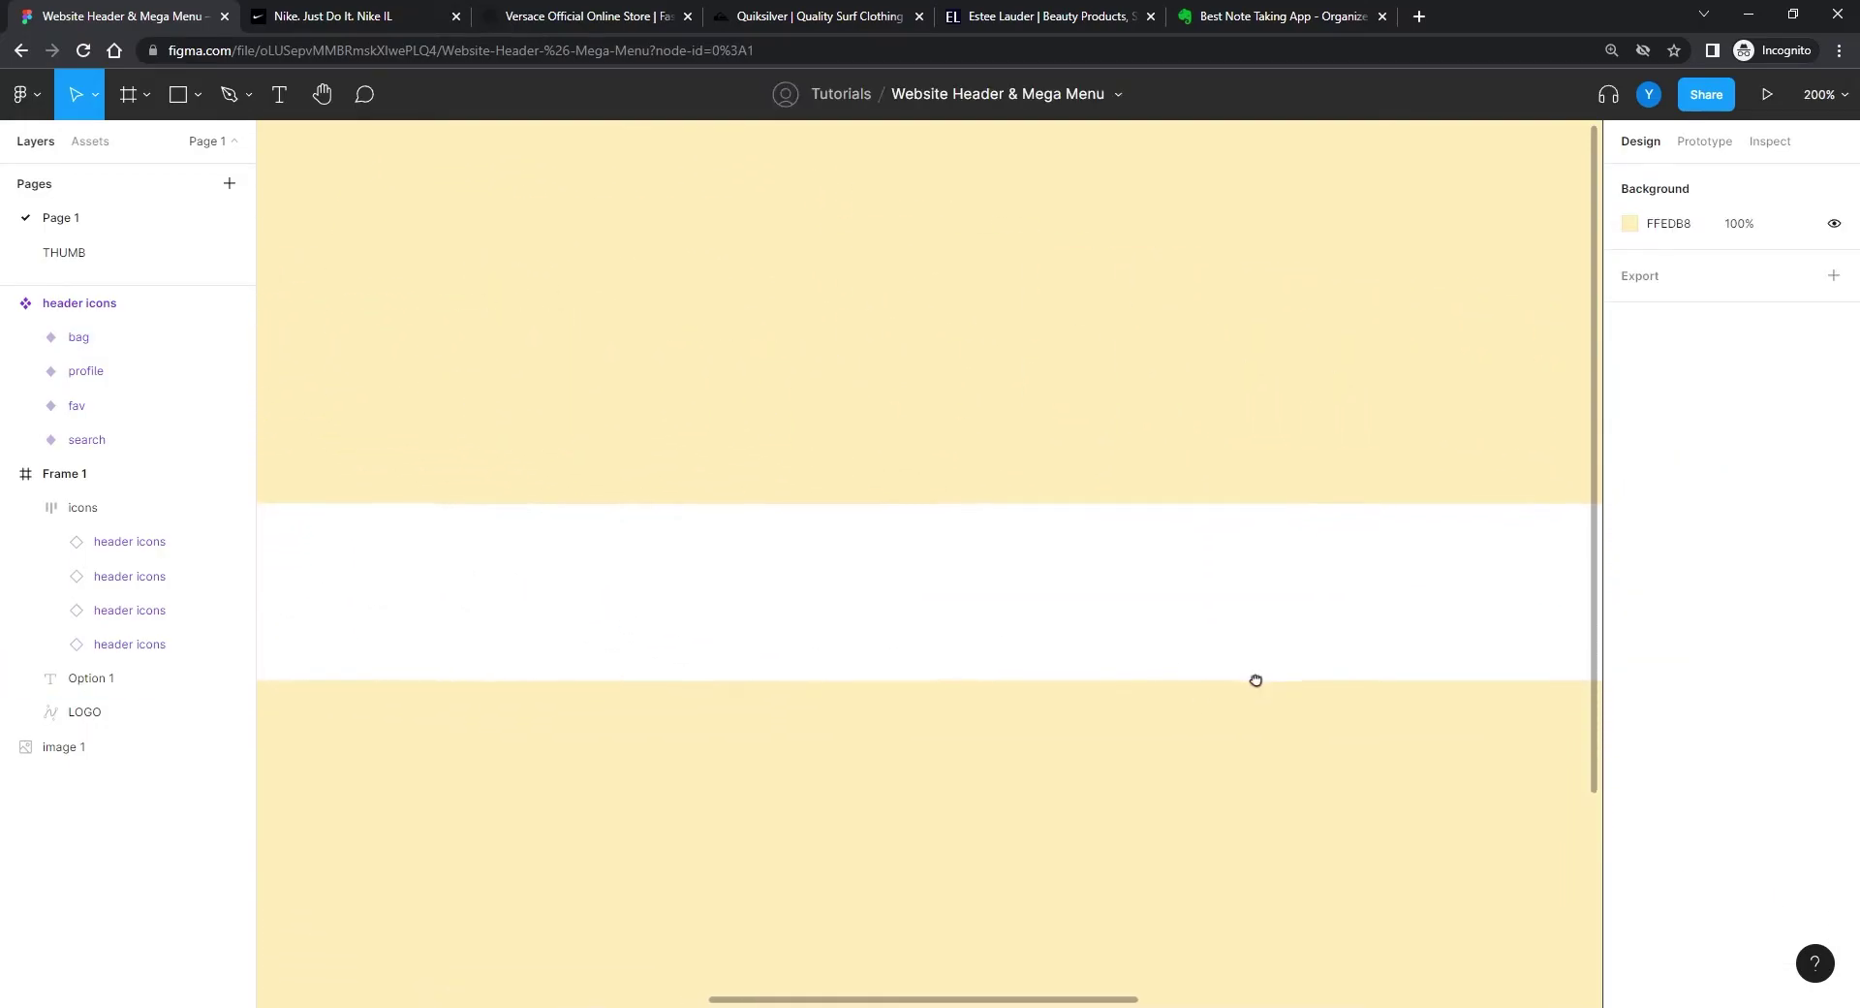
scroll(1256, 680, "right", 5)
key("ctrl+plus")
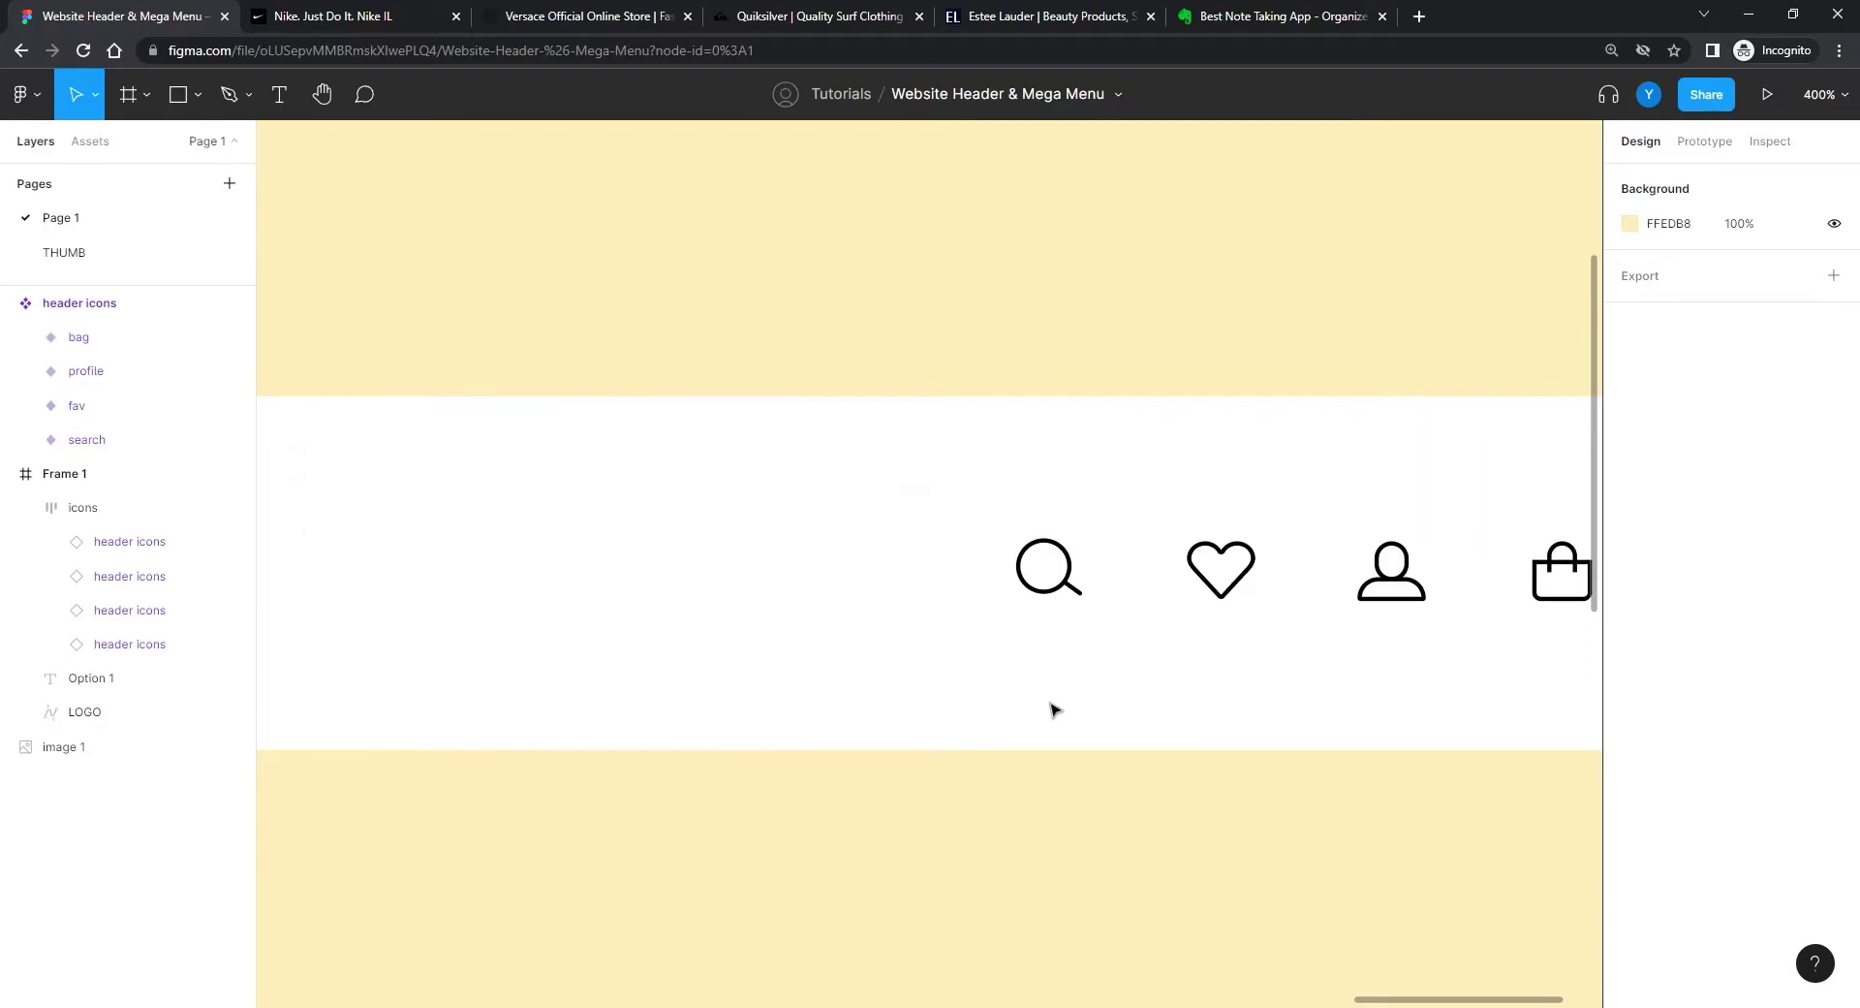
scroll(1057, 710, "down", 3)
left_click(693, 525)
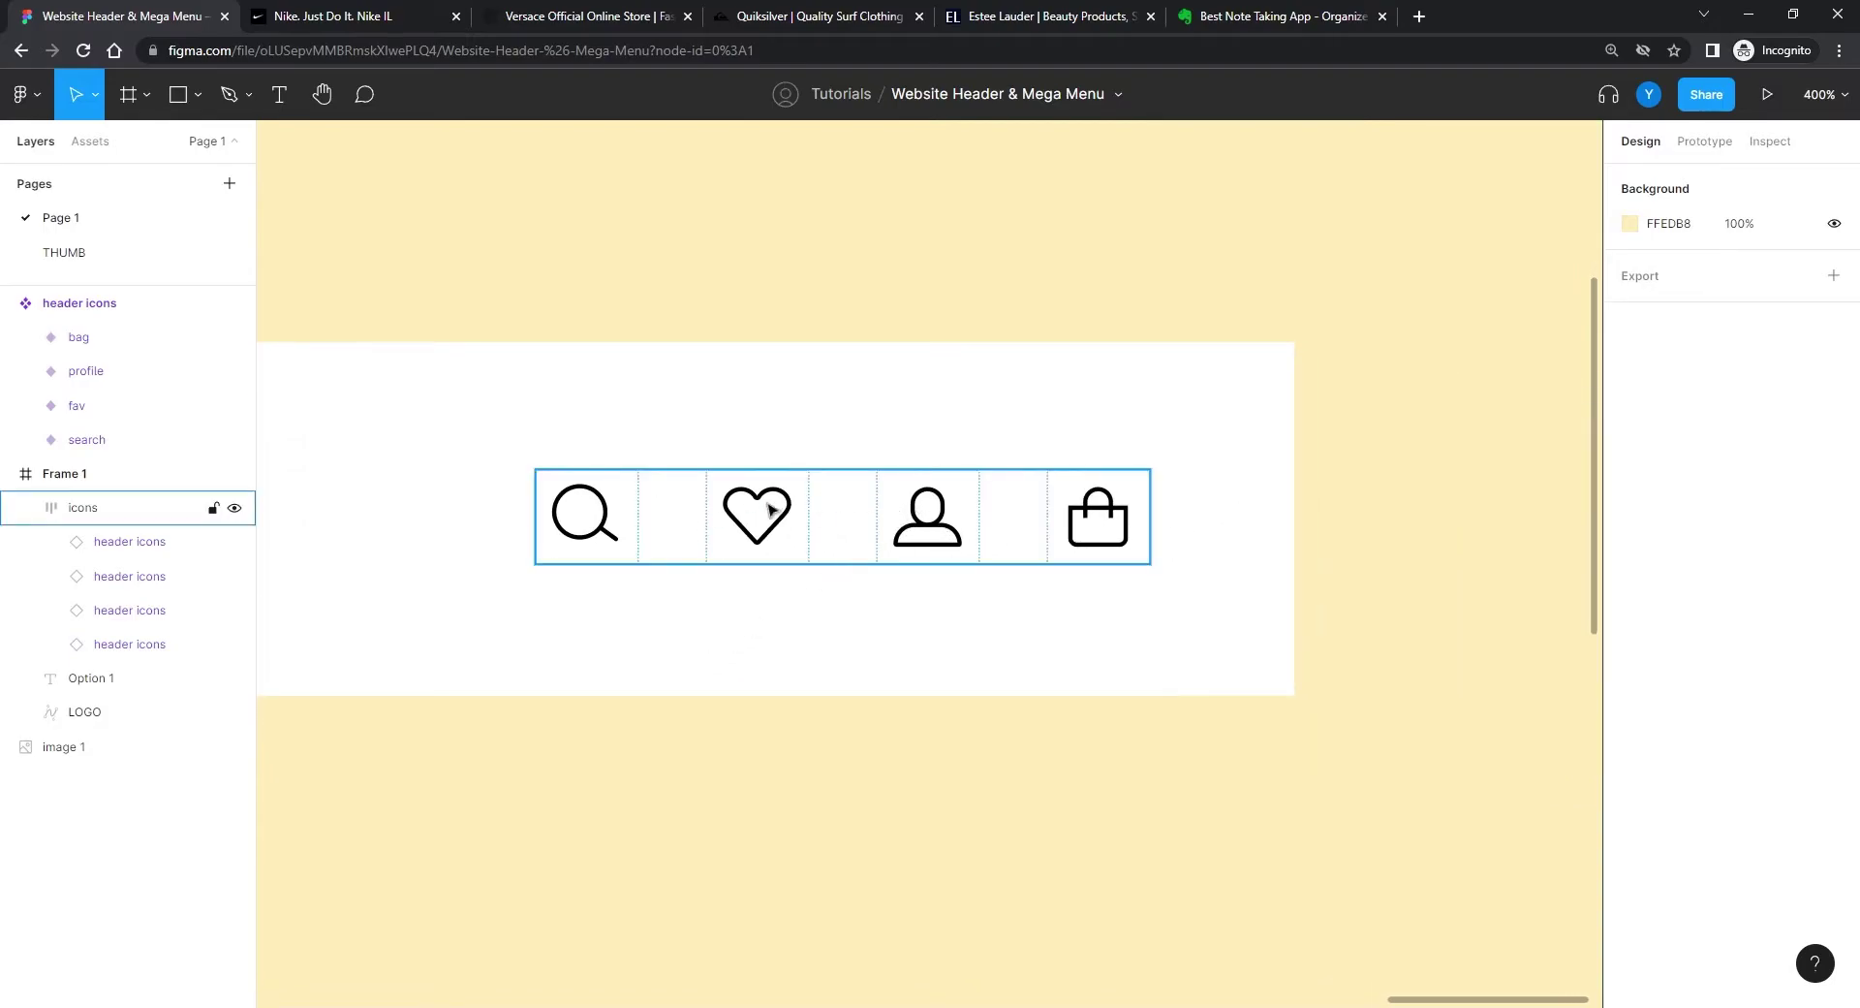
left_click(926, 512)
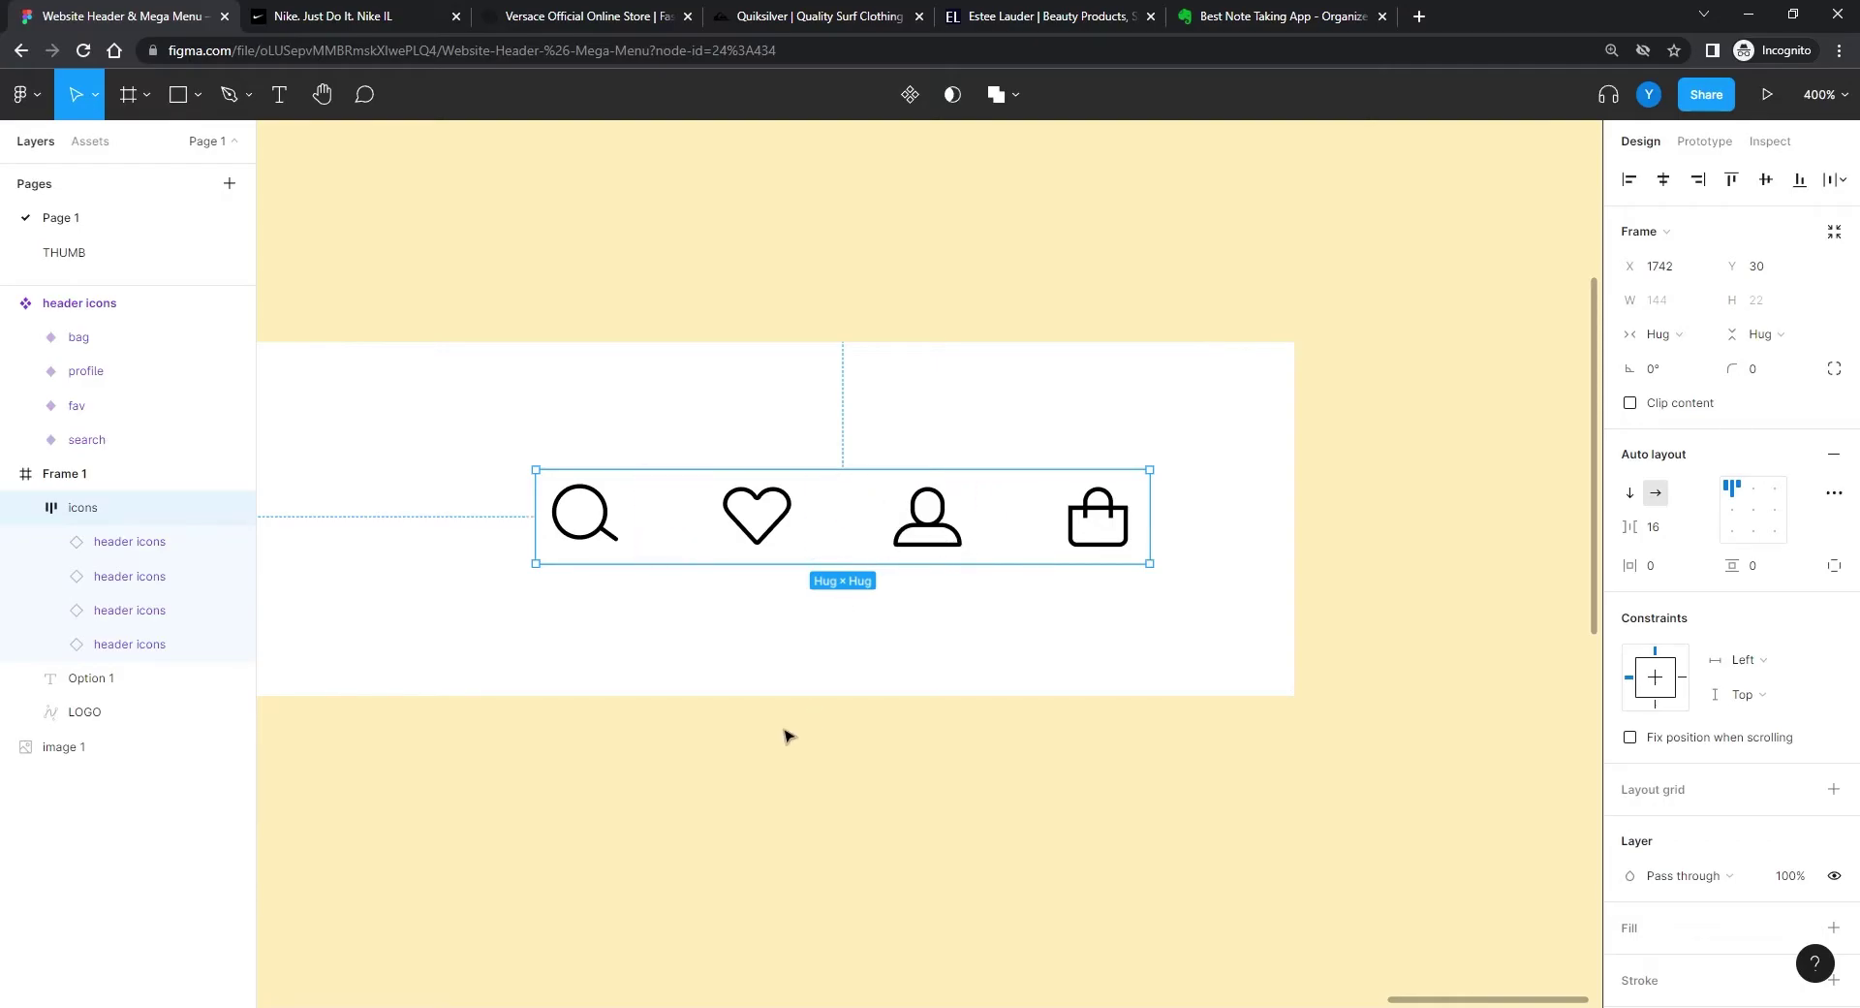
scroll(785, 735, "down", 6)
scroll(1125, 615, "left", 5)
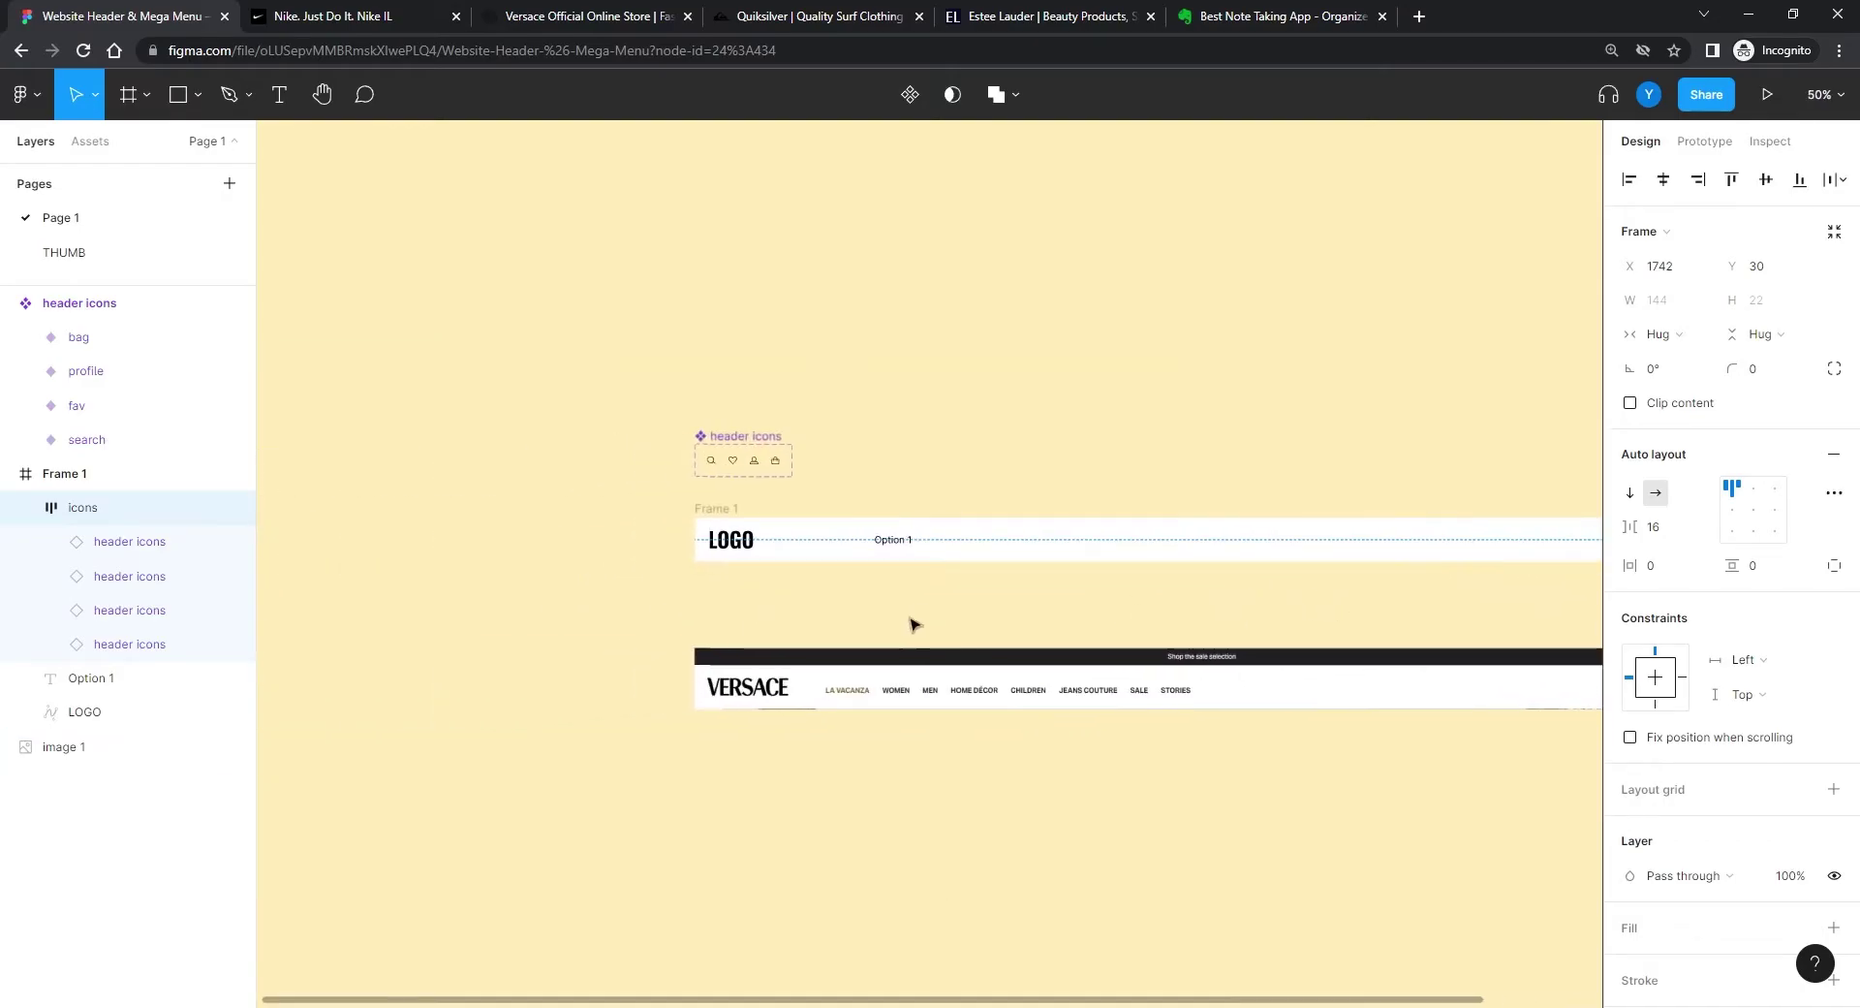
scroll(810, 607, "up", 3)
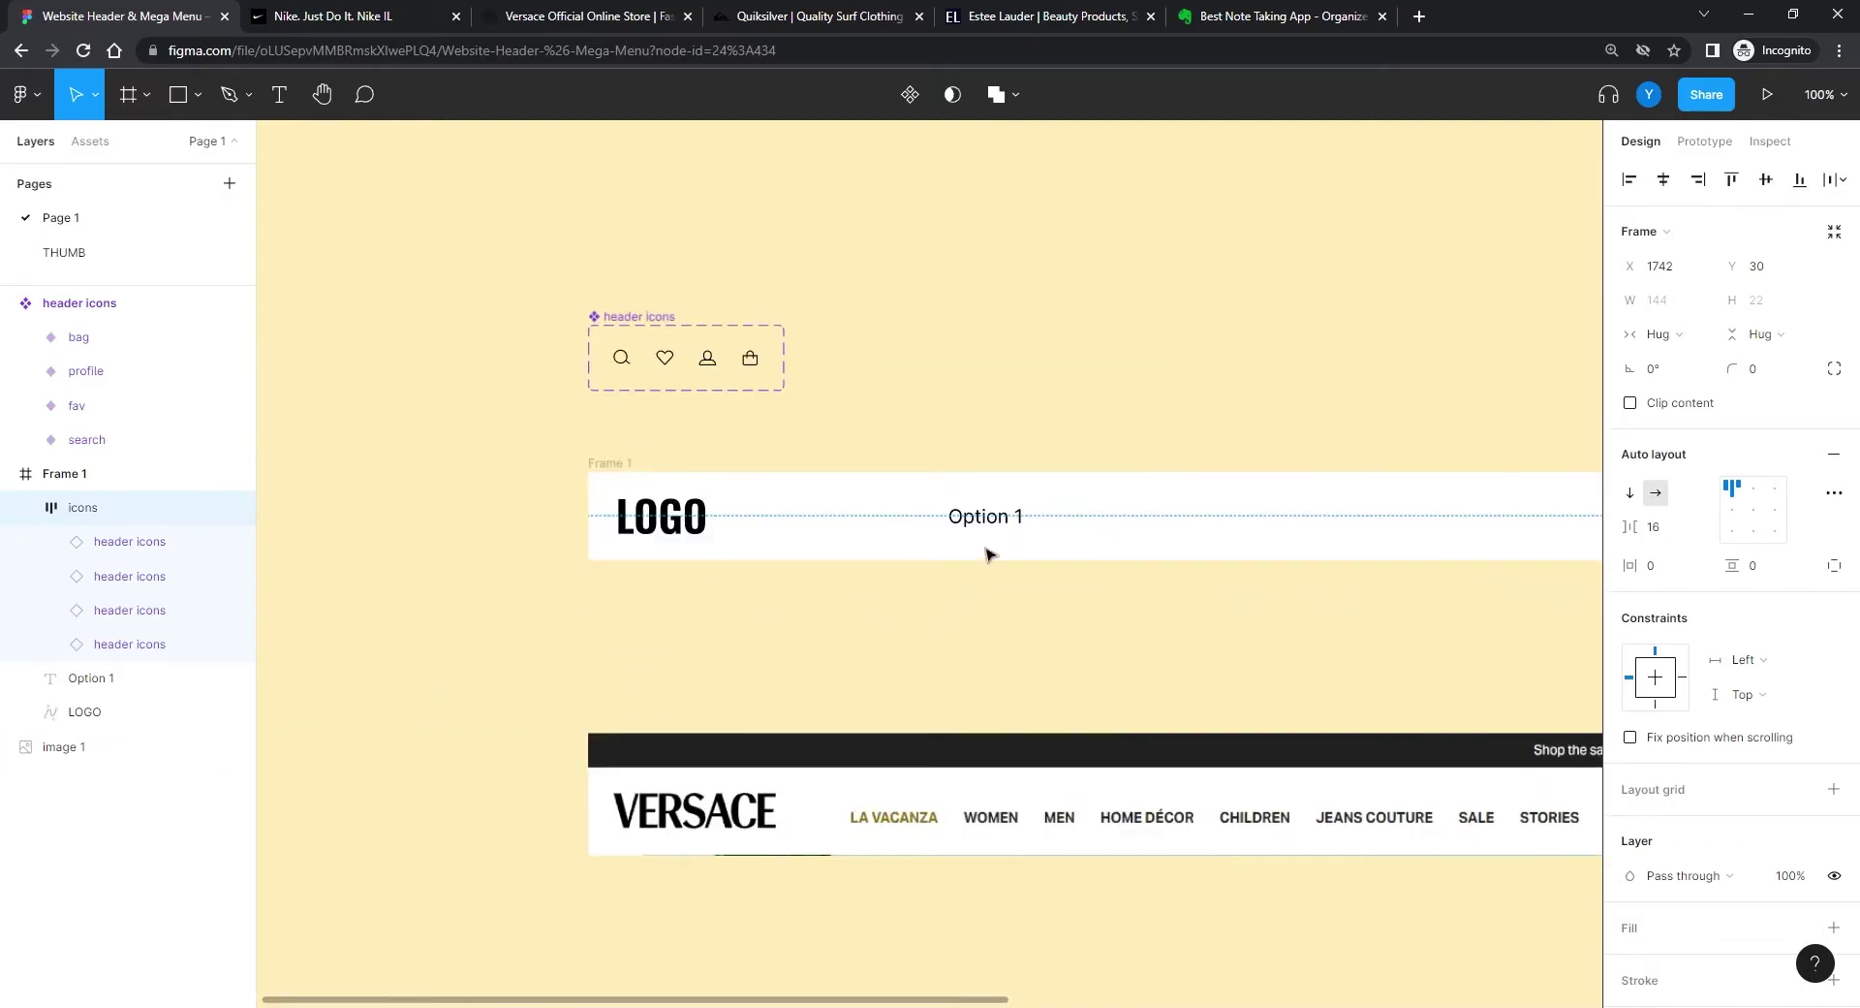
left_click(991, 518)
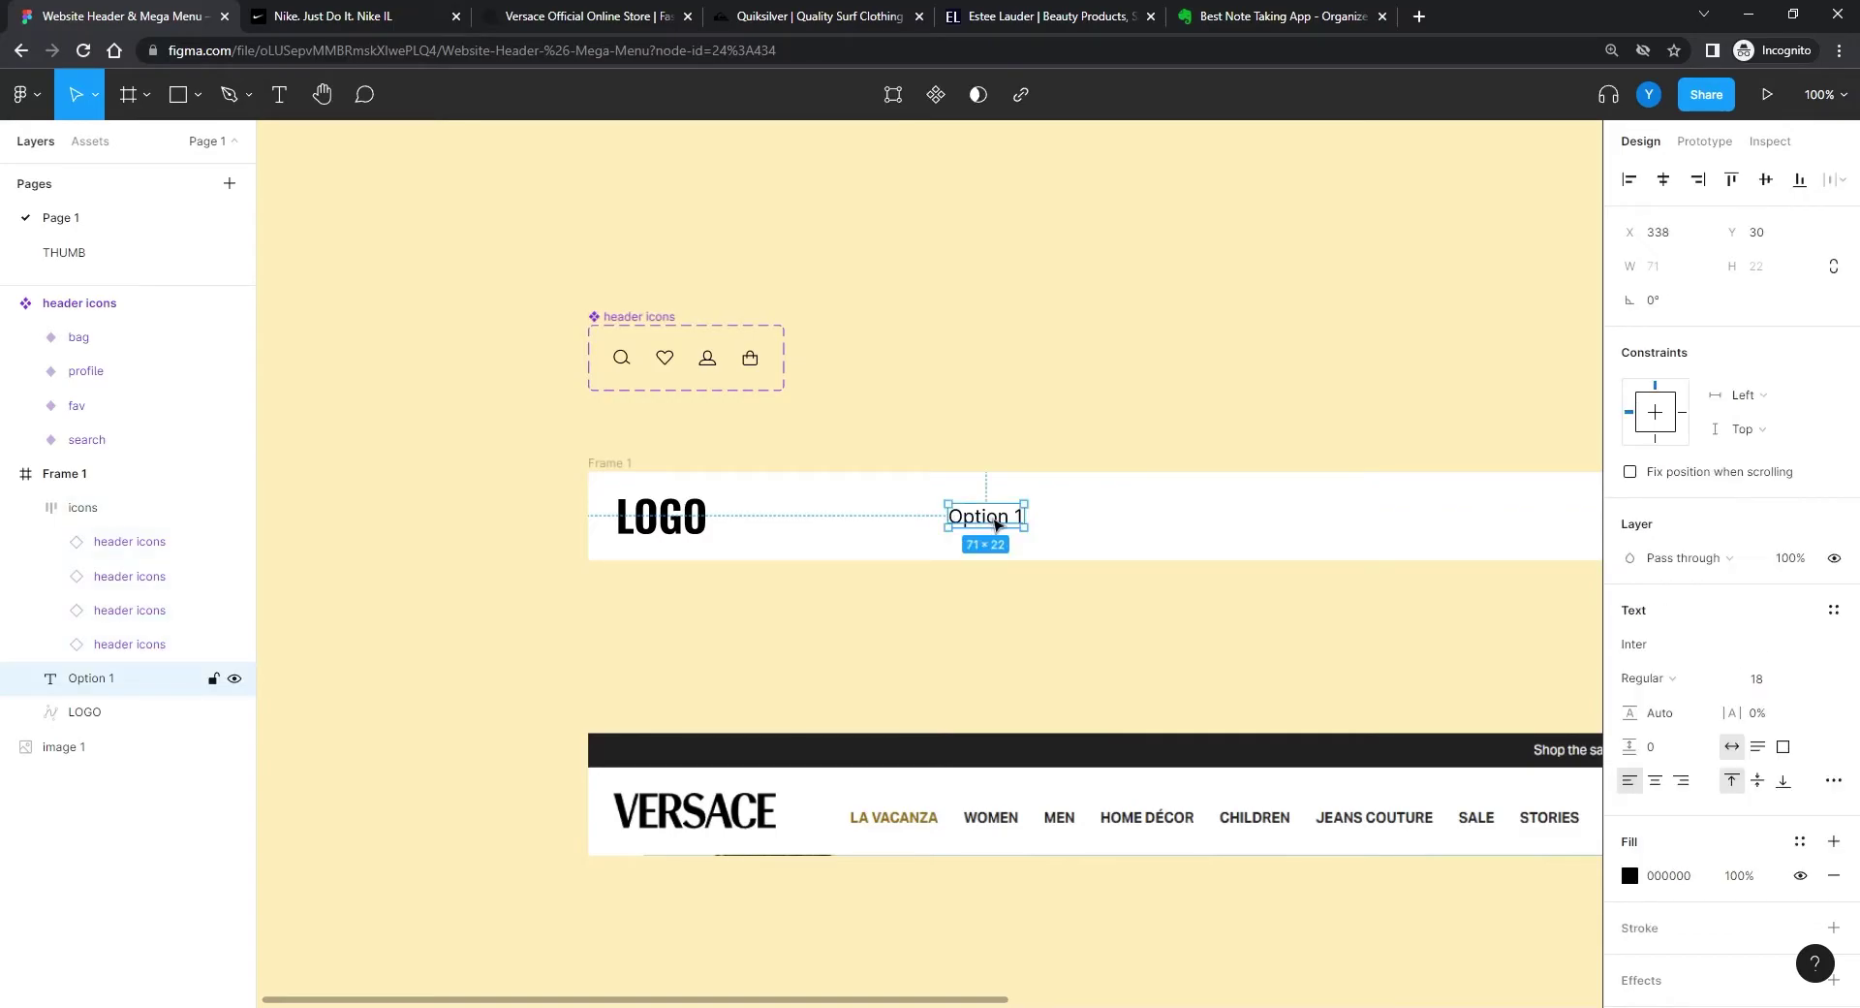
Step: Undo moving Option 1 out of Frame 1, keeping it at X 338, Y 30
left_click_drag(998, 526, 909, 368)
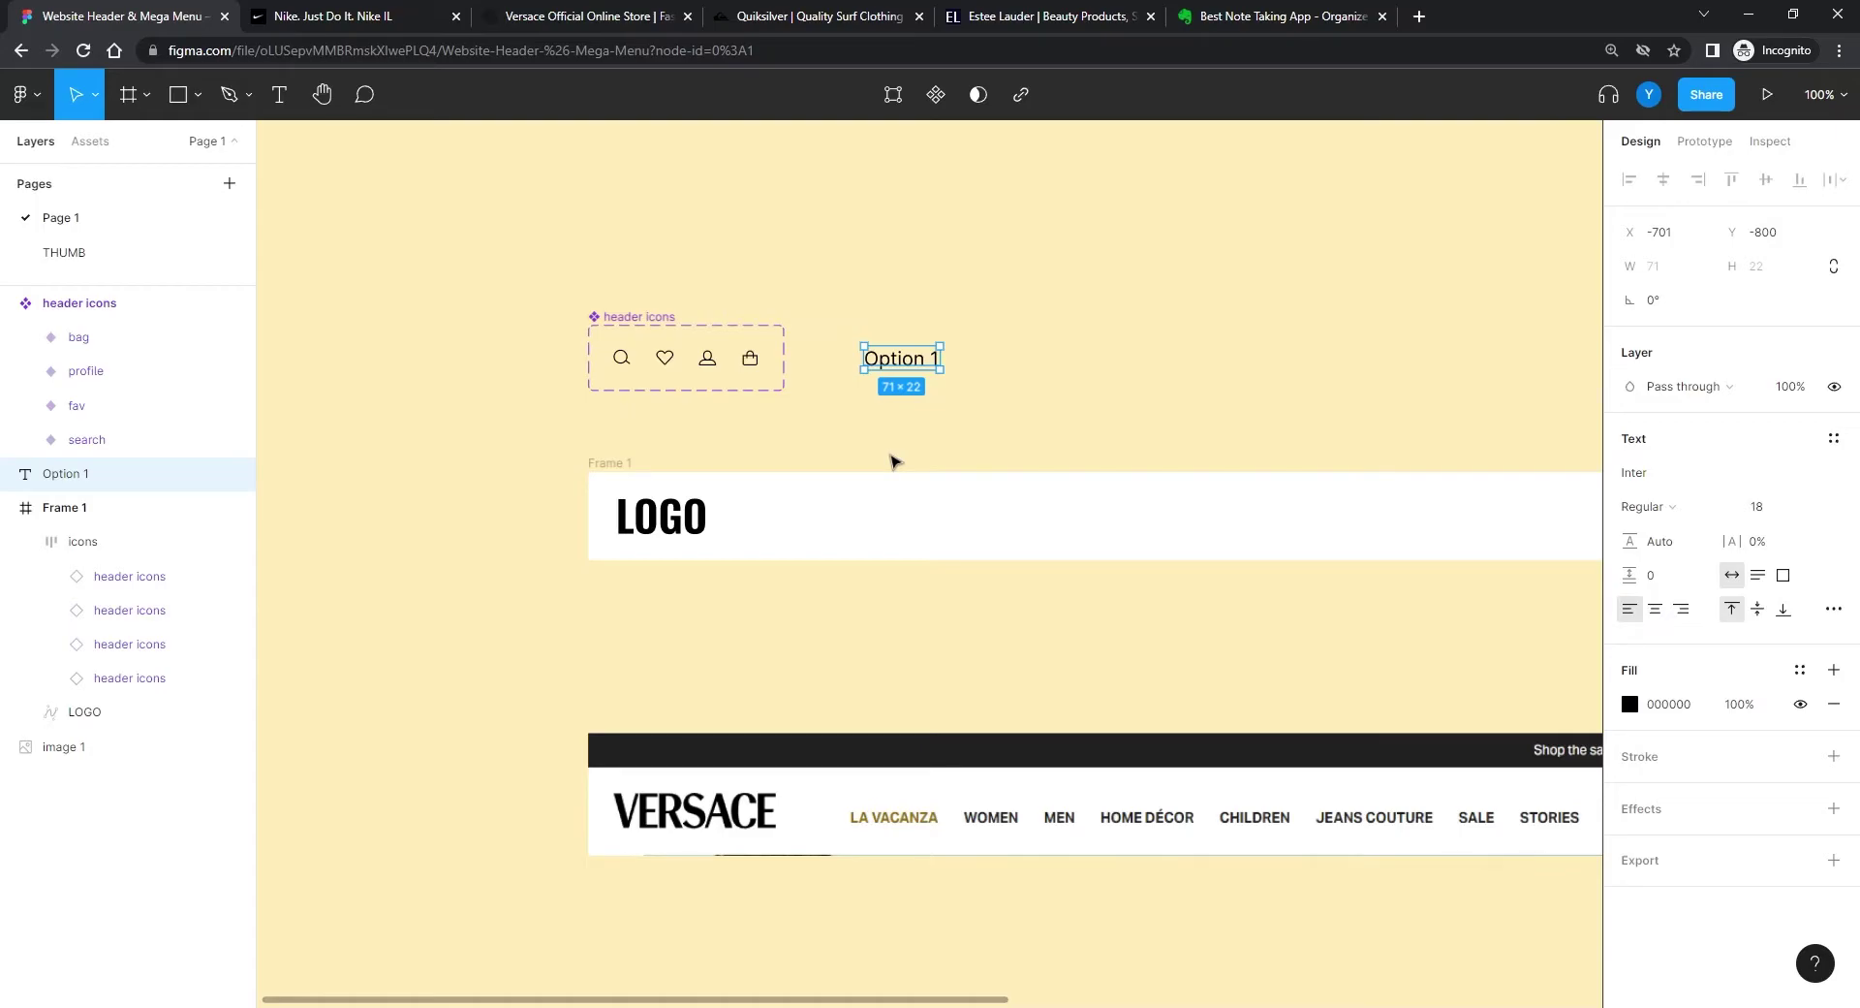
key("ctrl+z")
scroll(901, 461, "up", 3)
scroll(968, 556, "up", 3)
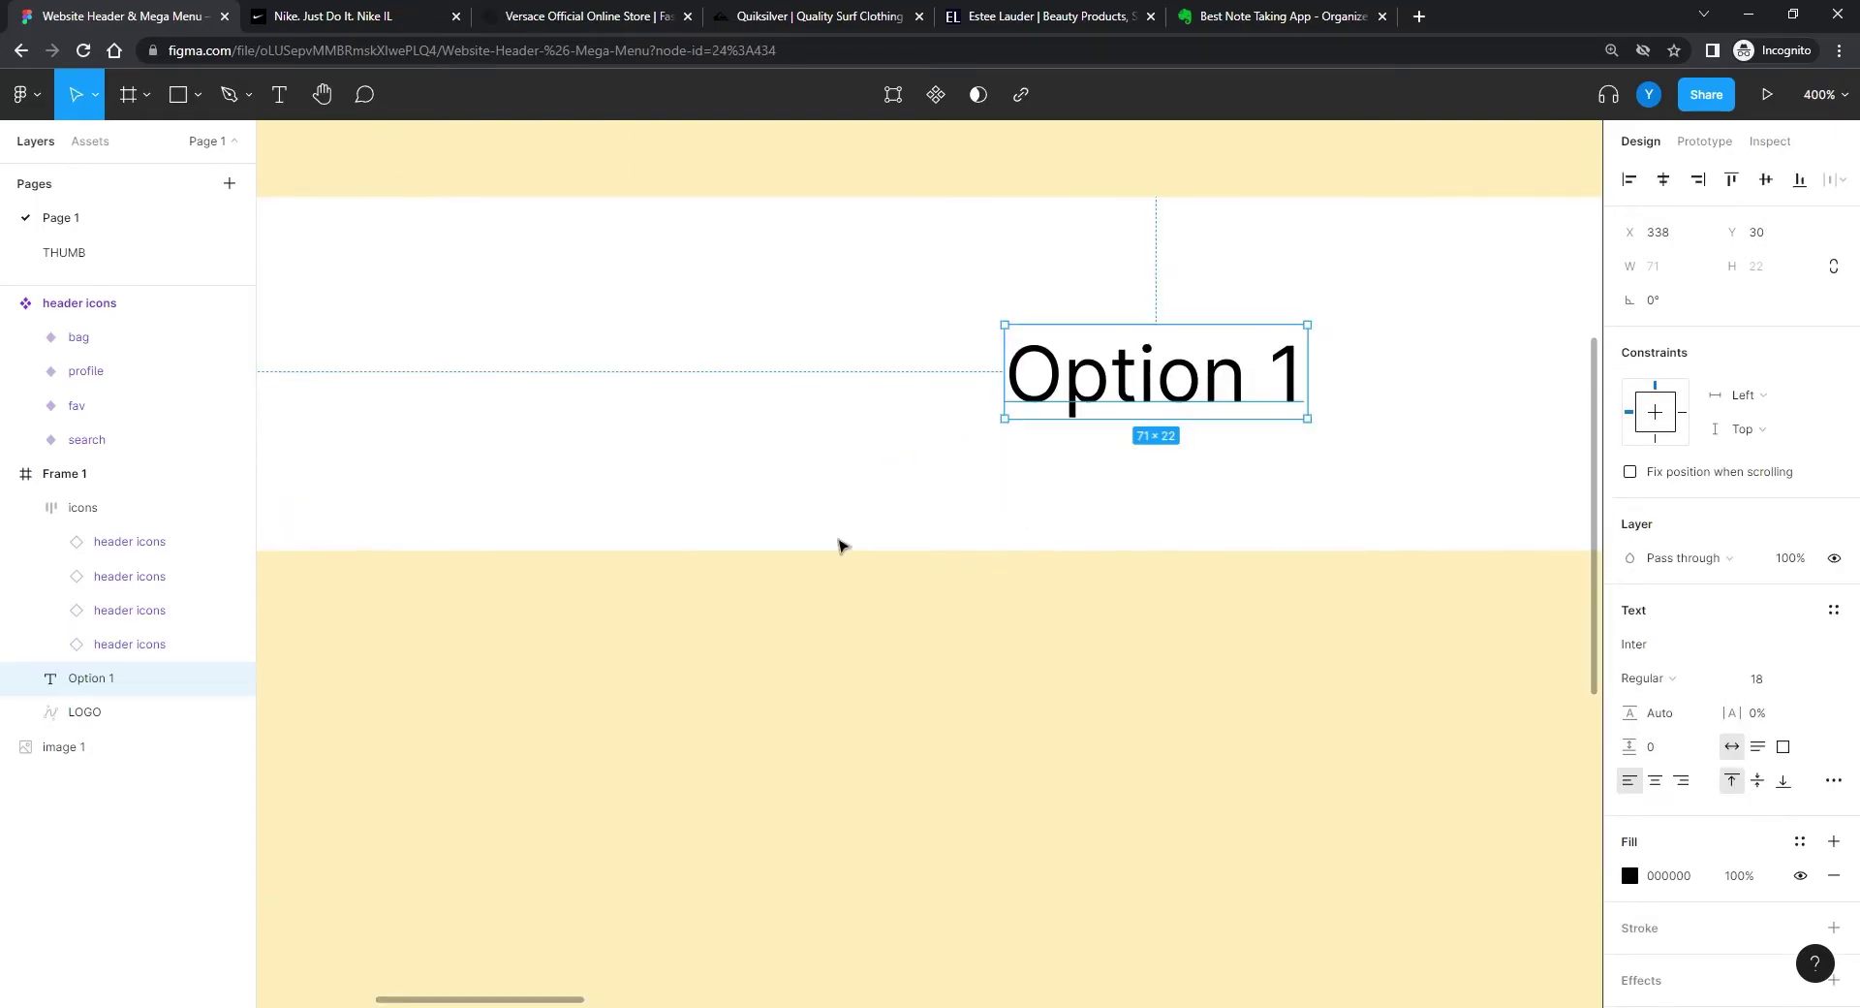
scroll(839, 545, "right", 5)
left_click(179, 94)
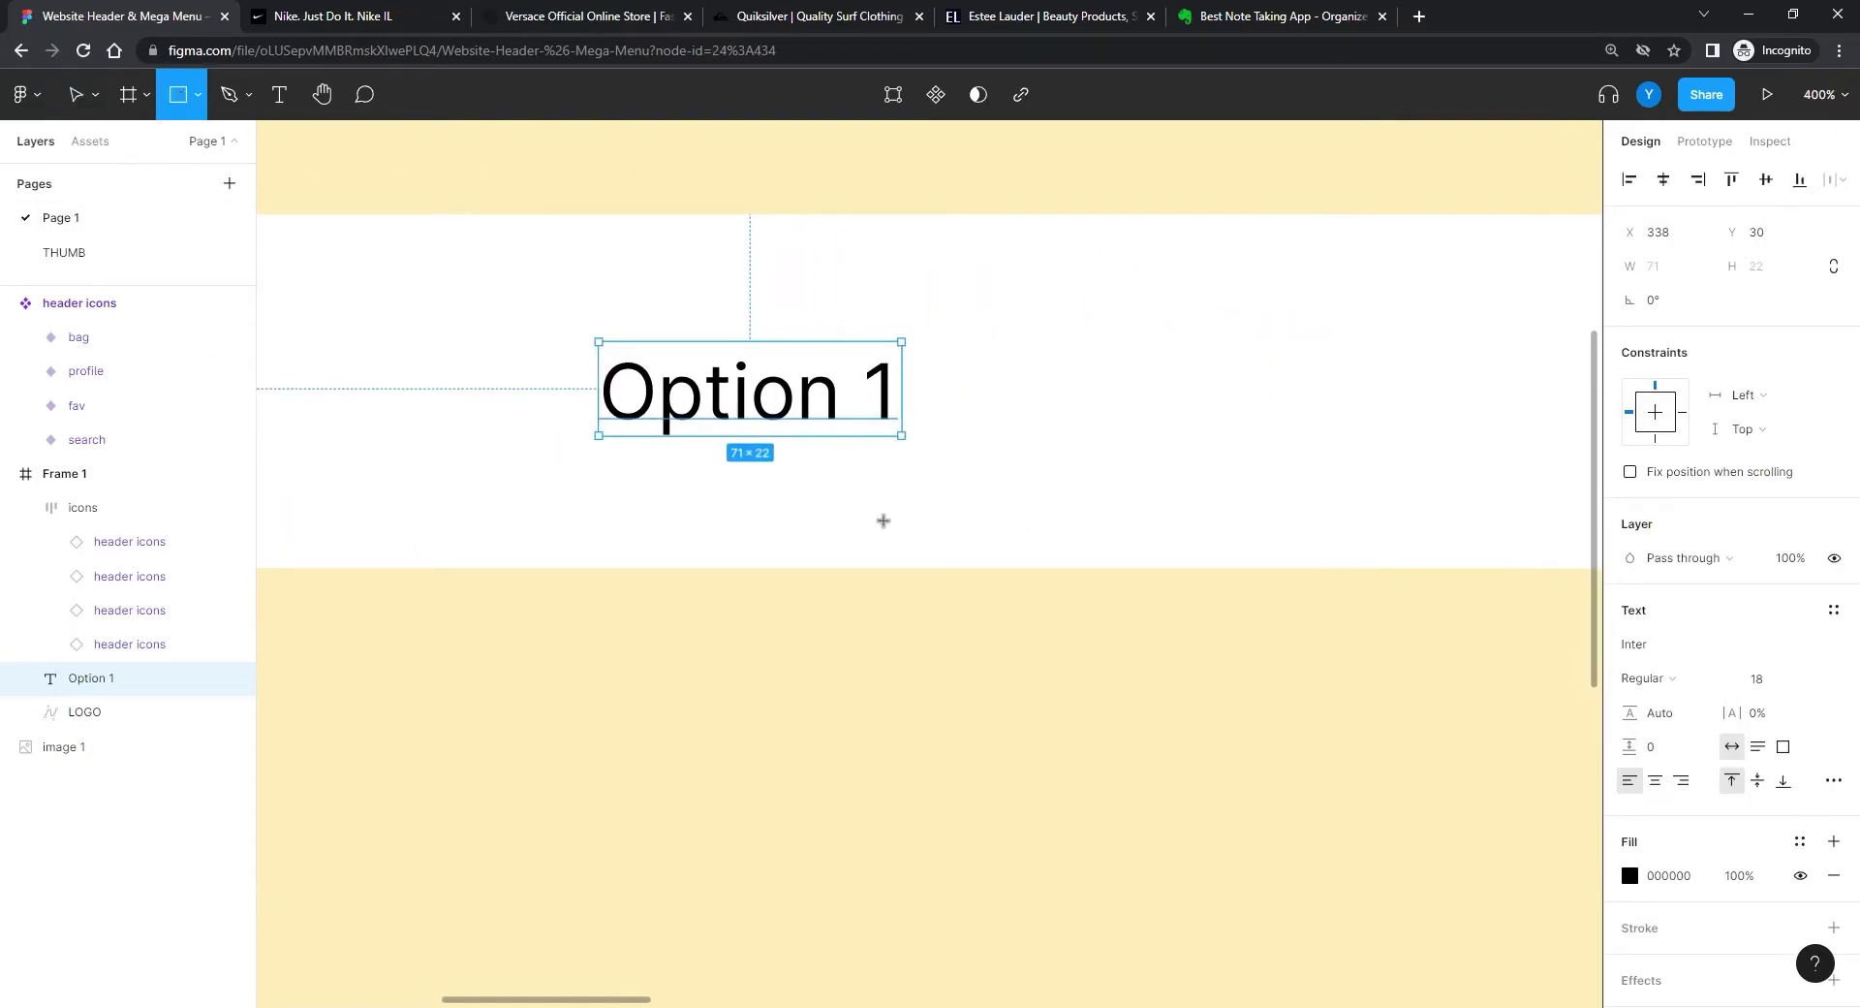
Step: Draw a 70×2 D9D9D9 bar, Rectangle 5, under Option 1 at X 338, Y 81
mouse_move(897, 529)
left_mouse_down()
mouse_move(578, 552)
mouse_move(612, 548)
left_mouse_up()
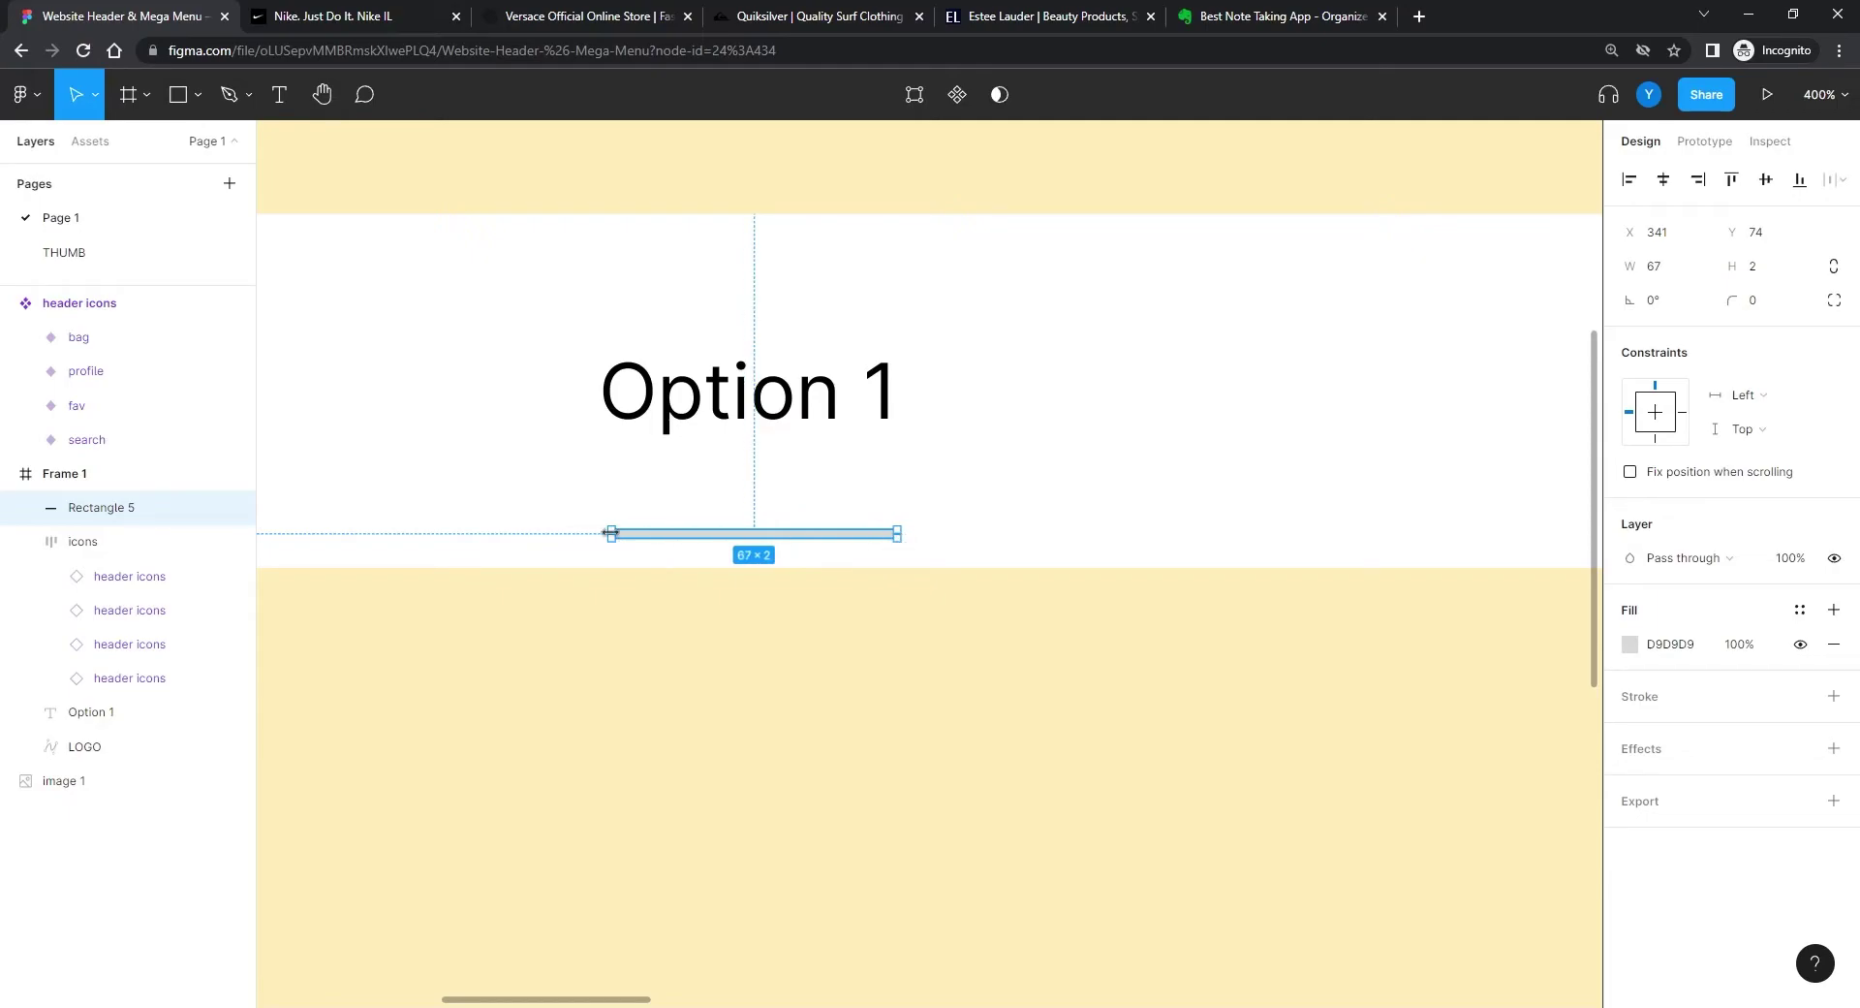
left_click_drag(612, 533, 599, 533)
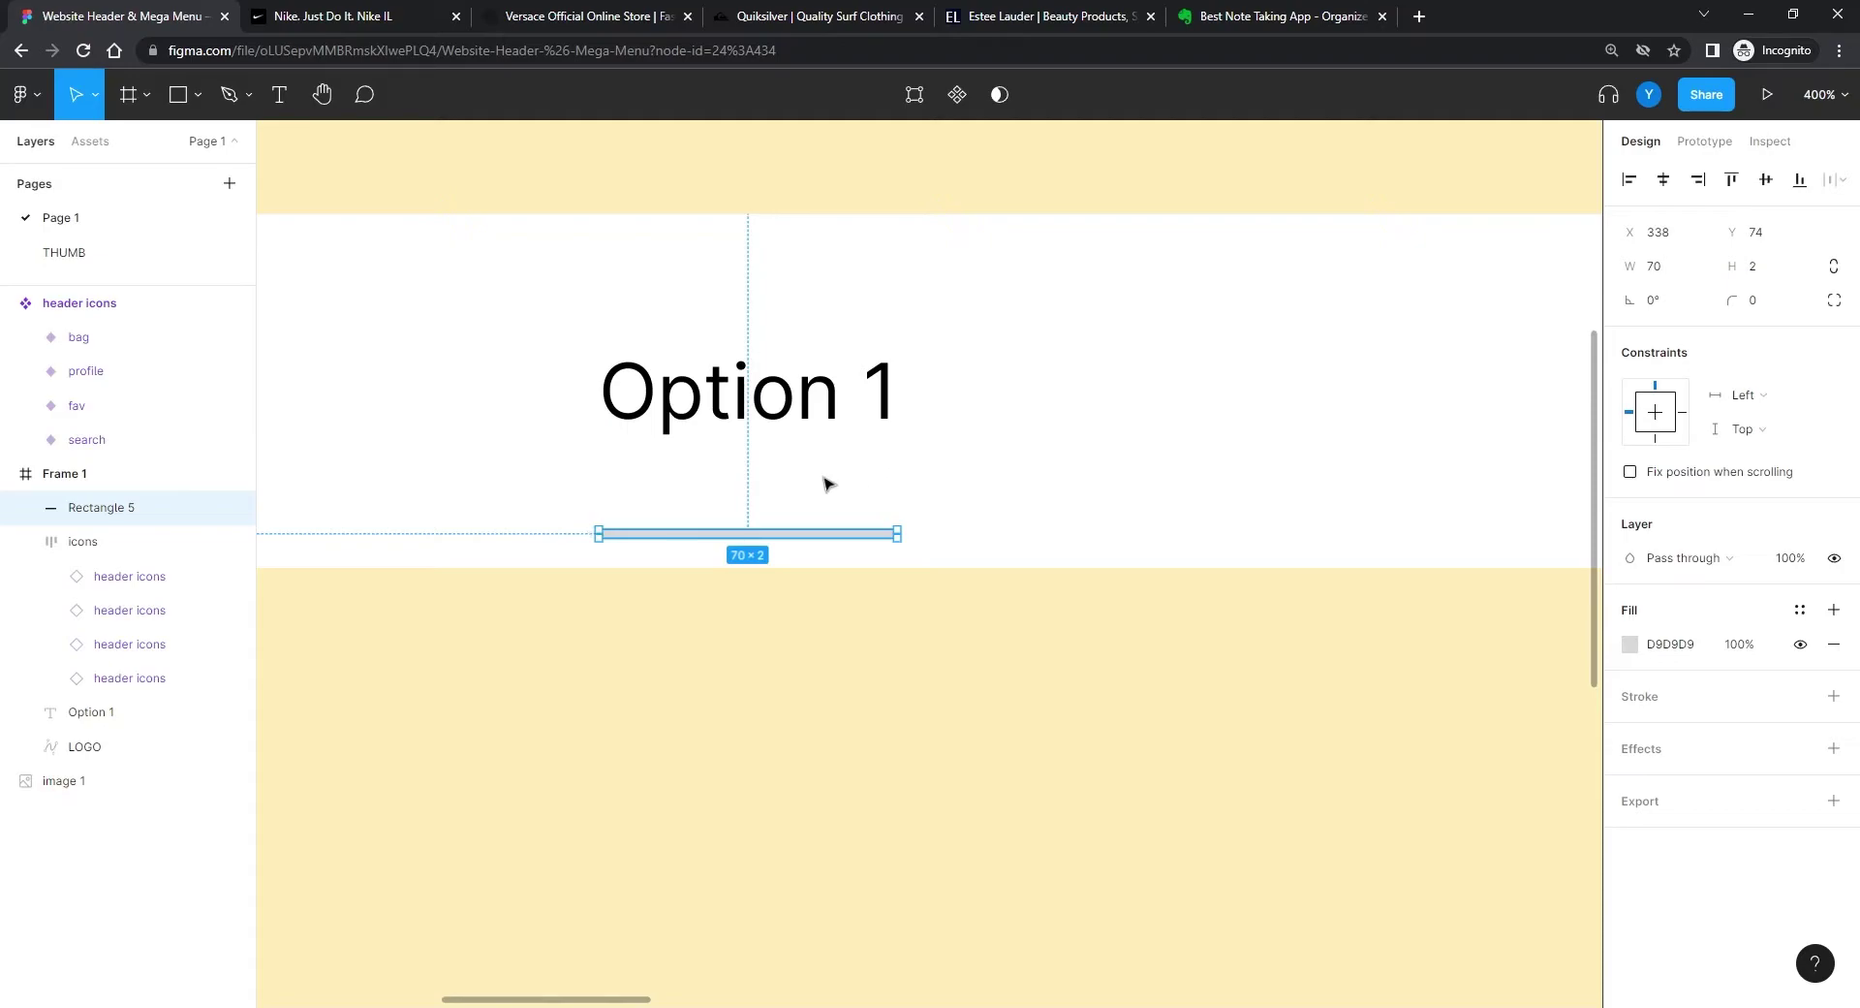
left_click(765, 398)
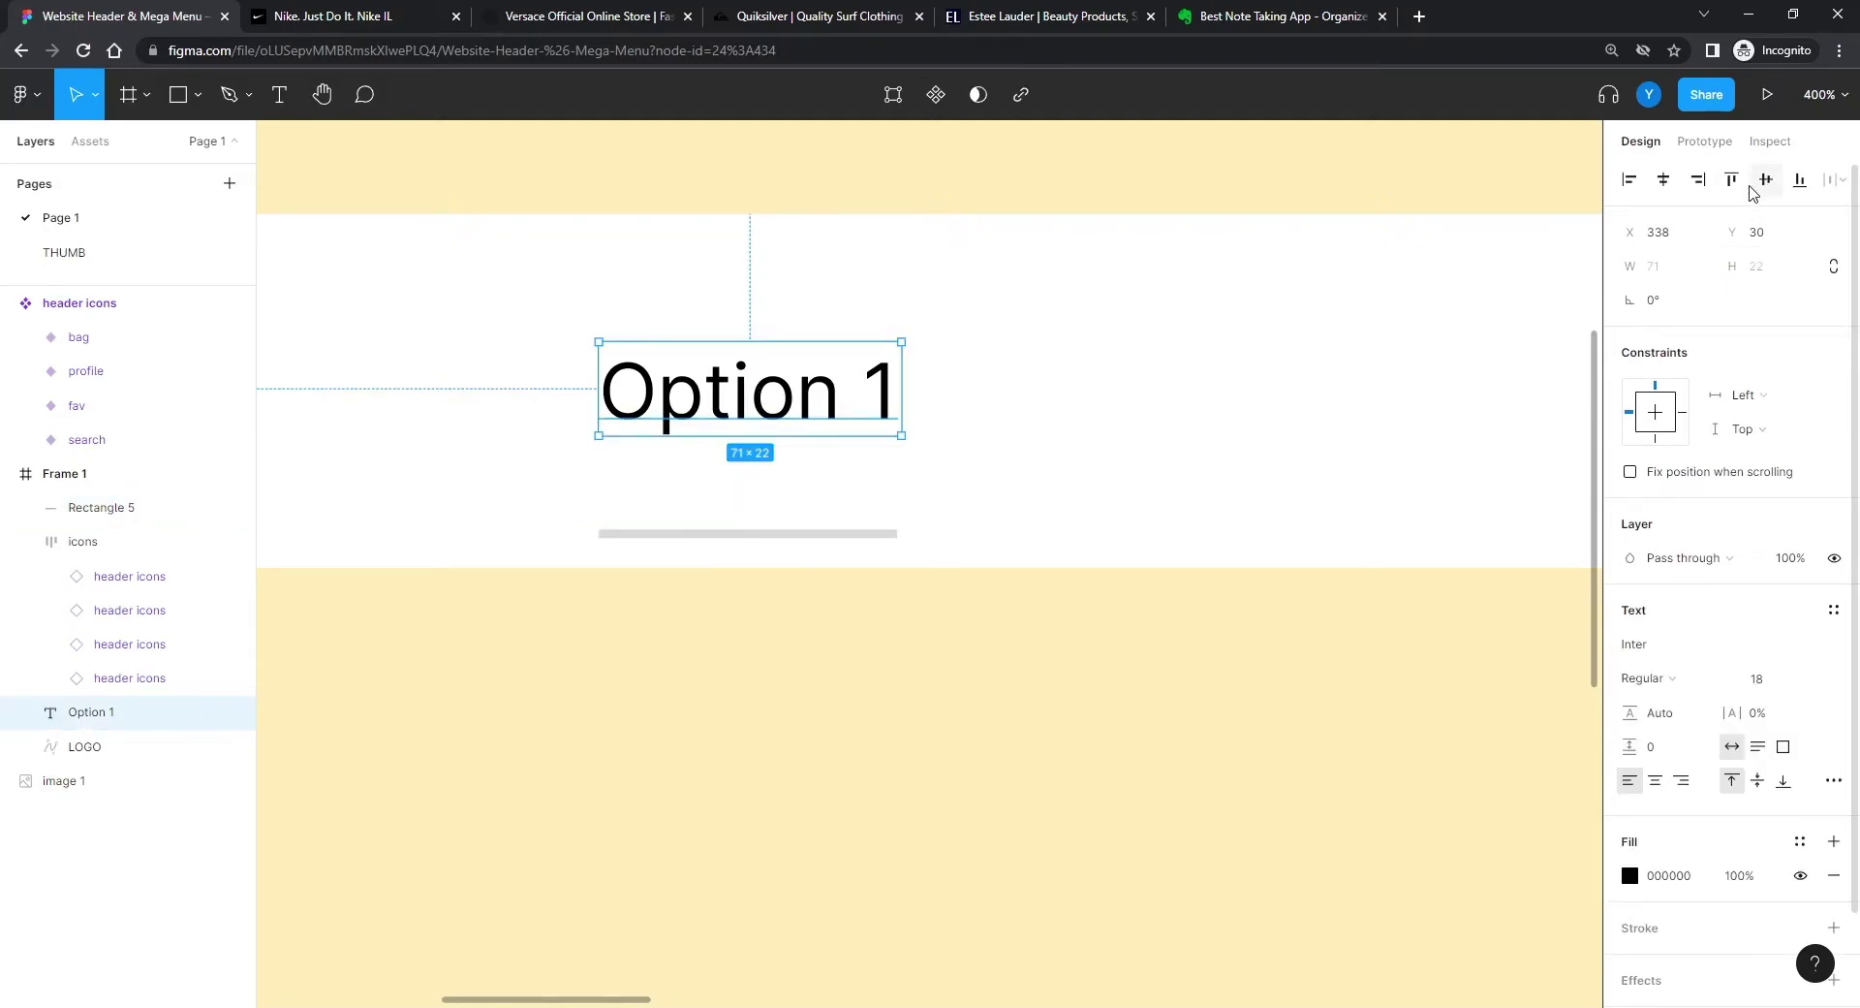
left_click(632, 534)
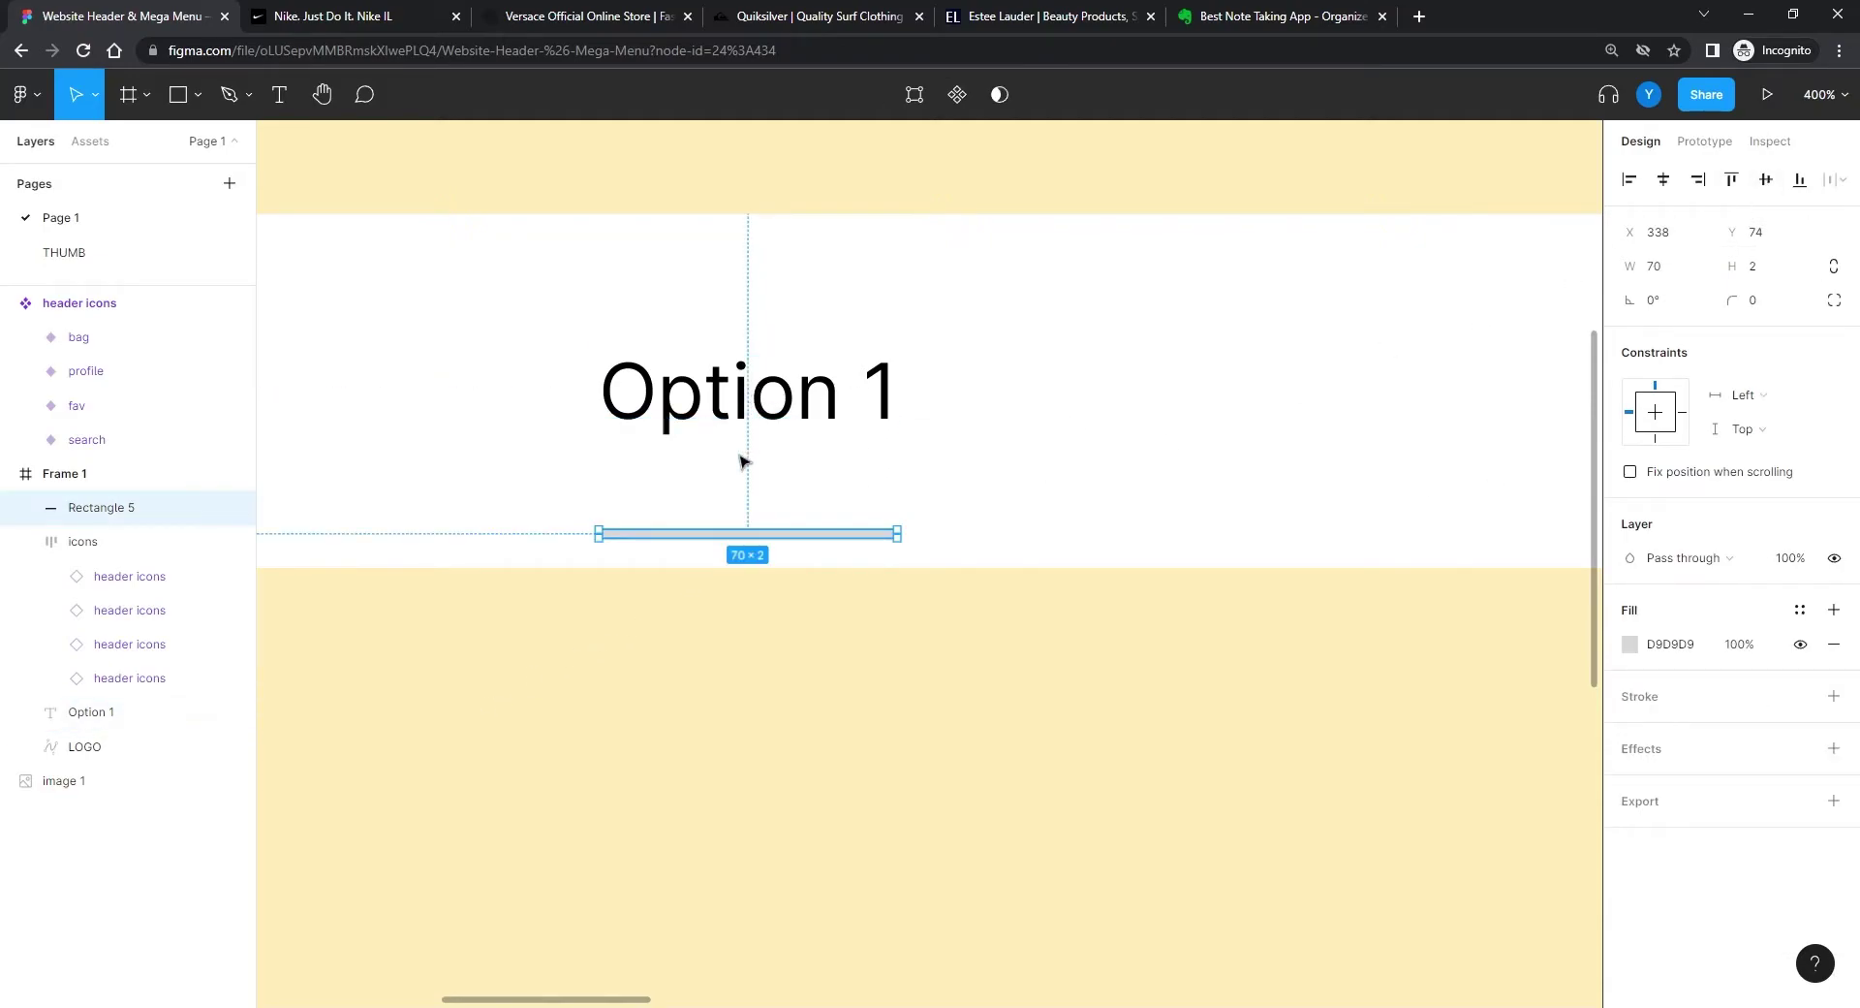
left_click_drag(676, 540, 677, 569)
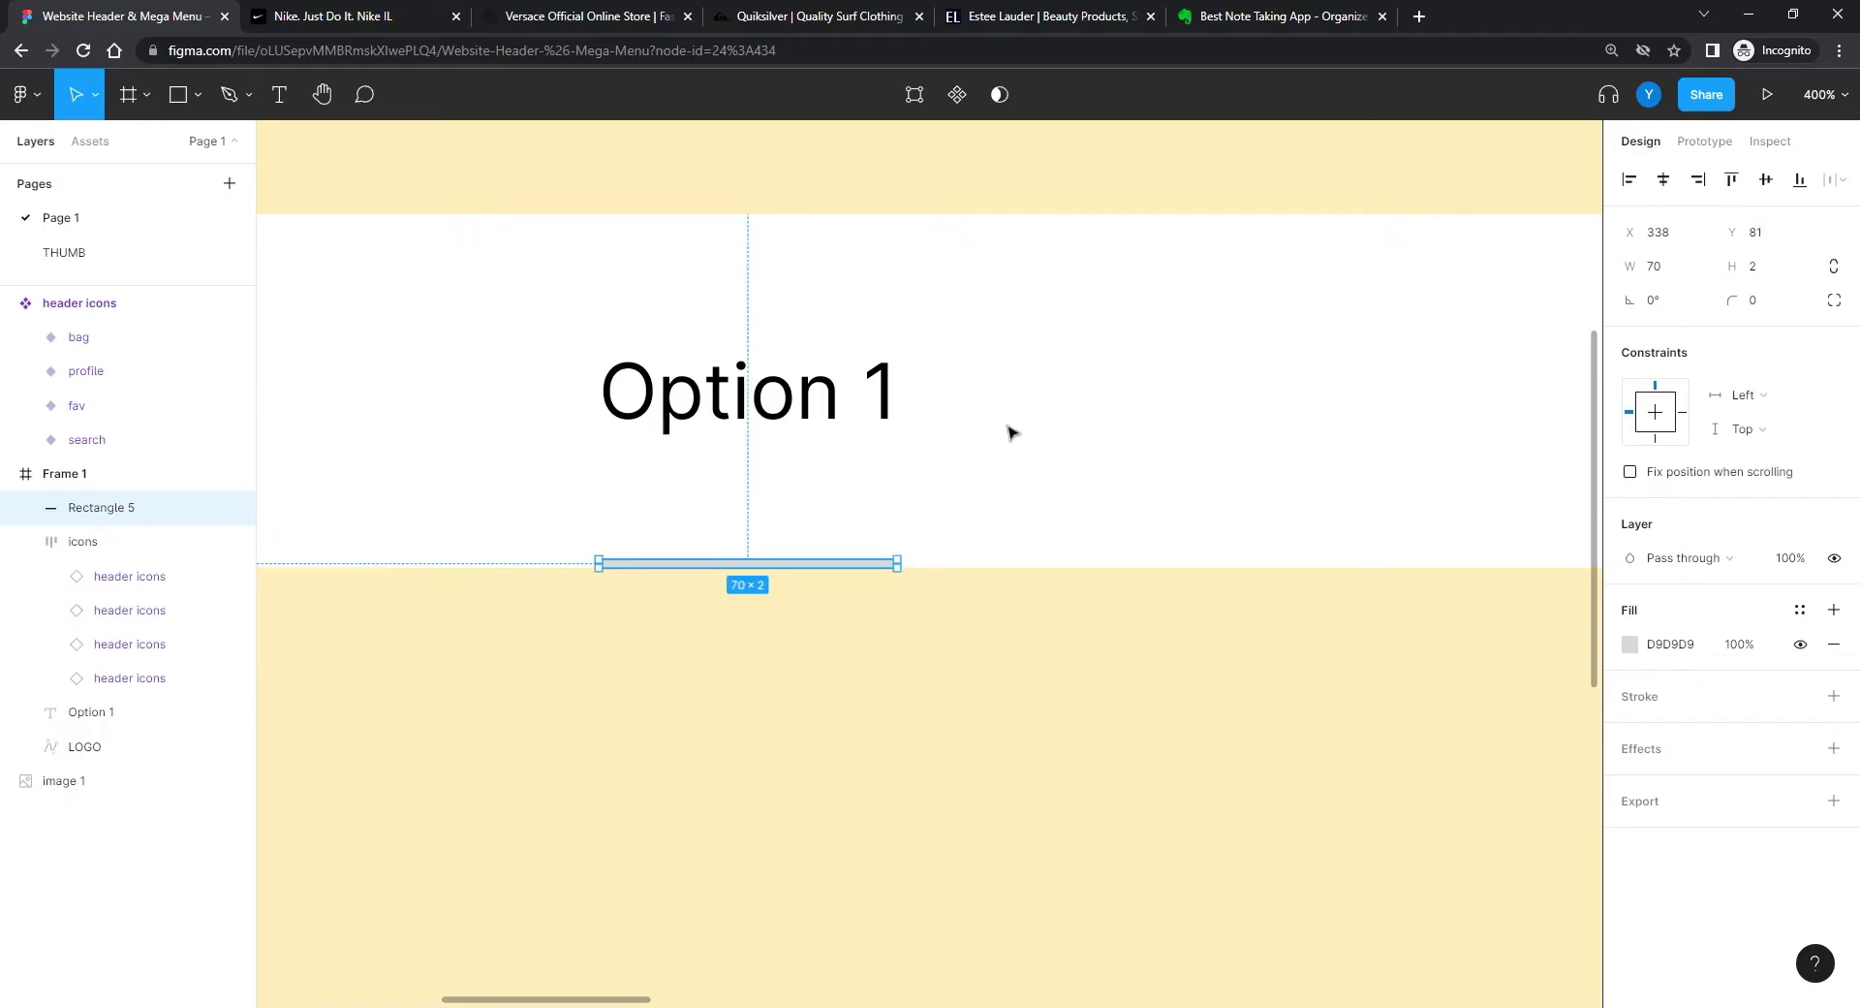
Step: Reduce Frame 1's height from 83 to 82 px and deselect it
left_click(979, 264)
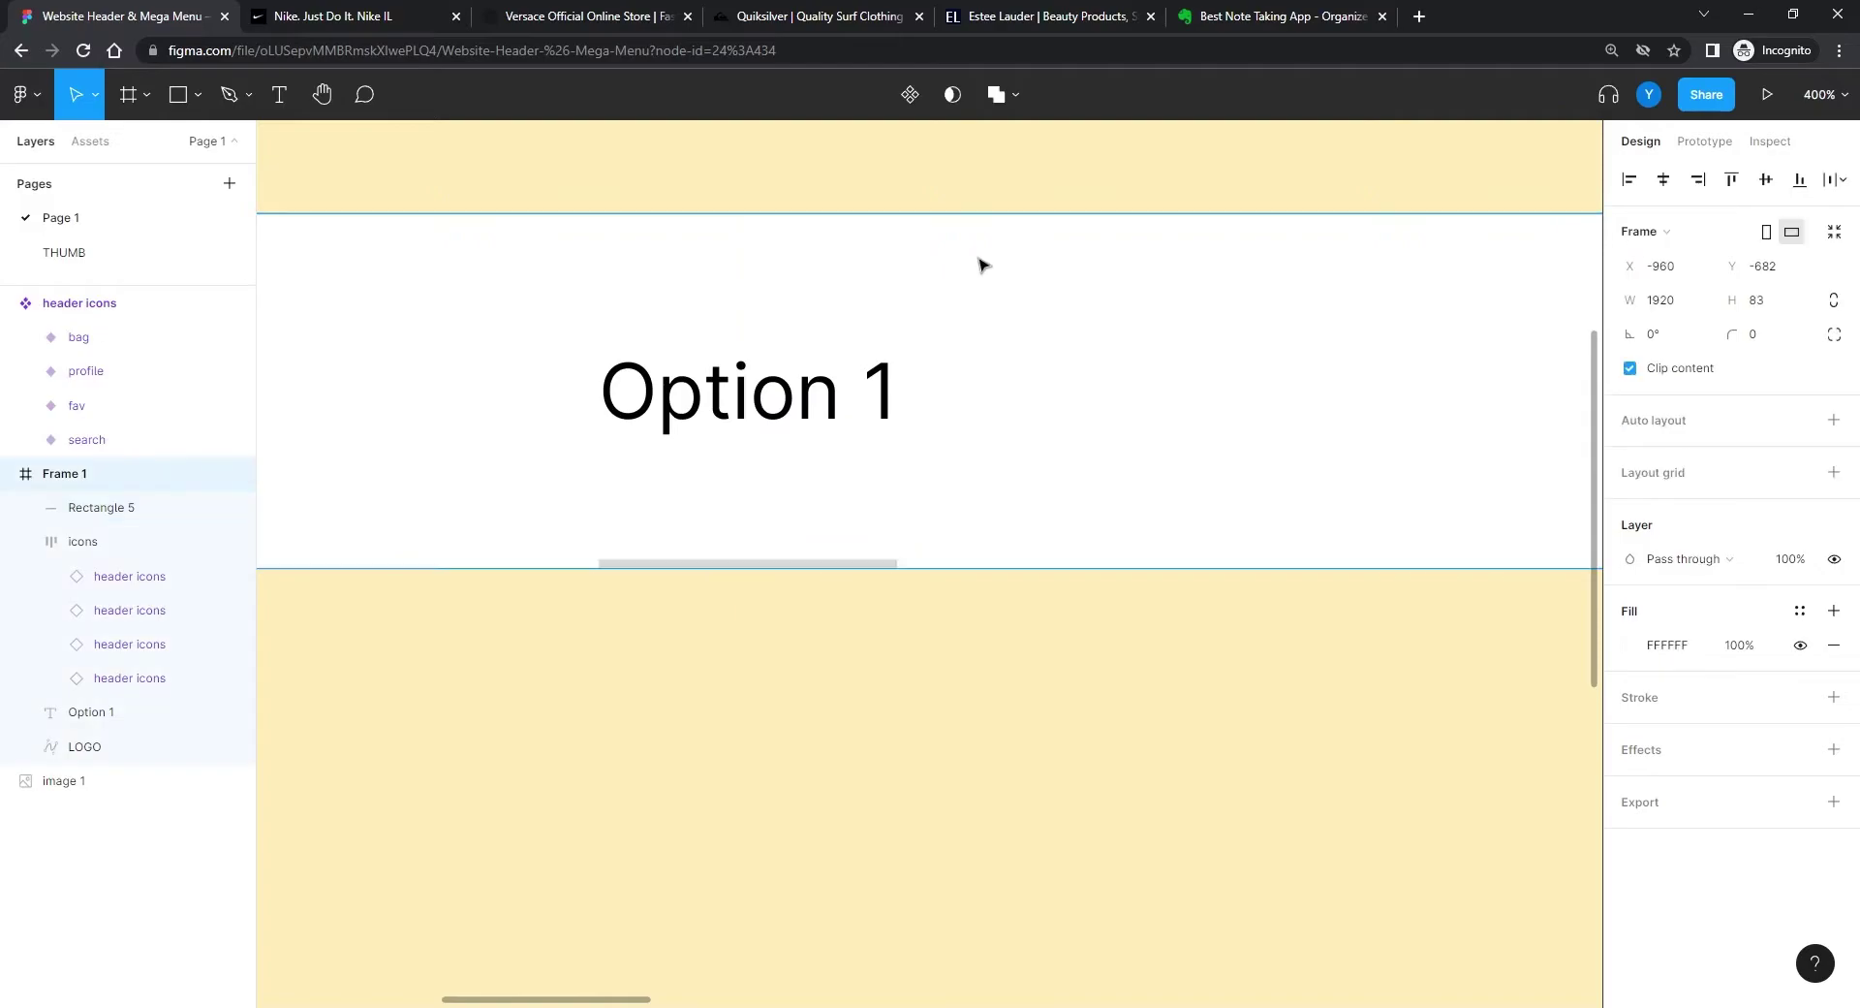
left_click(1781, 311)
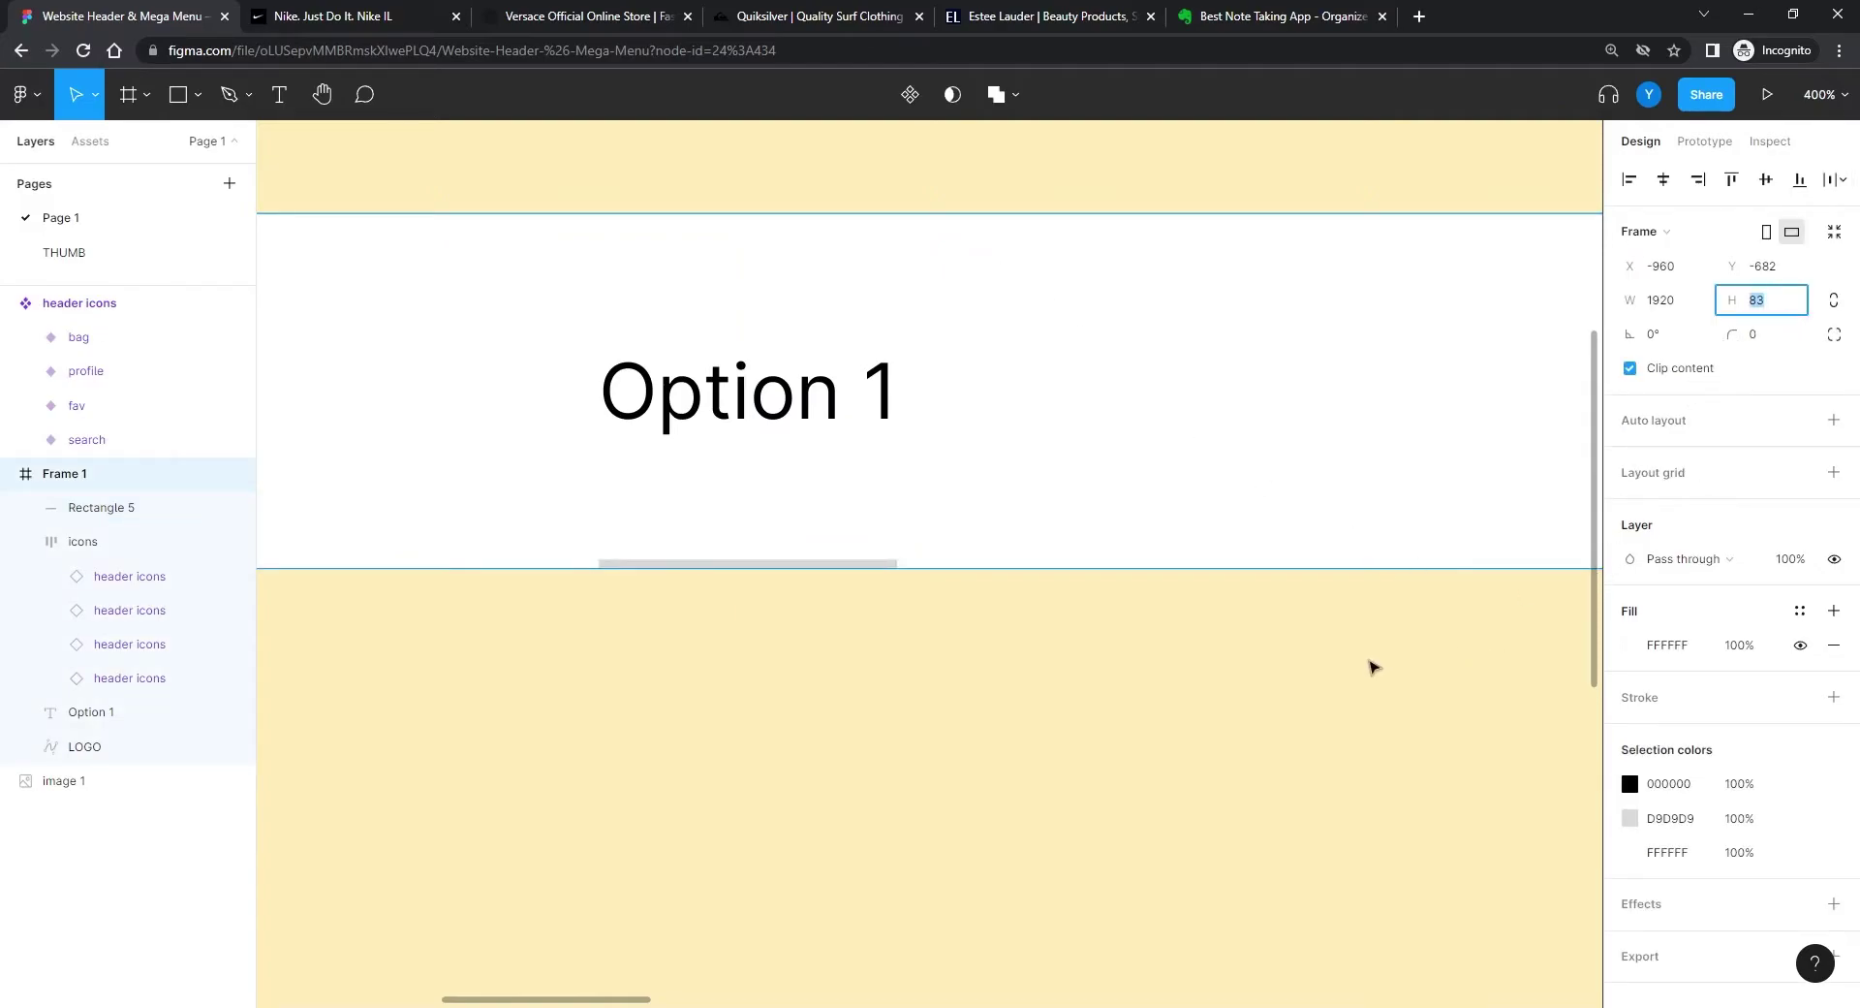
key("Down")
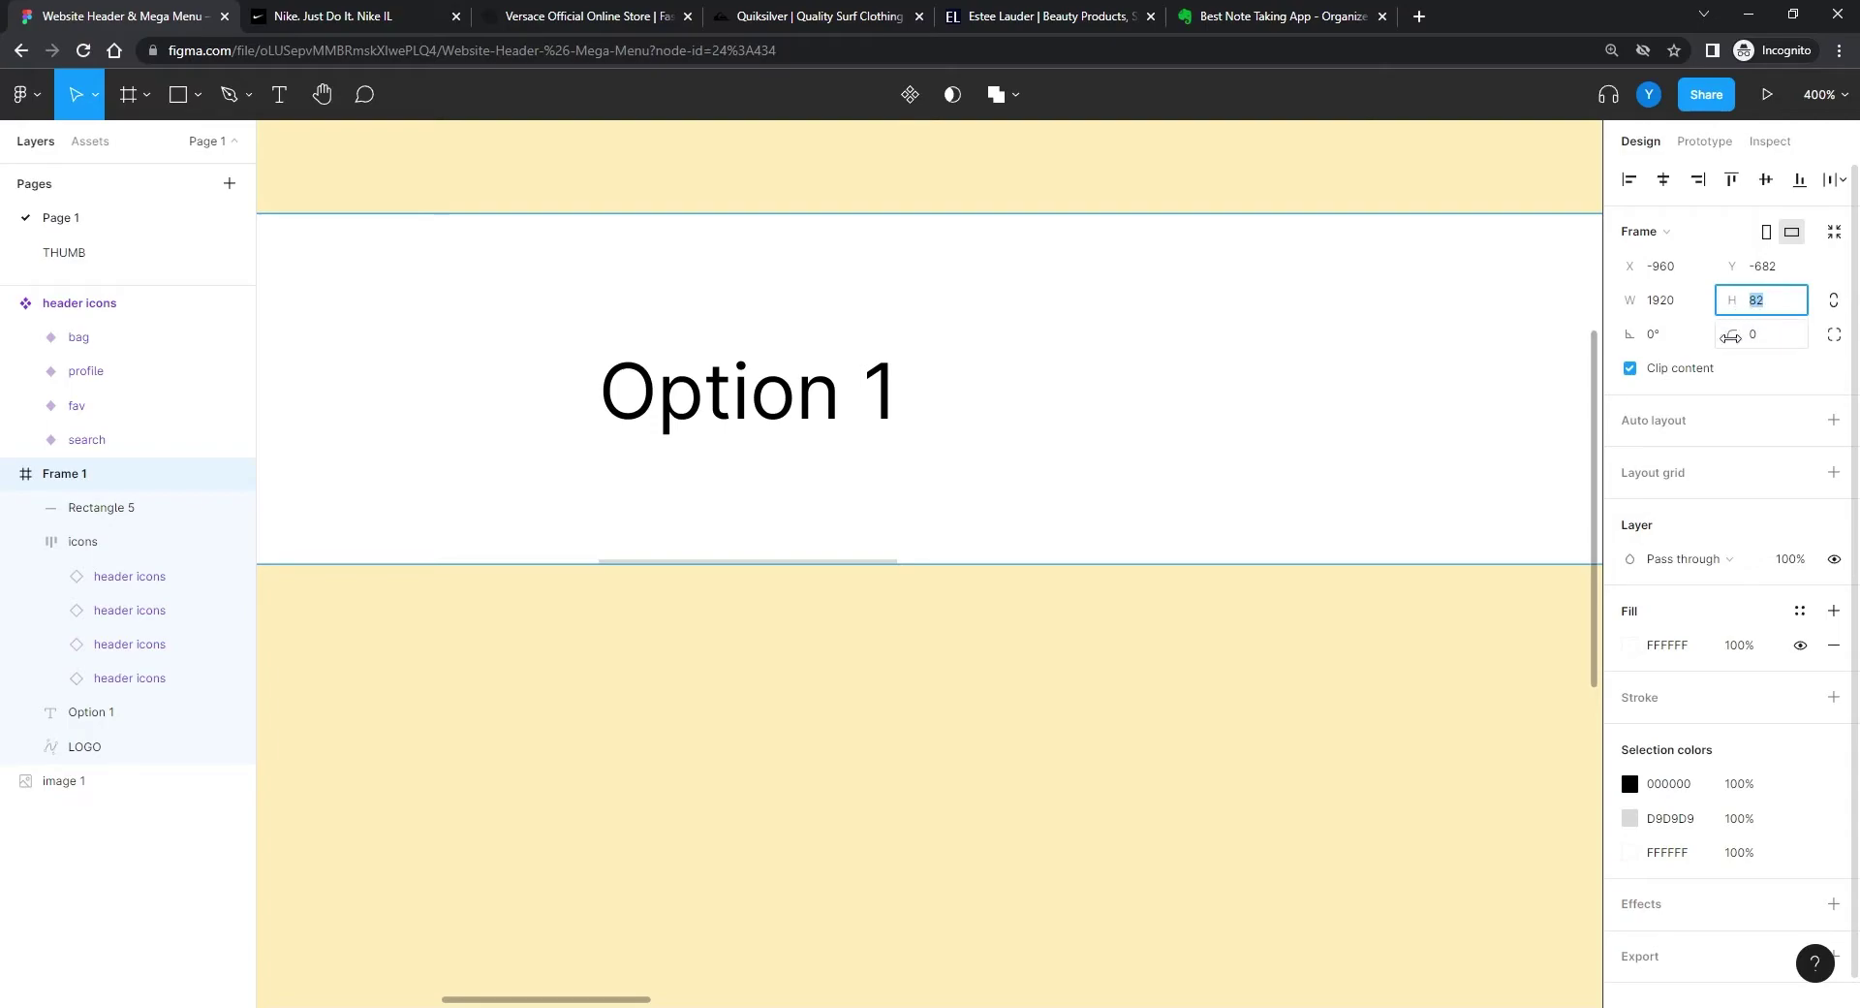
left_click(625, 666)
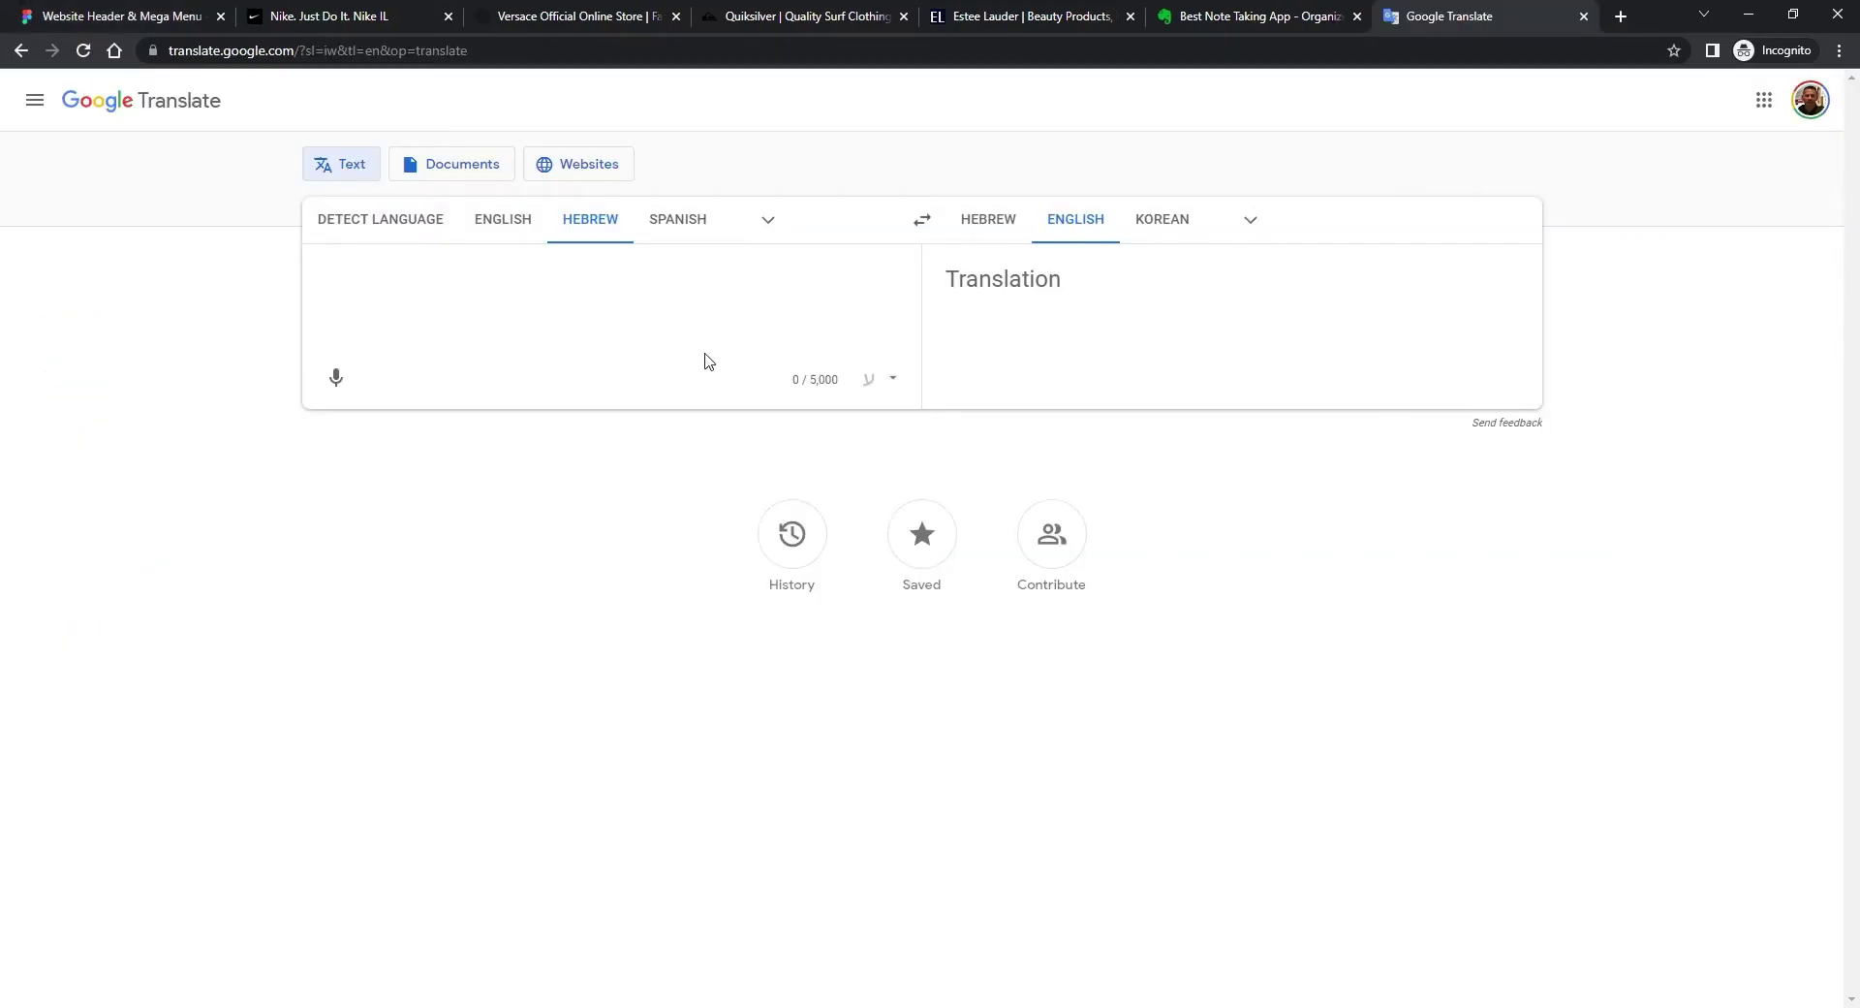
Step: Enter the Hebrew word 'יום' into Google Translate's source box
left_click(826, 280)
type("יום")
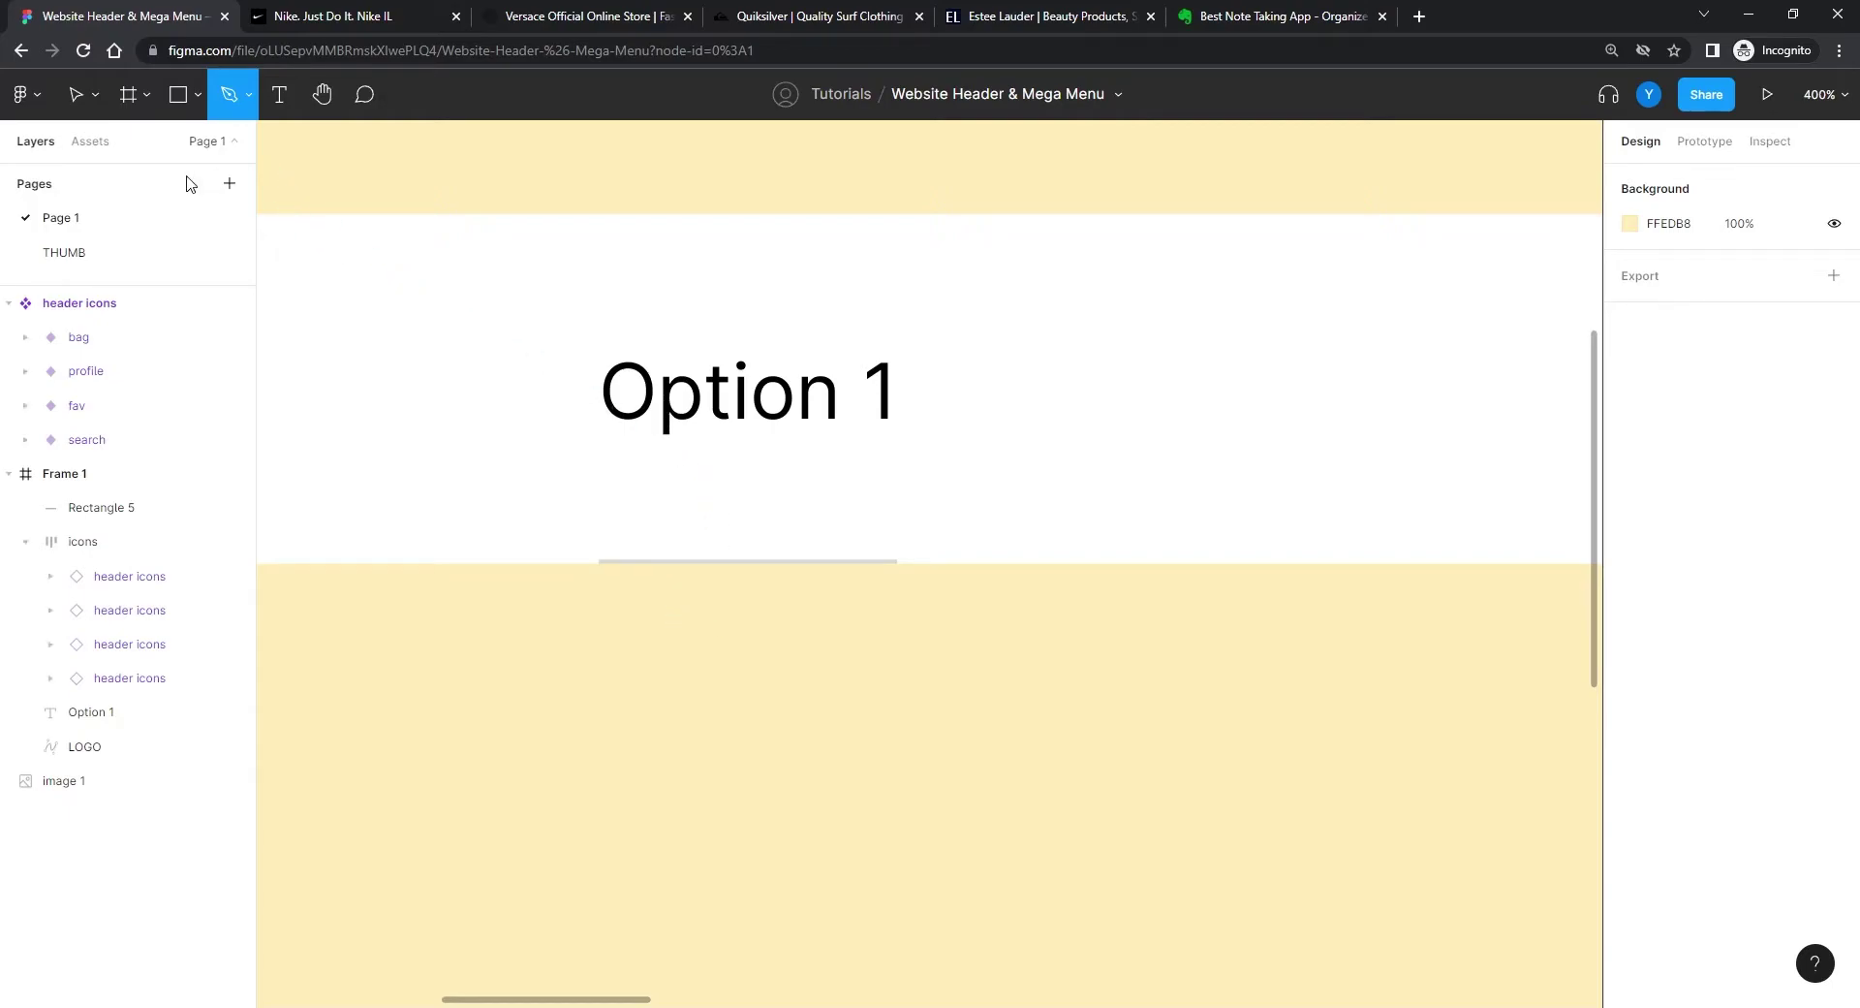
Step: Resize the underline bar under Option 1 to 4 px tall
left_click(74, 105)
left_click(816, 426)
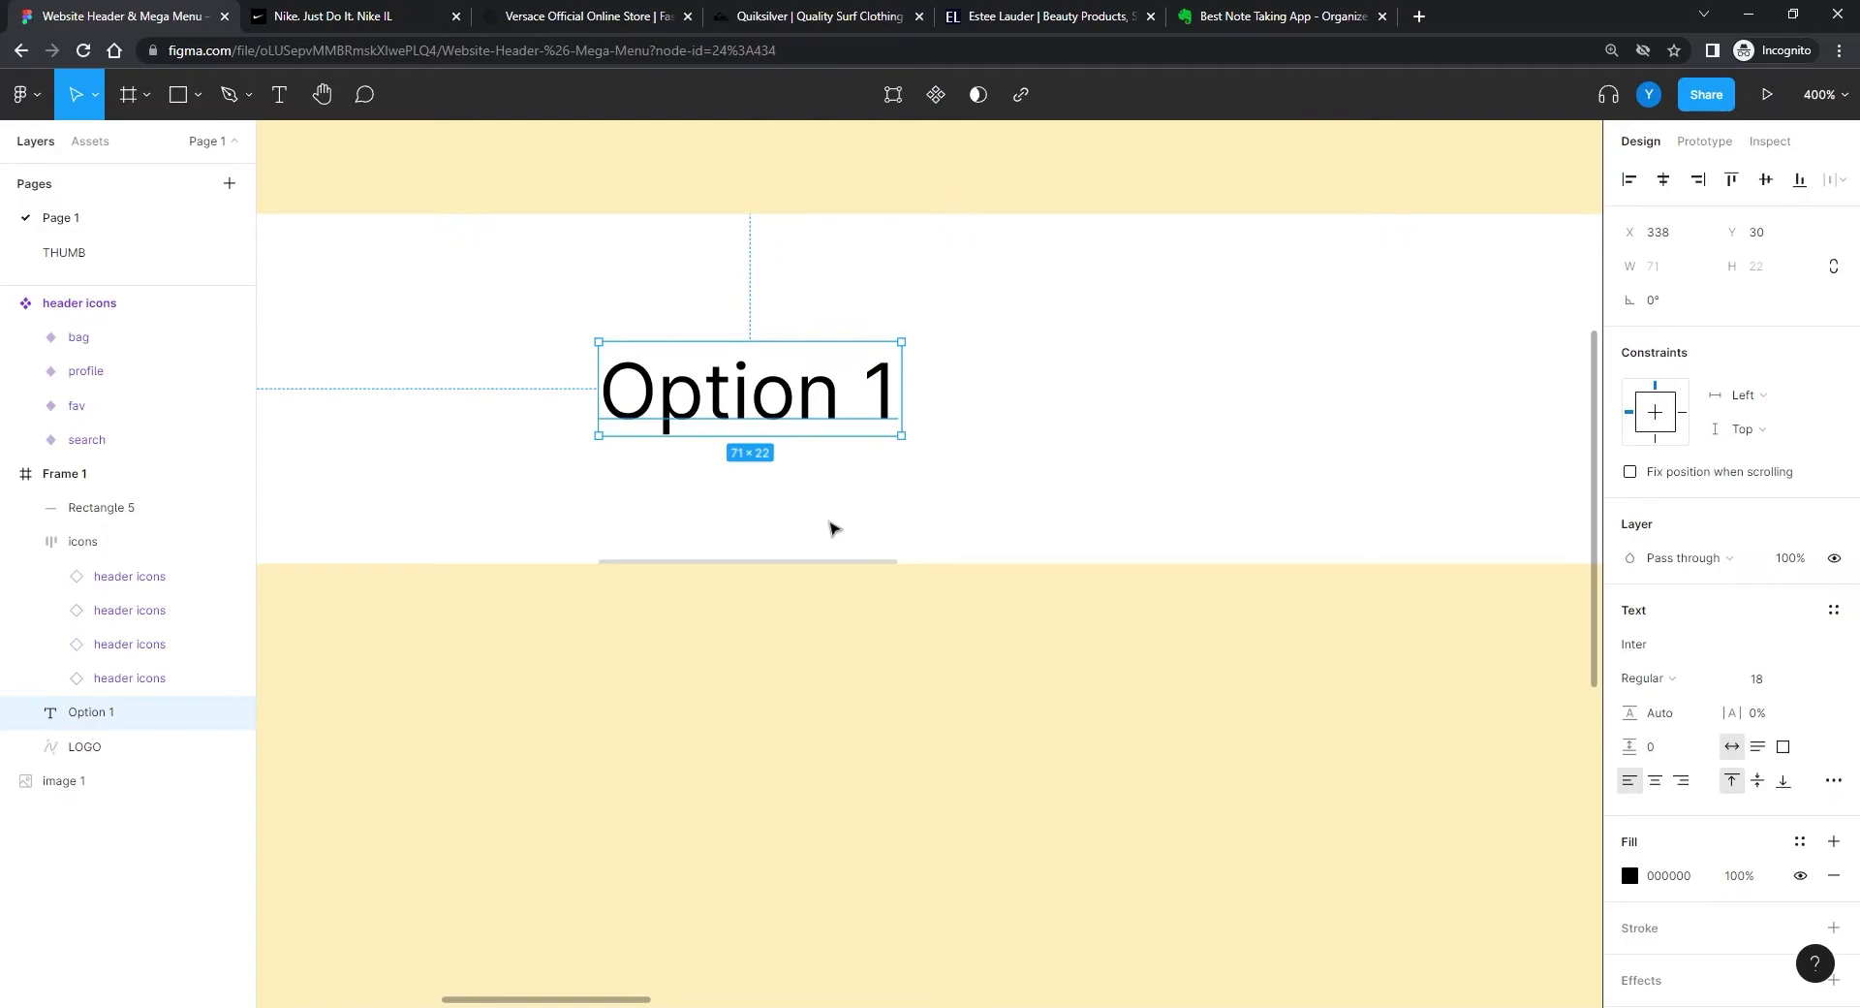
left_click(839, 564)
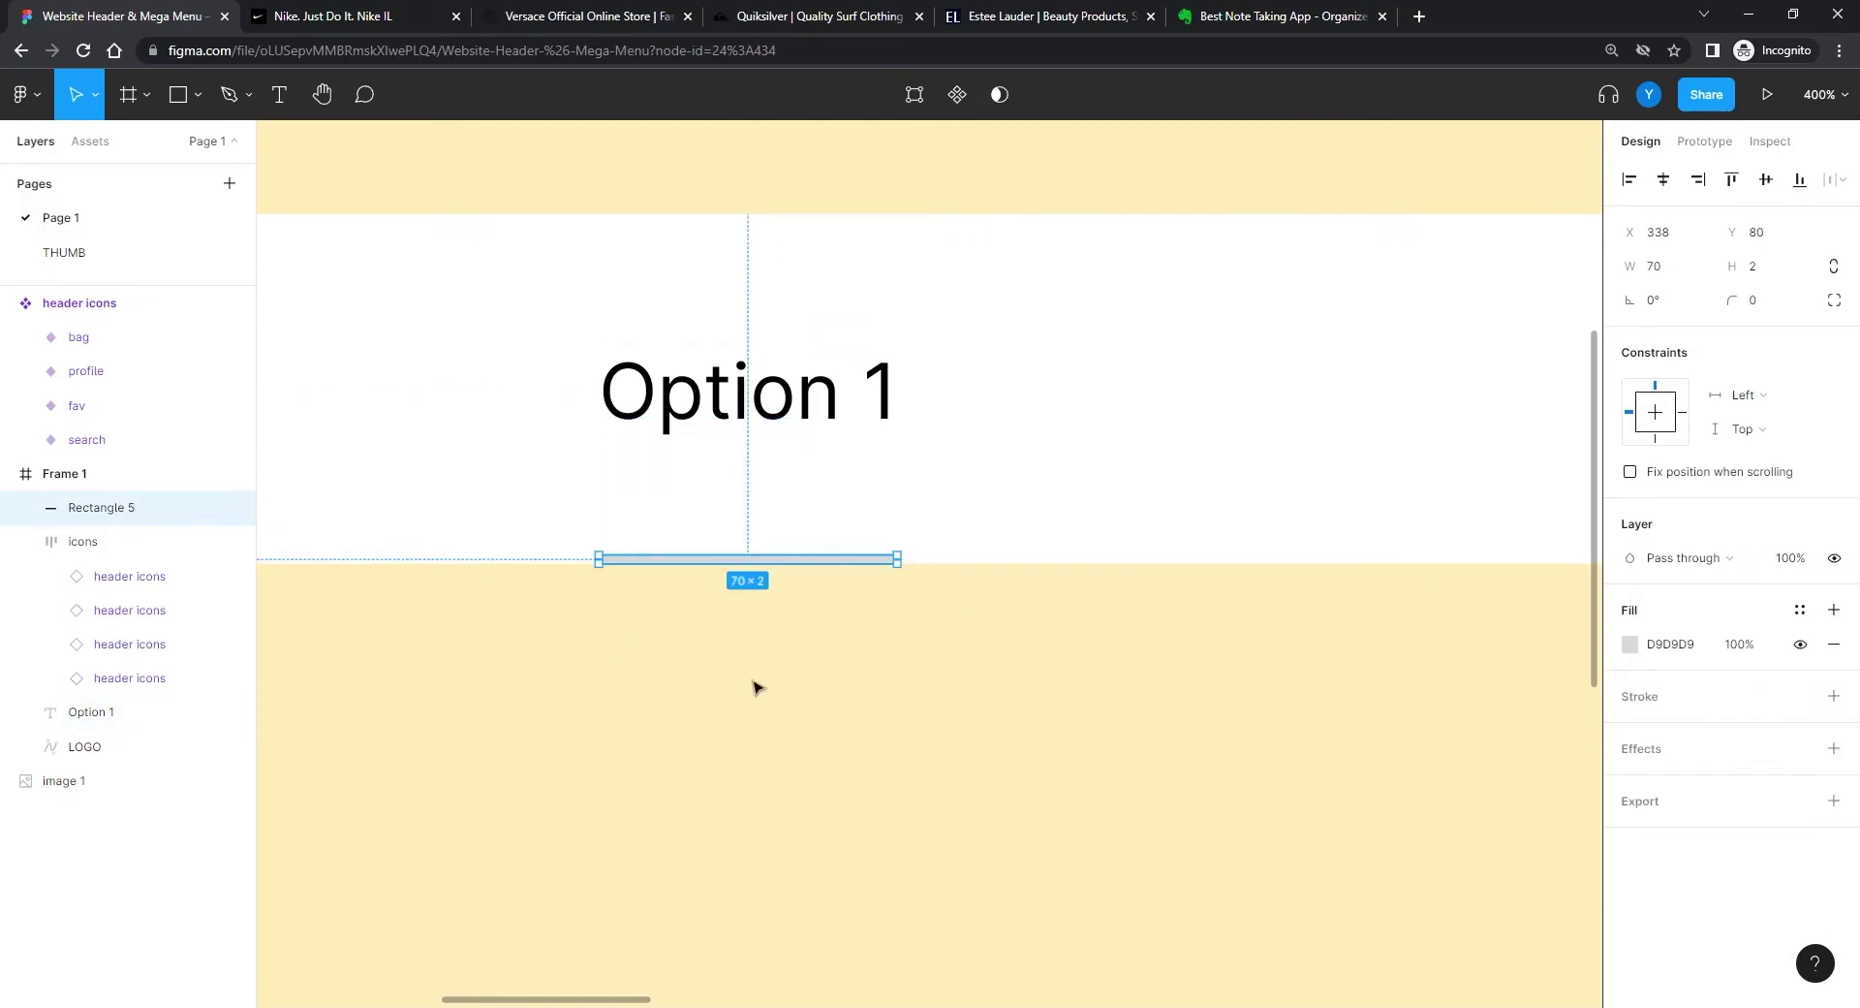
left_click(1017, 760)
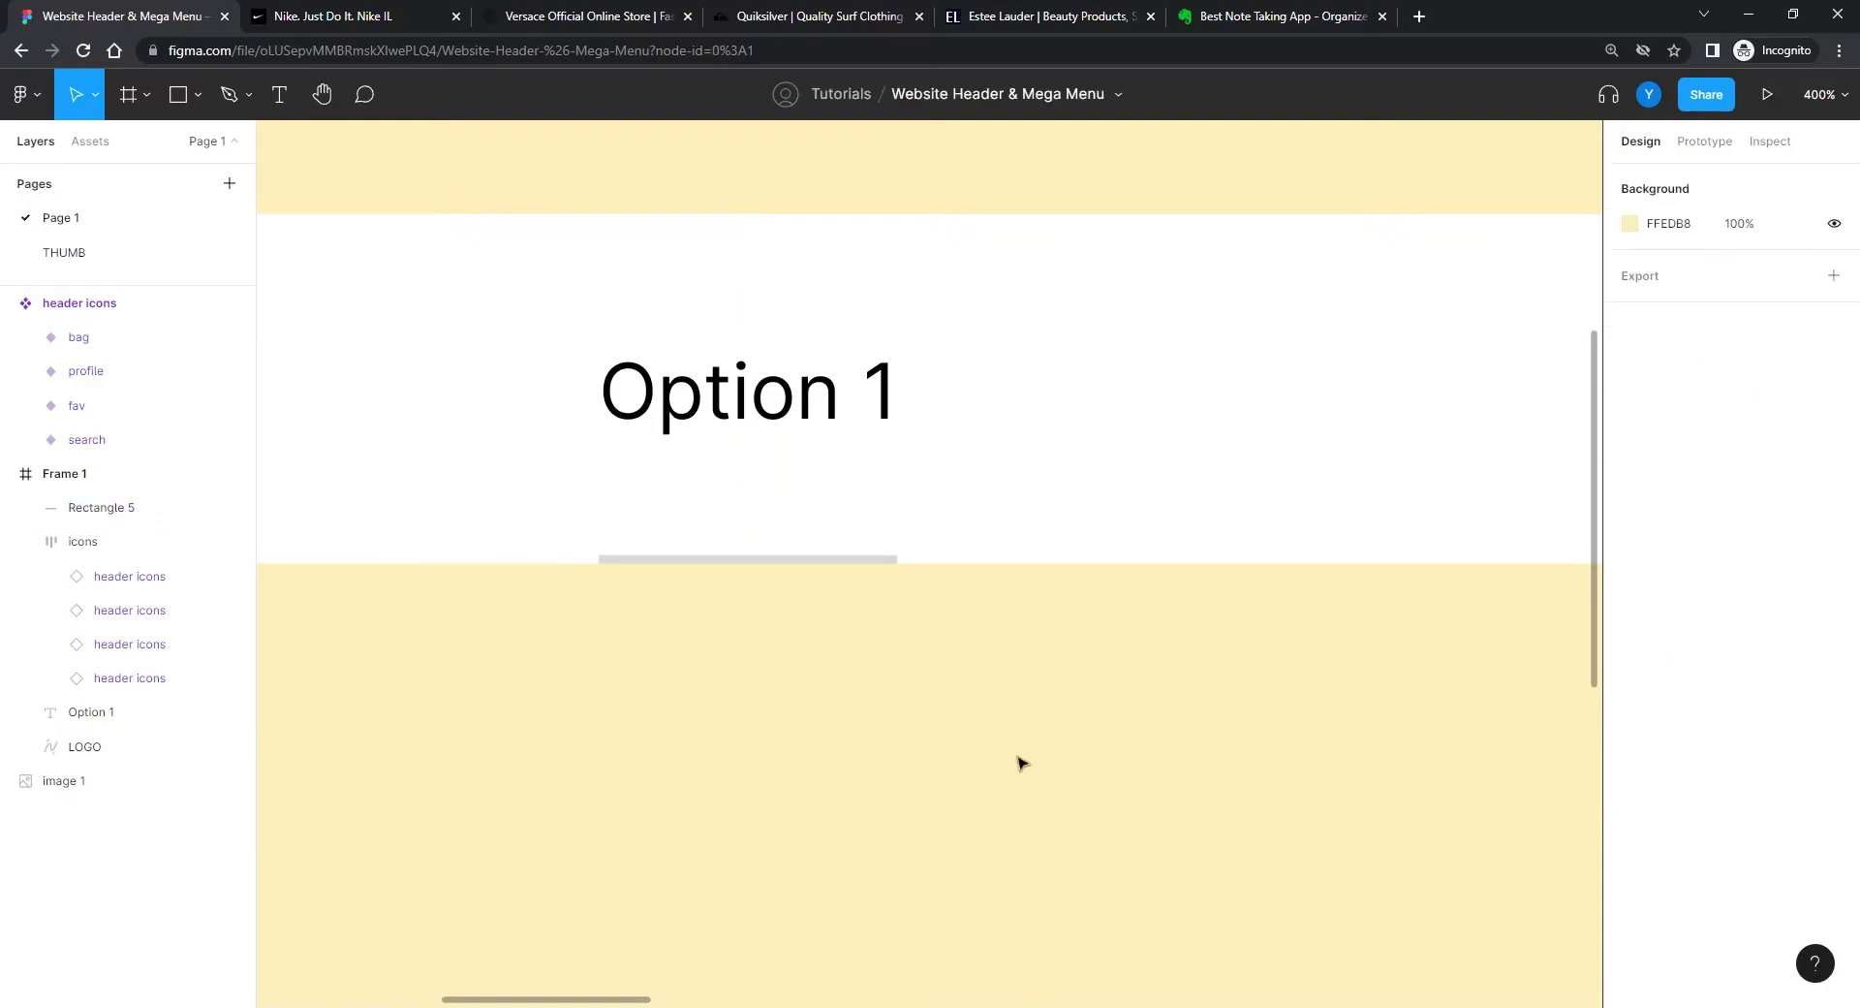
key("shift+0")
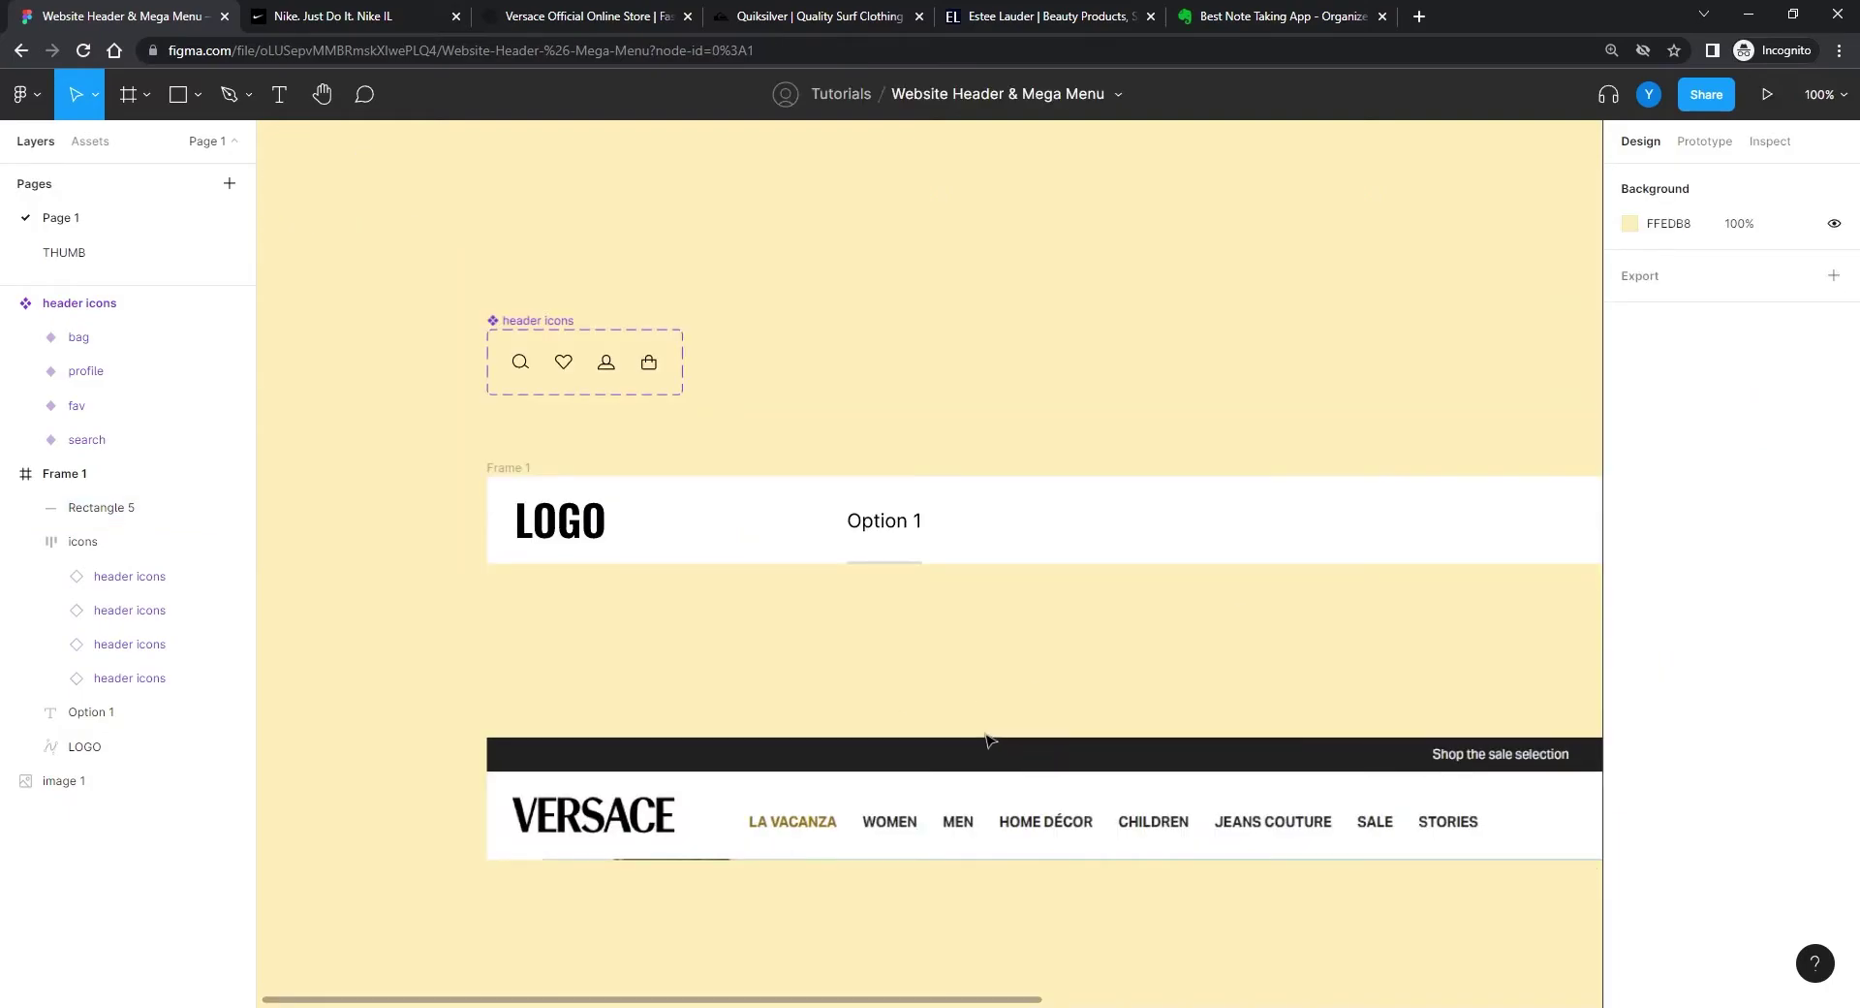
scroll(988, 742, "up", 10)
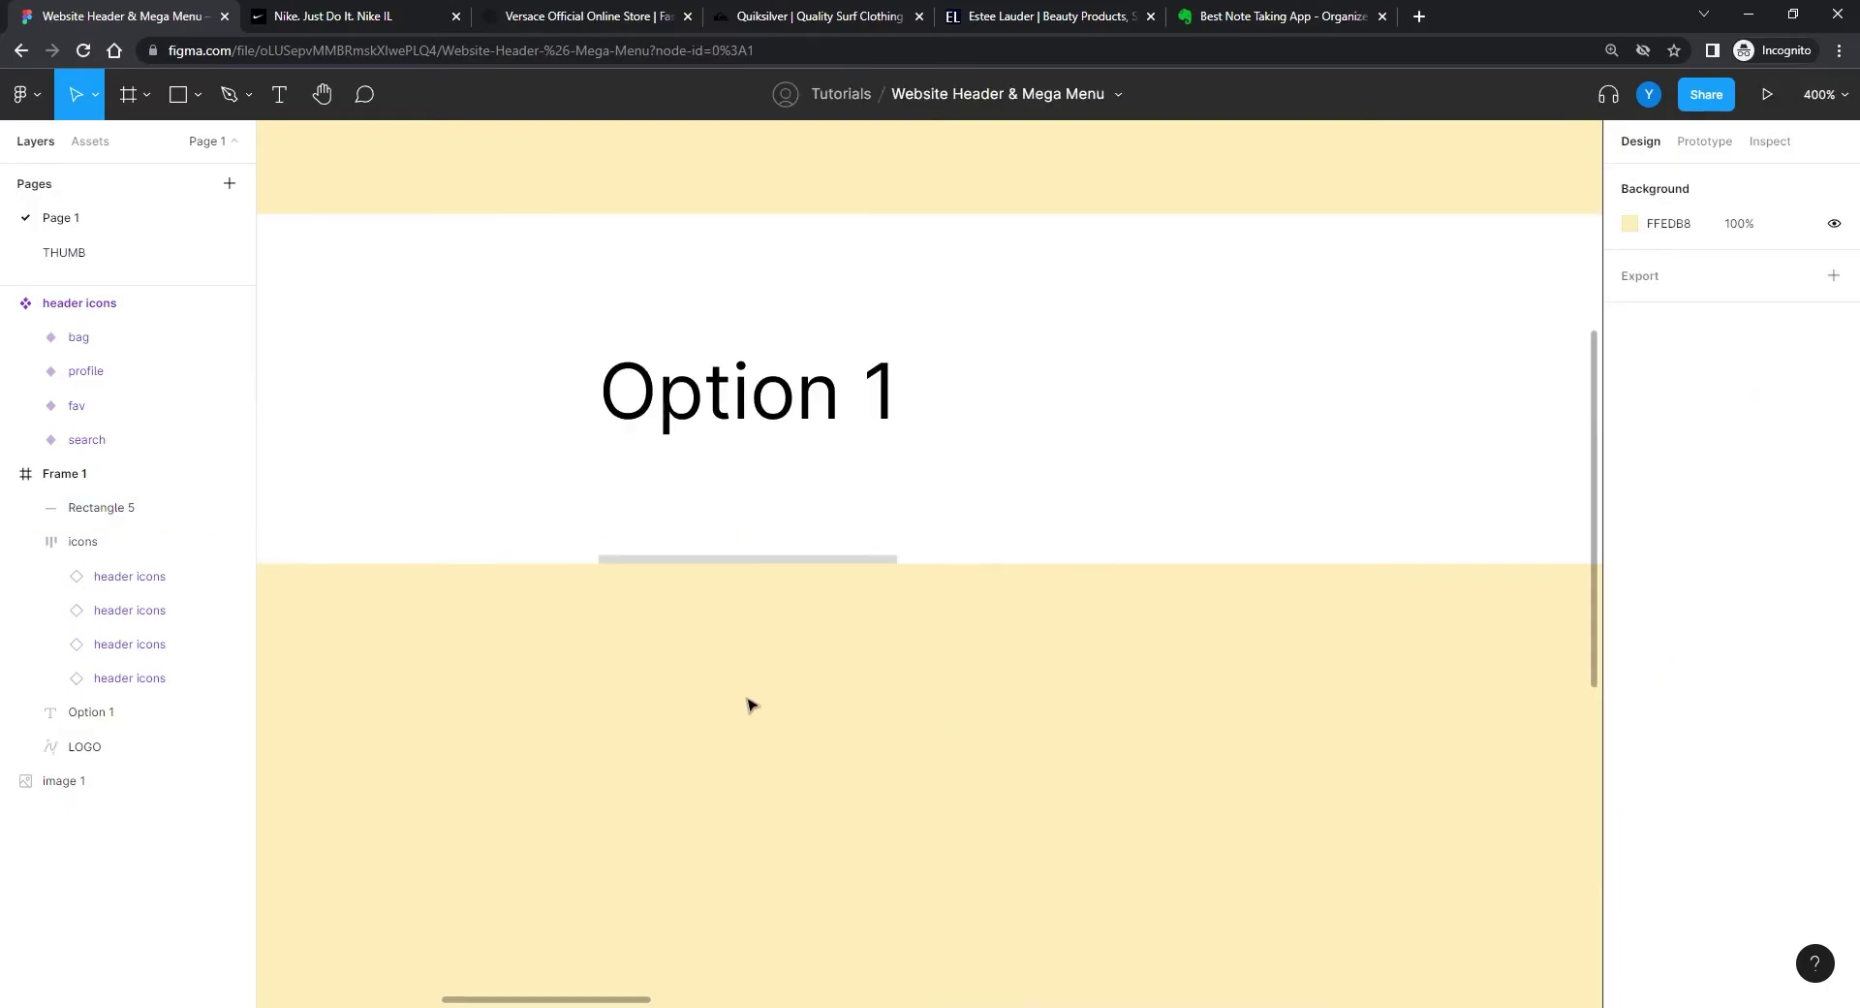
left_click(955, 563)
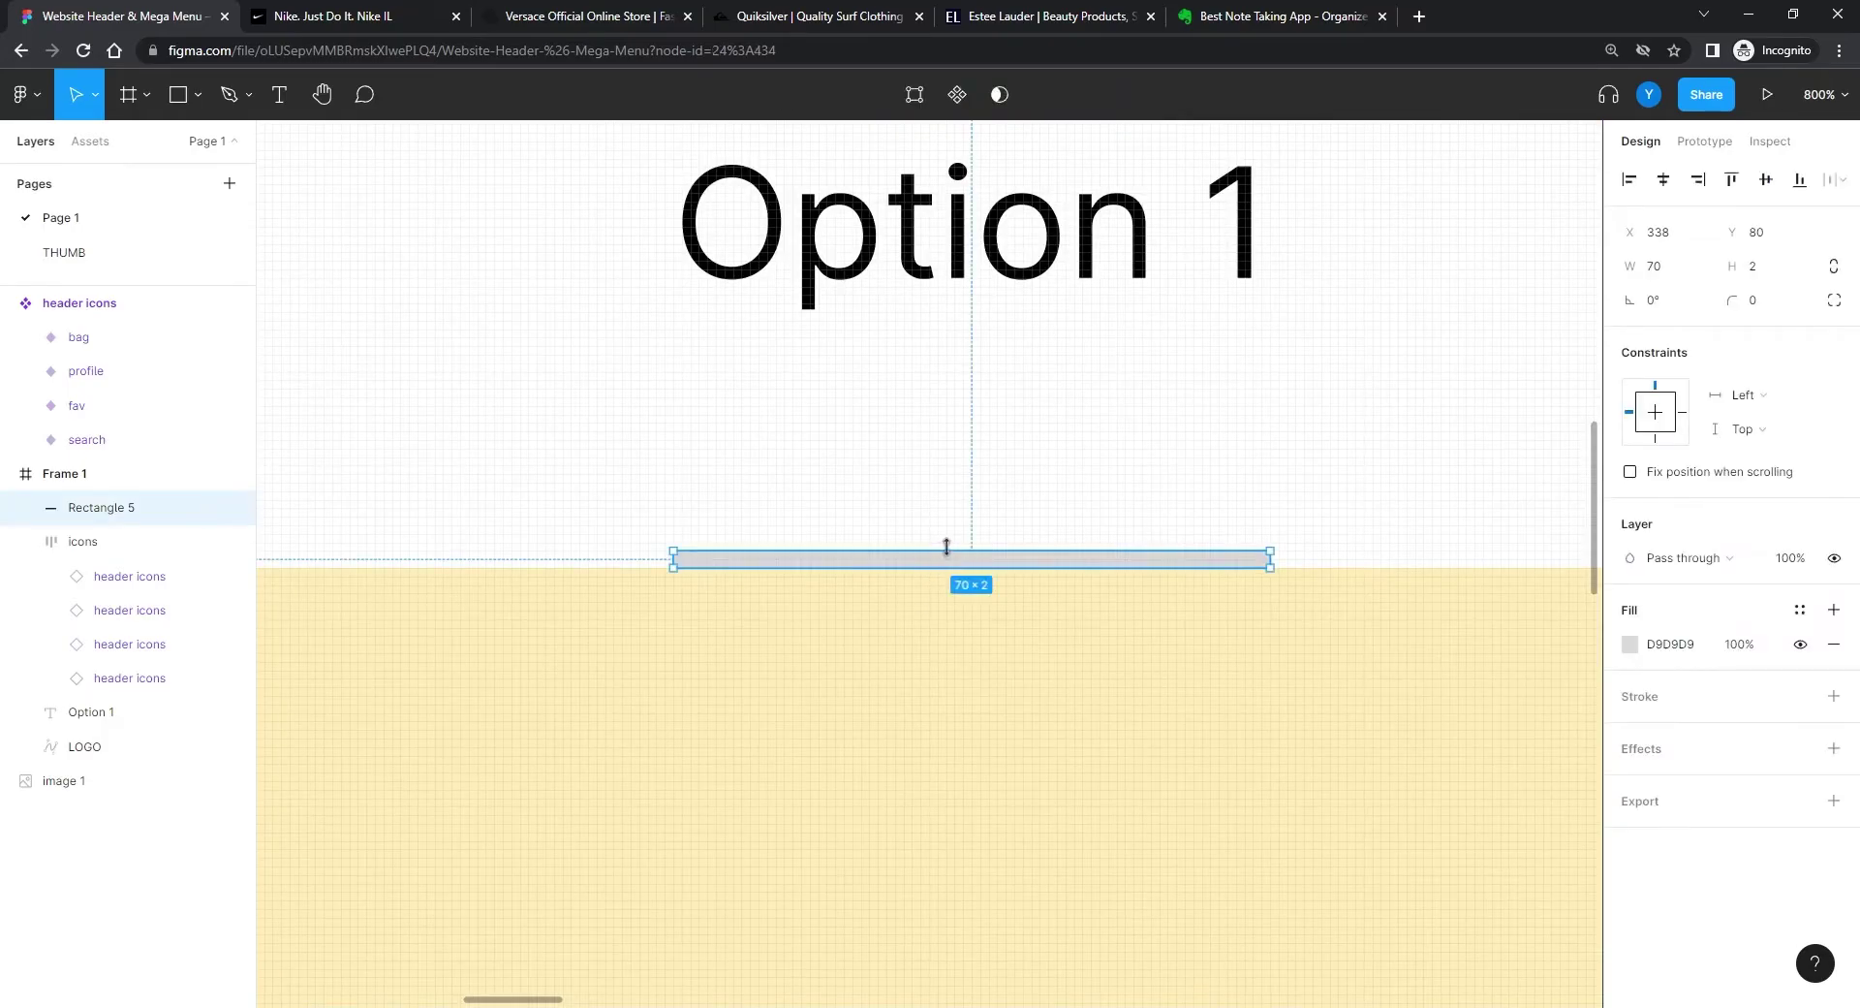
left_click_drag(947, 546, 938, 534)
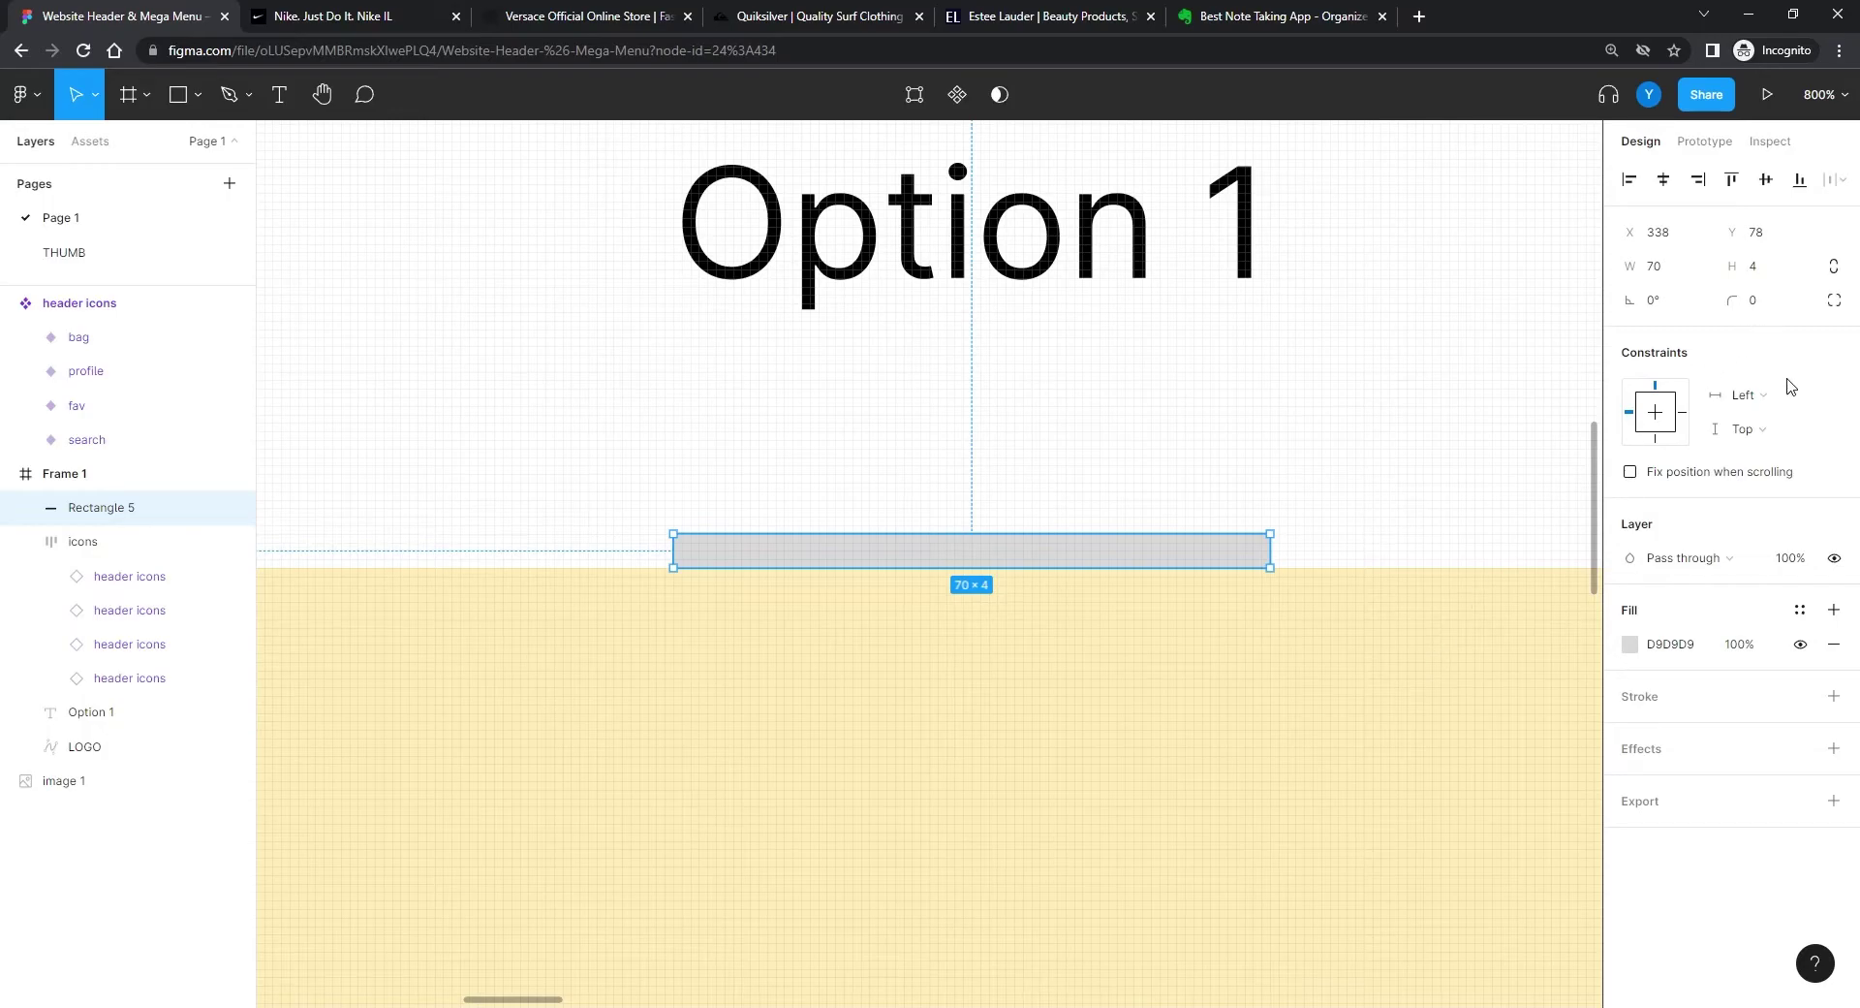
Step: Try a corner radius of 3 on the bar, then undo it for square ends
left_click(1766, 297)
type("3")
key("Return")
left_click(984, 783)
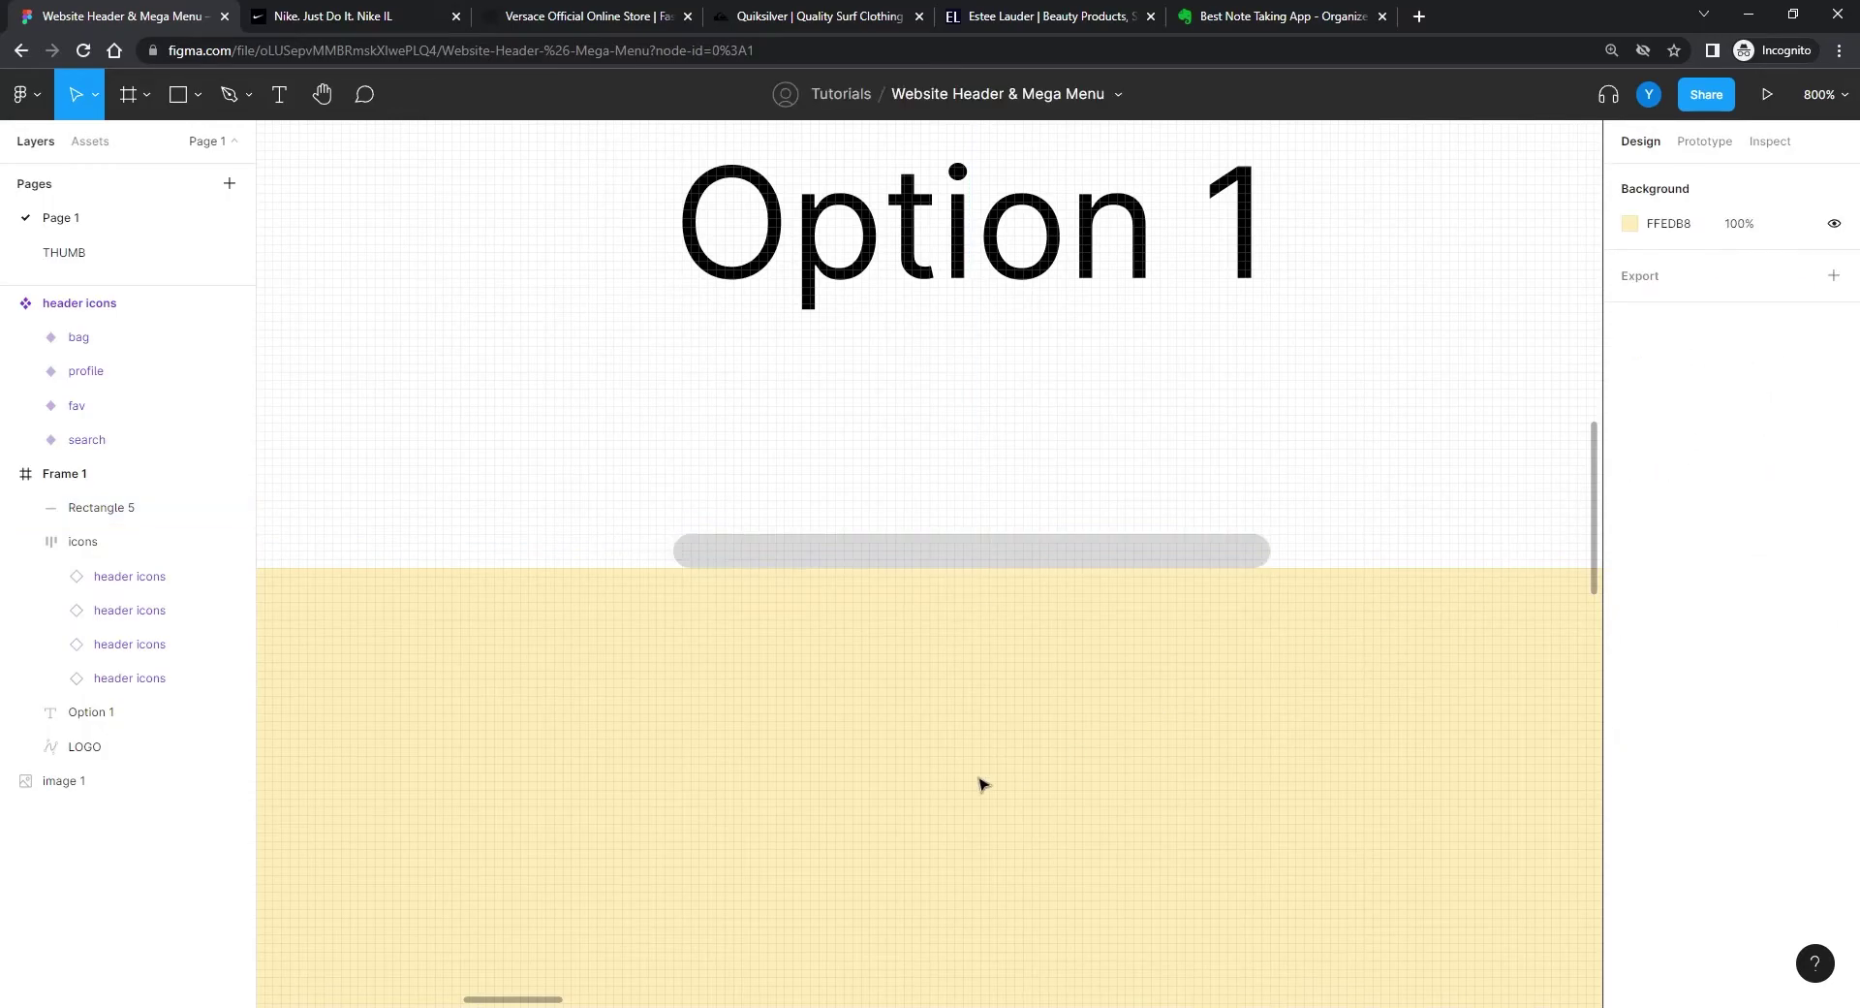
key("ctrl+z")
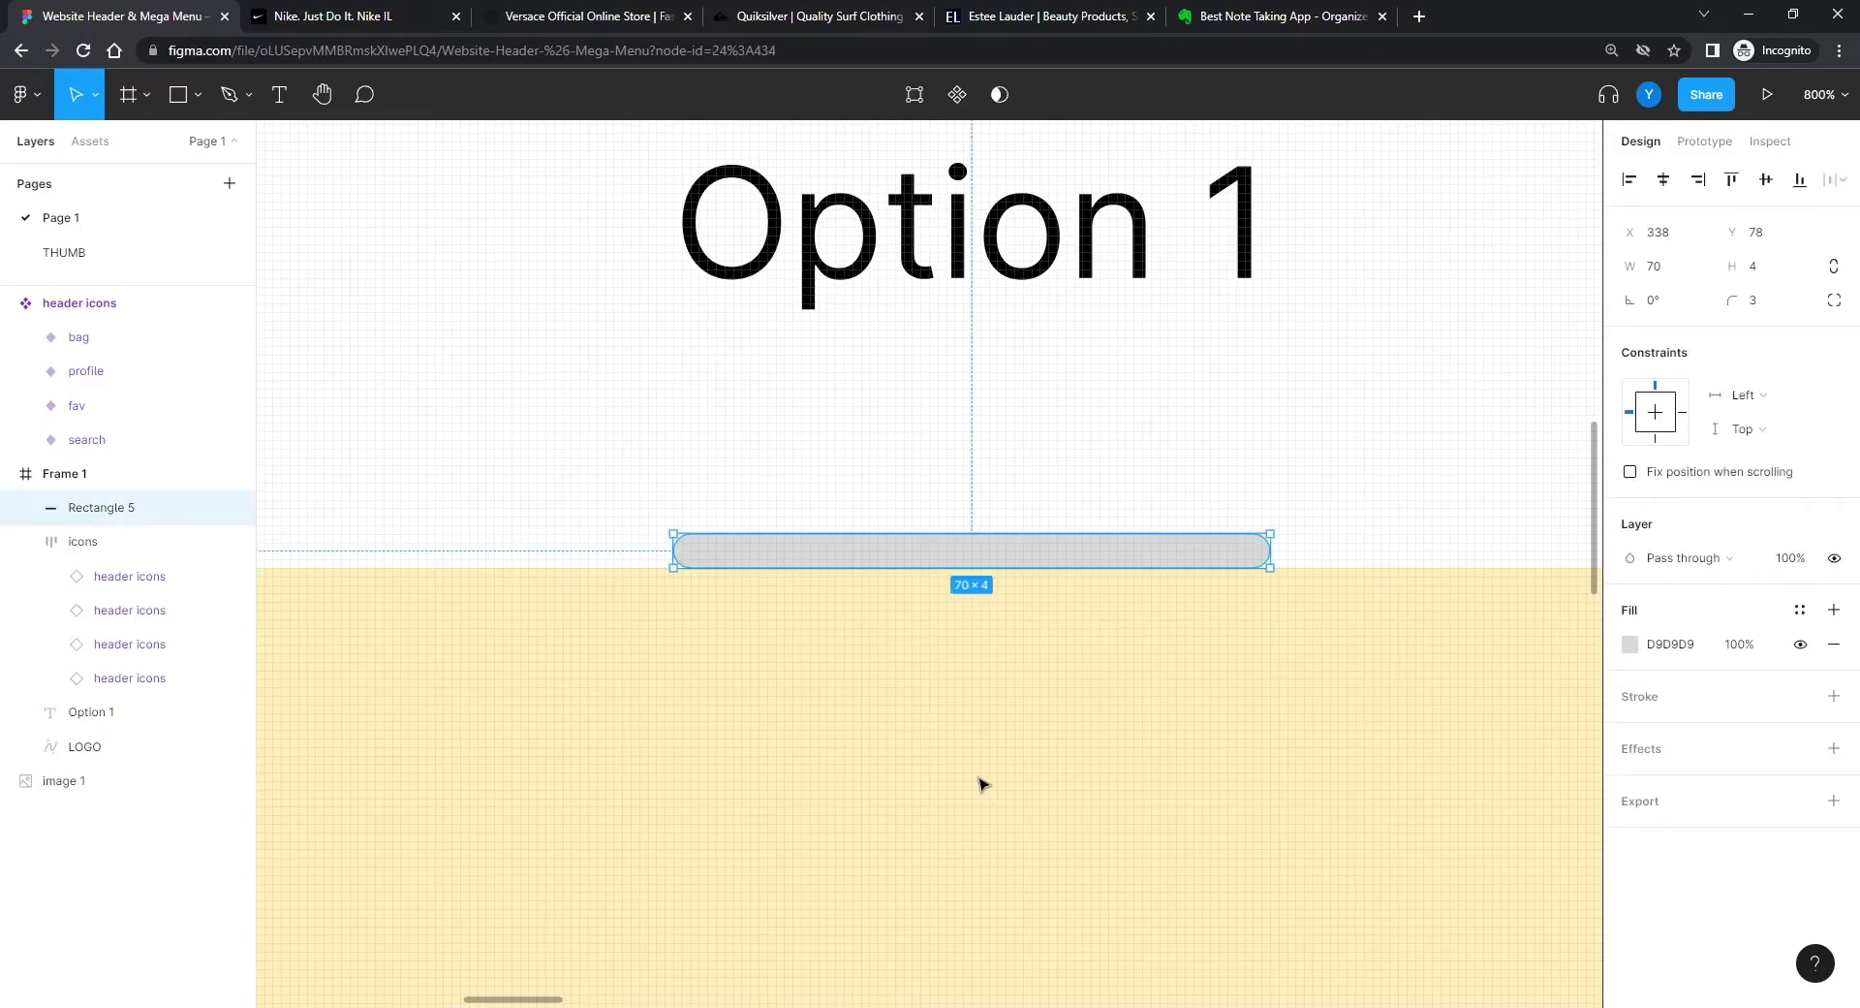
key("ctrl+z")
Step: Fill the underline bar with coral red EC6A58
left_click(1630, 645)
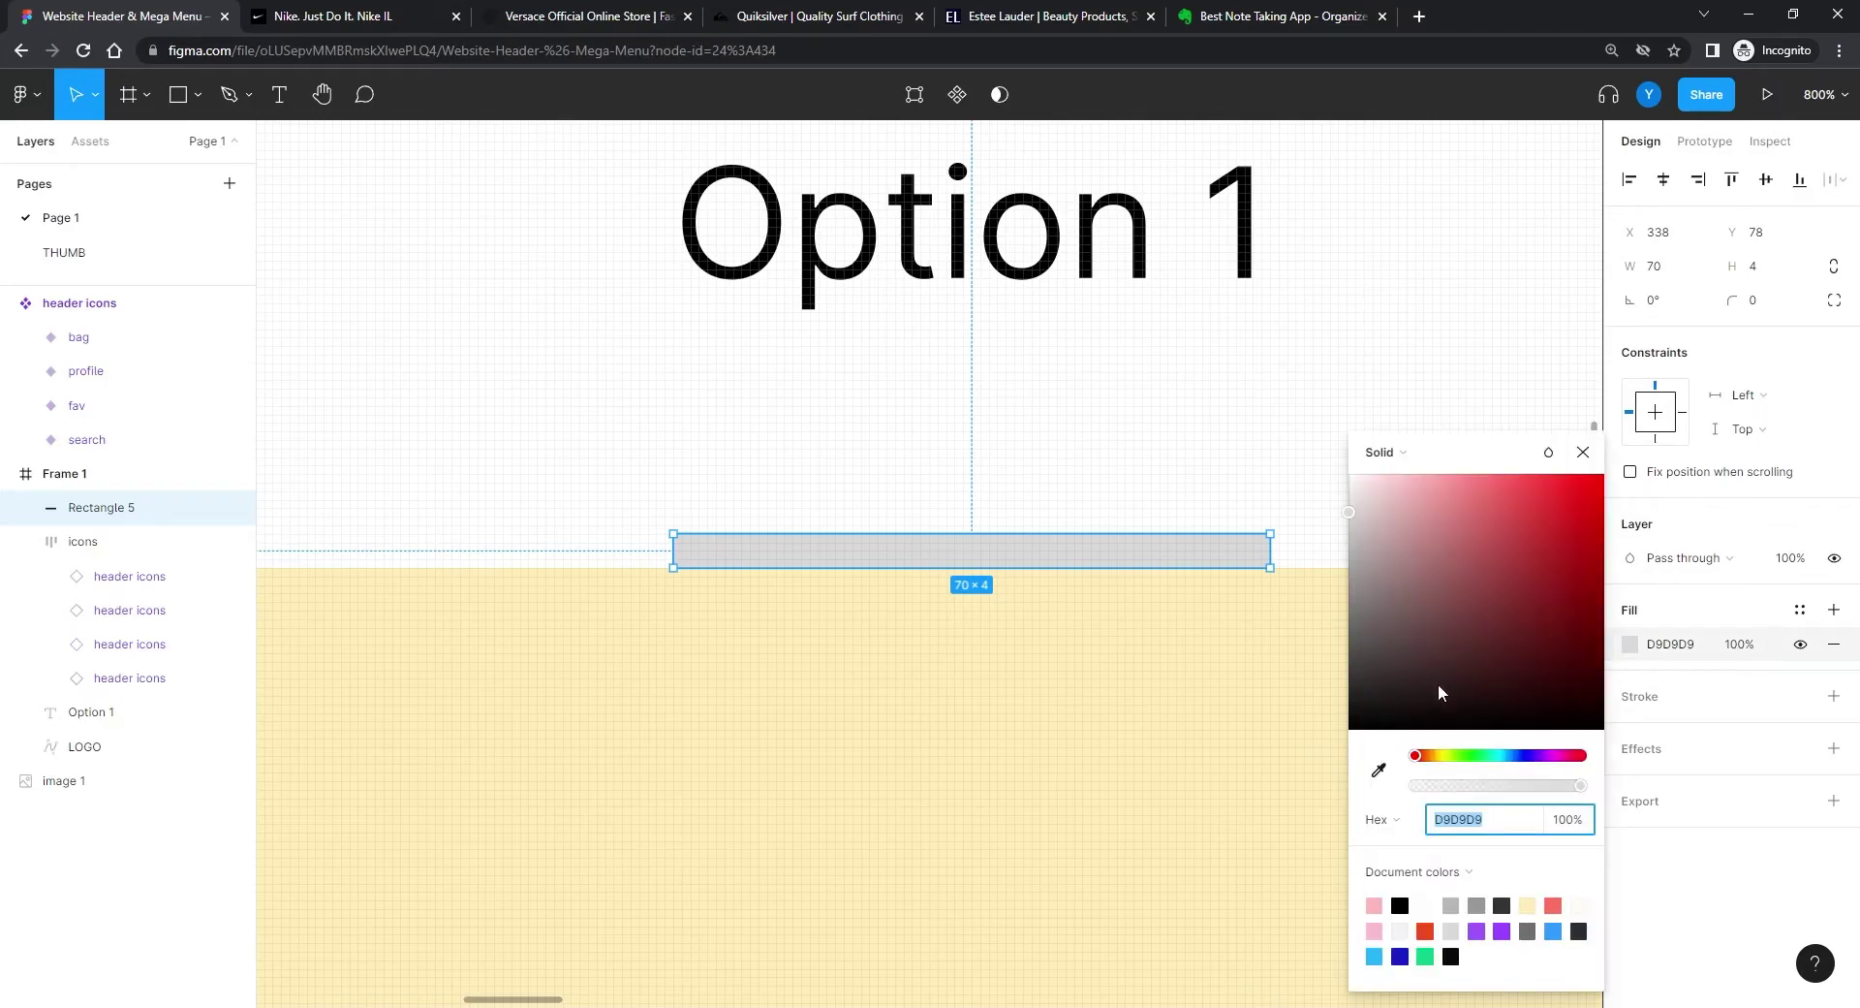
left_click(1435, 756)
left_click_drag(1404, 714, 1509, 492)
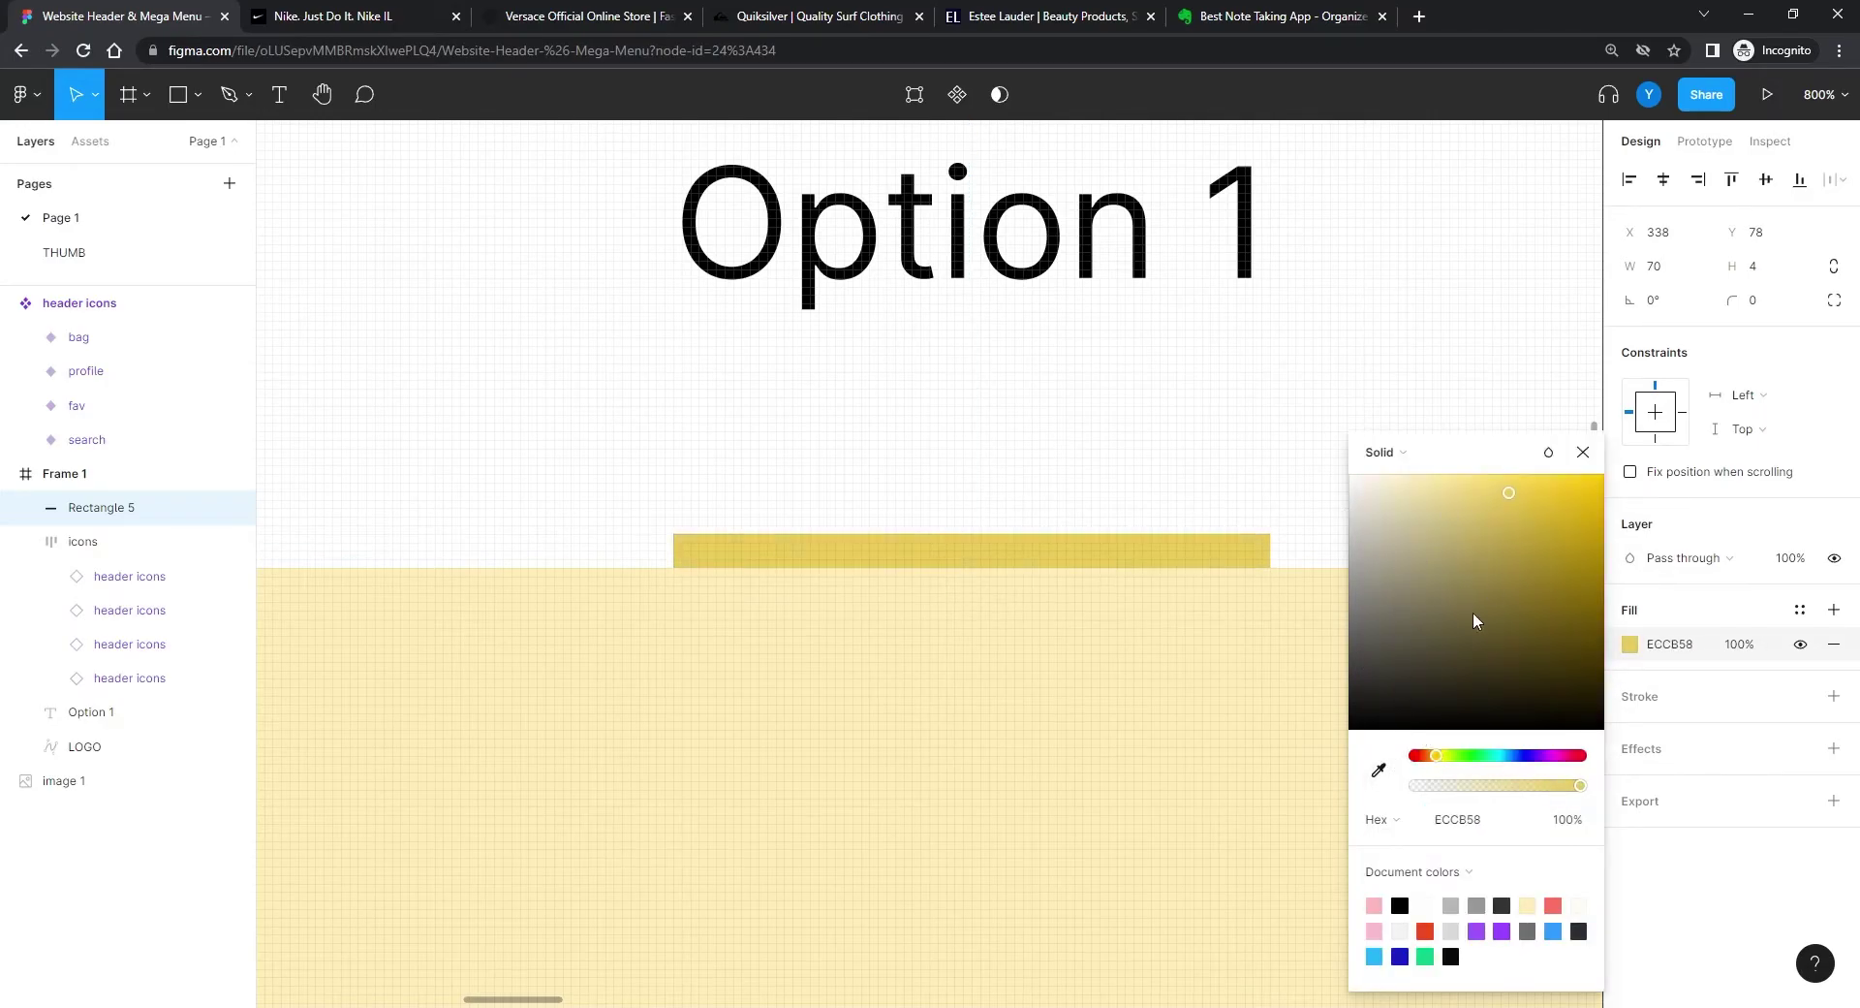
left_click_drag(1436, 758, 1417, 760)
left_click(1582, 453)
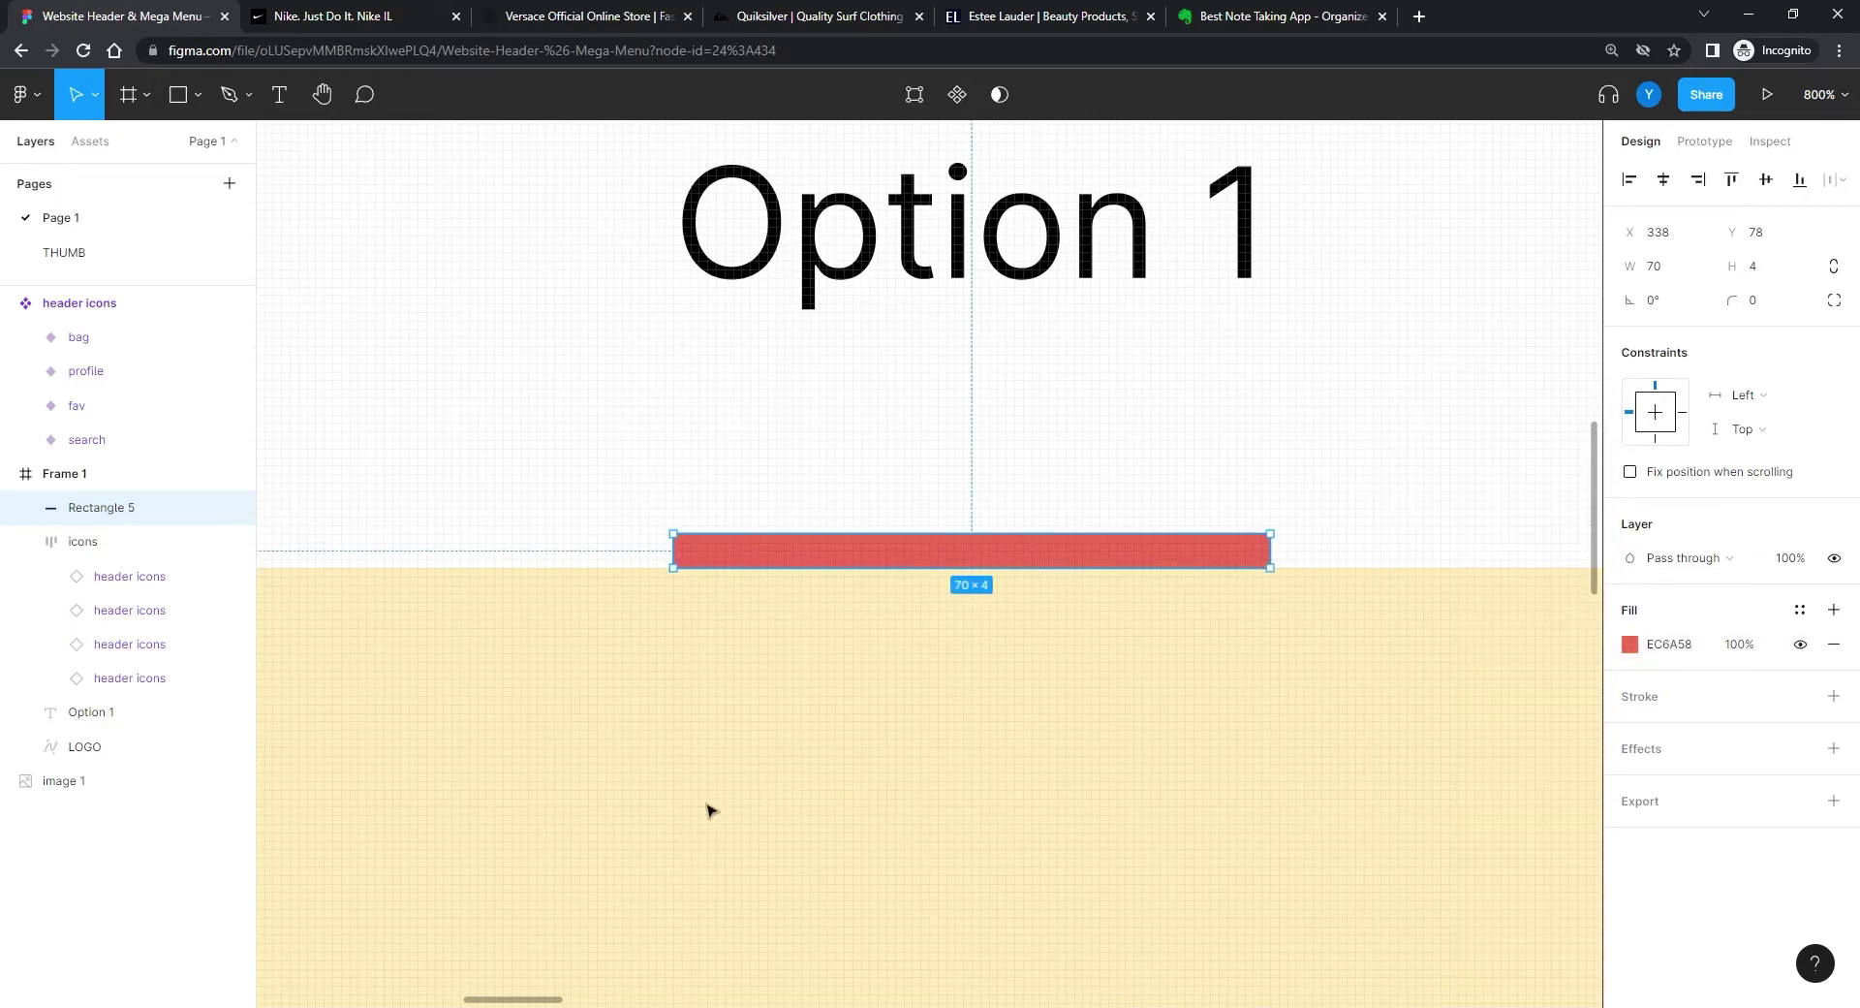
left_click(757, 767)
key("shift+0")
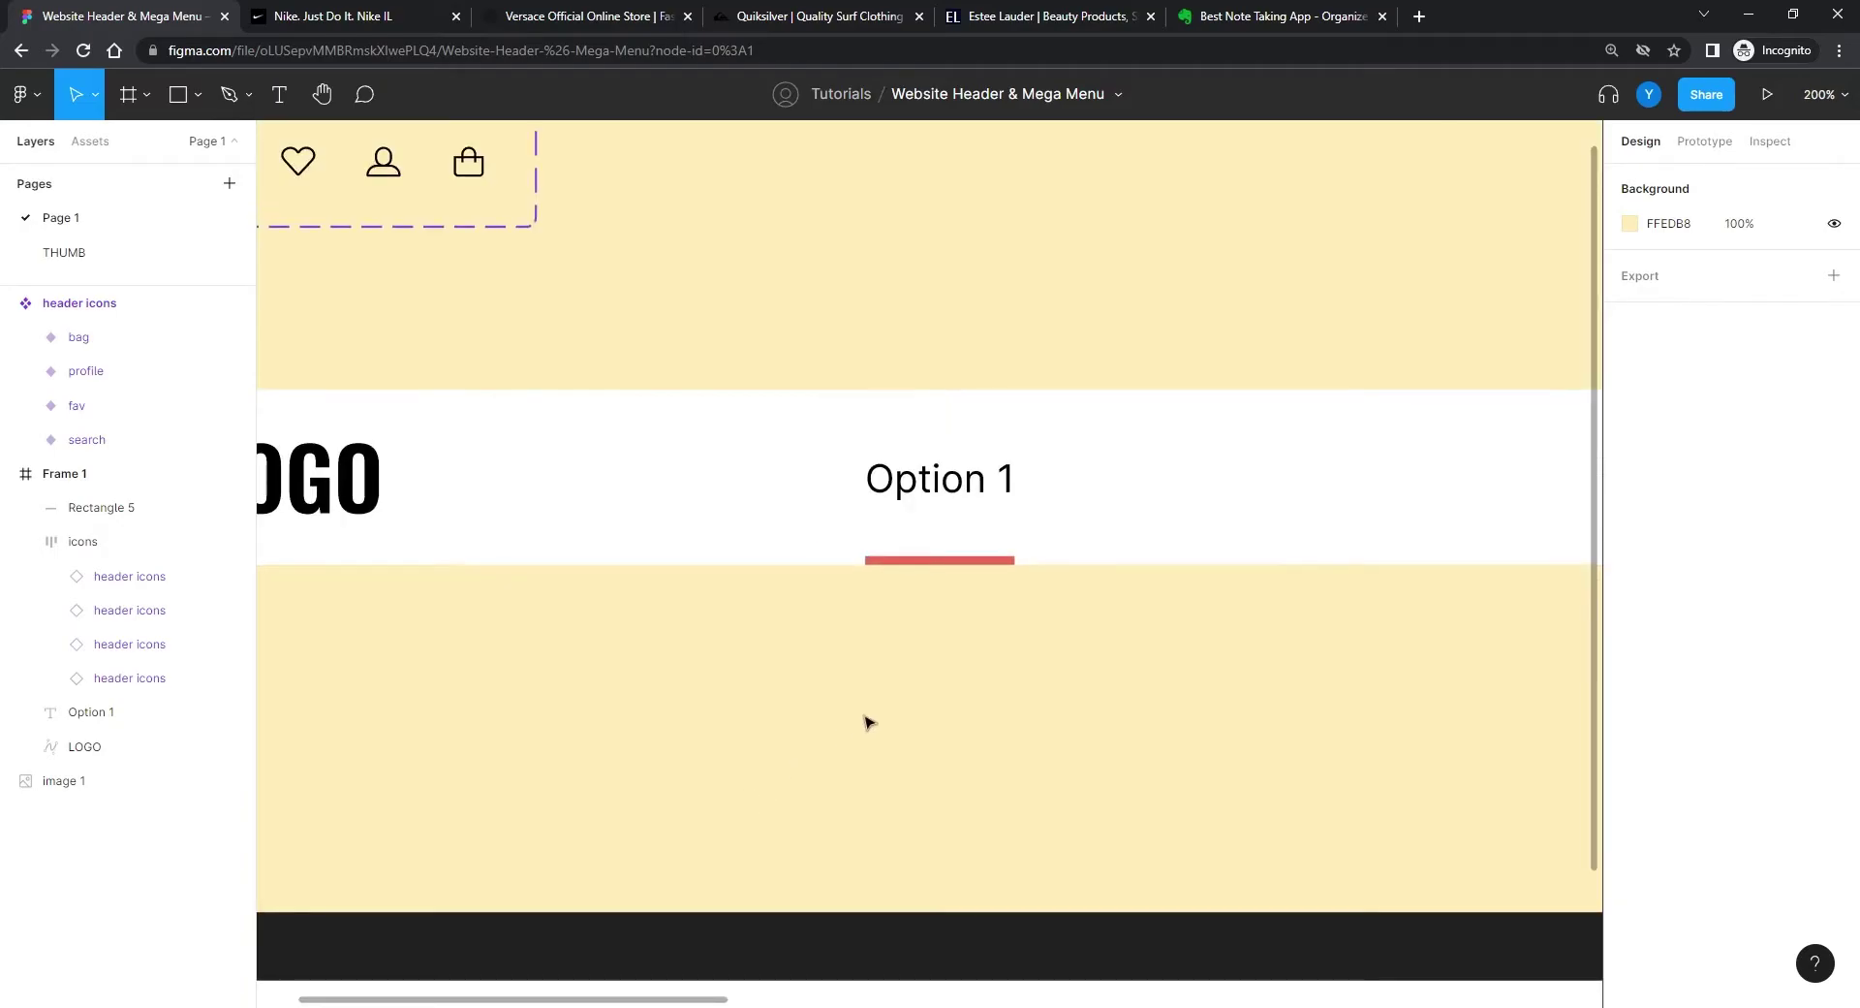
Step: Move Option 1 and its red bar above the header and wrap them in auto layout
key("shift+equal")
left_click(921, 570)
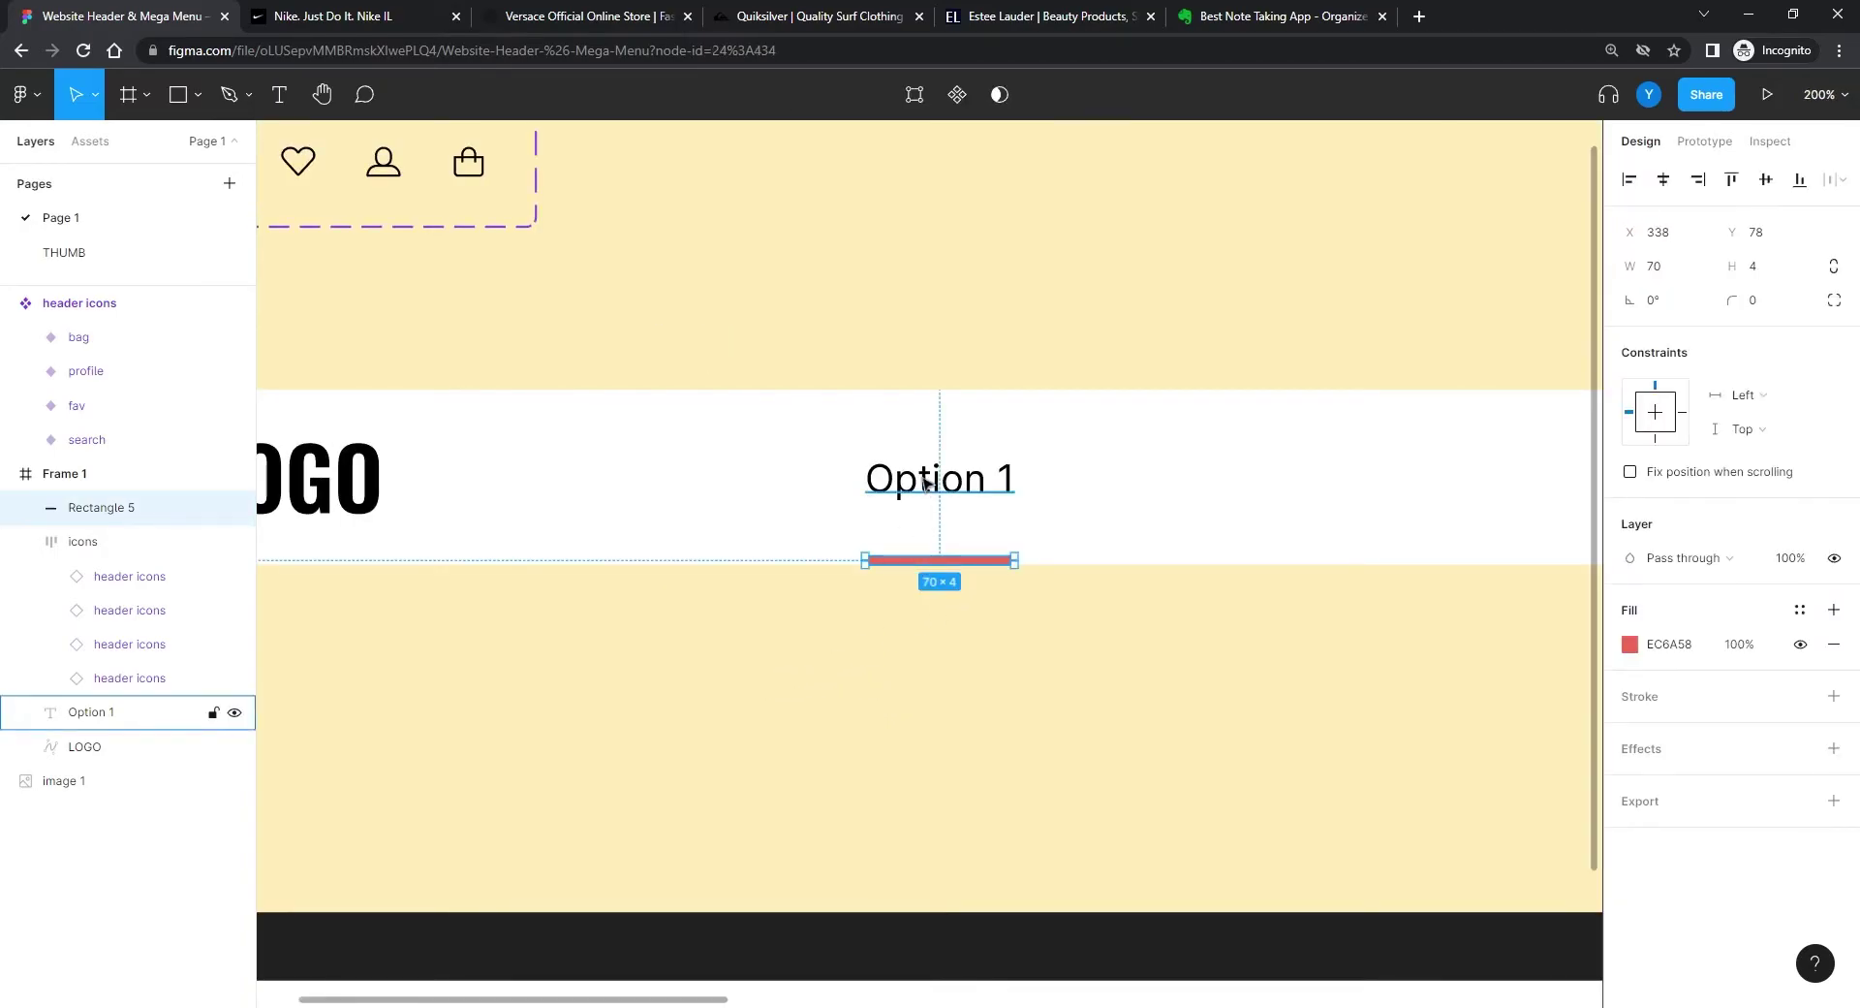
left_click(926, 482, "shift")
left_click_drag(923, 481, 901, 147)
left_click_drag(843, 349, 863, 673)
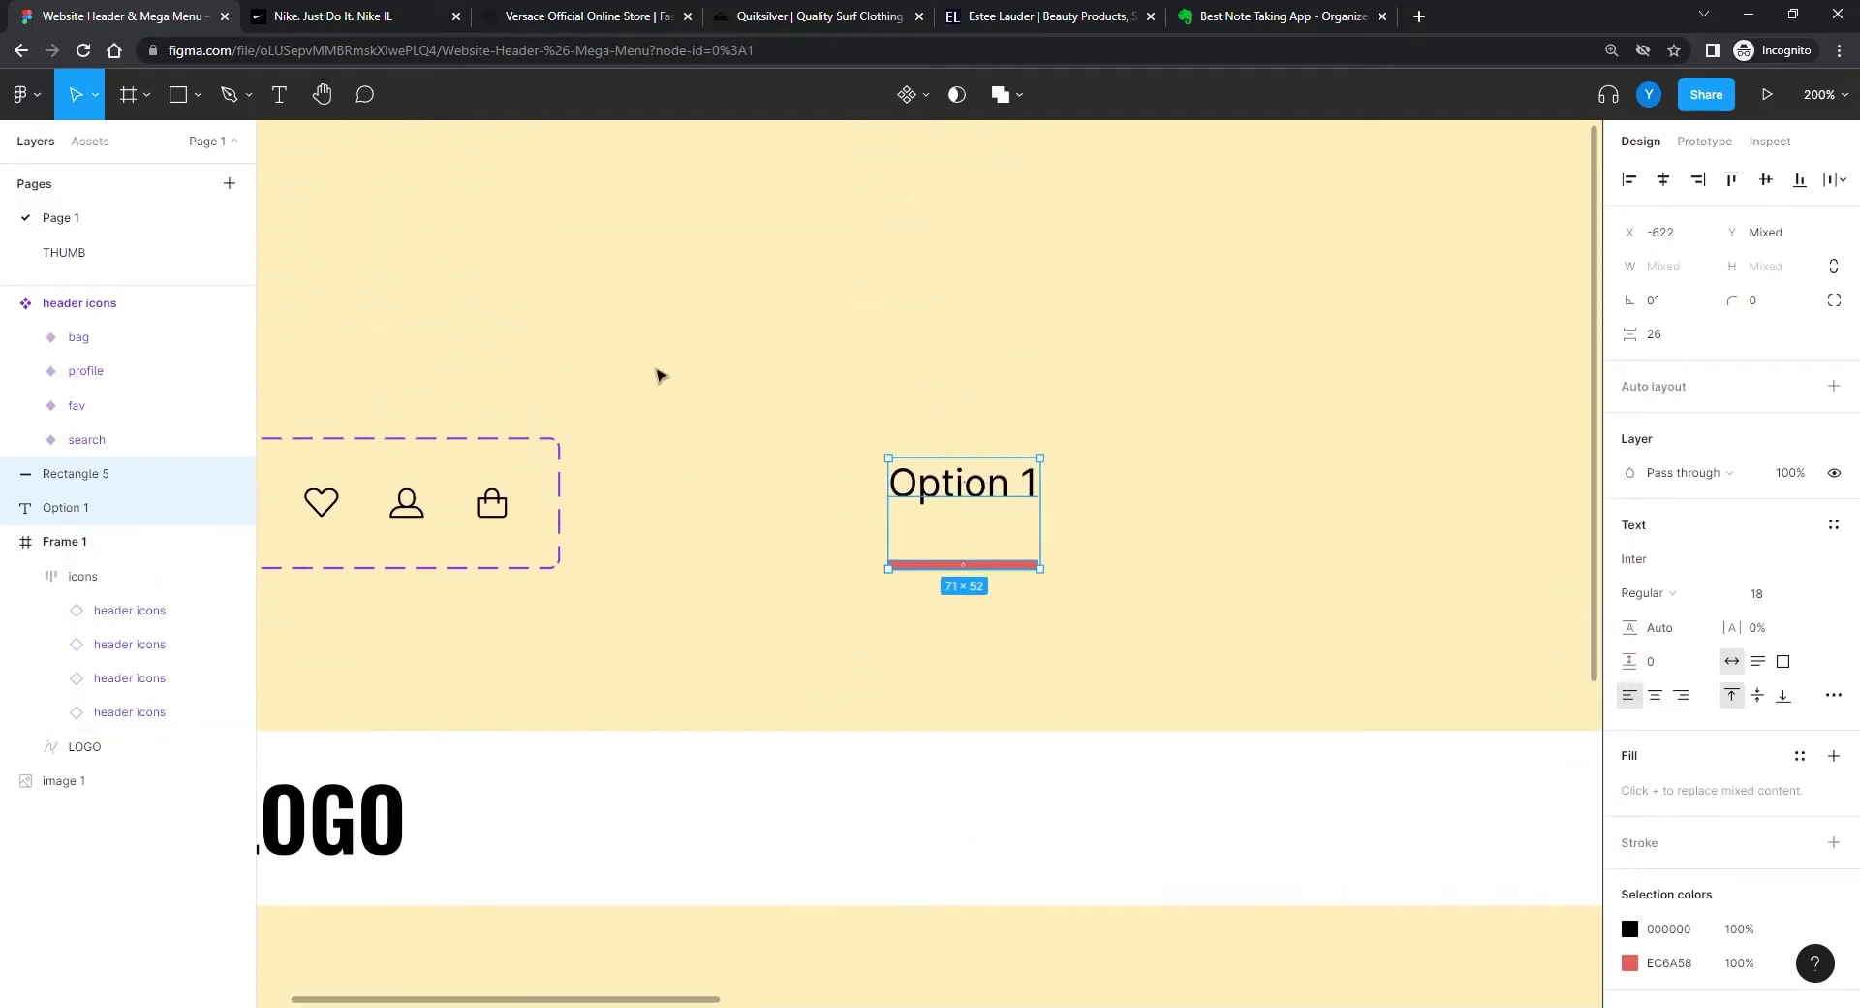
key("shift+a")
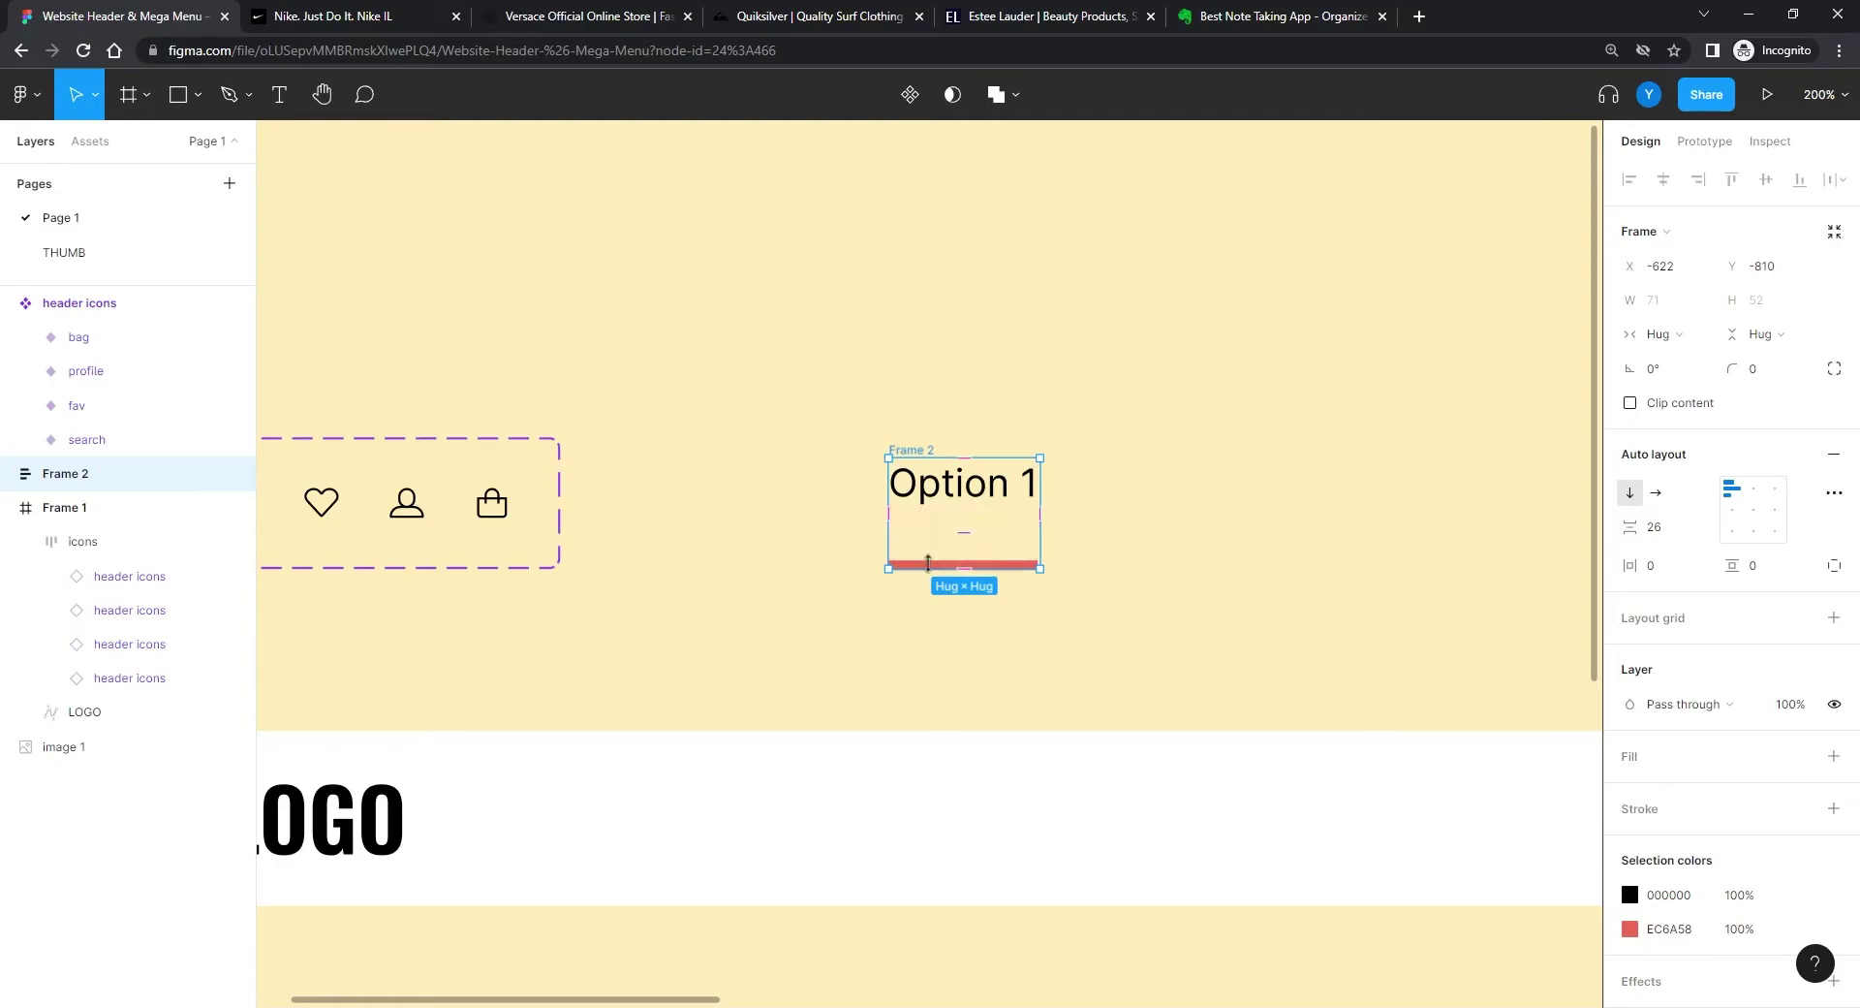
Step: Rename the red bar layer 'selected indicator'
left_click(9, 473)
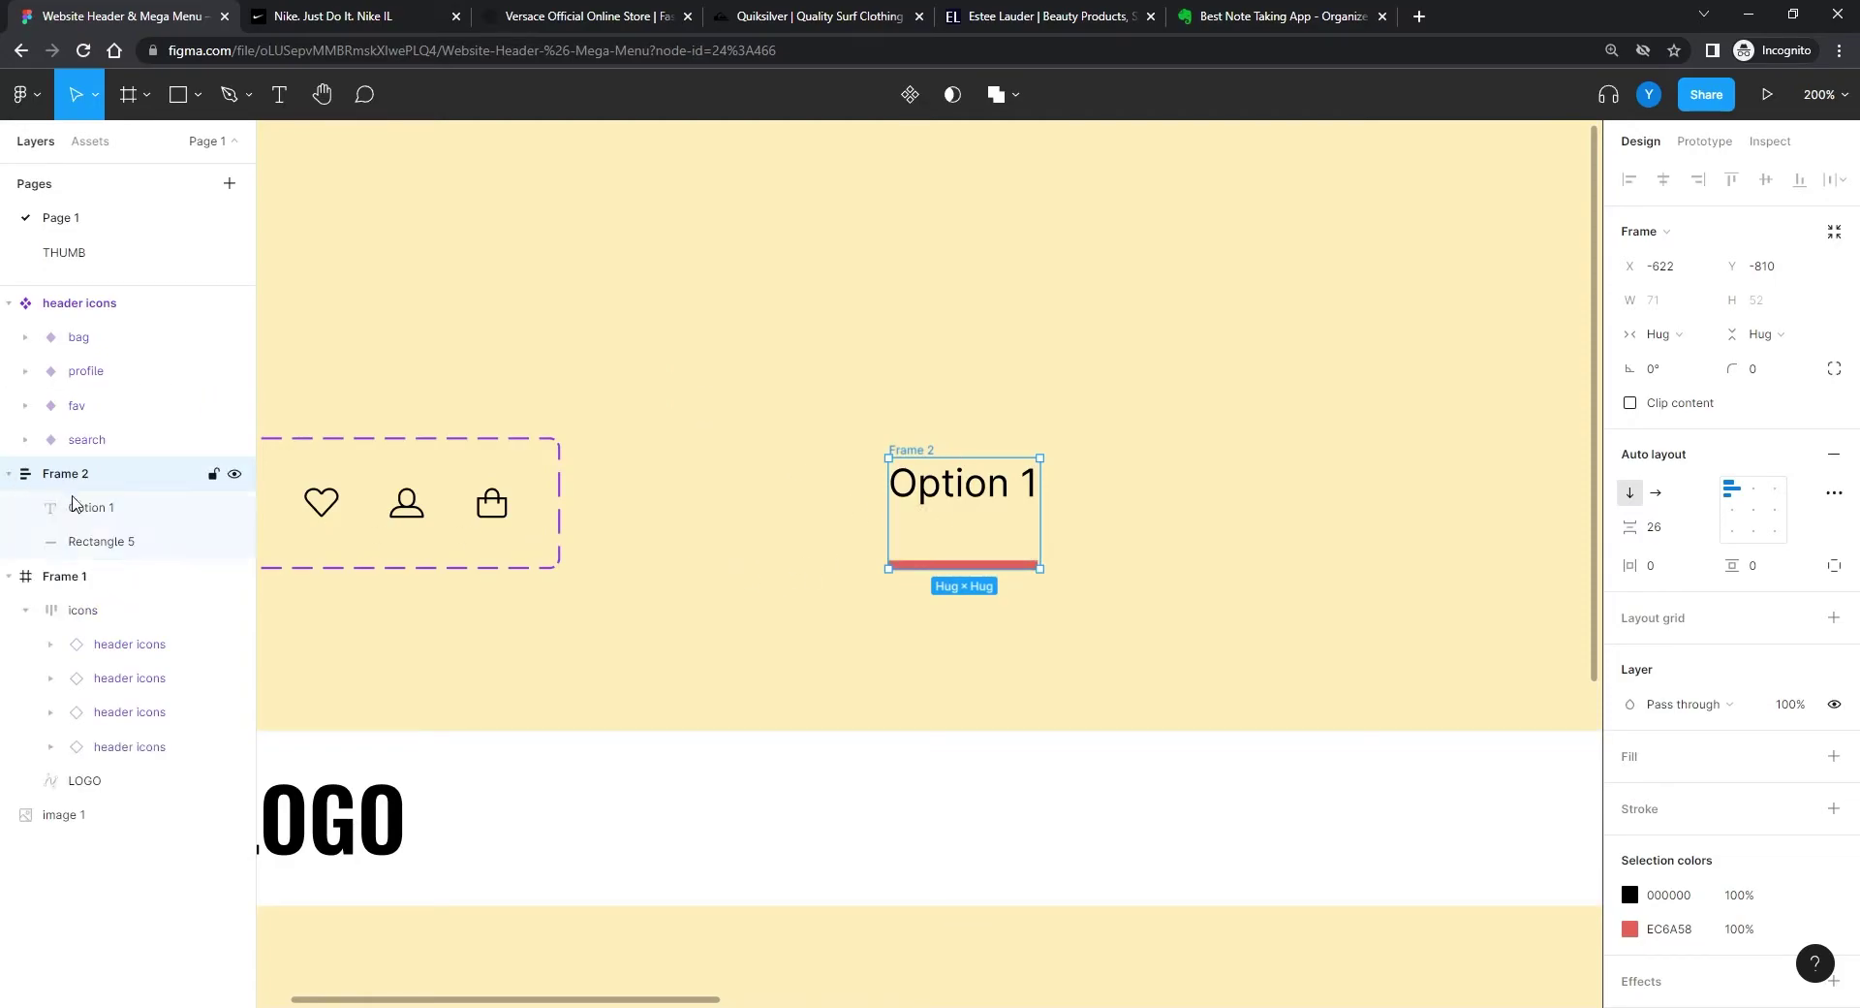
double_click(95, 543)
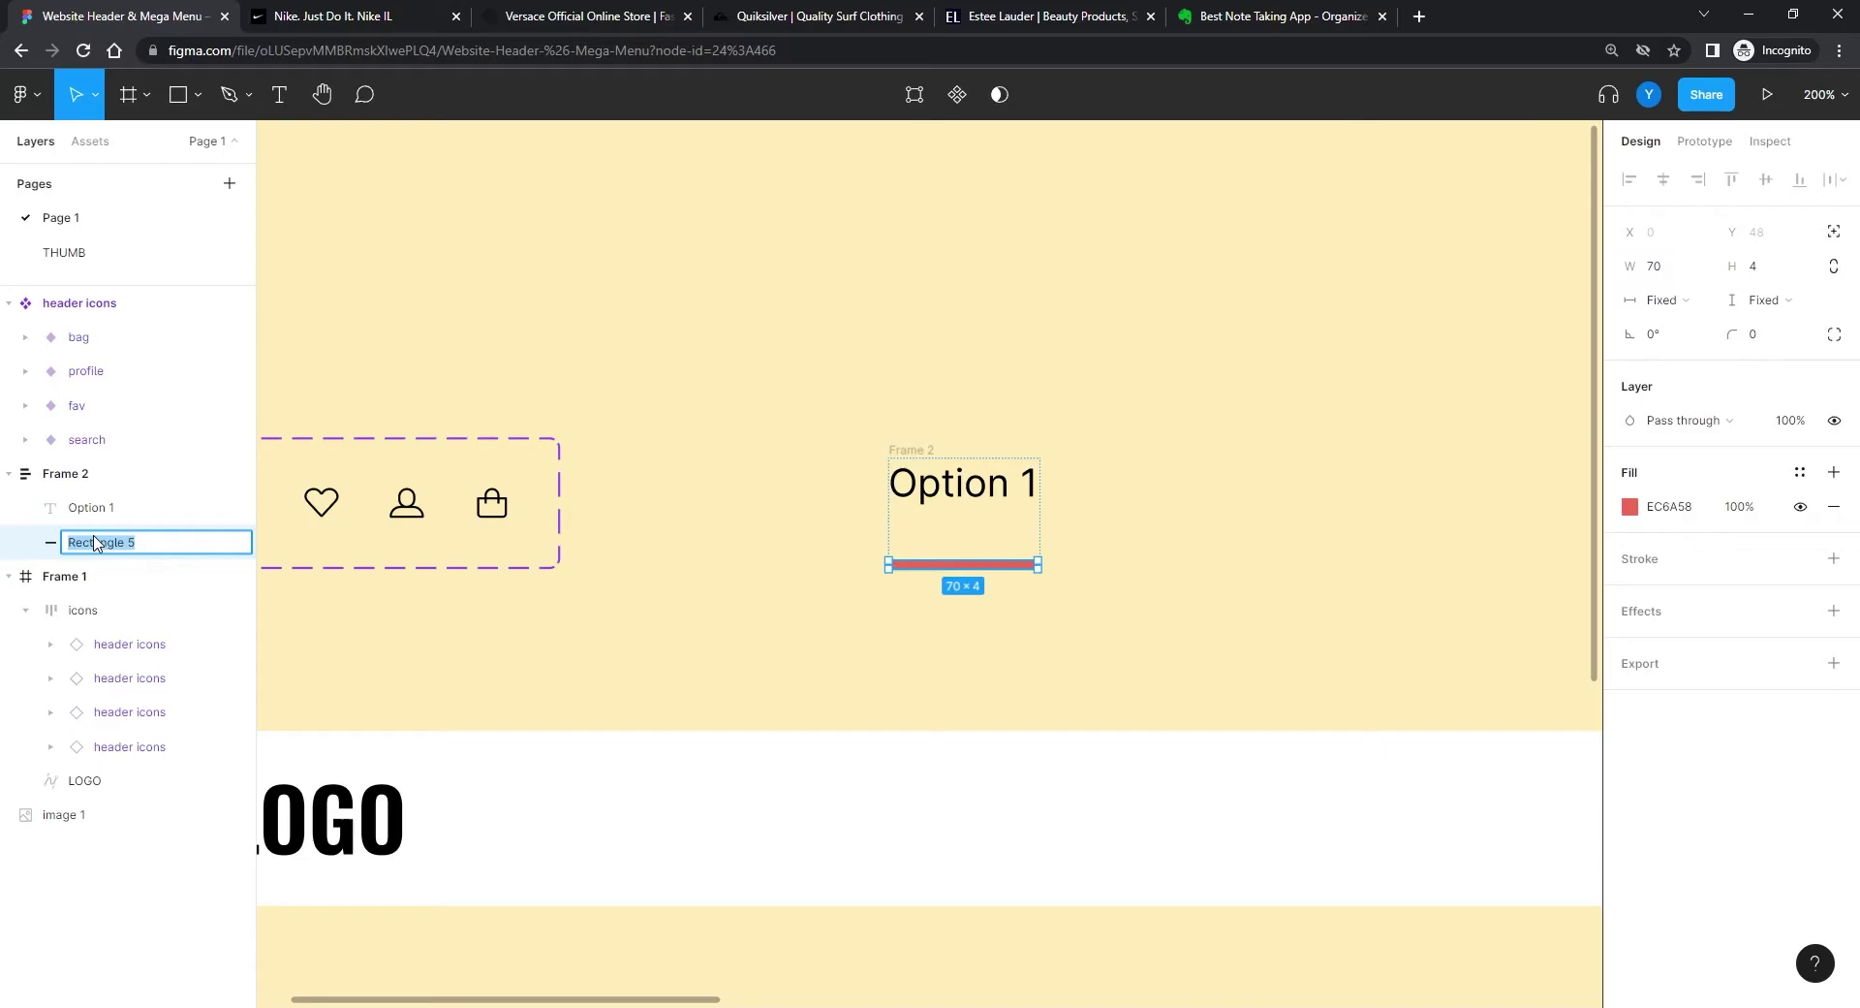
type("rקבאומקד")
left_click_drag(158, 542, 13, 540)
type("selected indicator")
key("Return")
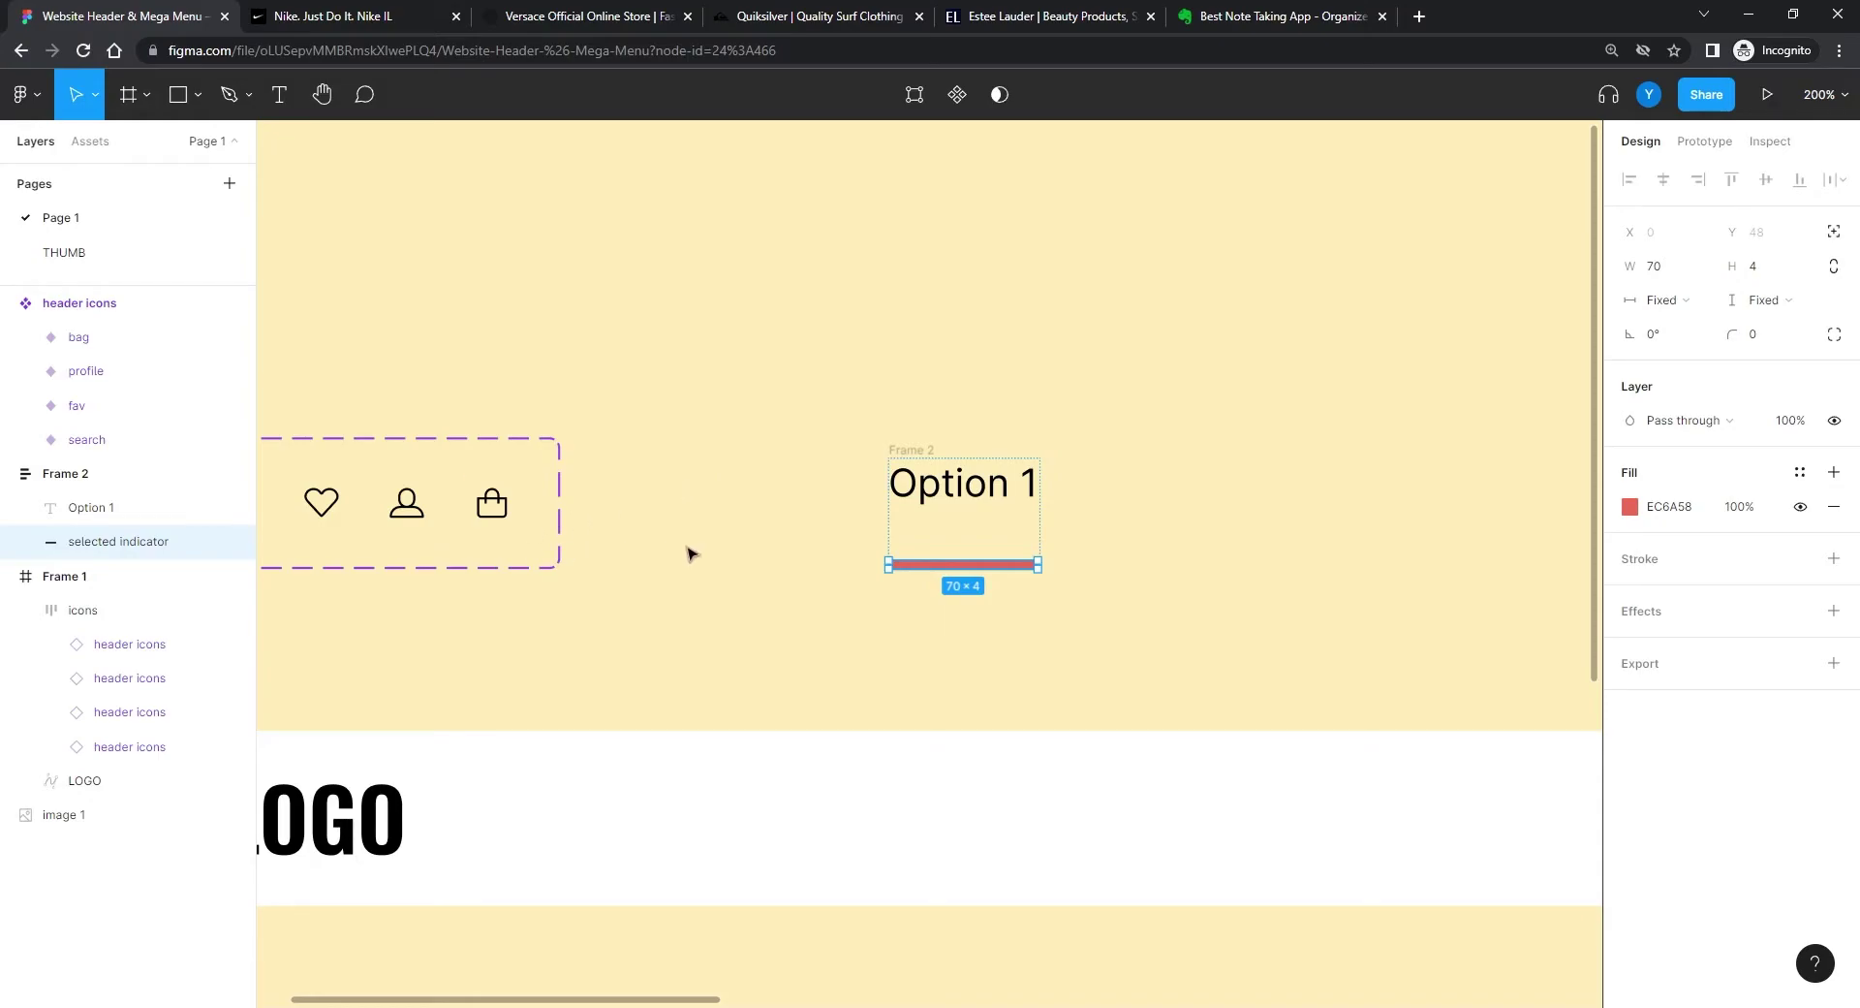
Step: Rename the auto-layout frame 'nav menu item'
key("Escape")
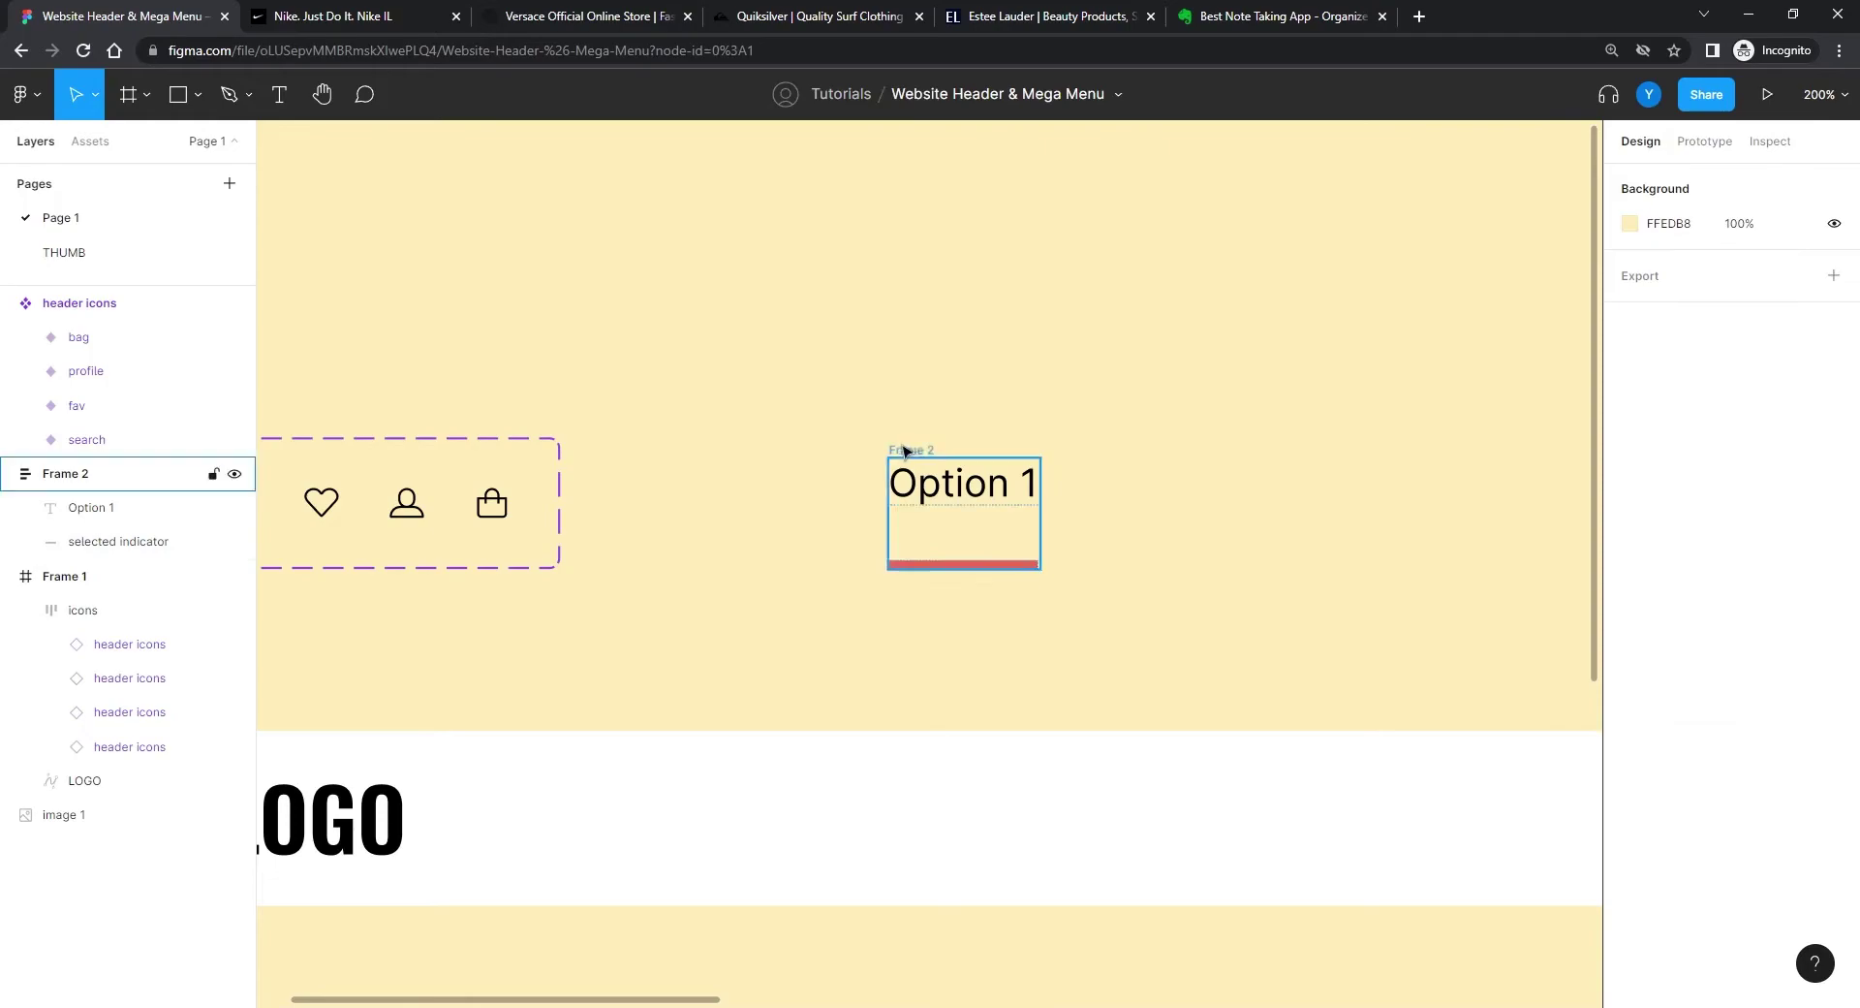
double_click(65, 475)
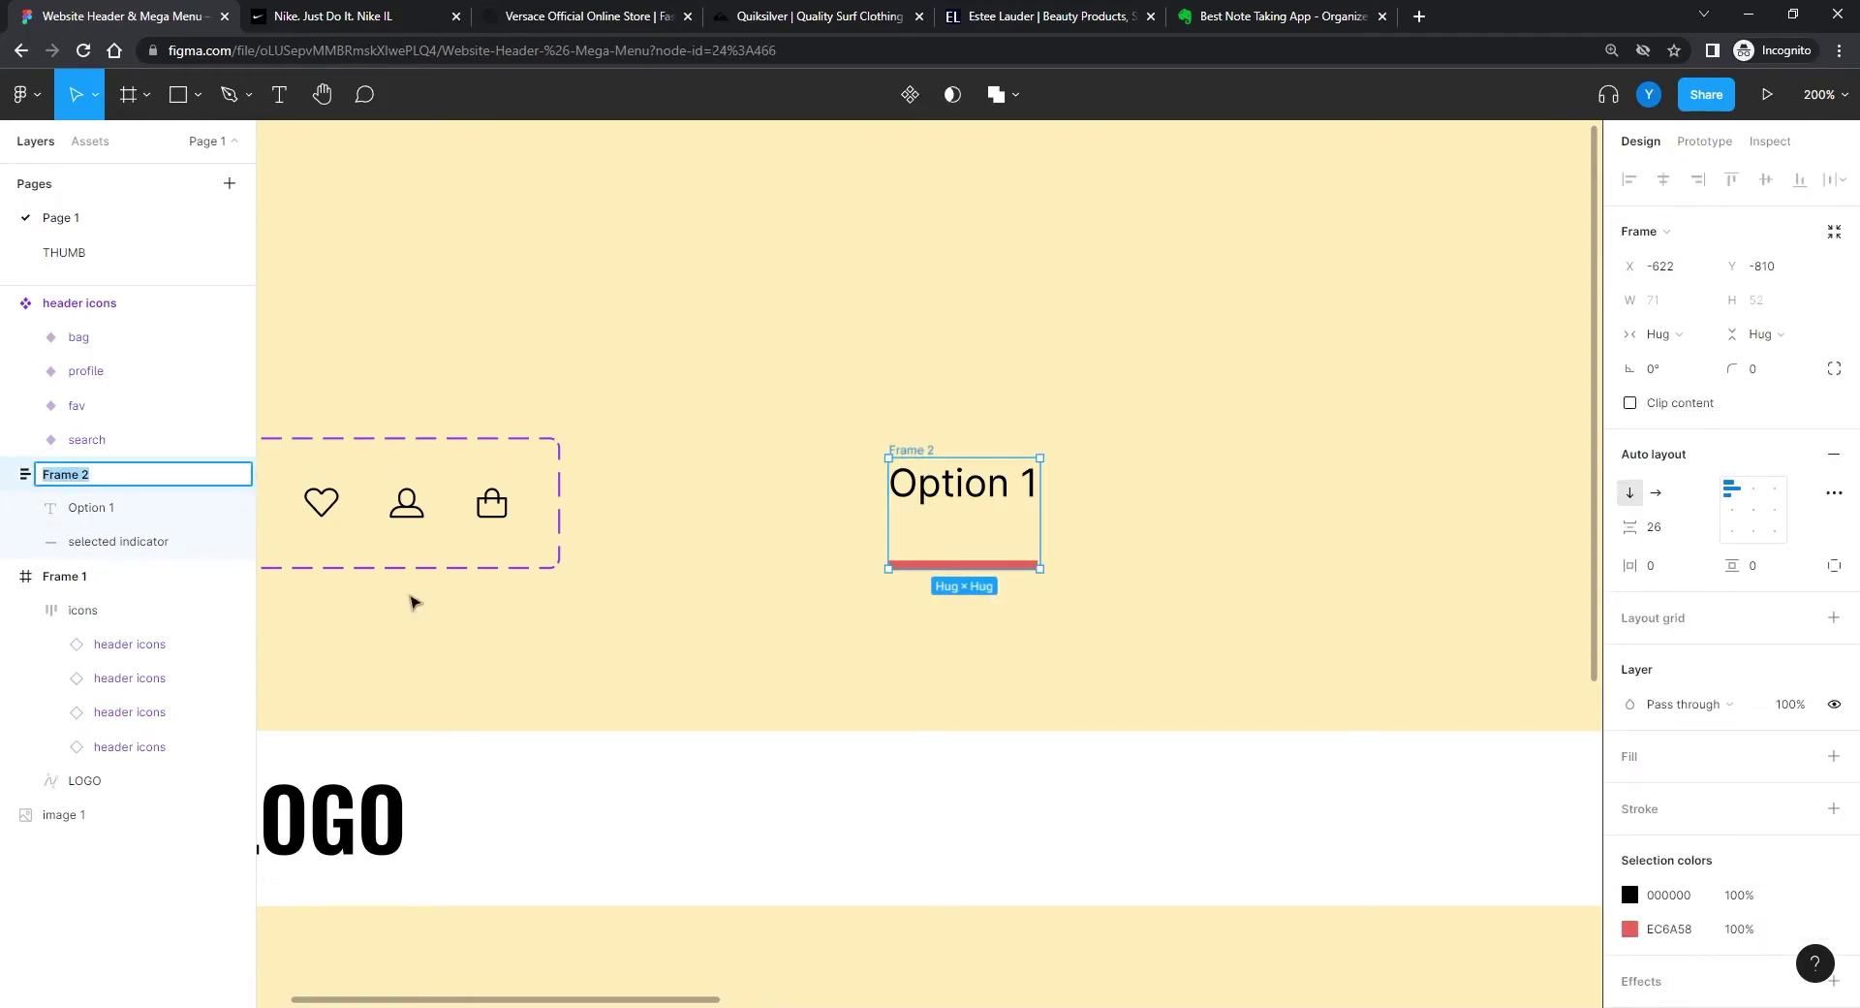
type("menu item")
key("Home")
type("nav")
key("Return")
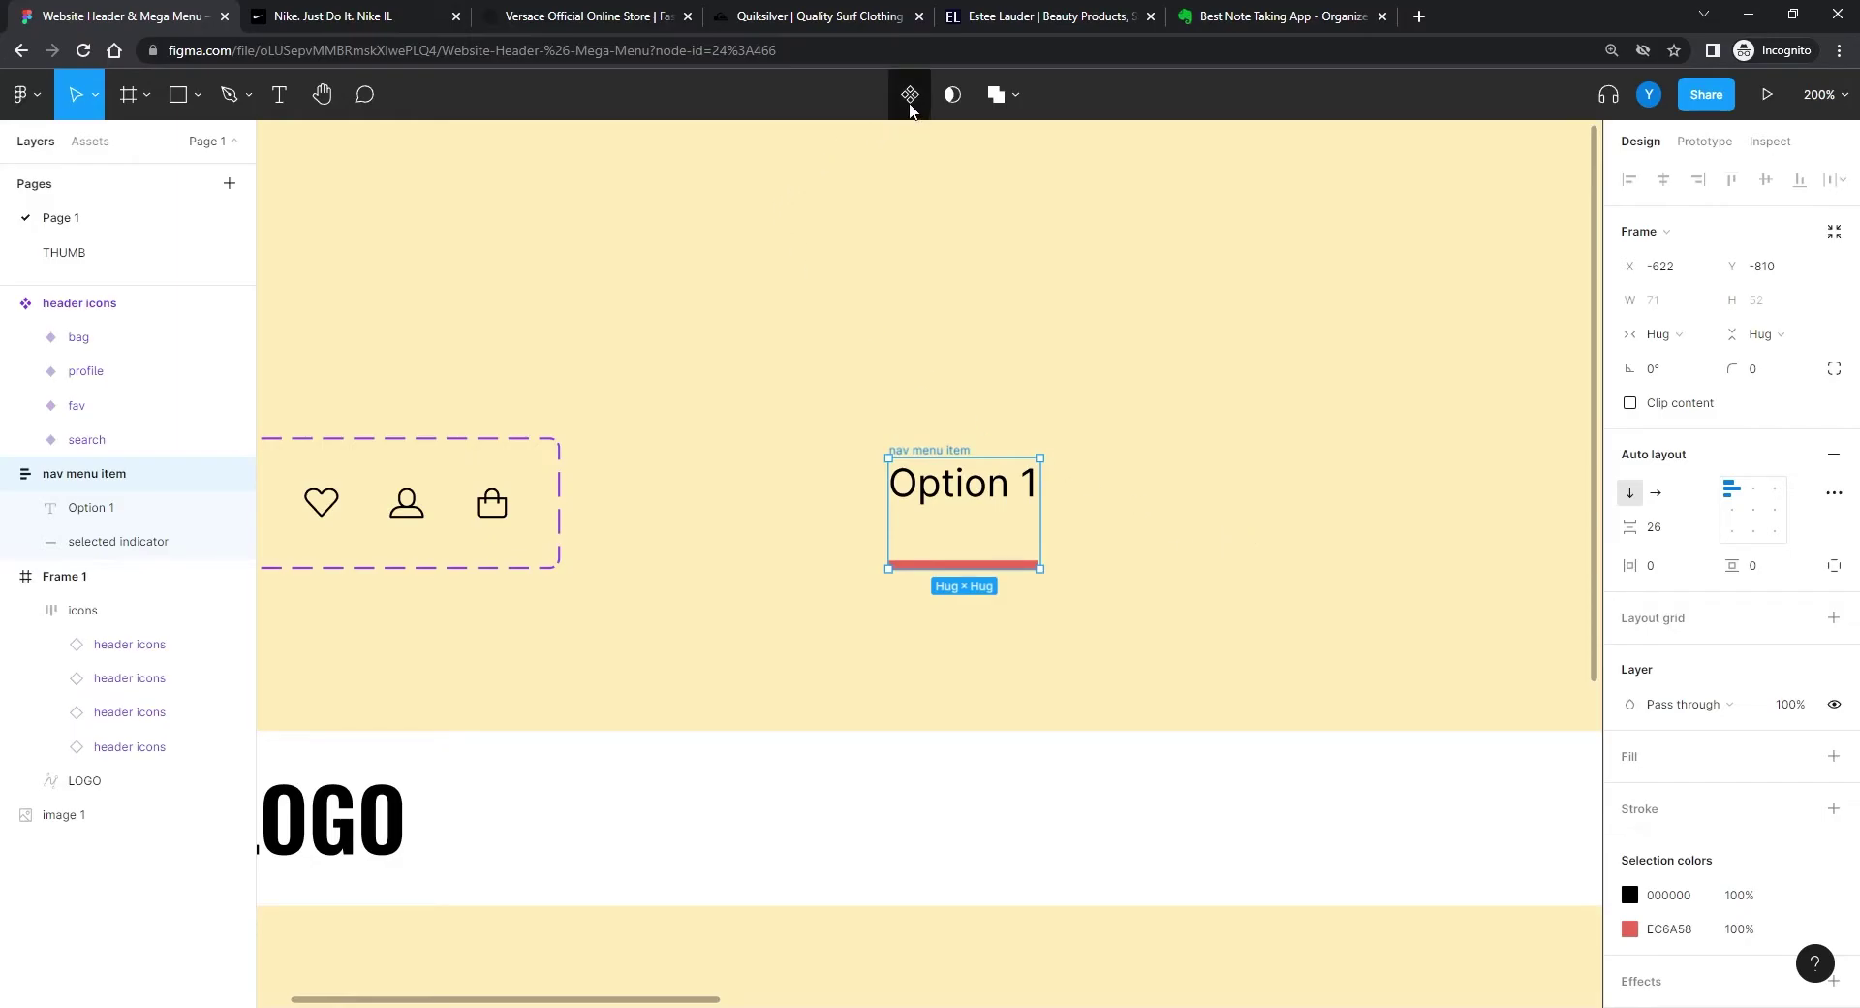
Step: Make nav menu item a component and set selected indicator's width to Fill container
left_click(910, 94)
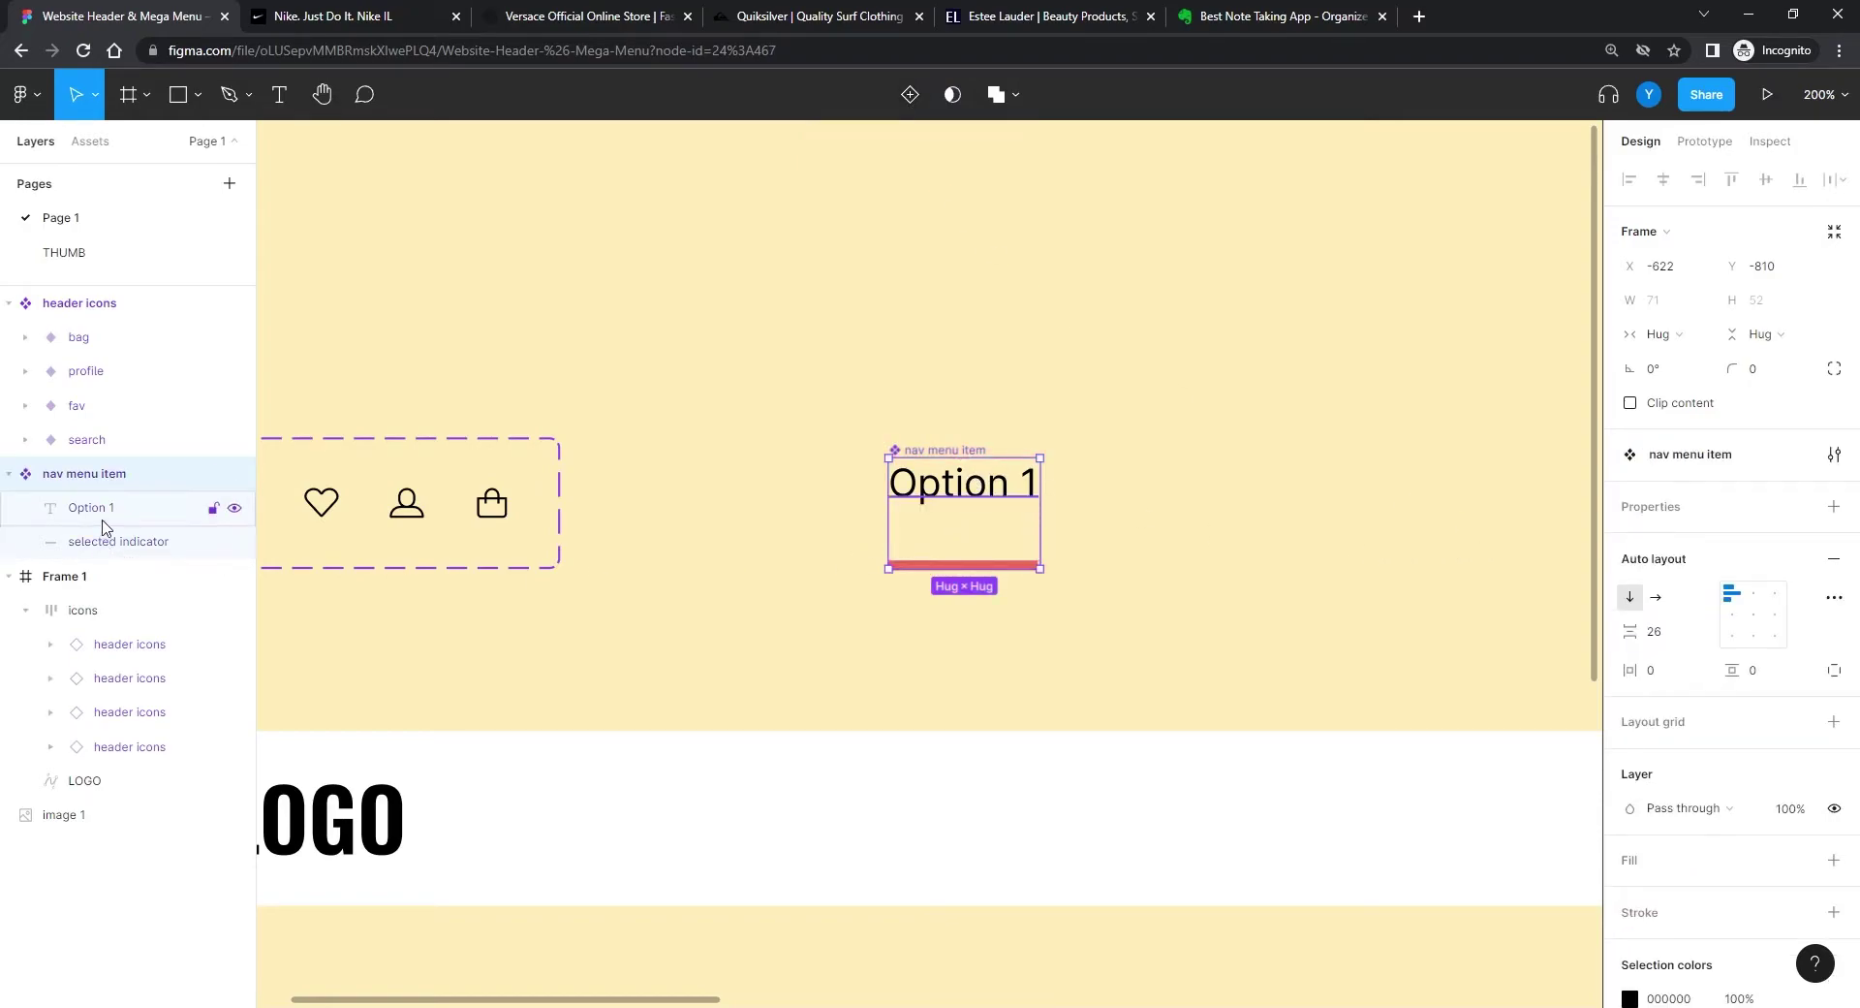
left_click(148, 541)
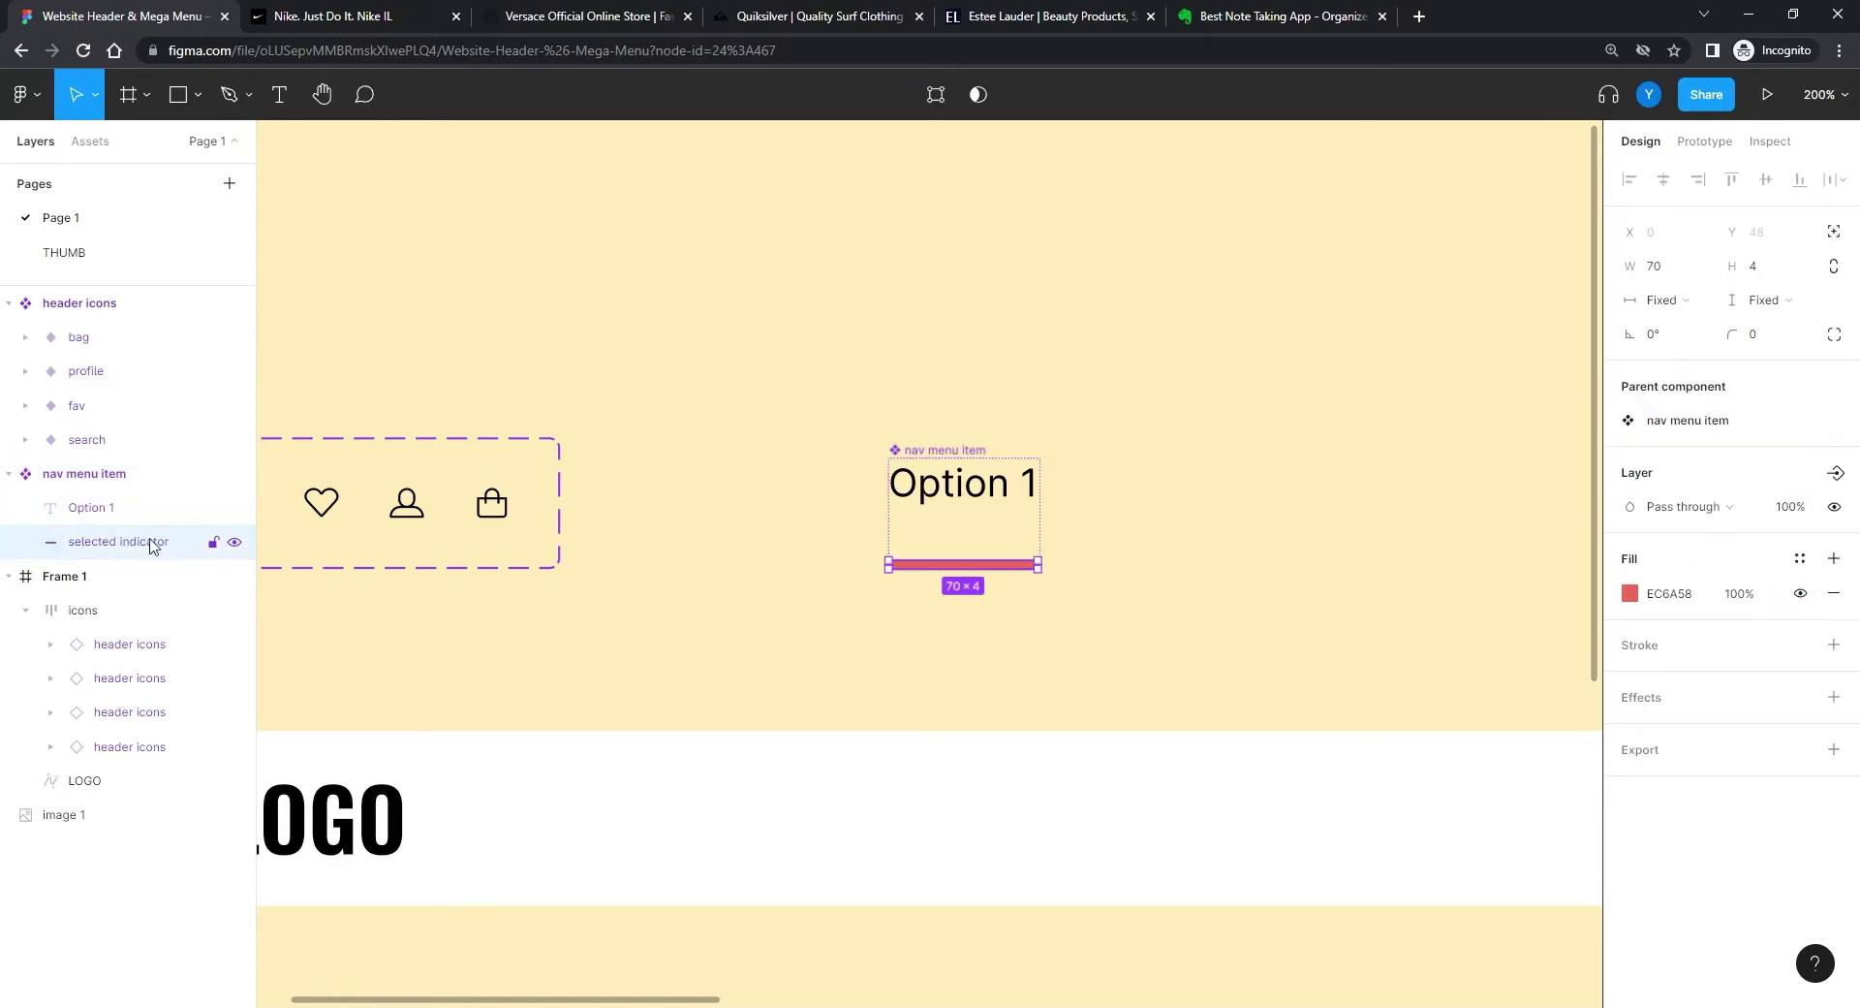
left_click(1671, 302)
left_click(1696, 328)
left_click(799, 383)
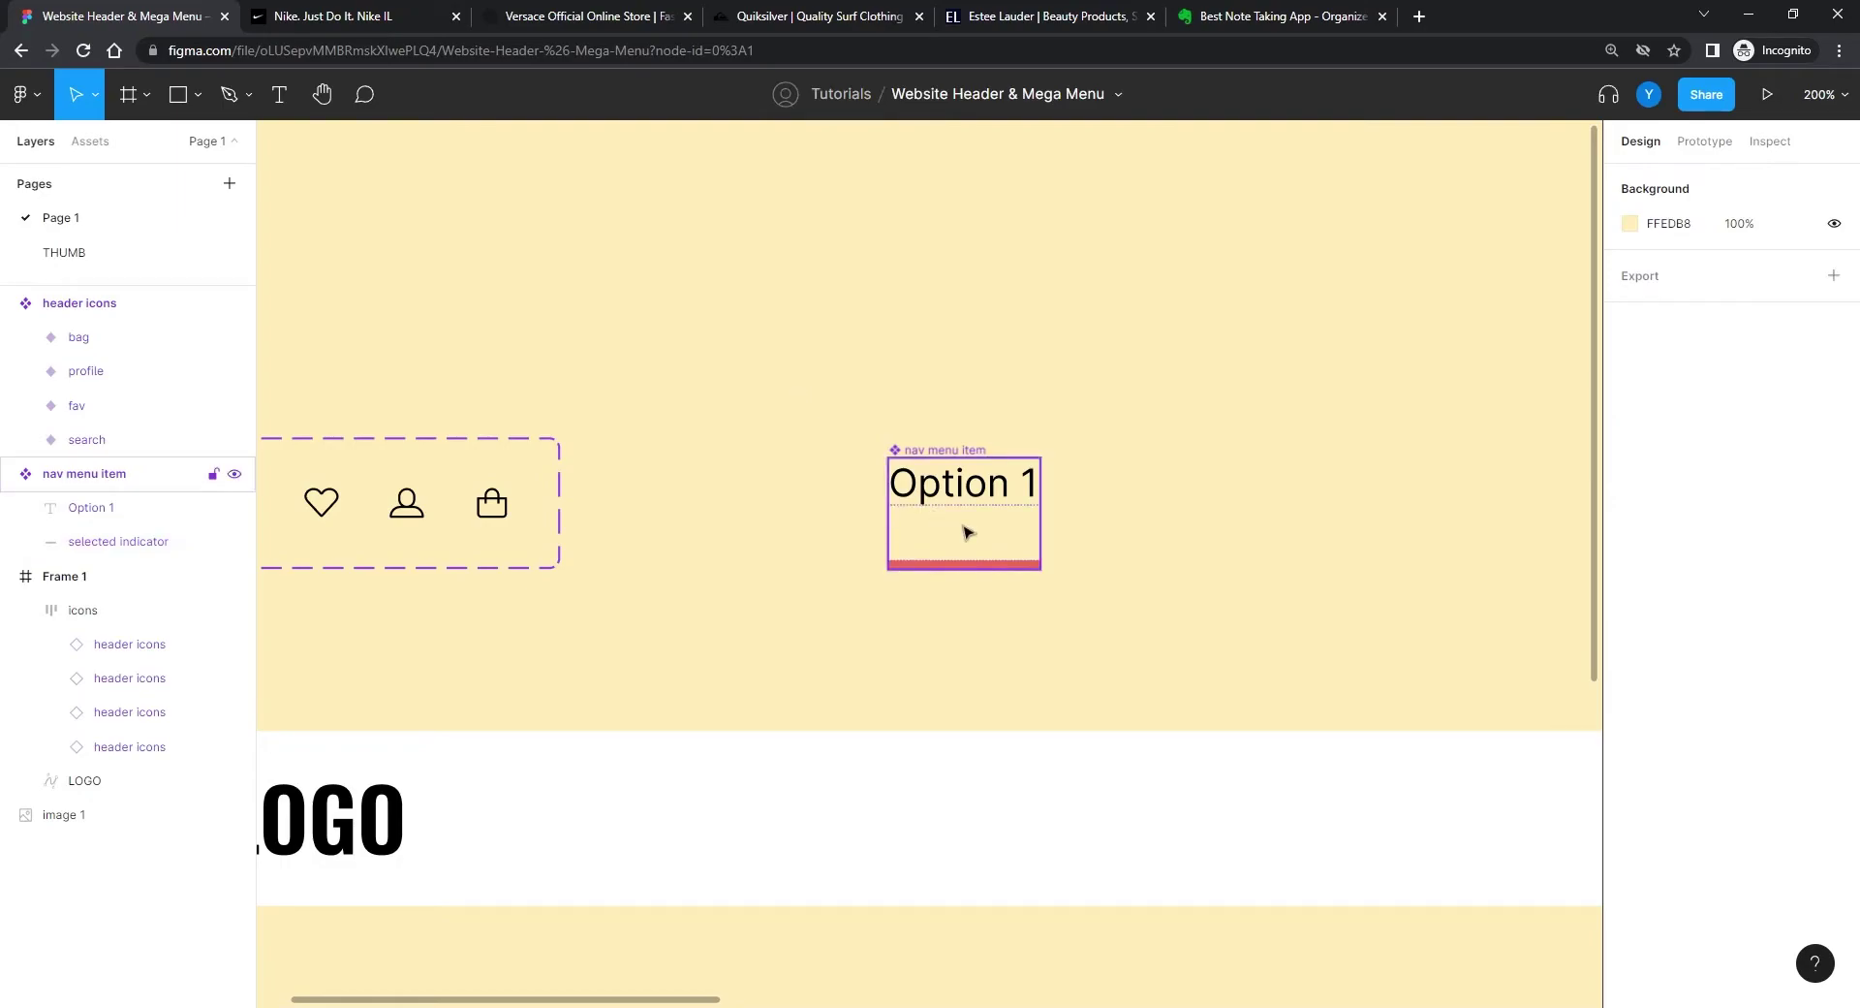
Step: Add a text component property named Label with default value Label
left_click(971, 494)
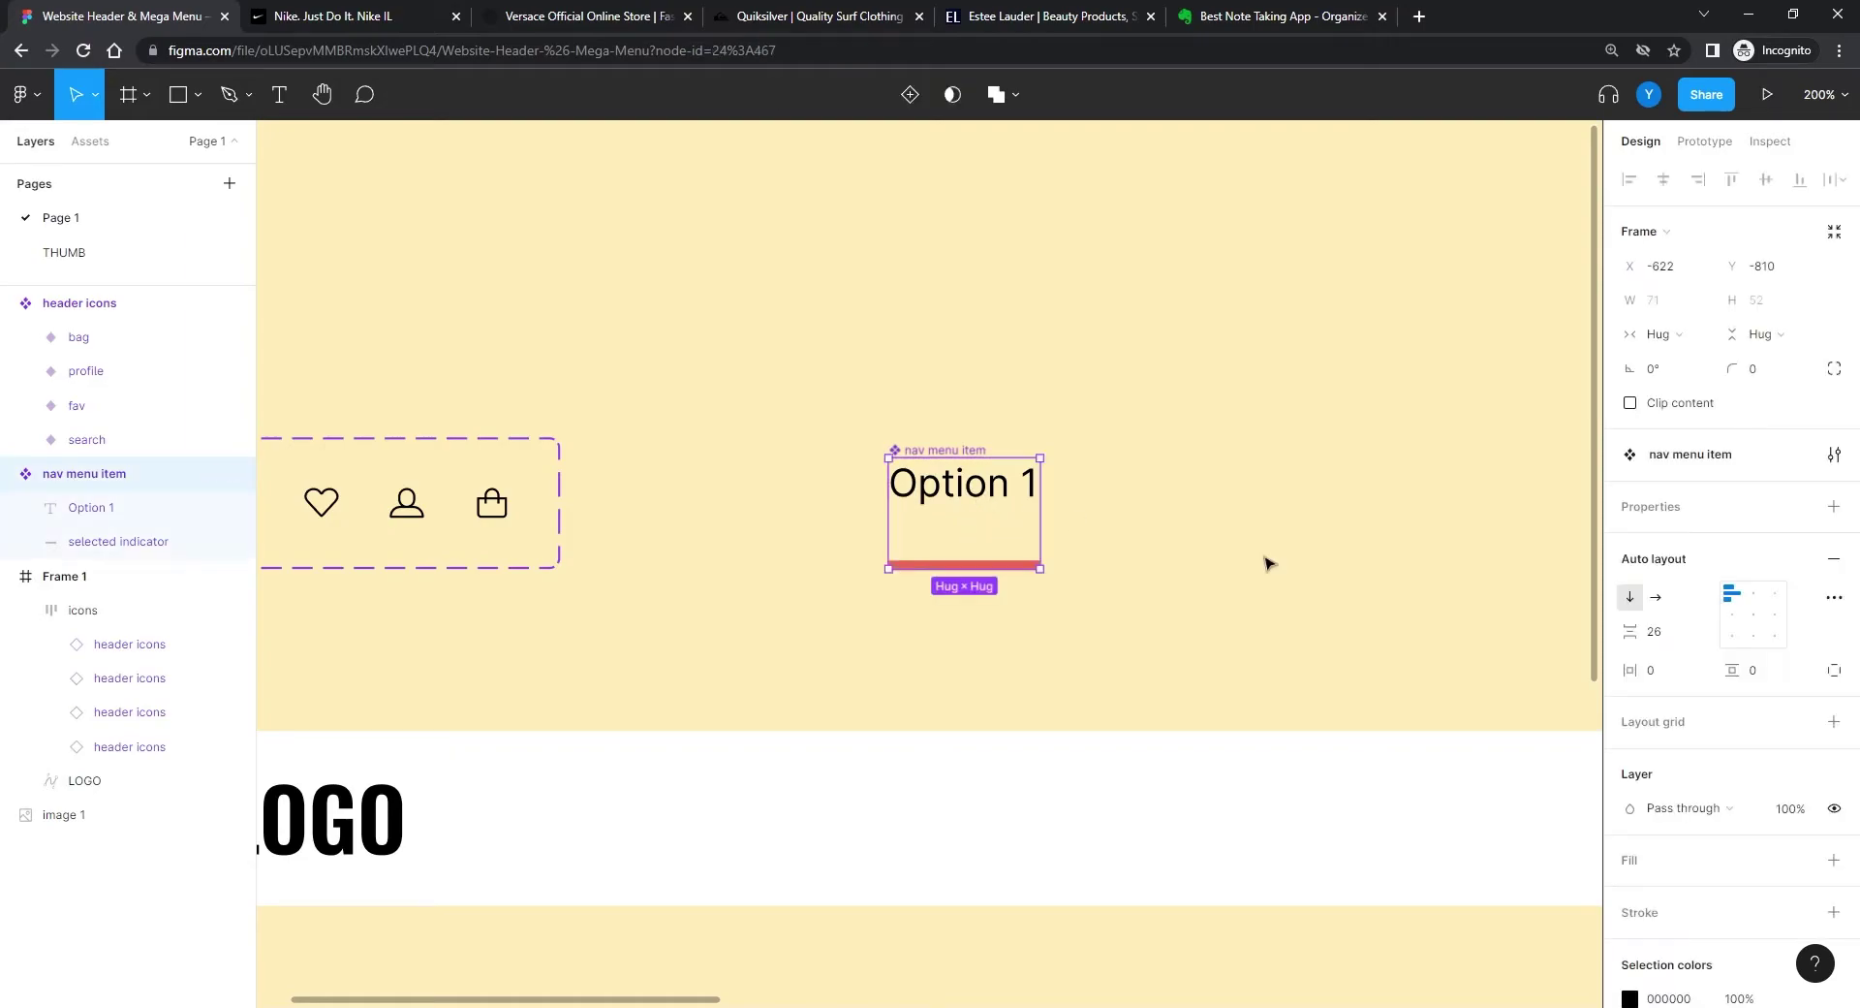
left_click(1835, 506)
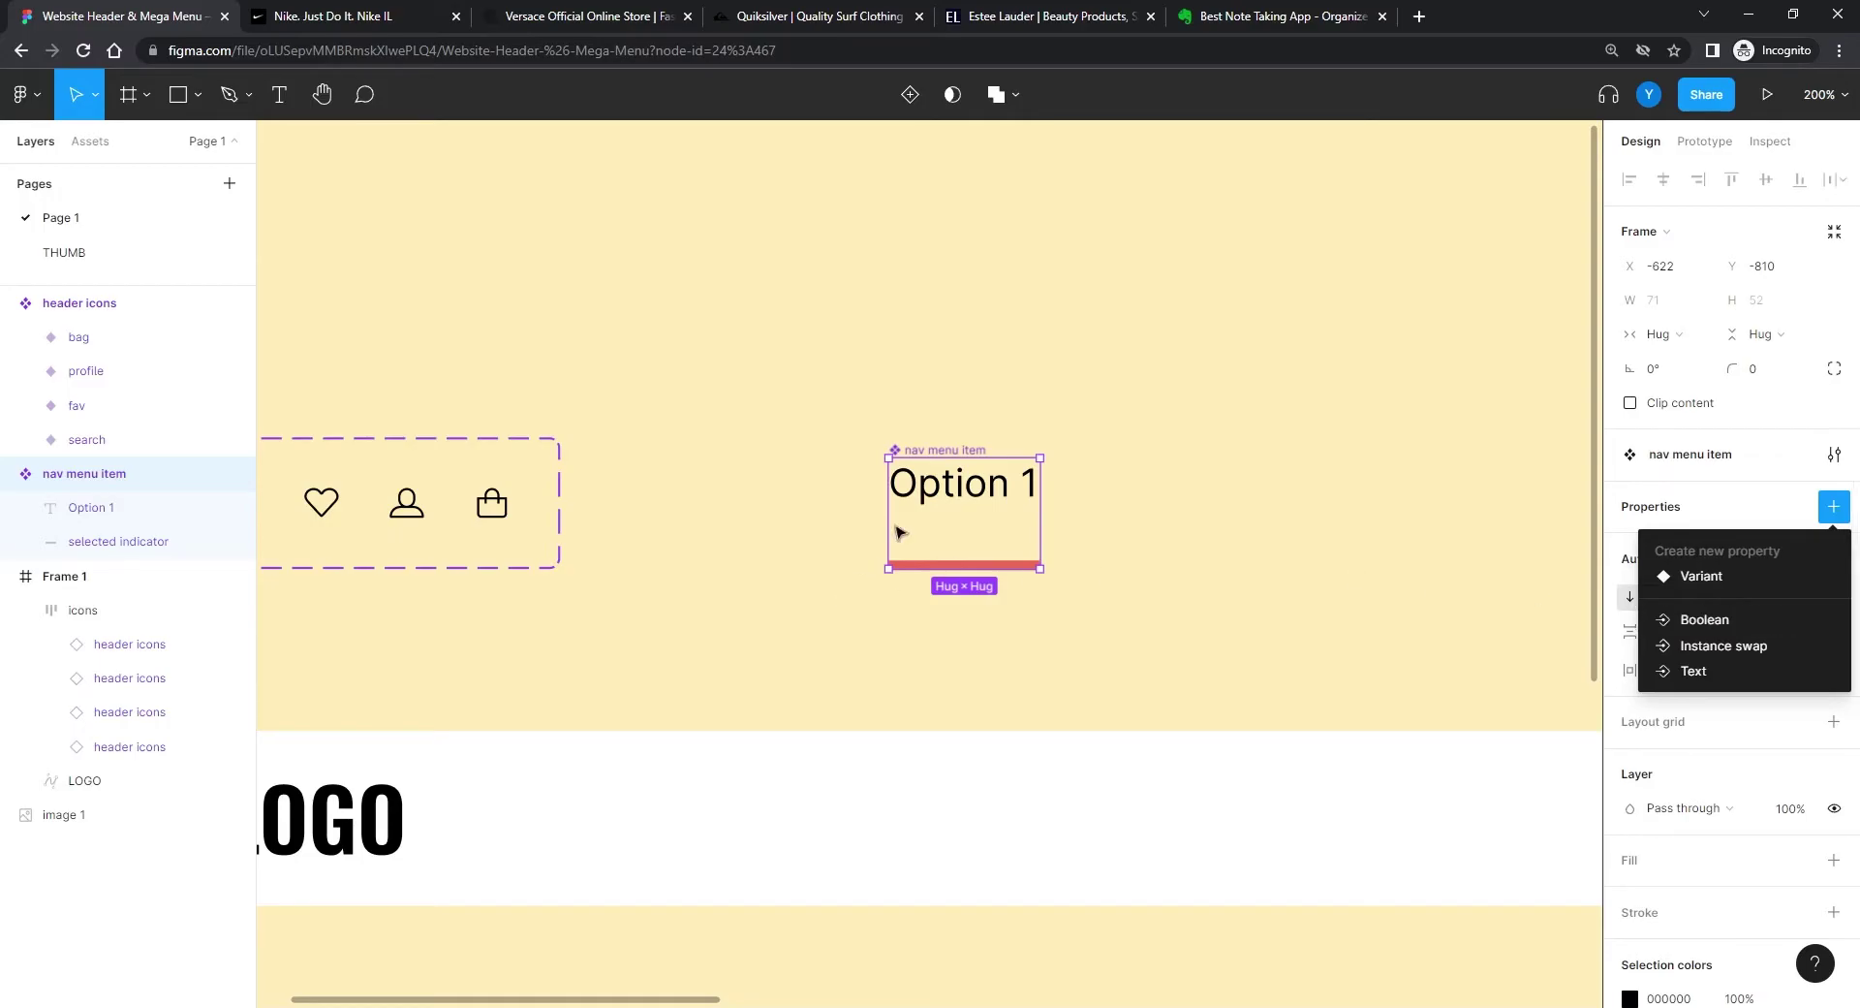
left_click(1696, 670)
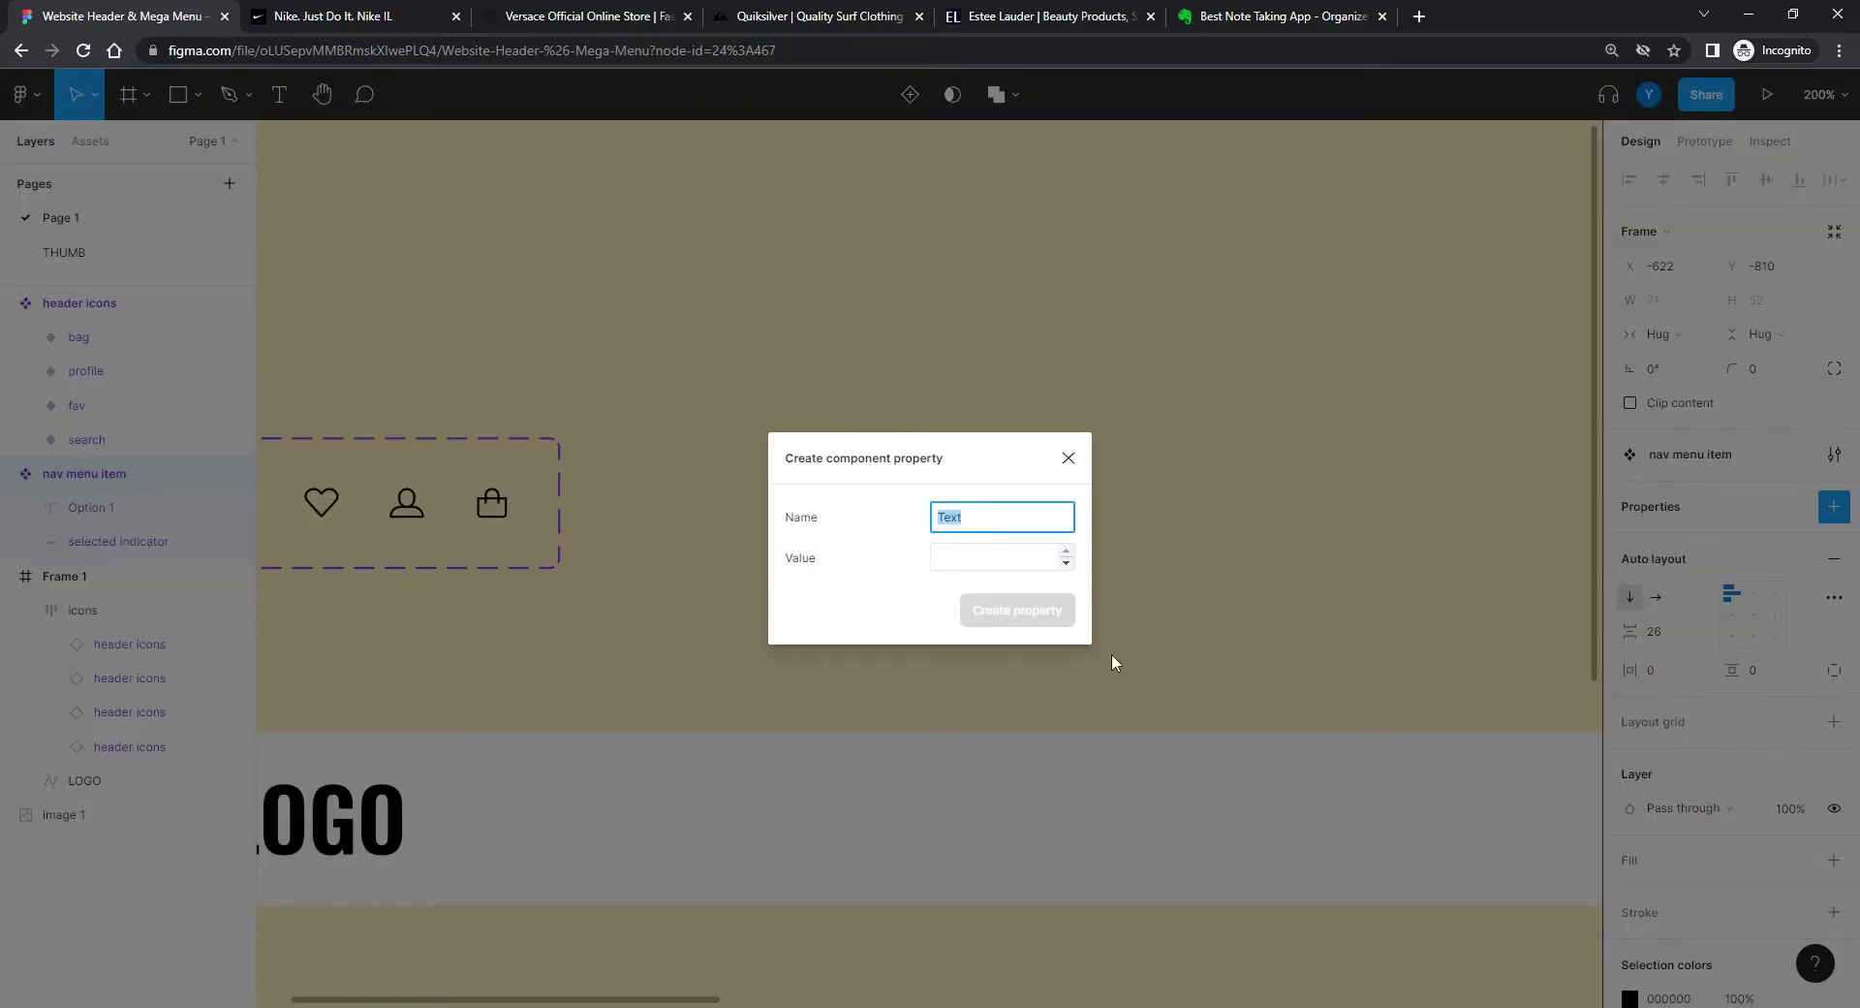
type("Label")
key("BackSpace")
key("BackSpace")
key("BackSpace")
key("BackSpace")
type("Label")
left_click_drag(992, 521, 775, 524)
key("ctrl+c")
left_click(993, 555)
key("ctrl+v")
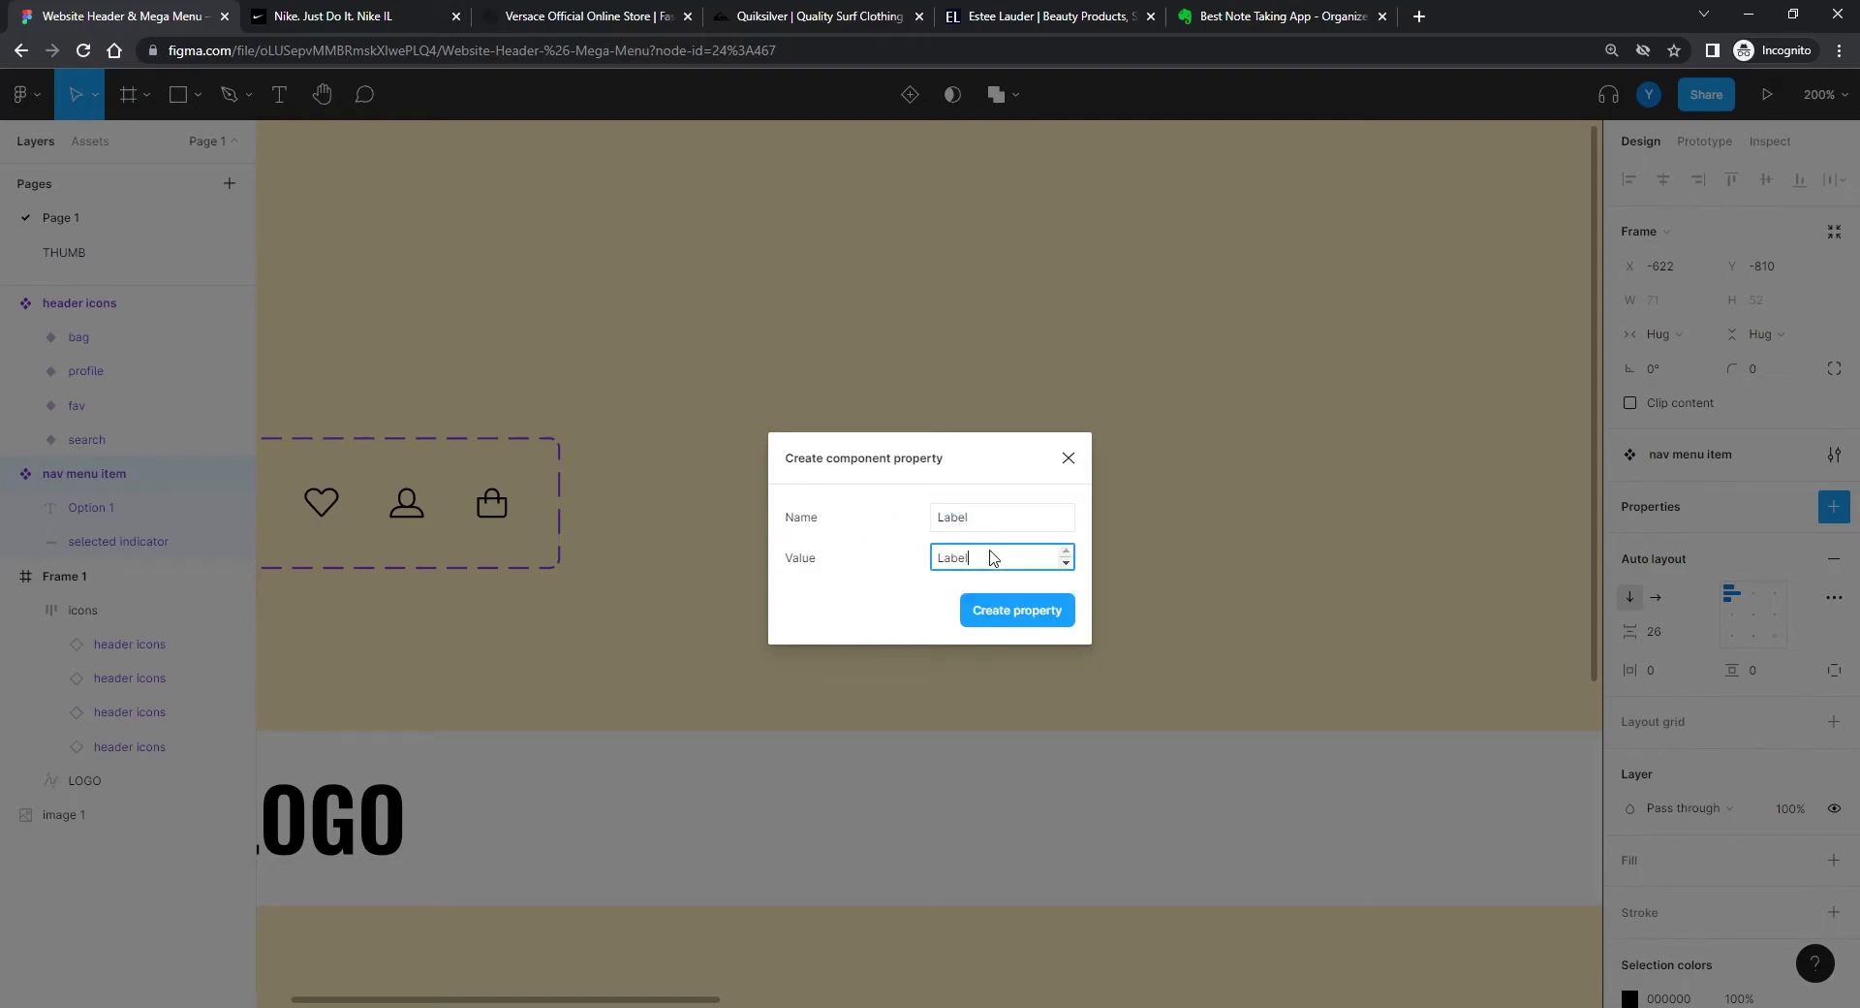
left_click(998, 611)
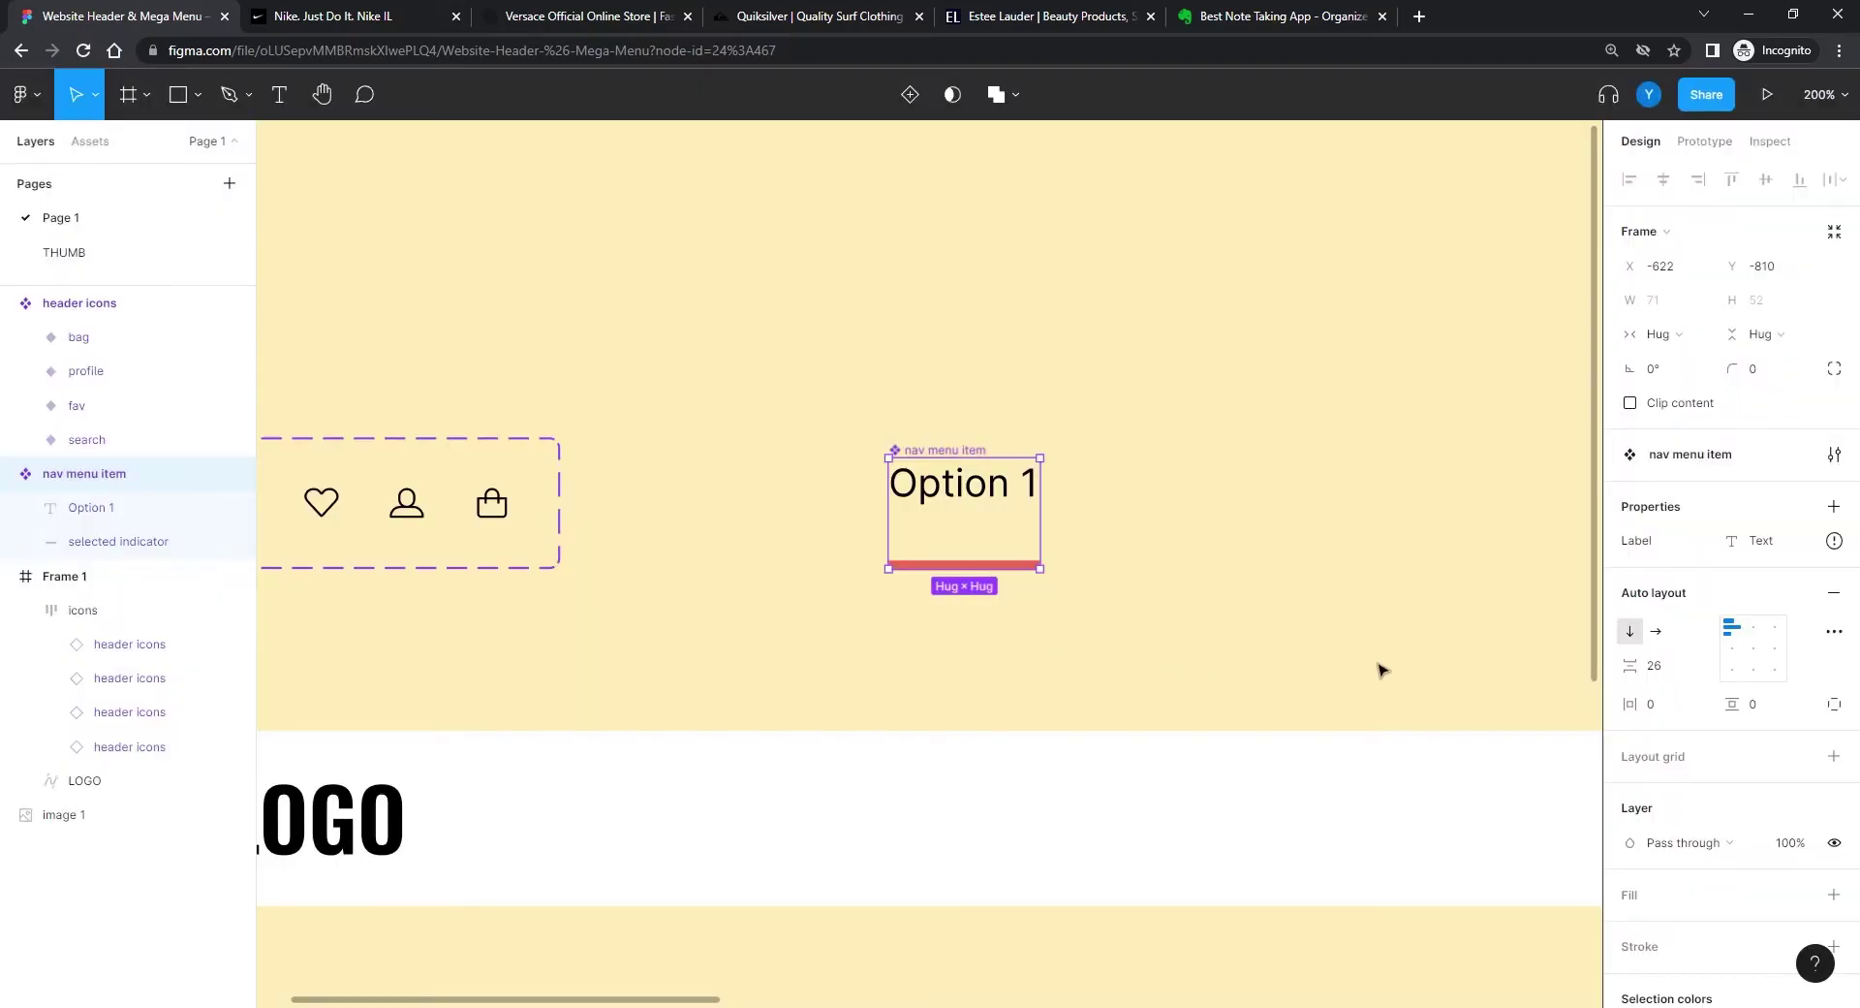
Step: Bind the Option 1 text layer's content to the Label property
mouse_move(1844, 545)
left_click(974, 494)
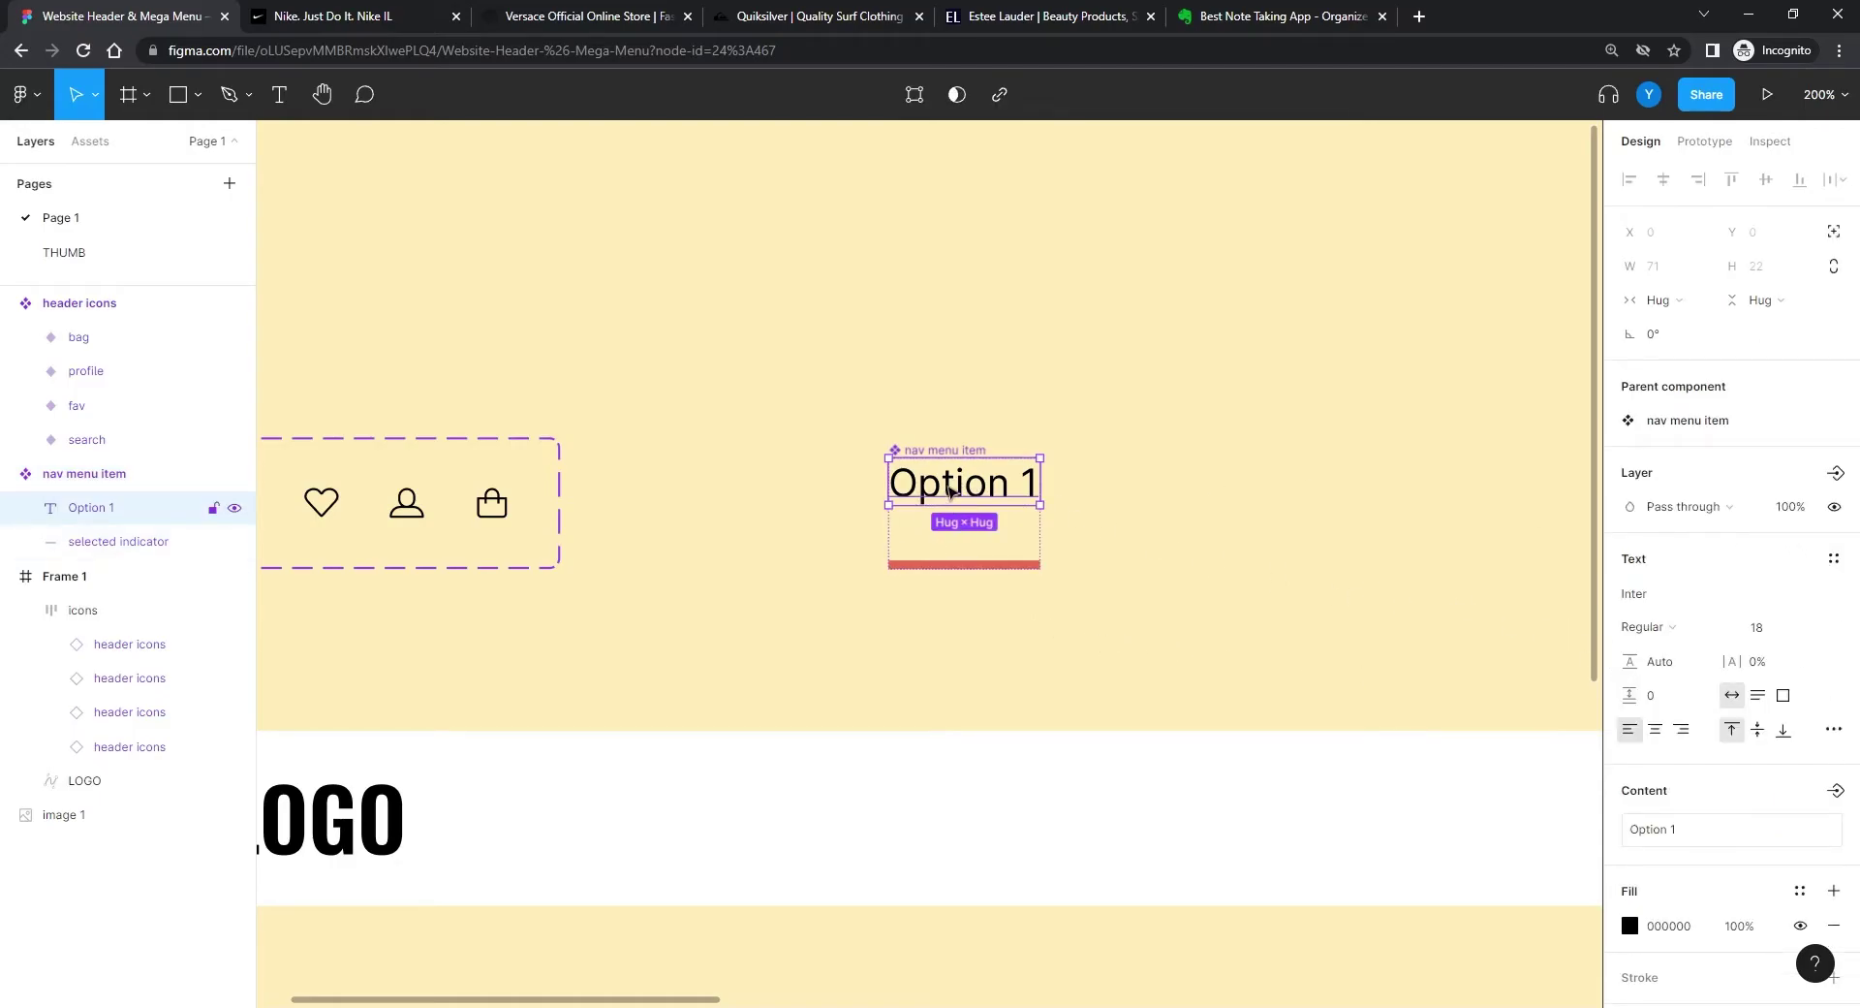
left_click(1836, 475)
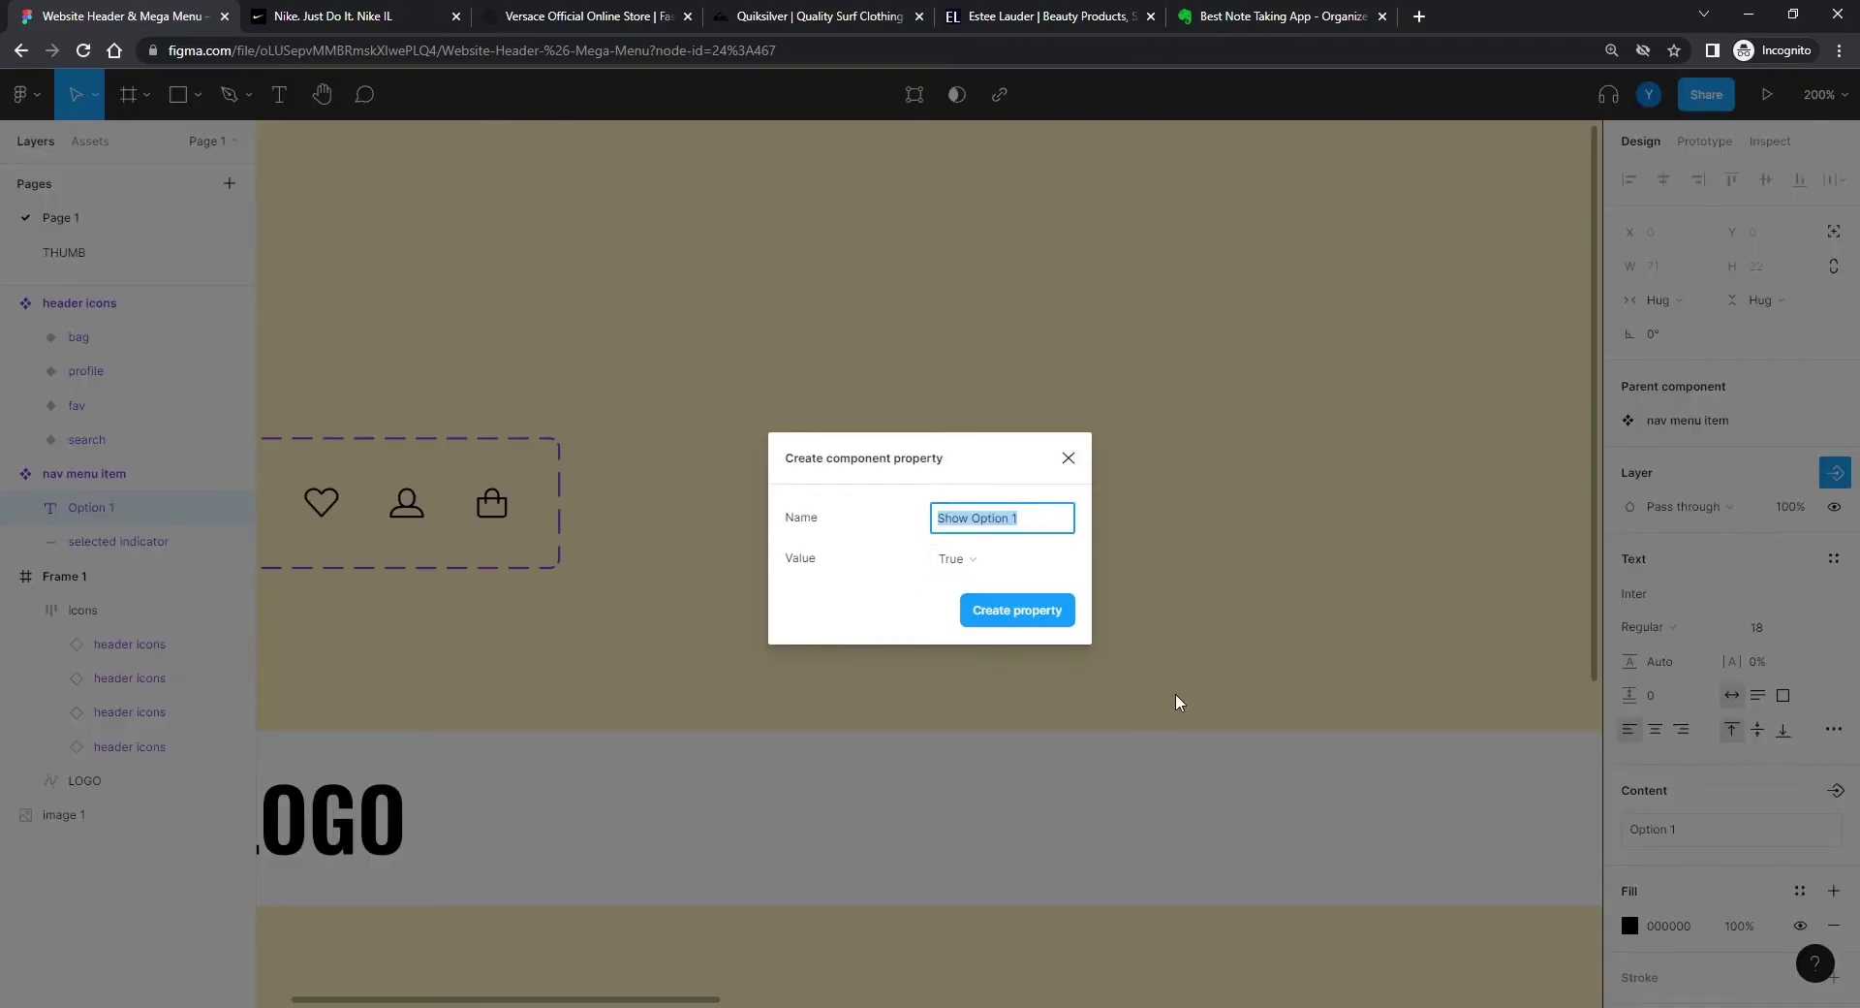
left_click(1069, 458)
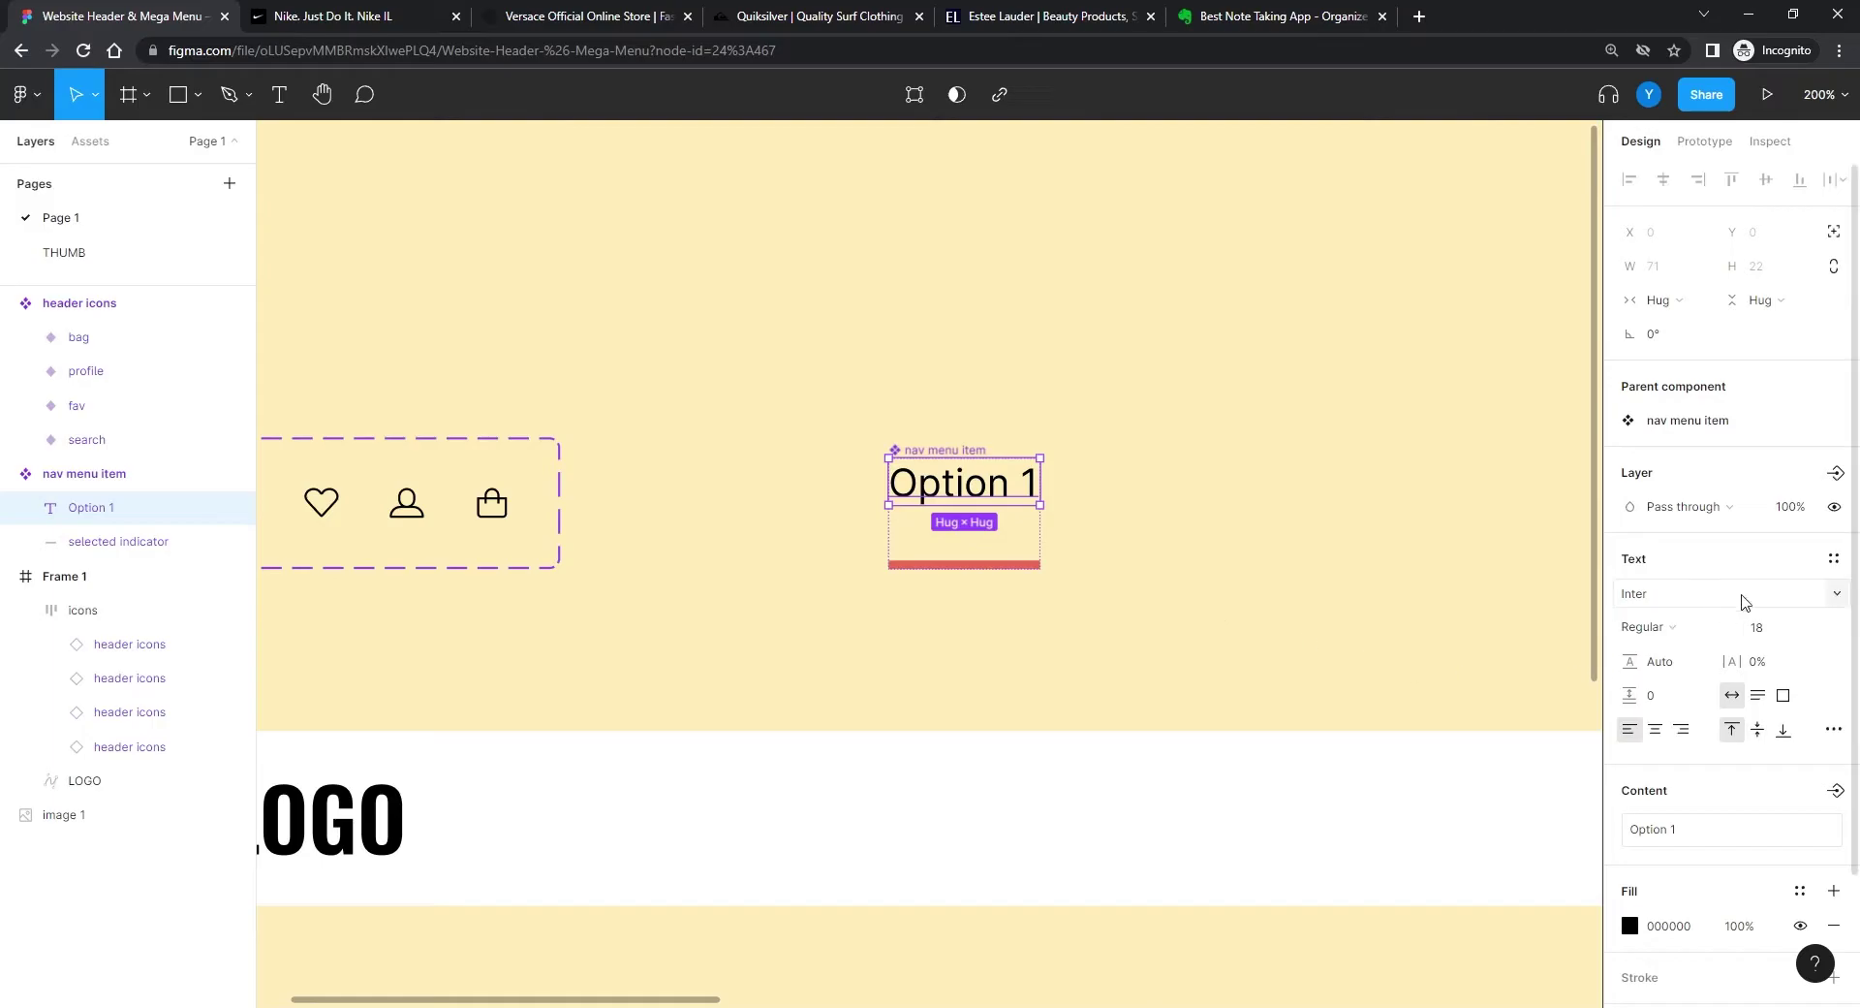
scroll(1744, 601, "down", 2)
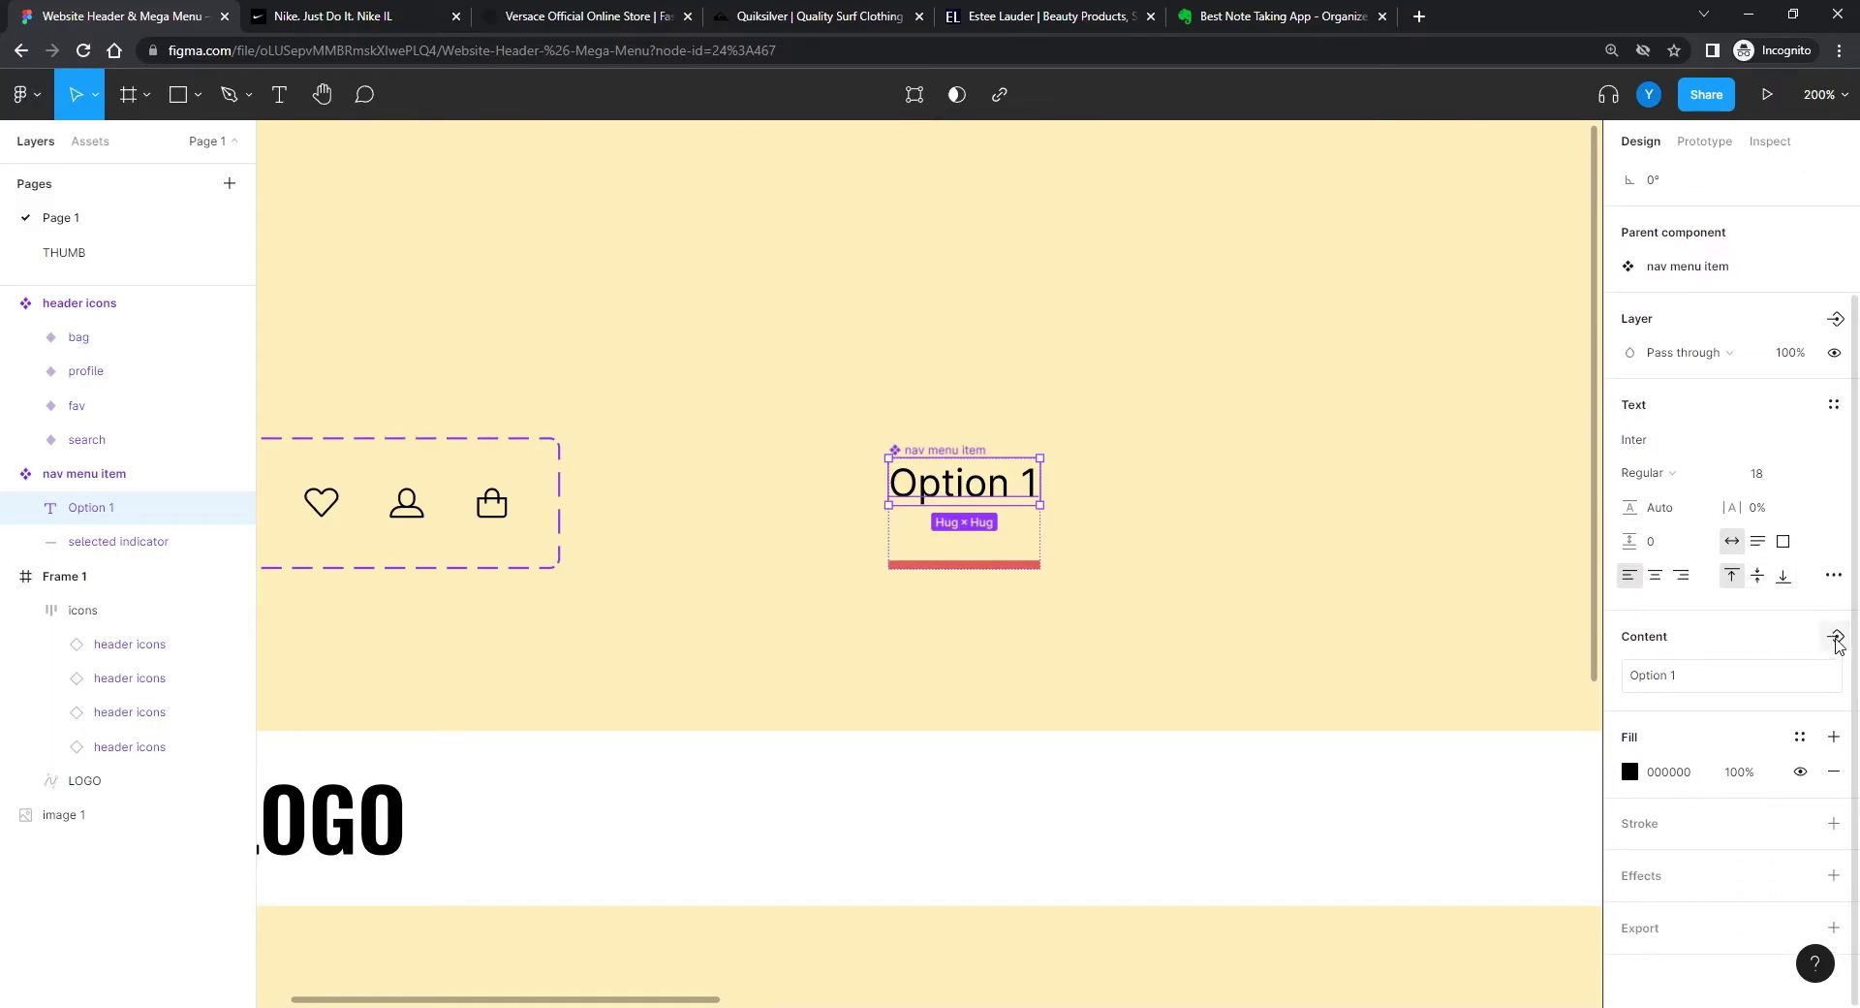
left_click(1837, 638)
left_click(1691, 681)
left_click(1160, 431)
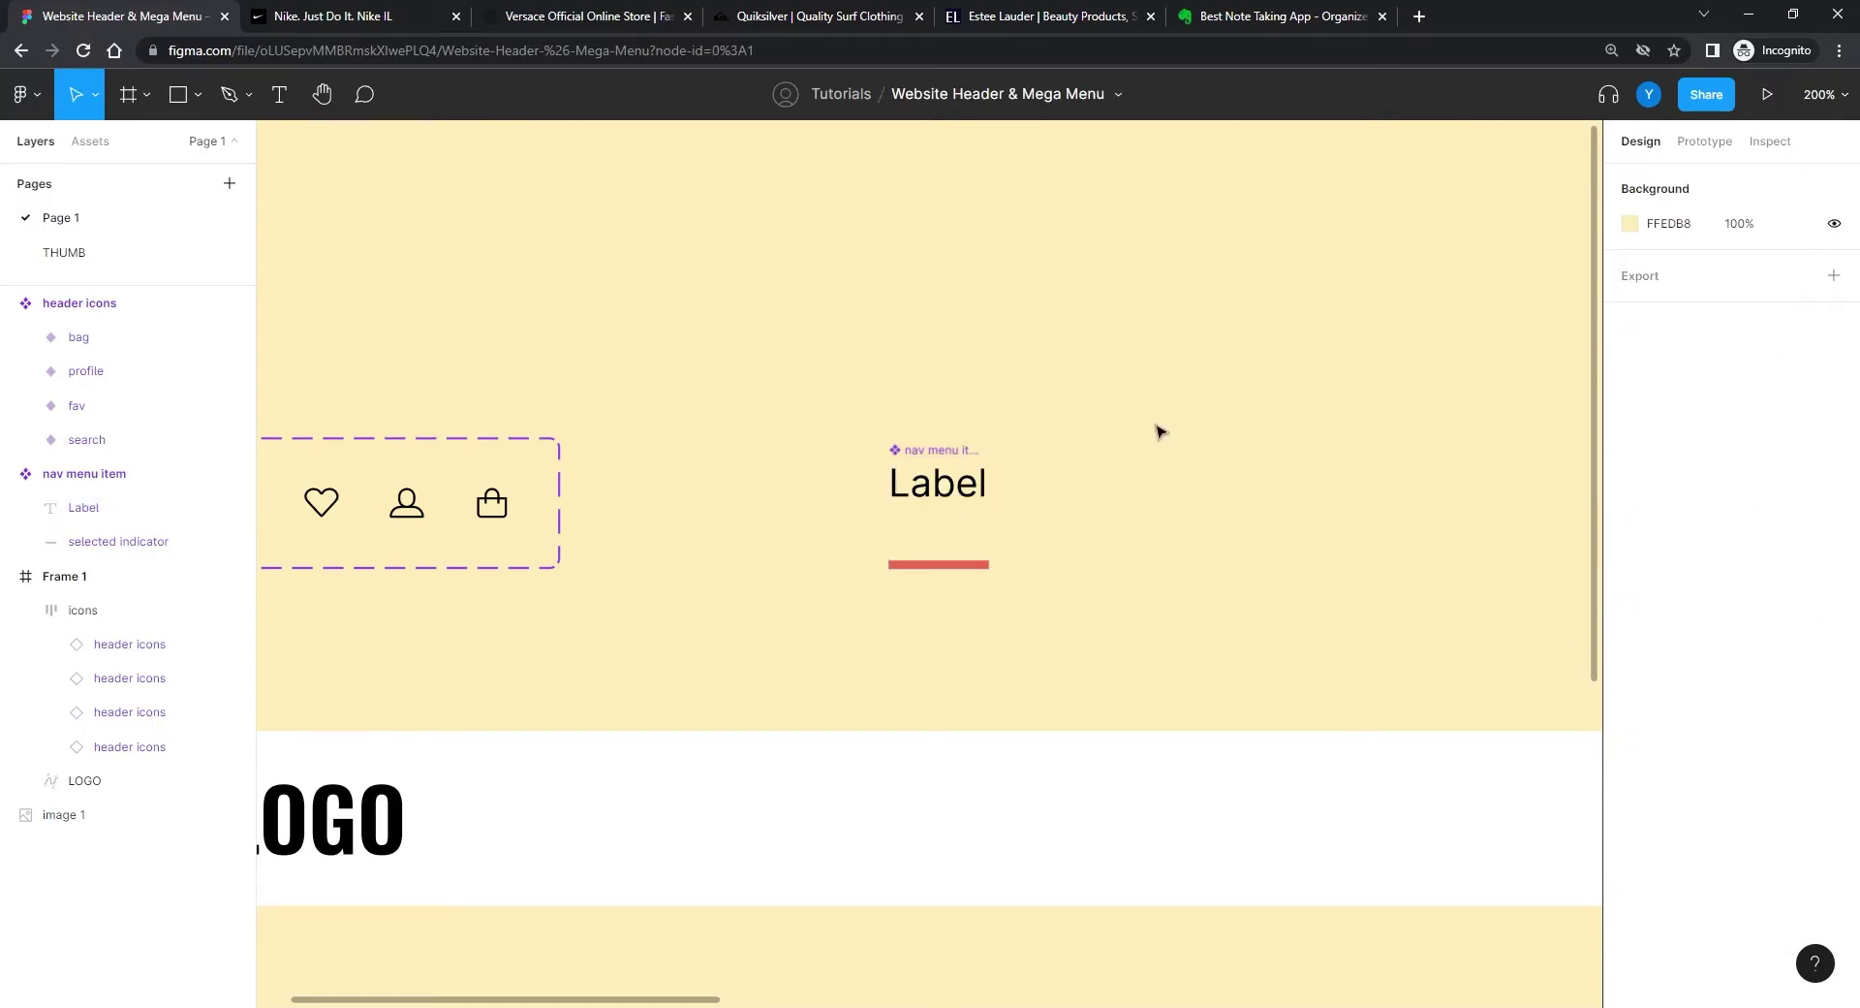
double_click(955, 485)
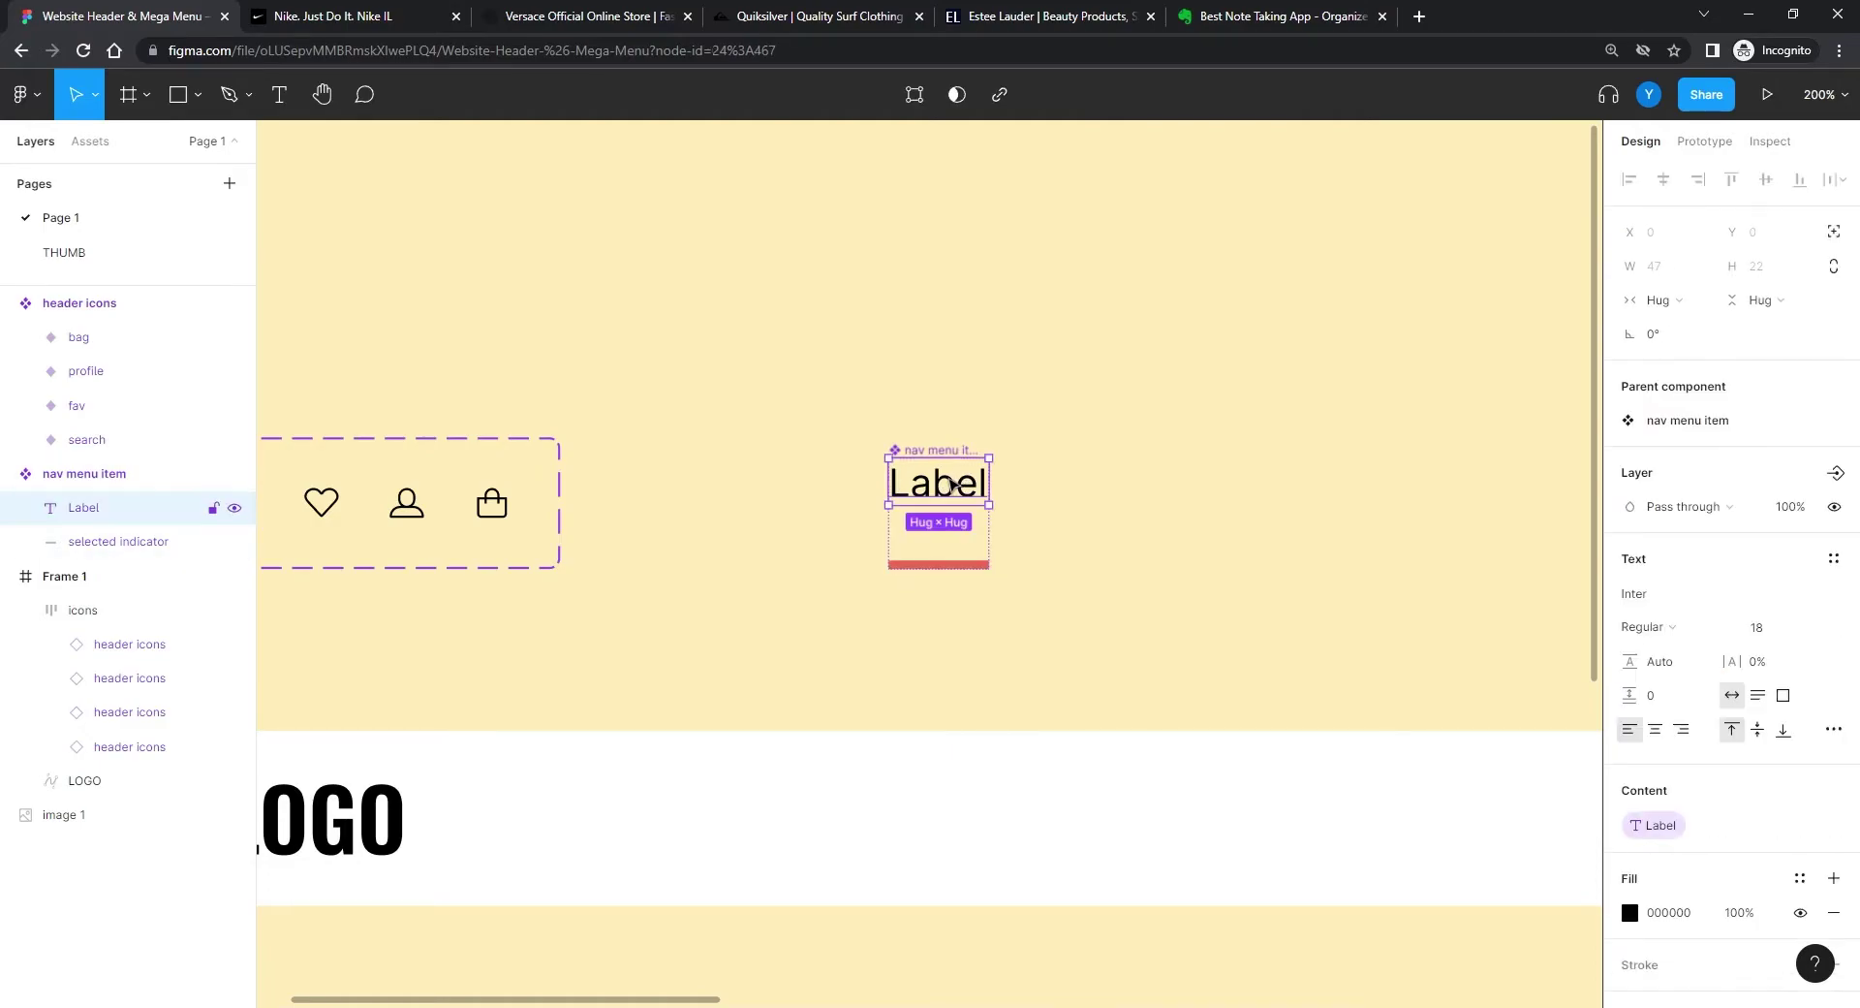
key("Escape")
key("Escape")
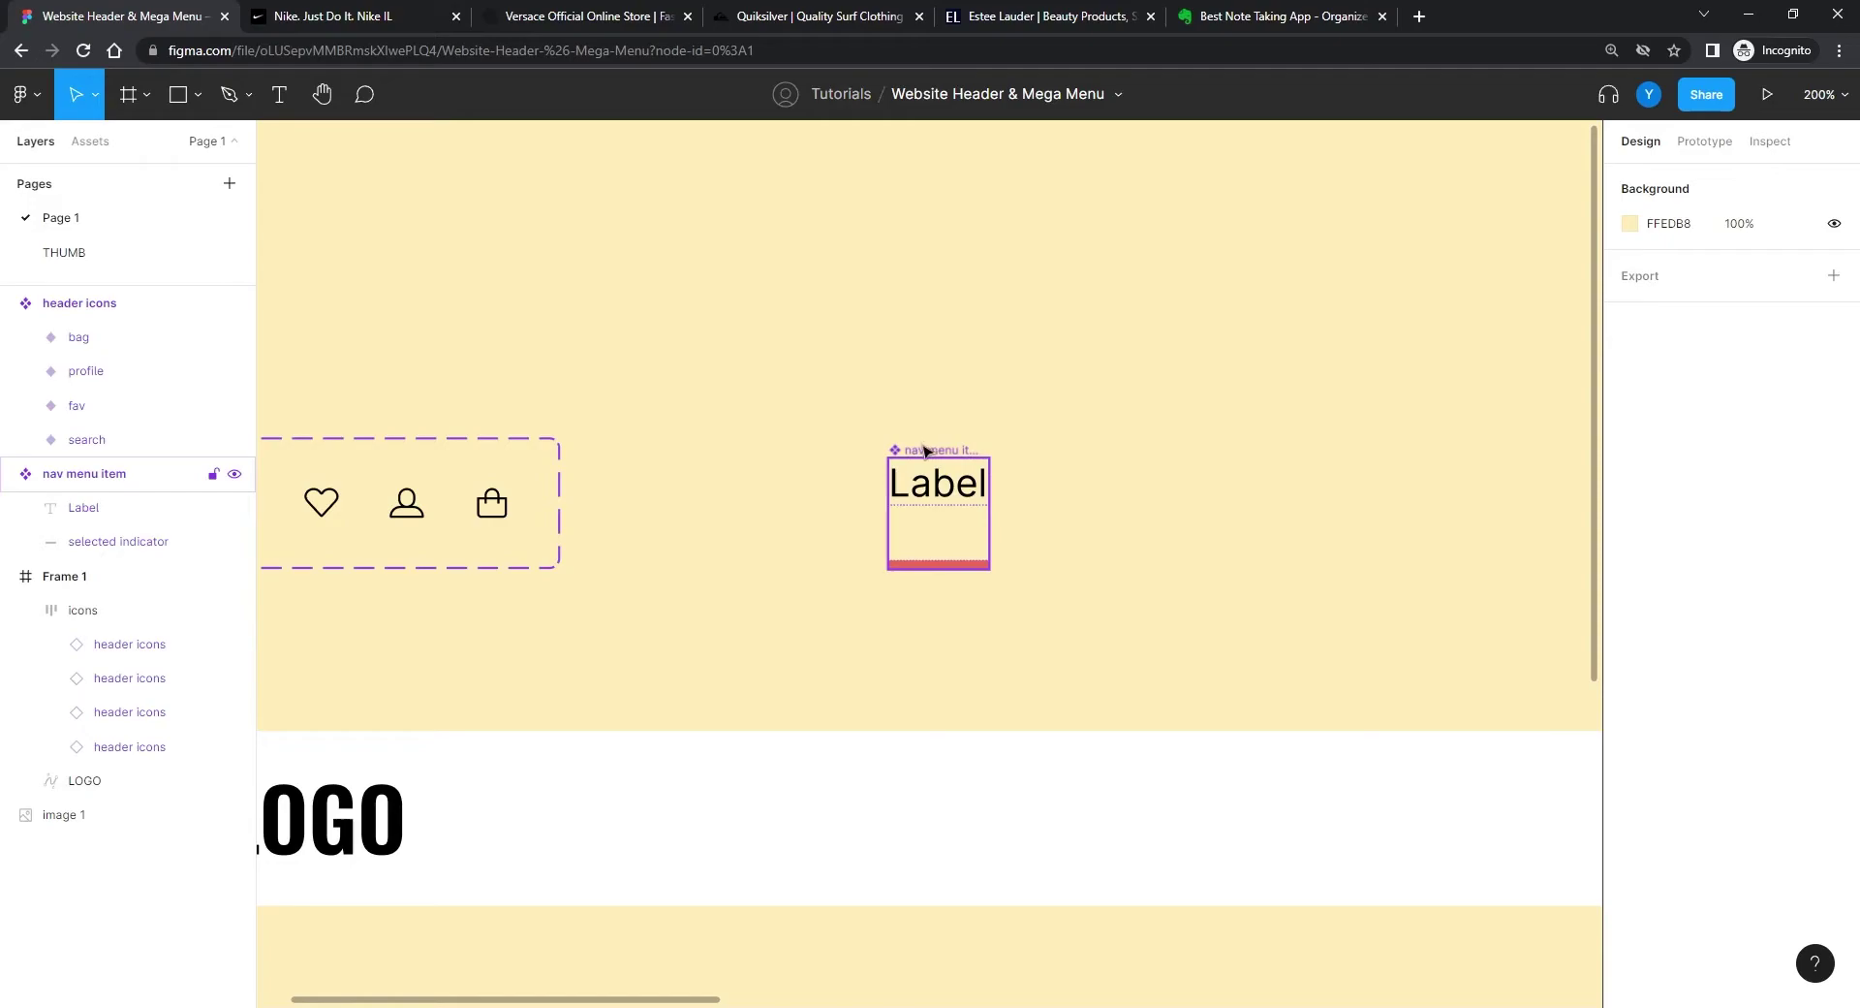
left_click_drag(925, 458, 926, 224)
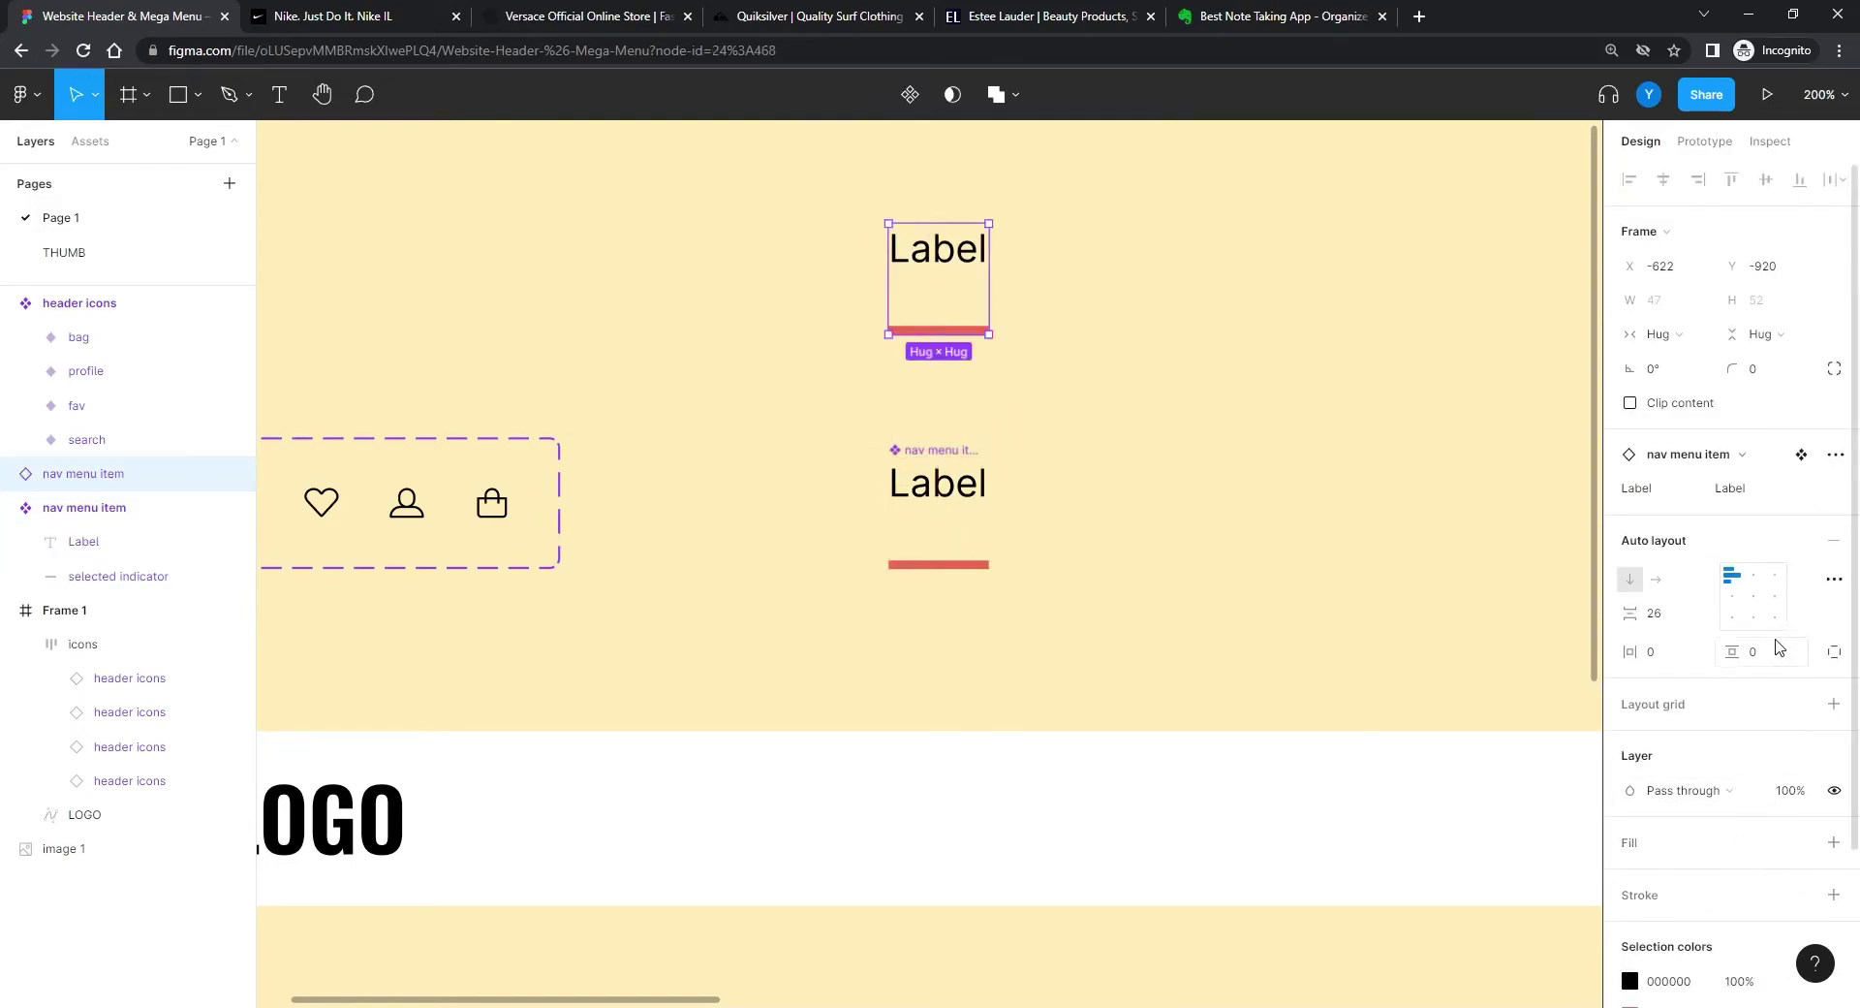
scroll(1779, 644, "down", 1)
scroll(1779, 645, "up", 1)
left_click(1730, 487)
type("No matter wht i wirte")
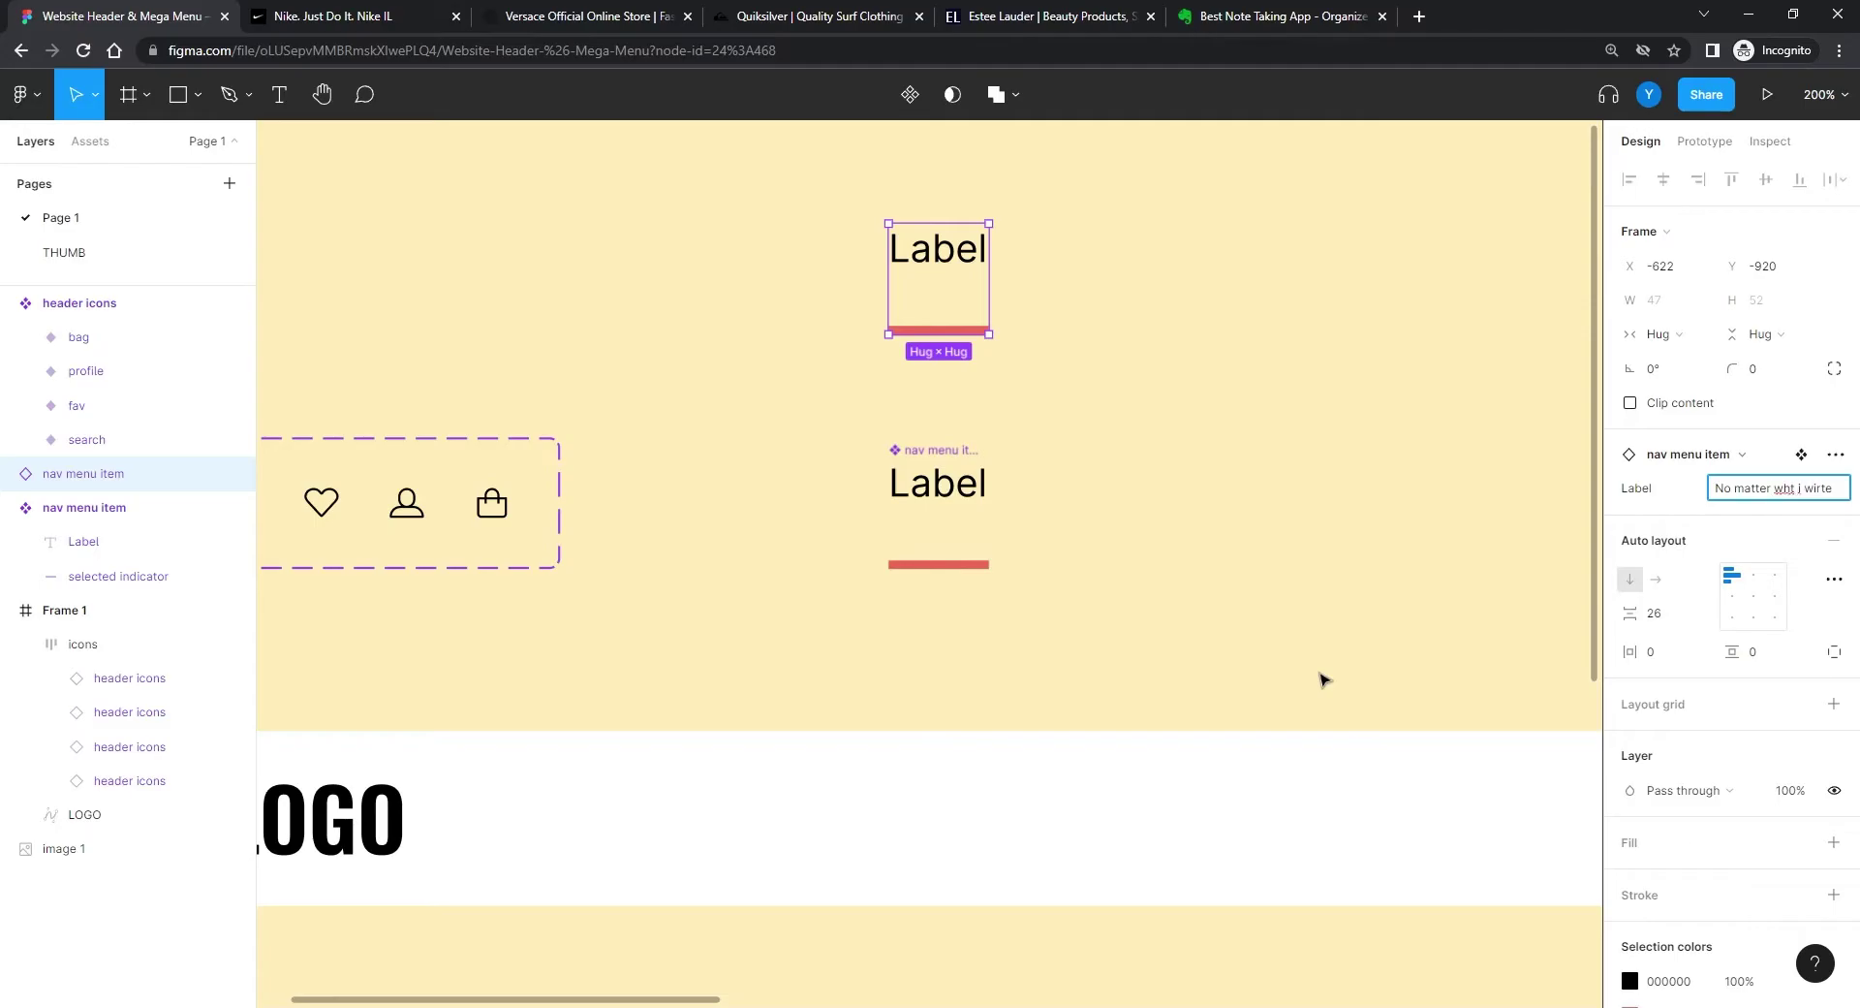
key("Return")
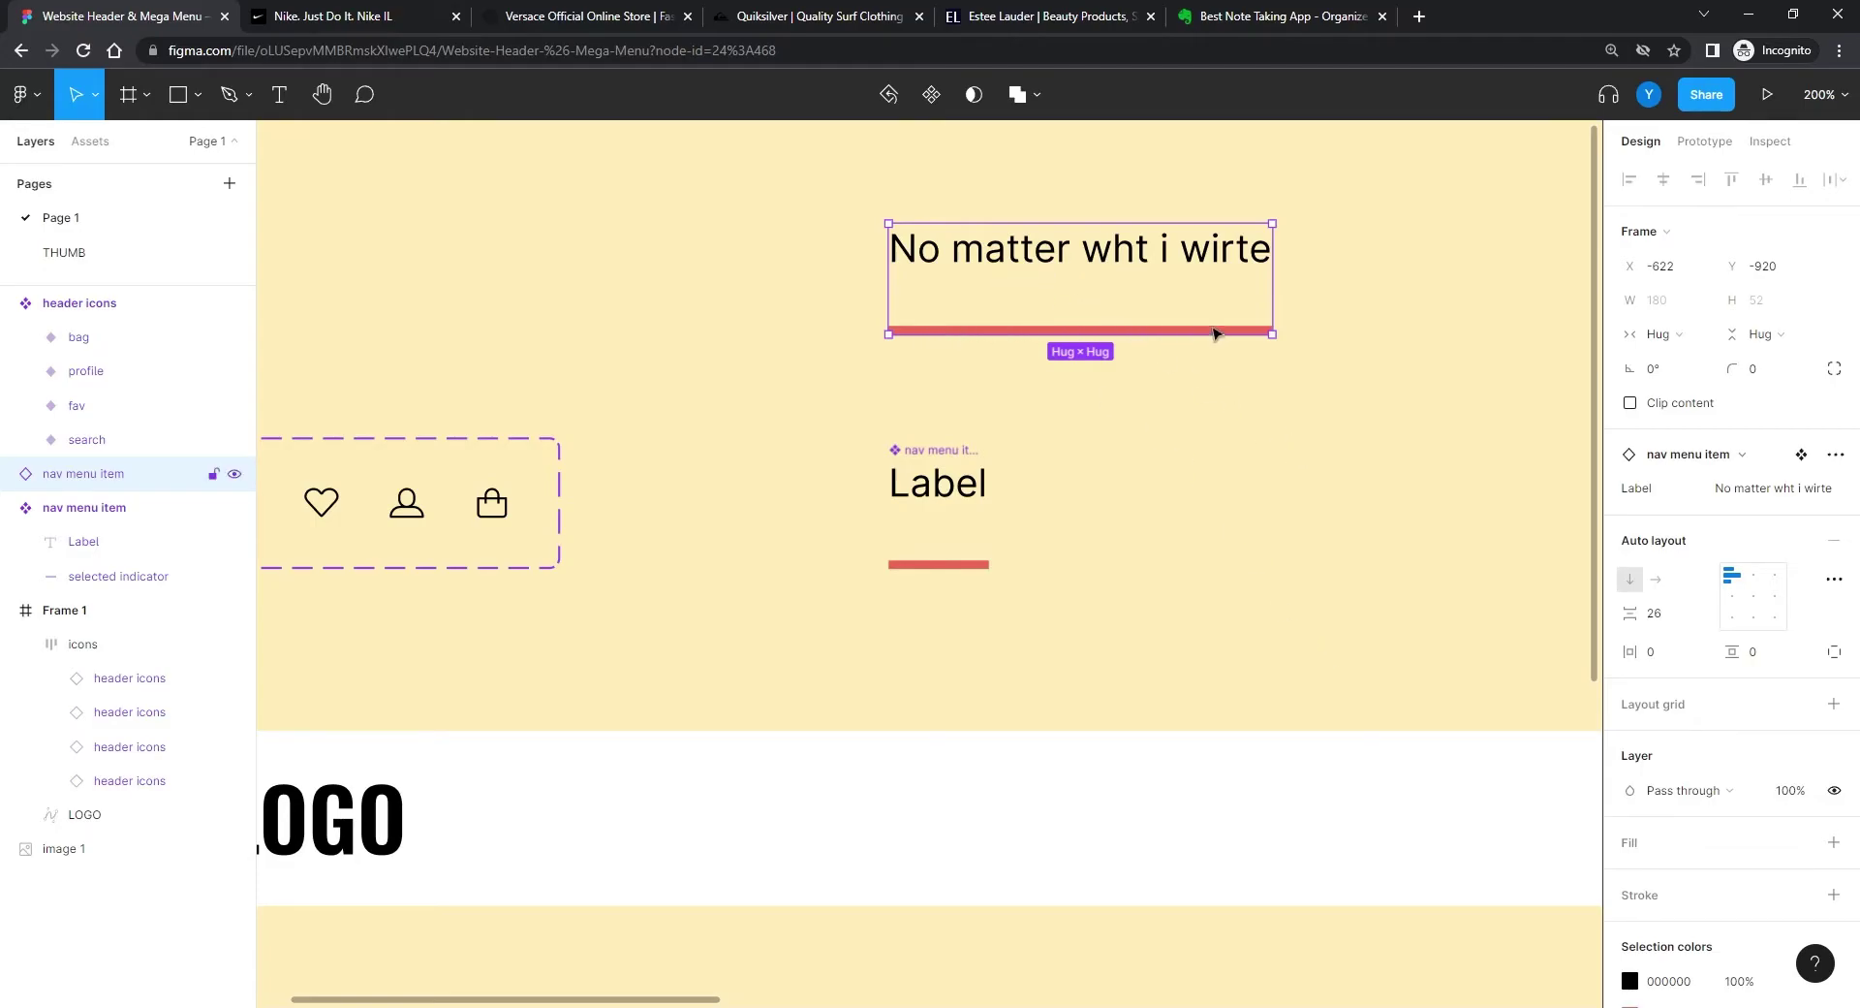
left_click(1343, 499)
left_click(989, 269)
key("Delete")
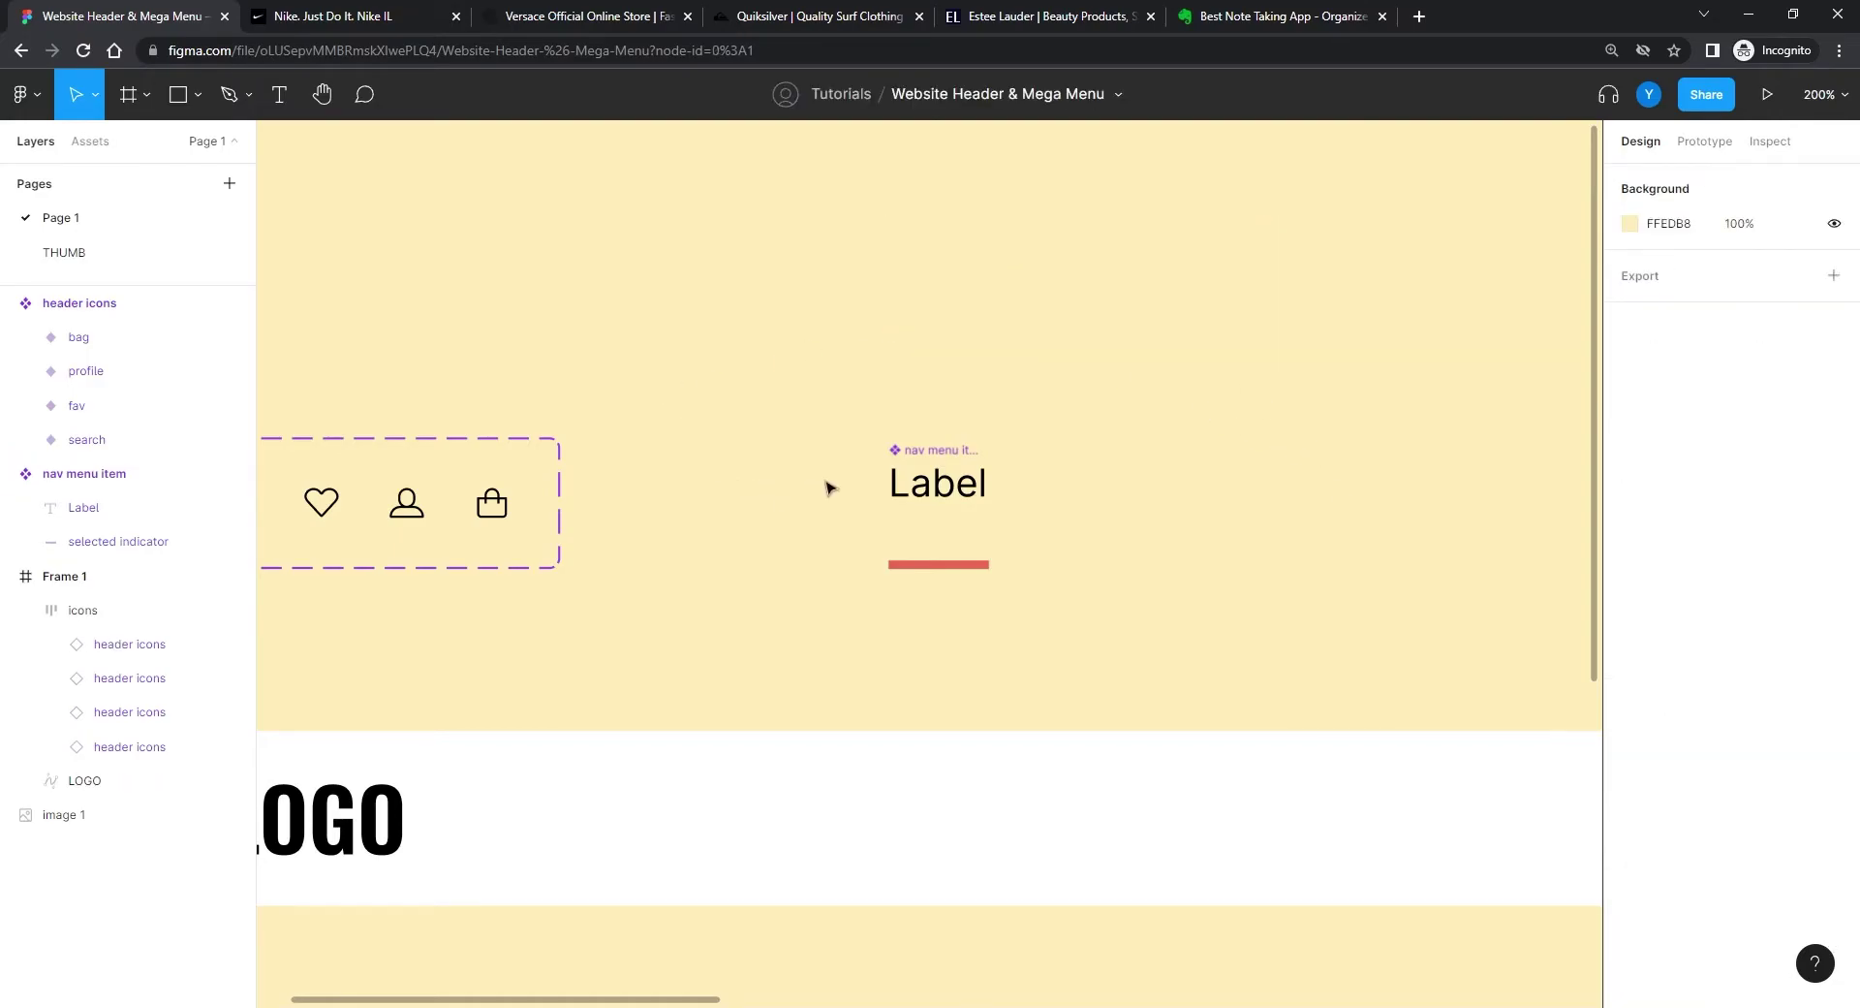
left_click(937, 450)
Step: Add a second variant and place it beside Default in a widened component set
left_click(912, 94)
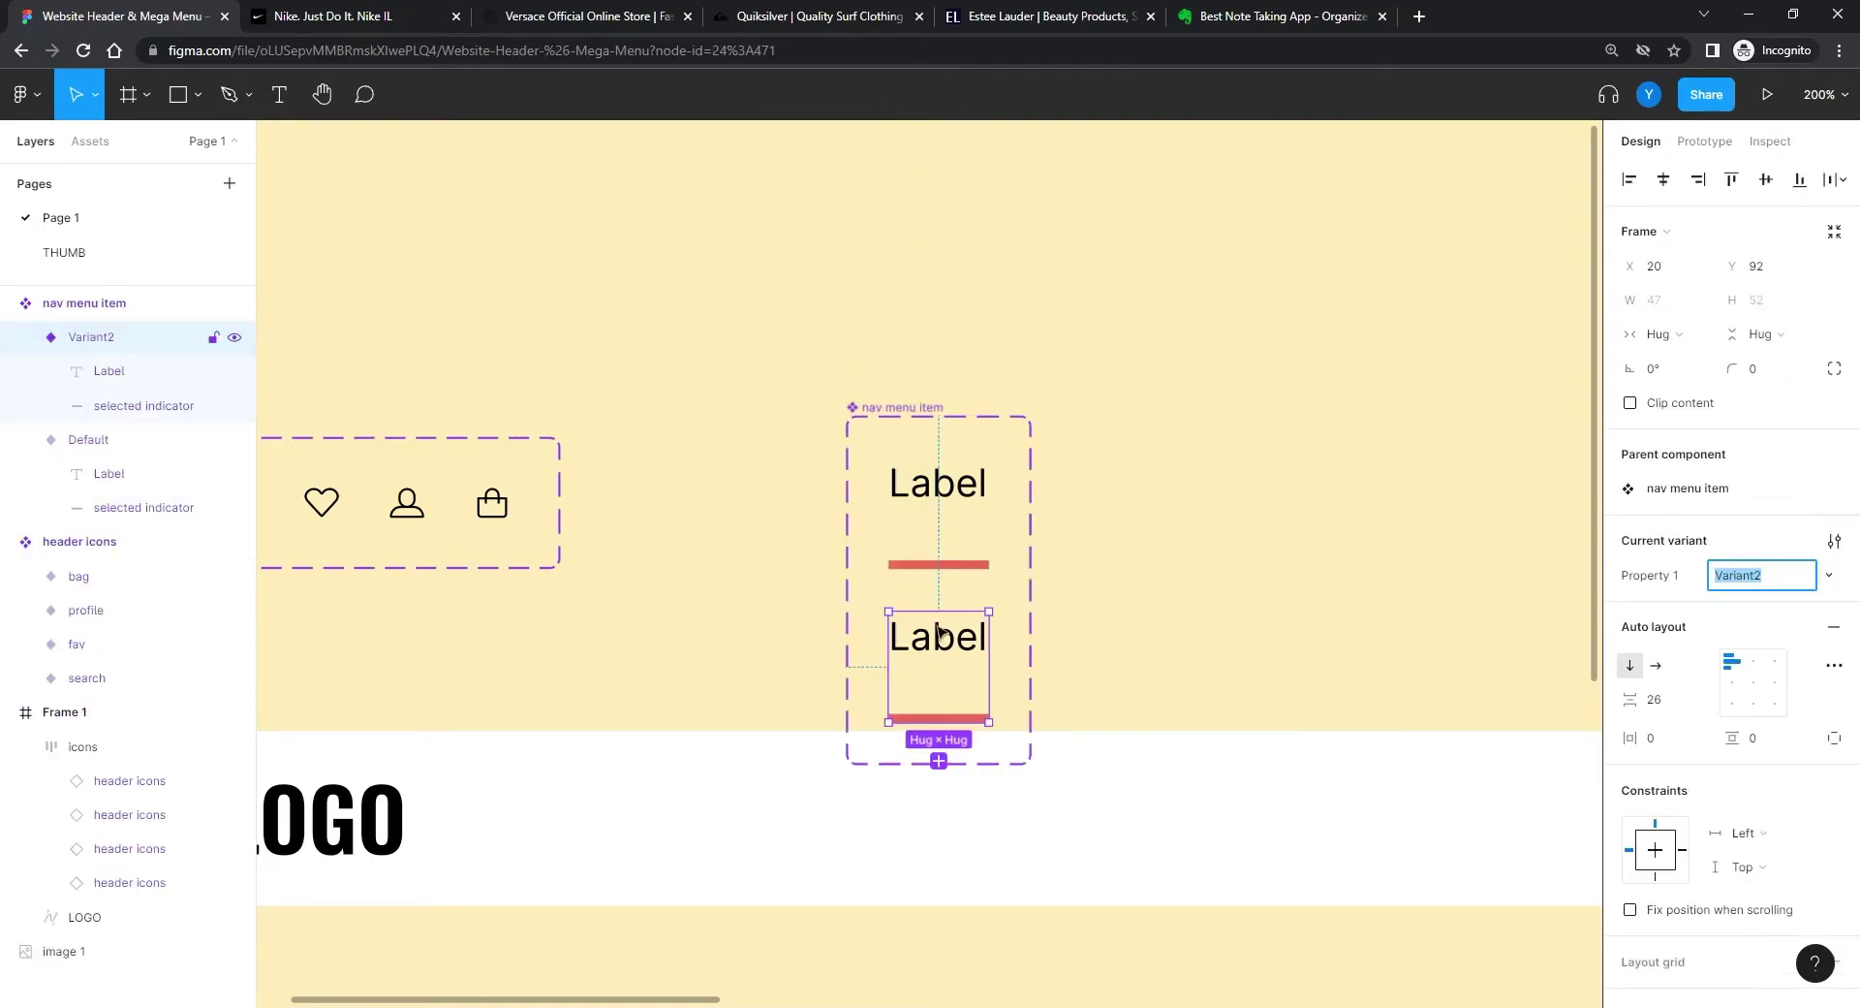
left_click(1031, 631)
left_click_drag(1031, 631, 1289, 629)
left_click_drag(944, 659, 1133, 487)
Step: Rename the second variant's Property 1 value to hover
left_click(974, 498)
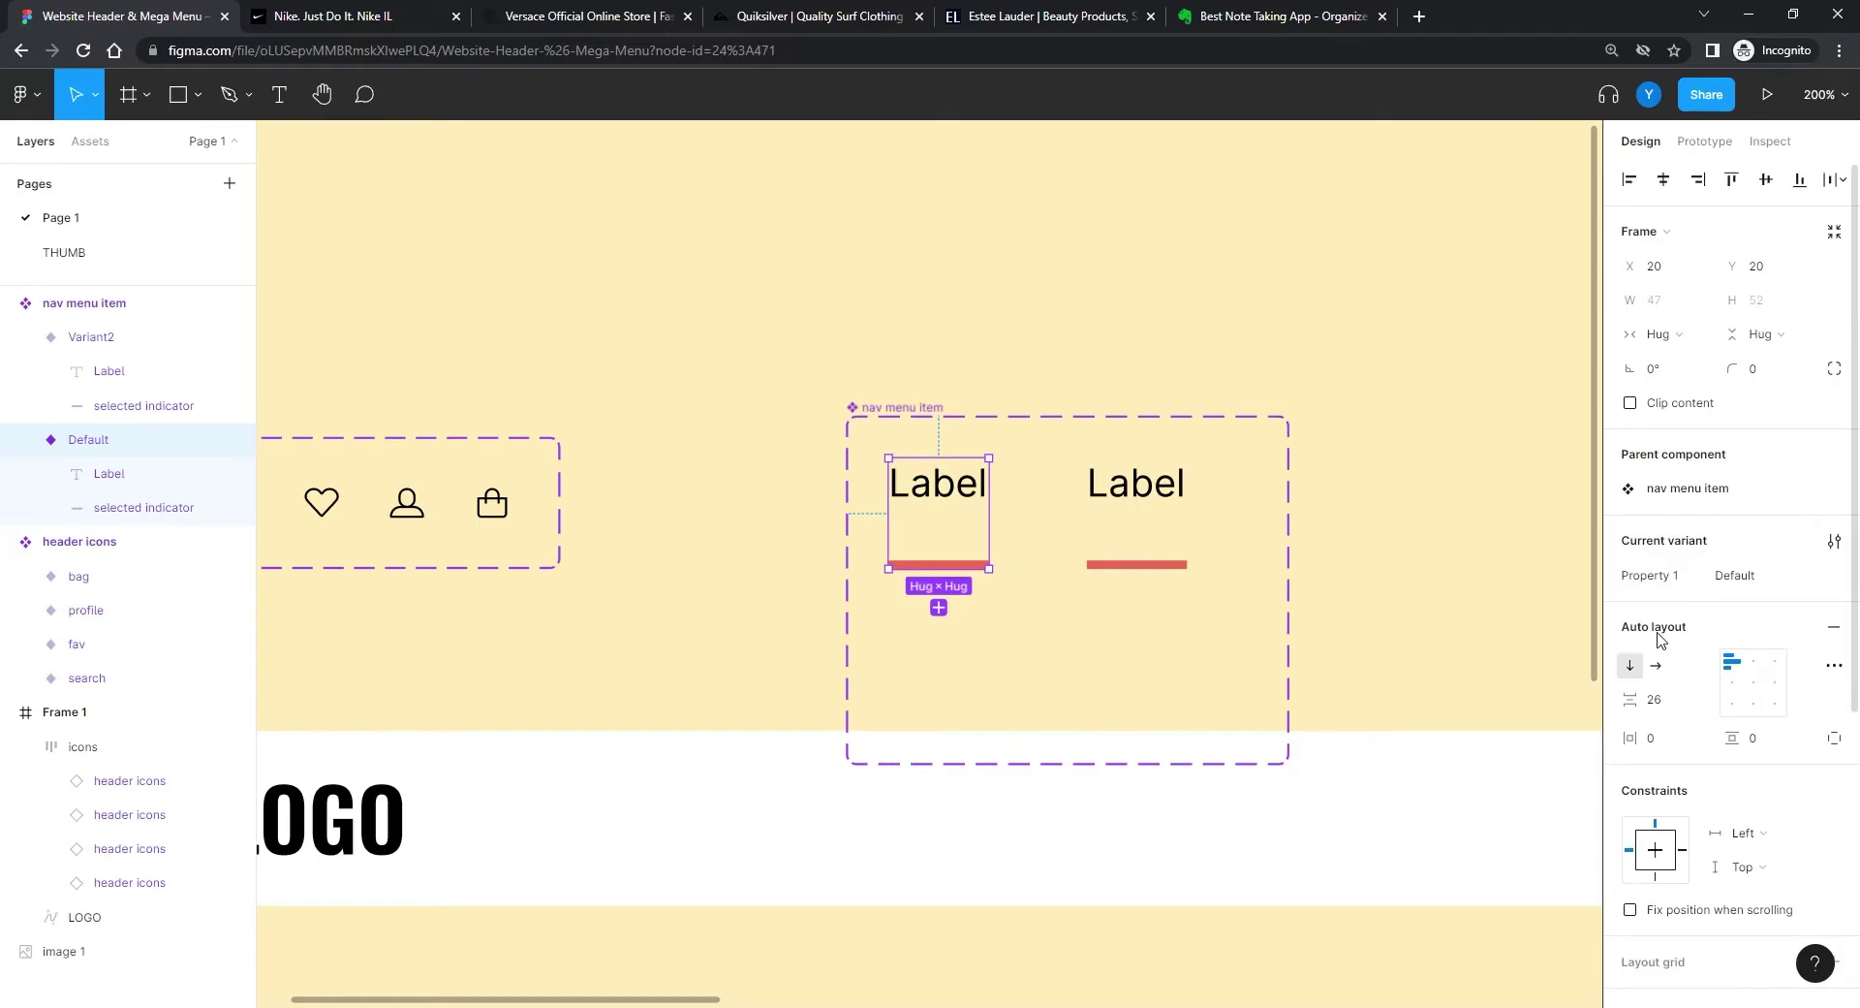
left_click(1120, 493)
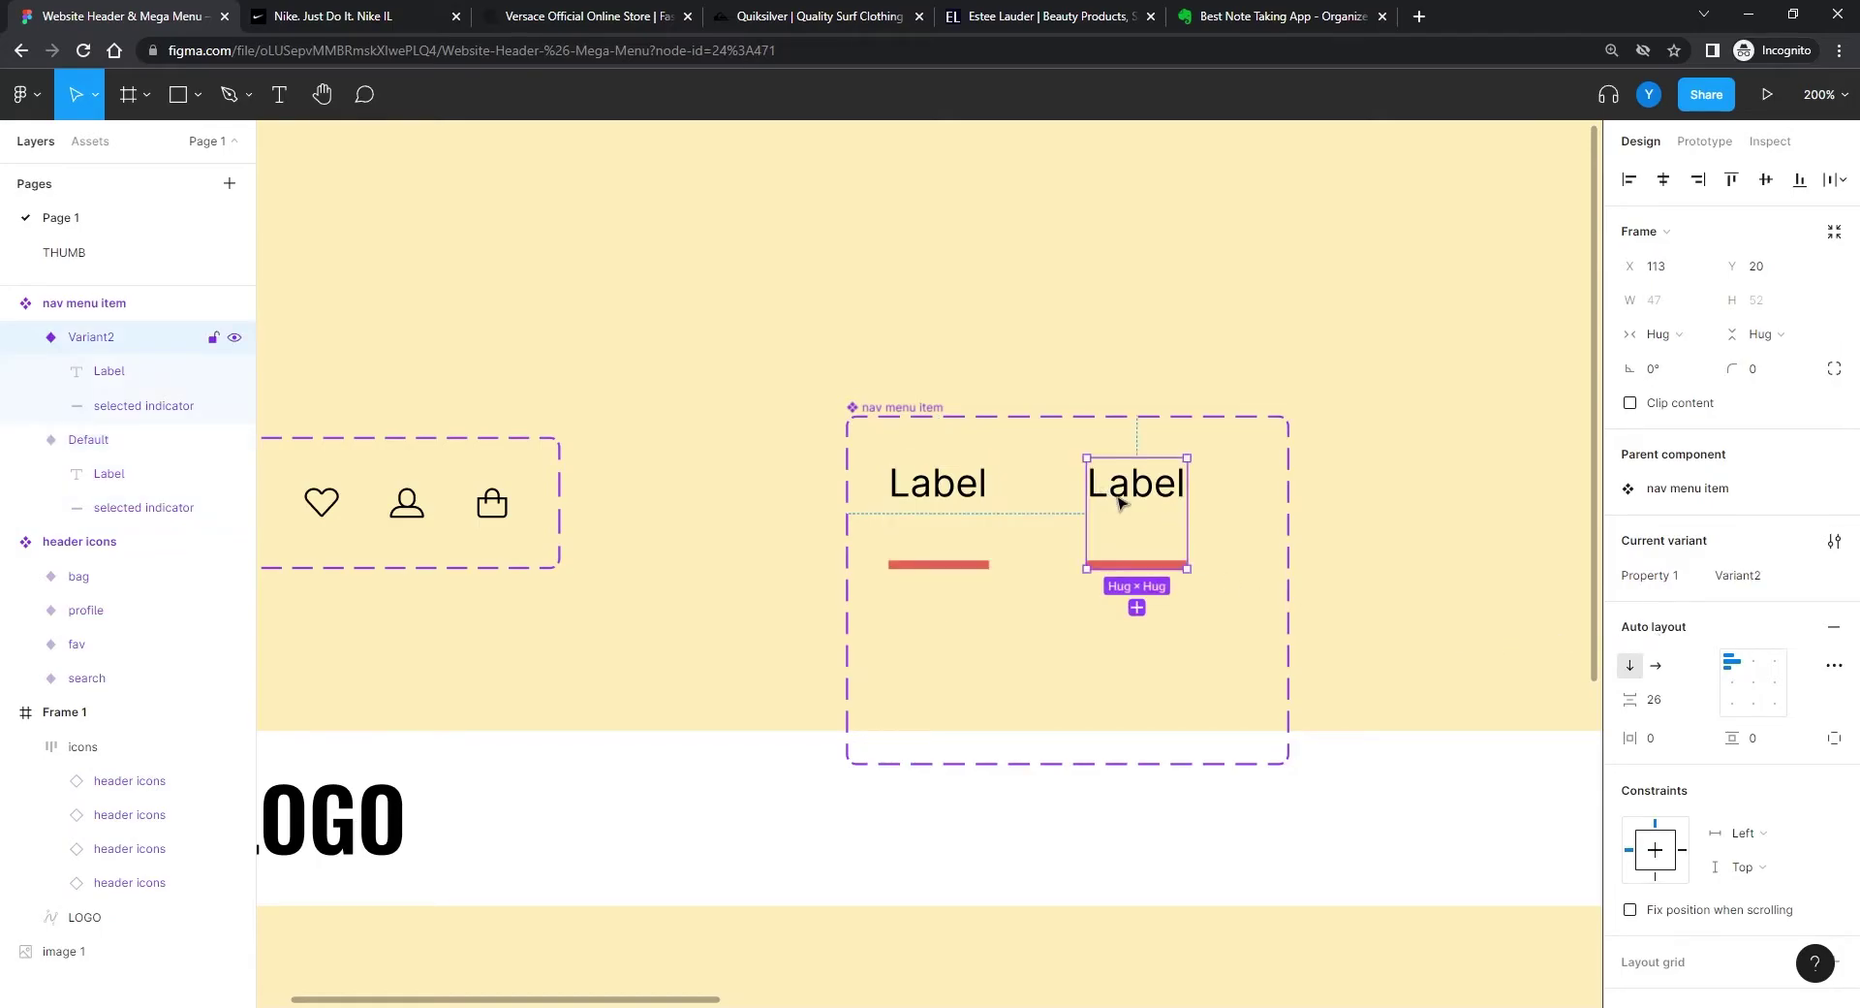
left_click(1744, 581)
type("hov")
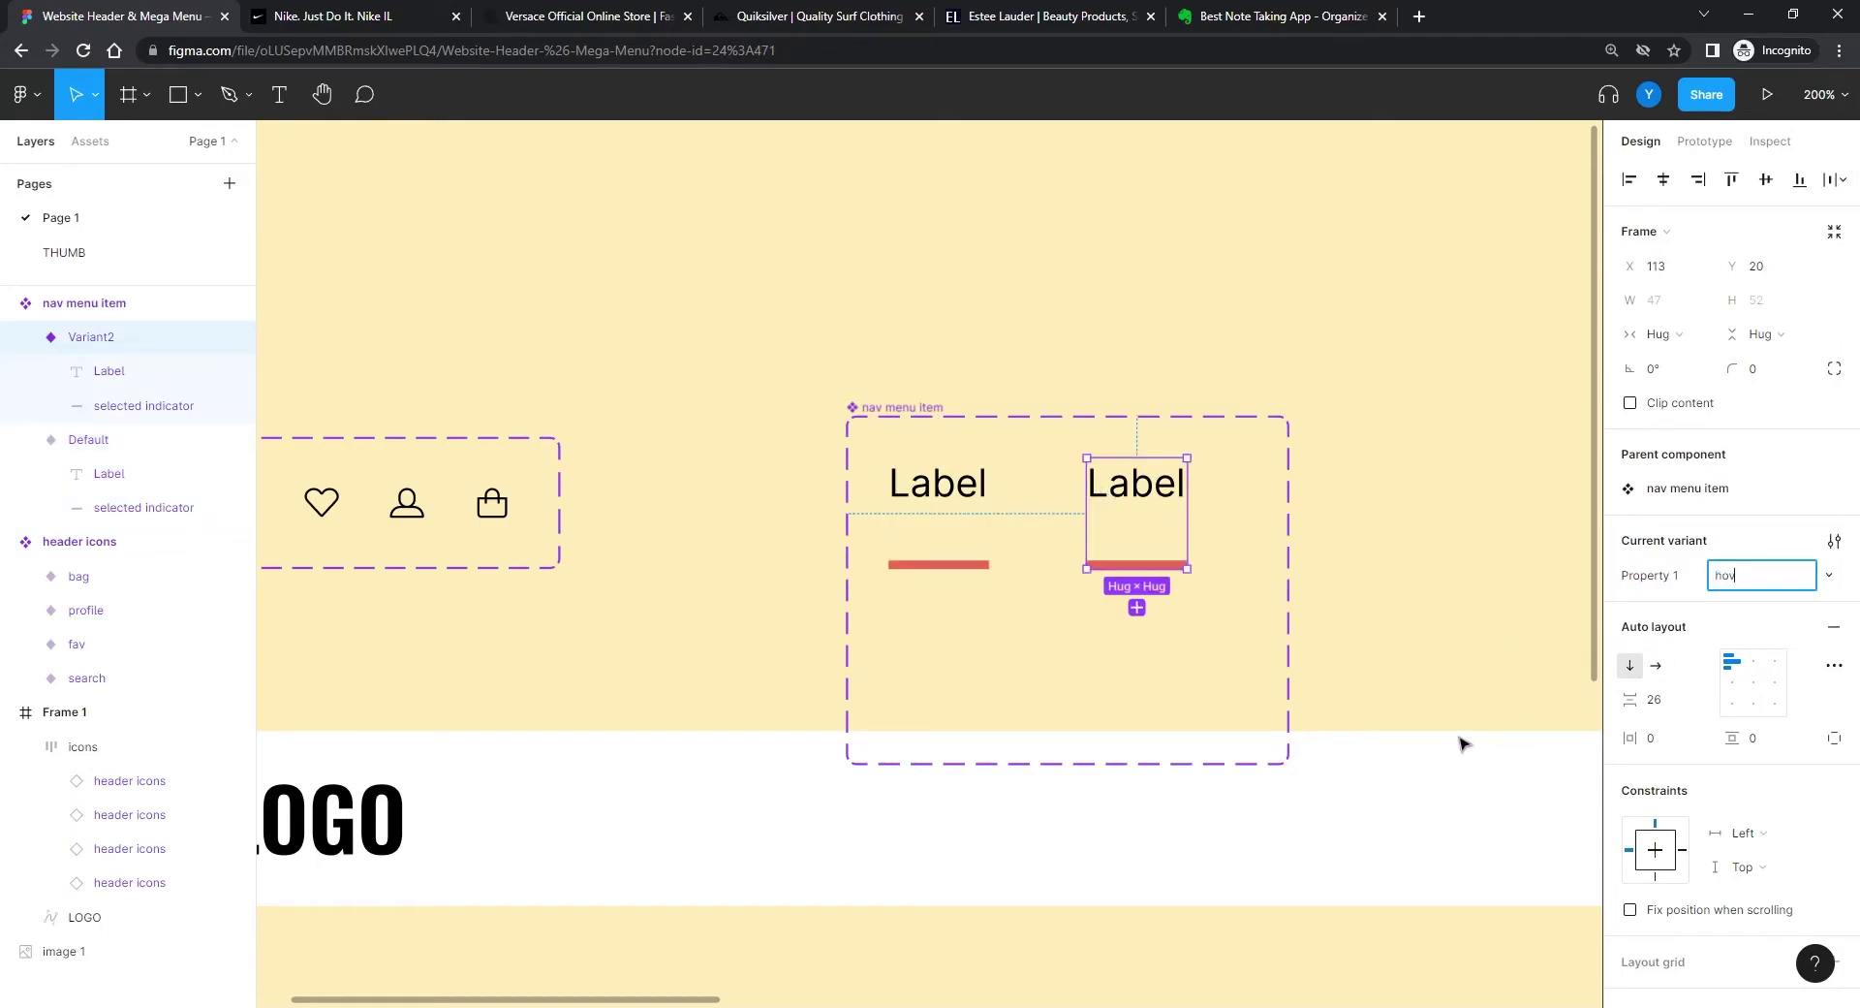
type("er")
key("Return")
left_click(924, 523)
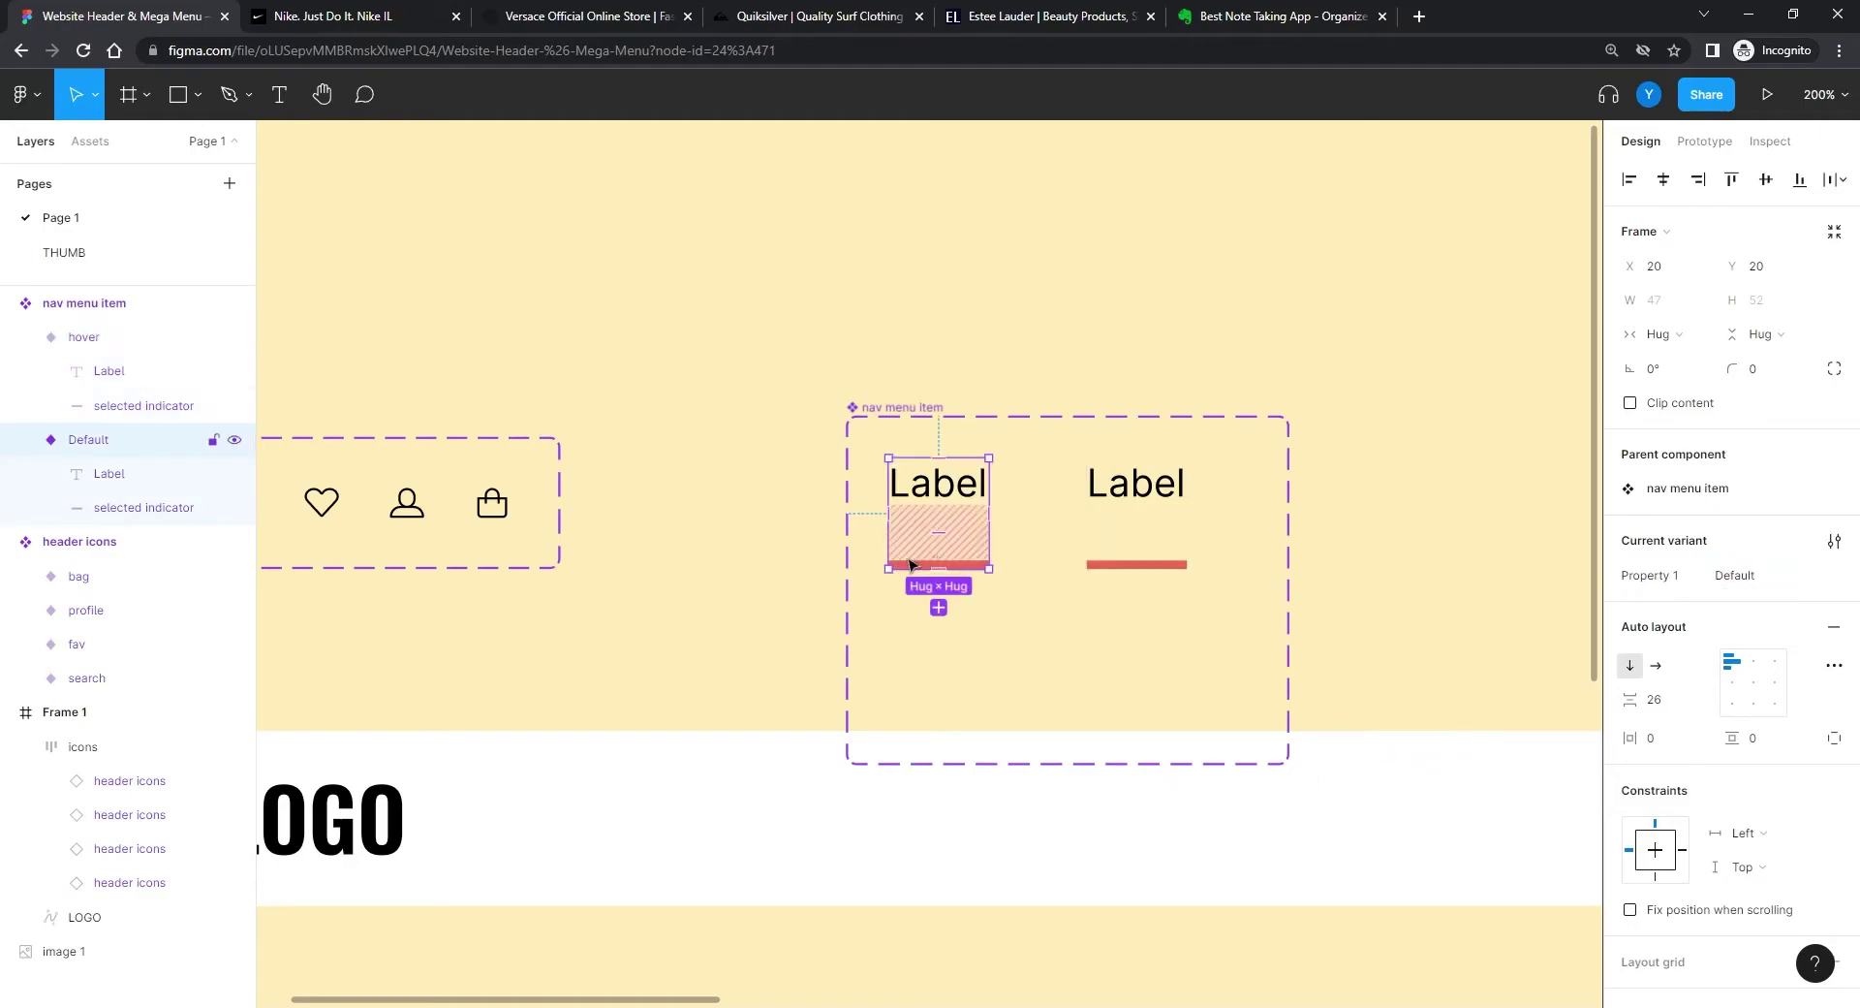
Step: Zoom in on the variants and centre their contents horizontally
left_click(133, 517)
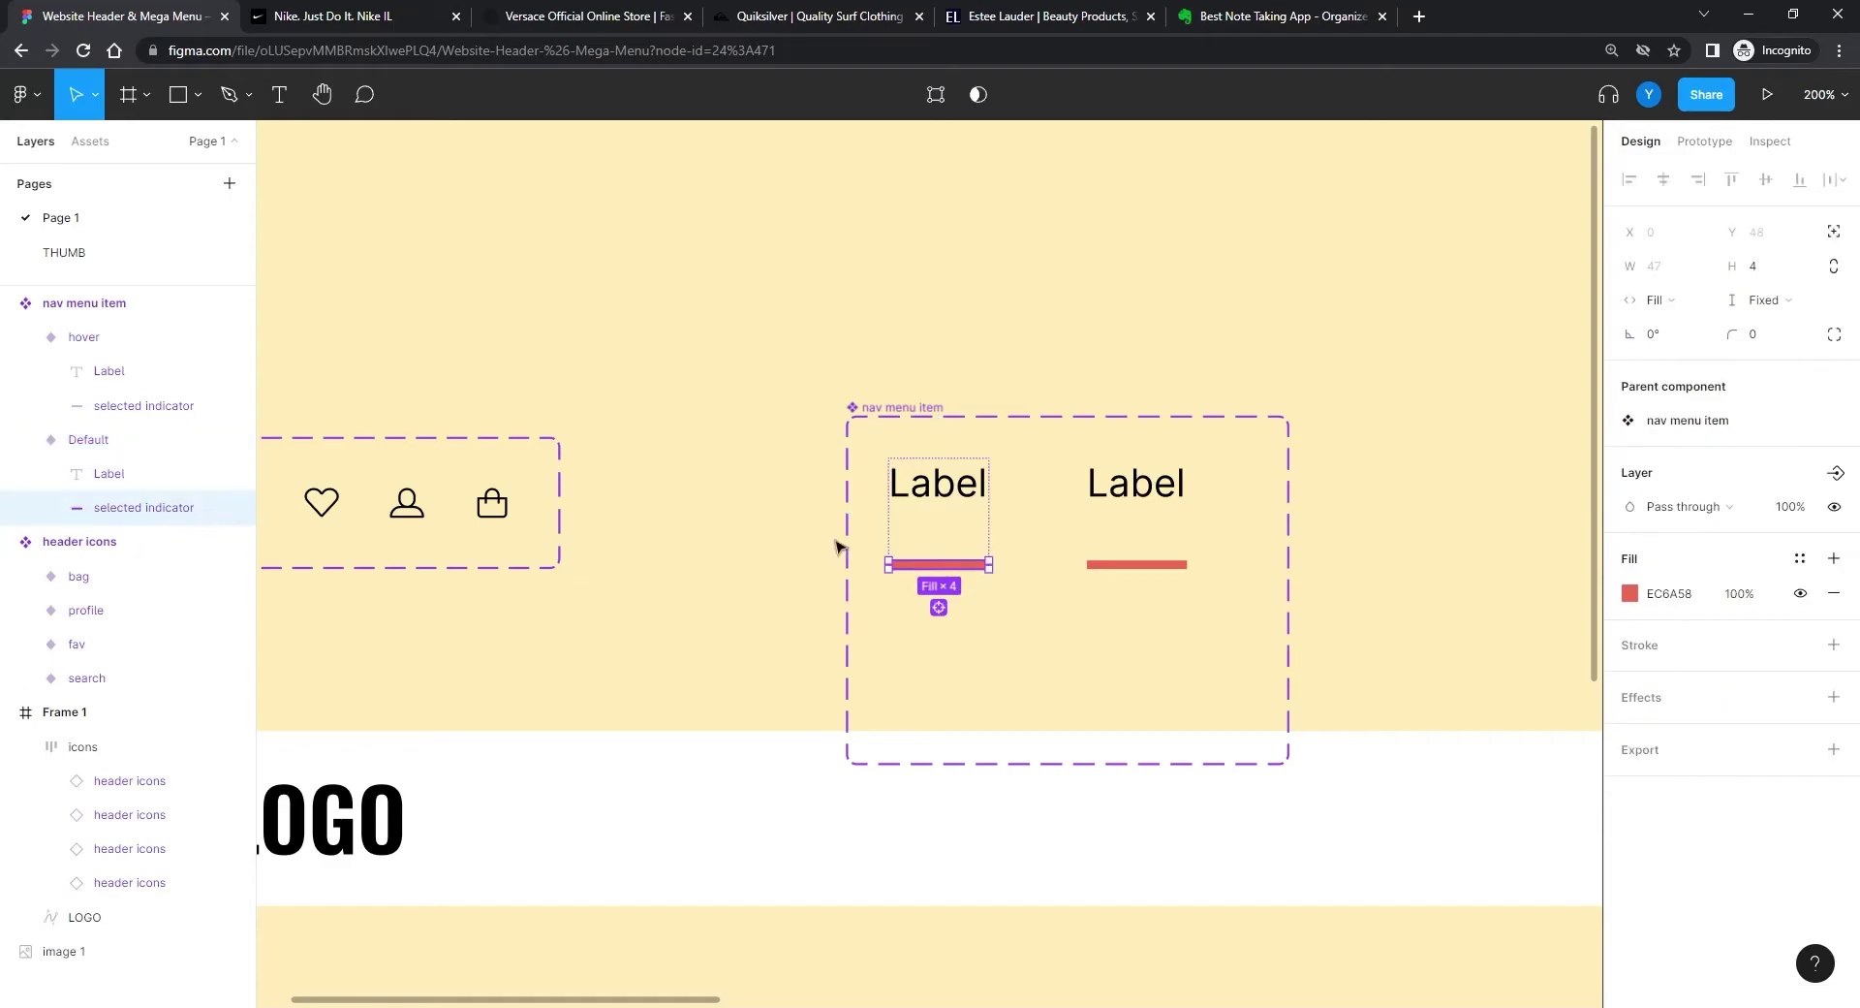
left_click_drag(781, 527, 717, 690)
key("ctrl+plus")
key("ctrl+plus")
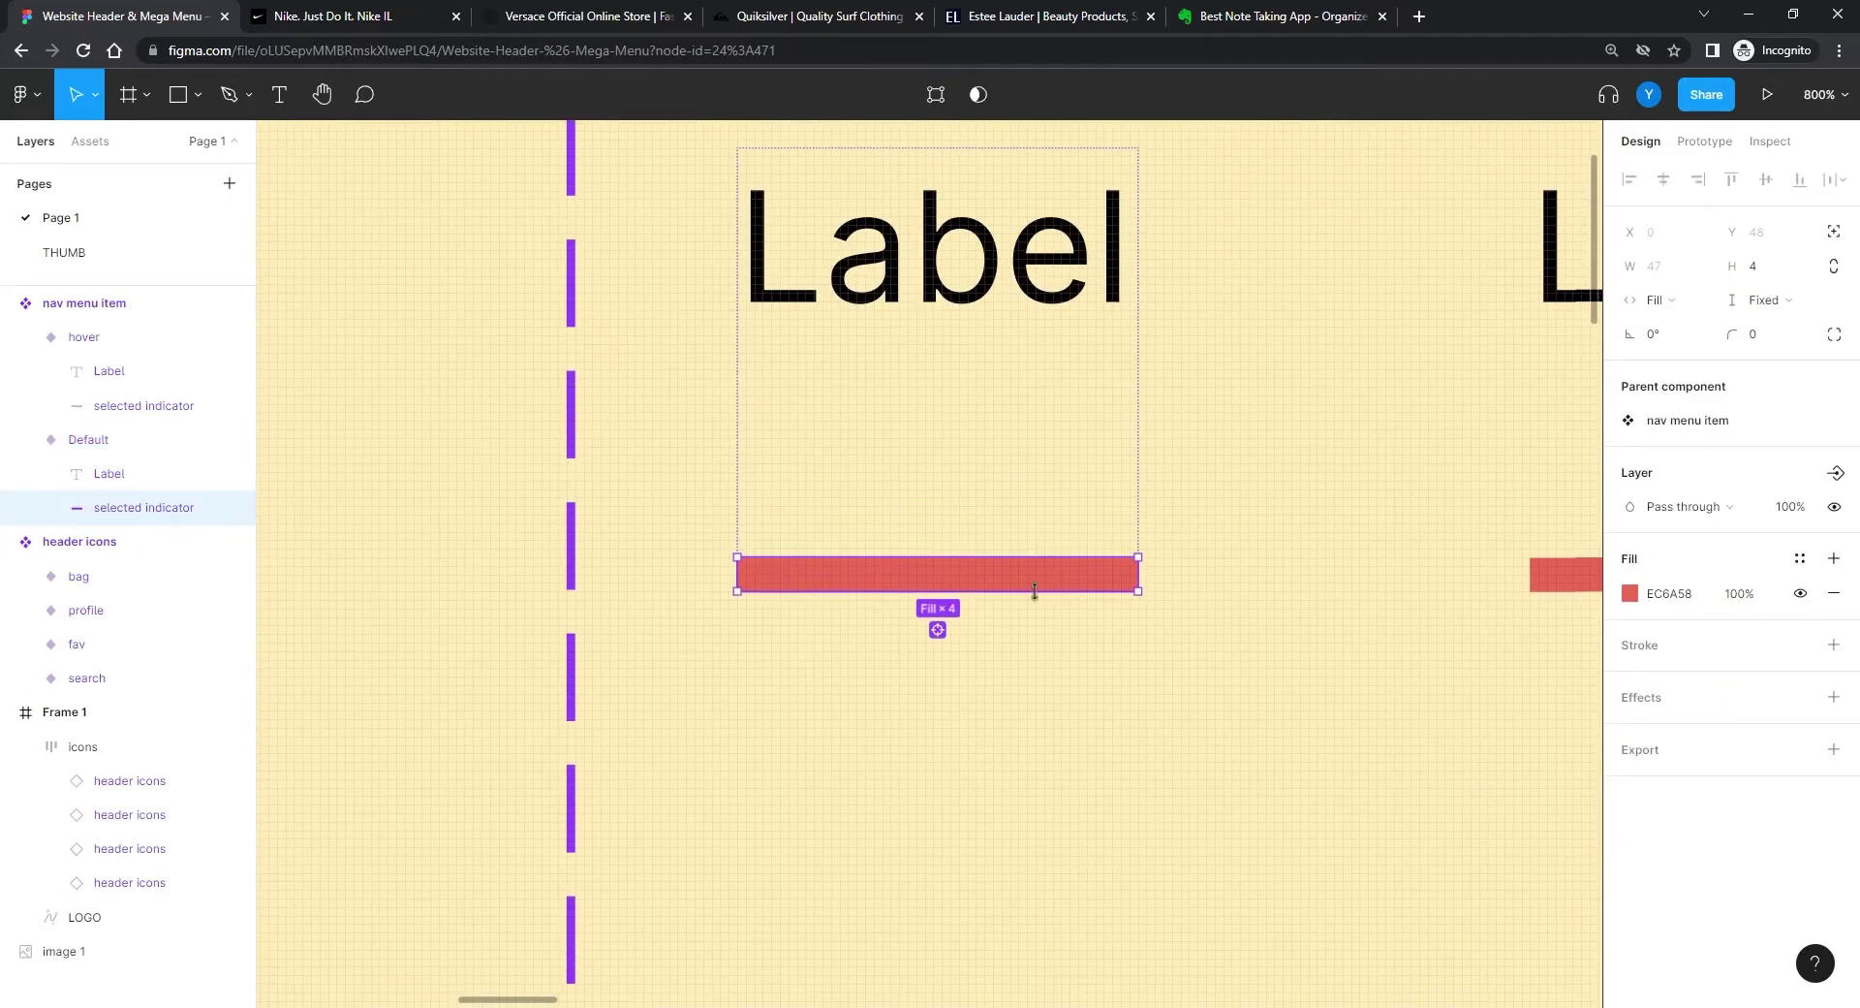
left_click_drag(1139, 573, 1049, 576)
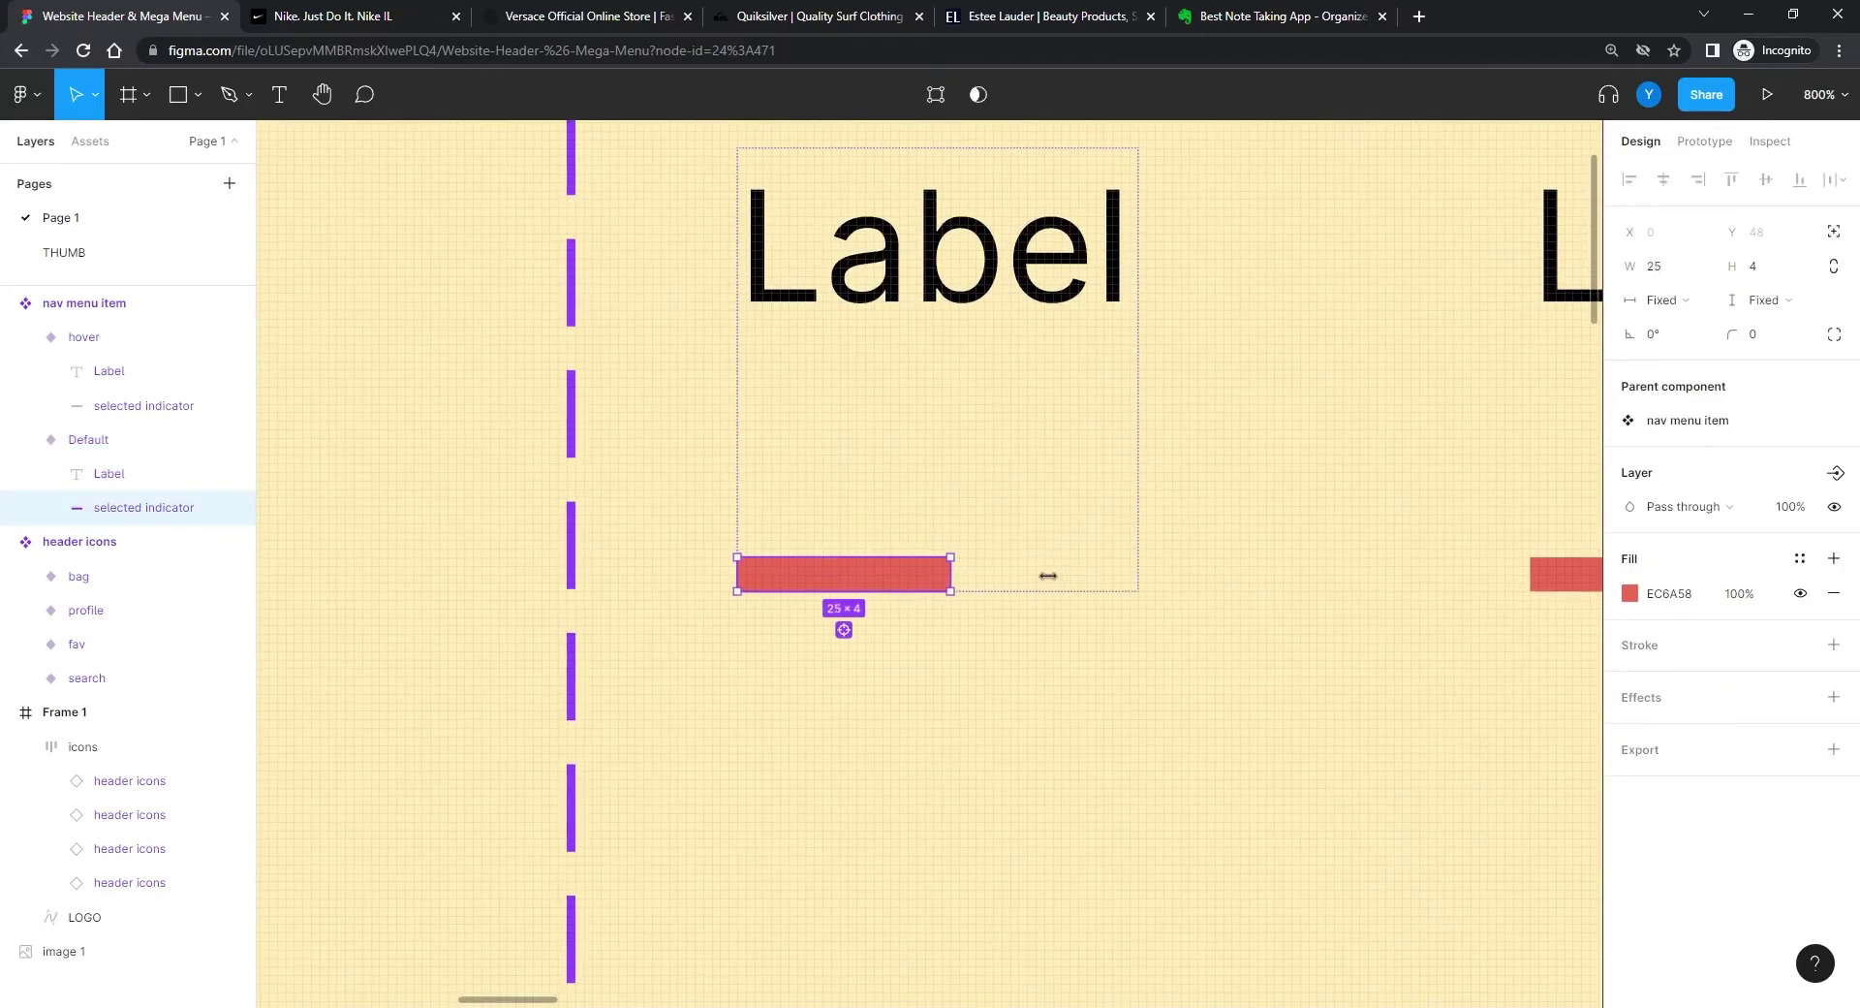
key("ctrl+z")
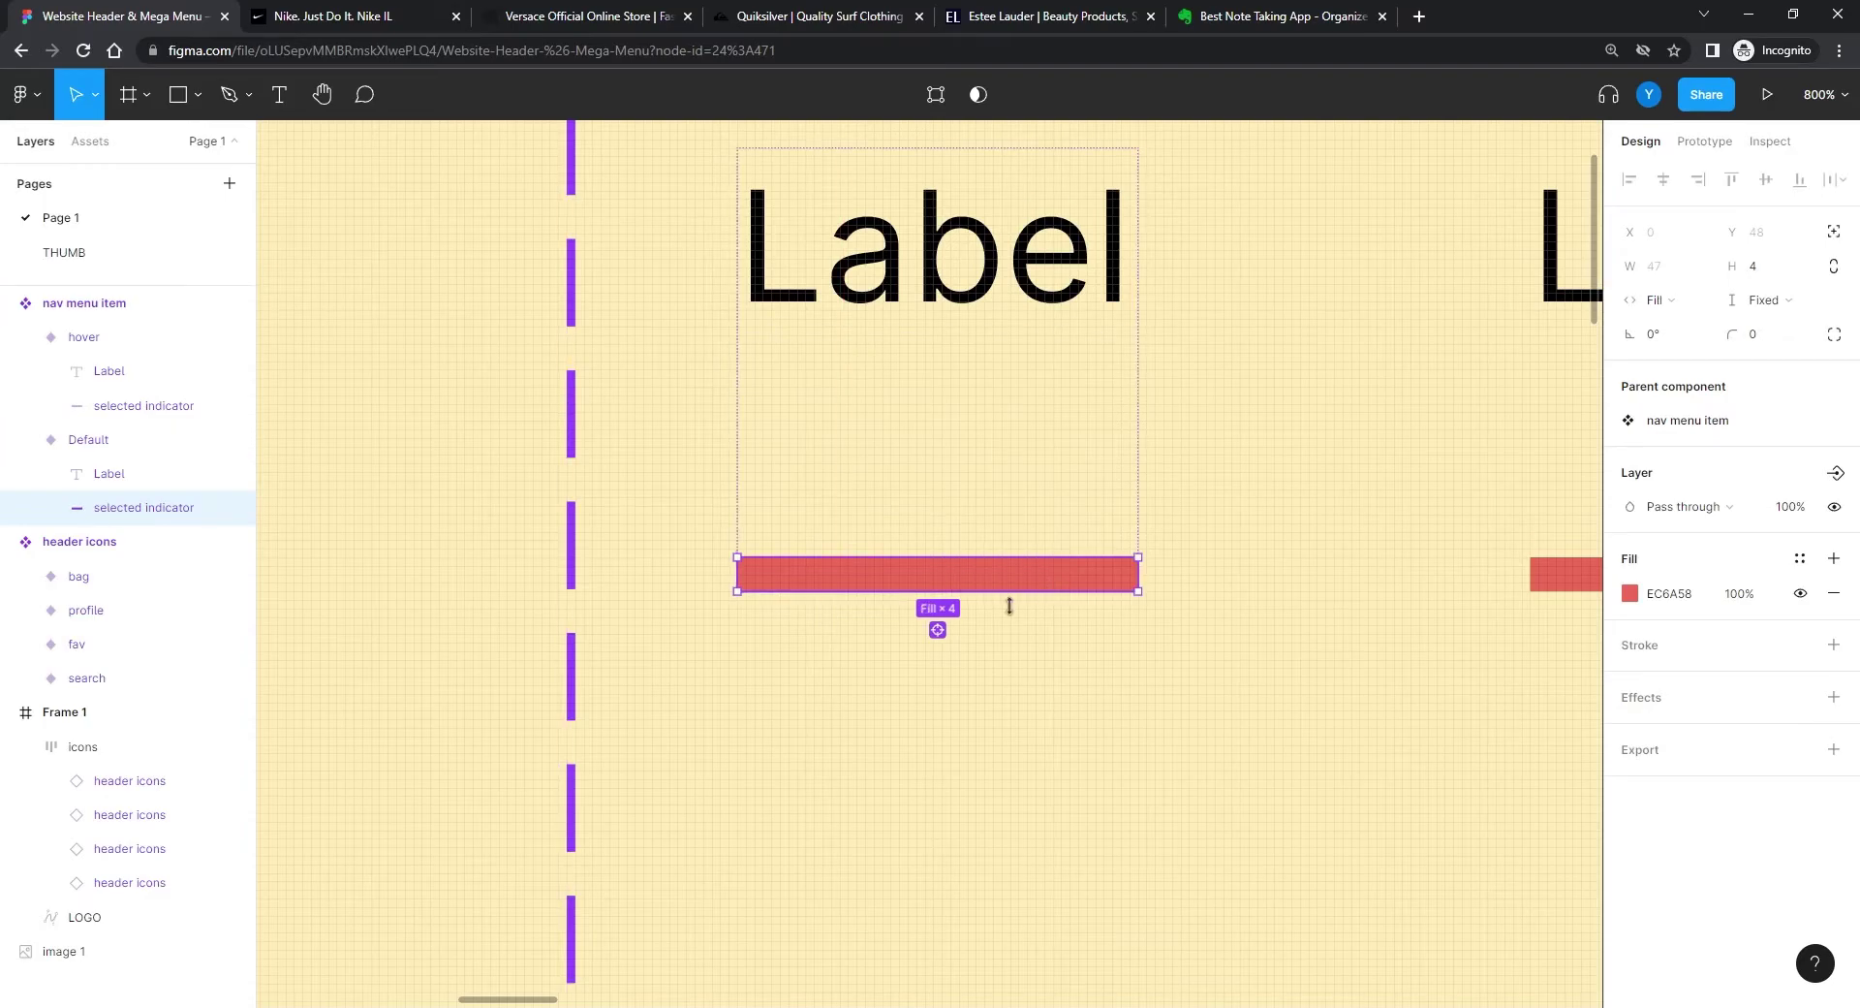
left_click(1008, 605)
left_click(945, 394)
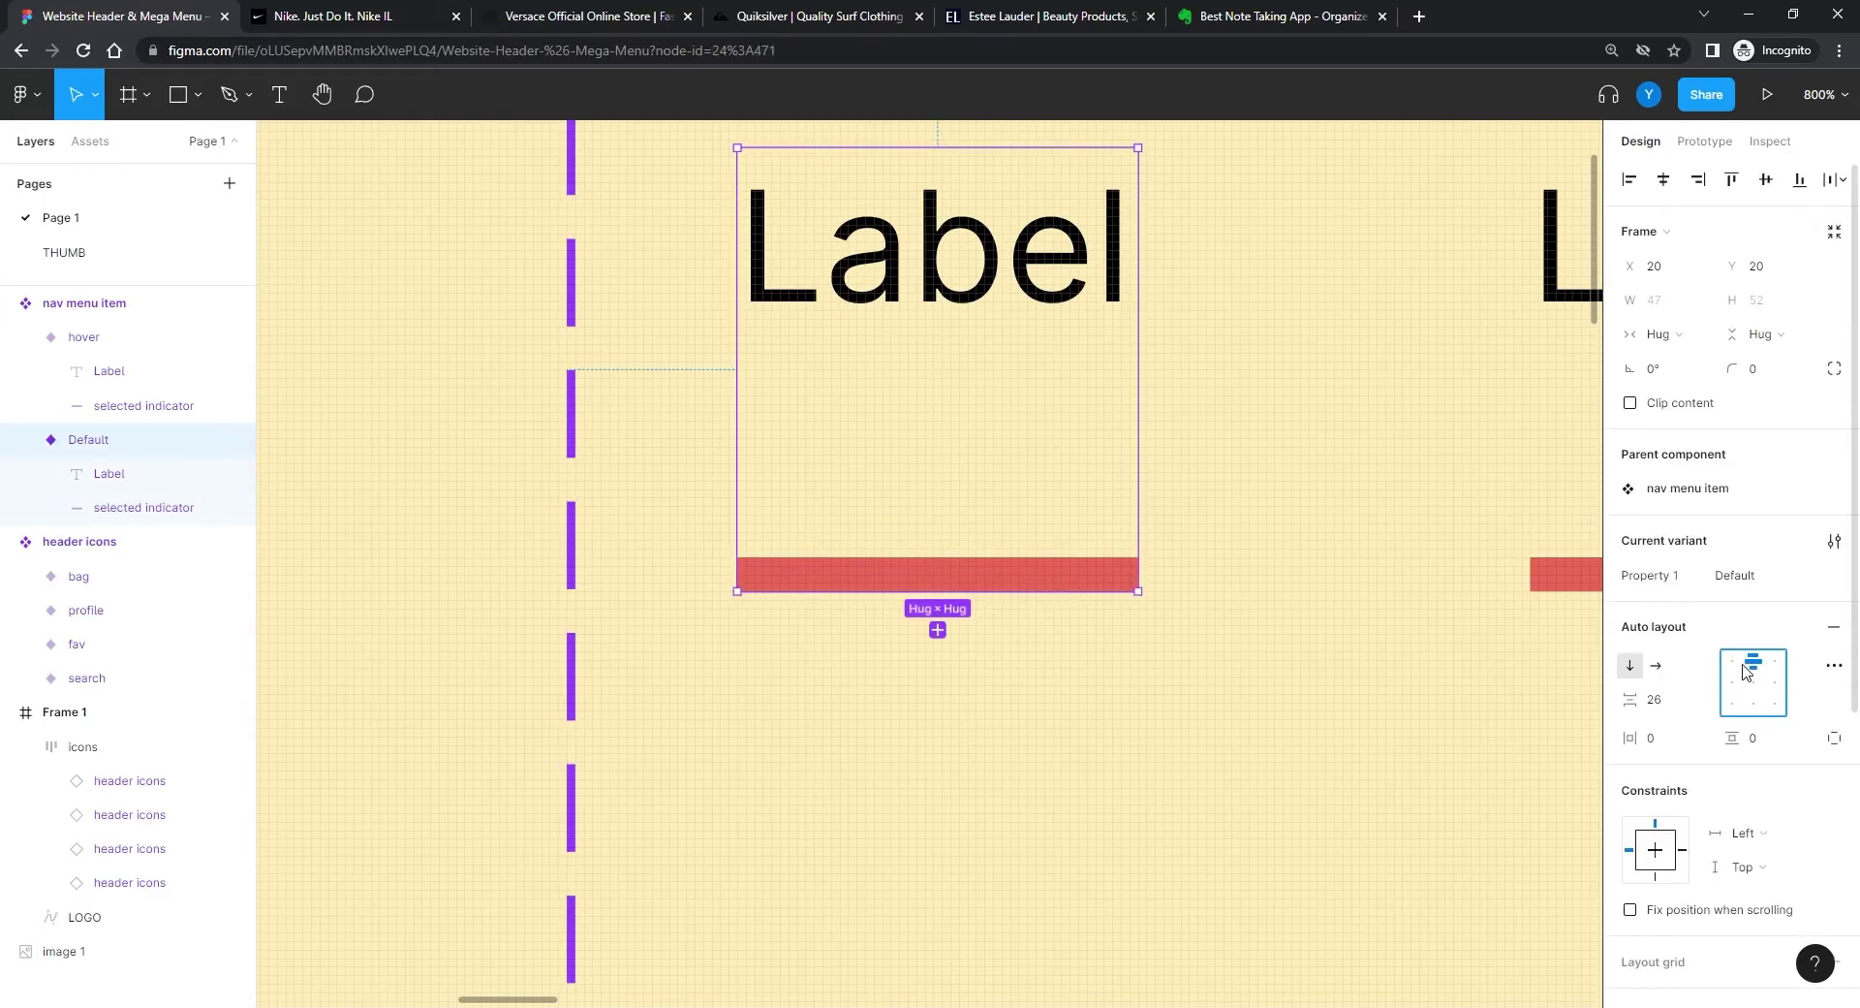
left_click_drag(1400, 548, 1206, 552)
left_click(1415, 519)
left_click(1754, 662)
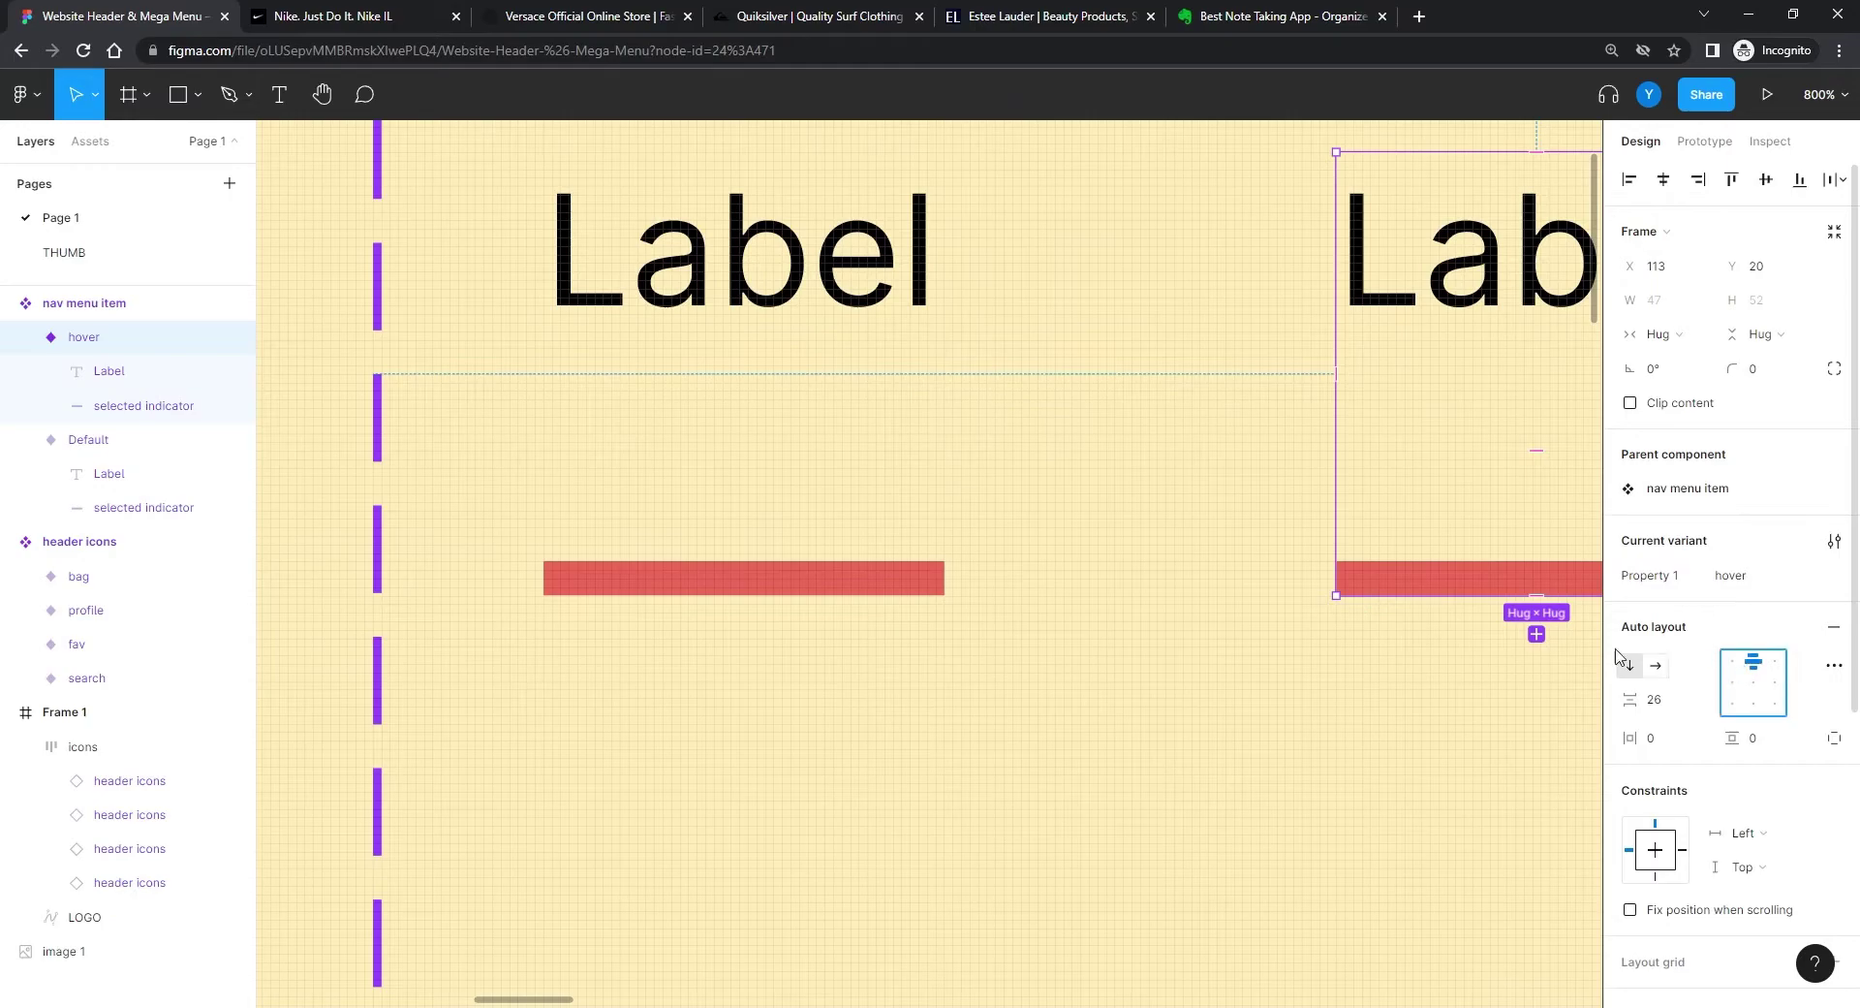
Step: Narrow the Default variant's indicator bar to 11 px and set its opacity to 0%
left_click(793, 585)
left_click(921, 590)
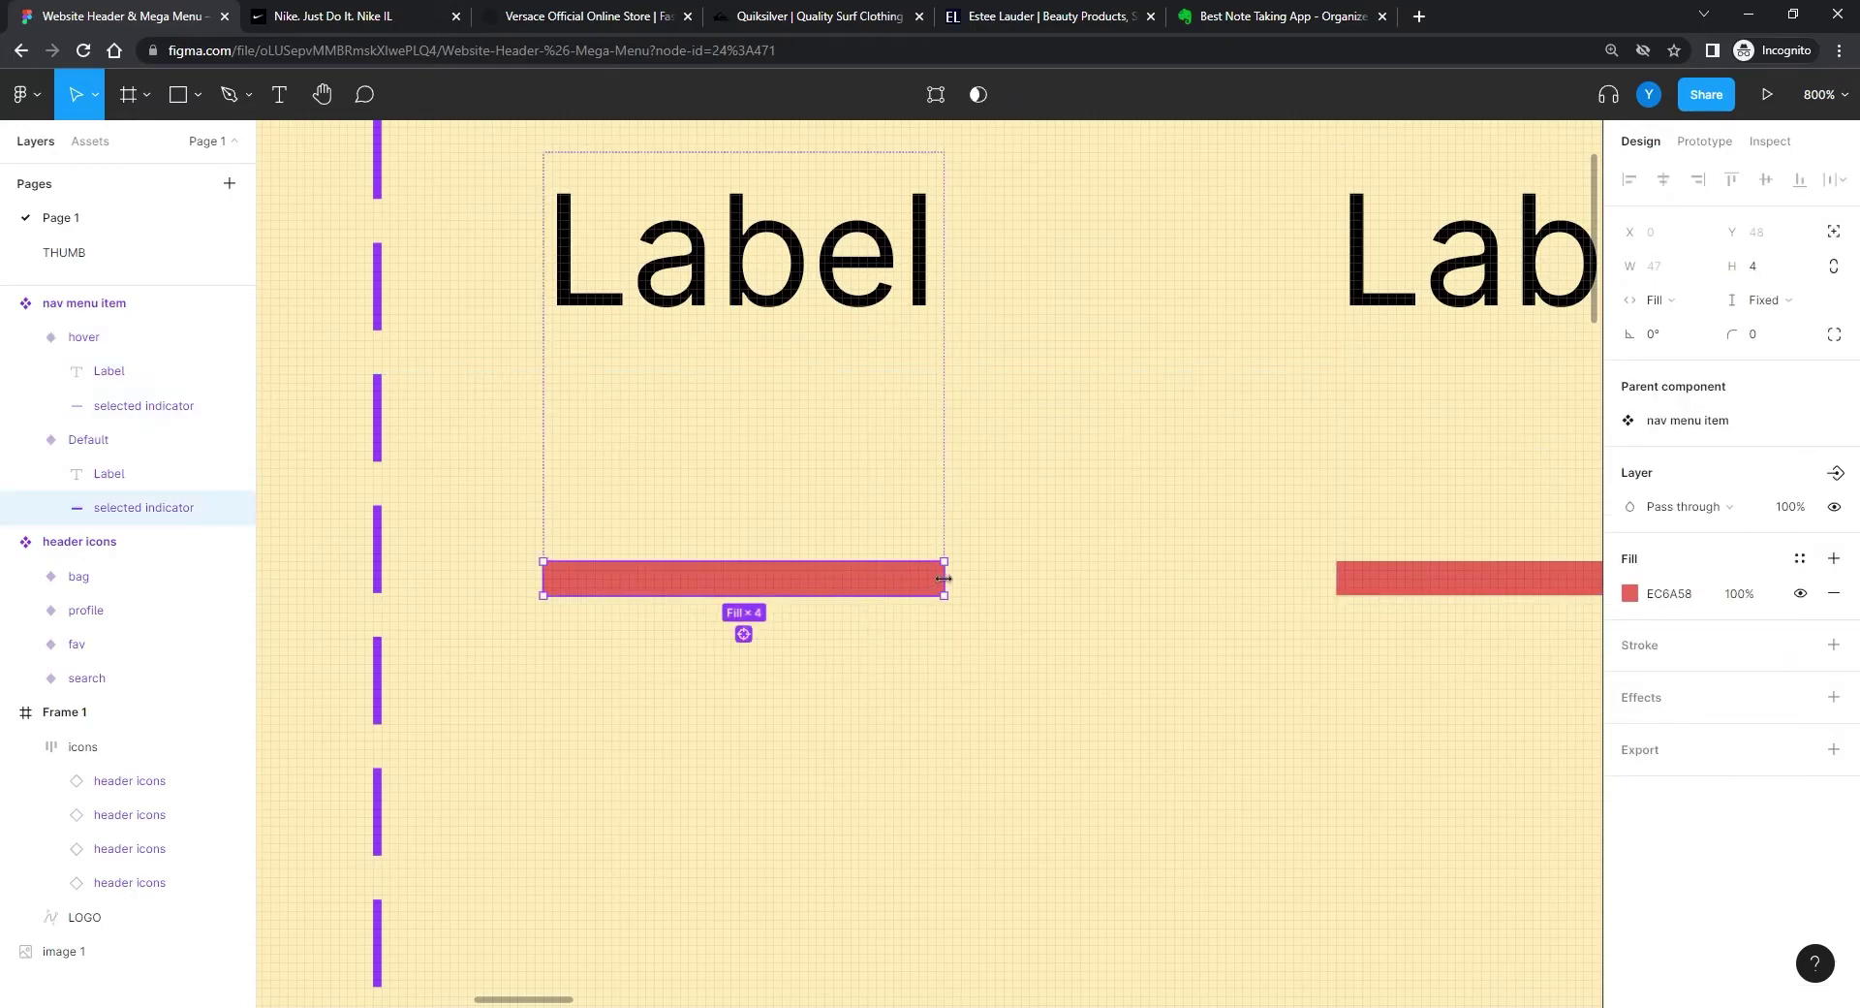
left_click_drag(944, 579, 795, 595)
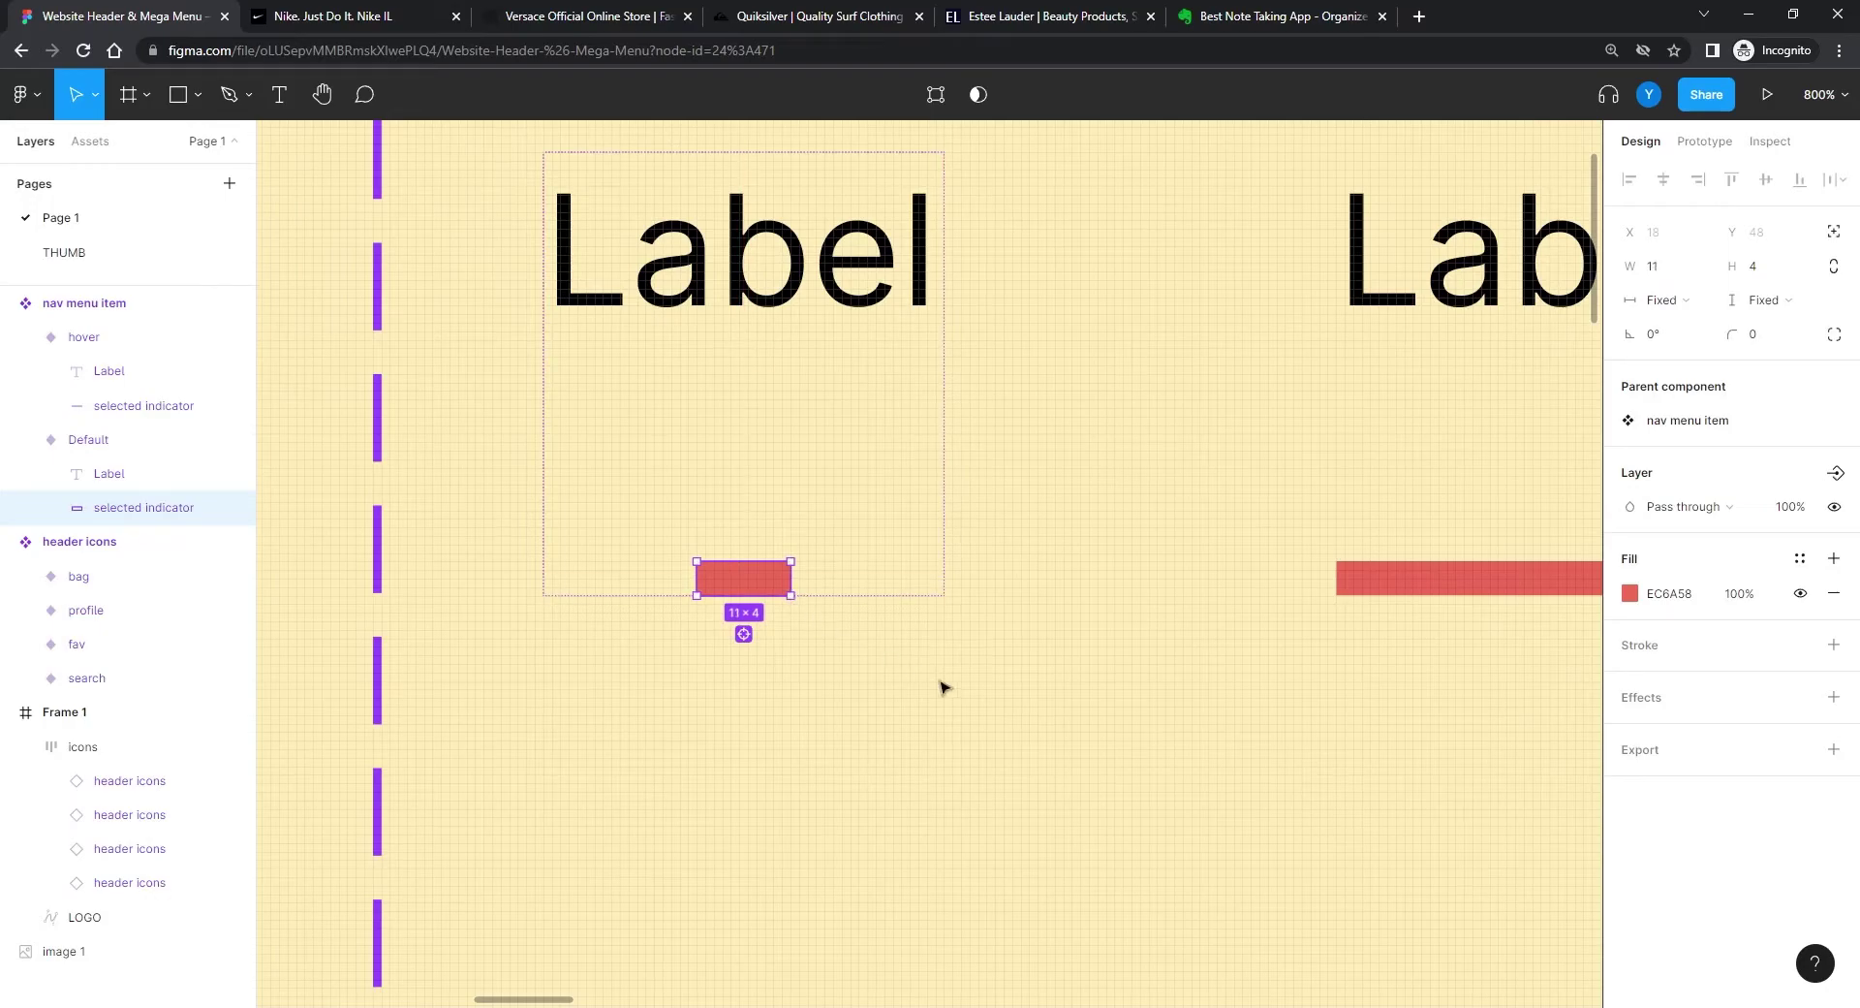
left_click(1796, 512)
type("0")
key("Return")
scroll(1037, 446, "up", 4)
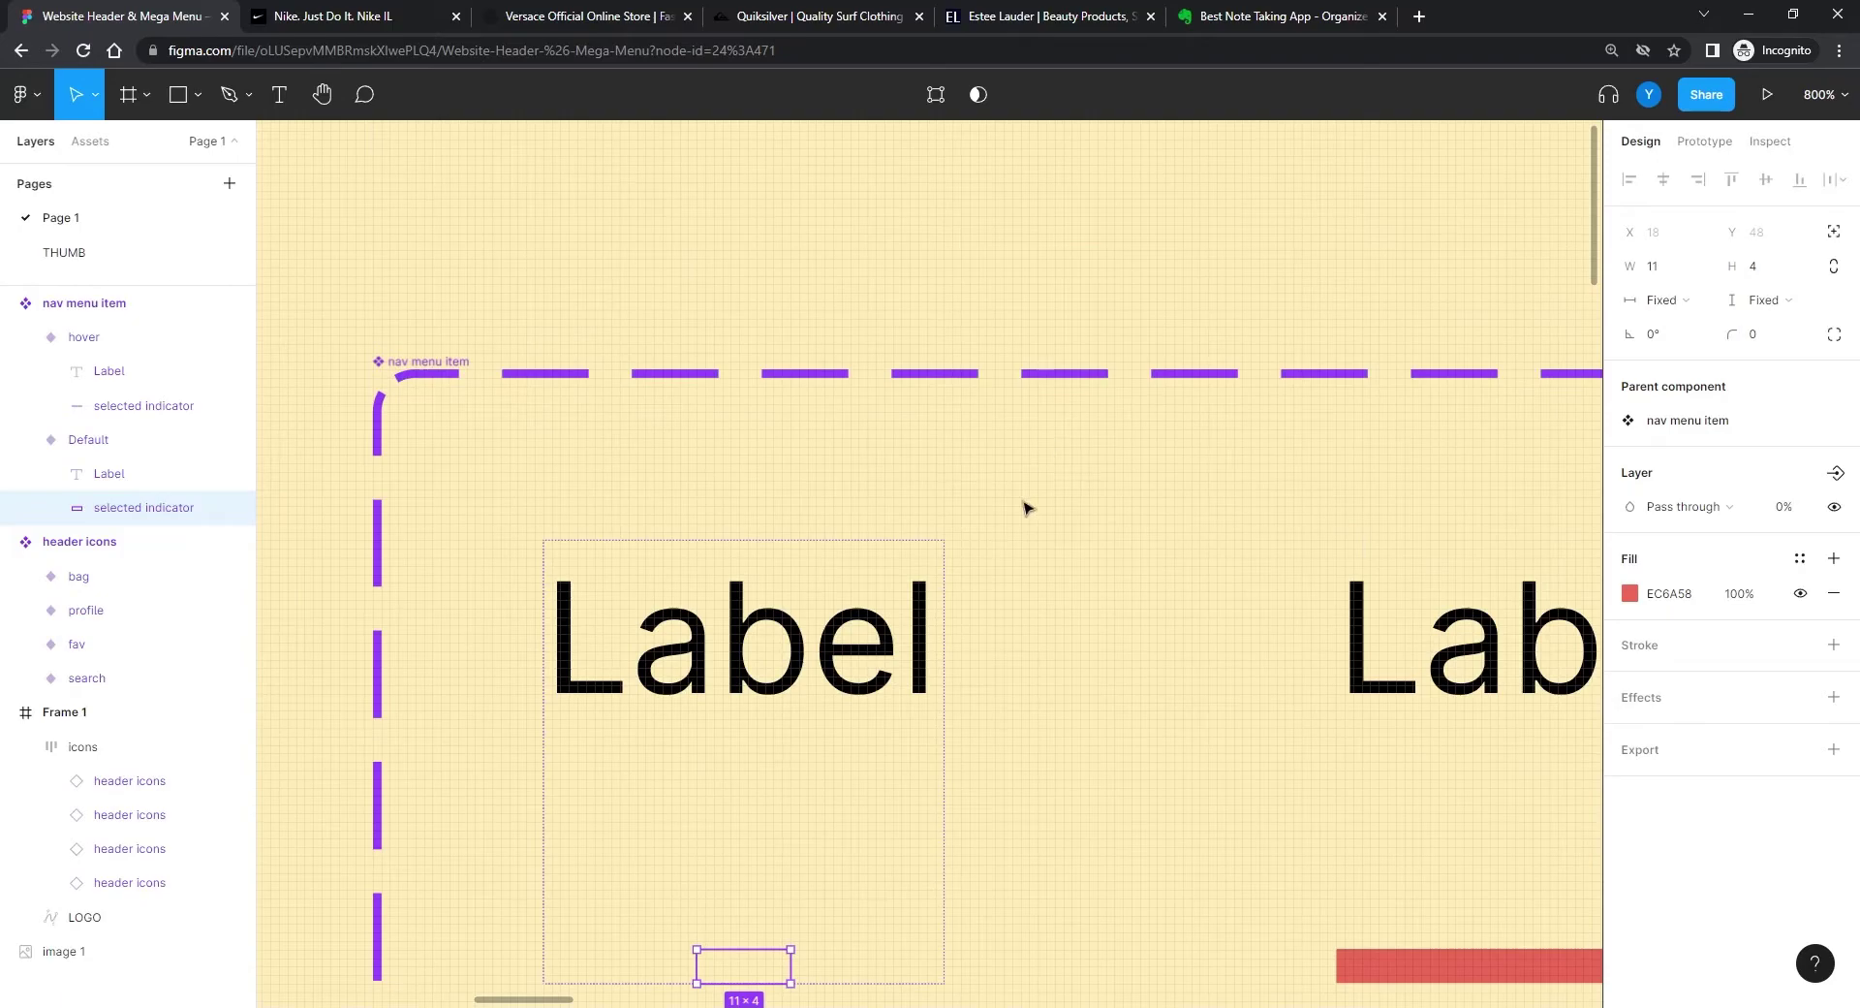
Step: Centre-align the hover variant's Label text and make it Semi Bold
left_click(702, 661)
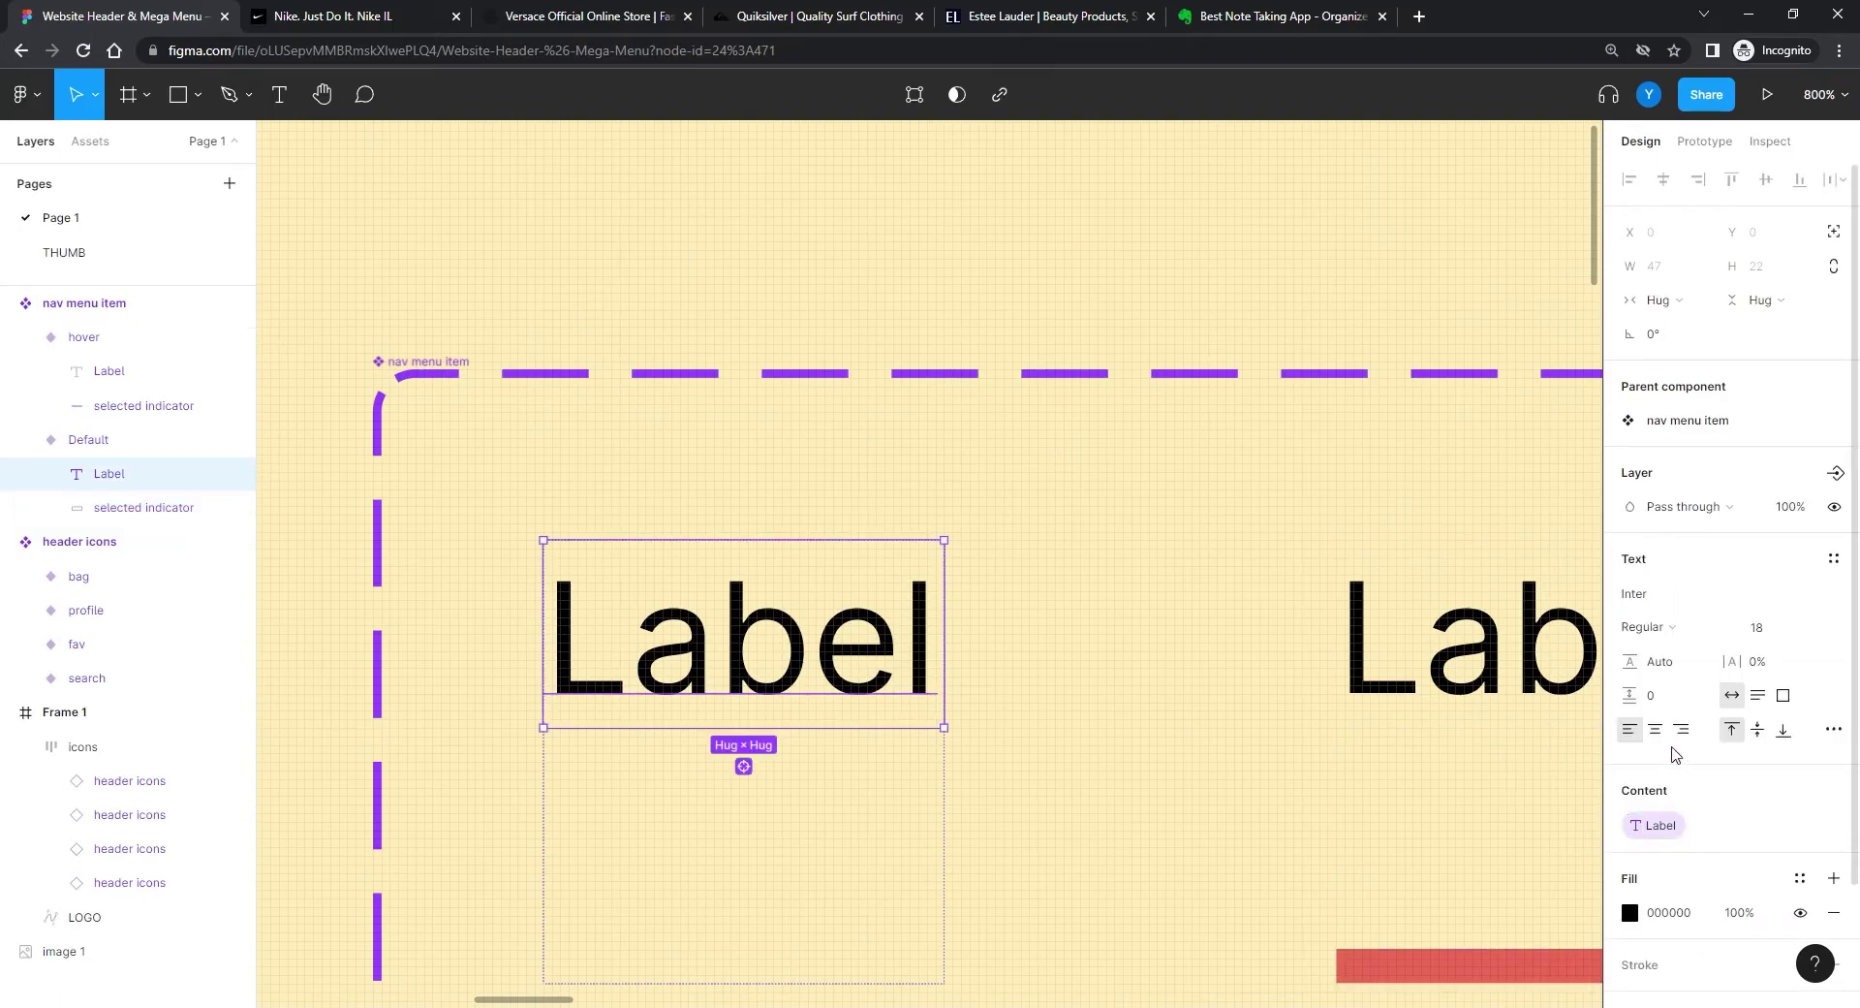
left_click(1513, 751)
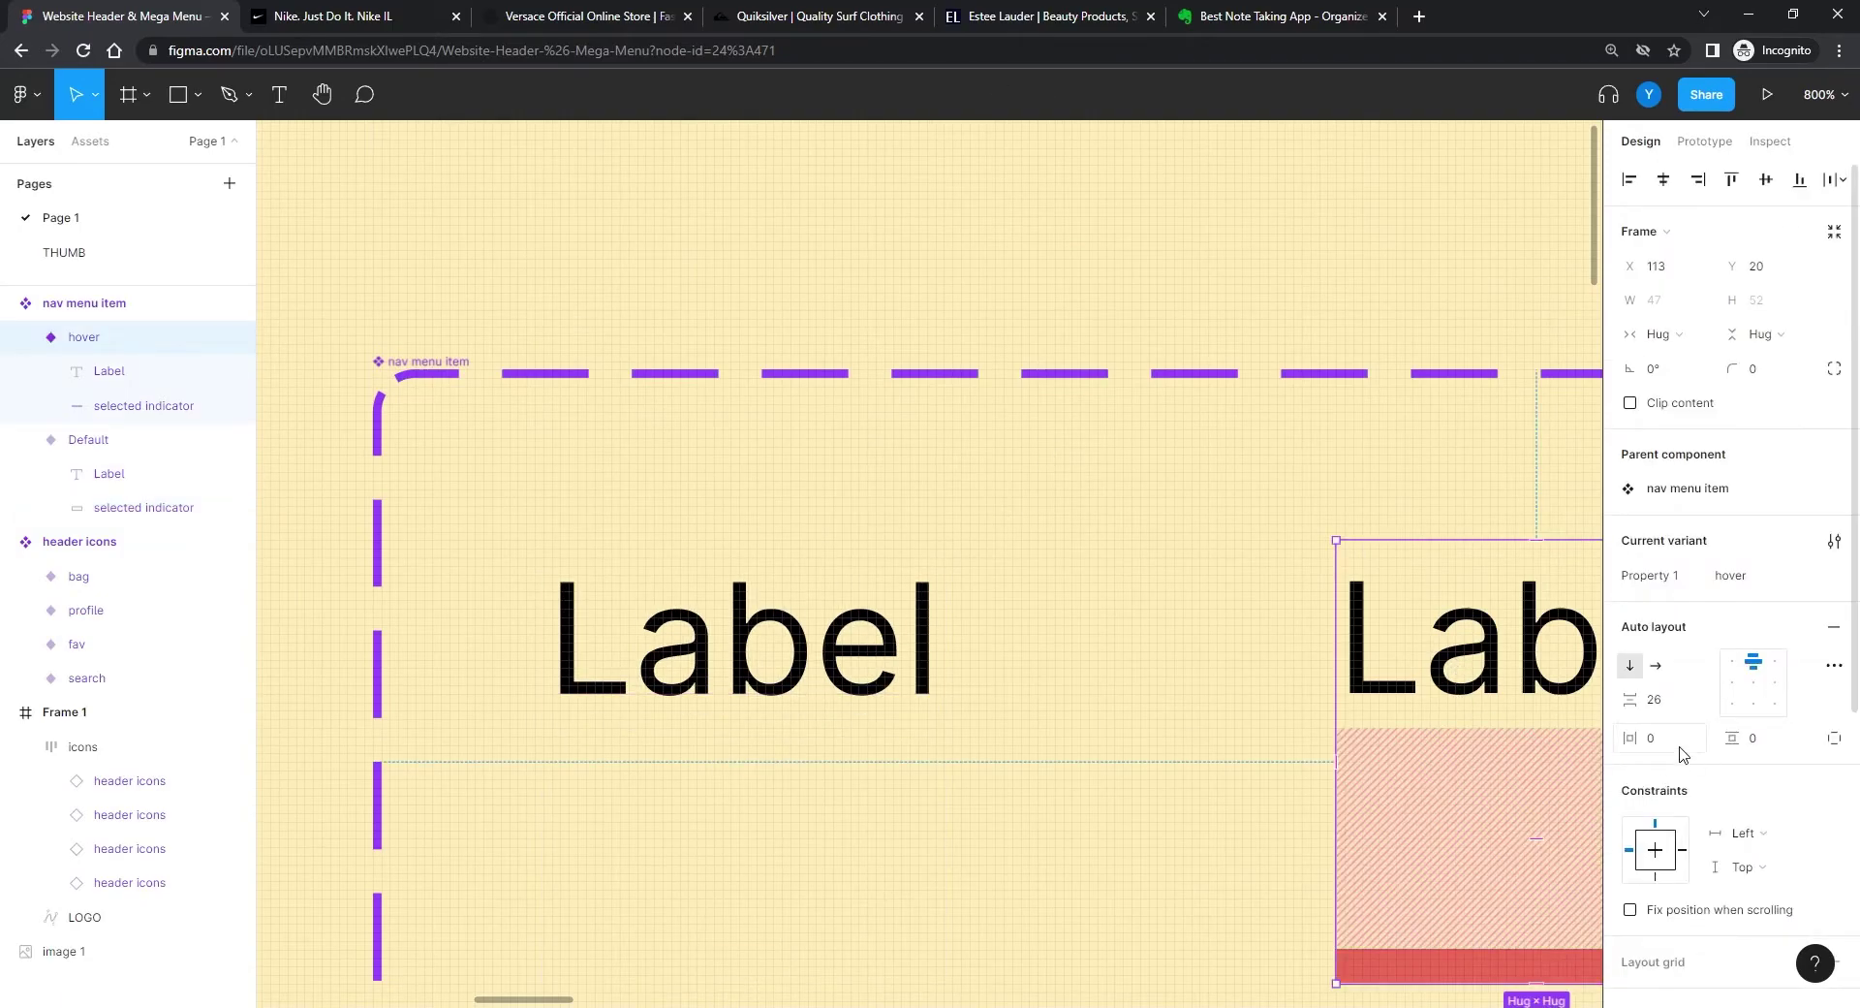
scroll(1104, 648, "right", 5)
left_click(1219, 610)
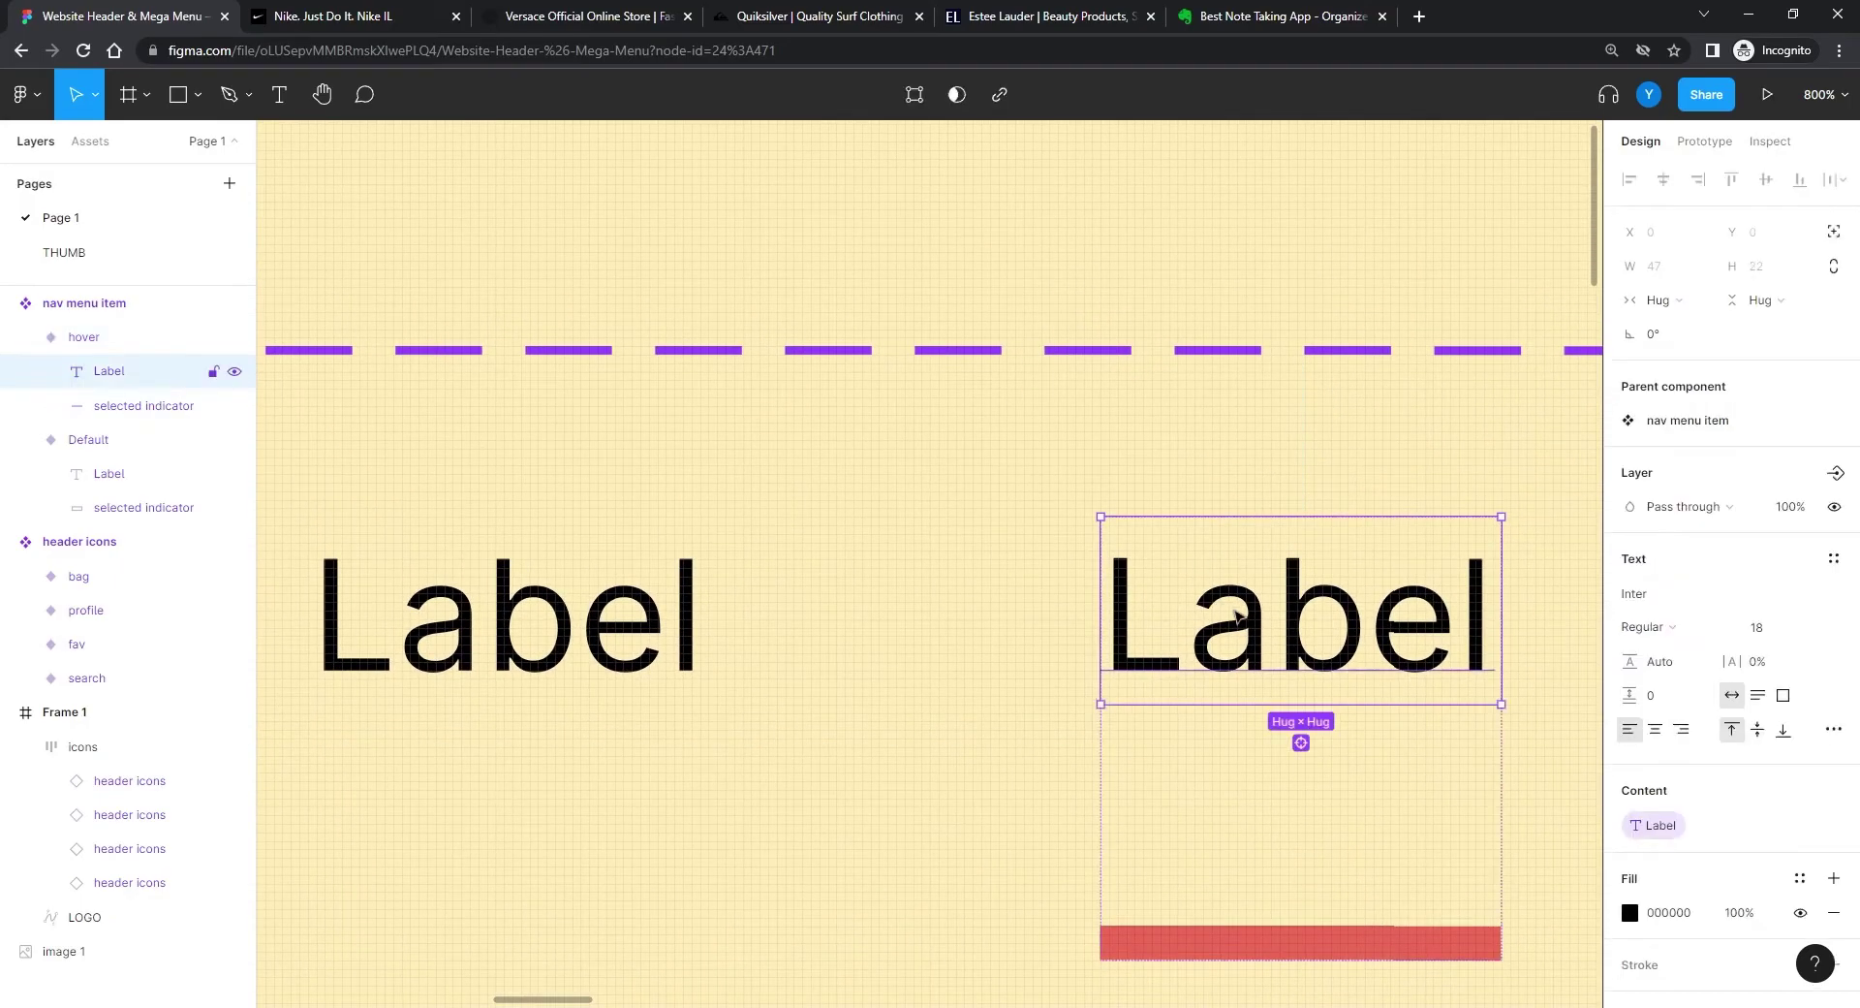
left_click(1657, 733)
left_click(856, 712)
scroll(1034, 556, "down", 3)
scroll(1034, 556, "left", 3)
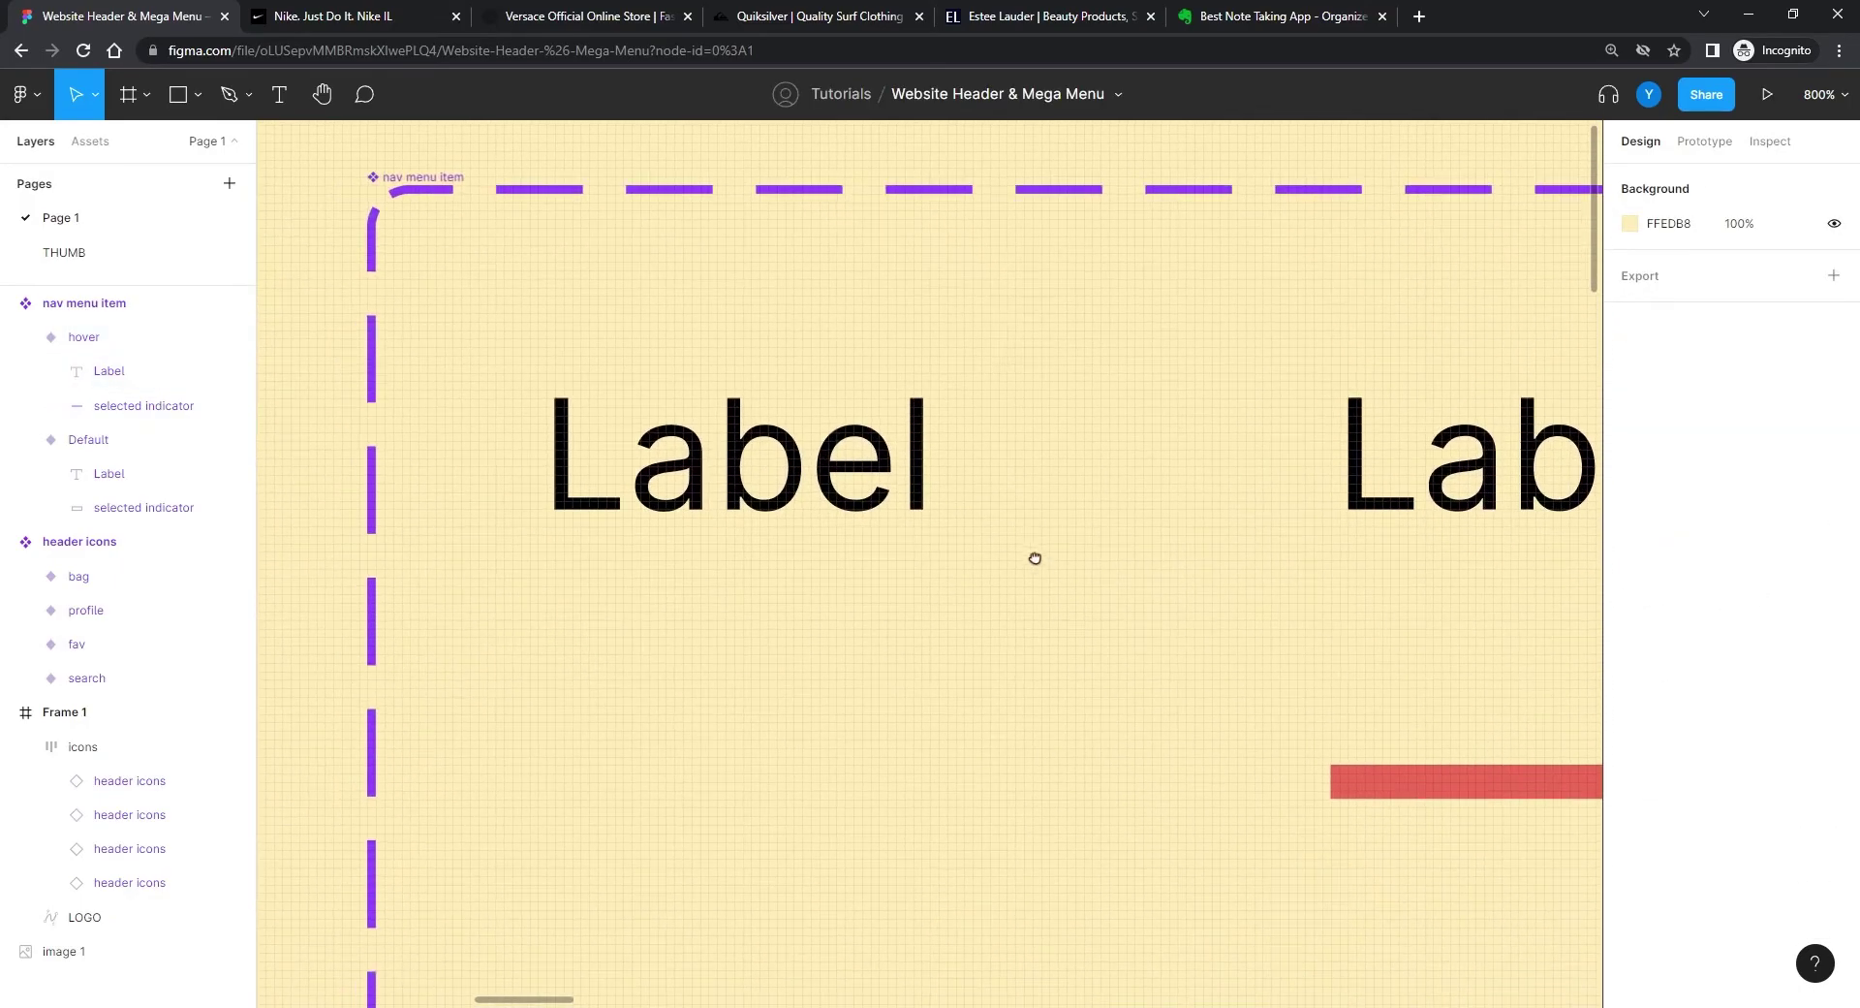
left_click(1462, 498)
scroll(1120, 586, "right", 5)
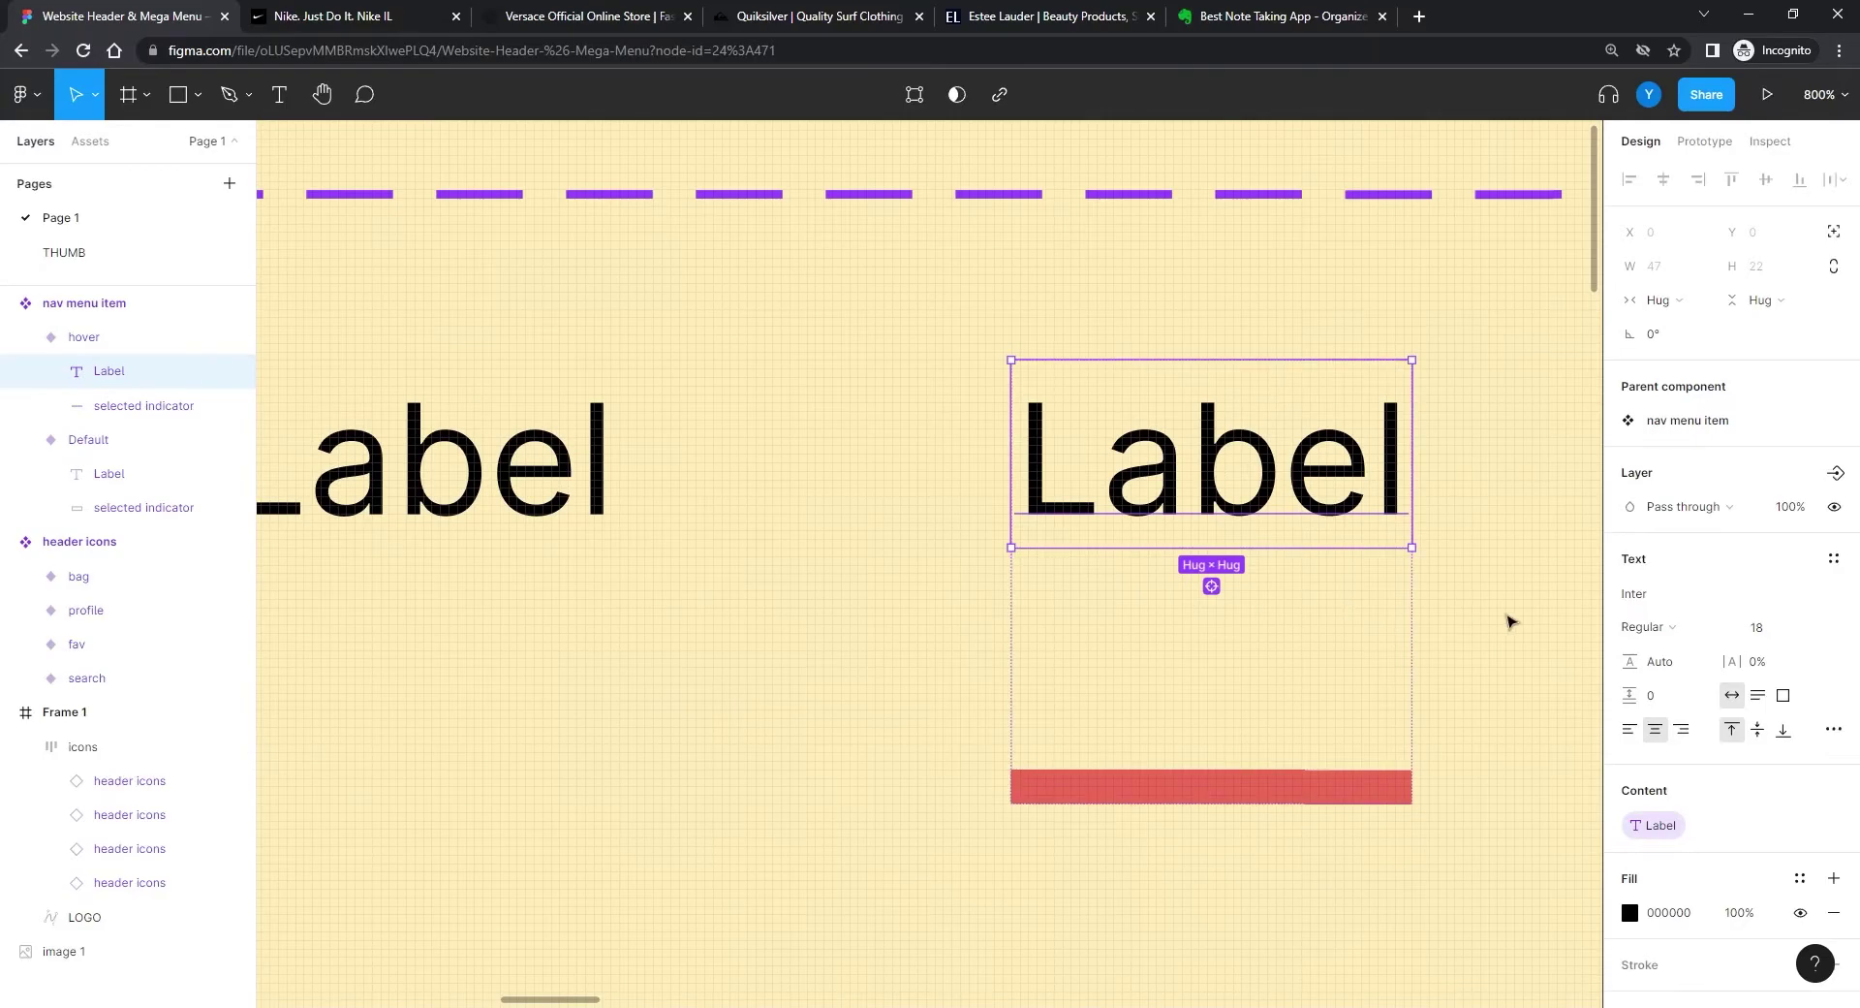
left_click(1646, 627)
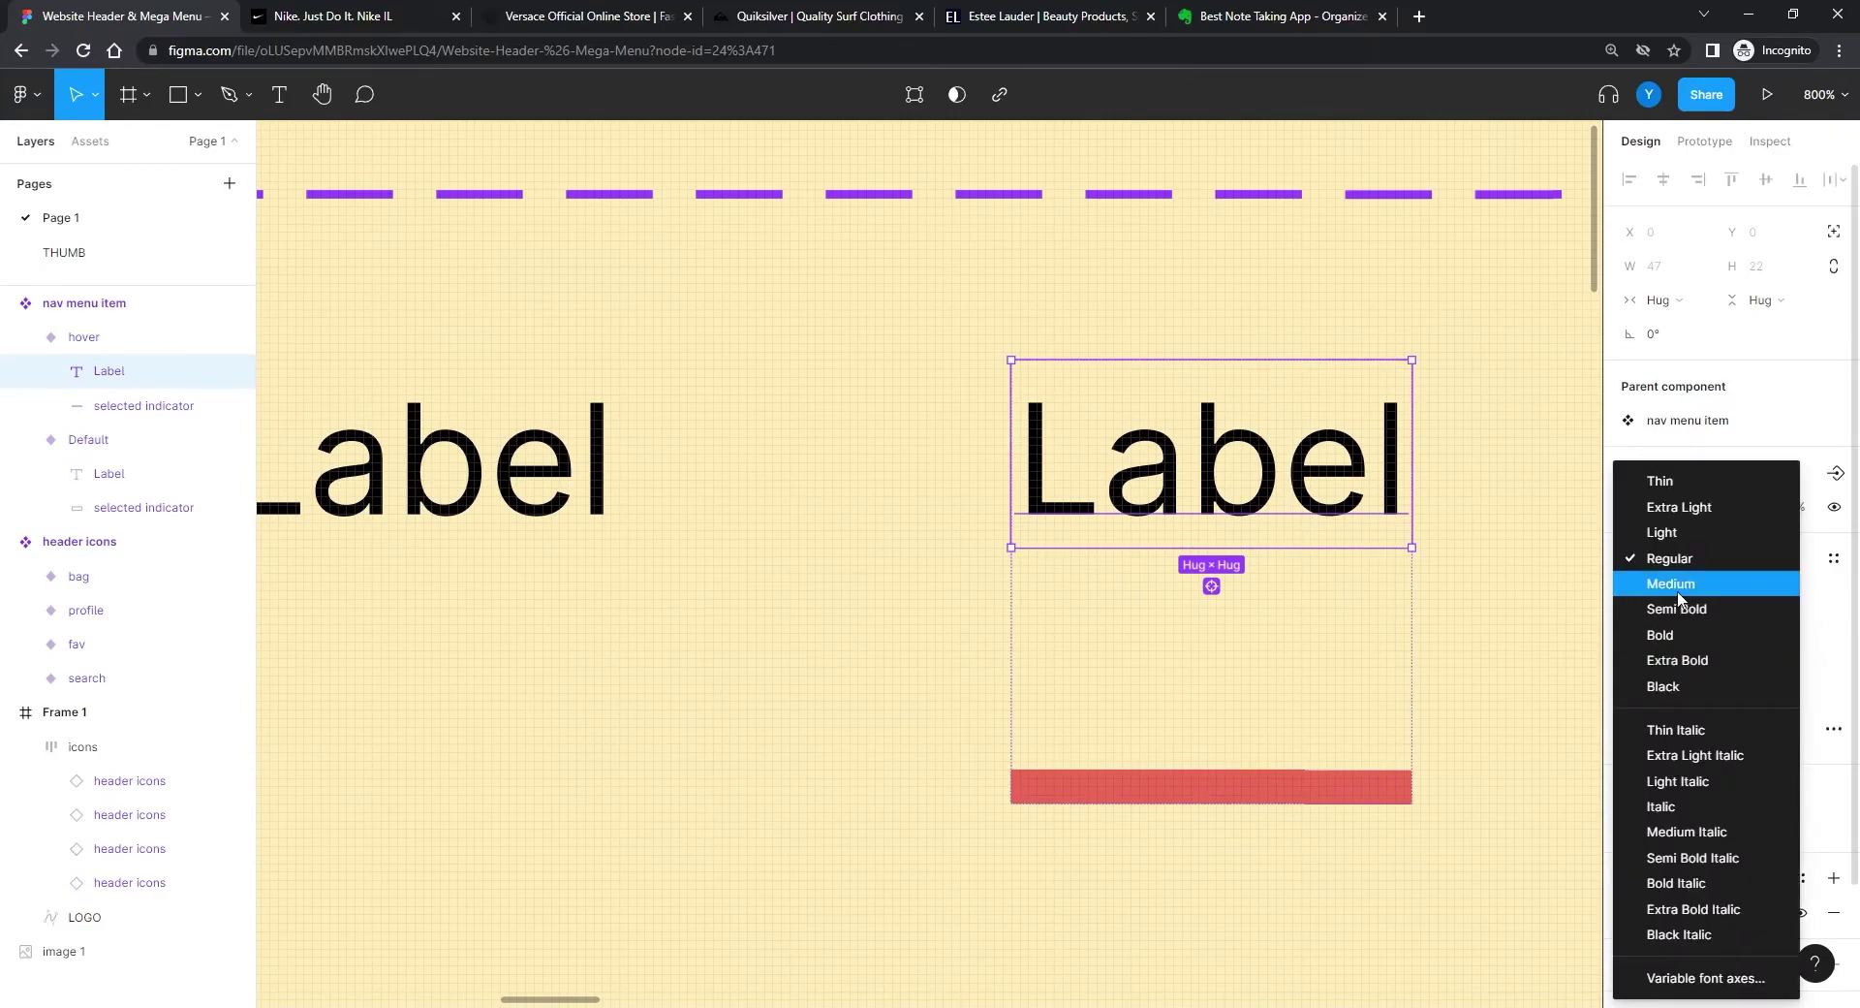
left_click(1678, 608)
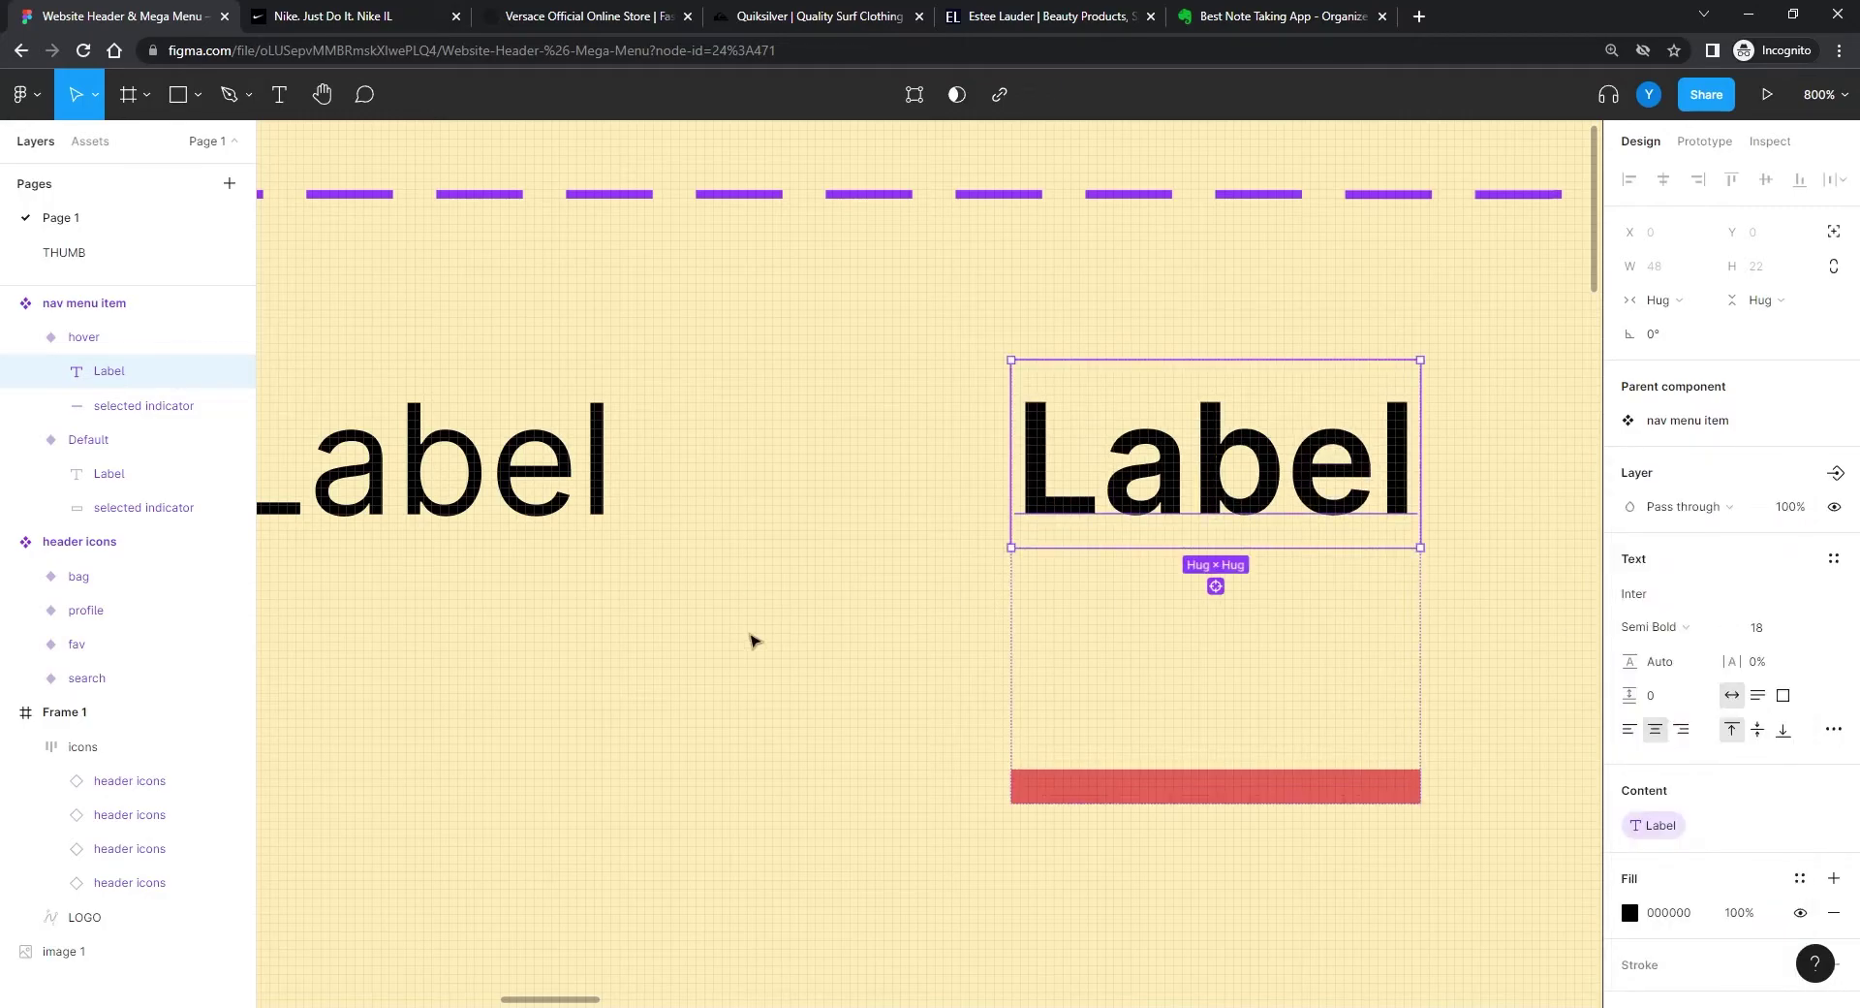
scroll(765, 639, "left", 5)
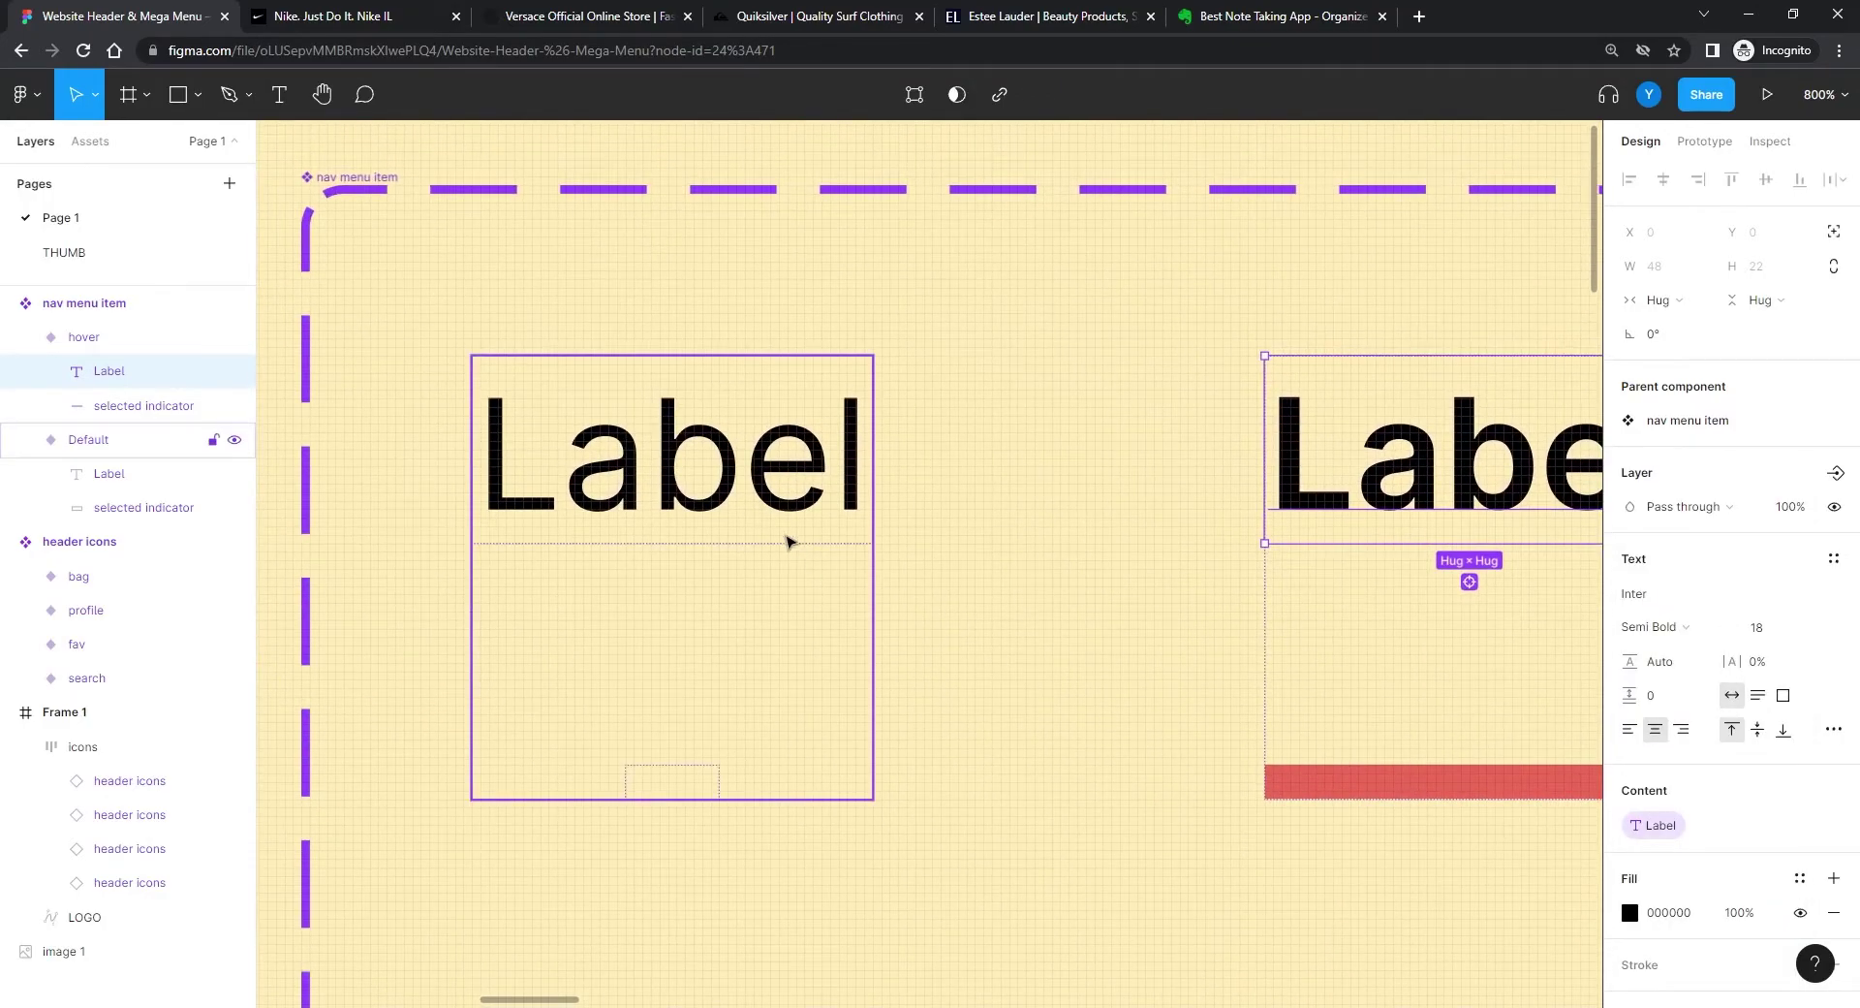
Step: Change the Default variant's Label fill to grey 606060
left_click(787, 541)
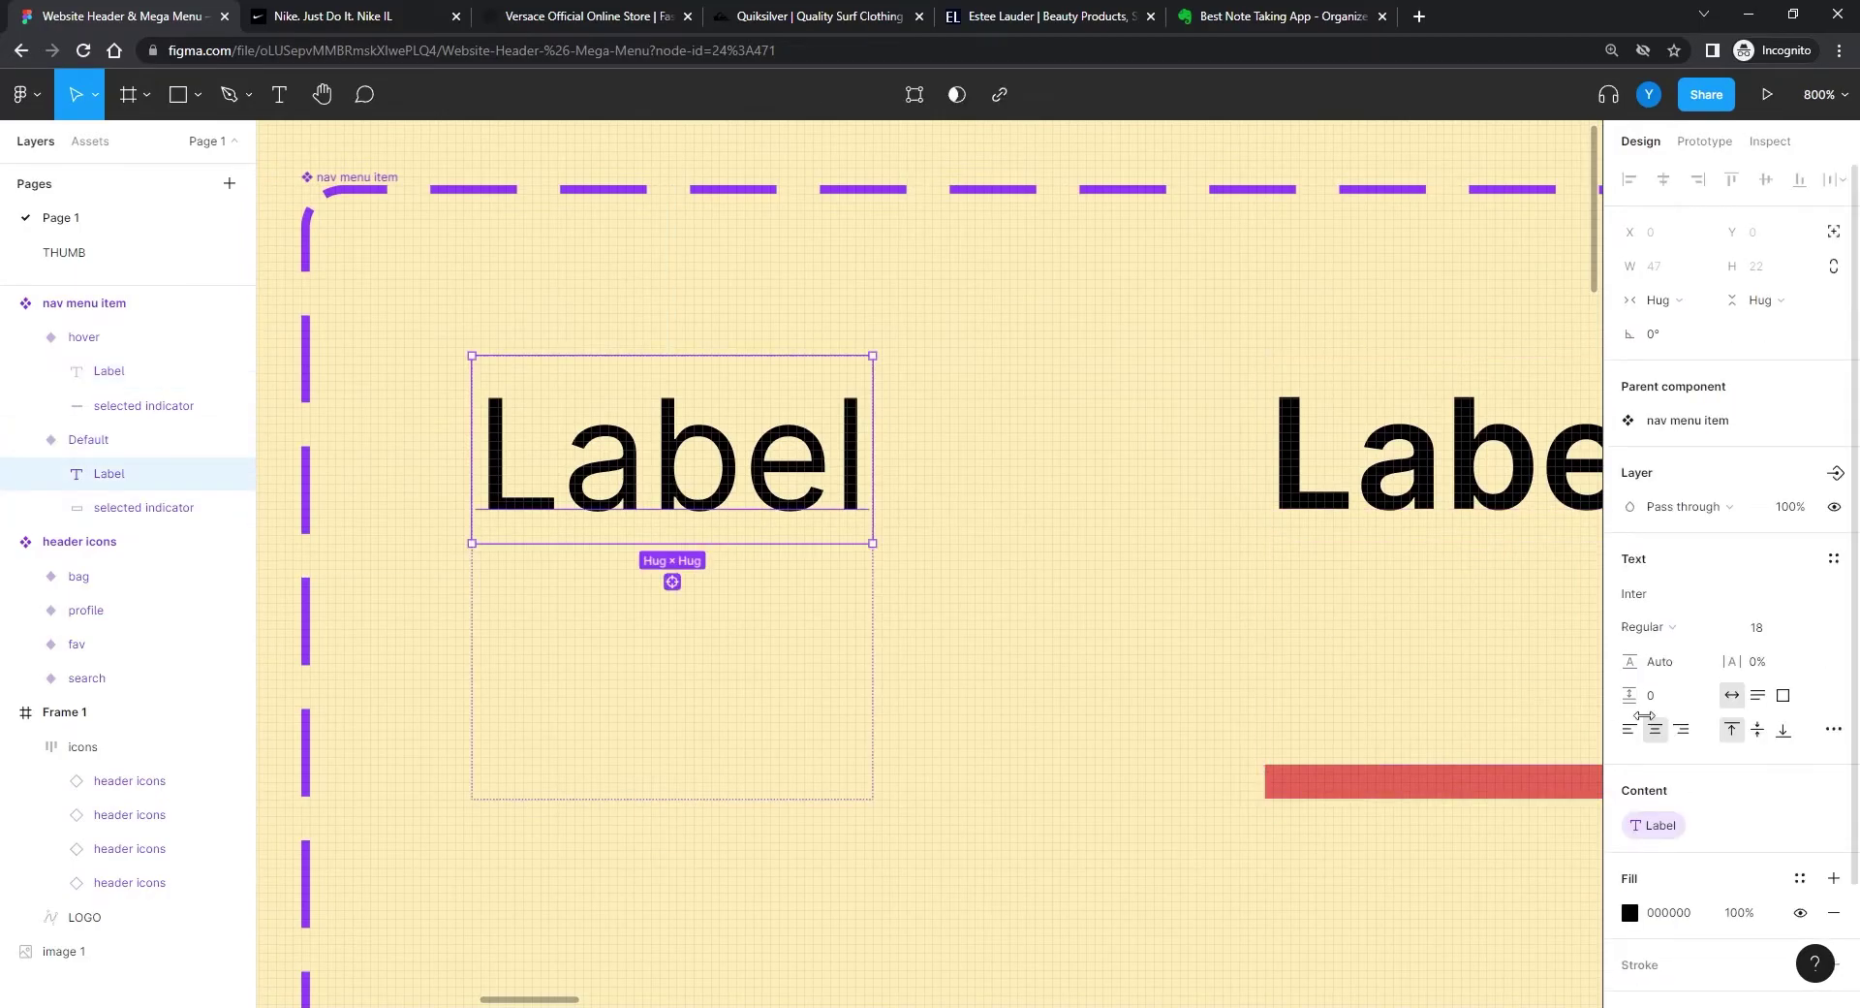
left_click(1631, 911)
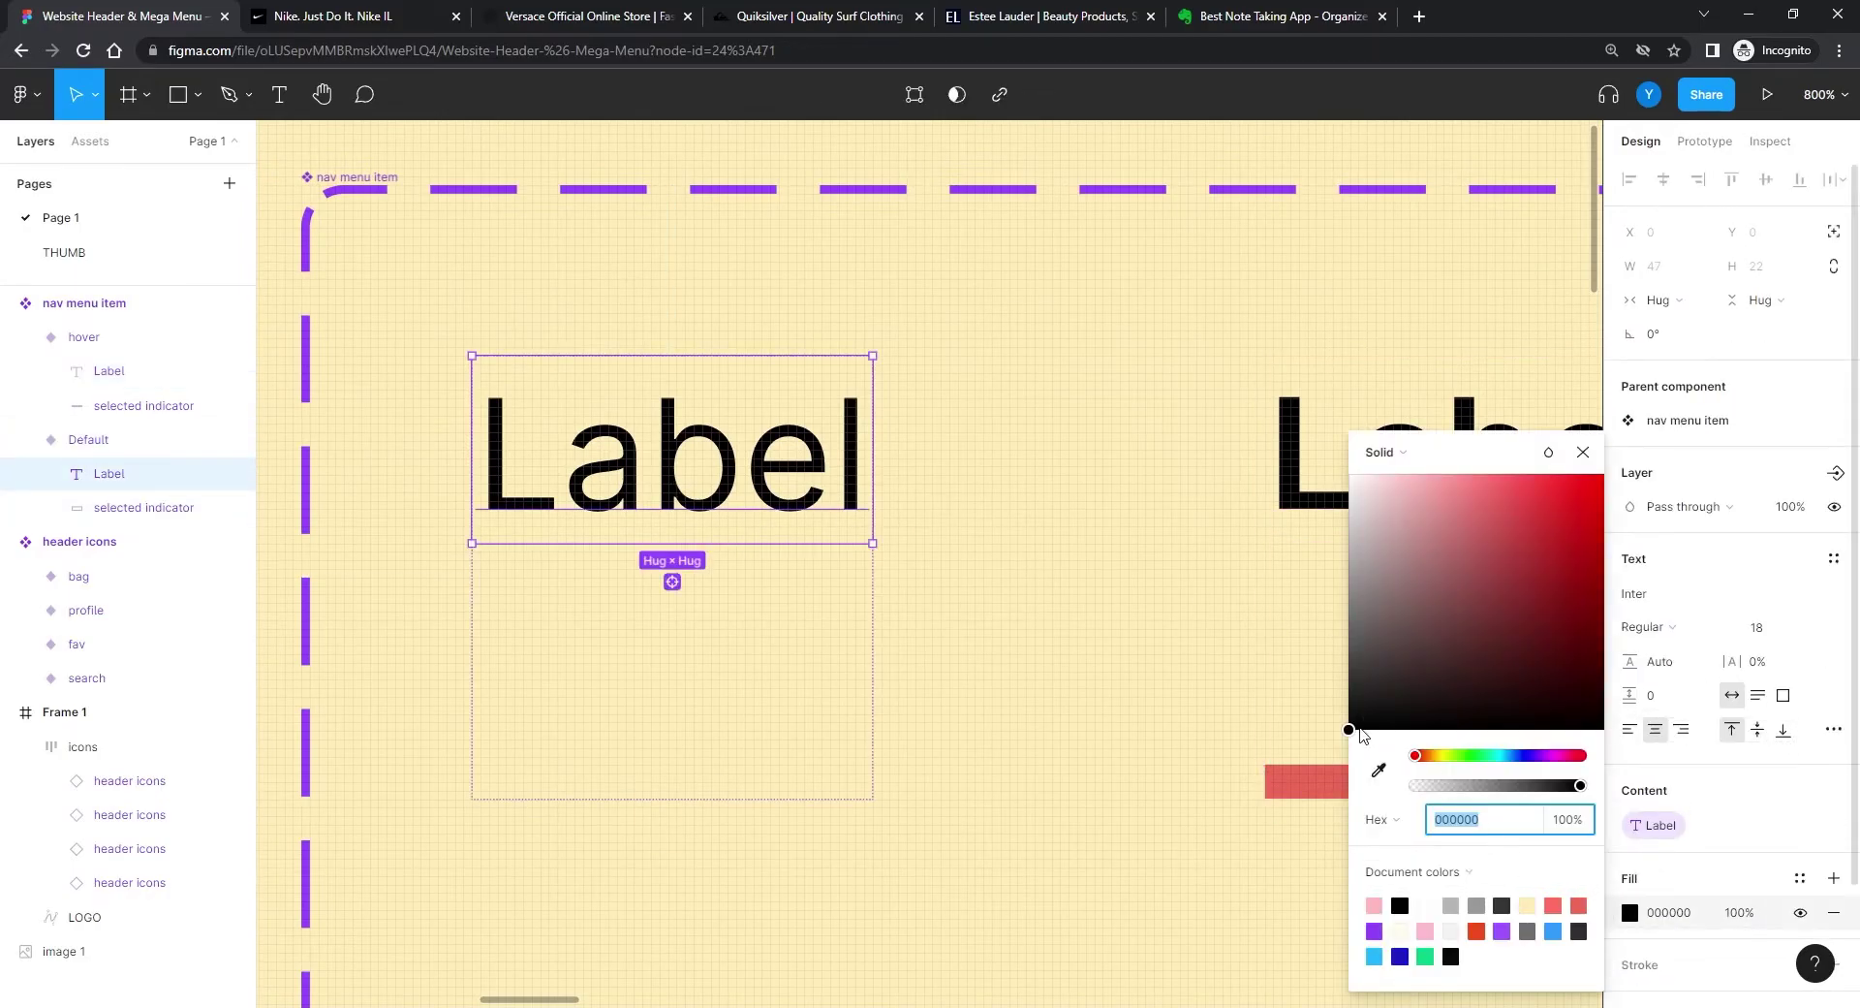
left_click_drag(1351, 734, 1291, 644)
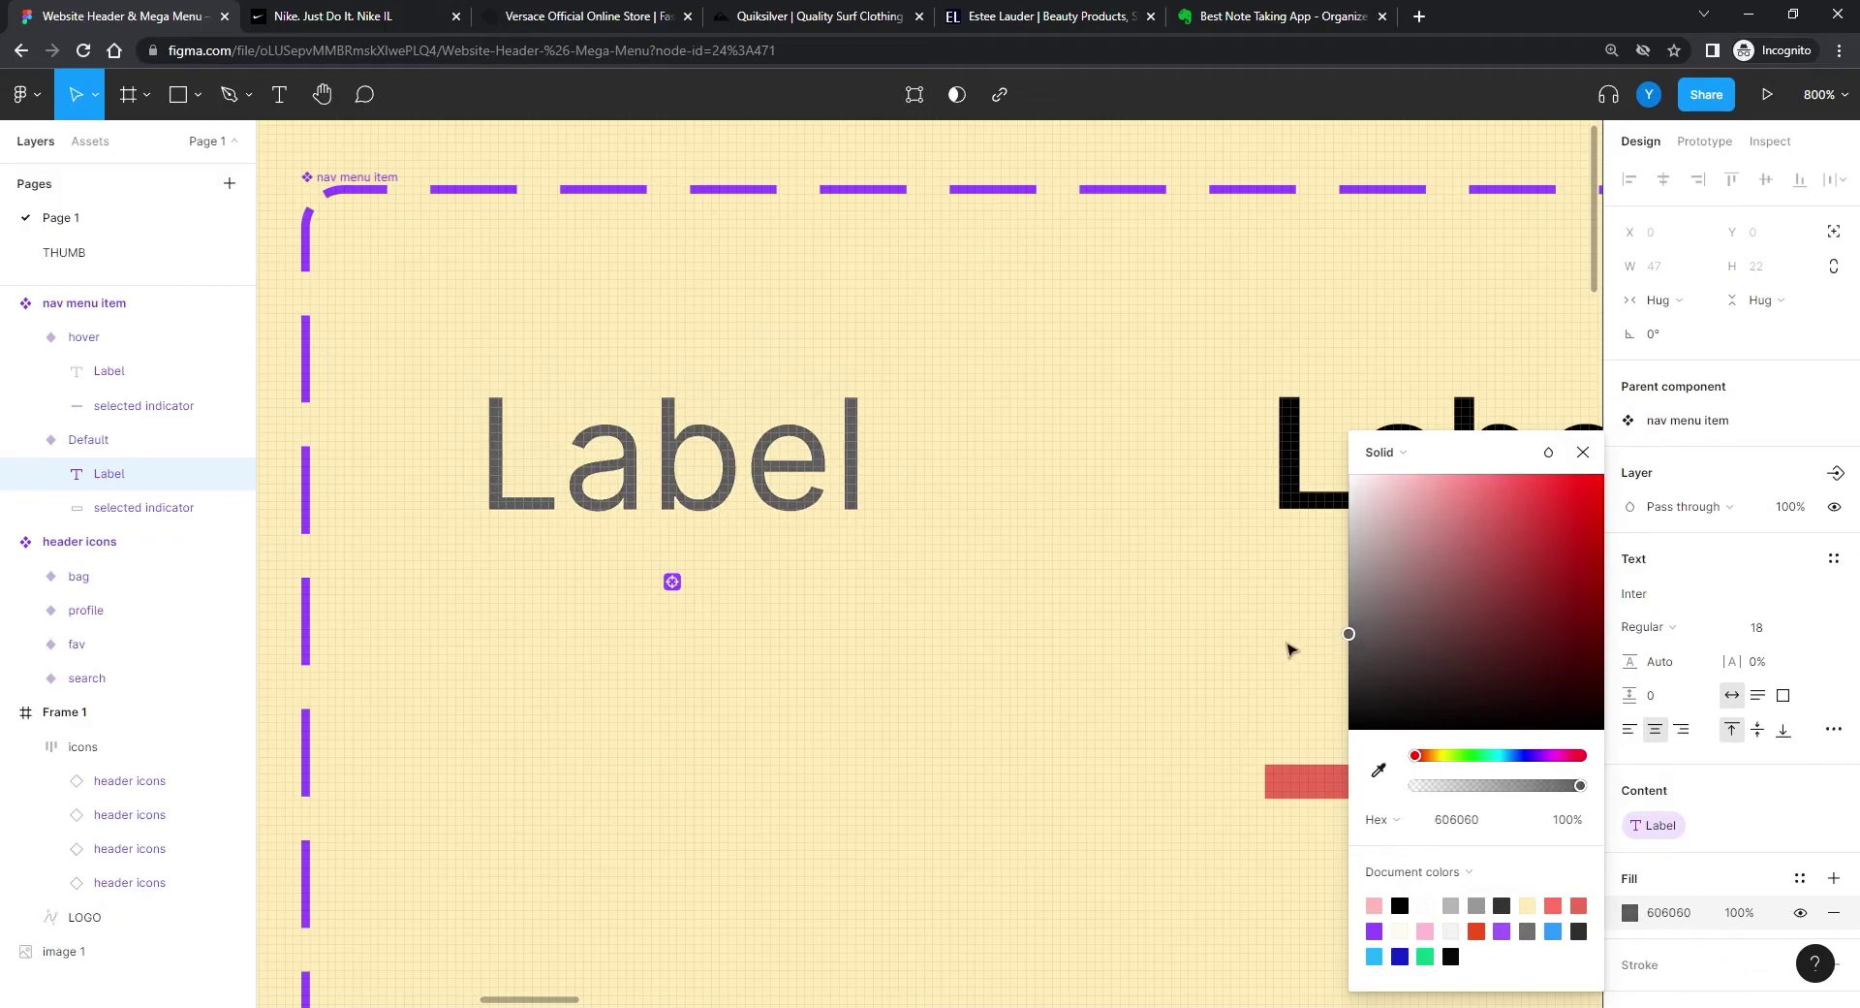
left_click(1168, 582)
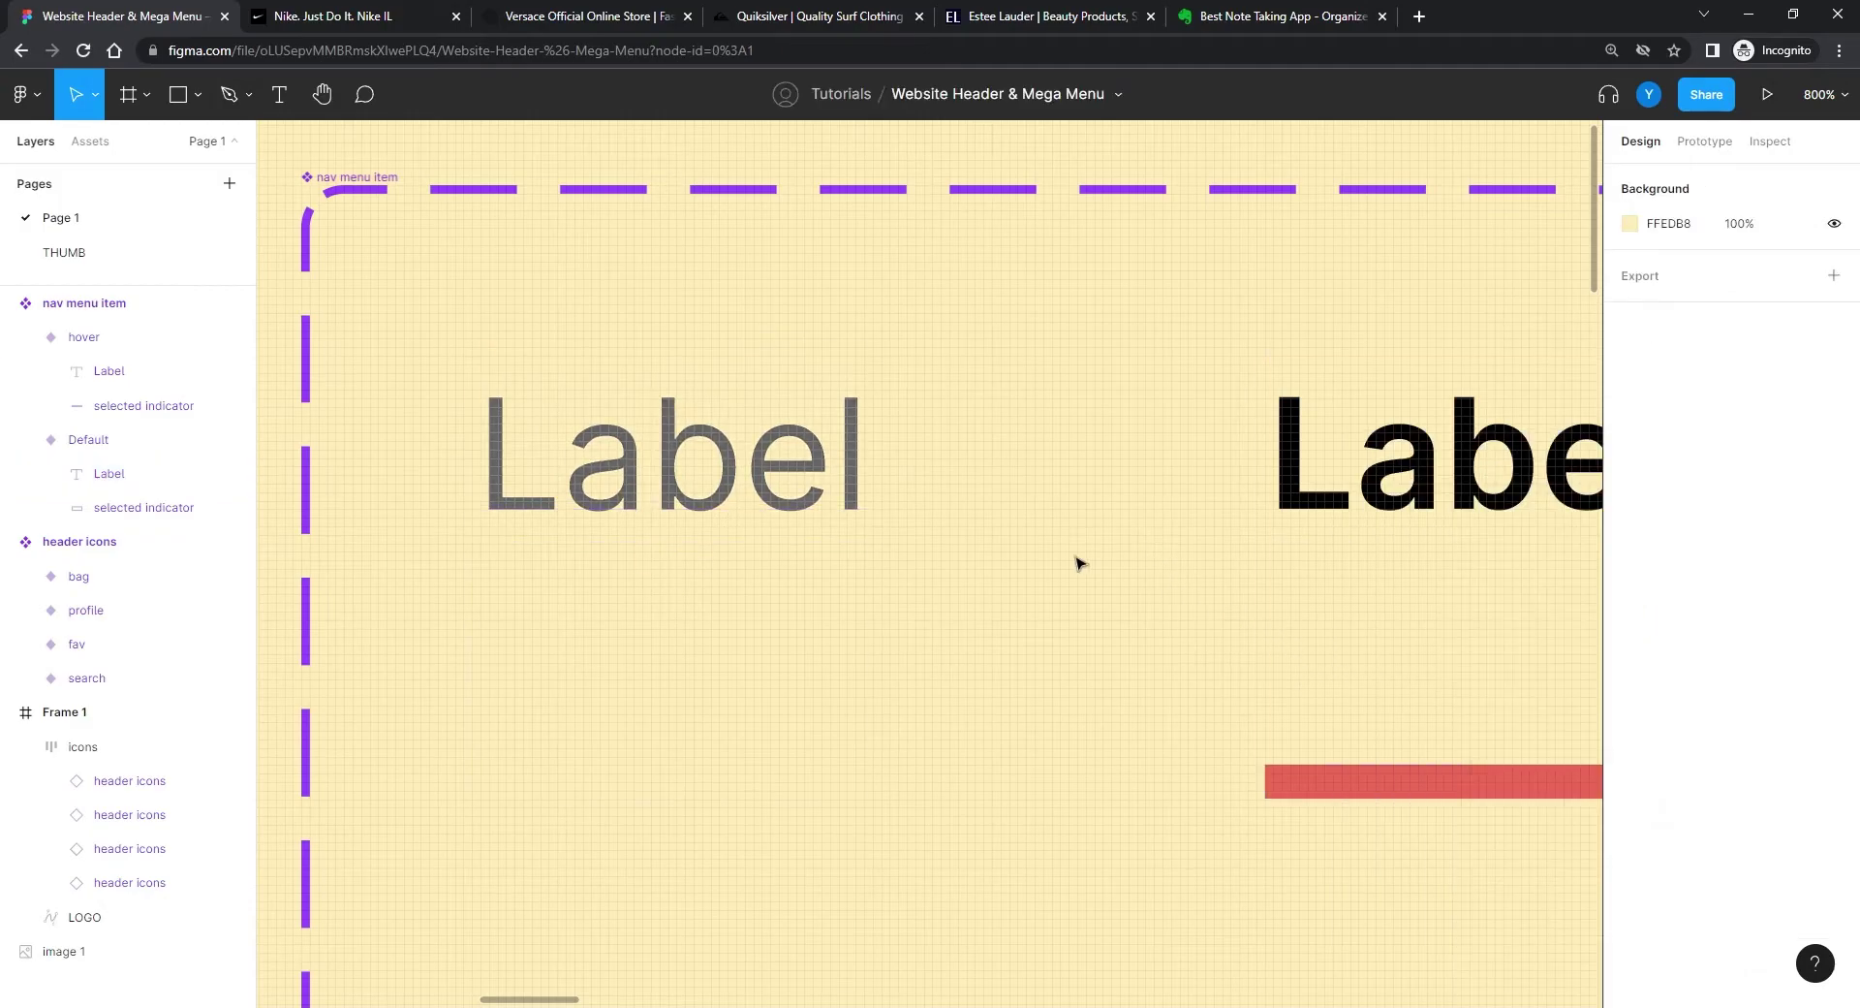
Step: Shrink the nav menu item component set to 183×91 around its variants
scroll(1075, 561, "down", 5)
scroll(1017, 598, "down", 5)
left_click(684, 347)
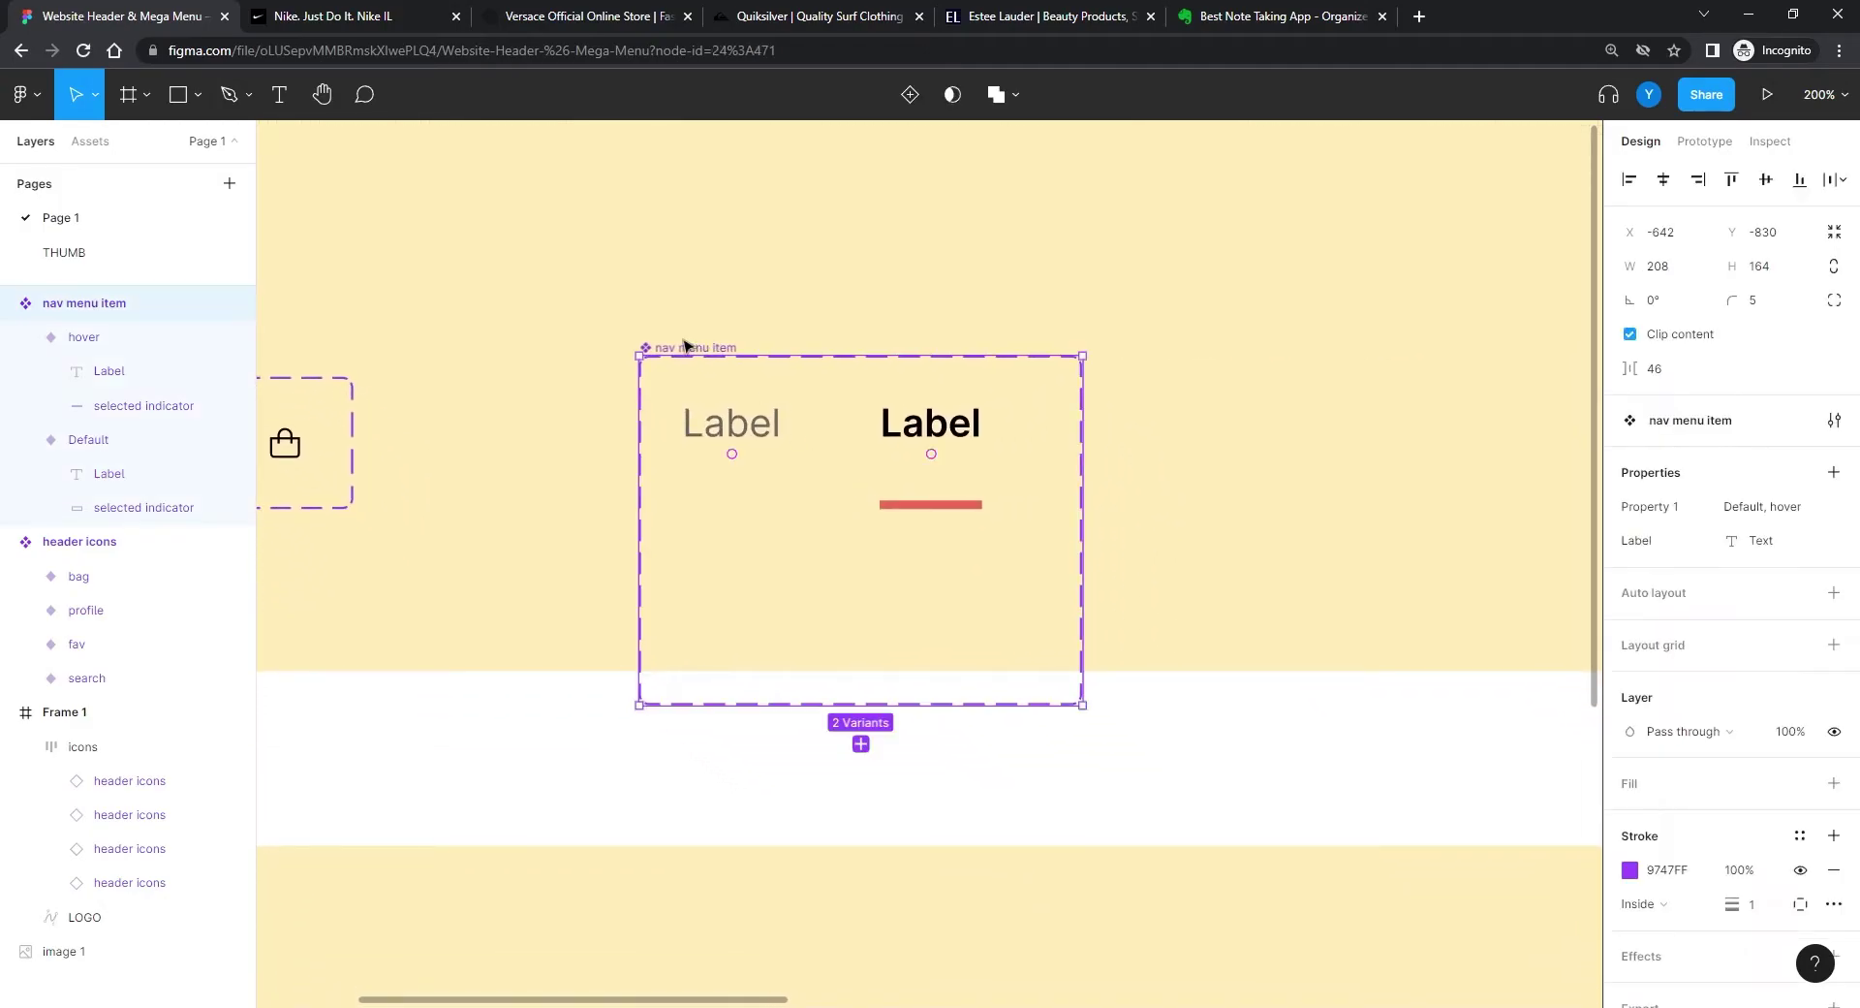
left_click_drag(1080, 710, 1025, 549)
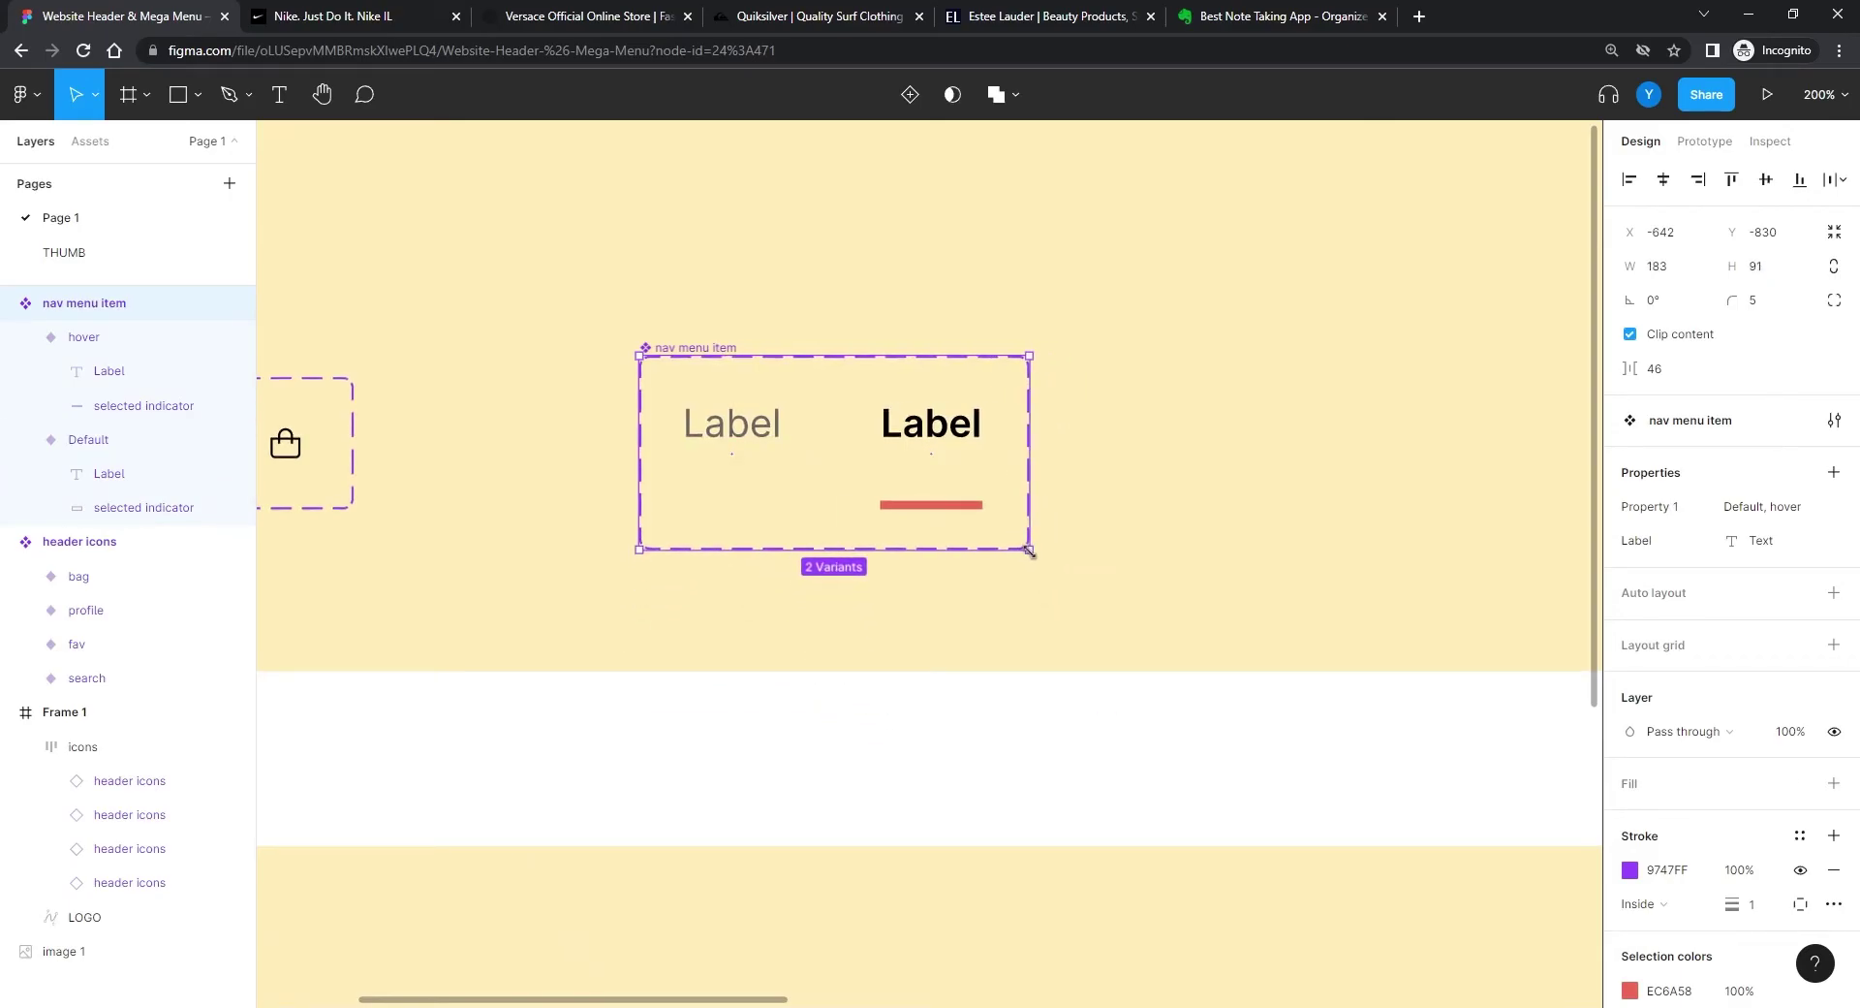
left_click(1216, 506)
left_click_drag(1179, 424, 1376, 528)
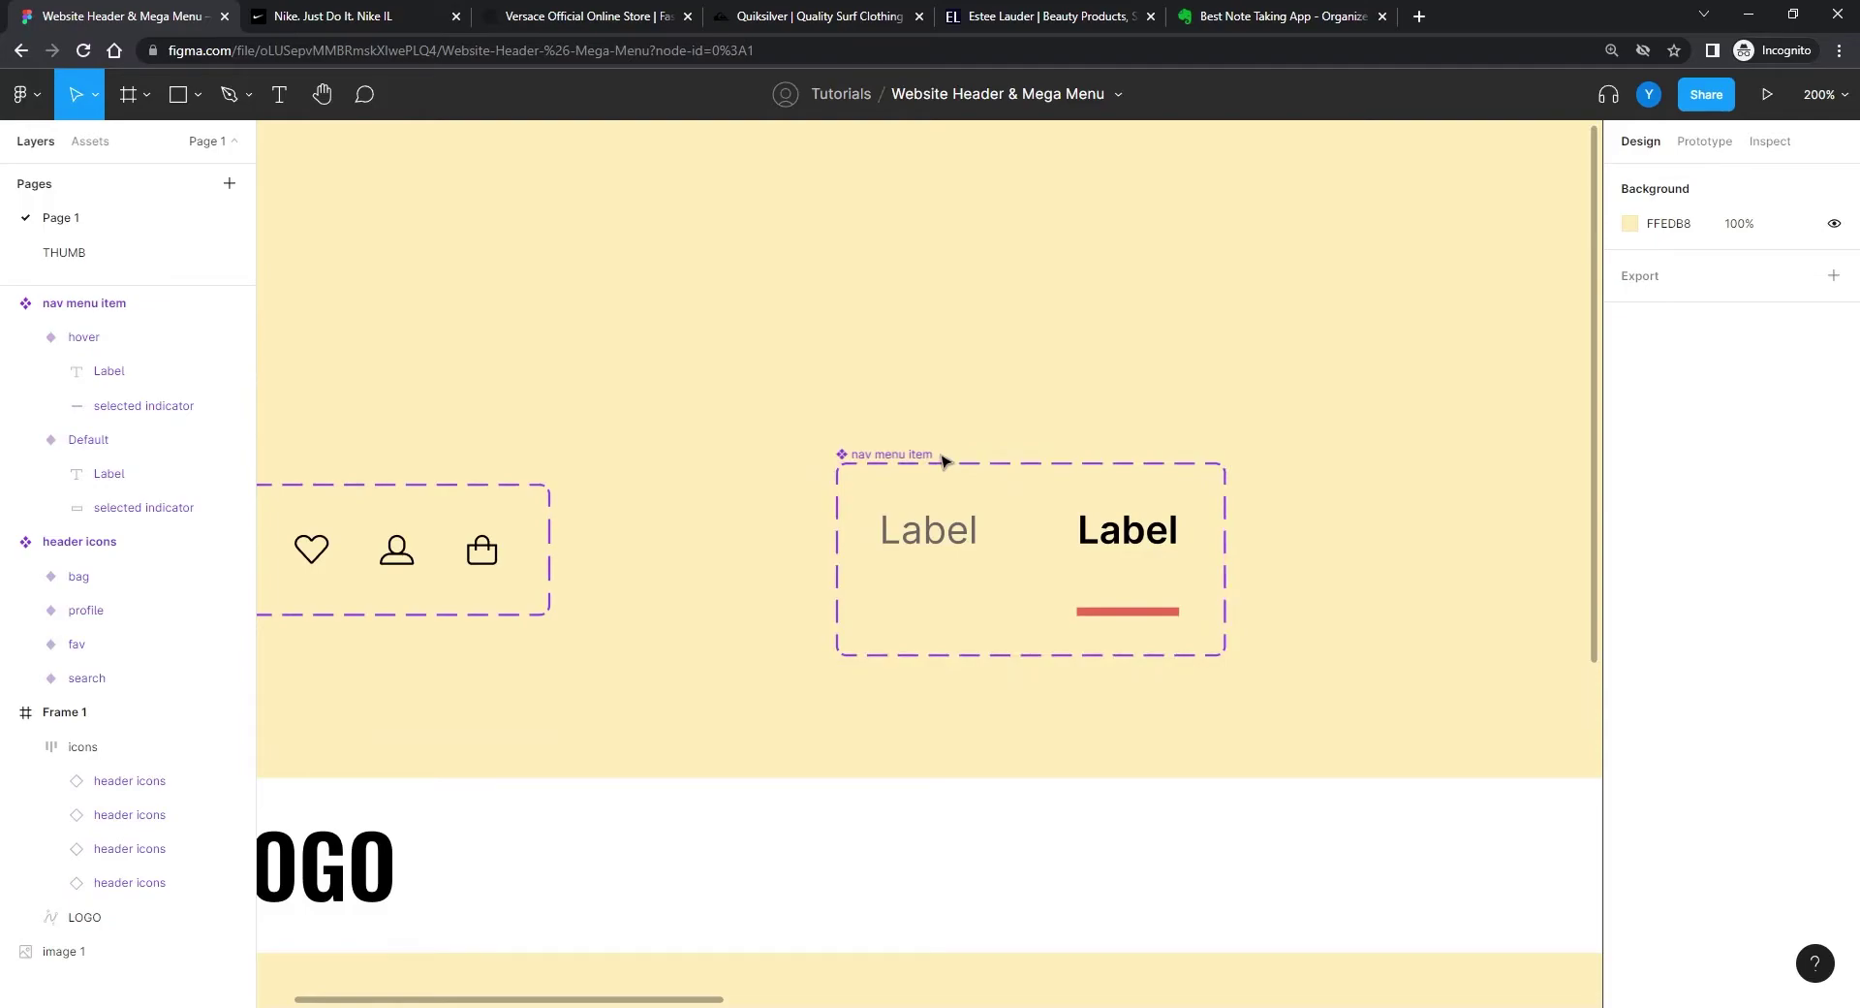
Step: Paste a Default nav menu item instance into Frame 1 beside the LOGO and duplicate it into six
left_click(934, 529)
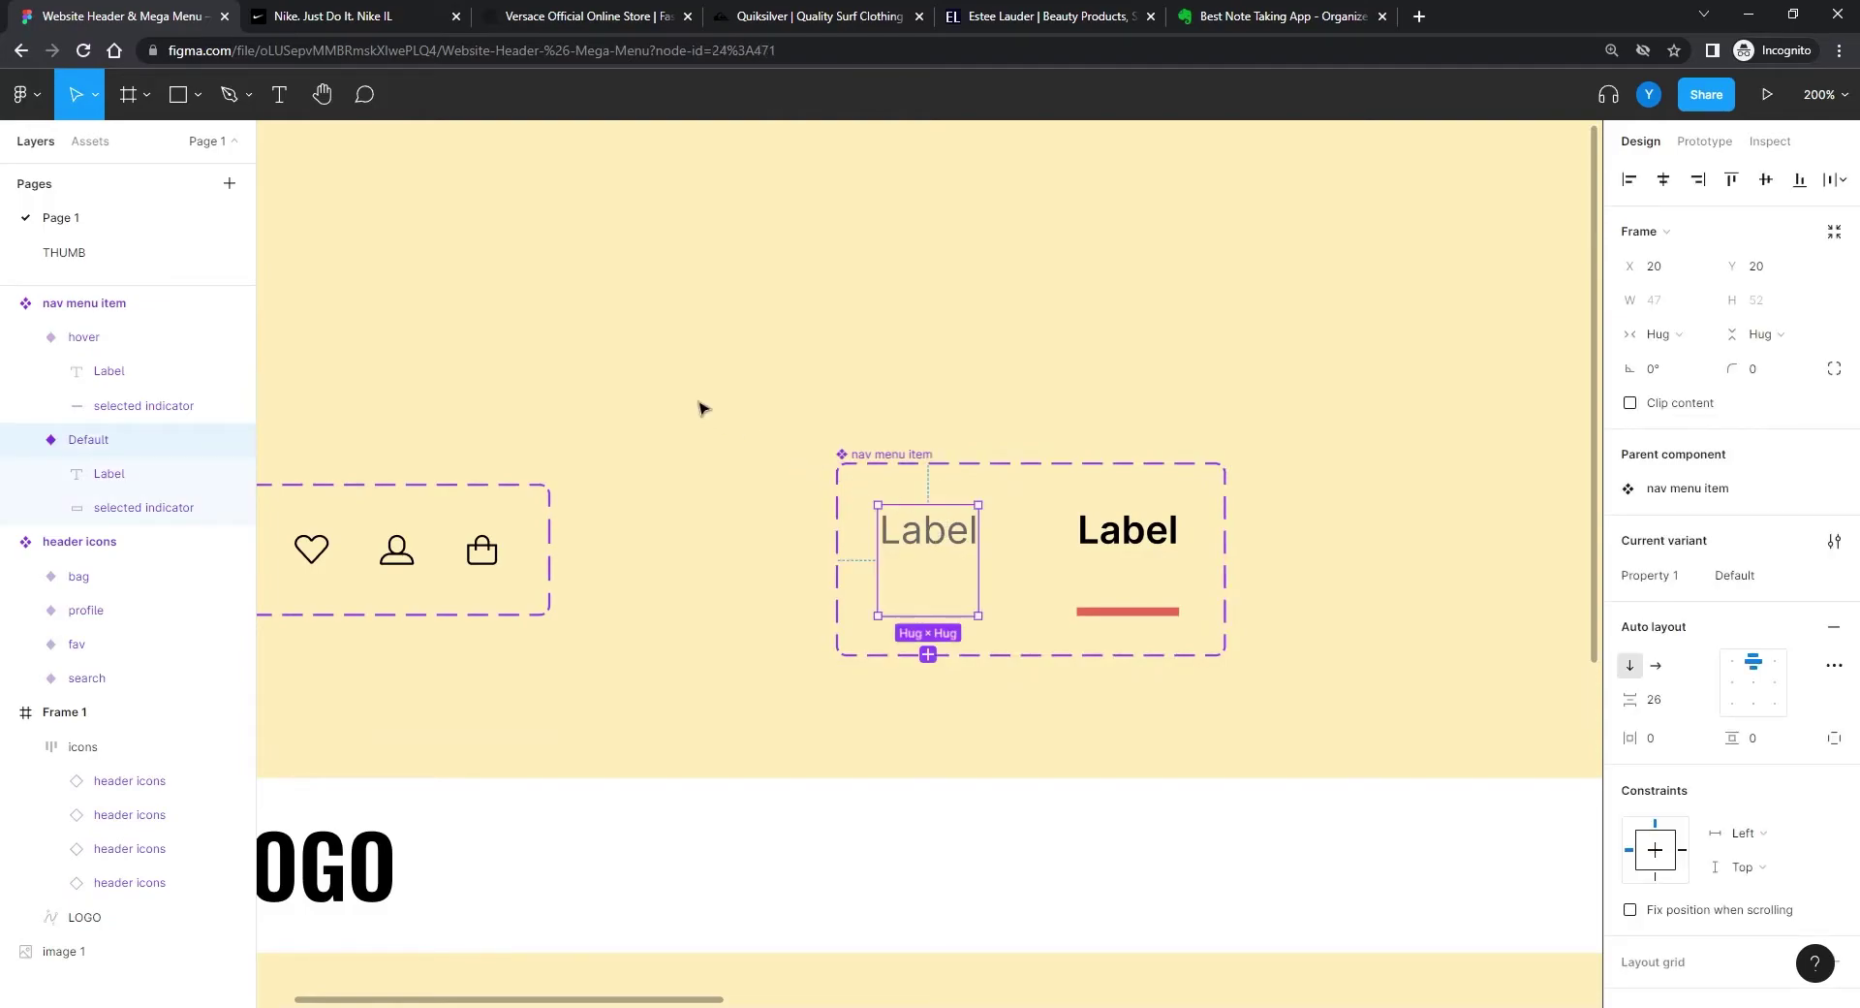
left_click_drag(680, 558, 719, 236)
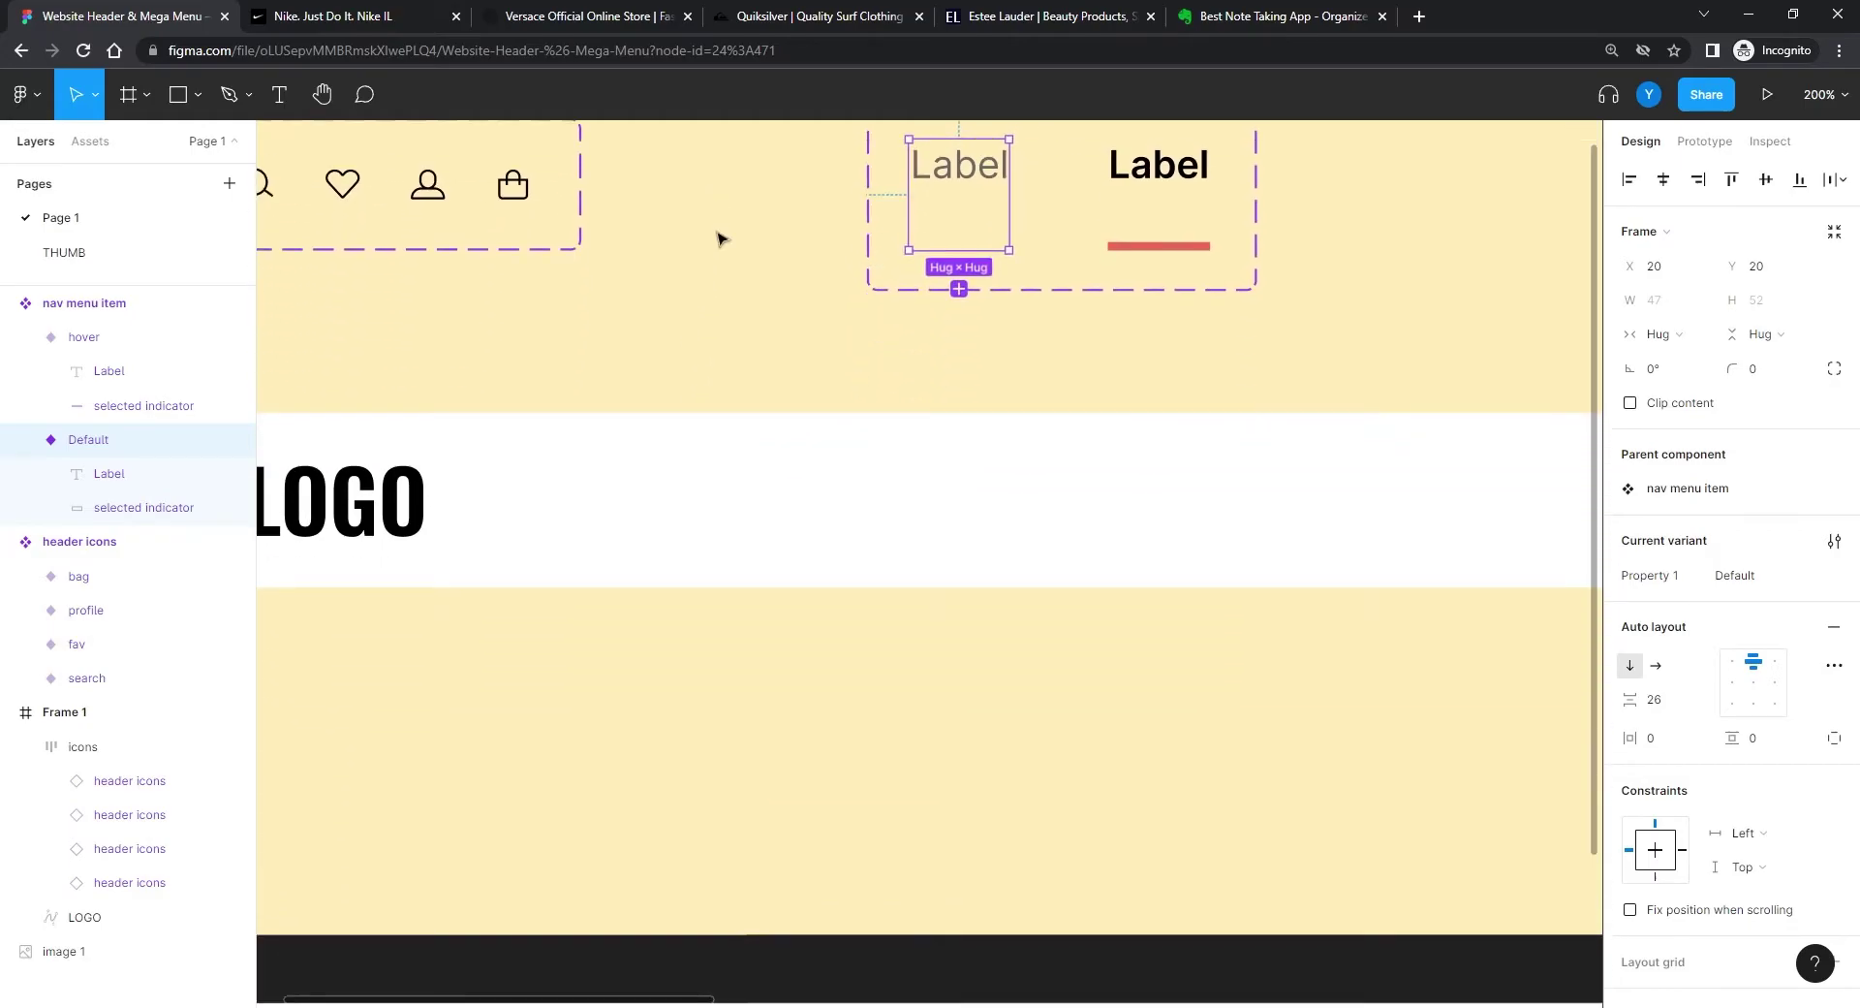
left_click(753, 475)
key("ctrl+v")
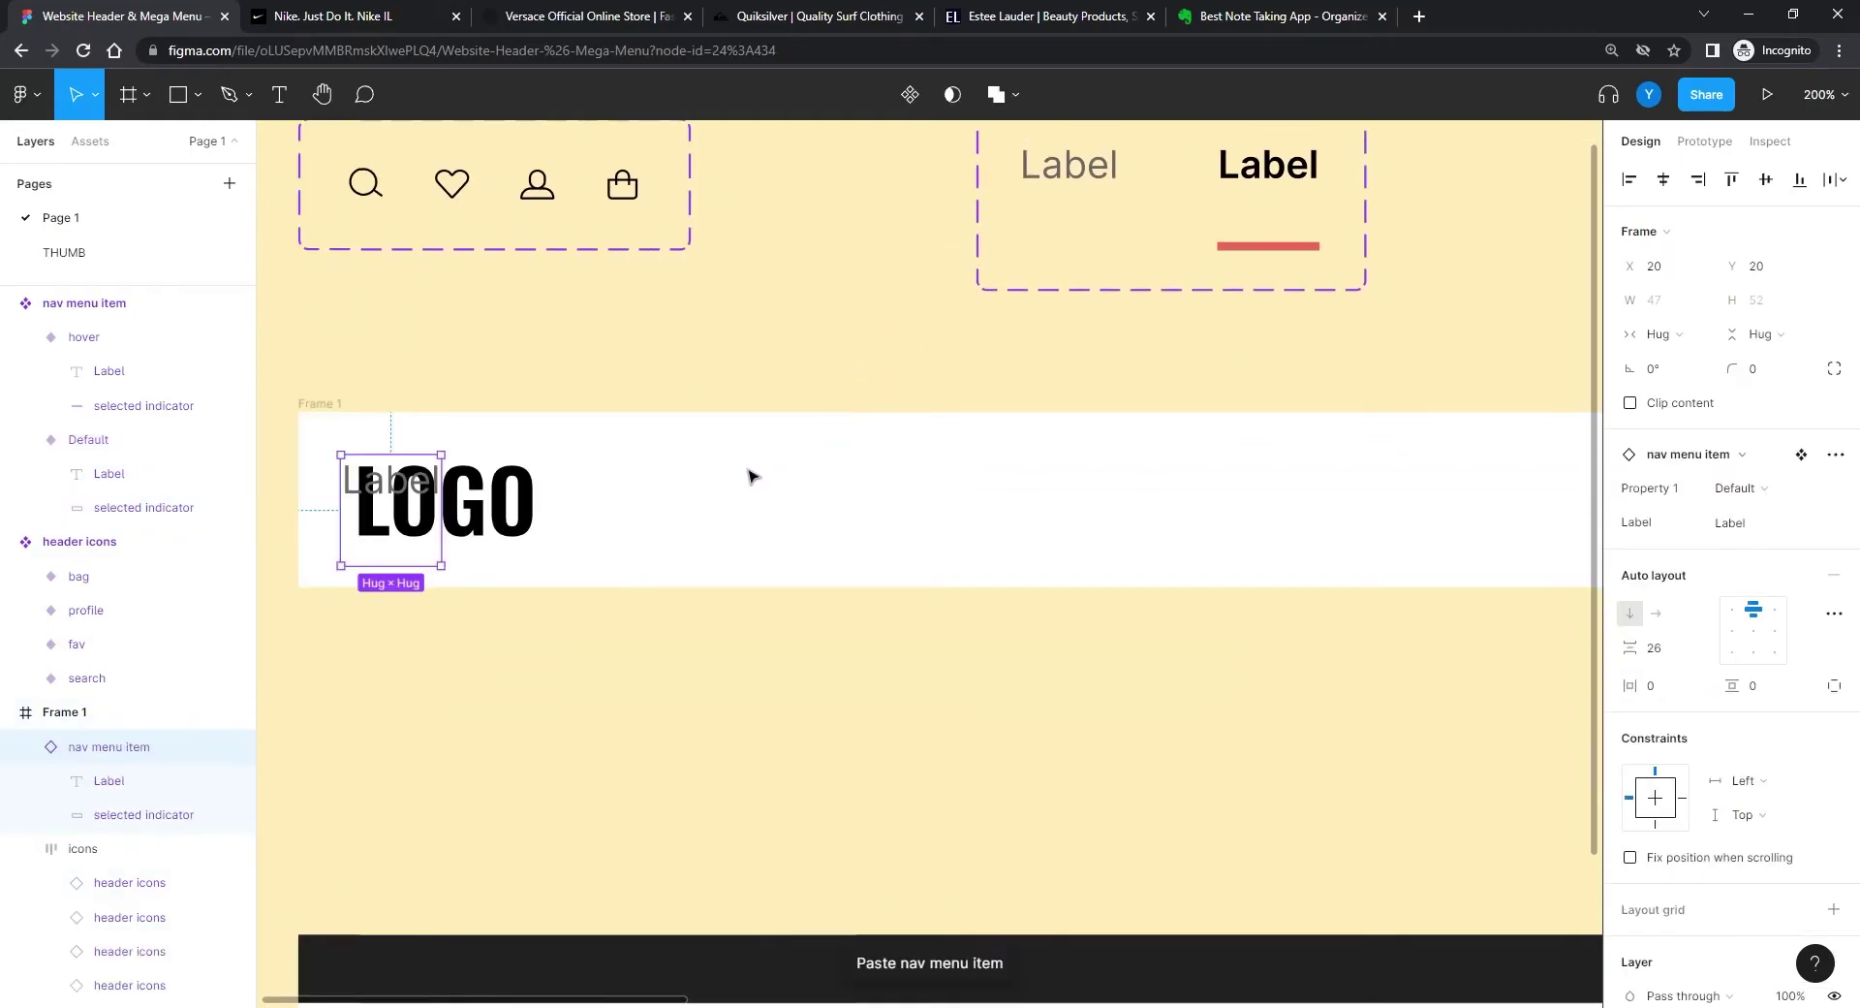
left_click_drag(392, 495, 1086, 511)
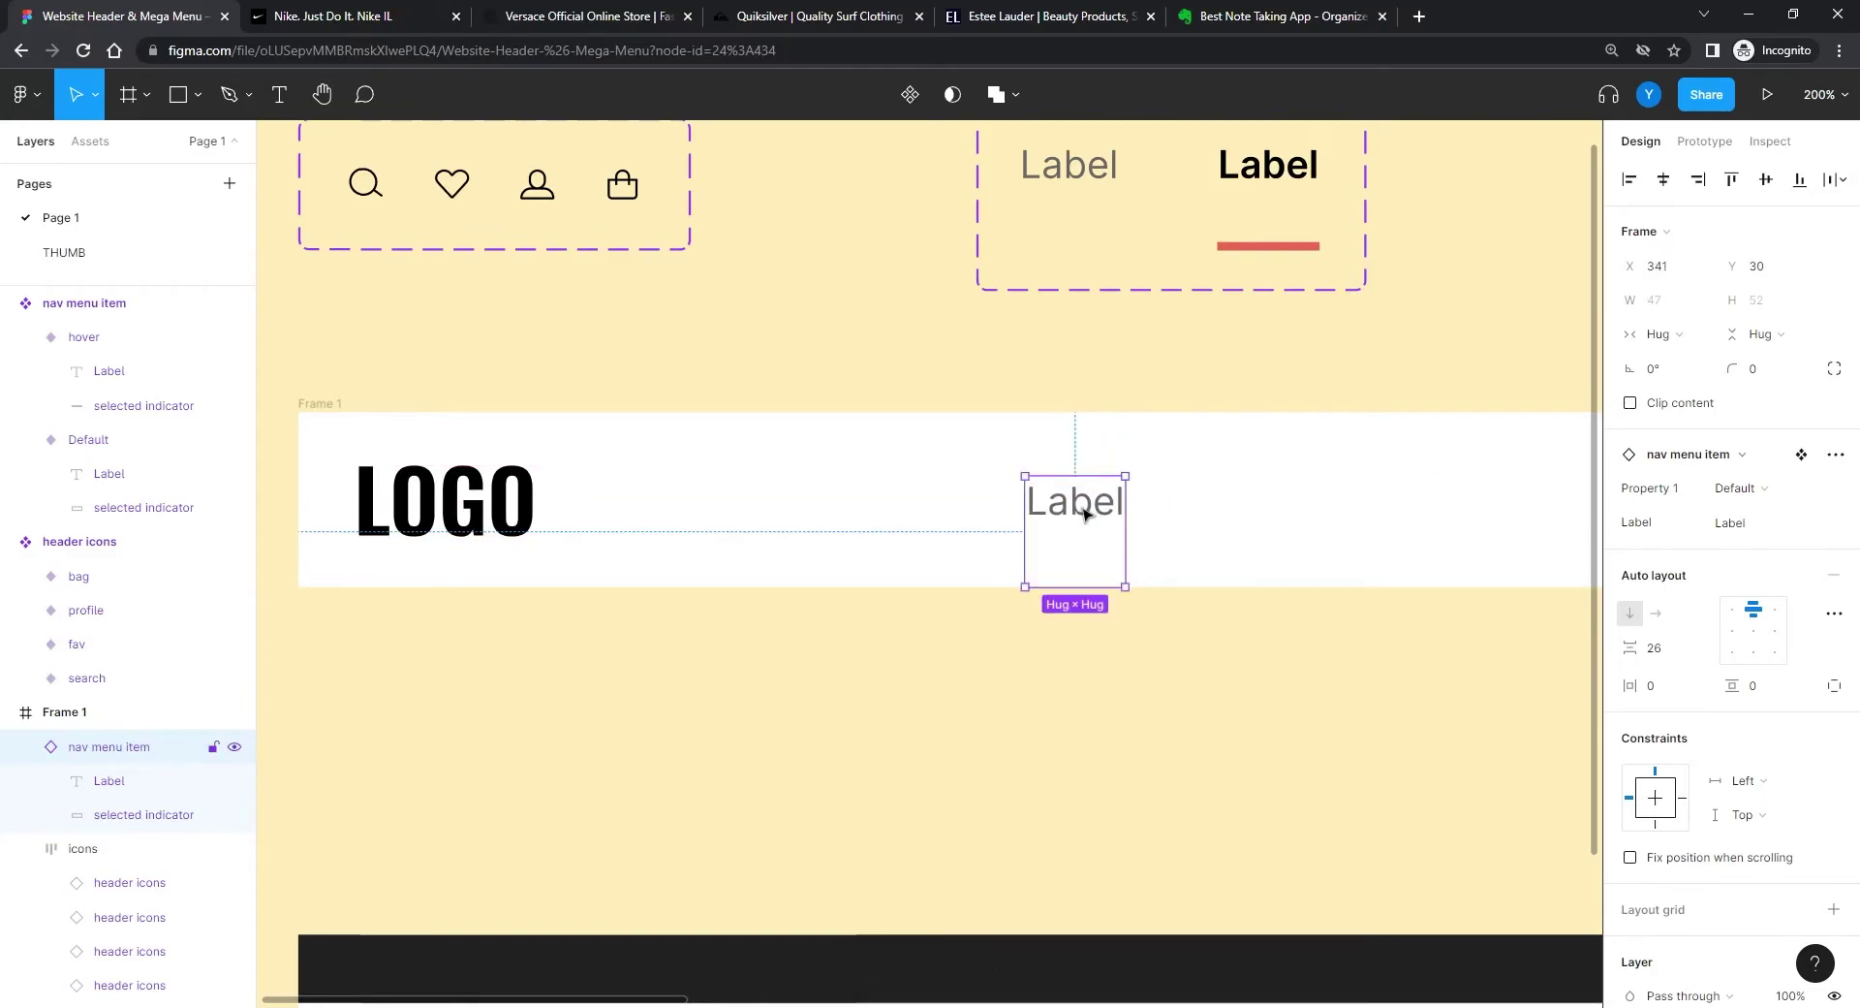
left_click_drag(1086, 510, 1243, 523)
key("ctrl+d")
key("ctrl+d")
key("ctrl+d")
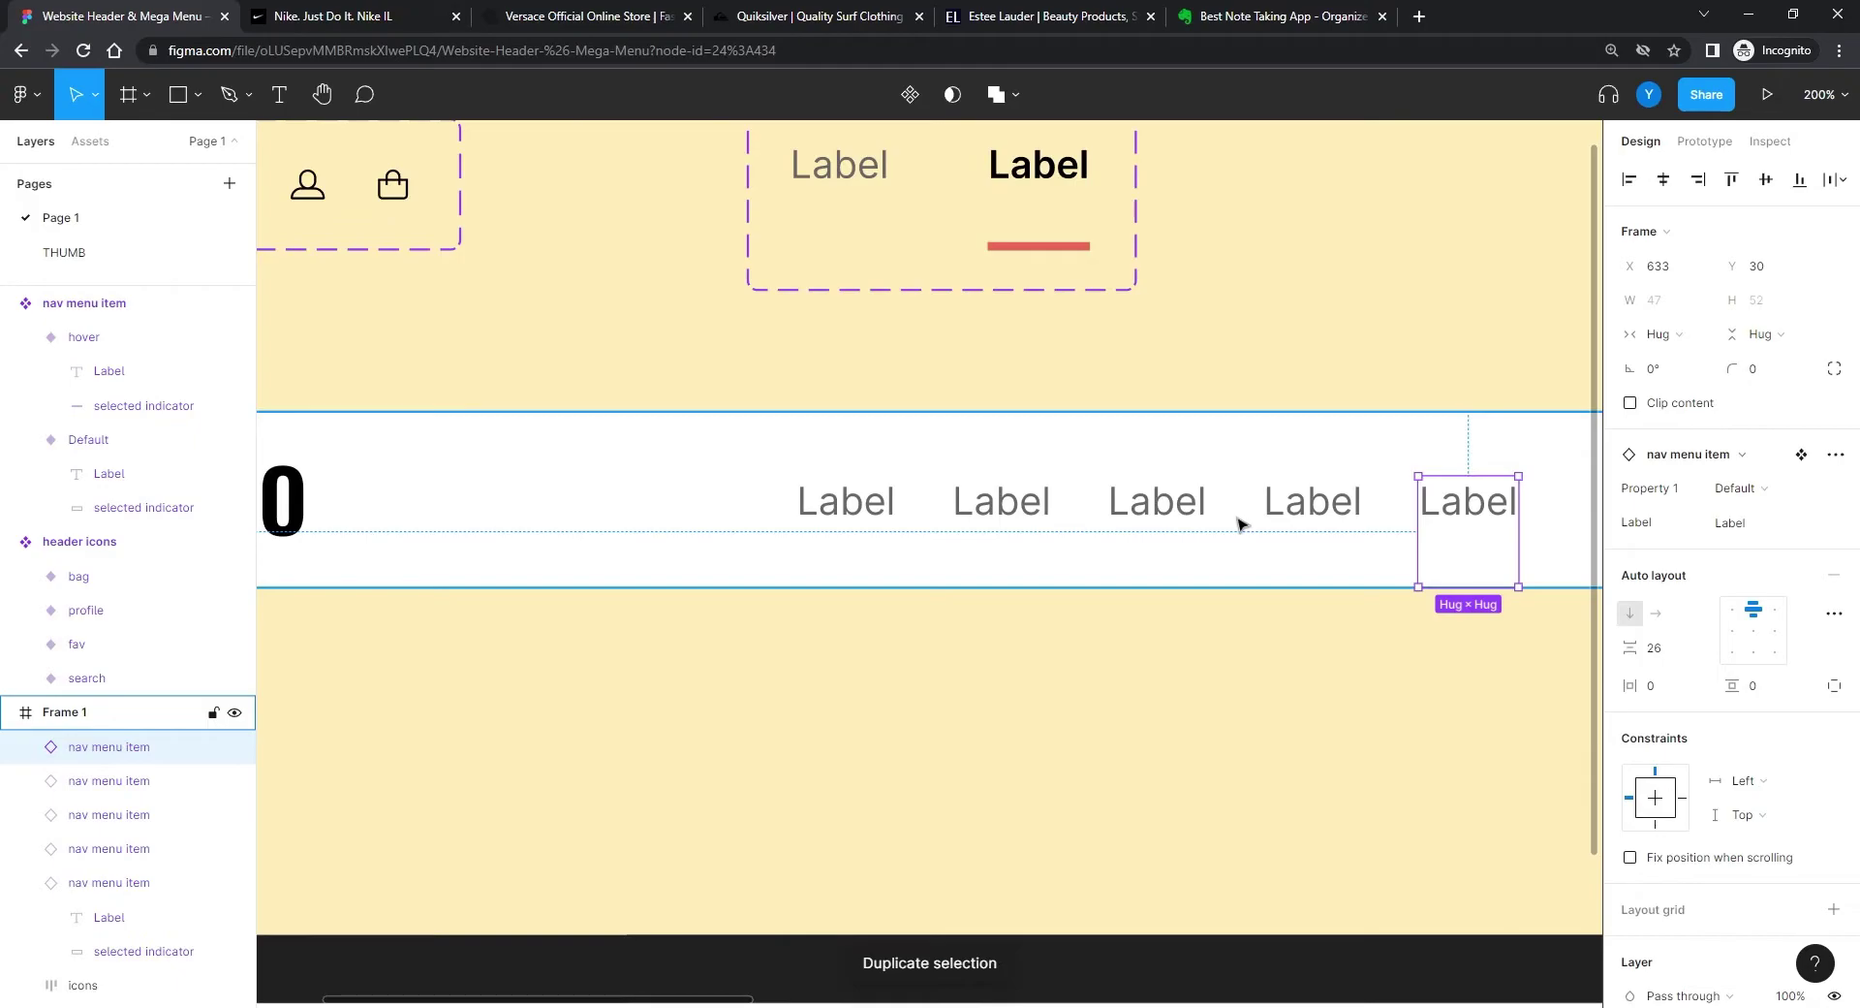
key("ctrl+d")
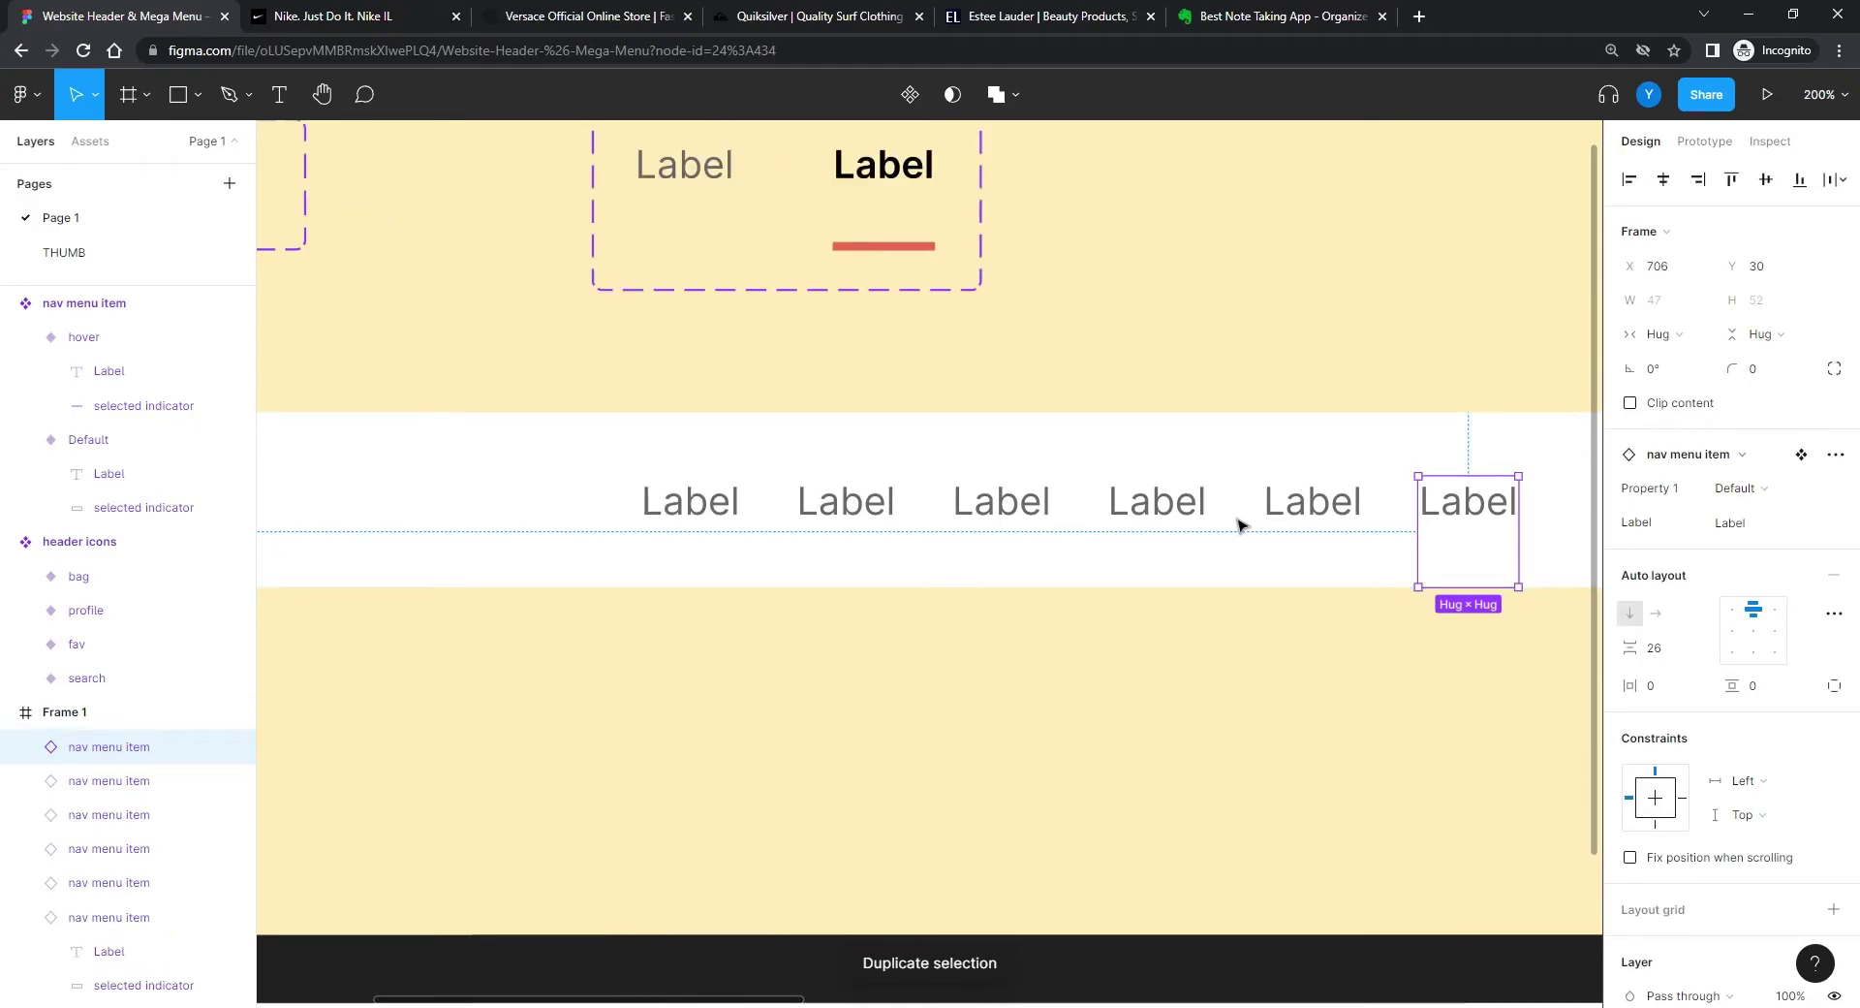
Step: Delete the sixth item and wrap the other five in an auto-layout row with 40 spacing
key("Delete")
left_click(1312, 504)
left_click(1158, 503, "shift")
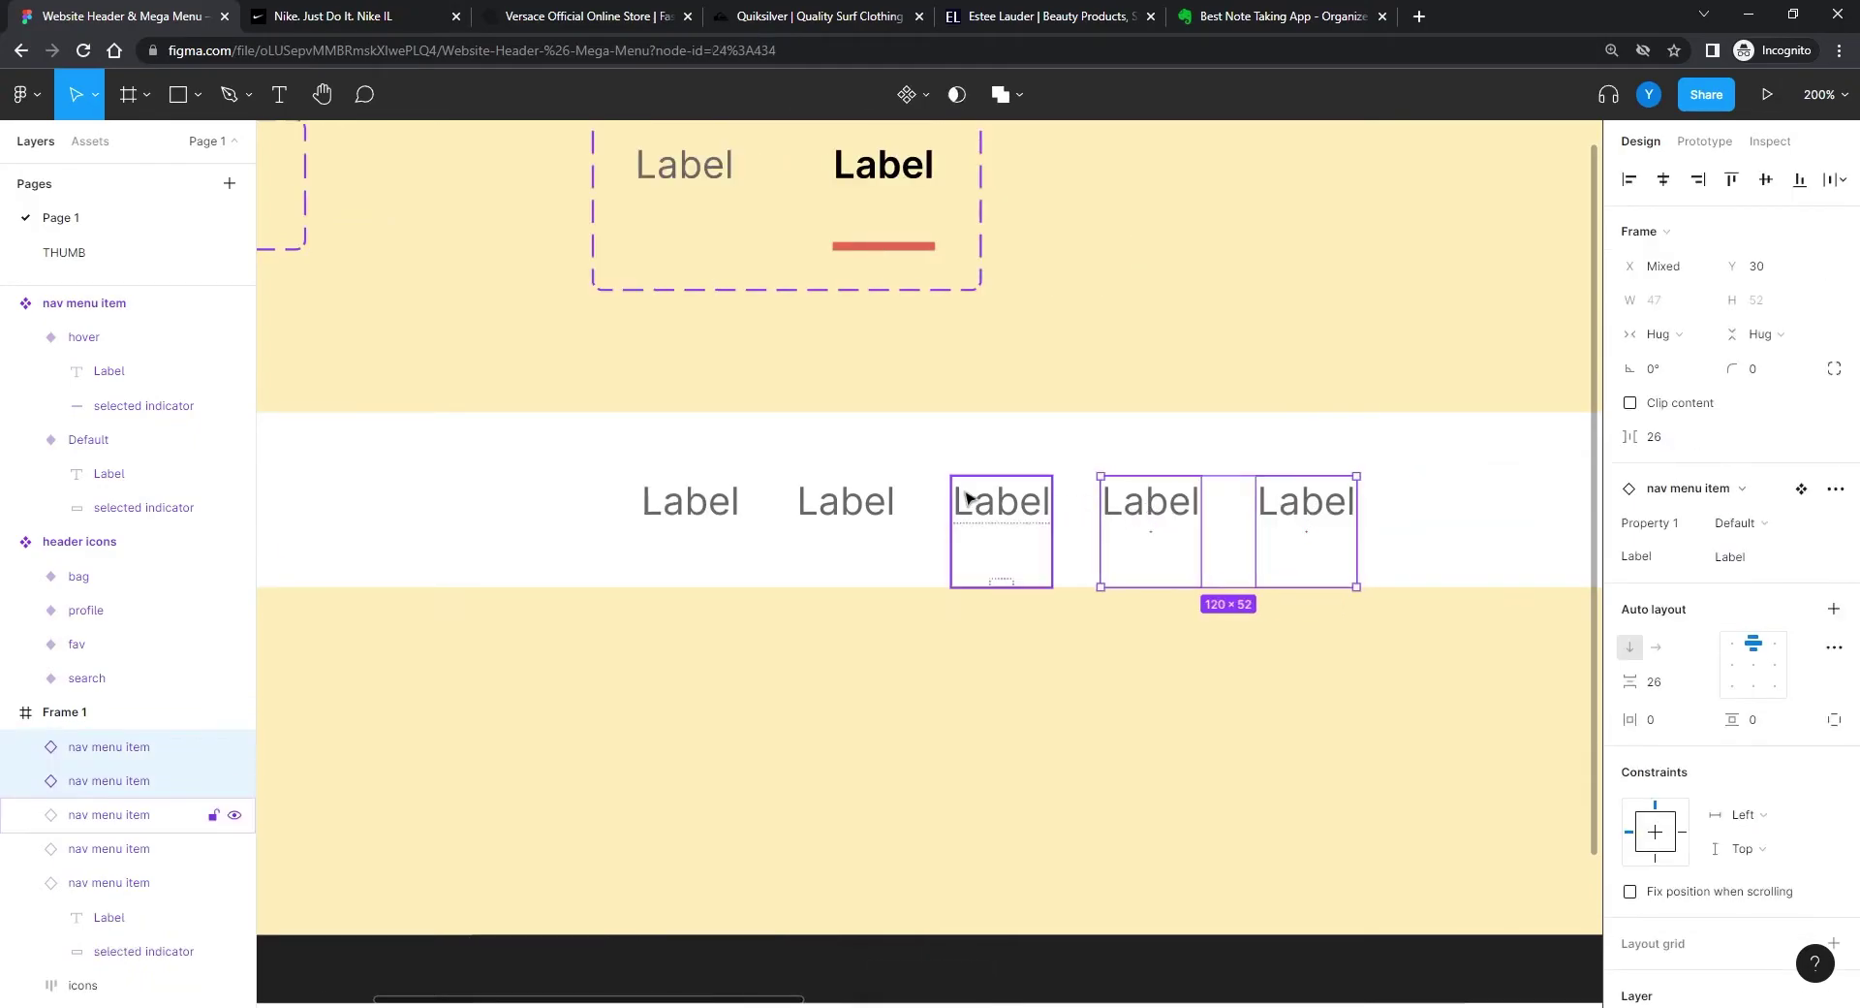
left_click(966, 498, "shift")
left_click(801, 499, "shift")
left_click(651, 505, "shift")
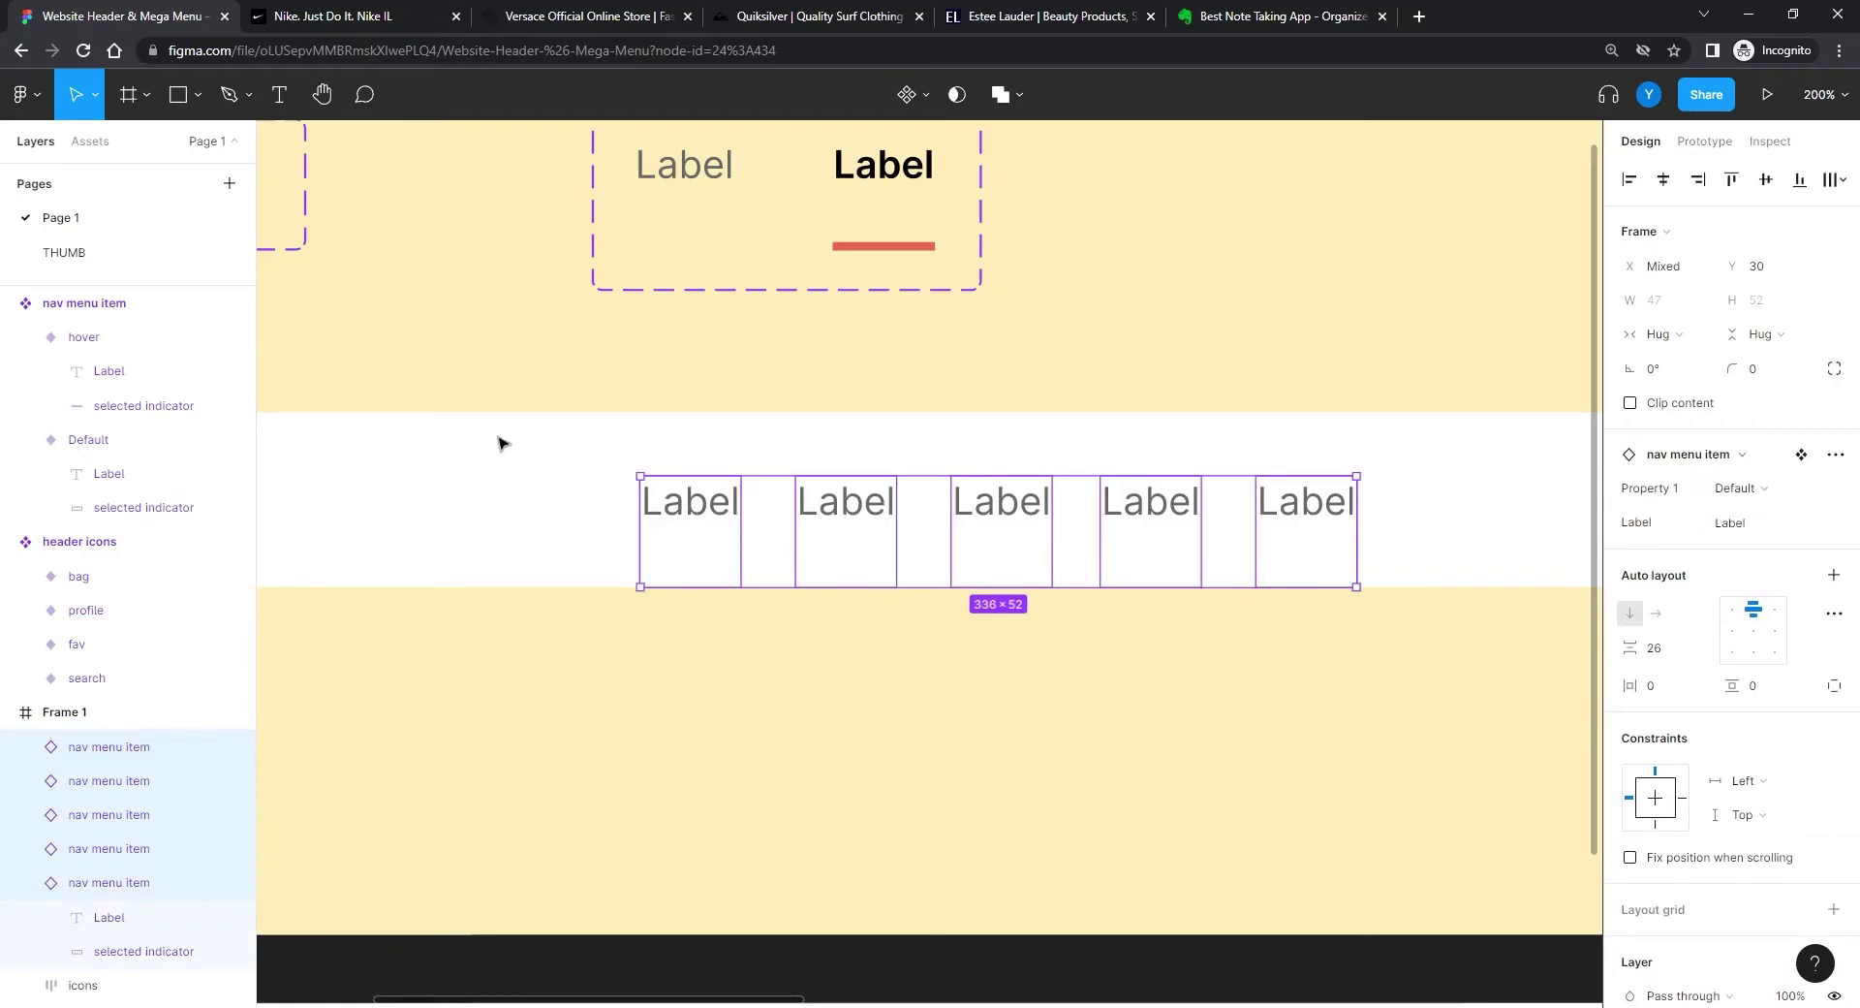
key("shift+a")
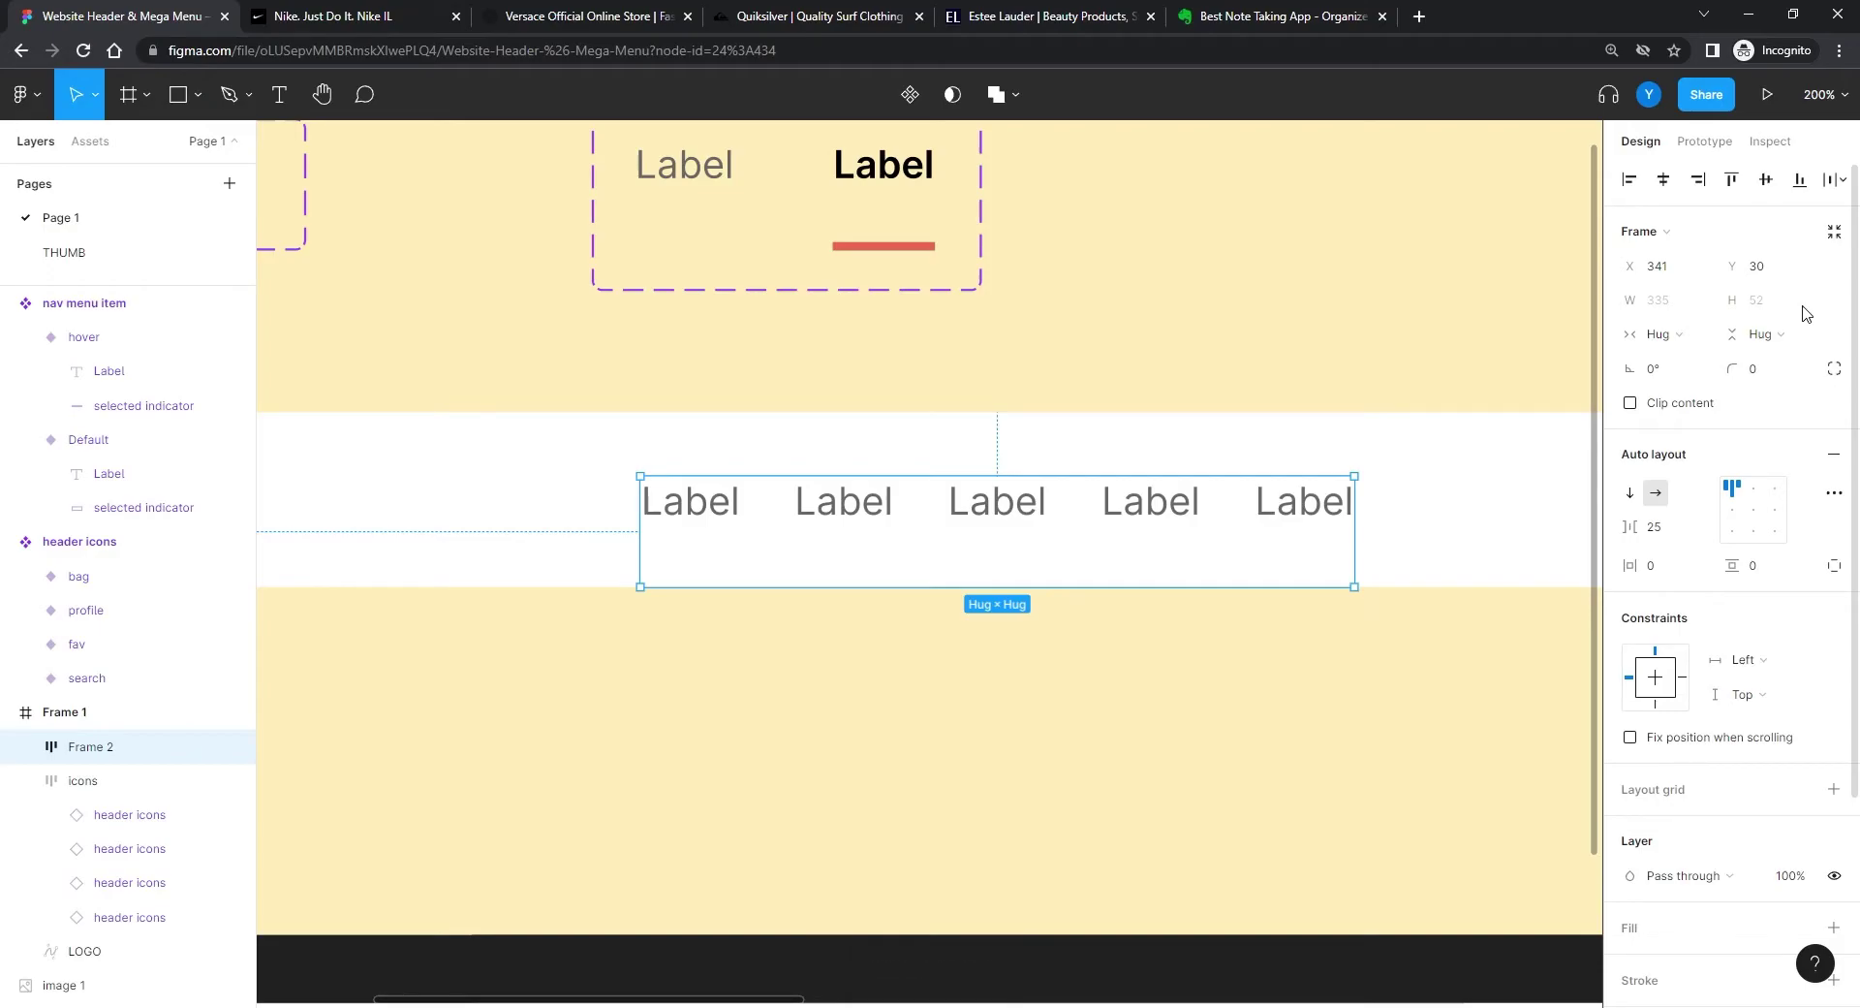
left_click(1665, 526)
type("40")
key("Return")
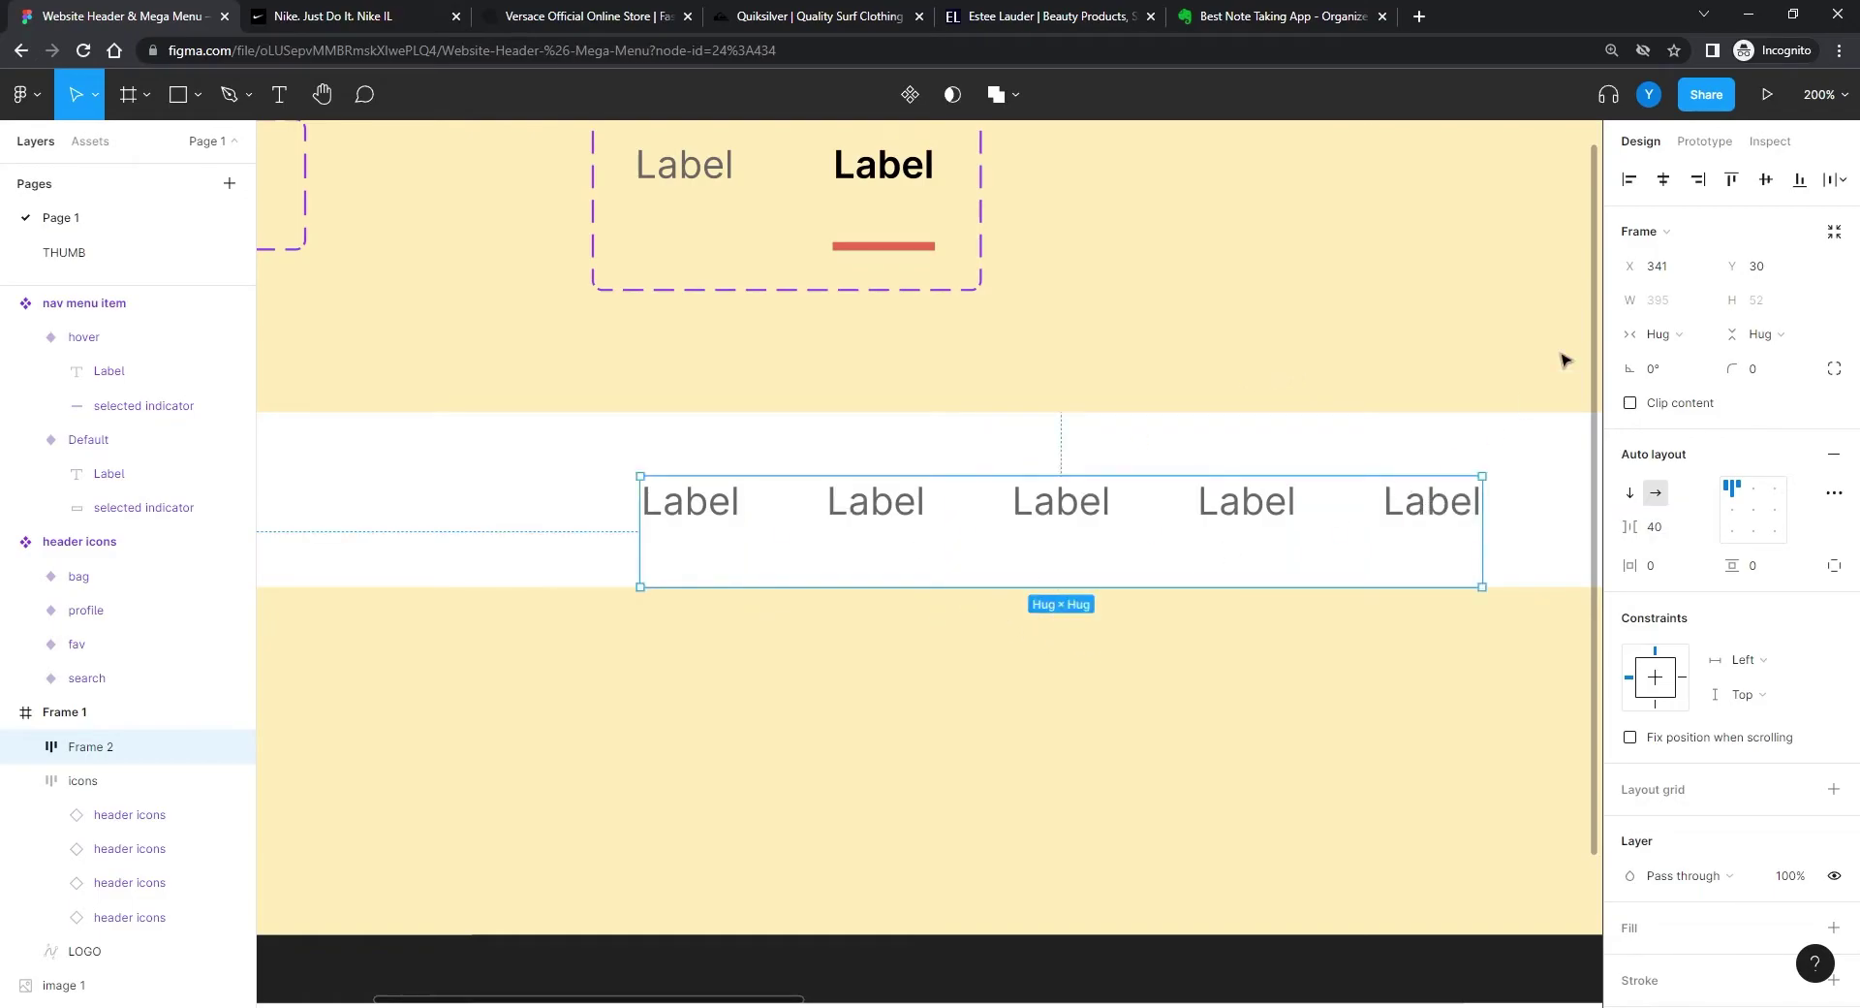
Step: Move the nav row Frame 2 right to X 762 and constrain it to horizontal Center
left_click_drag(678, 543, 1575, 543)
left_click_drag(1153, 668, 810, 579)
scroll(810, 579, "right", 6)
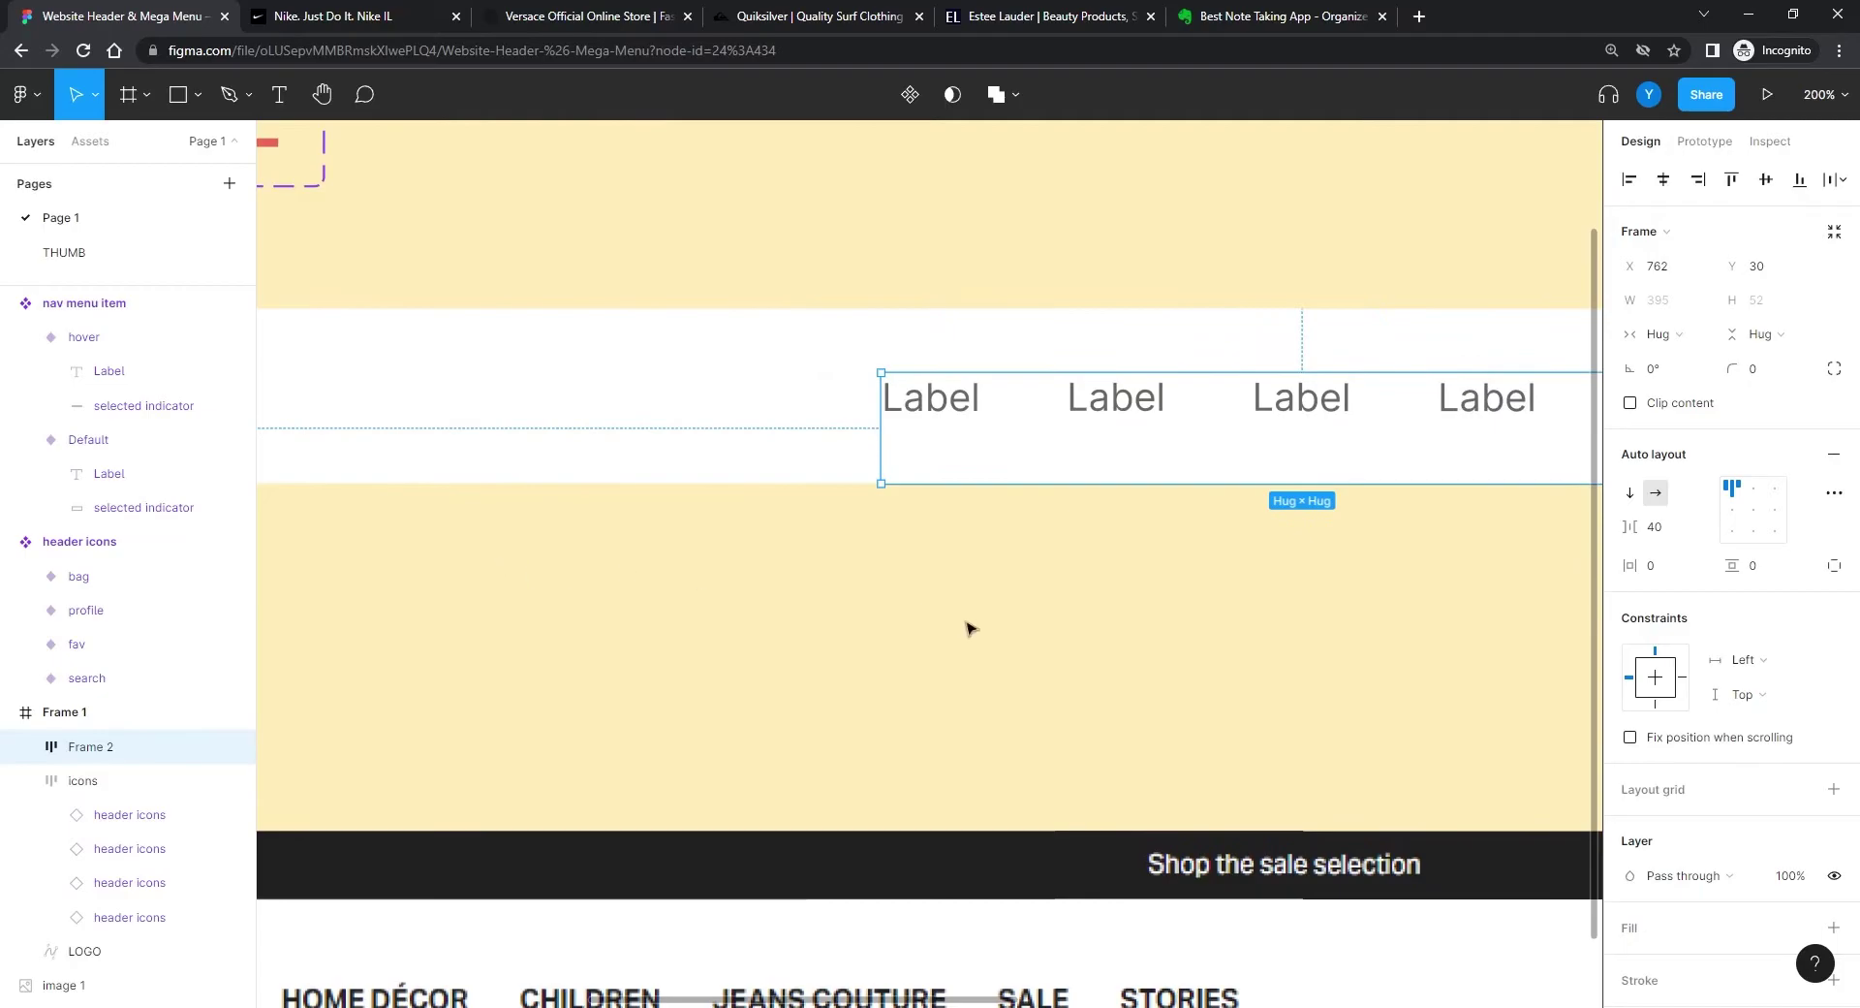
key("minus")
key("minus")
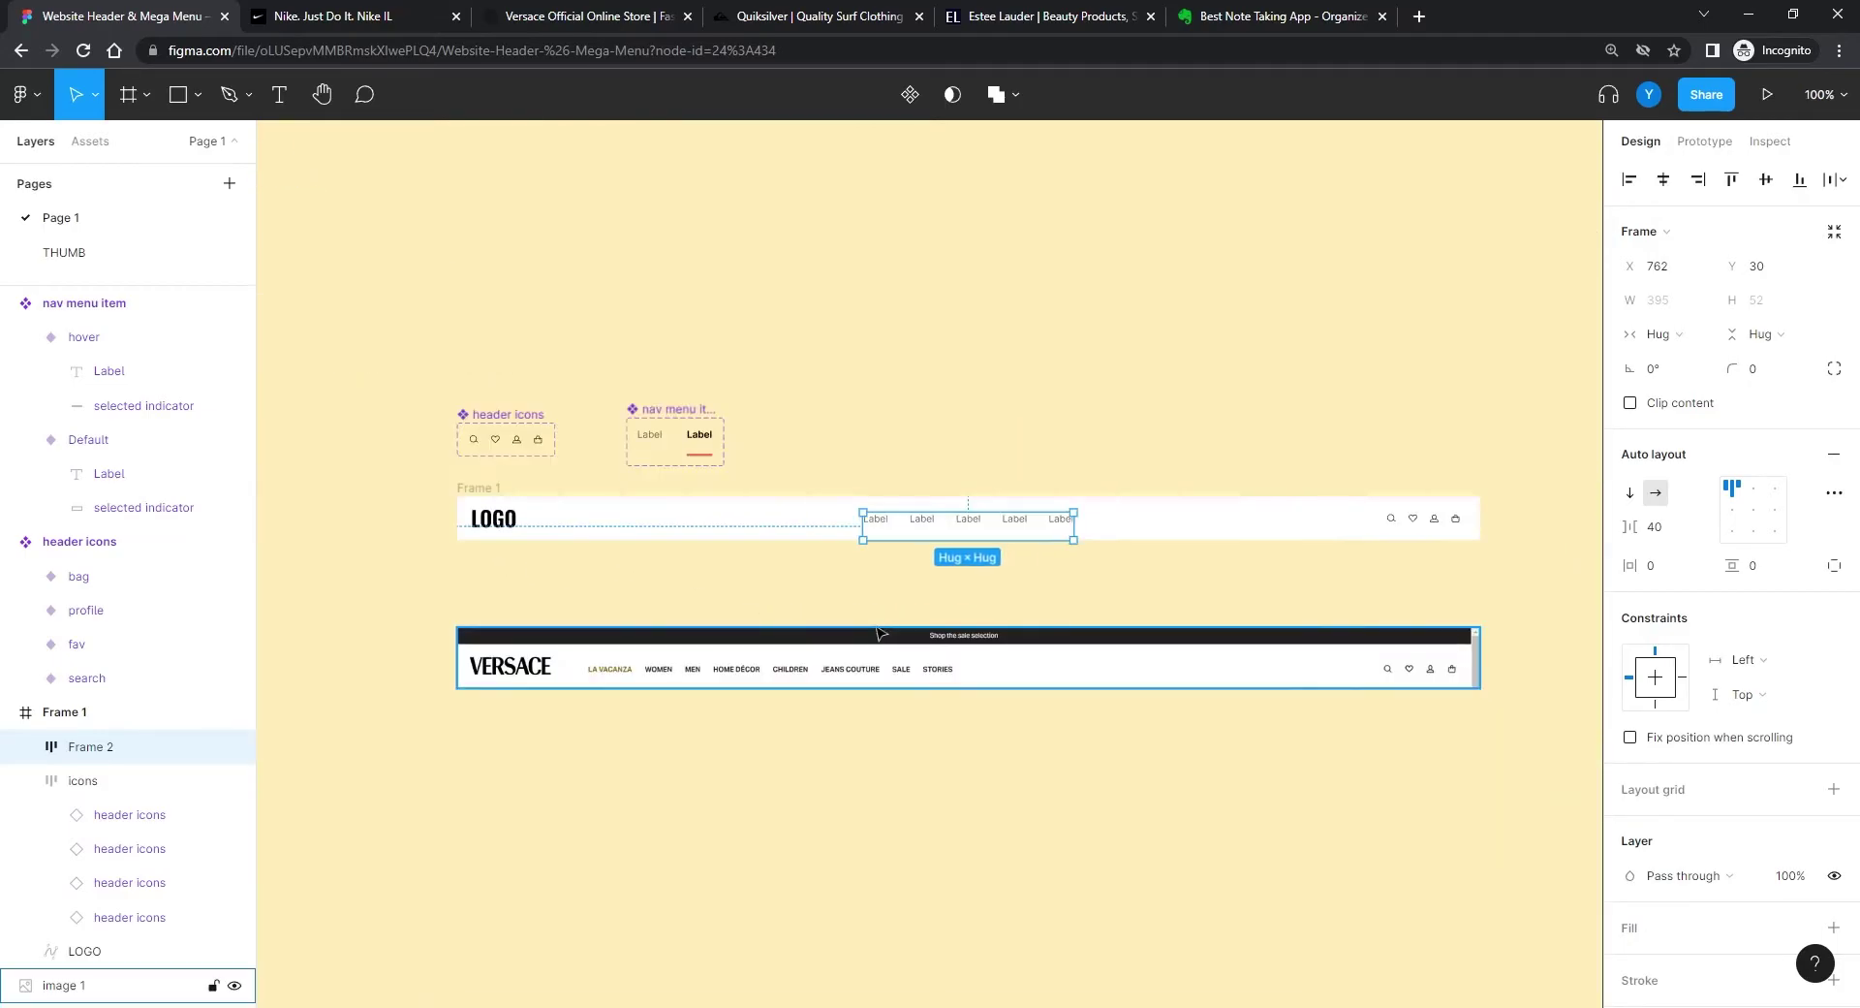
left_click(925, 412)
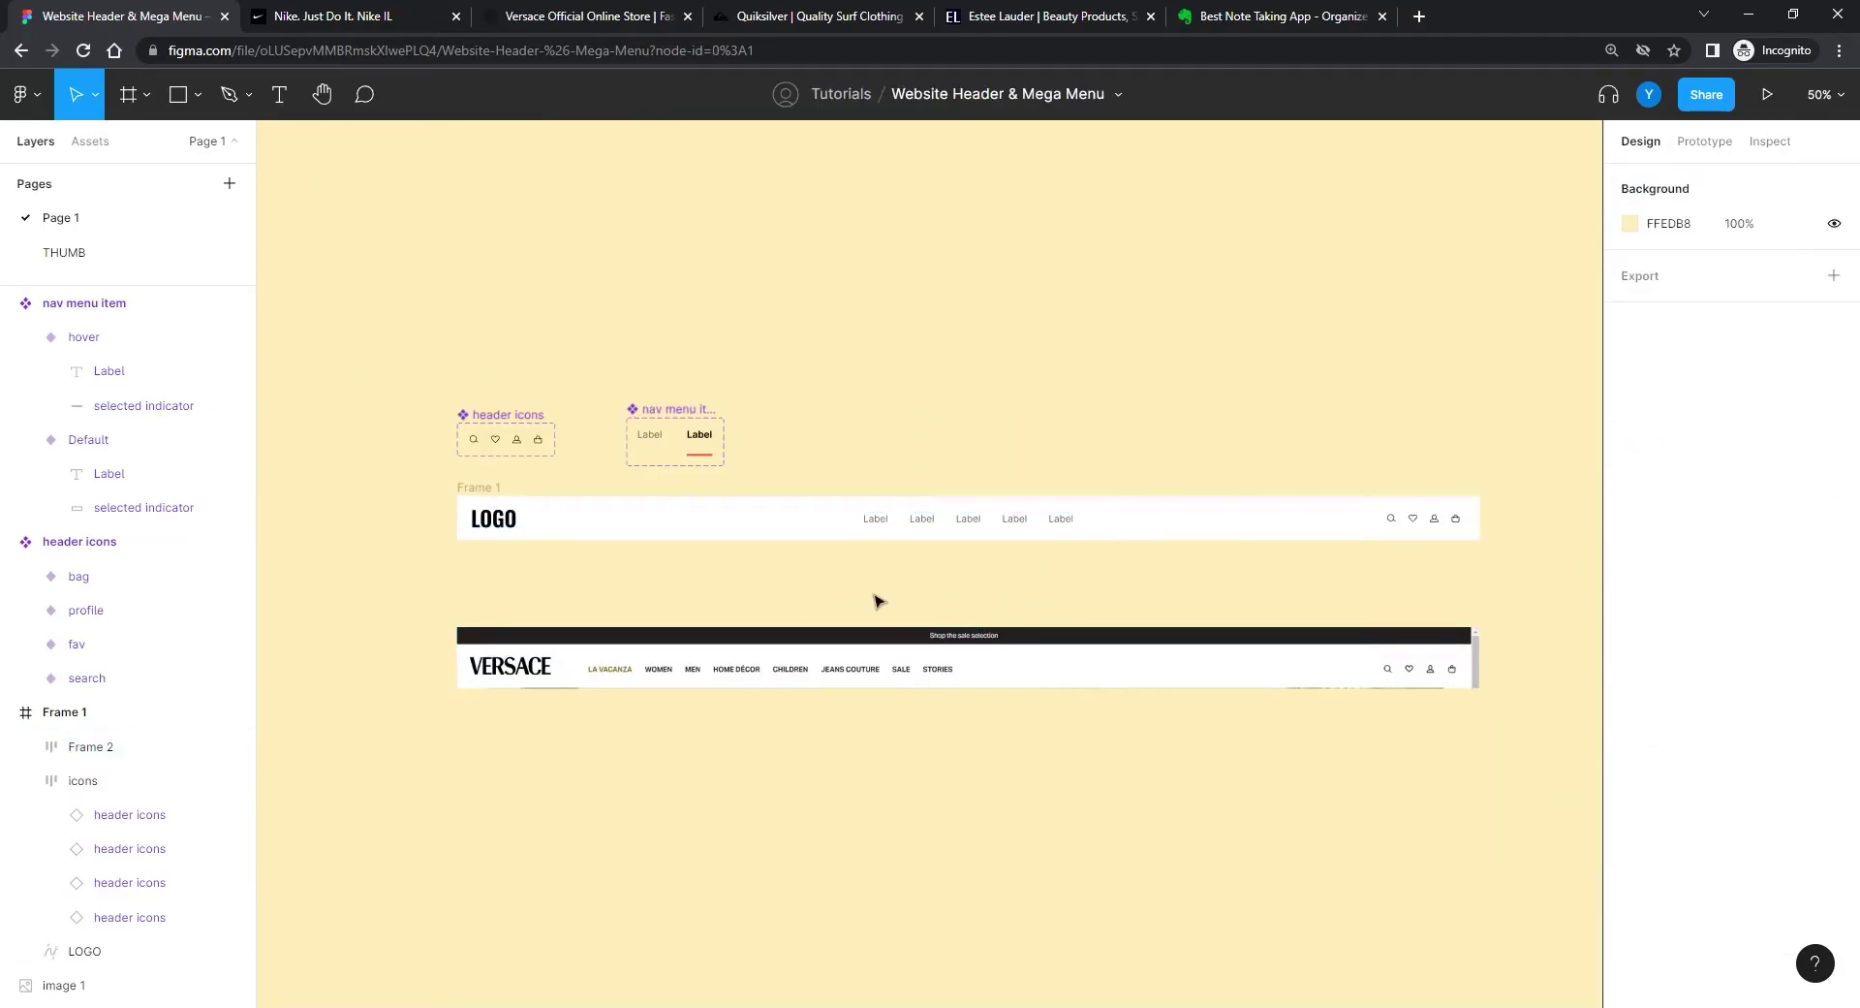
key("plus")
key("plus")
scroll(914, 573, "up", 2)
scroll(914, 572, "left", 3)
left_click(882, 508)
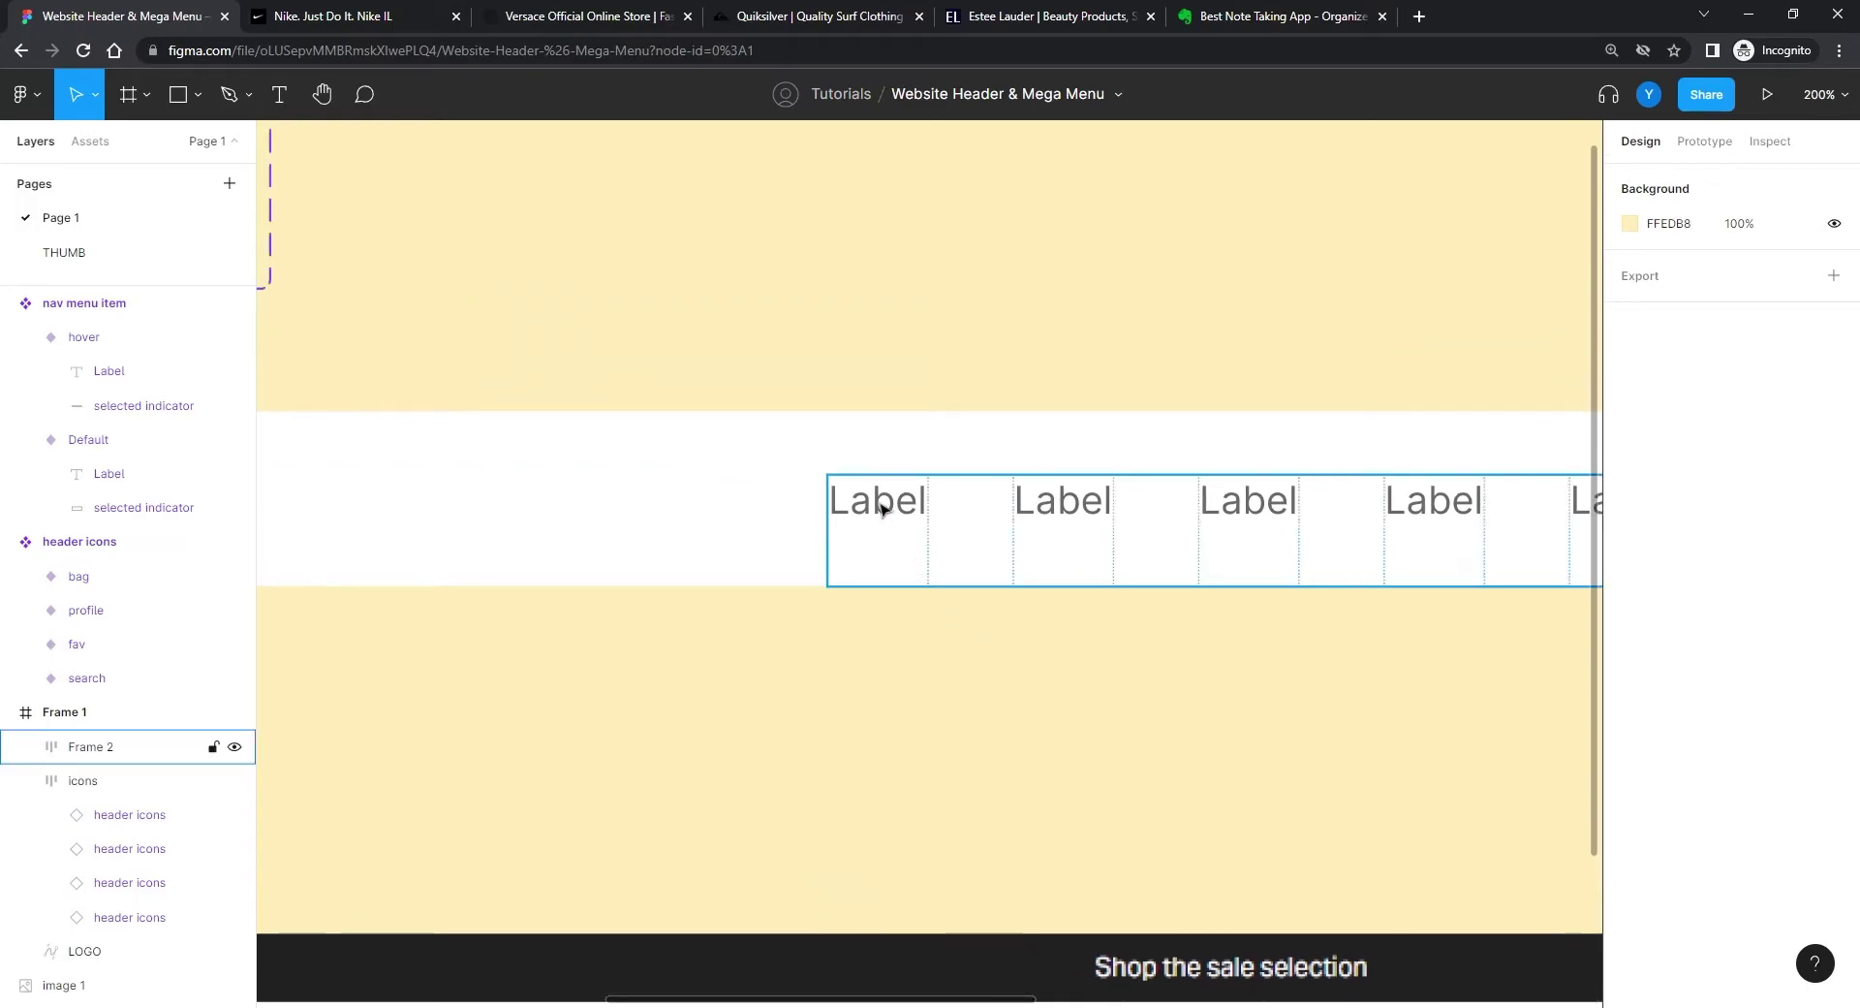
left_click(882, 508)
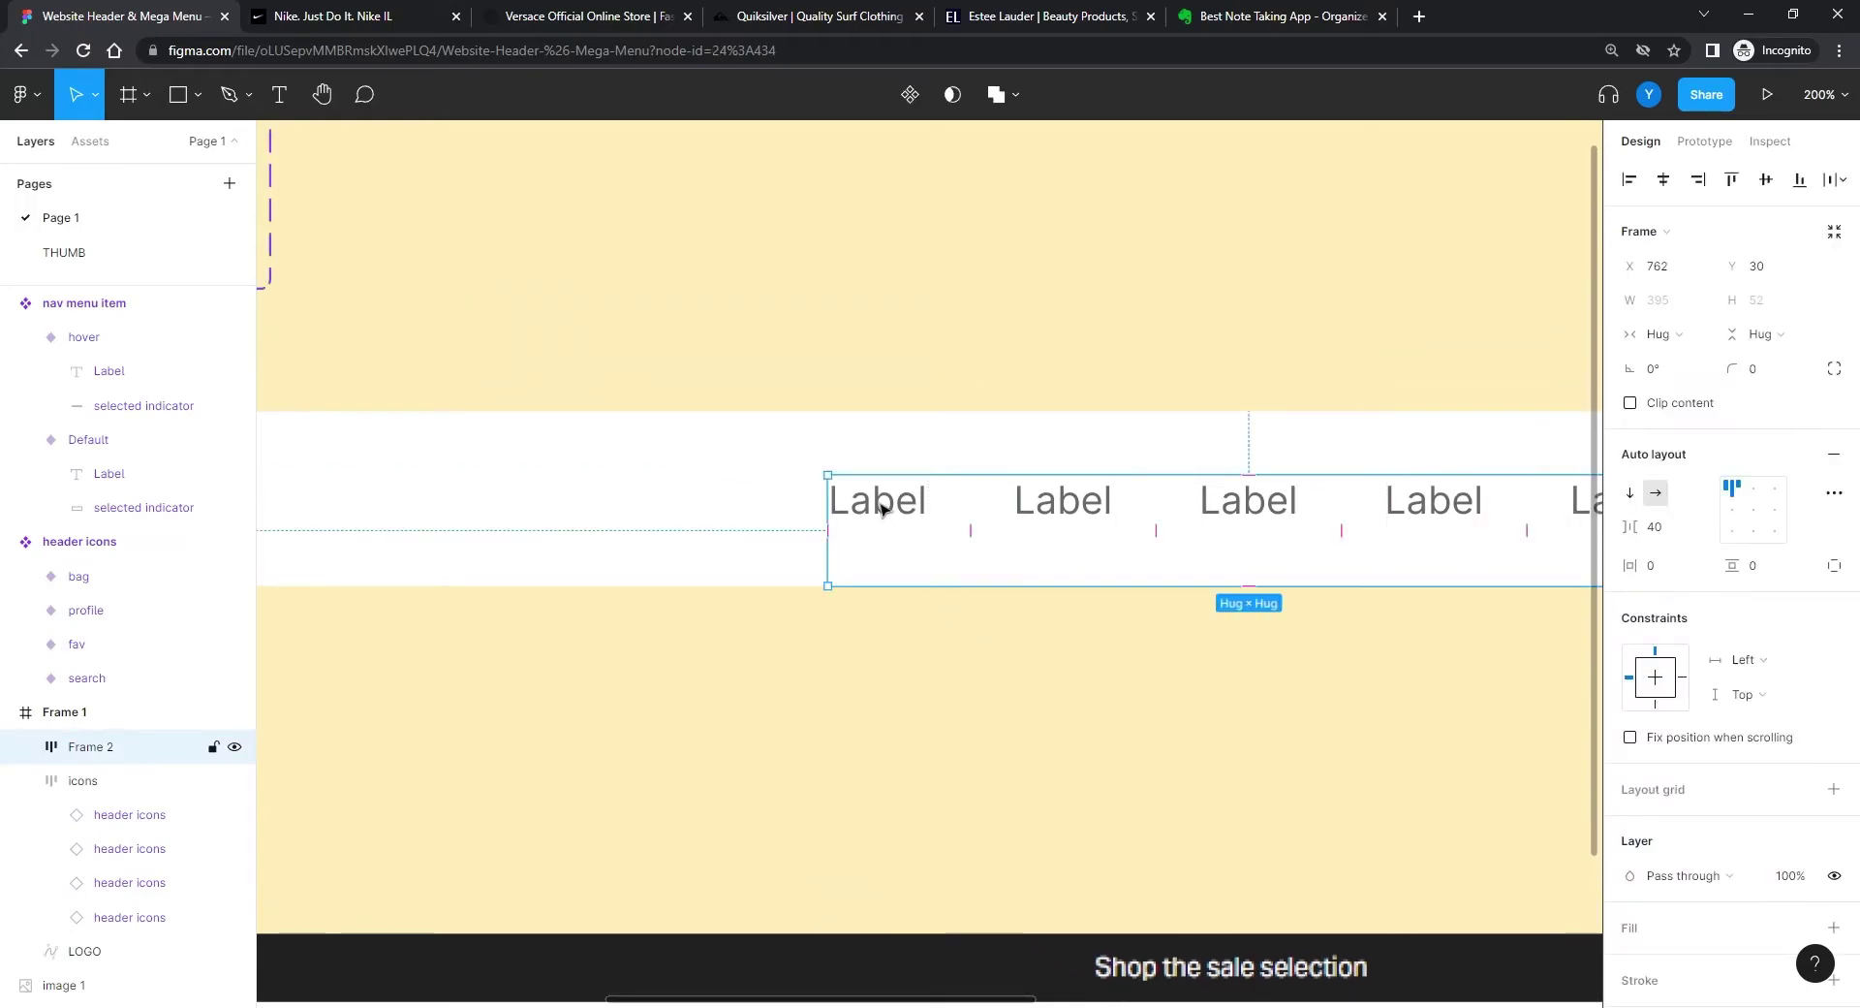
left_click(1536, 676)
left_click(1101, 571)
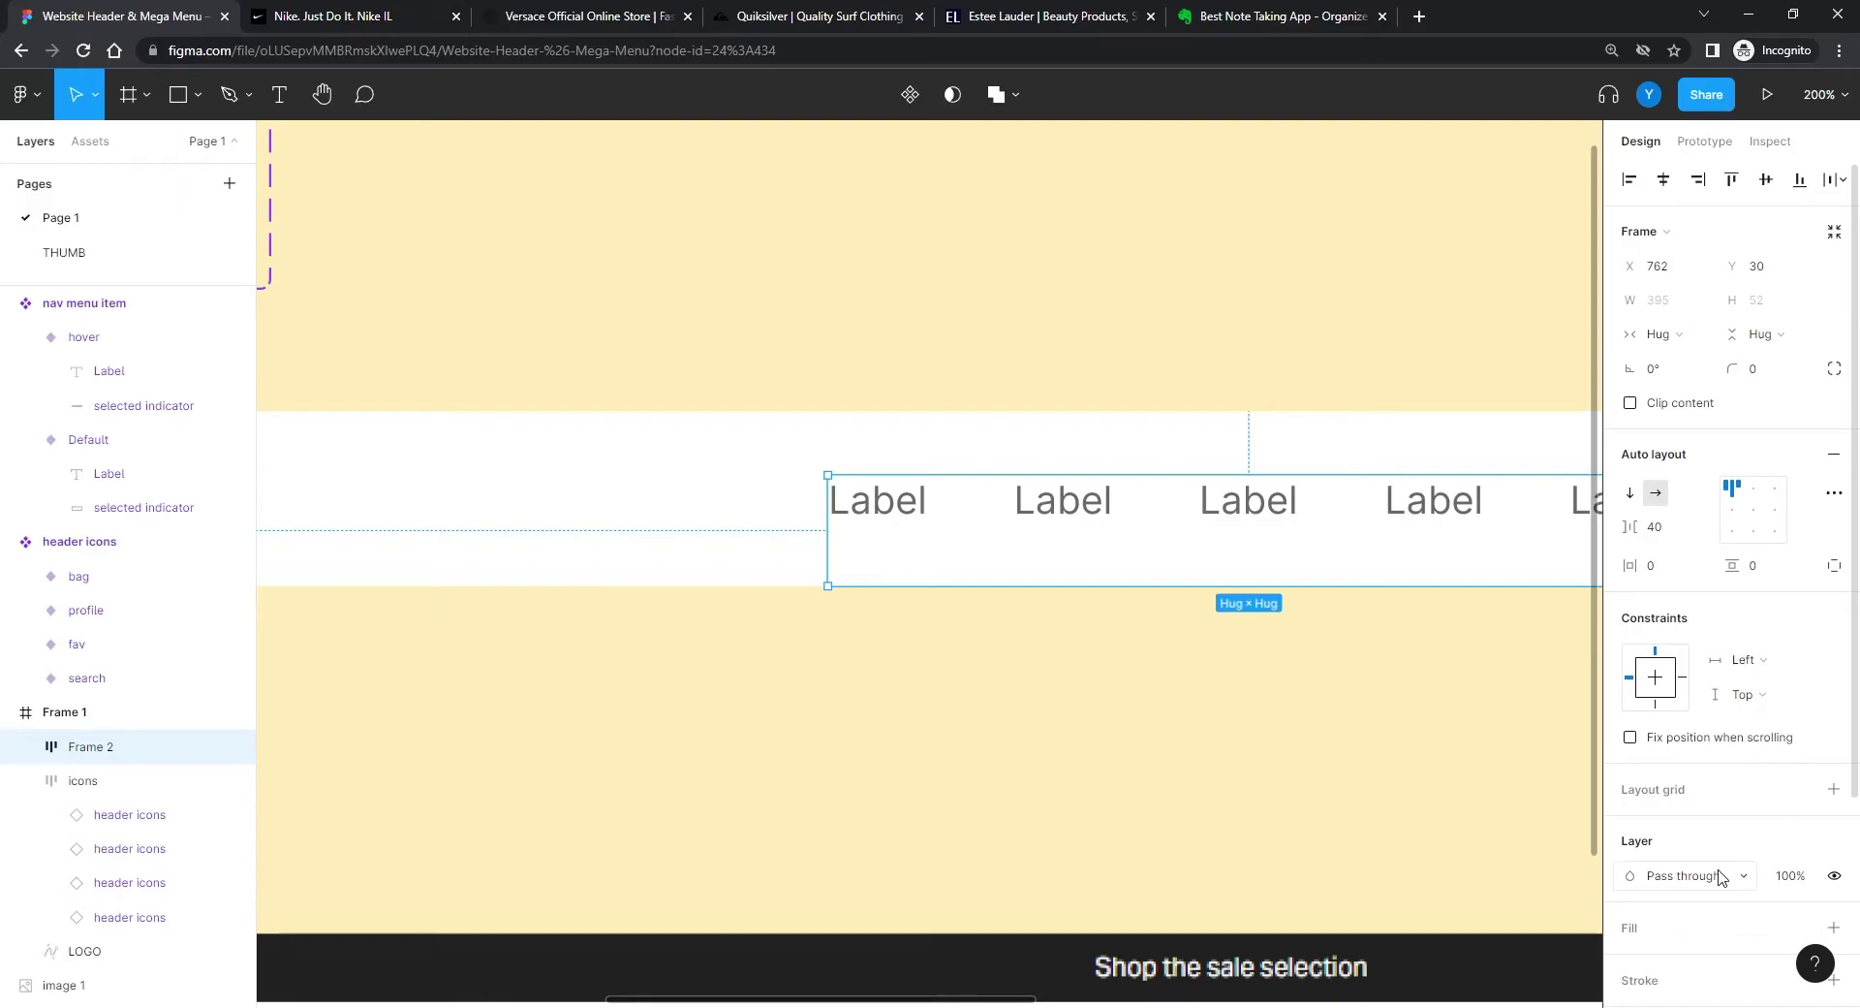
left_click(1663, 677)
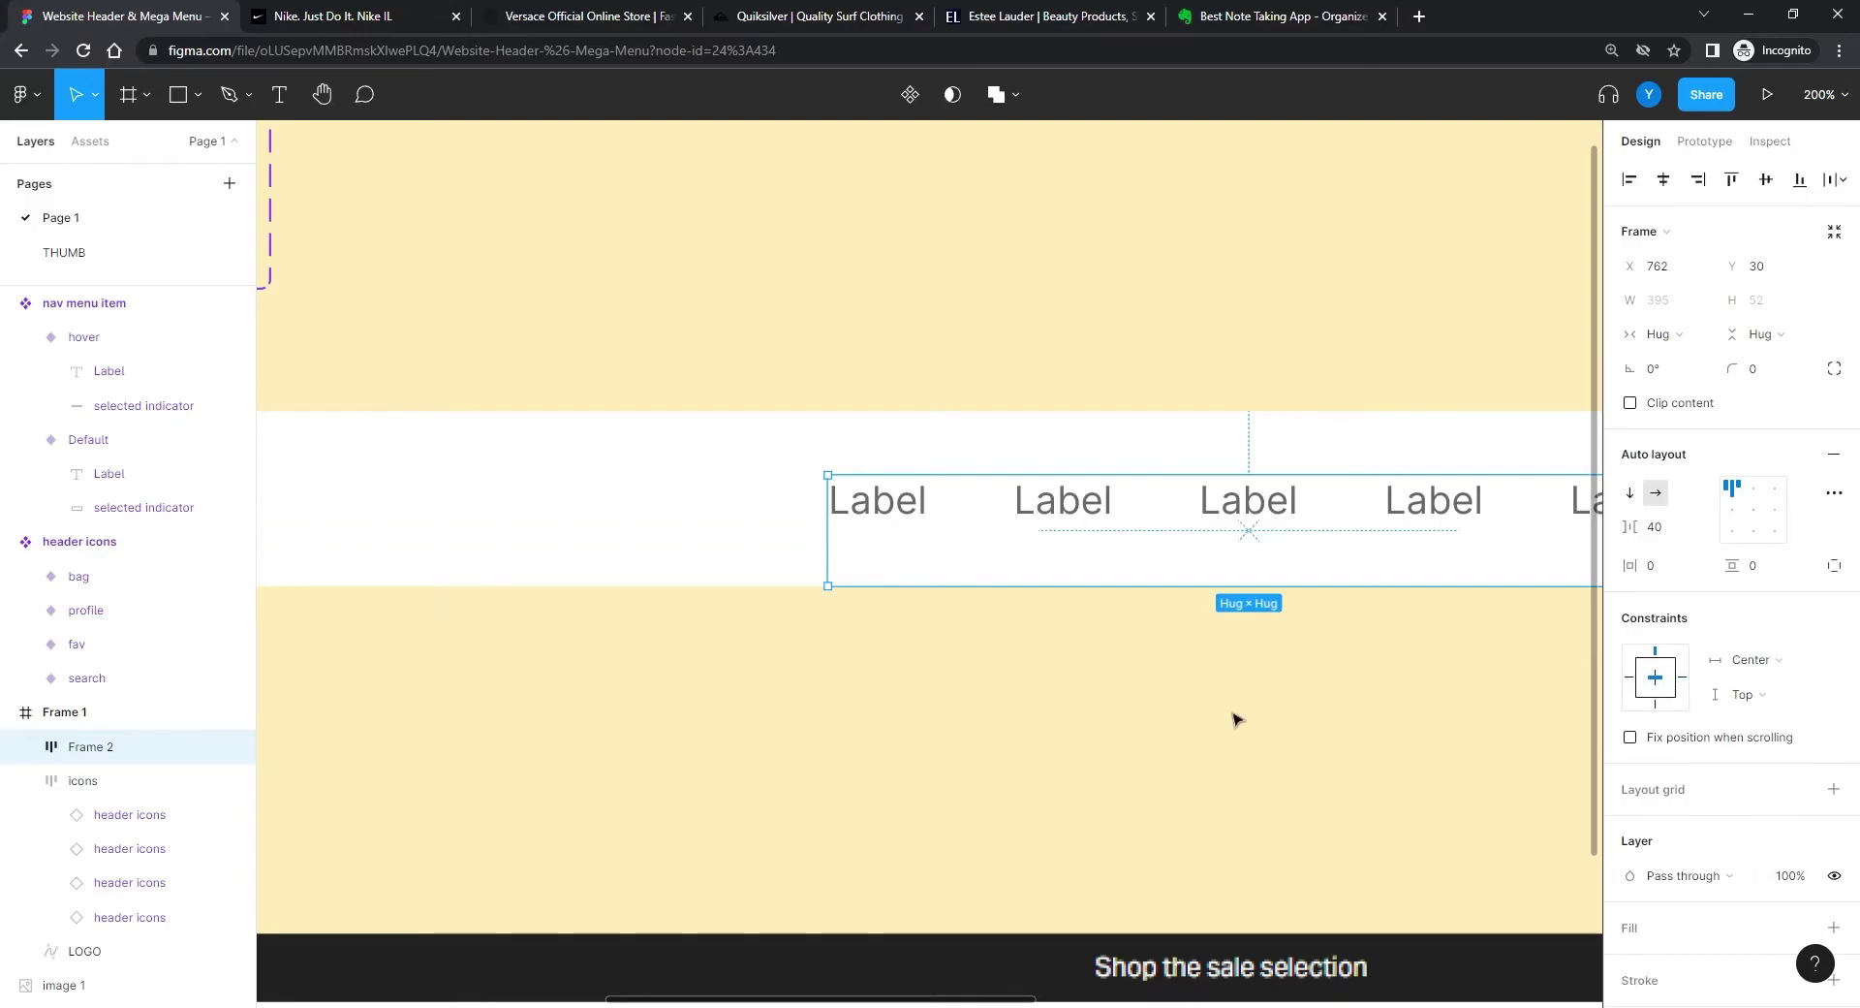
key("minus")
key("minus")
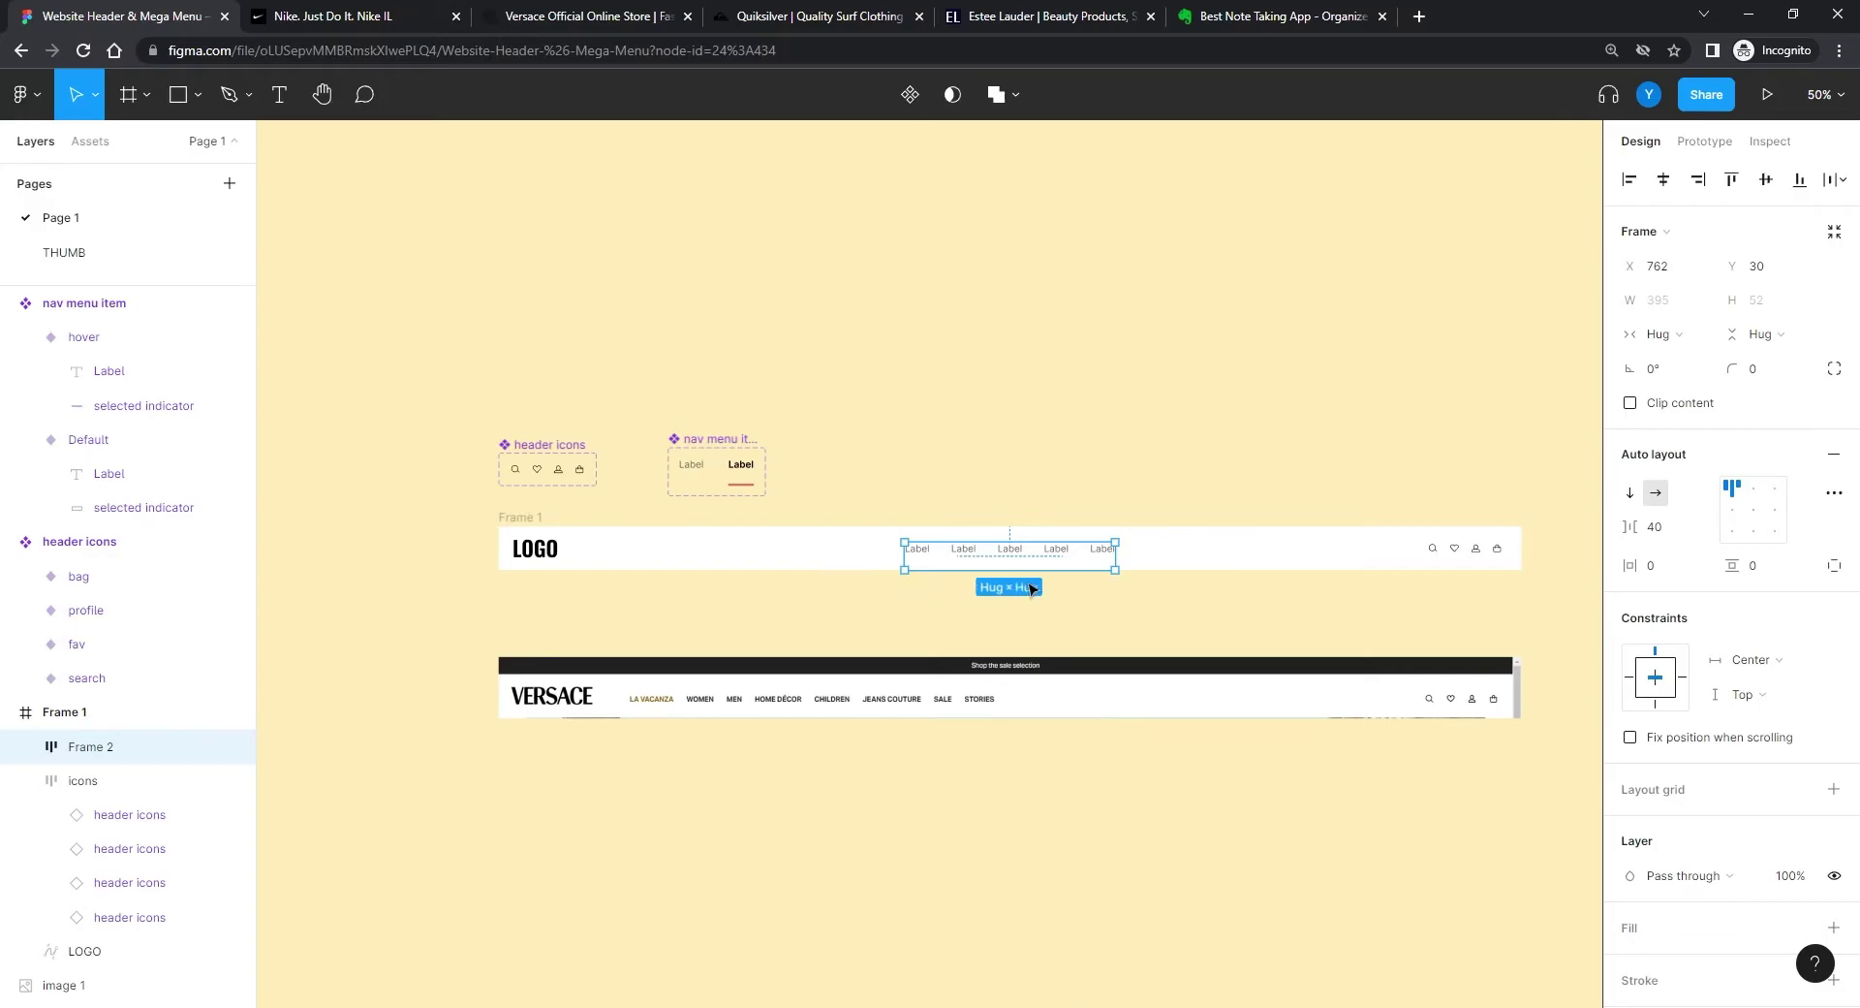
key("plus")
key("plus")
scroll(1121, 589, "right", 3)
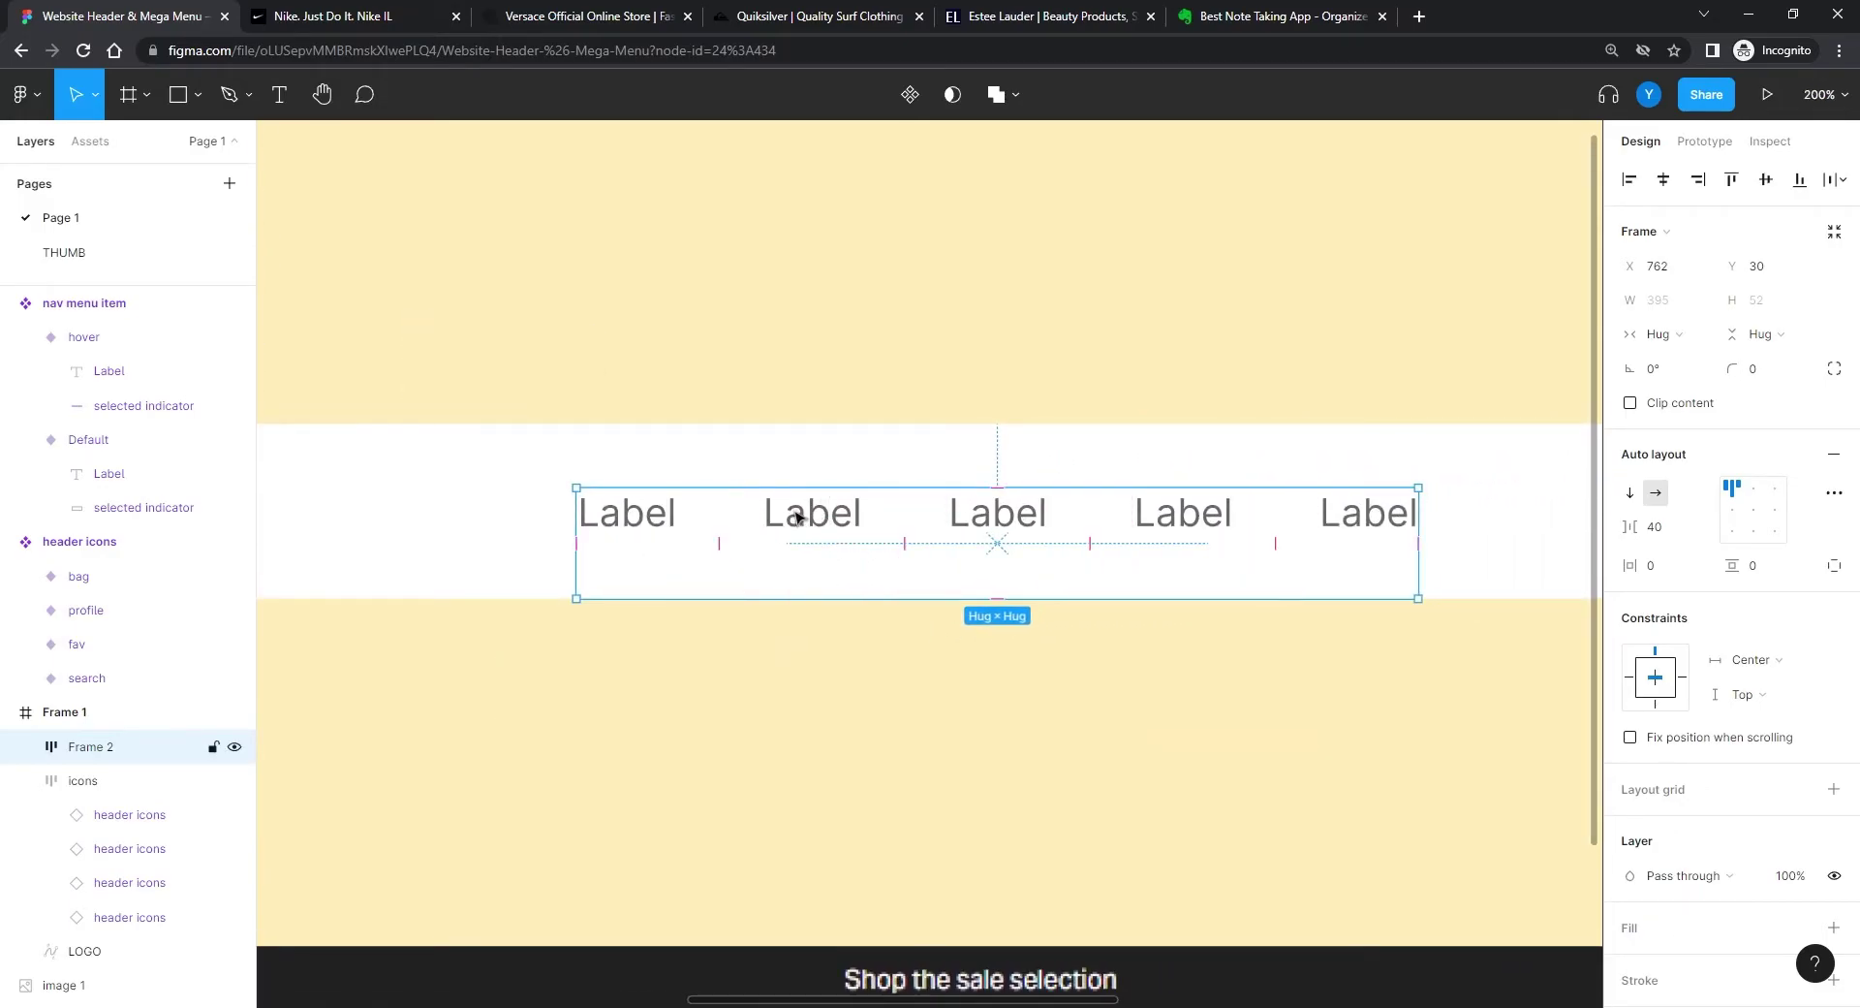
left_click(797, 516)
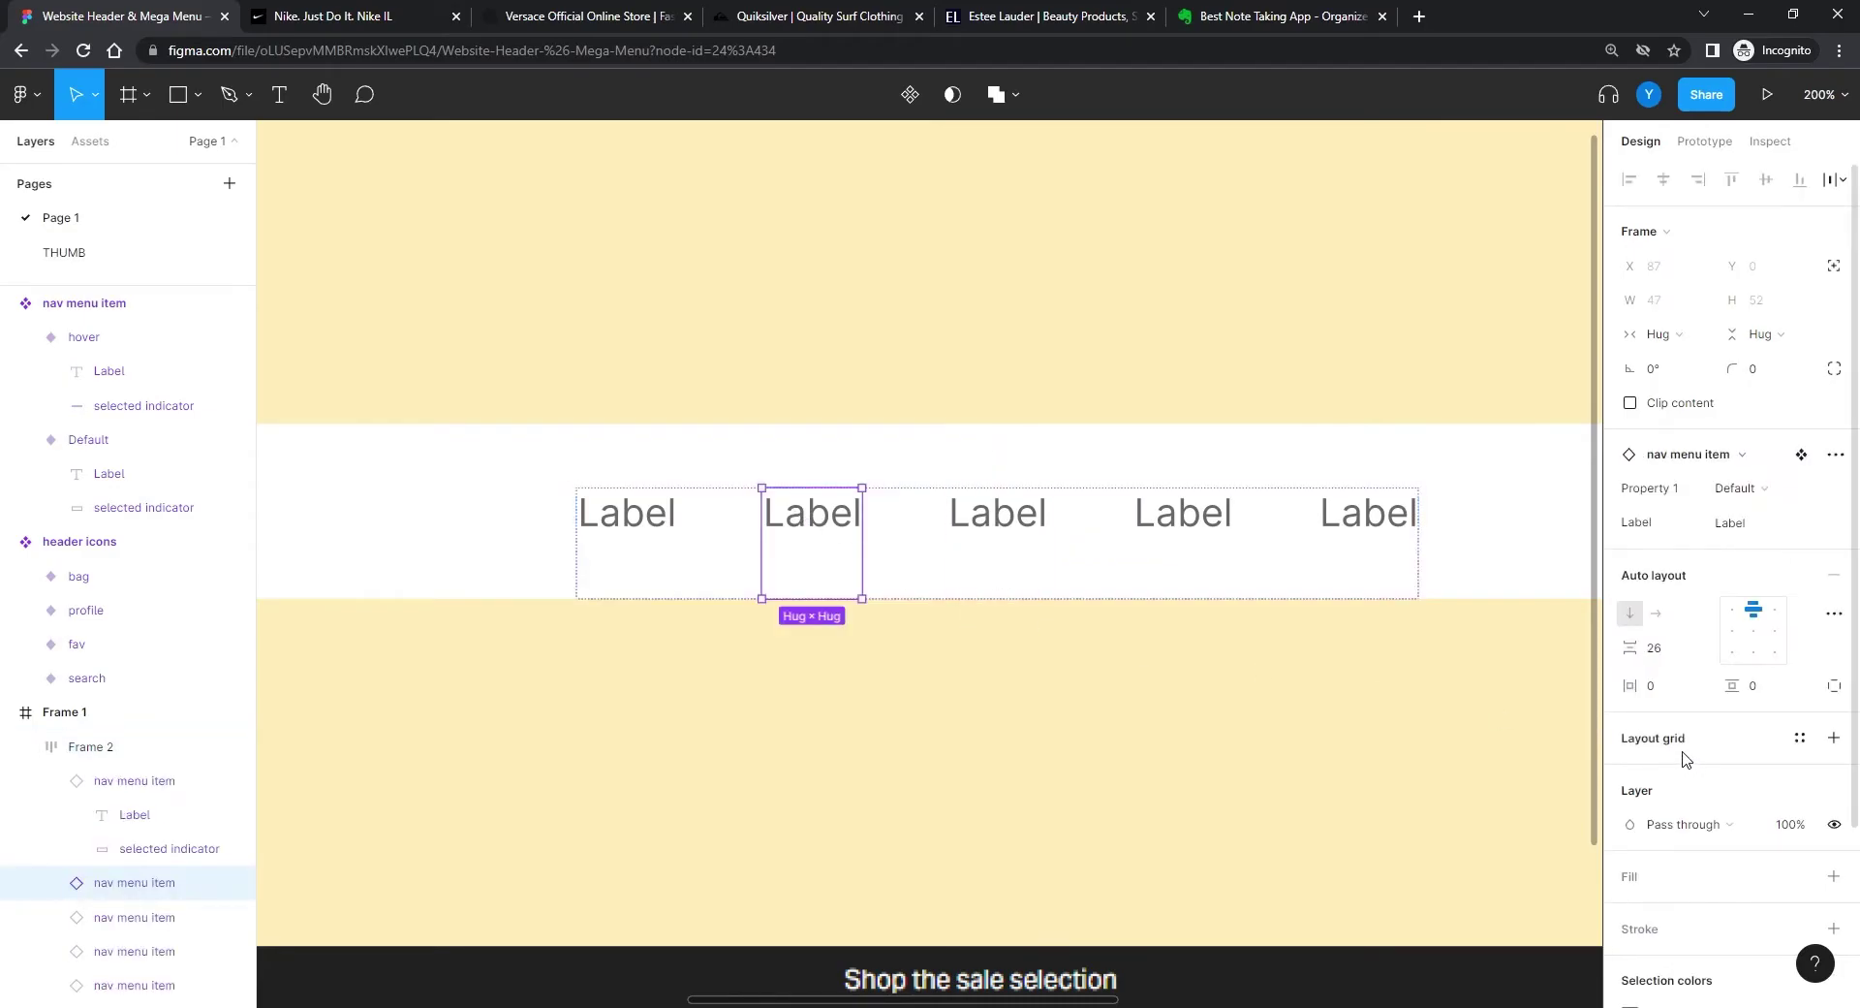
left_click(1744, 488)
left_click(1754, 515)
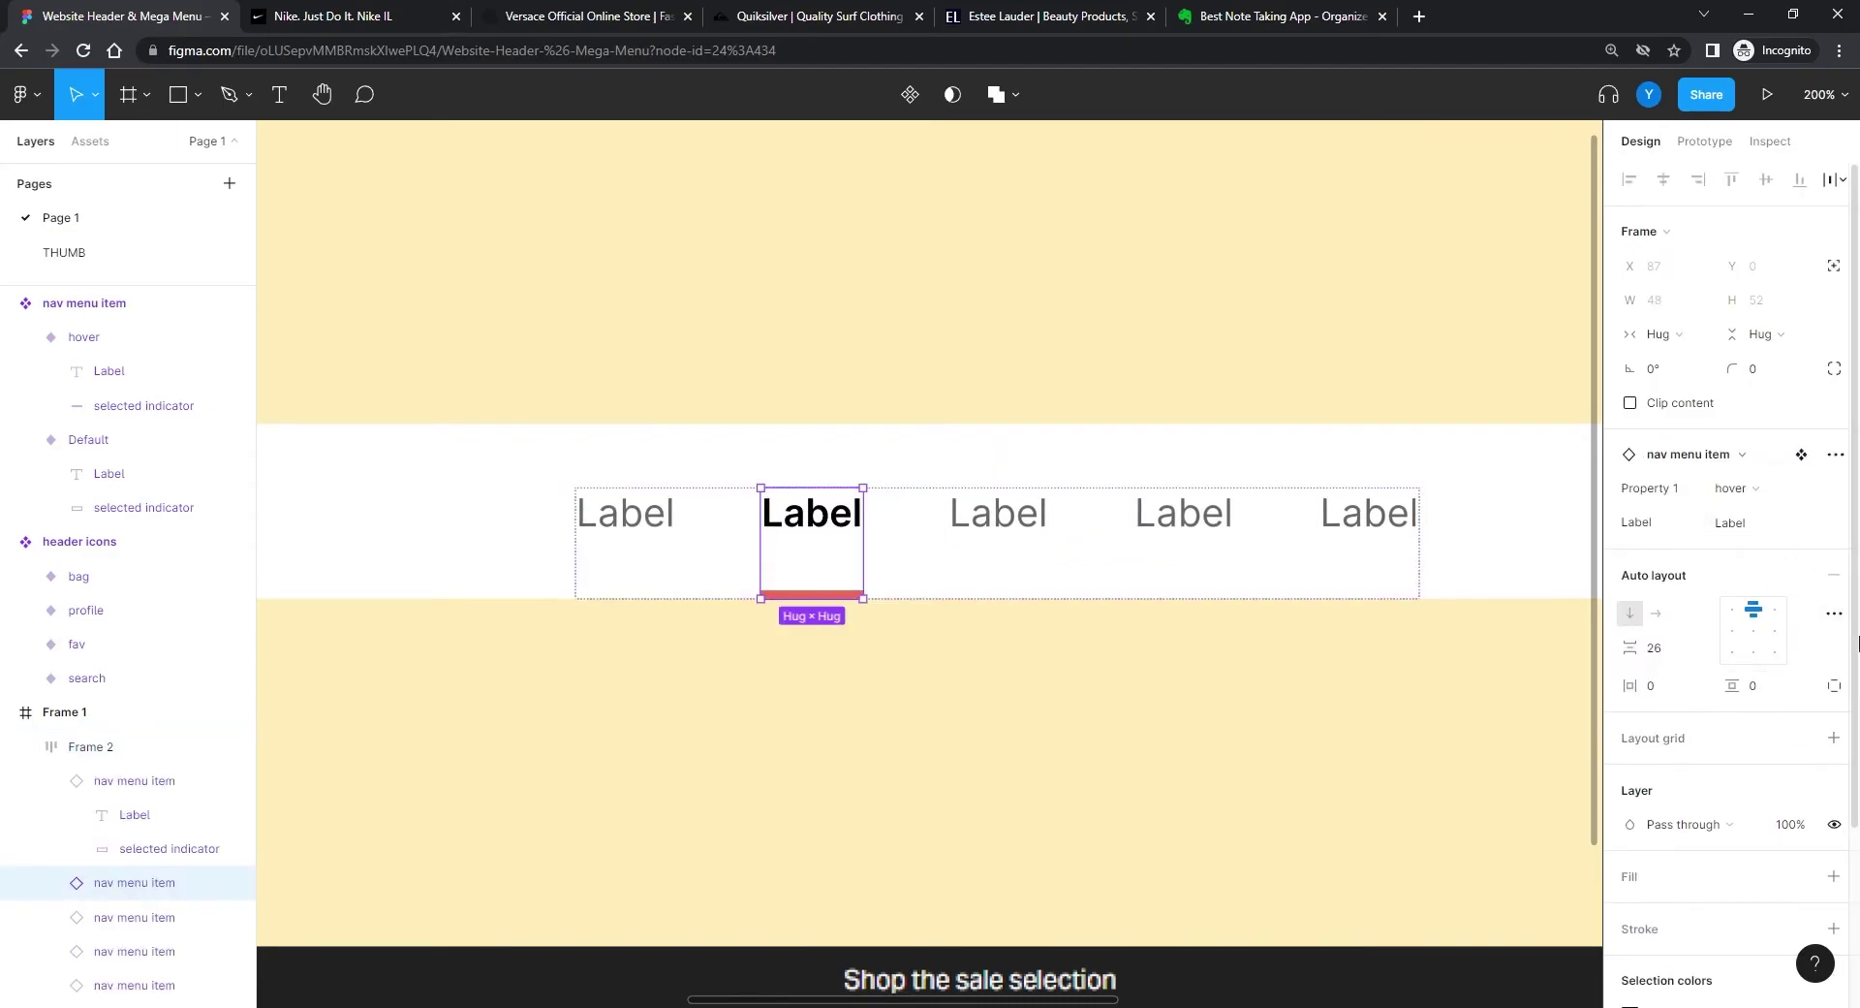
left_click(1736, 523)
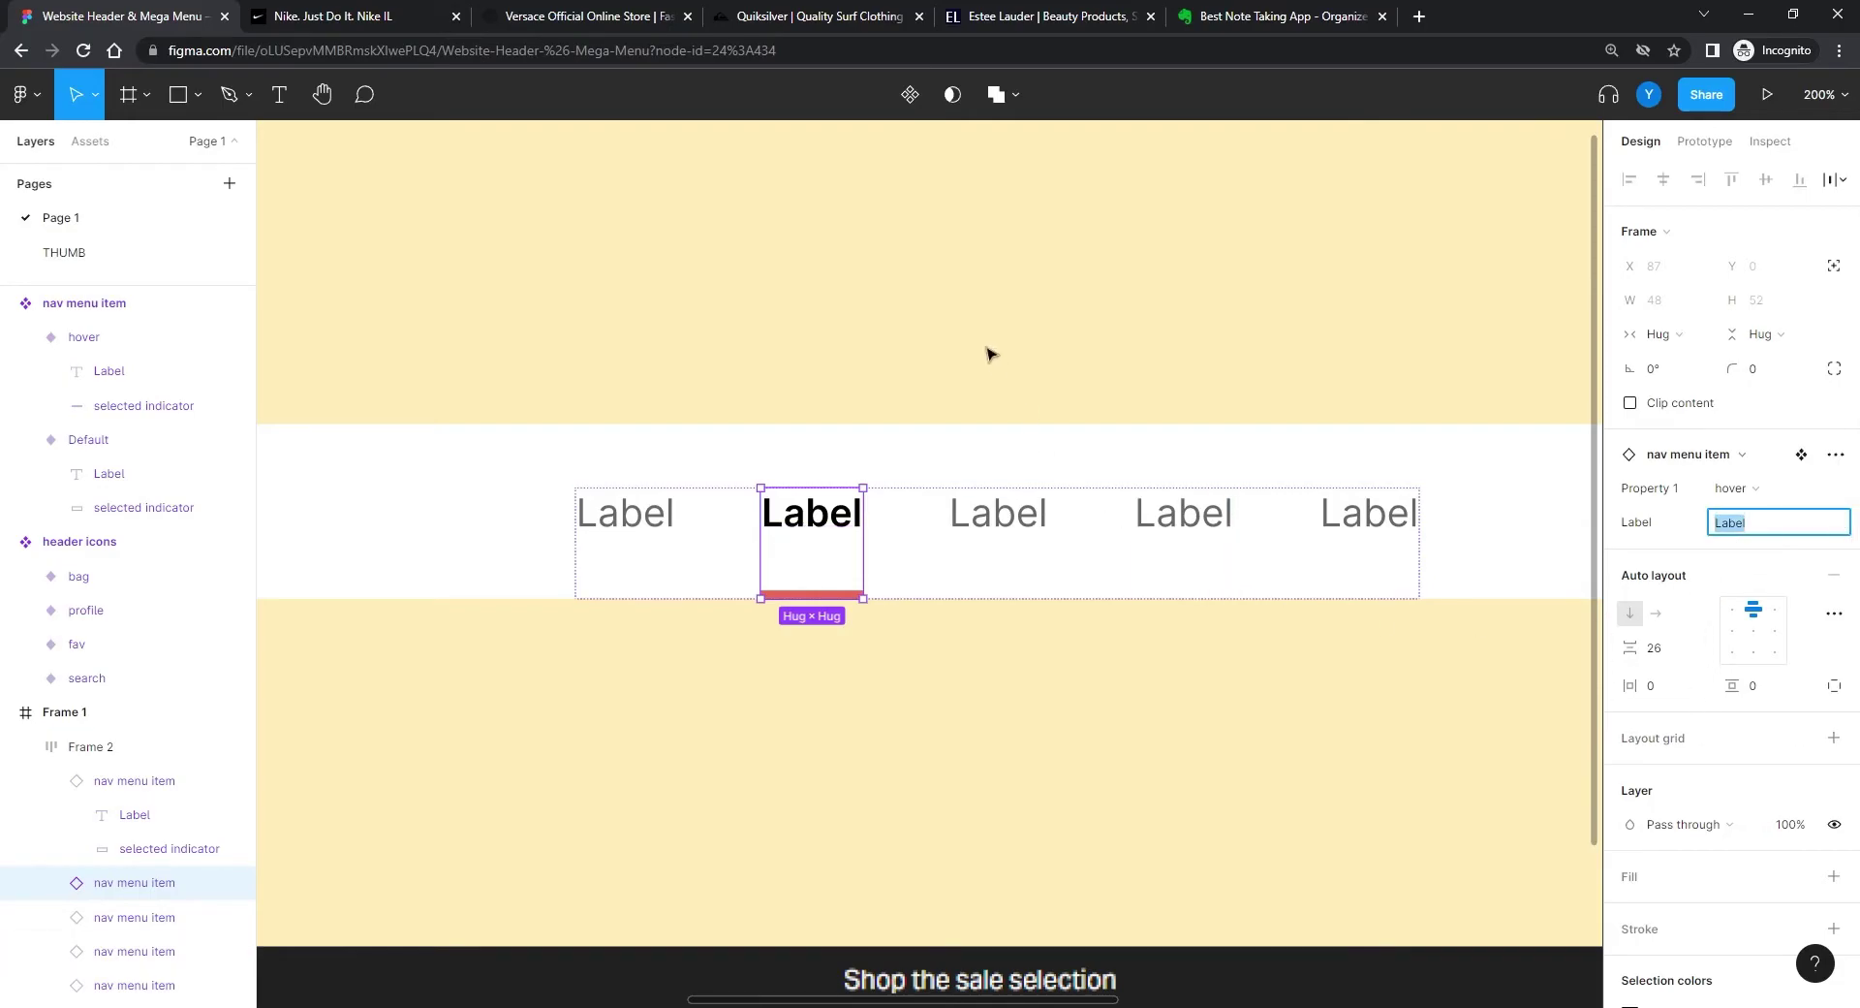
type("Selected")
key("Return")
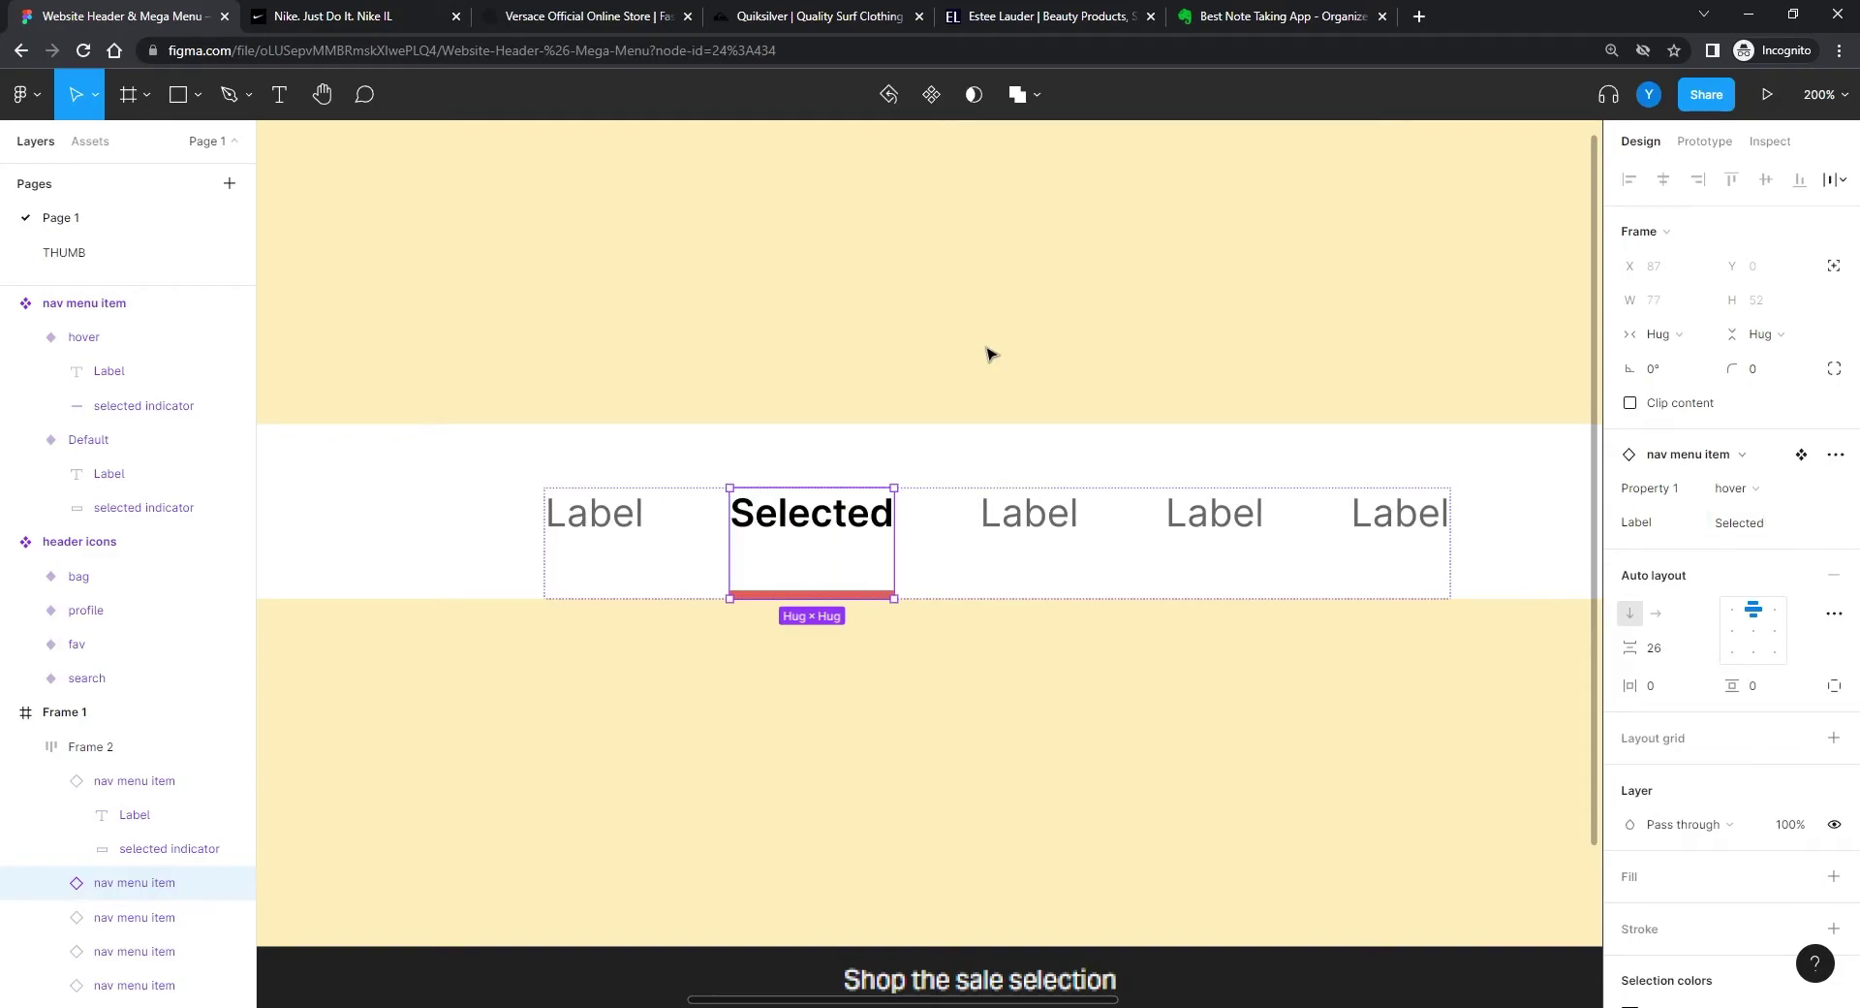
left_click(835, 299)
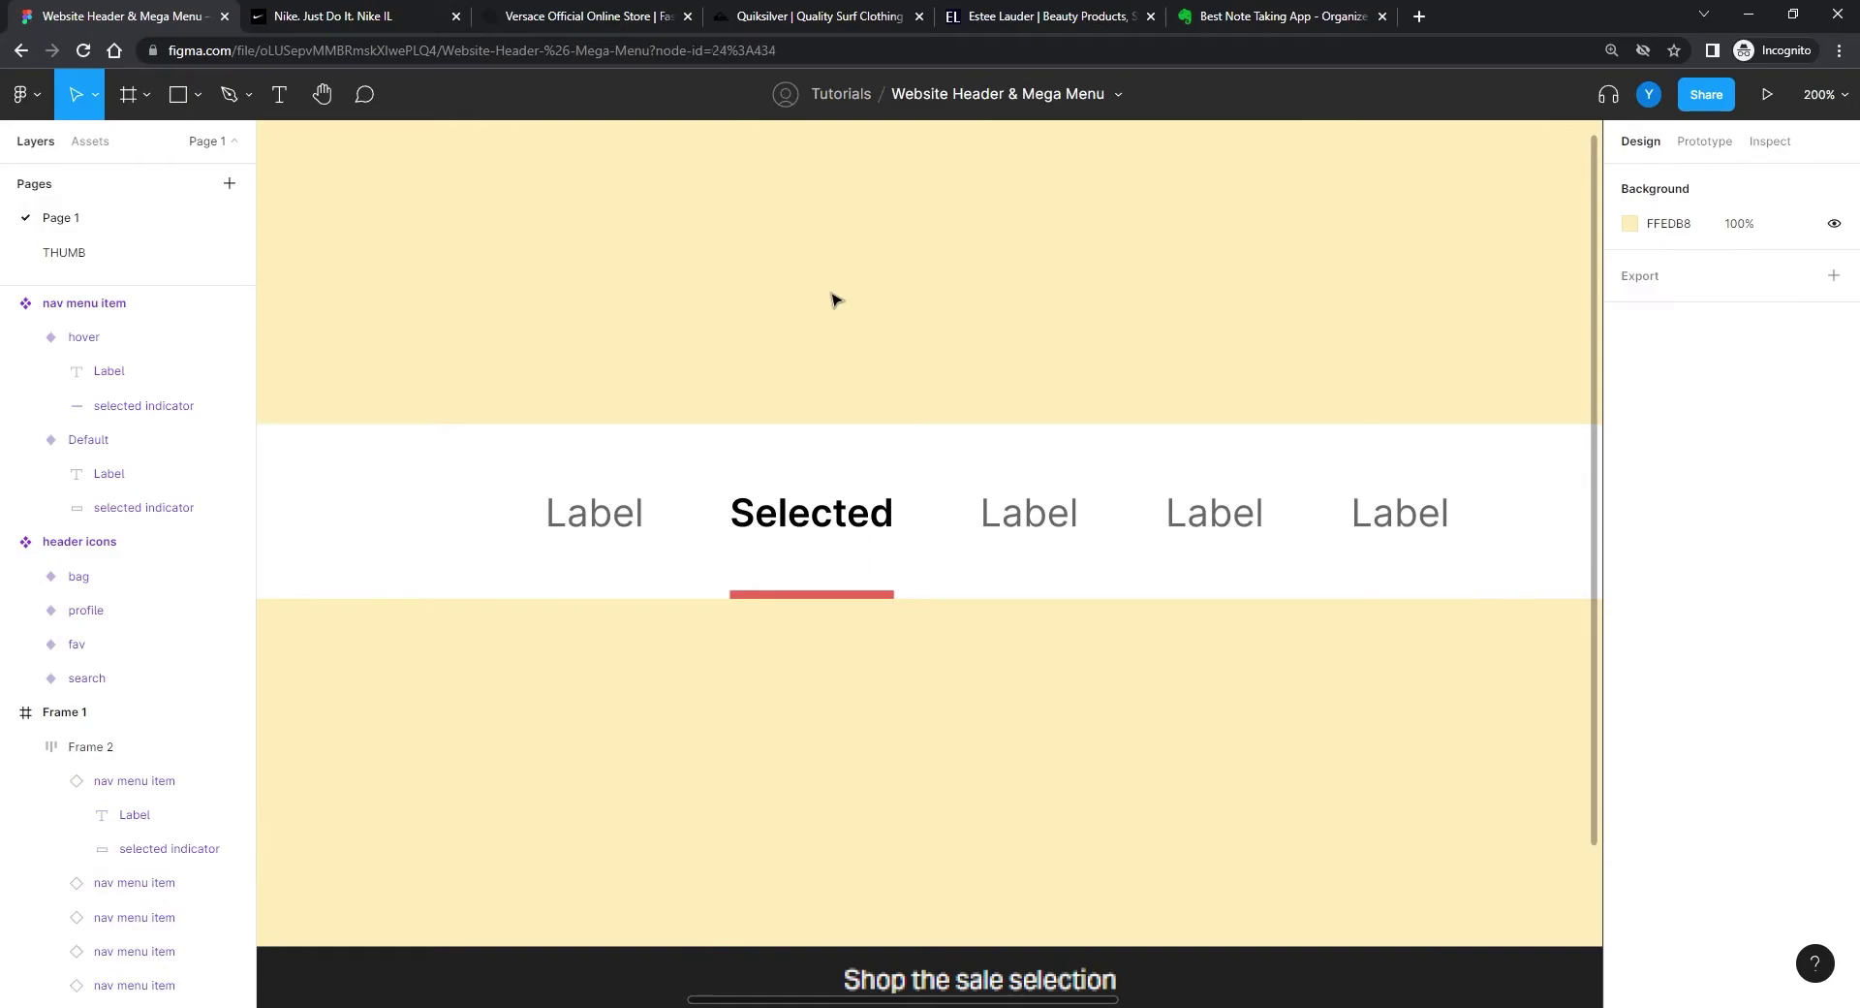
key("ctrl+z")
key("ctrl+z")
left_click(833, 299)
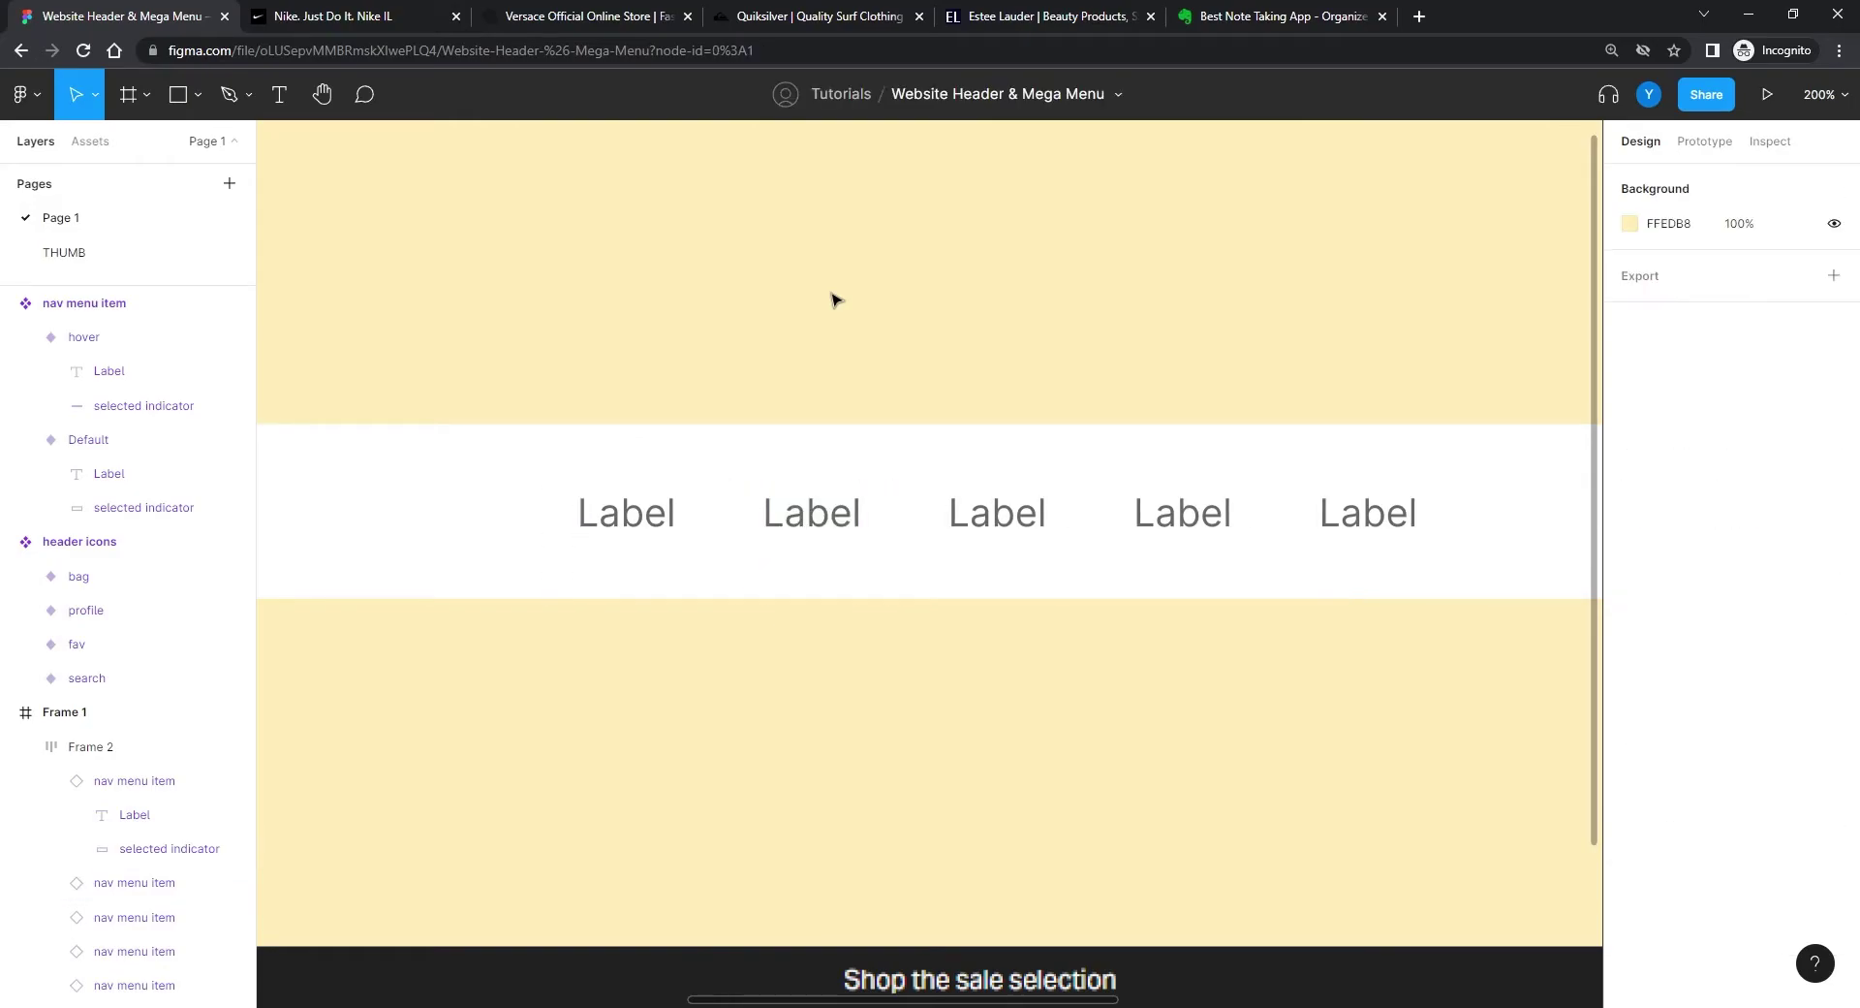
key("minus")
key("minus")
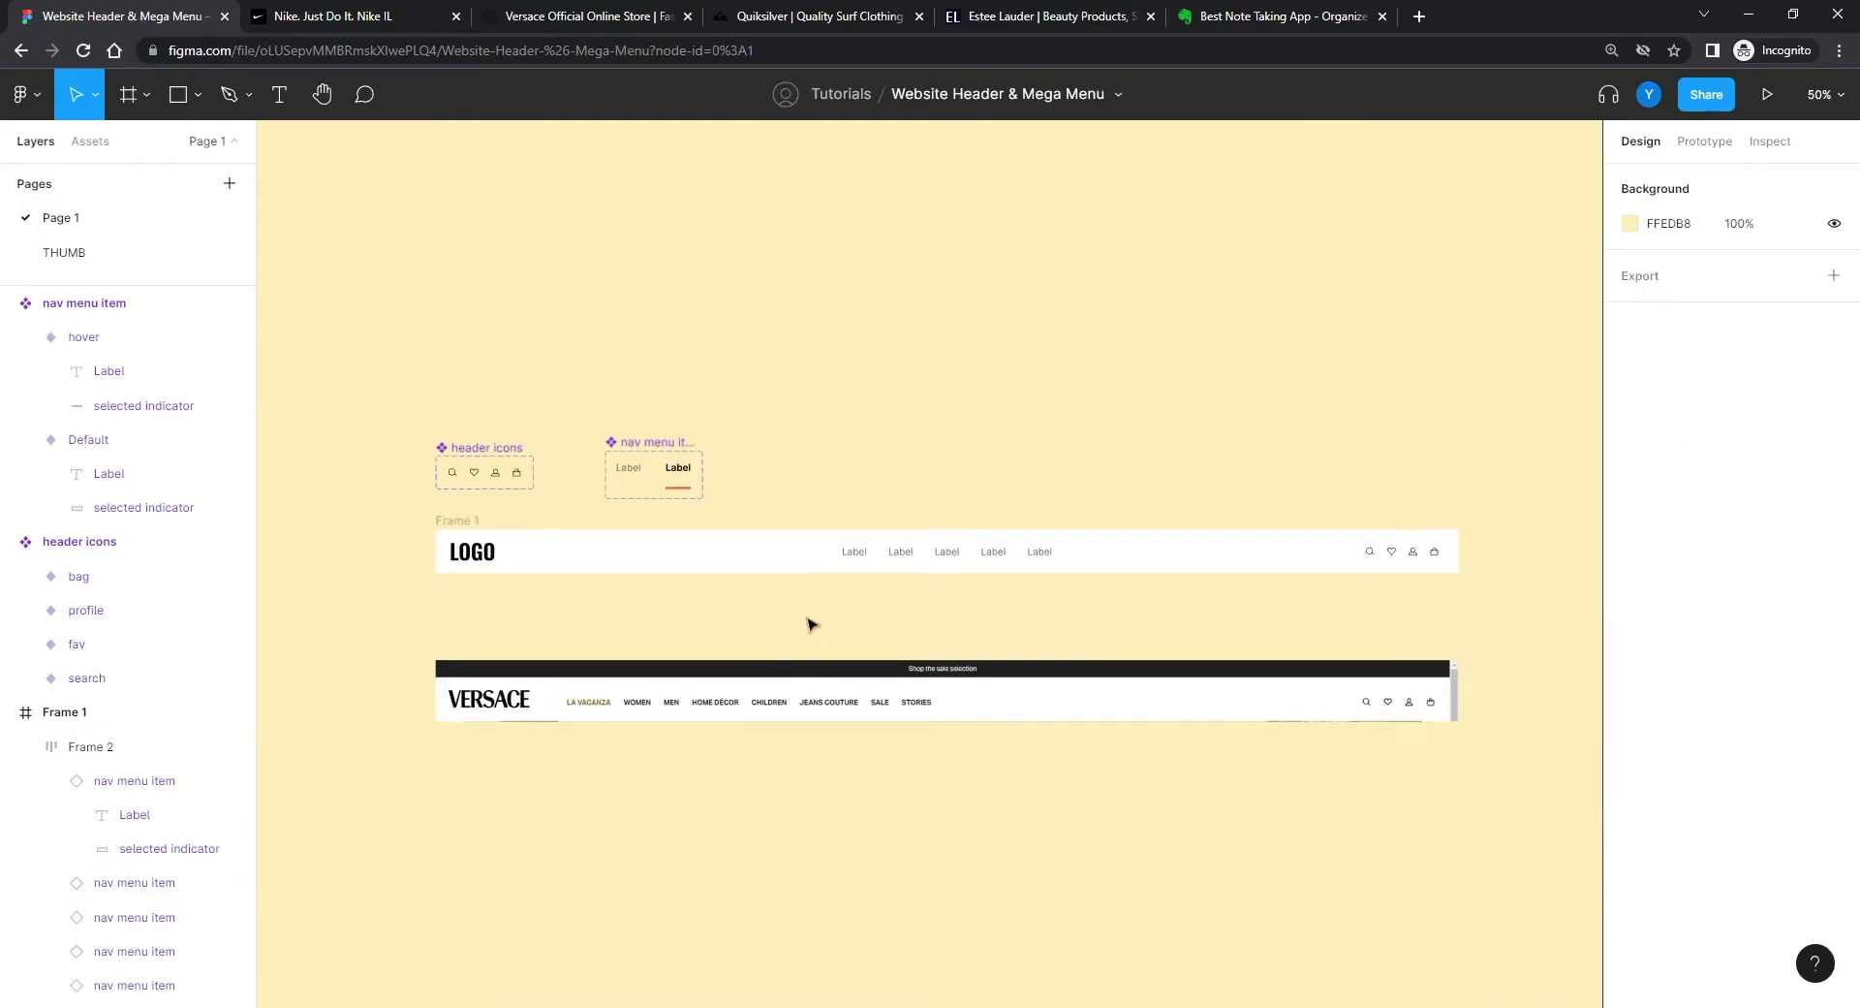
Step: Apply horizontal auto layout to the header Frame 1
left_click_drag(812, 620, 699, 588)
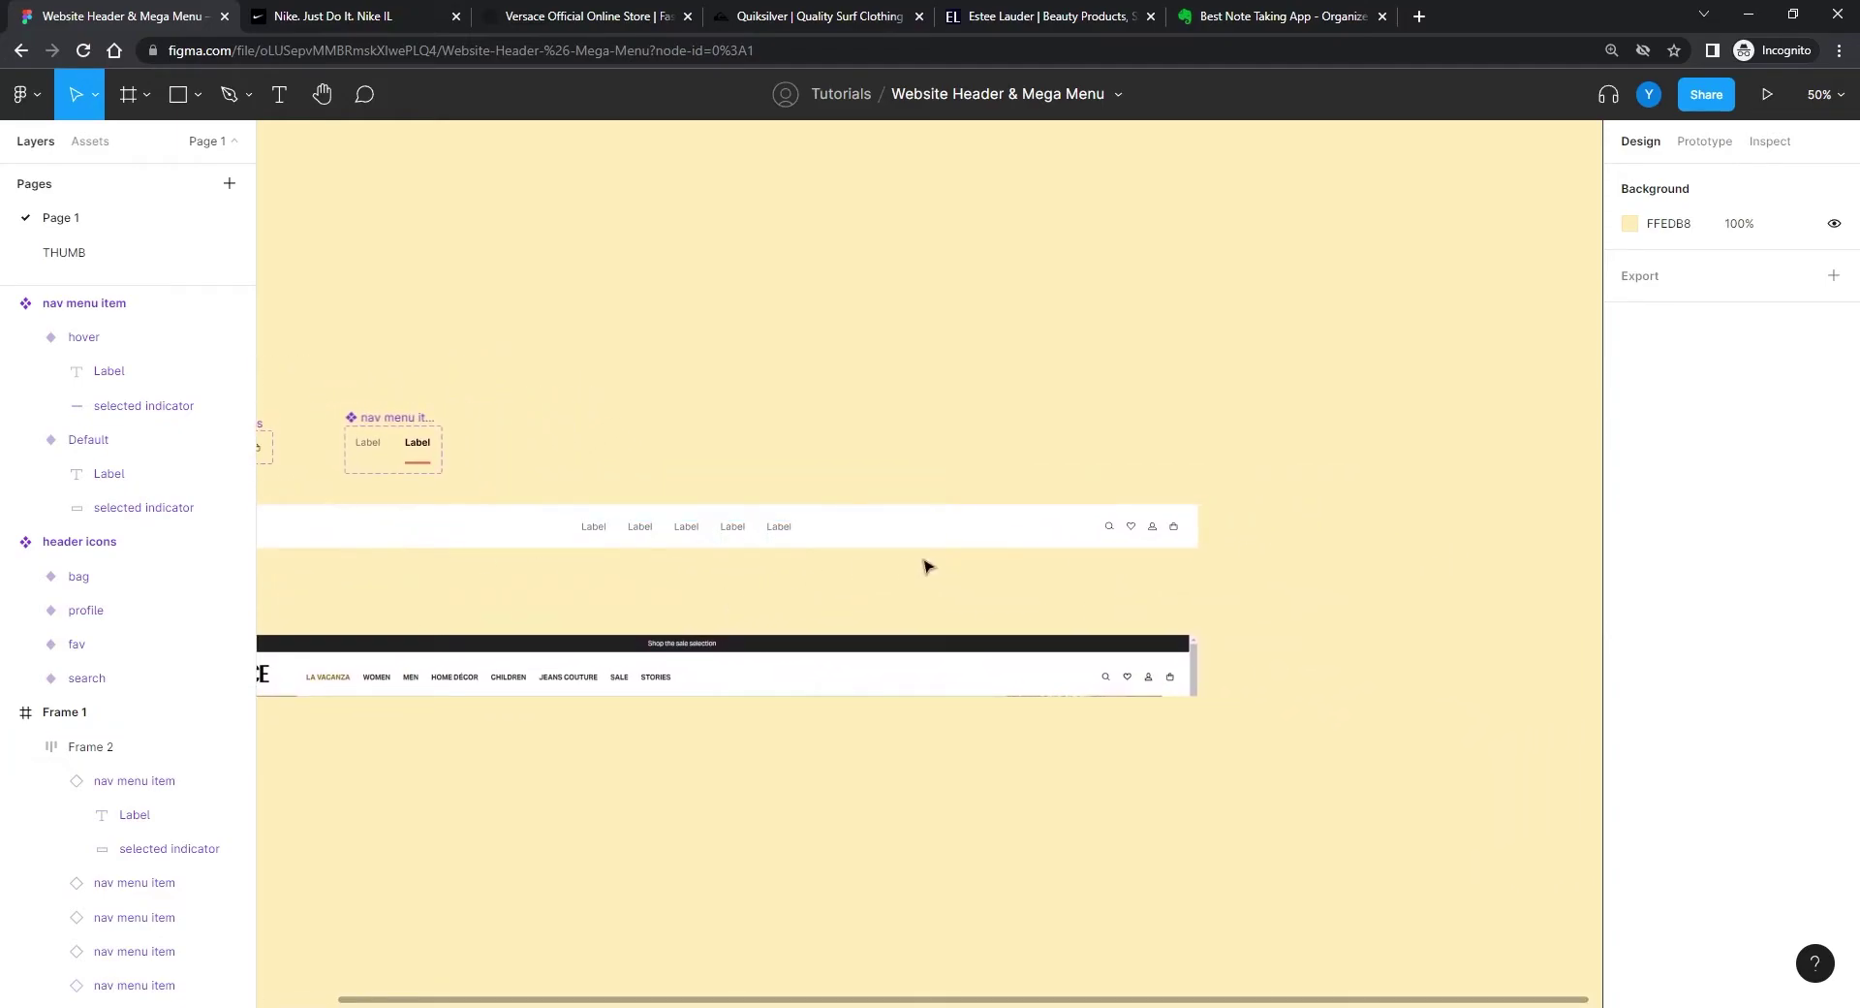
left_click_drag(569, 589, 866, 576)
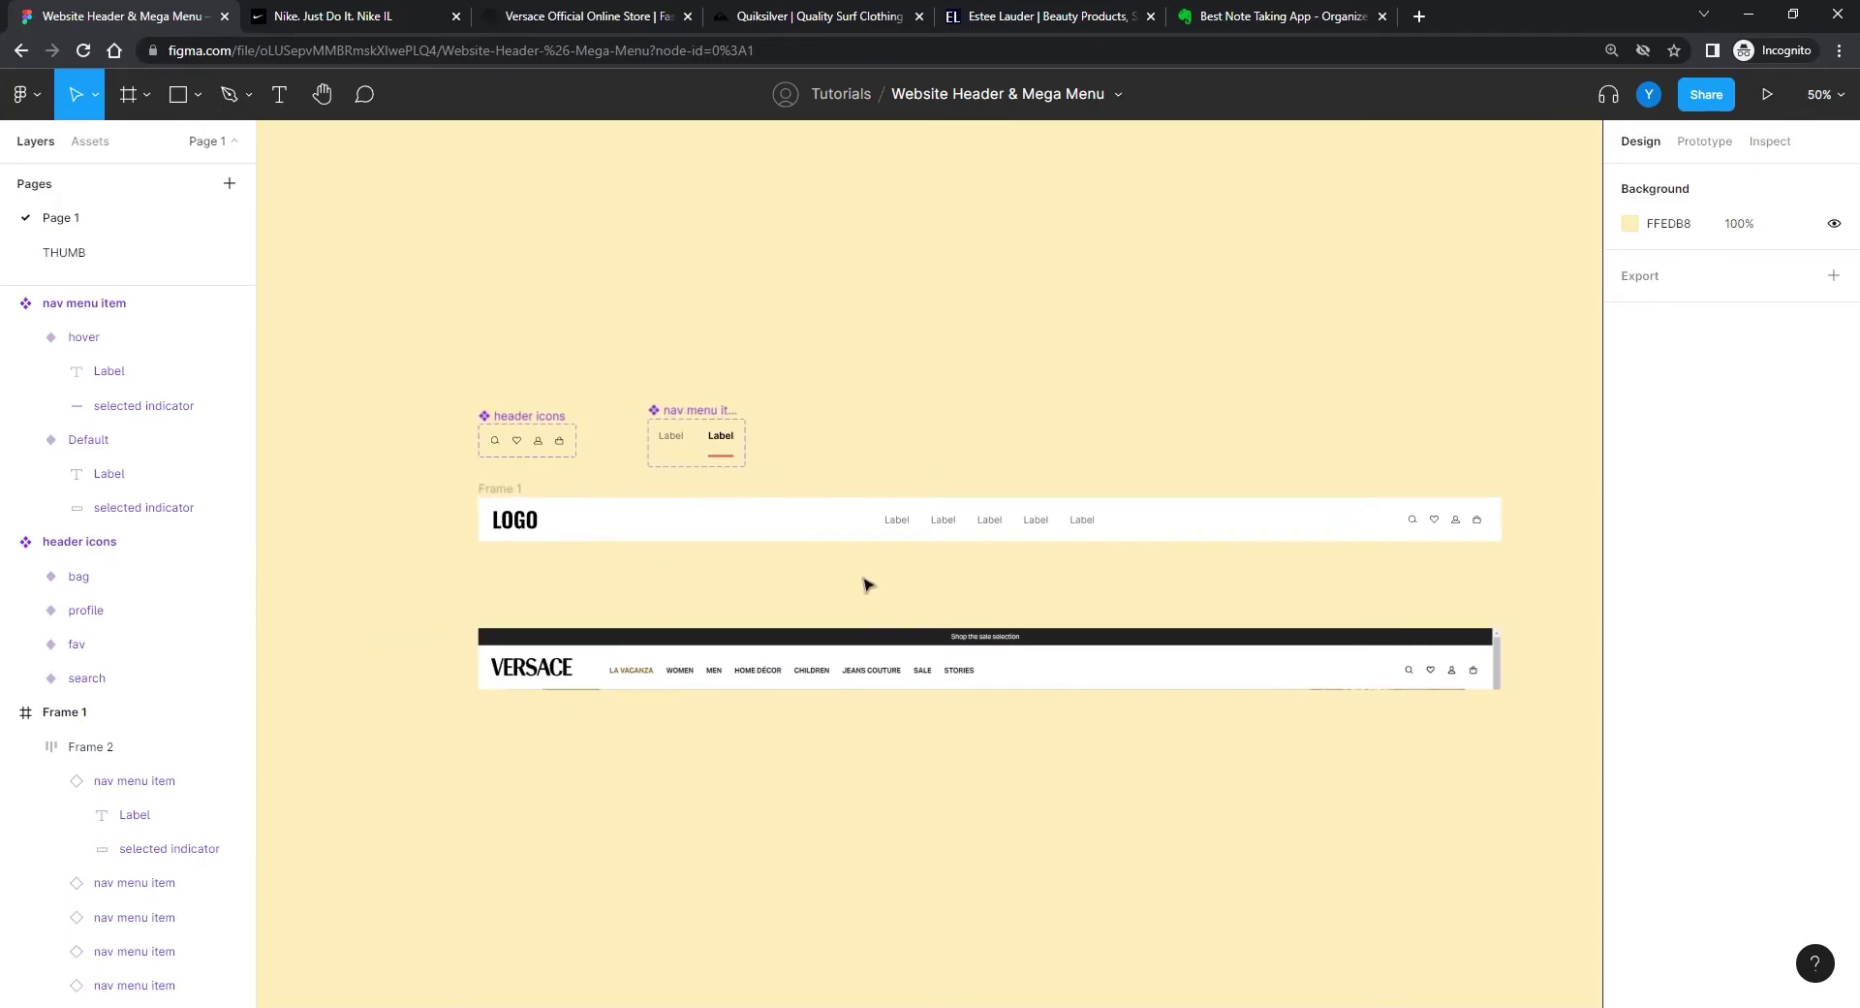
key("shift+0")
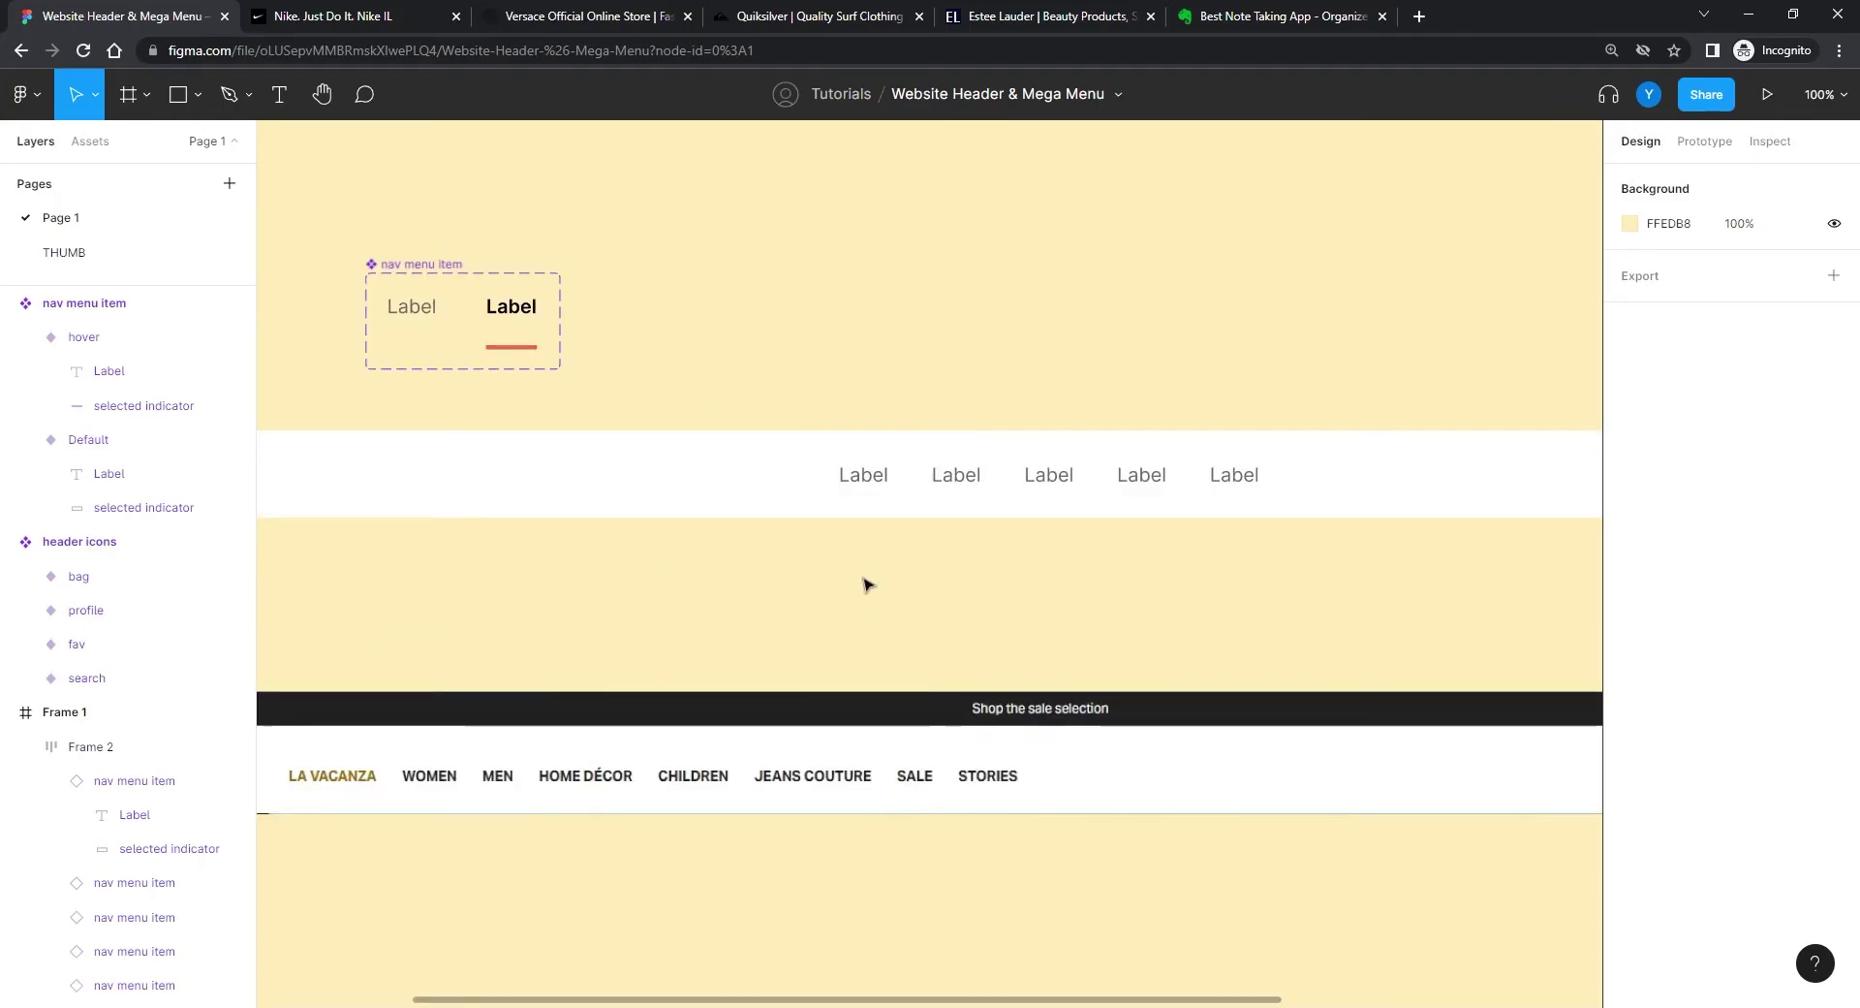
left_click(872, 485)
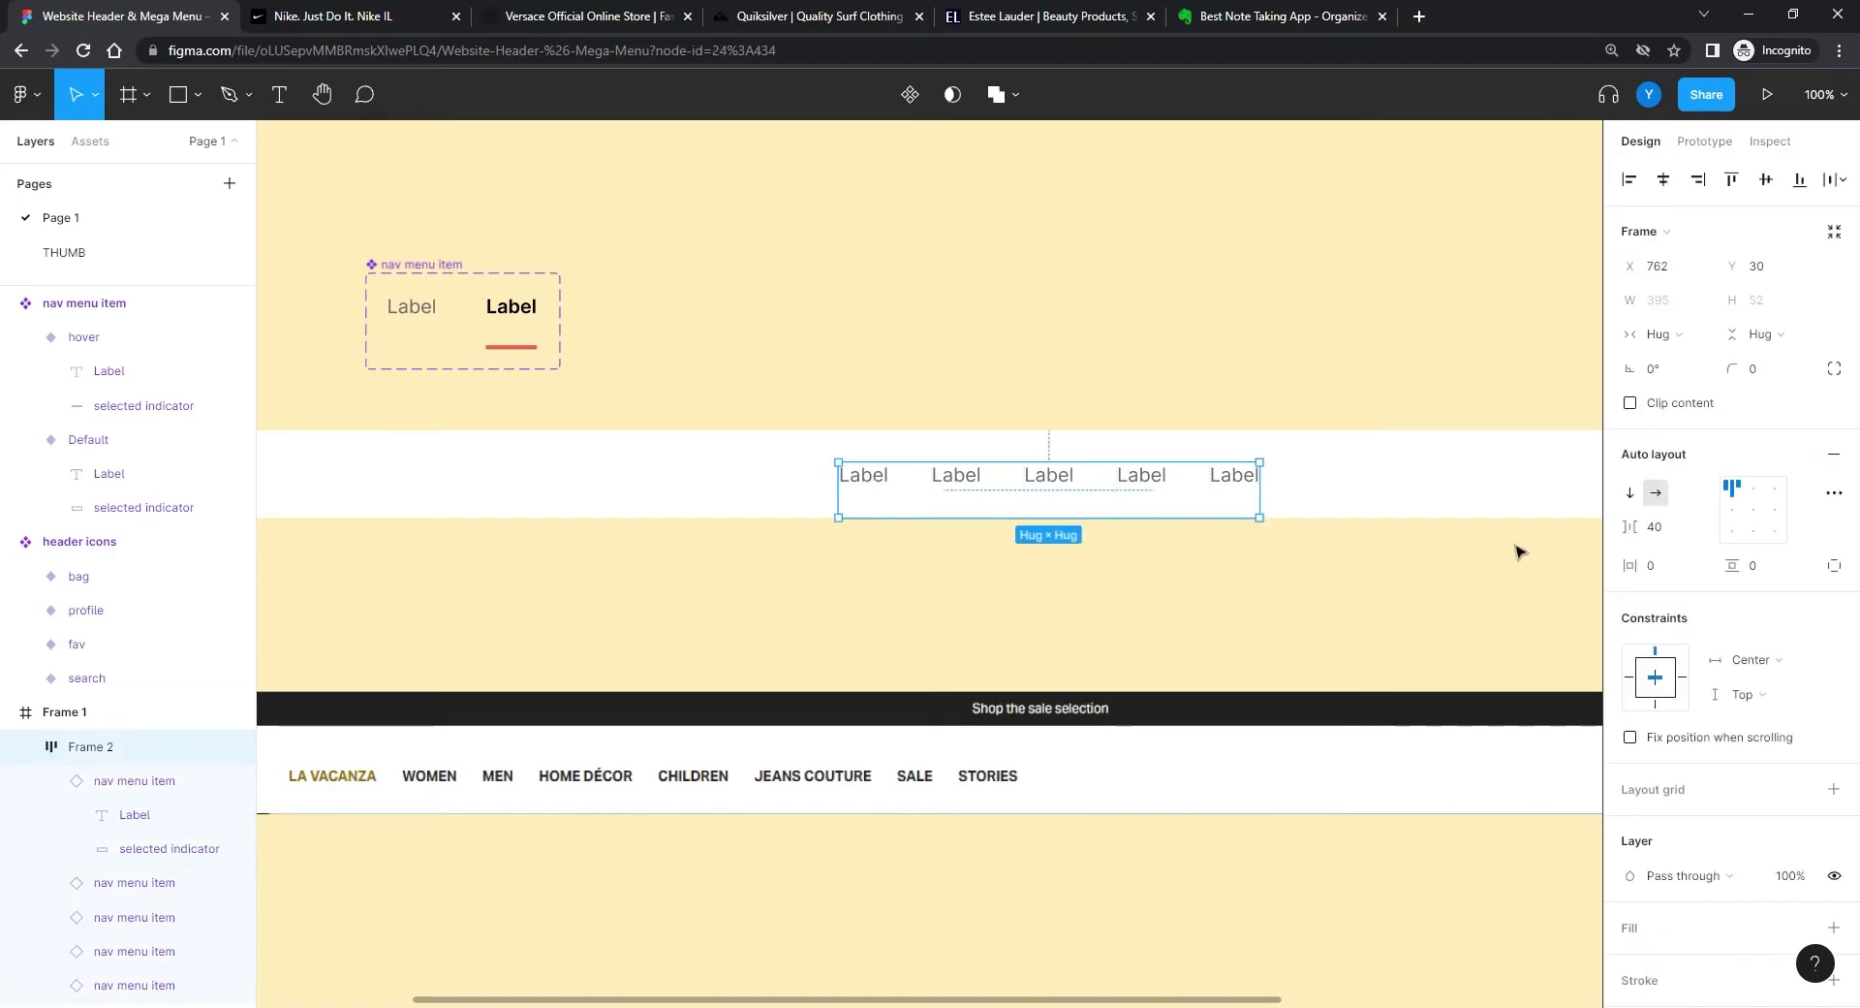
left_click_drag(714, 577, 1071, 568)
left_click(465, 418)
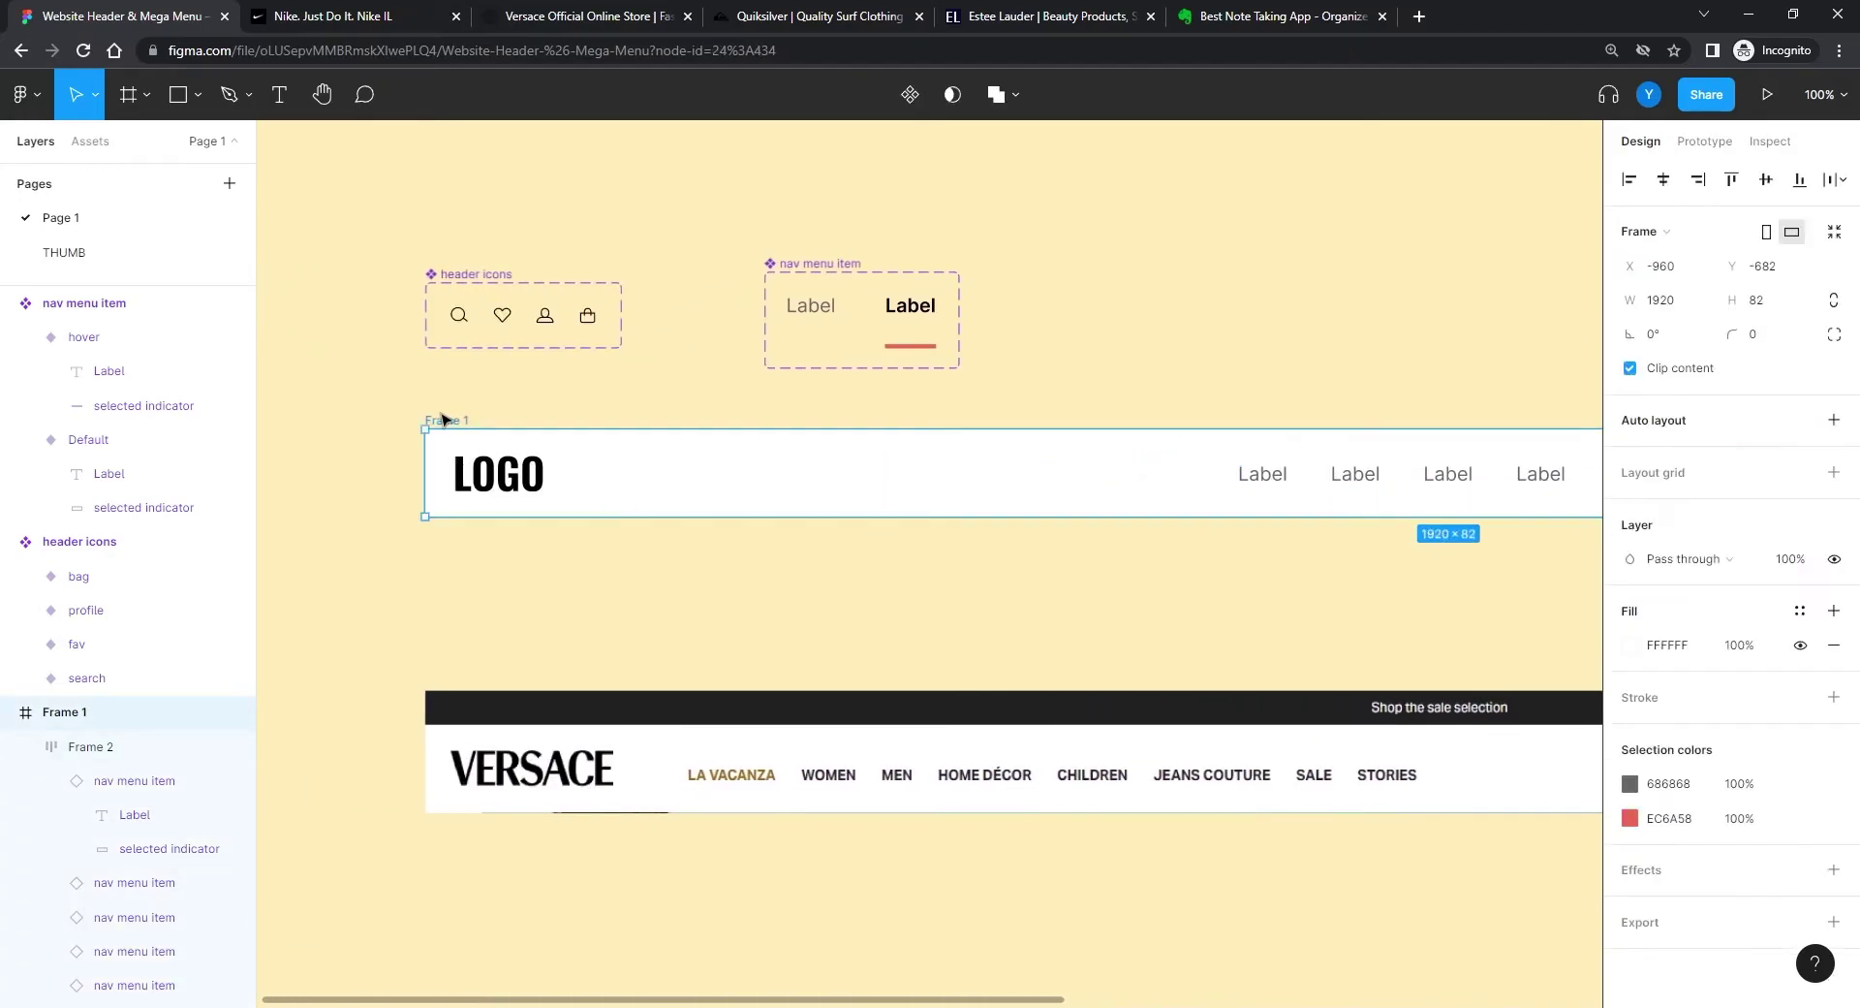
key("shift+a")
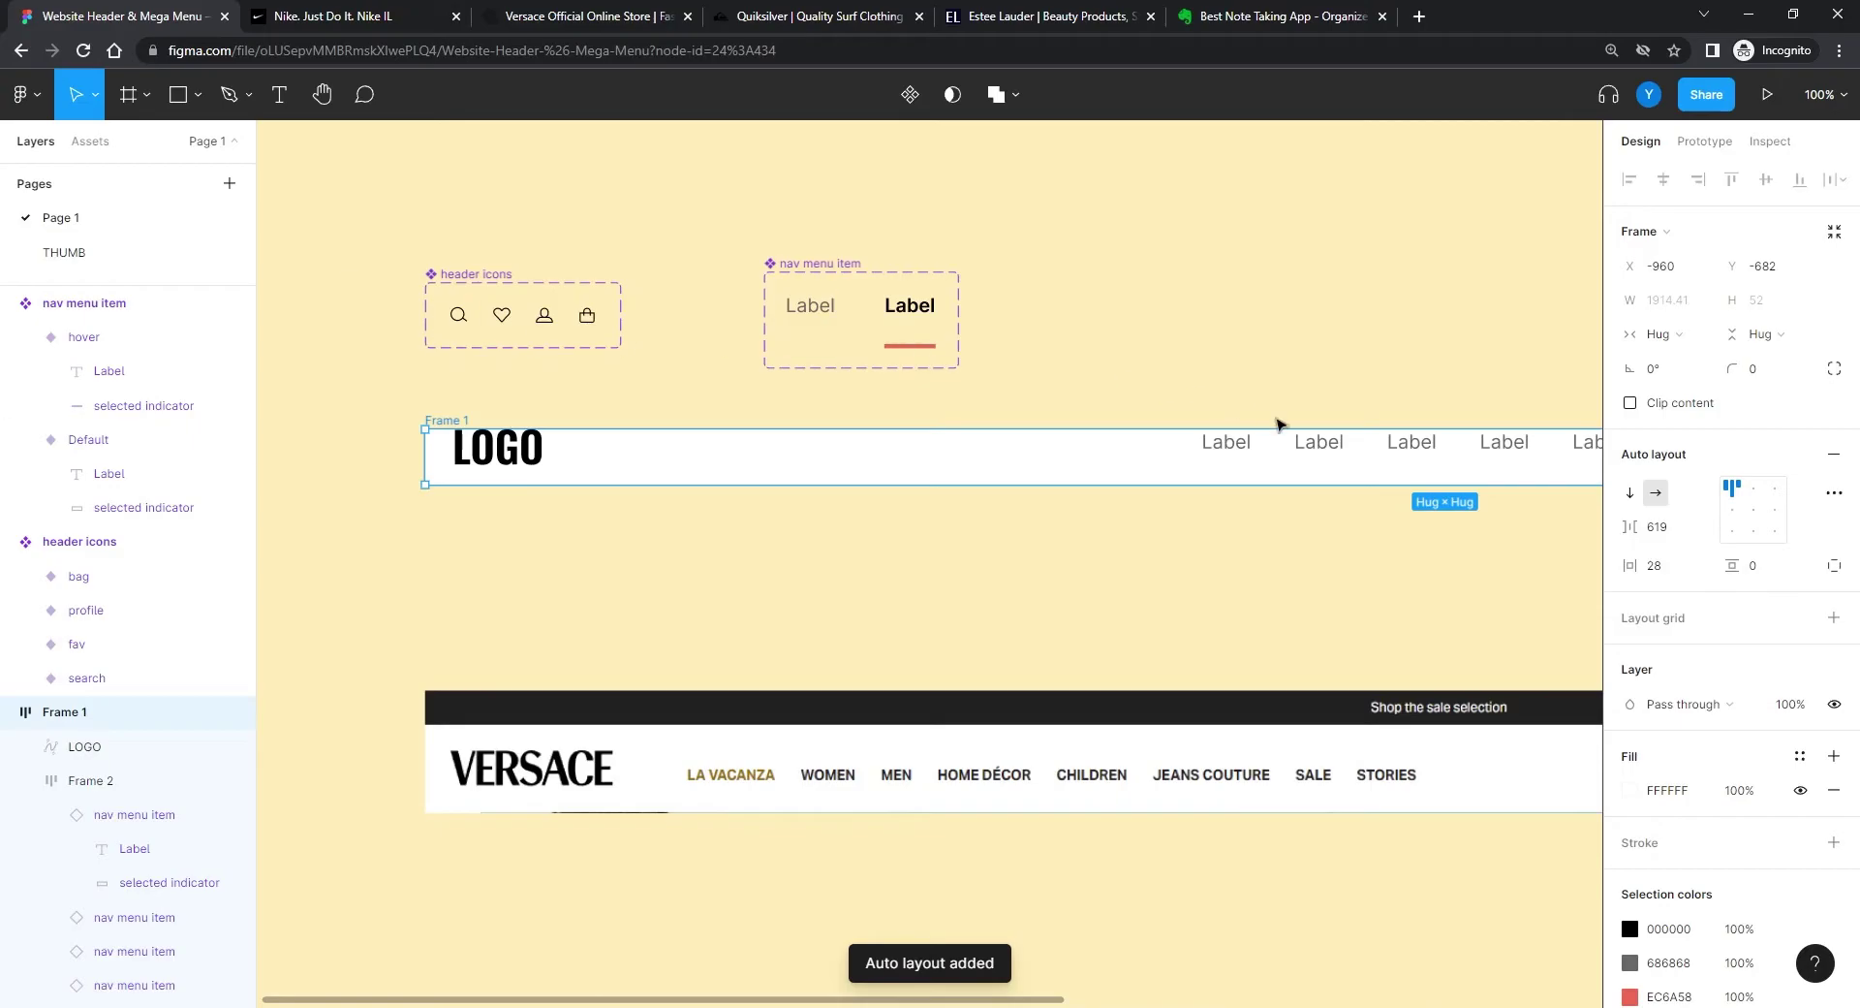
Step: Centre Frame 1's items vertically and give it a fixed 82 px height
left_click_drag(1277, 424, 684, 508)
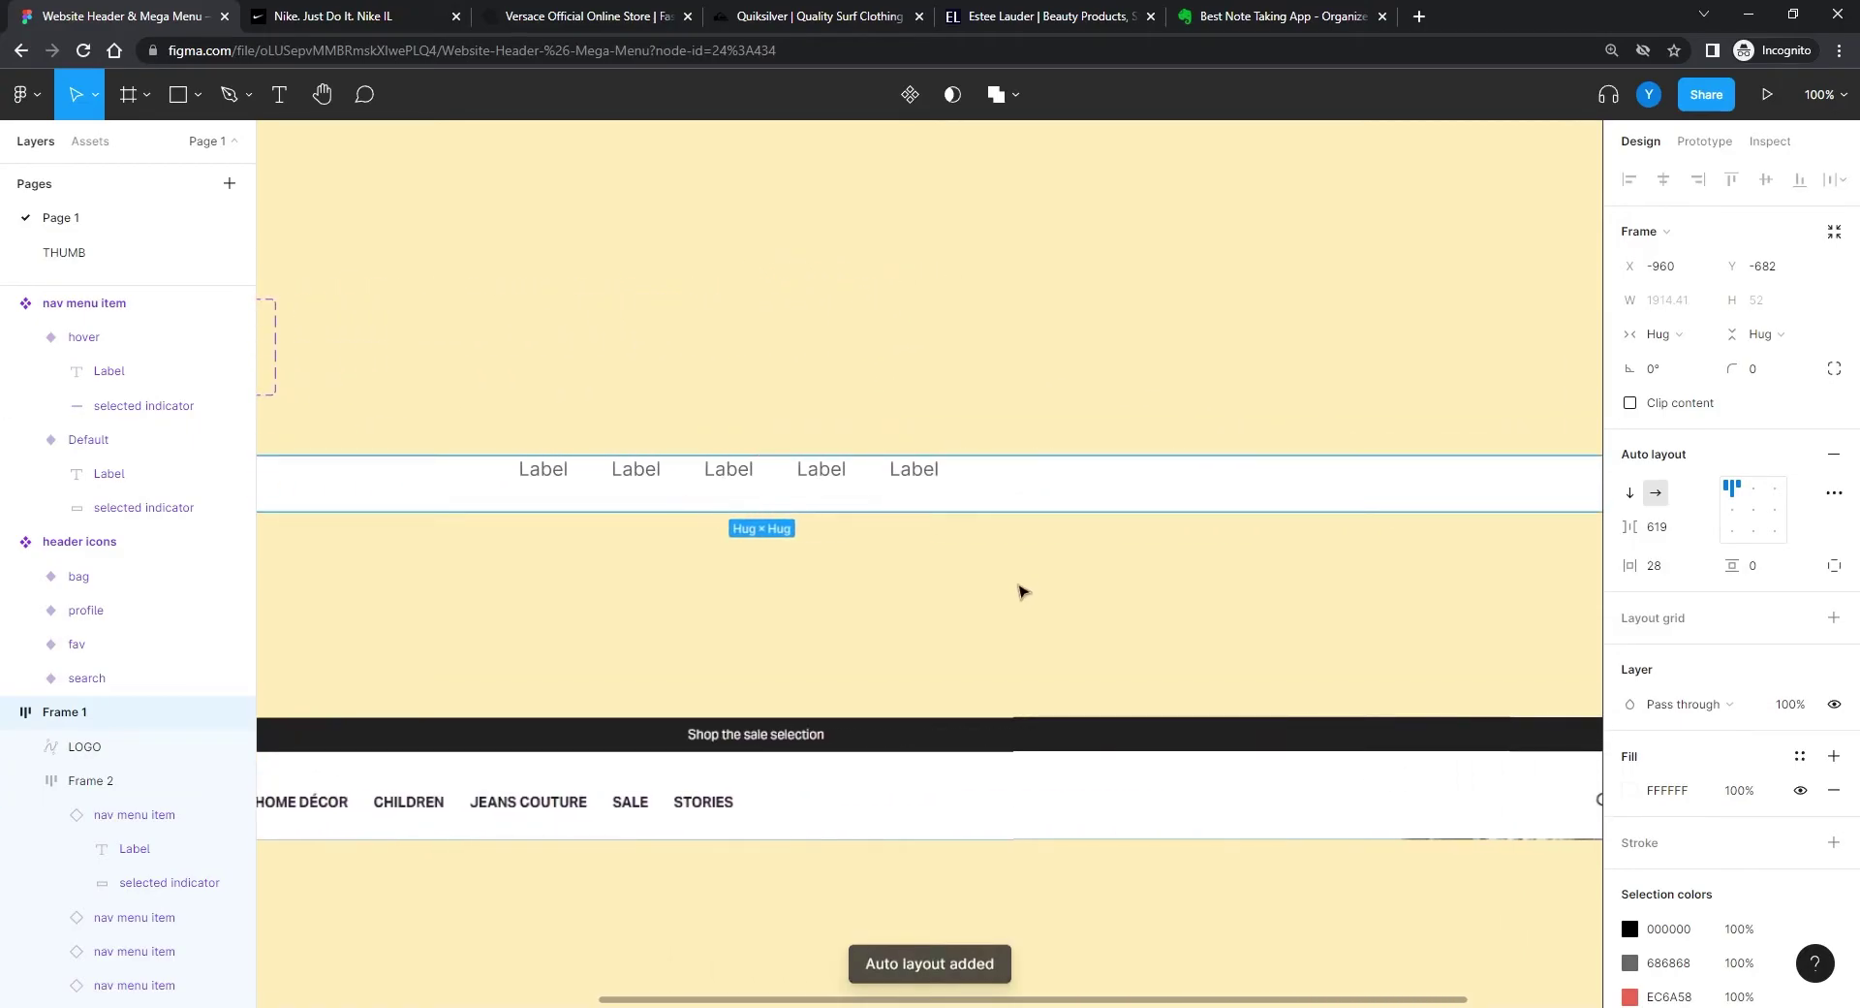
scroll(1012, 610, "down", 5)
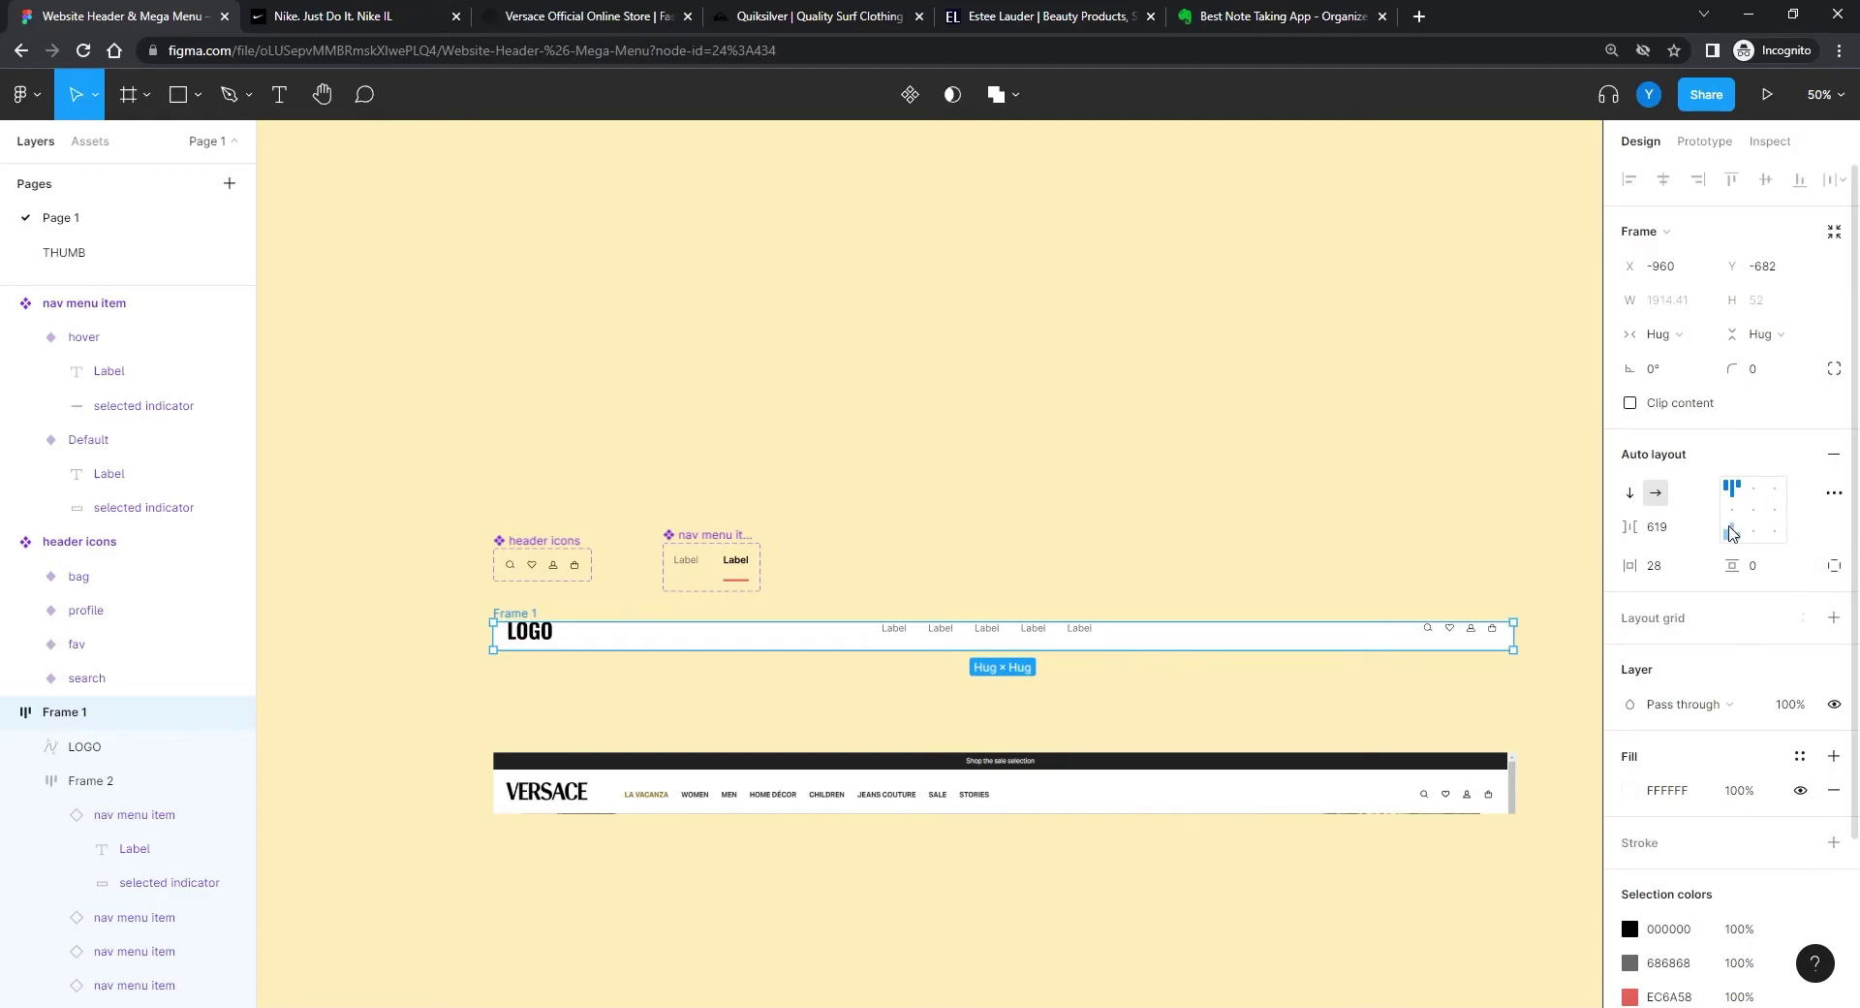
left_click(1732, 509)
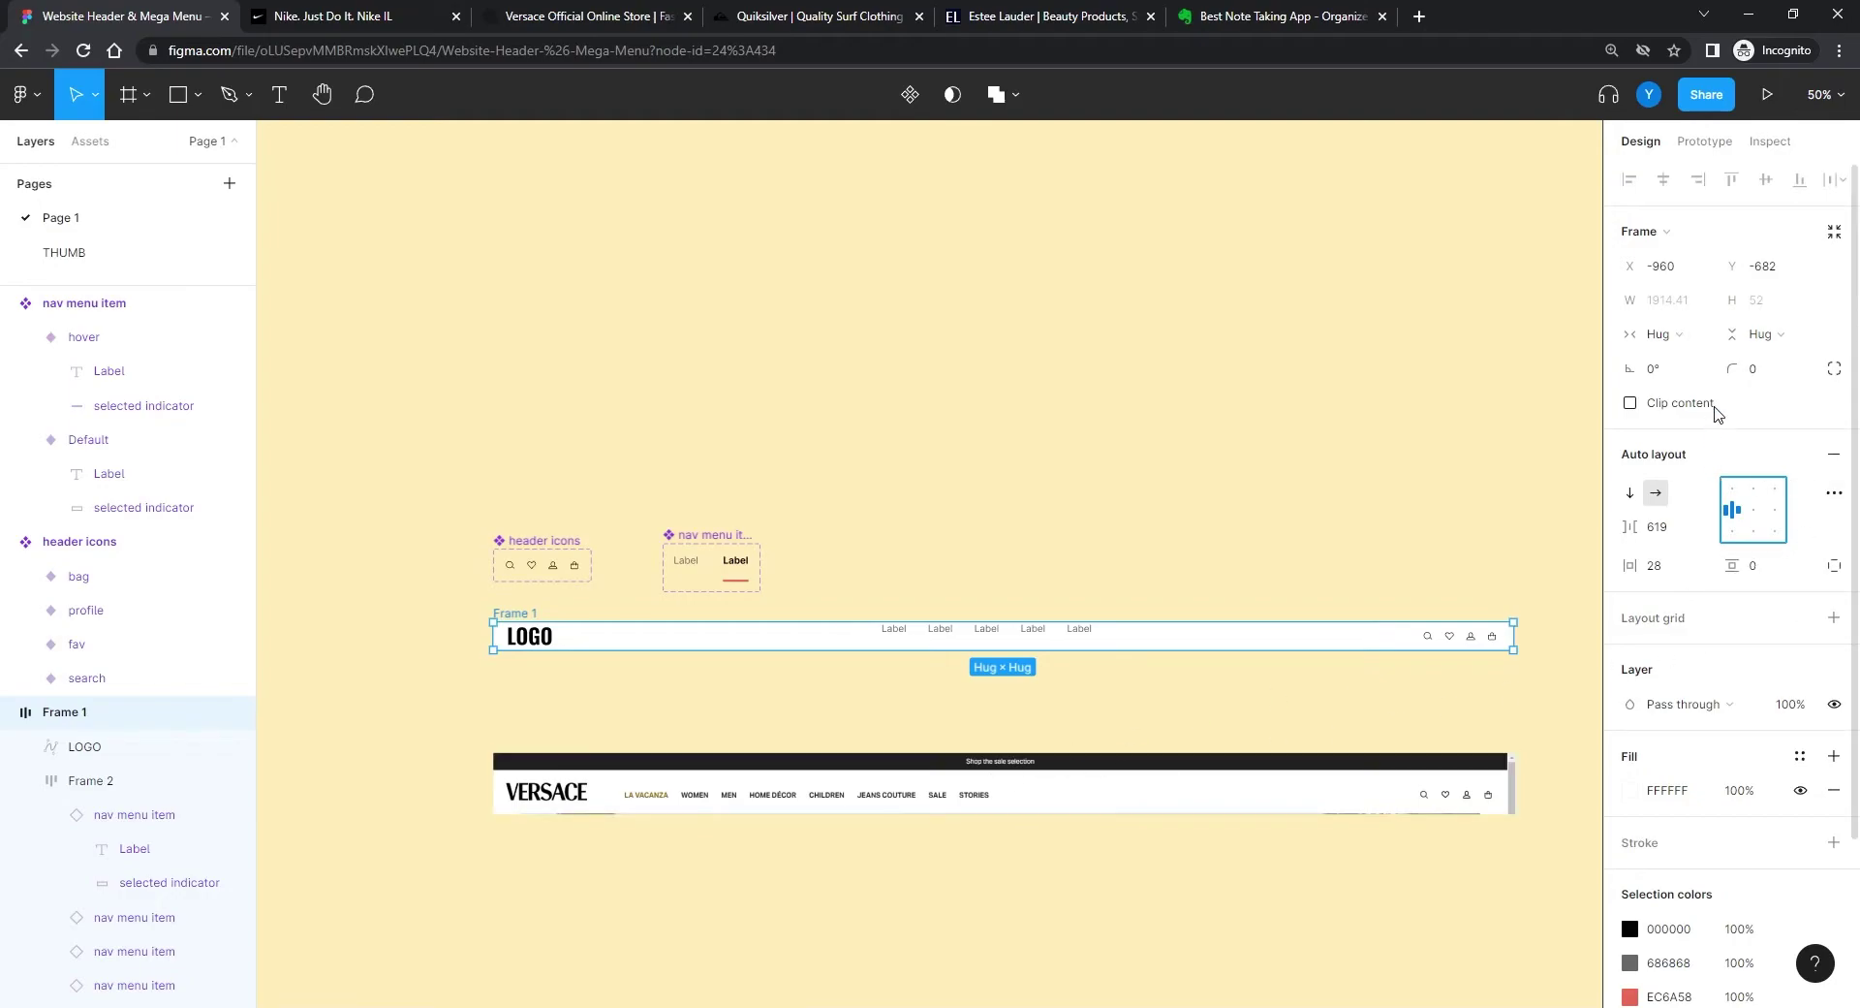
left_click(1758, 333)
left_click(1744, 308)
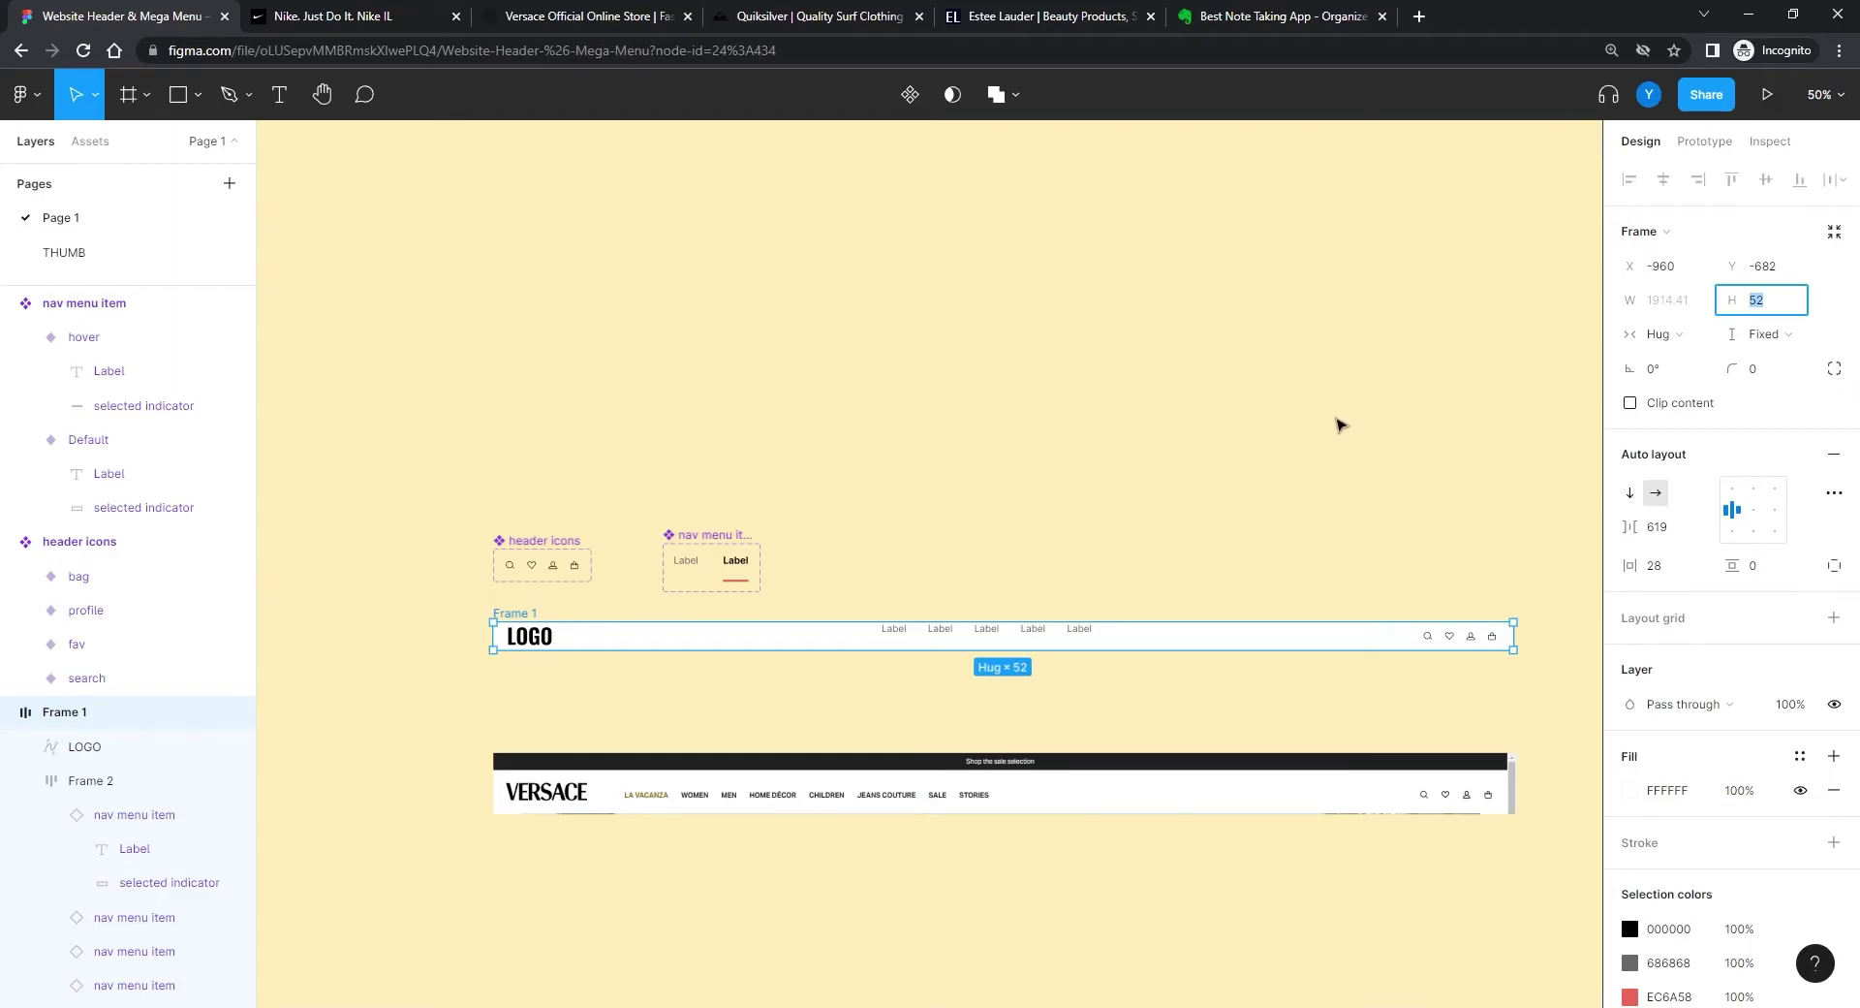
type("82")
key("Return")
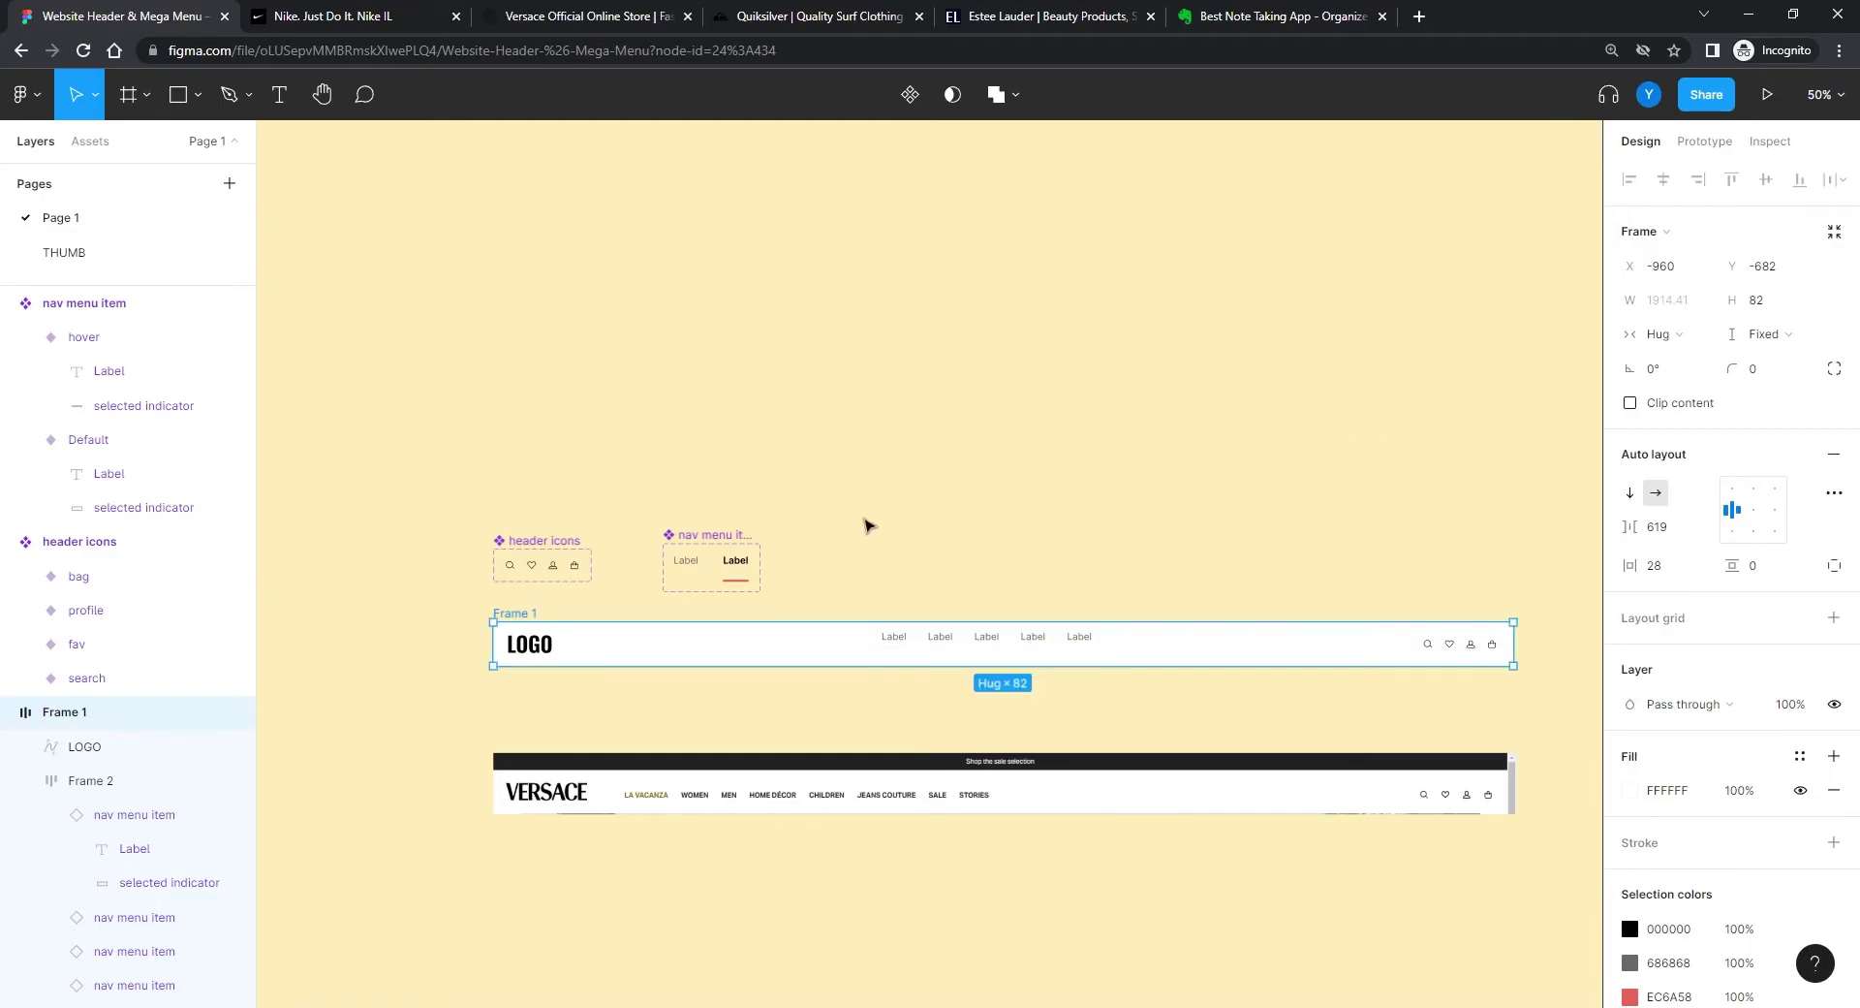
scroll(865, 525, "down", 3)
left_click(911, 492)
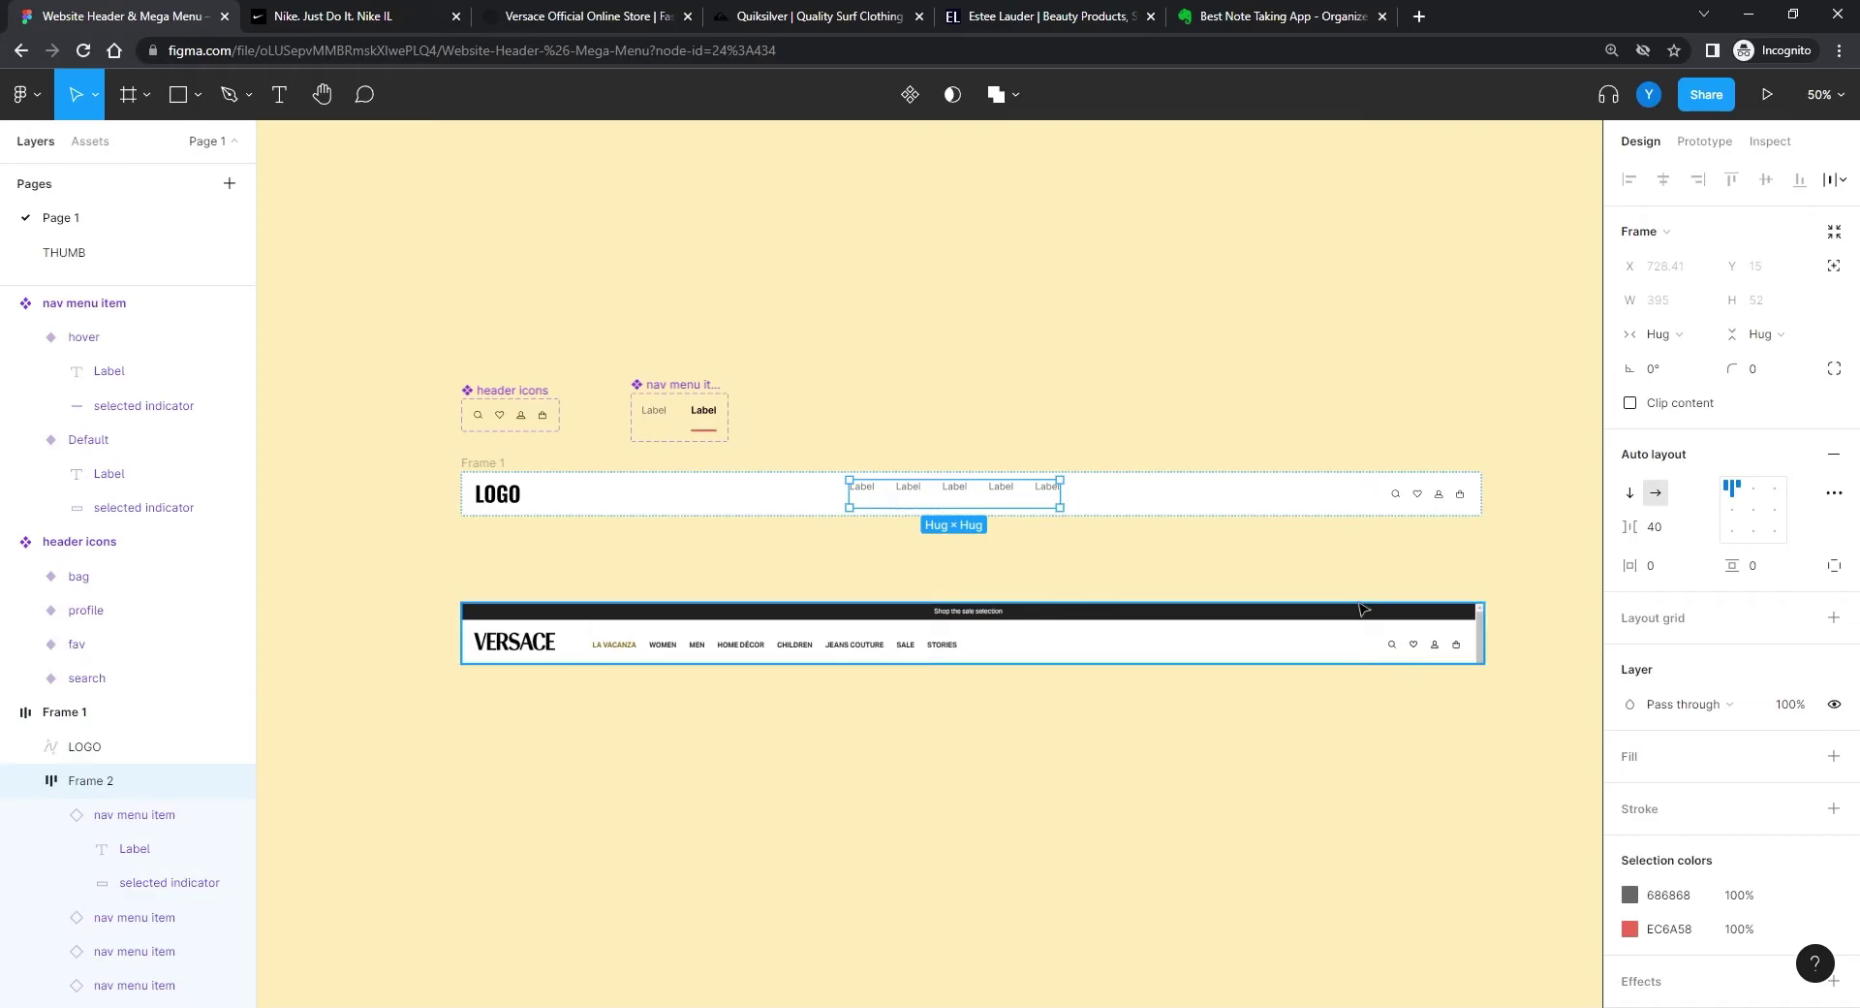
Step: Align Frame 2's nav items bottom-centre and fix the row's height at 82 px
key("shift+0")
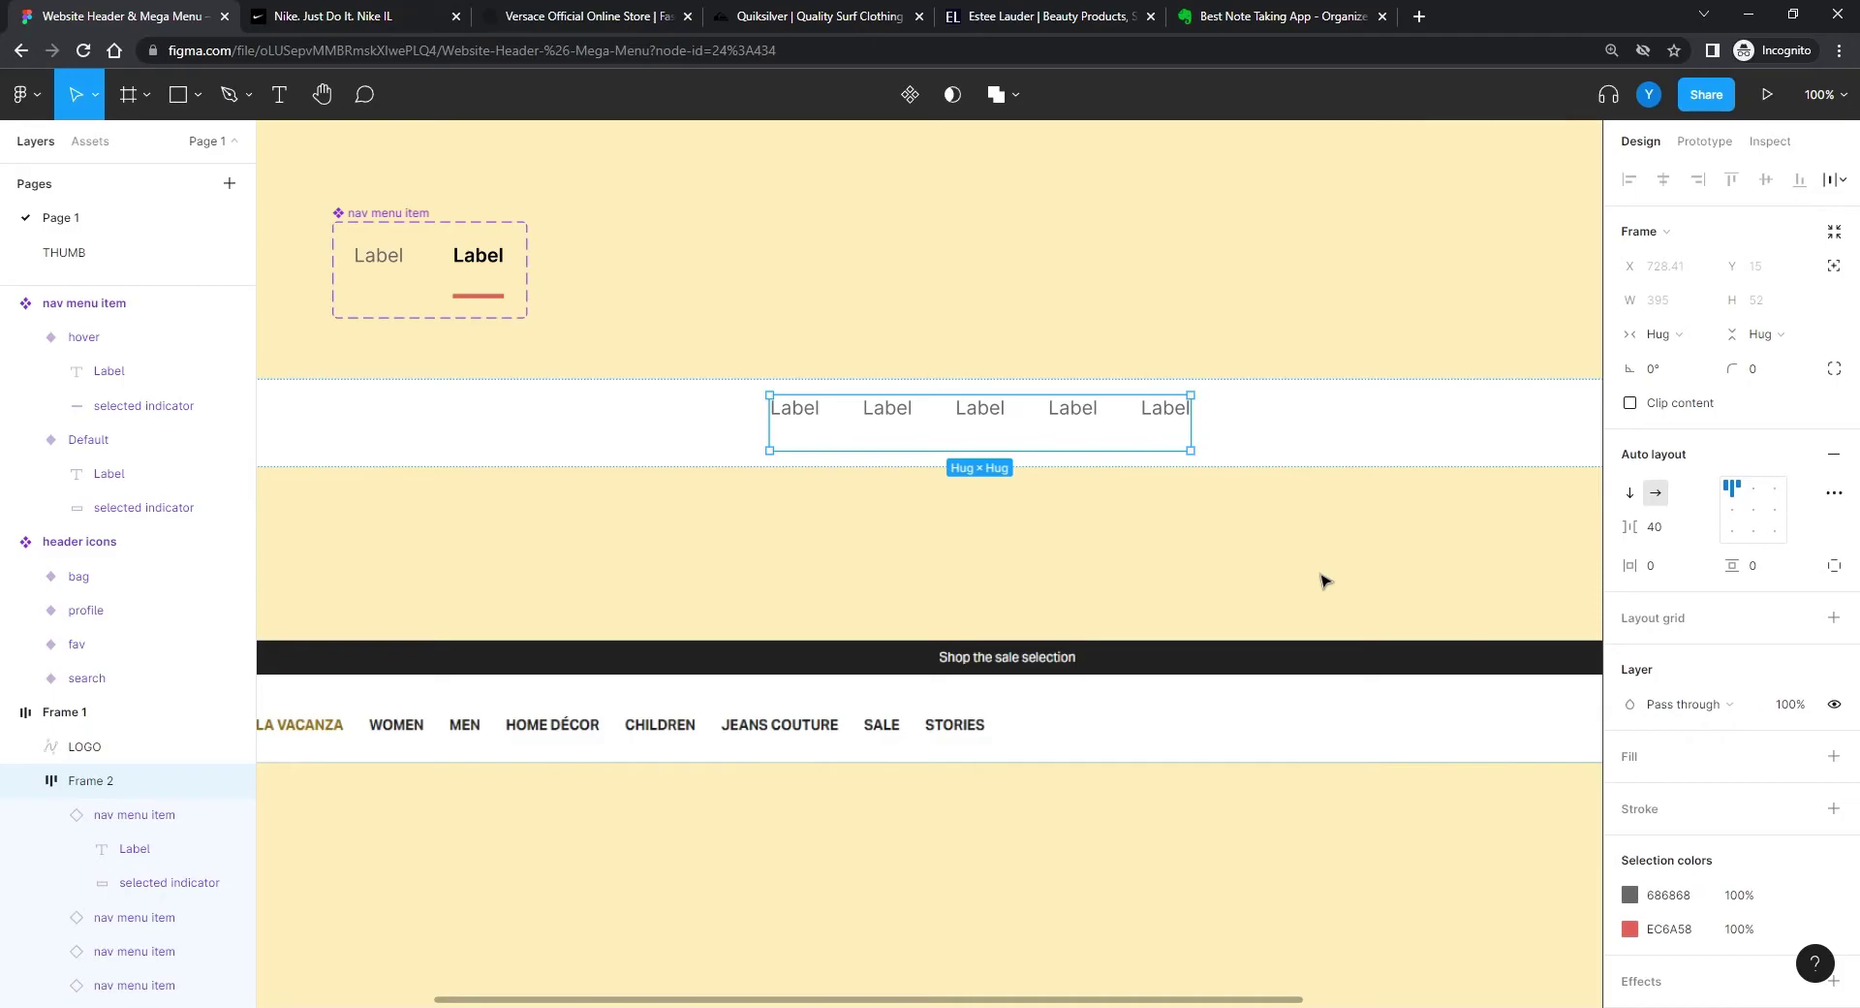
left_click(1754, 538)
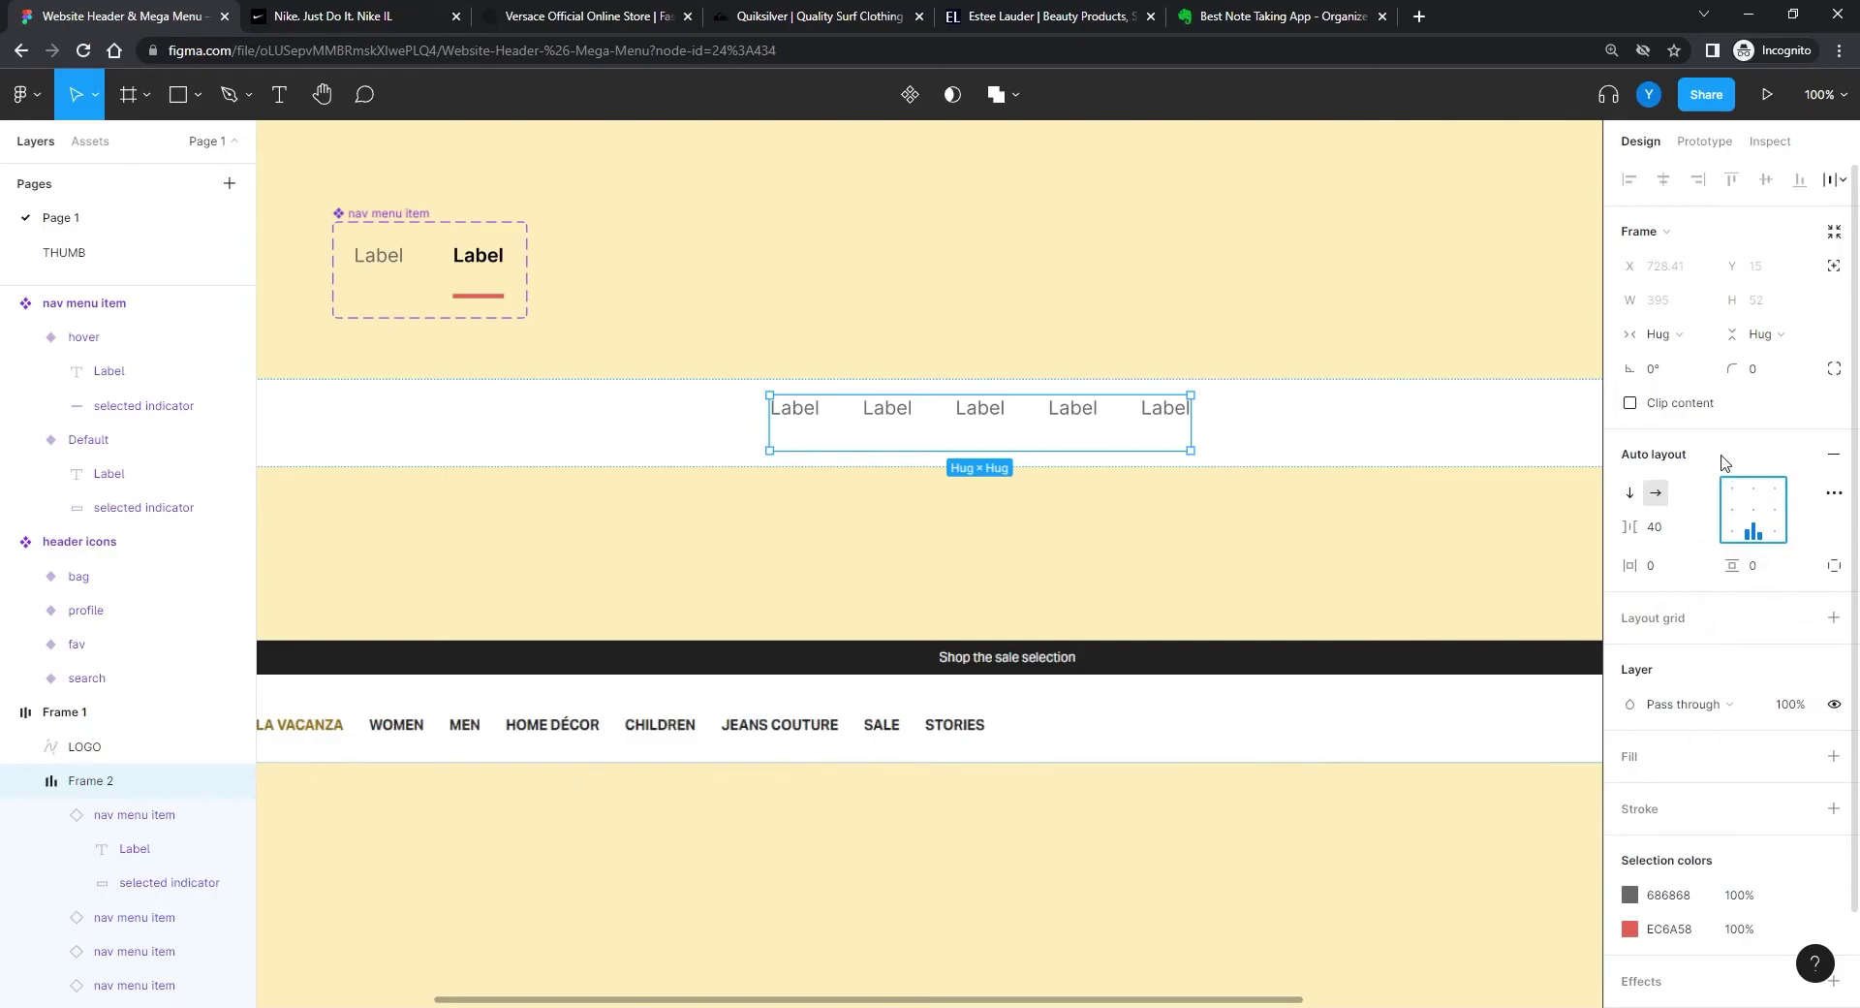
left_click(1767, 343)
left_click(1764, 306)
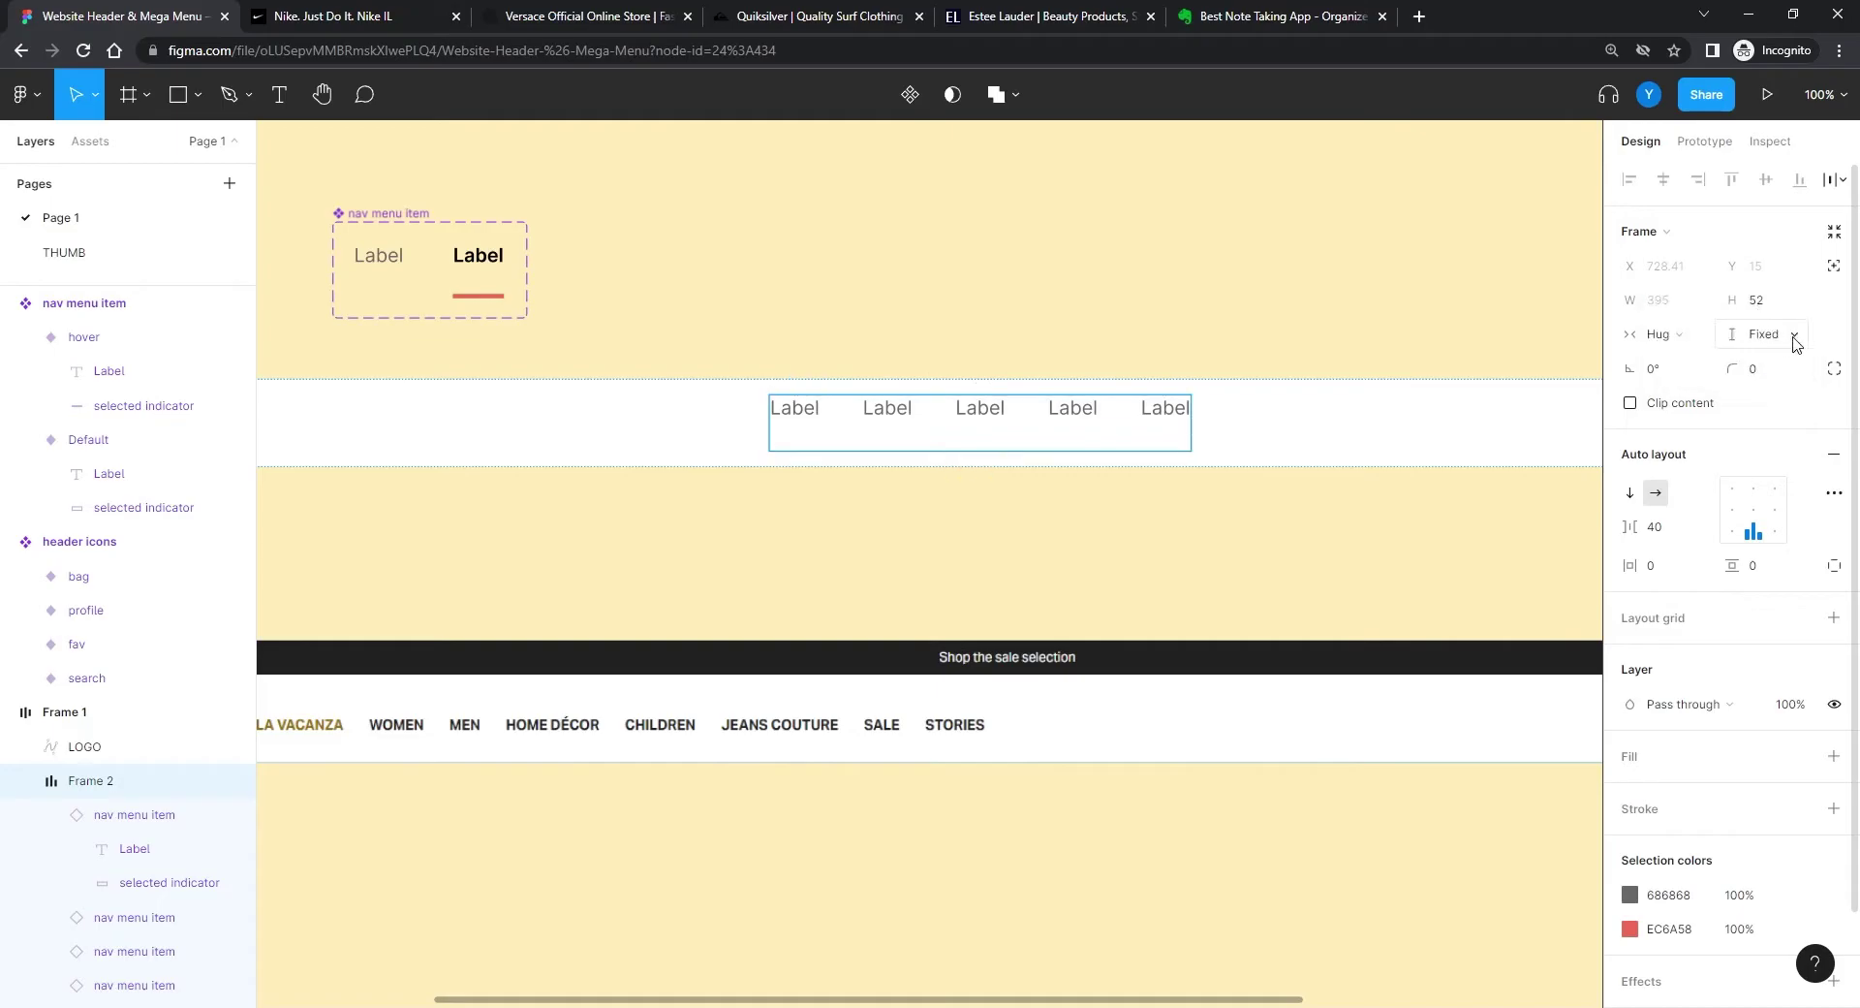
left_click(1756, 300)
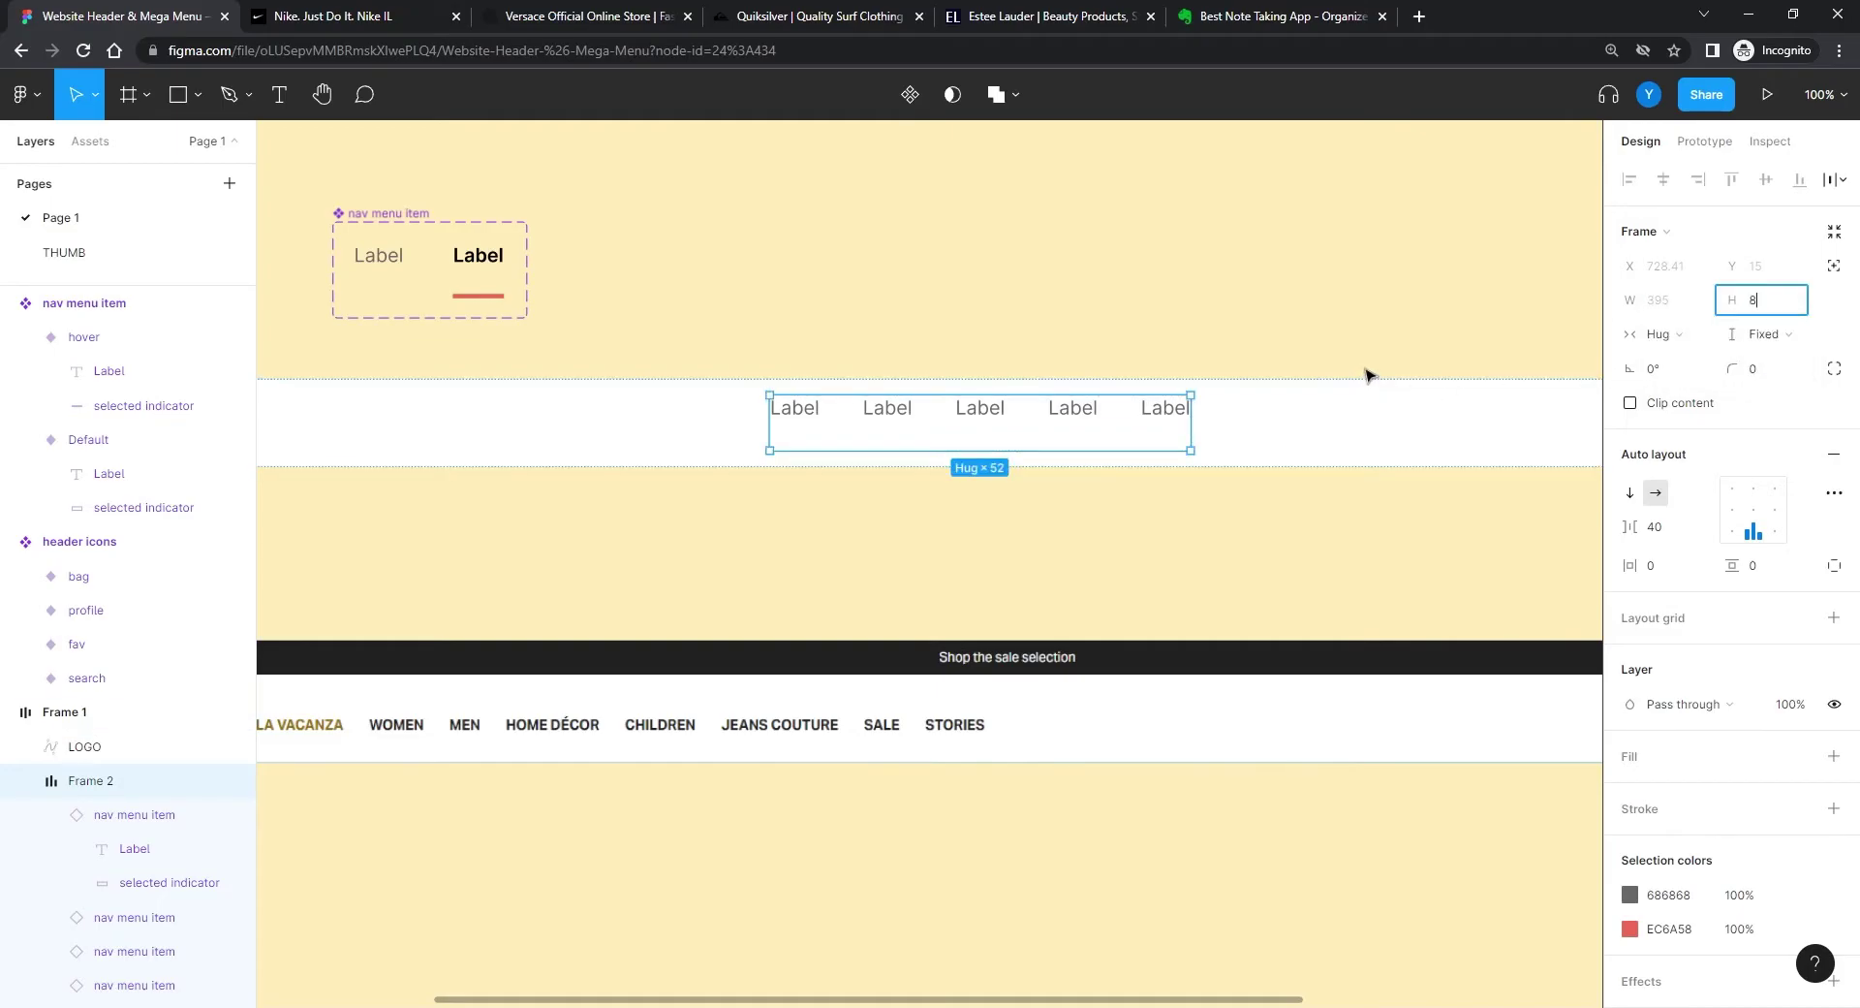
key("Return")
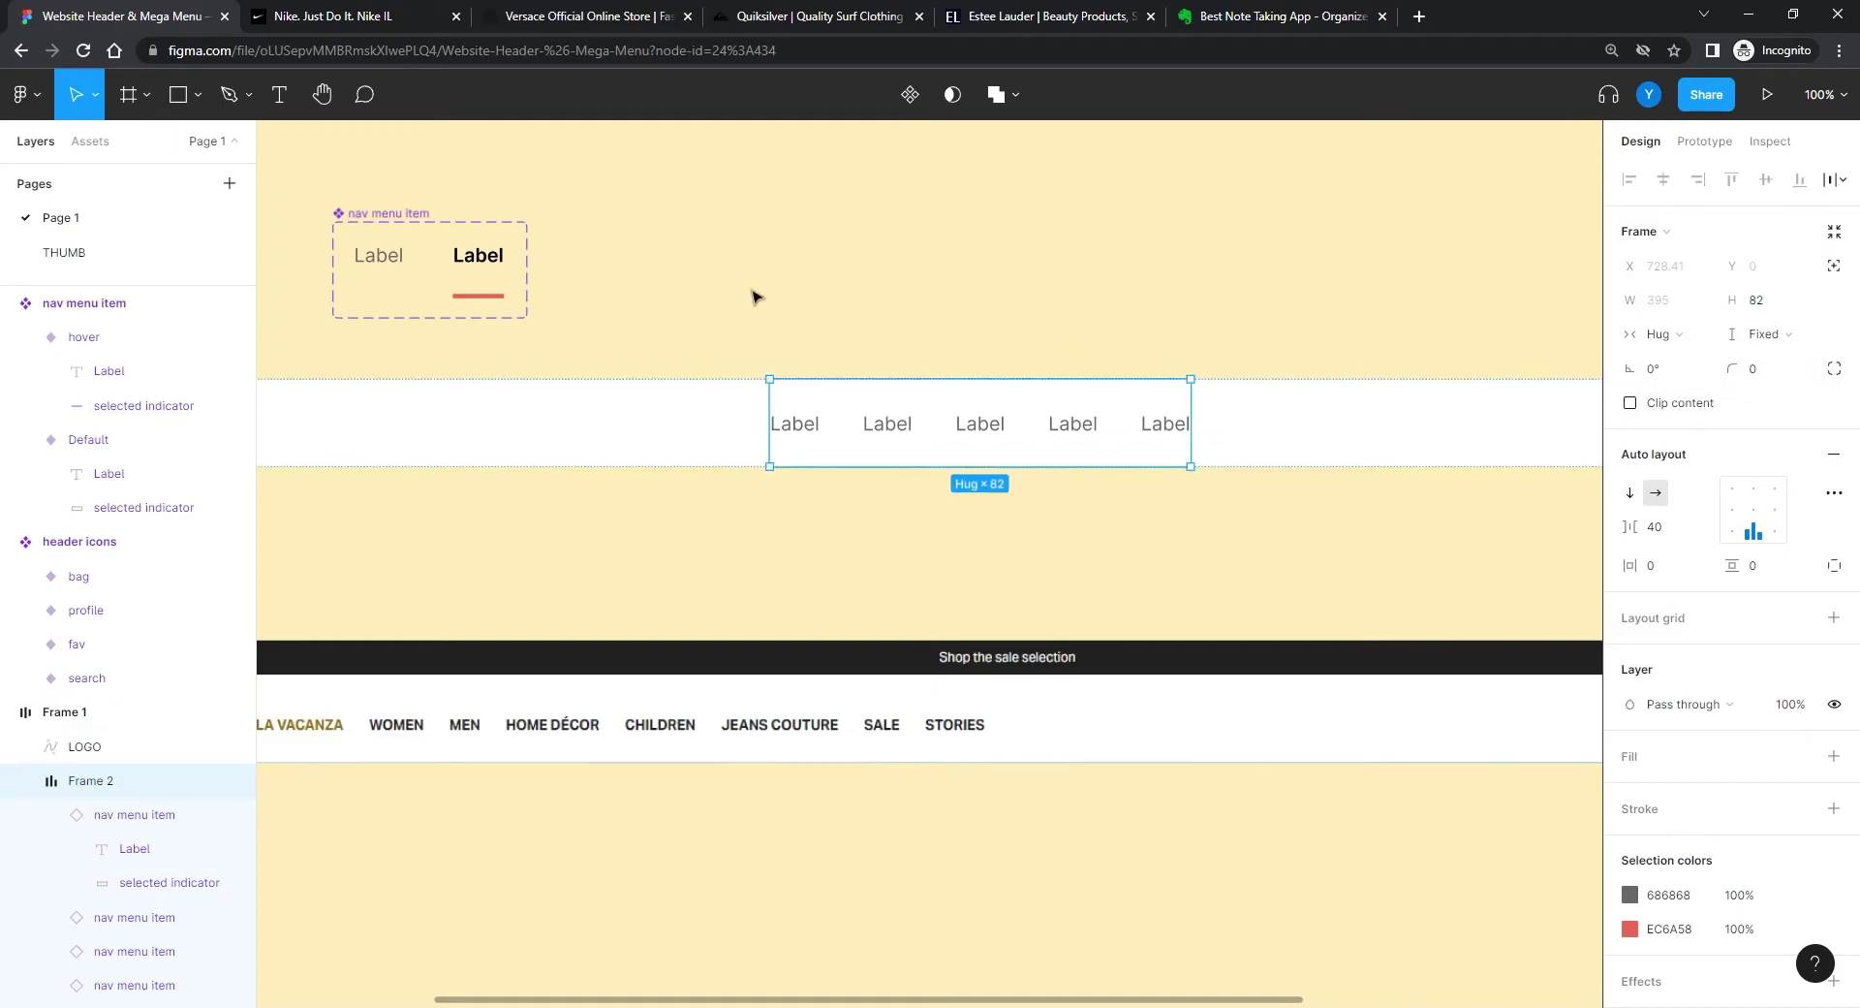
left_click(756, 296)
scroll(627, 515, "down", 6)
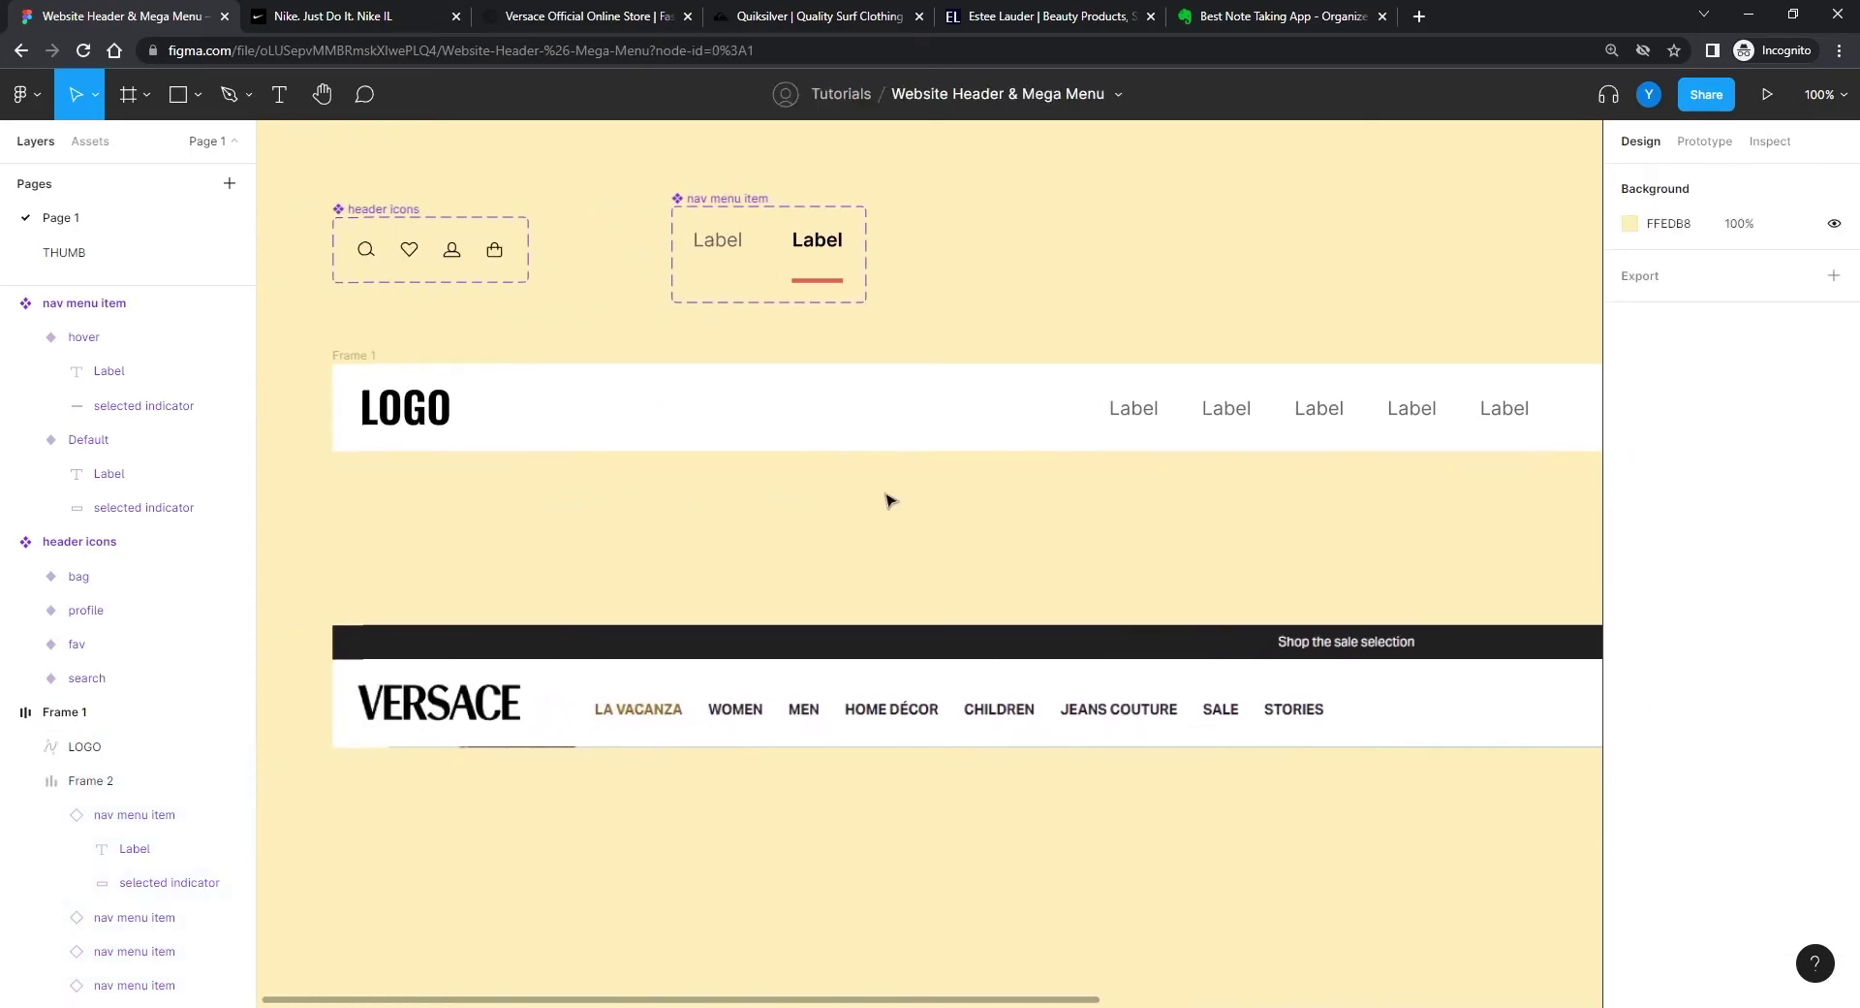
scroll(981, 542, "right", 3)
scroll(981, 543, "down", 1)
left_click(432, 408)
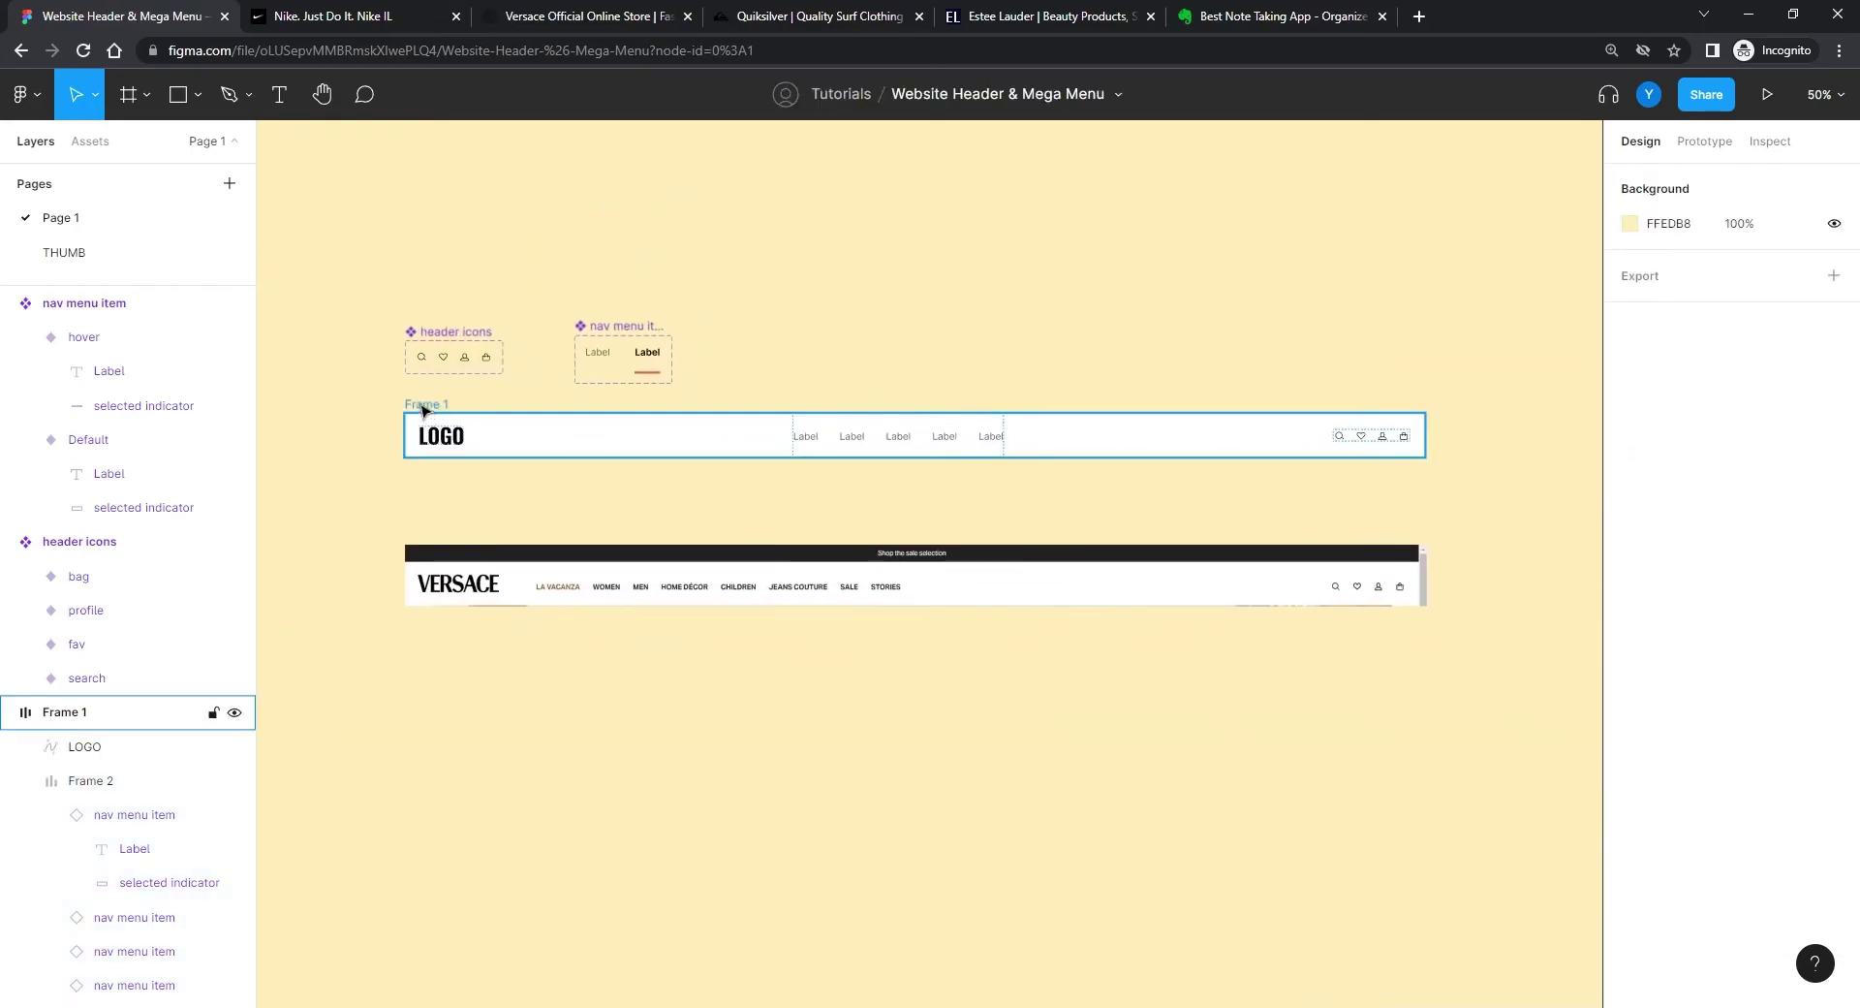
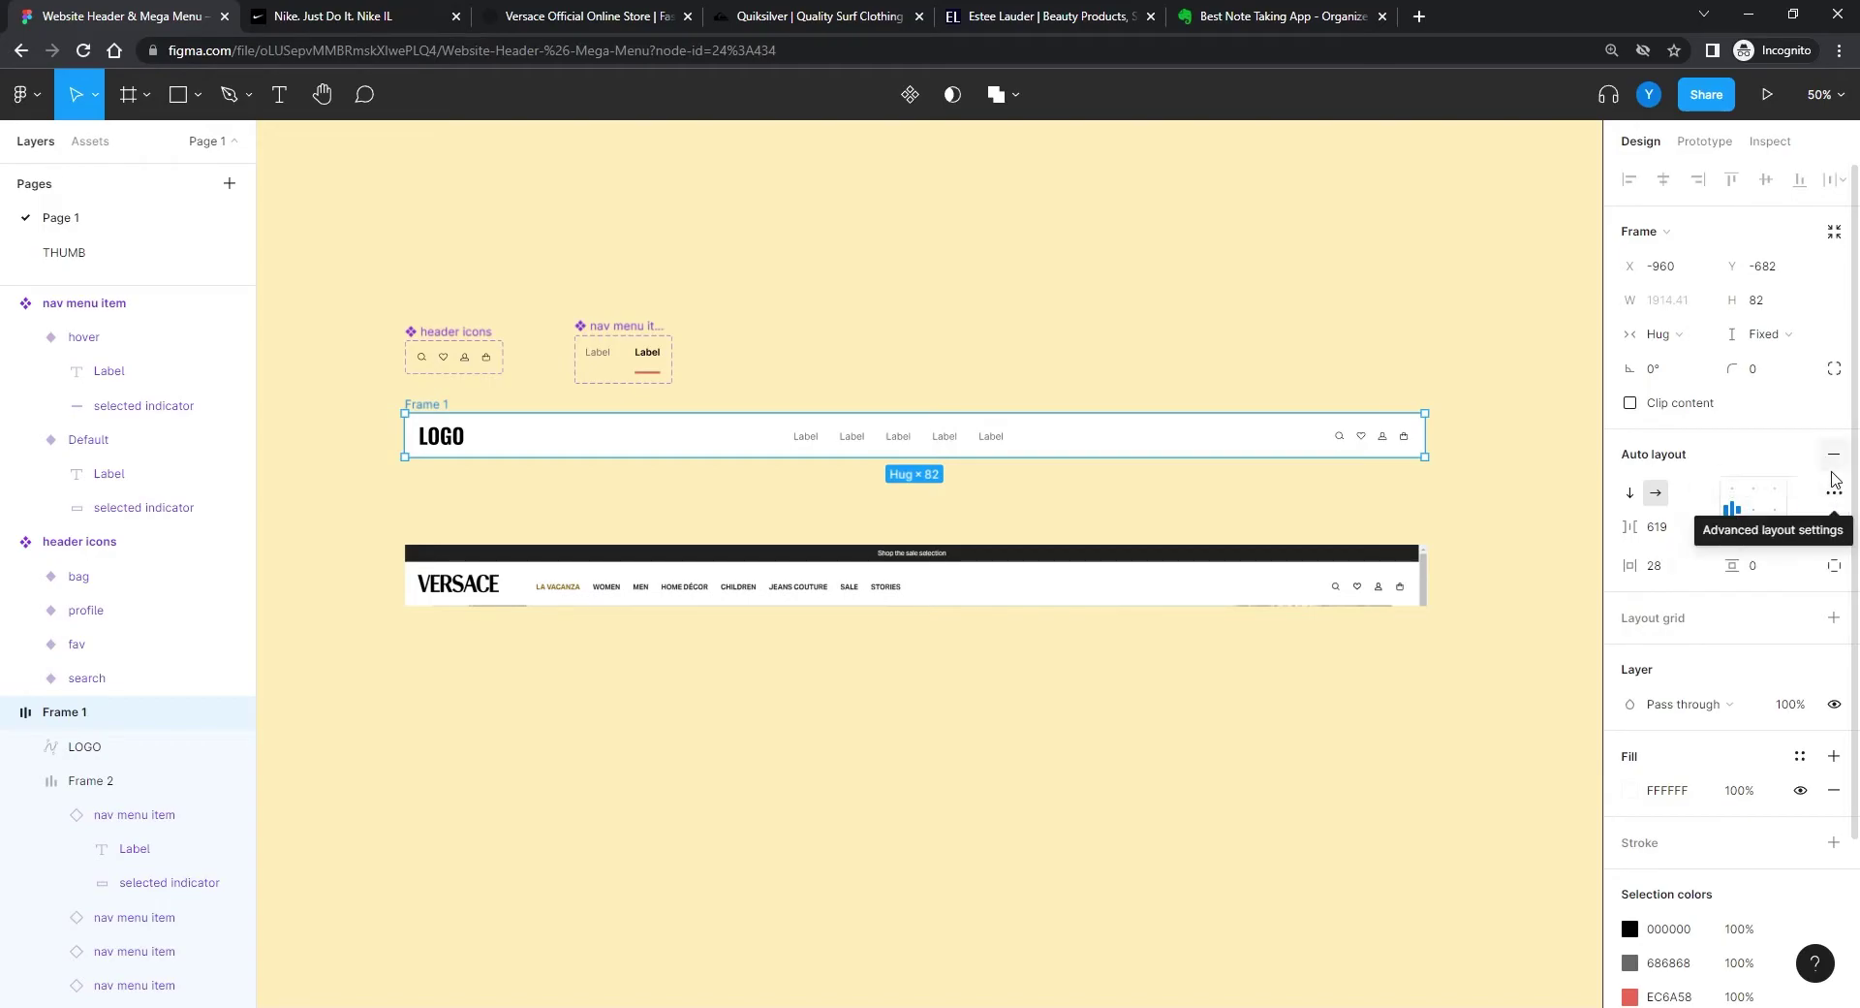
Step: Set Frame 1's spacing mode to Space between in its advanced layout settings
left_click(1835, 492)
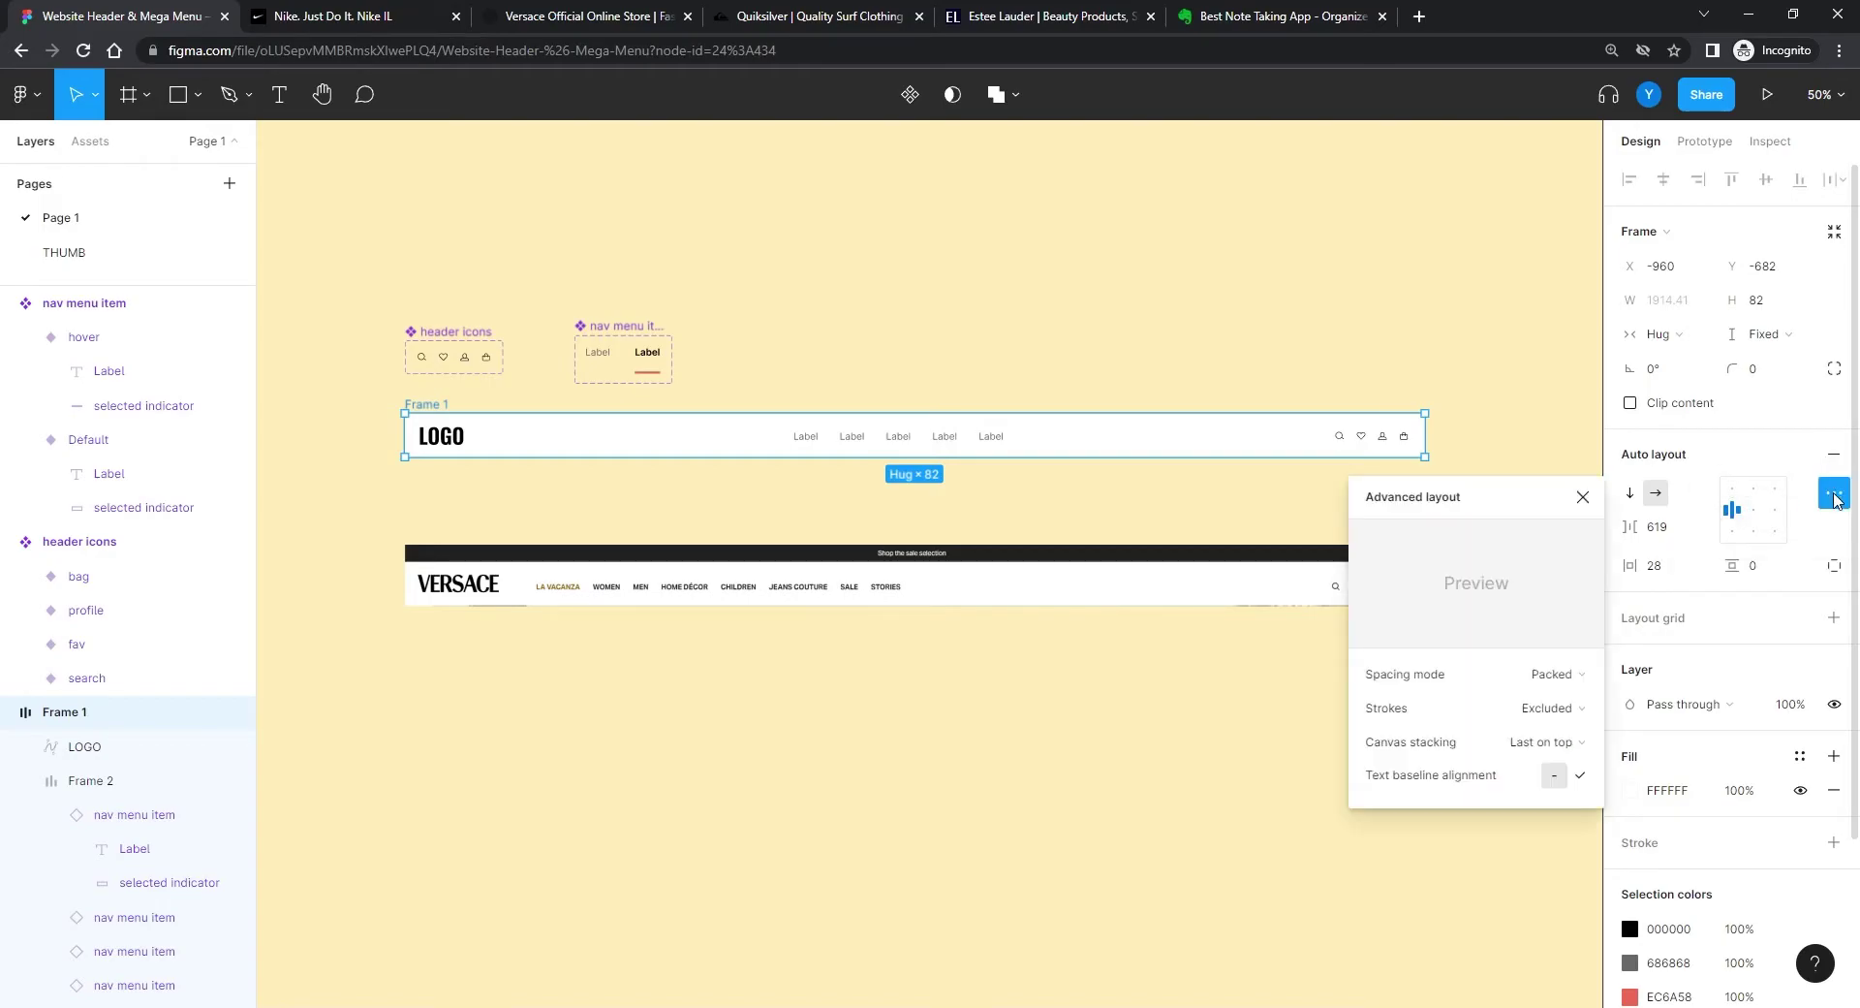
left_click(1551, 675)
left_click(1553, 697)
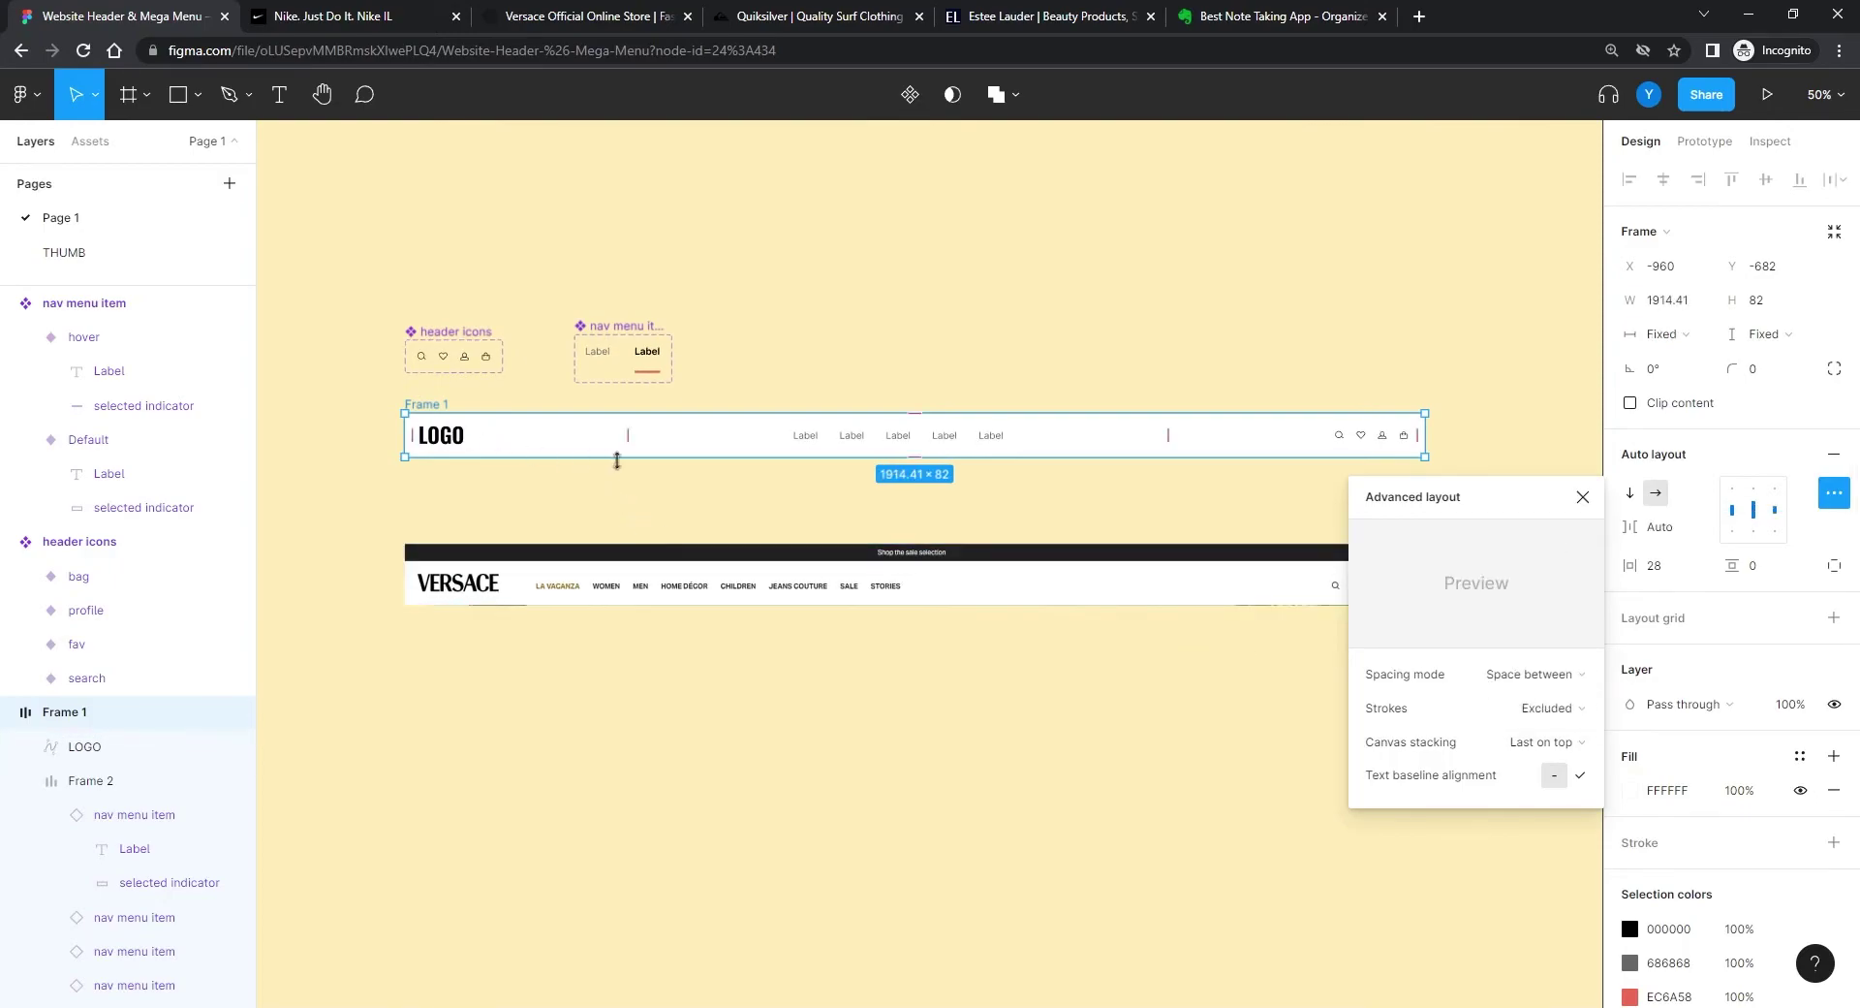
left_click(640, 491)
Step: Try a 600 right padding on the header, then undo it
left_click(425, 404)
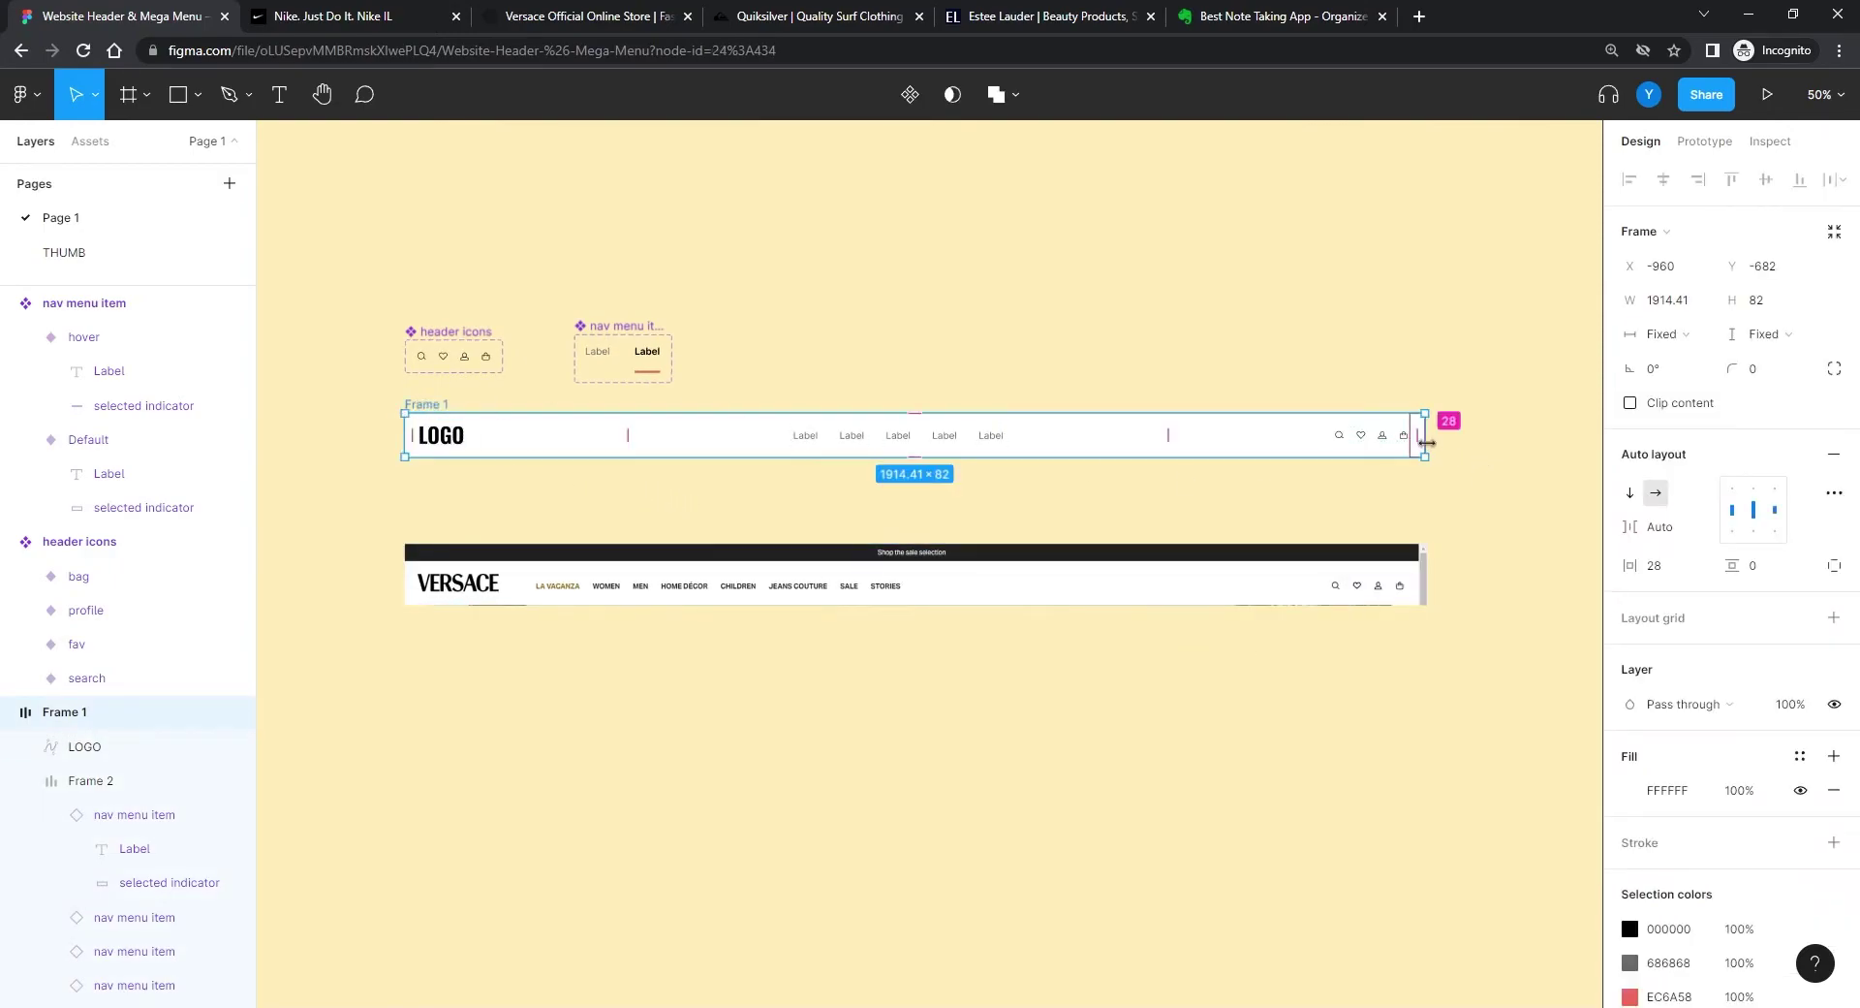
left_click_drag(1427, 443, 1122, 445)
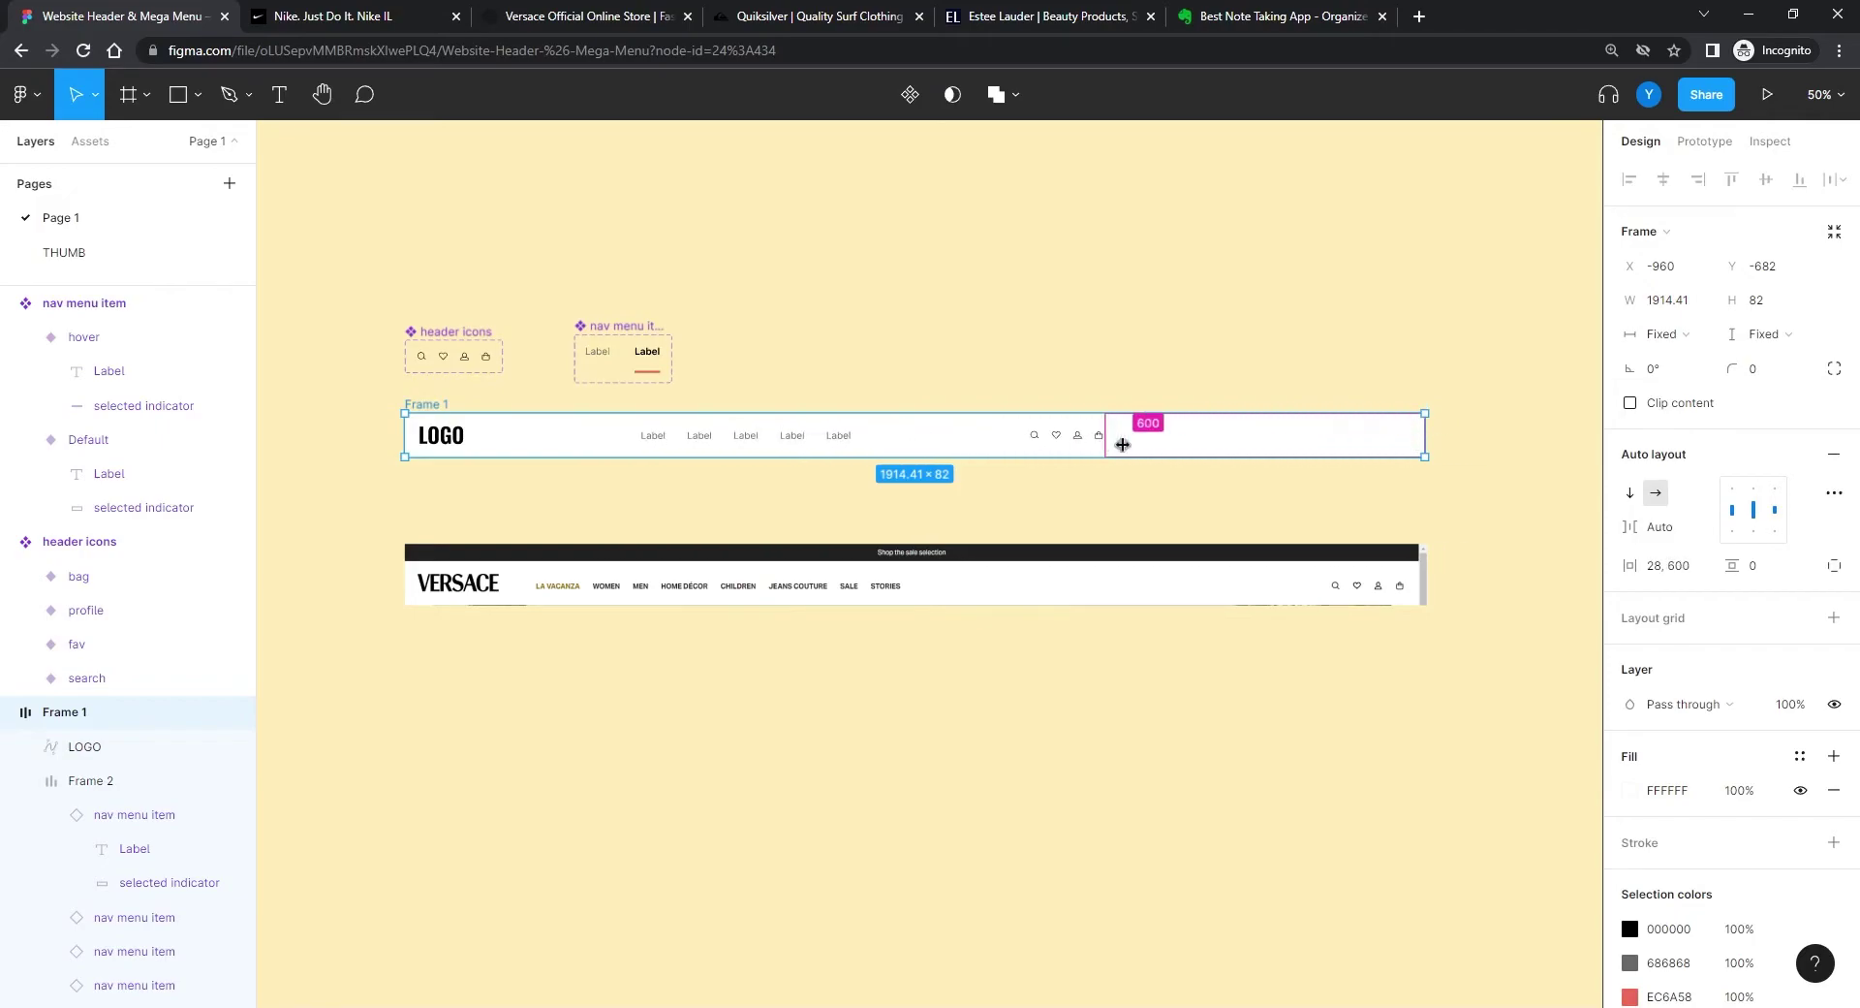
key("ctrl+z")
left_click(1442, 513)
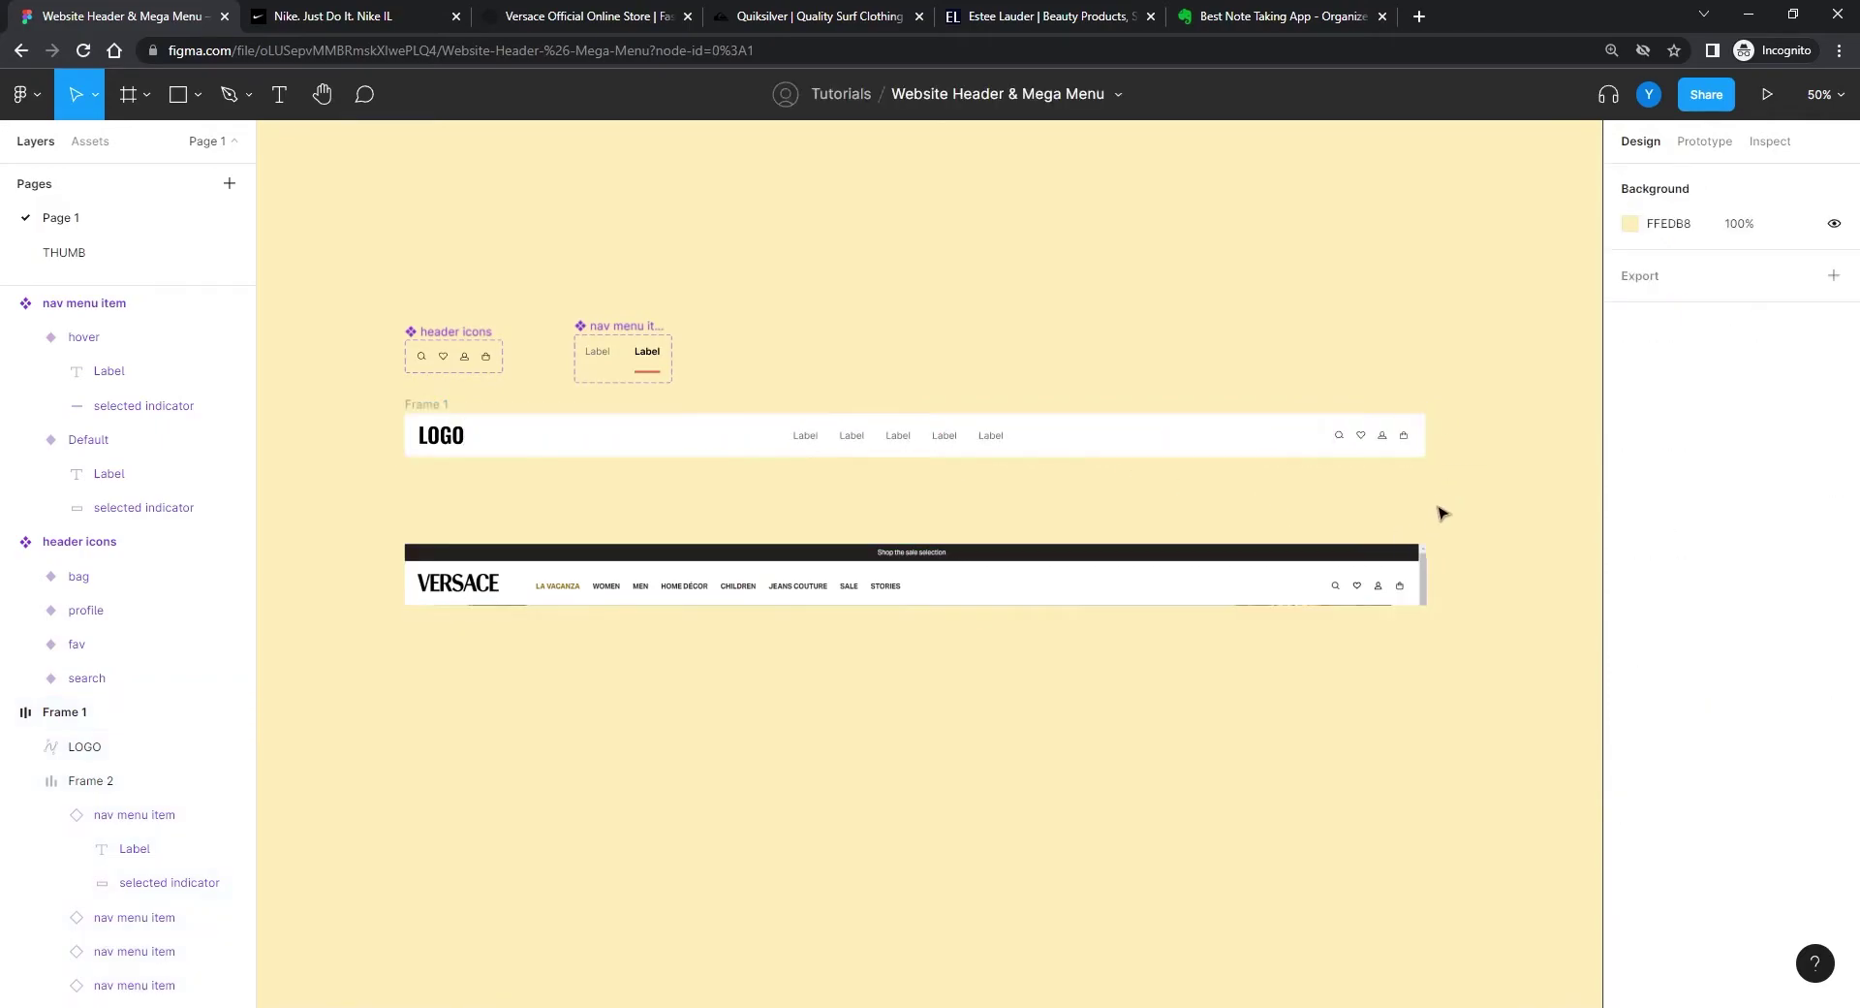
scroll(1175, 507, "right", 3)
scroll(1113, 514, "up", 5)
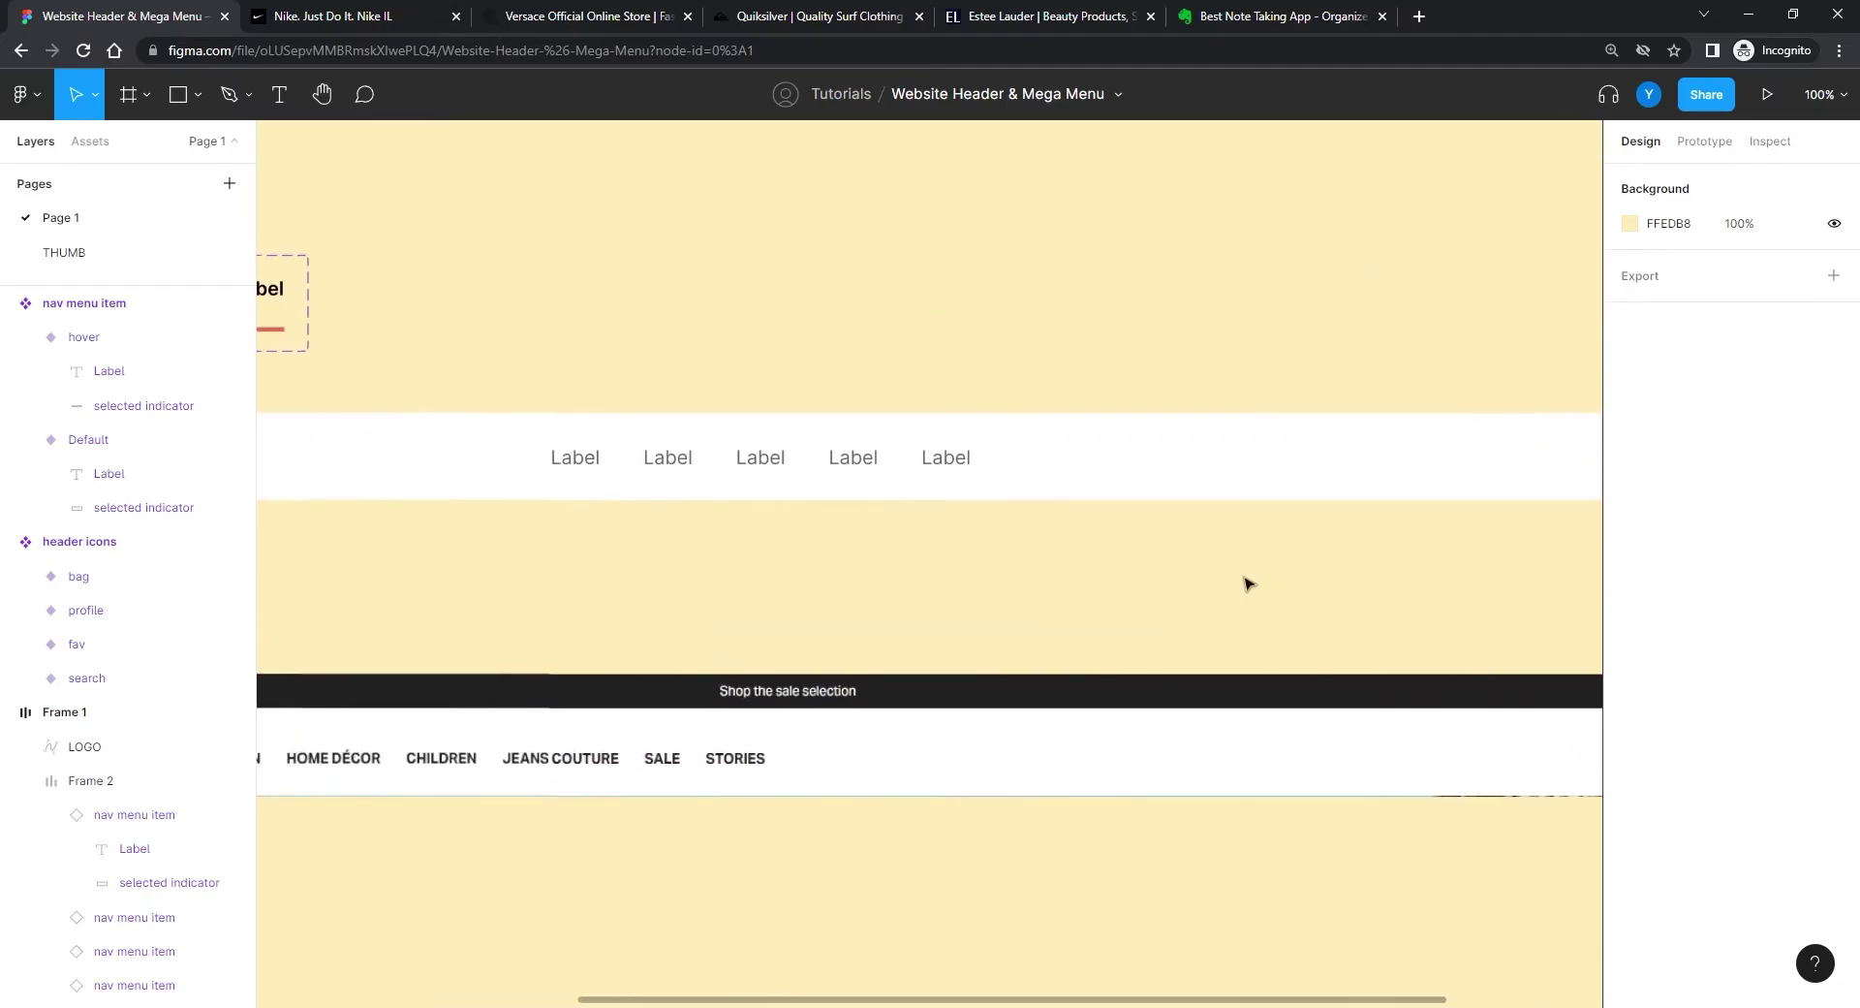
scroll(1248, 583, "right", 6)
scroll(793, 514, "down", 1)
Step: Test narrowing the header to 1752 wide and enlarging its right padding, undoing both
left_click(905, 415)
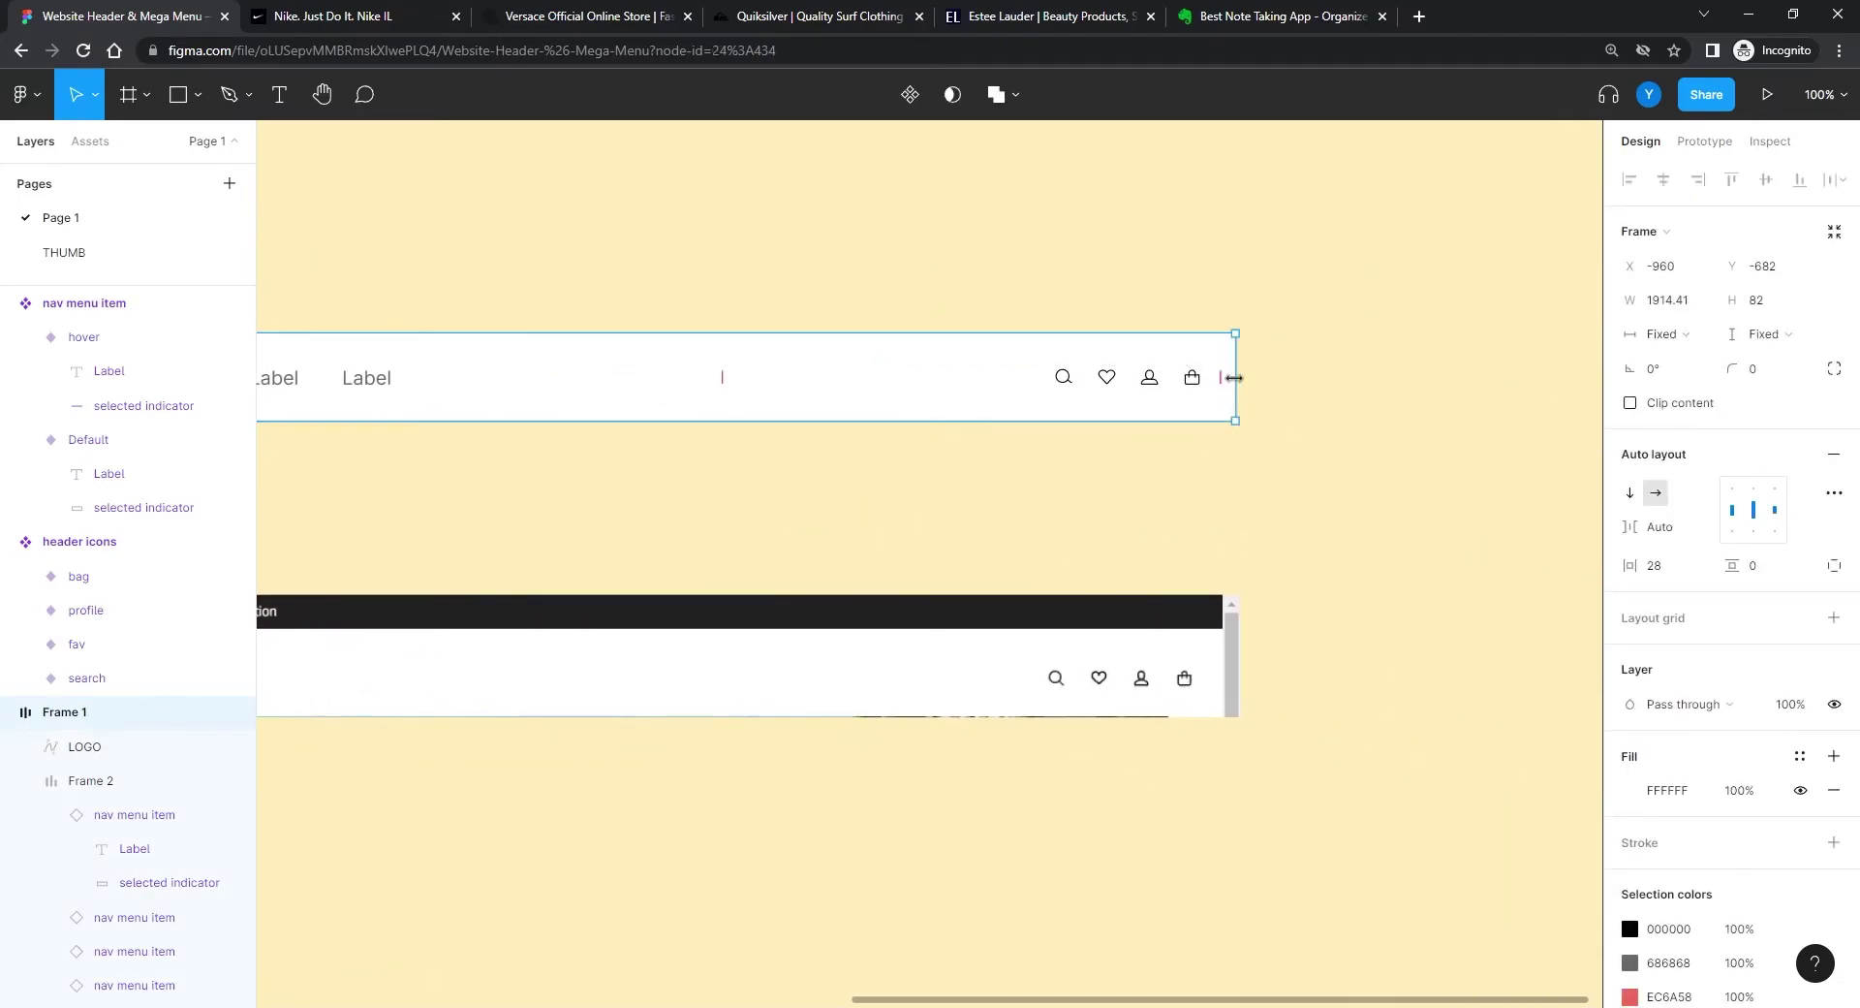
left_click_drag(1234, 378, 1062, 377)
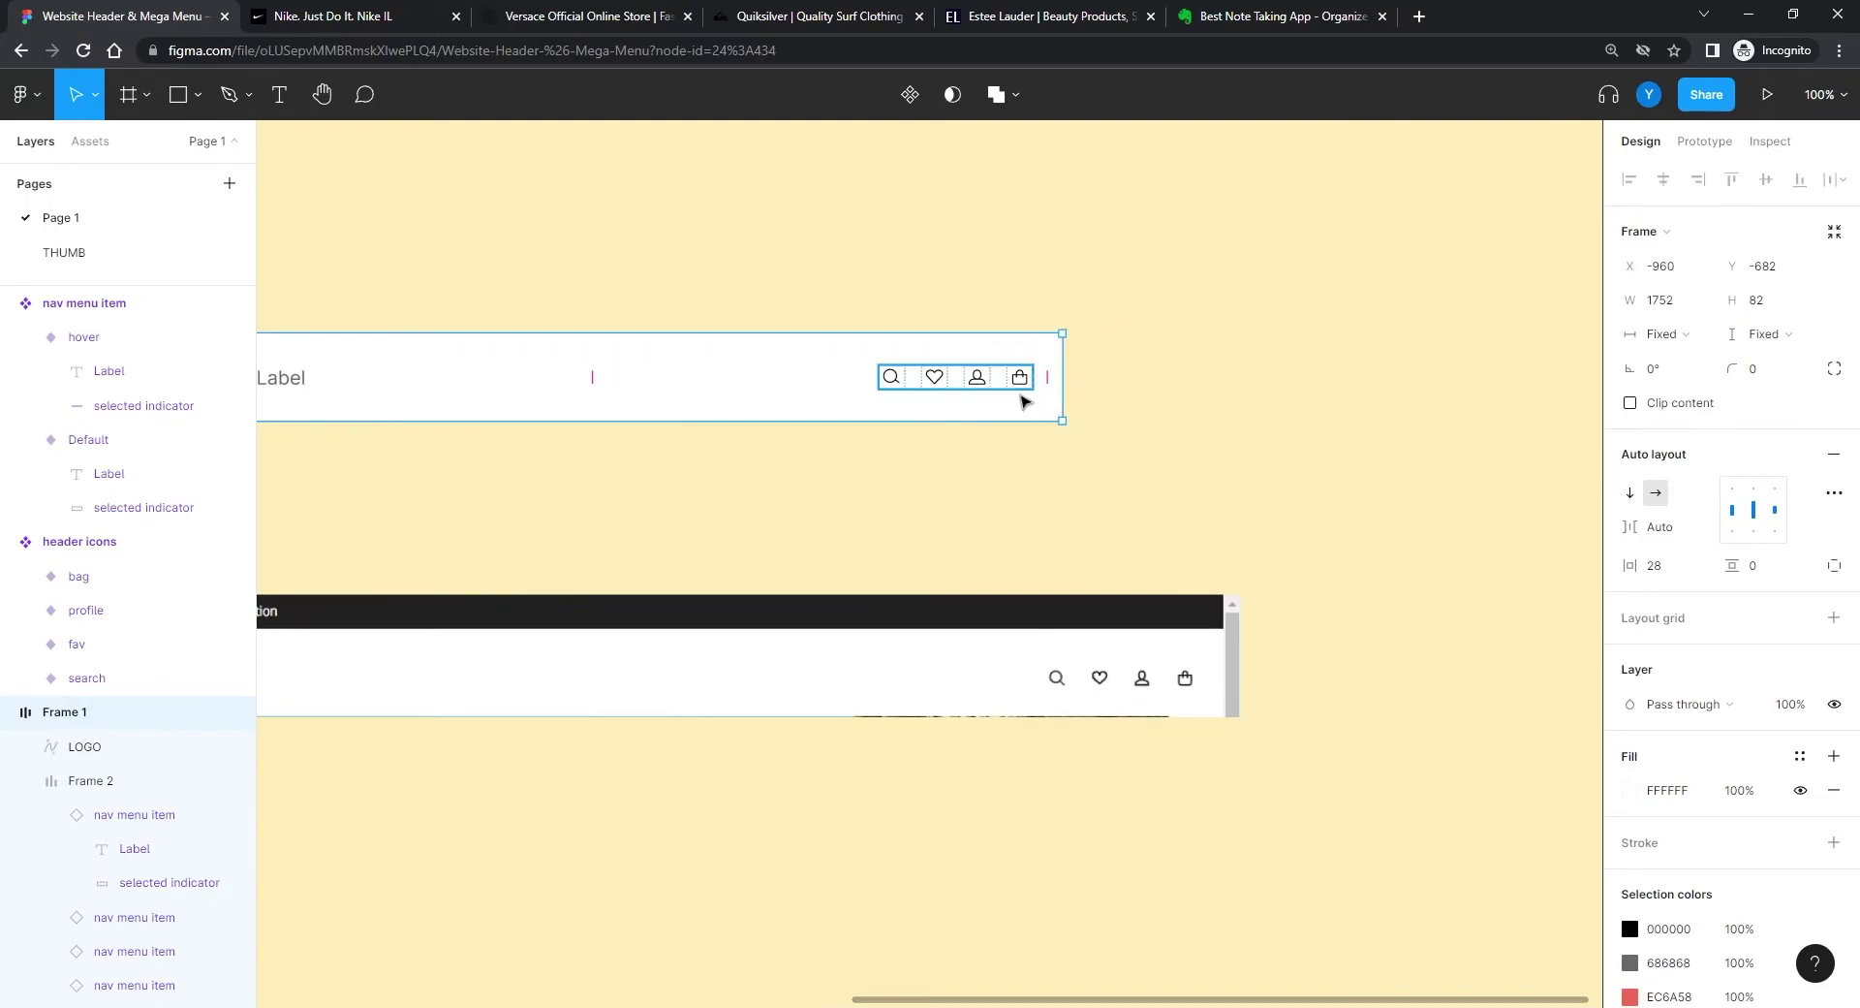
key("ctrl+z")
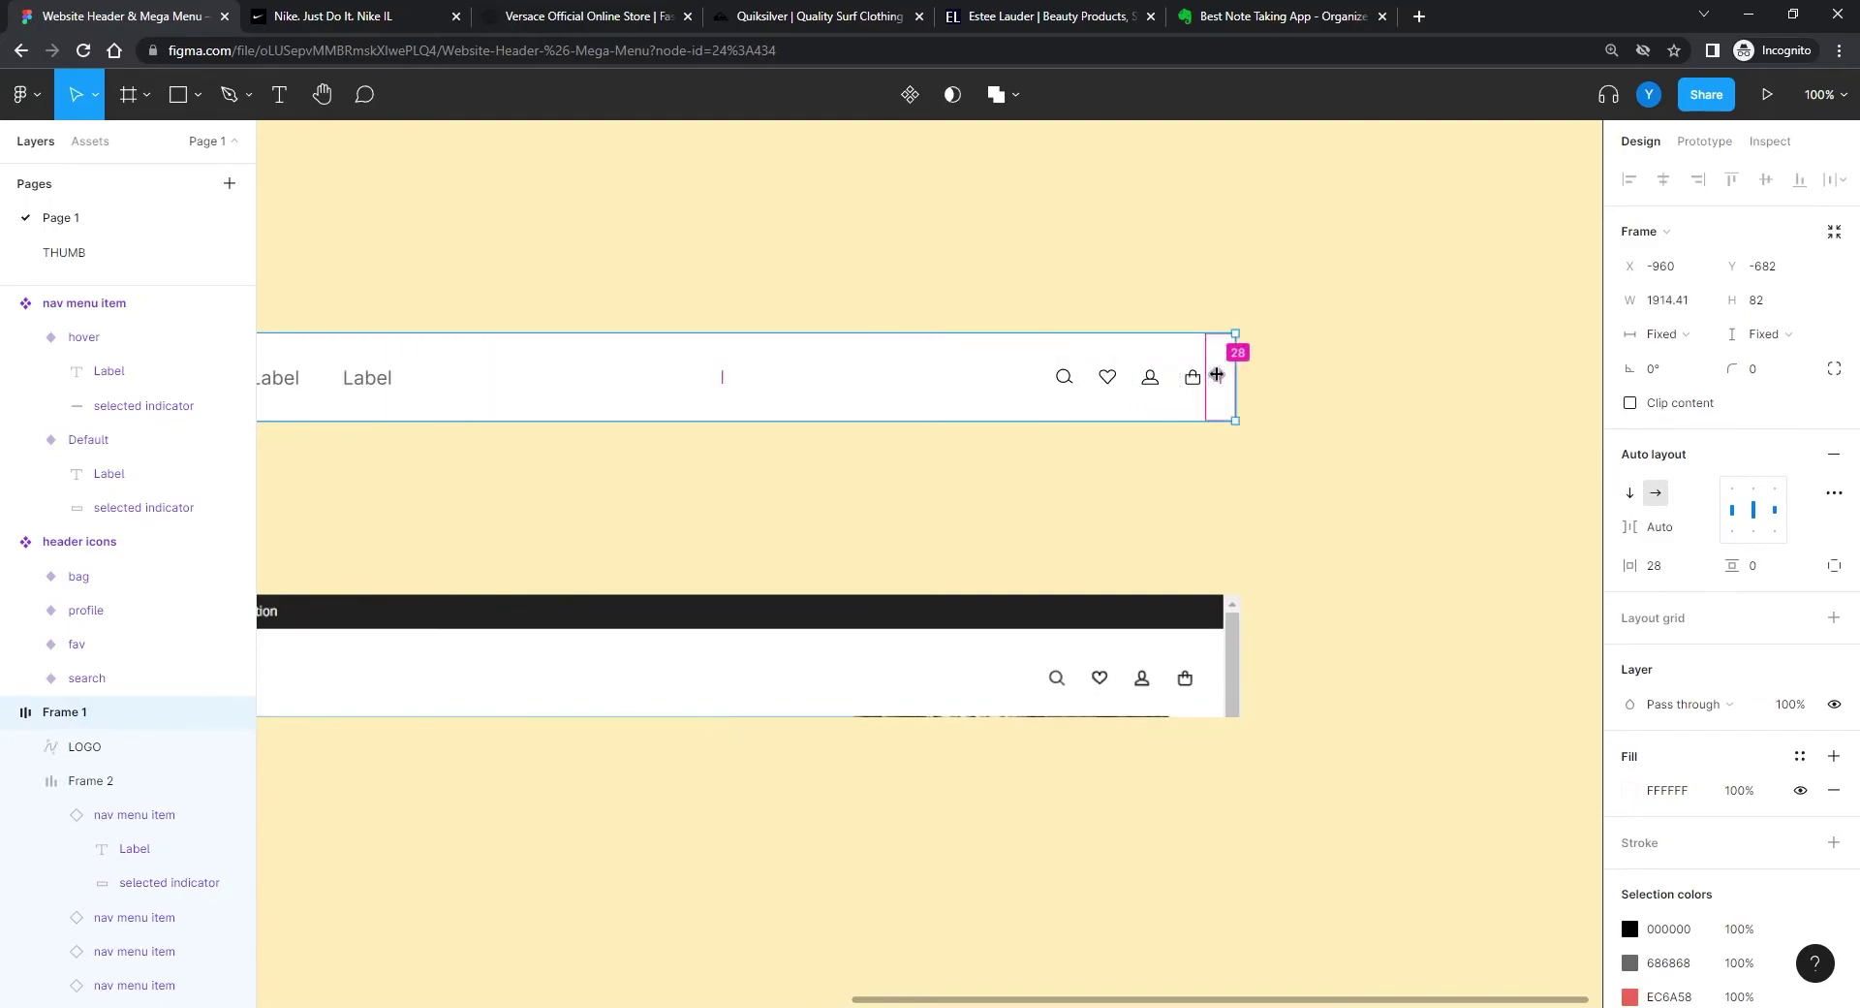
left_click_drag(1217, 374, 1111, 405)
key("ctrl+z")
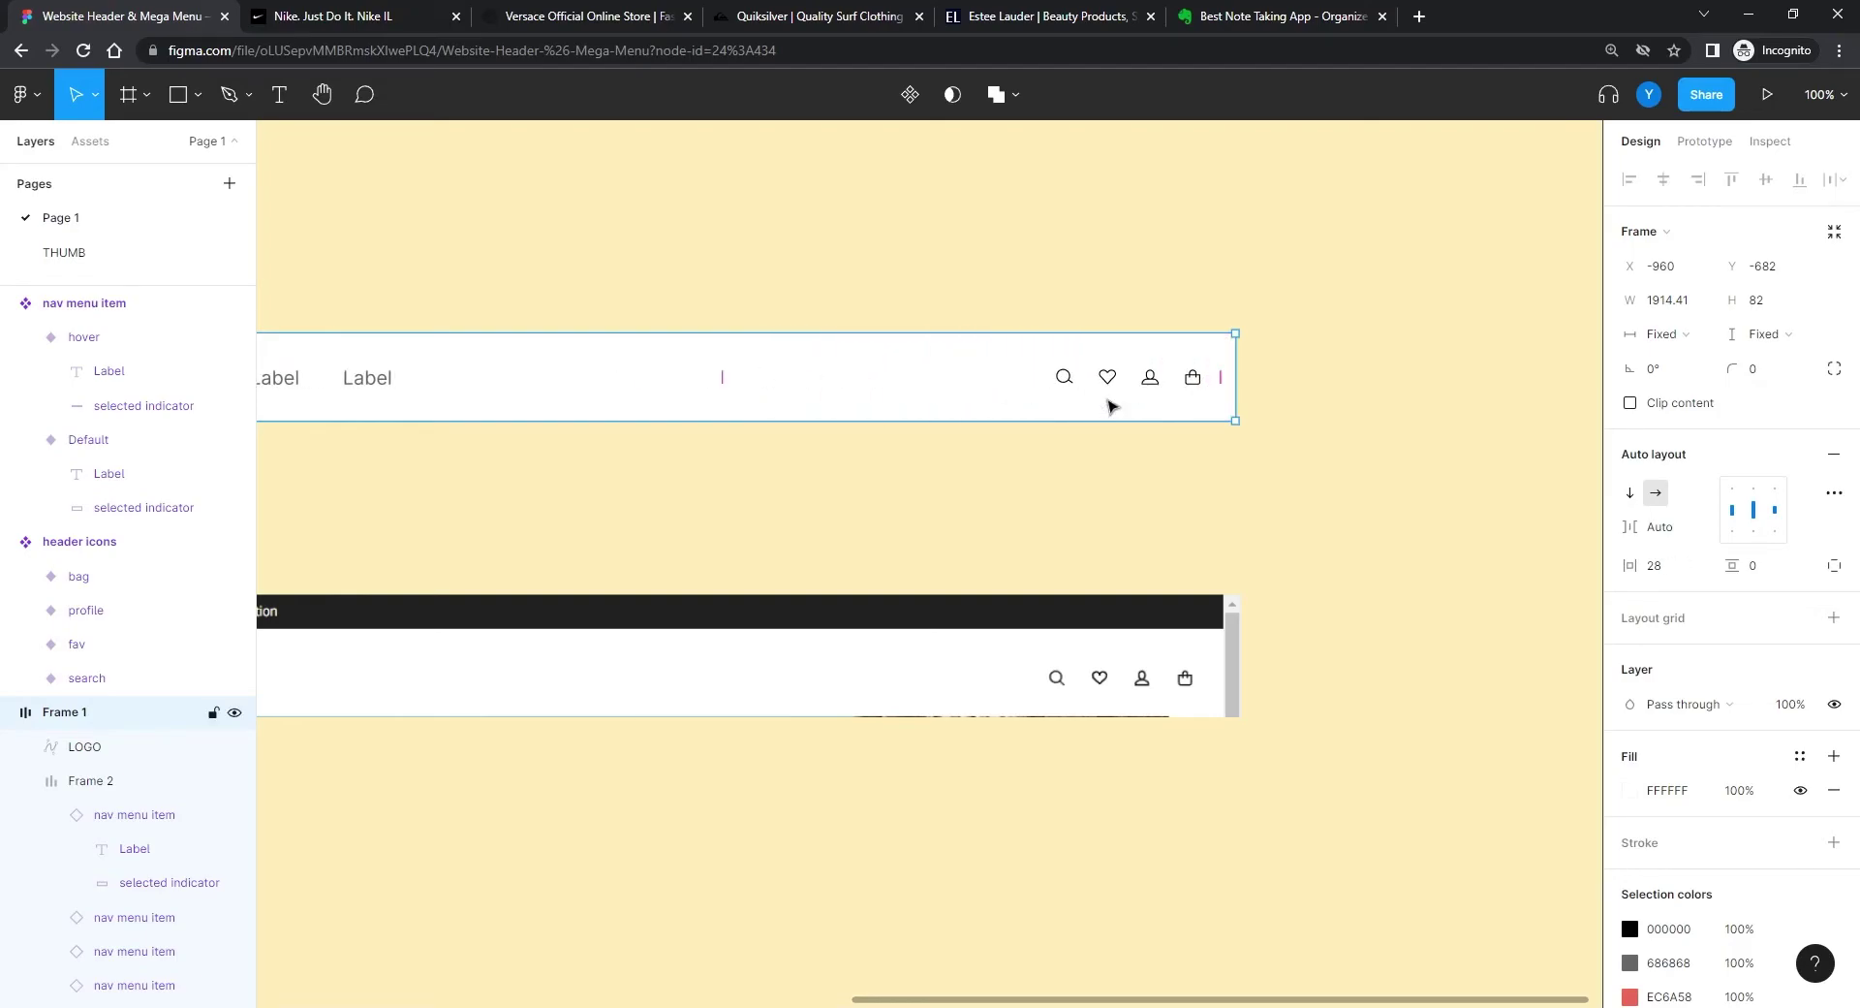
Step: Narrow the header to 1509 wide, then test a slightly wider width and undo it
left_click_drag(1236, 409, 843, 411)
key("ctrl+minus")
key("ctrl+minus")
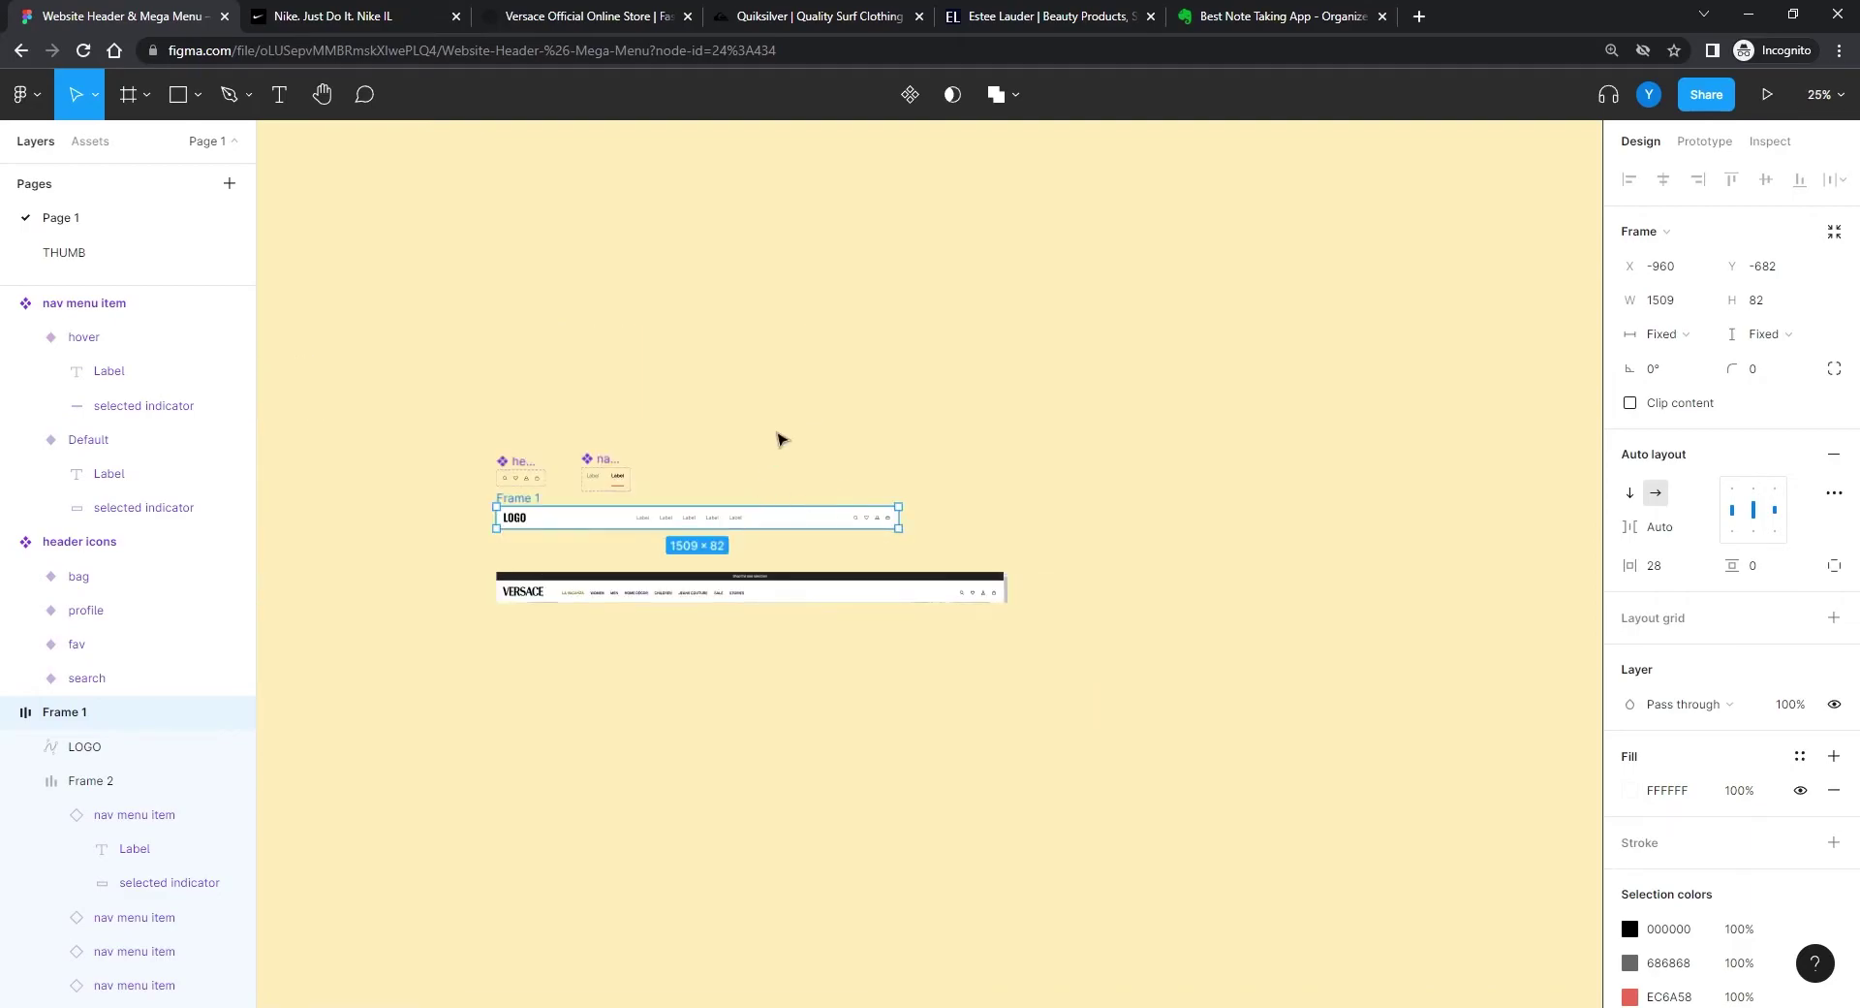
key("ctrl+plus")
scroll(1141, 431, "left", 5)
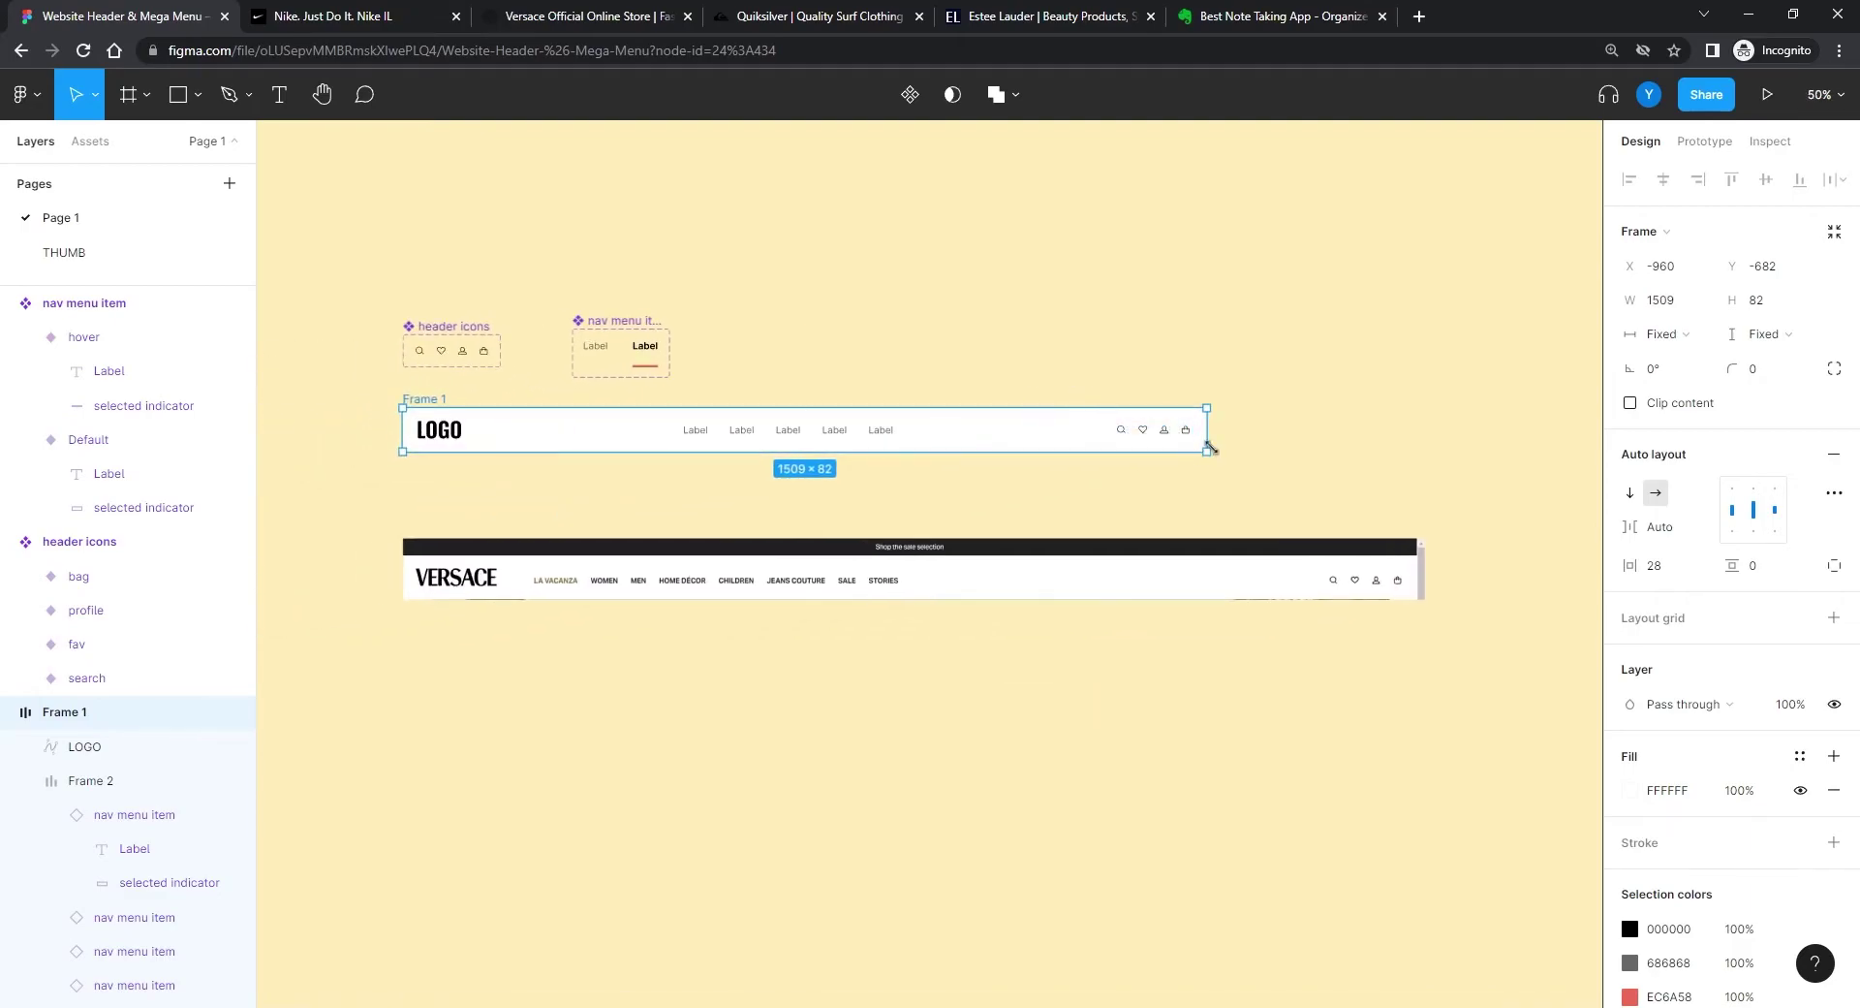
left_click_drag(1209, 443, 1273, 442)
key("ctrl+z")
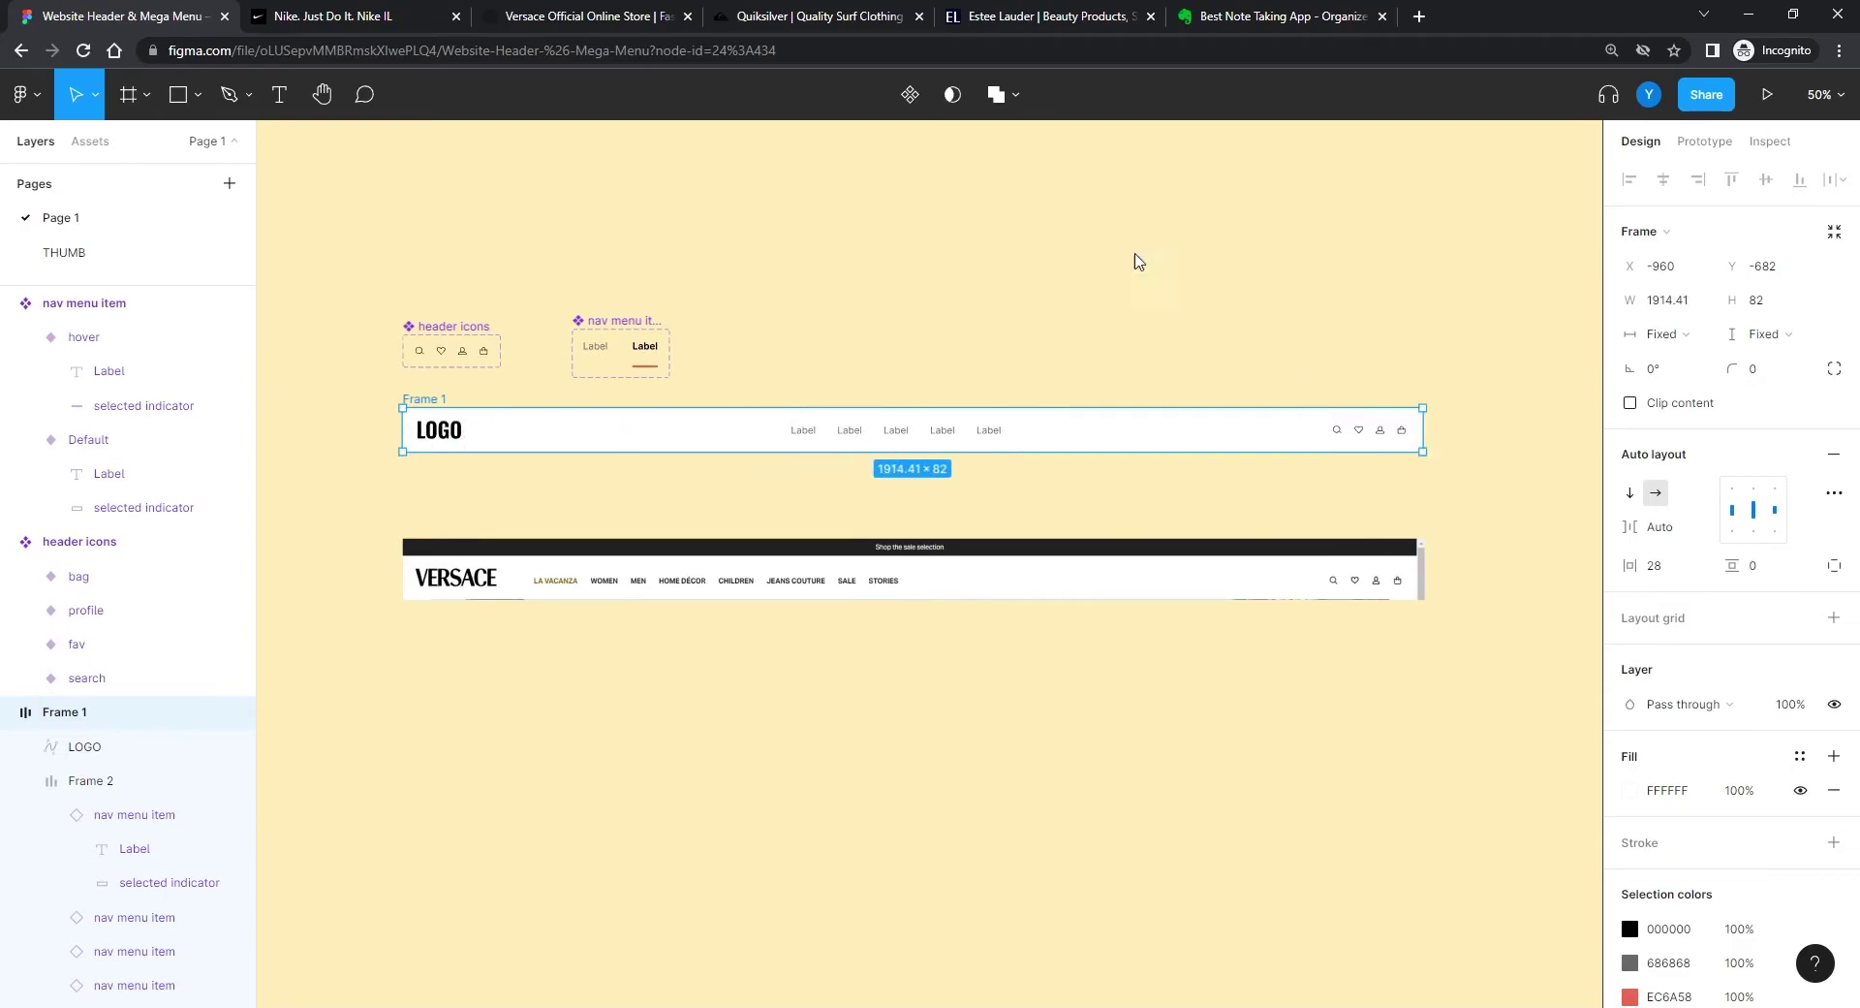
left_click(1066, 271)
left_click_drag(870, 297, 1036, 328)
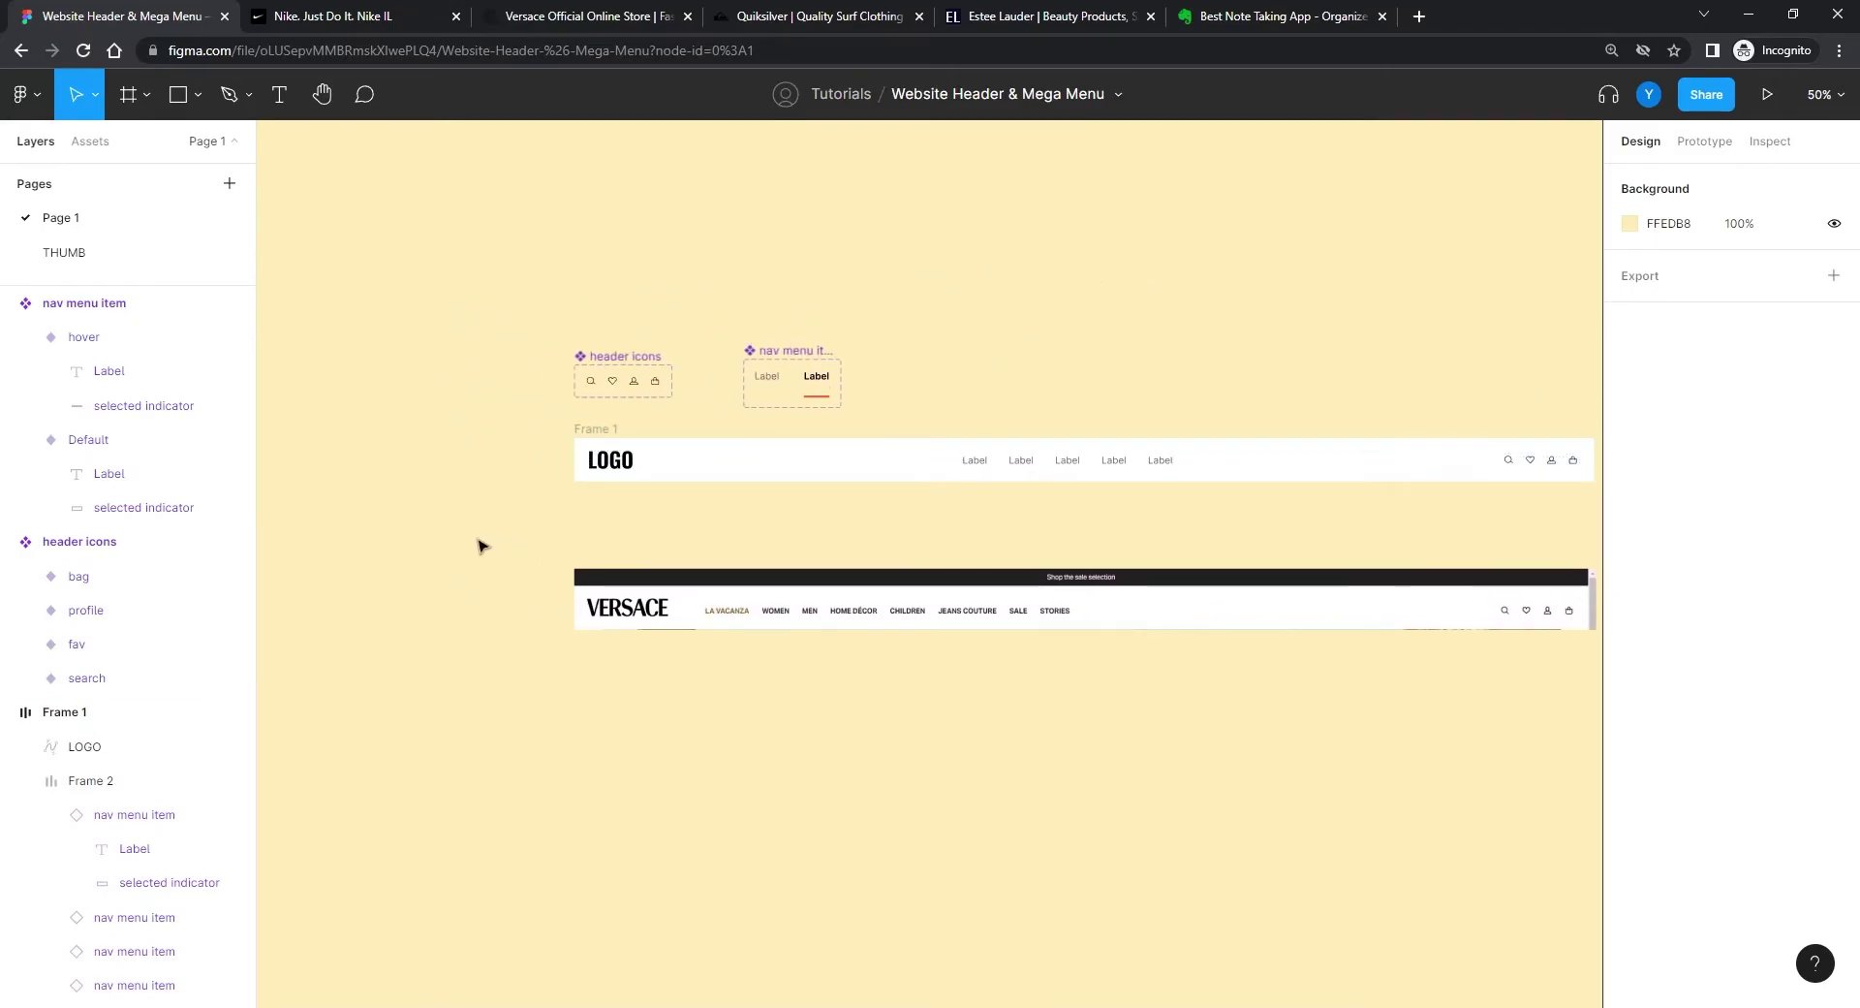
Step: Draw a new 1920-wide Frame 3 below the Versace header with height 940
left_click_drag(436, 503, 591, 494)
scroll(591, 494, "right", 5)
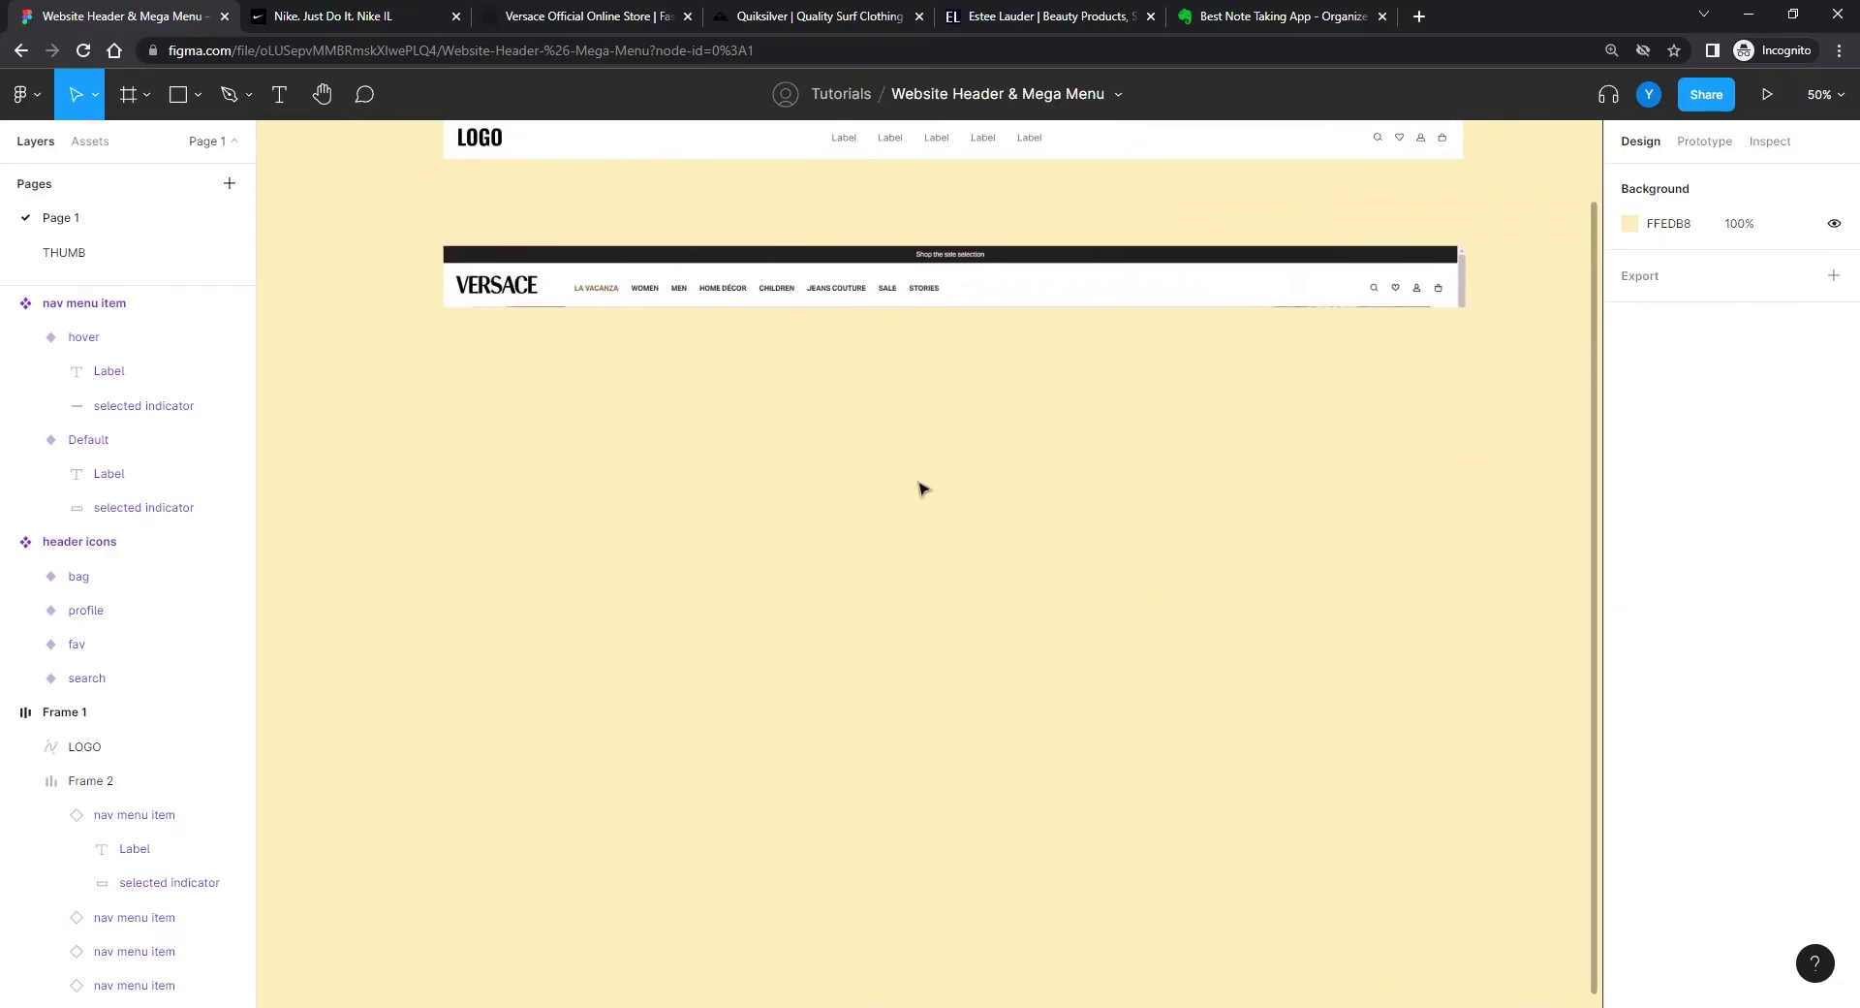
key("f")
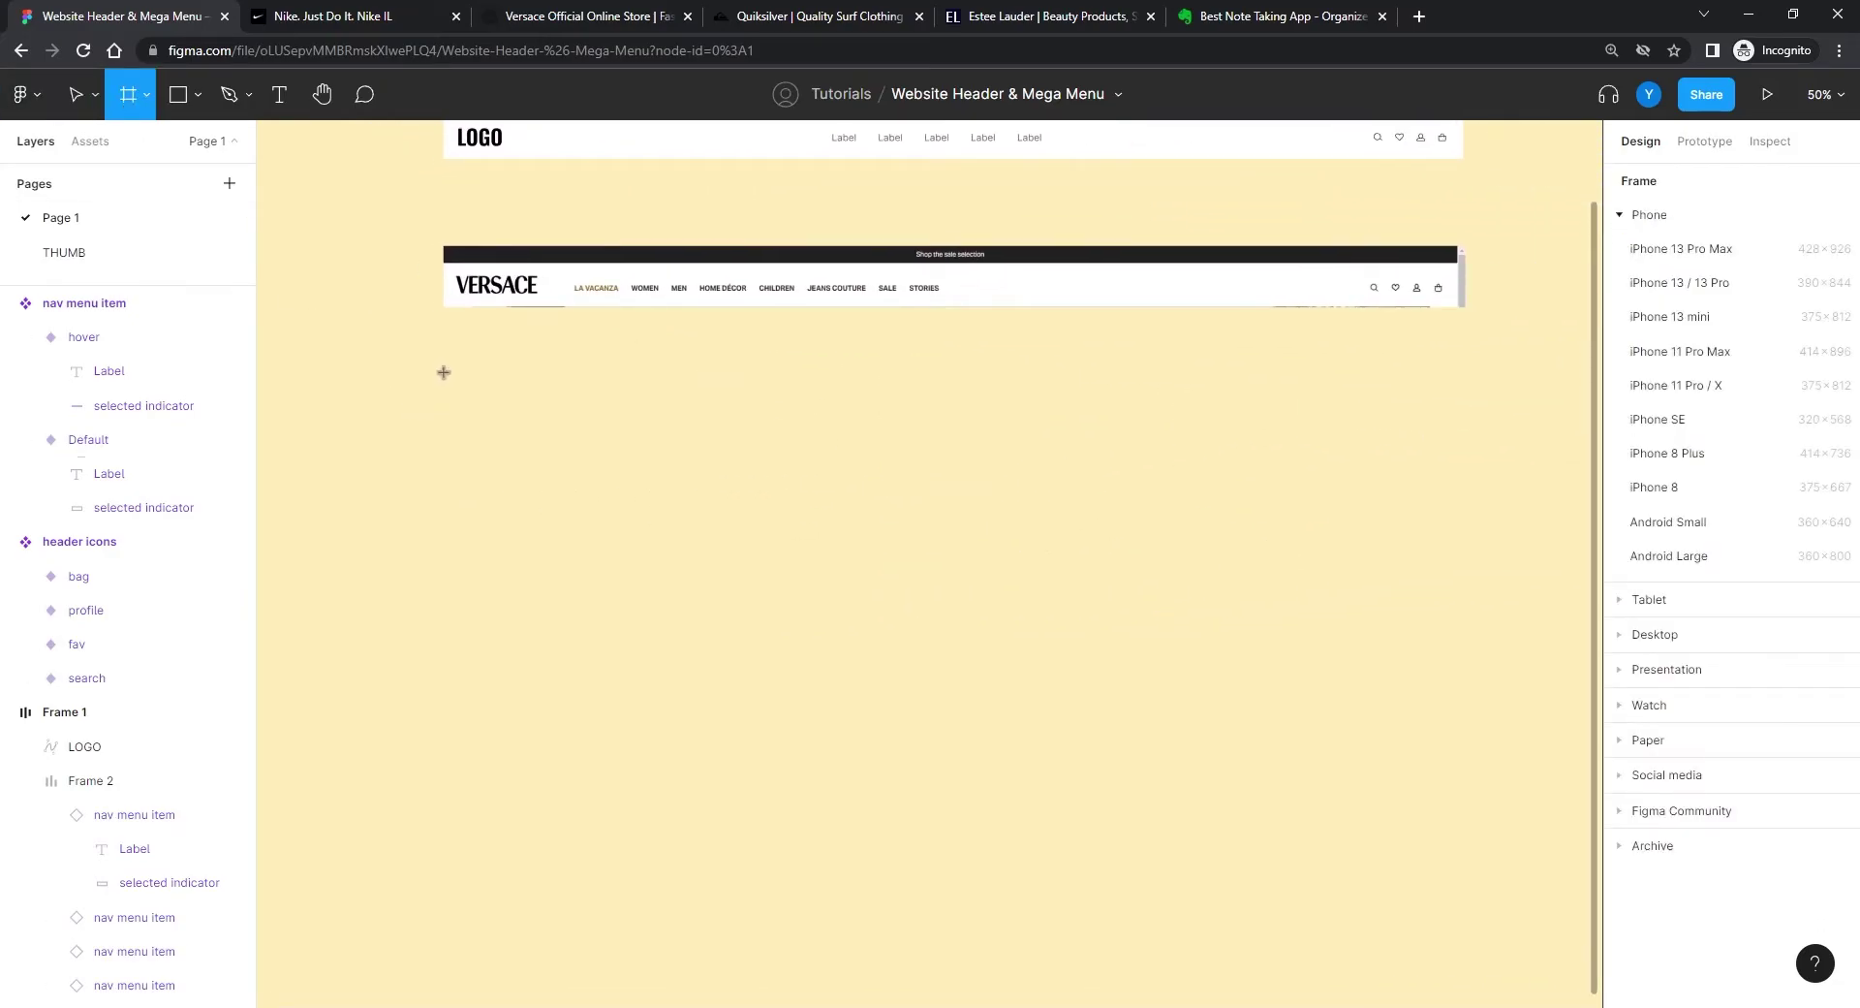
left_click_drag(444, 372, 1466, 792)
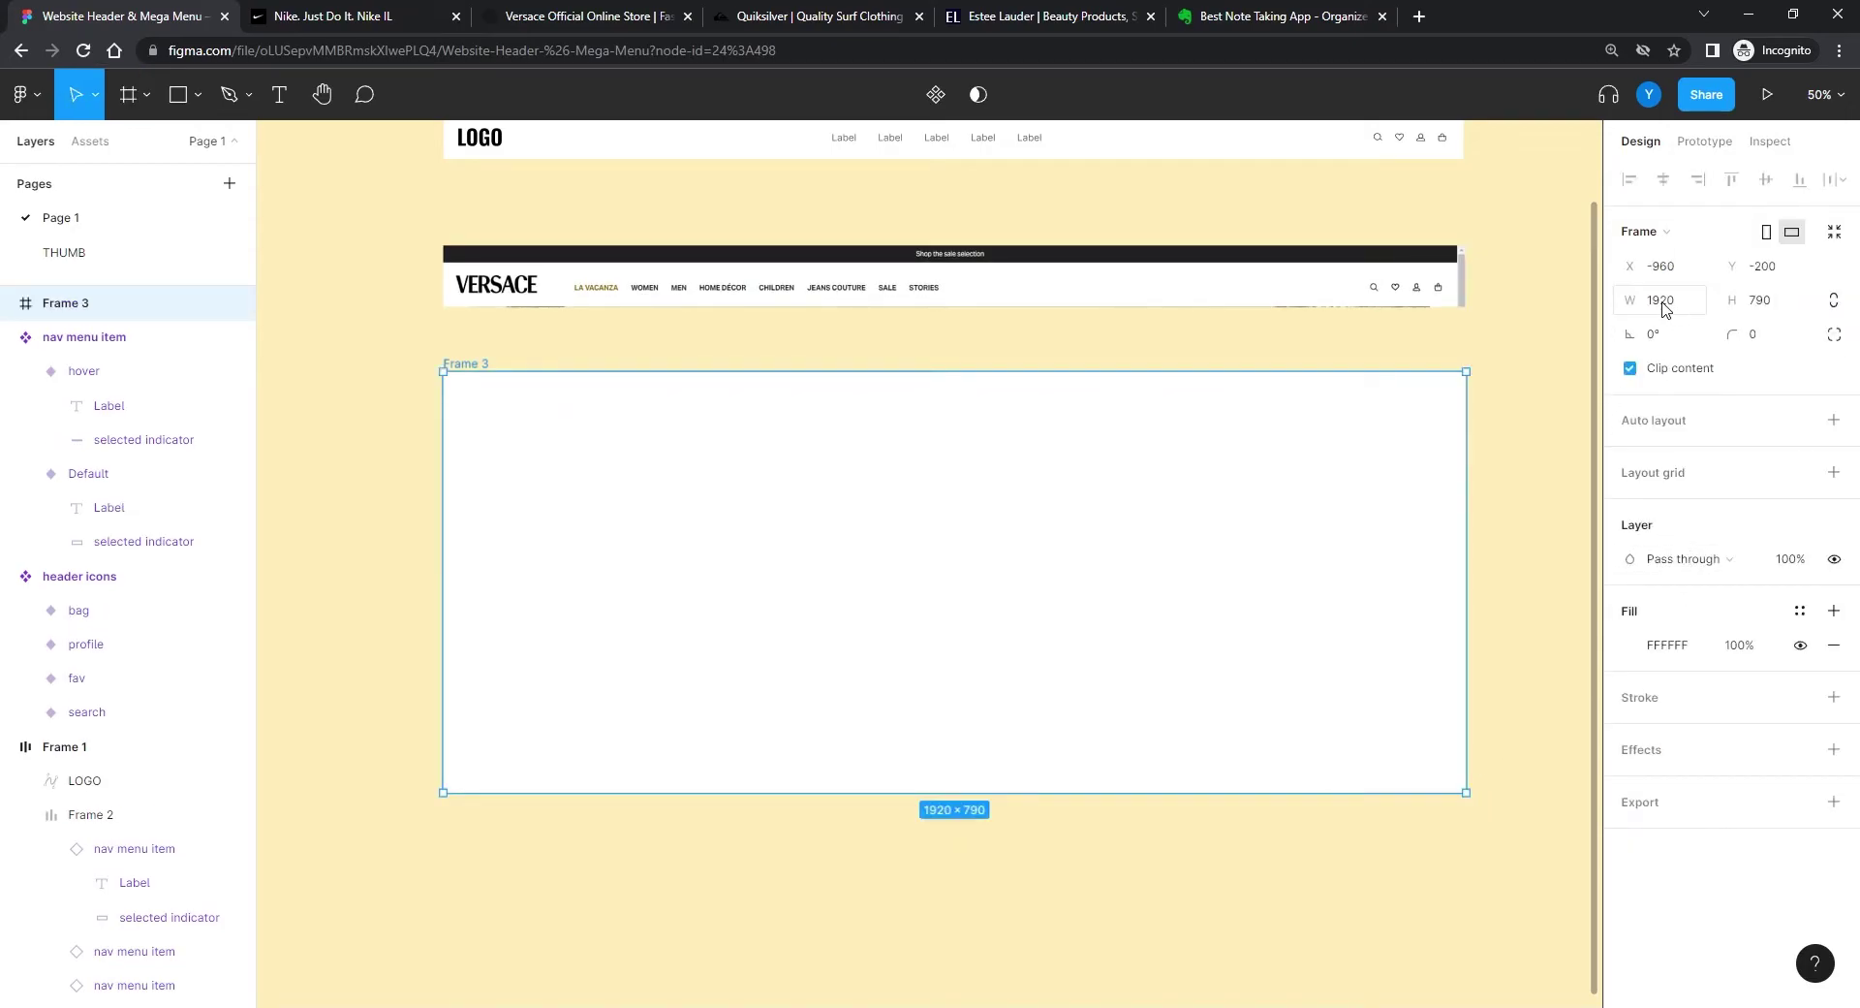
left_click(1769, 306)
type("940")
key("Return")
Step: Draw a grey rectangle filling Frame 3 below its top strip
scroll(605, 453, "left", 1)
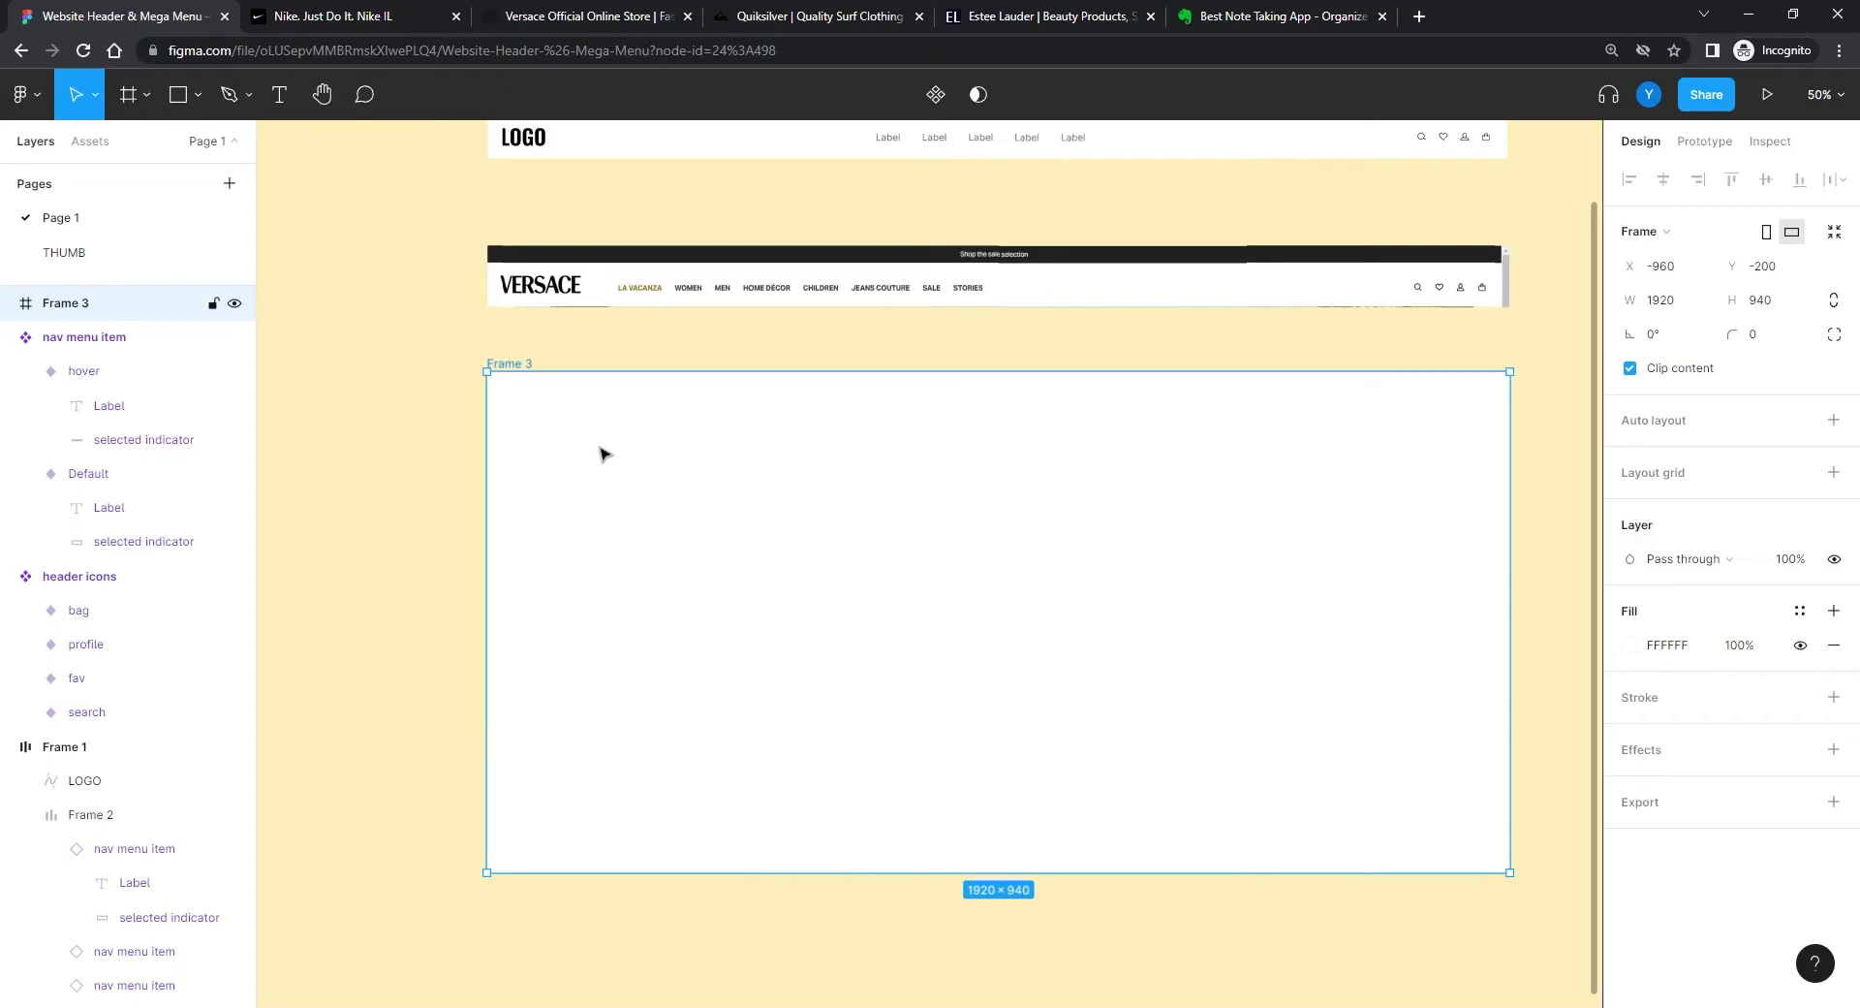
left_click(177, 94)
mouse_move(1512, 874)
left_mouse_down()
mouse_move(535, 619)
mouse_move(487, 410)
left_mouse_up()
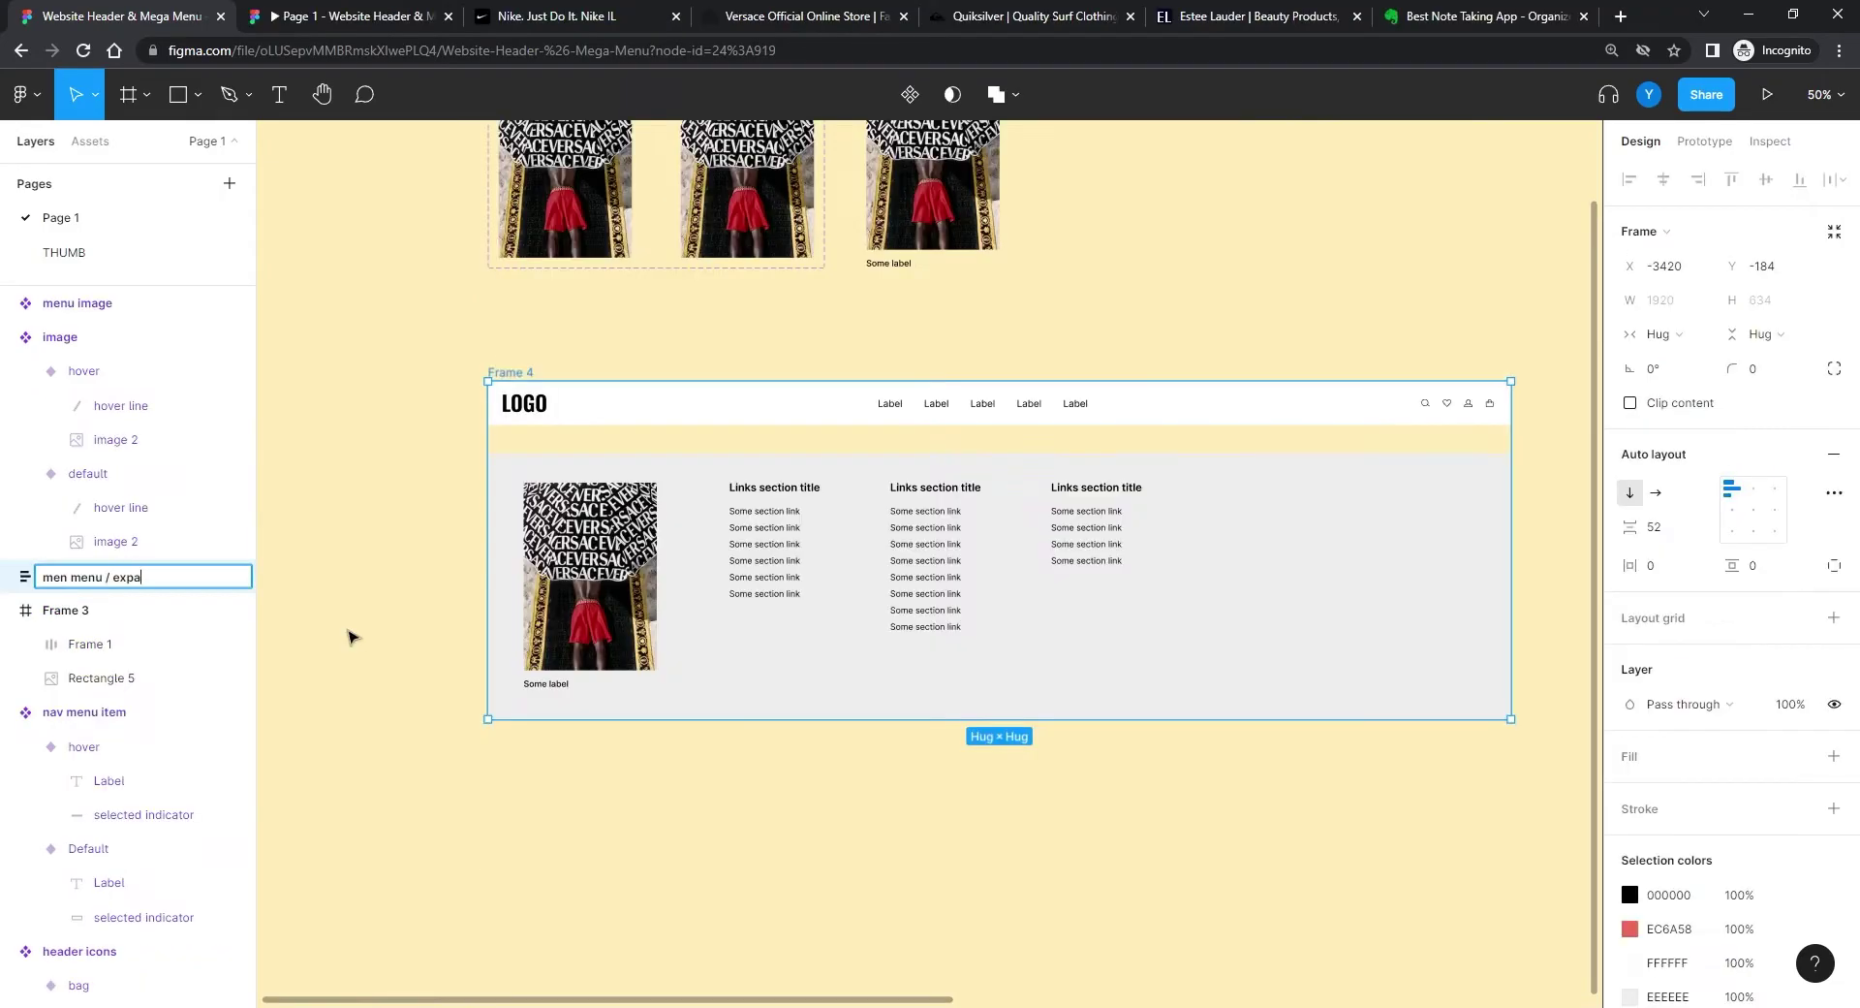
Step: Name the frame men menu / expanded and set a 0 gap between header and menu
key("Return")
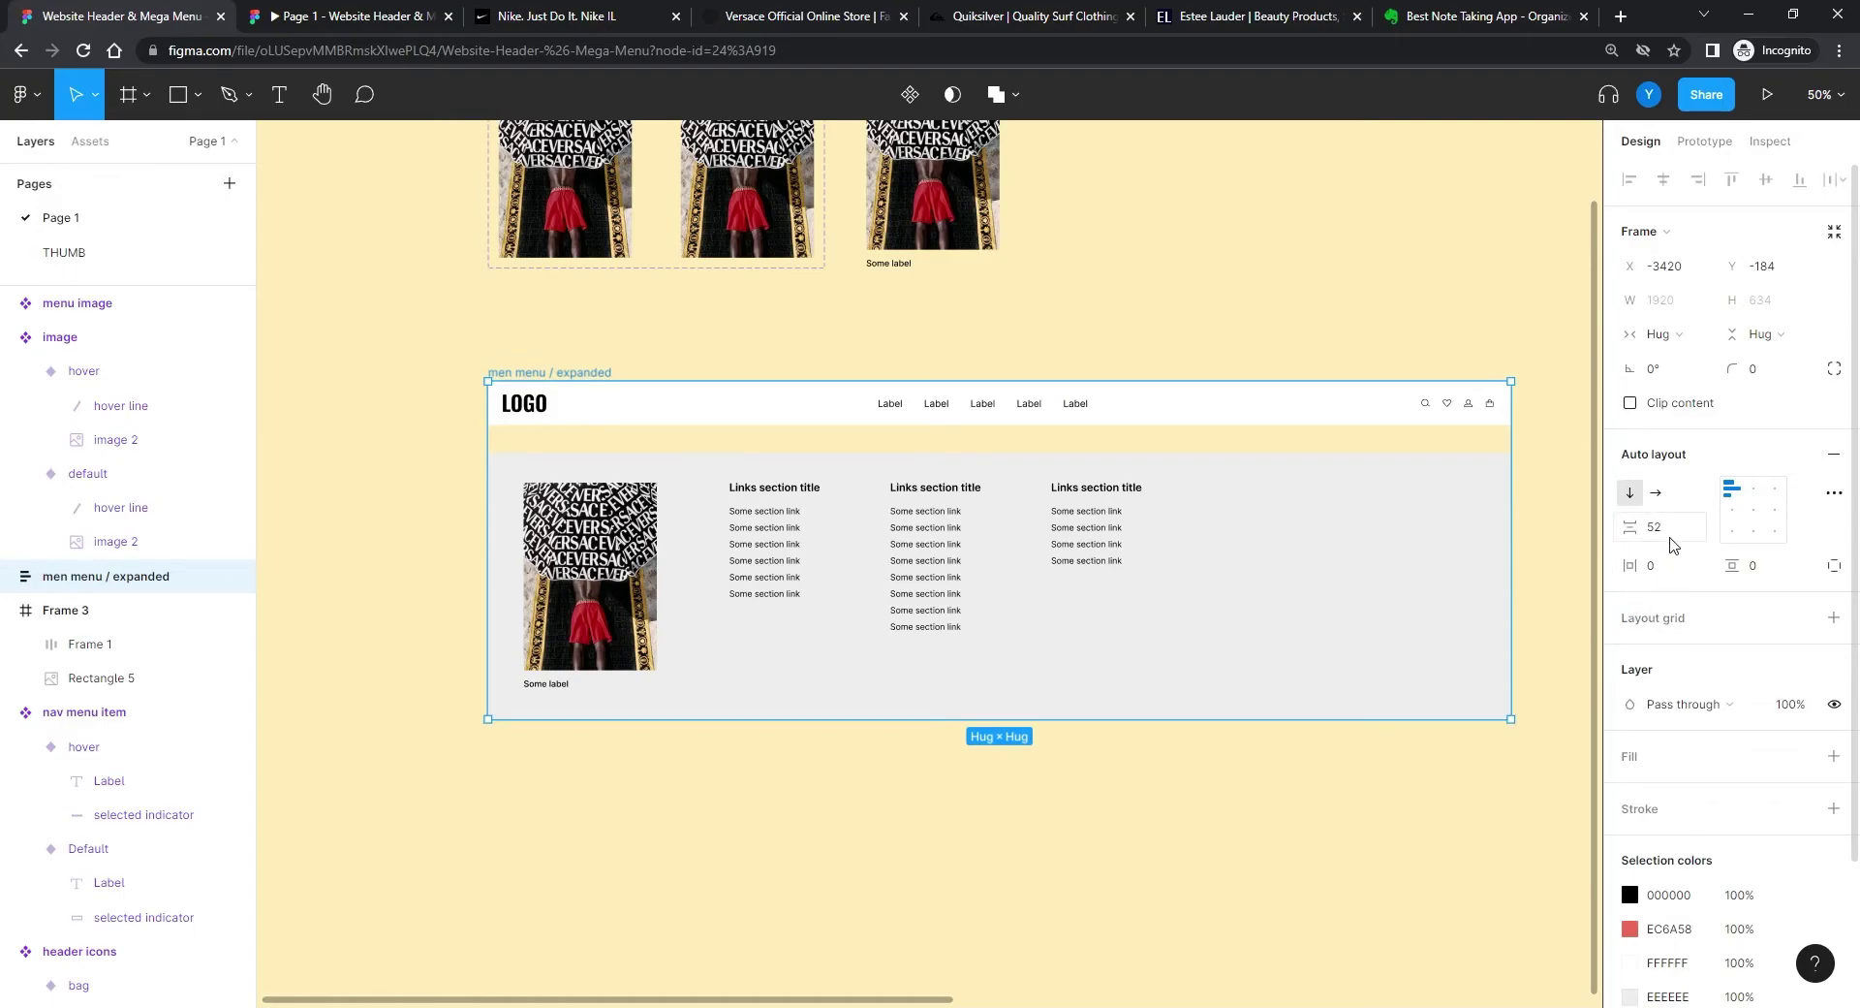
left_click(1672, 539)
type("0")
key("Return")
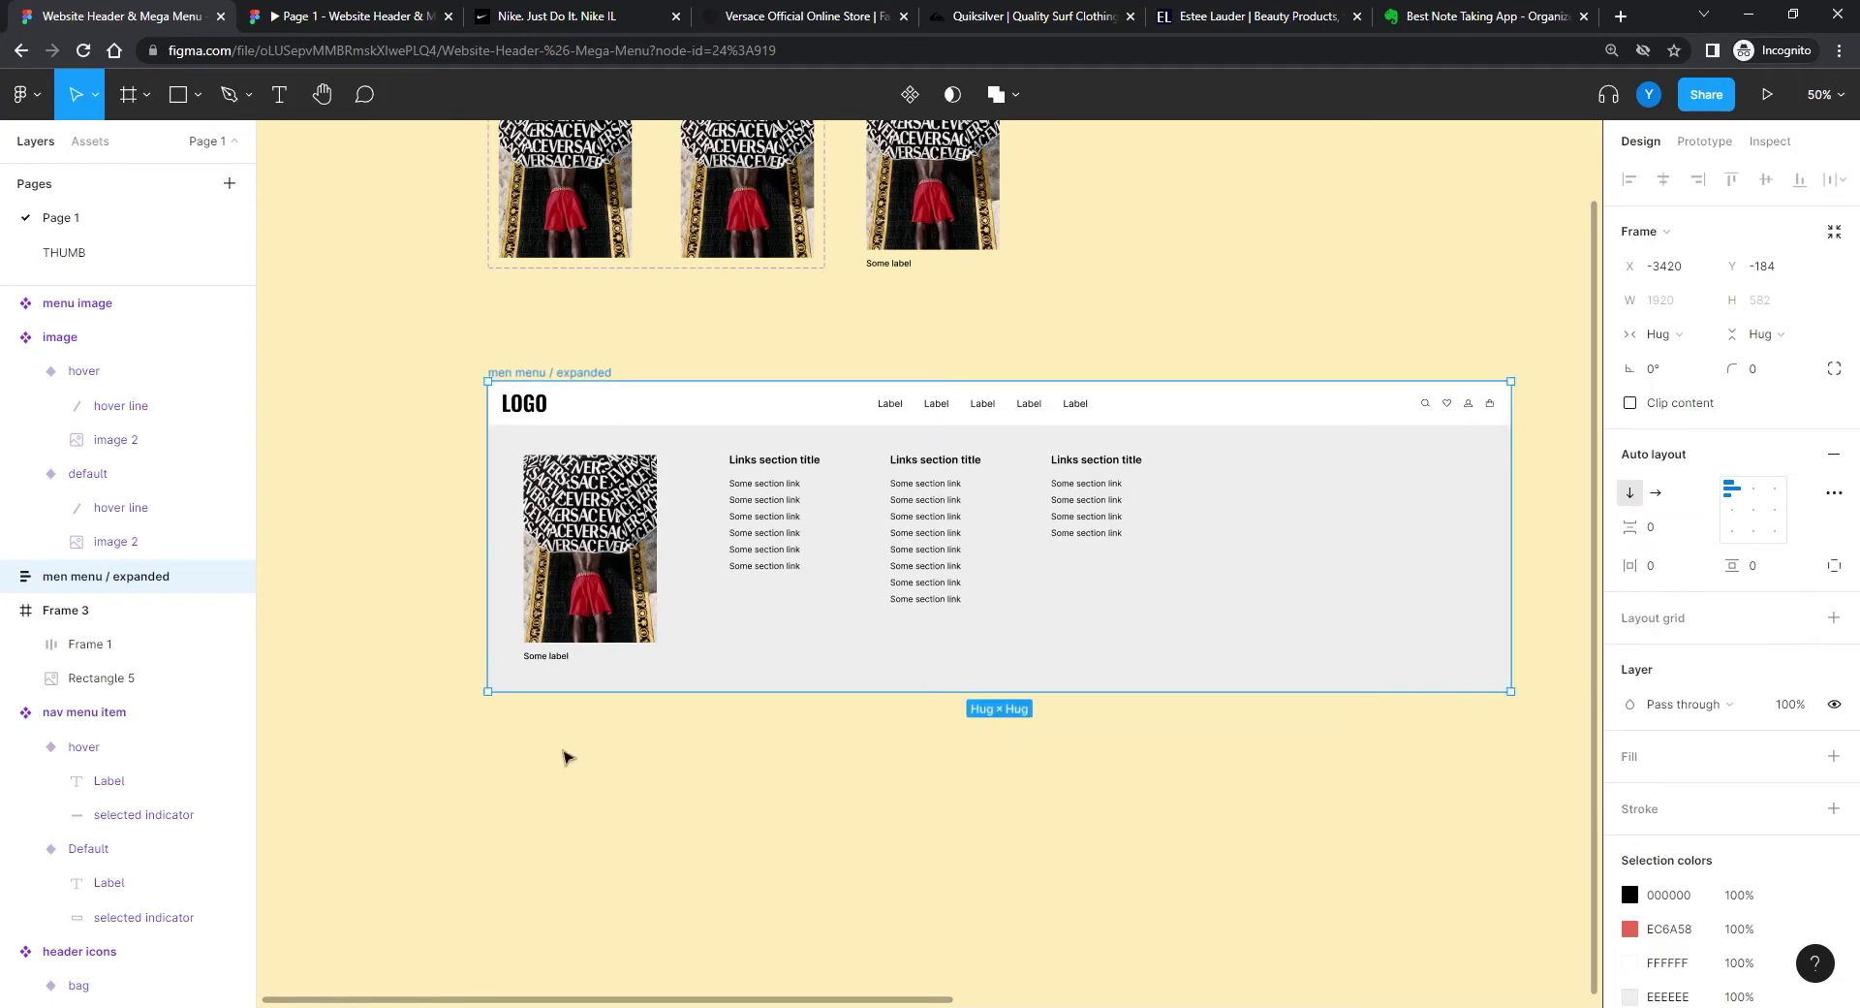
Step: Select the header bar inside the men menu / expanded frame
left_click(1267, 411)
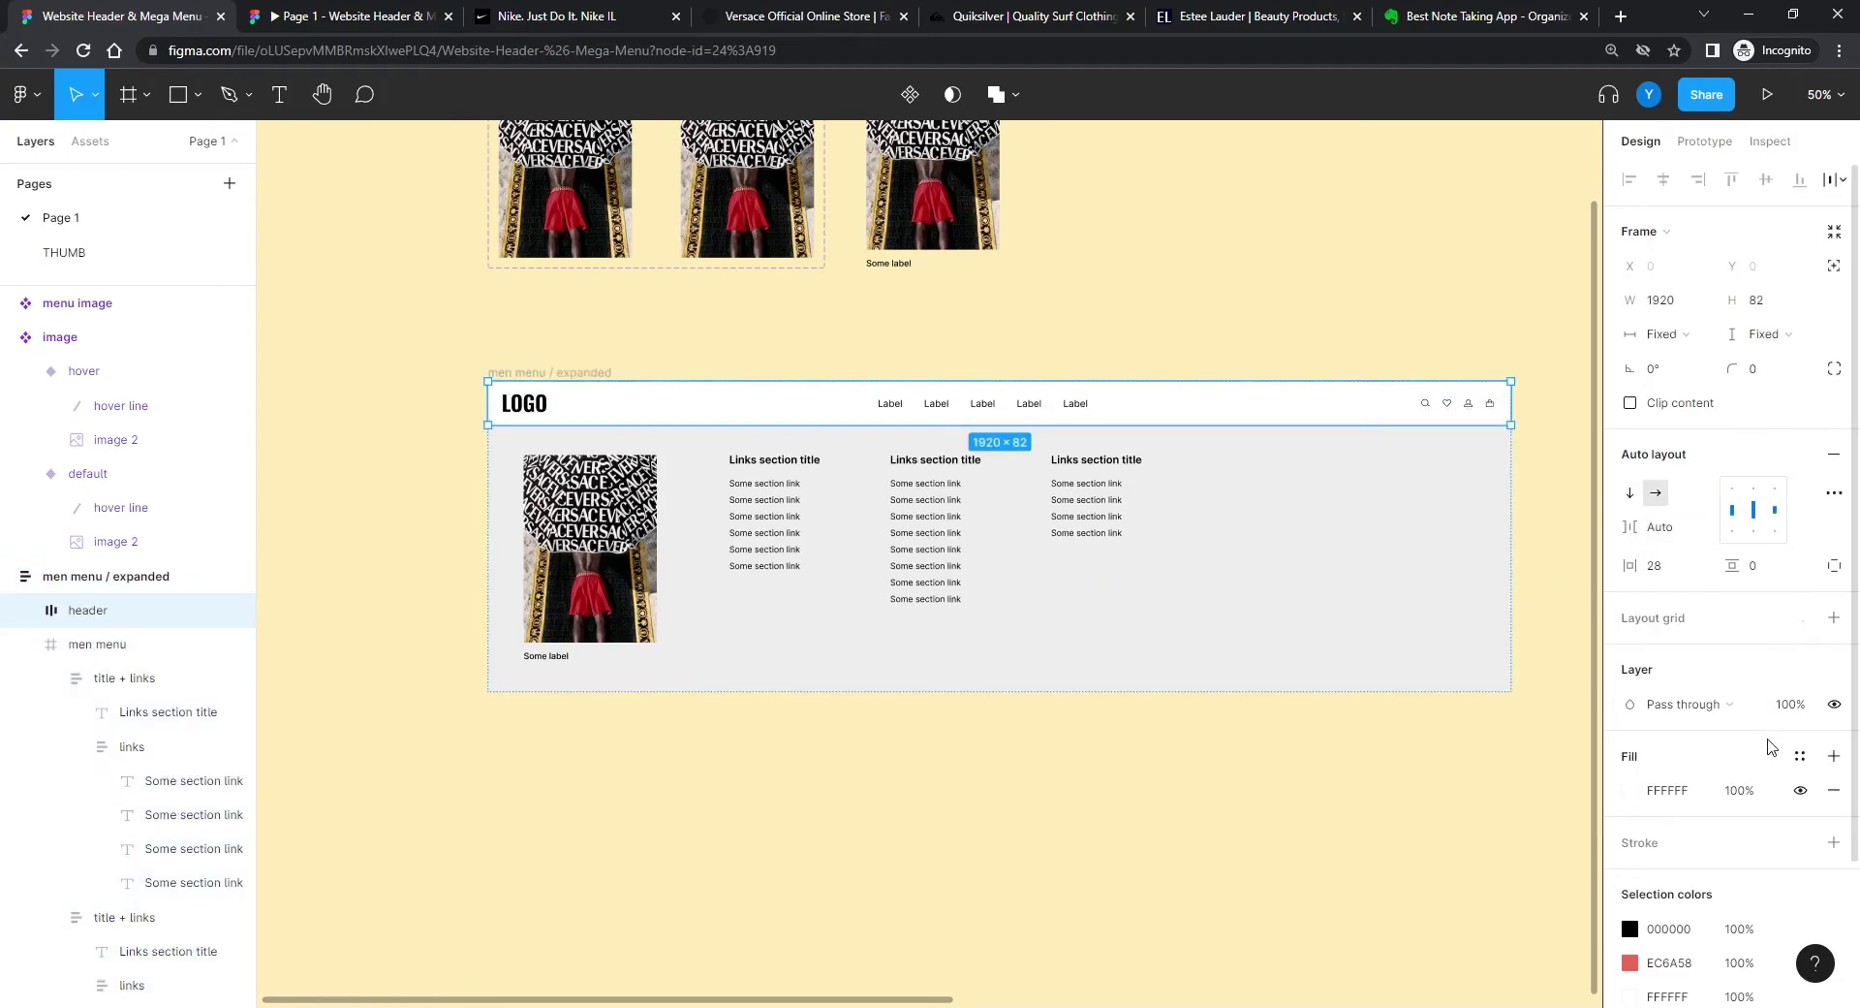
left_click(1204, 755)
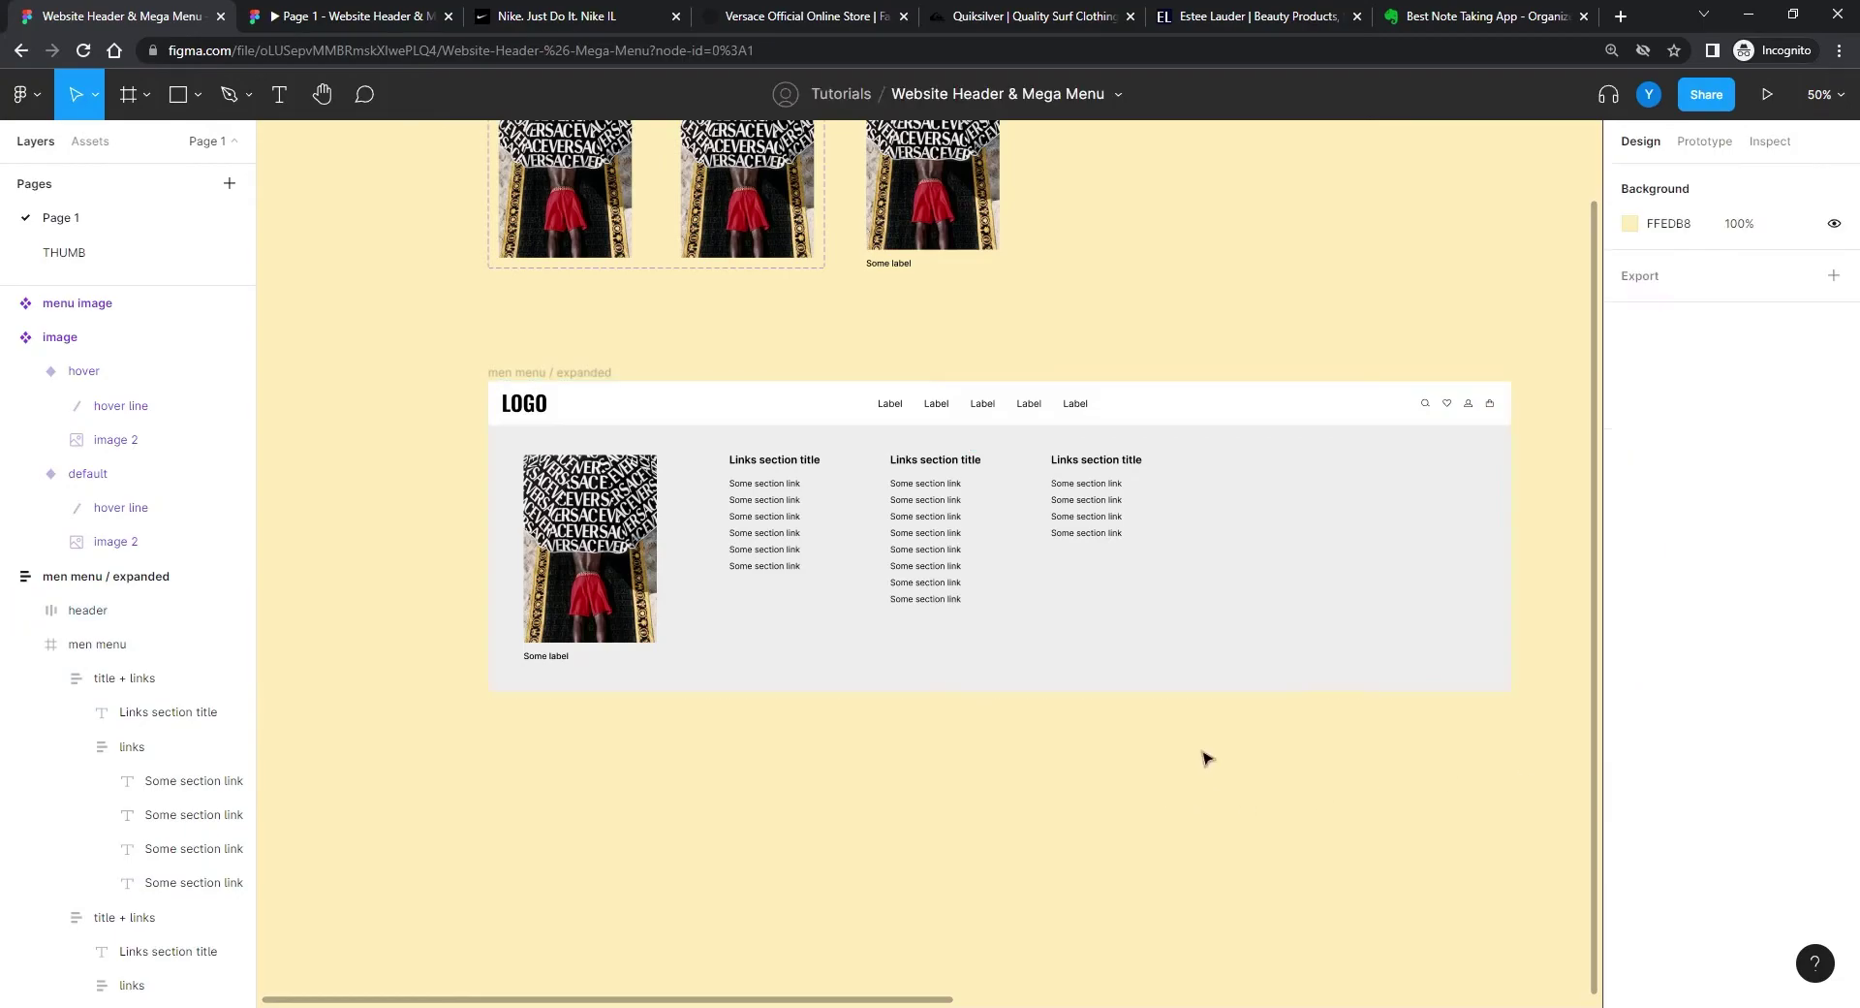
scroll(1300, 316, "right", 15)
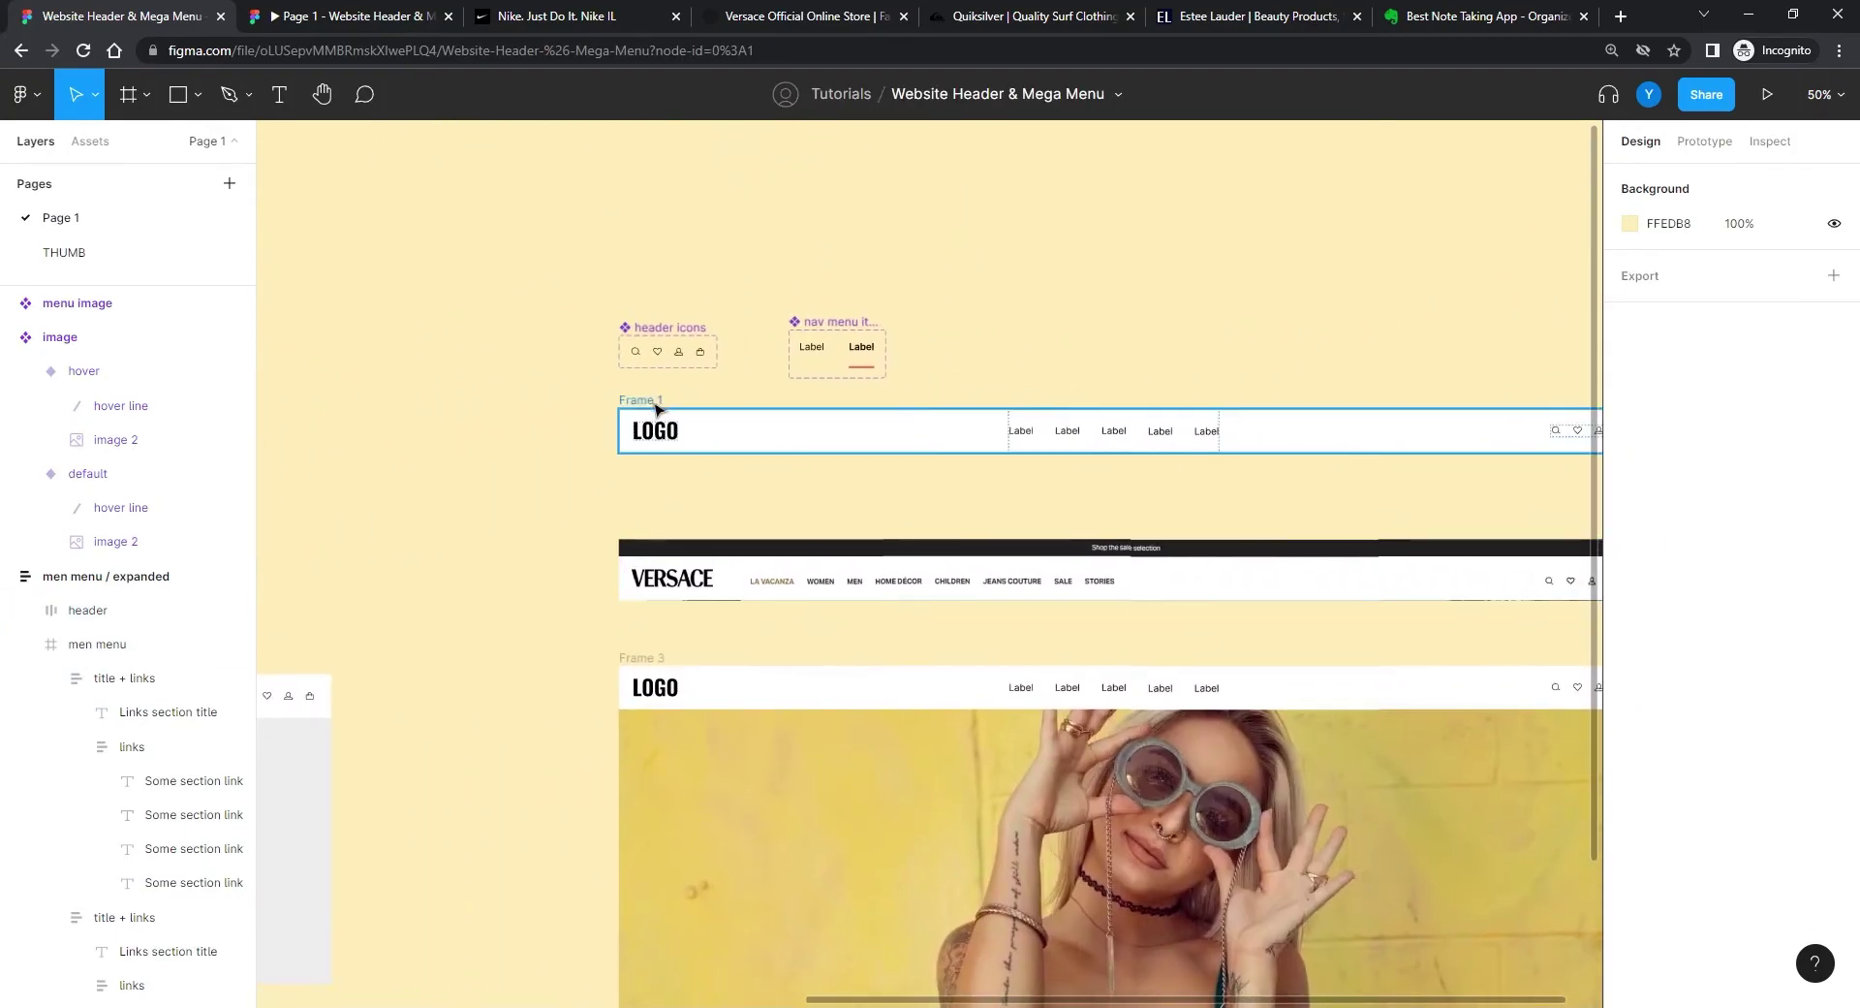
scroll(553, 523, "left", 15)
left_click(640, 483)
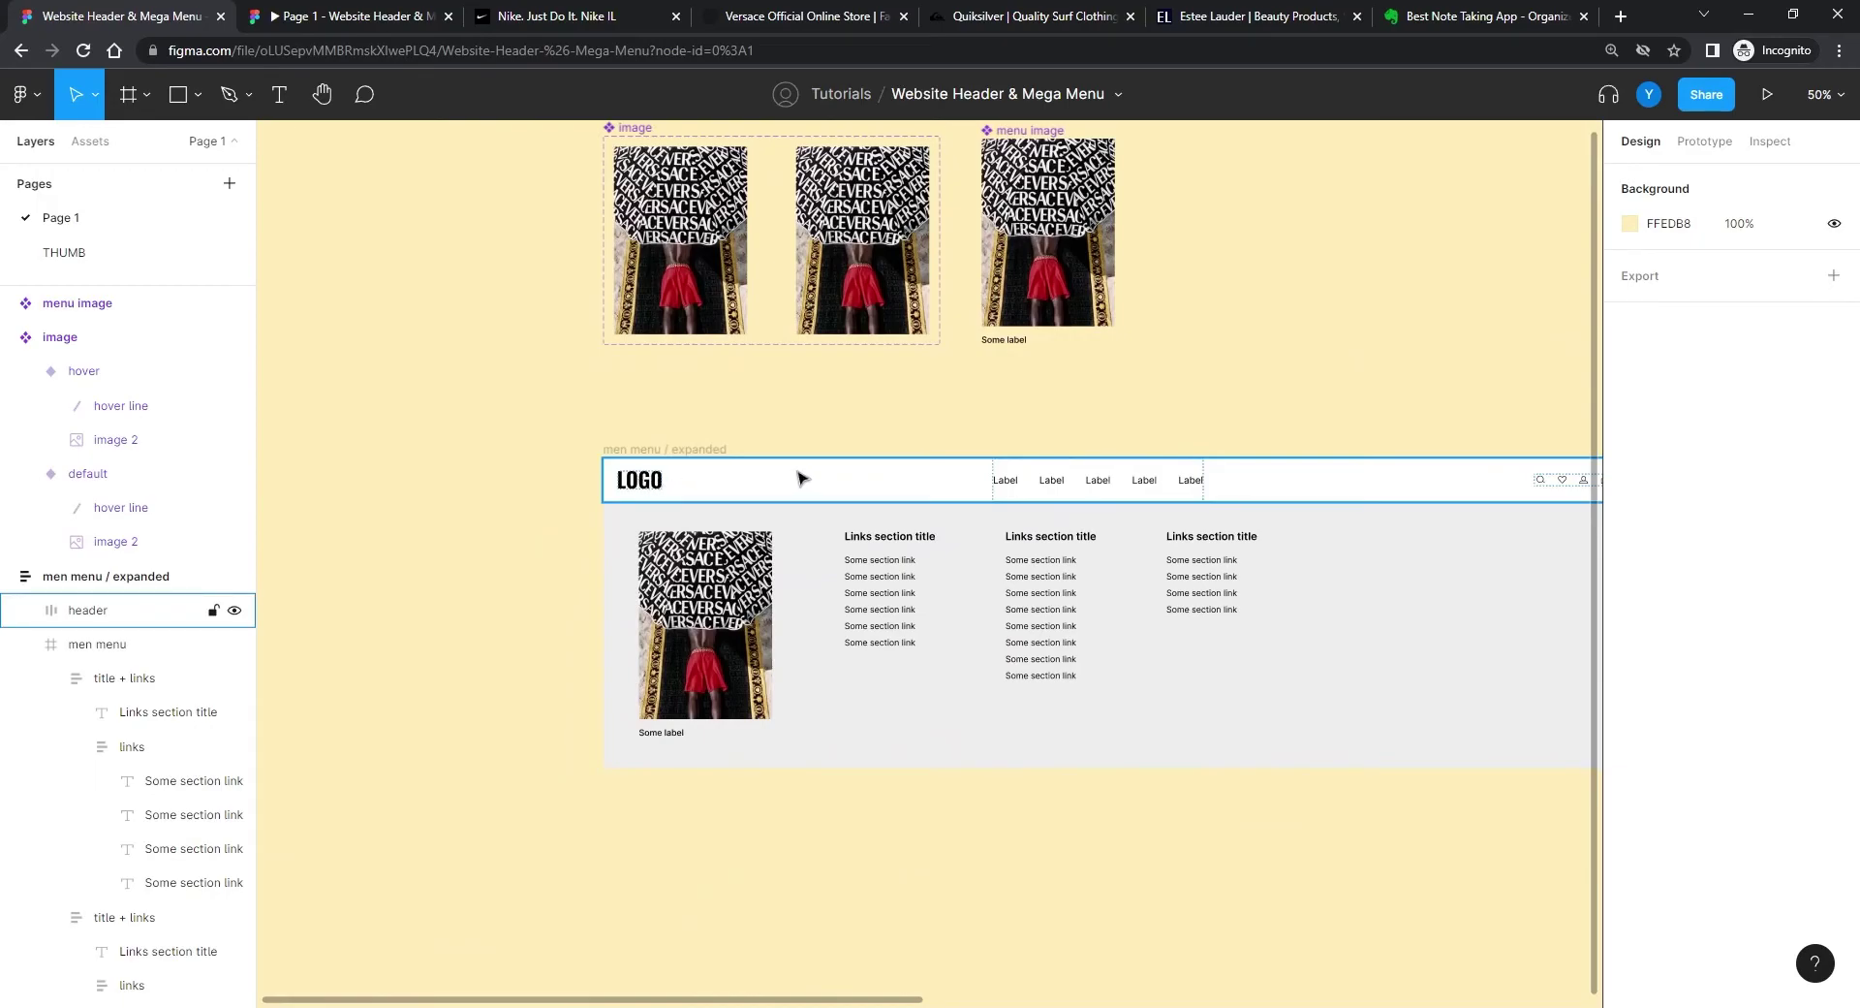
left_click(643, 451)
left_click_drag(1246, 859, 1101, 772)
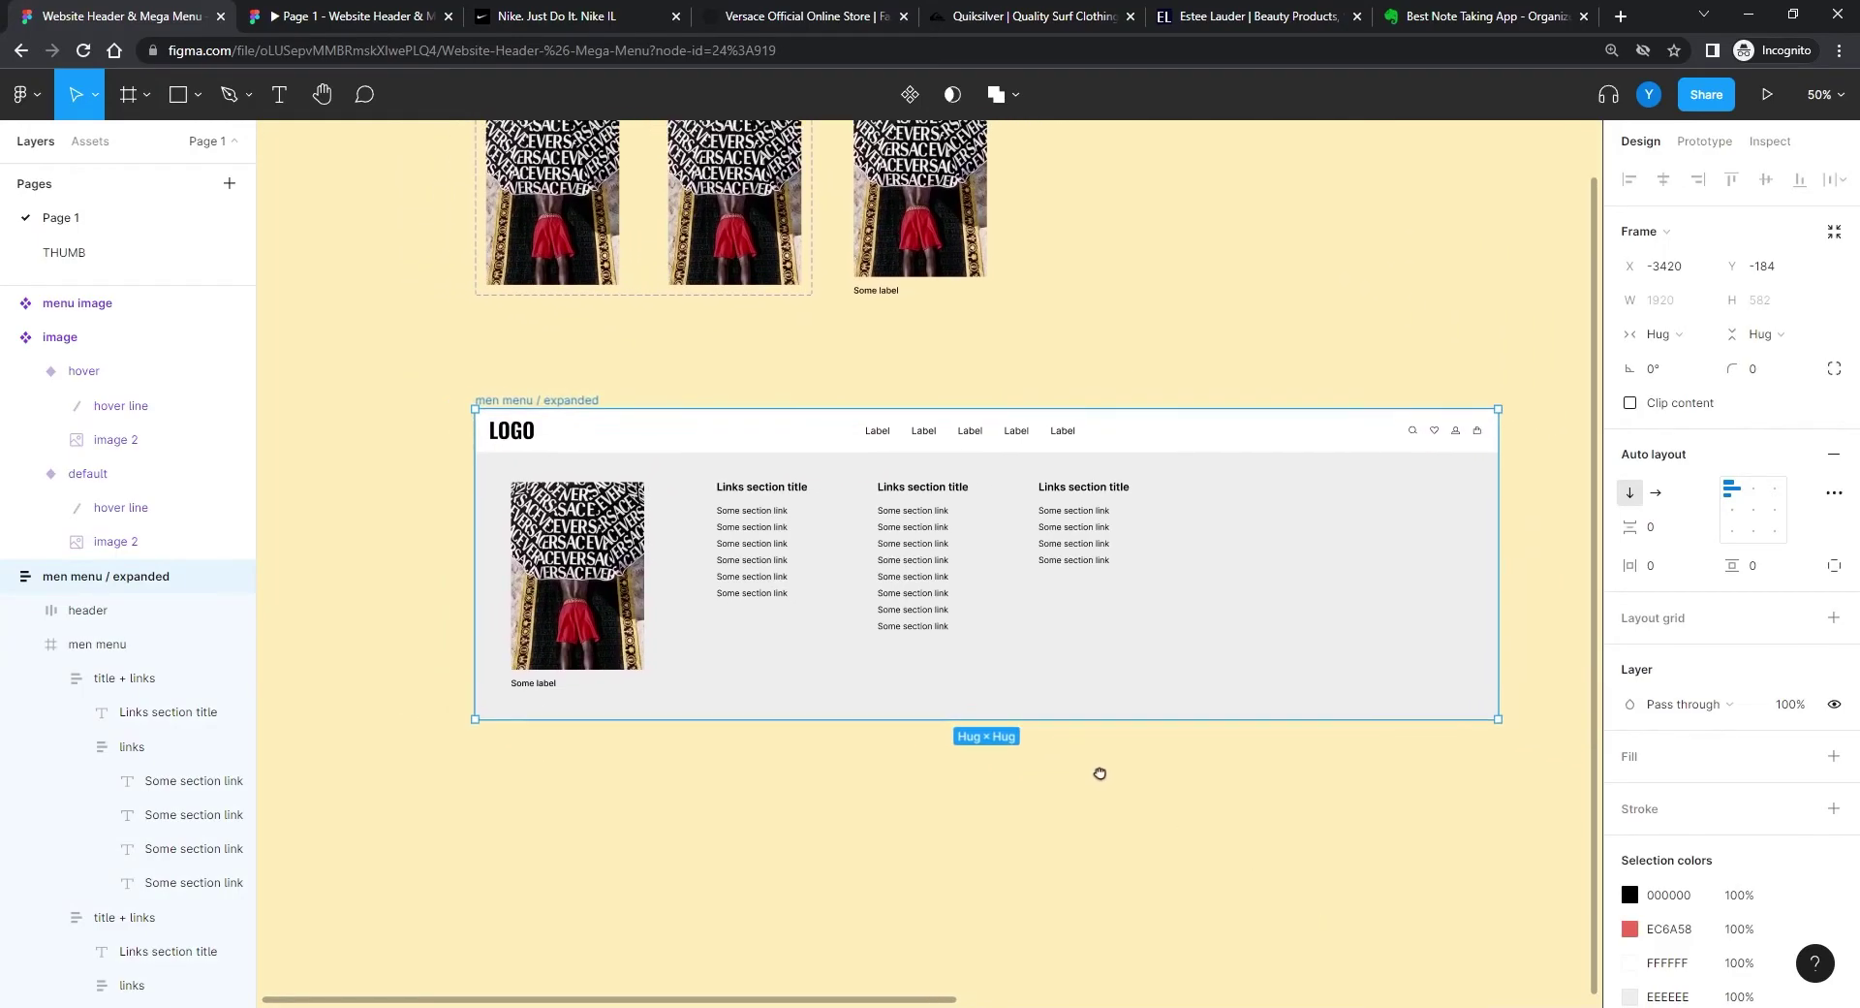
left_click(1312, 440)
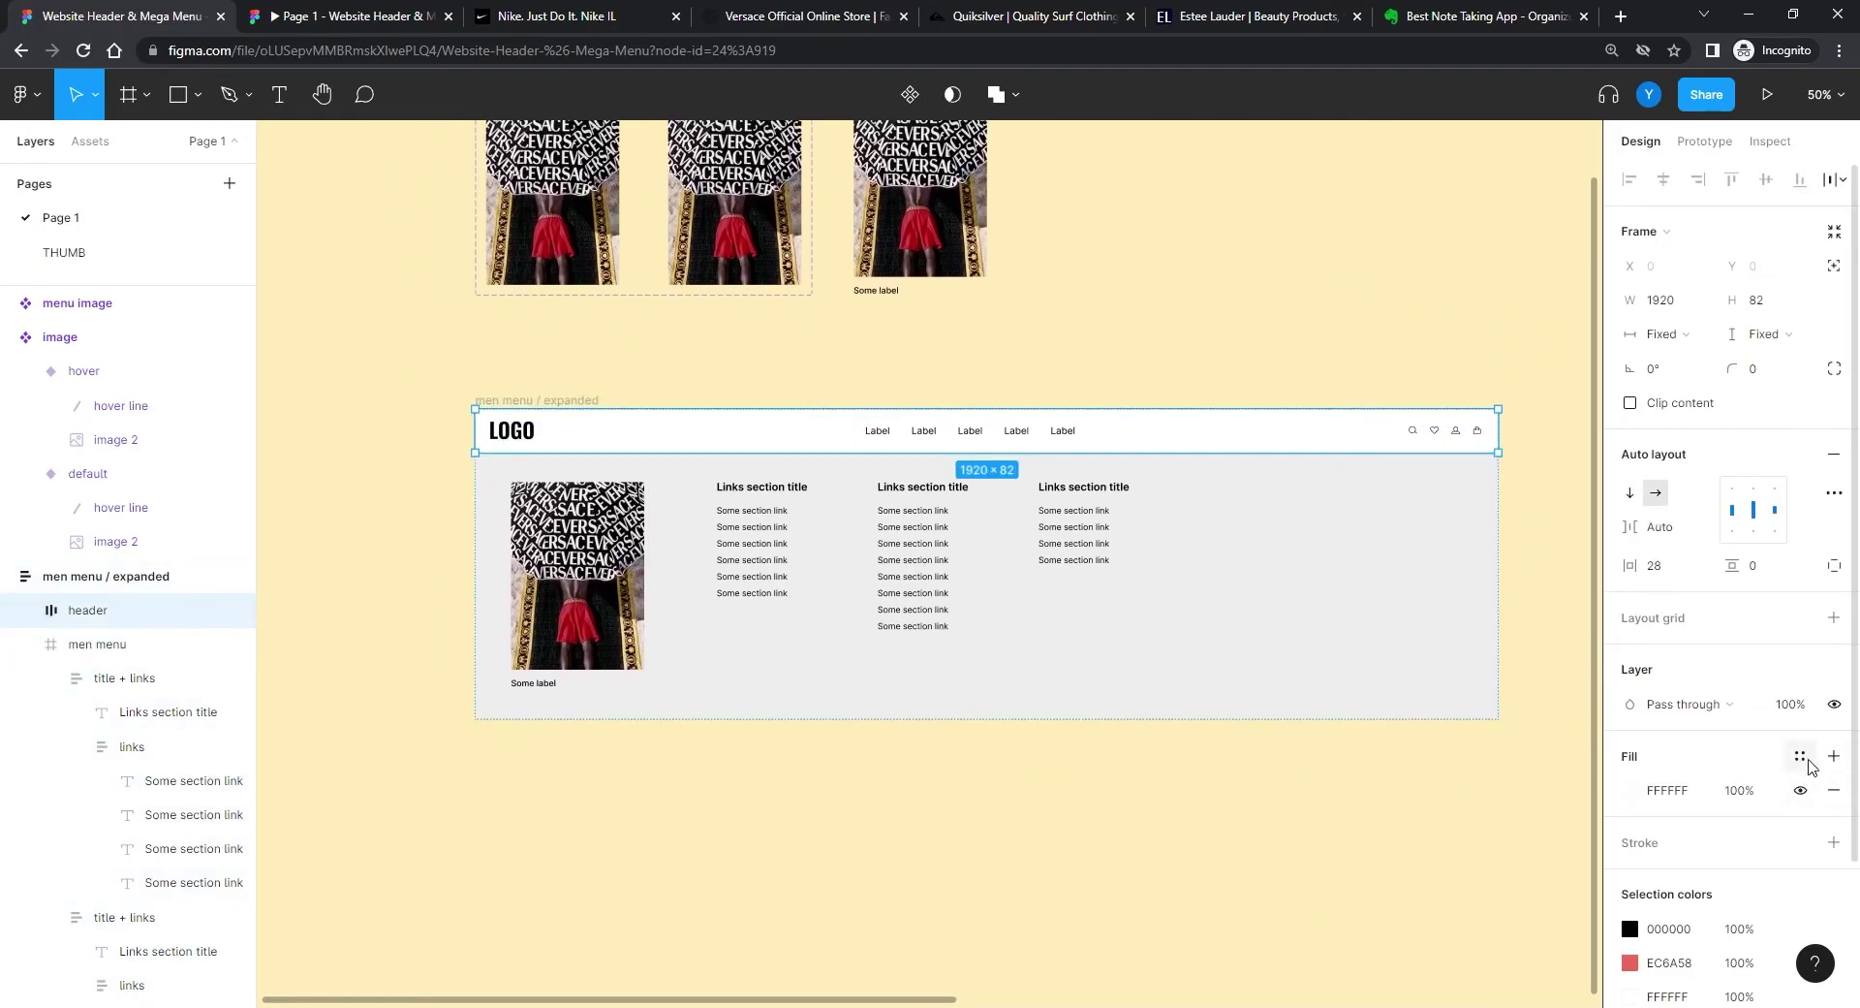
scroll(1814, 715, "down", 3)
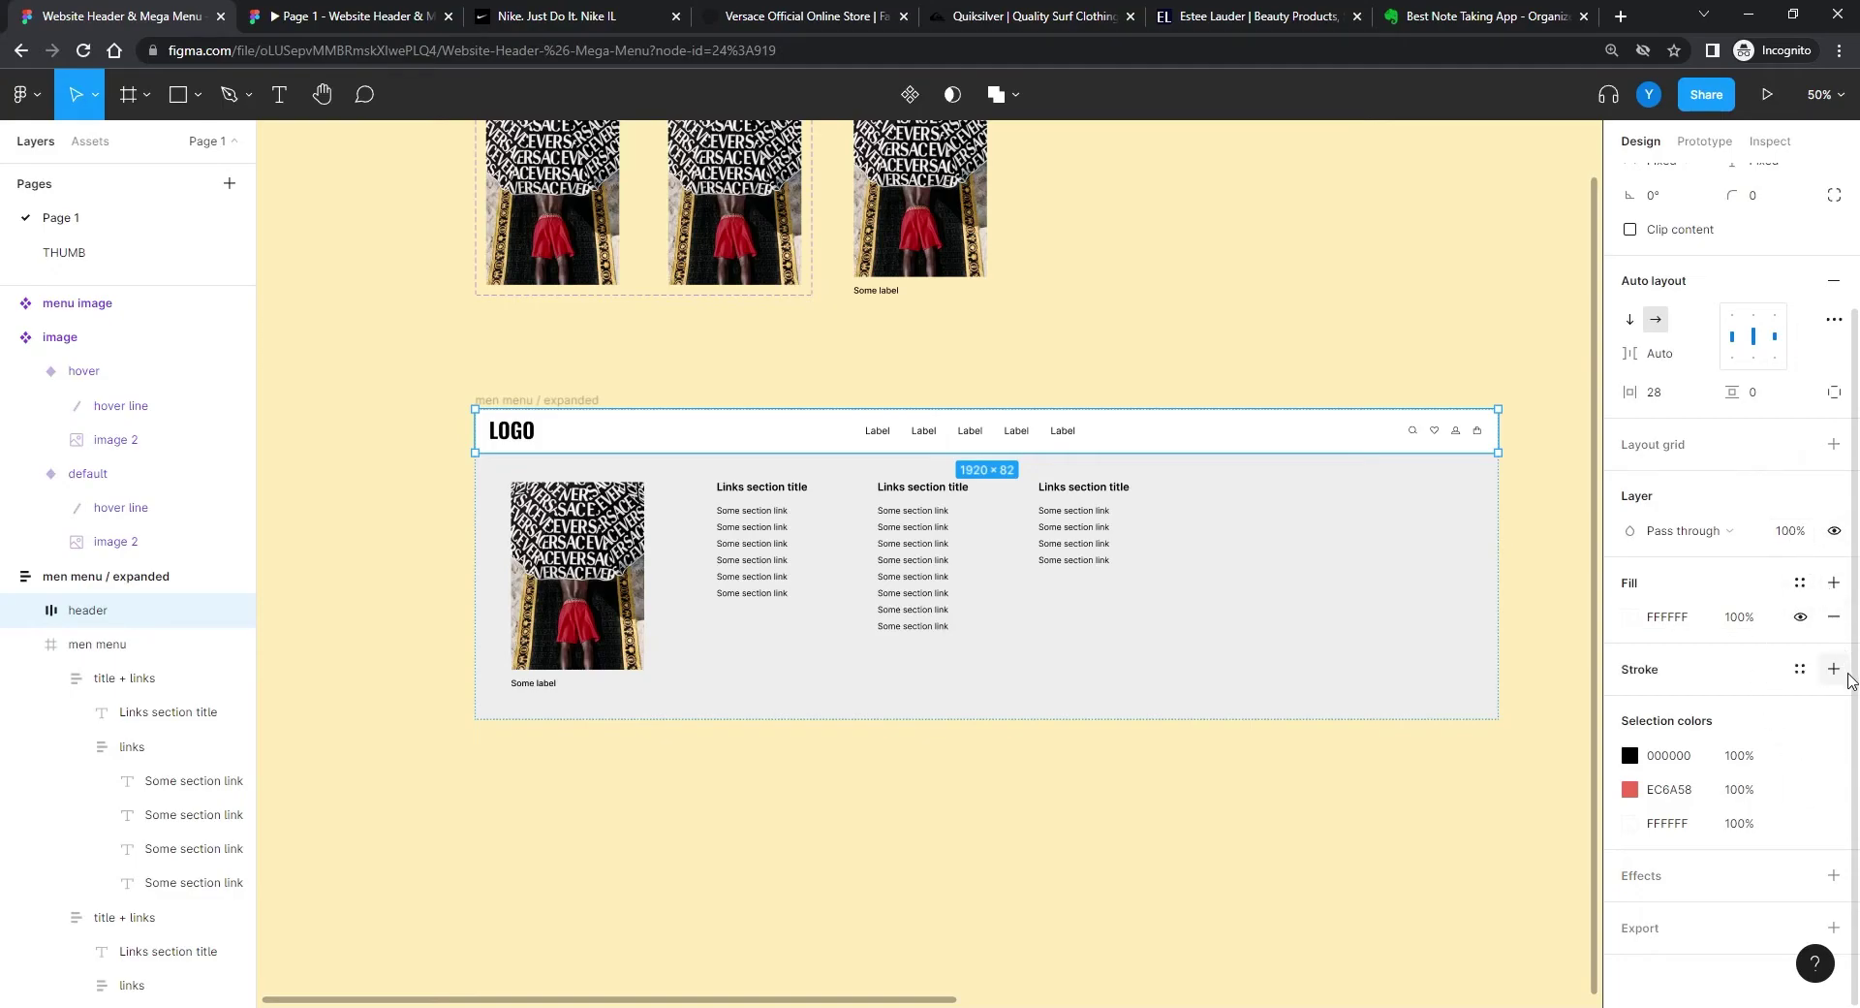
Step: Add a black stroke to the header, check its side options, then remove it
left_click(1834, 669)
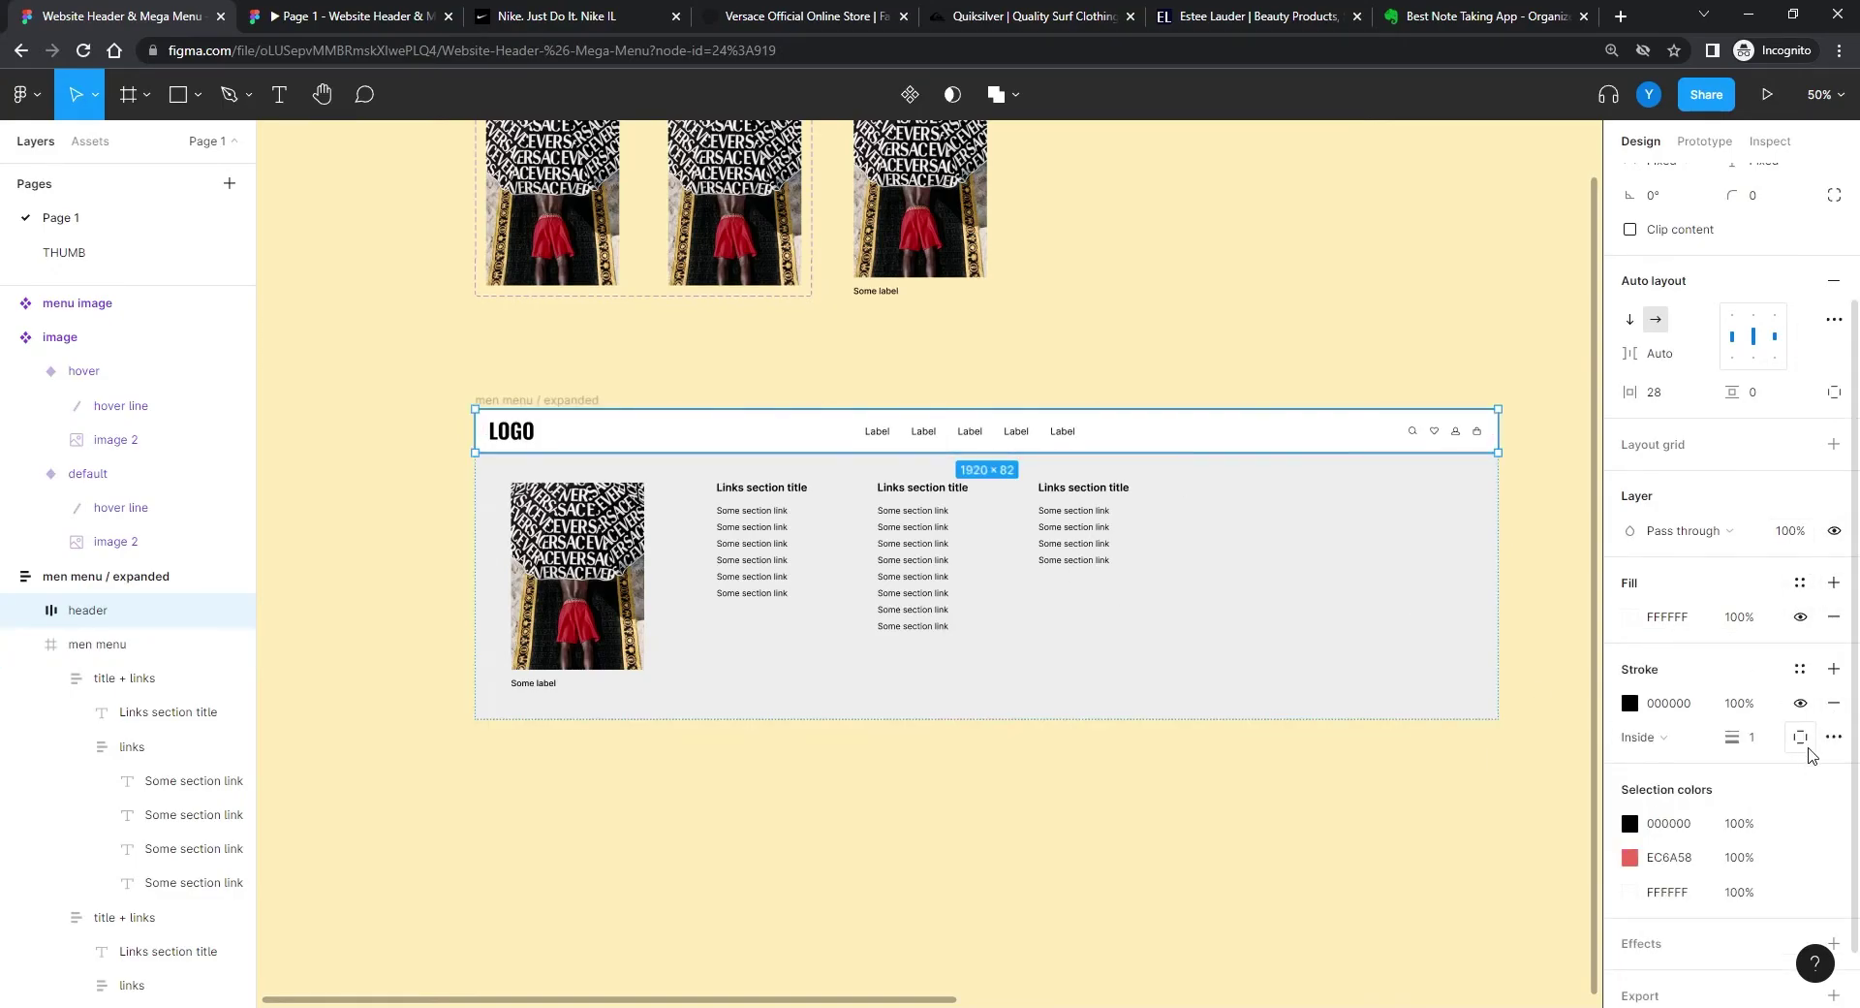
left_click(1800, 736)
left_click(1433, 809)
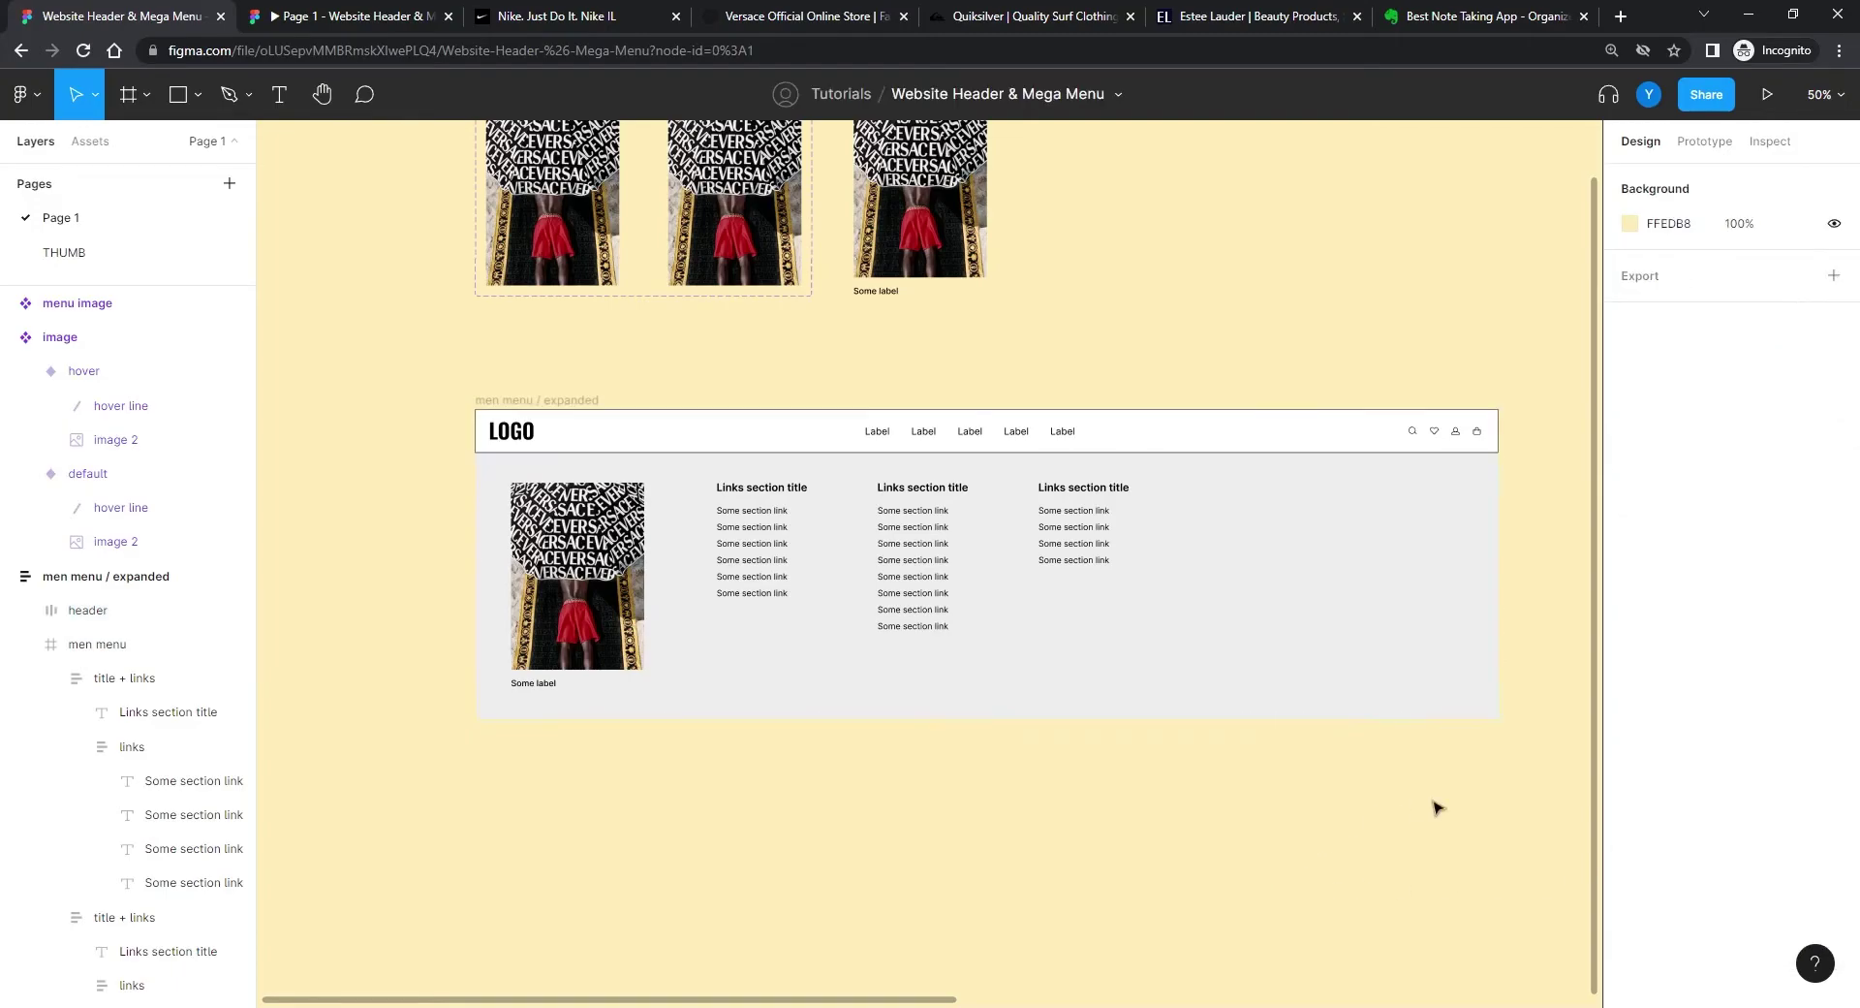
left_click(1288, 446)
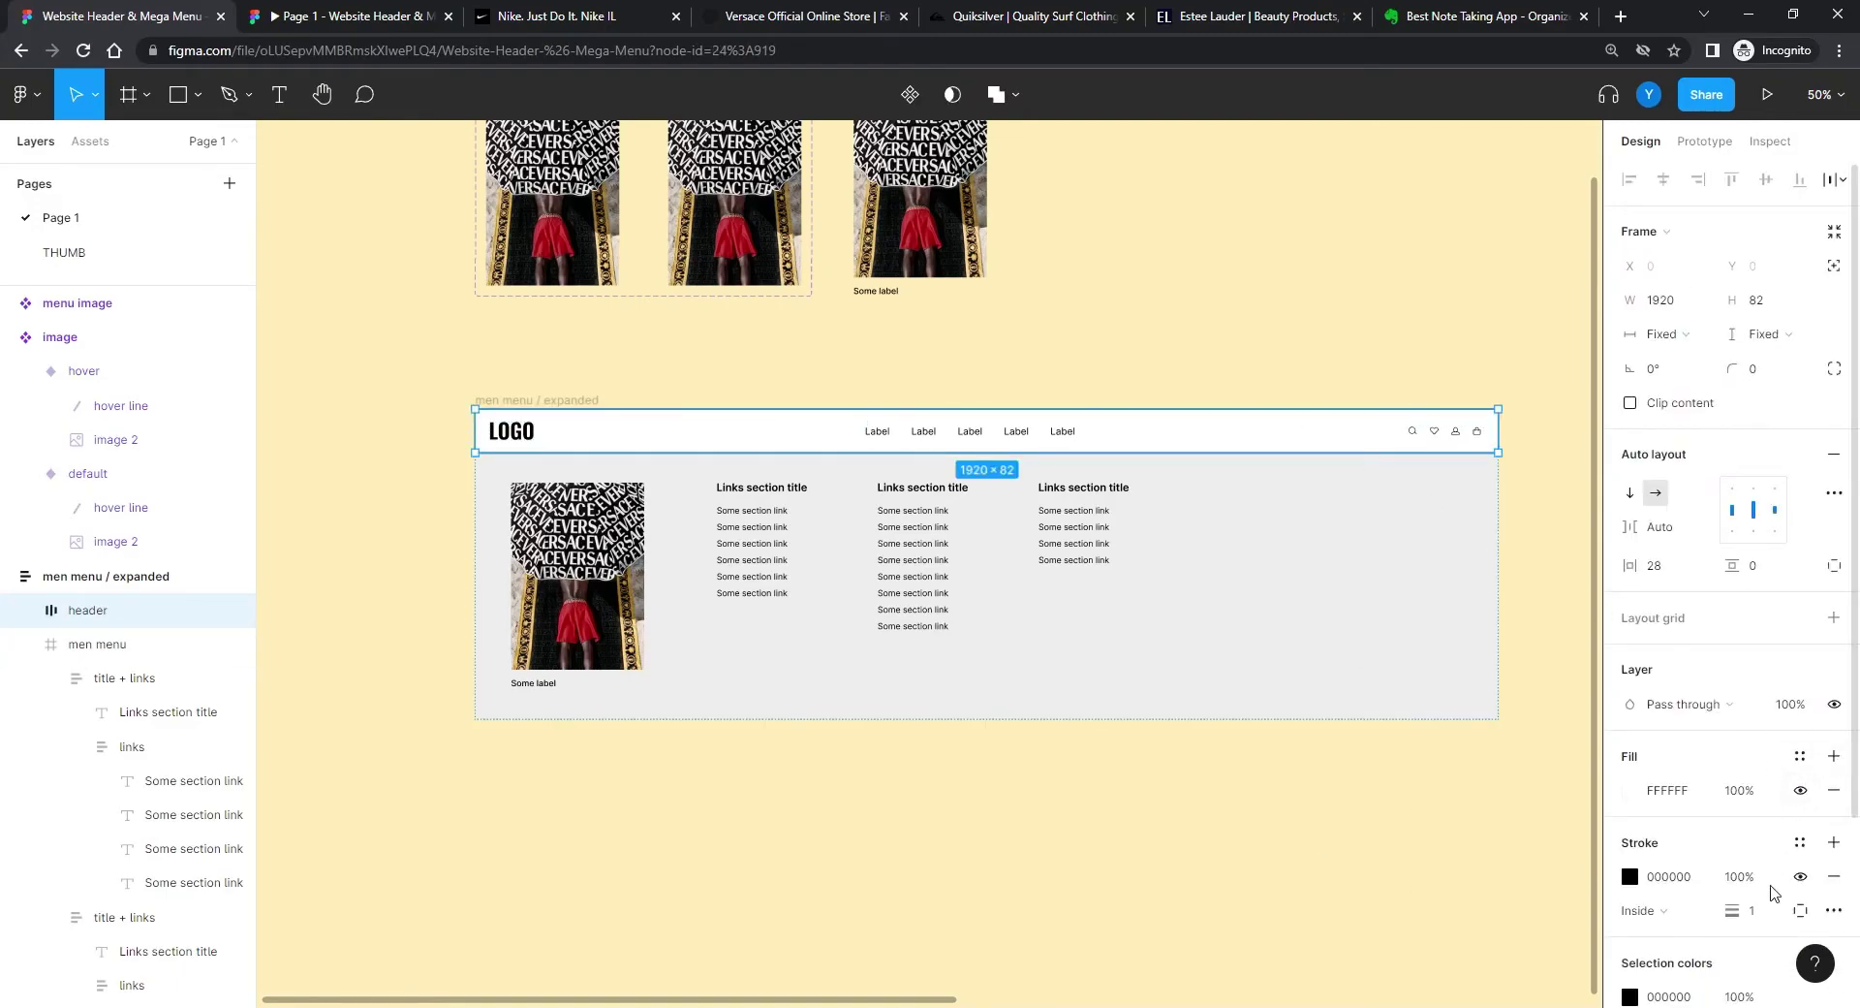
left_click(1834, 876)
left_click(548, 744)
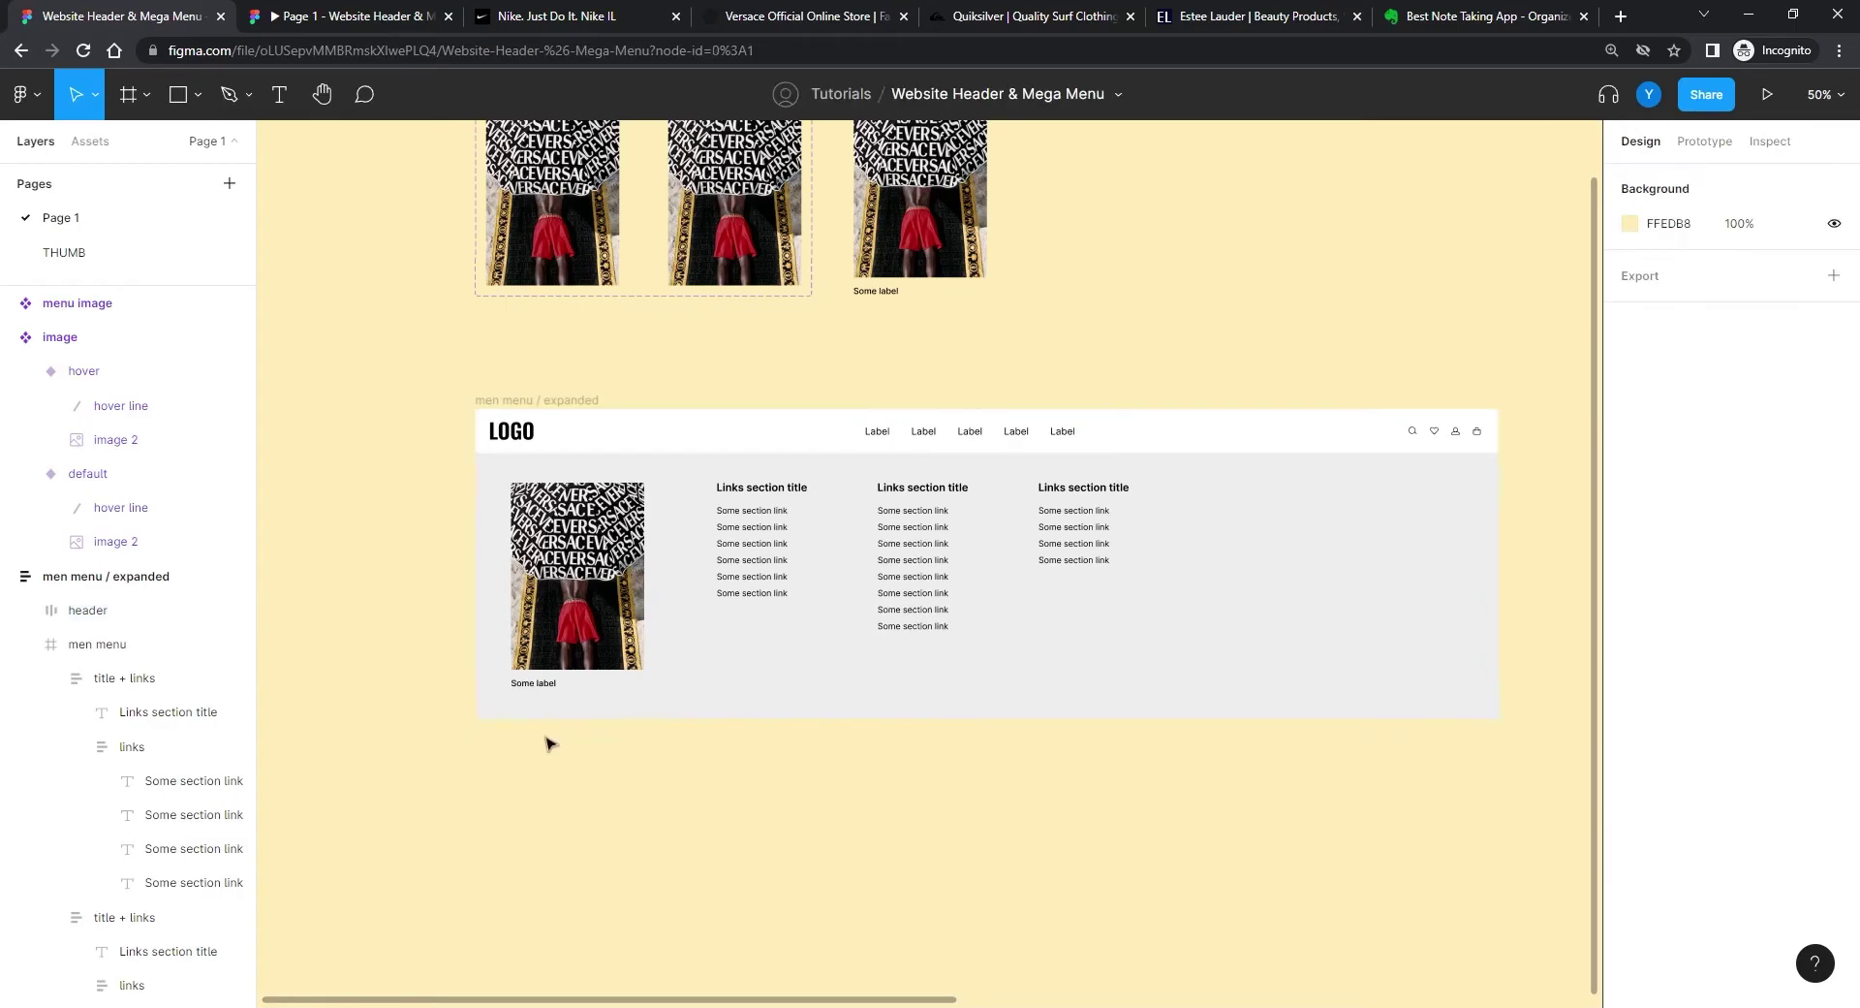
left_click_drag(514, 813, 761, 826)
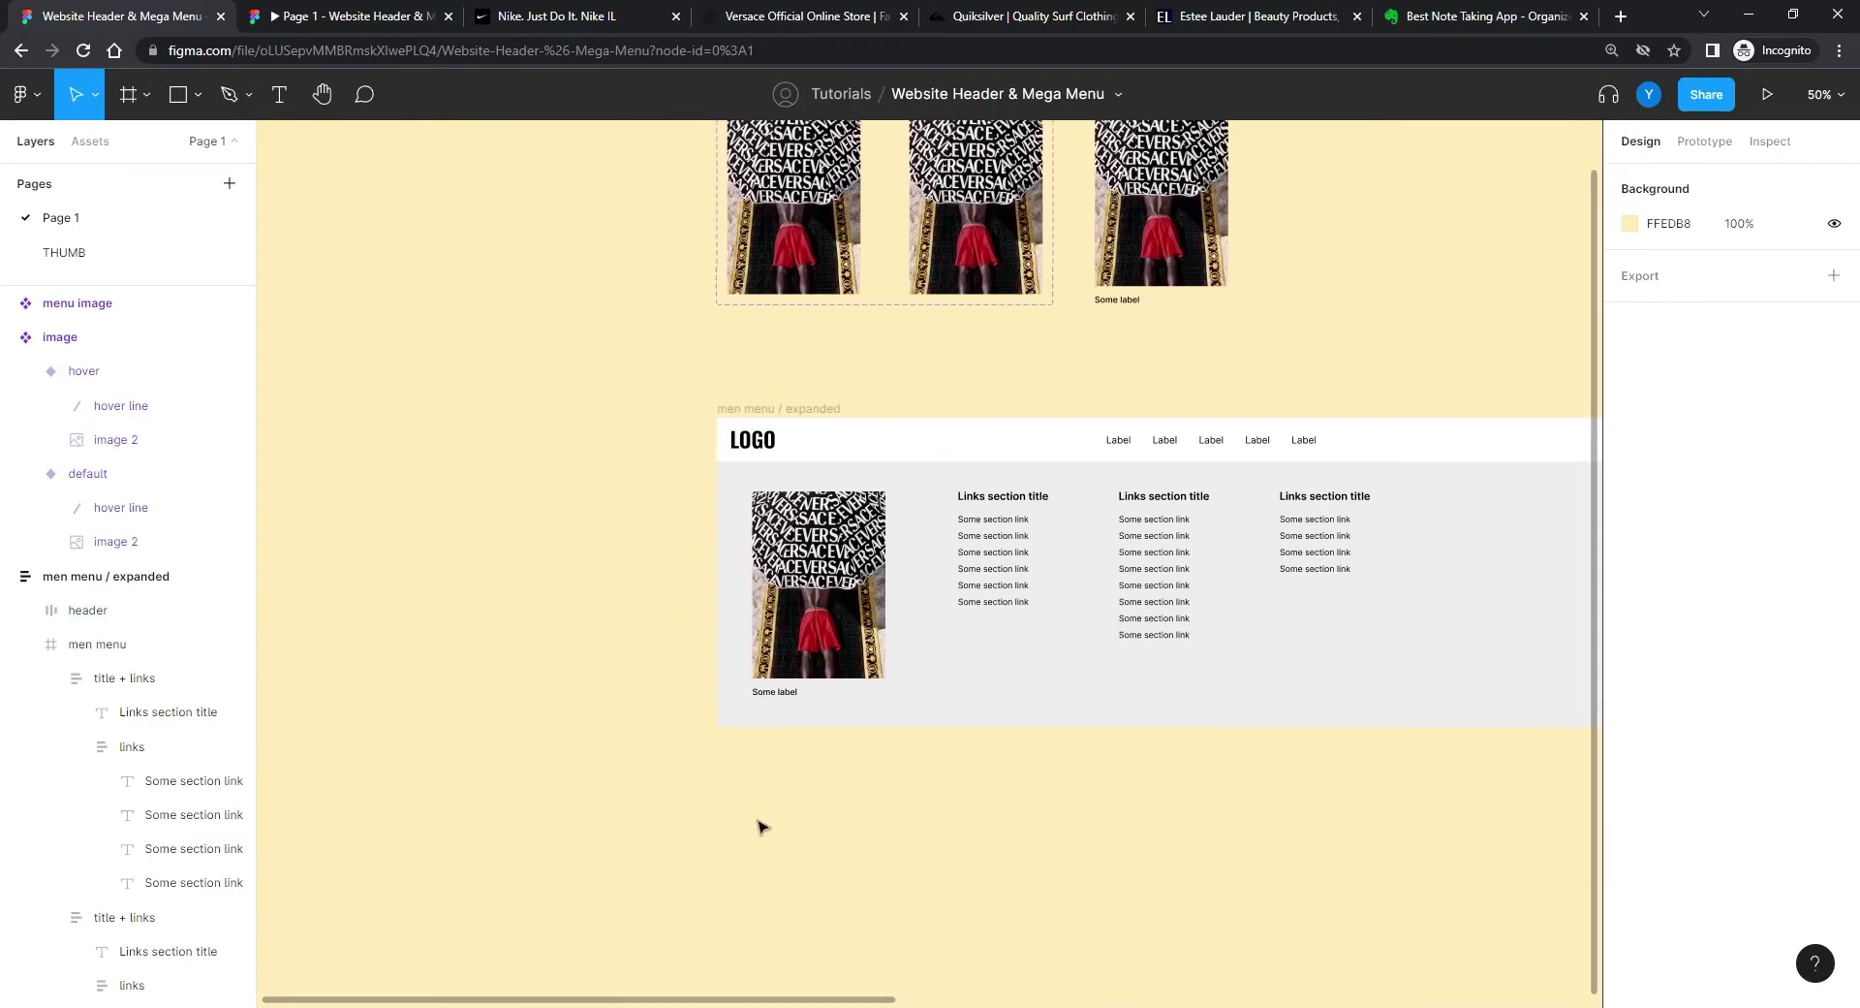
Step: Set the header to absolute position so it floats over the menu content
left_click(787, 408)
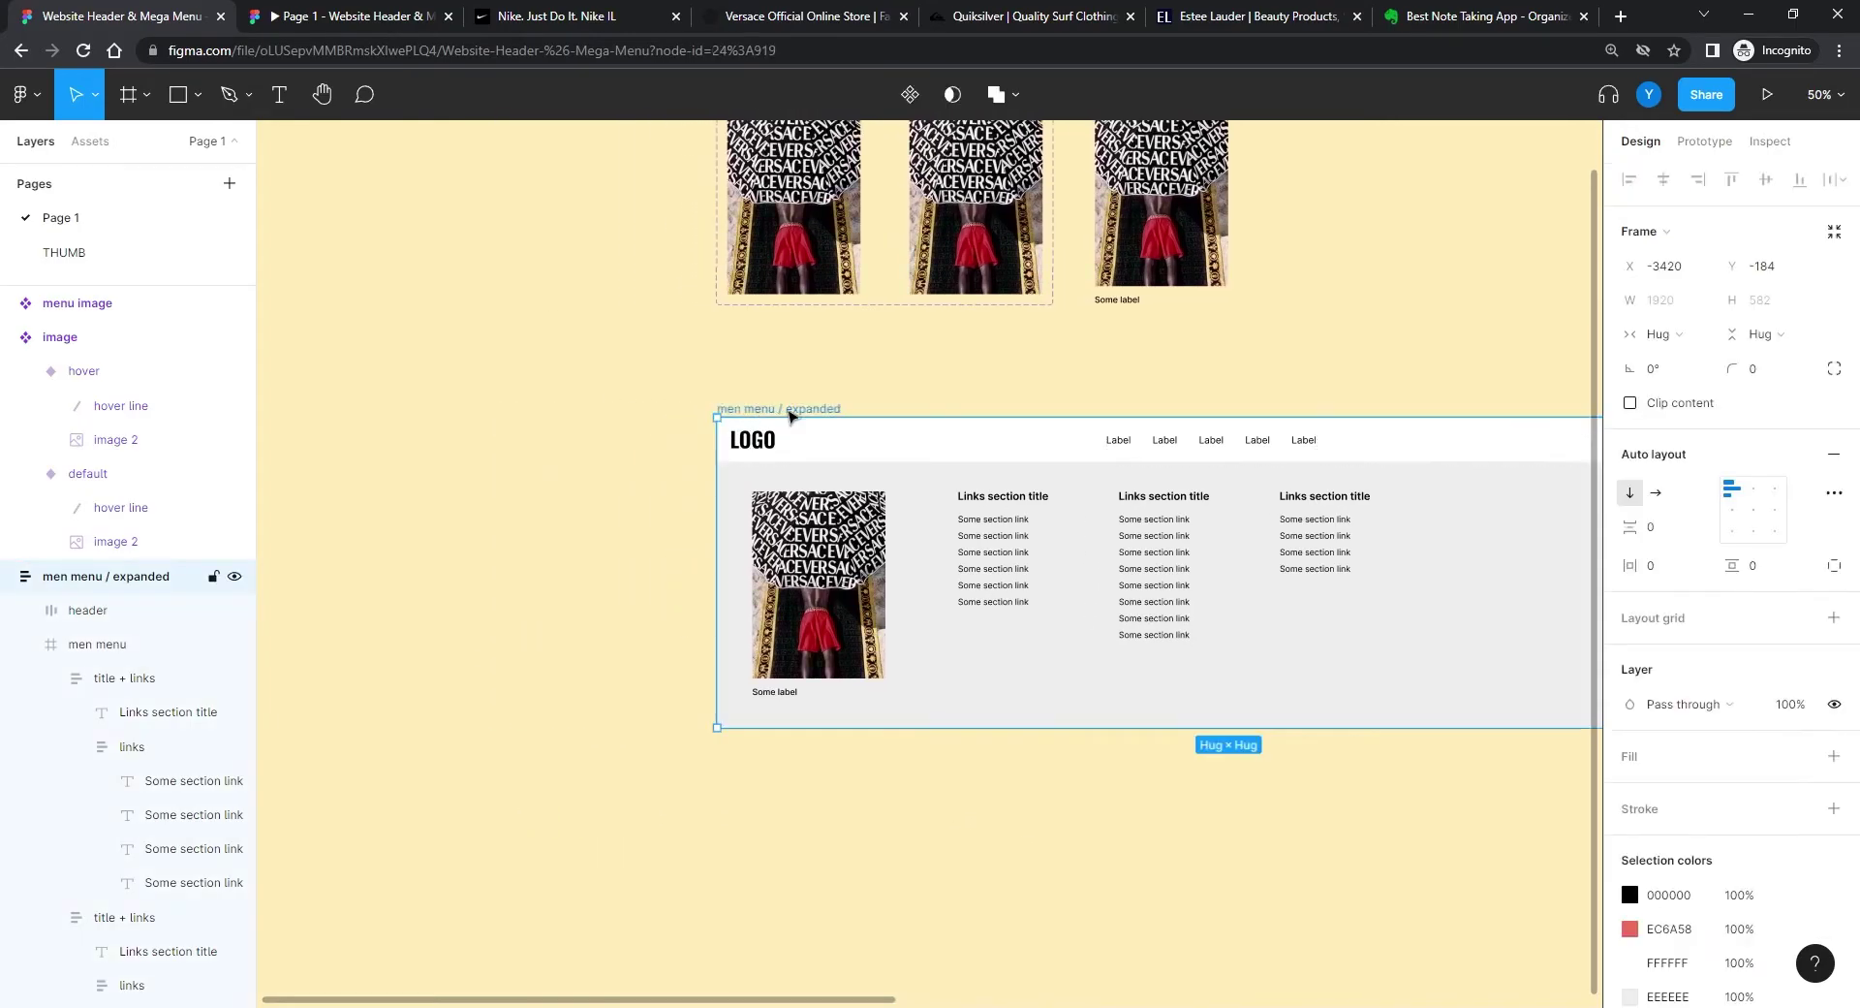
left_click(925, 454)
left_click_drag(1287, 776, 1018, 728)
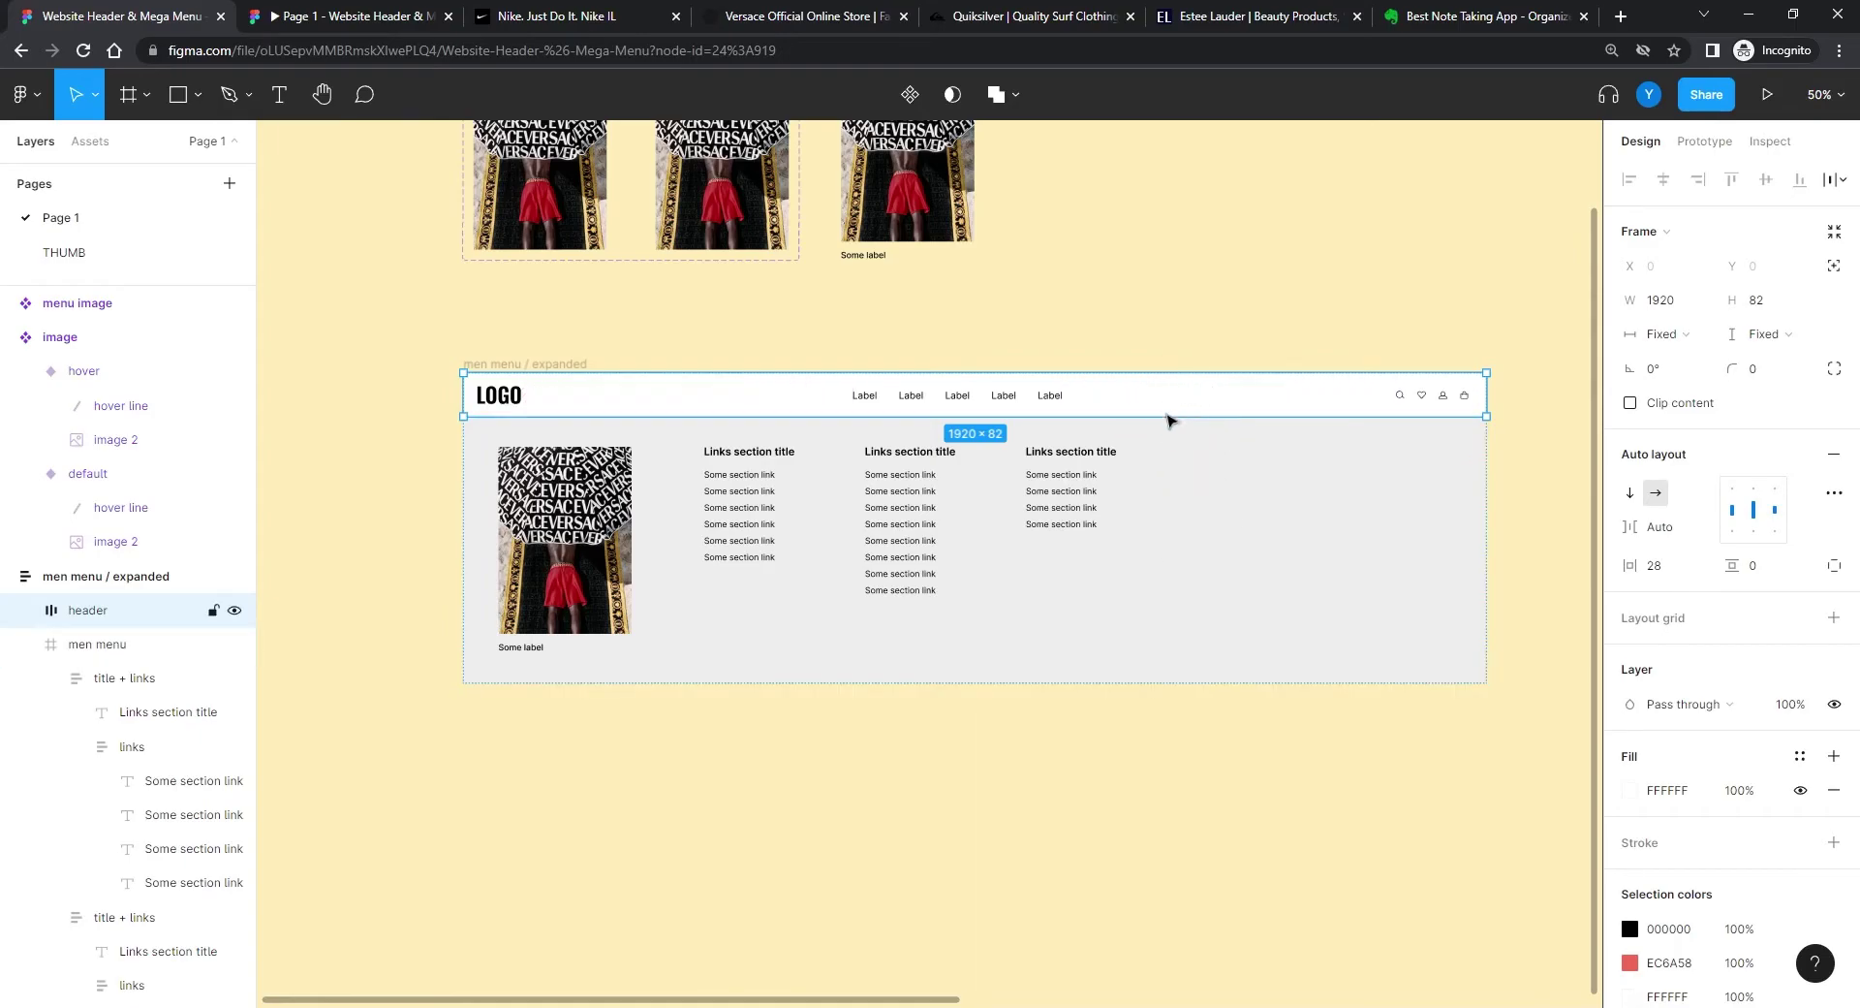
left_click(1835, 267)
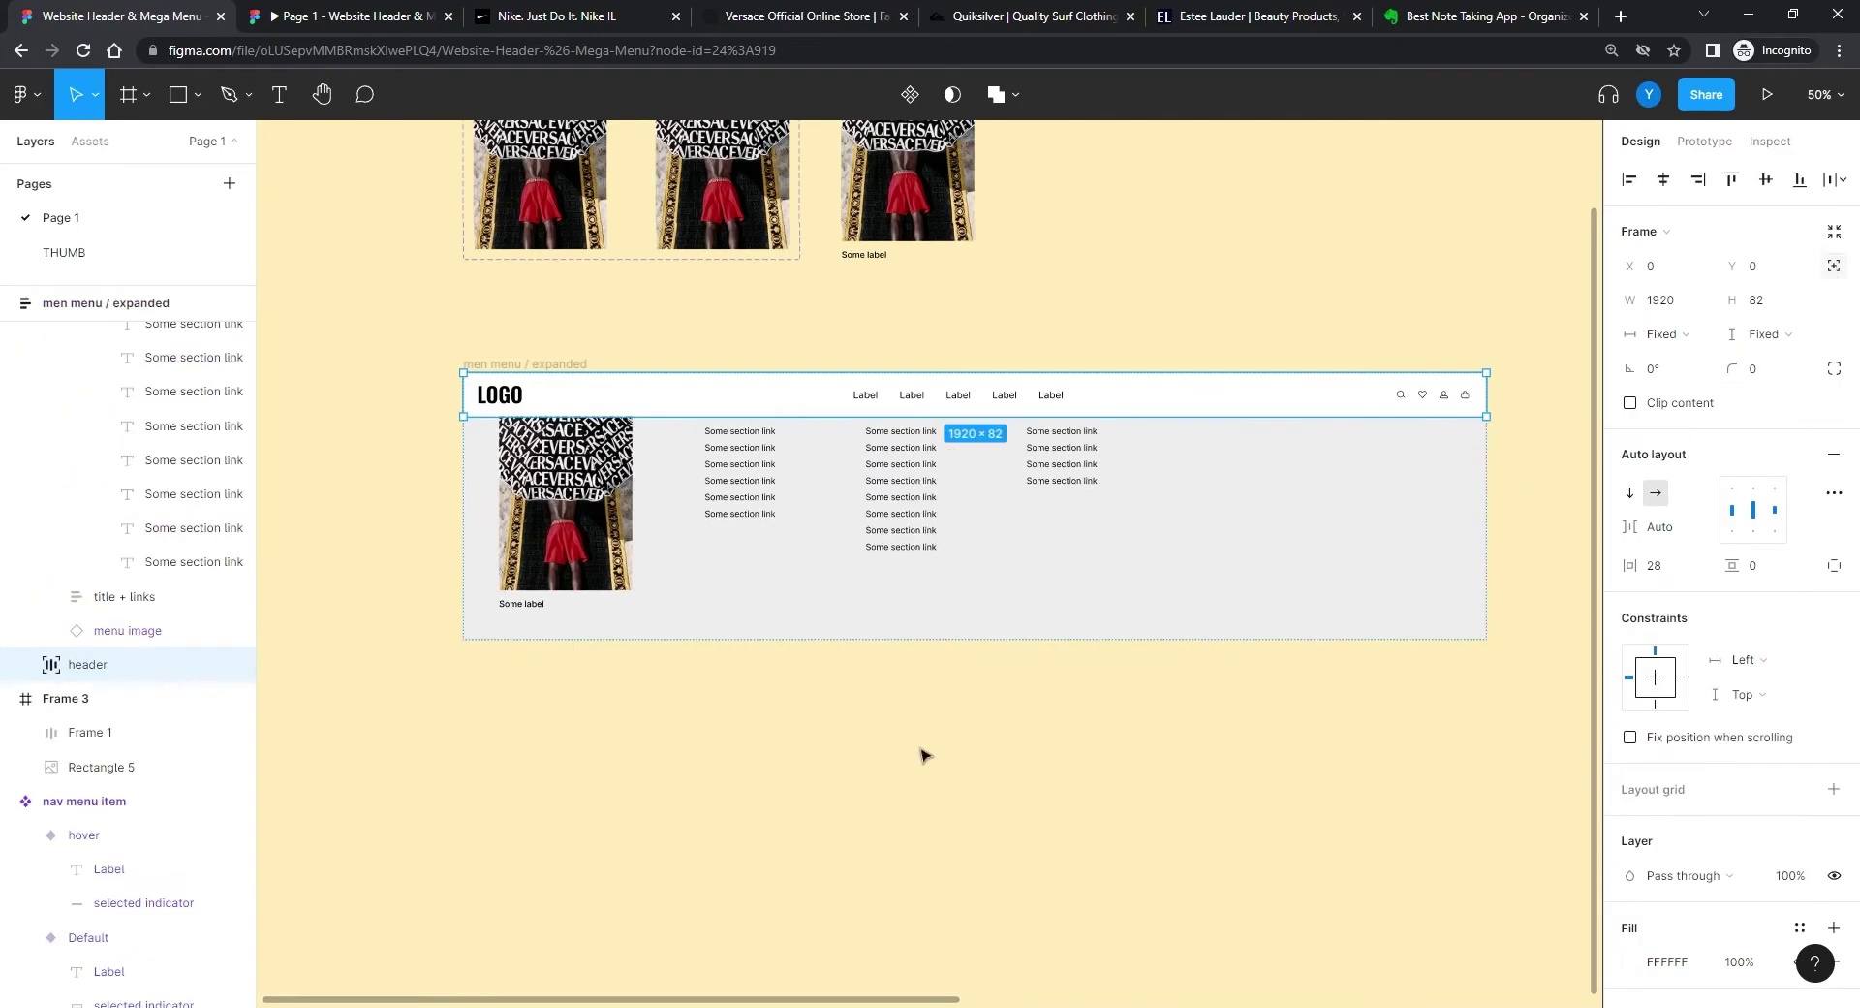
Step: Drag the men menu / expanded frame's bottom edge to a fixed height of 582
left_click(531, 367)
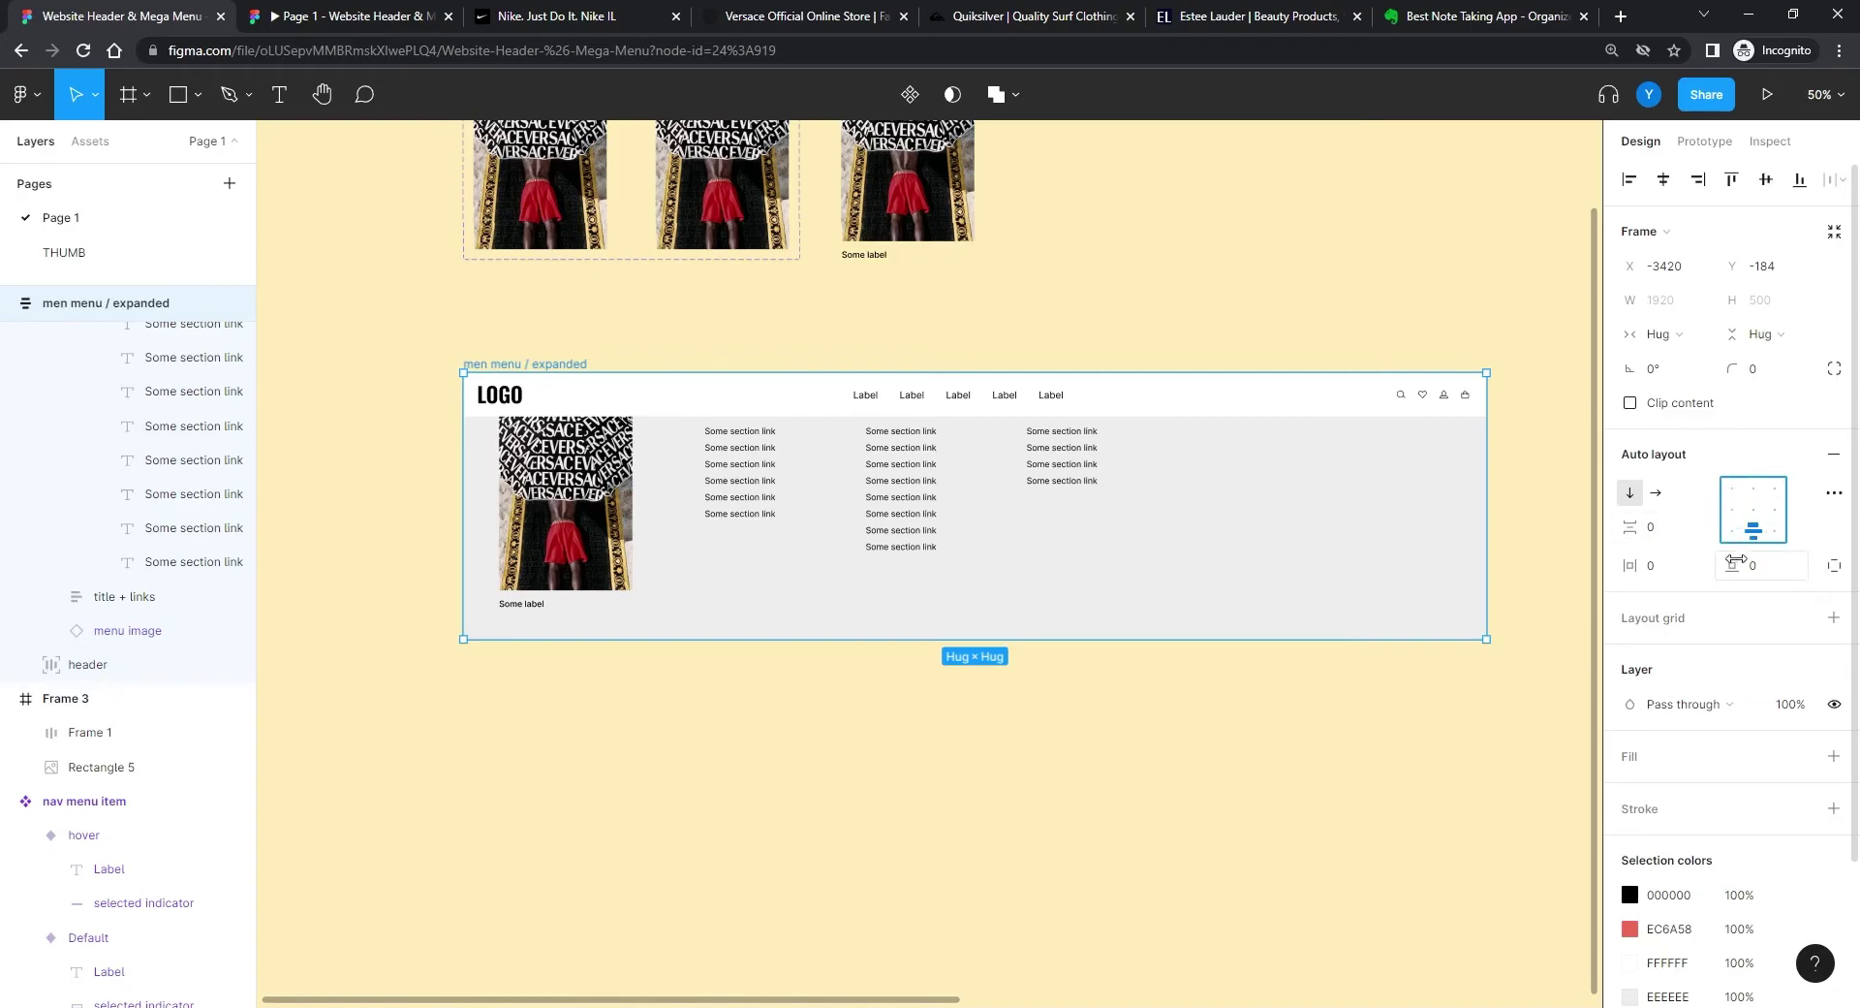
left_click_drag(770, 639, 775, 683)
scroll(611, 675, "up", 10)
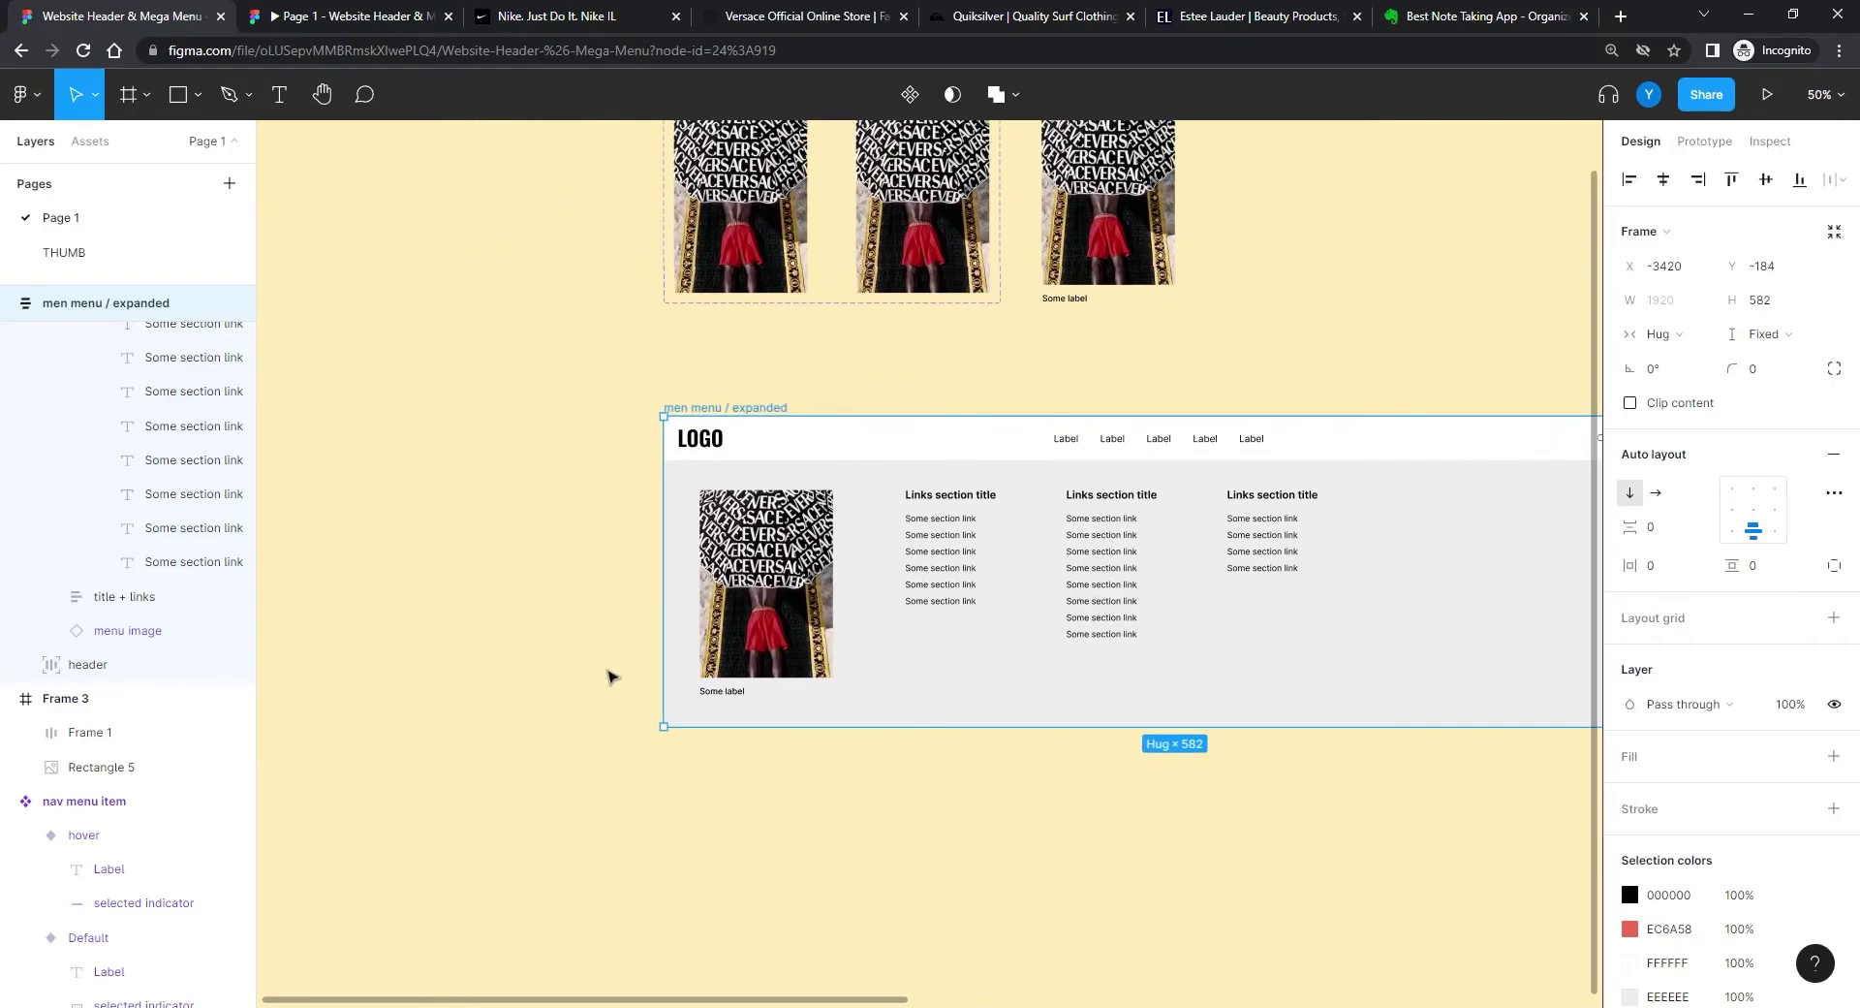
scroll(630, 609, "left", 8)
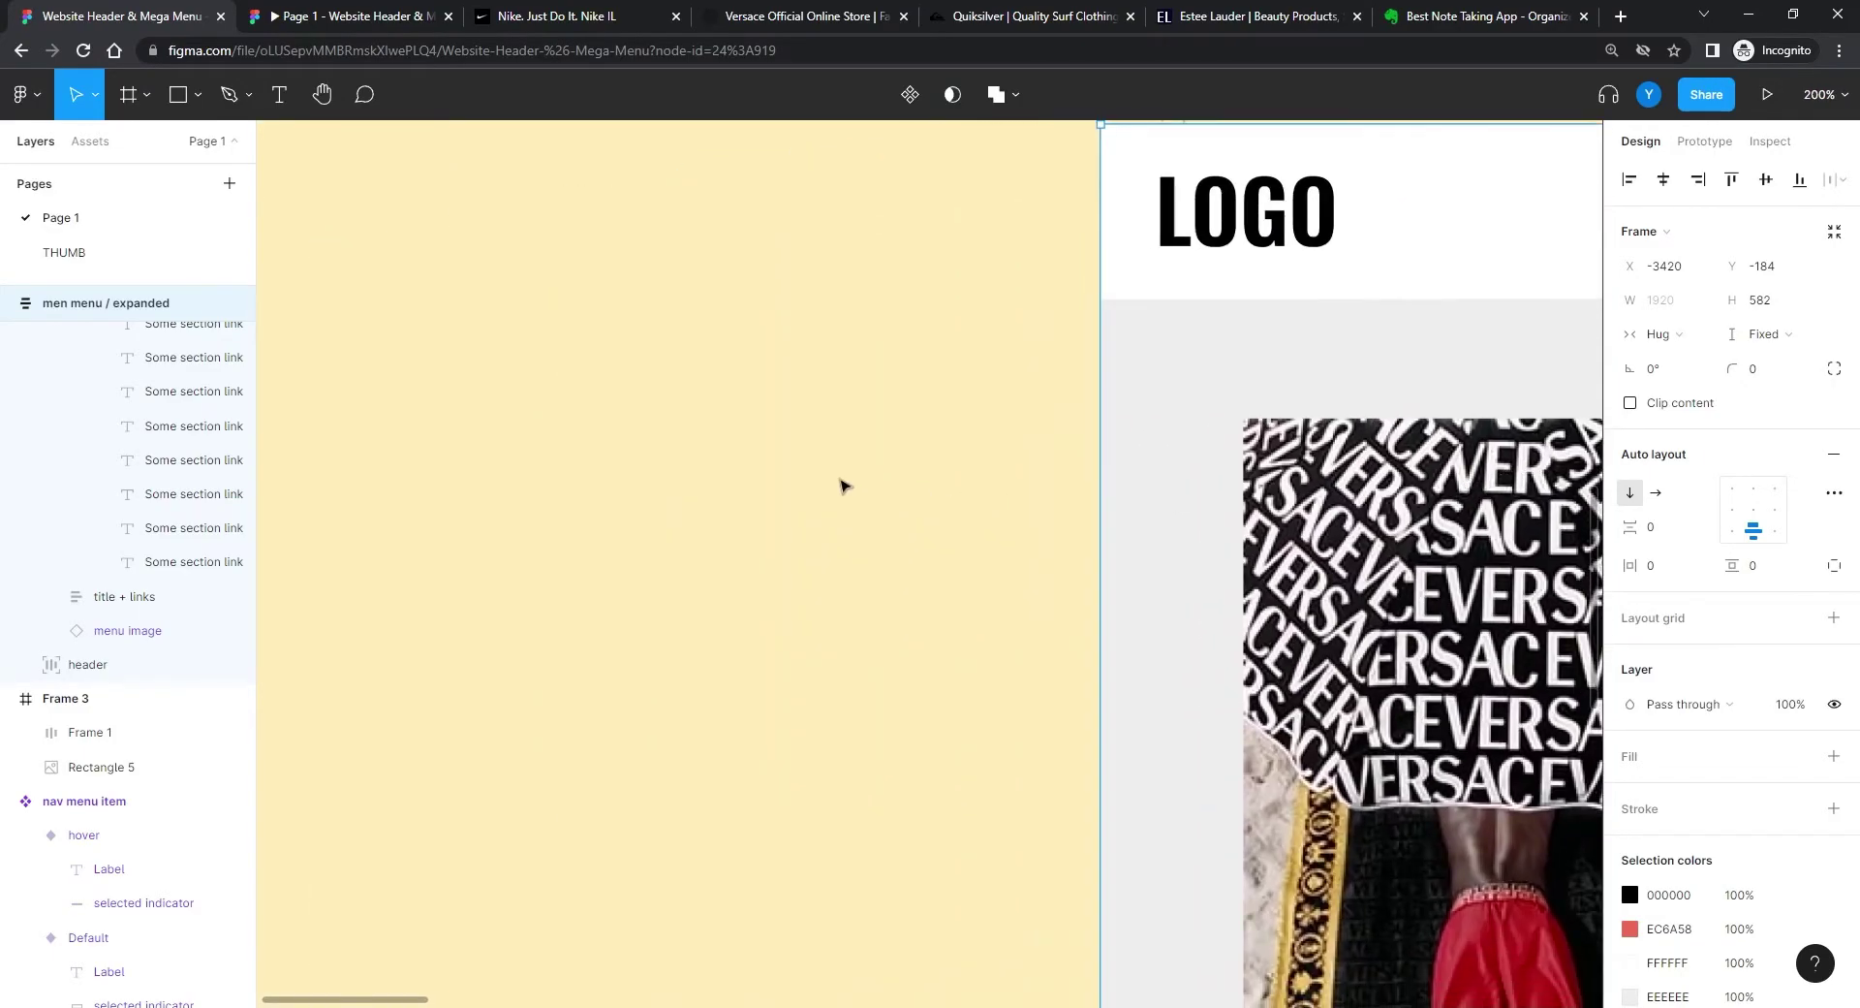
left_click(802, 485)
left_click(1196, 357)
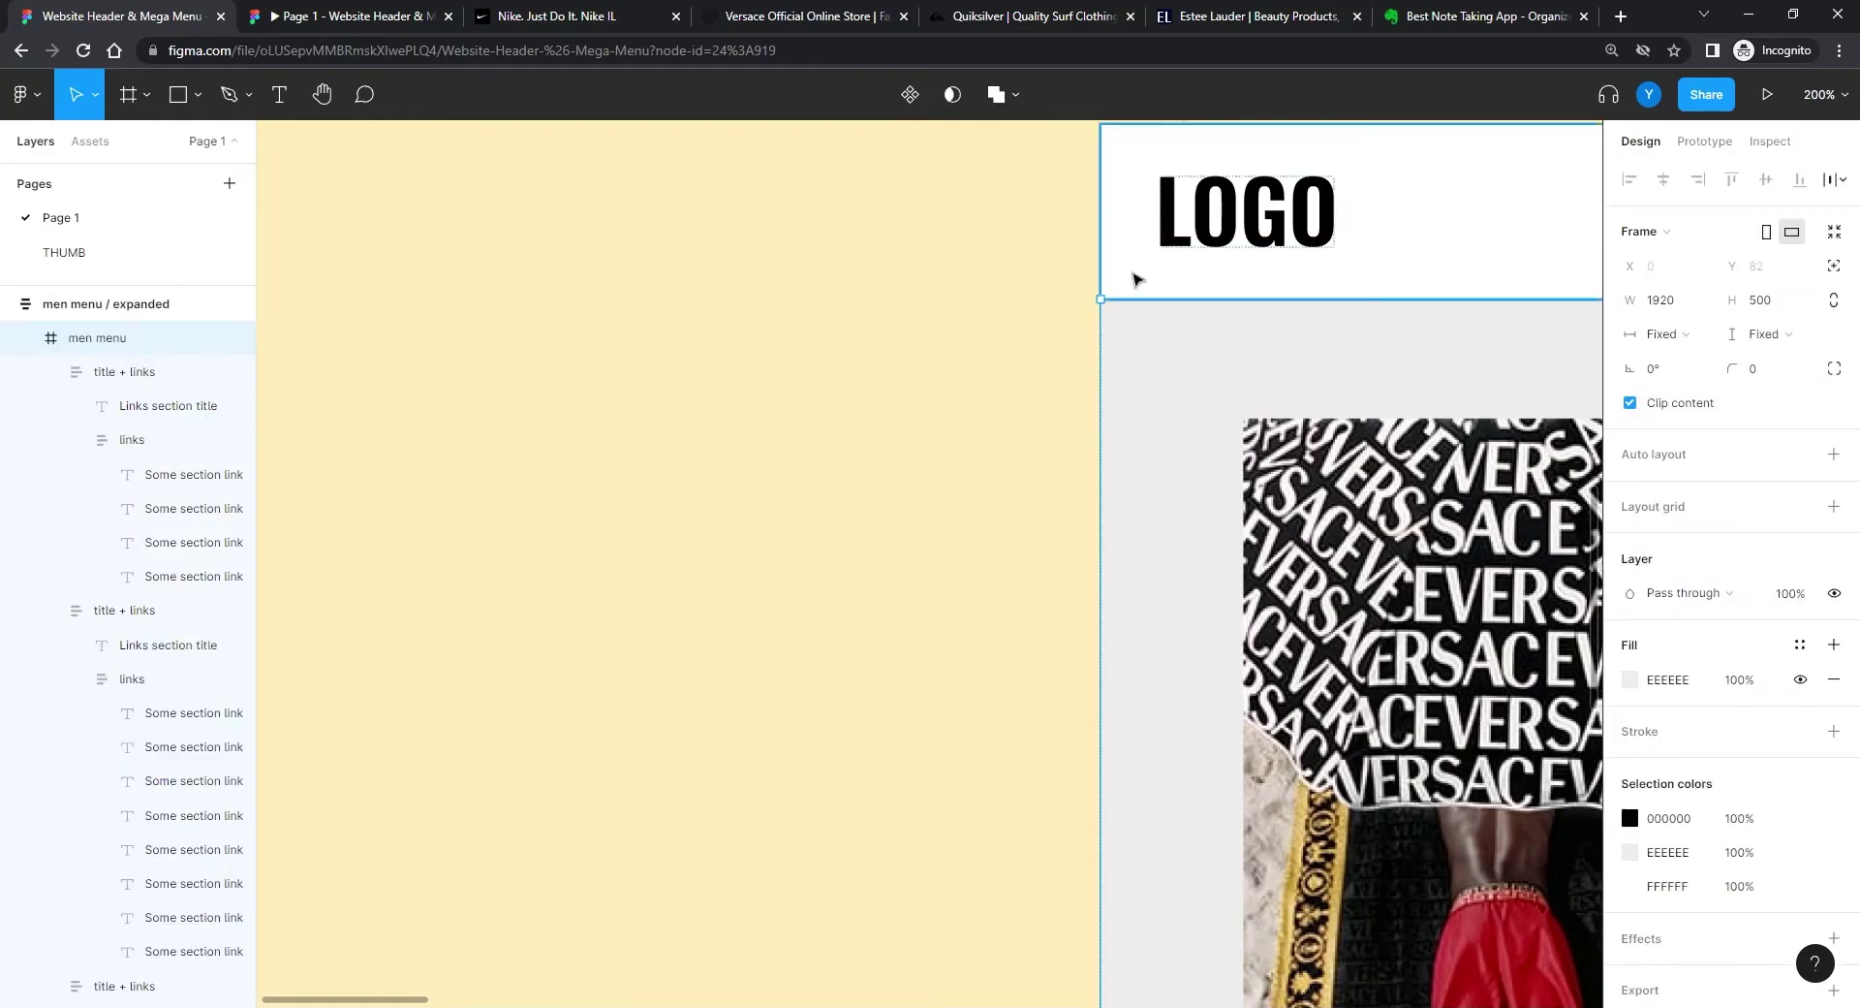
key("ctrl+minus")
key("ctrl+minus")
key("ctrl+minus")
Step: Alt-drag a copy of men menu / expanded to its left and rename it men menu / collapsed
left_click(801, 569)
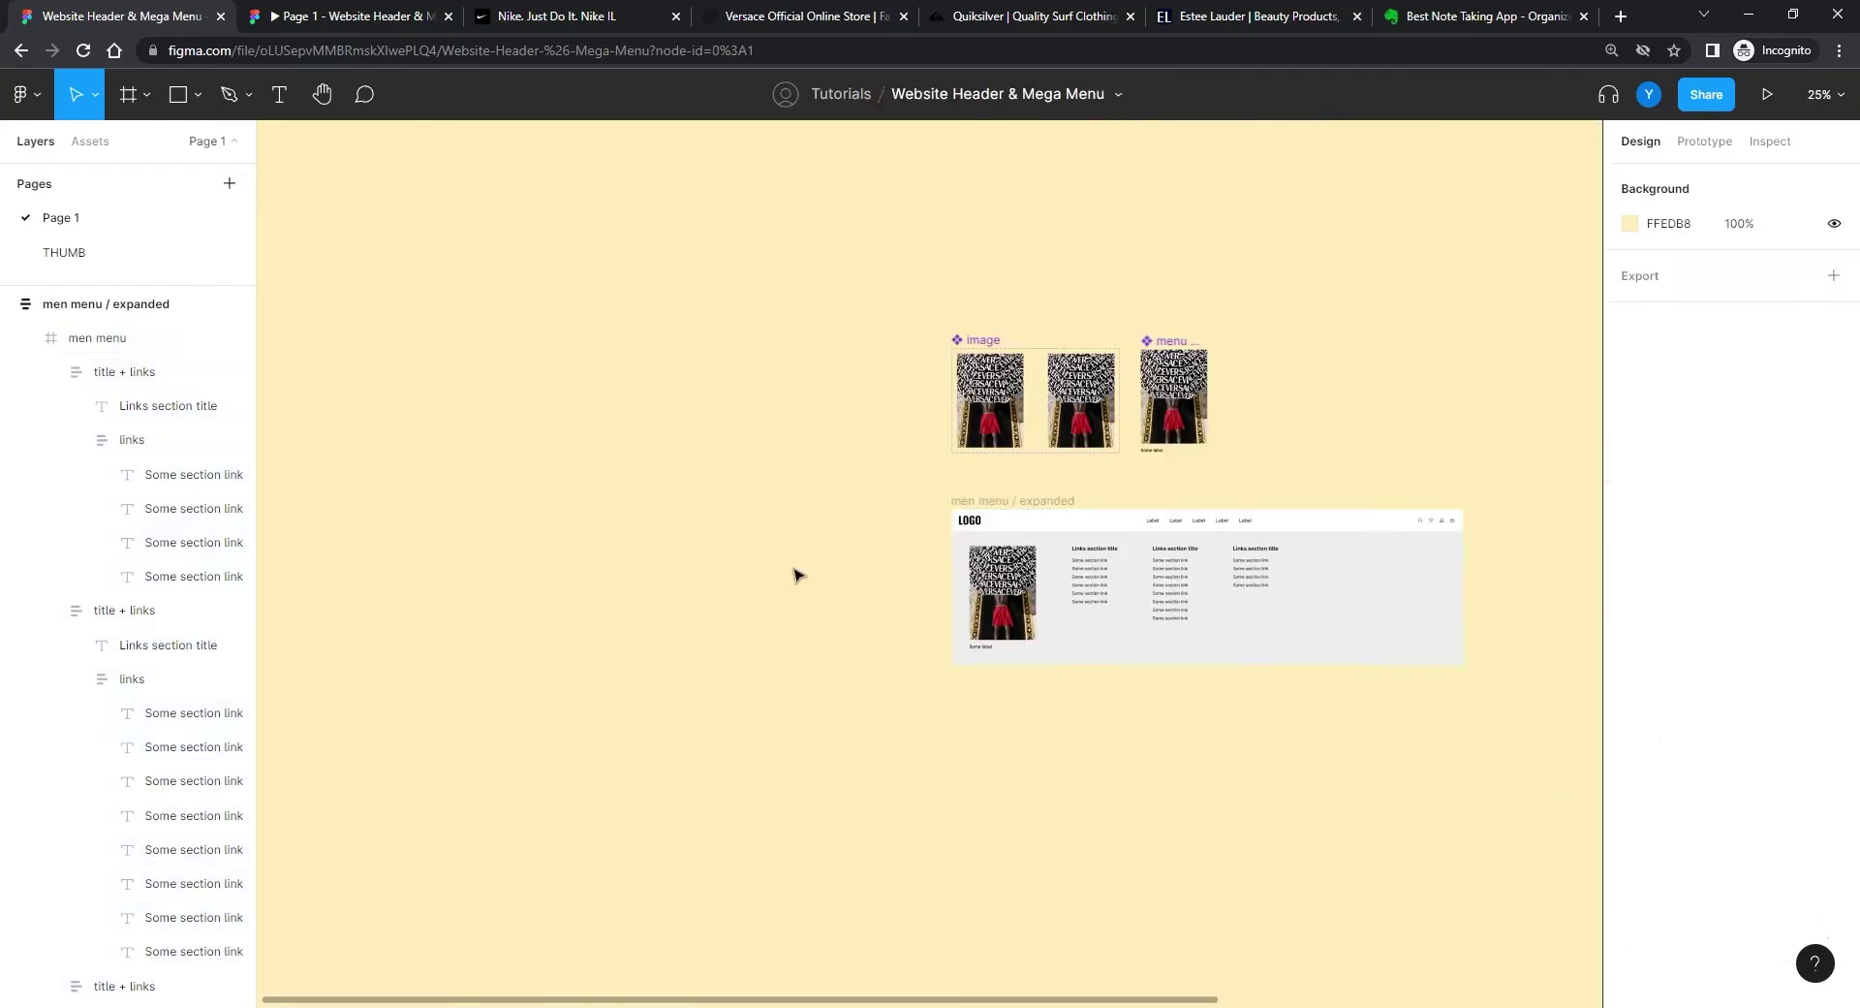
left_click_drag(988, 499, 419, 499)
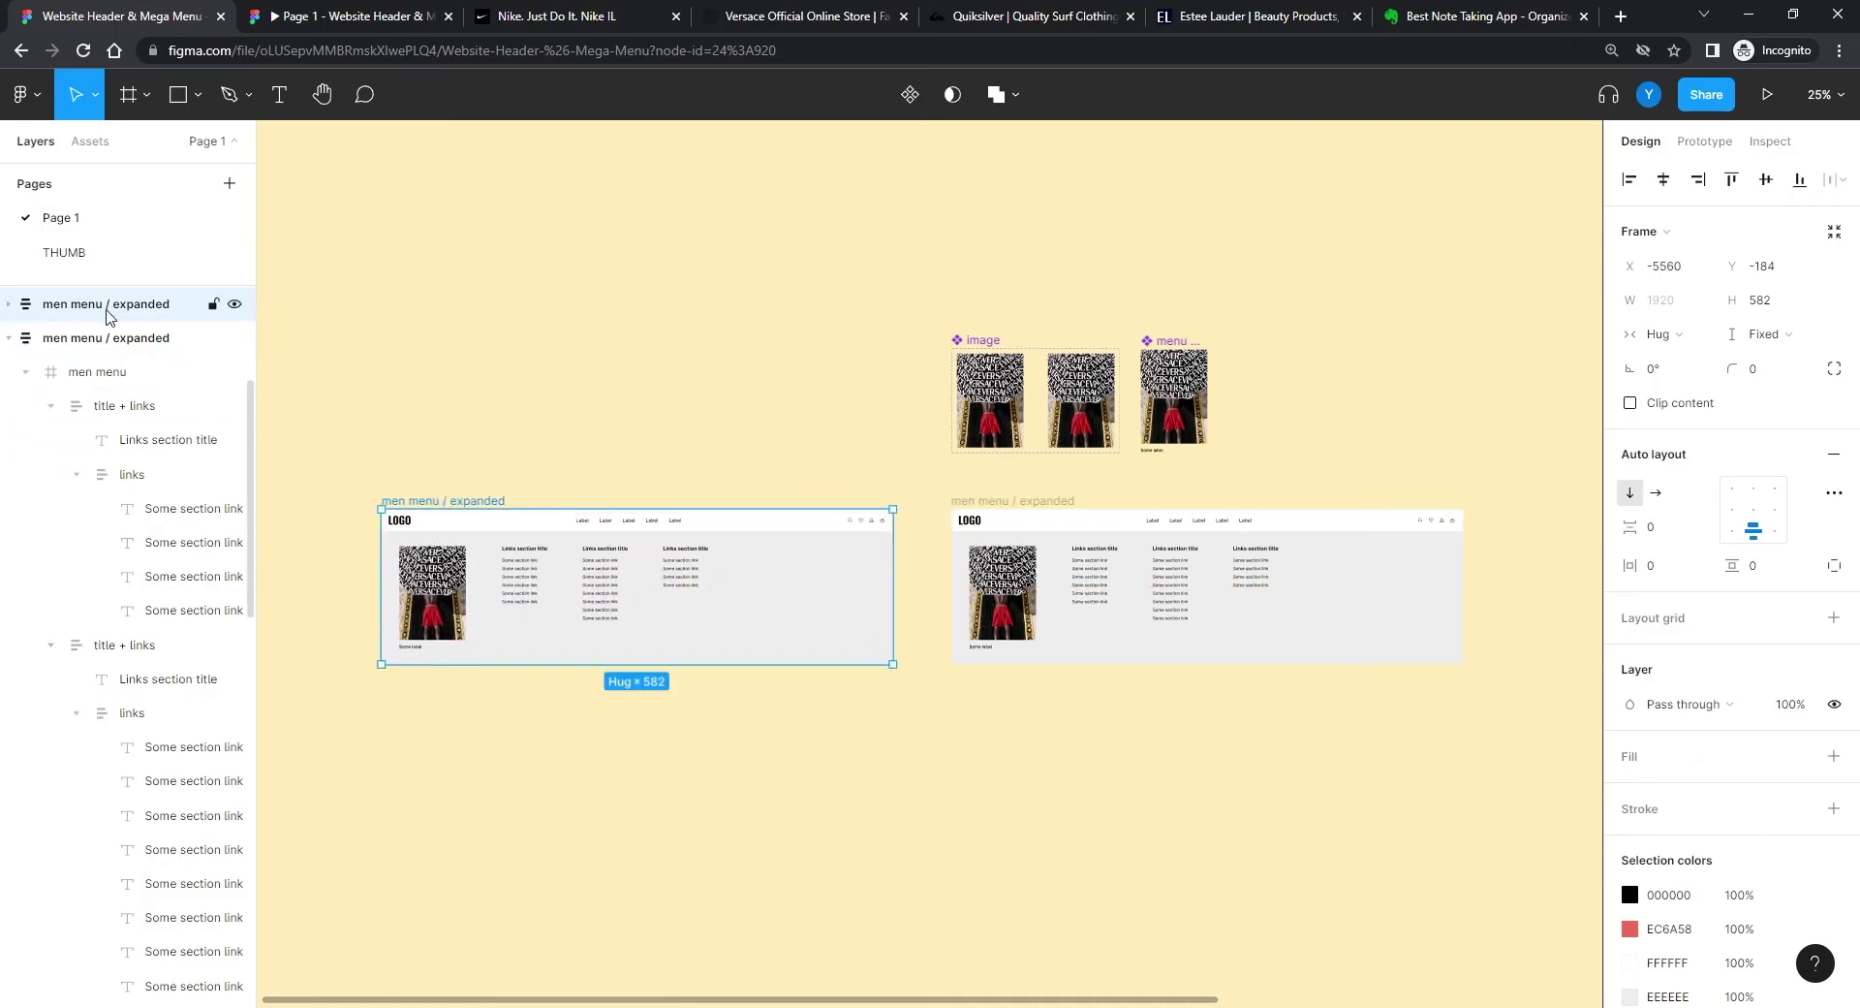
double_click(144, 304)
double_click(143, 304)
type("collaps")
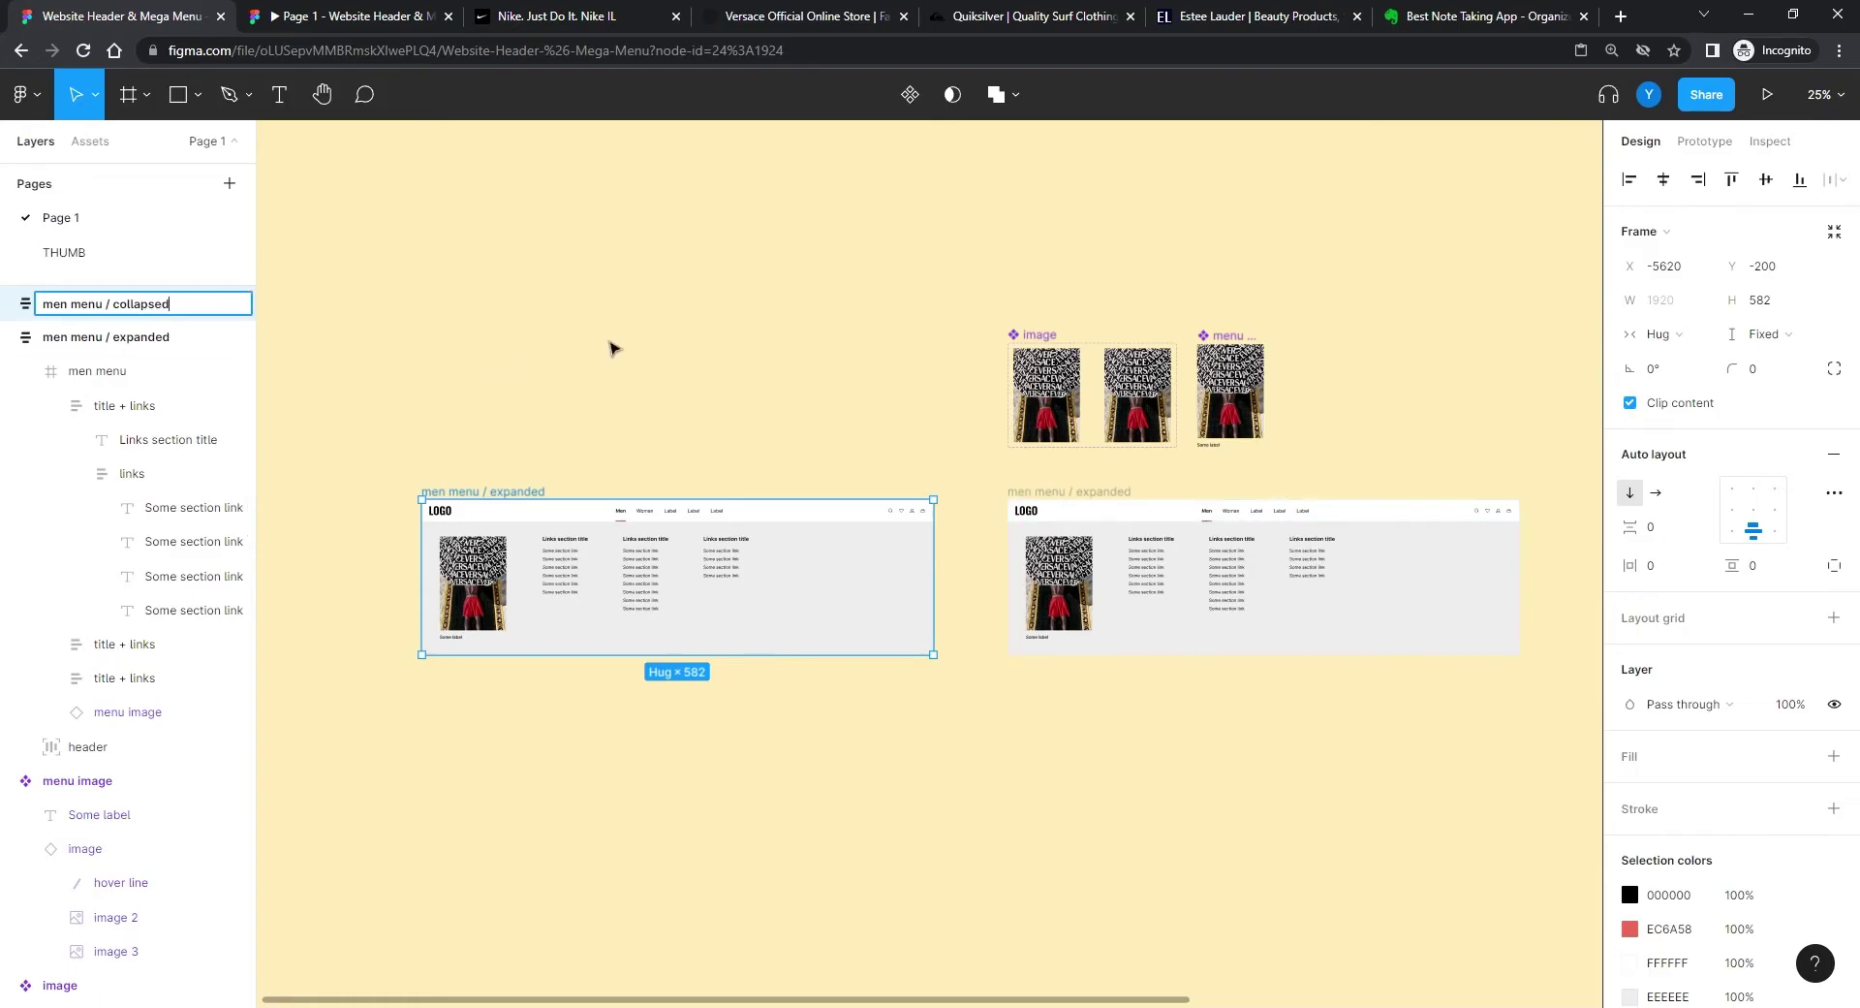
key("Return")
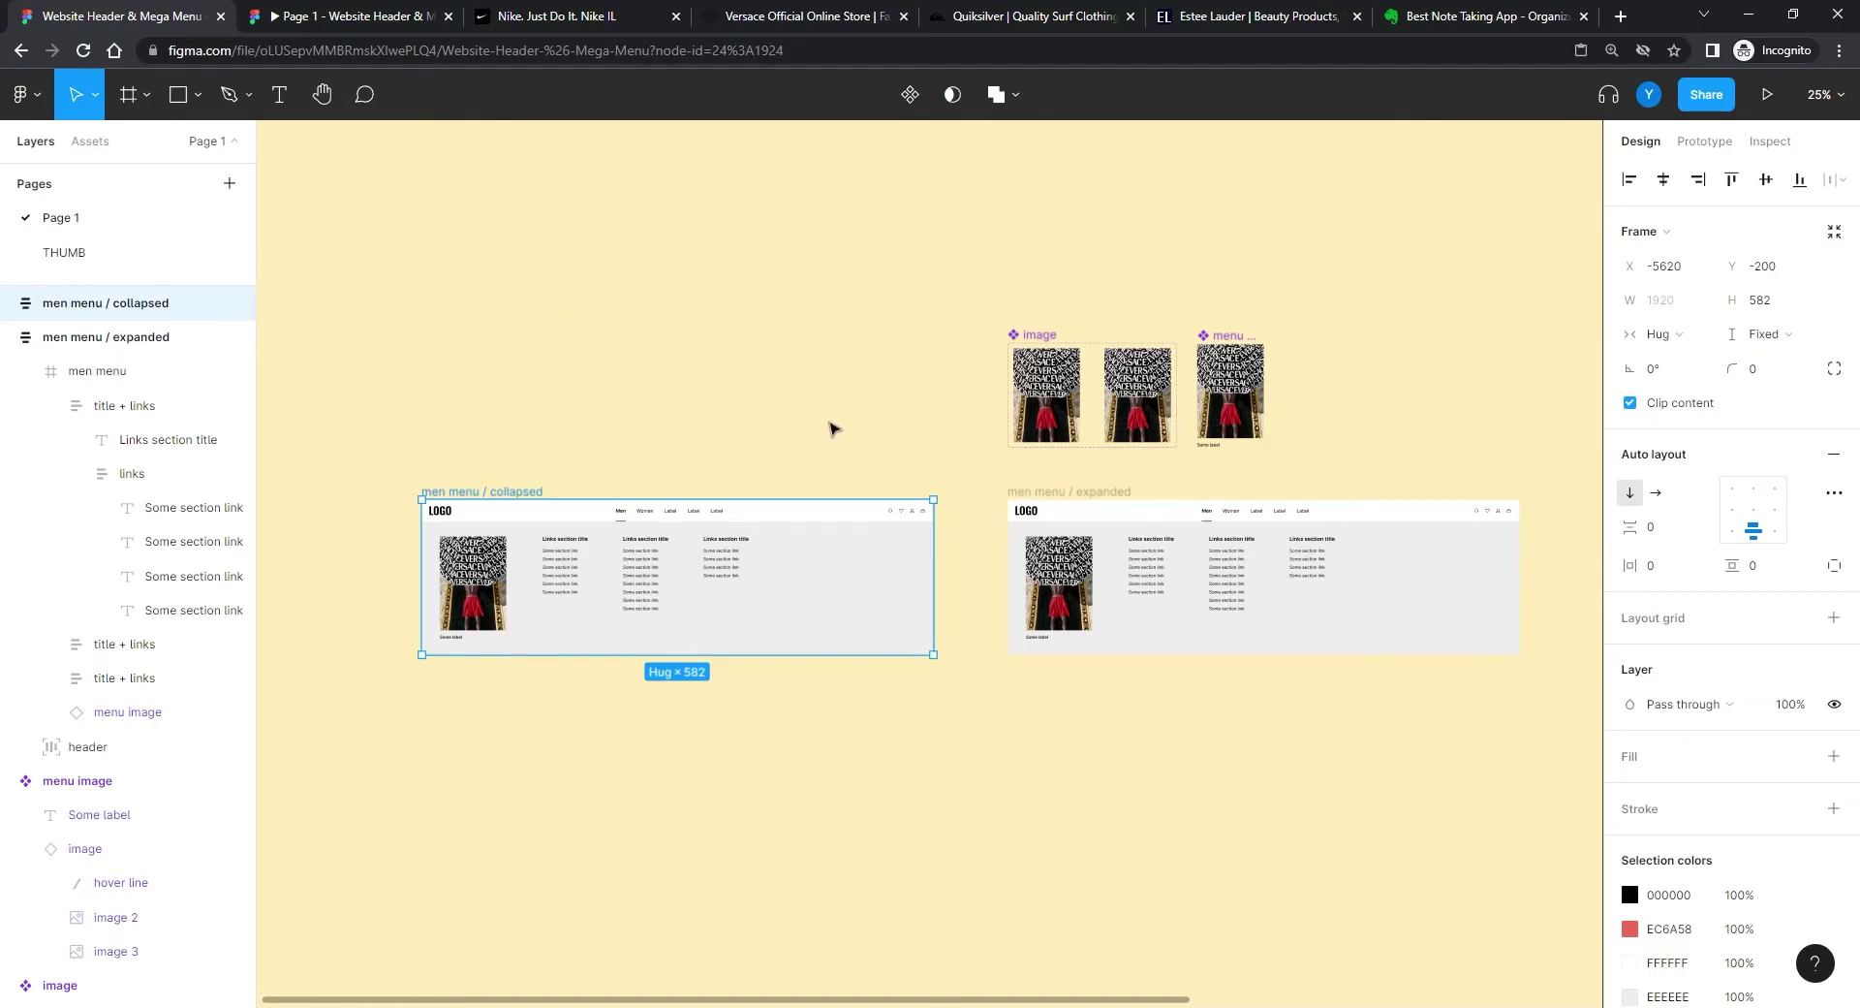
left_click_drag(831, 428, 741, 504)
key("plus")
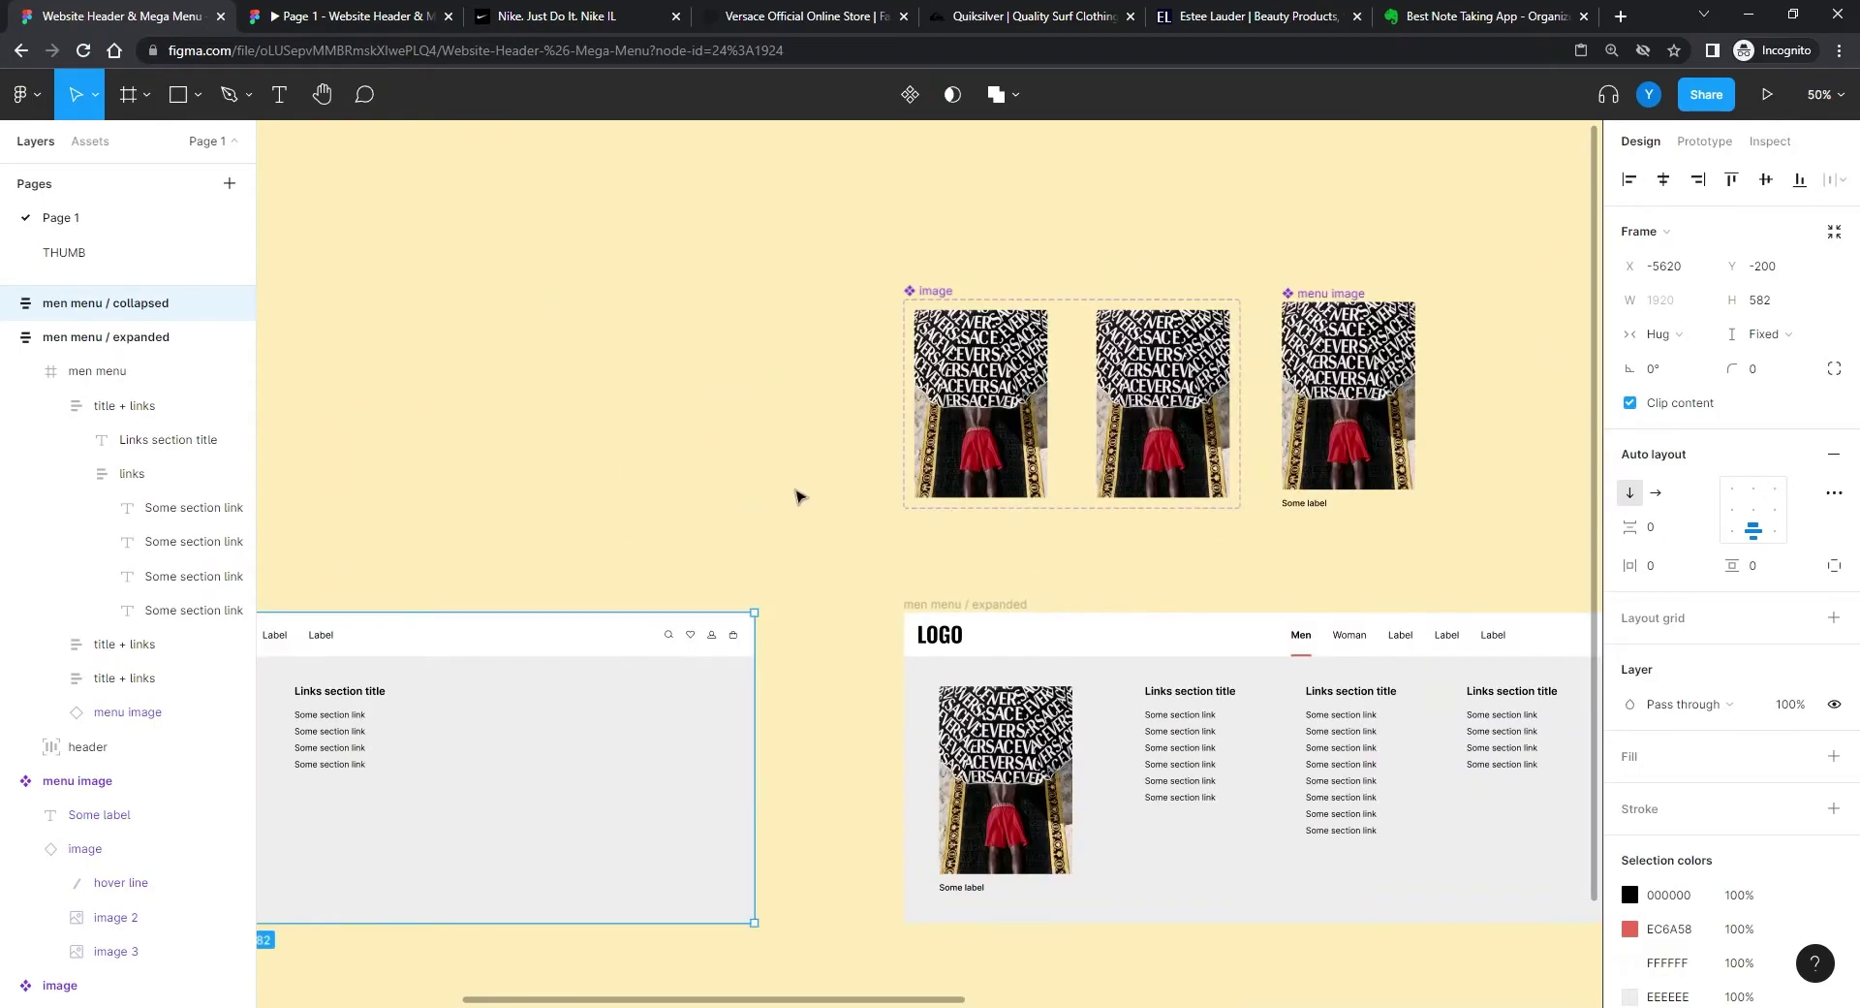
left_click_drag(770, 481, 738, 628)
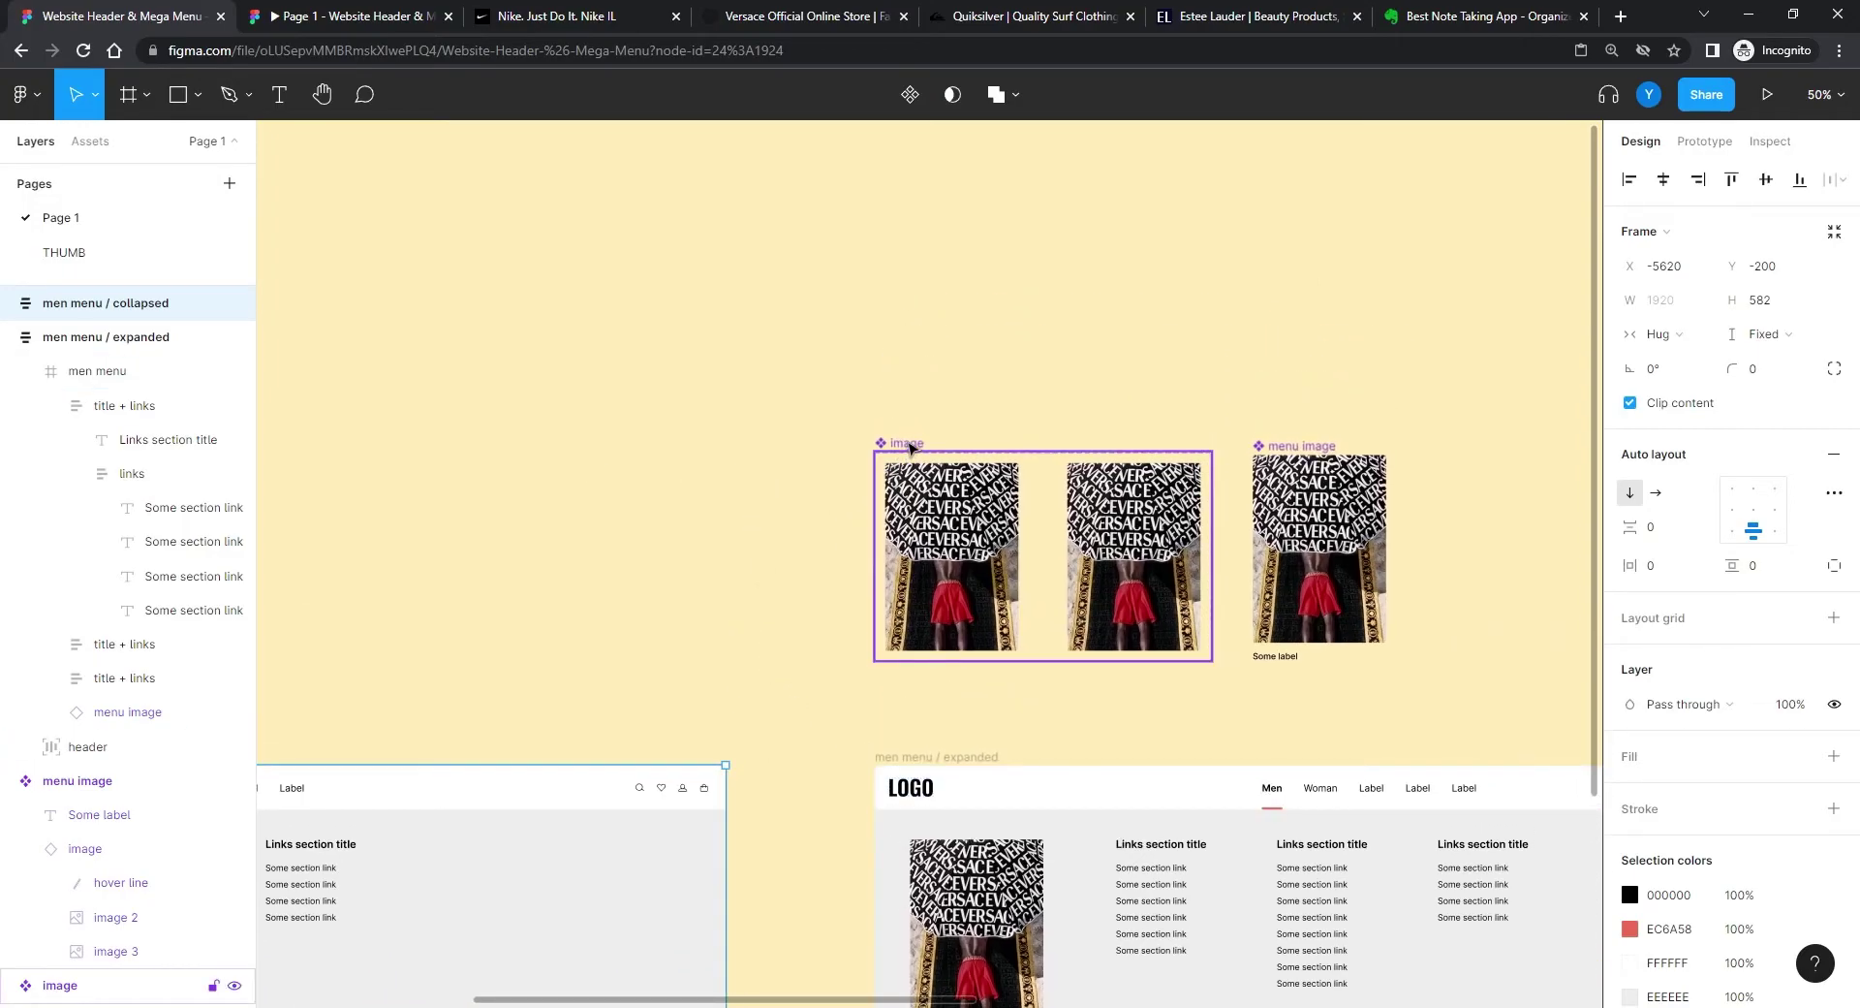
Step: Move the image component set up, extend it downward, and duplicate the default and hover variants below
left_click_drag(909, 445, 912, 204)
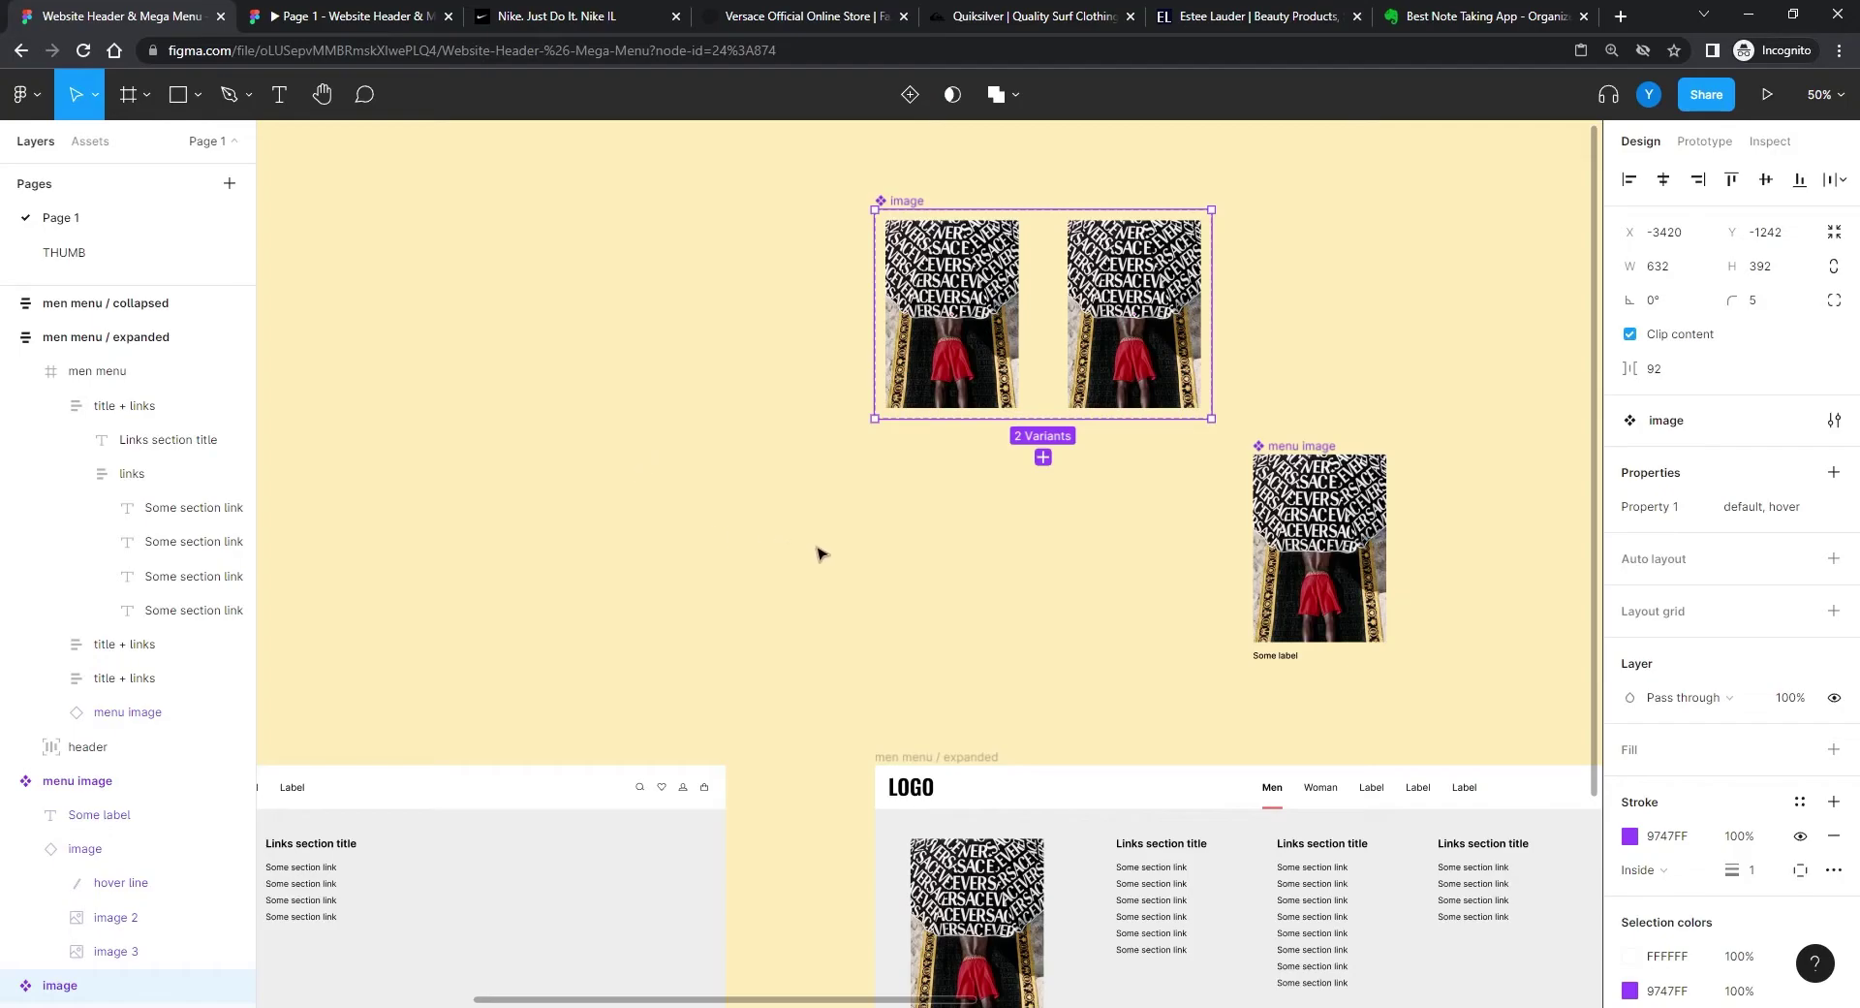
left_click_drag(1037, 422, 1038, 669)
left_click(1134, 320)
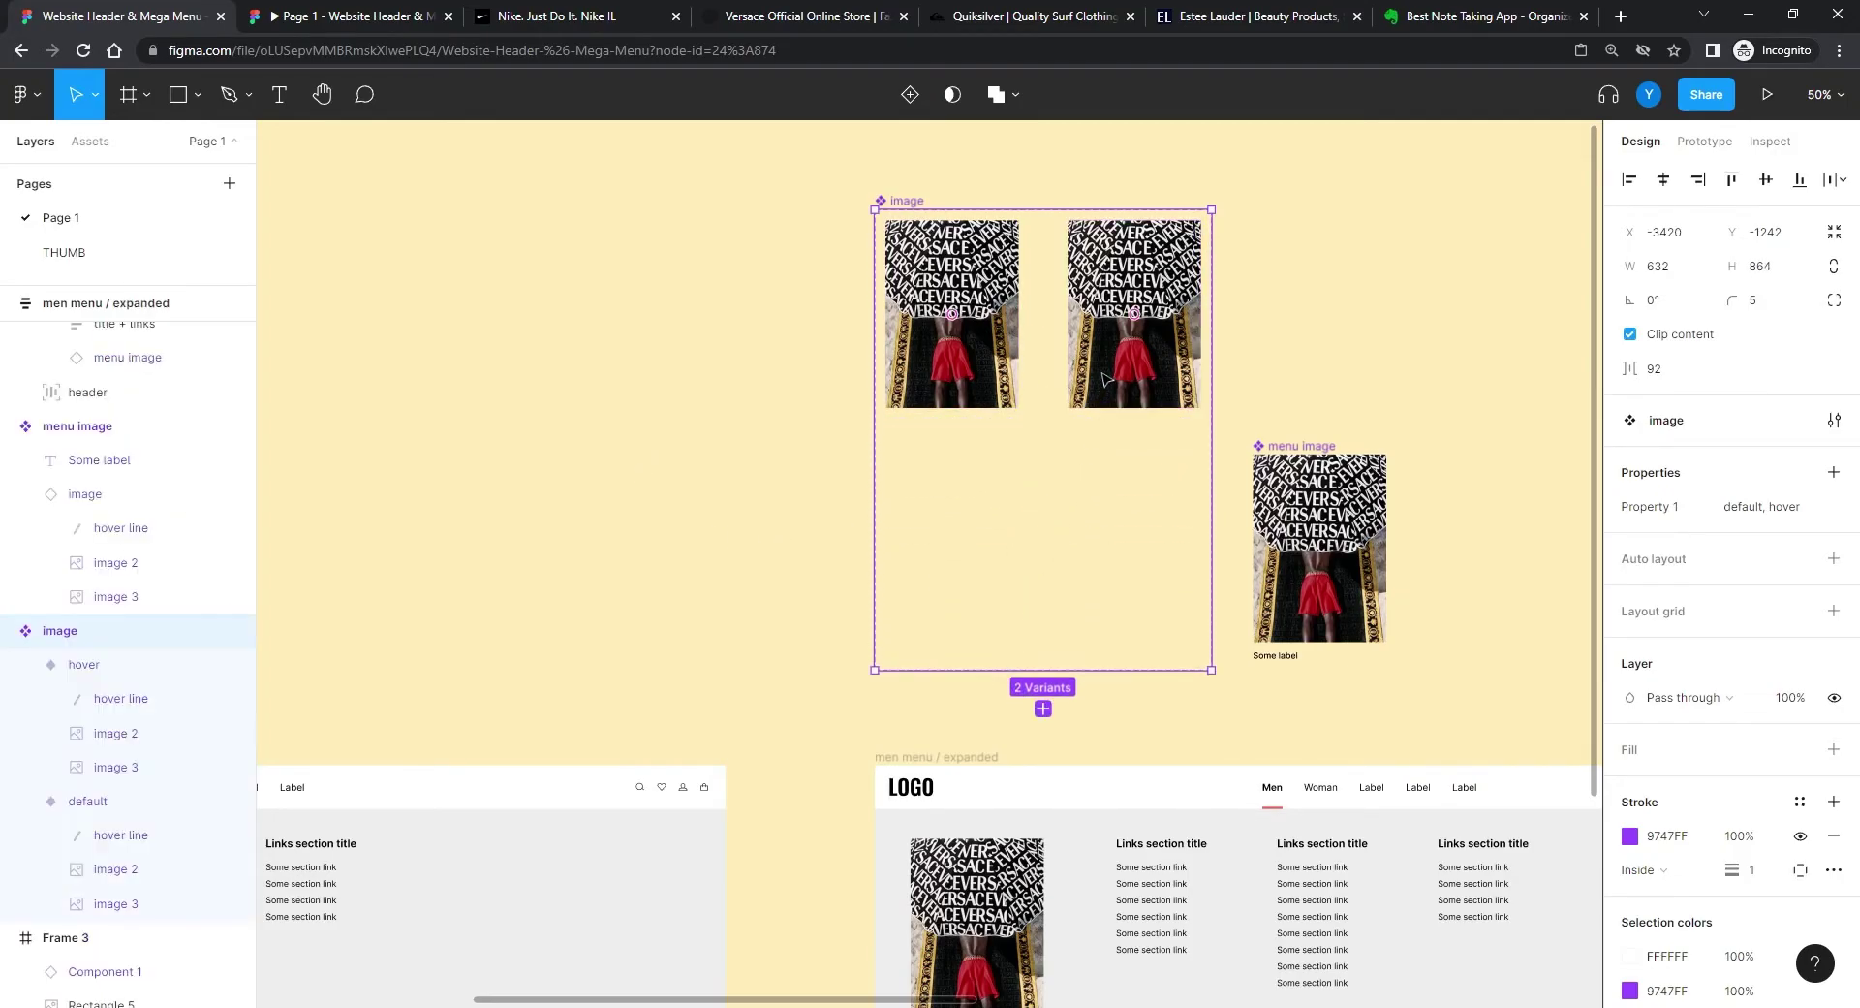
left_click(943, 372, "shift")
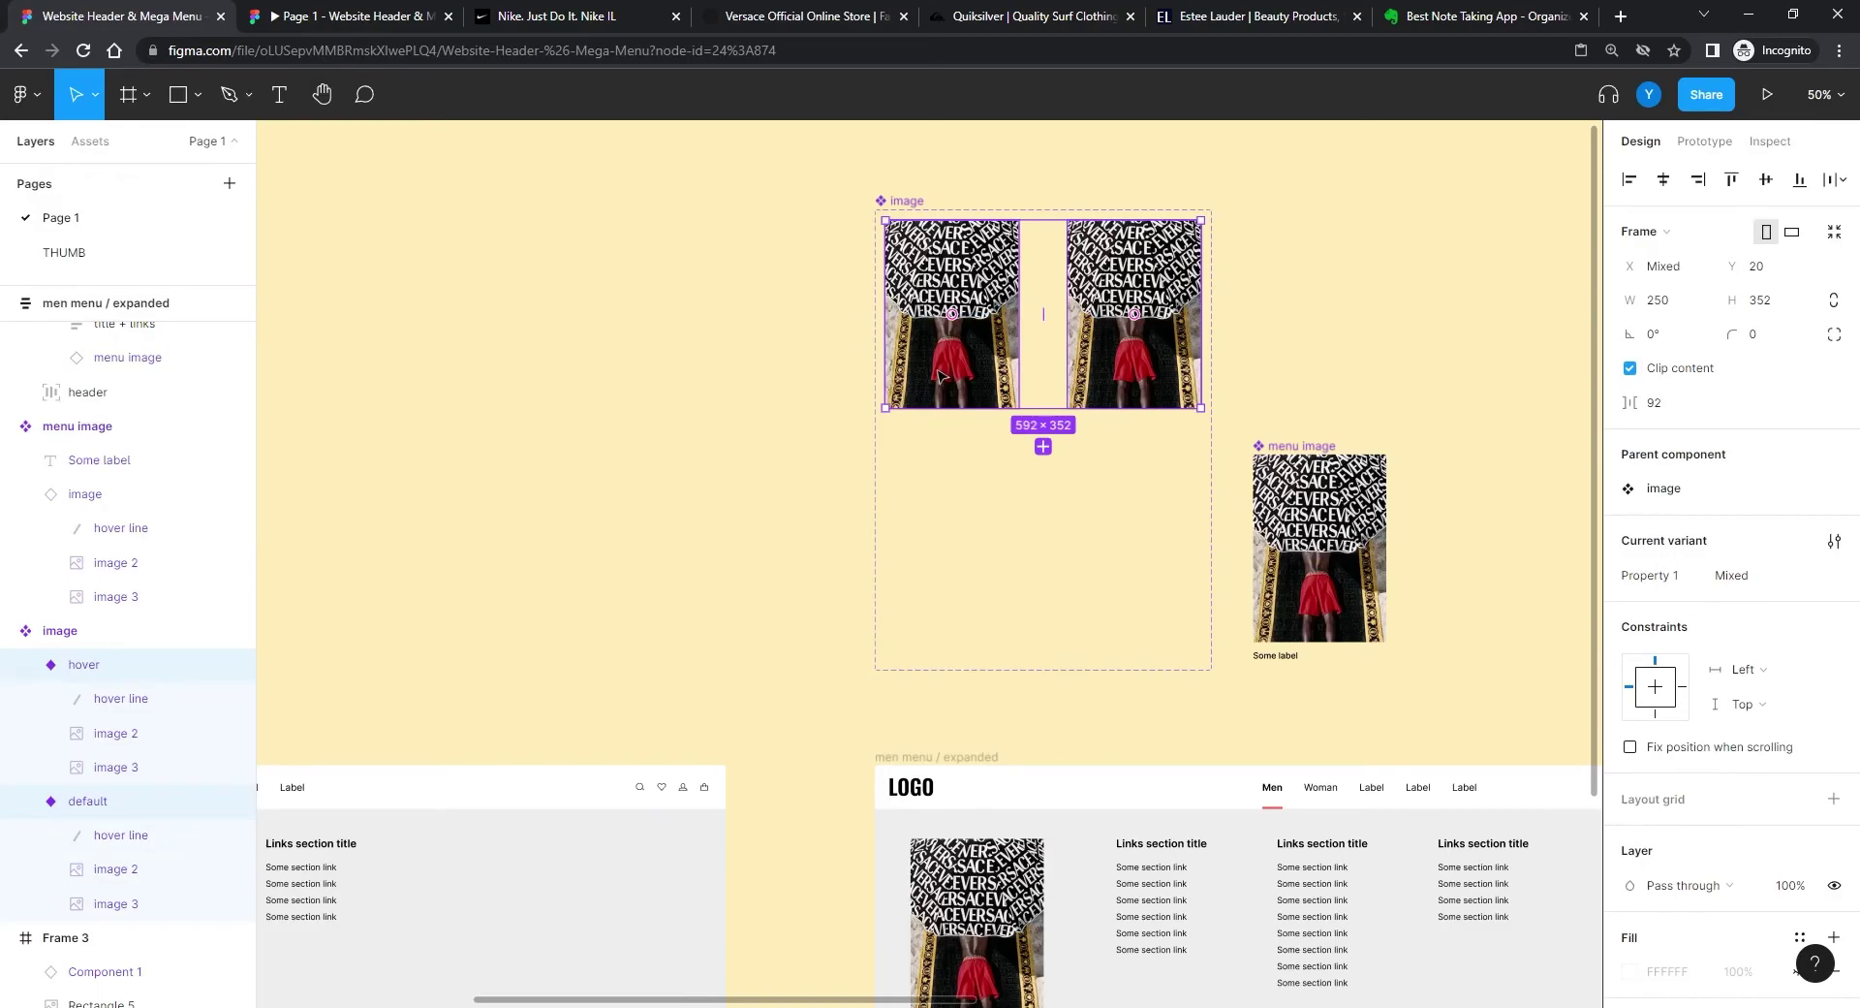
left_click_drag(940, 375, 949, 598)
left_click_drag(781, 525, 500, 550)
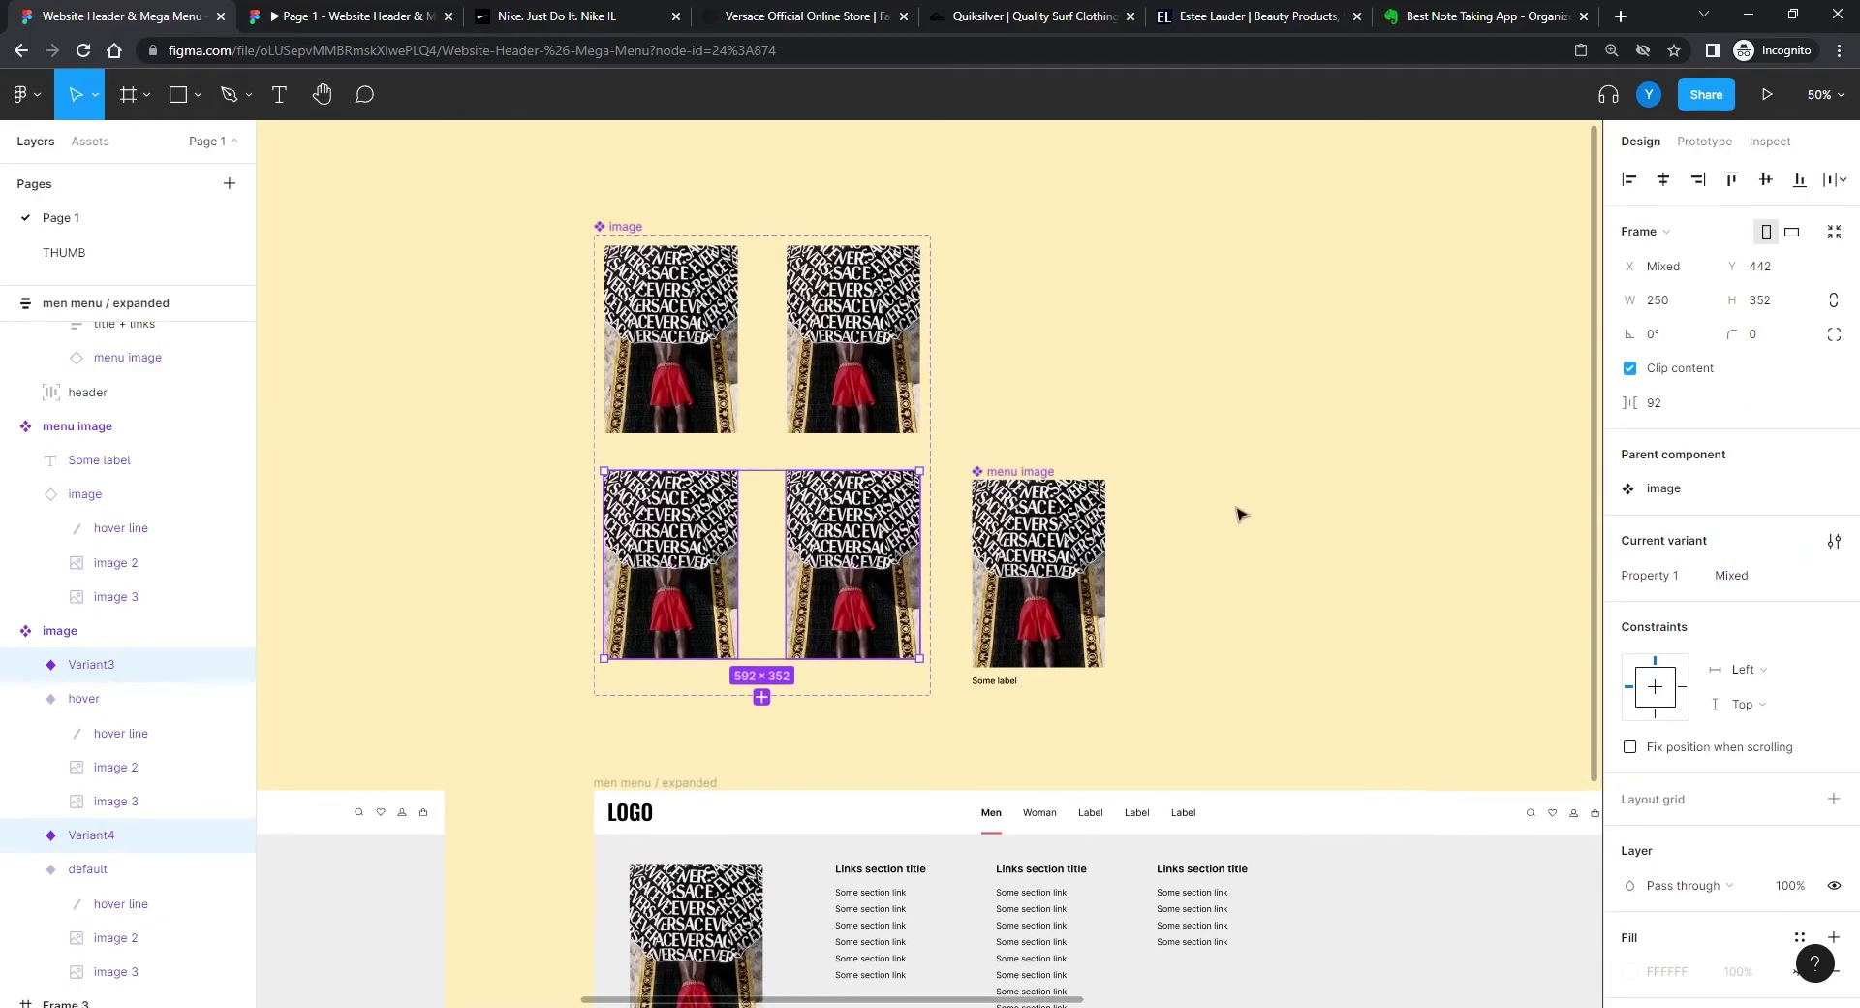
Step: Change Property 1 of both the default and hover image variants to man
left_click(1462, 486)
left_click(678, 349)
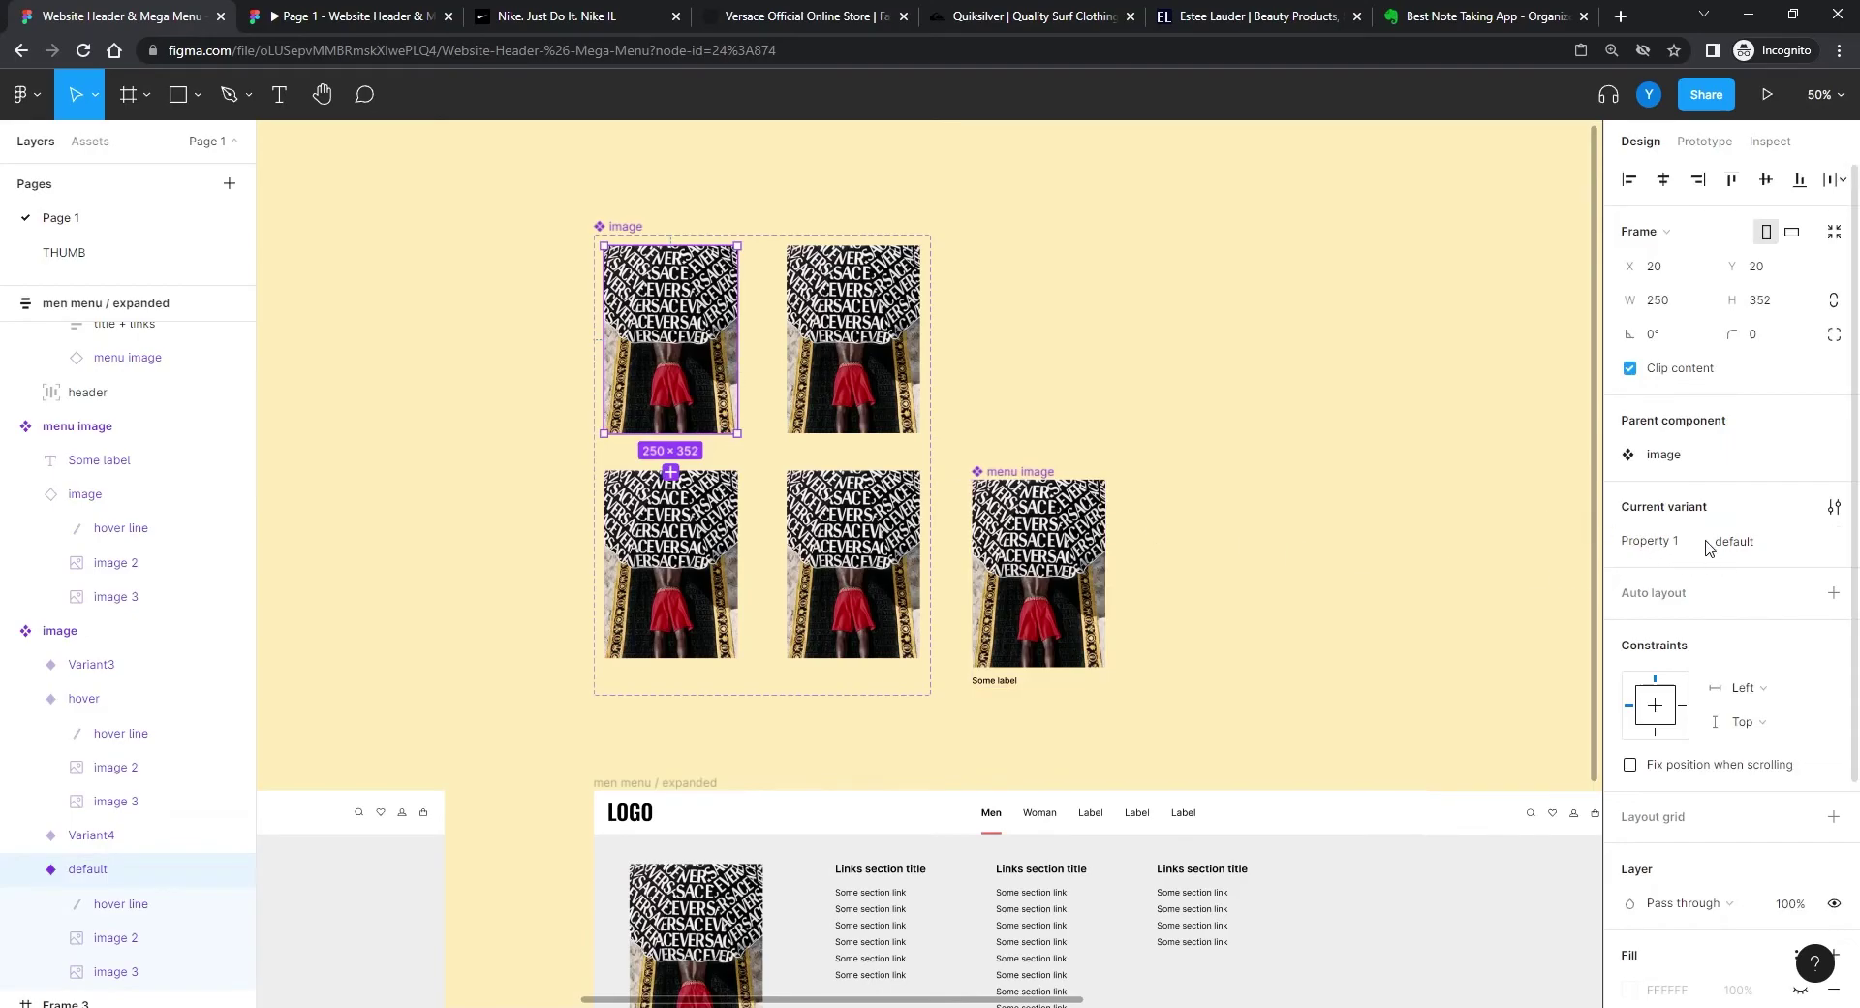
left_click(1759, 550)
type("man")
key("Tab")
left_click(1754, 549)
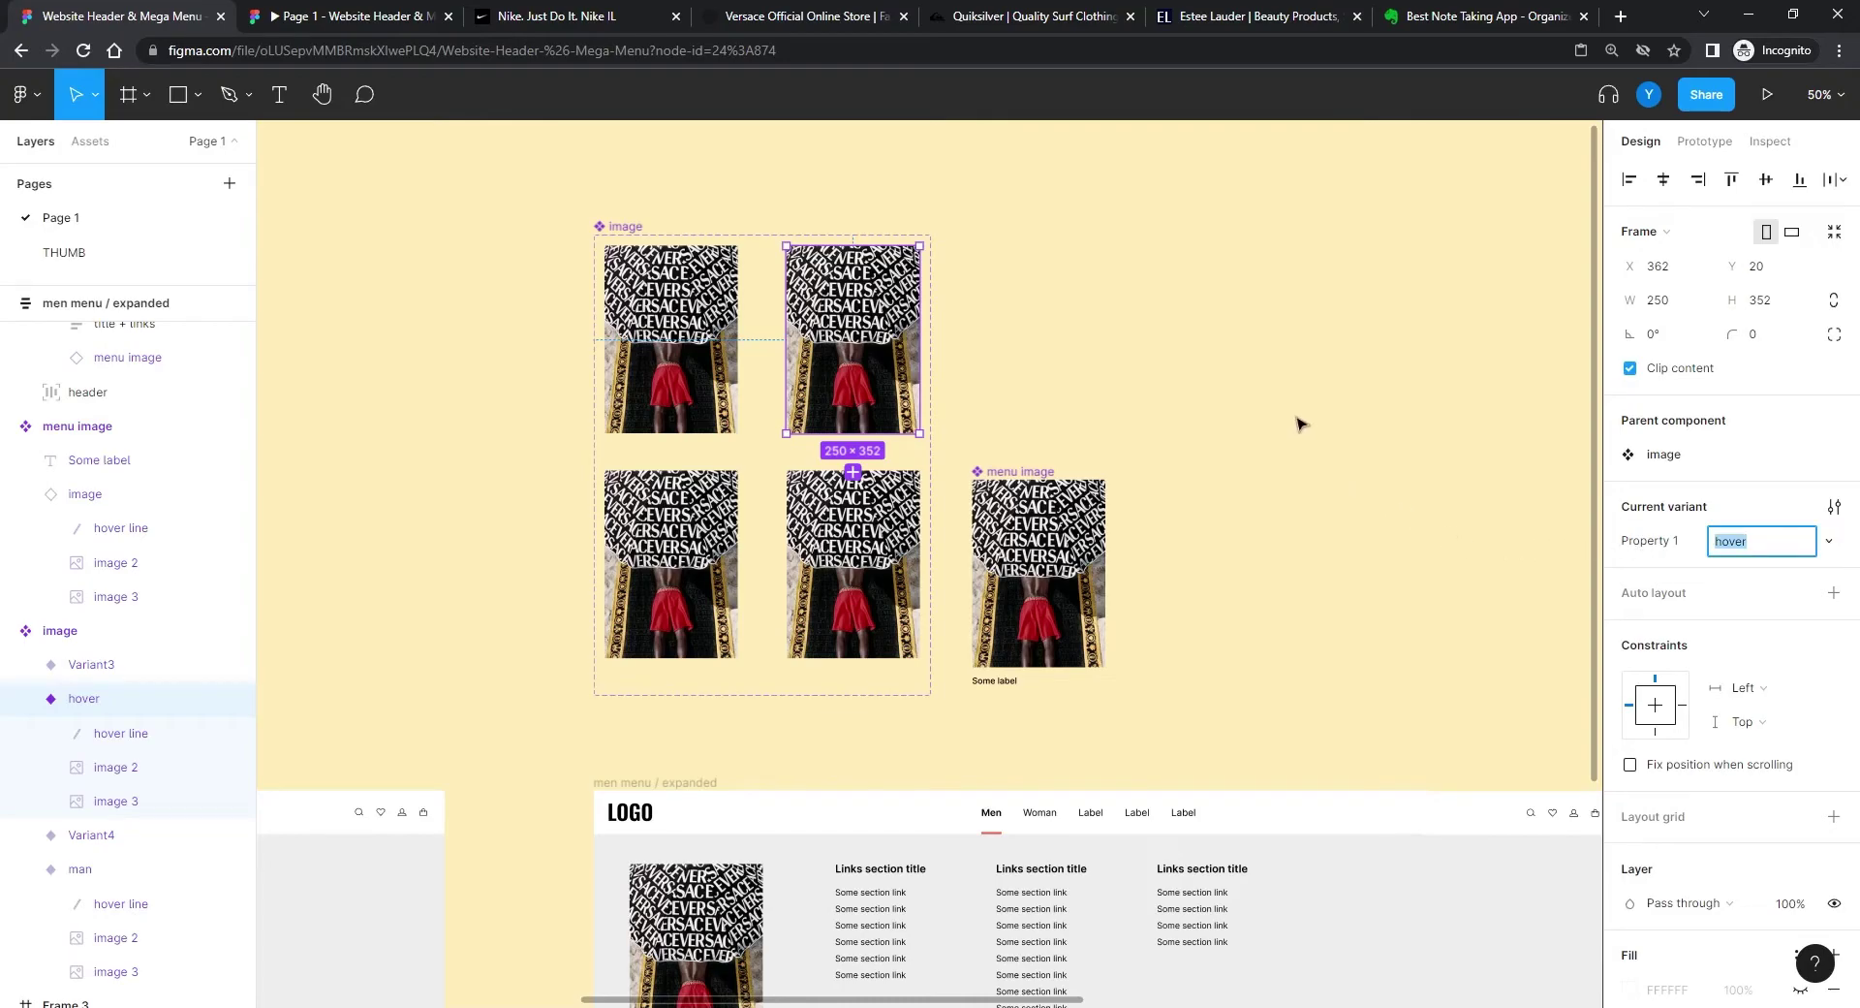
type("man")
key("Return")
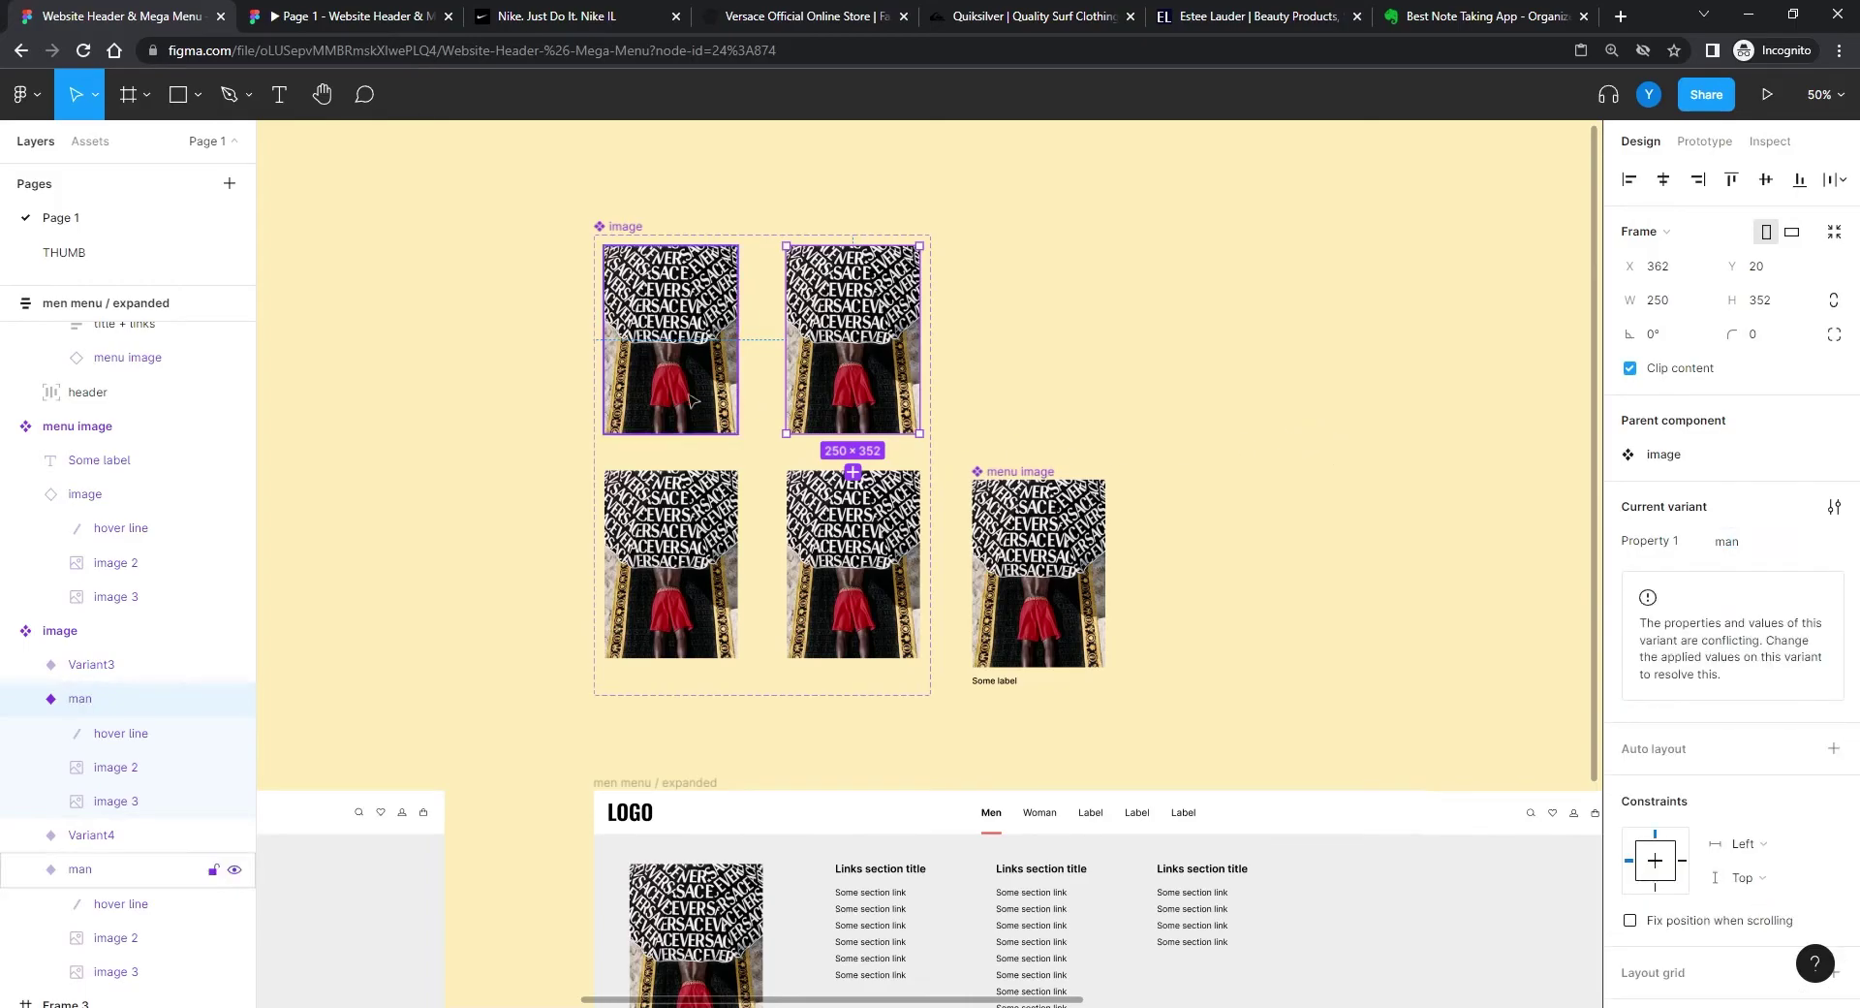
left_click(1457, 440)
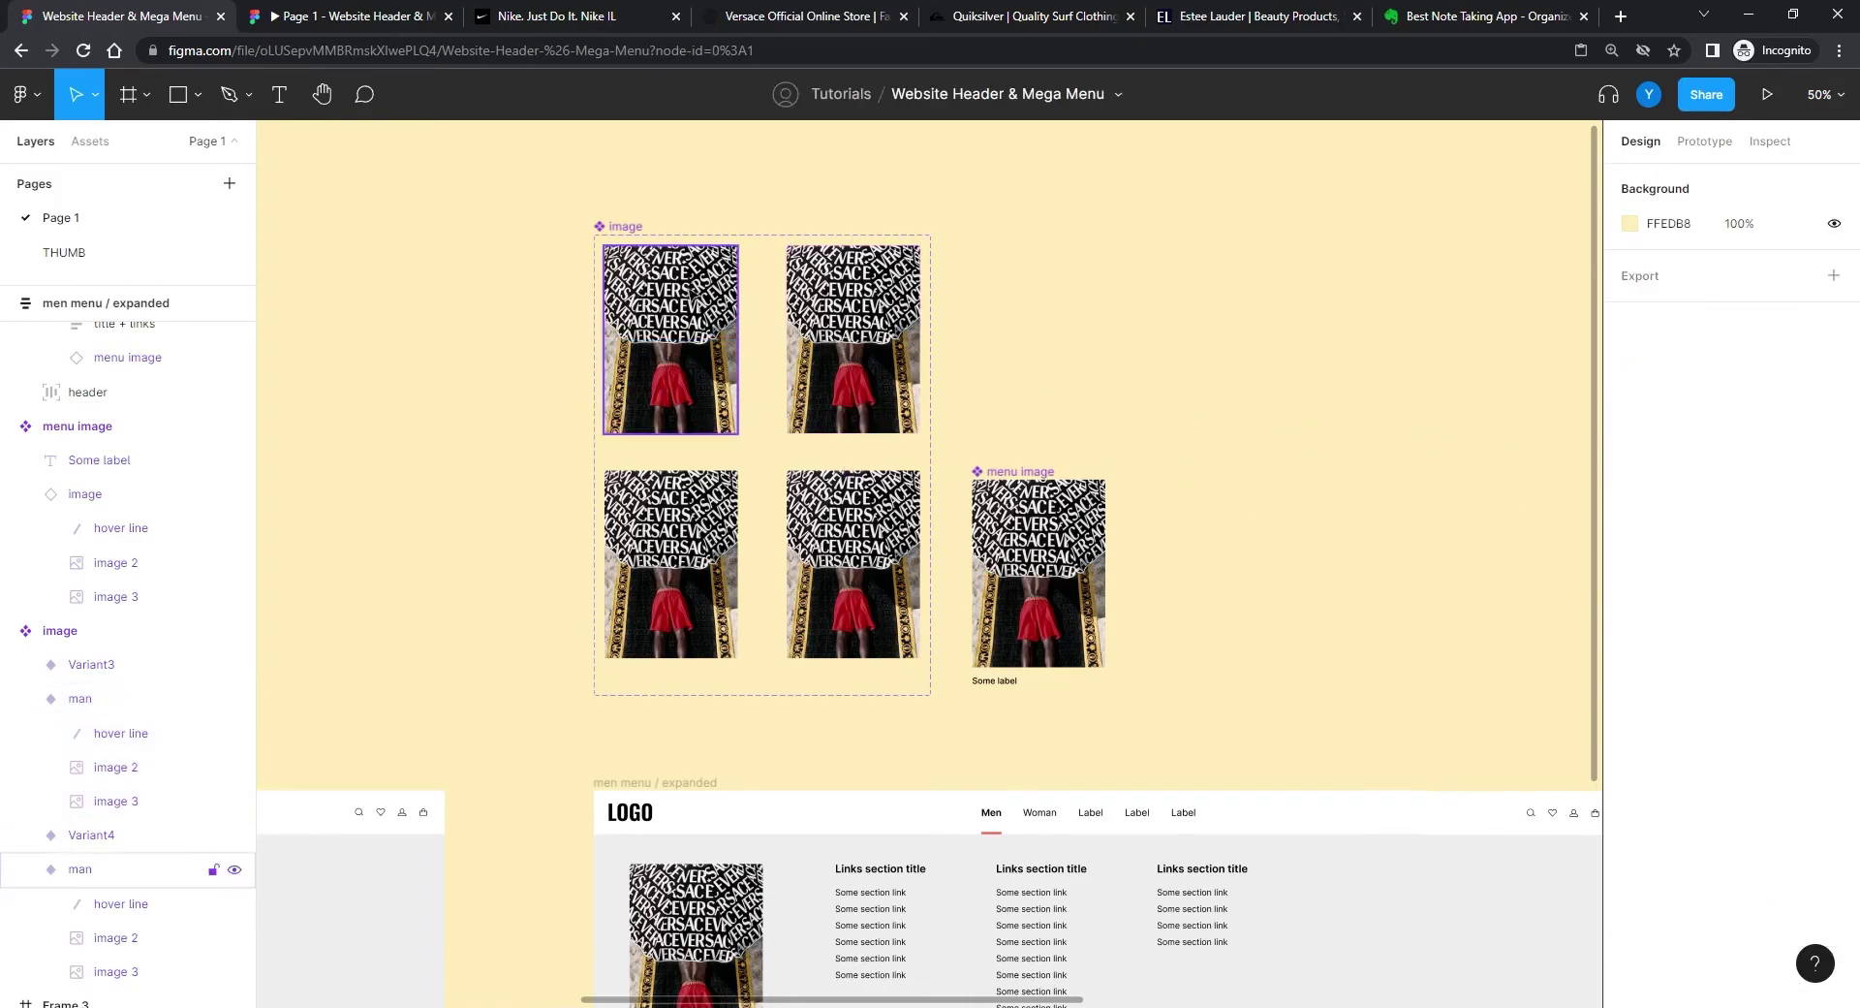
left_click(625, 226)
Step: Add a new variant property named hover to the image component set
left_click(1833, 472)
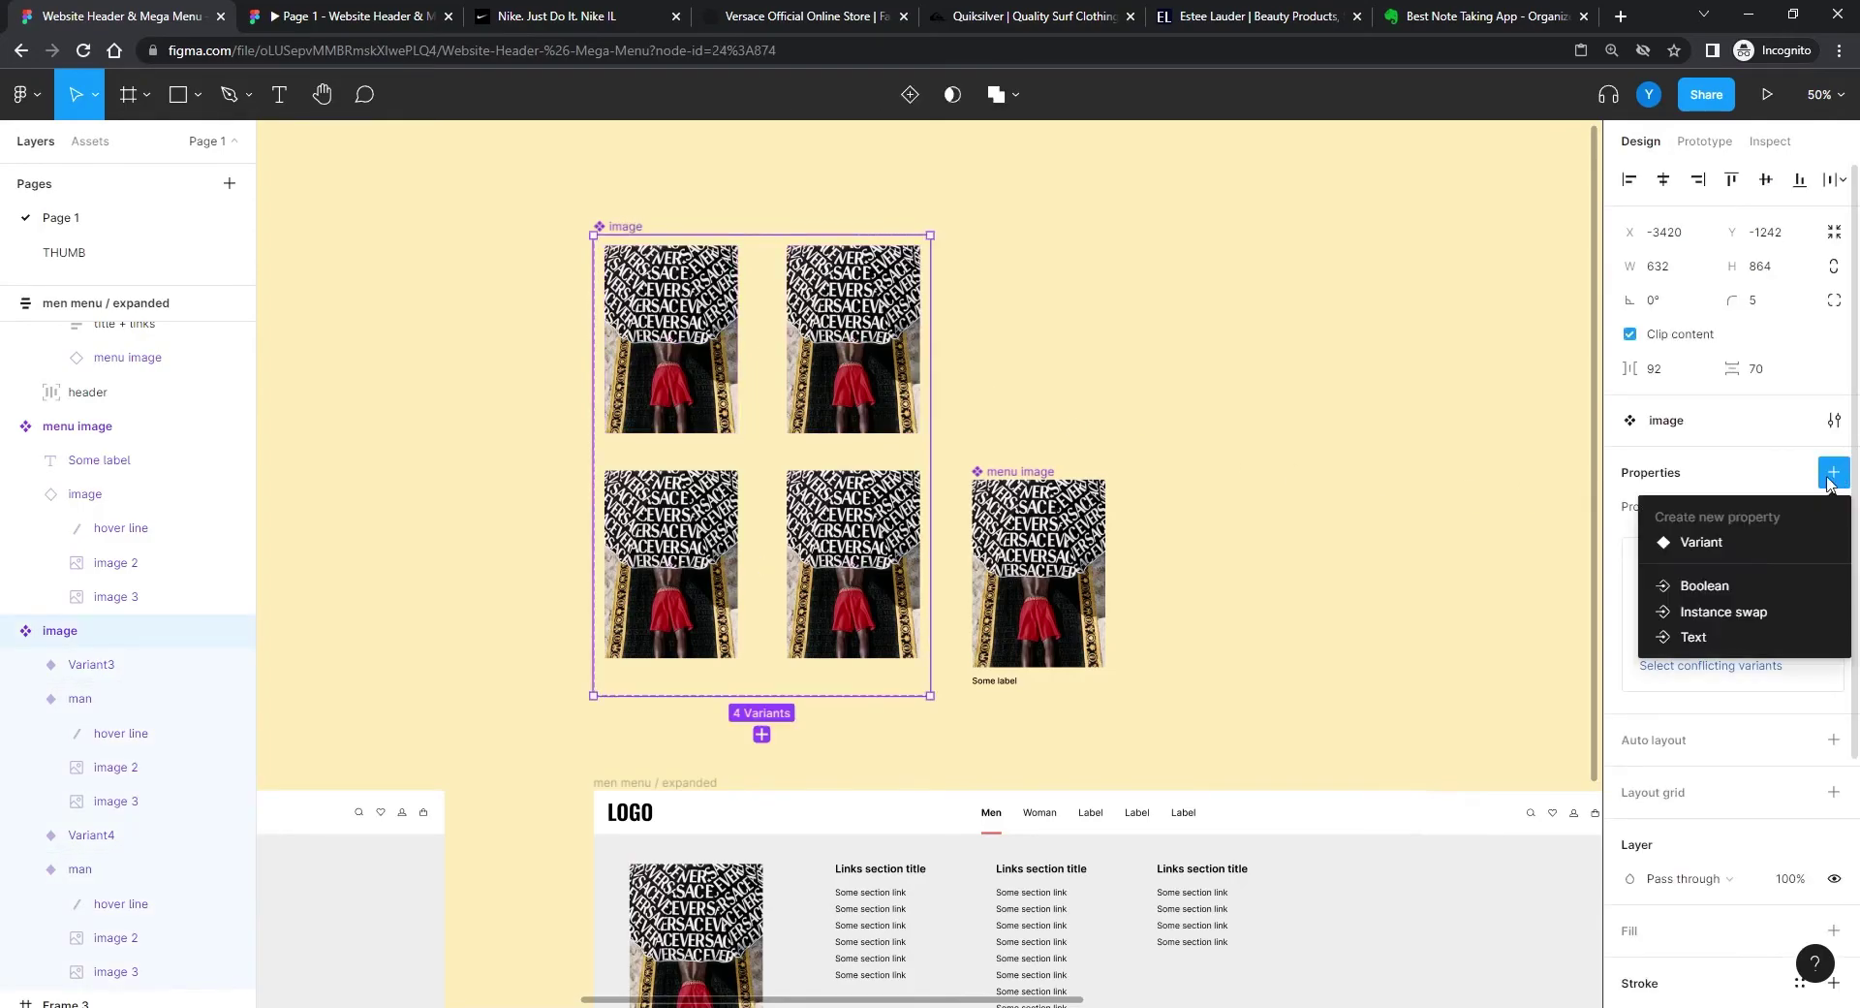
left_click(1736, 542)
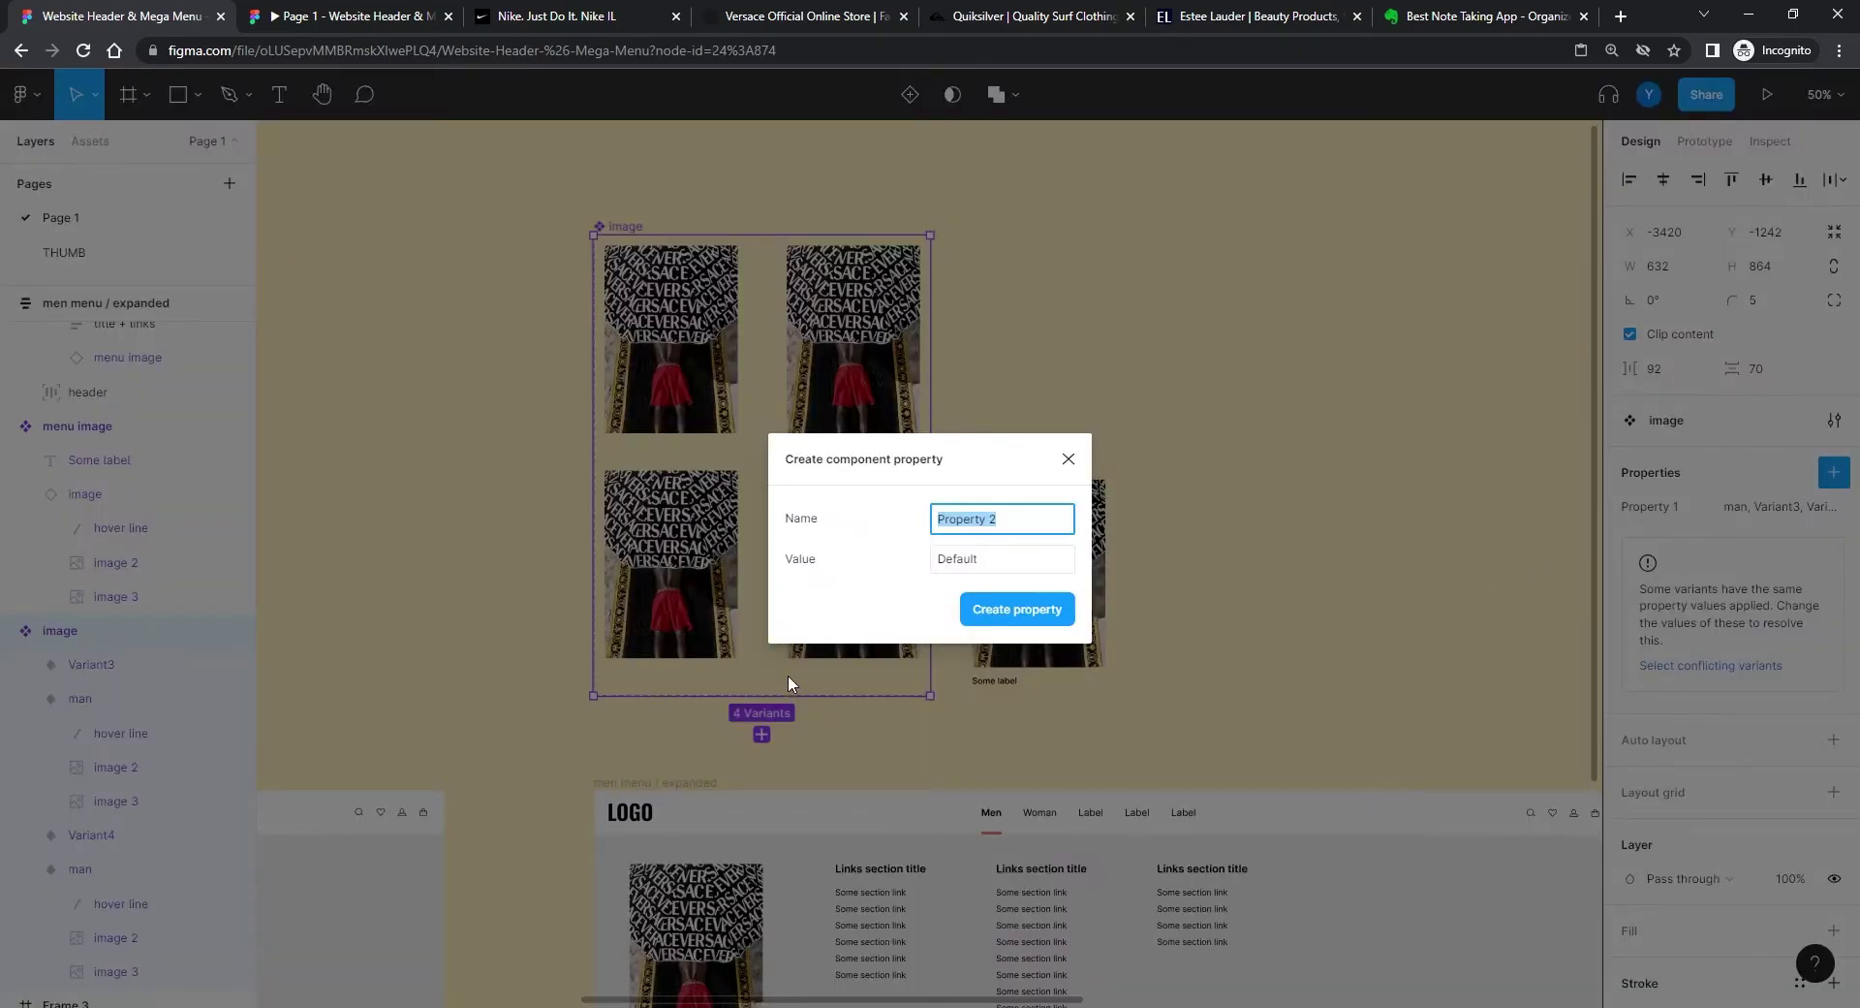
type("hover")
key("Return")
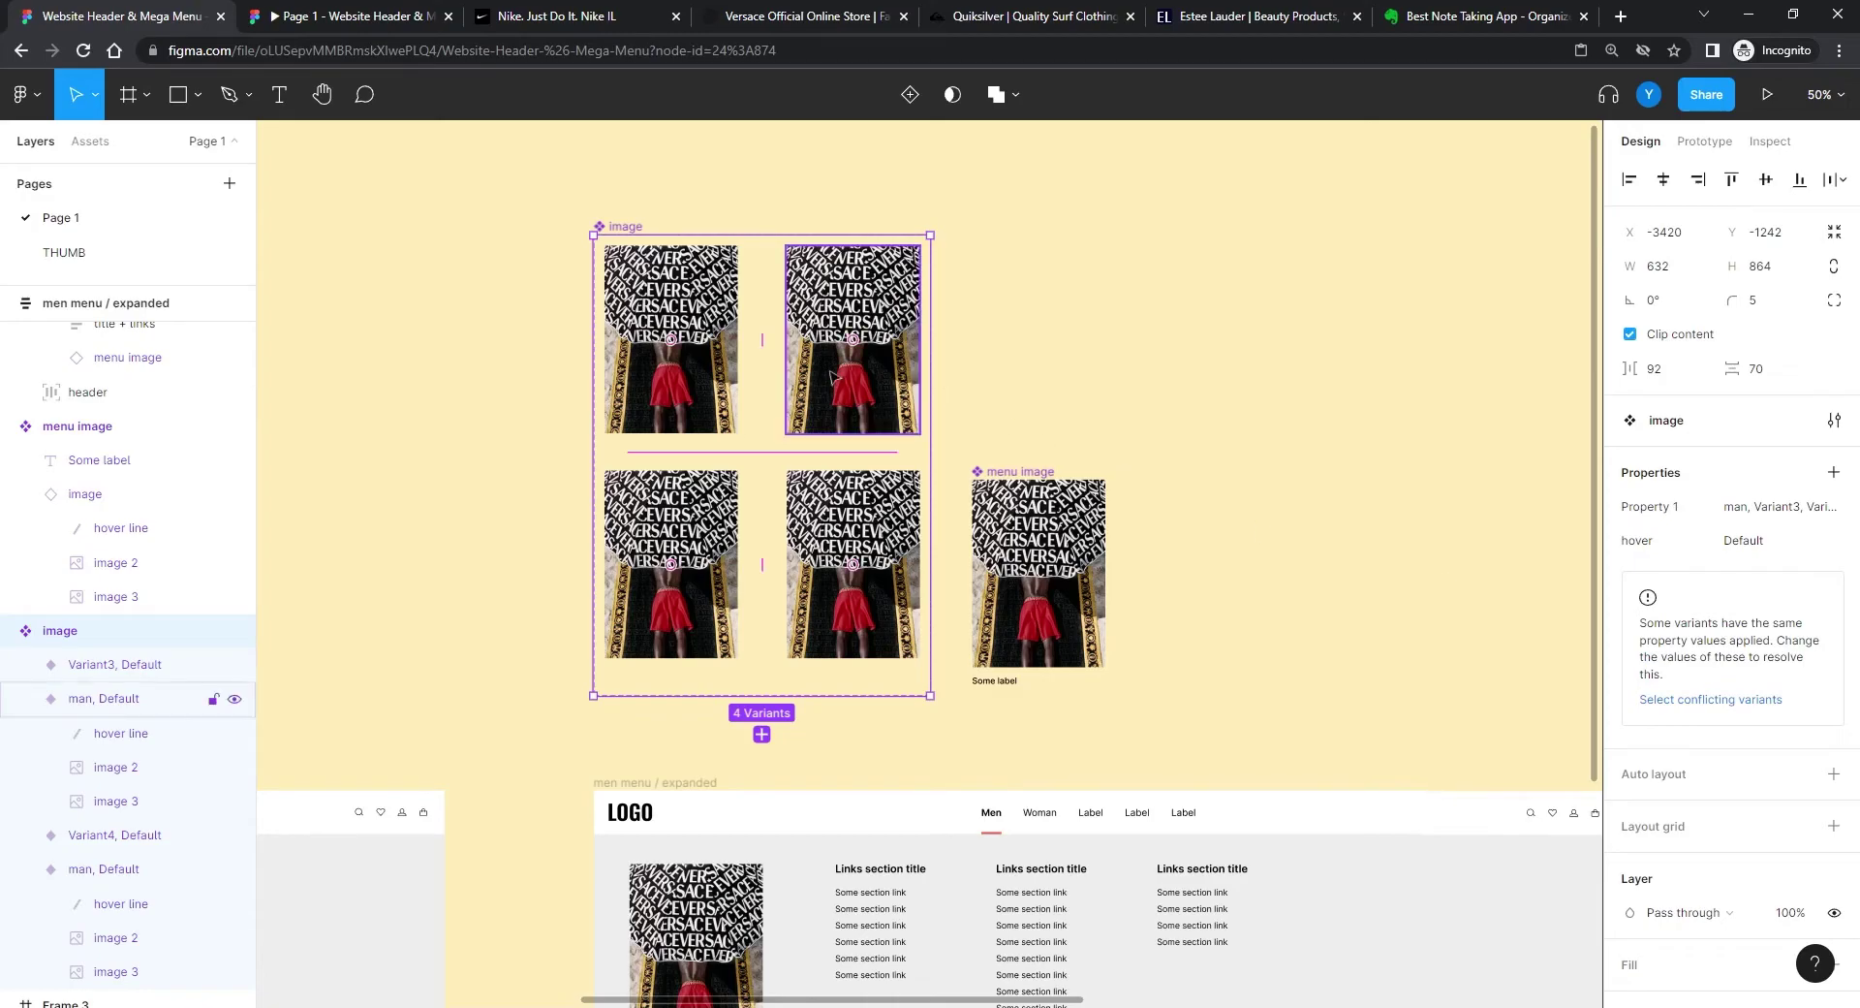
Step: Set hover to no on the top-left man variant and yes on the top-right one
left_click(668, 426)
left_click(1760, 582)
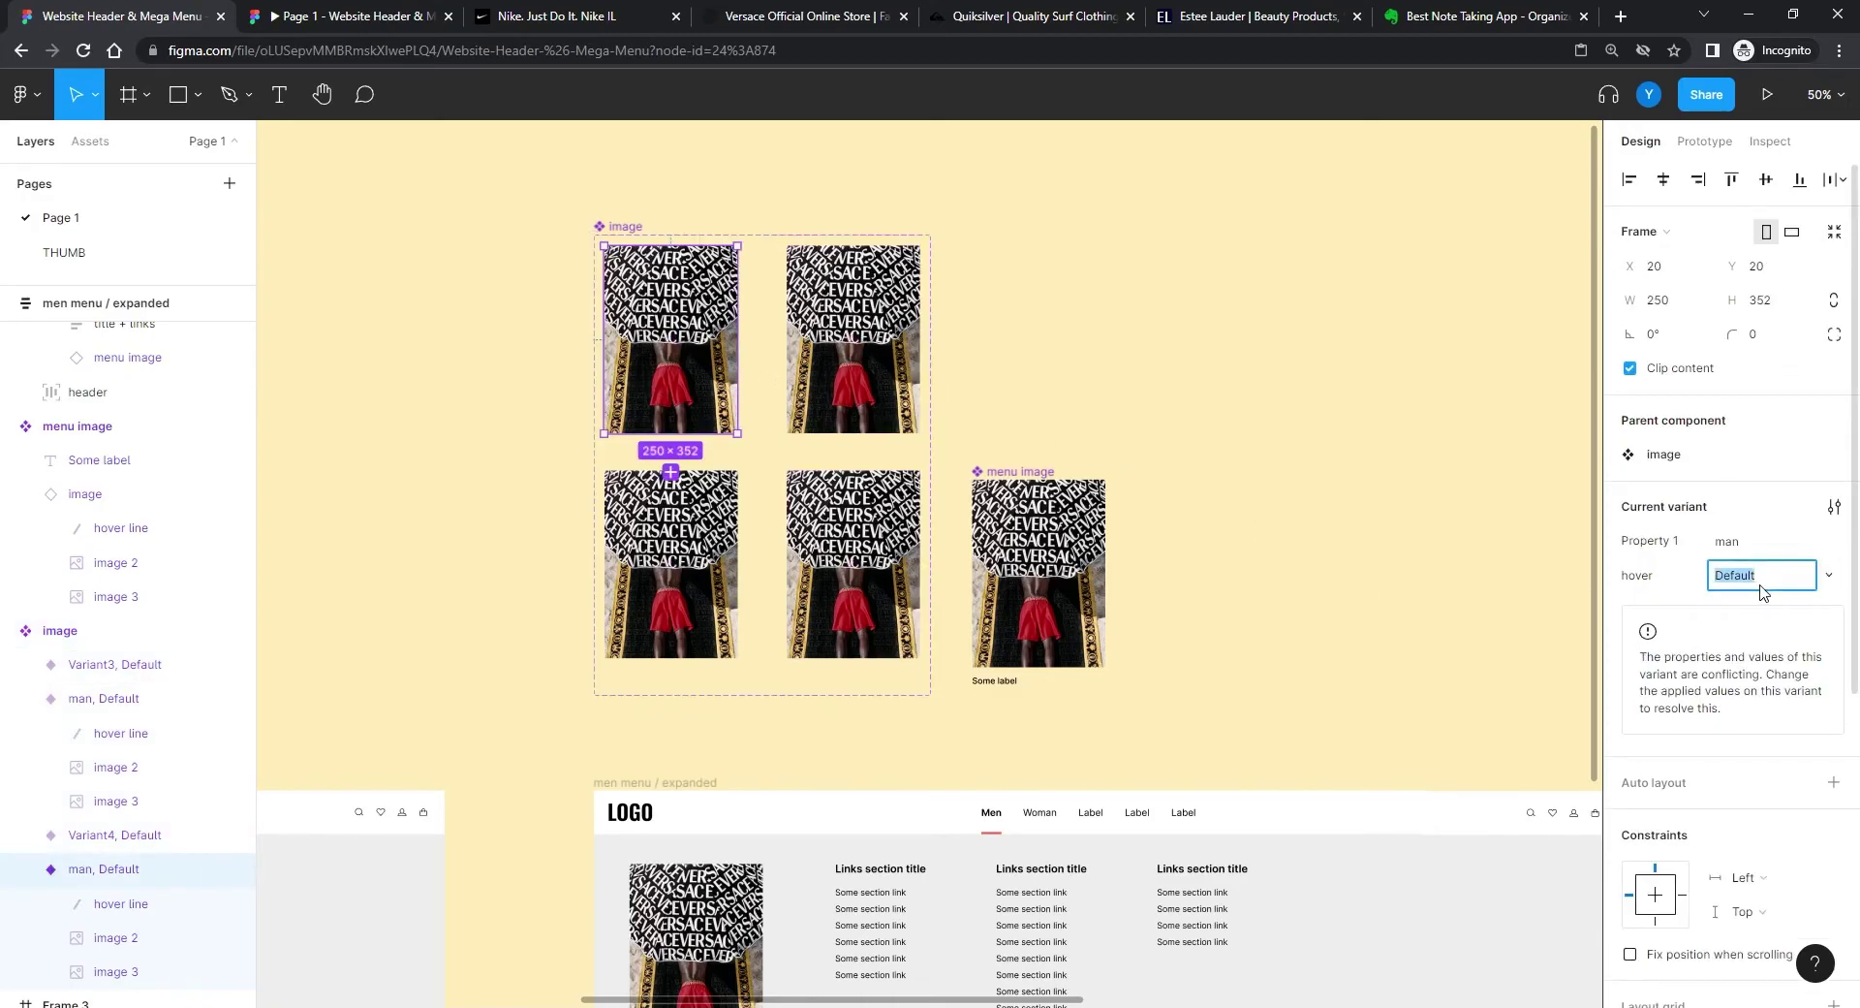
type("no")
left_click(852, 368)
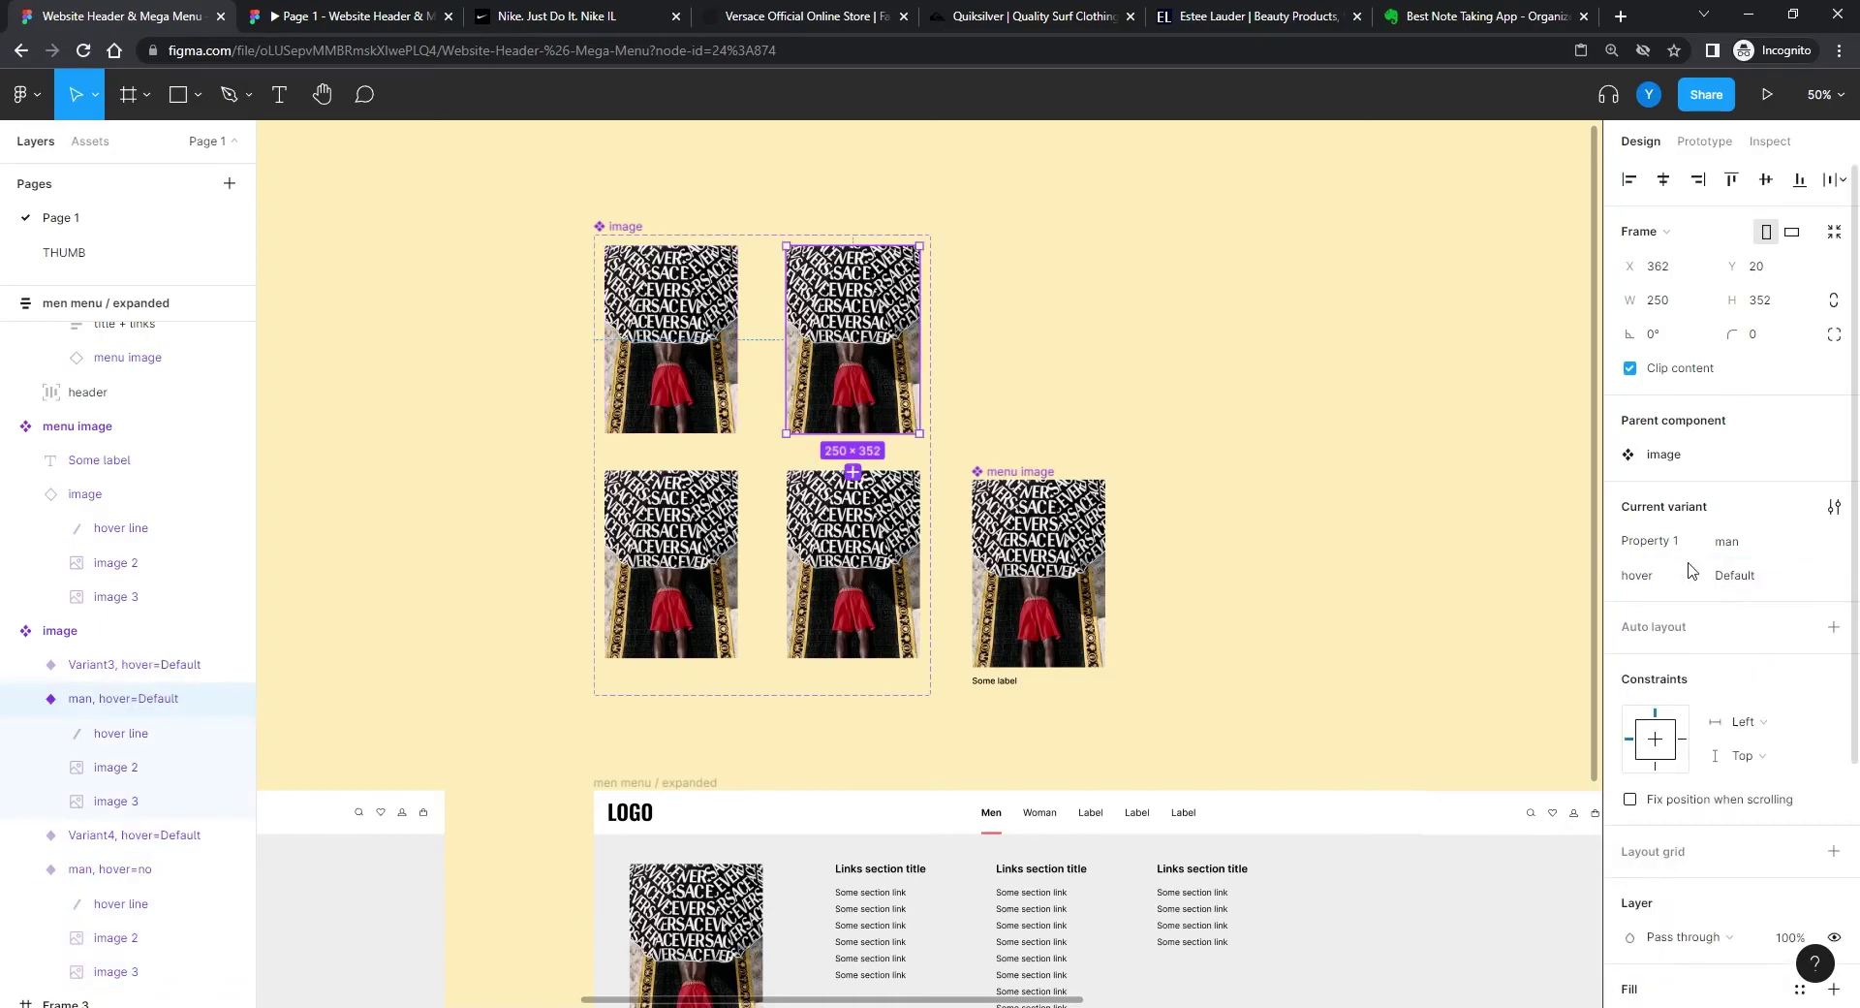
left_click(1749, 578)
type("yes")
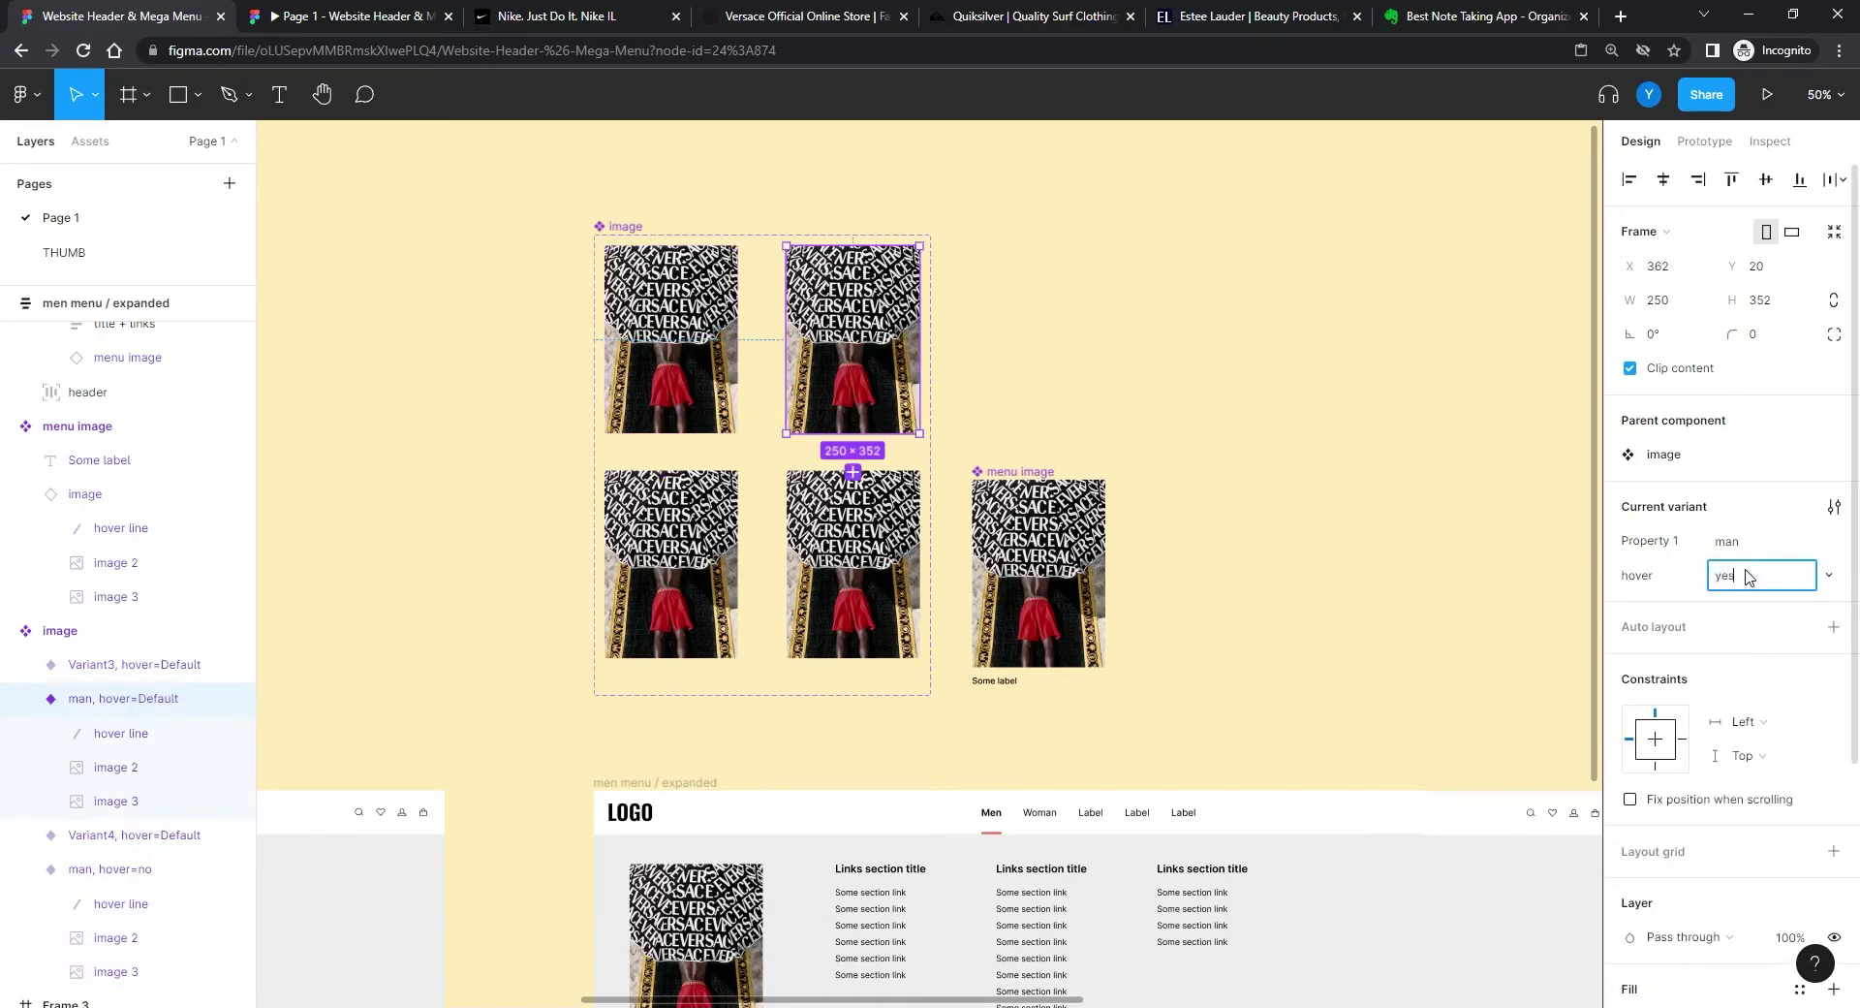
key("Return")
key("Tab")
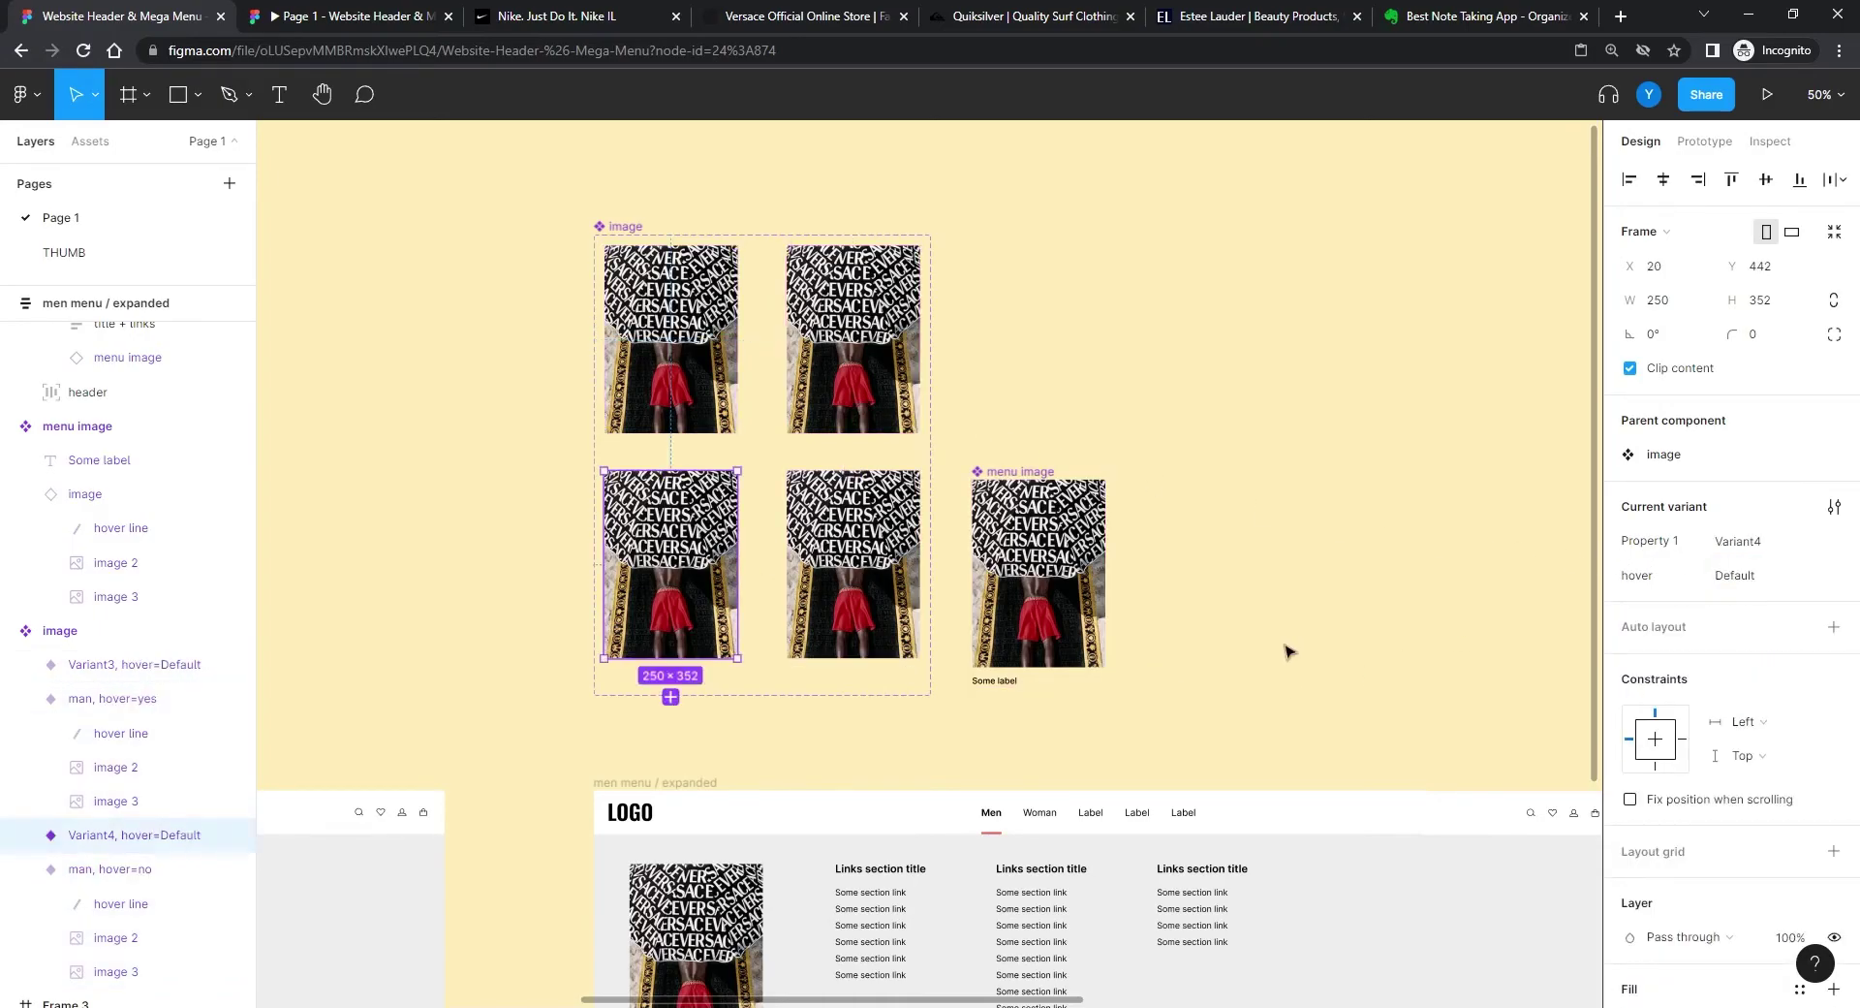
Step: Set the bottom-left variant to woman with hover no
left_click(1769, 551)
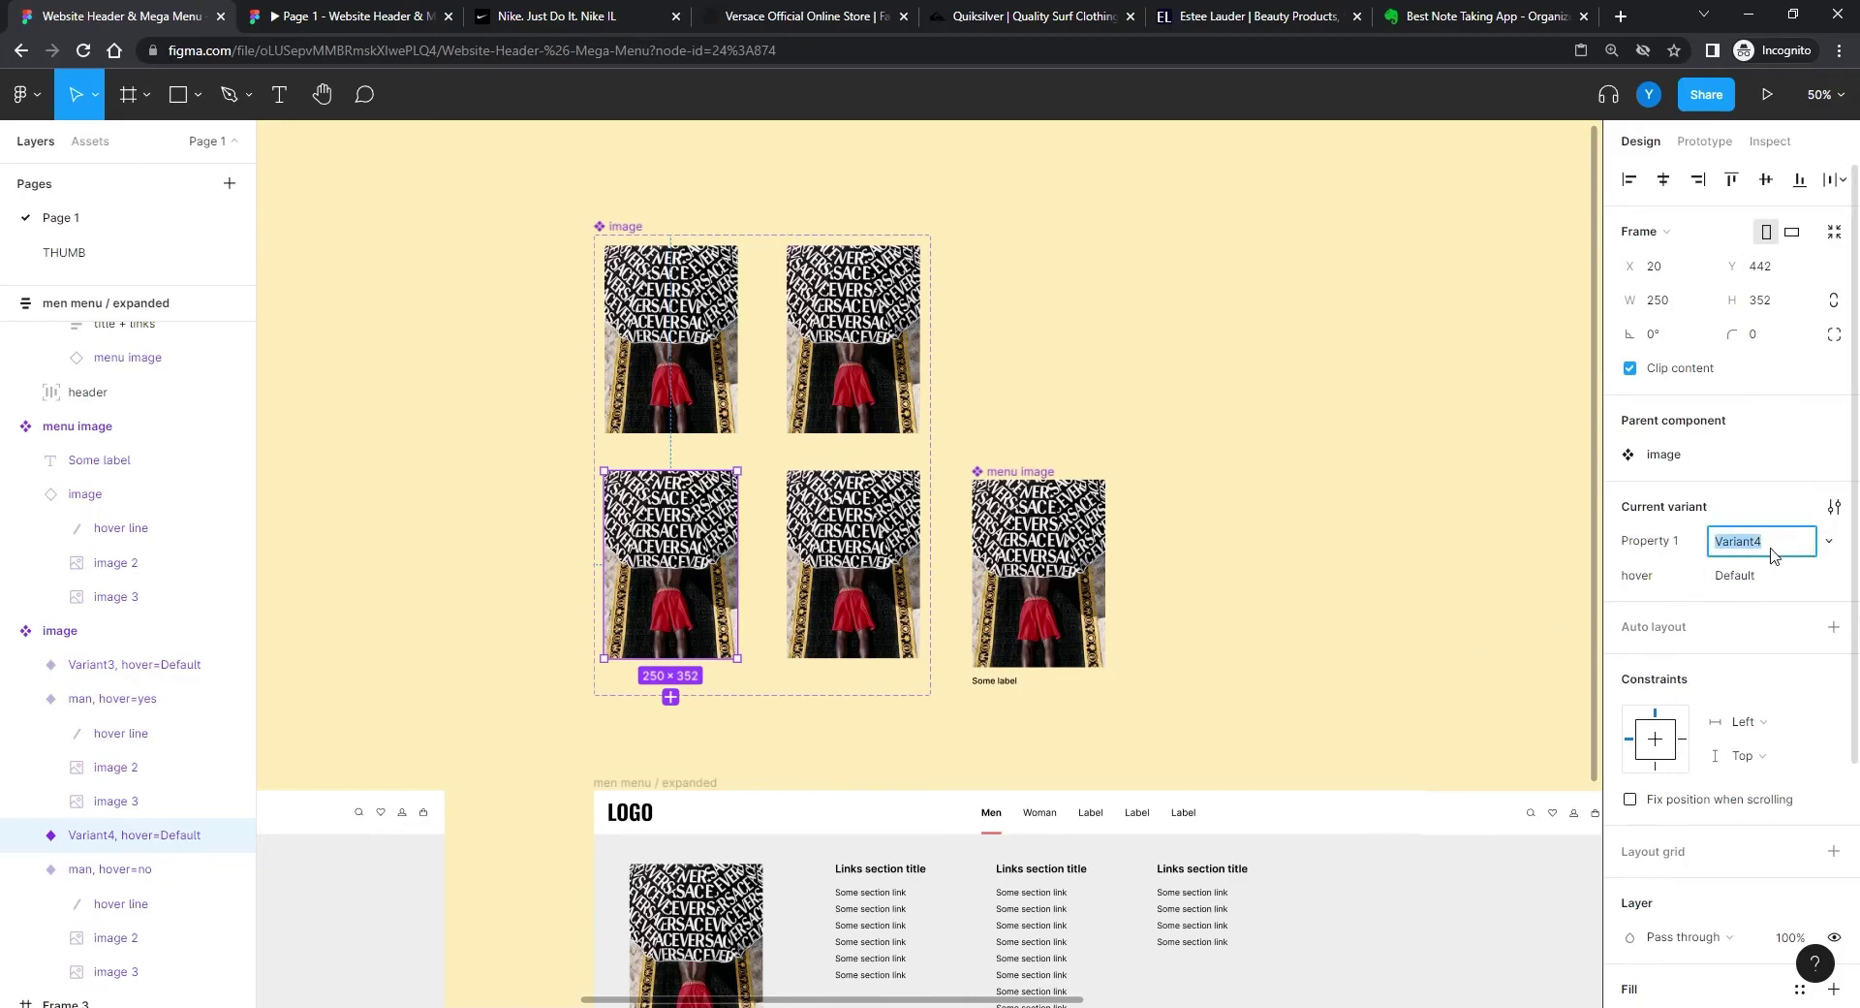
type("woman")
left_click(1751, 585)
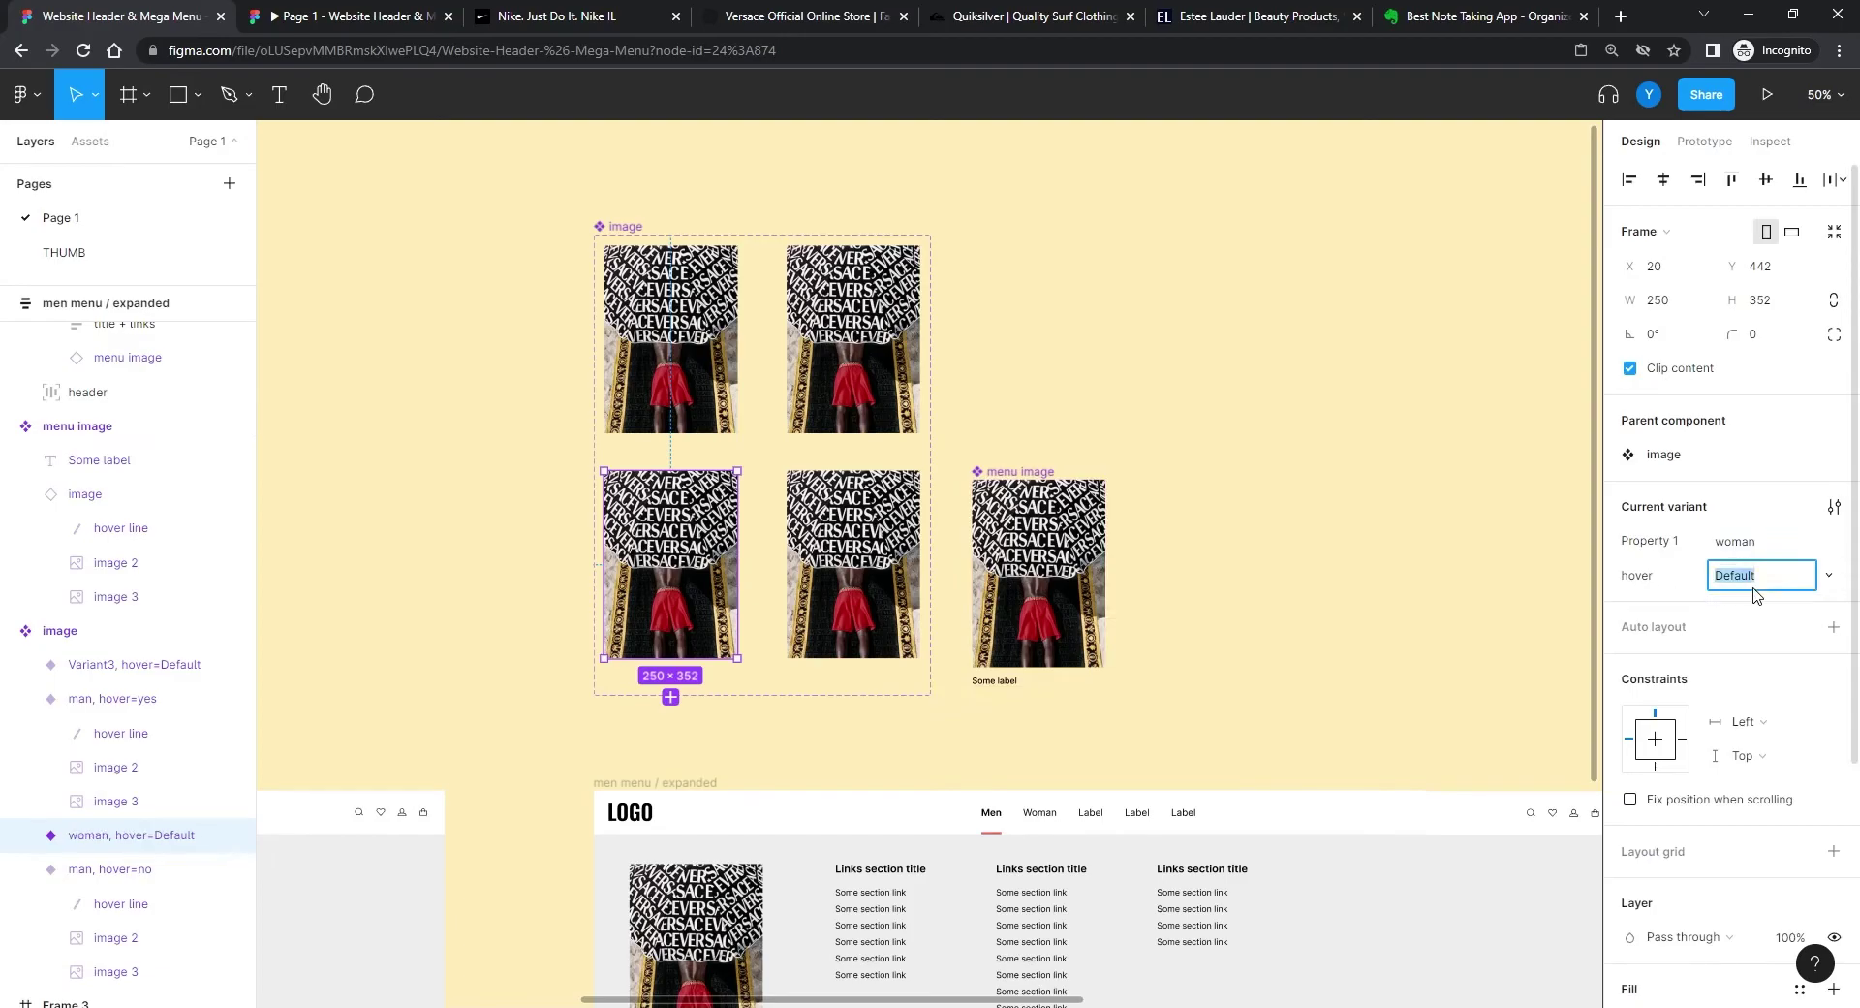
type("no")
key("Return")
Step: Set the bottom-right variant to woman with hover yes
left_click(136, 665)
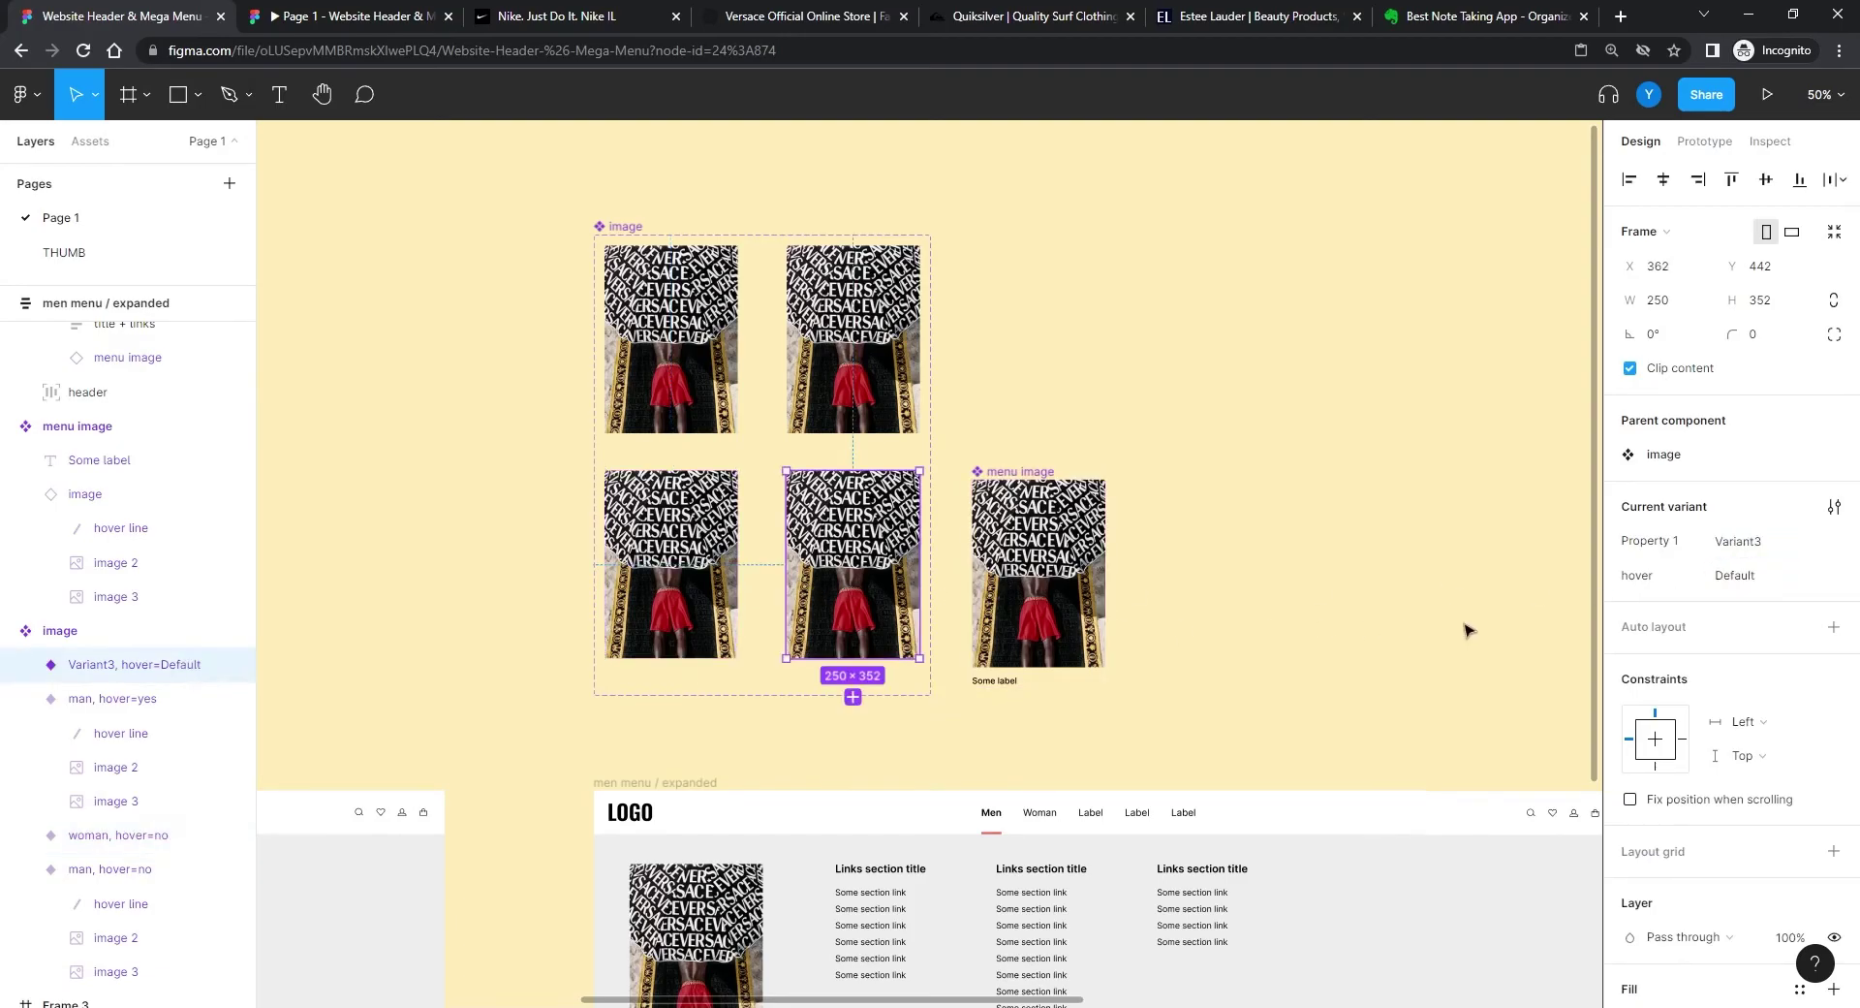
left_click(1739, 551)
type("w")
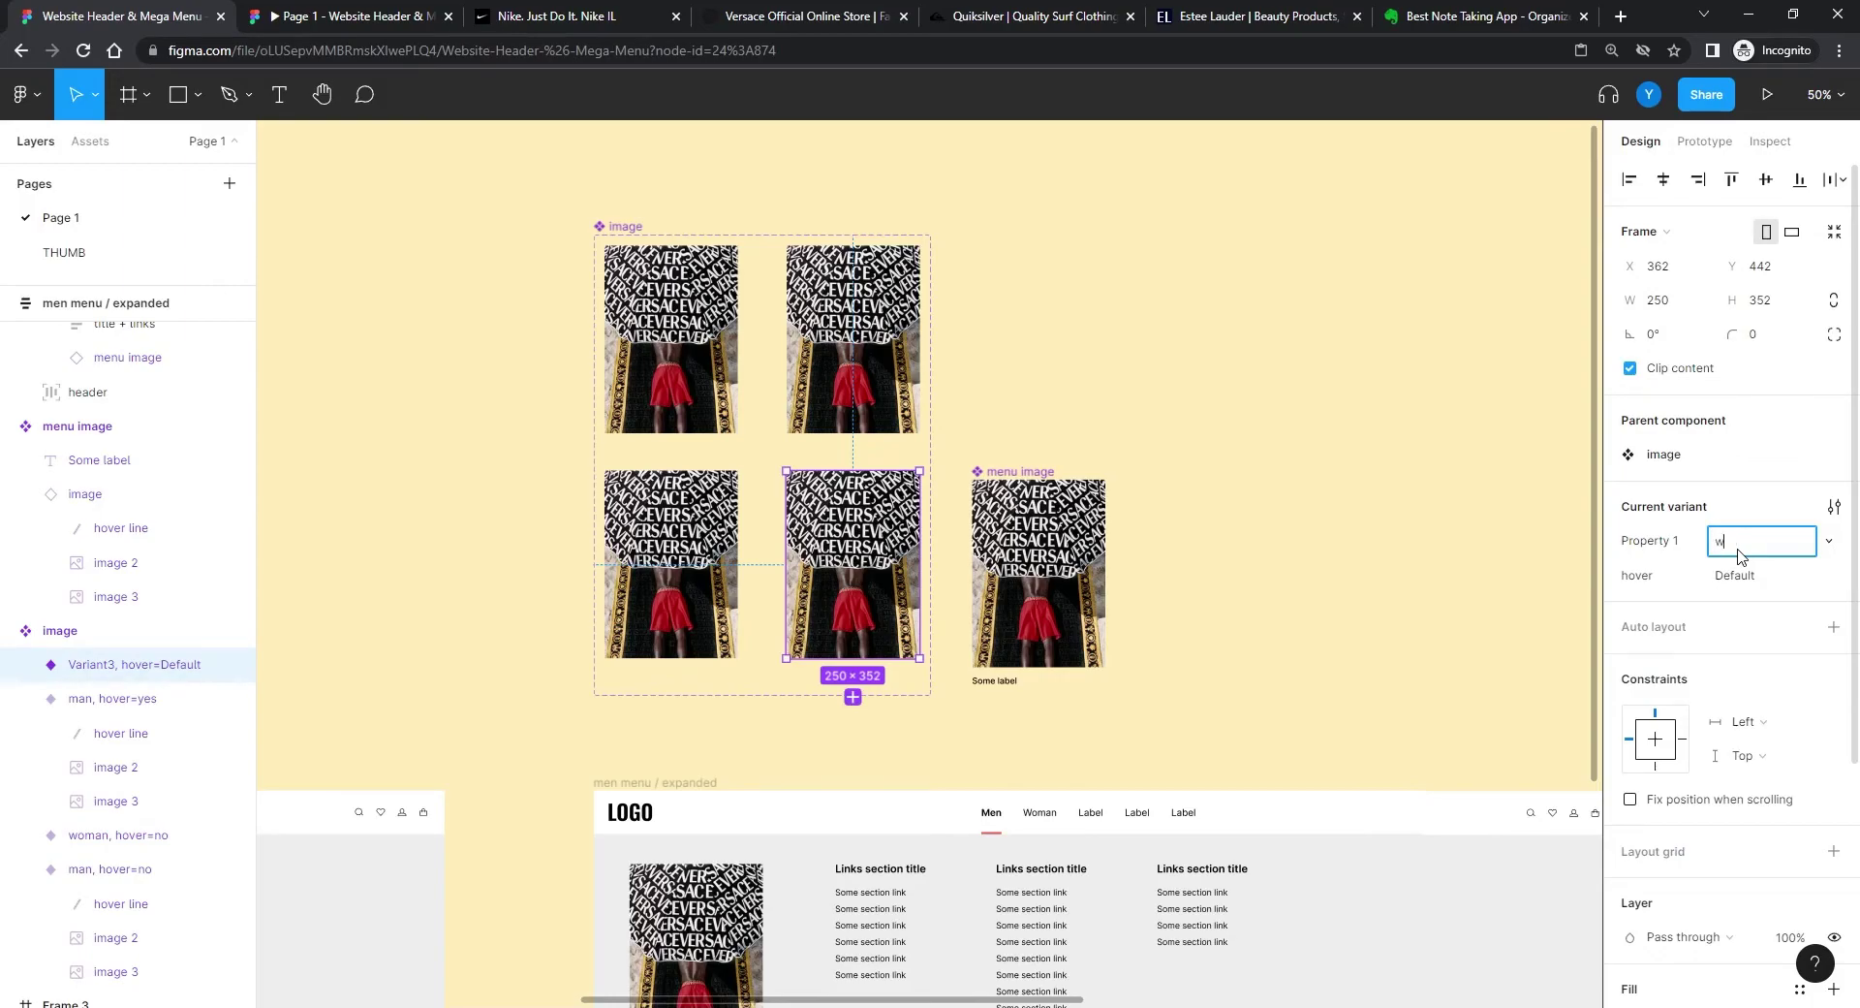
type("oamoman")
key("Return")
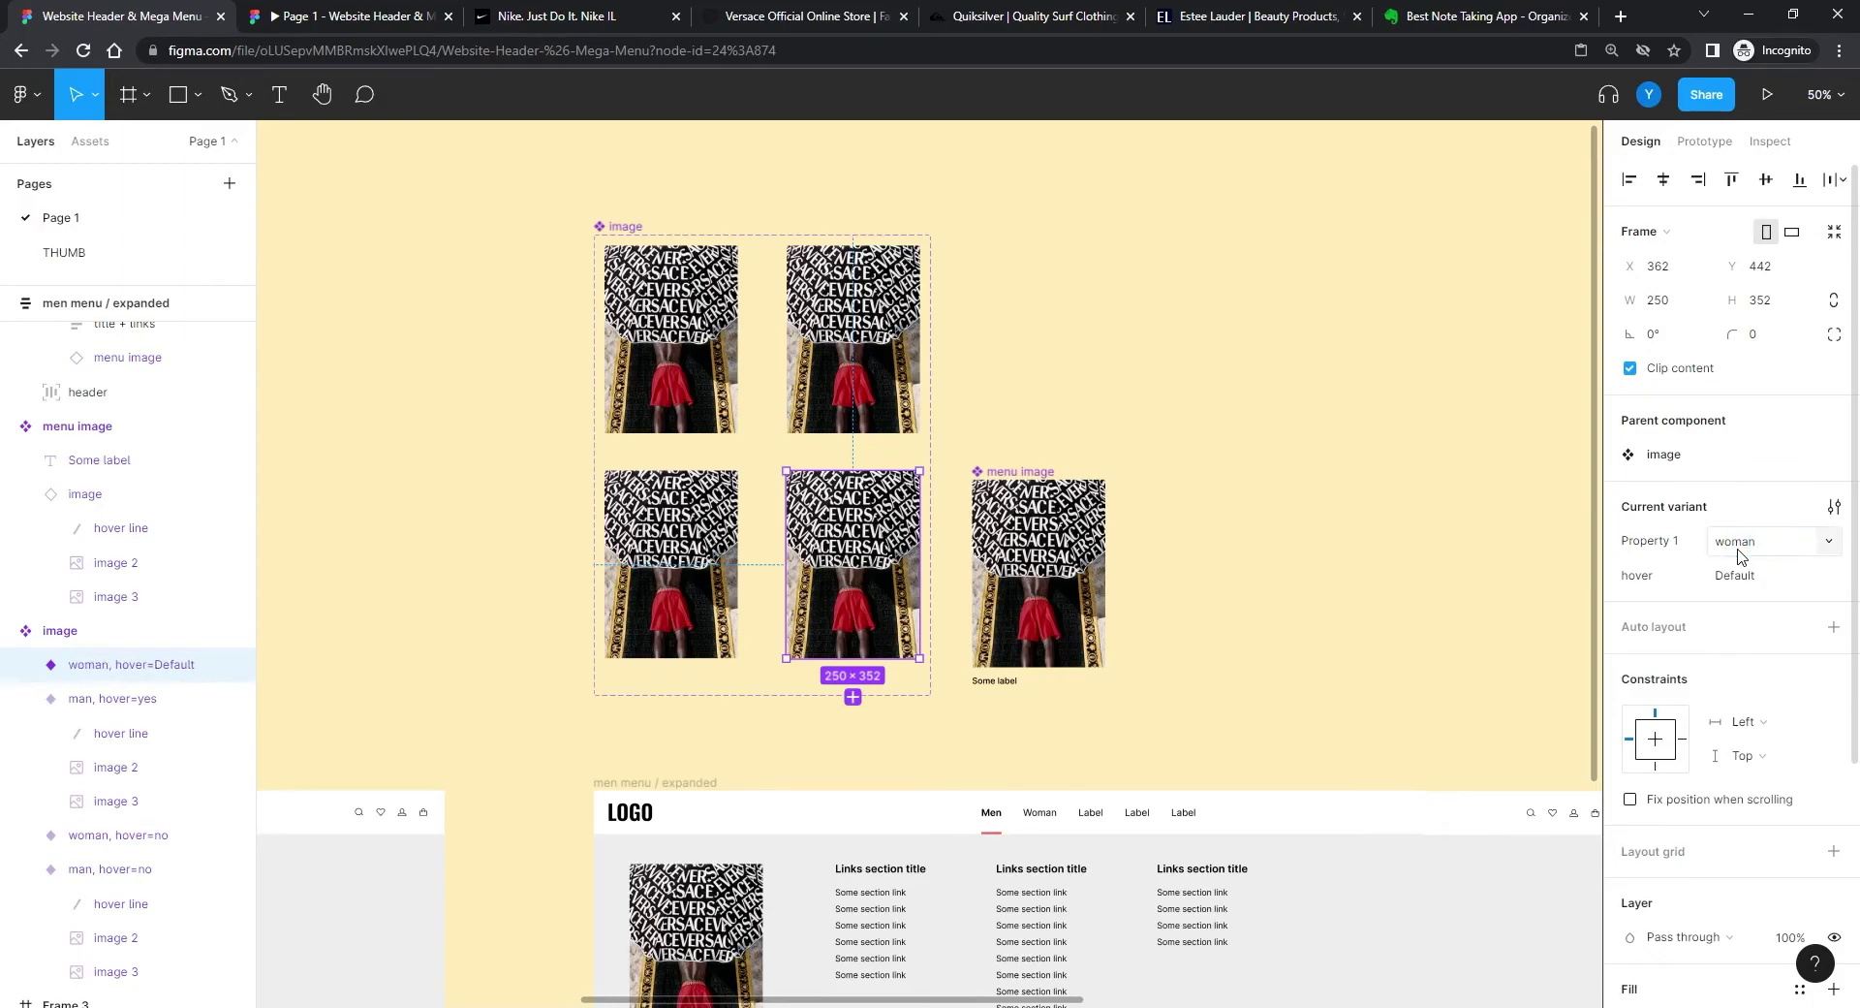
left_click(1750, 582)
type("yes")
key("Return")
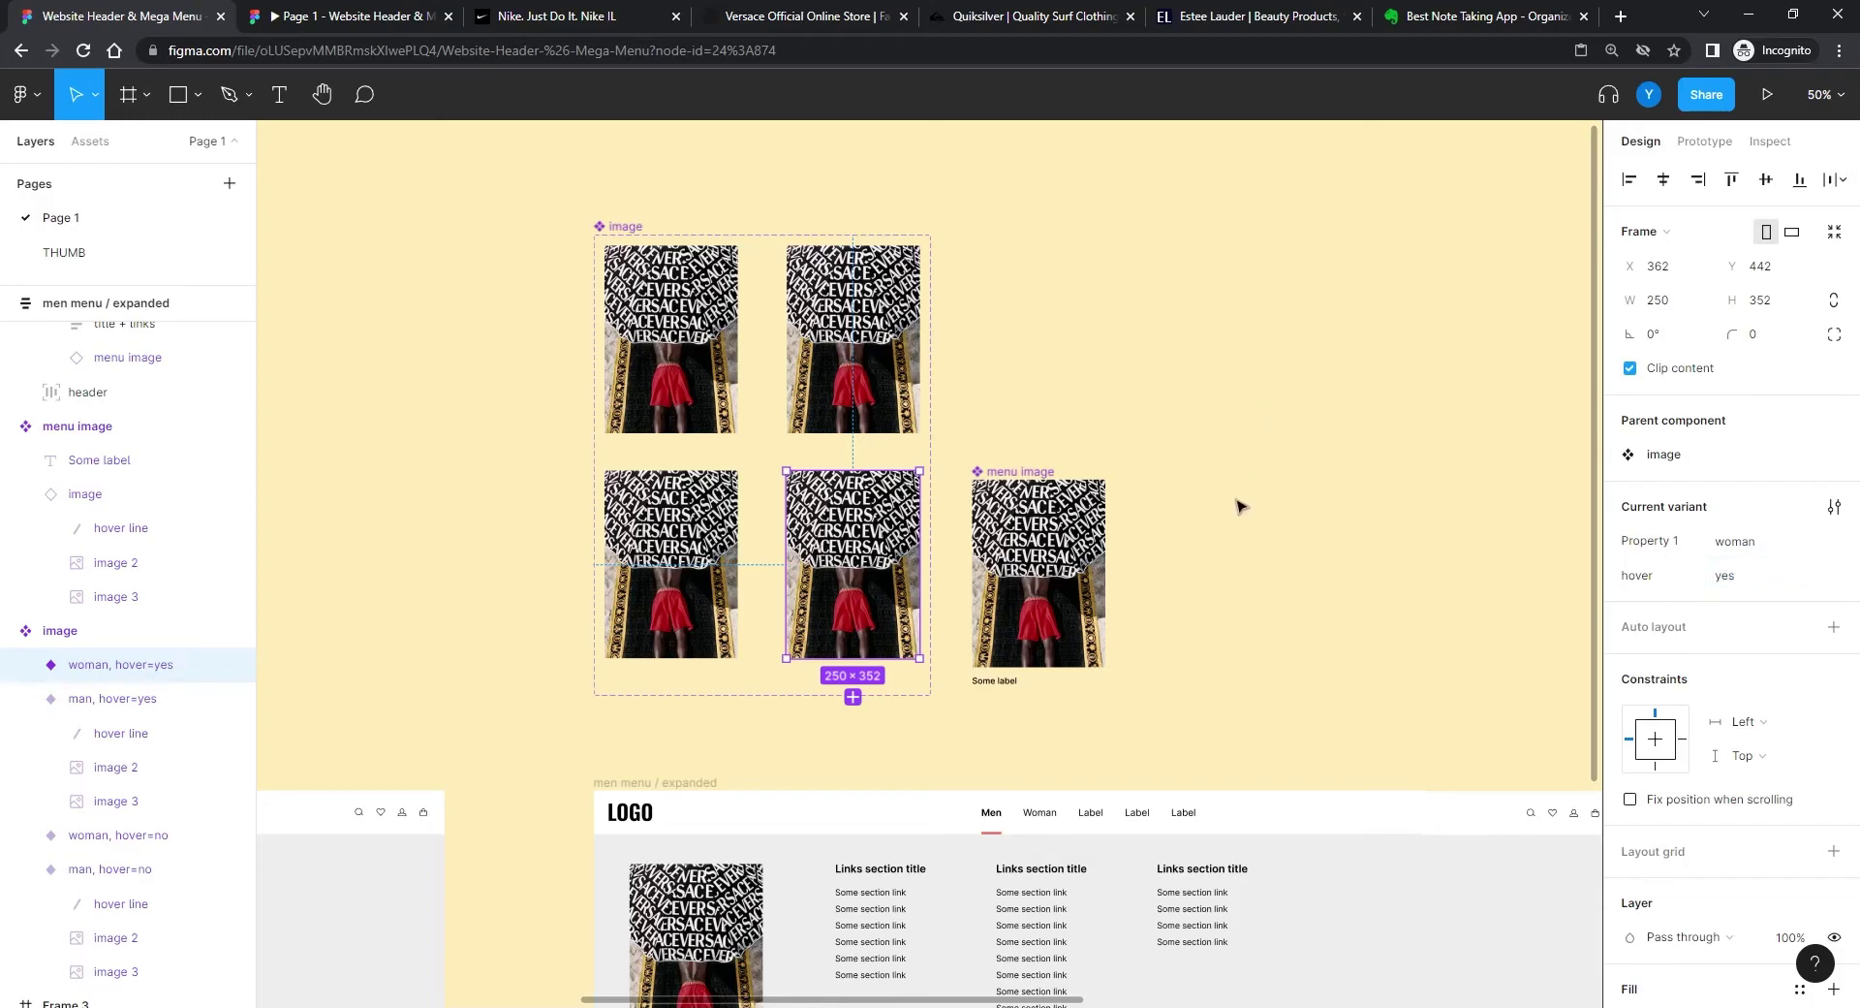
Step: Survey the image variants, then check Versace's Women menu on the site for reference
scroll(1240, 506, "left", 3)
scroll(1240, 506, "down", 2)
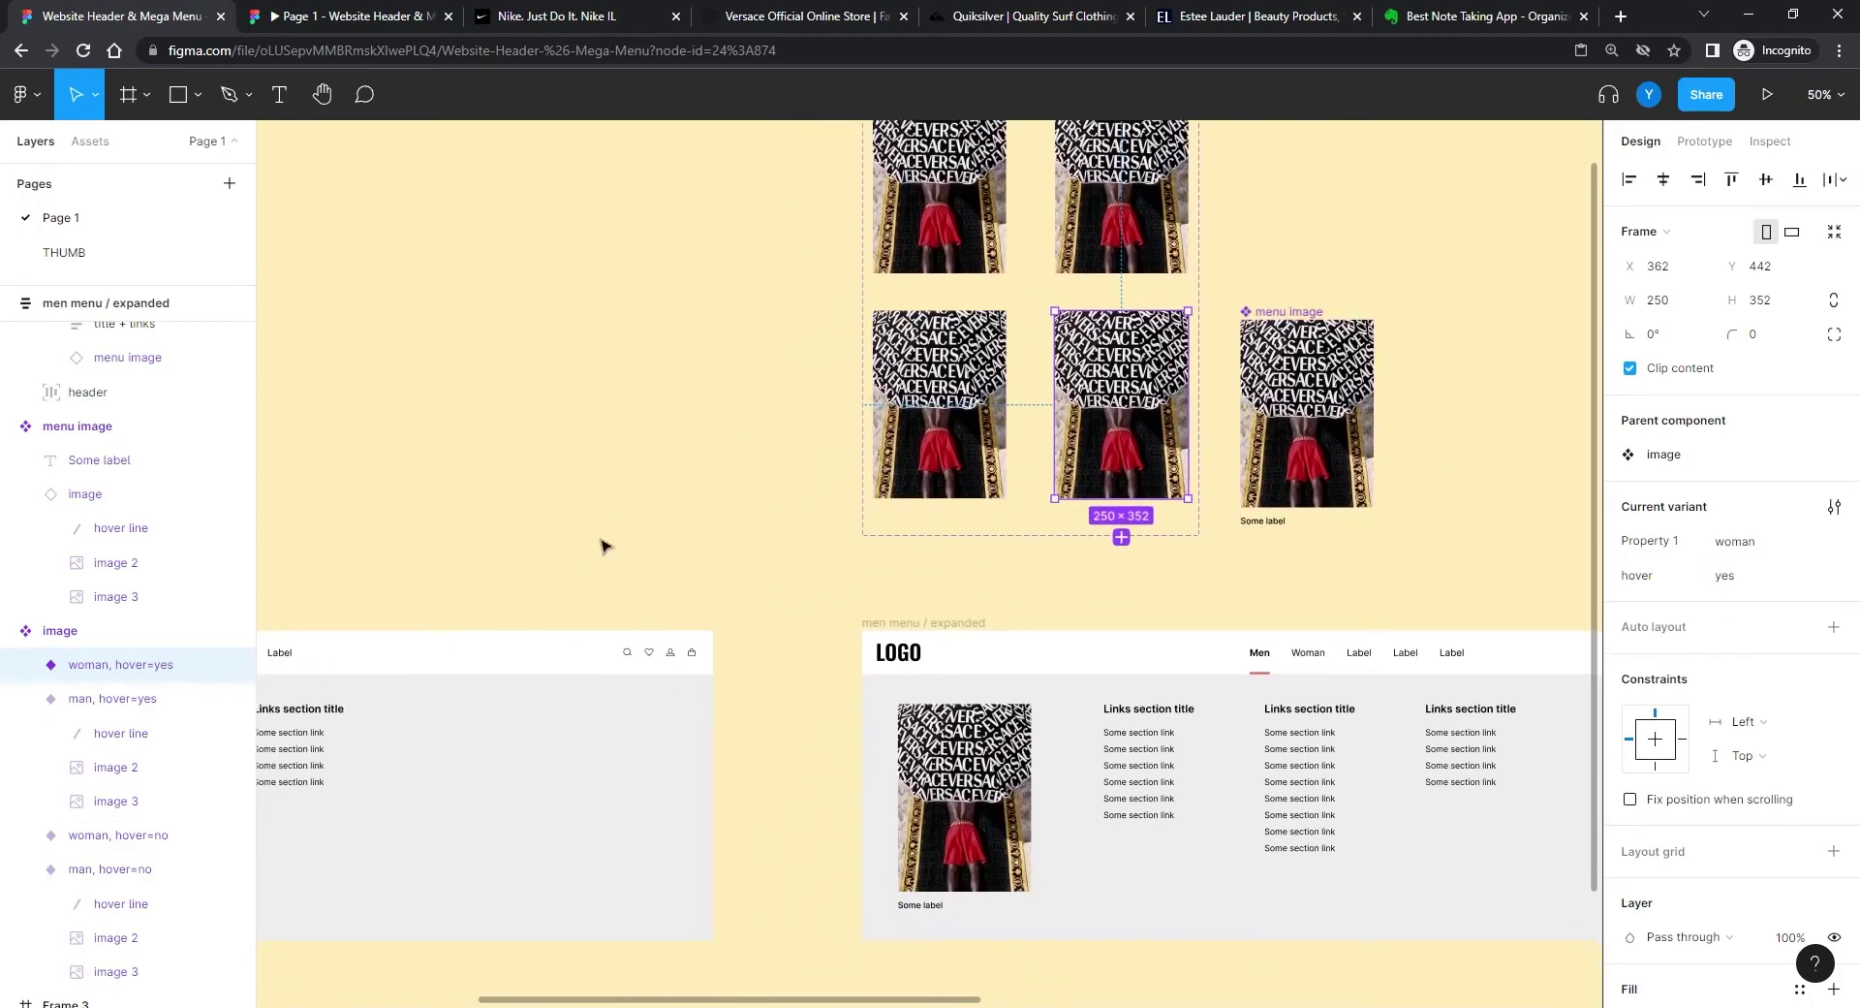
left_click_drag(538, 392, 571, 387)
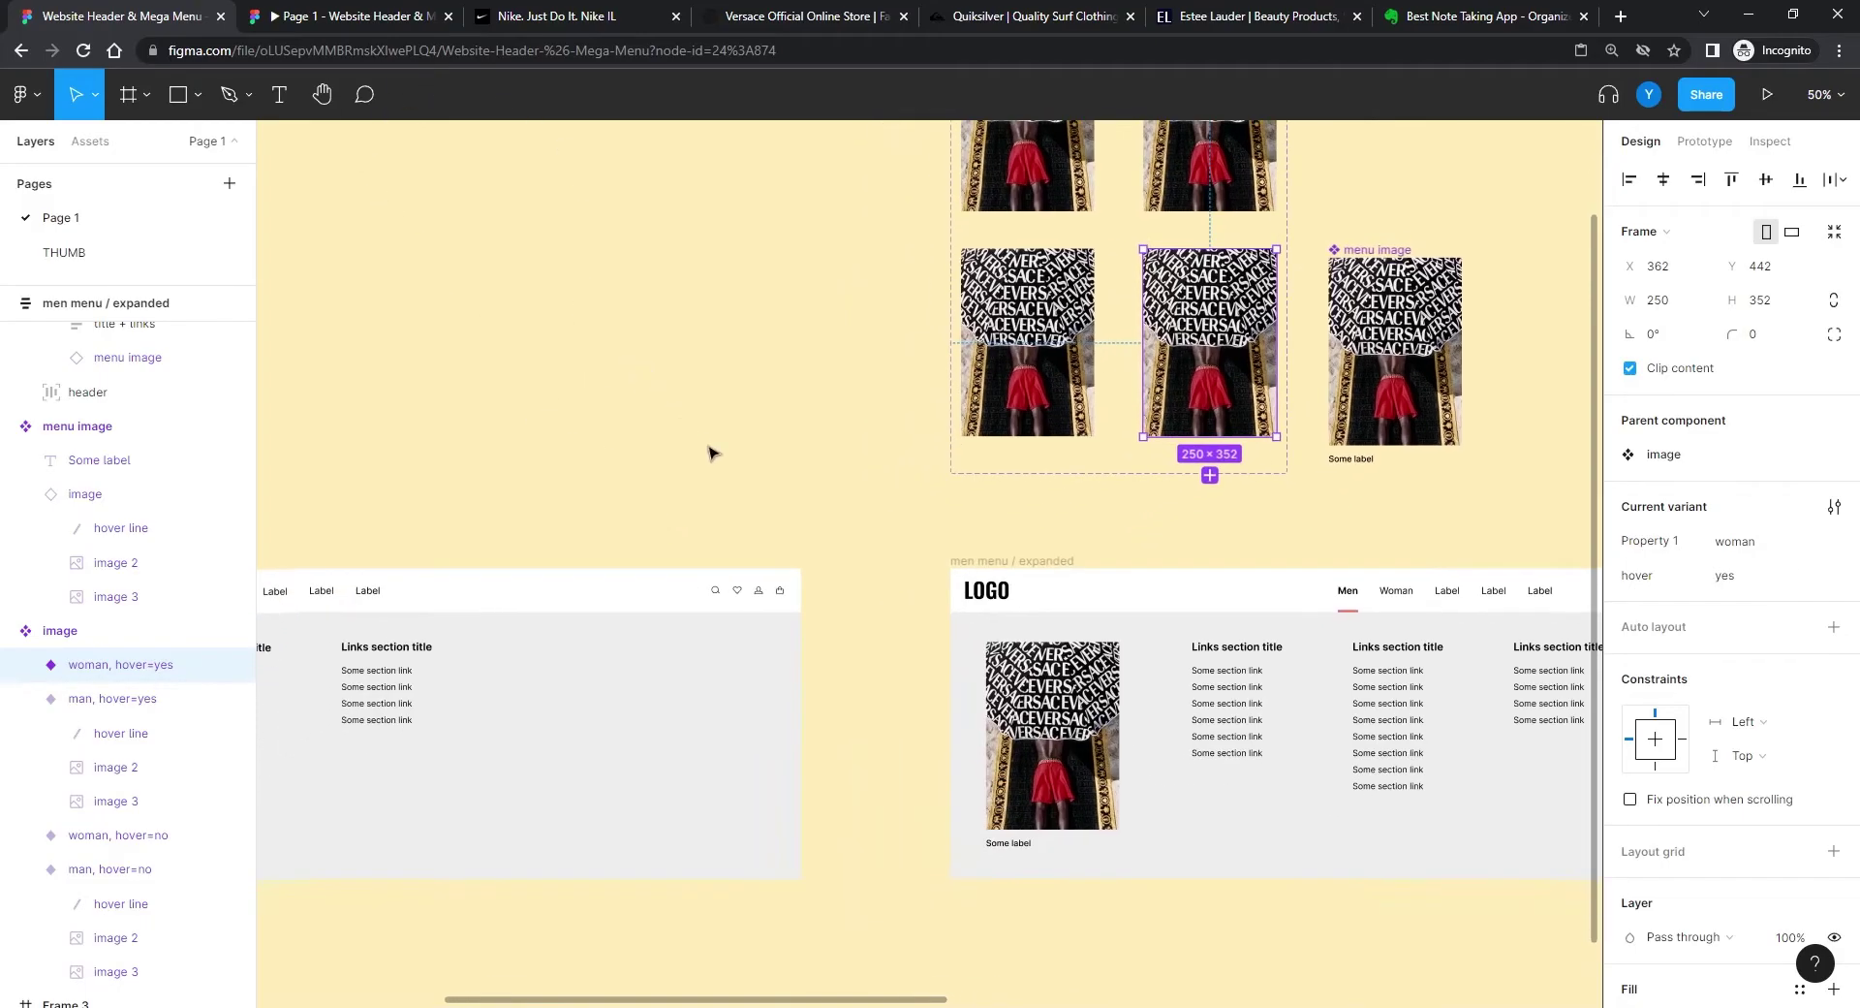
scroll(710, 452, "down", 5)
left_click_drag(980, 665, 522, 225)
scroll(914, 685, "up", 5)
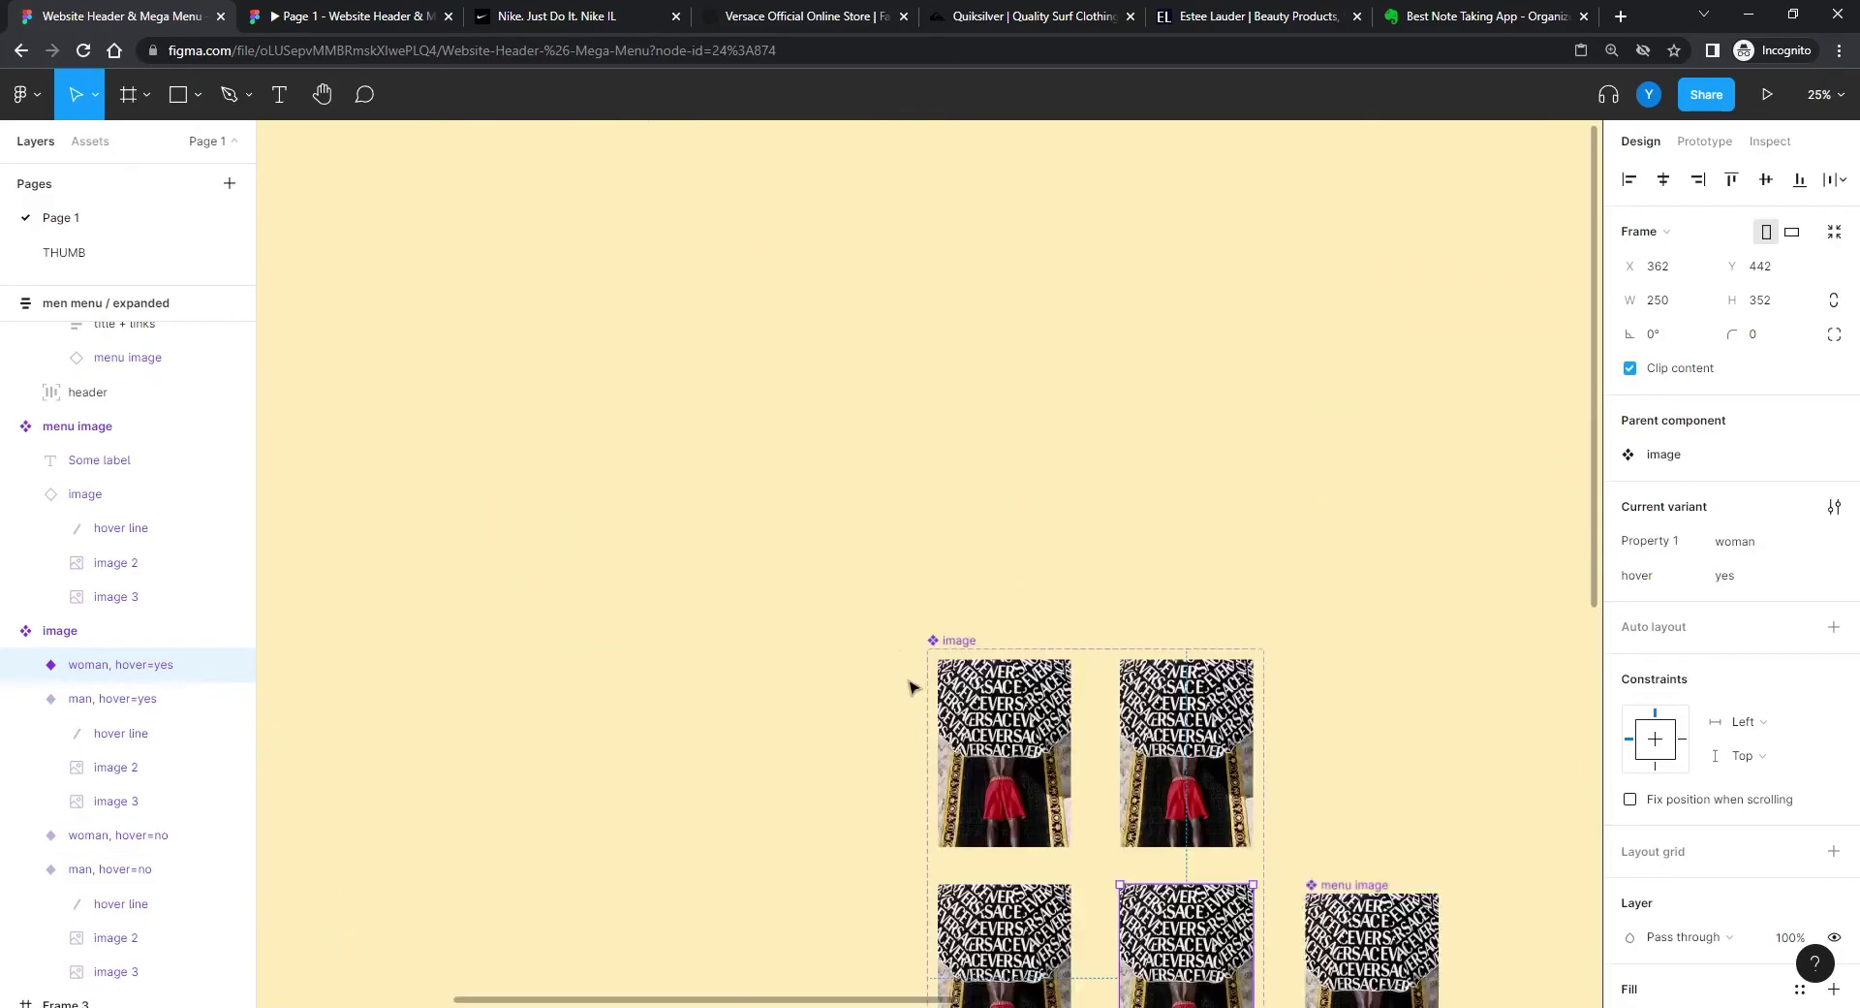
left_click_drag(914, 685, 615, 278)
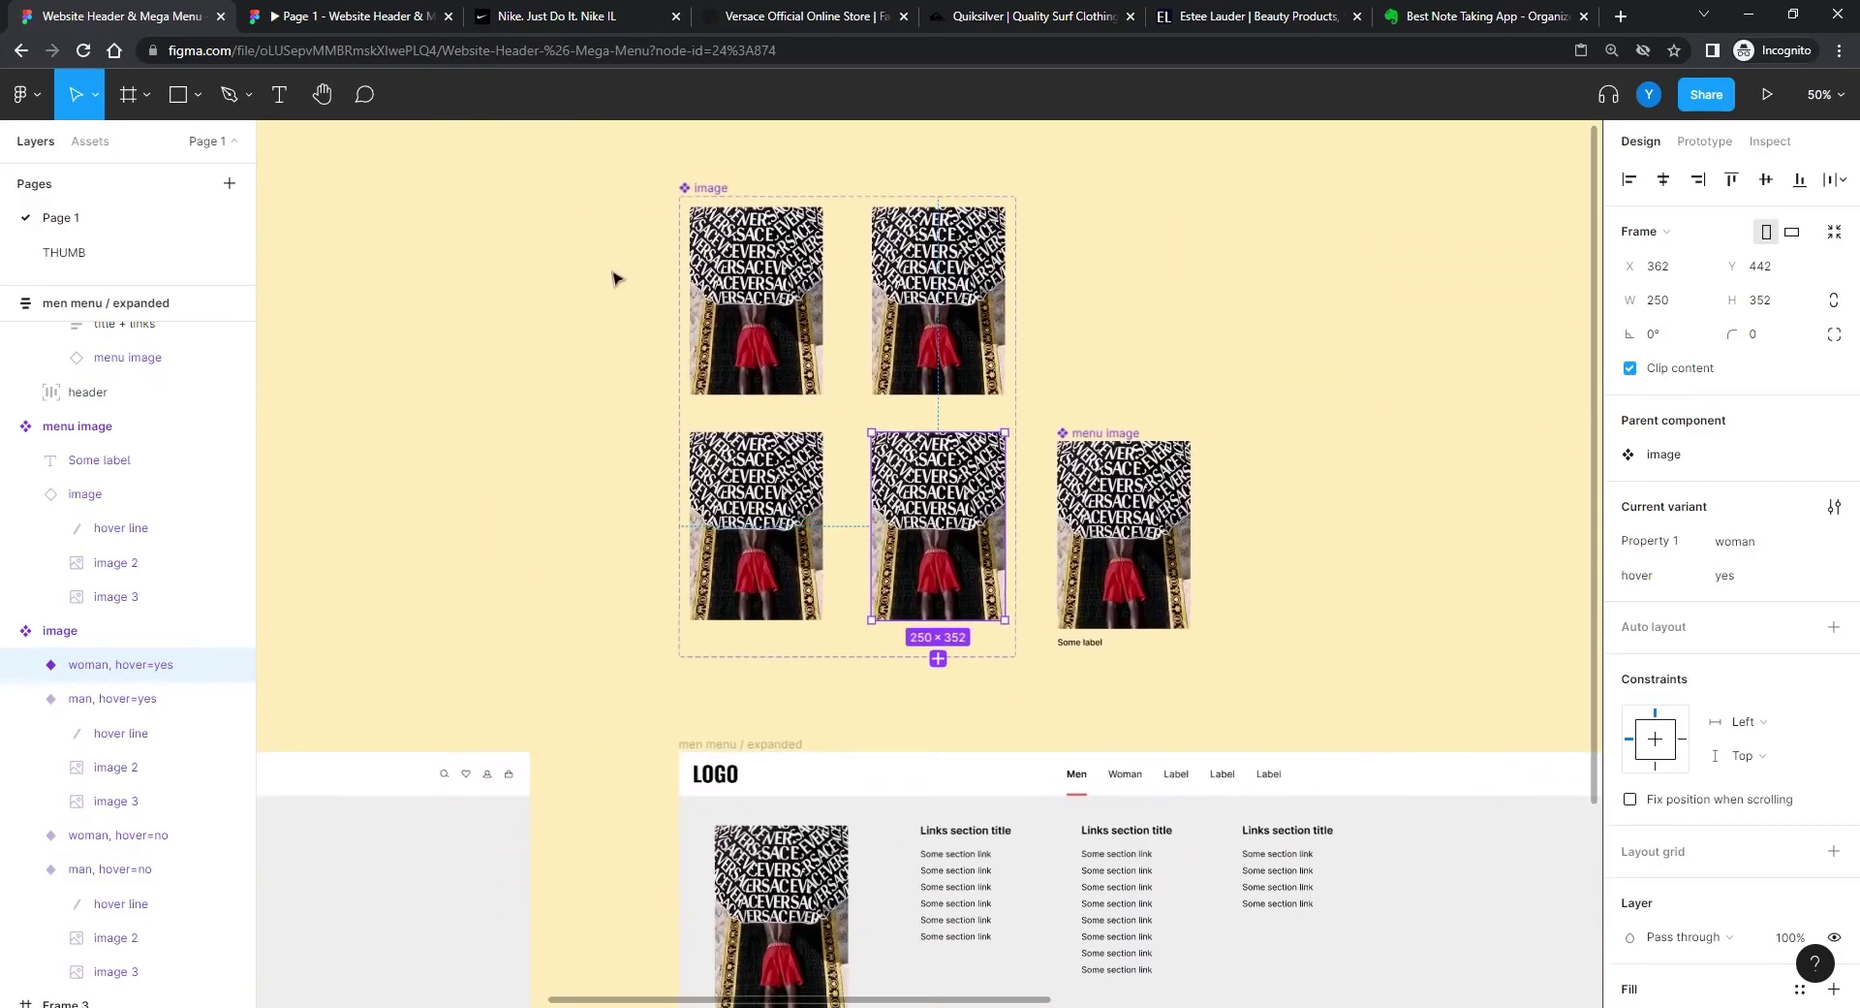
left_click(752, 17)
mouse_move(310, 146)
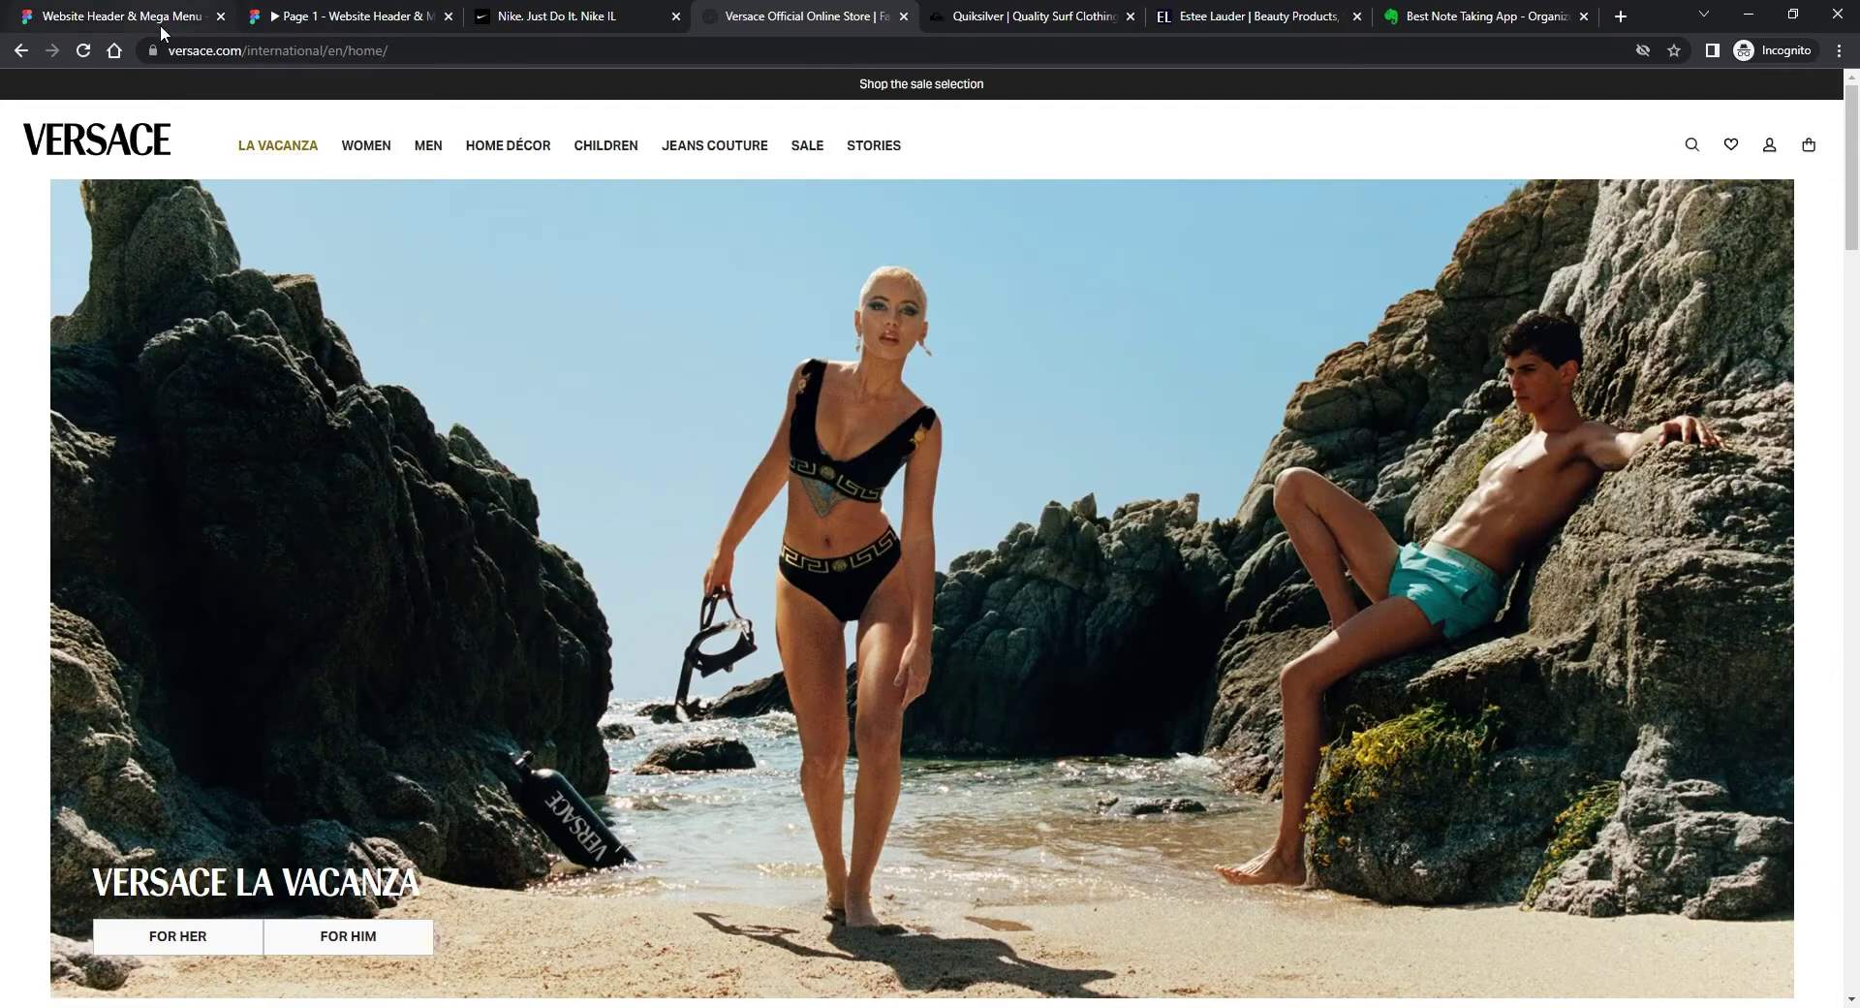
left_click(160, 19)
Step: Paste the woman-in-pink photo into both woman variant frames
scroll(485, 455, "right", 2)
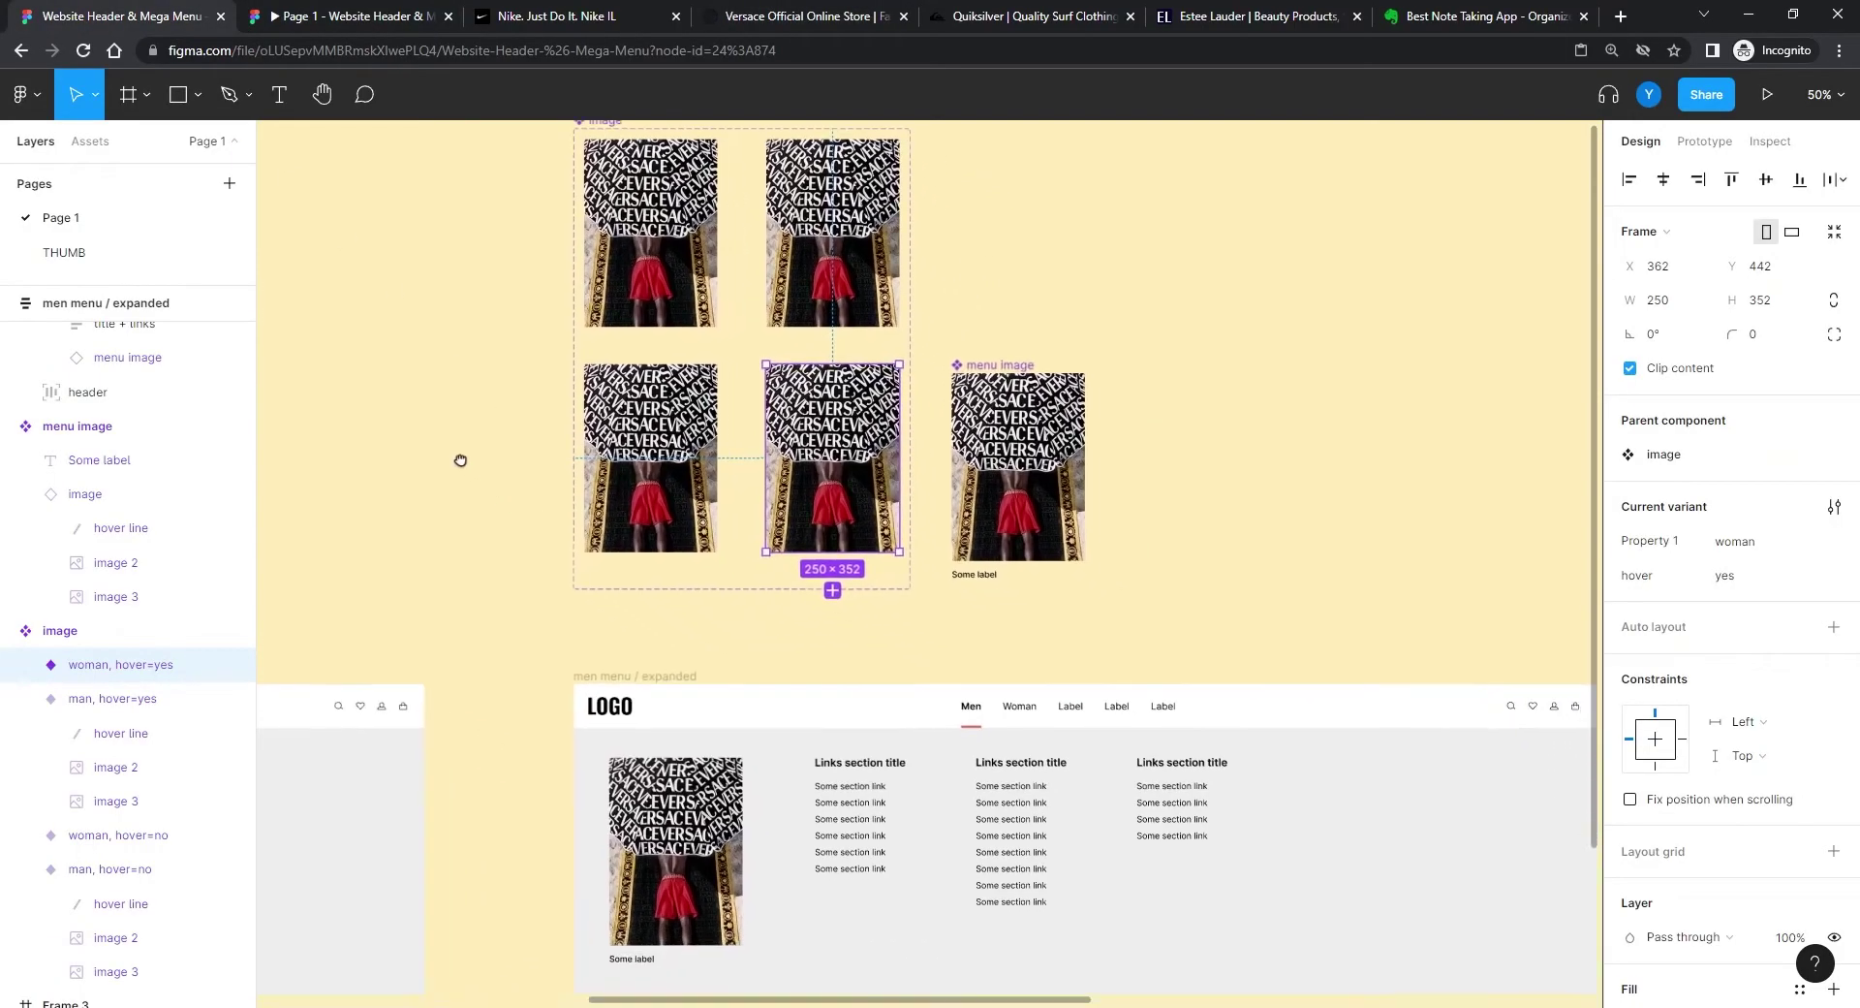
scroll(581, 475, "left", 6)
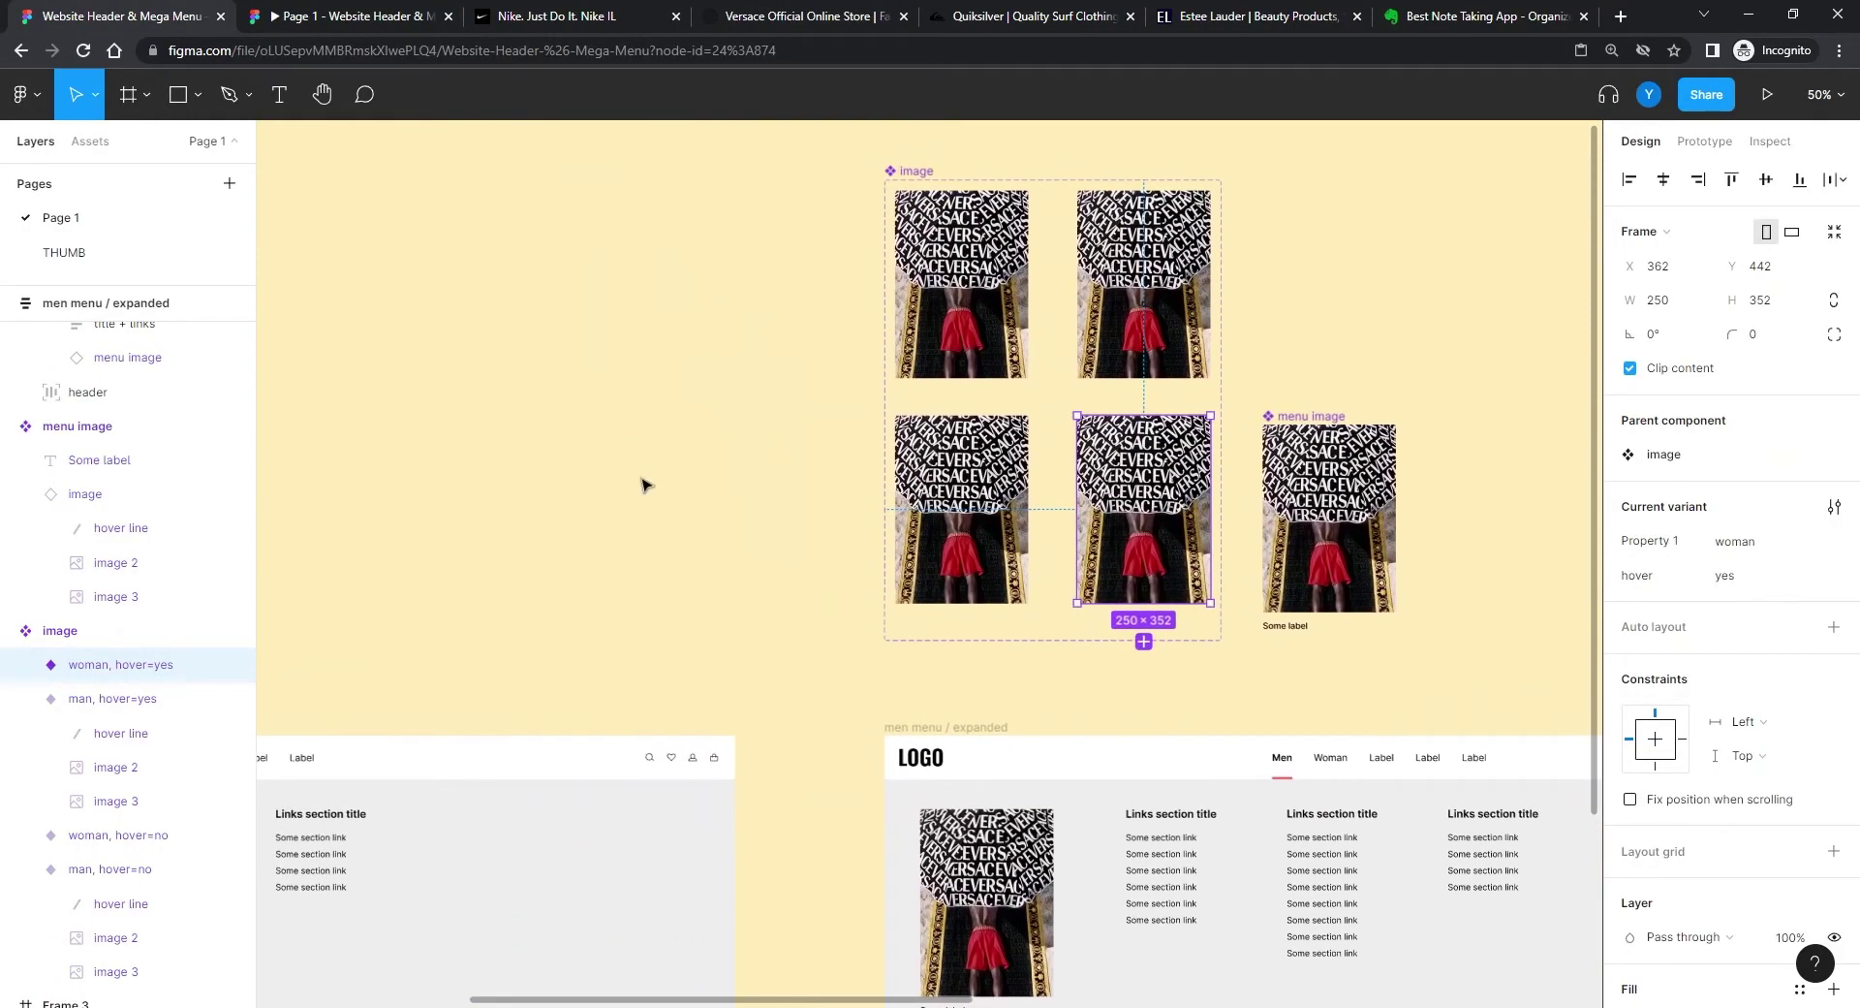
key("ctrl+v")
key("Tab")
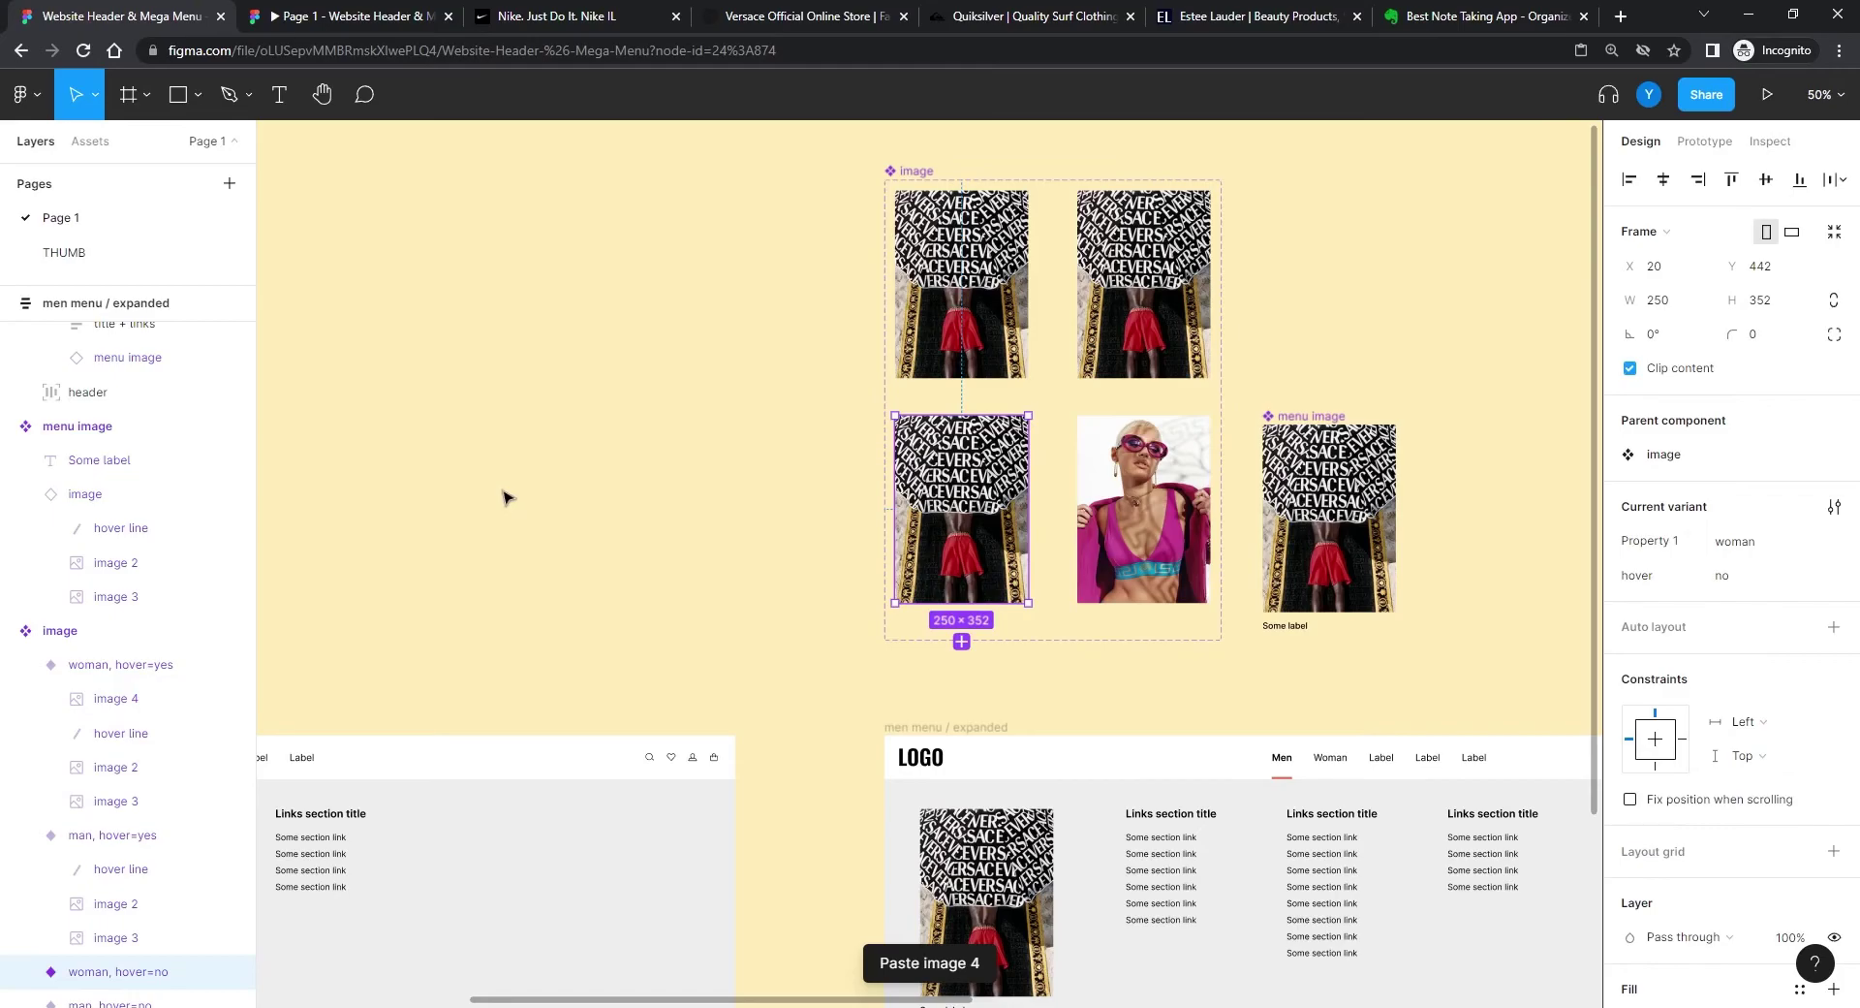
key("ctrl+v")
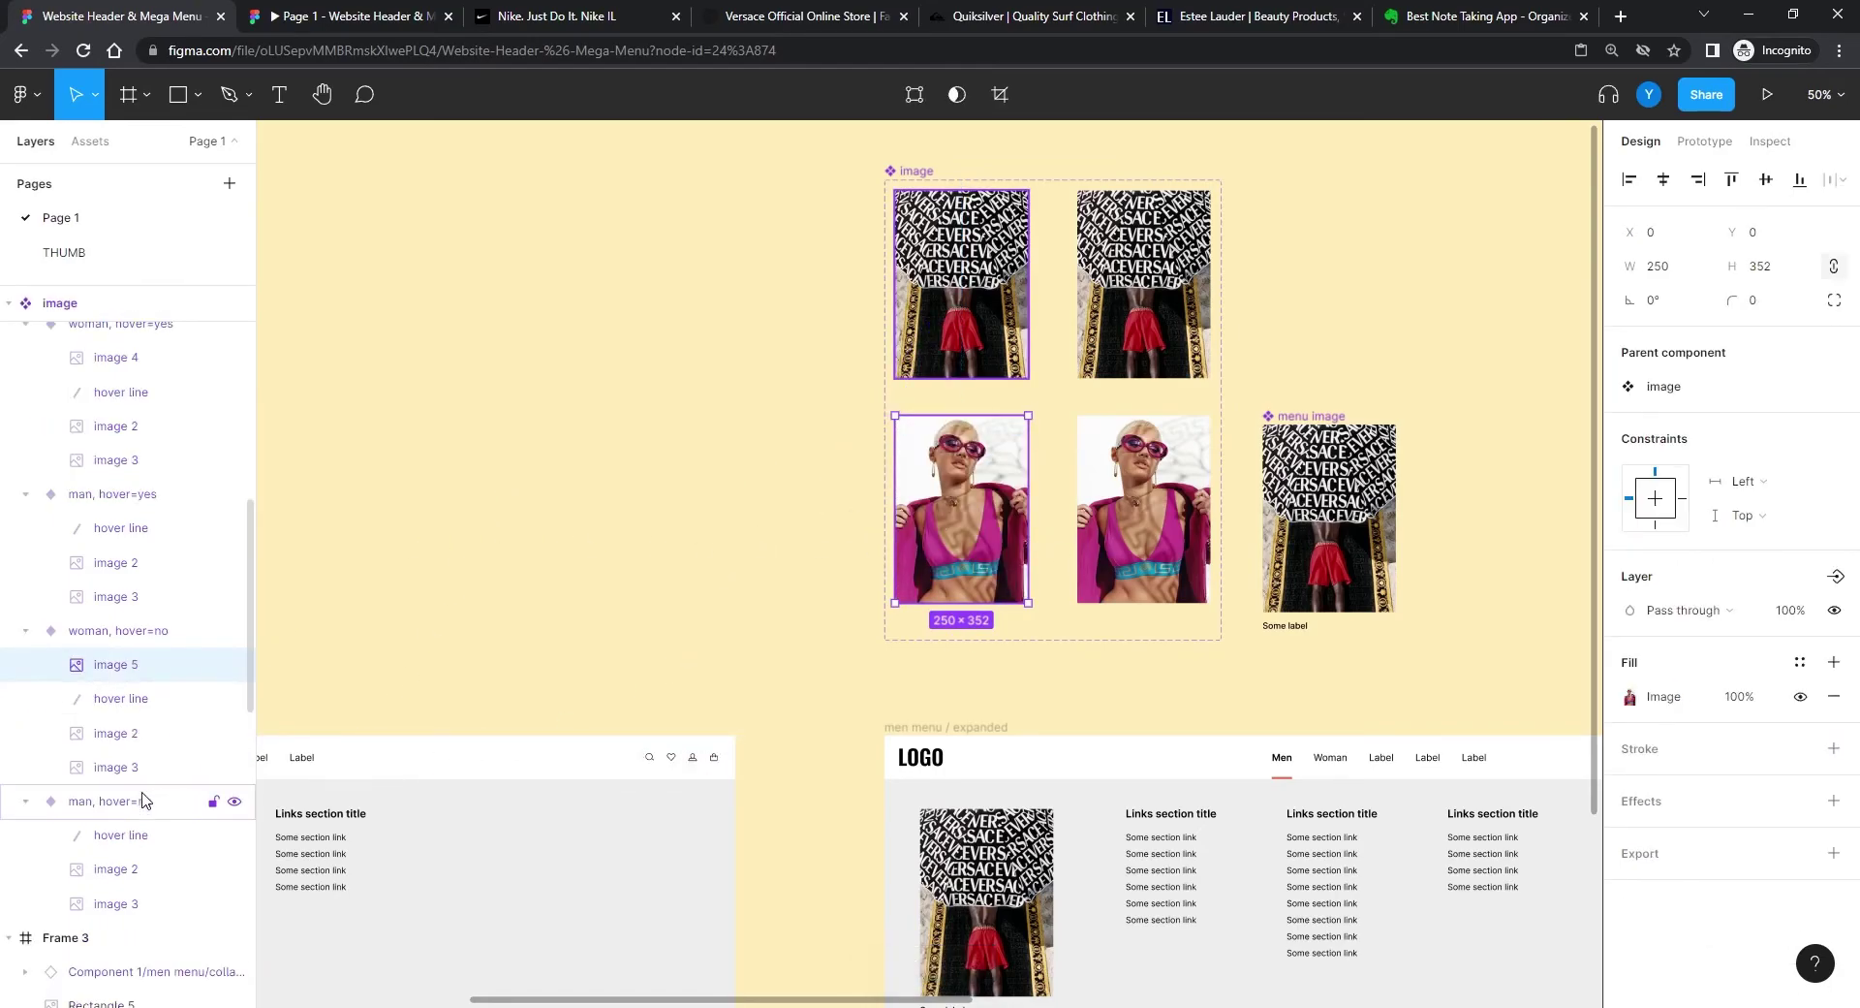
Step: Delete the old image 2 and image 3 layers from the woman, hover=no variant
left_click(139, 747)
key("Delete")
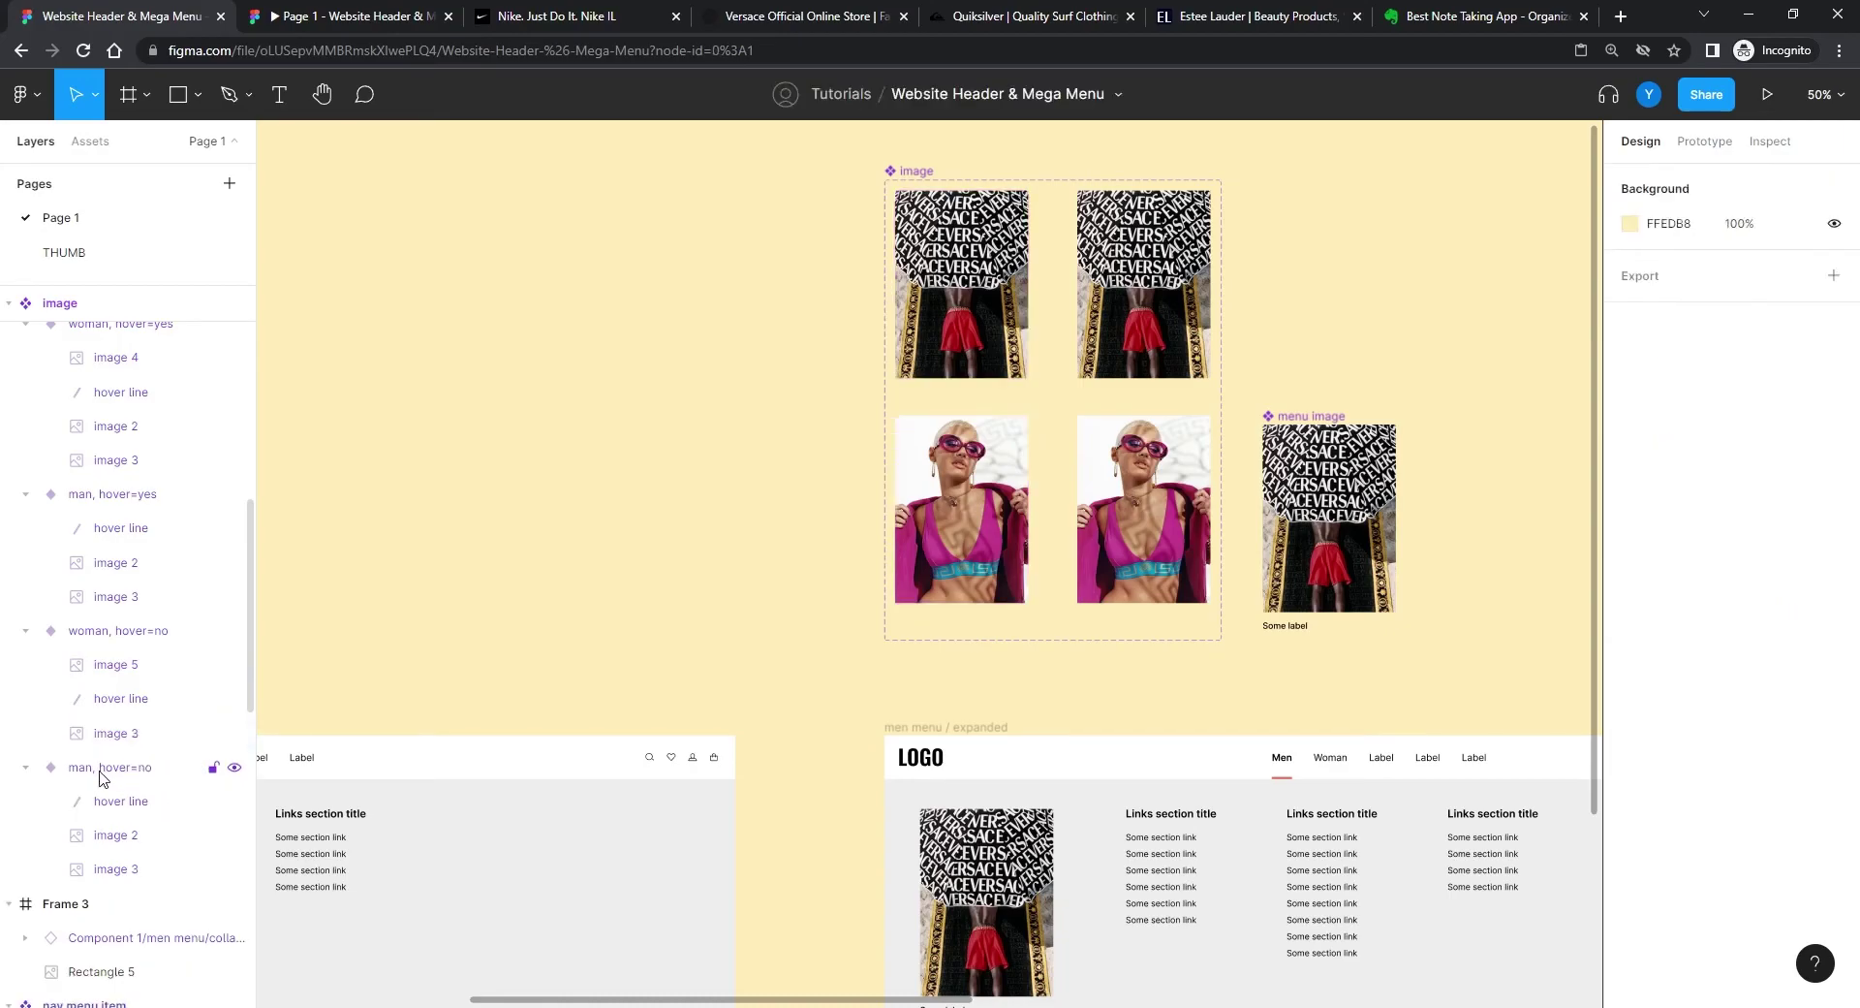
left_click(118, 732)
key("Delete")
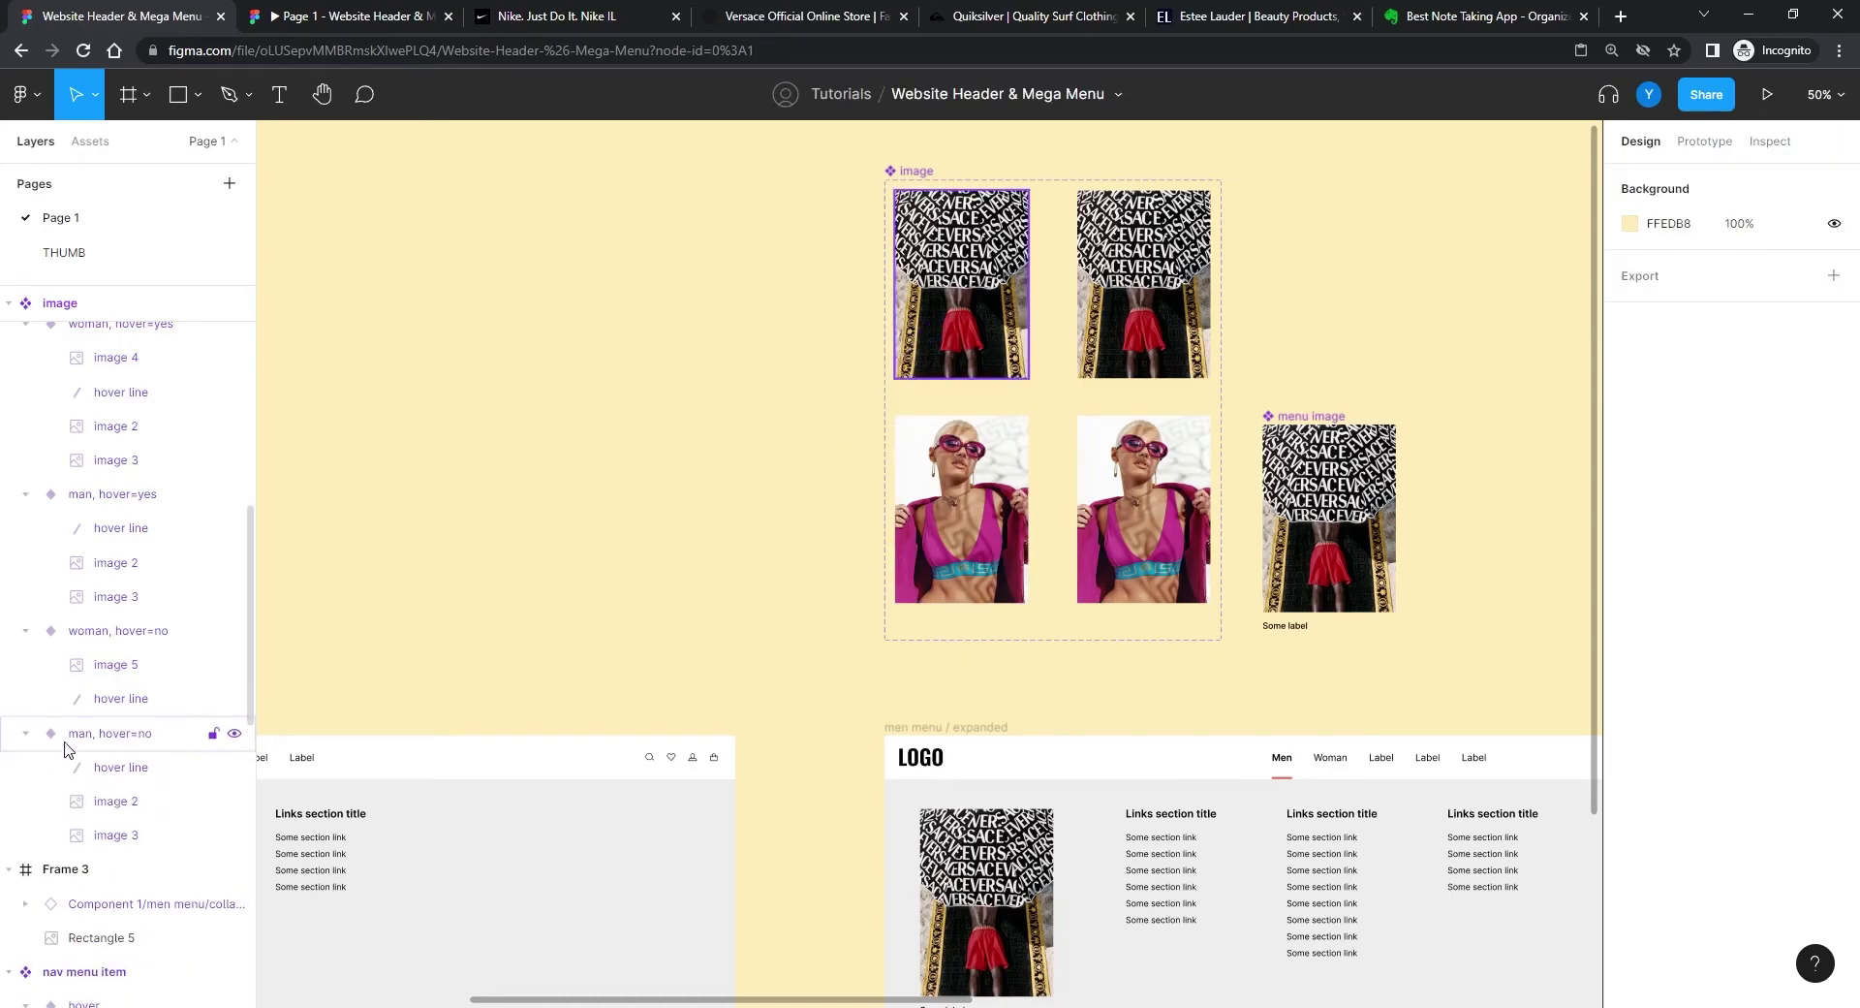
Step: Delete image 3 from the man, hover=yes variant, undoing the accidental image 2 deletion
left_click(126, 571)
key("Delete")
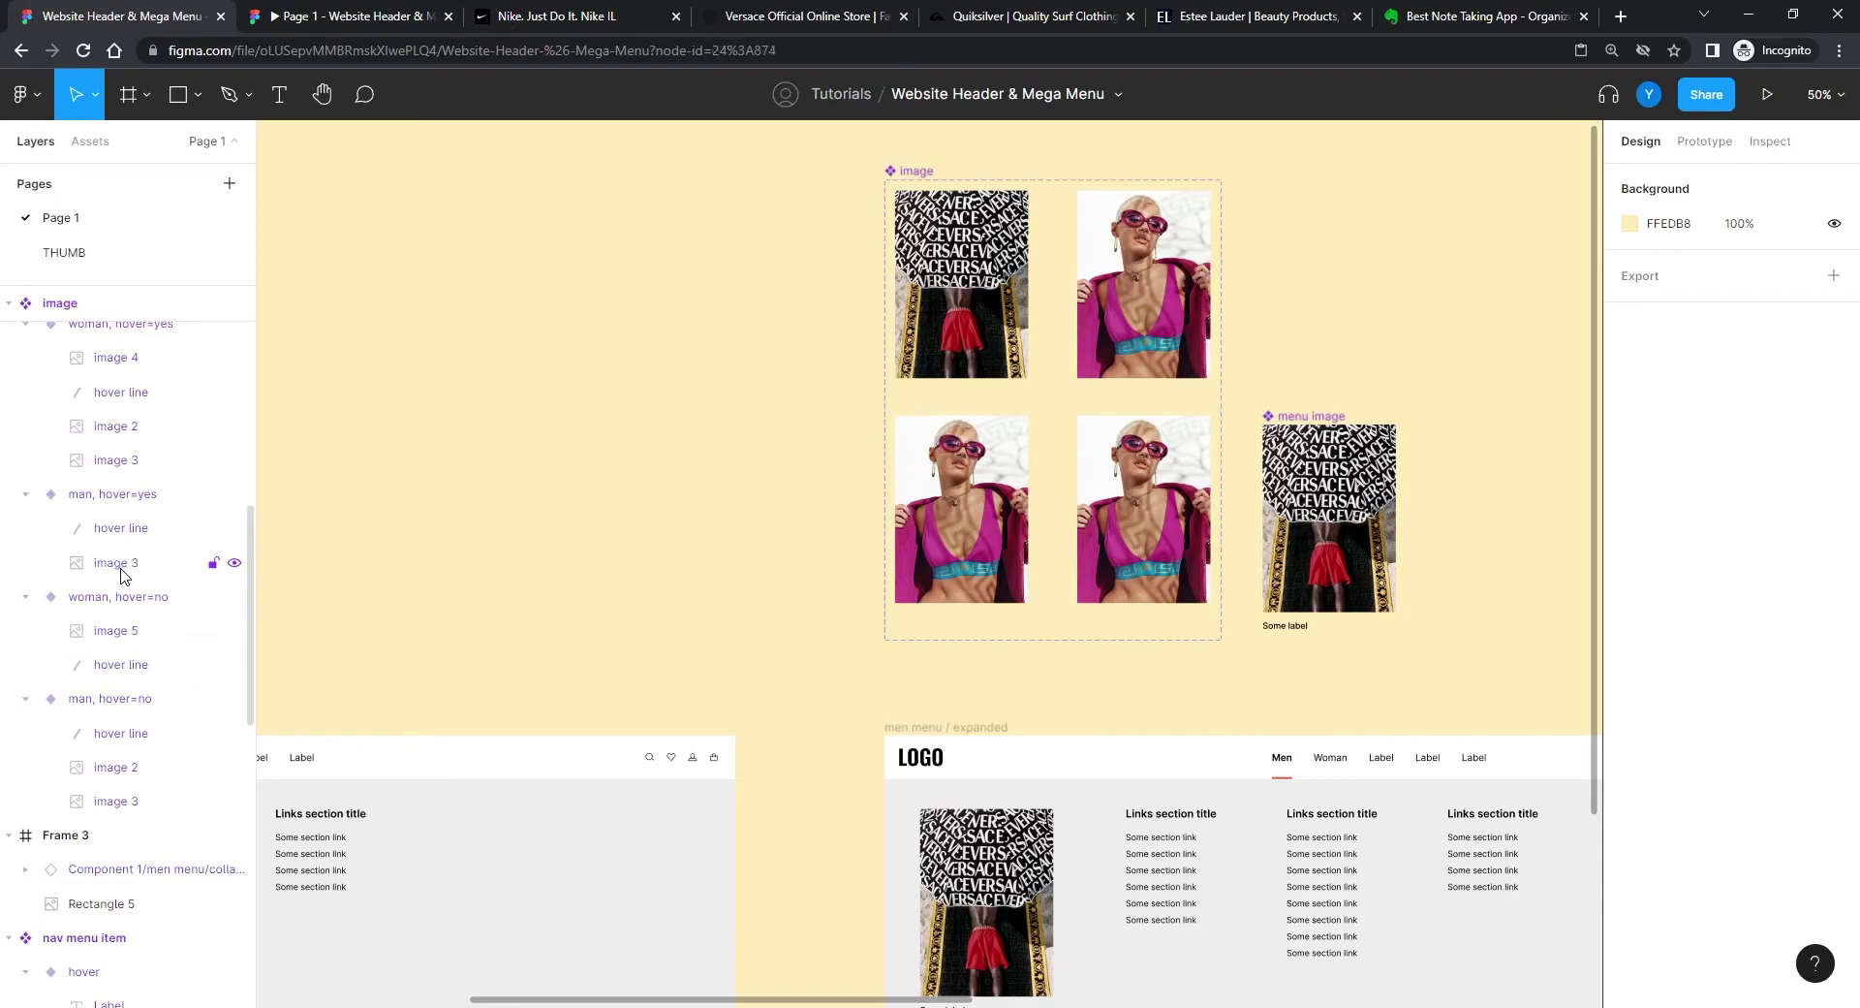
left_click(138, 572)
key("ctrl+z")
left_click(134, 593)
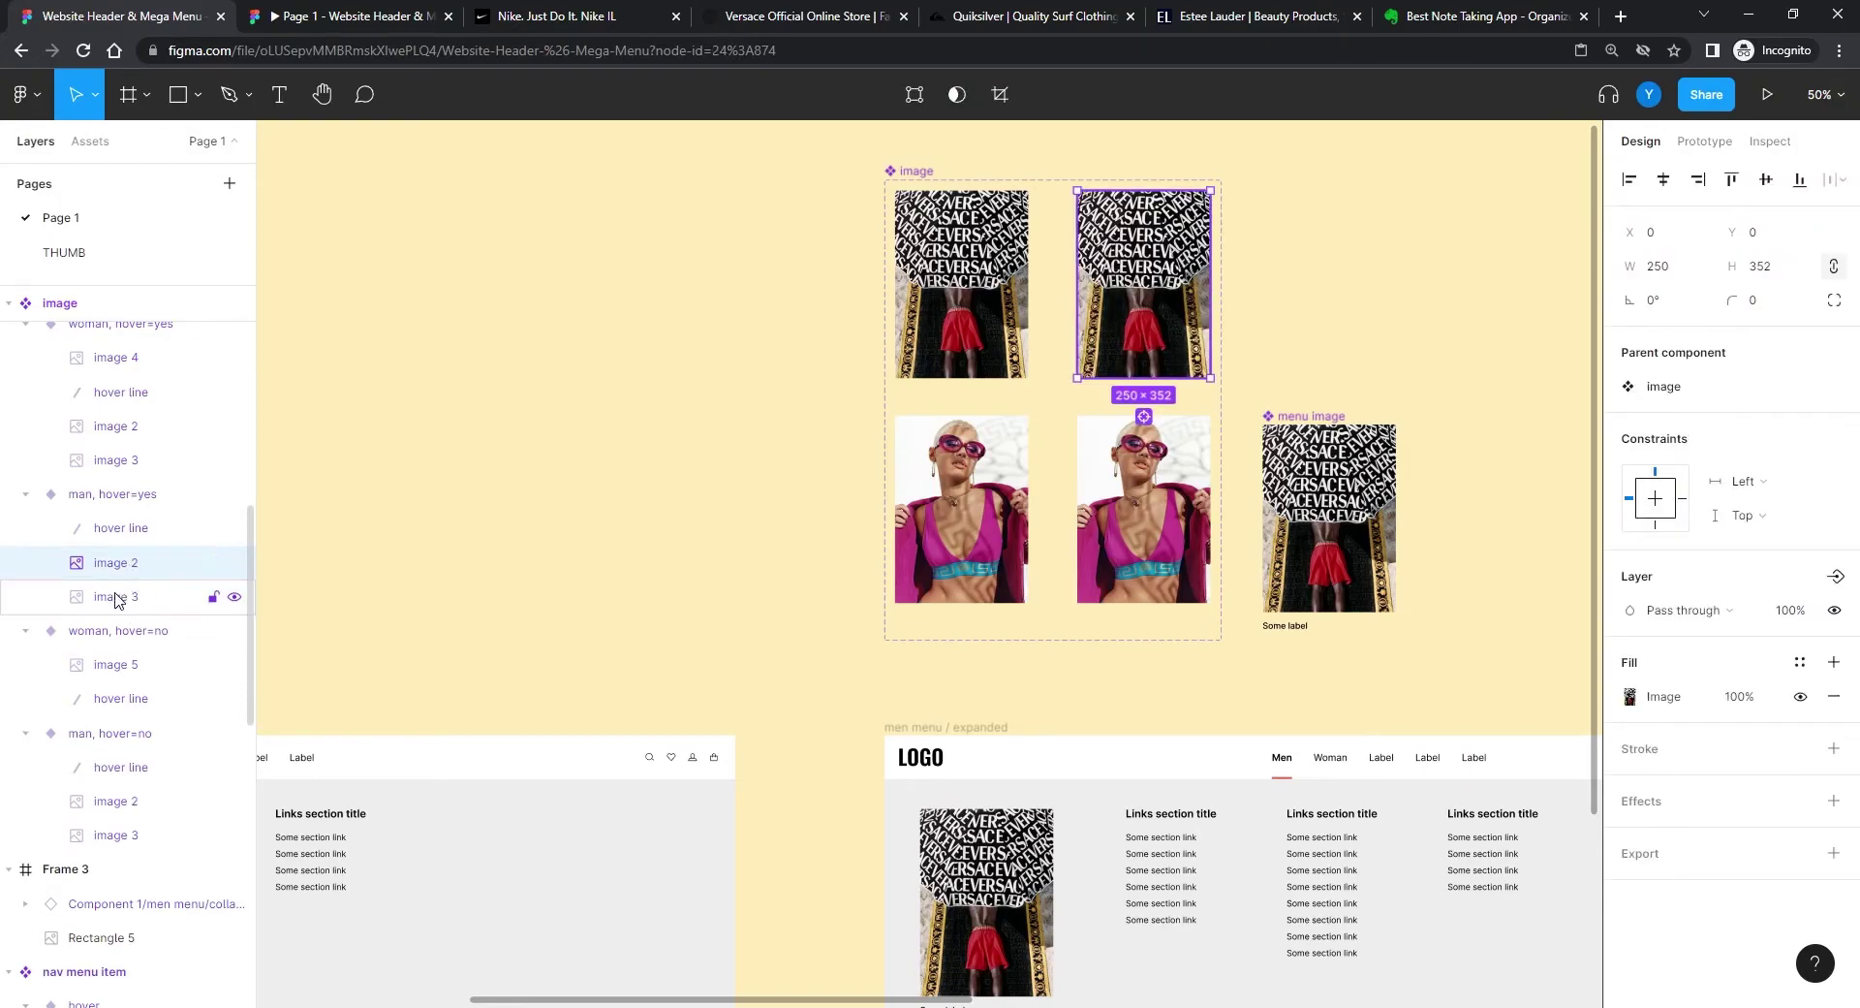
key("Delete")
left_click(955, 302)
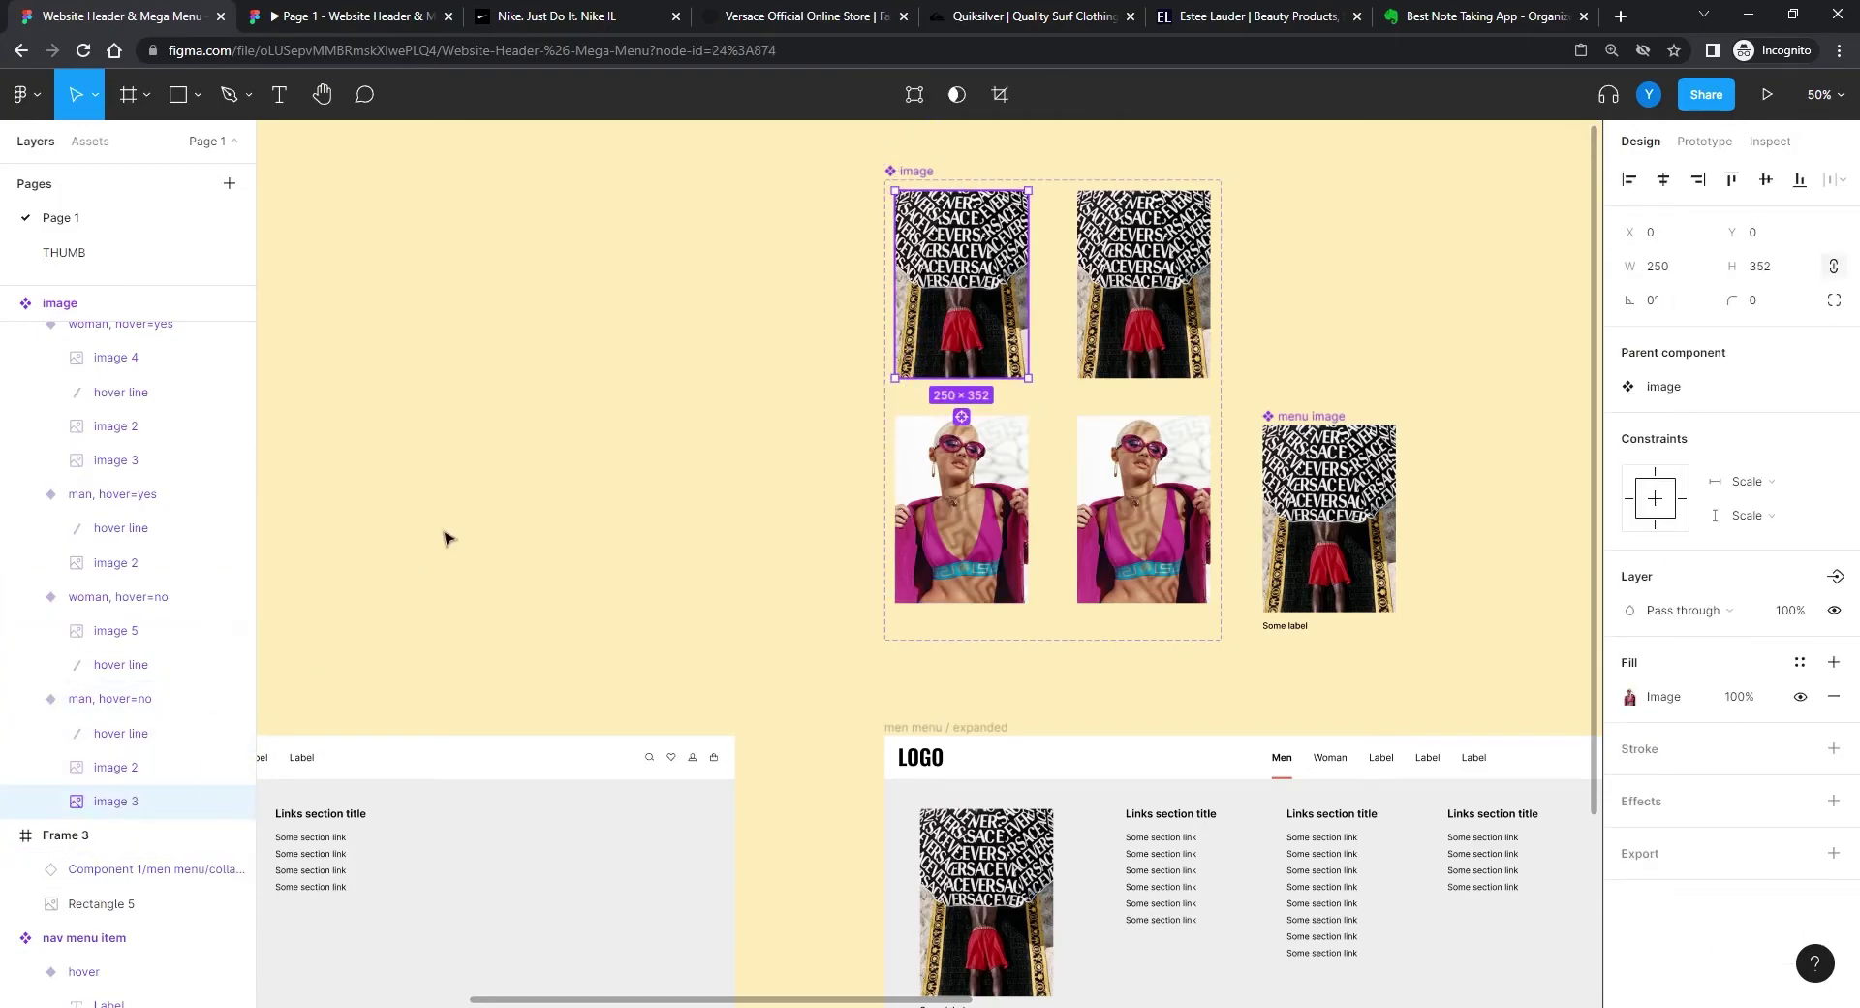
left_click(772, 481)
left_click(959, 509)
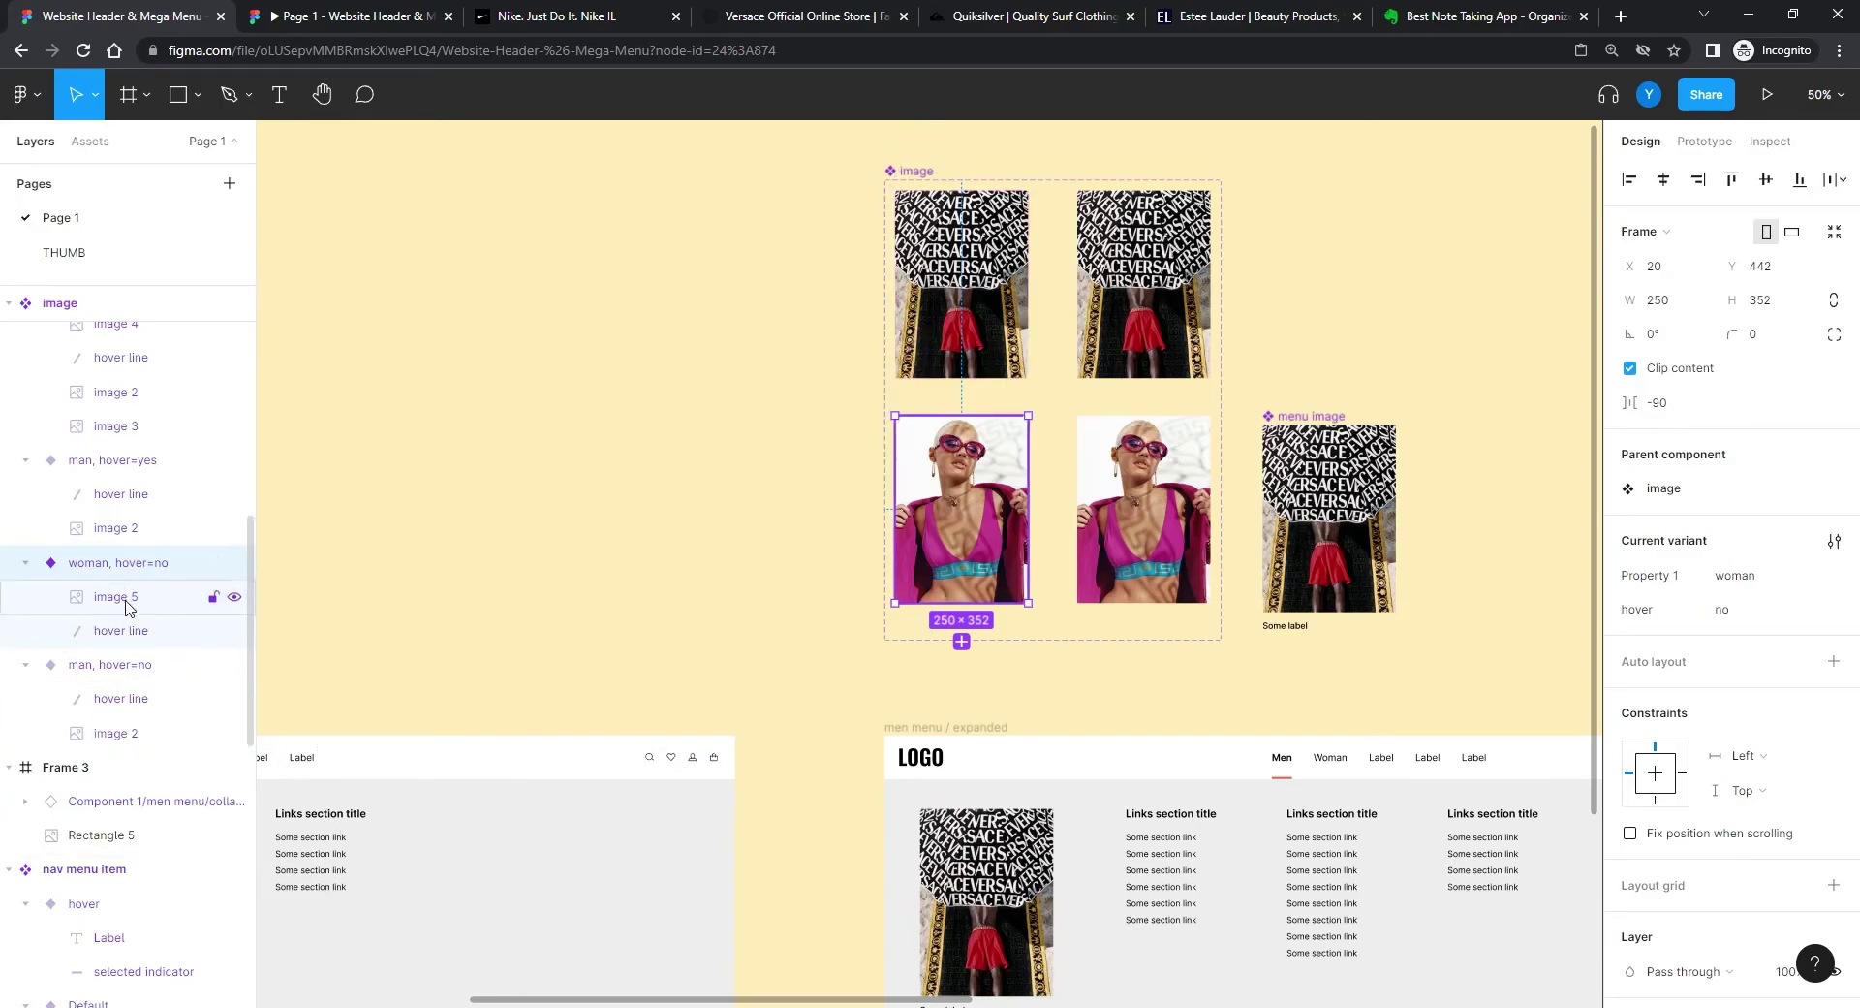
Step: Move image 5 below the hover line and delete the old image 3 and image 2 layers
left_click_drag(132, 611, 116, 641)
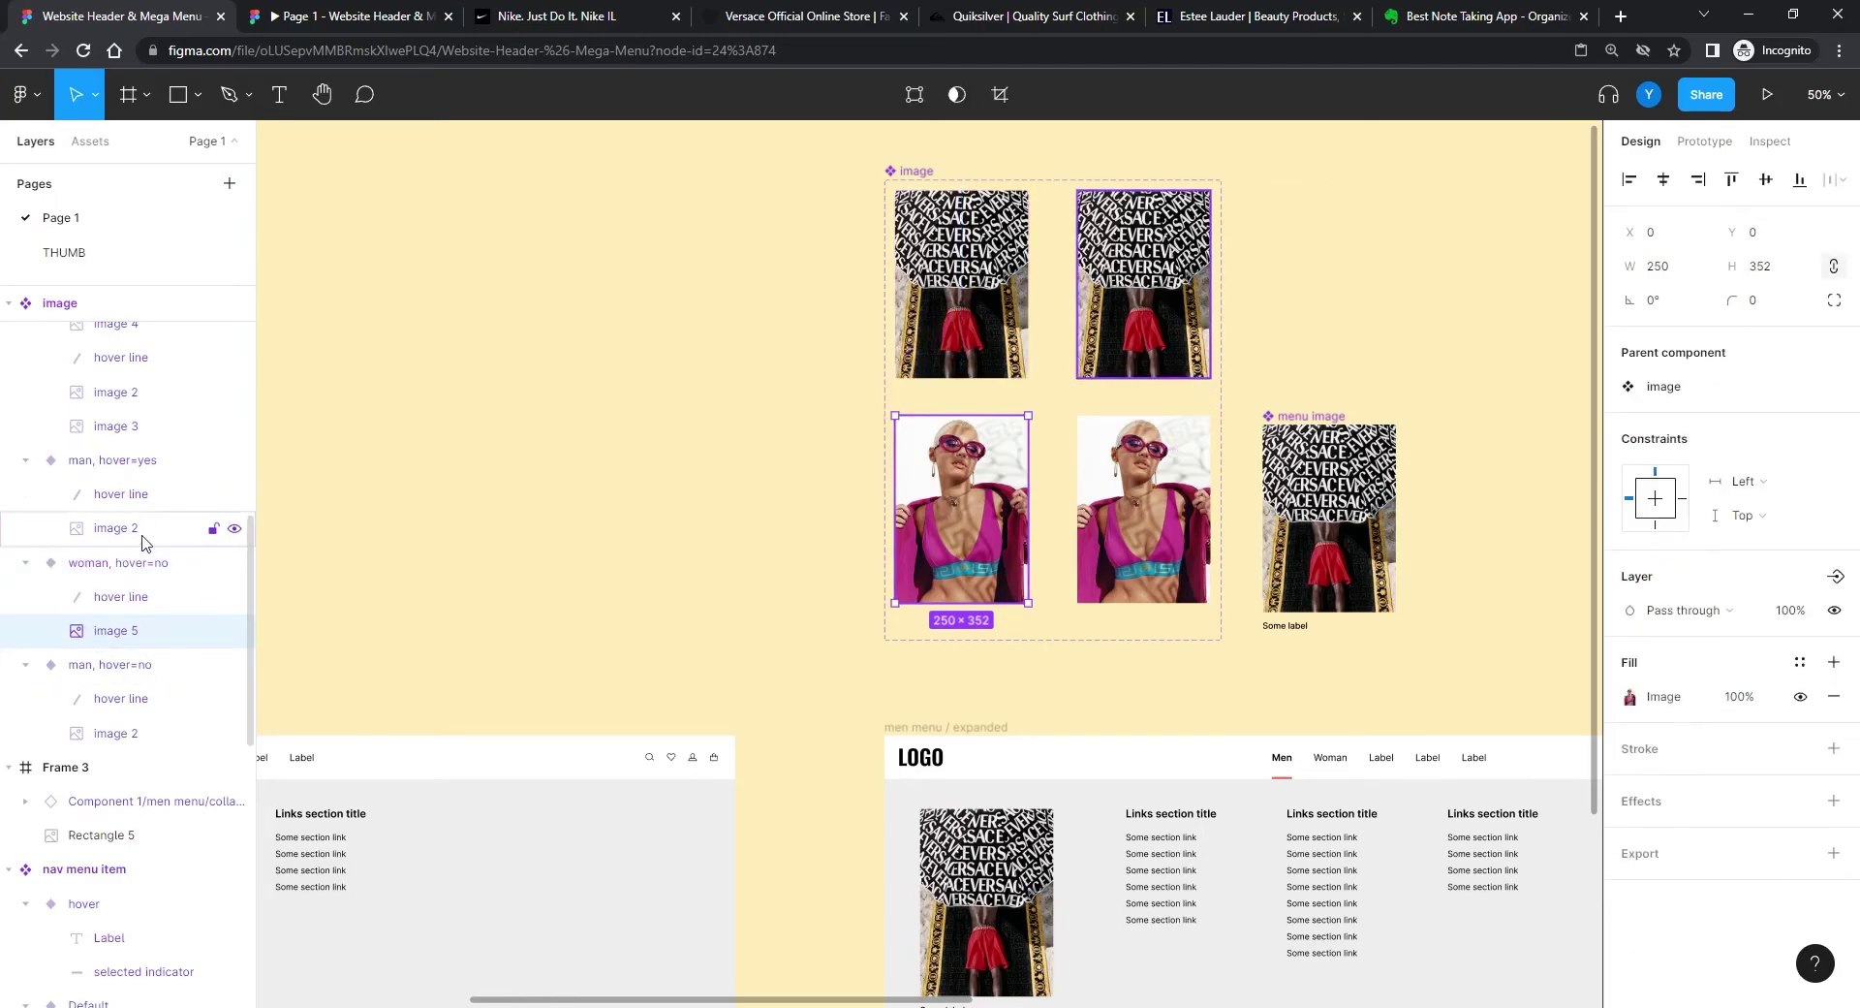
left_click(123, 429)
key("Delete")
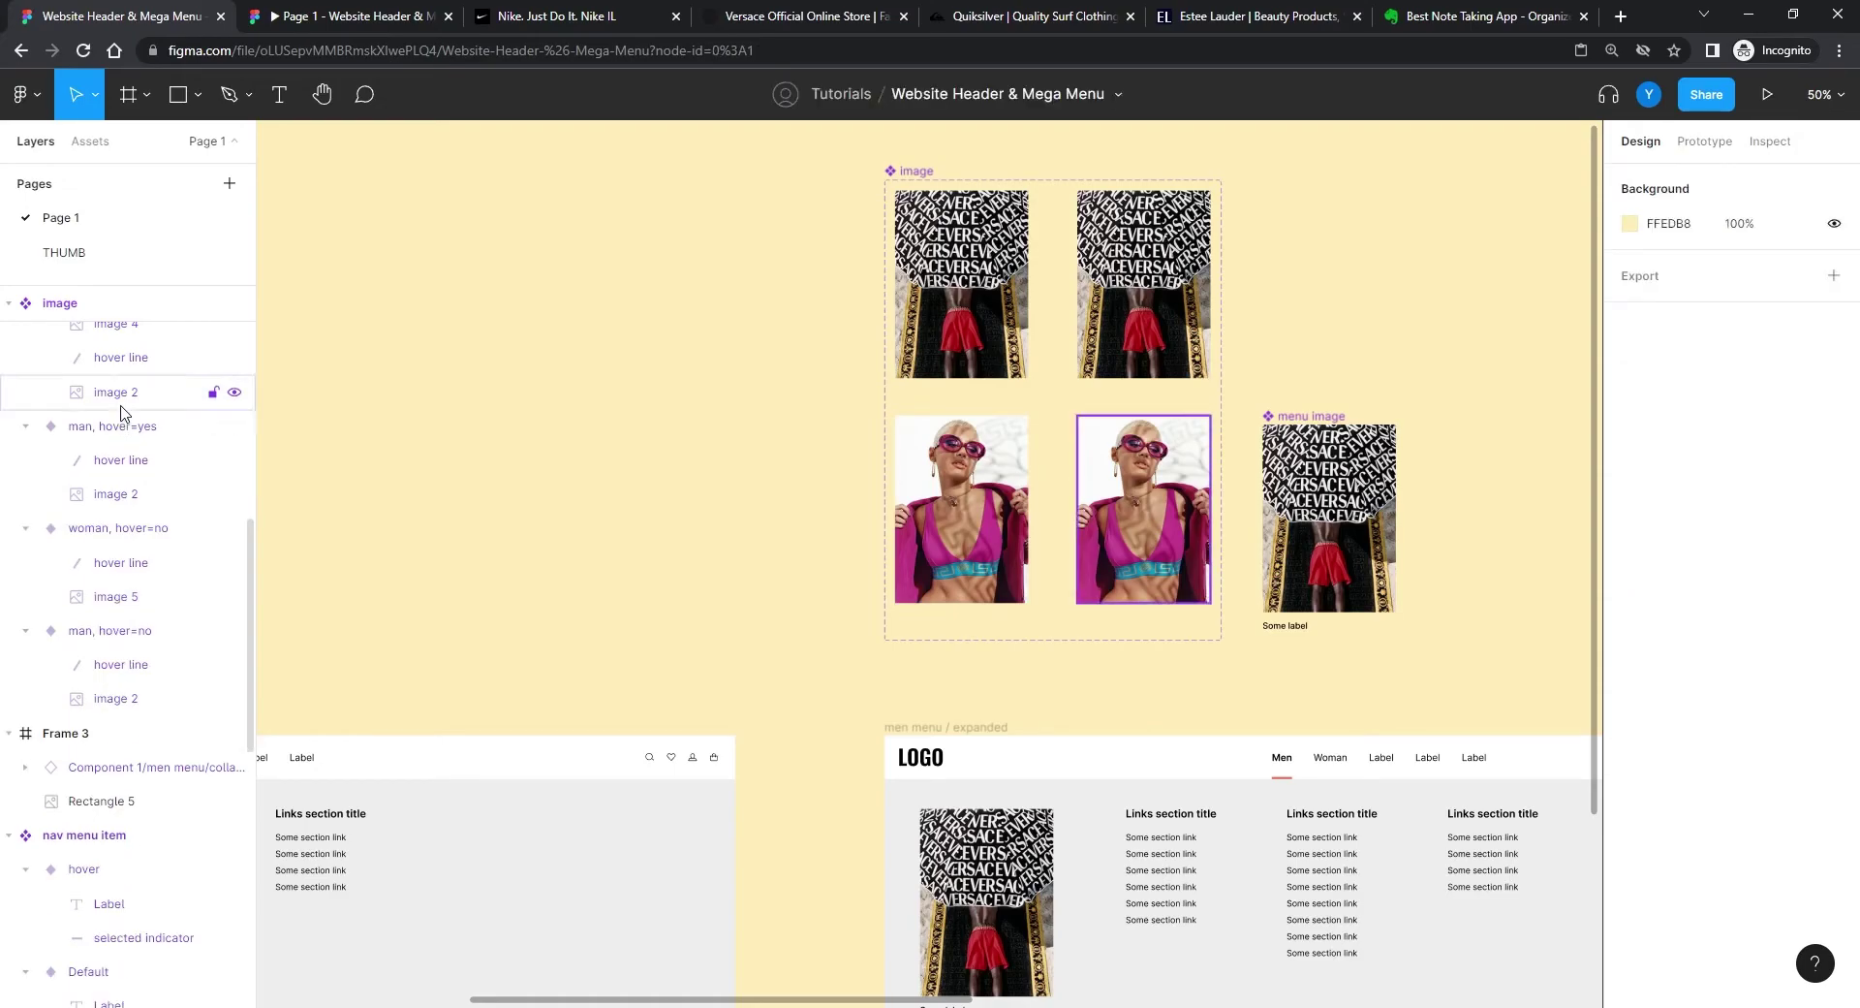
left_click(125, 393)
key("Delete")
Step: Rename image 4 to image 5 and place it below the hover line in woman, hover=yes
scroll(106, 407, "up", 2)
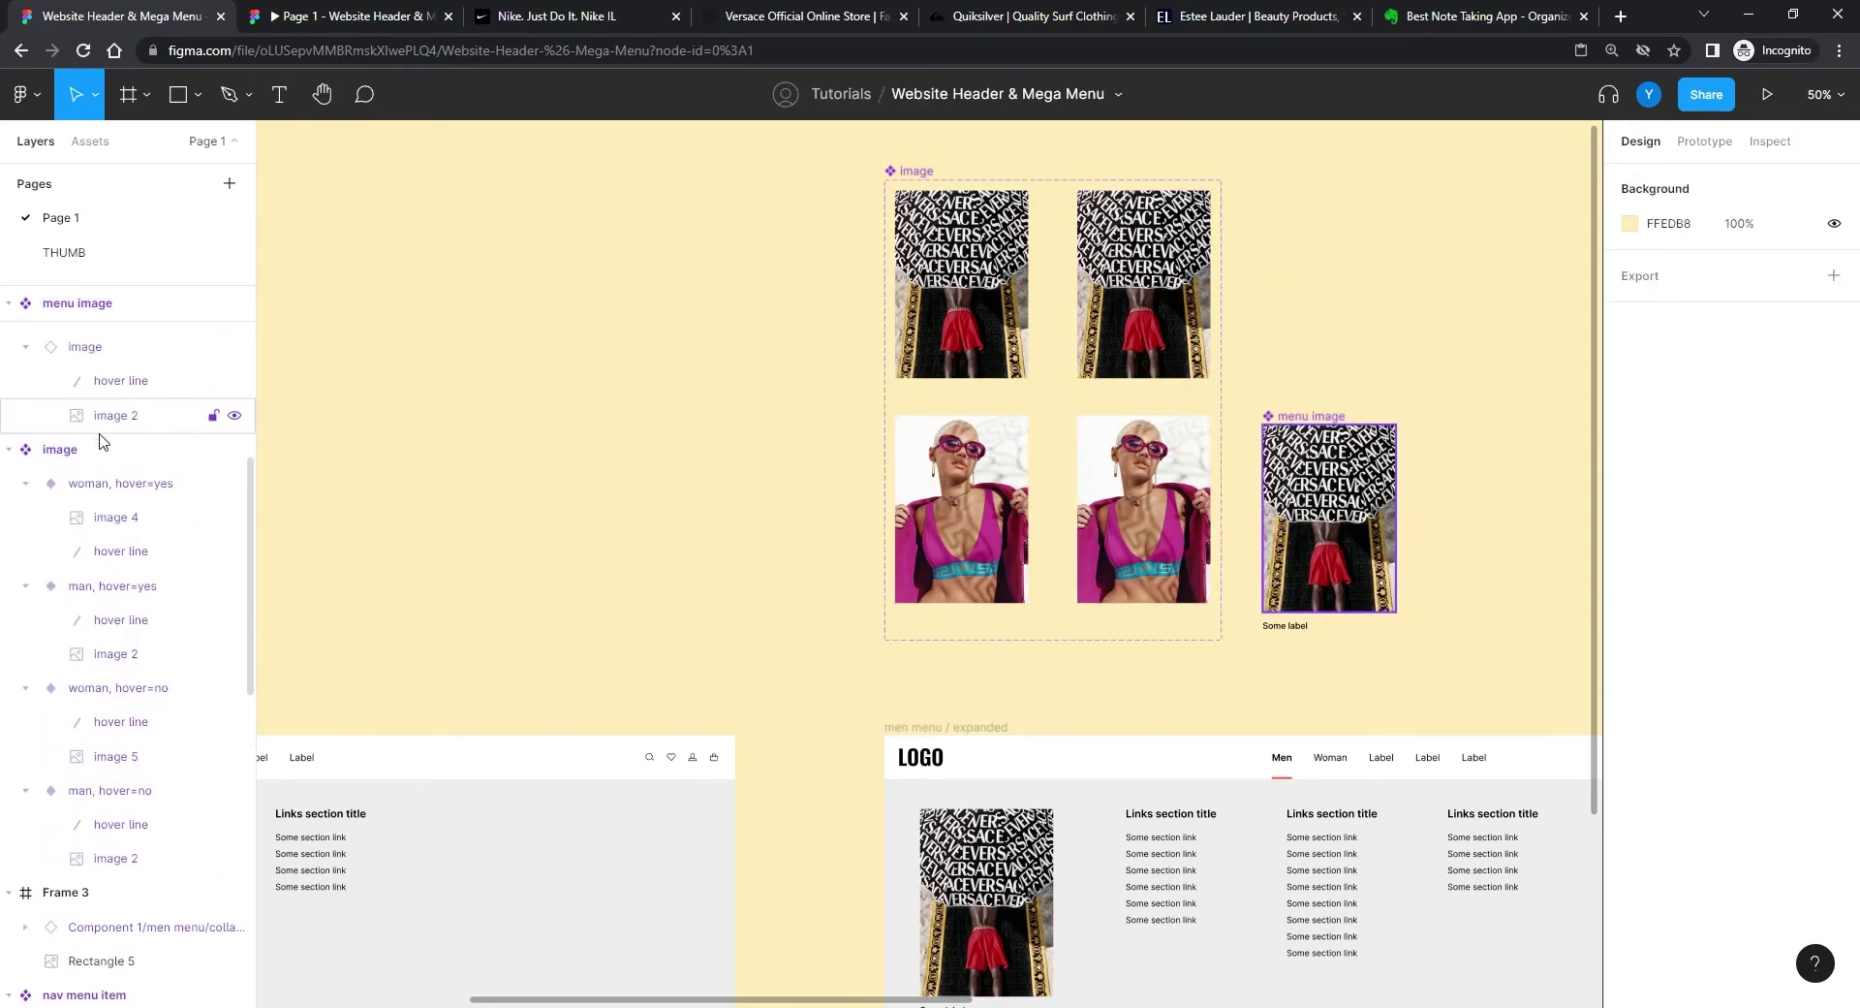
left_click(118, 524)
double_click(121, 522)
left_click(150, 521)
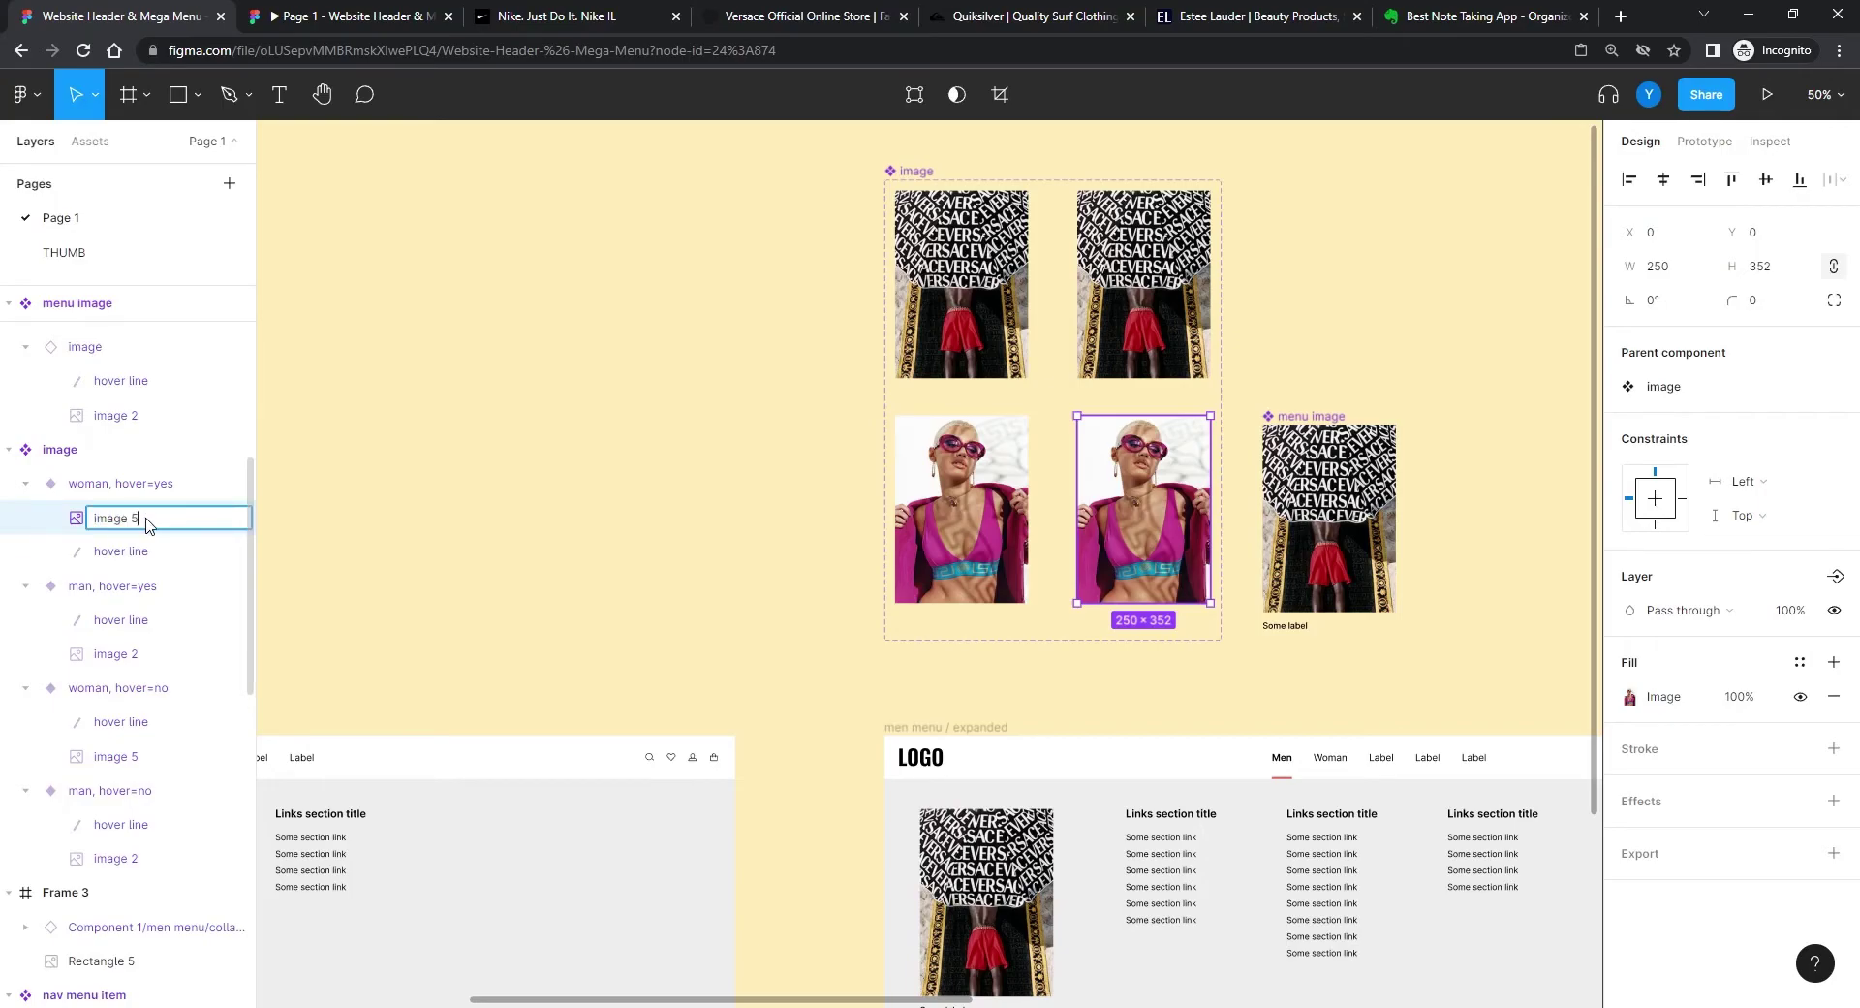
key("Return")
key("Return")
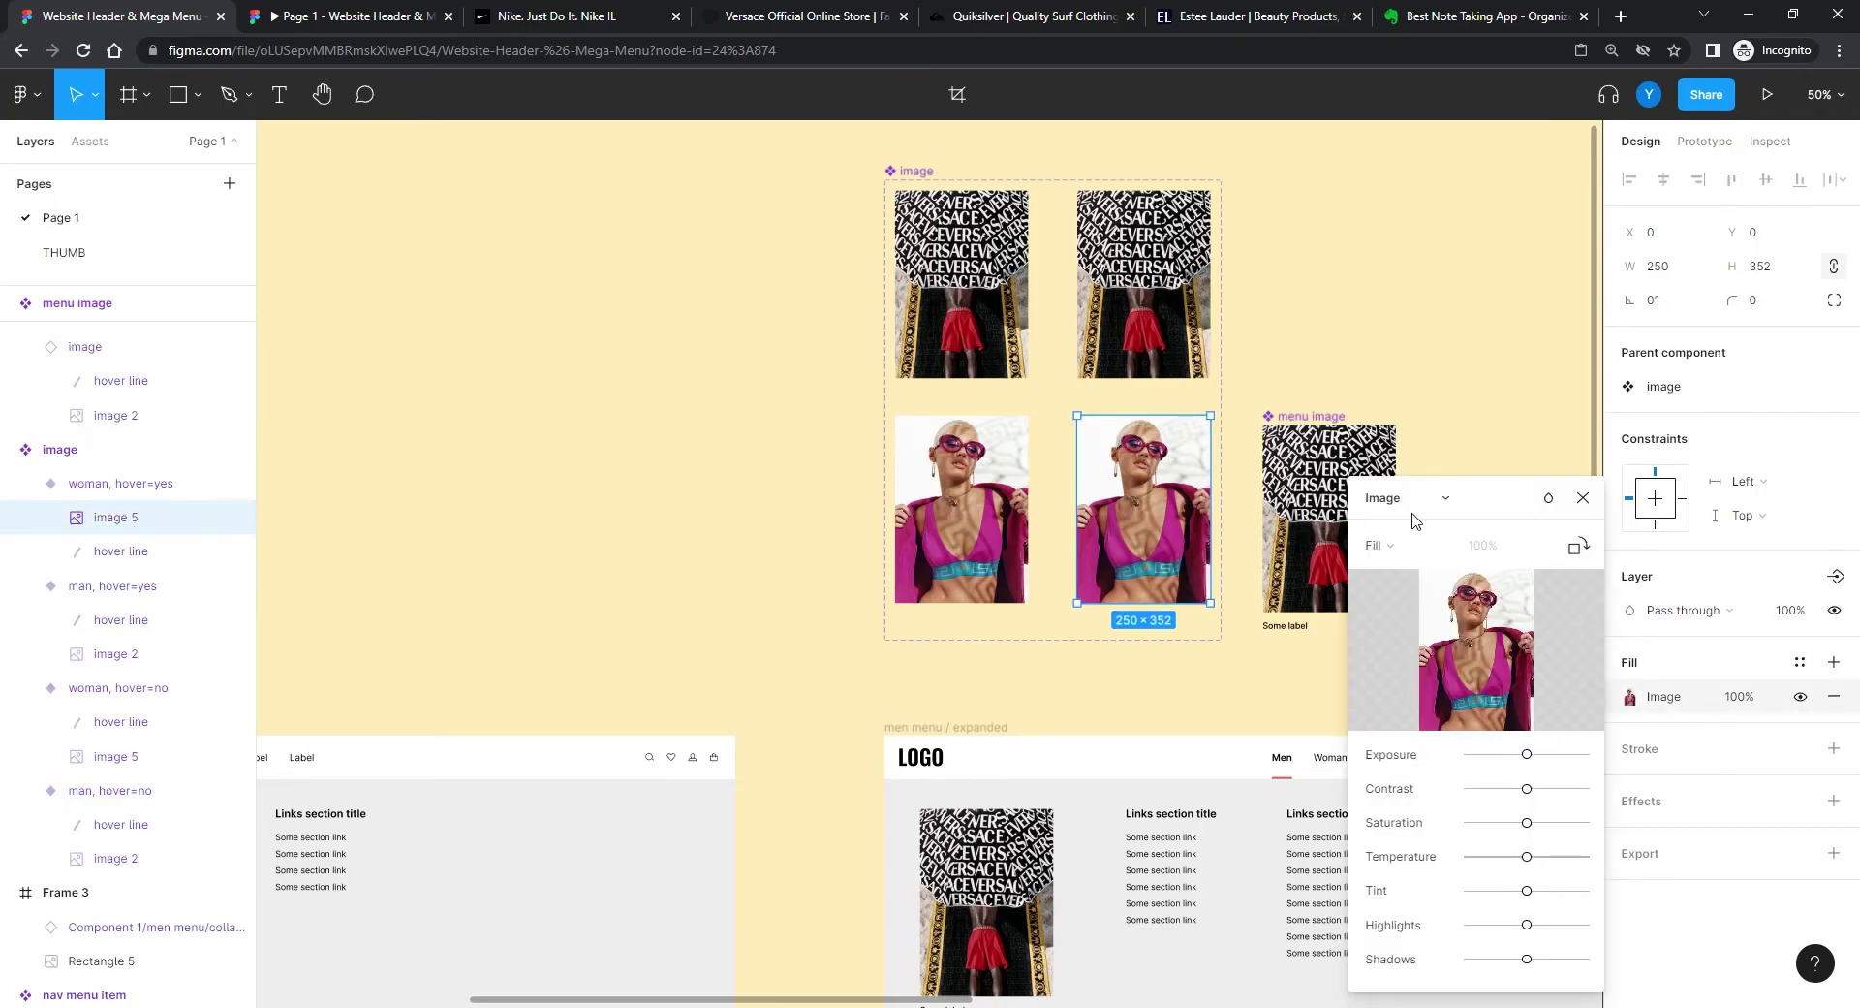
left_click(1583, 498)
left_click_drag(121, 518, 126, 558)
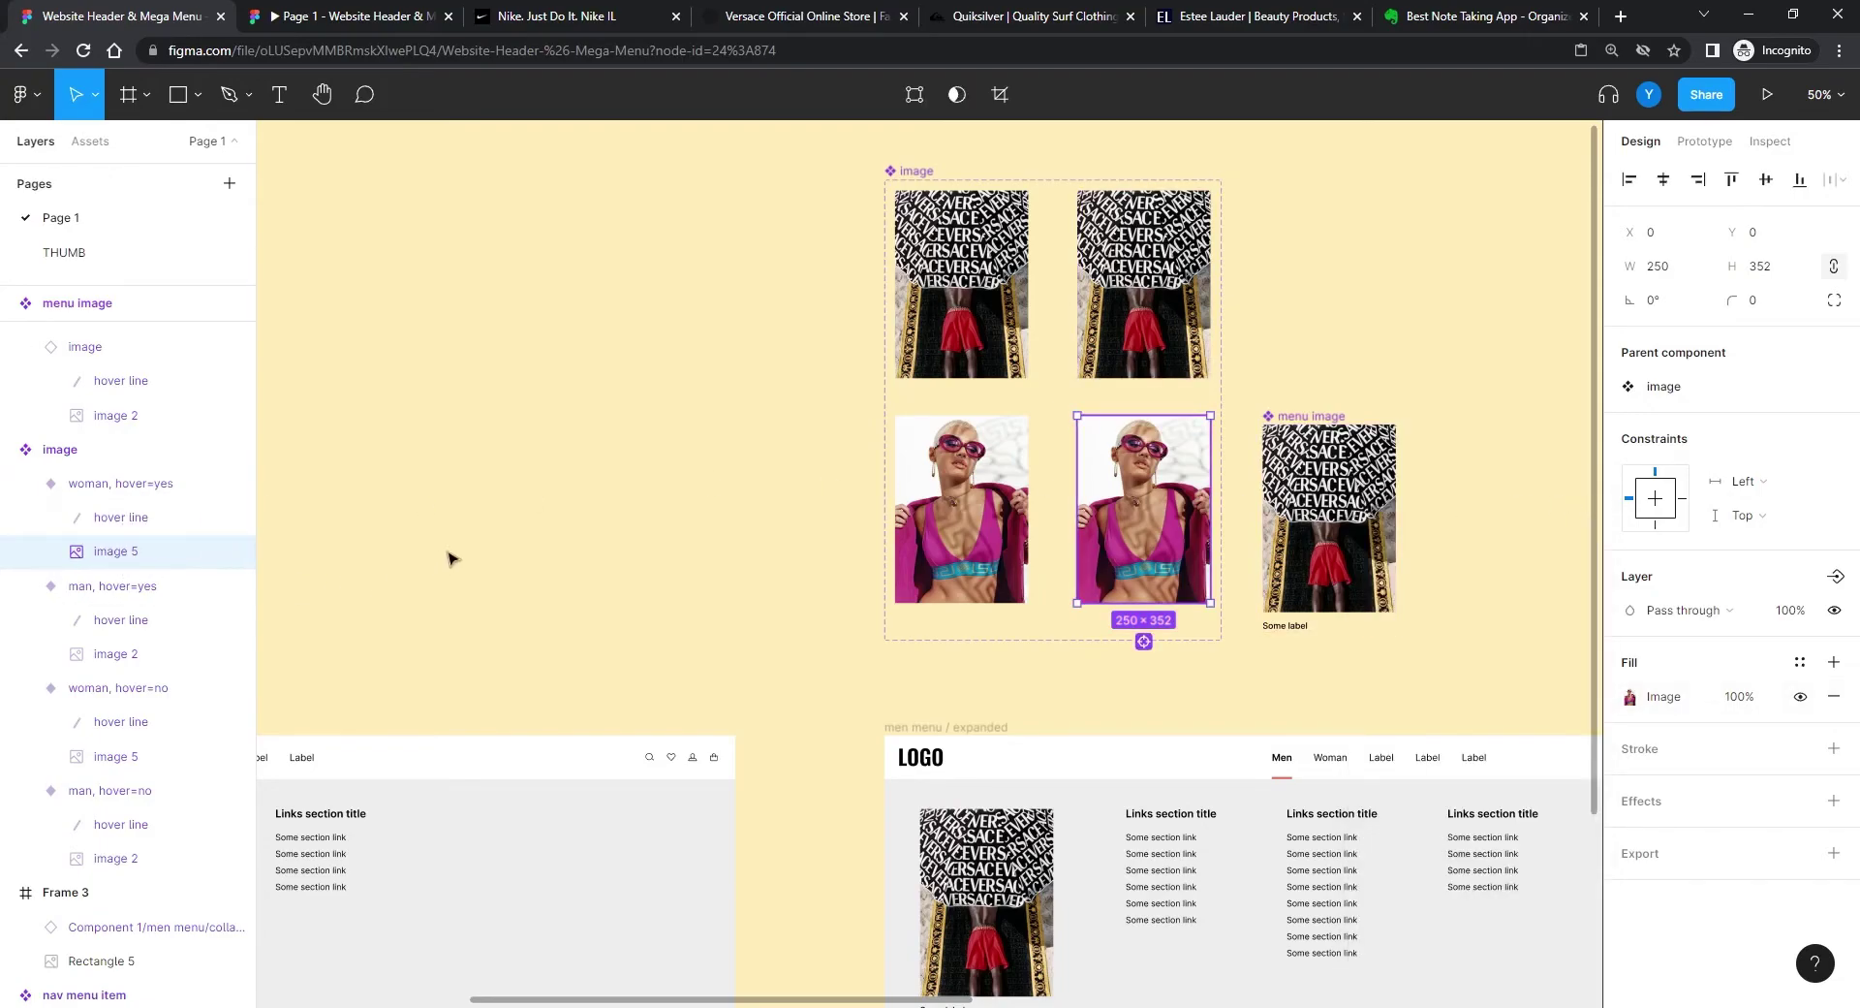
Step: Collapse the four variant layer groups and centre the variants on the canvas
left_click(25, 484)
left_click(25, 518)
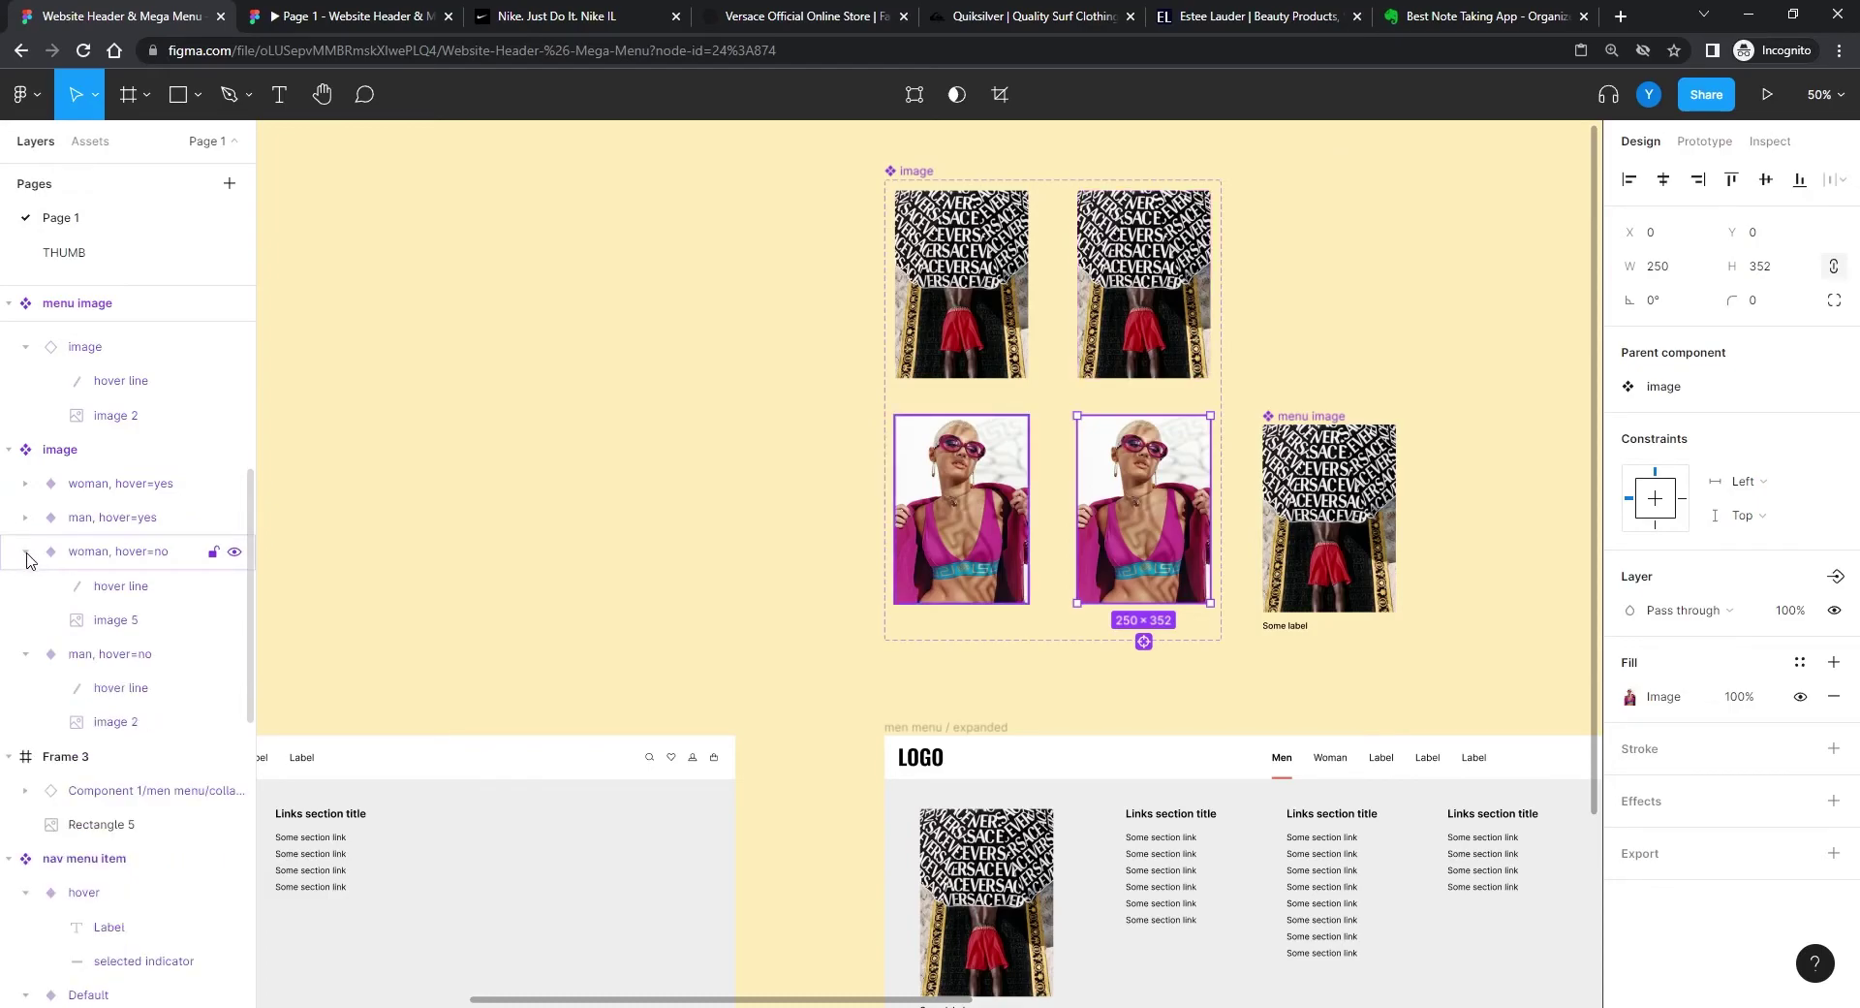
left_click(26, 554)
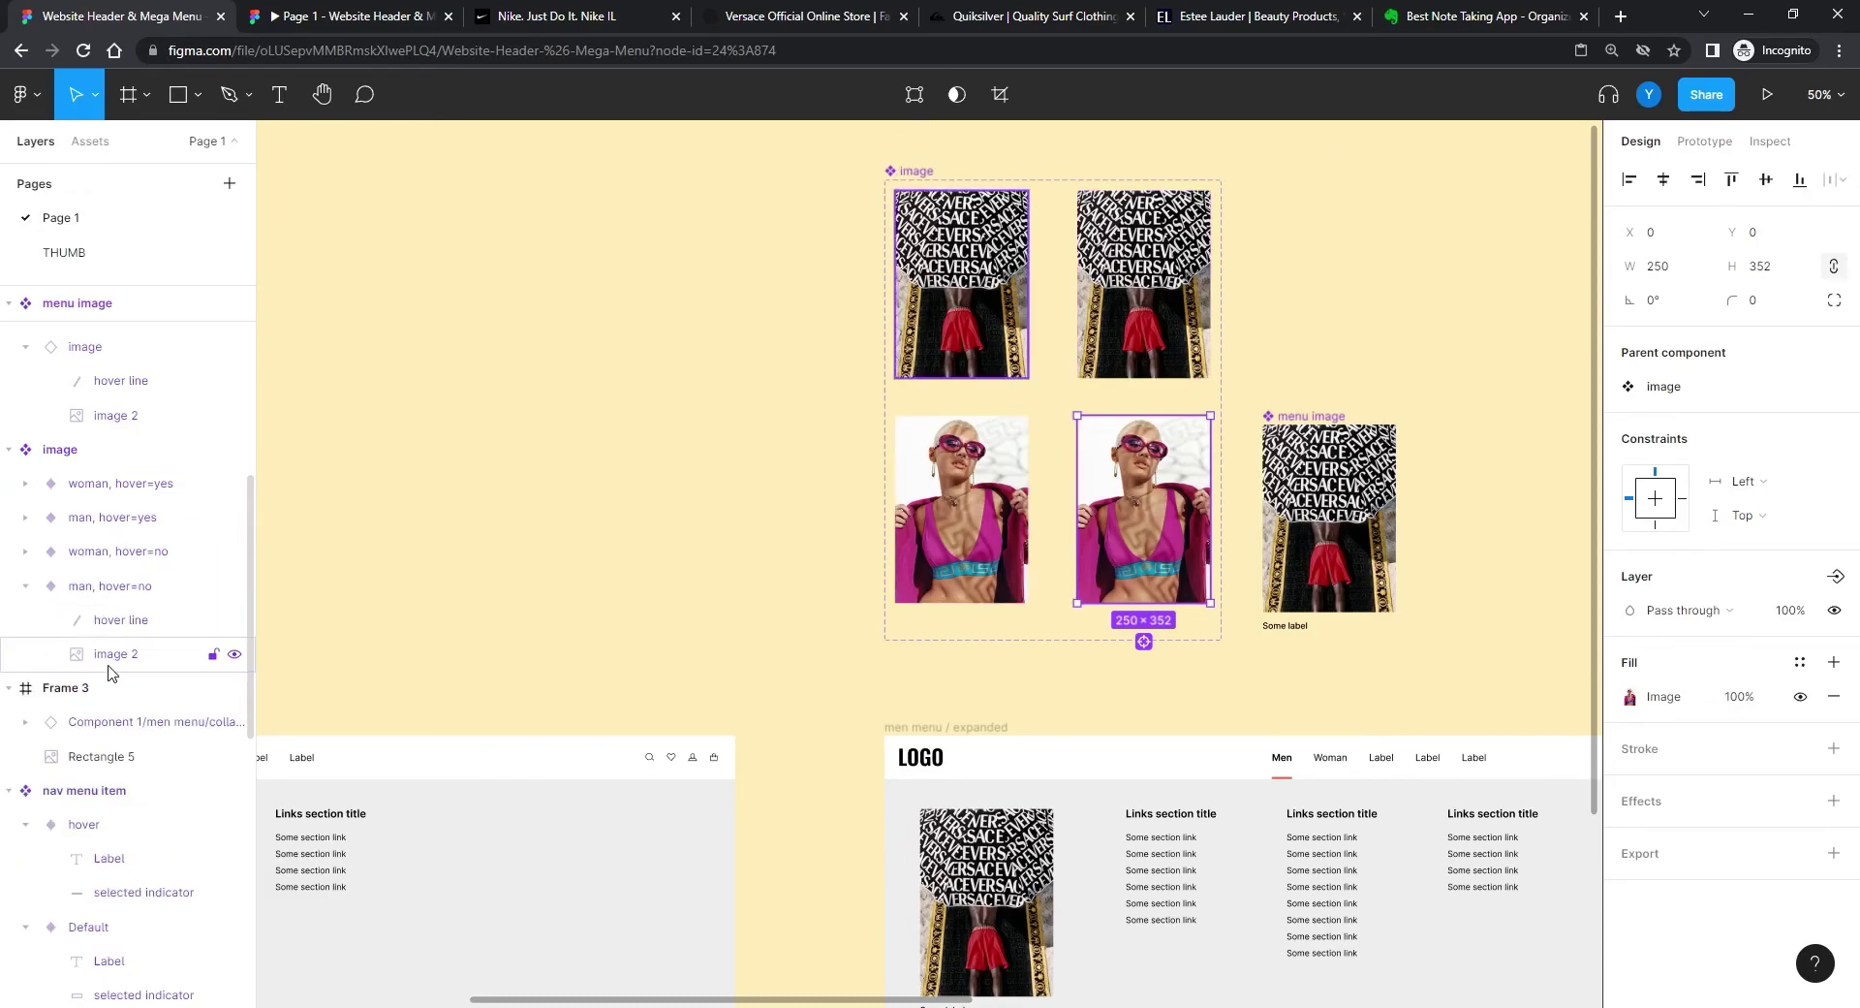
left_click(26, 587)
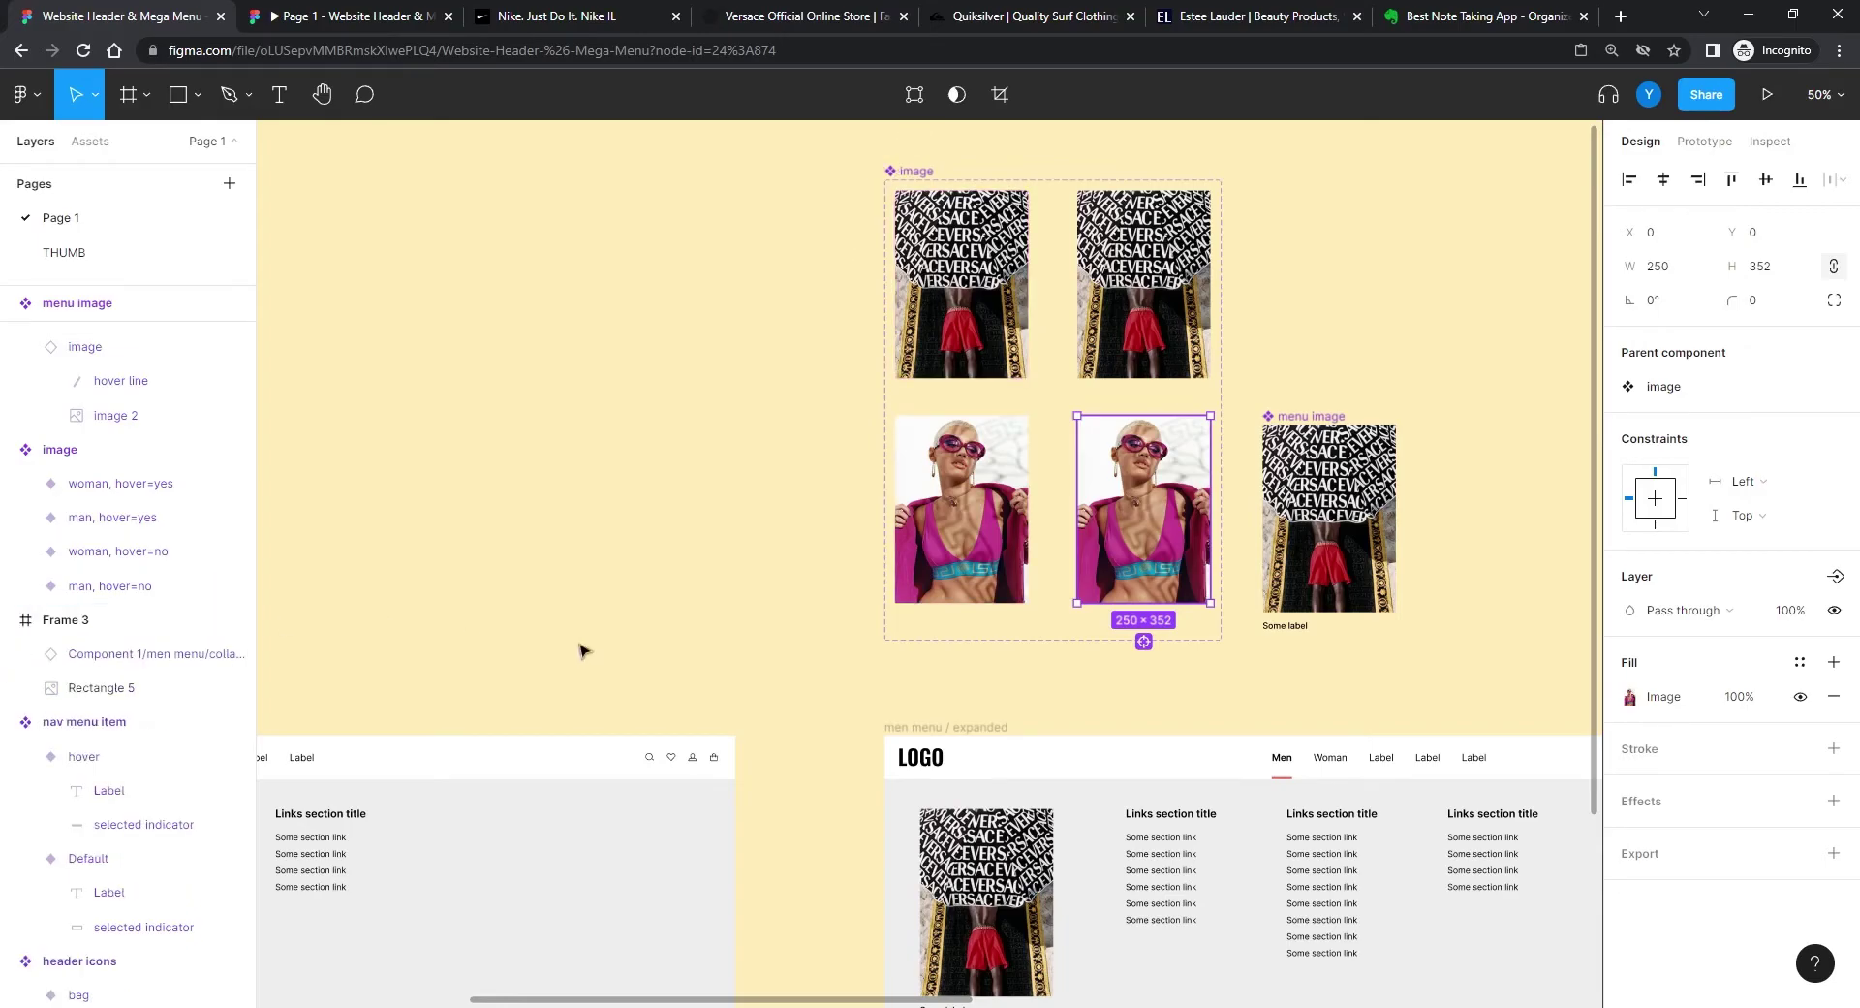
left_click(582, 645)
left_click_drag(703, 431, 514, 377)
left_click(773, 455)
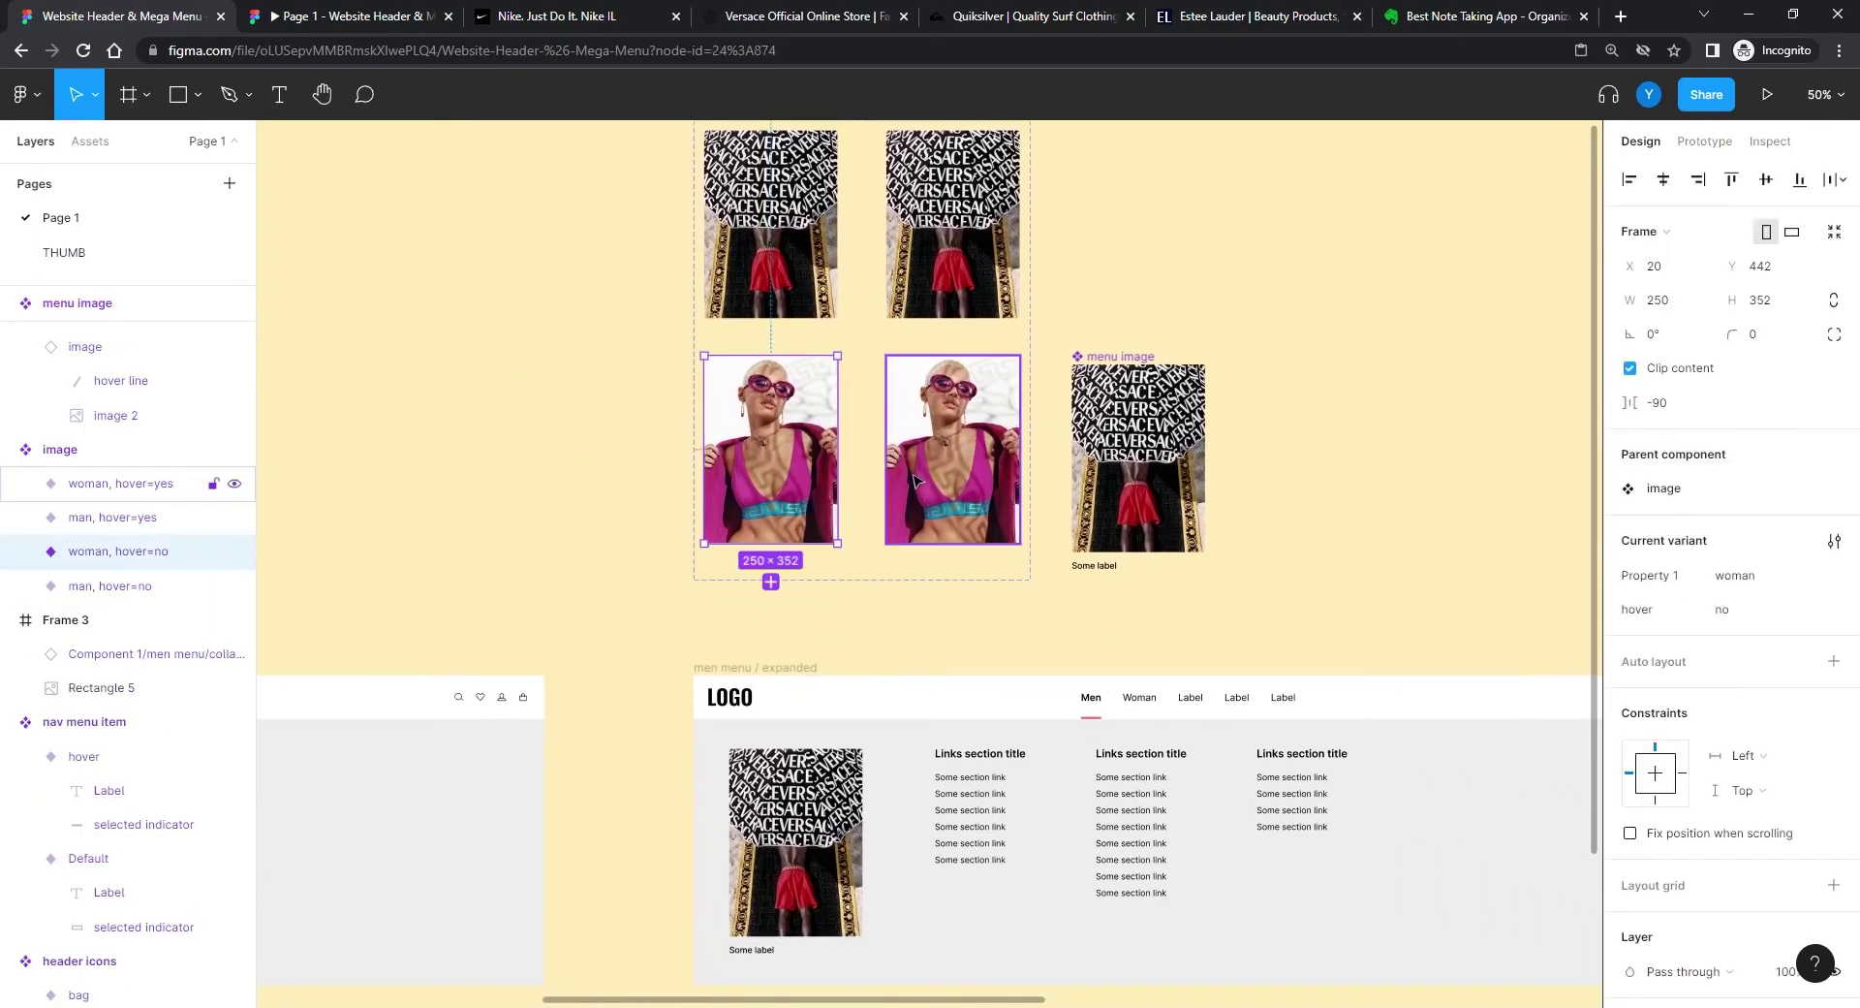
Step: Switch the menu image's nested instance Property 1 to woman, then back to man
left_click(569, 431)
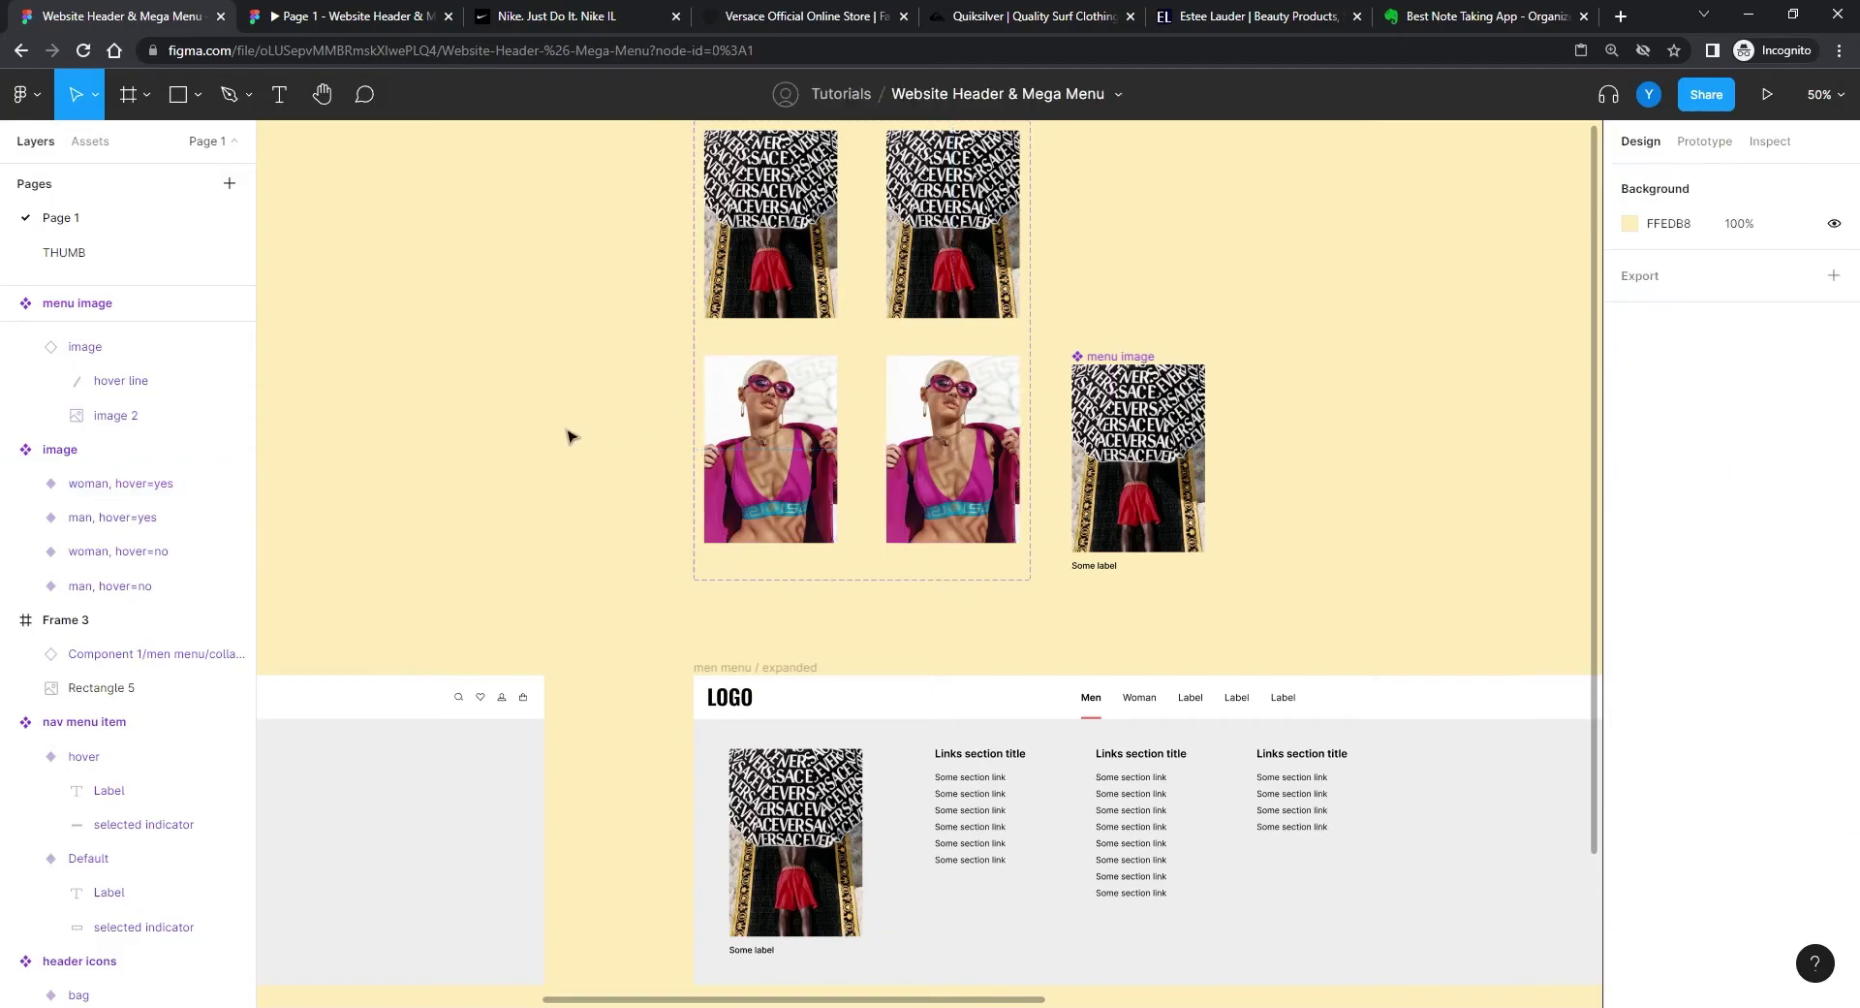
scroll(536, 495, "down", 2)
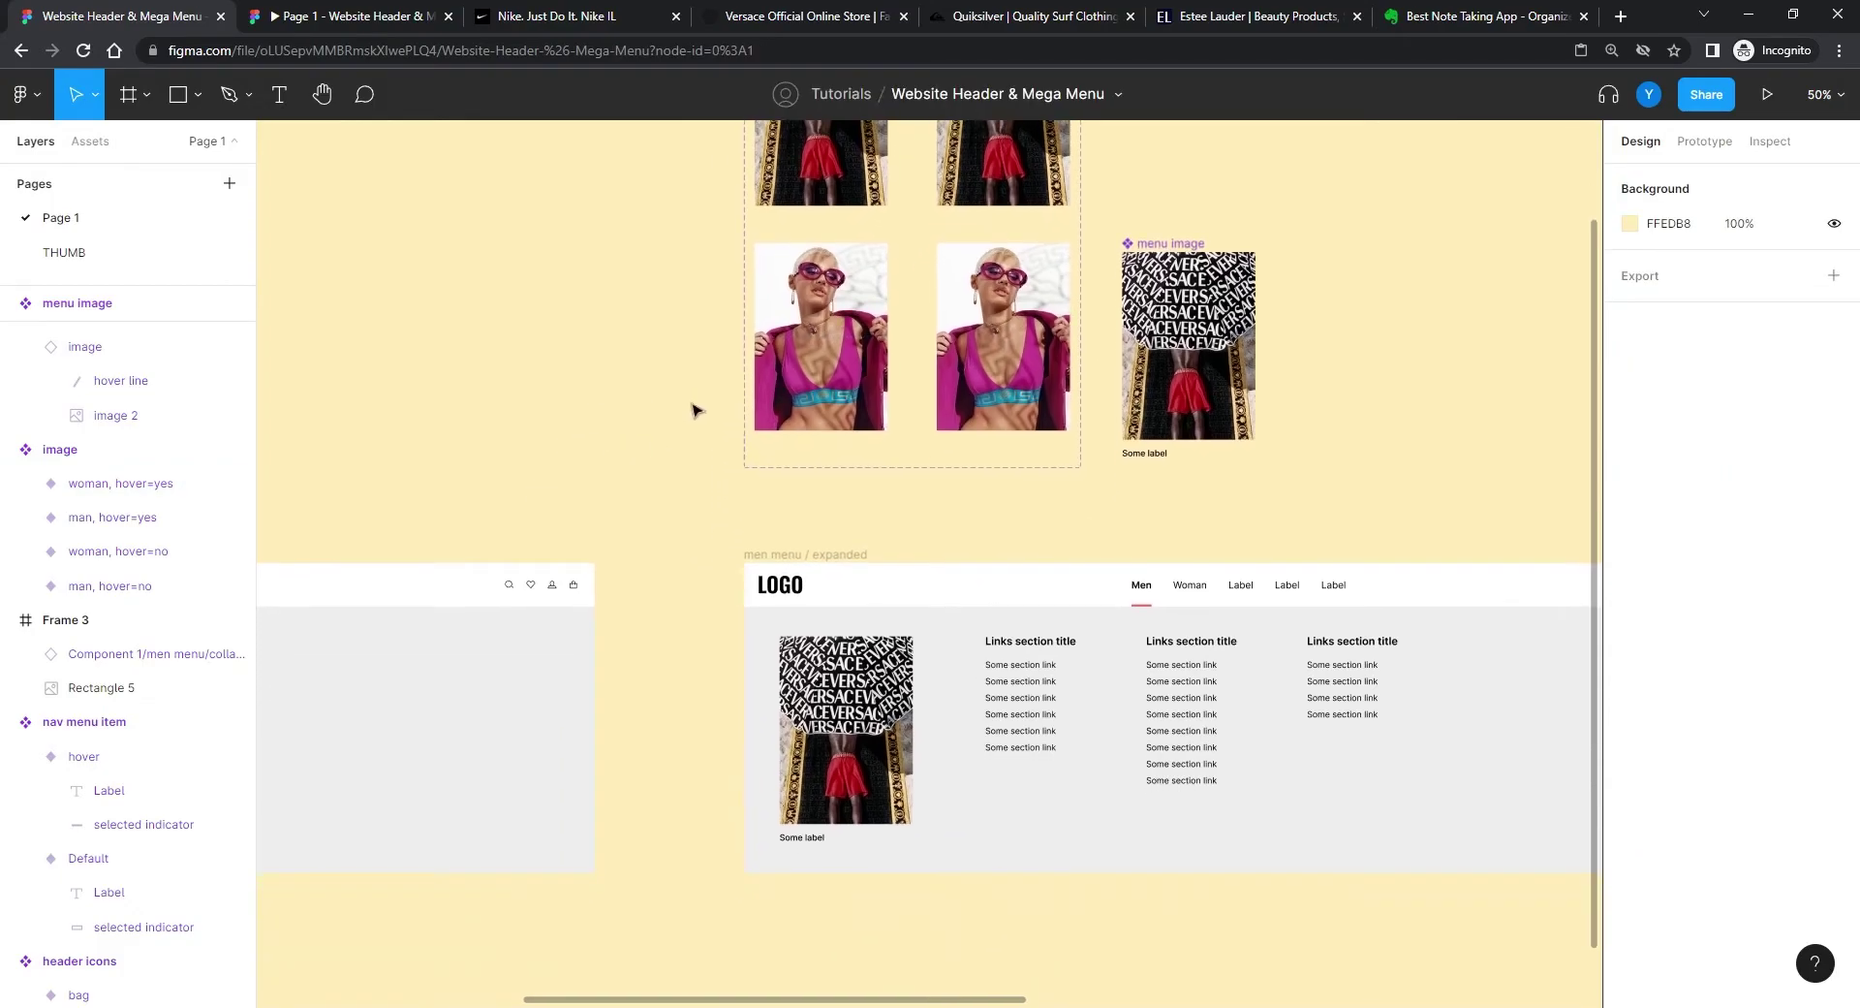
left_click(1177, 244)
scroll(1090, 289, "right", 3)
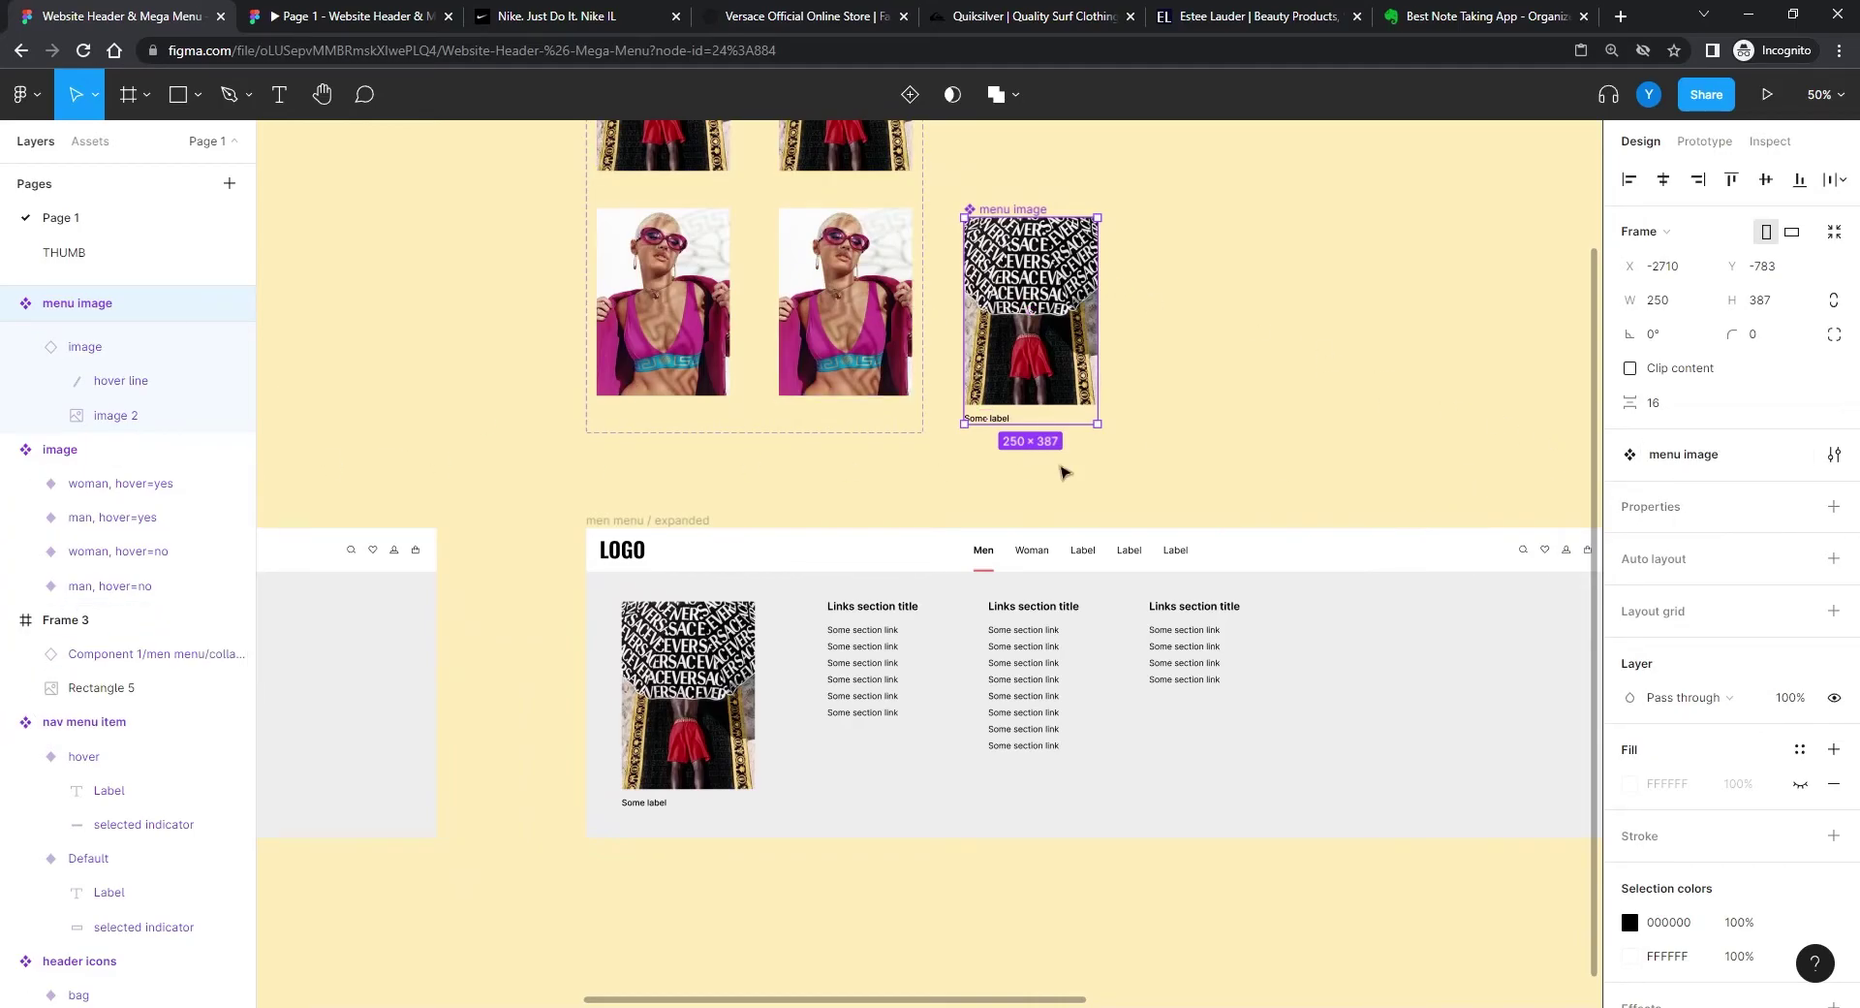
double_click(1029, 289)
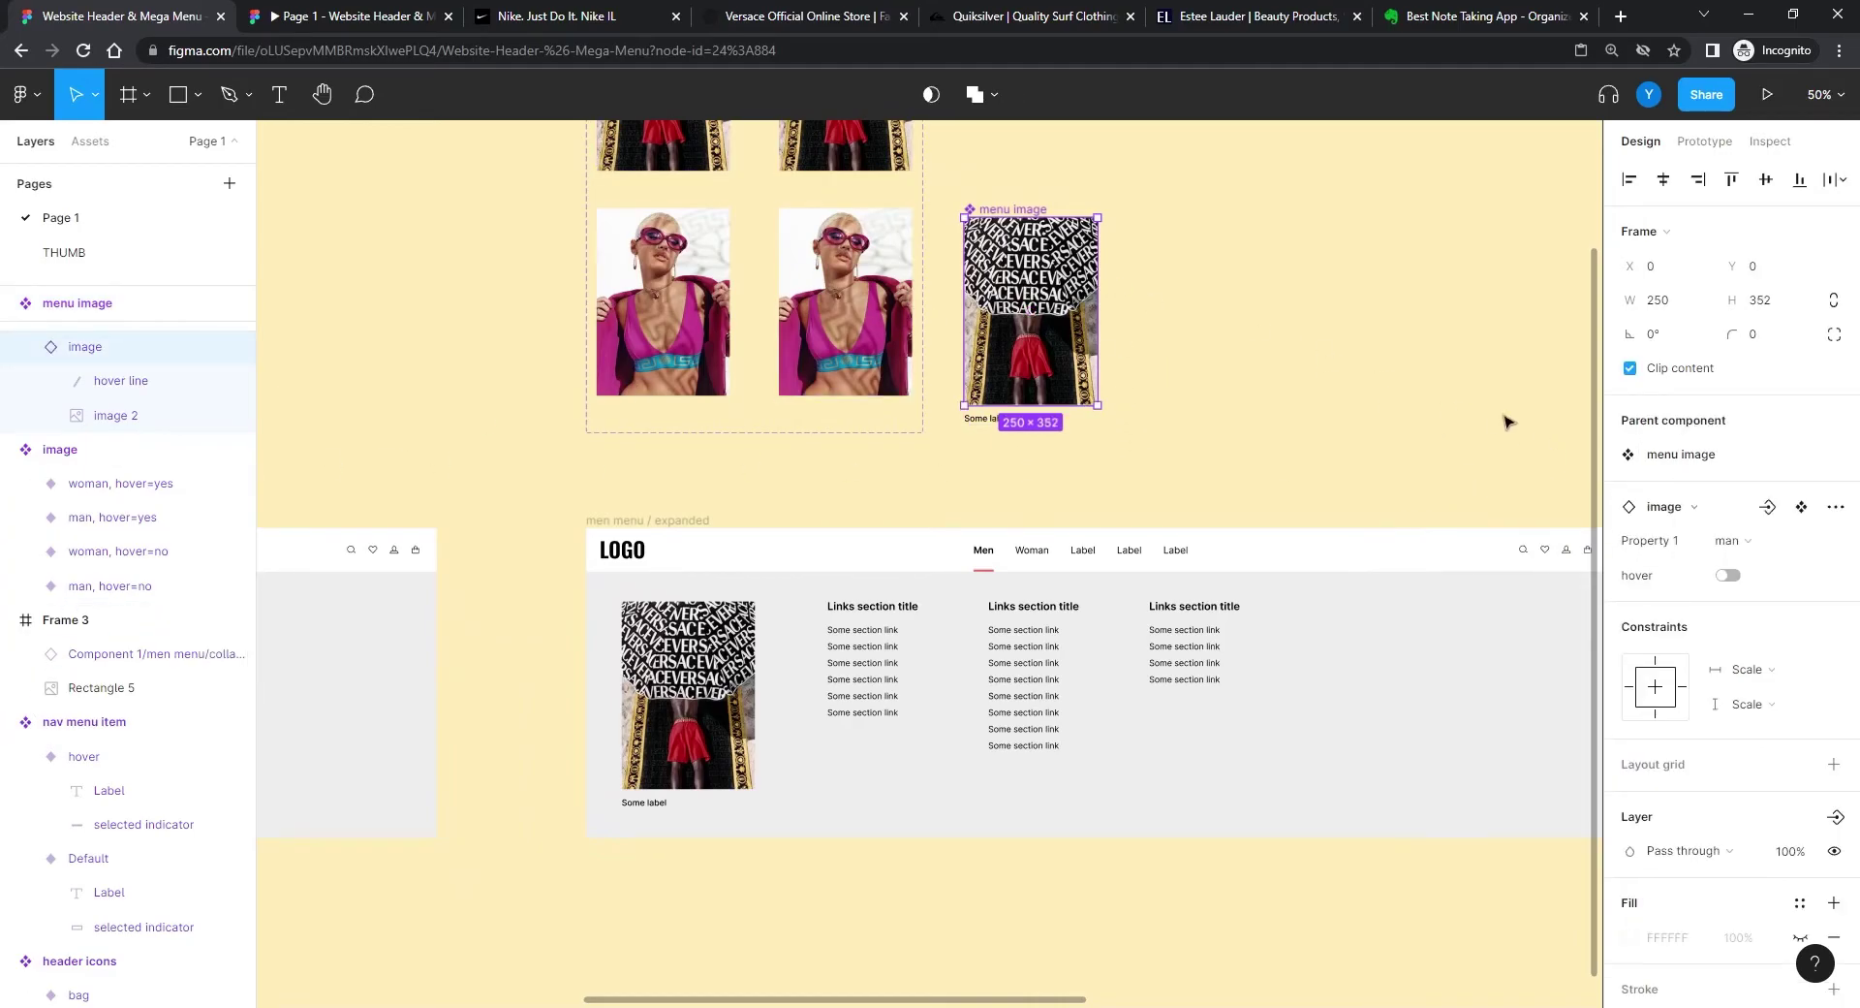
left_click(1740, 542)
left_click(1743, 569)
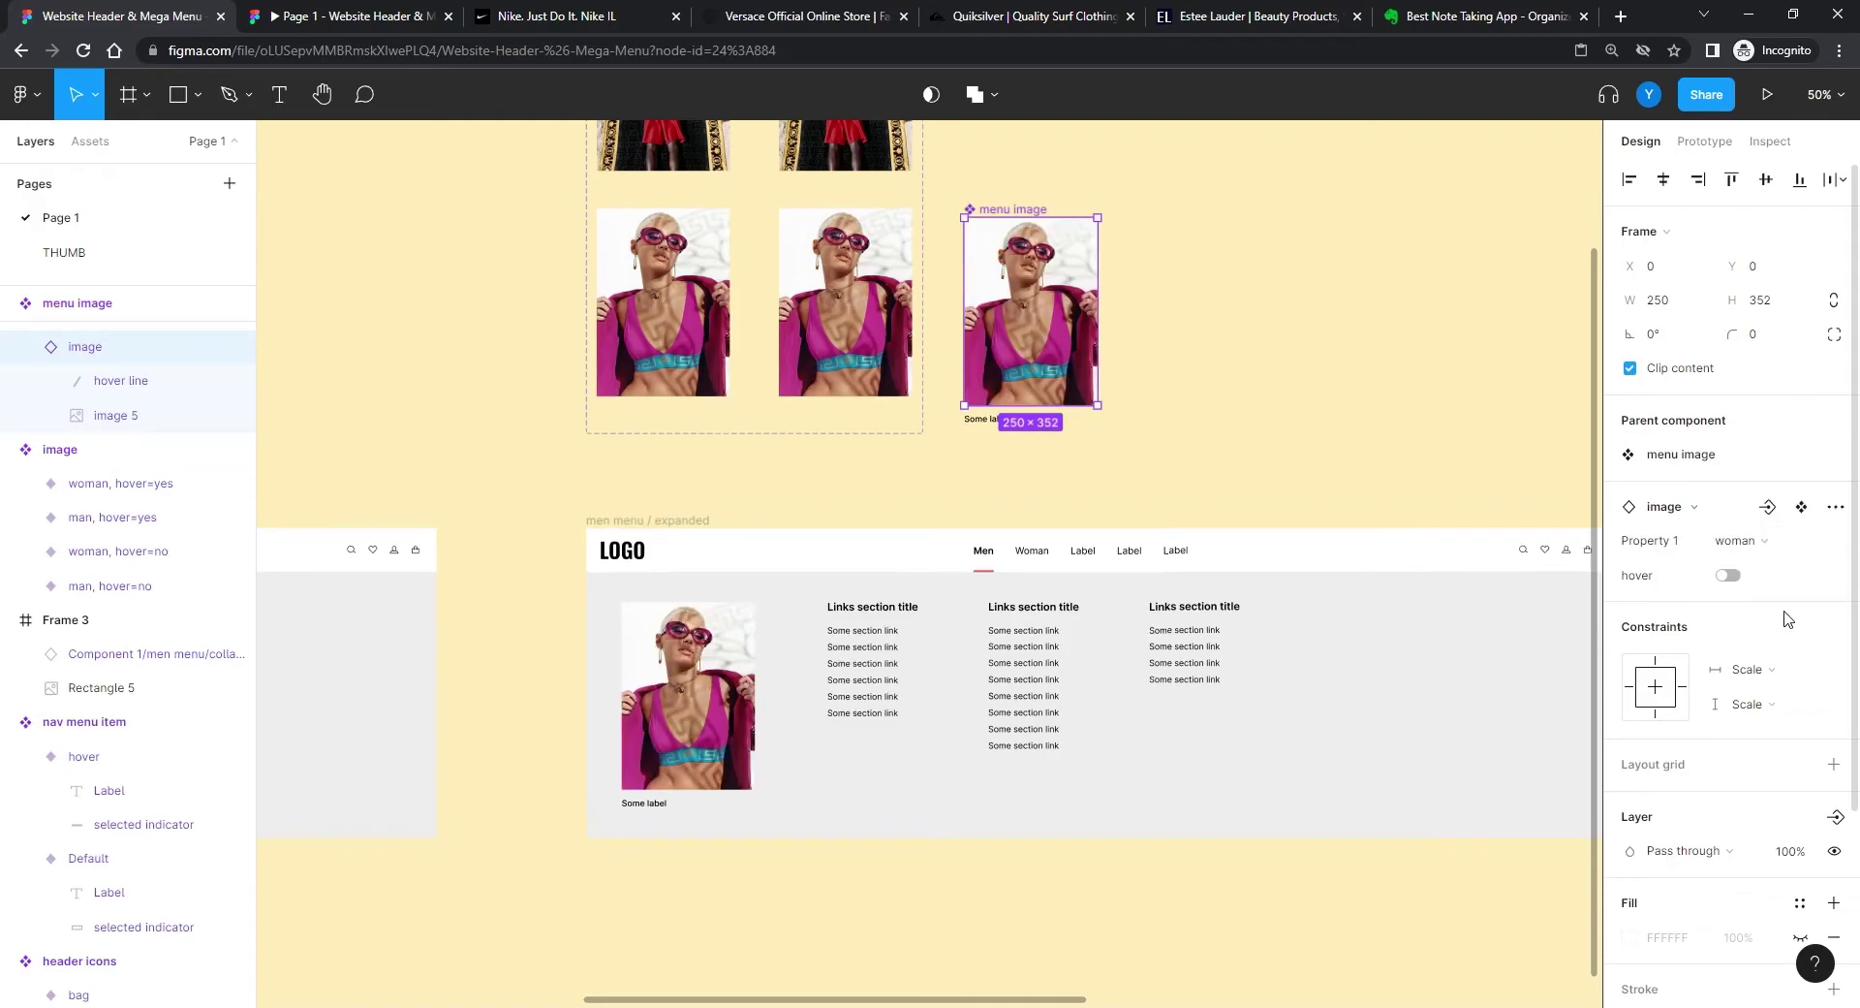
left_click(1739, 542)
left_click(1753, 519)
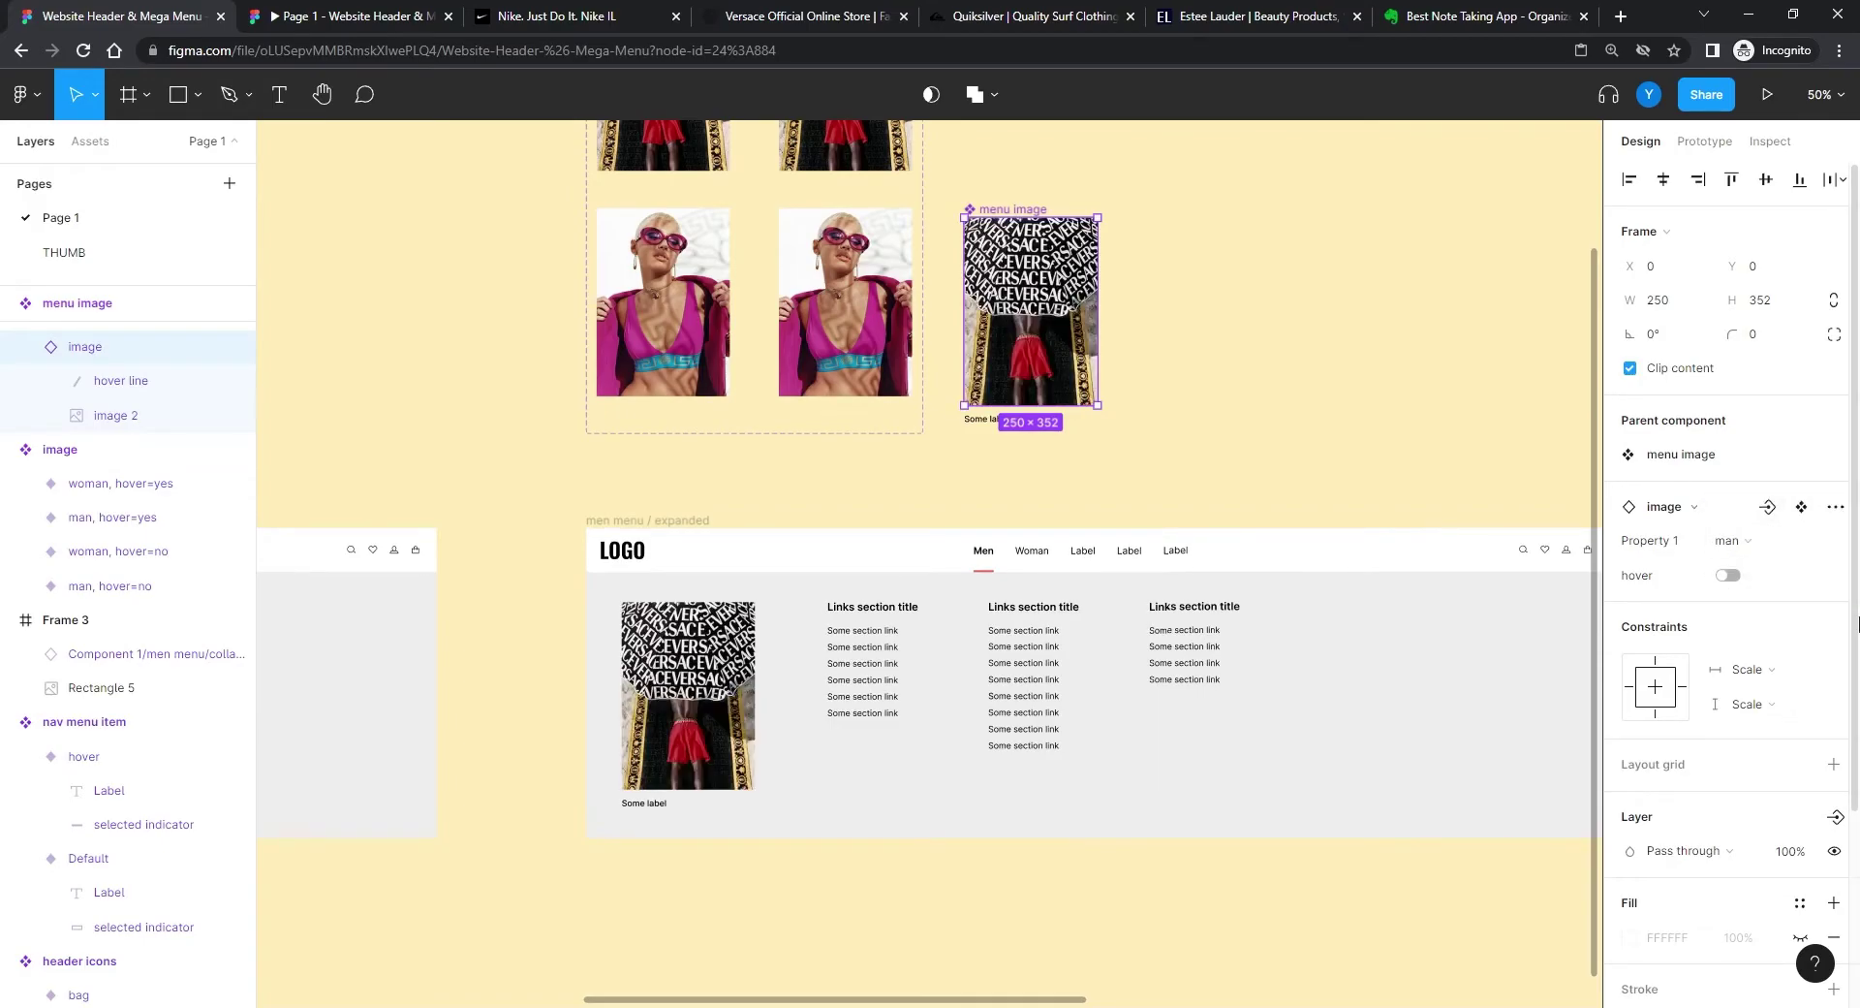
Step: Check the woman, hover=no variant's interaction and the menu image component's prototype settings
left_click(1187, 283)
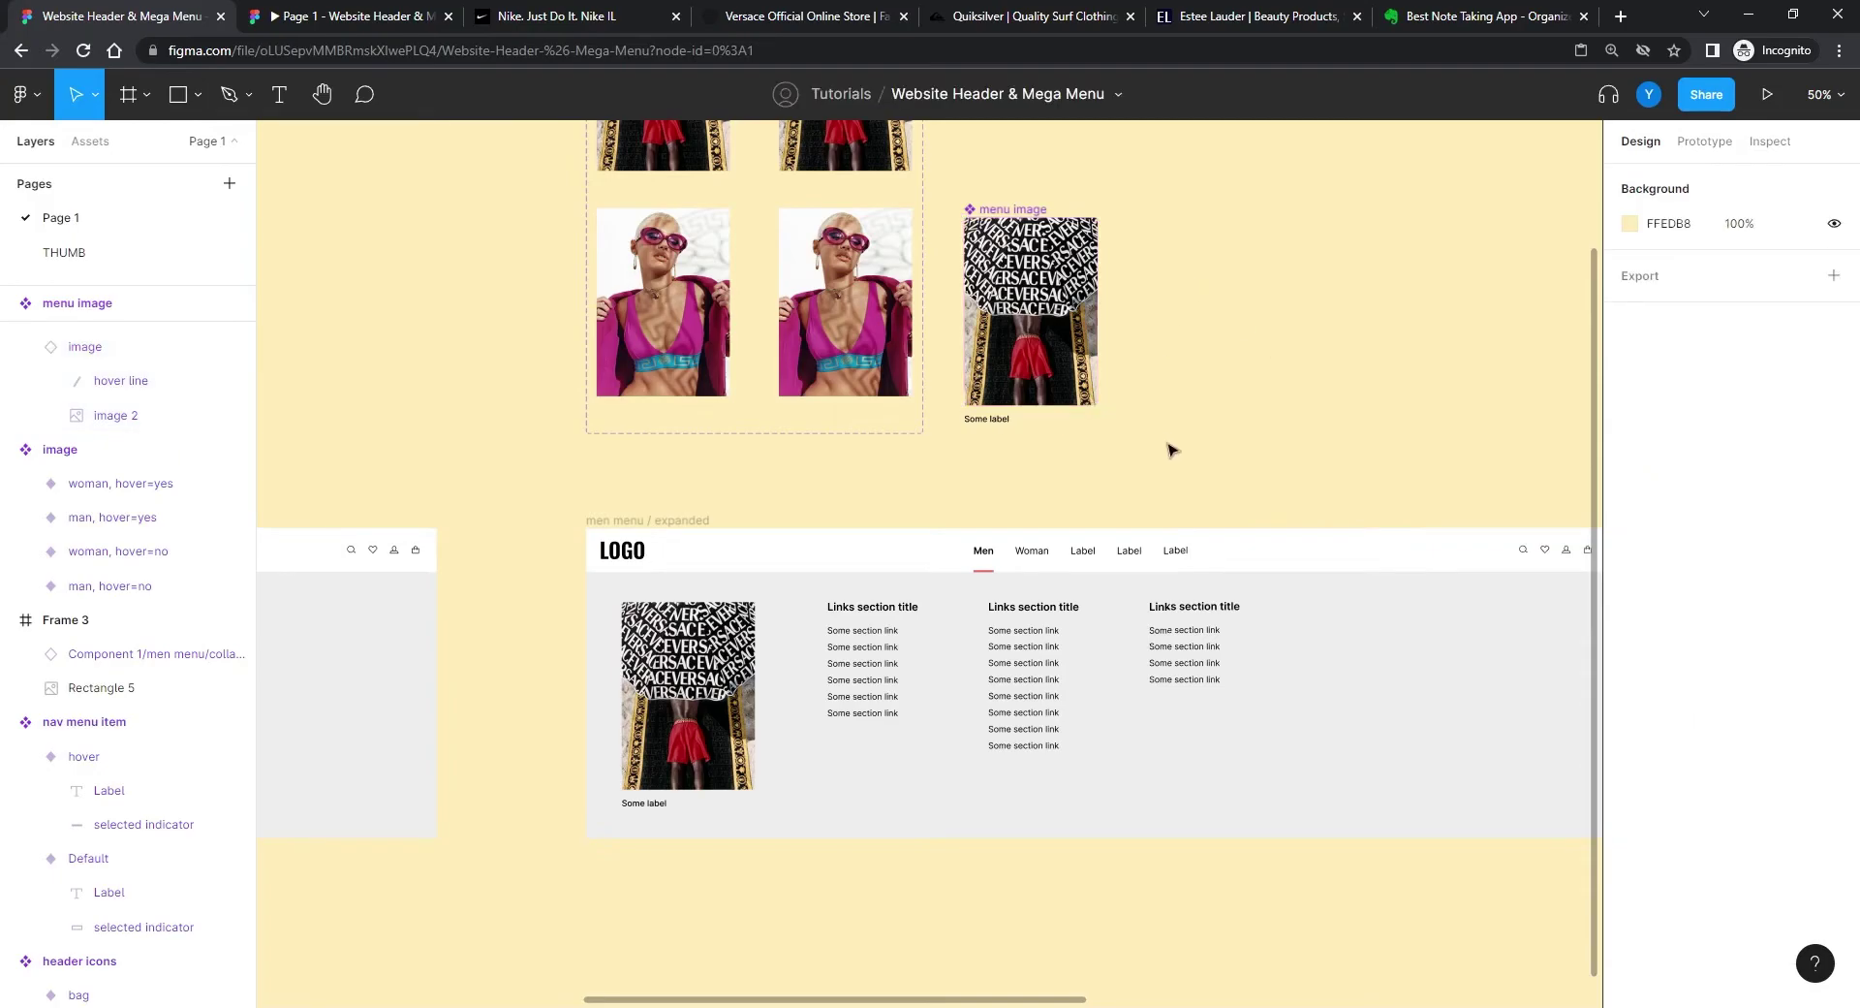
left_click(640, 305)
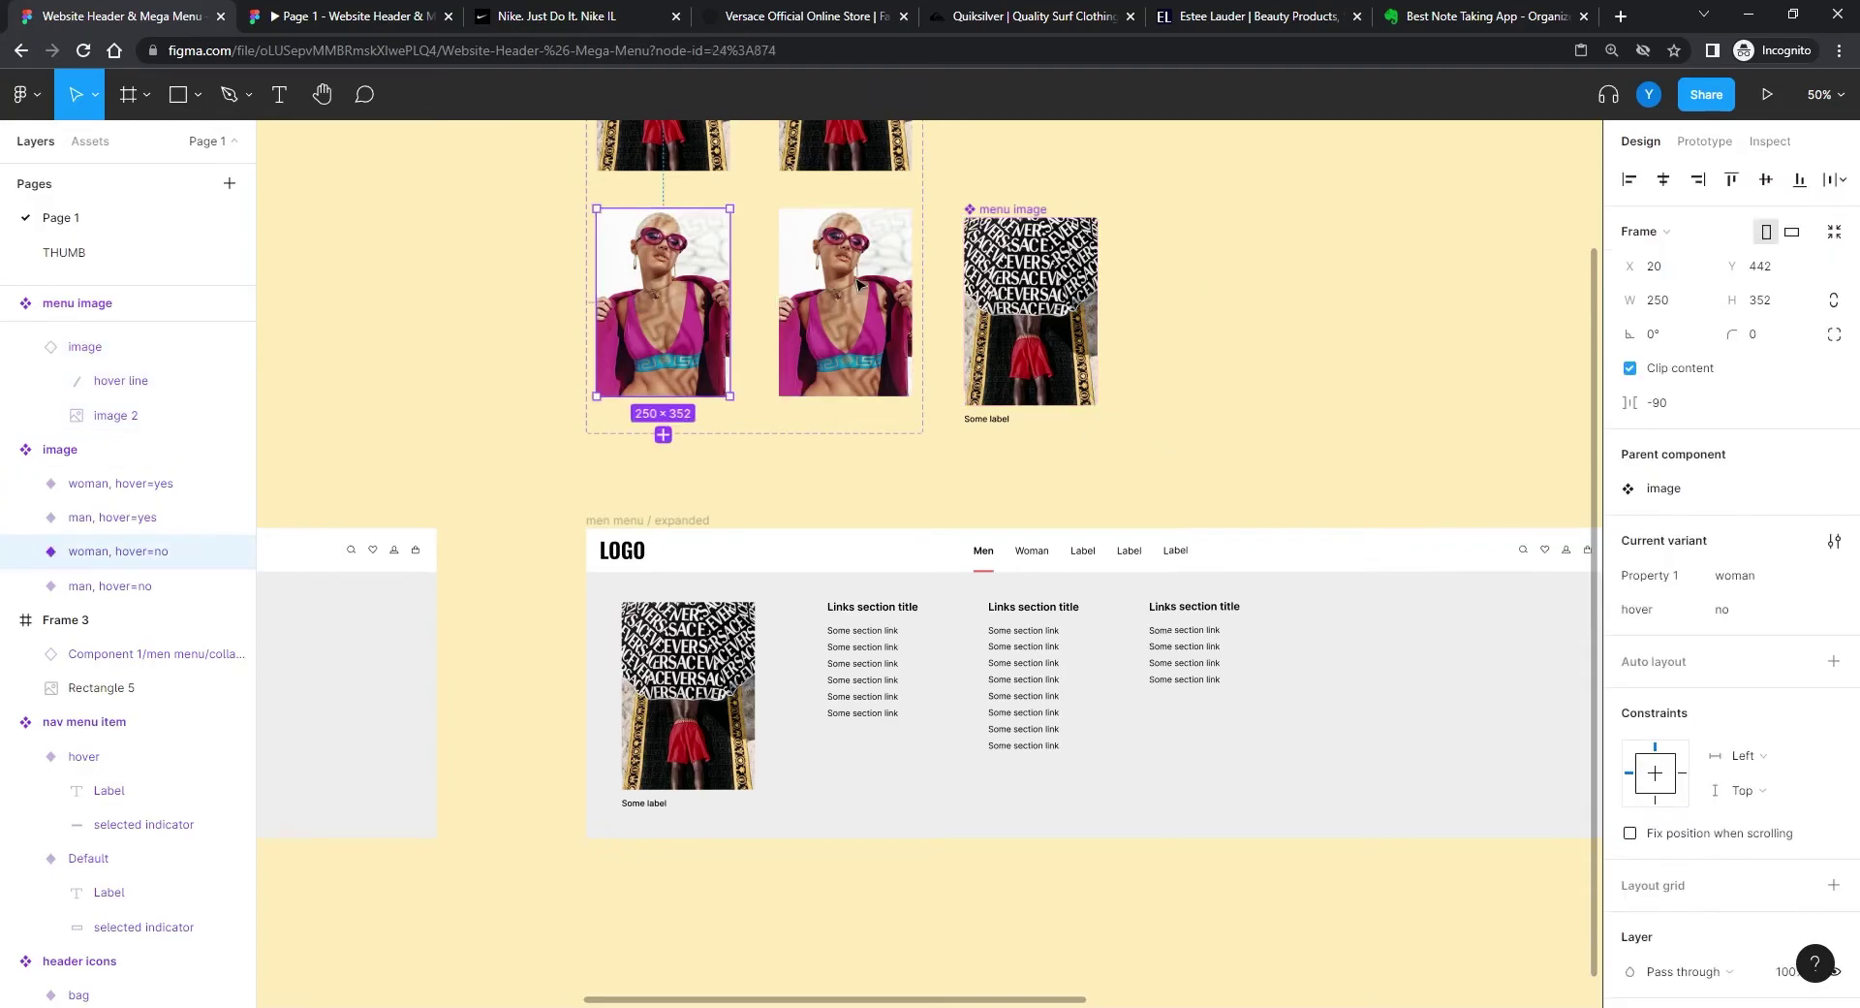
left_click(1705, 140)
left_click(1238, 249)
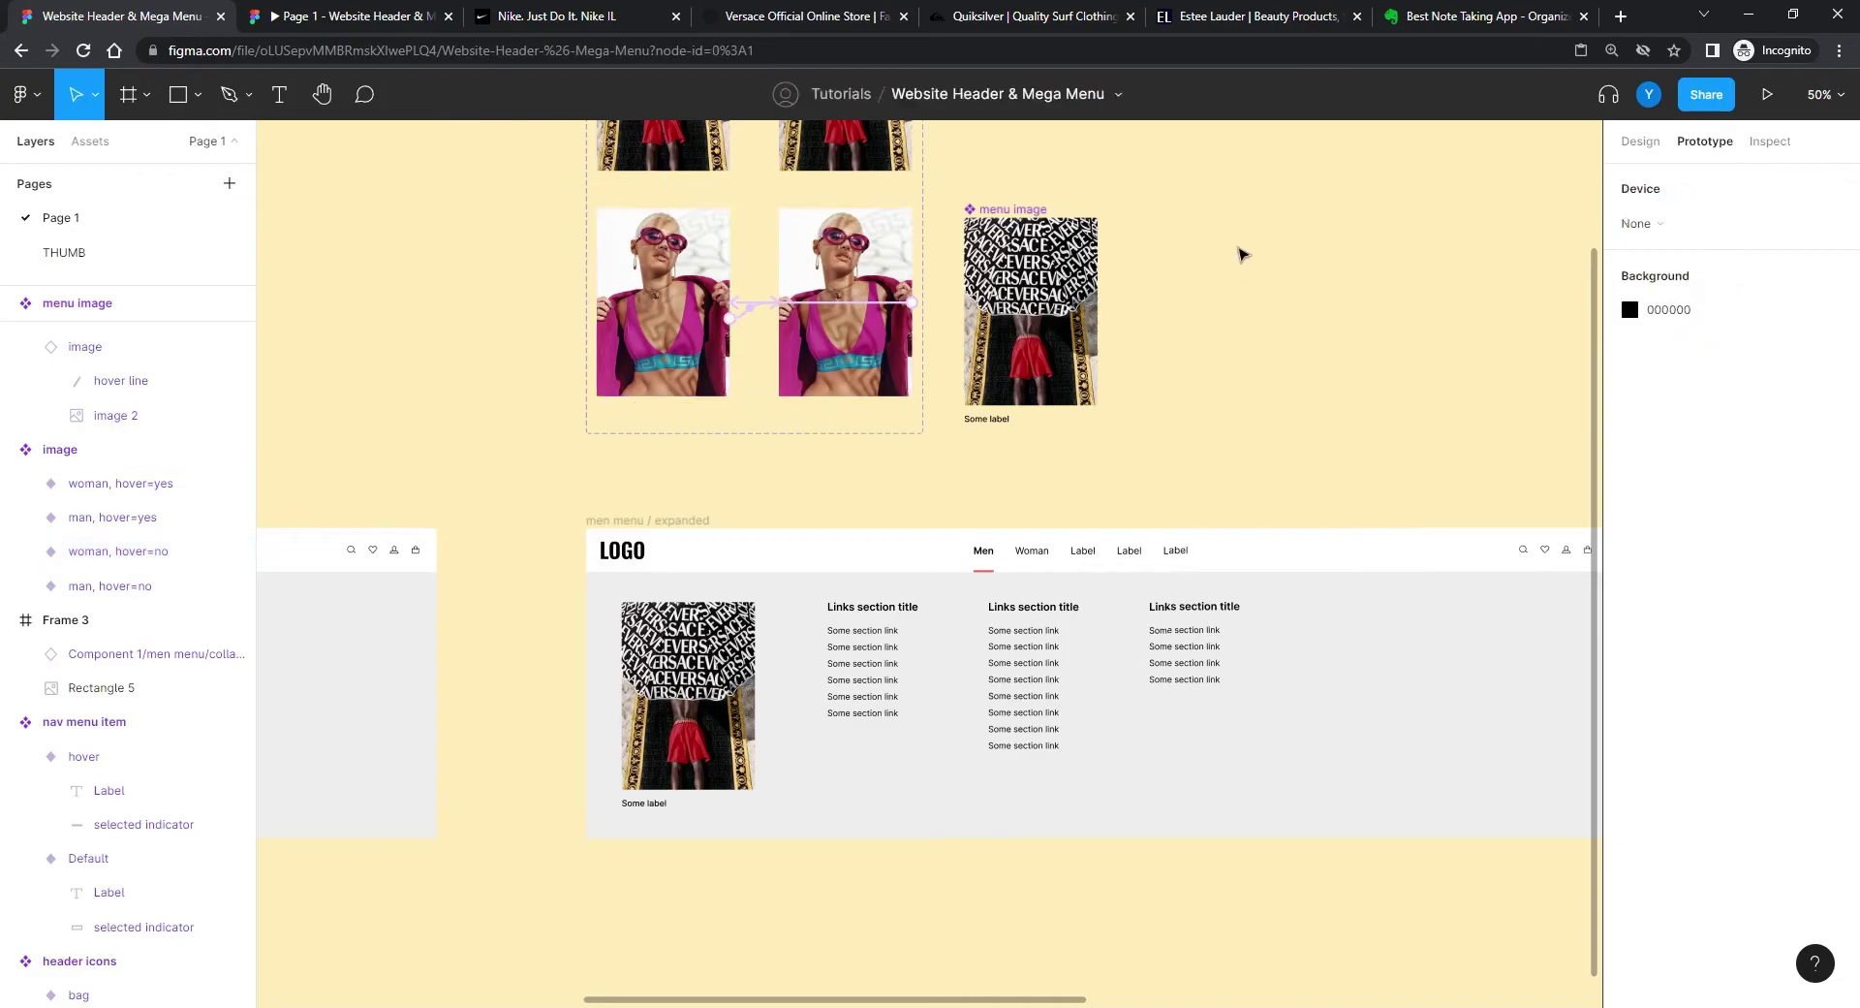
left_click(987, 207)
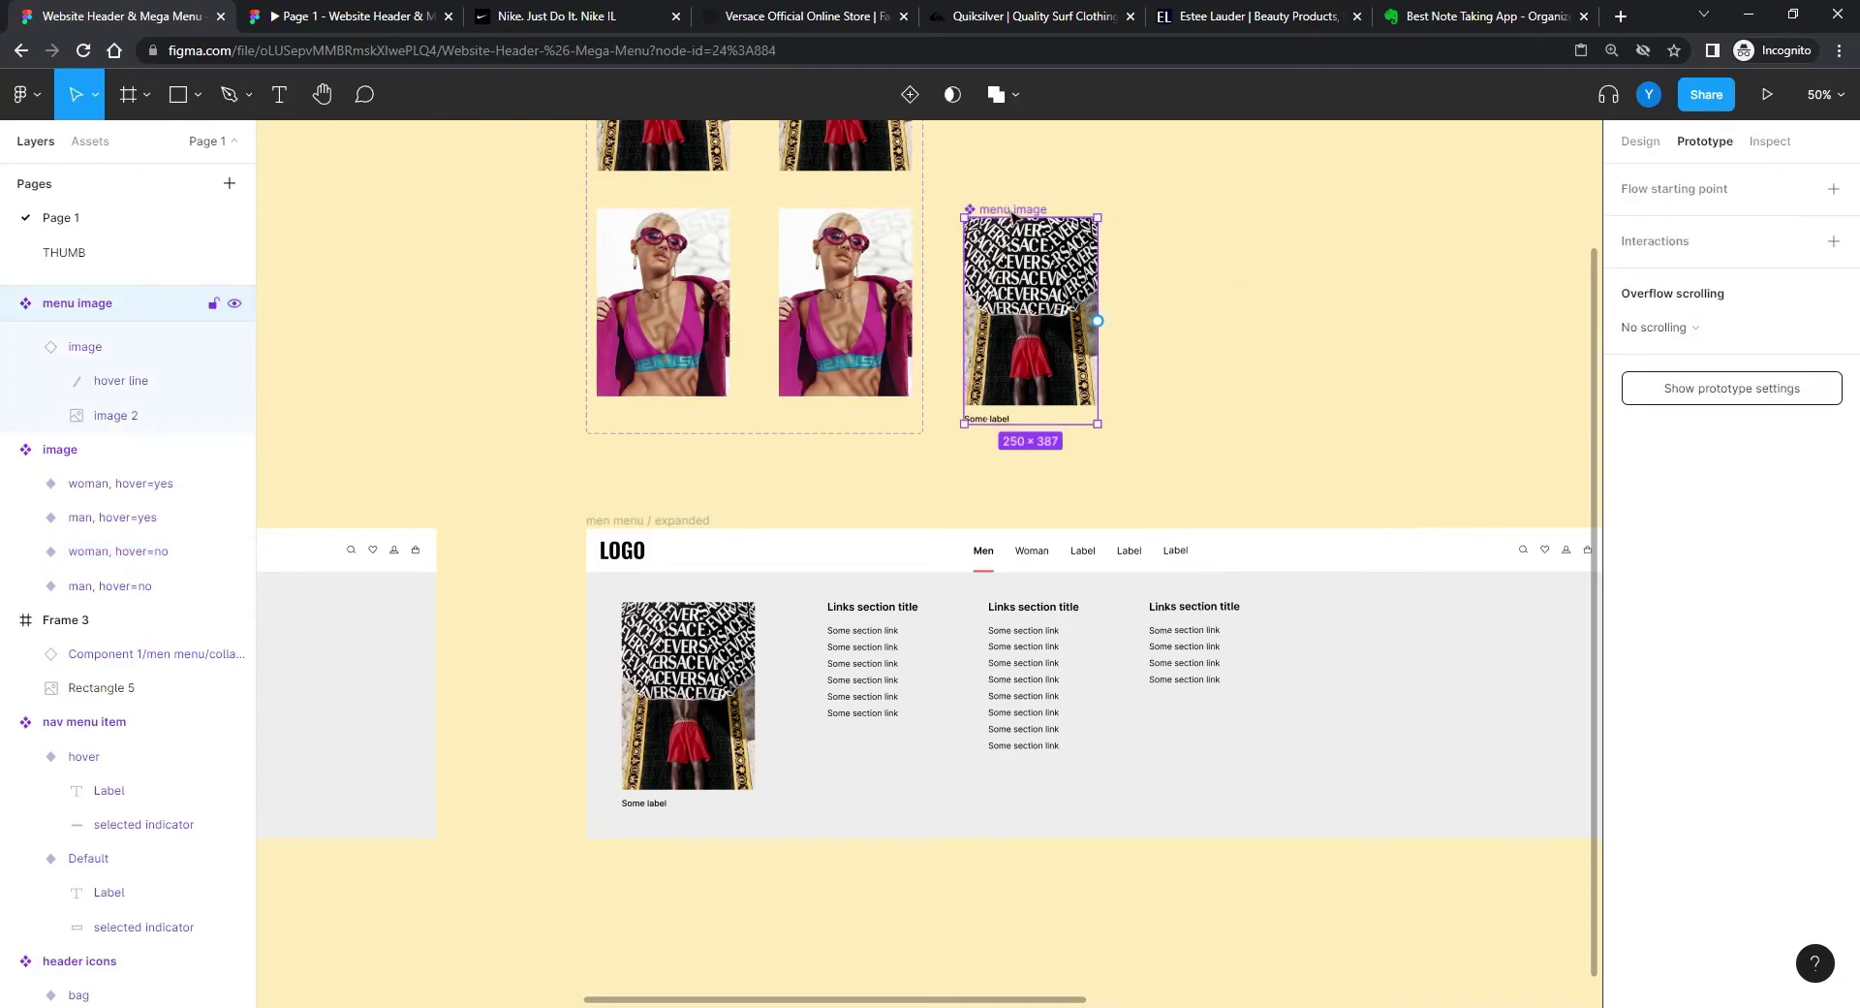
Step: Replace the images in the expanded and collapsed men menus with the copied menu image component
left_click(705, 670)
left_click(699, 668)
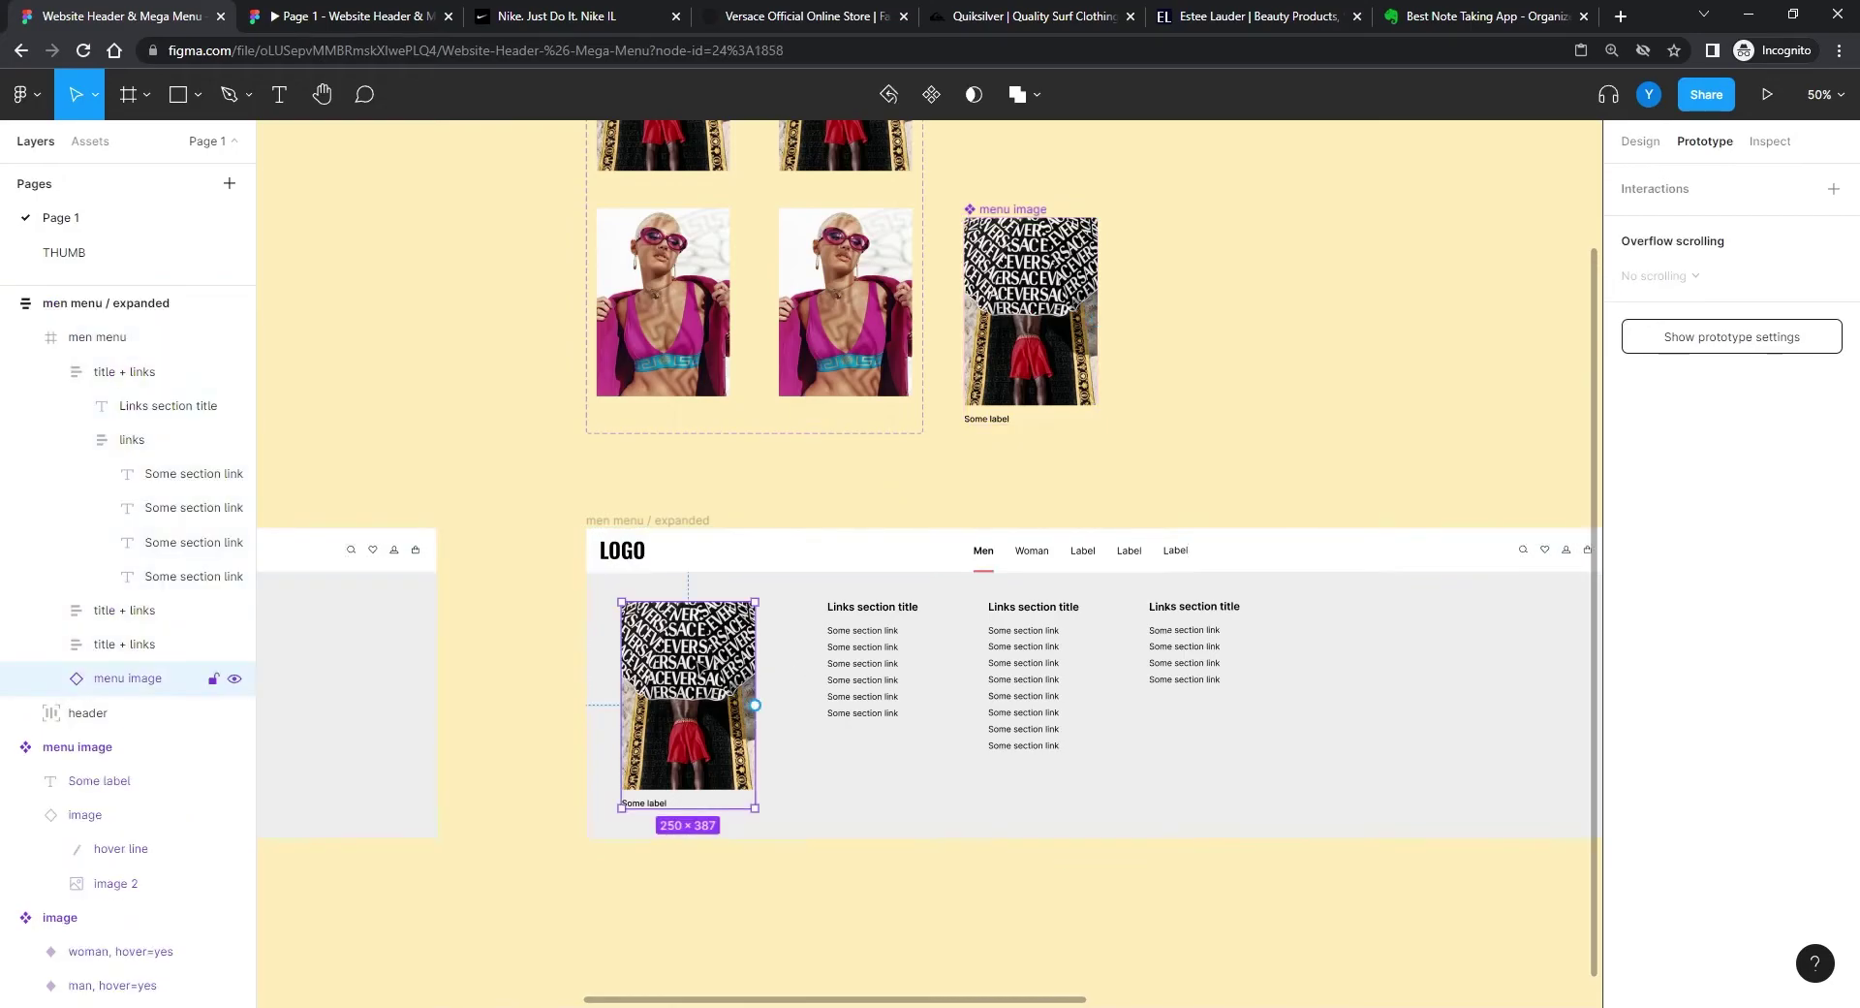
key("ctrl+v")
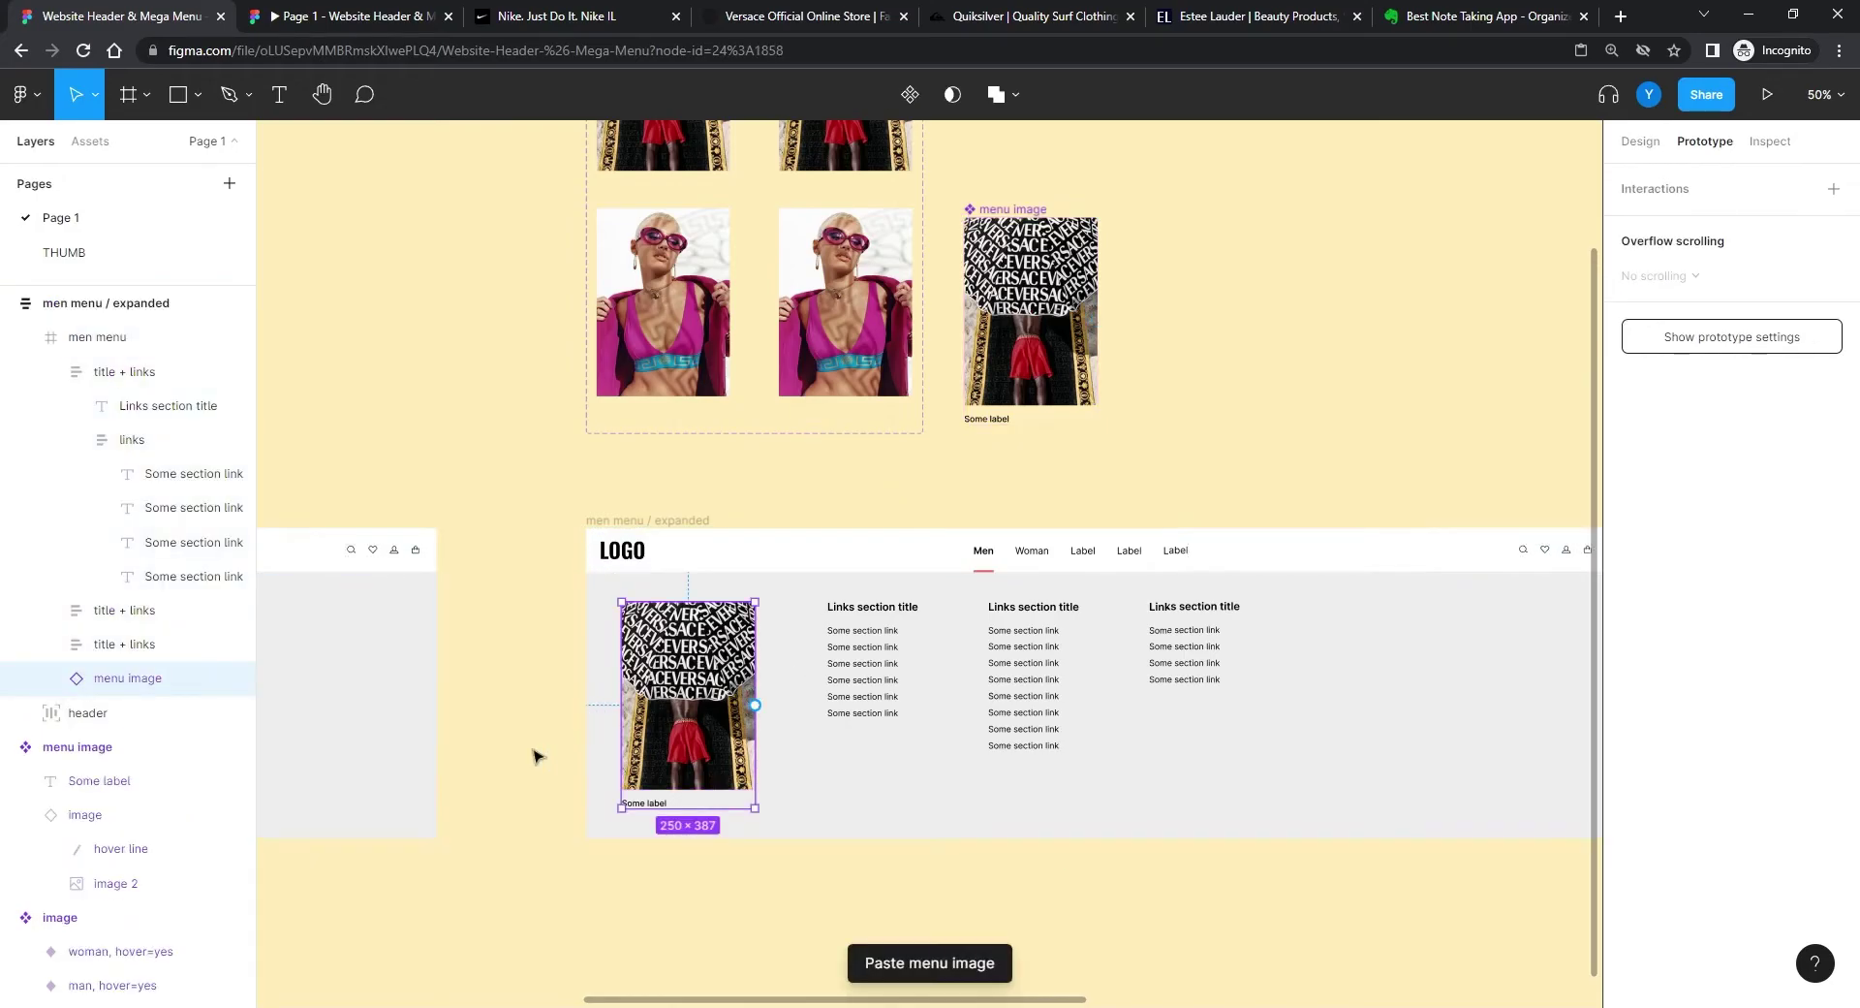
left_click_drag(555, 924, 1226, 748)
left_click_drag(432, 715, 940, 690)
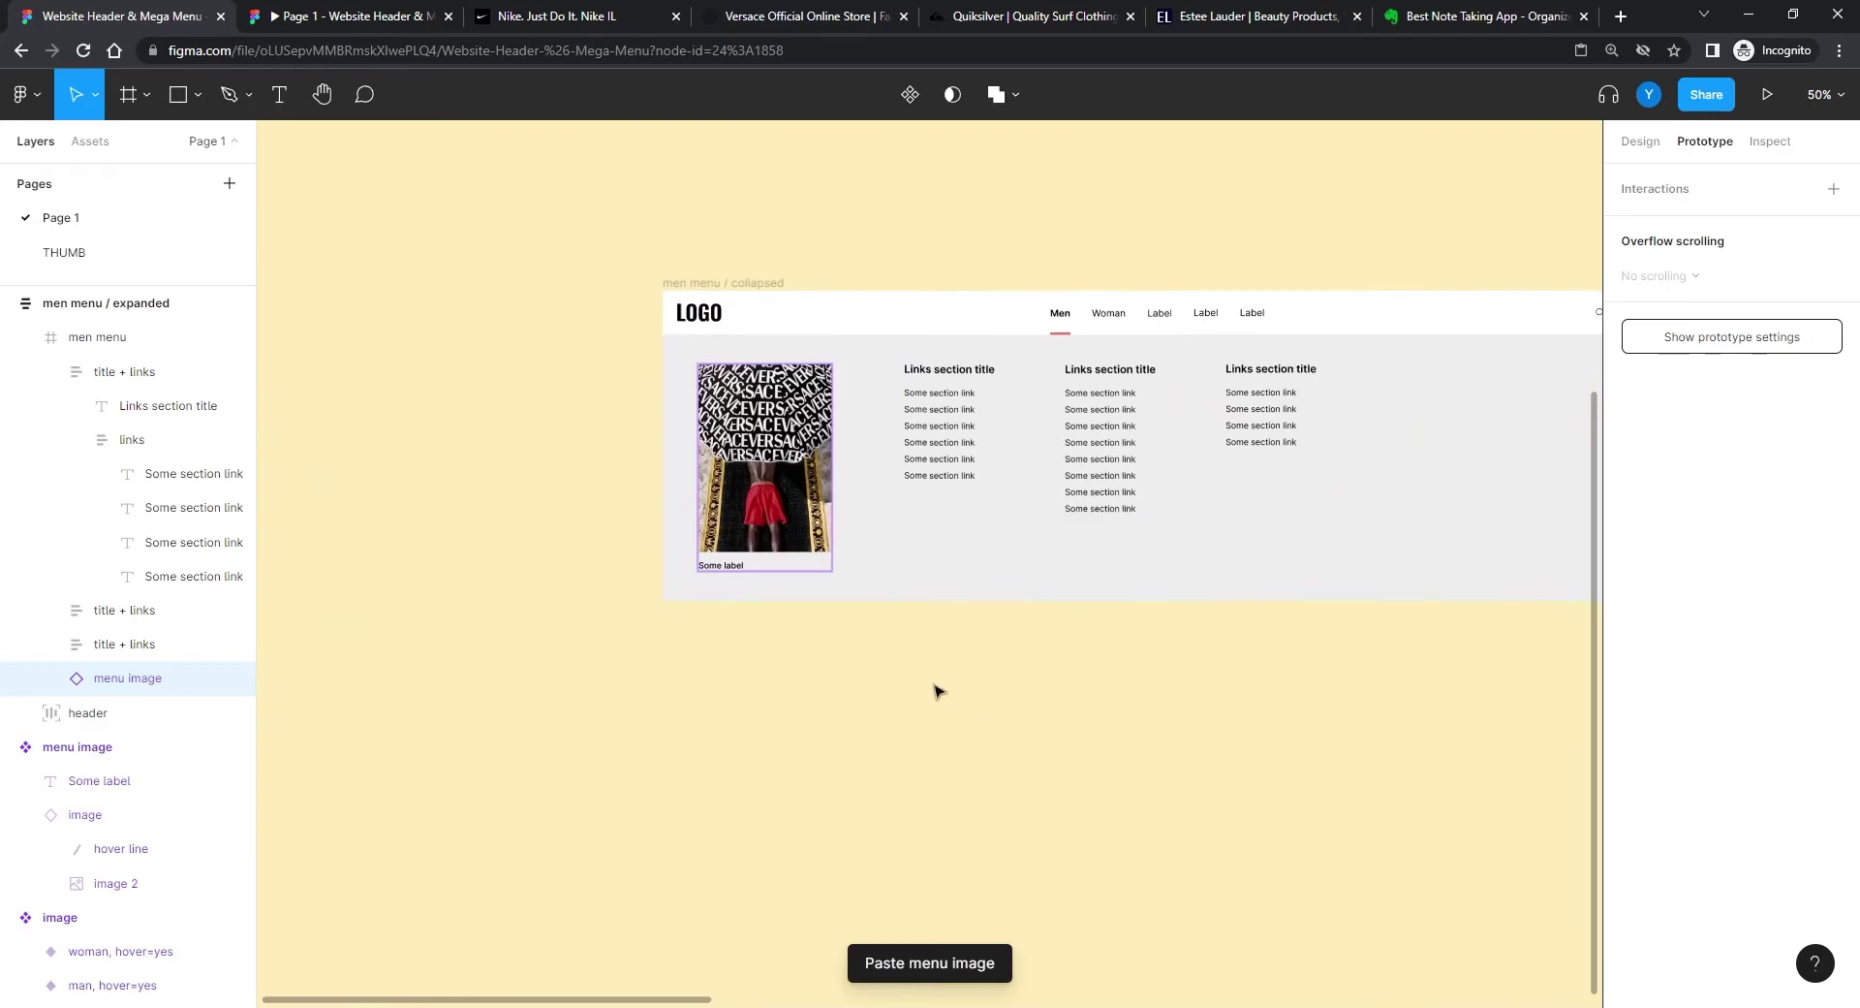
left_click(766, 582)
left_click(828, 467)
left_click_drag(832, 467, 831, 459)
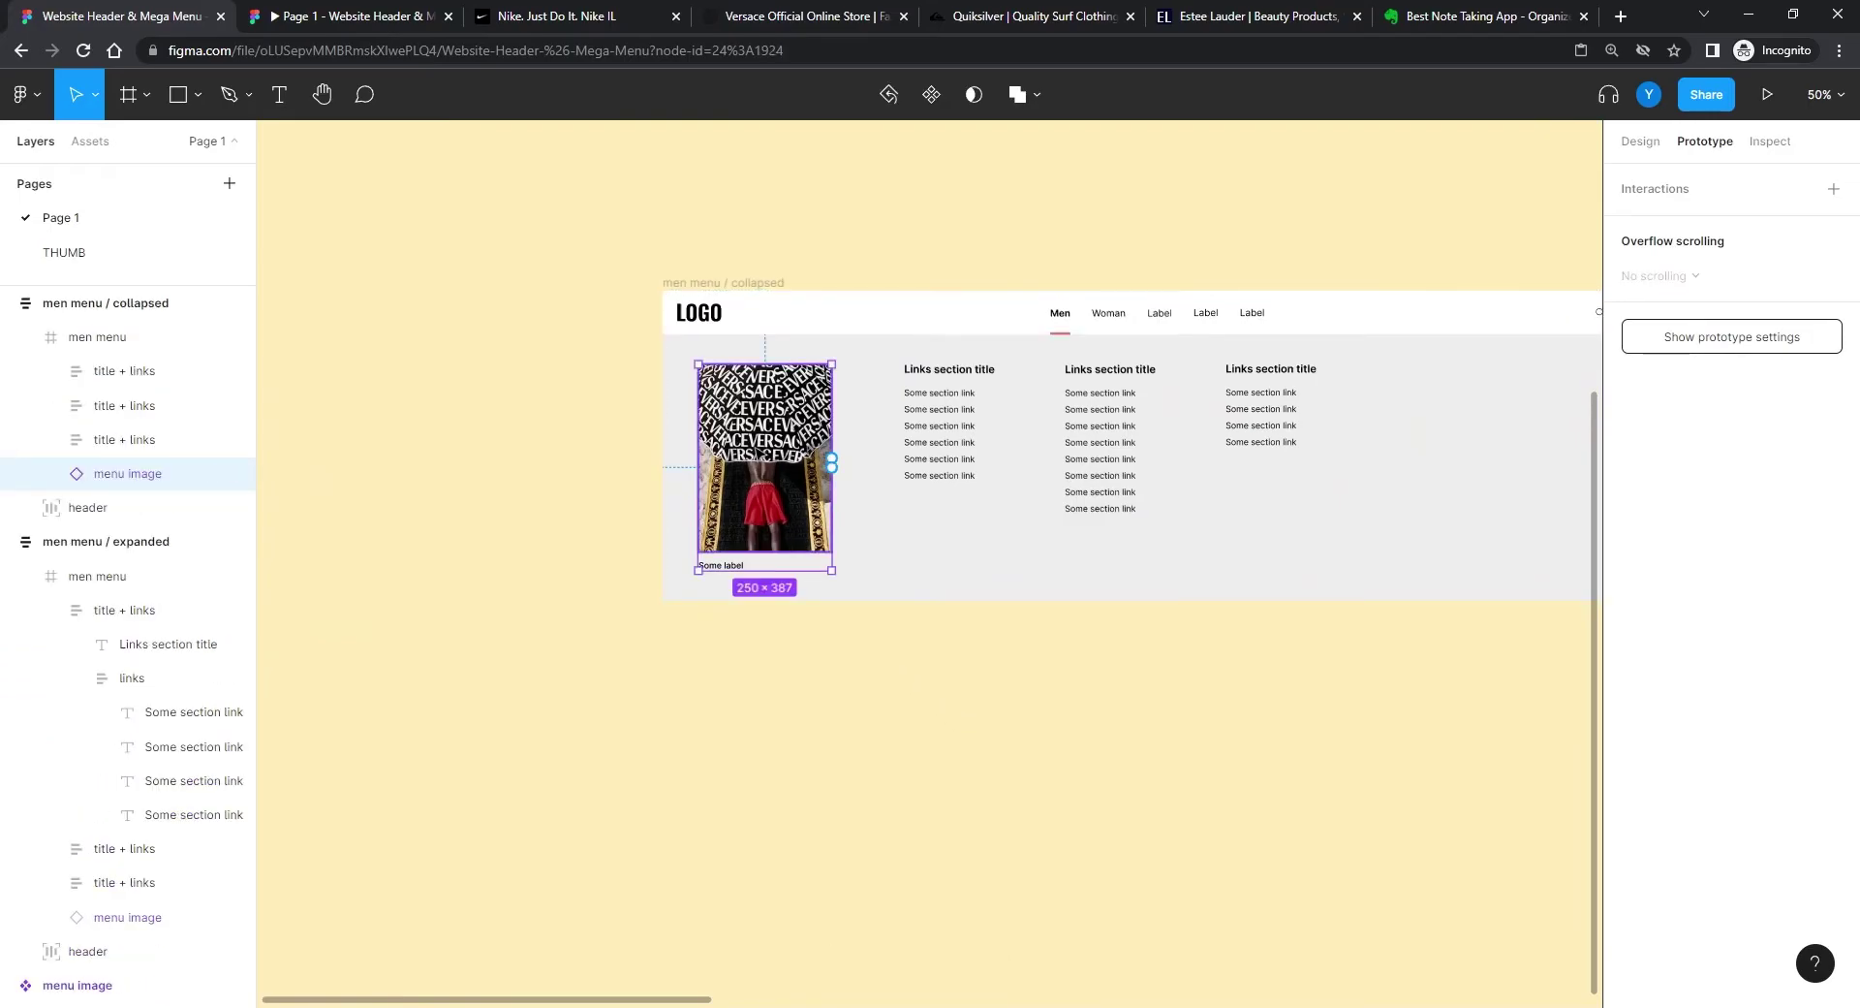
key("ctrl+v")
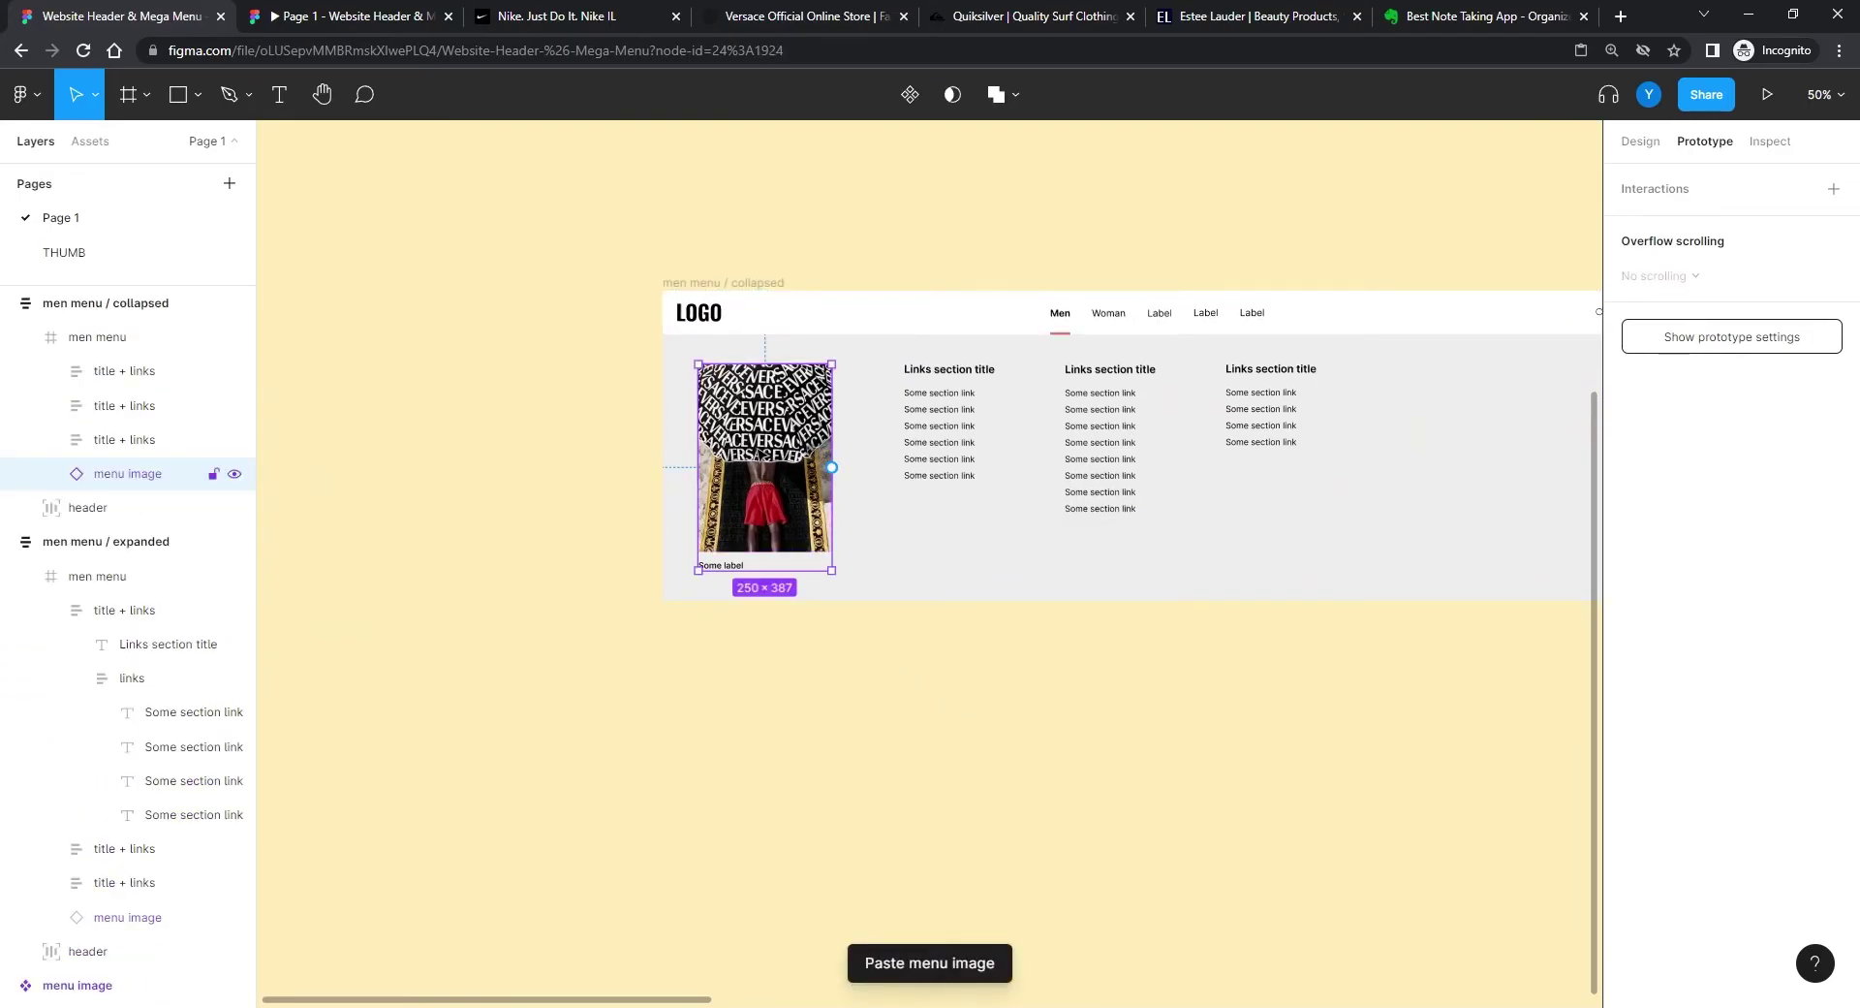
left_click(571, 428)
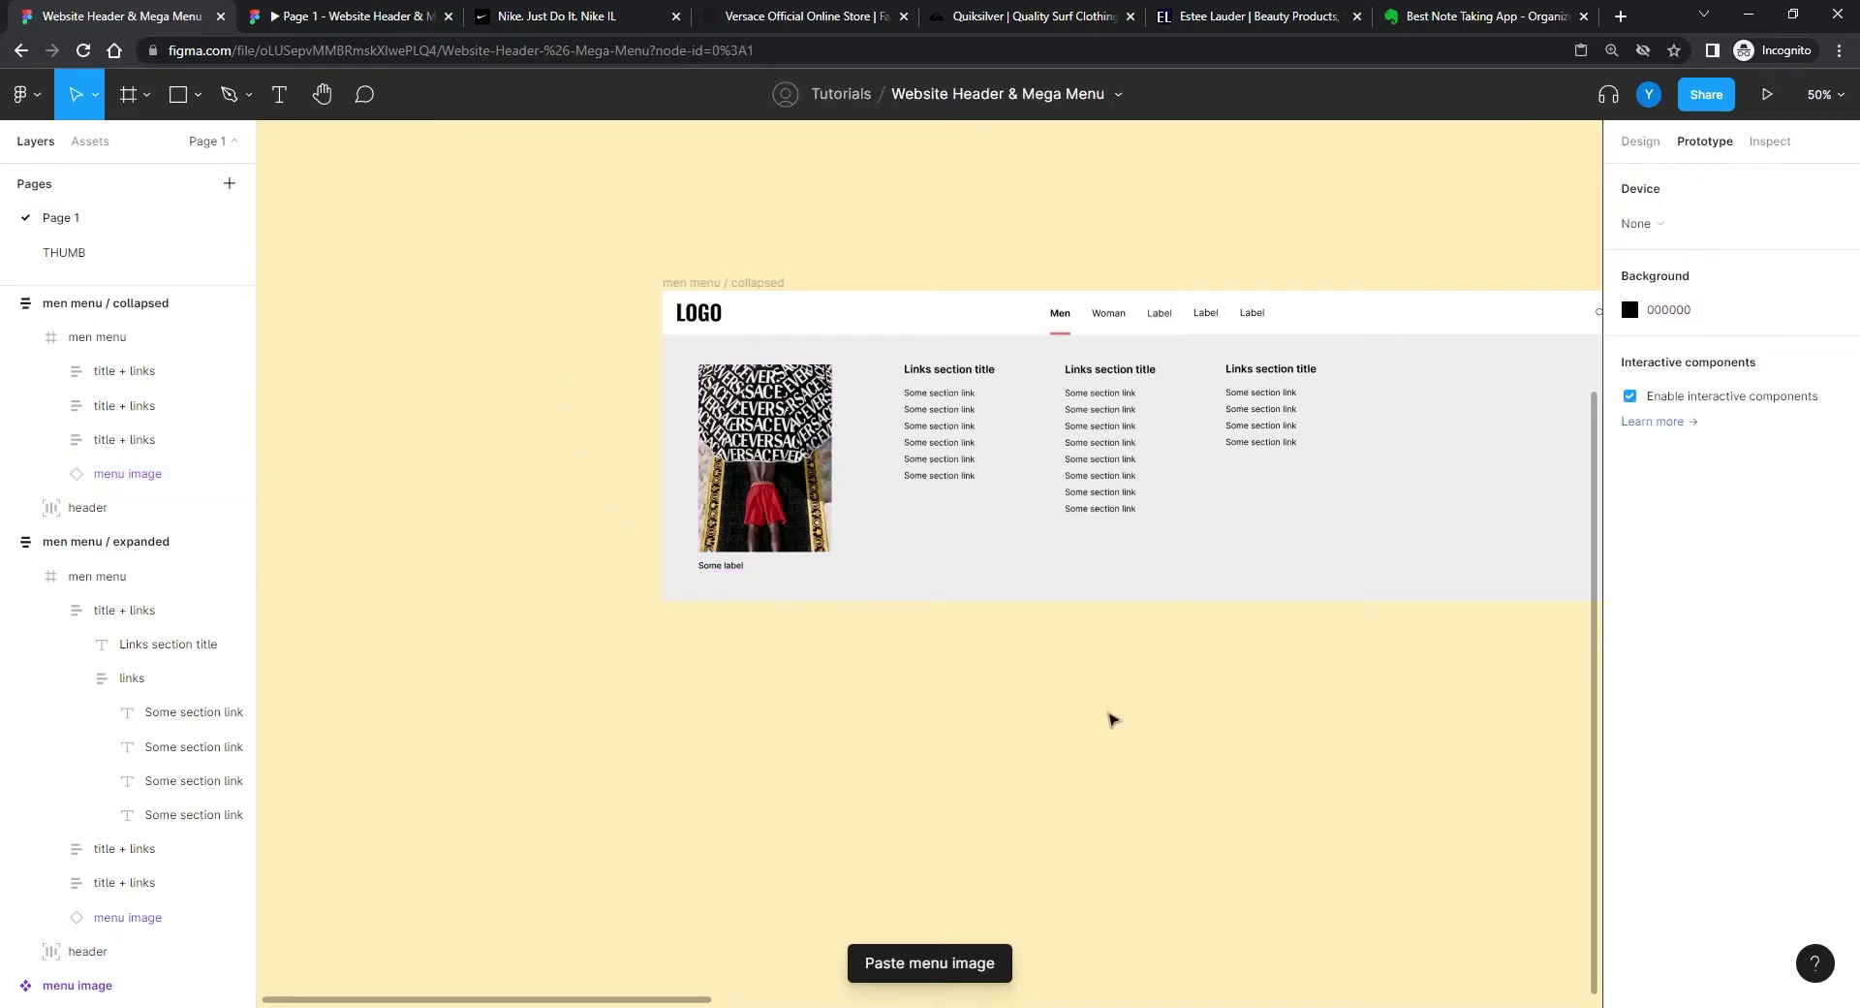
Step: Inspect both menus' header rows, undoing an accidental move of the expanded header
scroll(1113, 718, "right", 5)
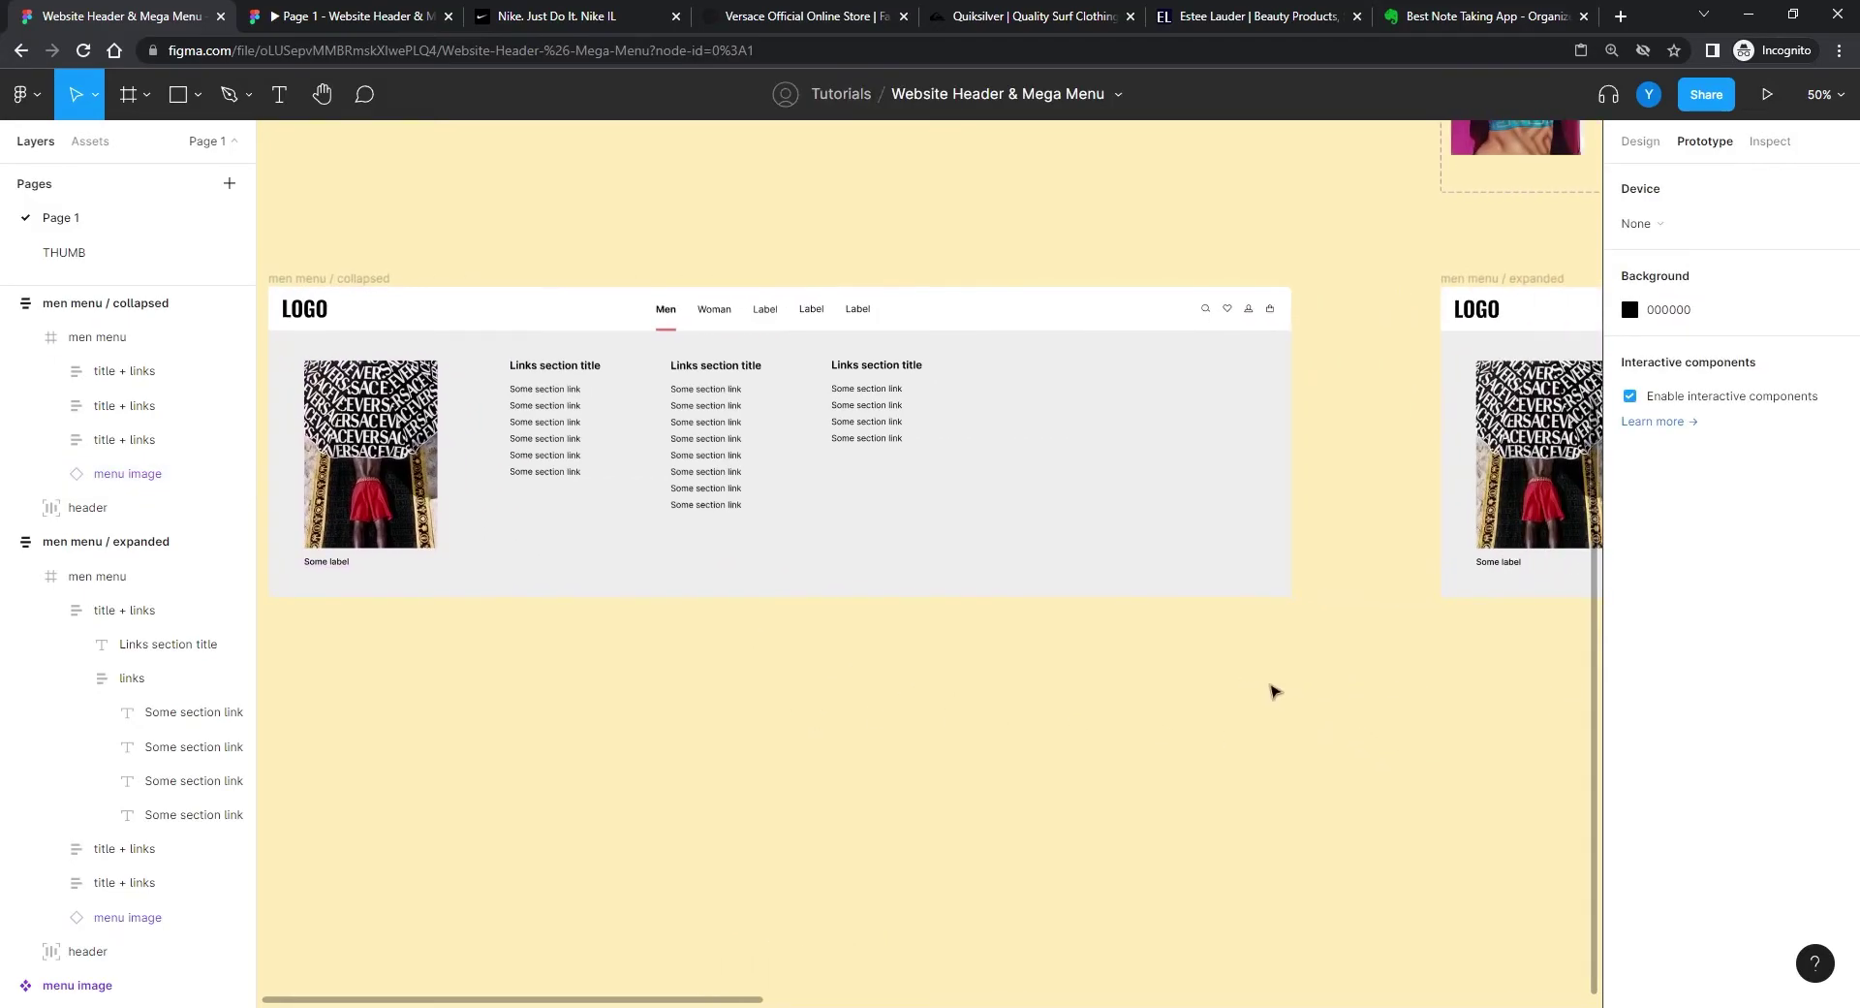
left_click(364, 279)
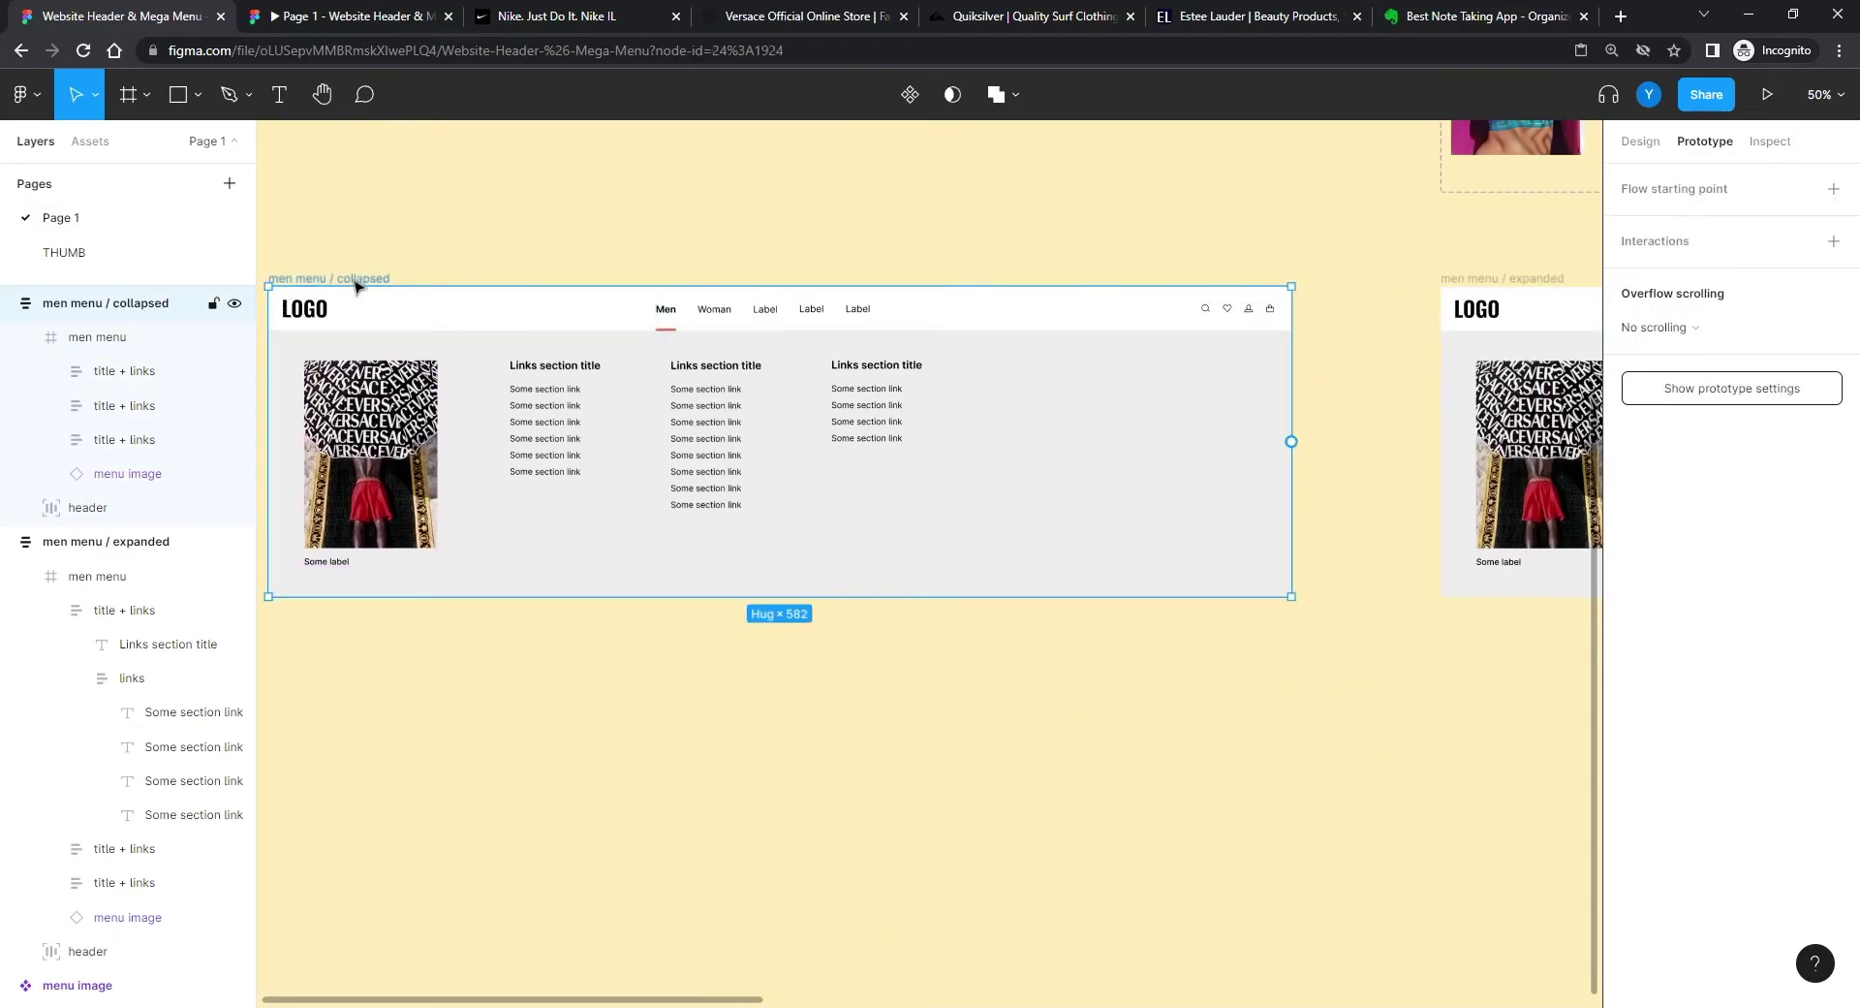
left_click(1020, 310)
key("alt+8")
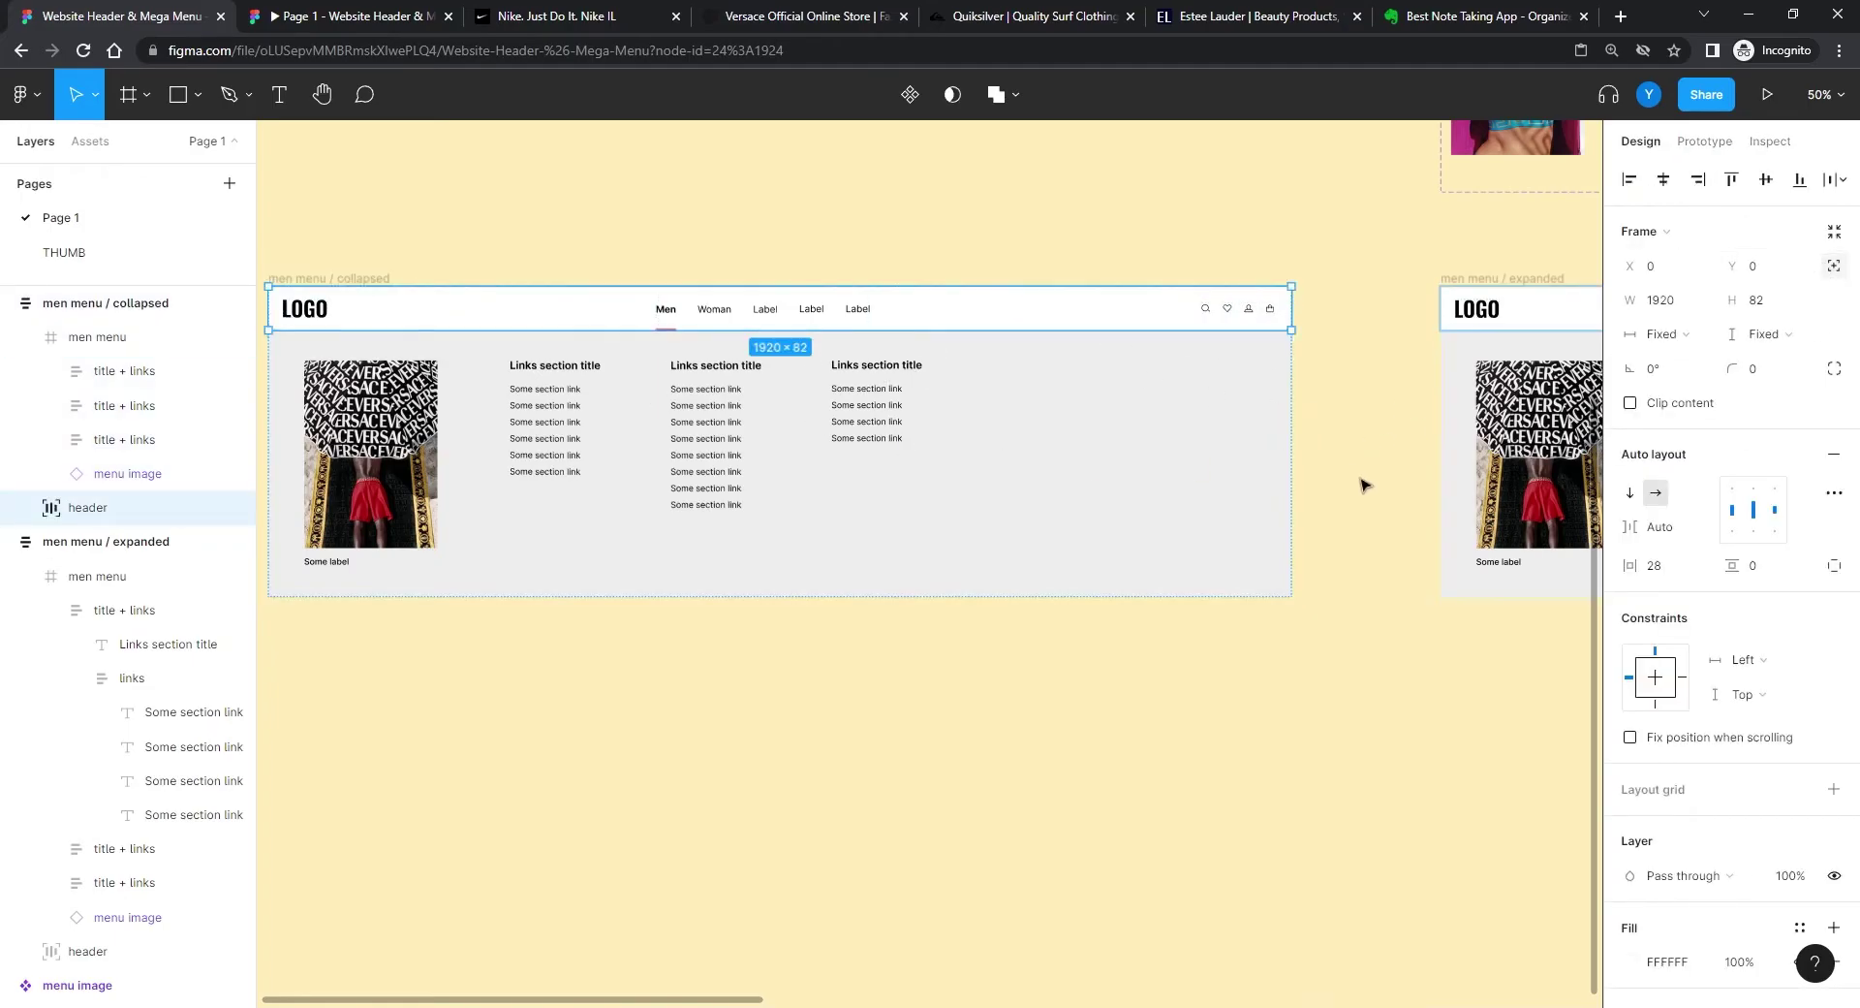
left_click_drag(1363, 481, 703, 468)
left_click(811, 264)
left_click(1260, 302)
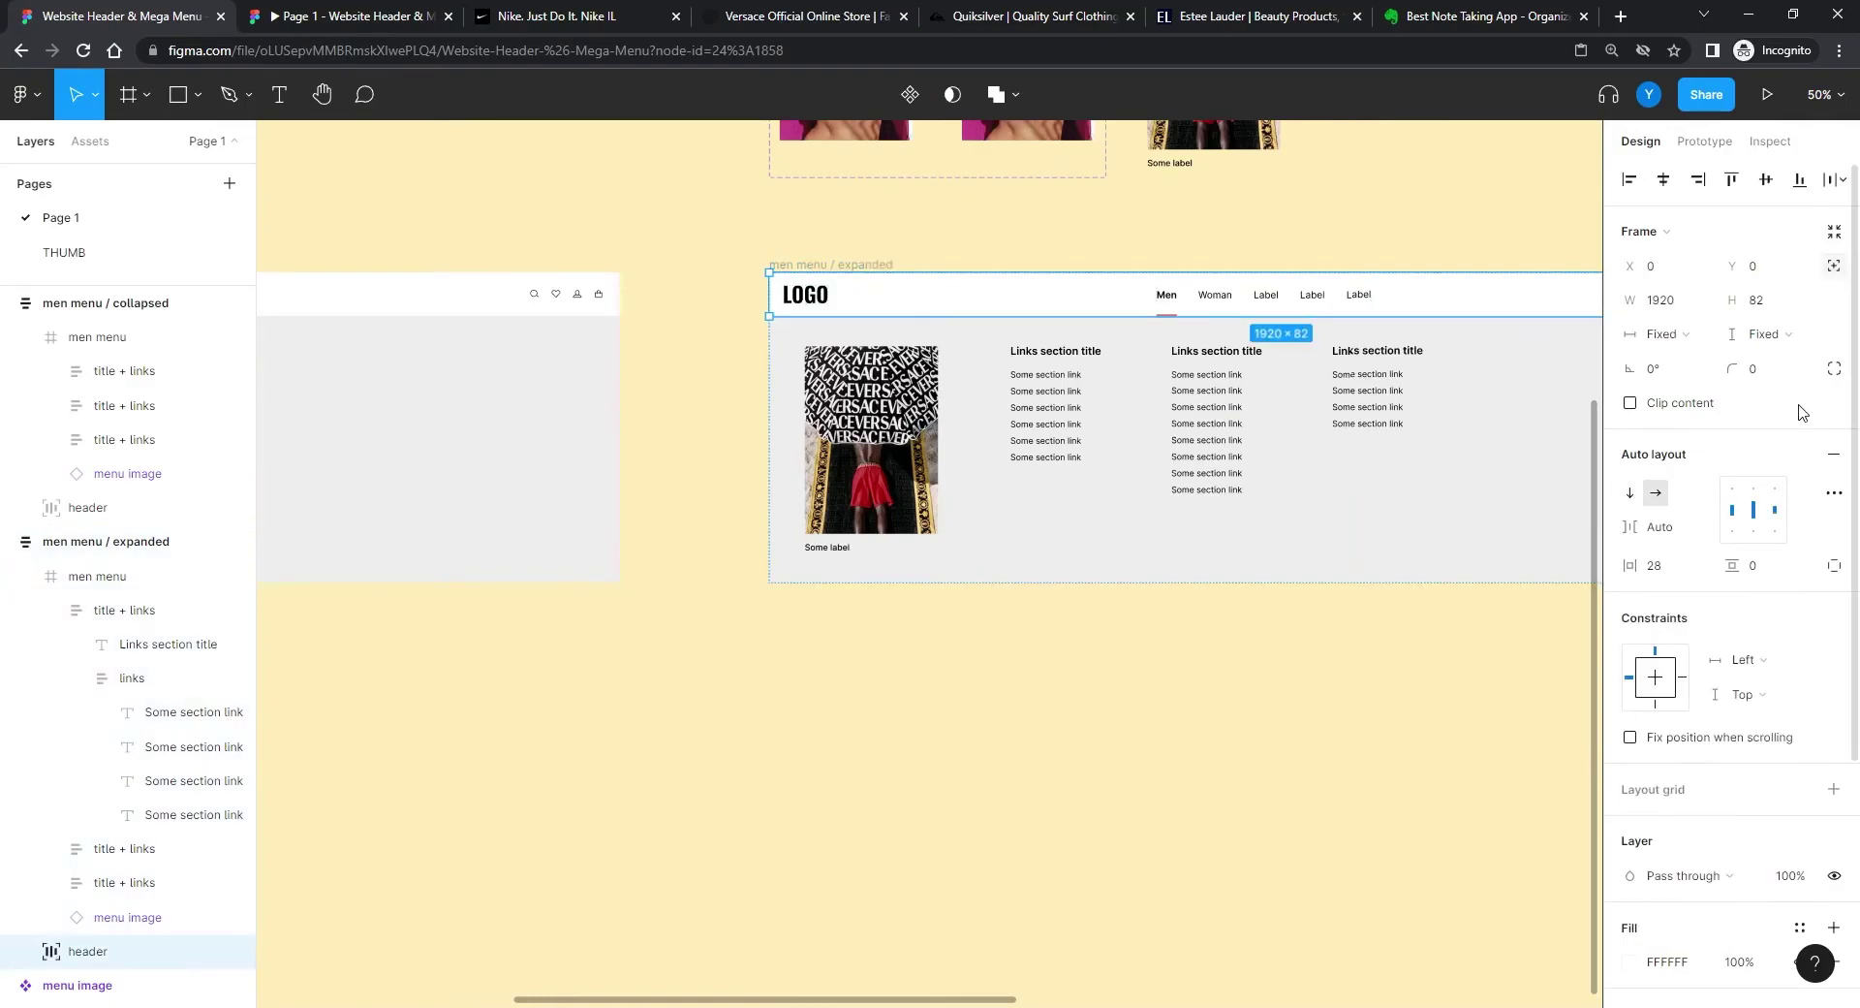
left_click(1834, 265)
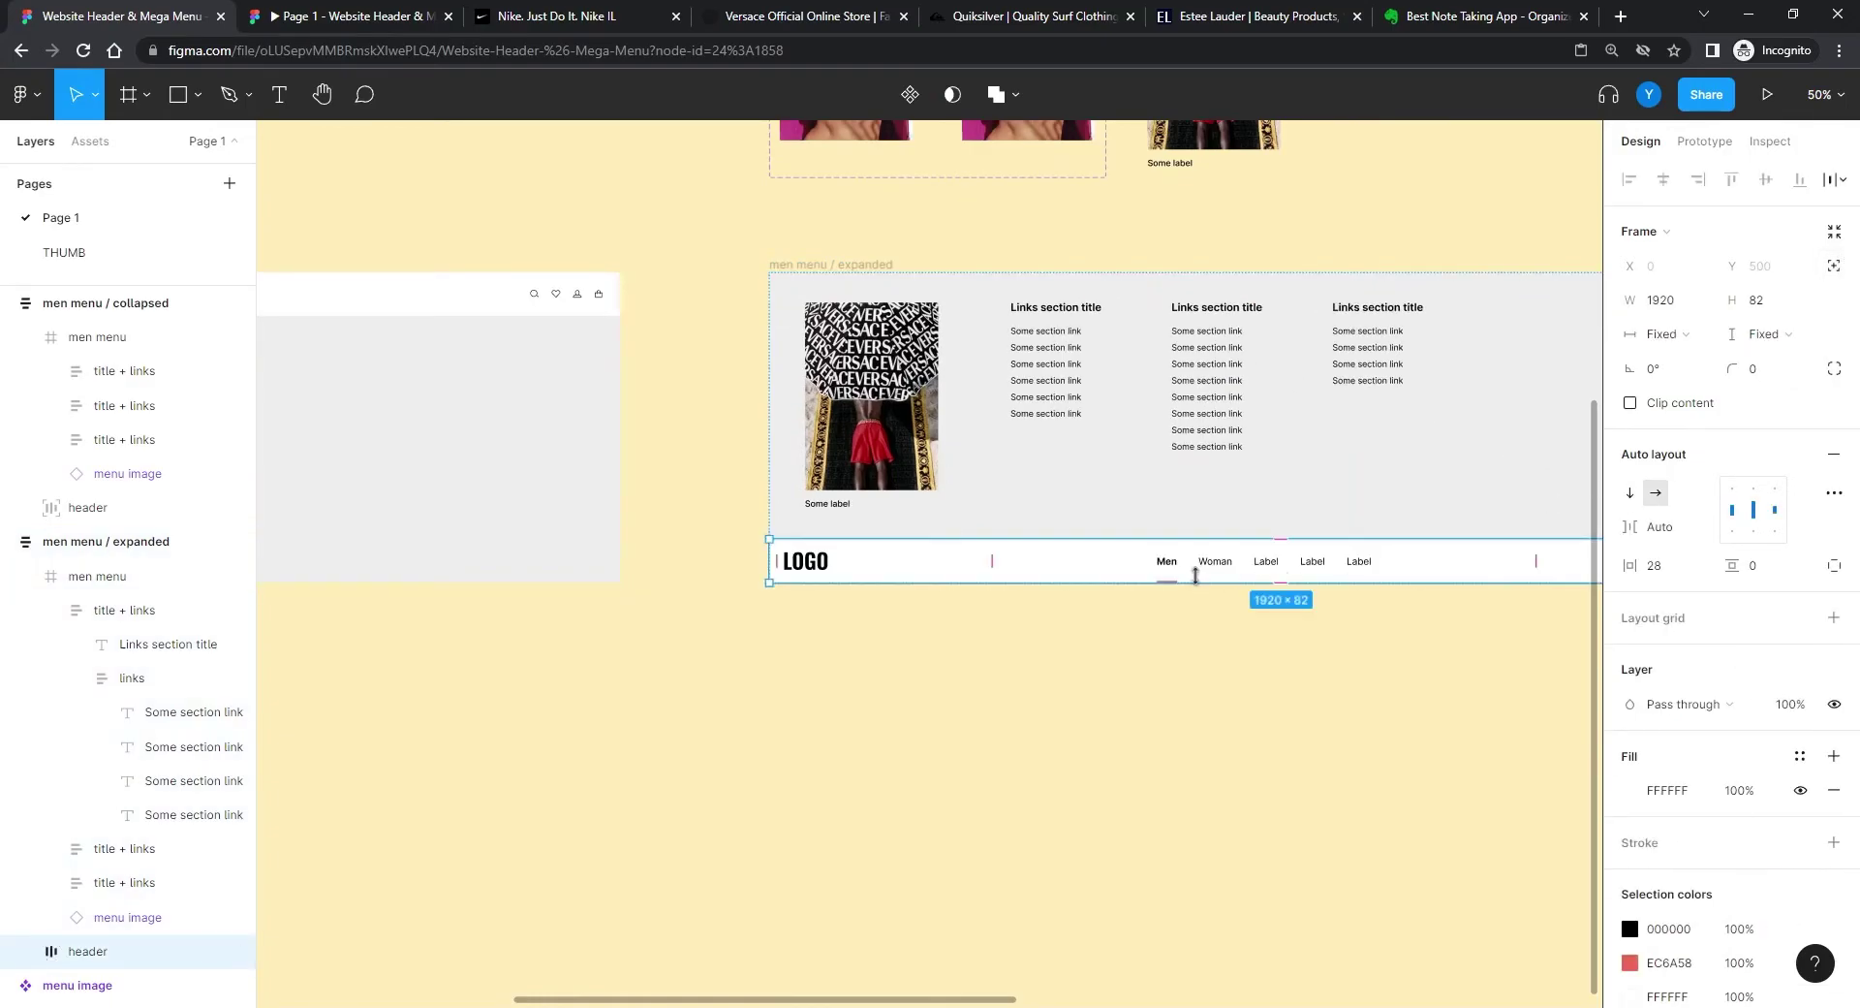
key("ctrl+z")
left_click(692, 719)
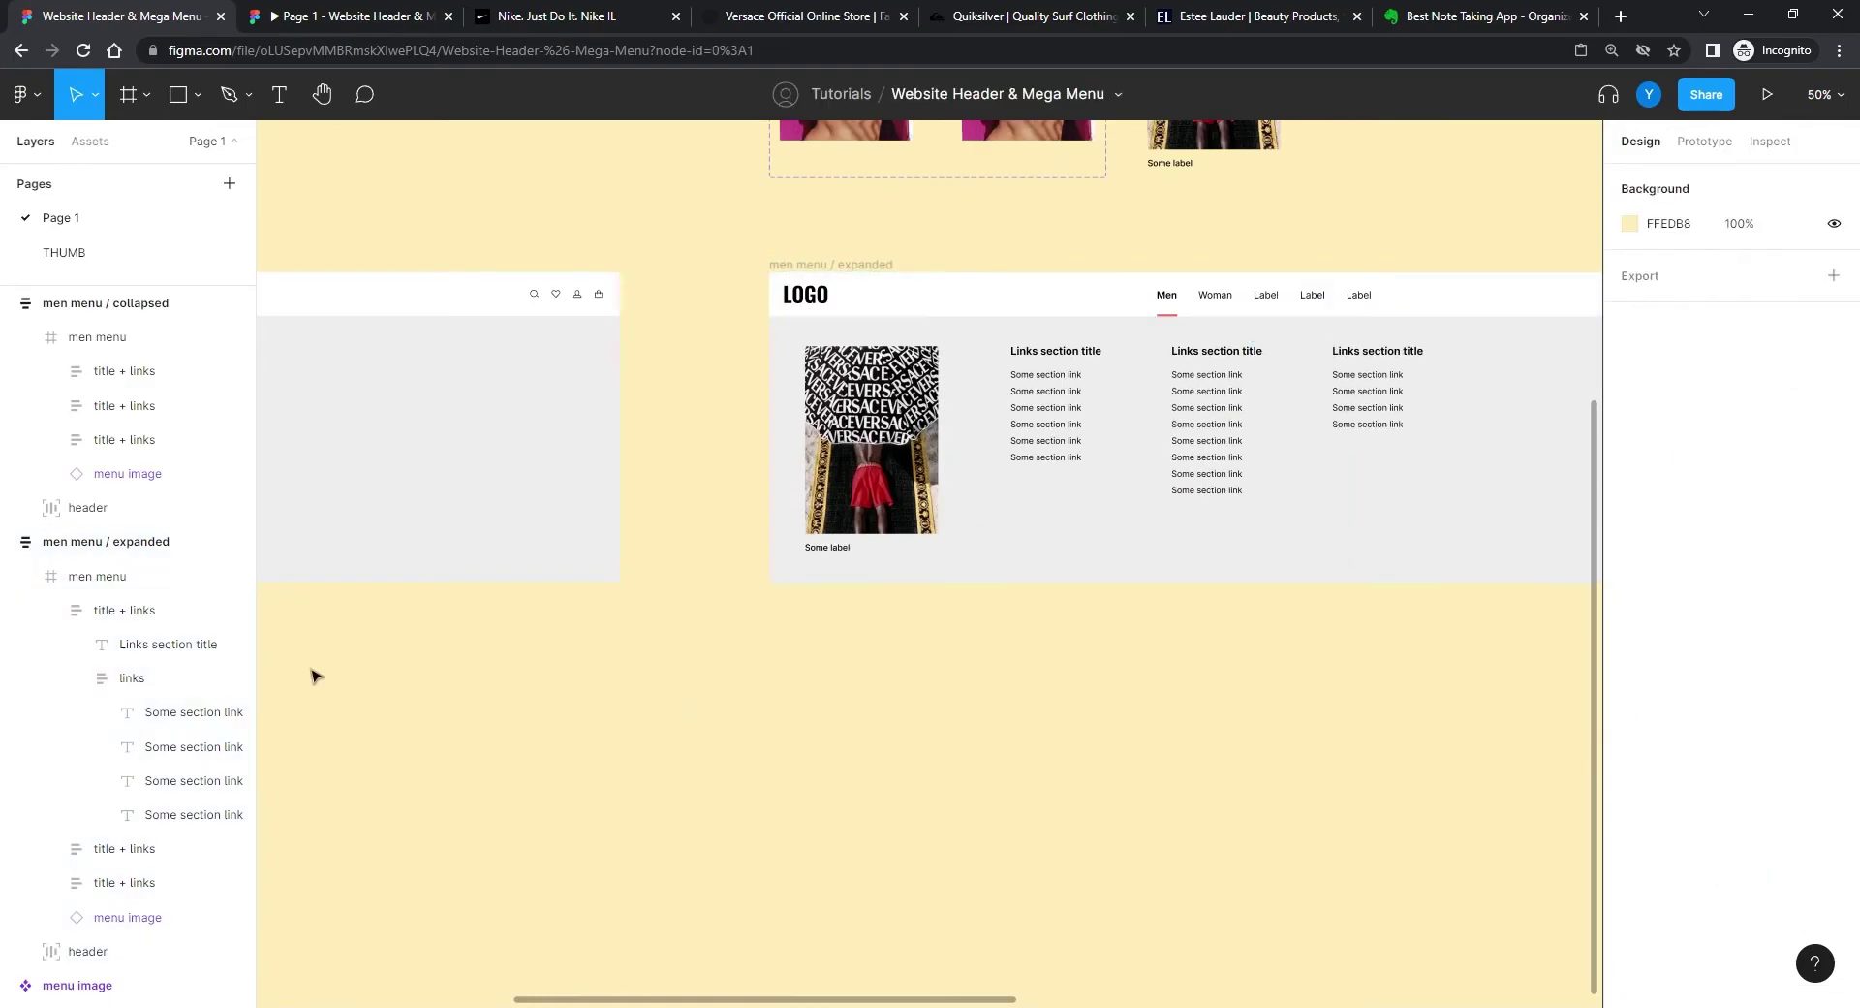
Step: Shrink the men menu / collapsed frame to 82 px tall, leaving only the header bar
left_click_drag(311, 671, 1043, 684)
left_click(884, 355)
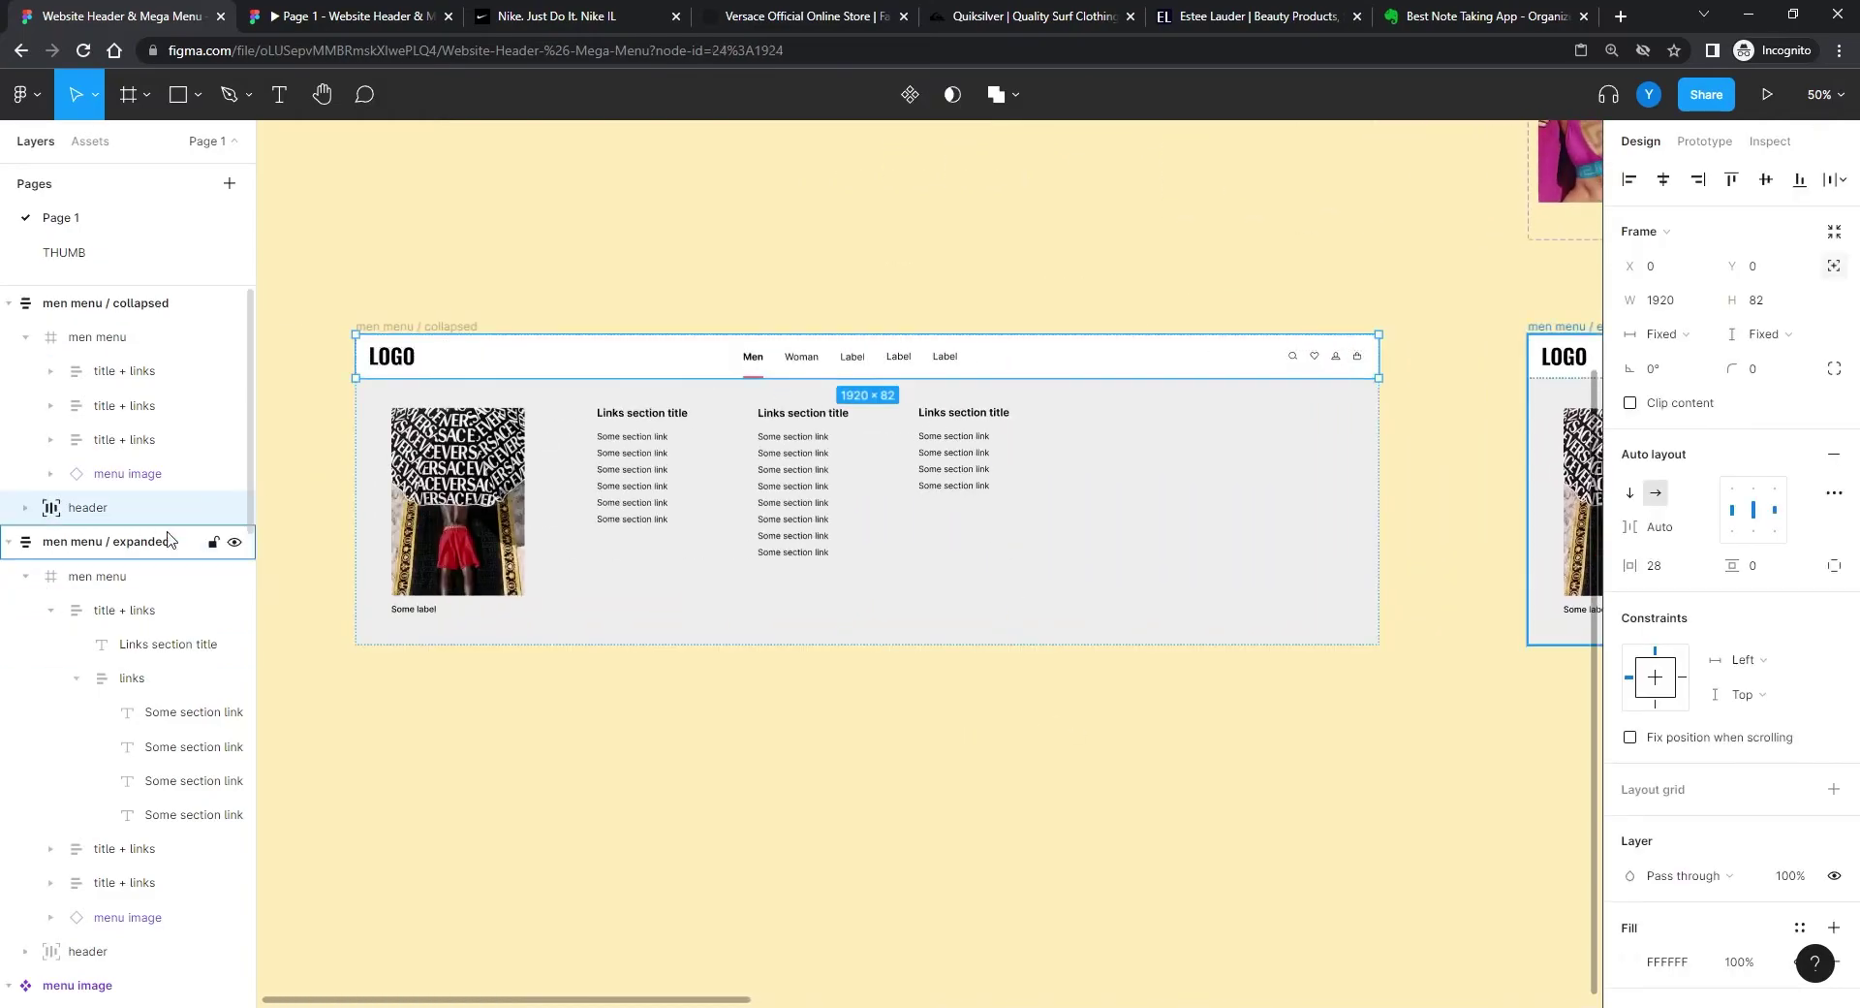
left_click(425, 326)
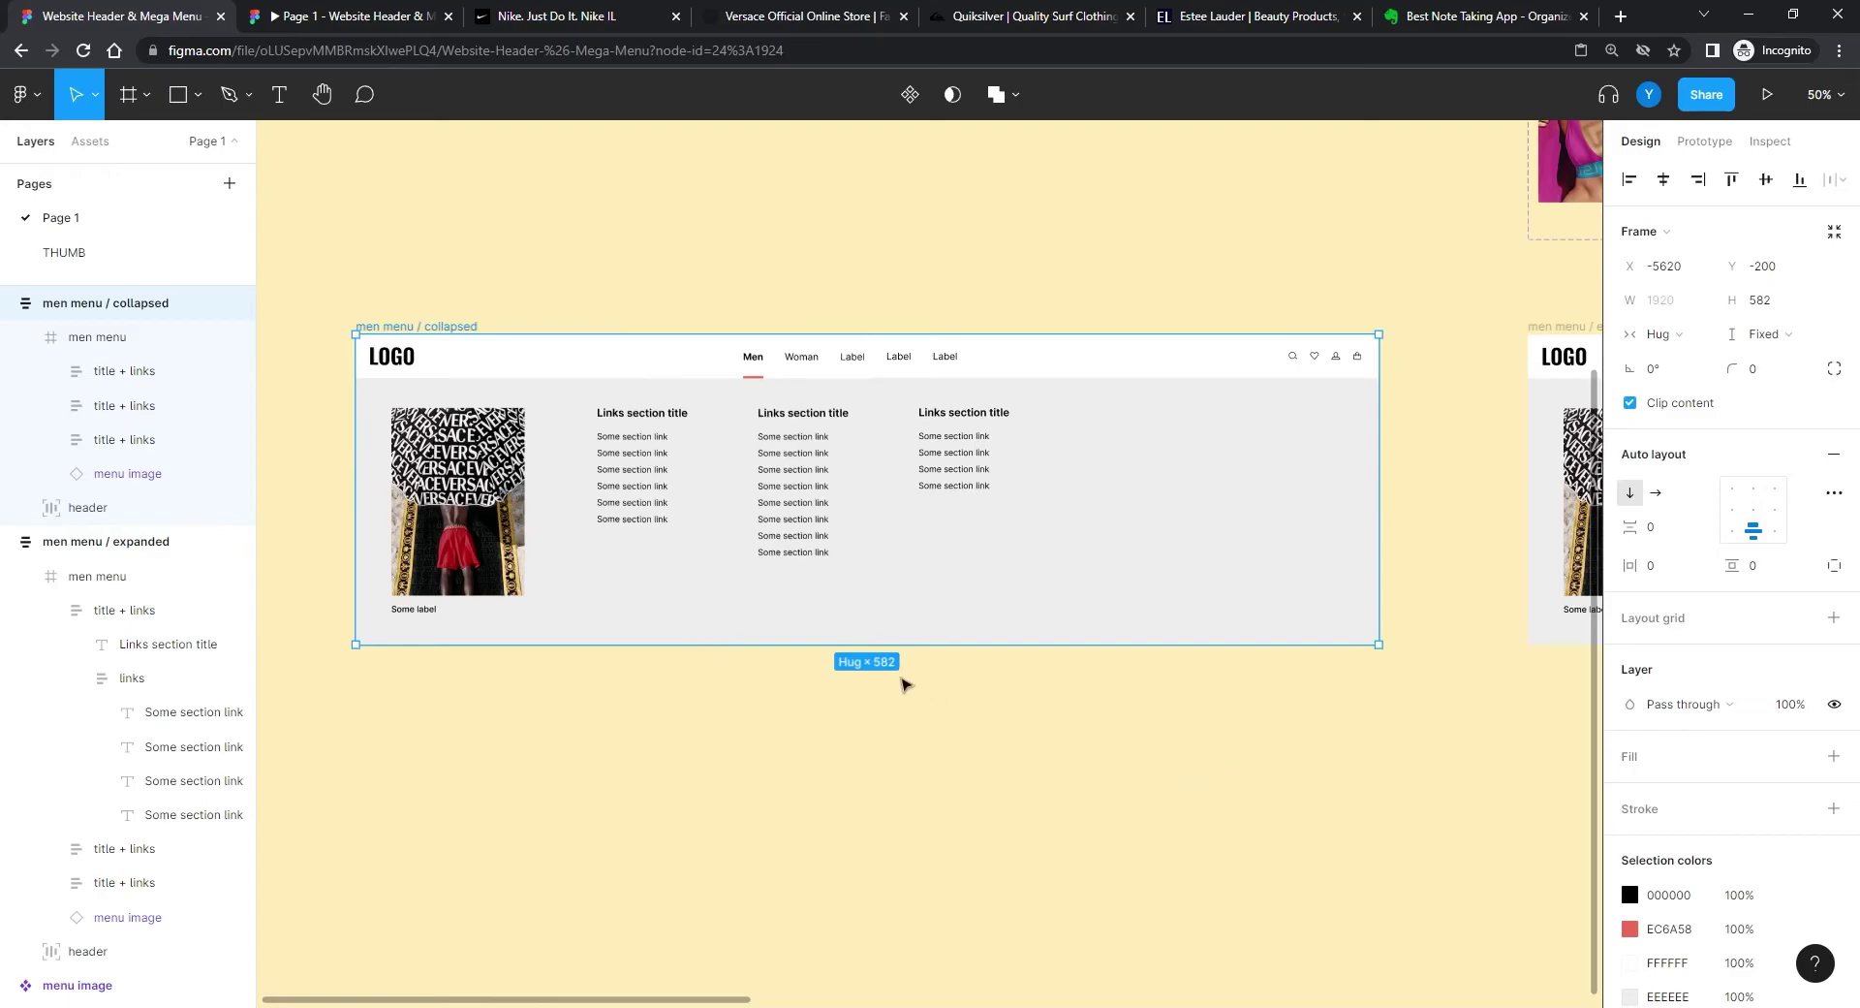
left_click_drag(794, 641, 781, 380)
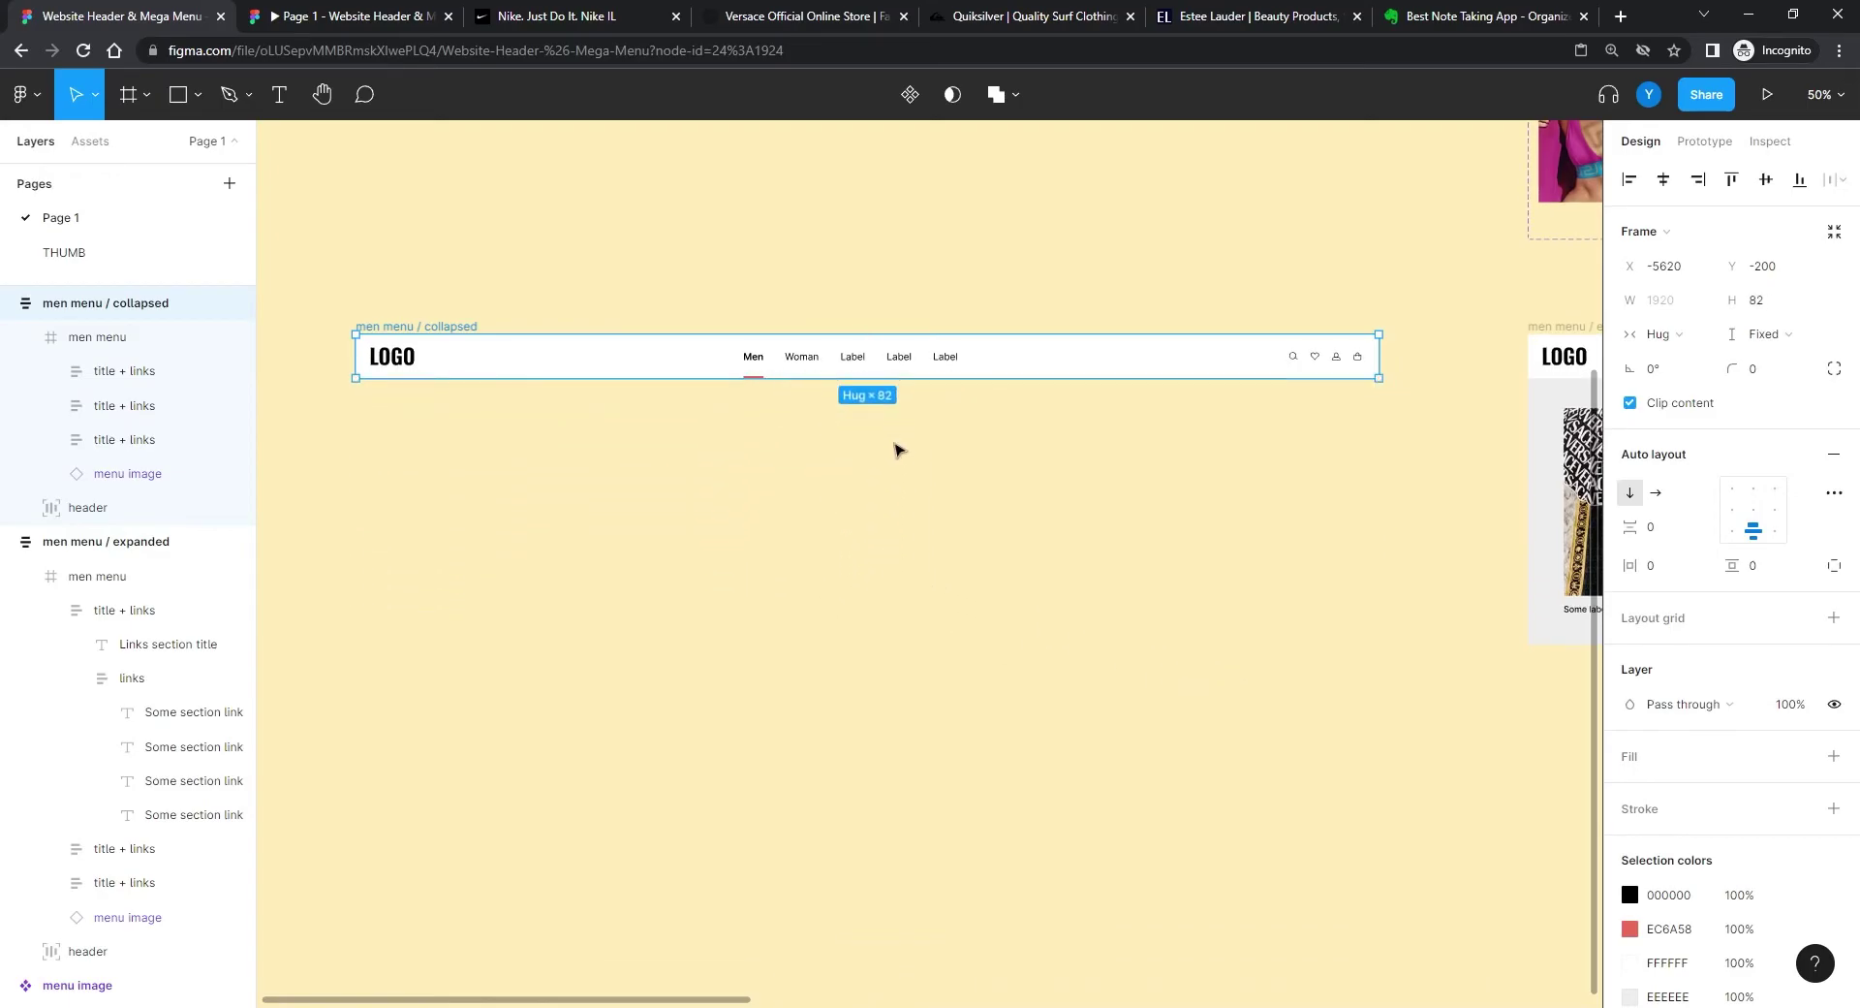
left_click_drag(1325, 571, 627, 556)
scroll(625, 564, "left", 8)
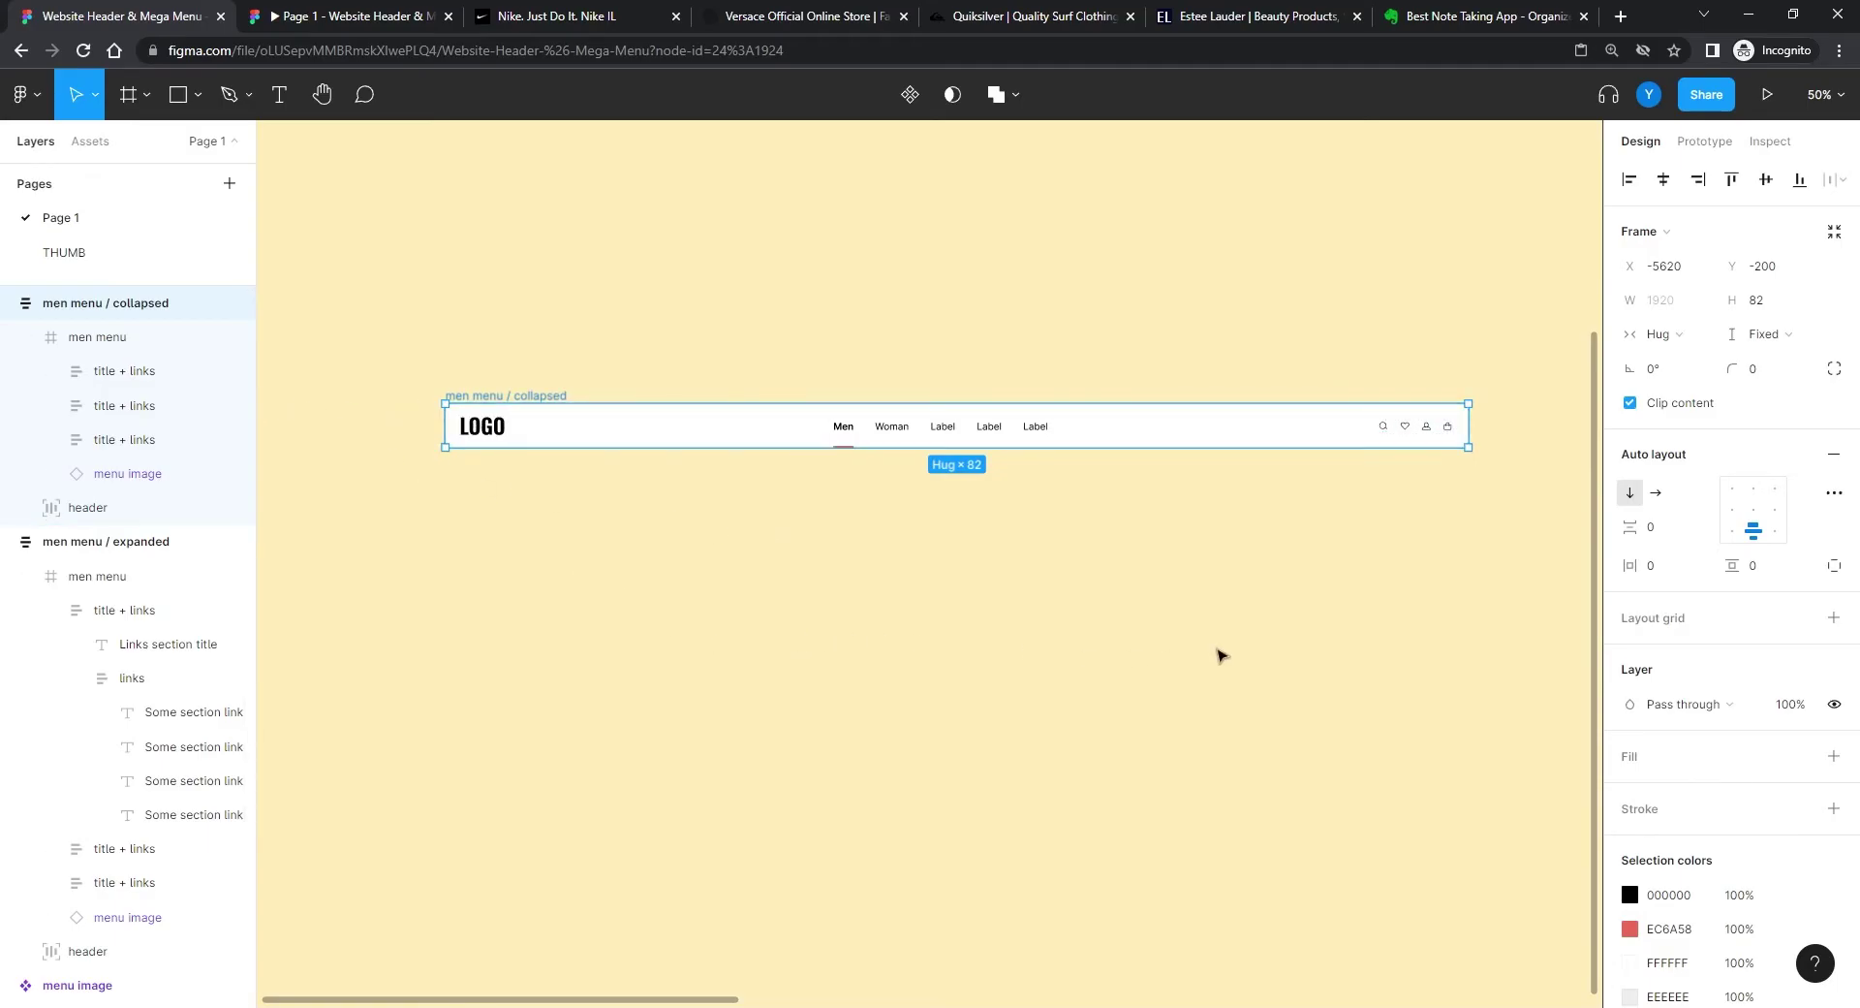
left_click_drag(1221, 656, 885, 652)
Step: Alt-drag duplicates of both men menu frames below the originals
scroll(839, 704, "down", 5)
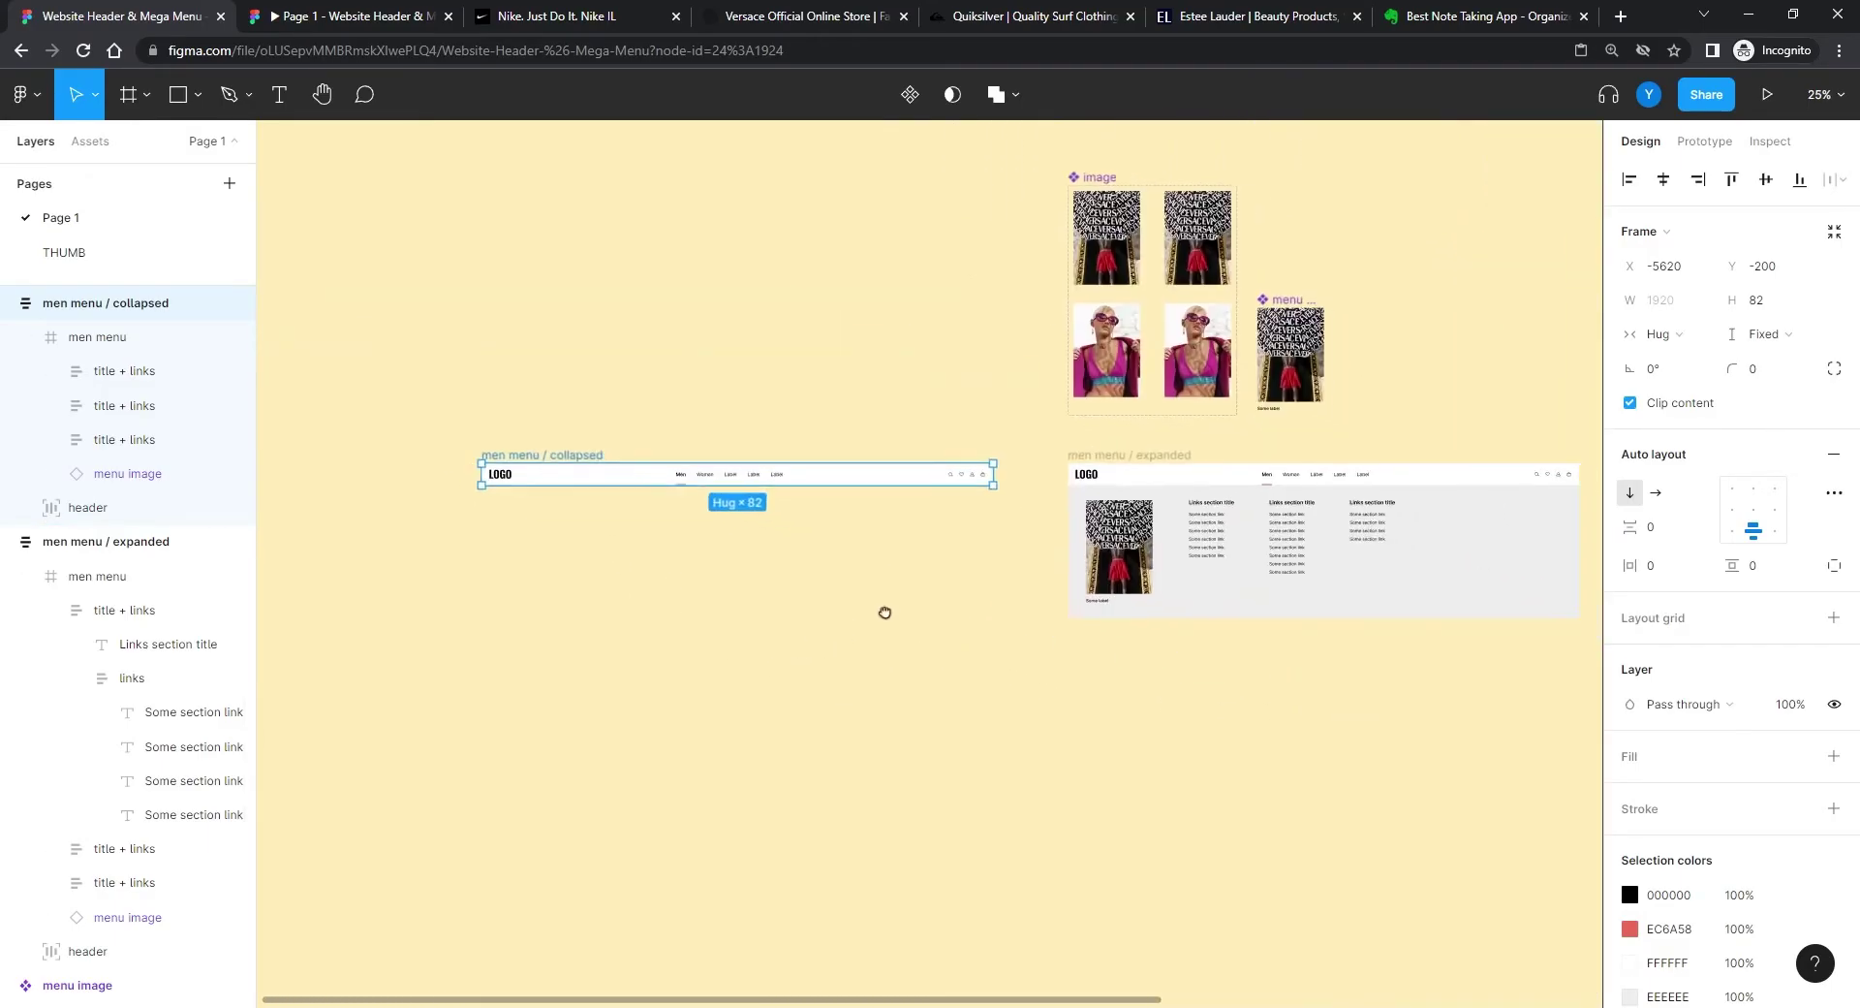
left_click(672, 652)
left_click_drag(1304, 361, 320, 678)
left_click(1318, 477)
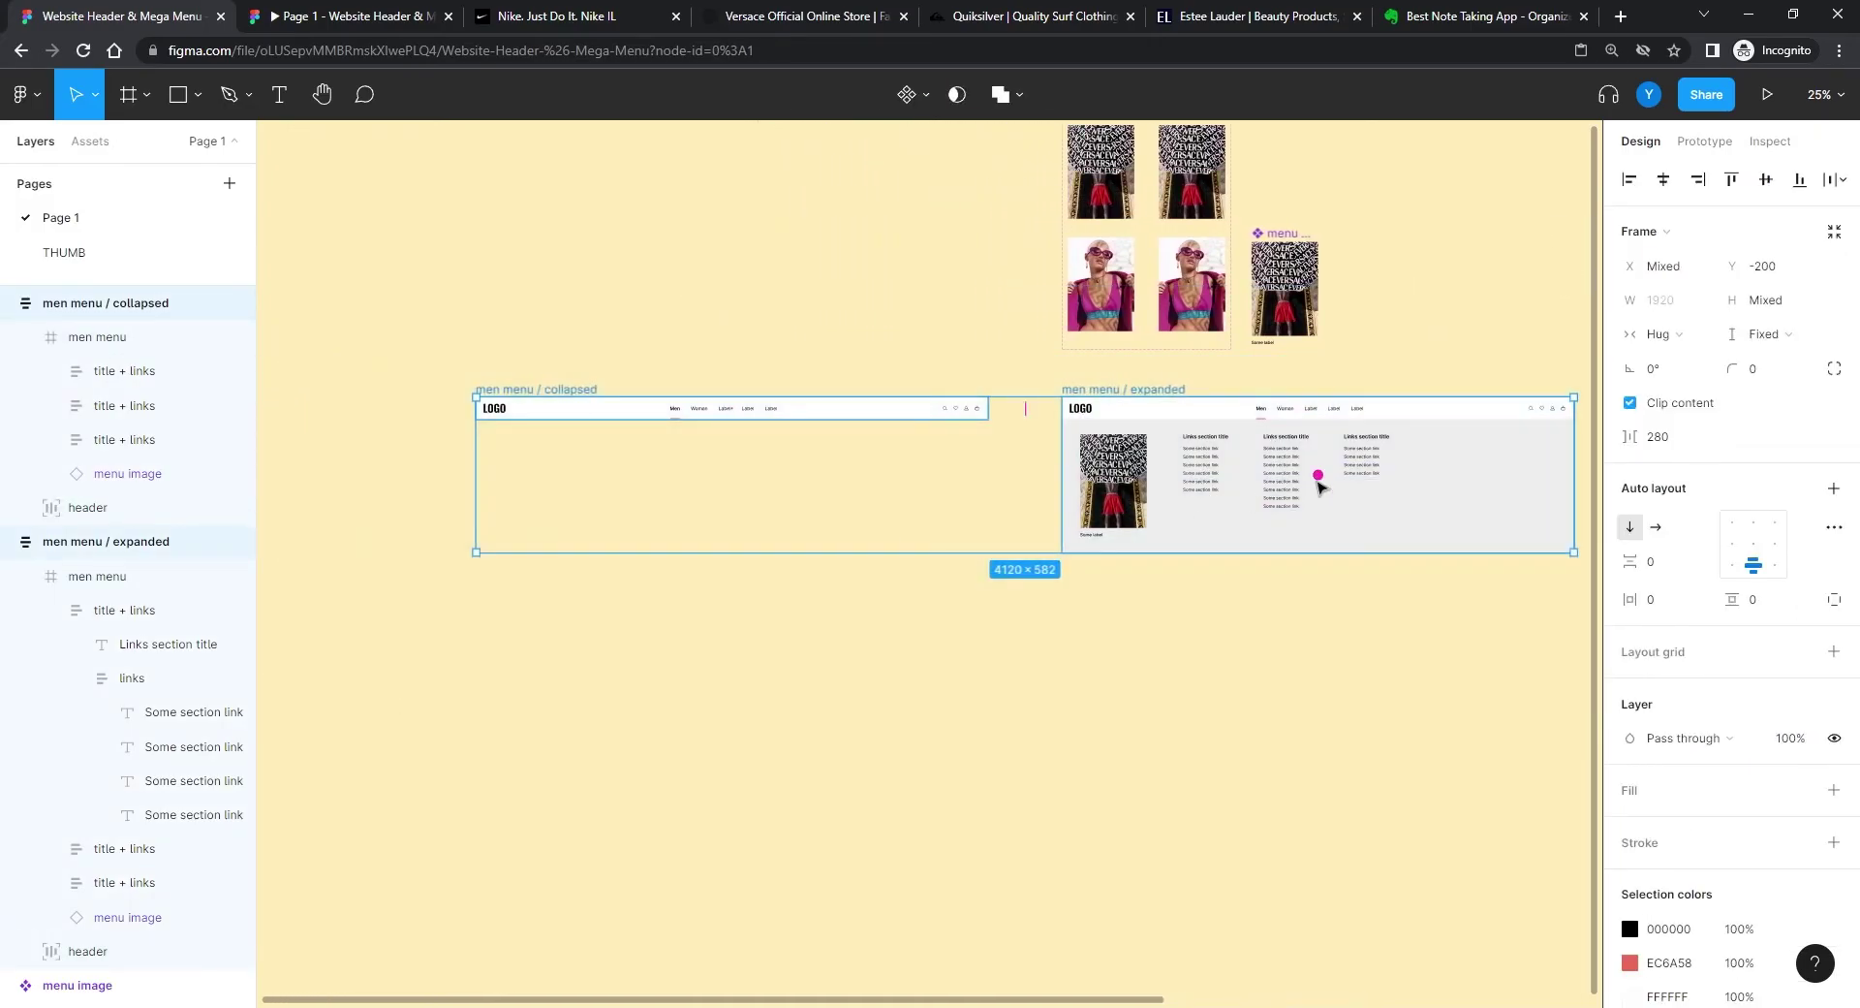
key("alt")
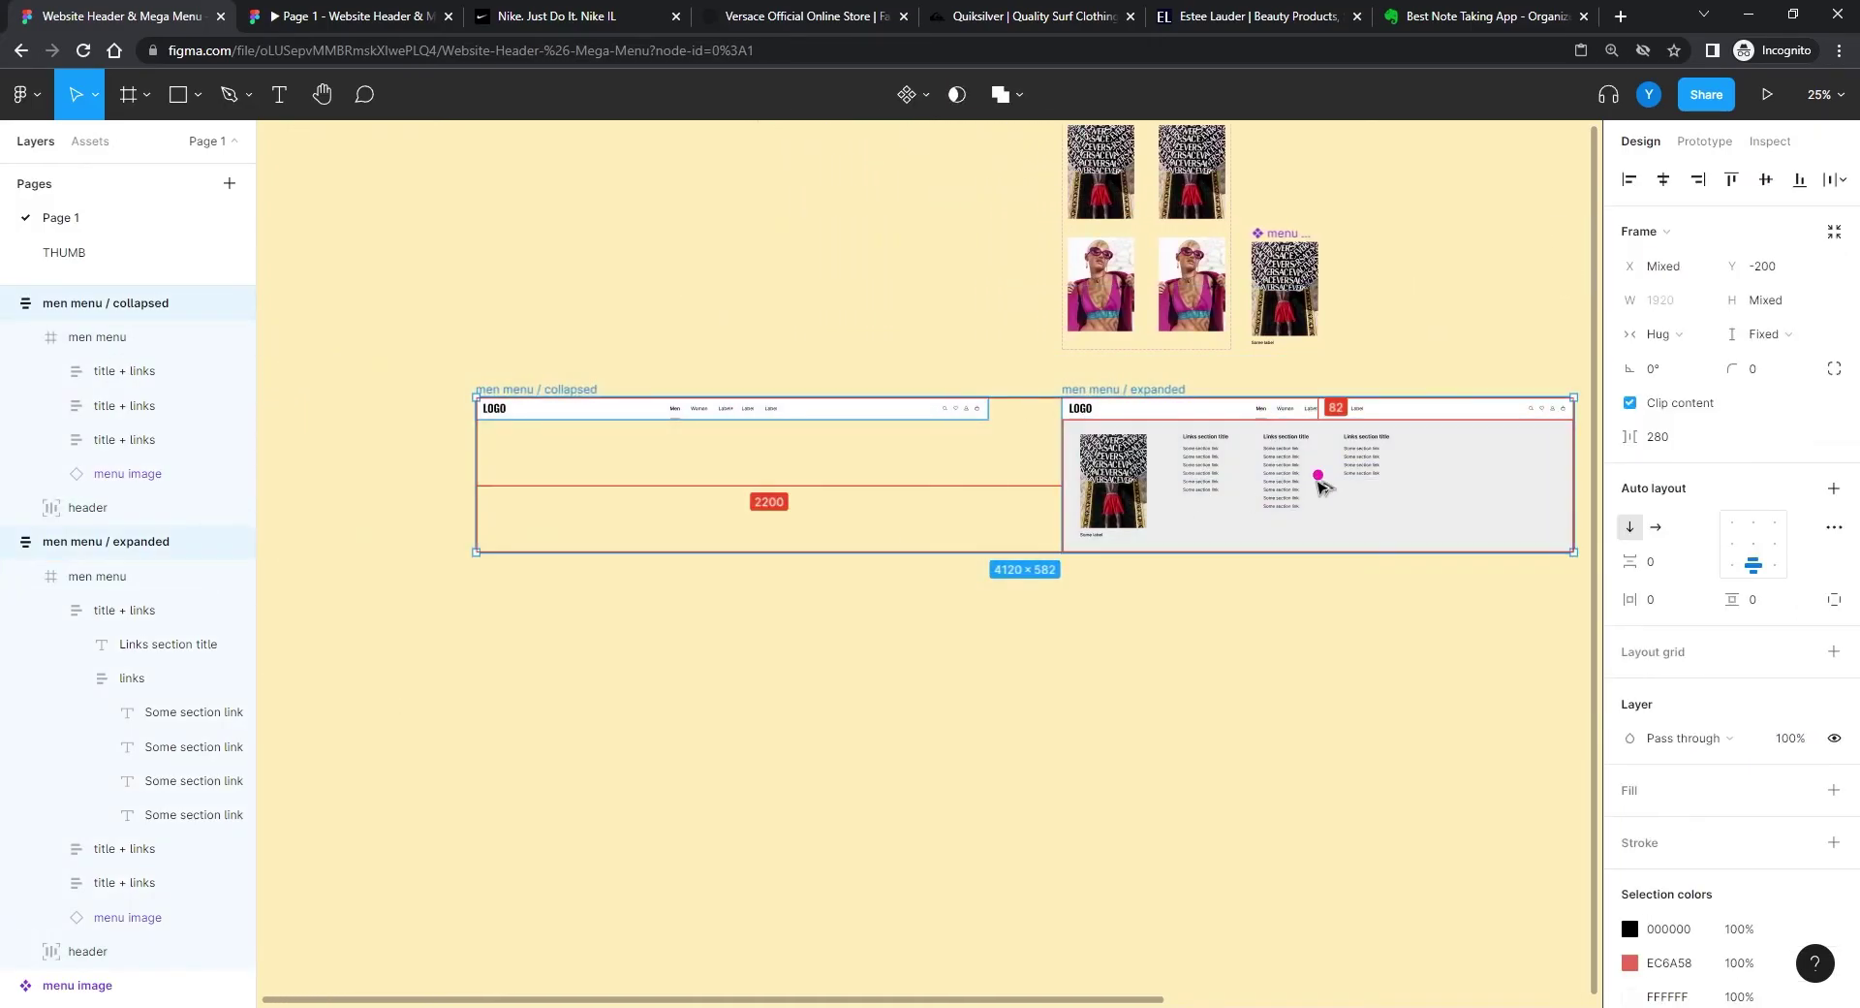
left_click_drag(1318, 485, 1302, 691)
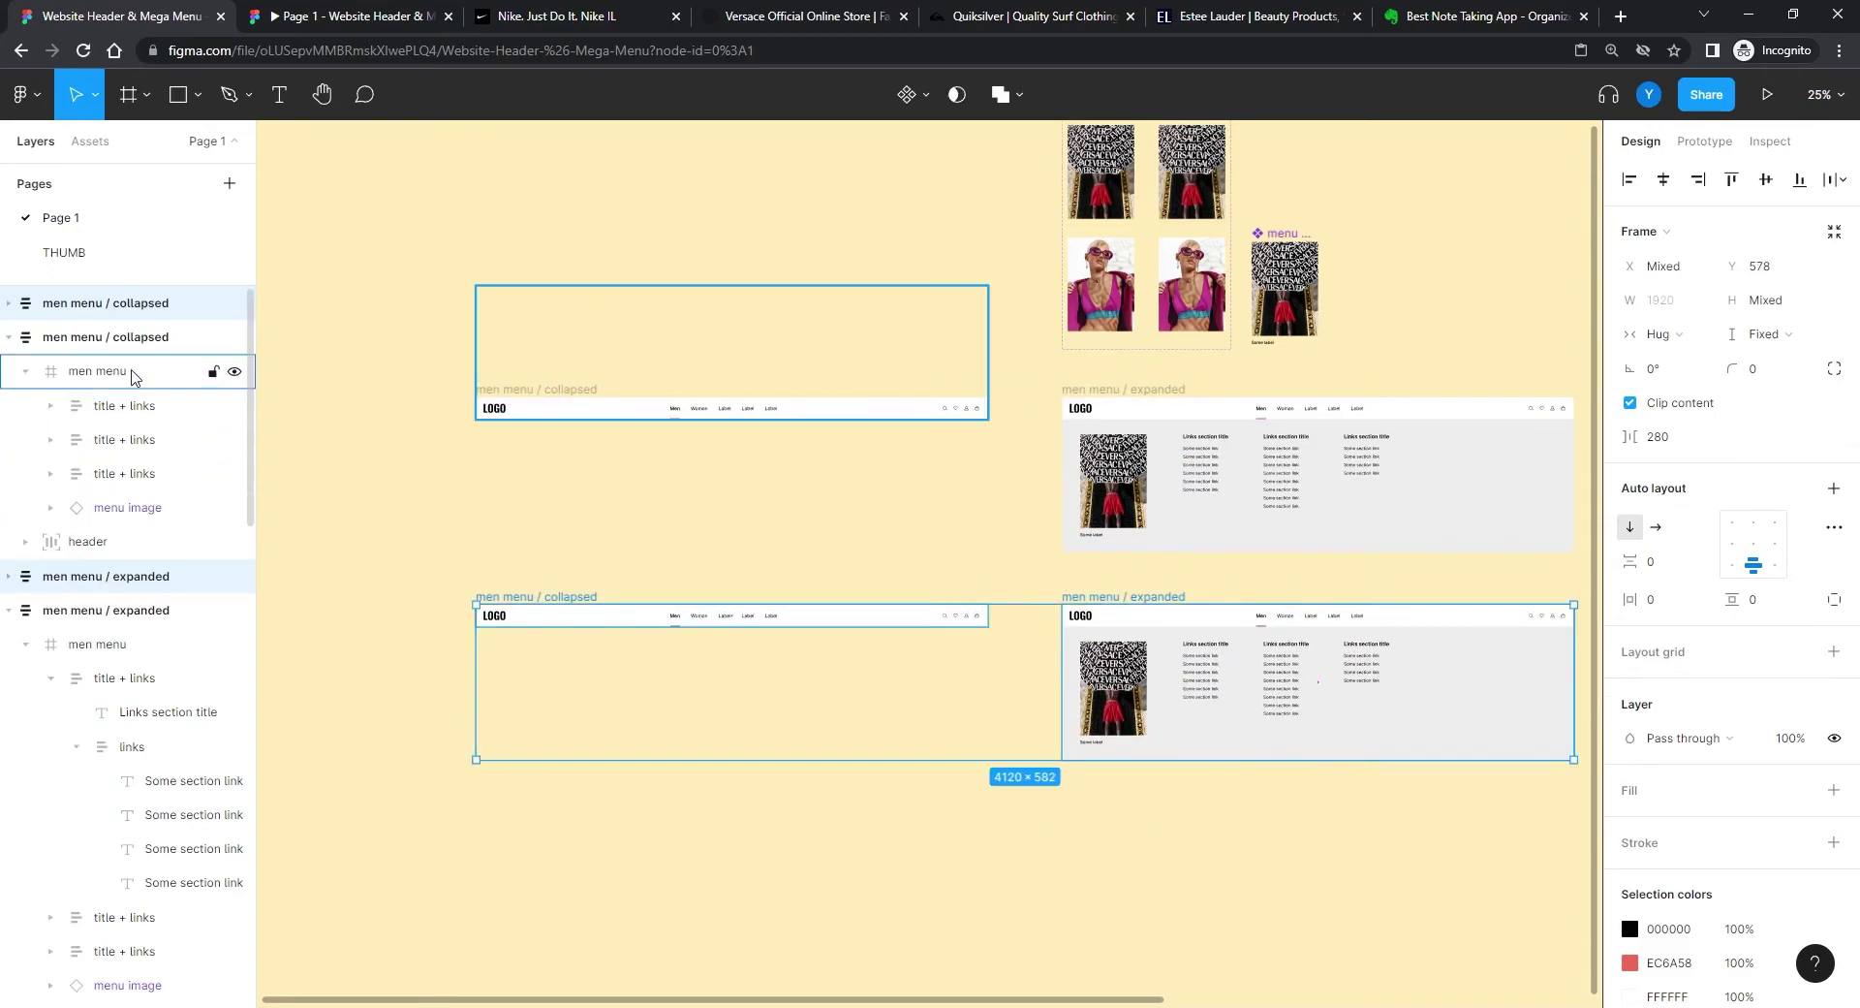
Step: Rename two layers with 'woman', then undo both mistaken renames
left_click(55, 306)
double_click(48, 306)
double_click(48, 307)
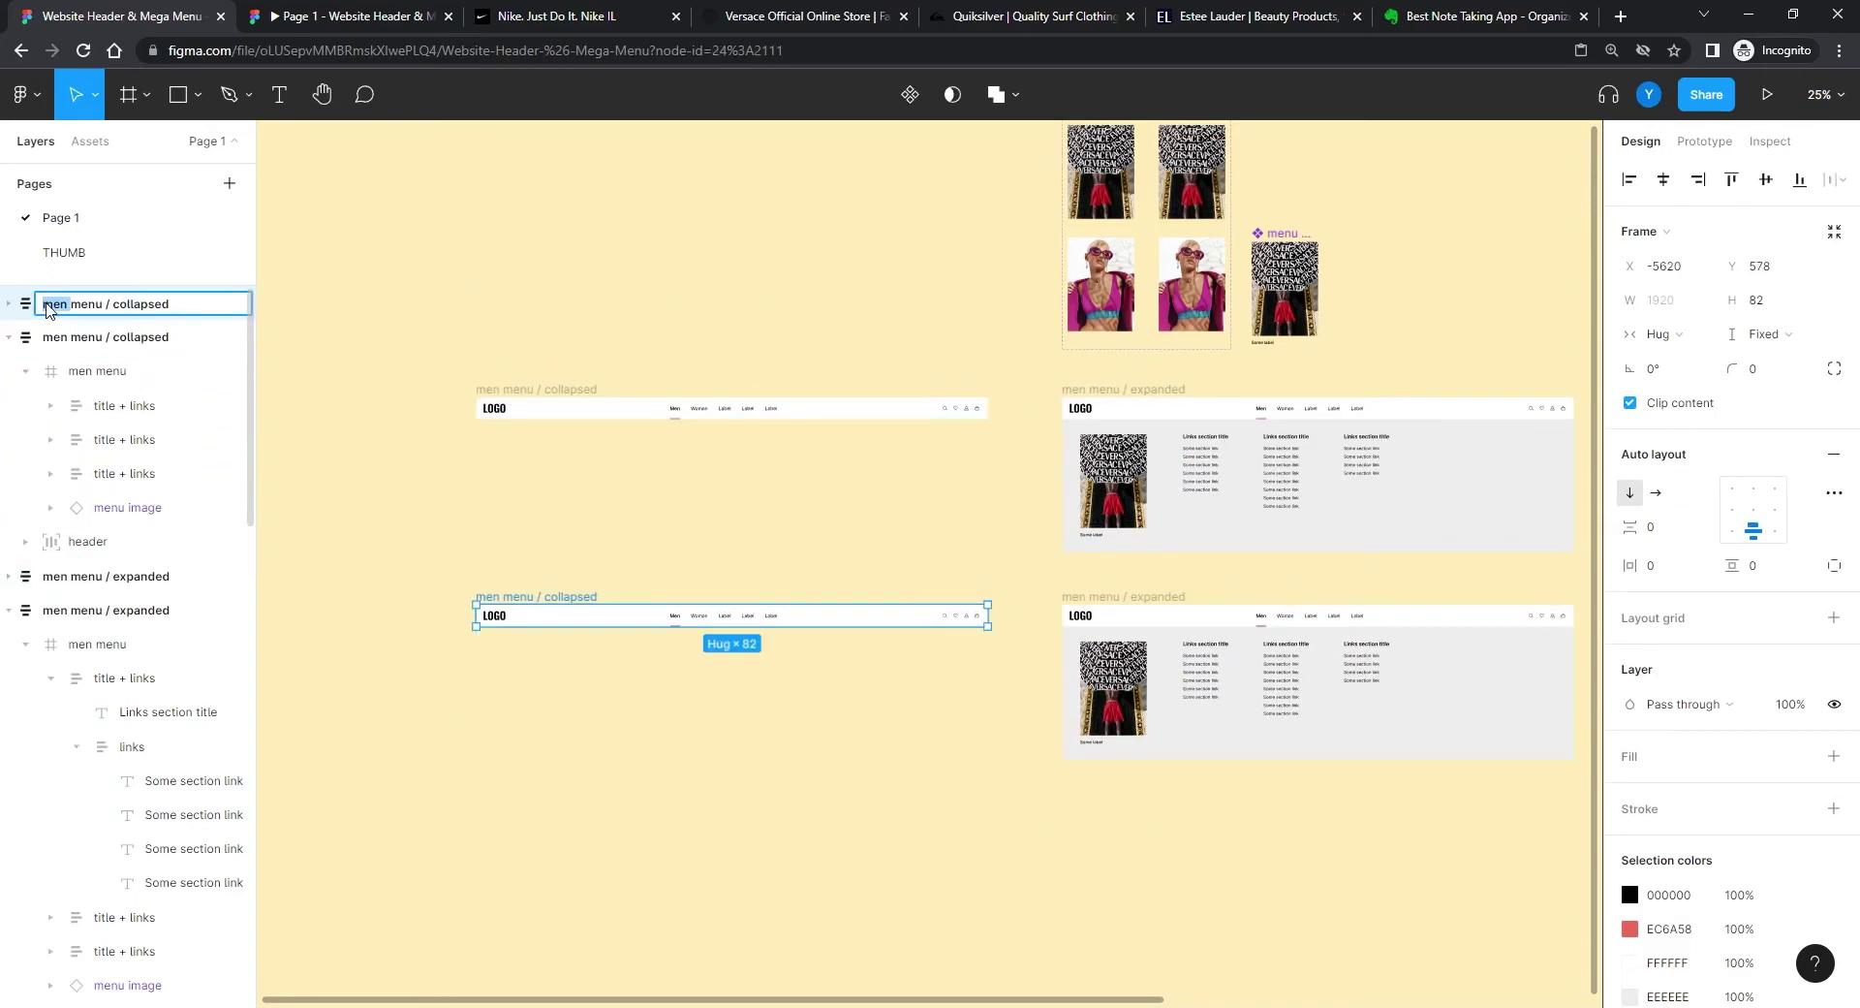
type("woman")
left_click(53, 339)
double_click(52, 339)
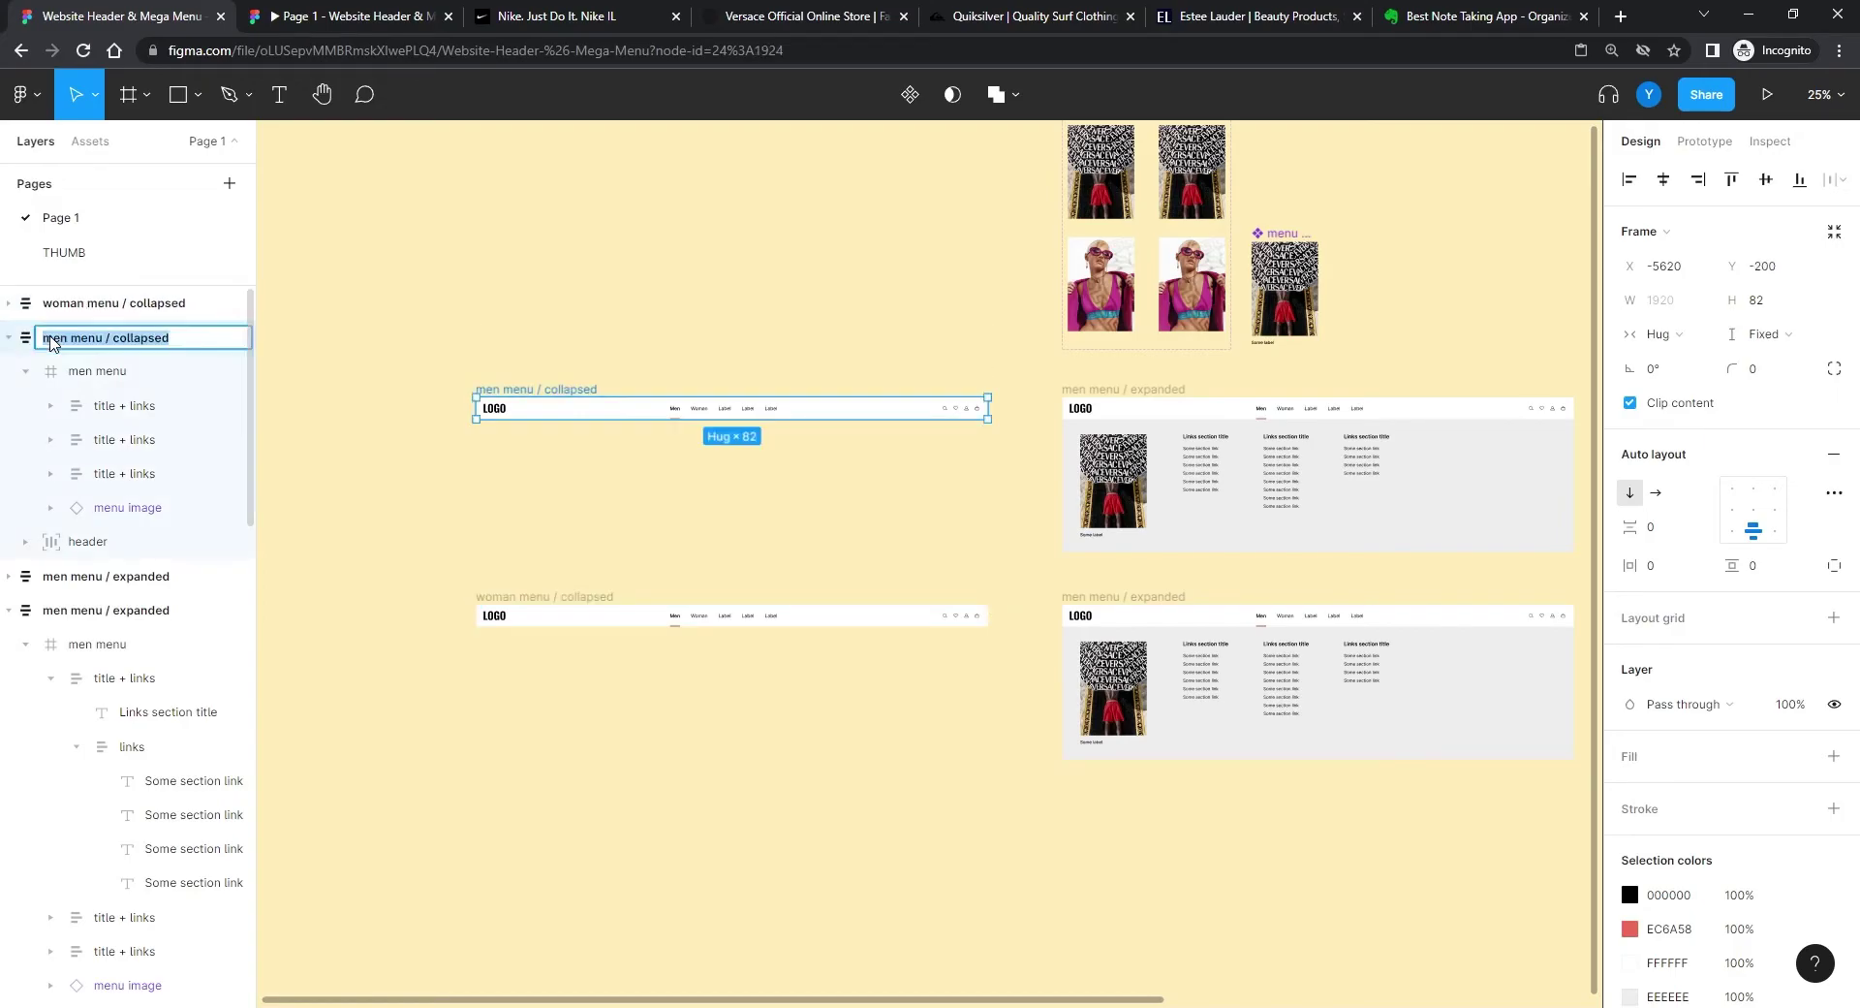
double_click(45, 339)
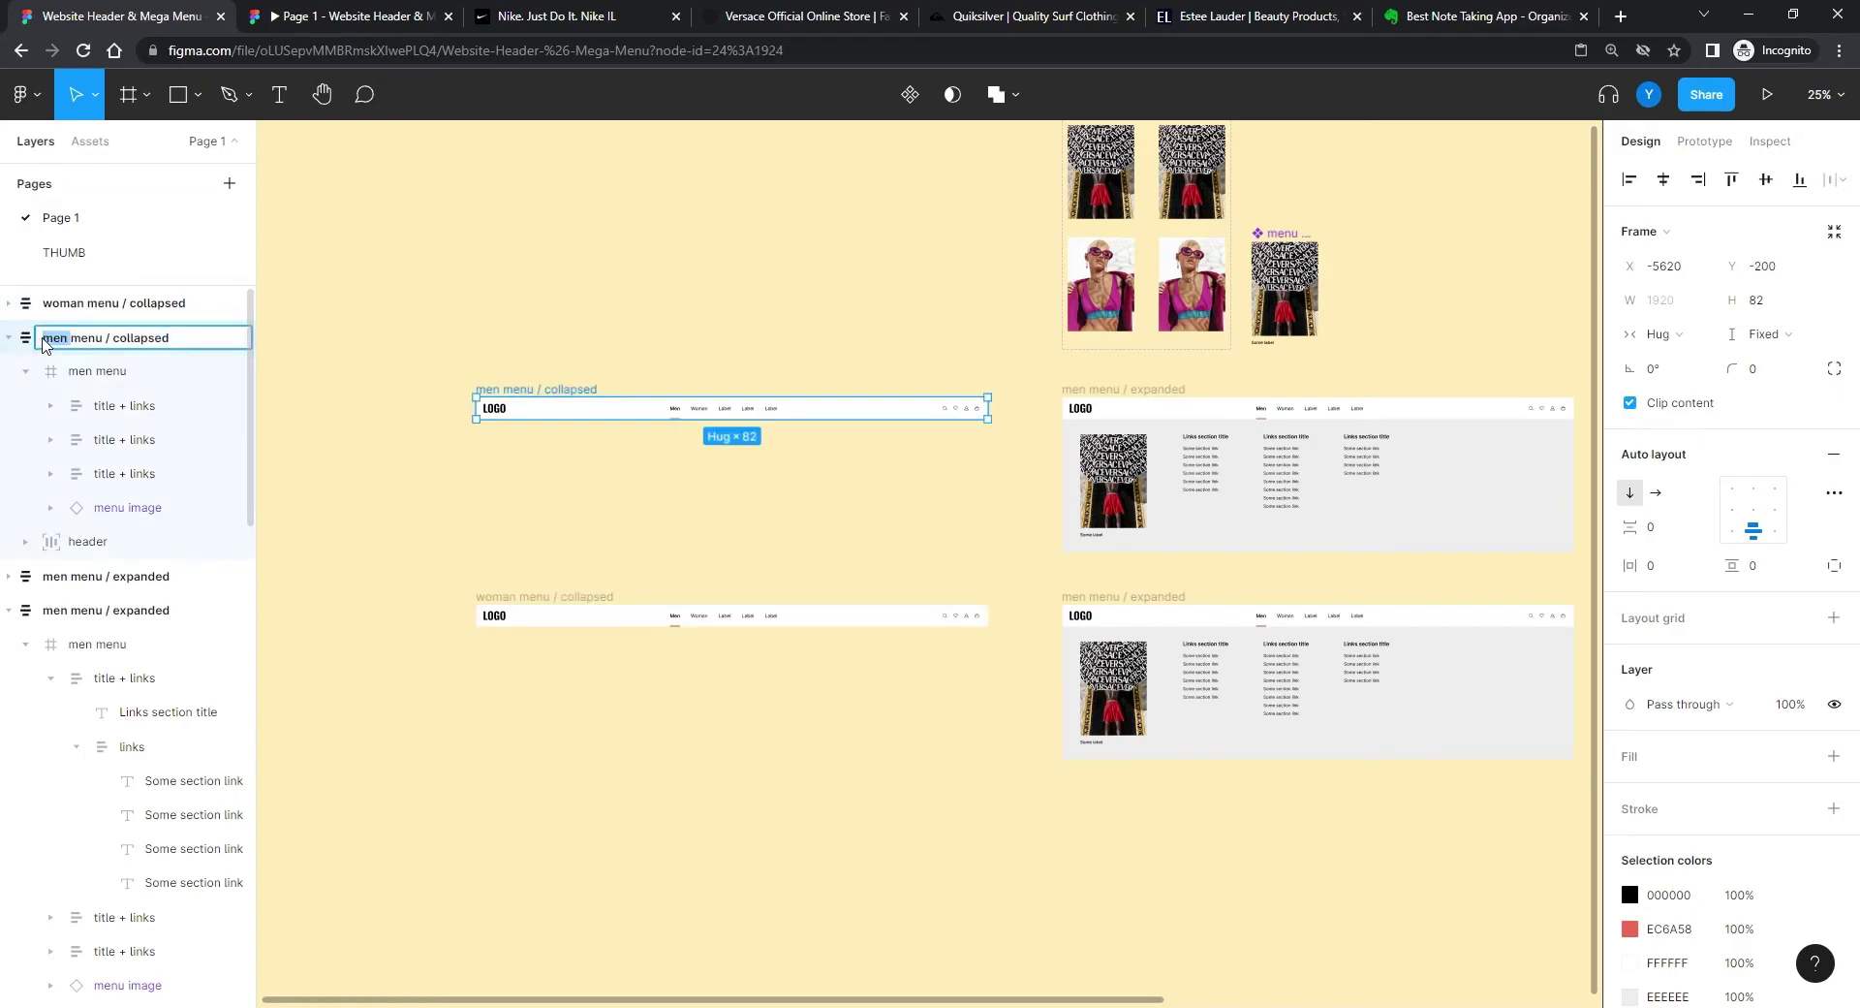
type("woman")
key("Return")
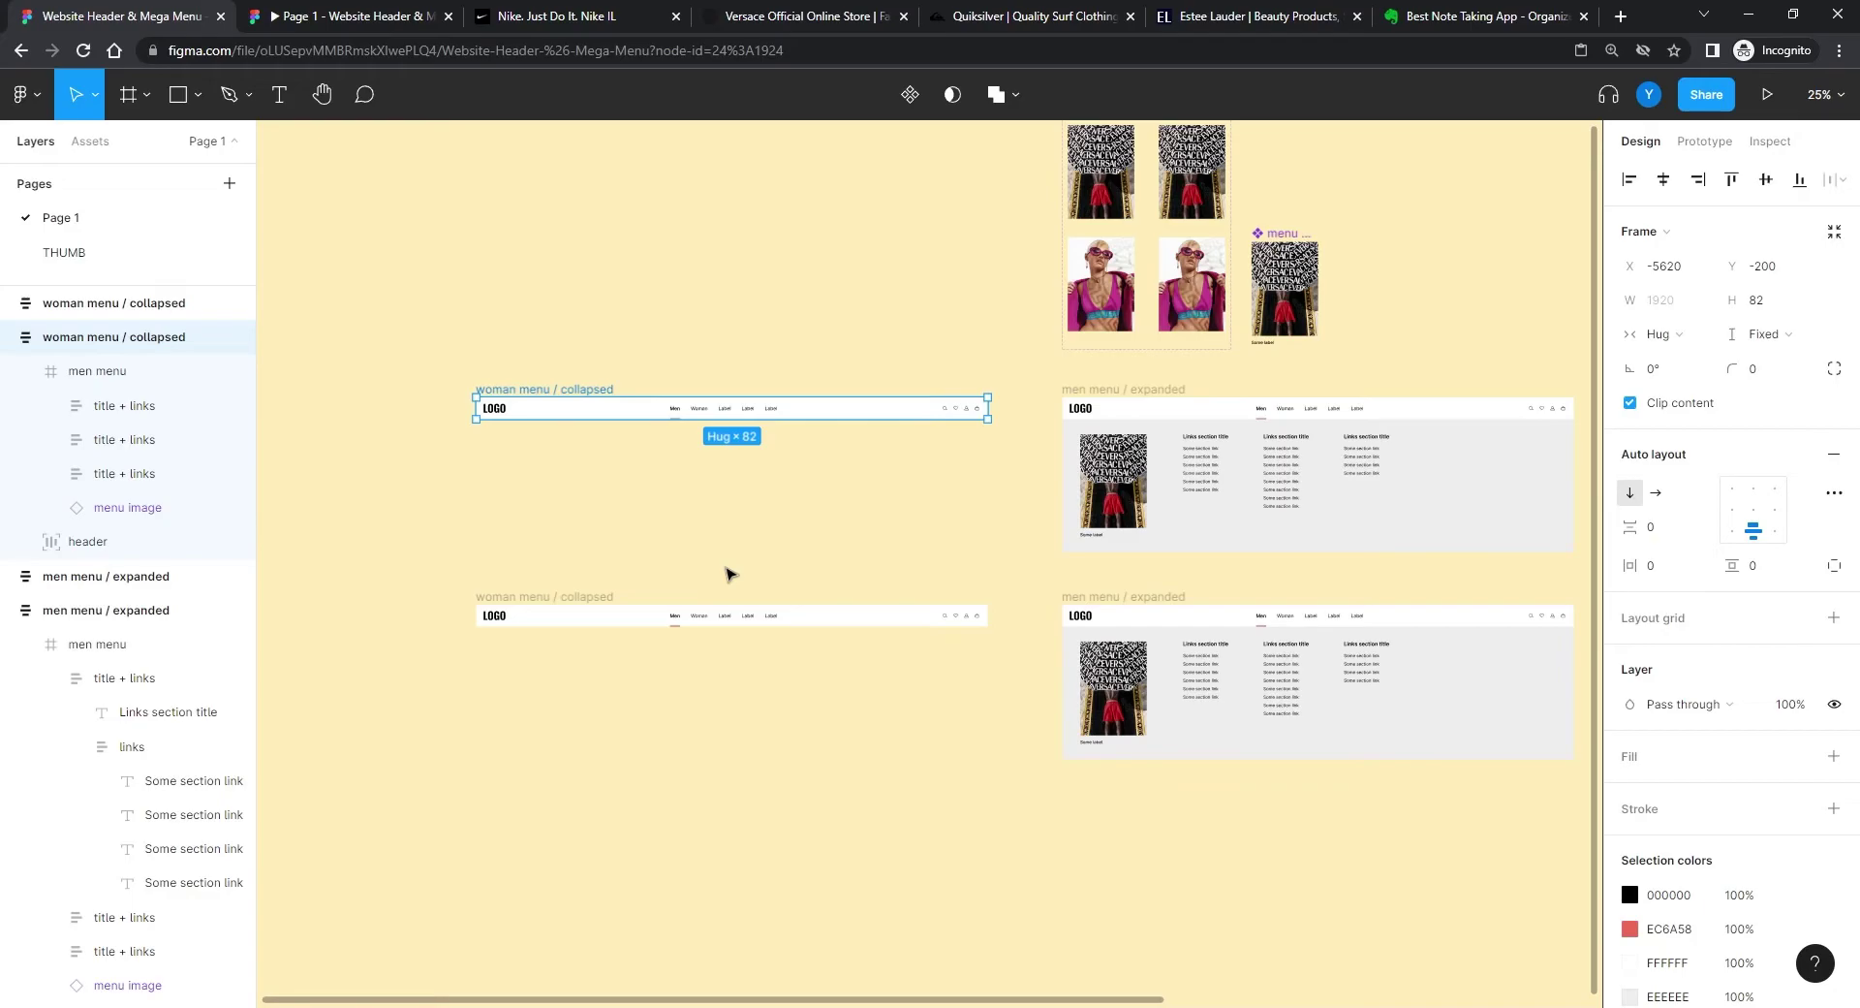
key("ctrl+z")
key("ctrl+z")
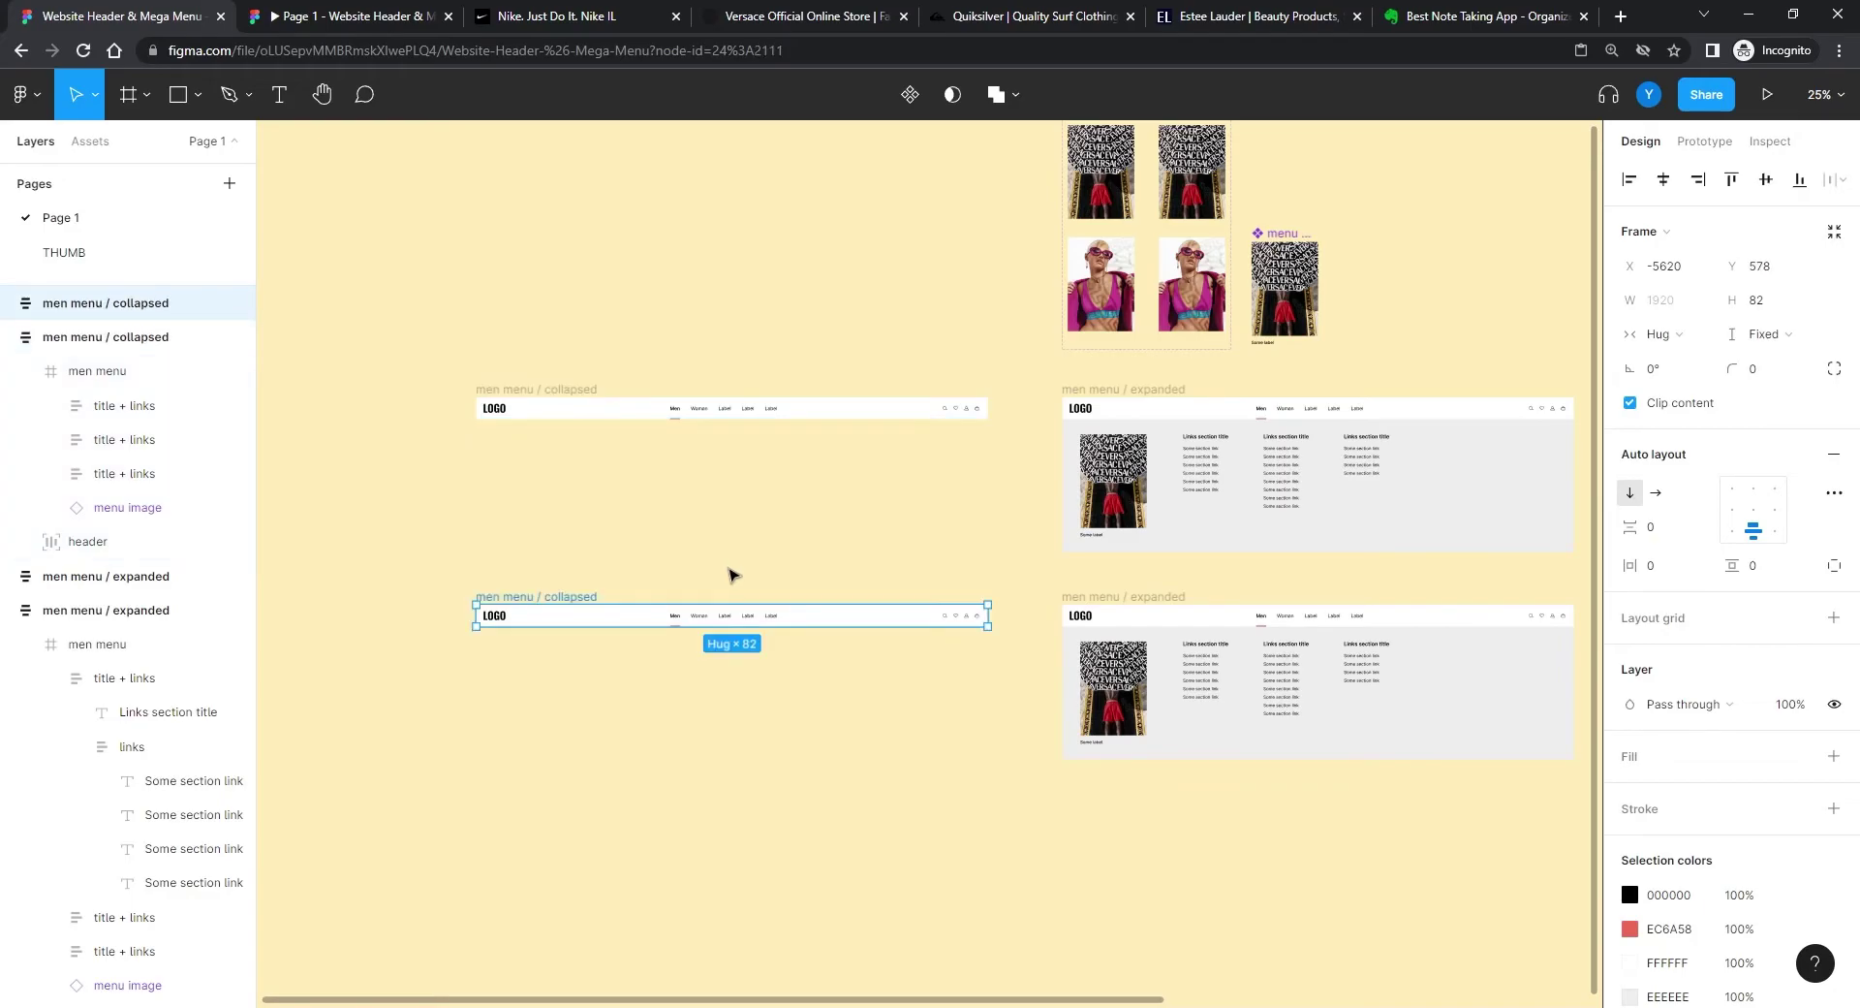
key("ctrl+z")
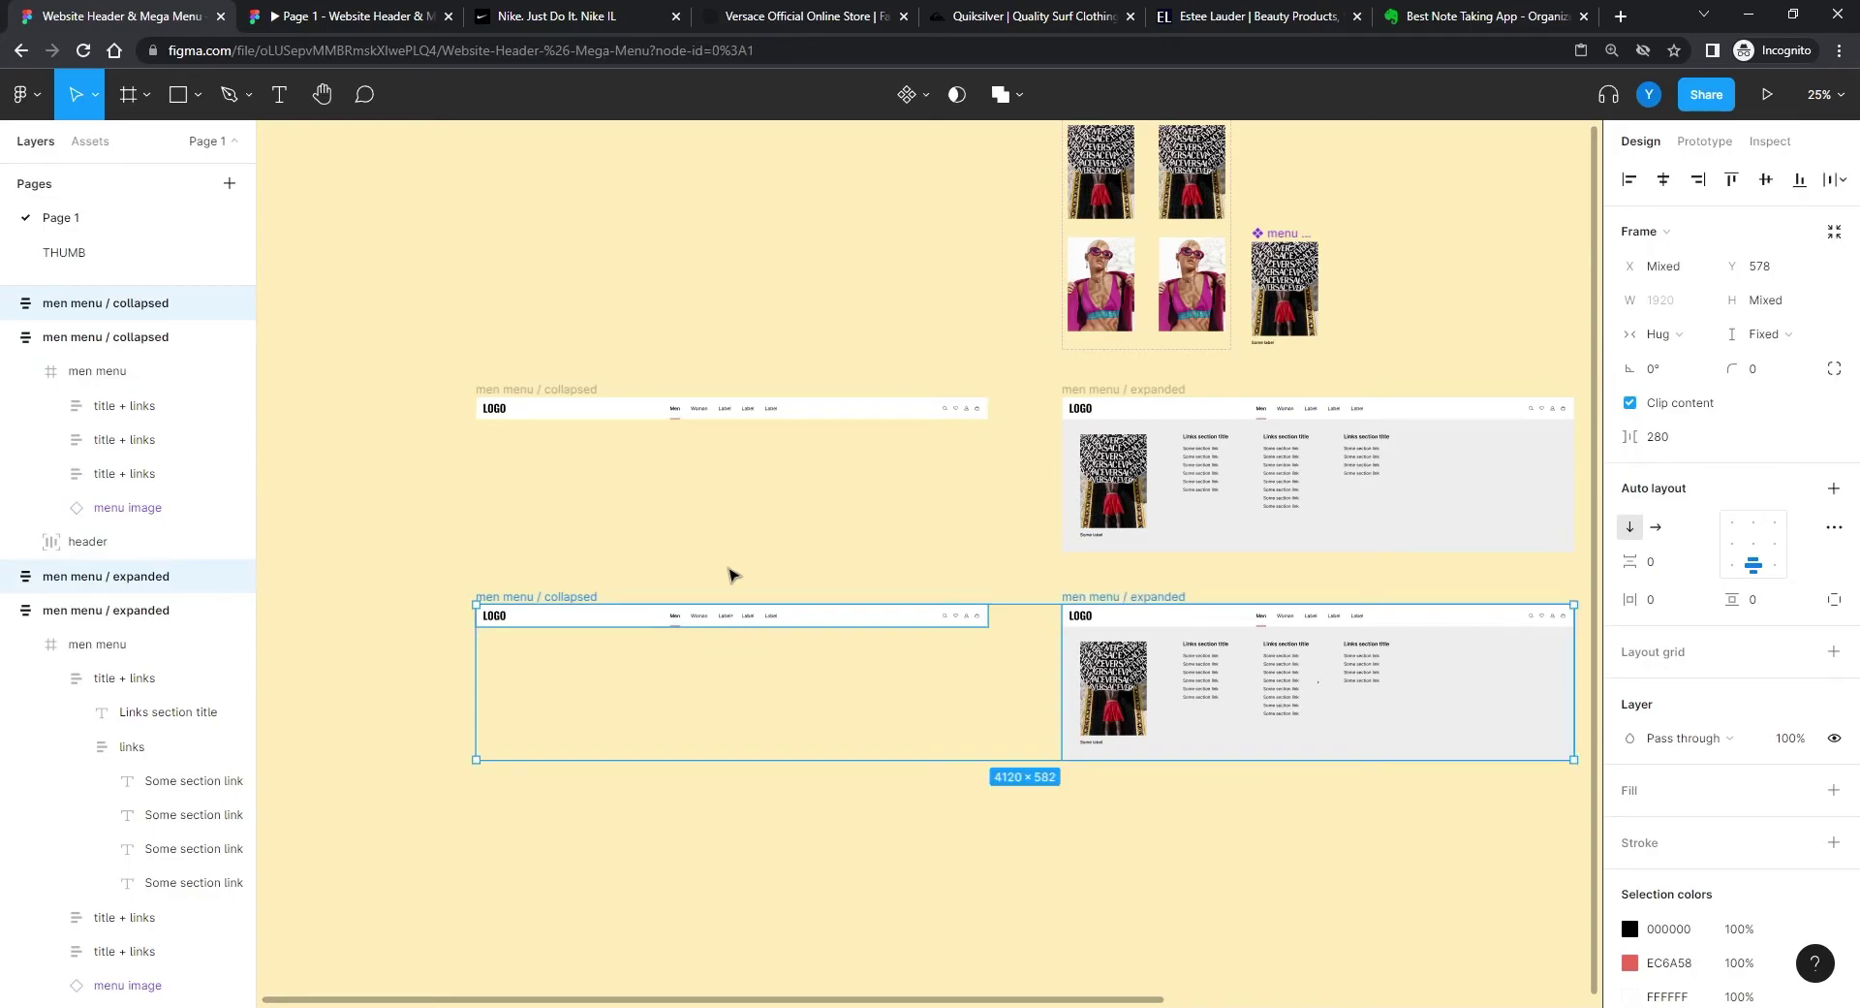
Step: Rename the lower expanded frame to 'woman menu / expanded'
left_click(365, 511)
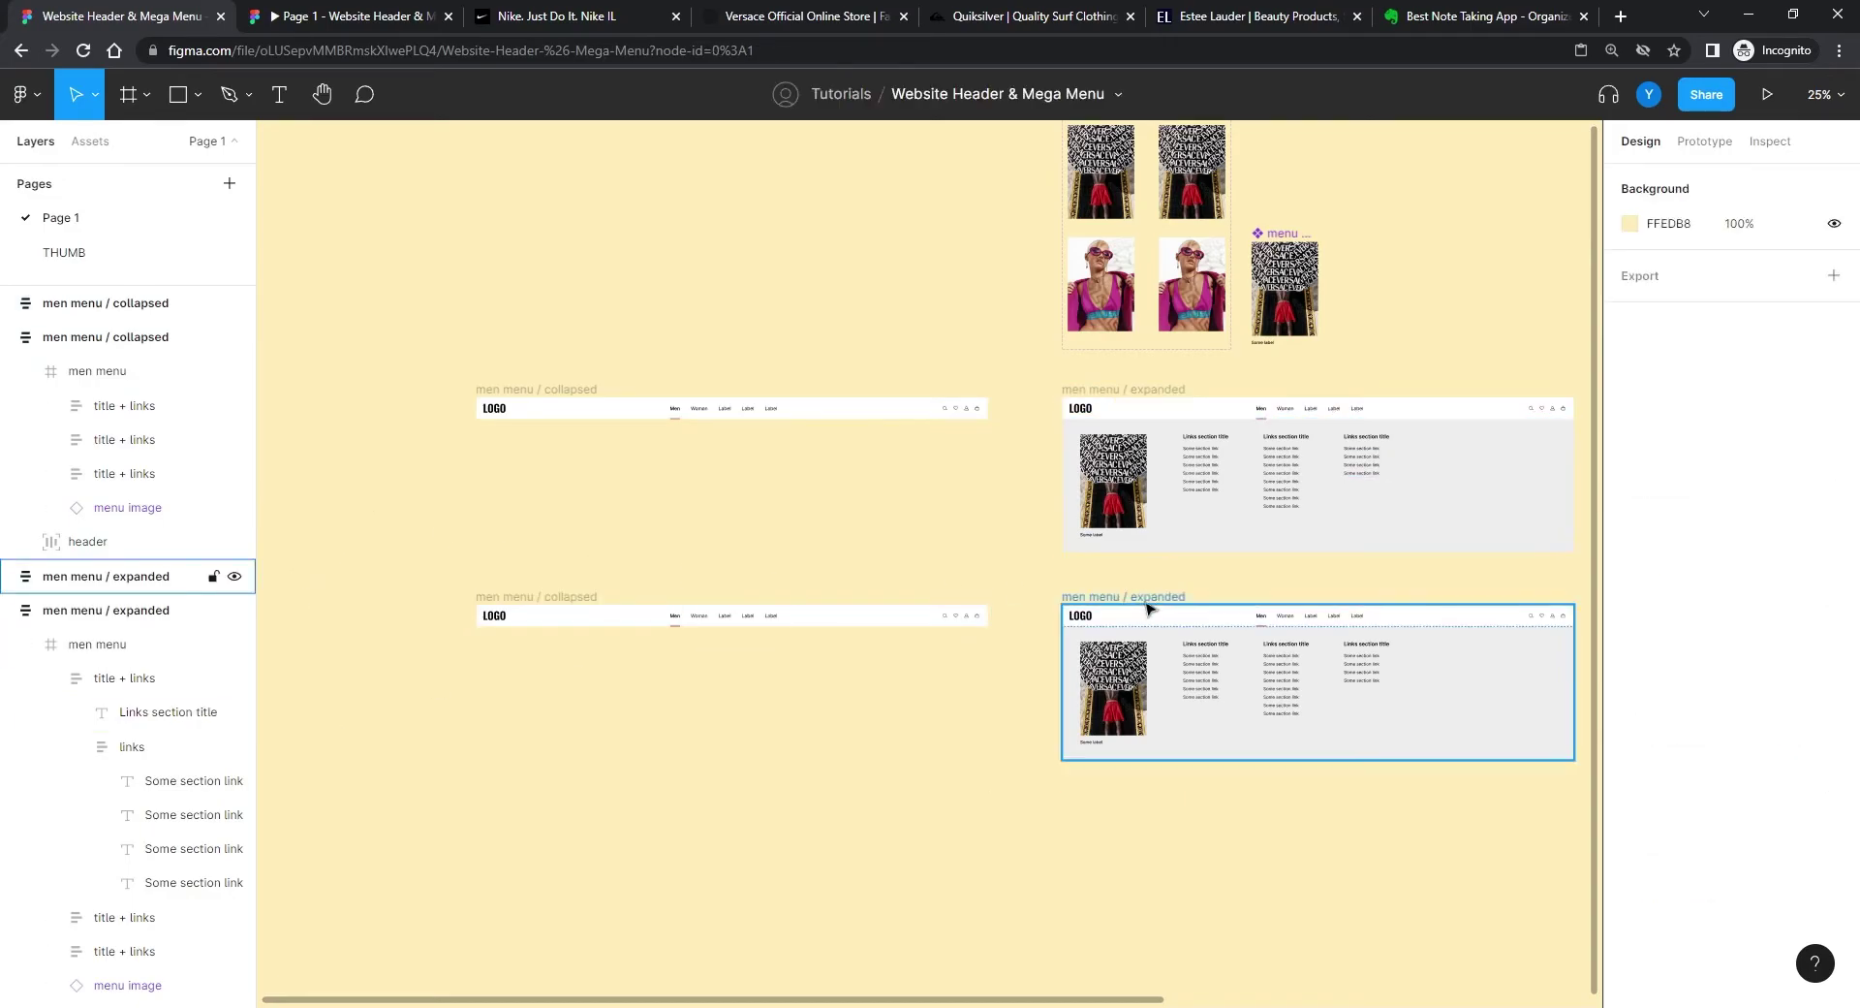
left_click(1111, 598)
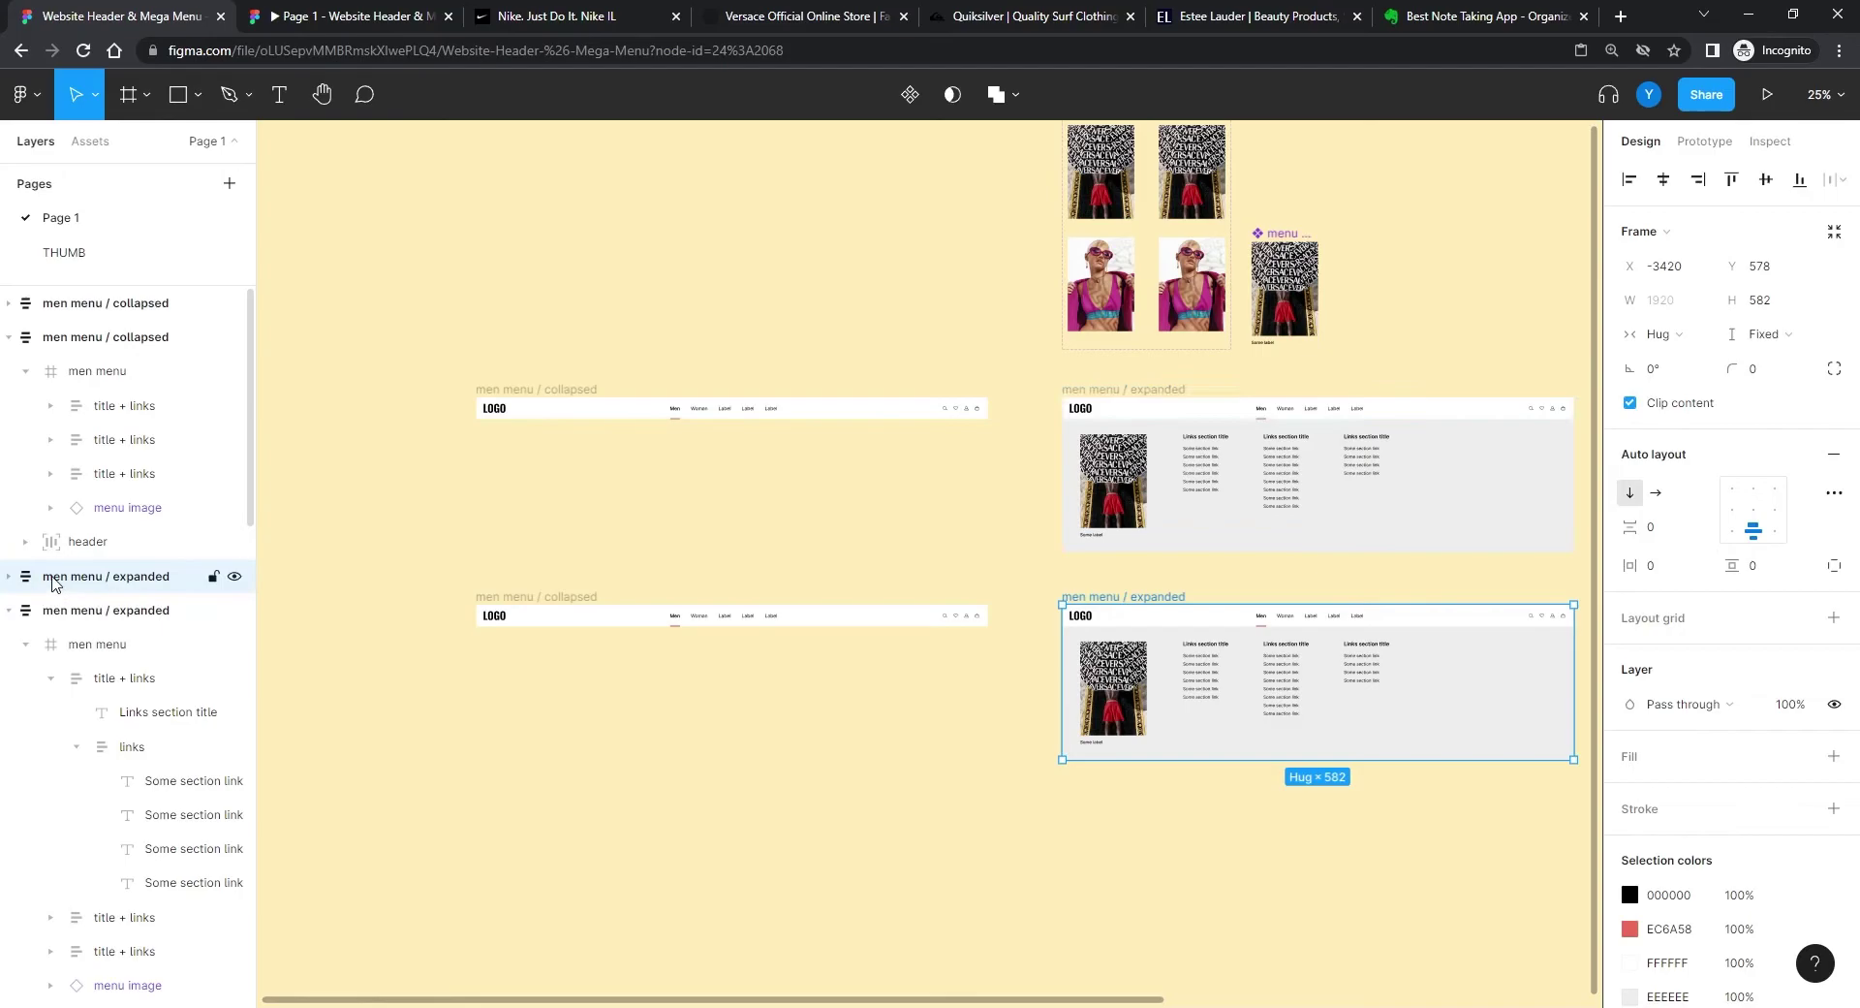
double_click(49, 578)
double_click(53, 581)
type("woman")
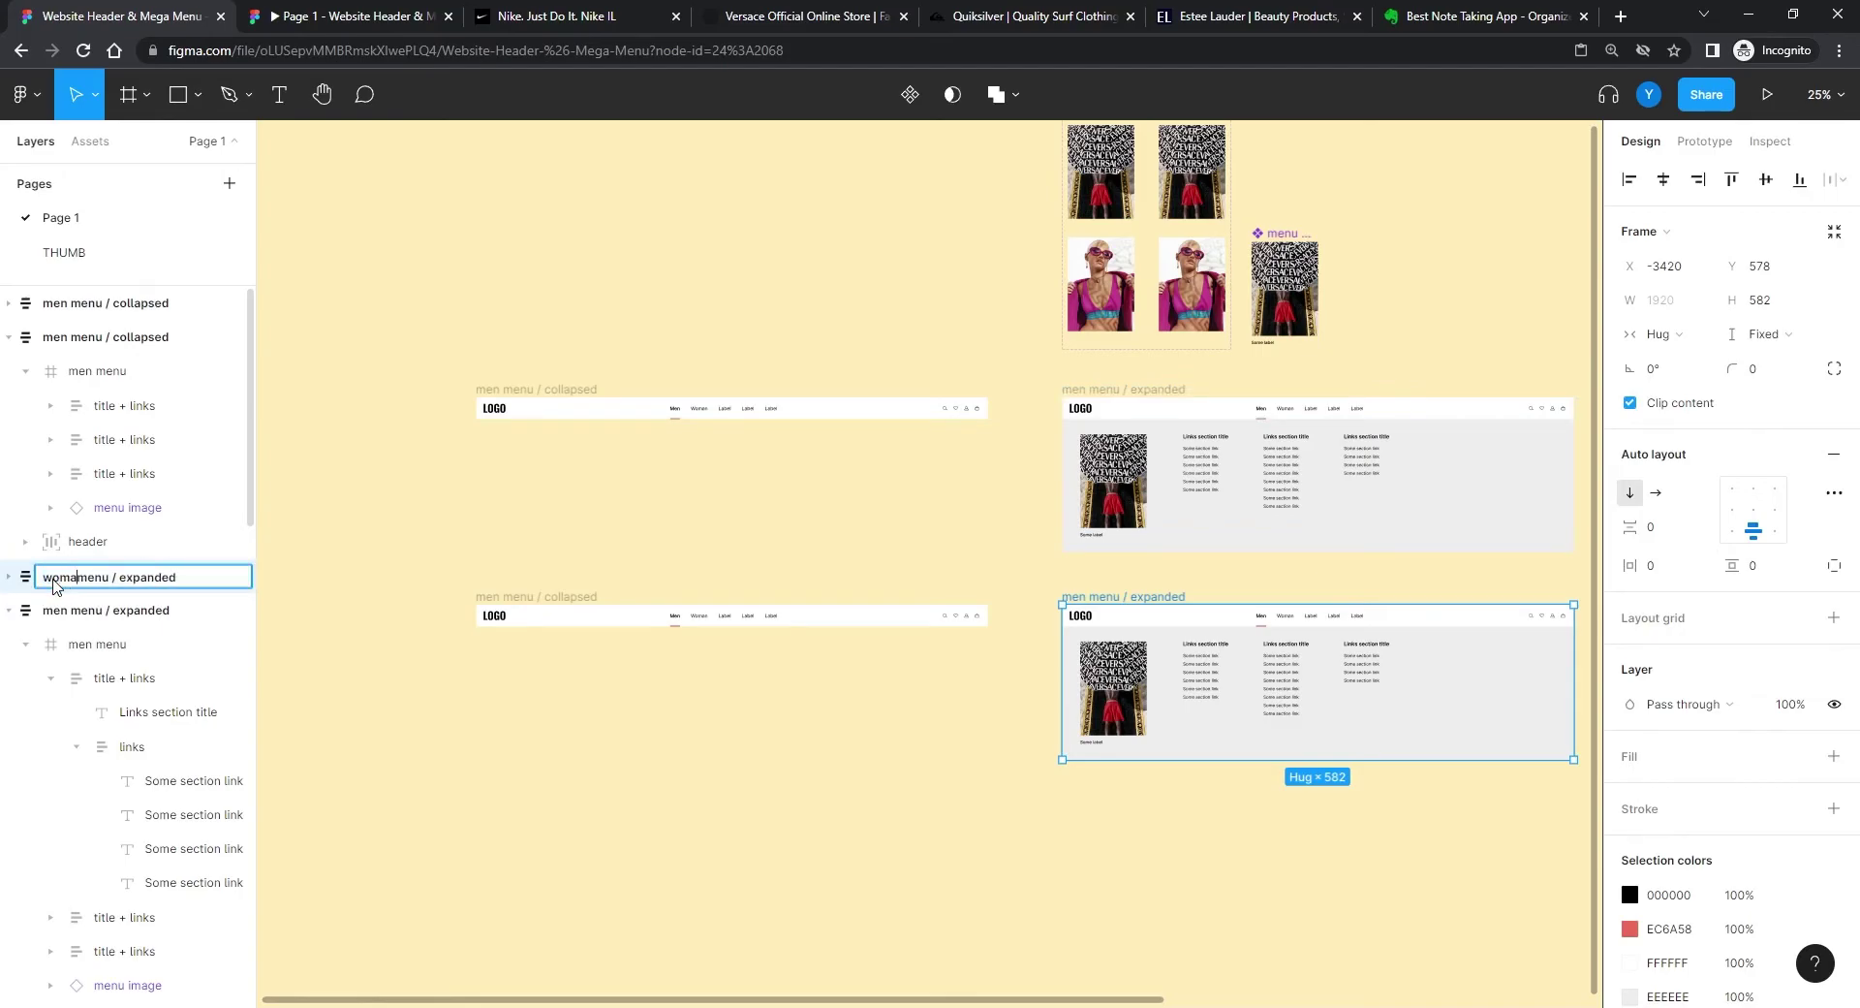
key("Return")
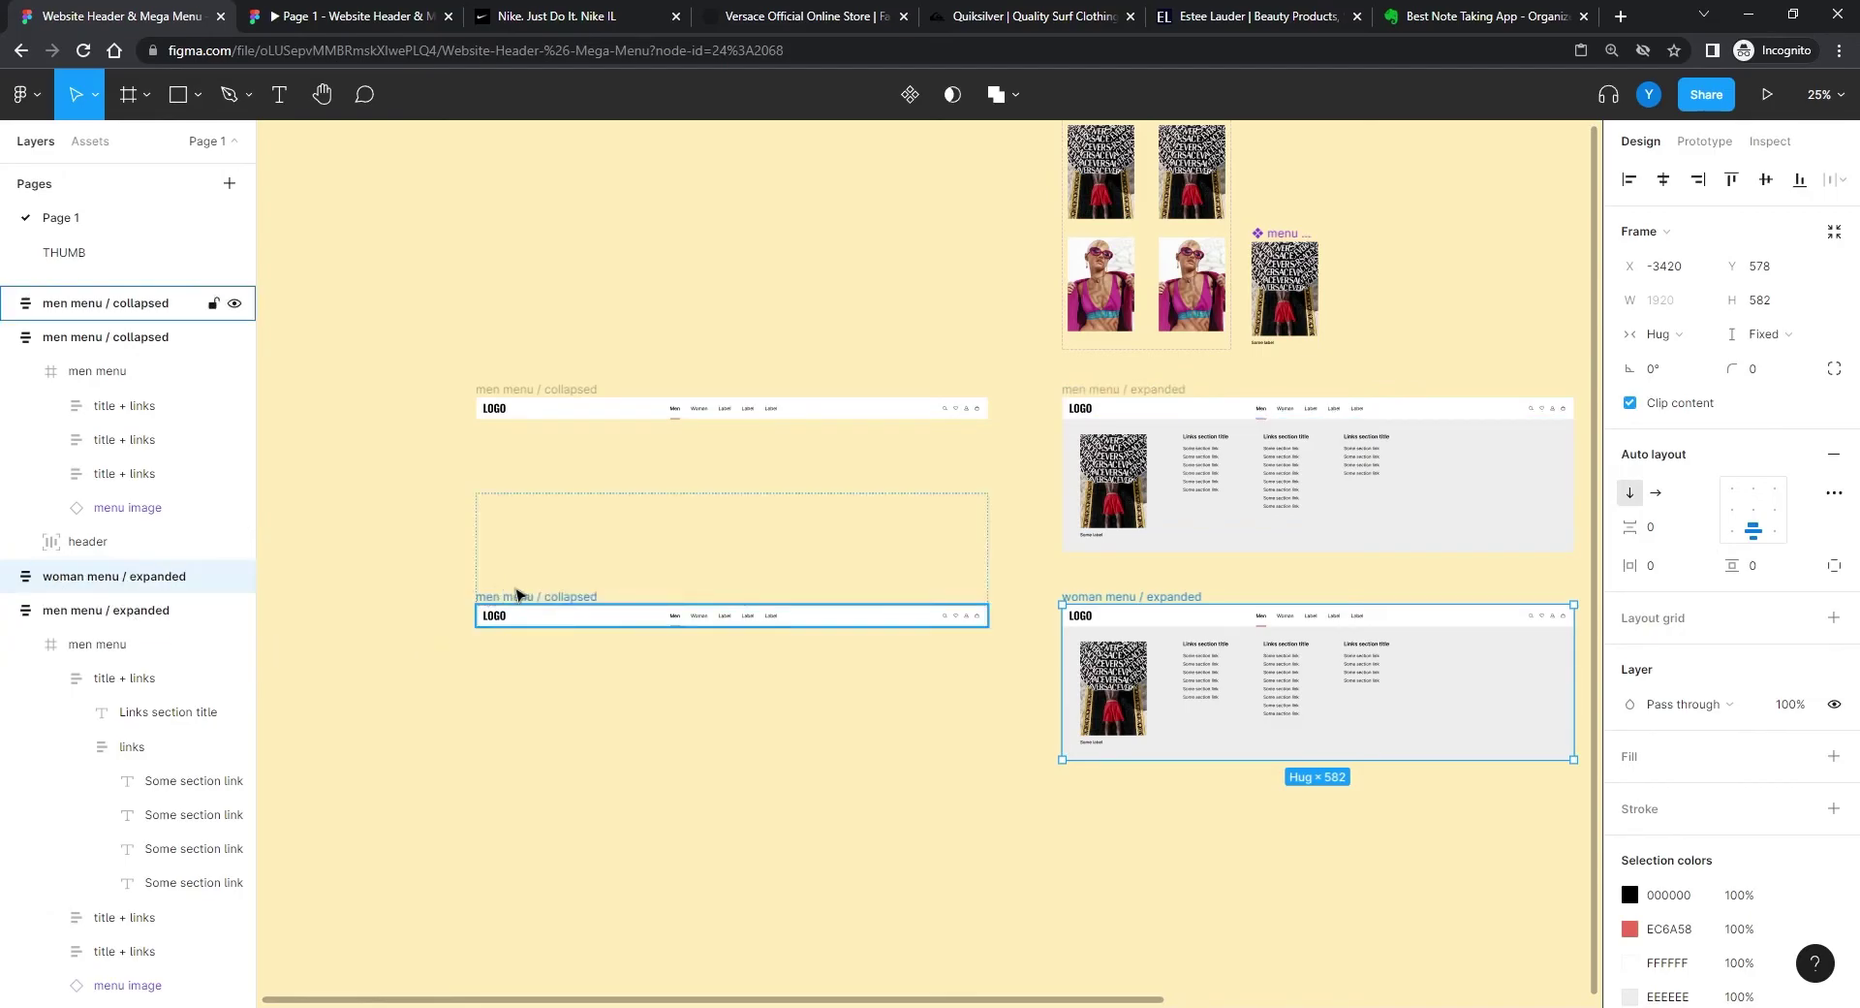
Step: Rename the lower collapsed frame to 'woman menu / collapsed'
left_click(519, 602)
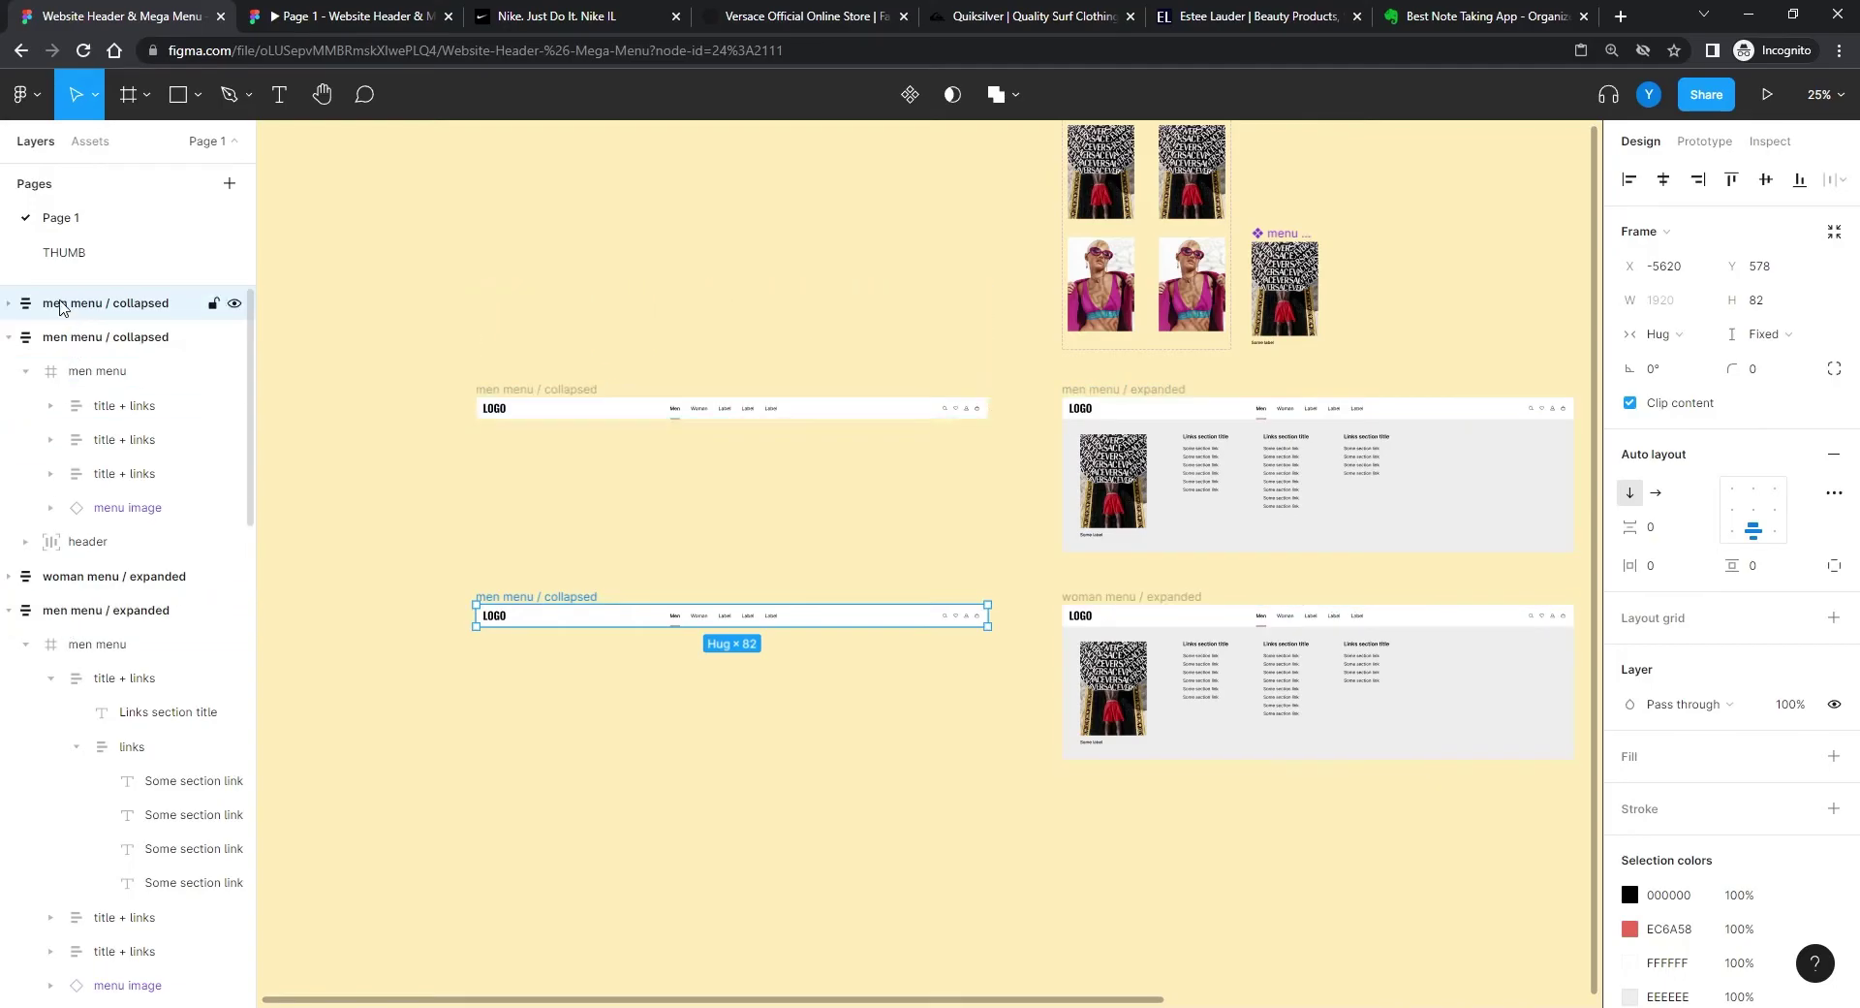
double_click(51, 304)
type("woman")
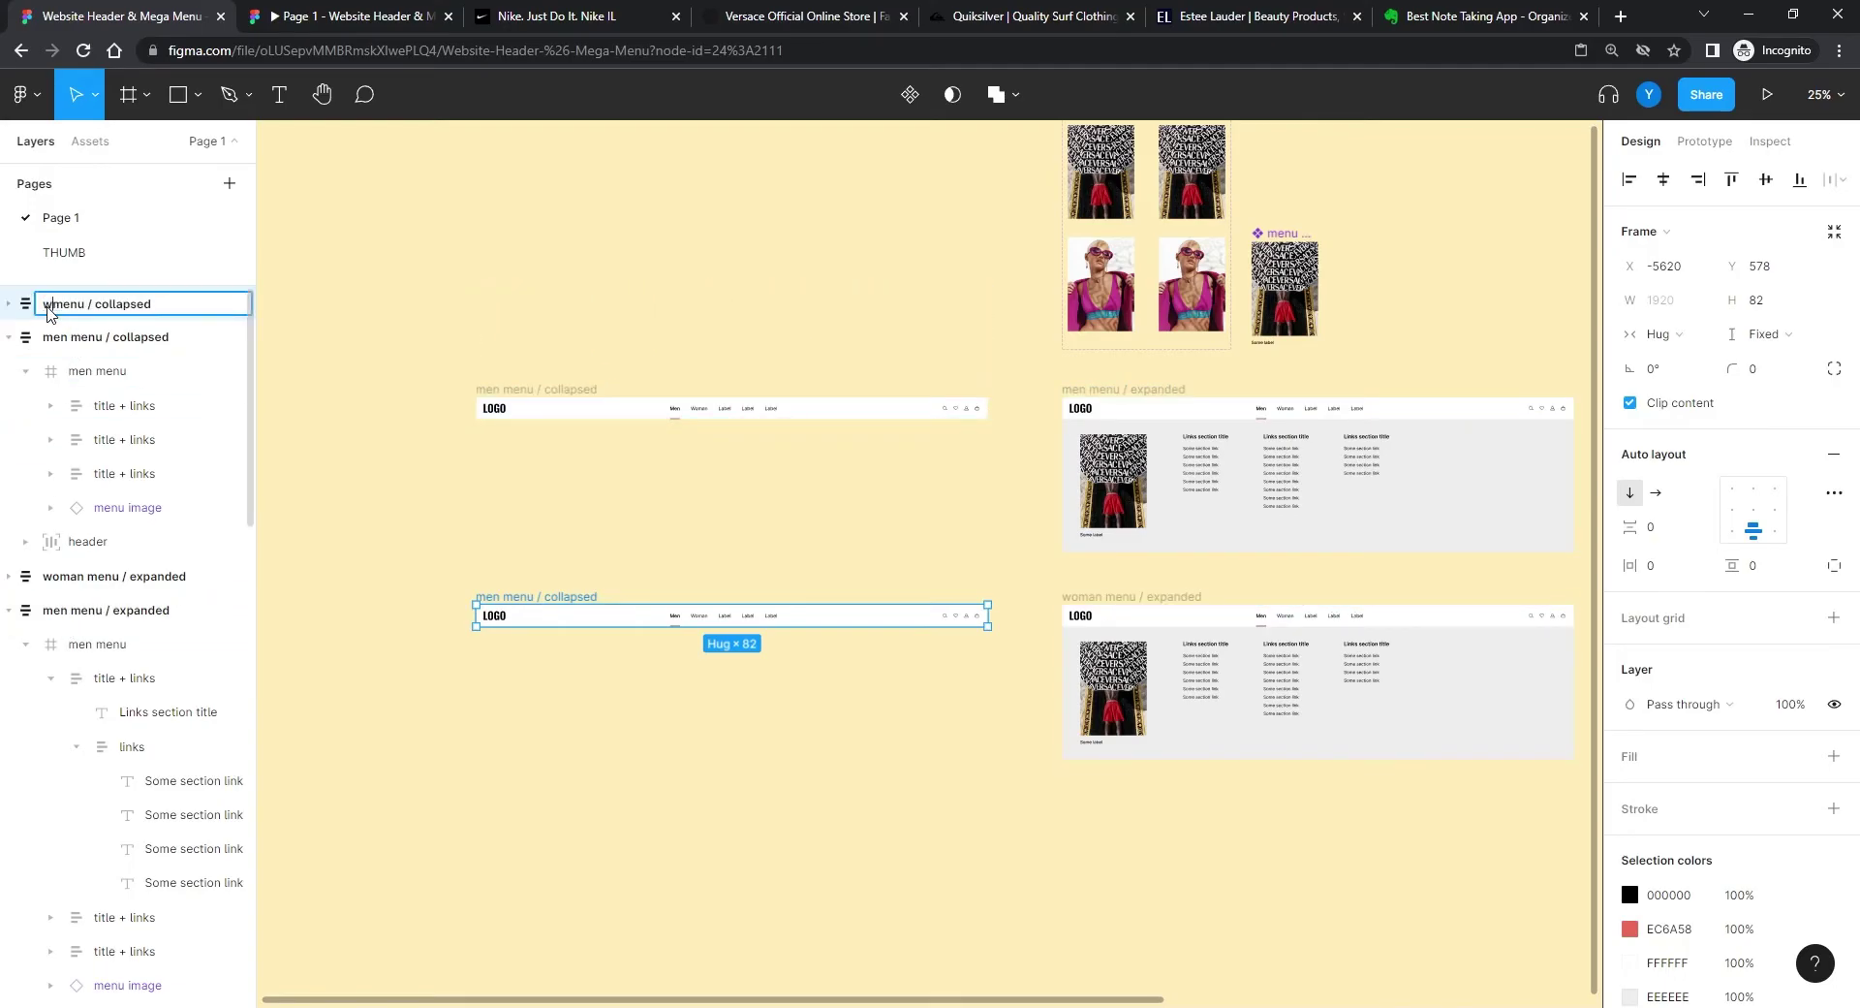
key("Return")
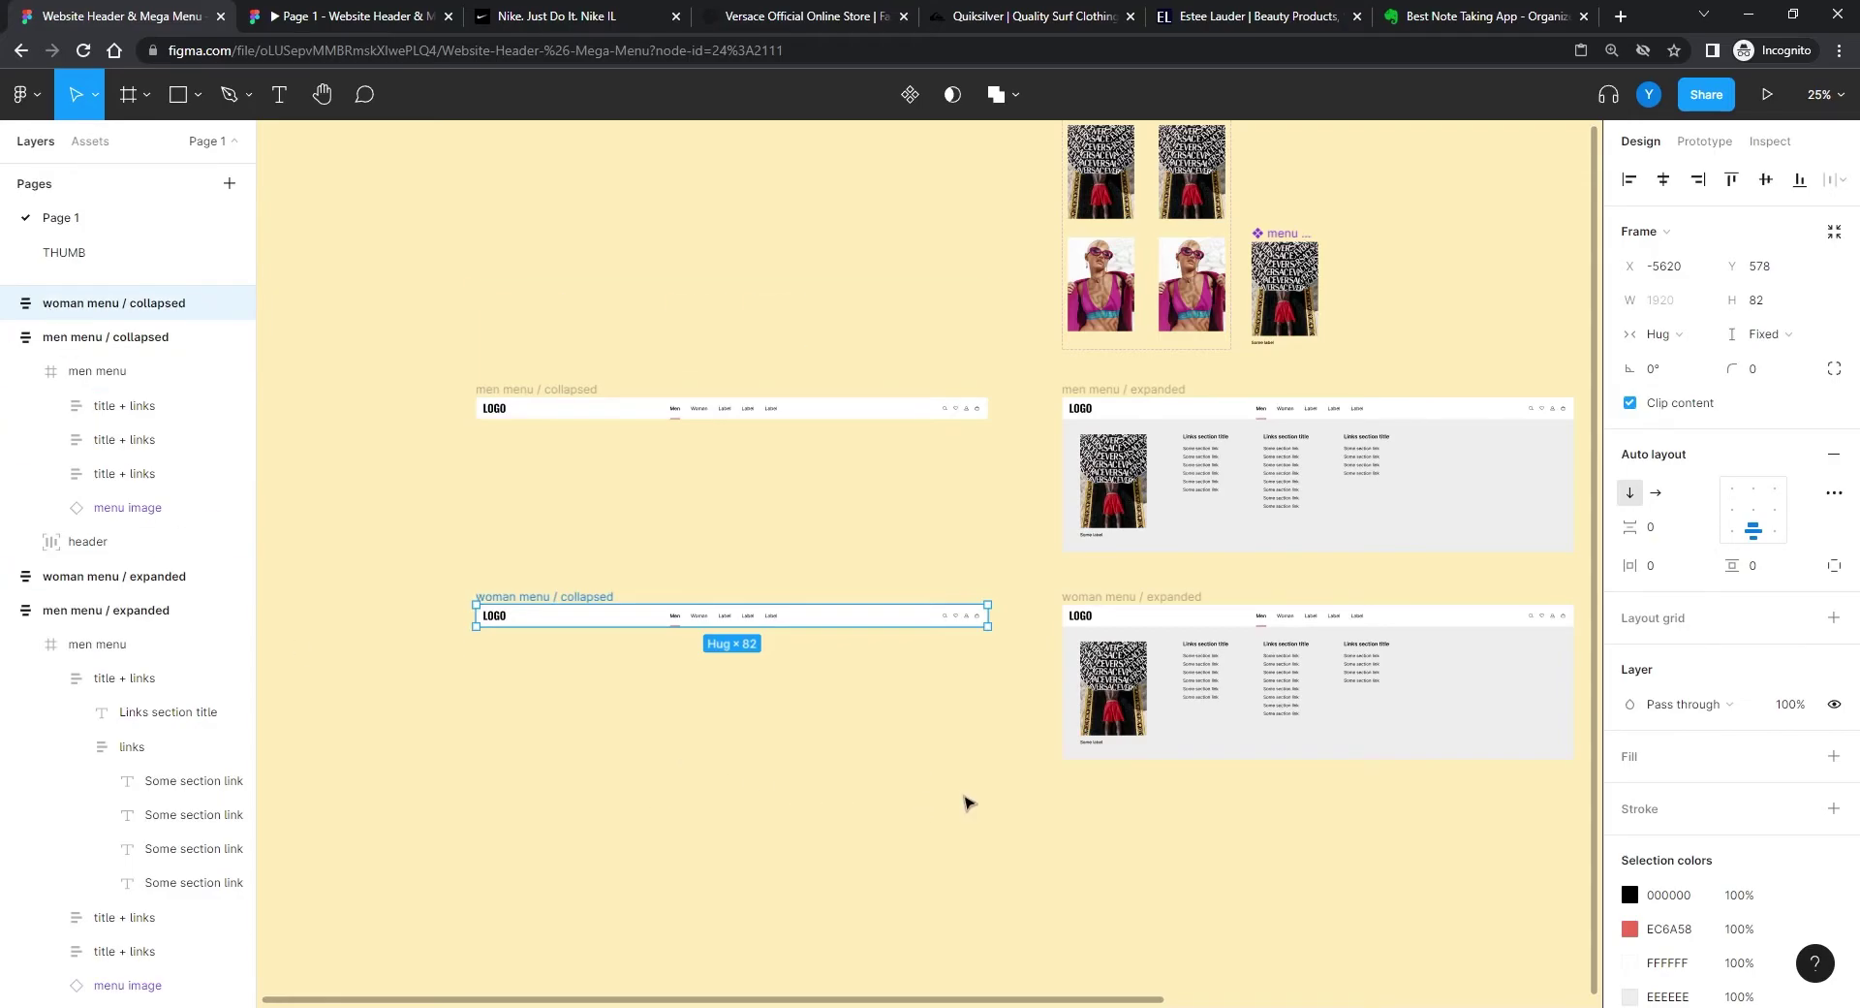
scroll(631, 665, "down", 2)
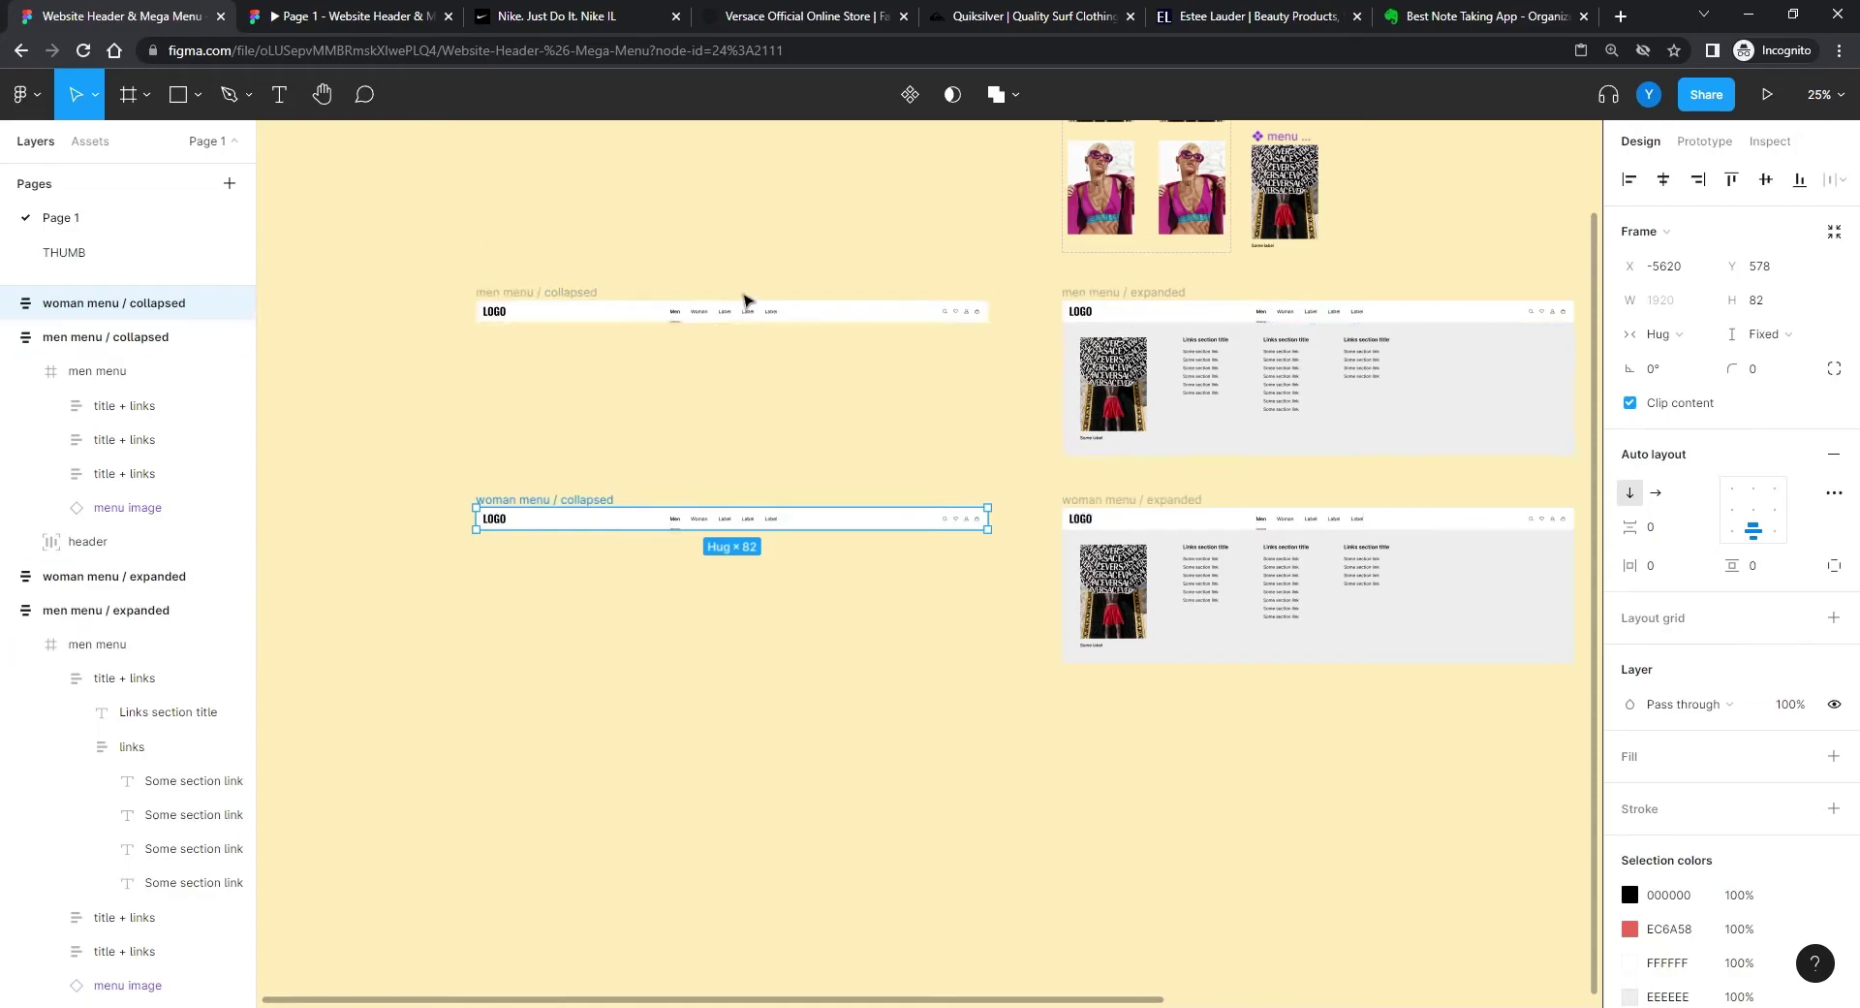
scroll(1070, 770, "right", 3)
scroll(714, 623, "up", 3)
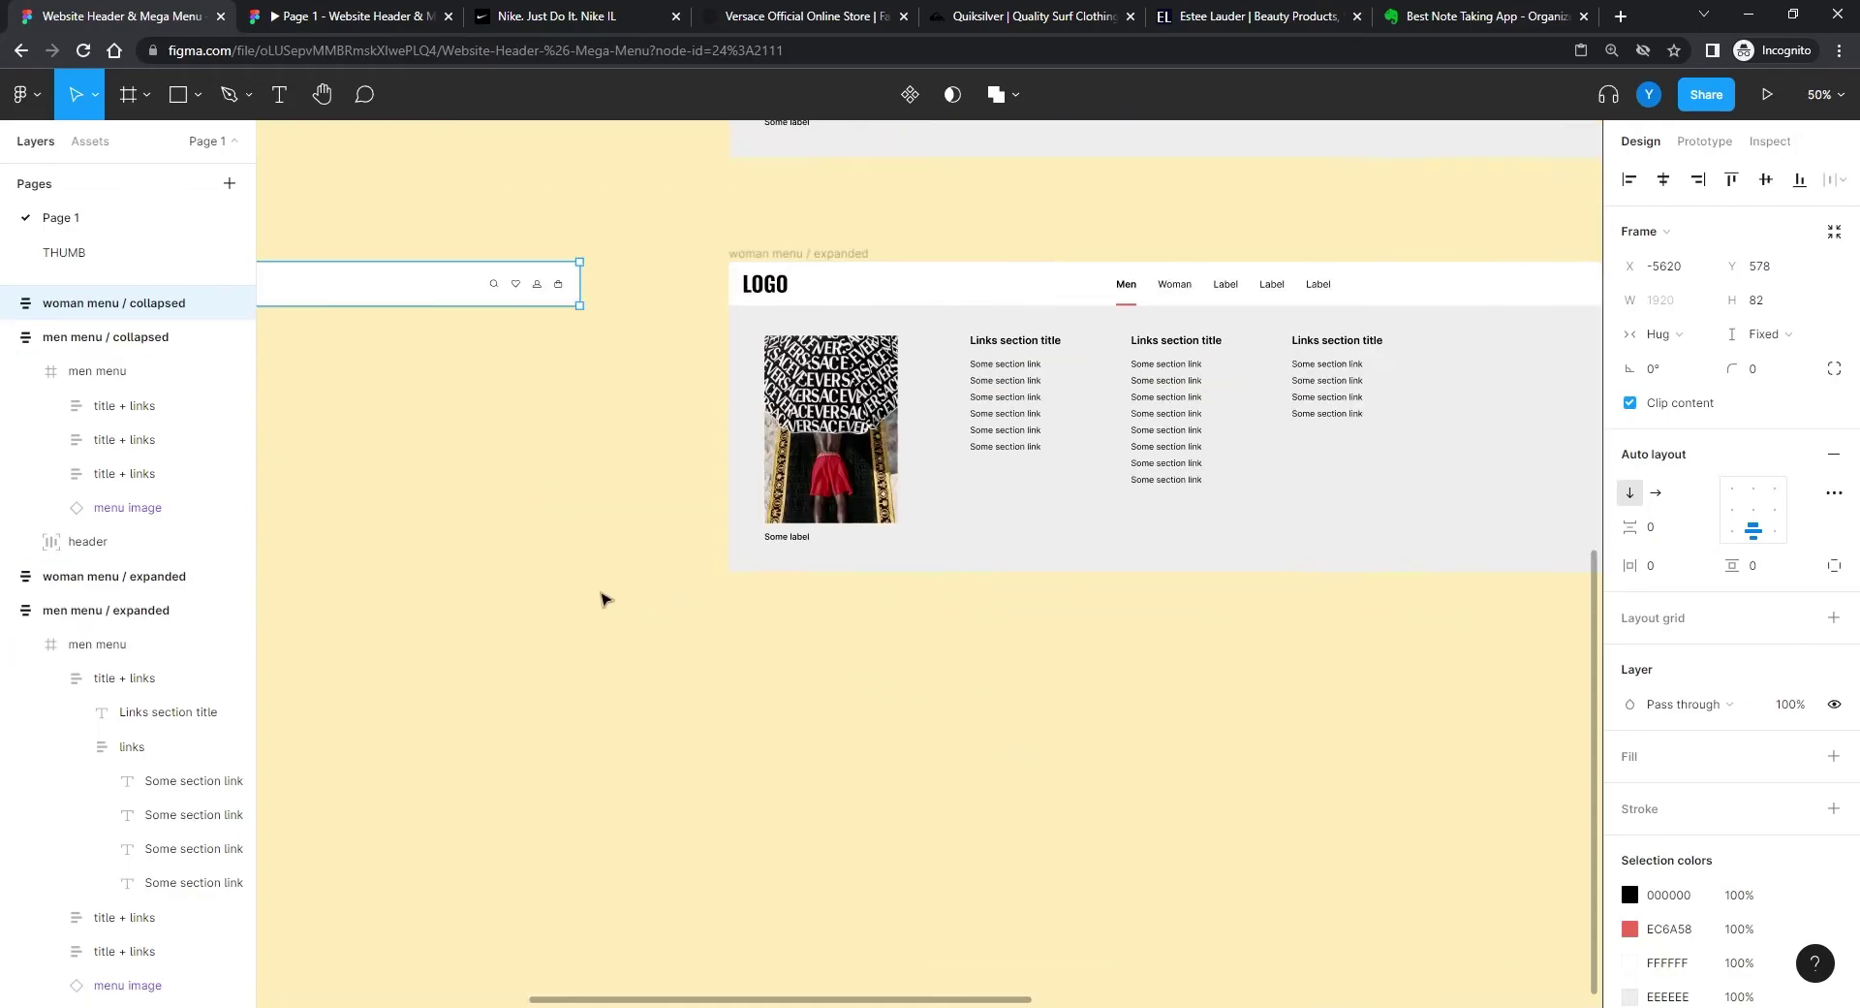
scroll(606, 594, "up", 2)
left_click(948, 662)
double_click(1042, 581)
Step: Set the woman expanded menu's image instance Property 1 to woman
double_click(1041, 581)
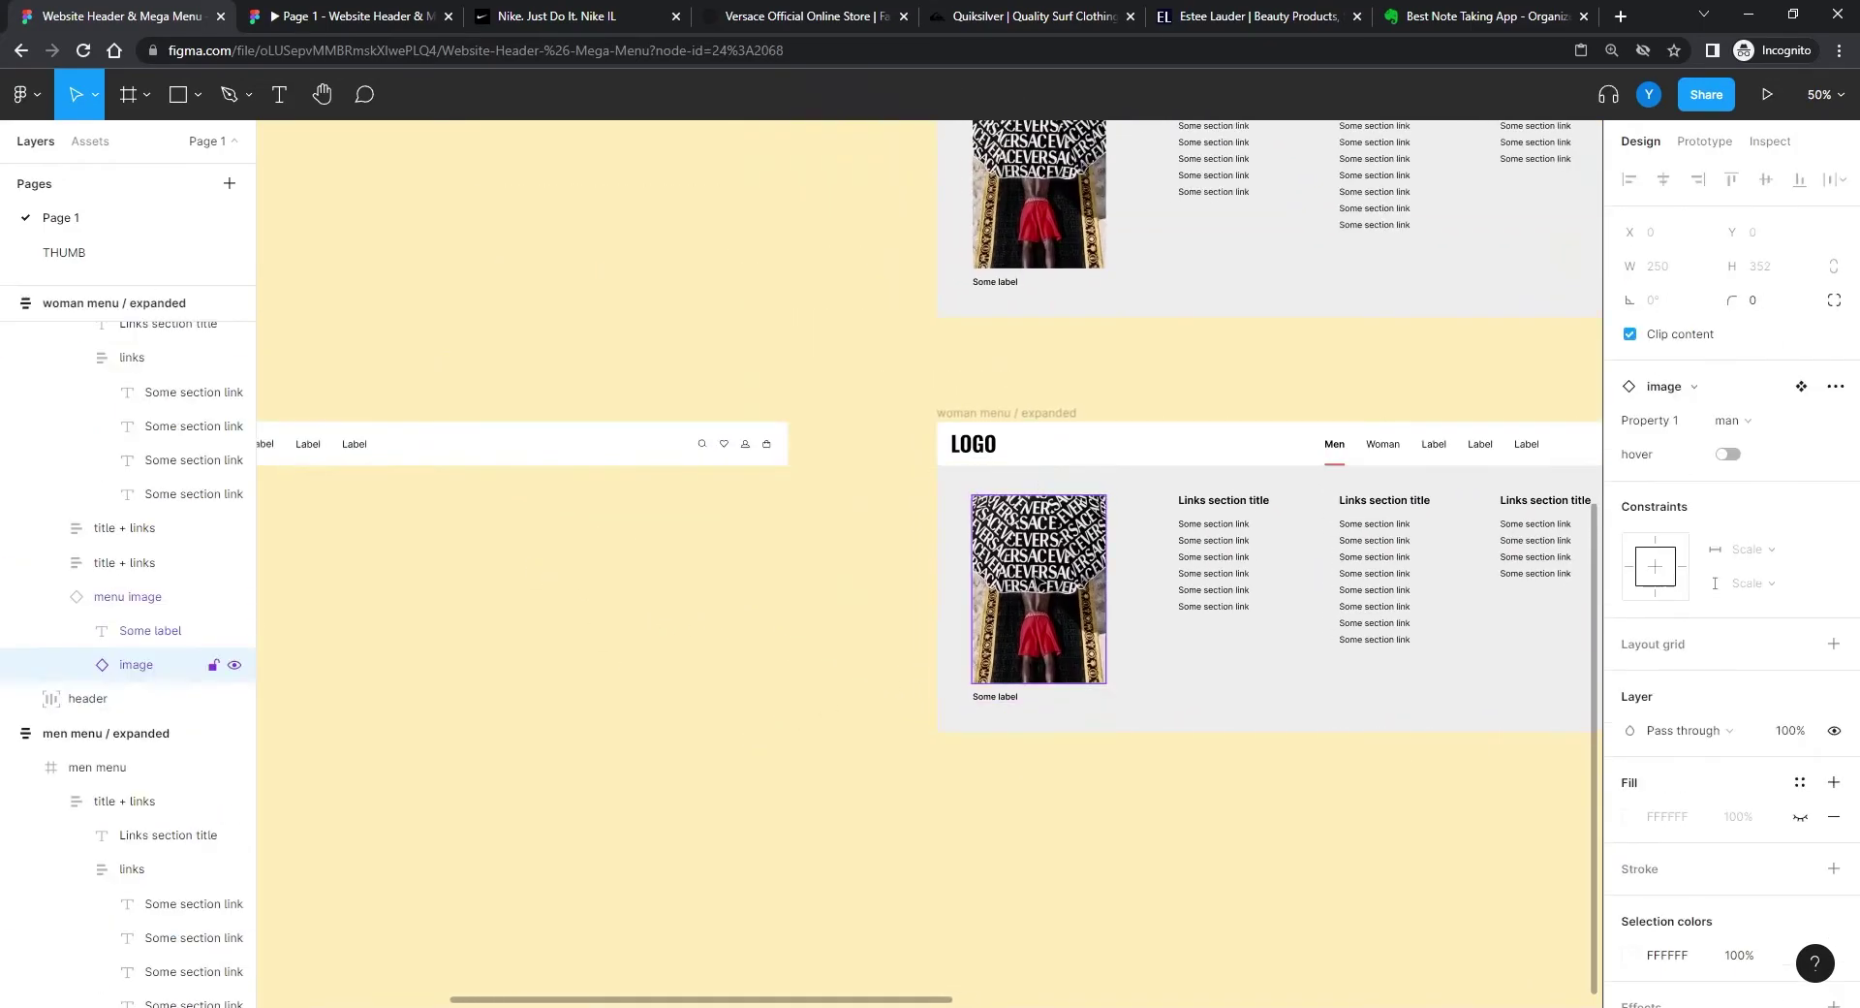
left_click(1735, 421)
left_click(1749, 443)
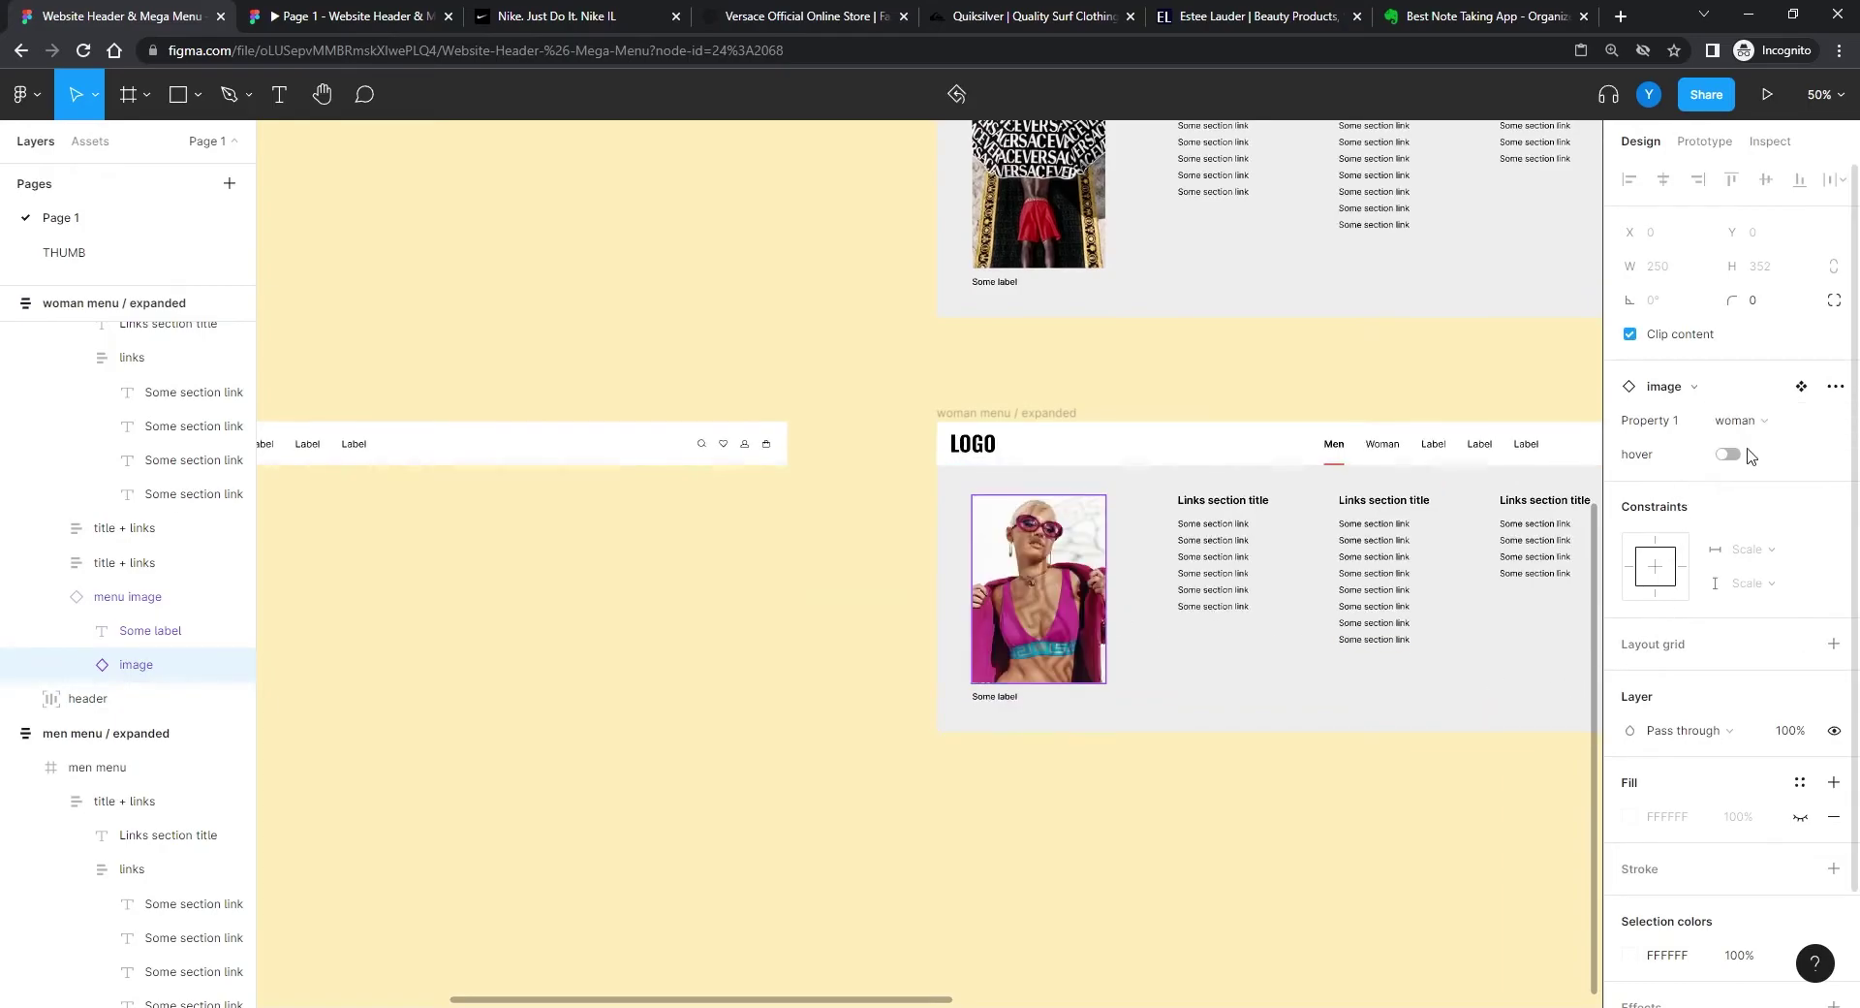
scroll(455, 720, "left", 5)
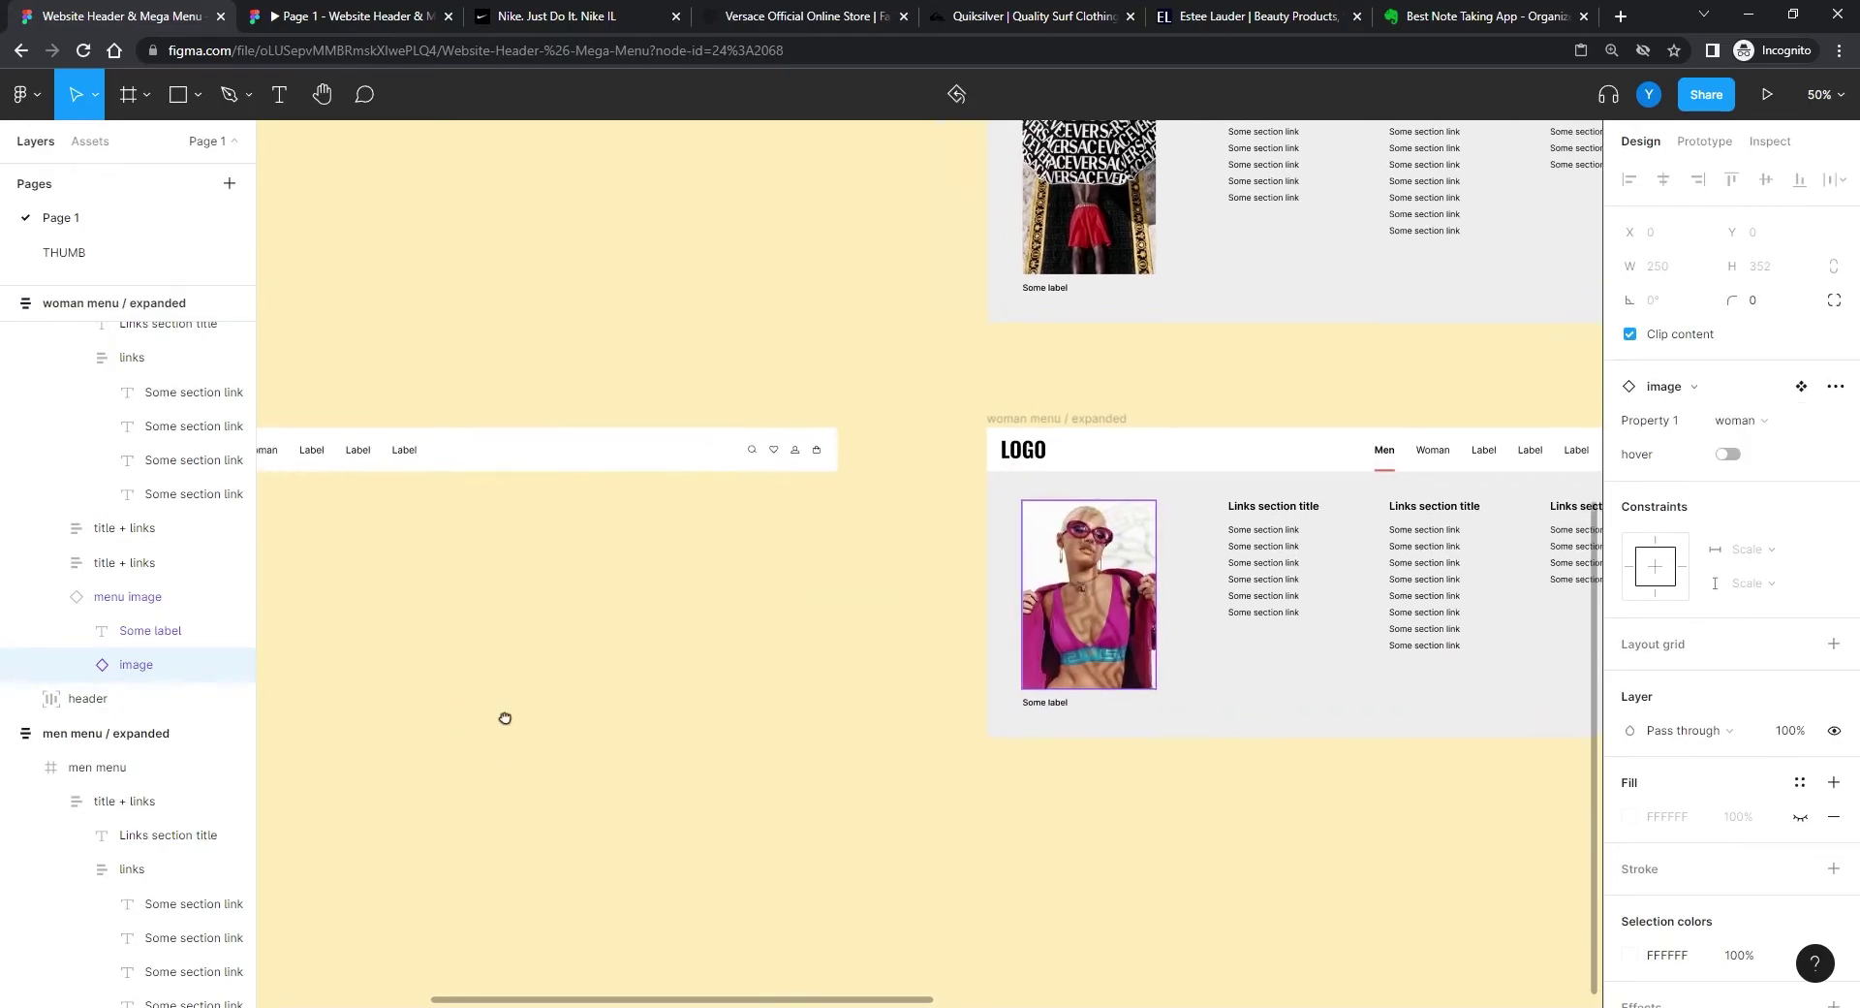
scroll(905, 719, "right", 10)
Step: Darken the panel fill to 262626 and turn the three link columns' text white
left_click(800, 727)
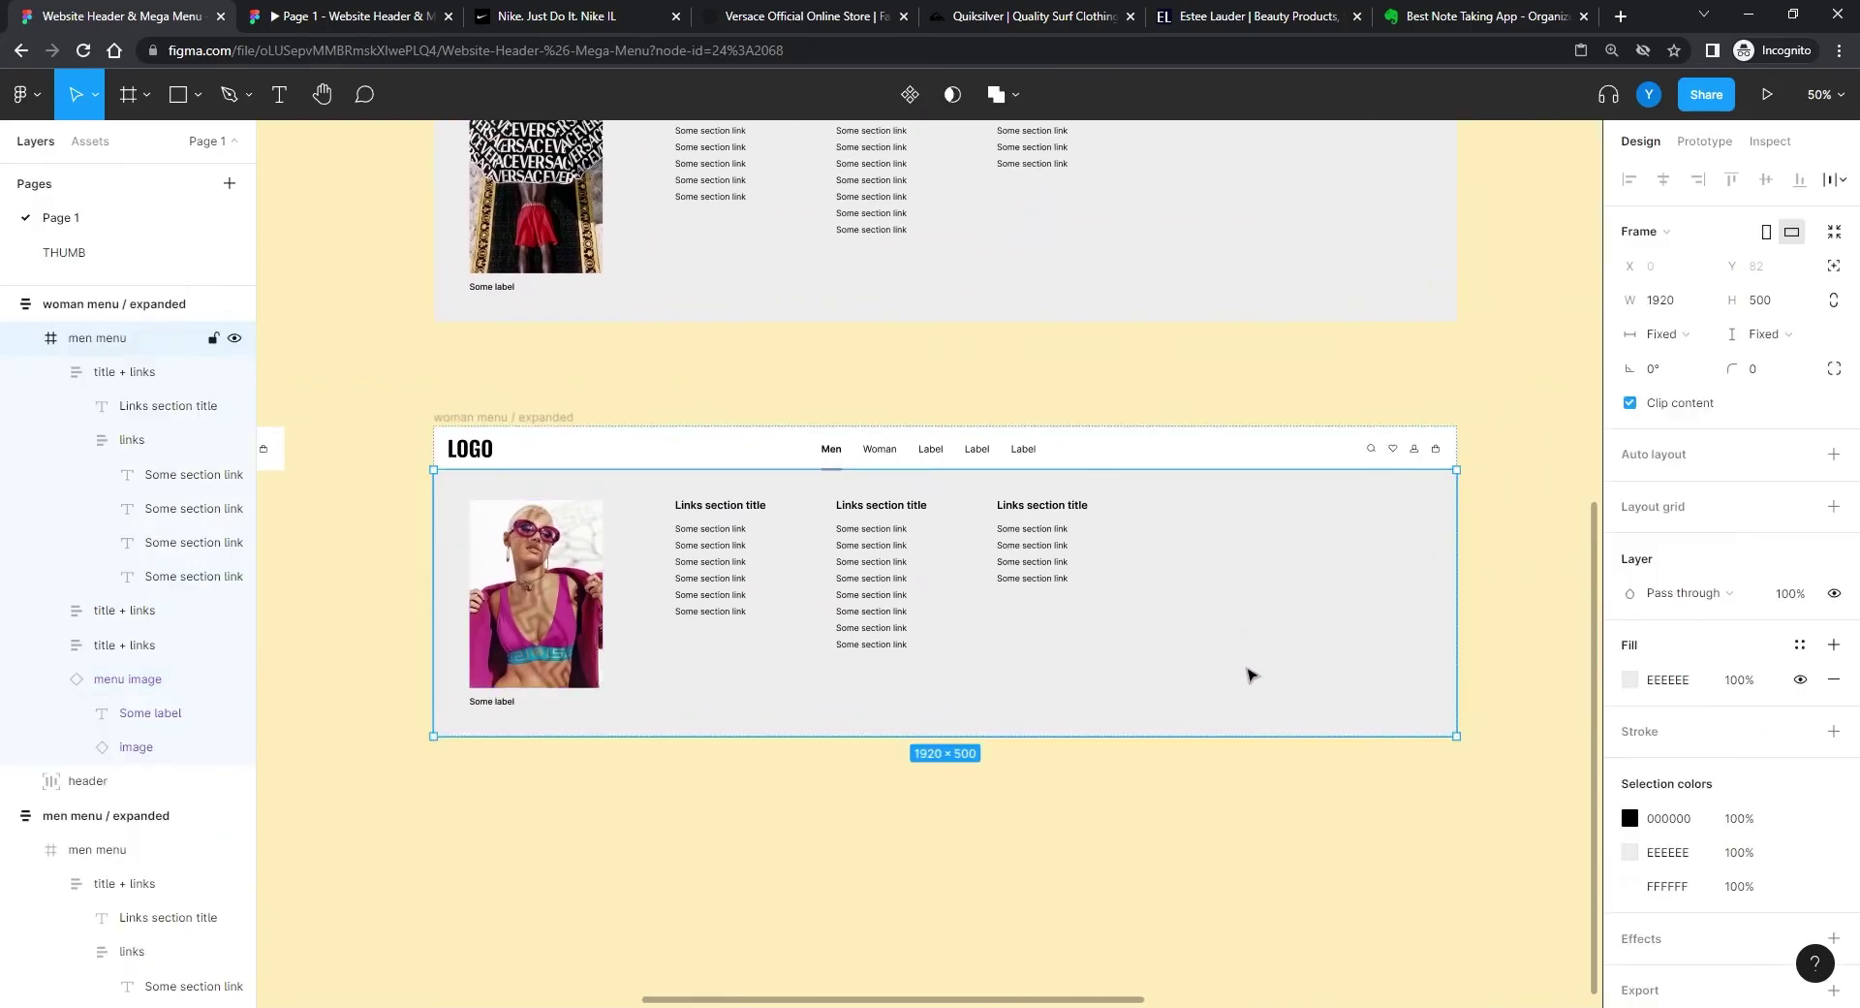
left_click(1632, 680)
left_click_drag(1468, 591, 1228, 709)
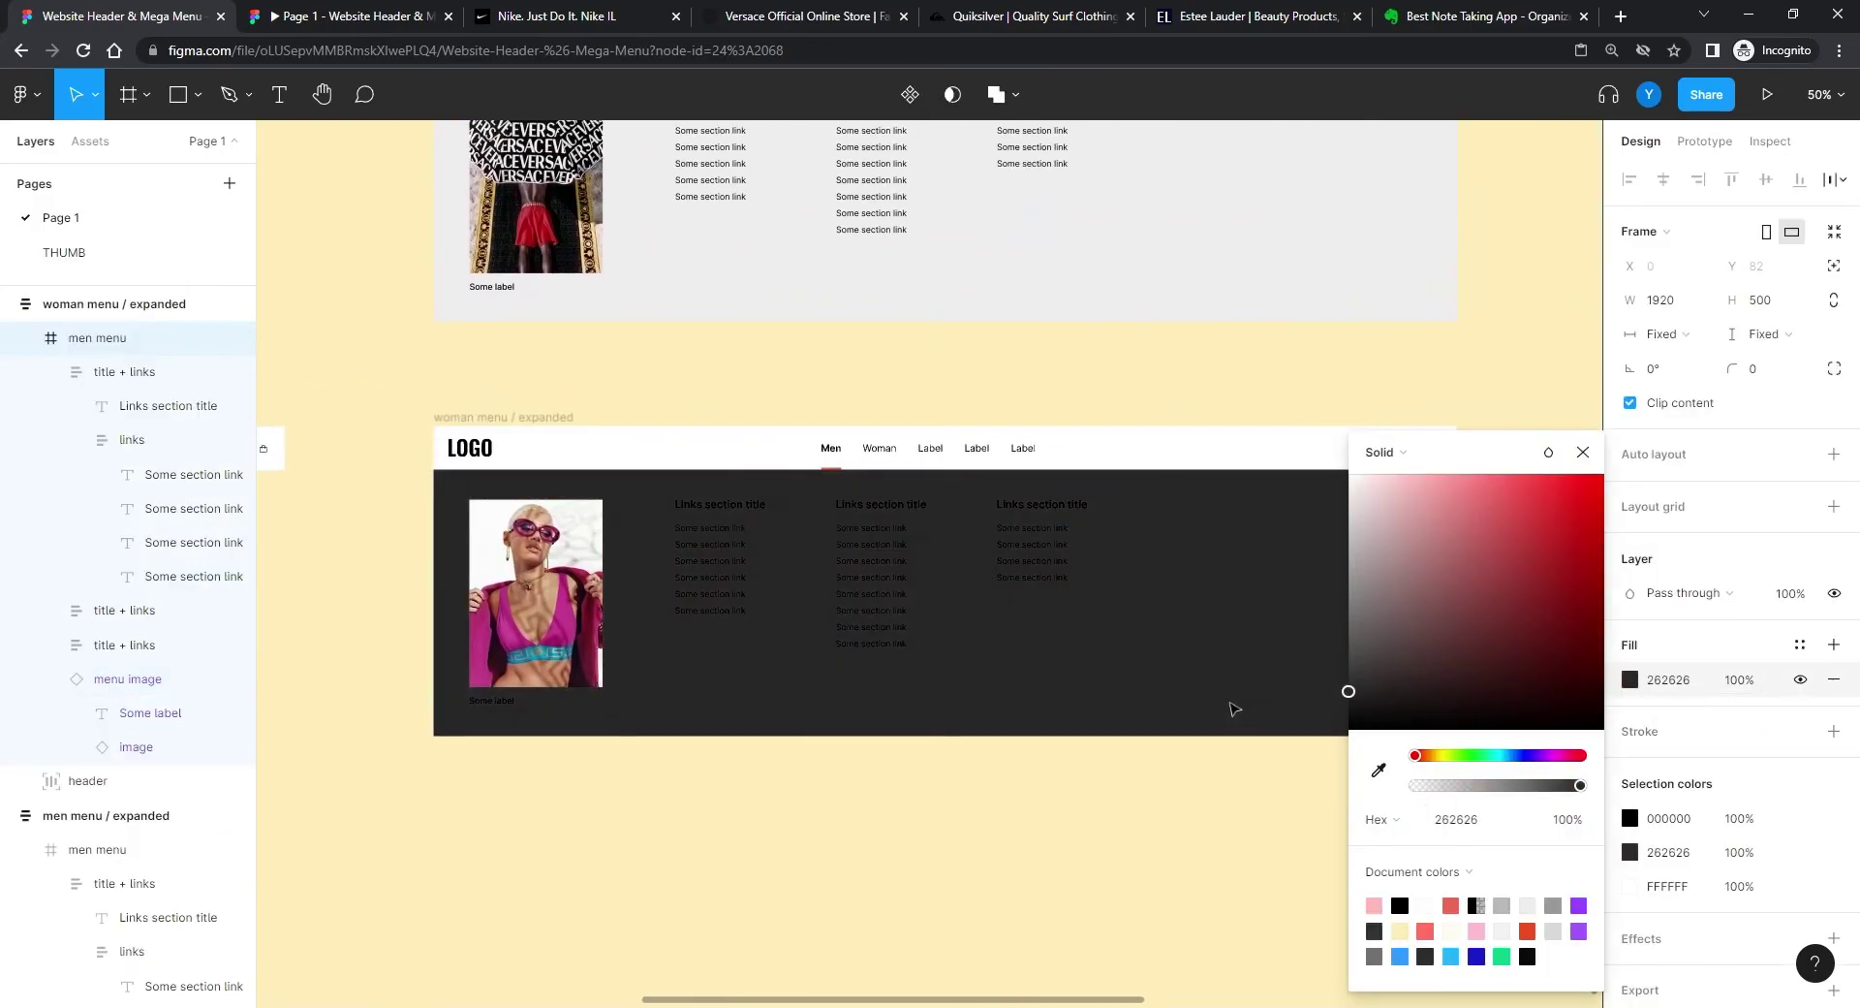
left_click(1015, 564)
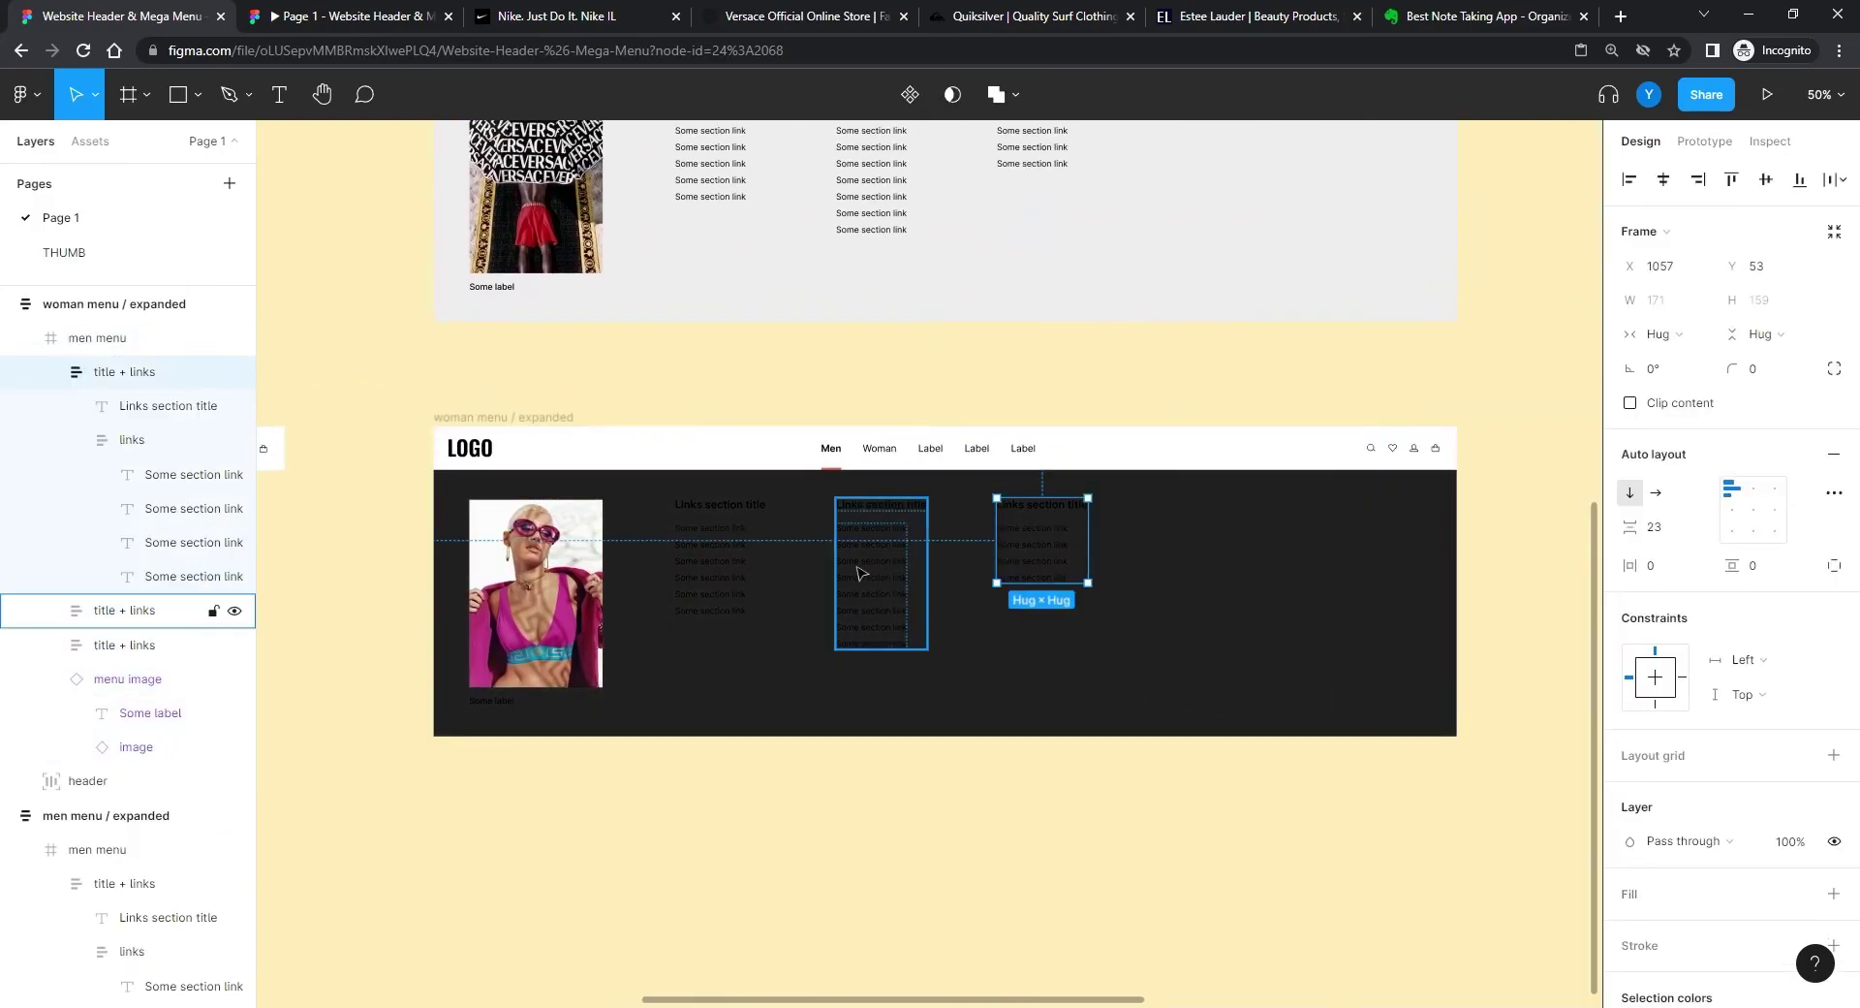
left_click(175, 610, "shift")
left_click(175, 645, "shift")
scroll(1627, 848, "down", 2)
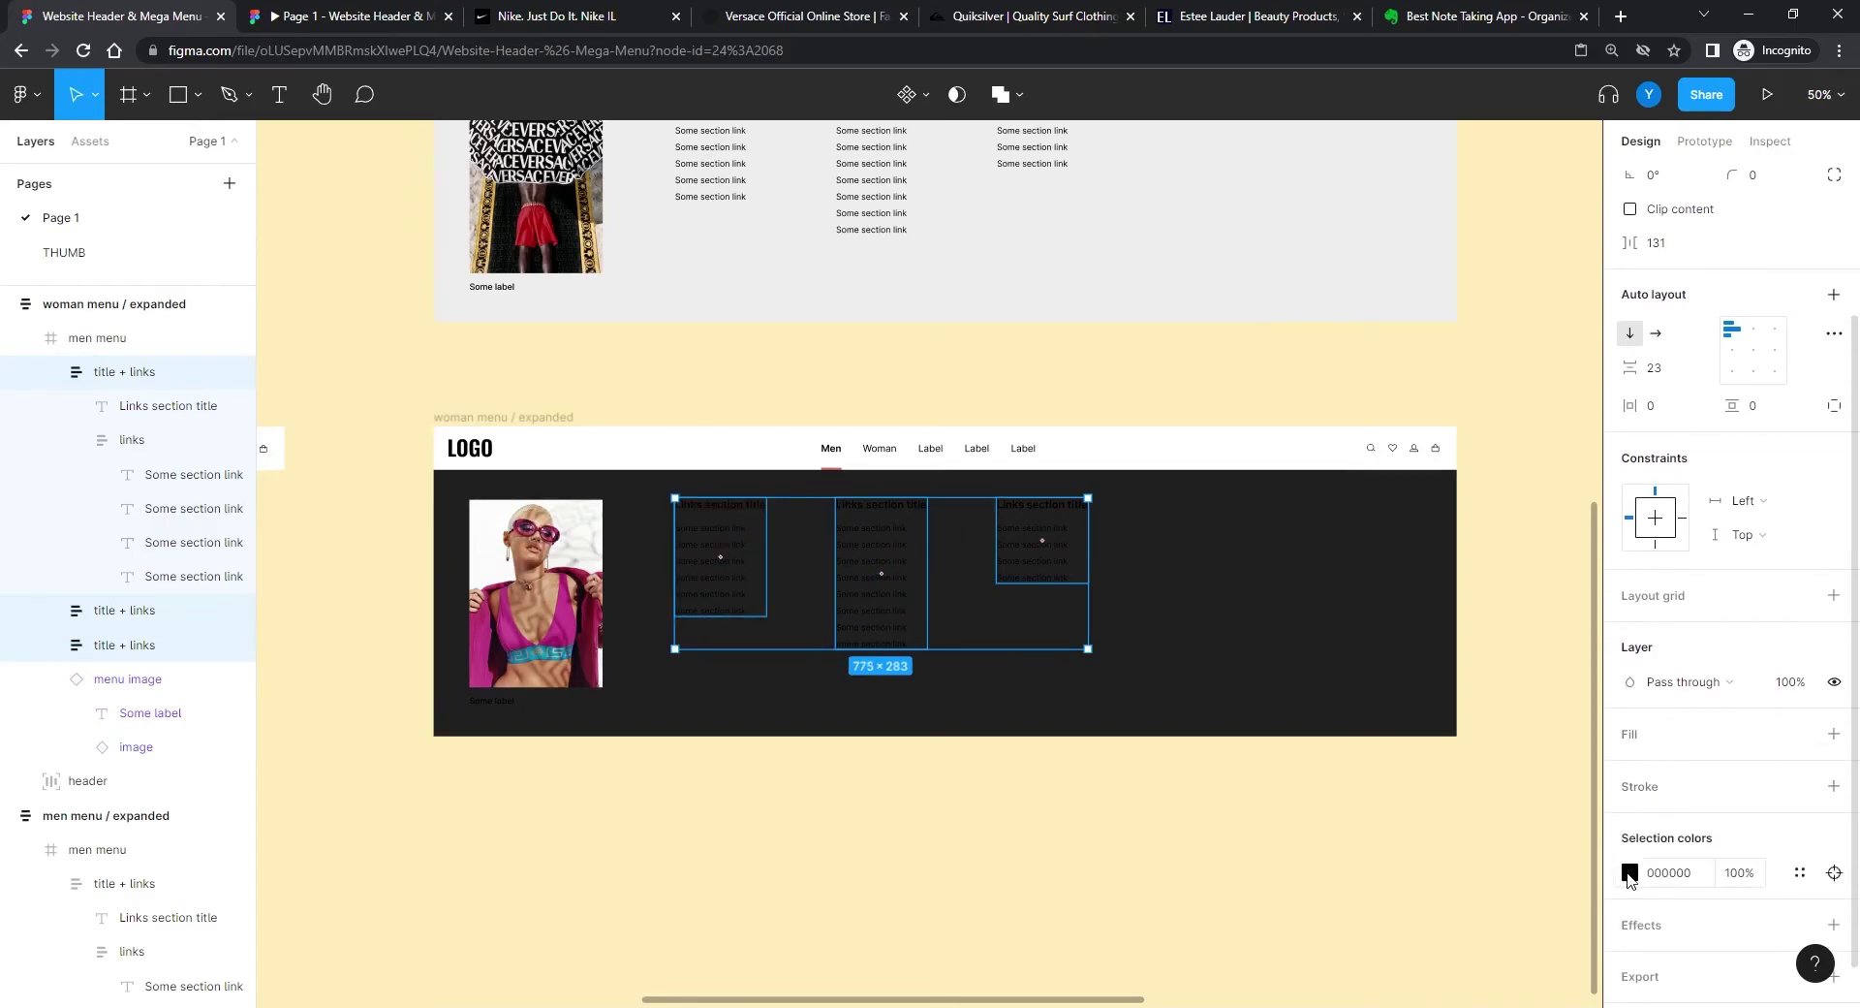
left_click(1630, 872)
left_click_drag(1415, 625, 1350, 475)
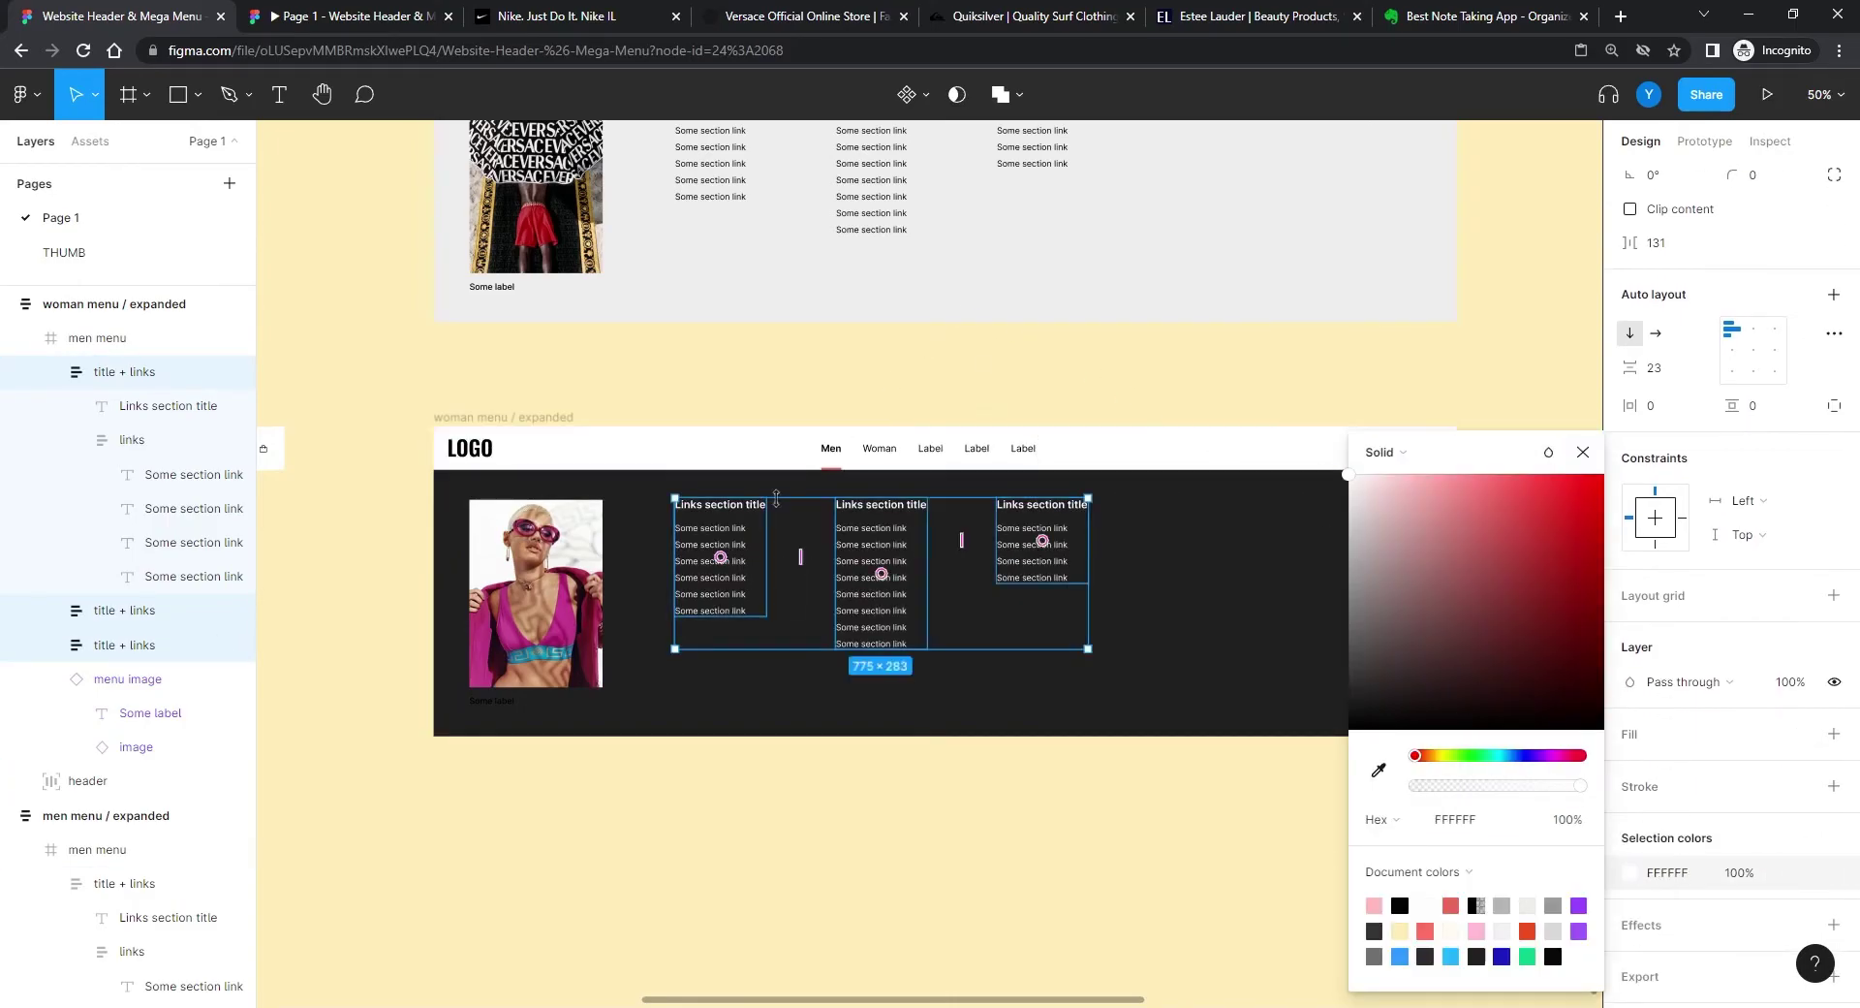
Step: Set the Some label text under the photo to fill FFFFFF
double_click(491, 699)
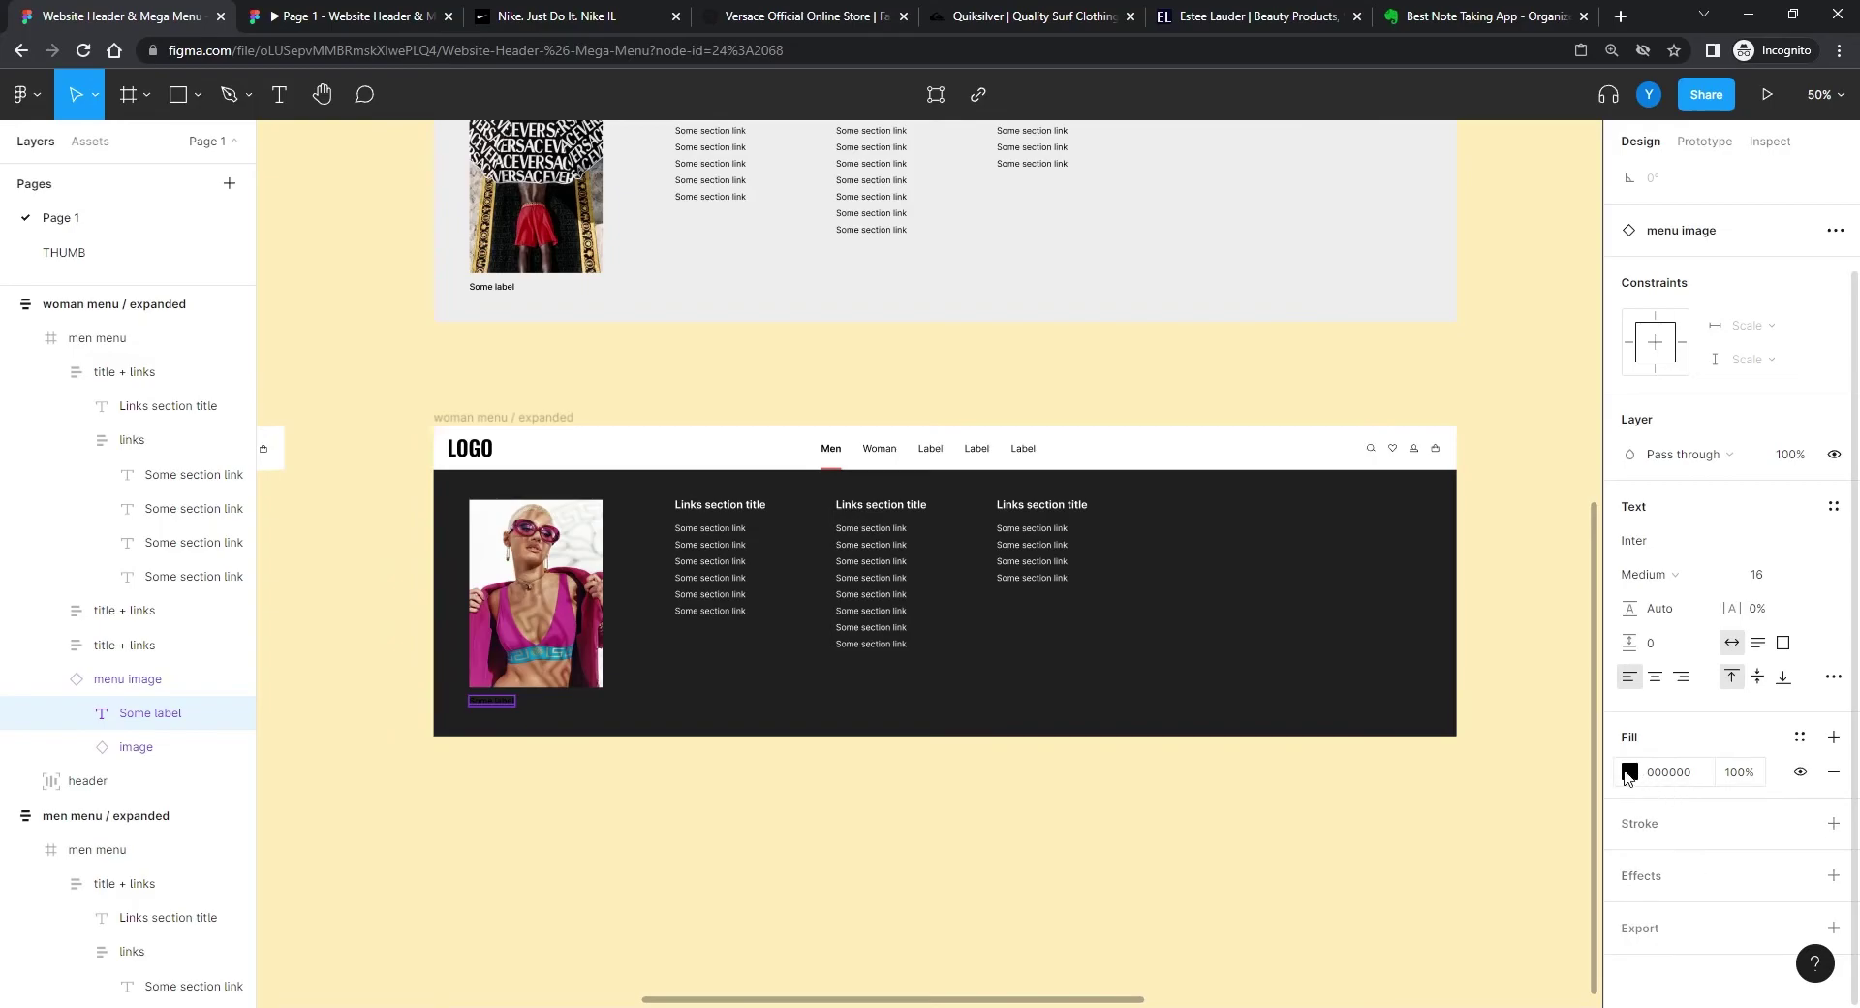
left_click(1630, 771)
type("ffffff")
left_click(578, 827)
Step: Unclip woman menu / collapsed and switch its menu image variant to woman
left_click_drag(370, 831, 1101, 869)
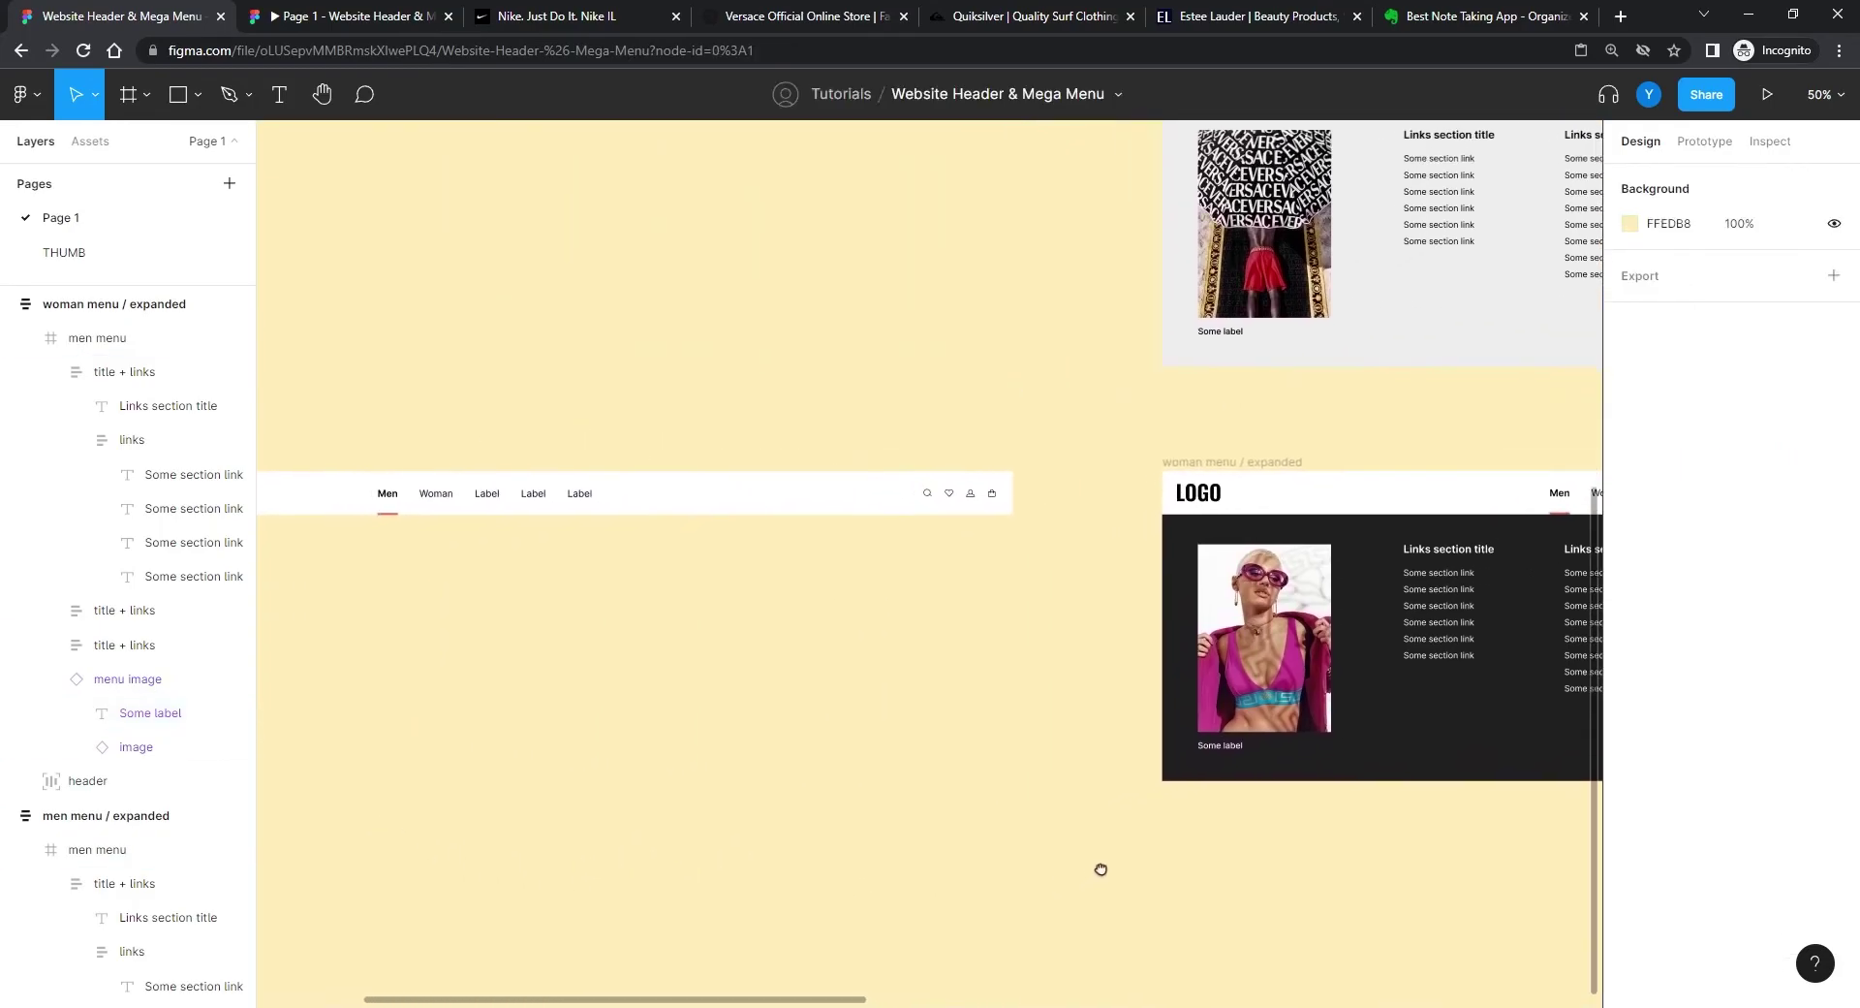
left_click_drag(797, 714, 1092, 752)
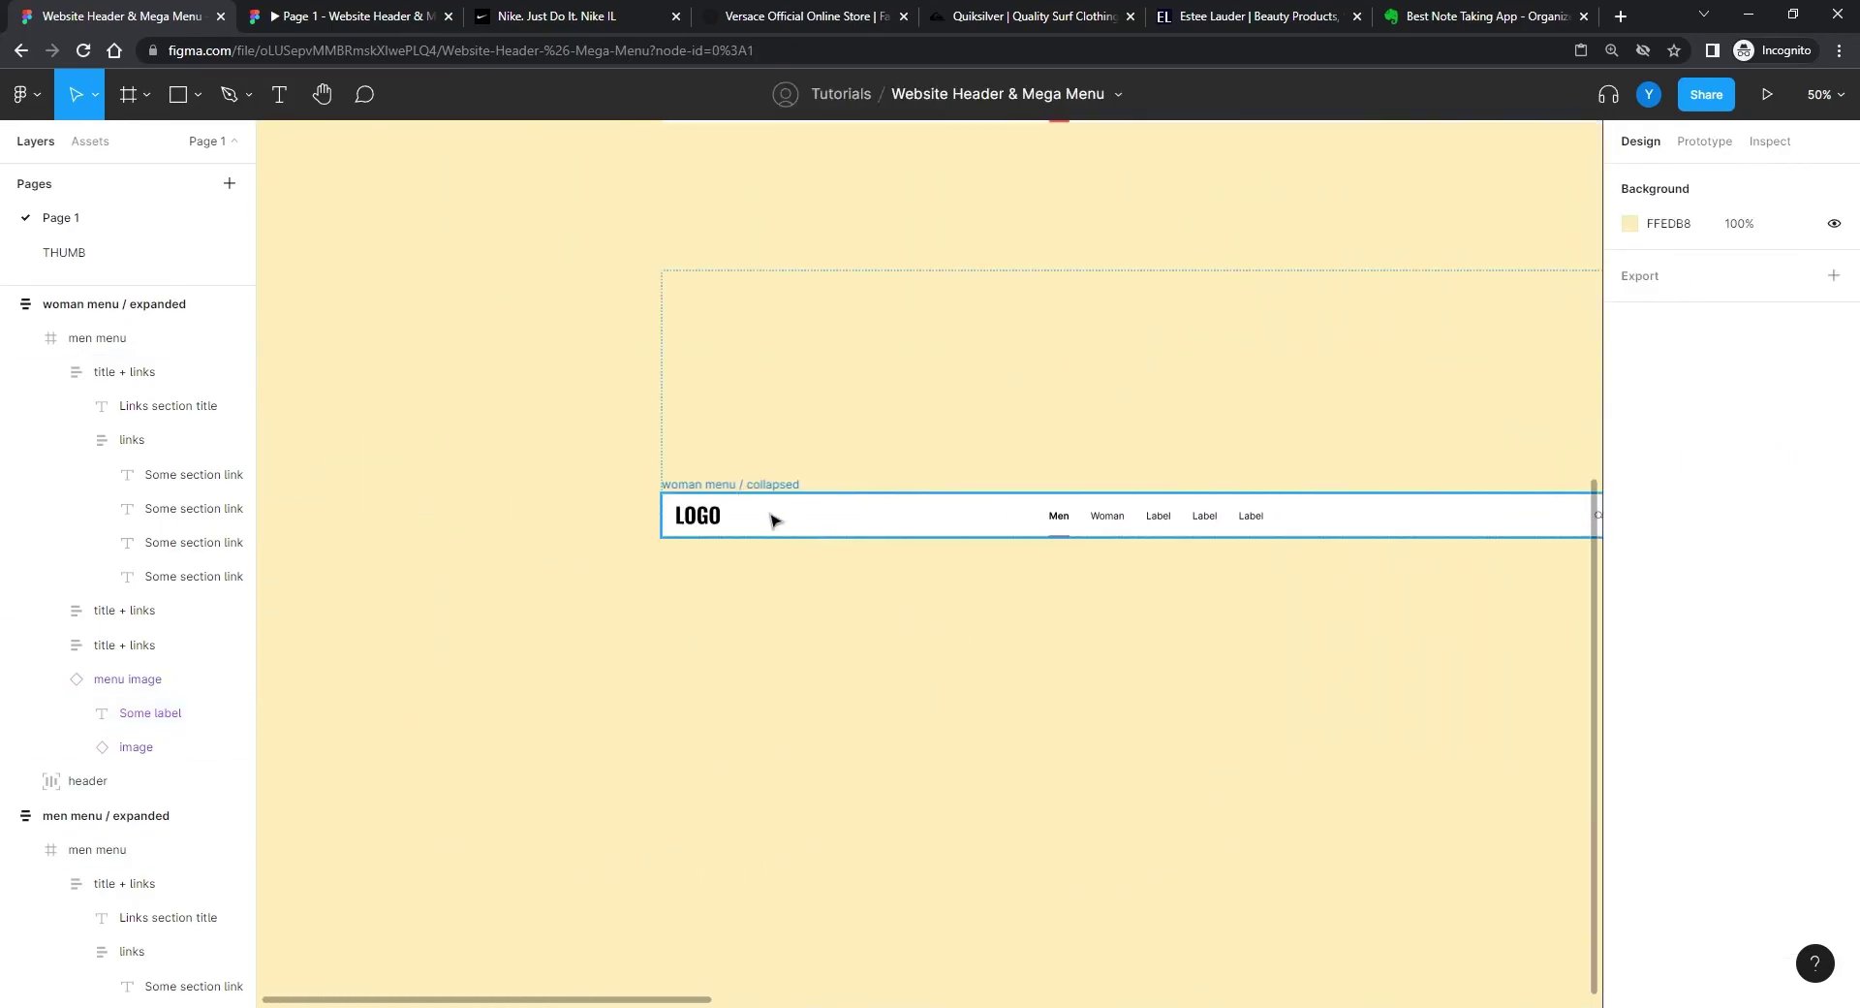
left_click(775, 520)
left_click(1630, 403)
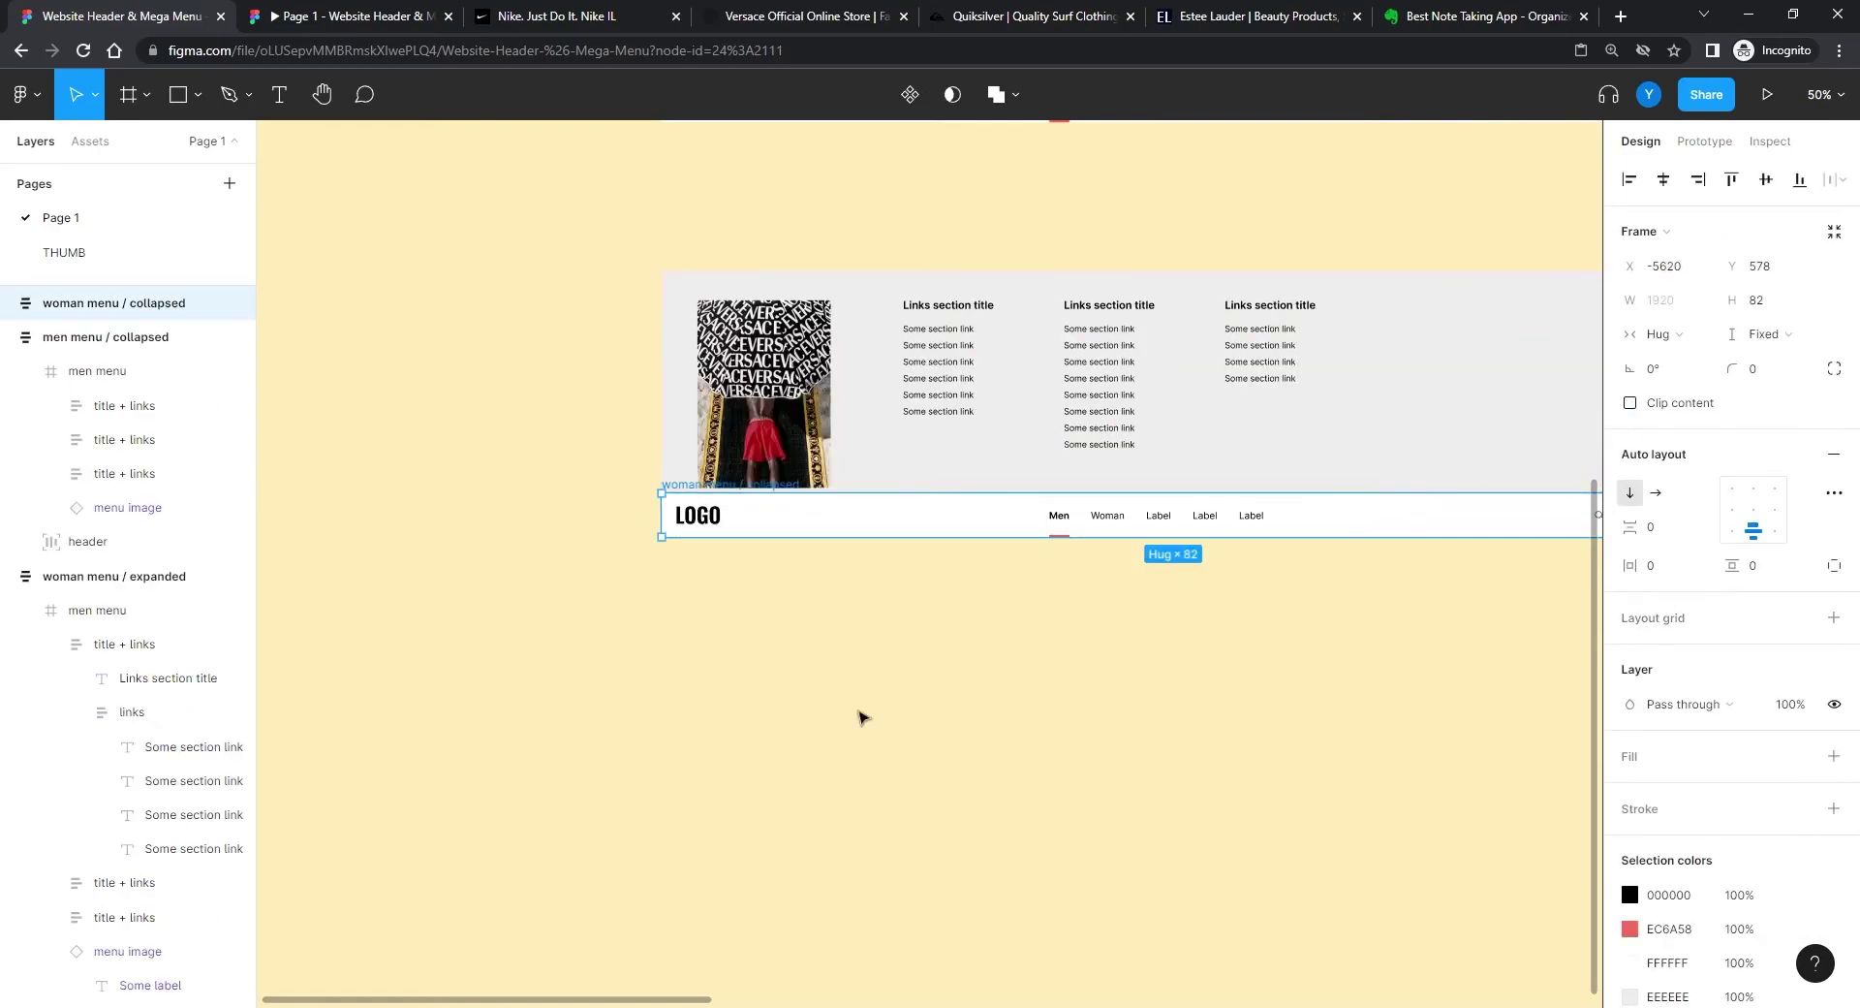
double_click(763, 393)
double_click(763, 393)
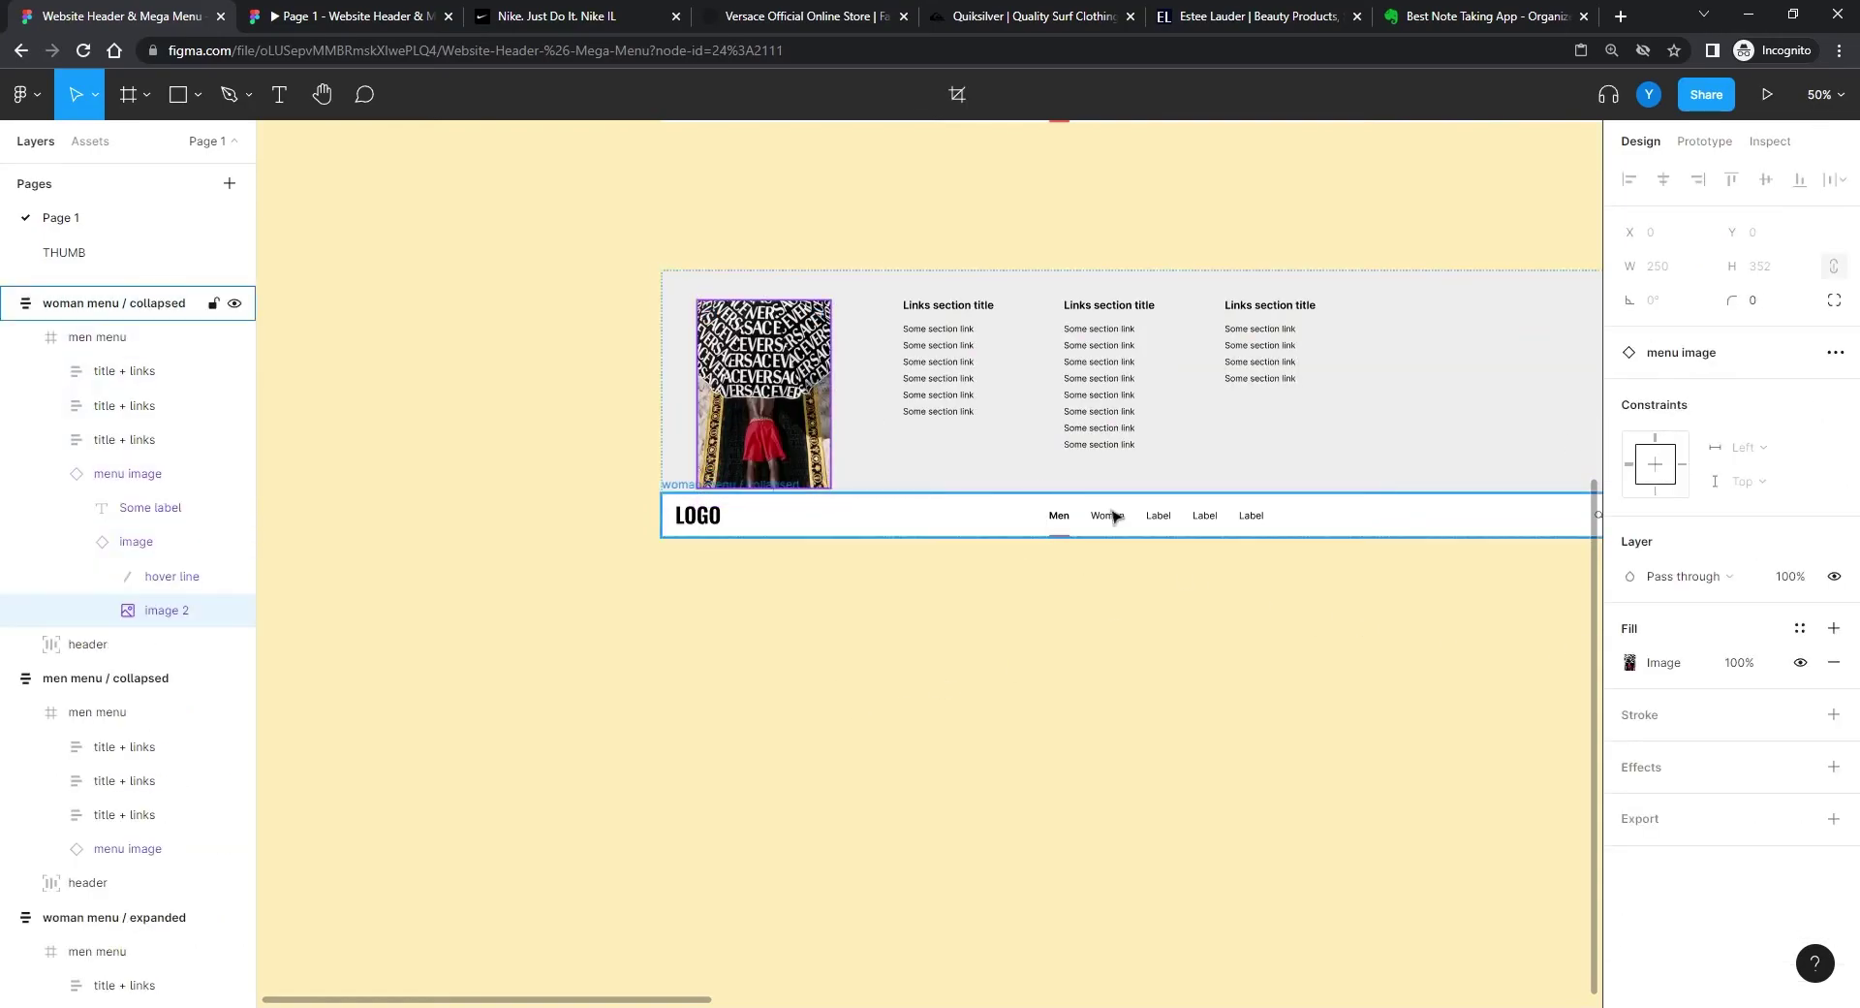
left_click(1162, 672)
left_click(727, 407)
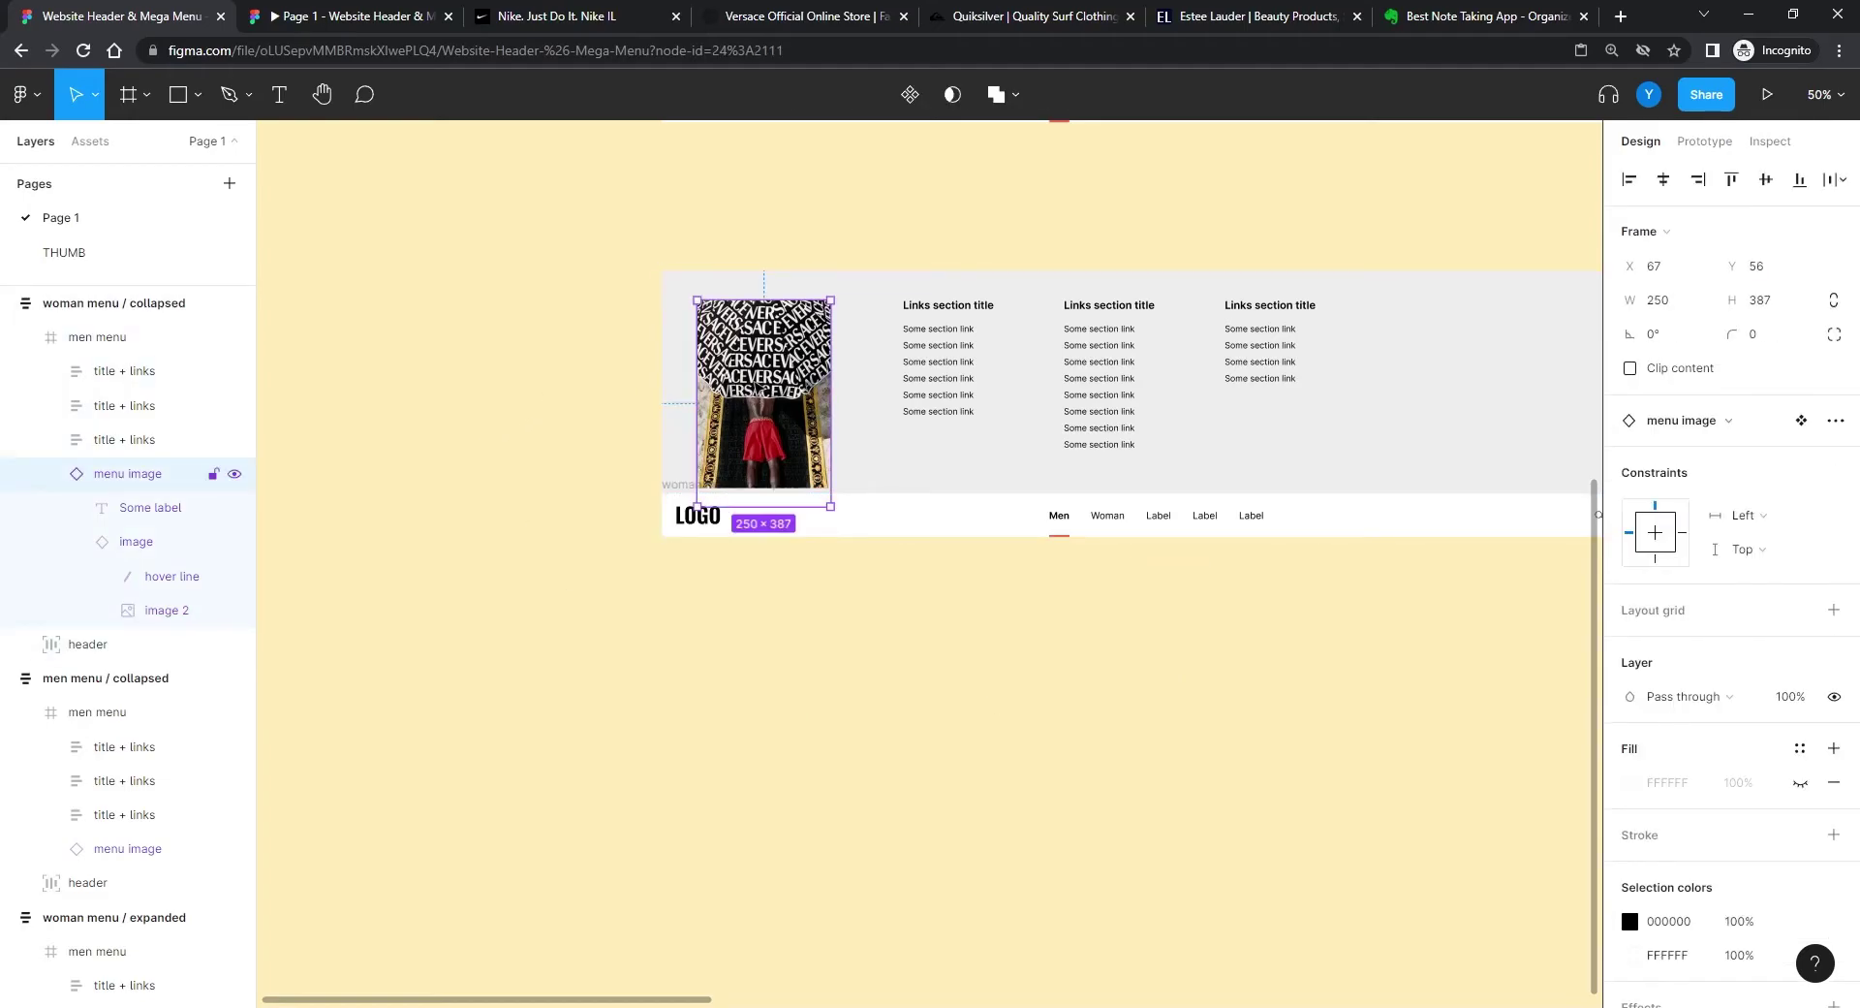
double_click(727, 407)
left_click(1740, 420)
left_click(1744, 445)
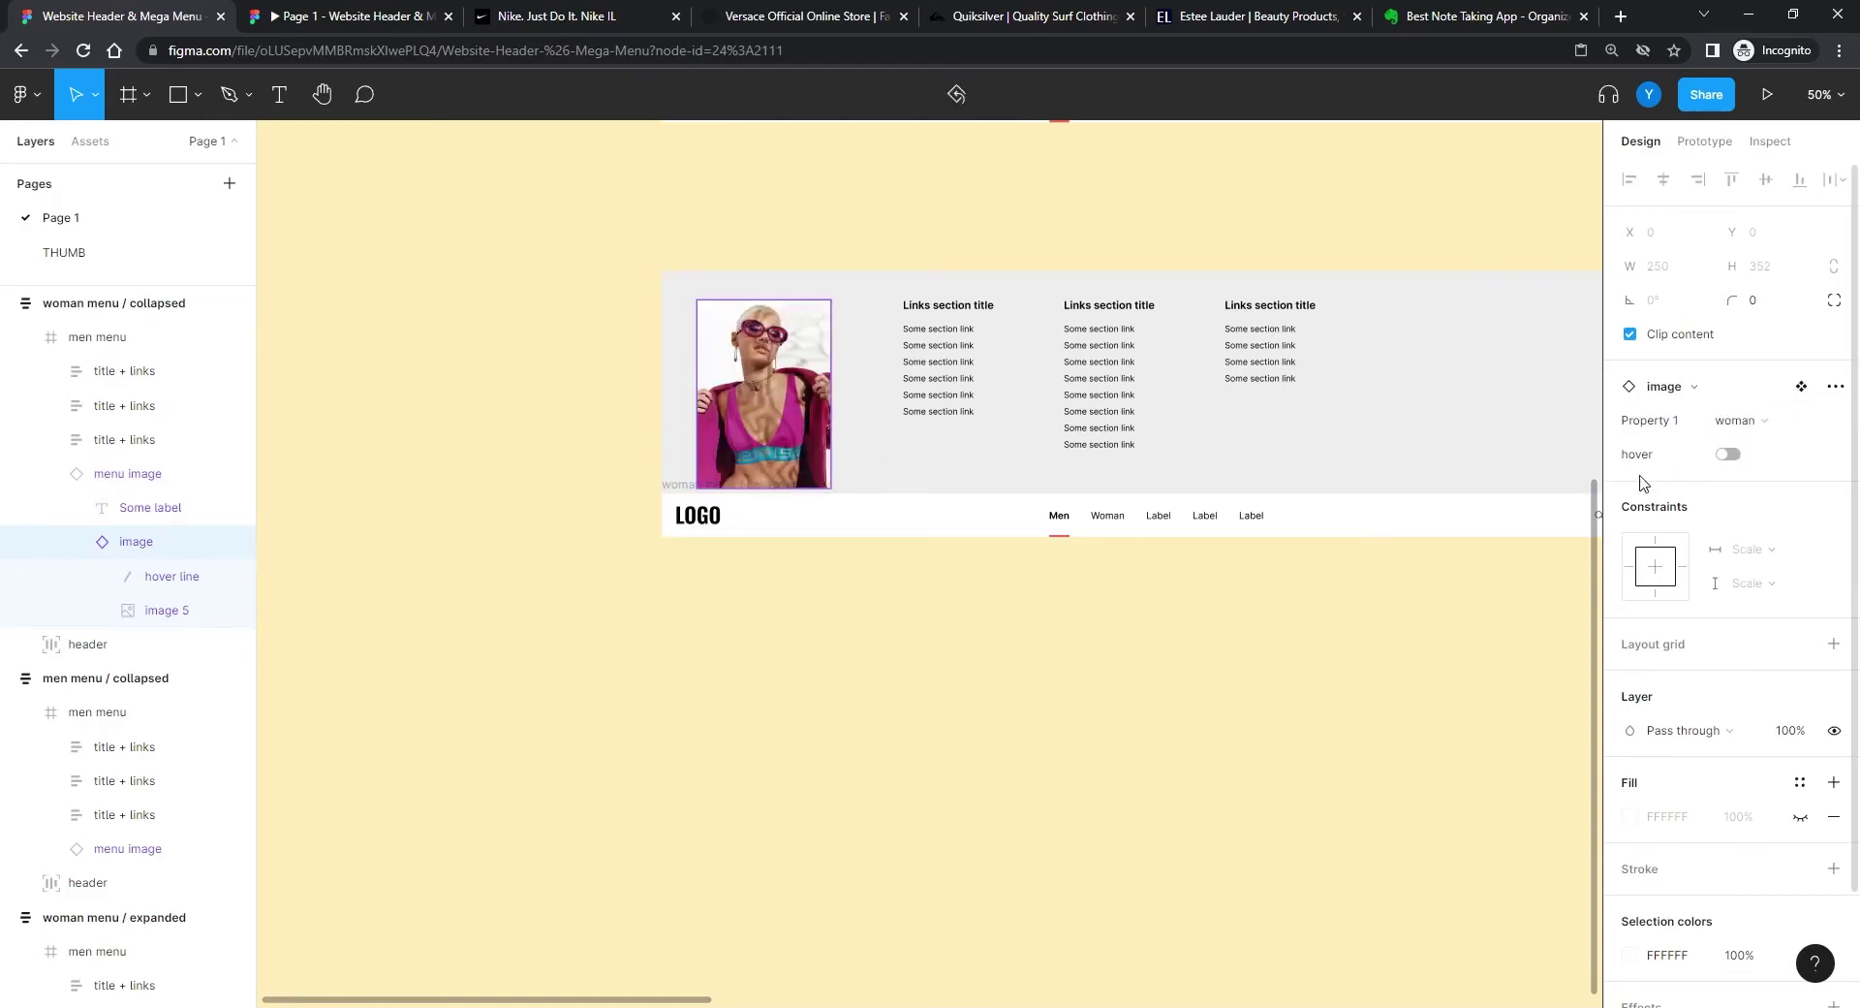
Step: Eyedrop the dark 202020 fill onto the collapsed menu's panel frame
left_click(1029, 513)
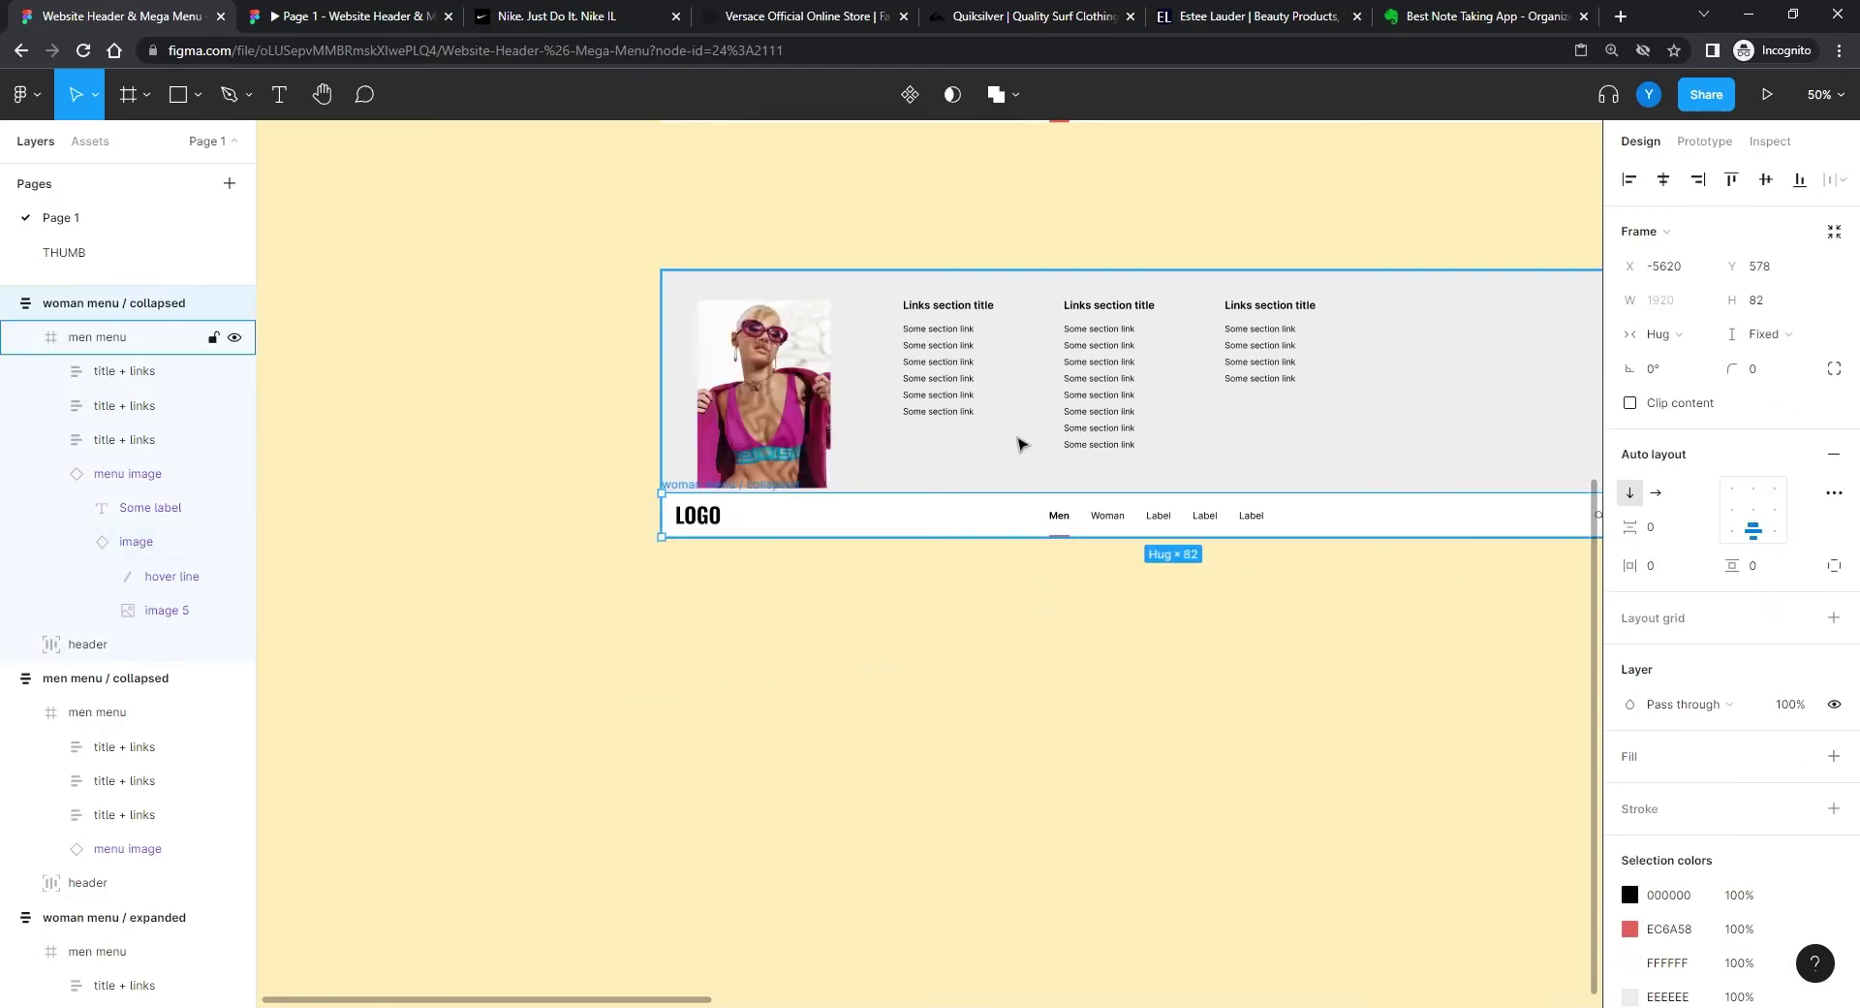
left_click_drag(1390, 772, 411, 735)
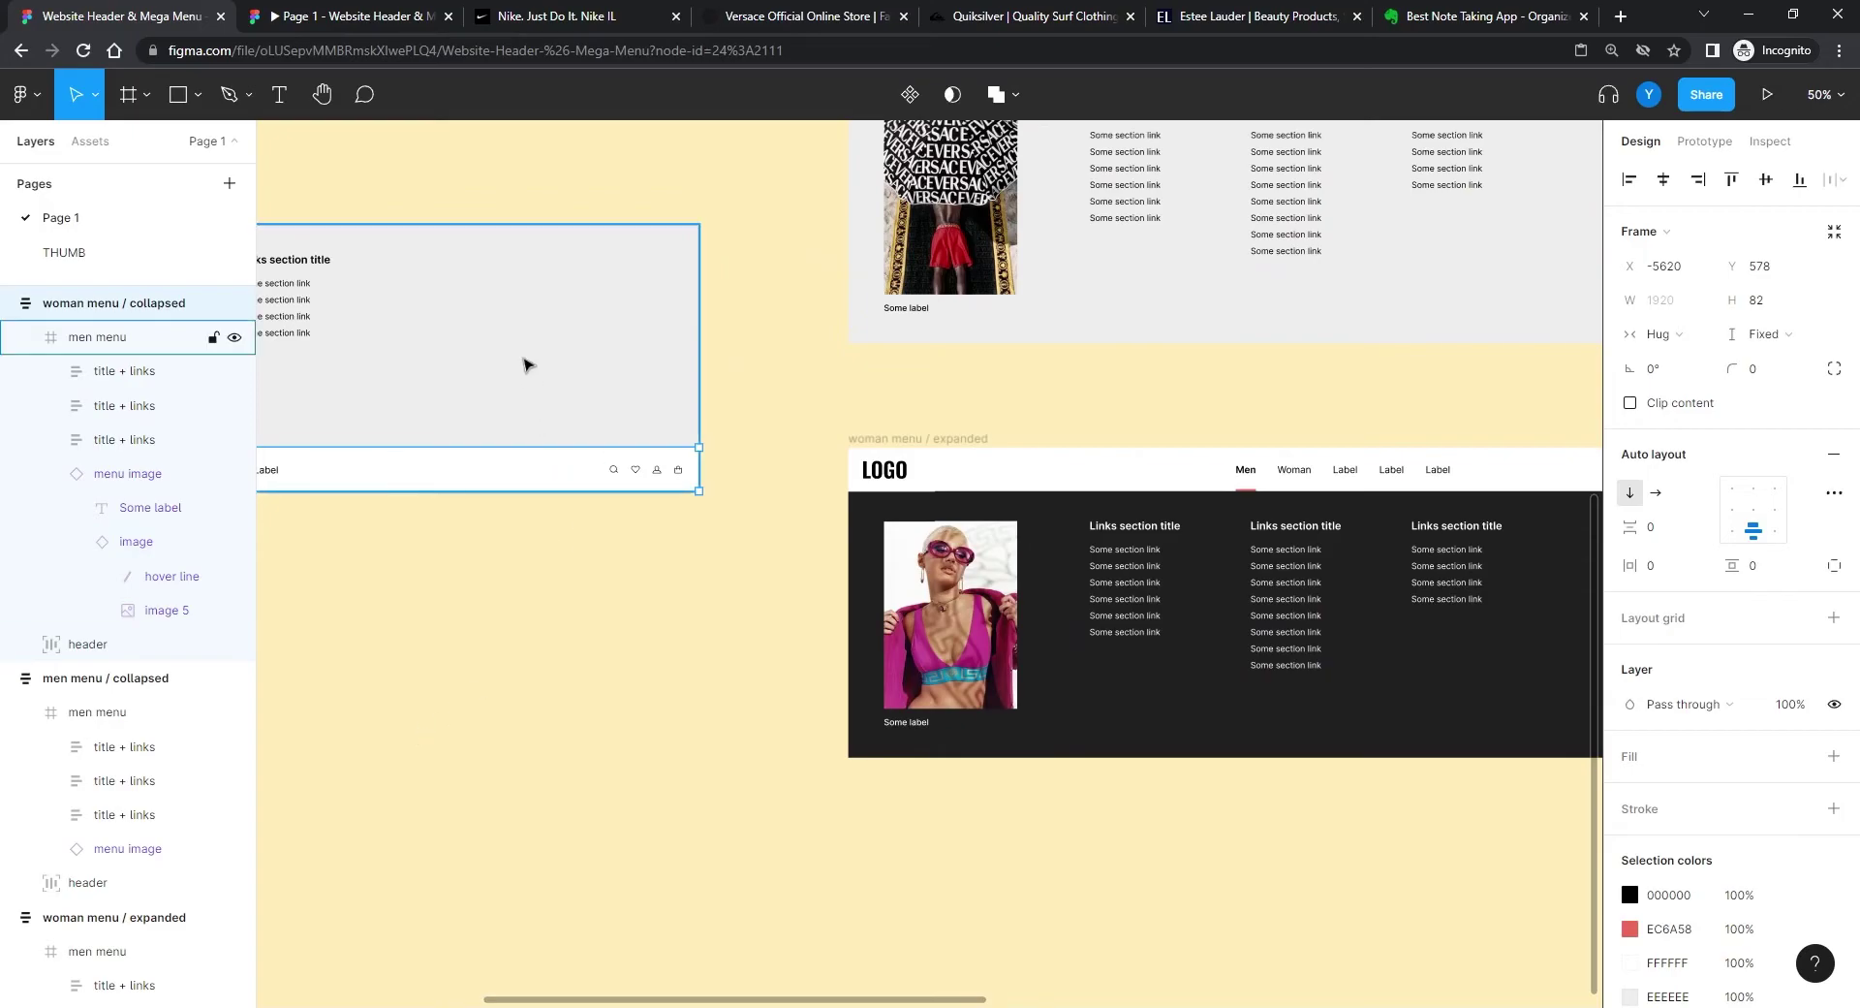
left_click(523, 363)
key("i")
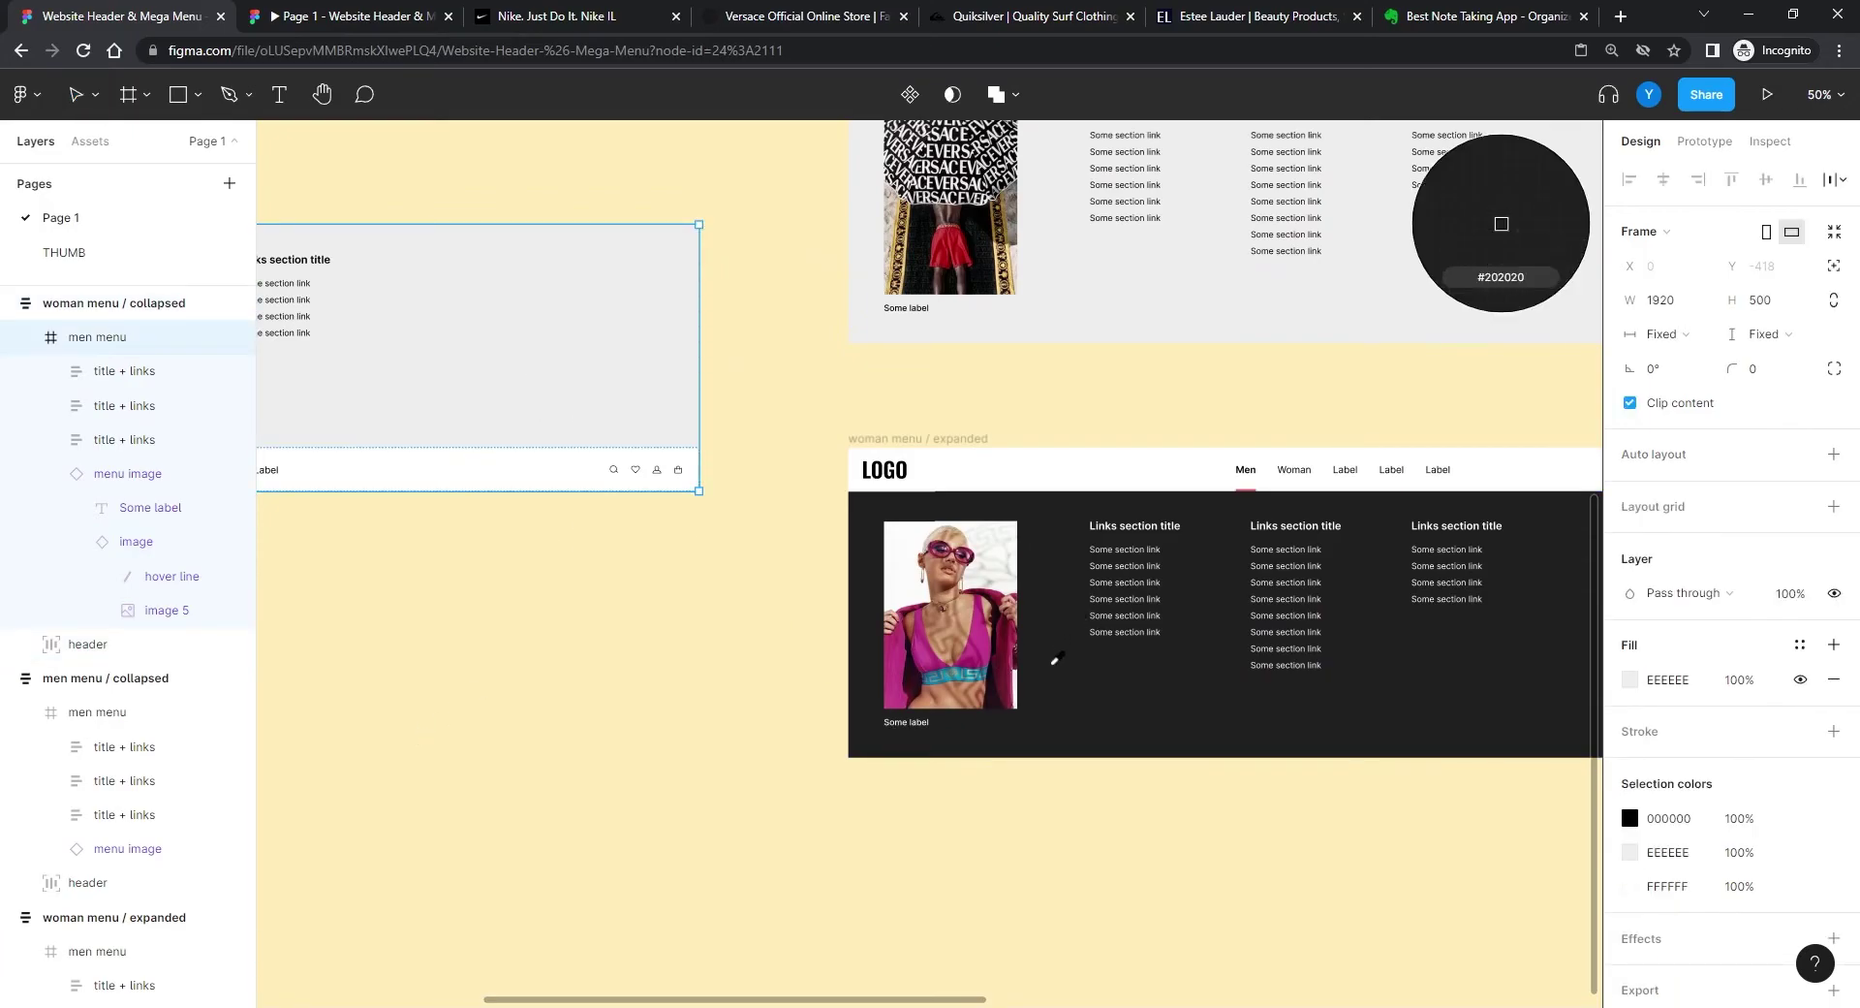
left_click(1052, 652)
Step: Set the three link columns' text colour to FFFFFF
left_click_drag(362, 605, 1138, 684)
left_click(1066, 398)
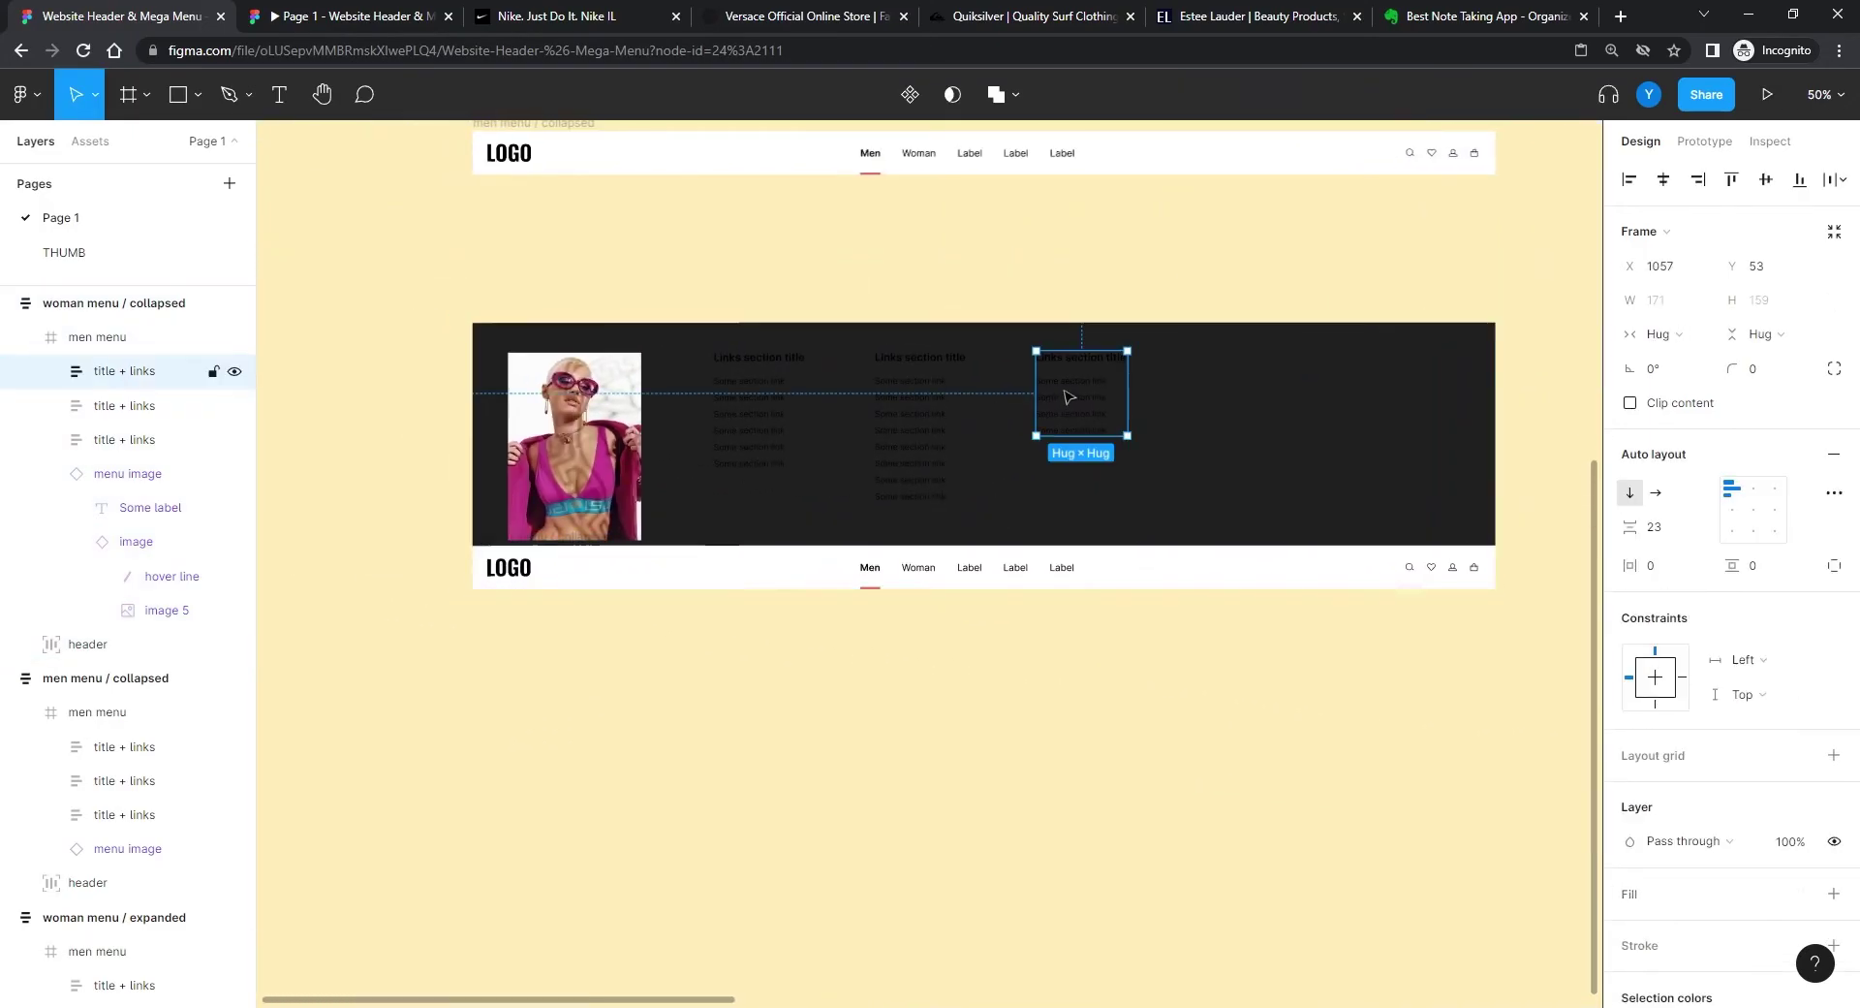
left_click(921, 419, "shift")
left_click(760, 407, "shift")
scroll(1638, 843, "down", 3)
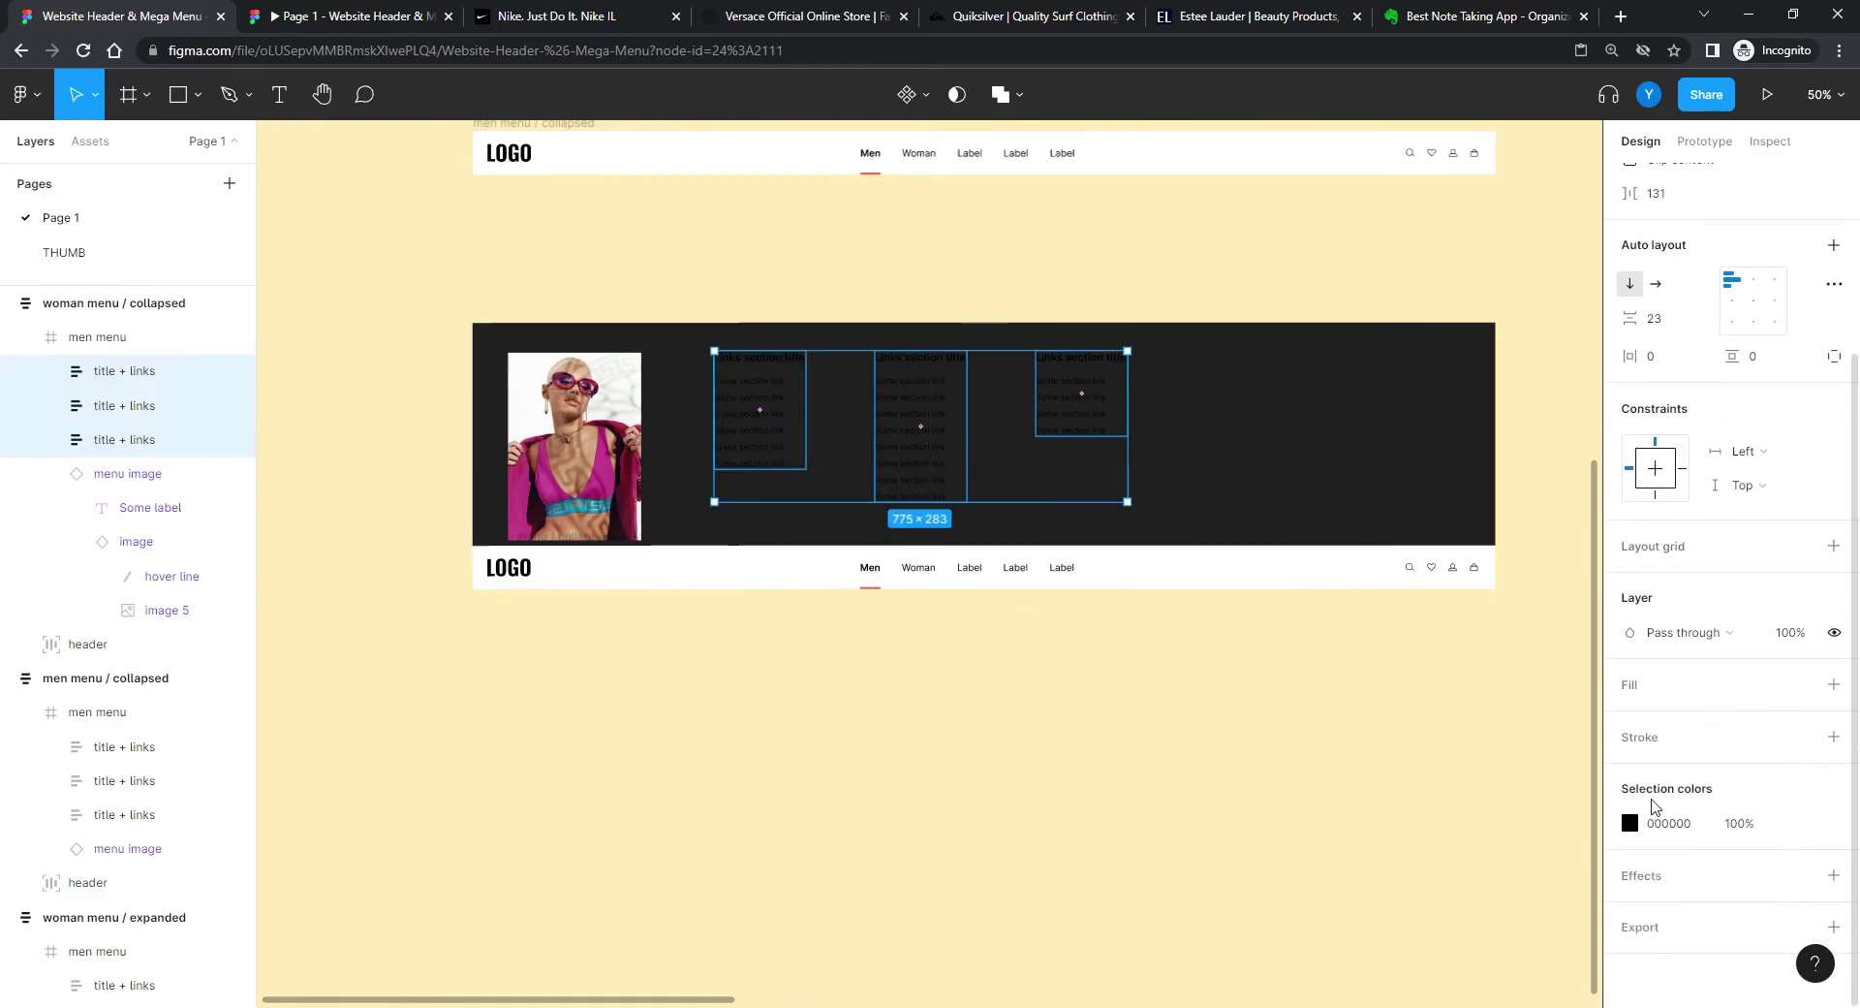
left_click(1631, 822)
type("ffffff")
key("Return")
Step: Check the Some label colour, then re-enable Clip content on woman menu / collapsed
left_click(127, 473)
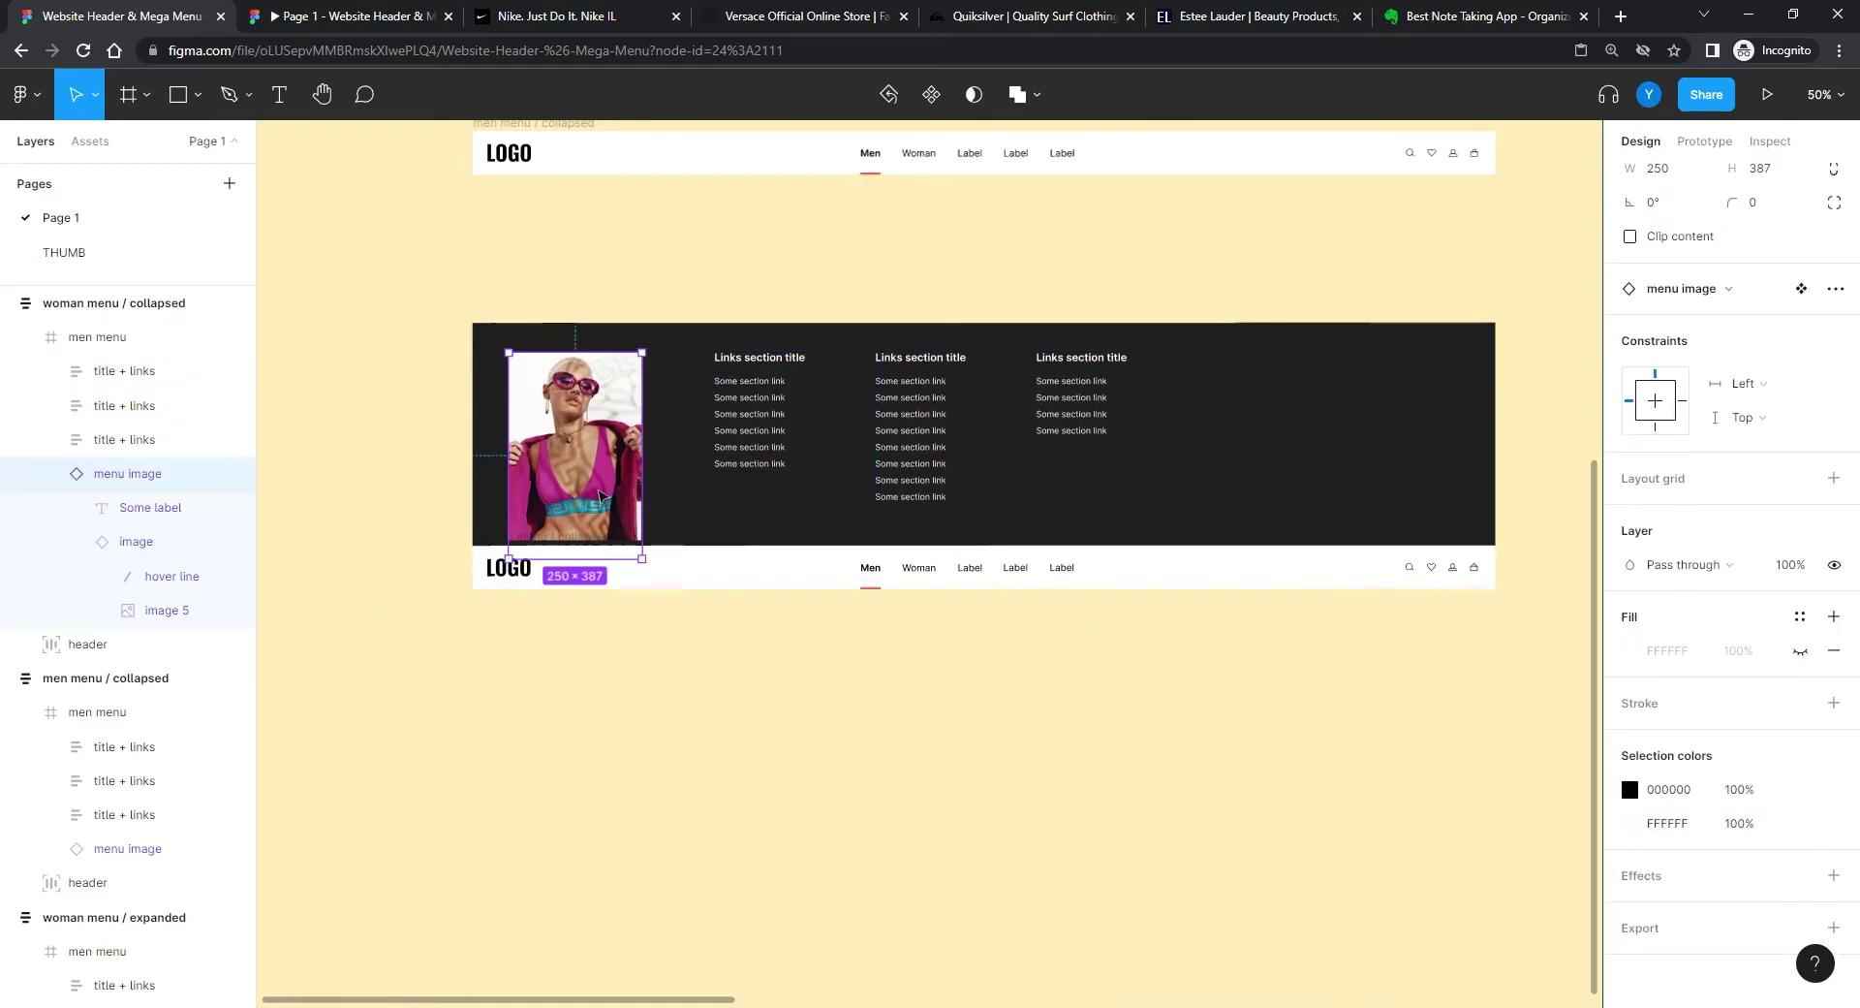
left_click(136, 508)
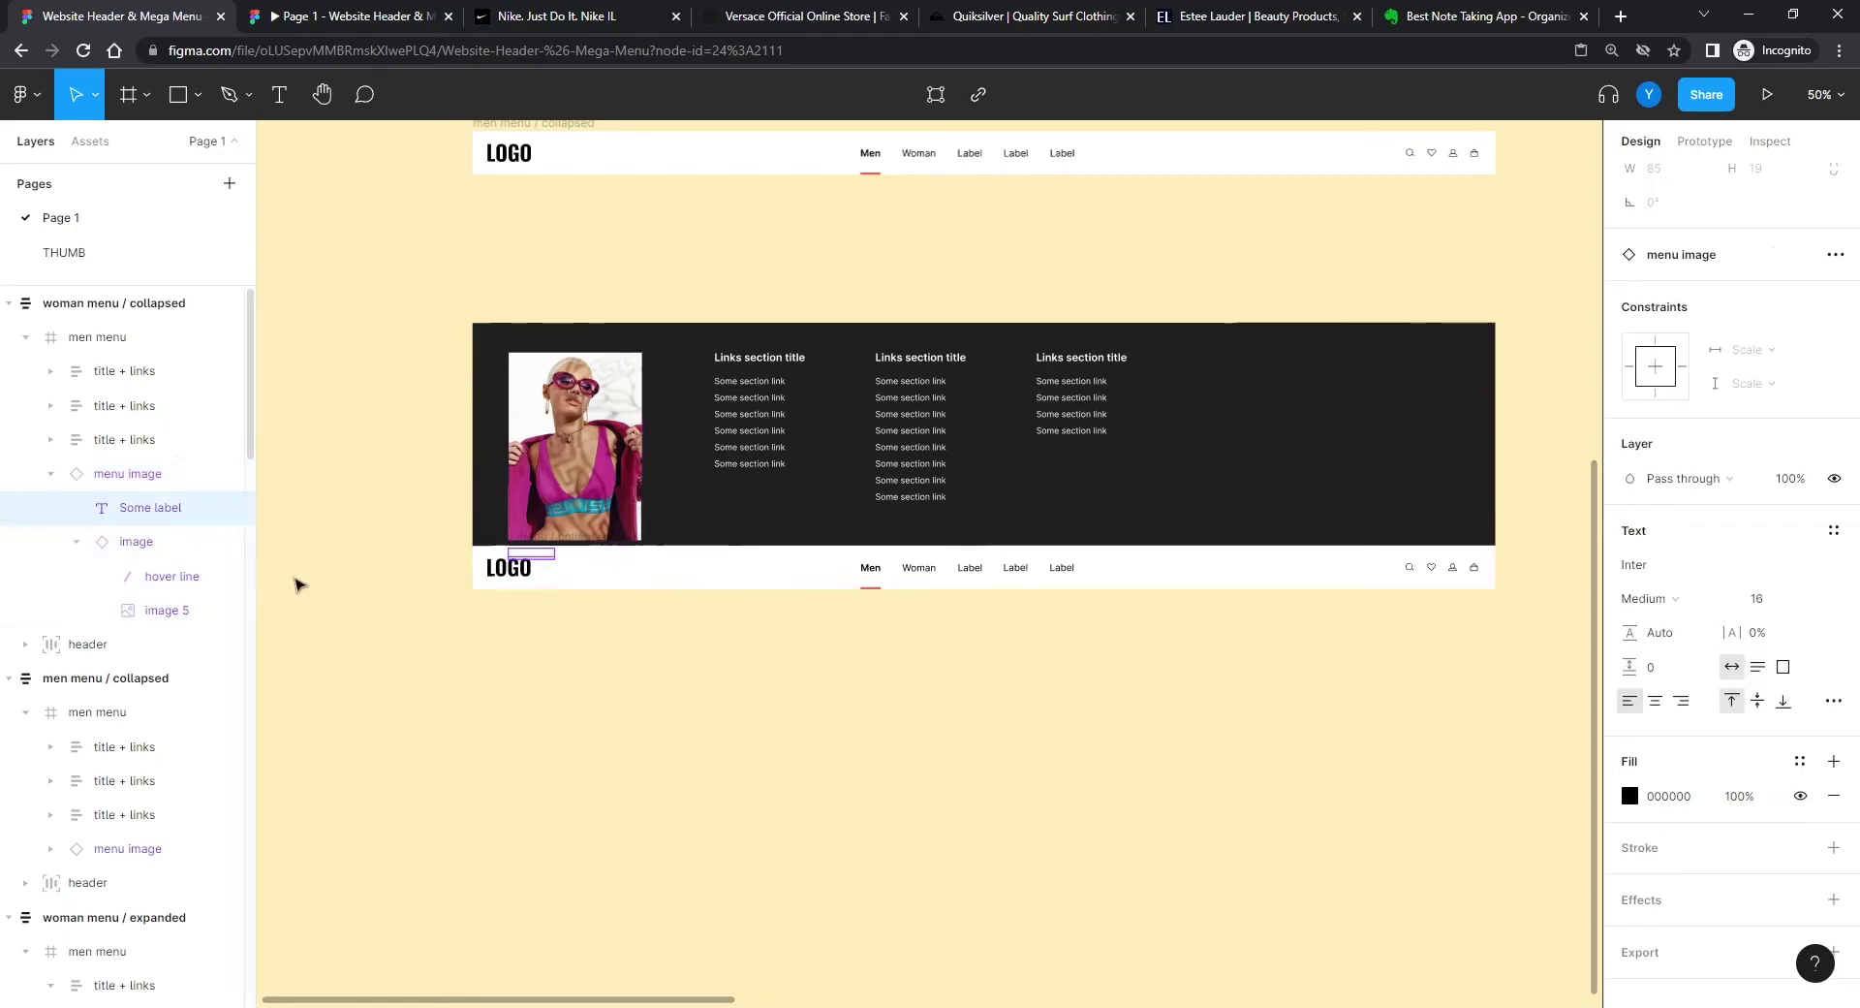
left_click(1630, 796)
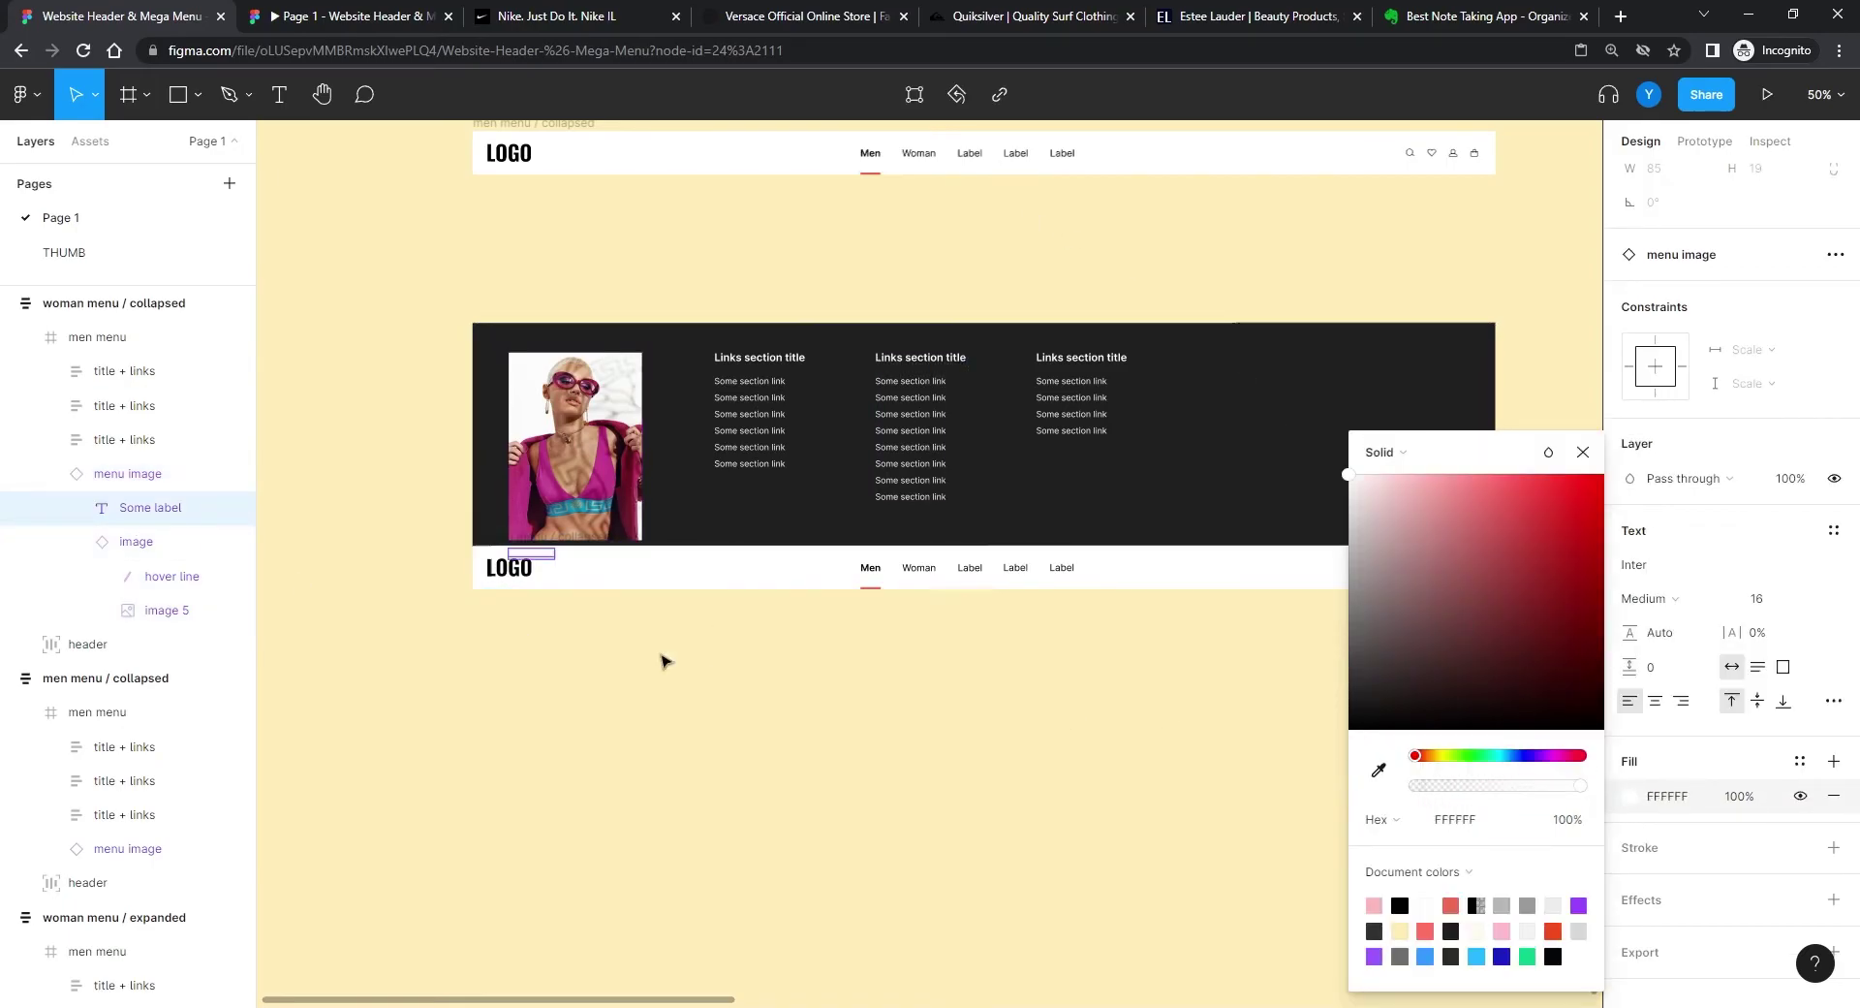
left_click(630, 678)
left_click(509, 557)
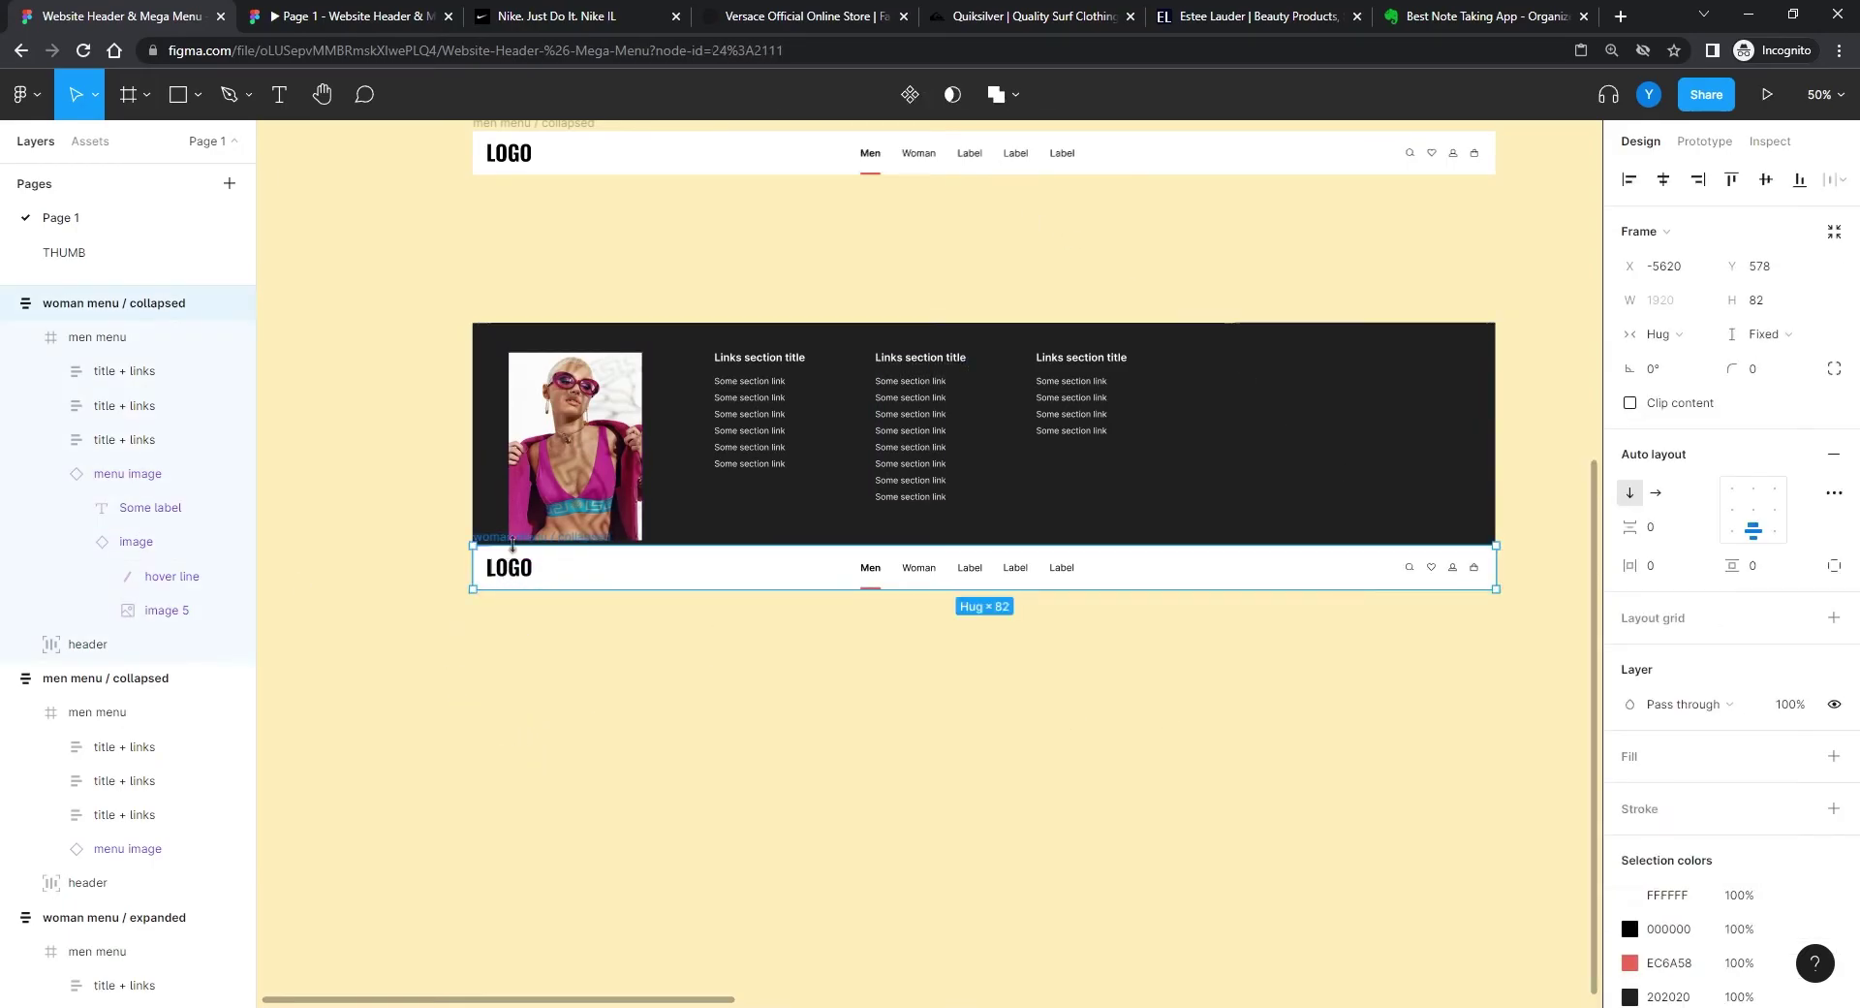
left_click(1630, 402)
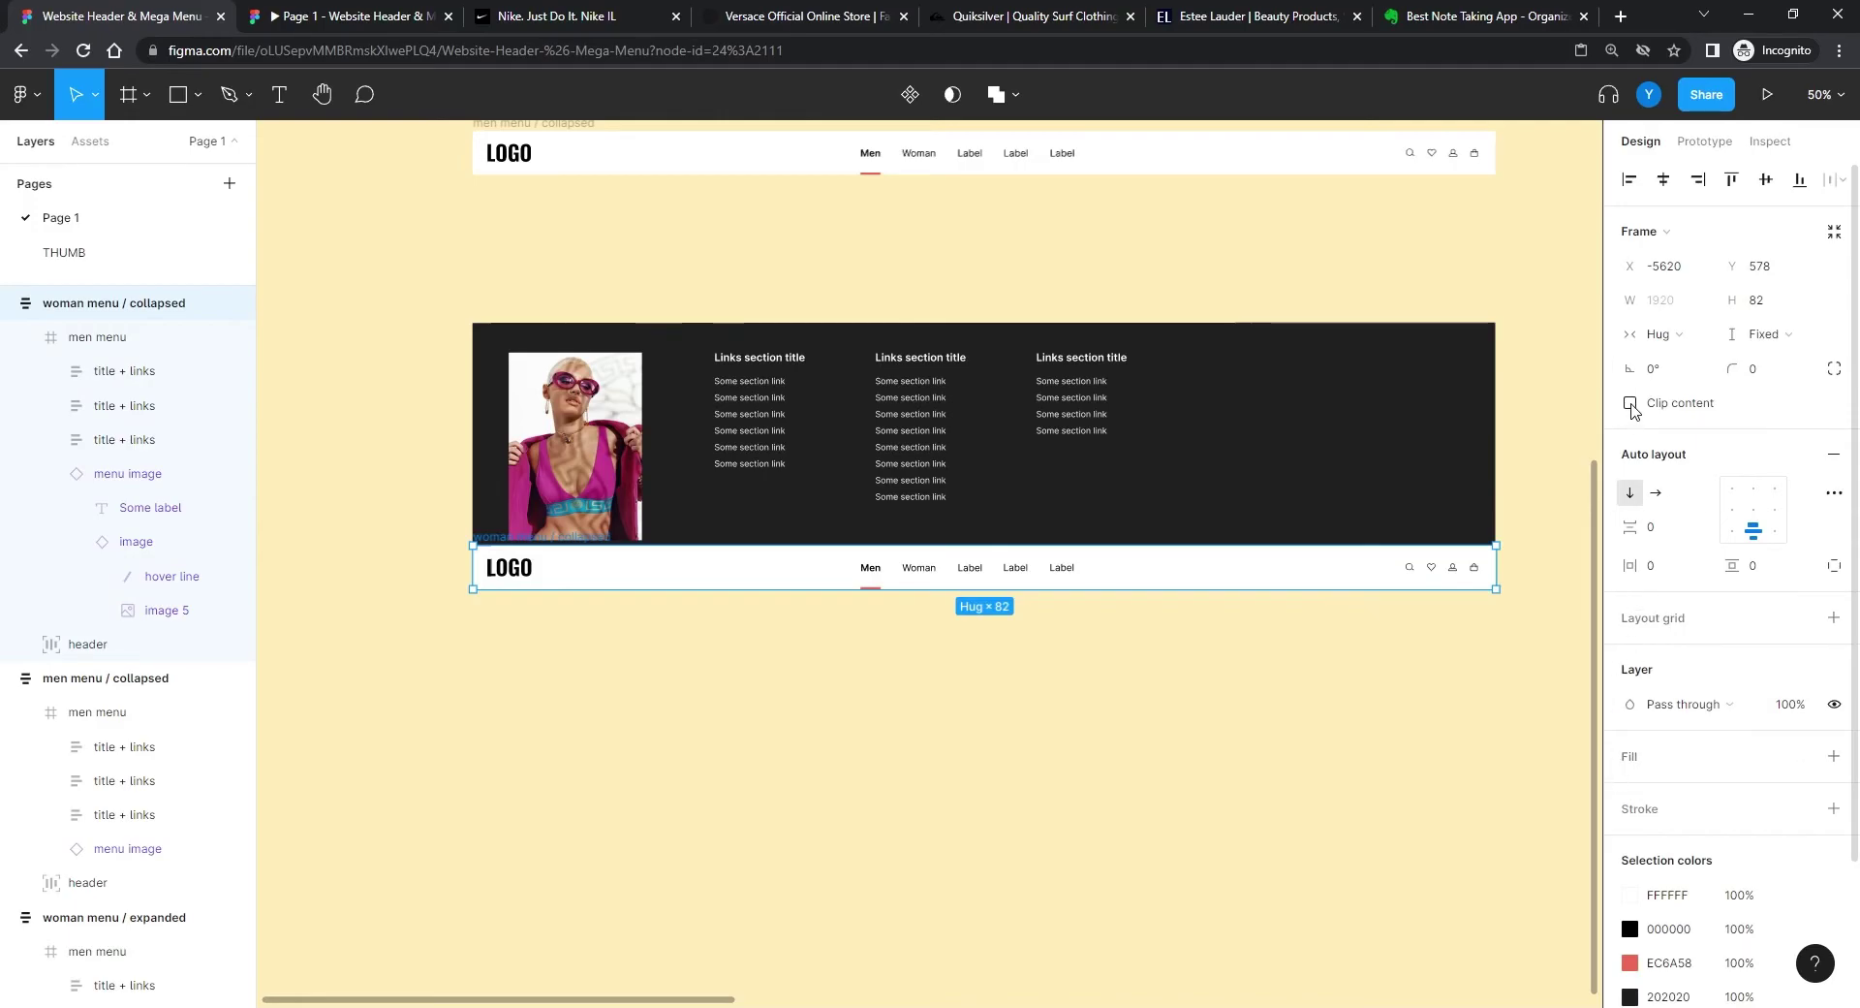
left_click(964, 760)
left_click_drag(763, 770, 708, 761)
Step: Preview the woman menu / expanded frame as a prototype and return to the editor
scroll(707, 760, "down", 5)
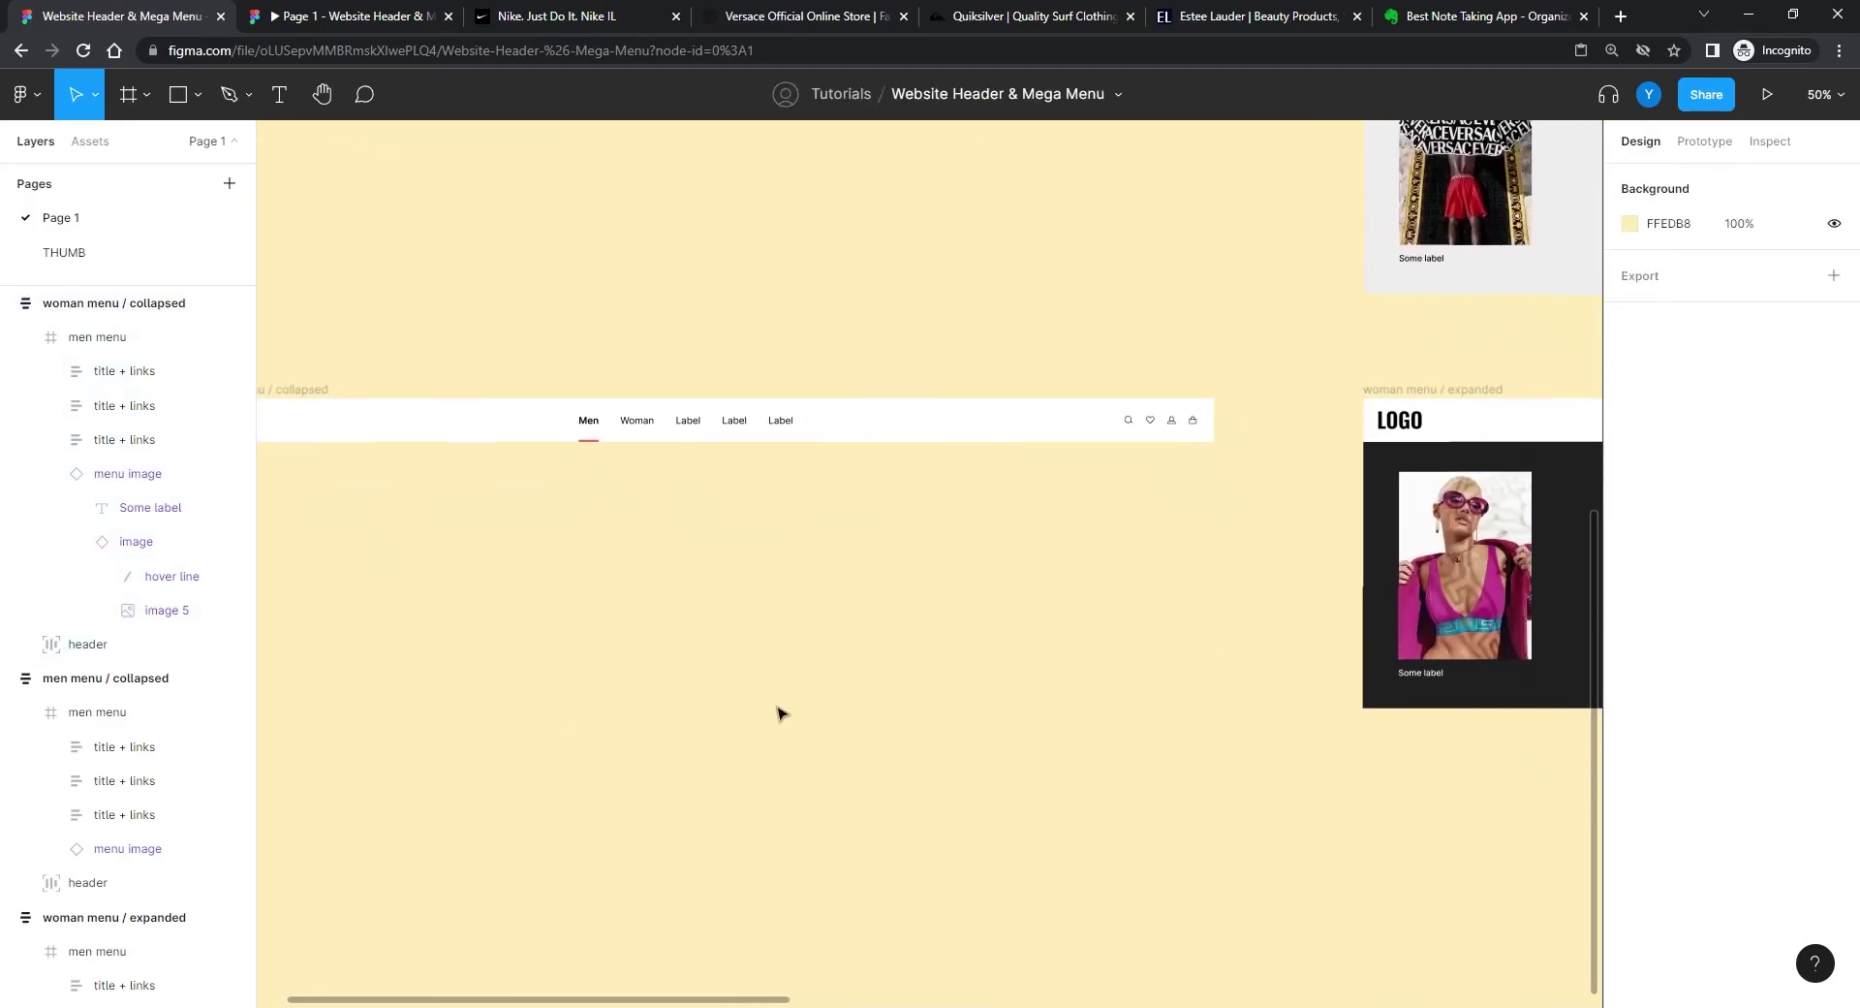
scroll(1021, 652, "right", 3)
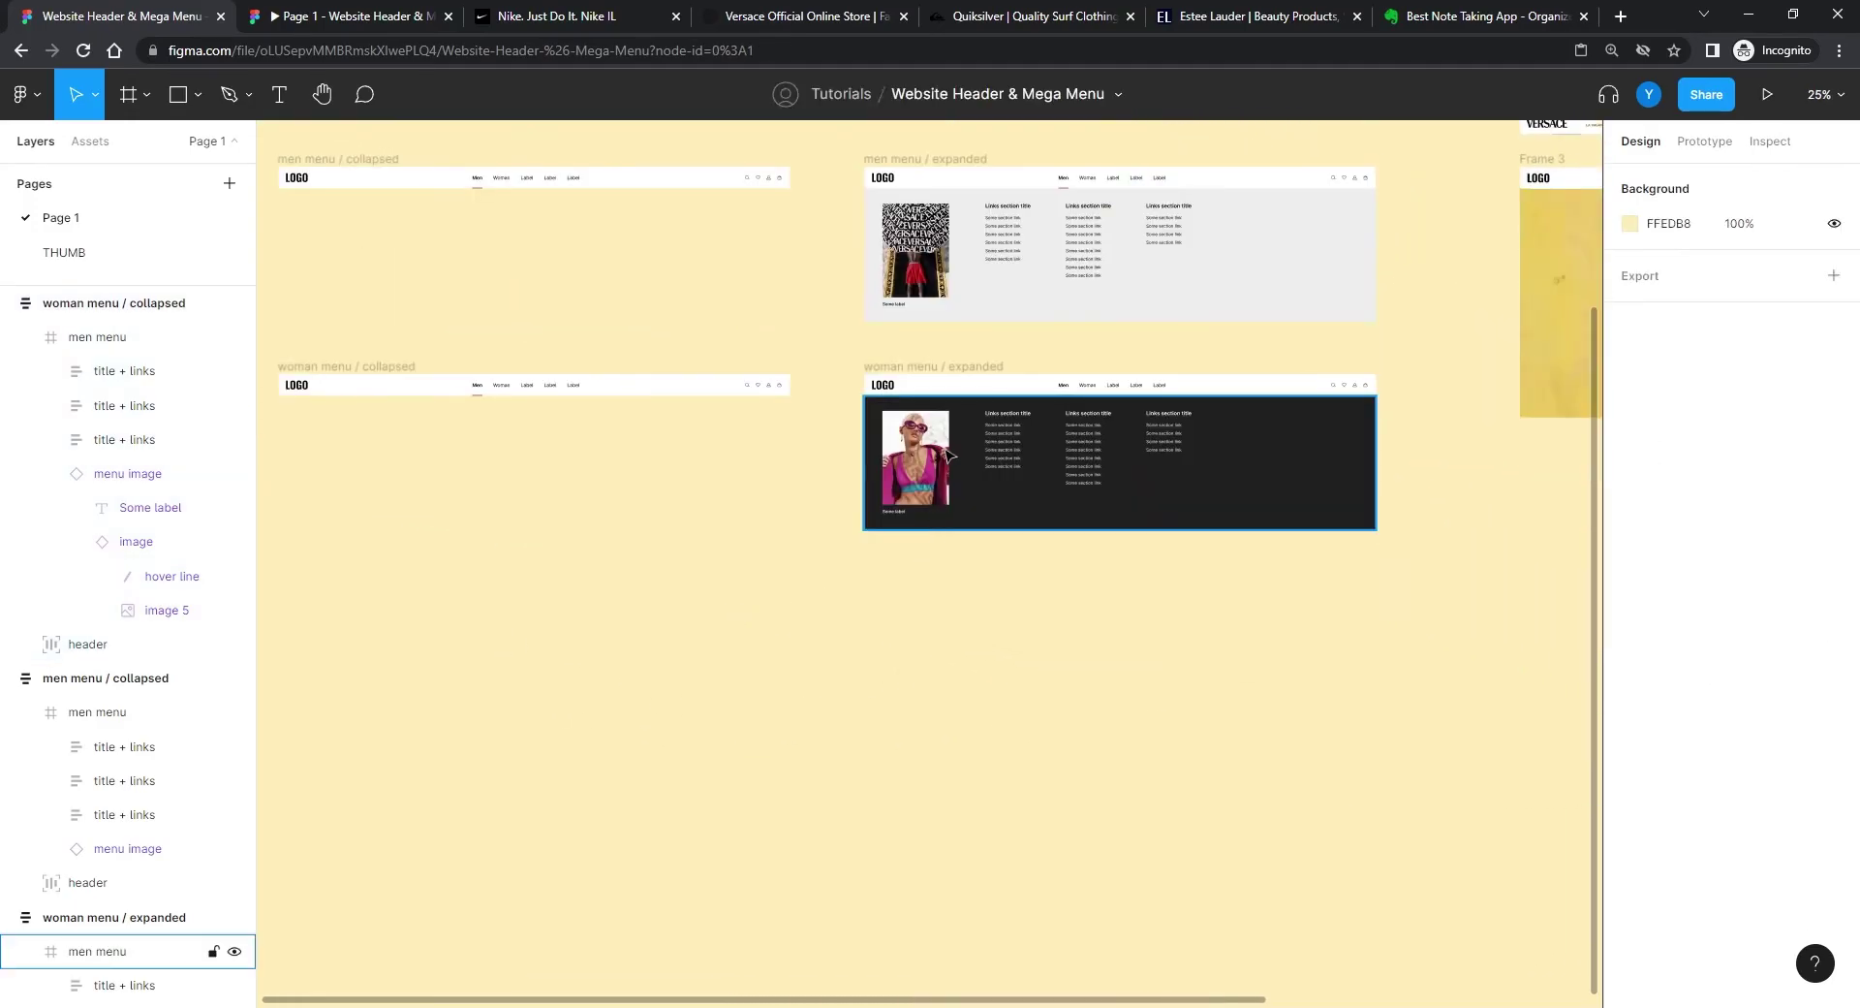
left_click(963, 365)
left_click(1768, 94)
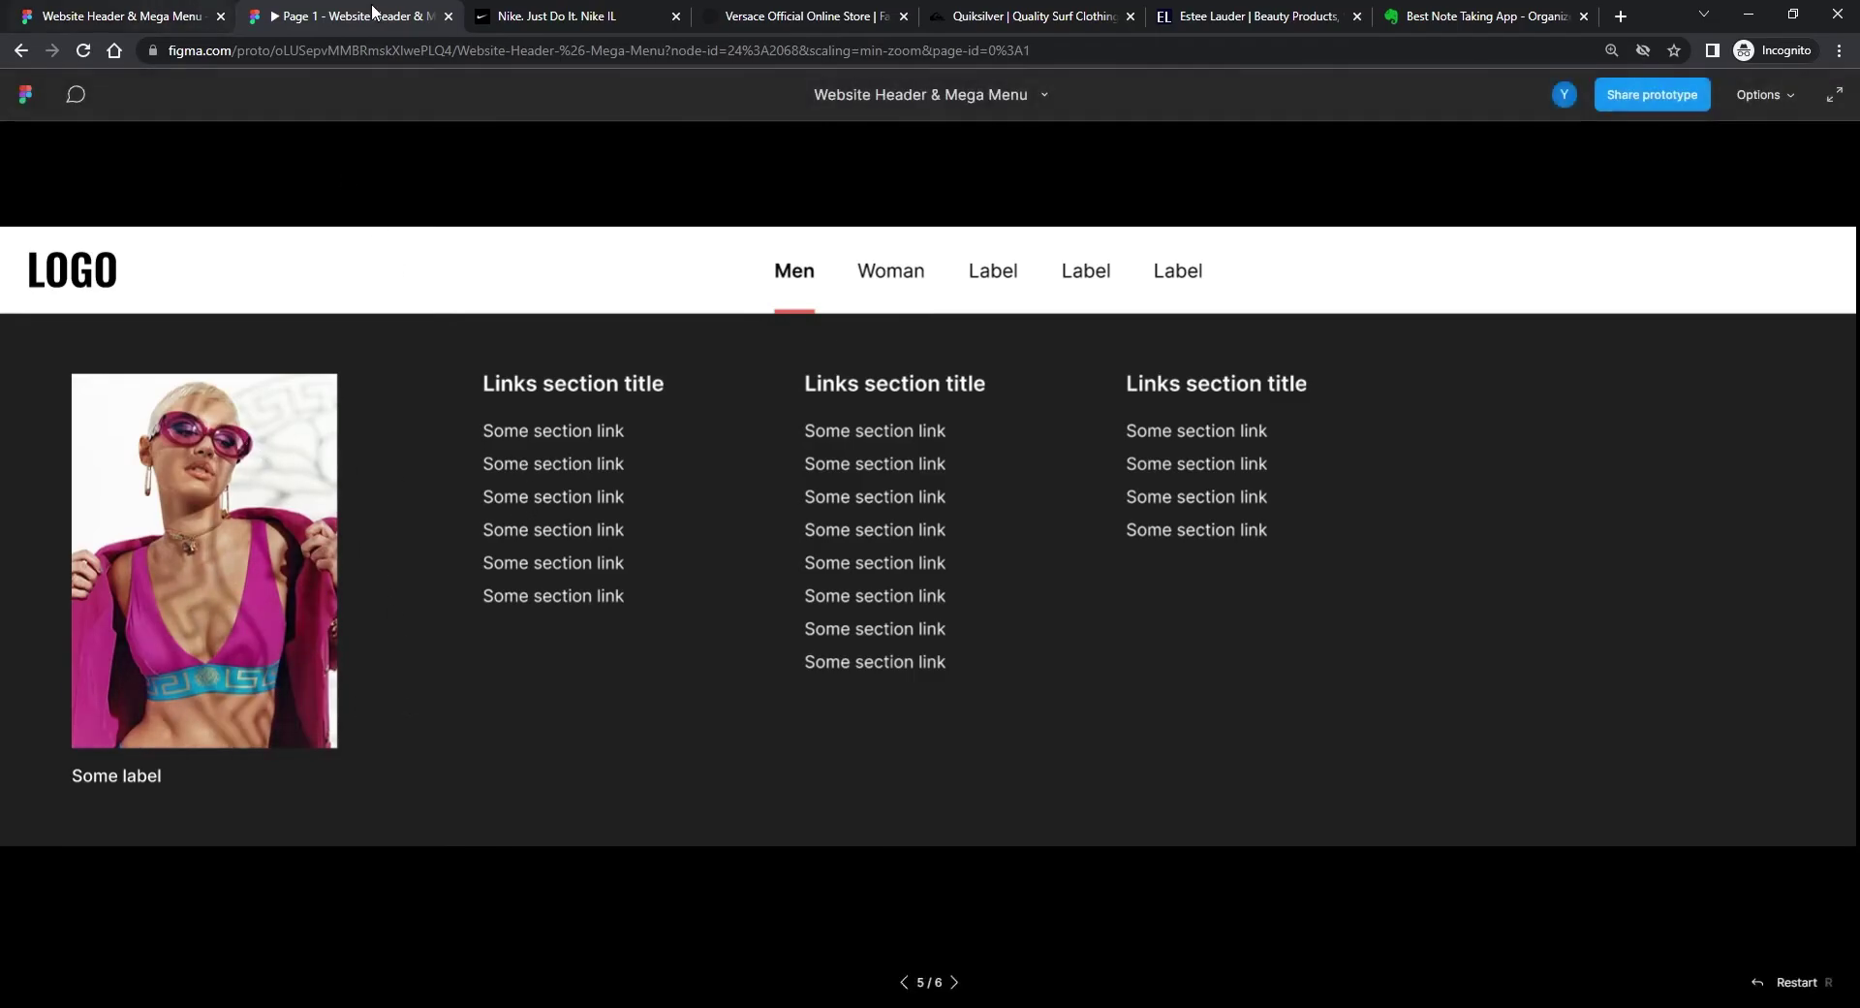
left_click(125, 15)
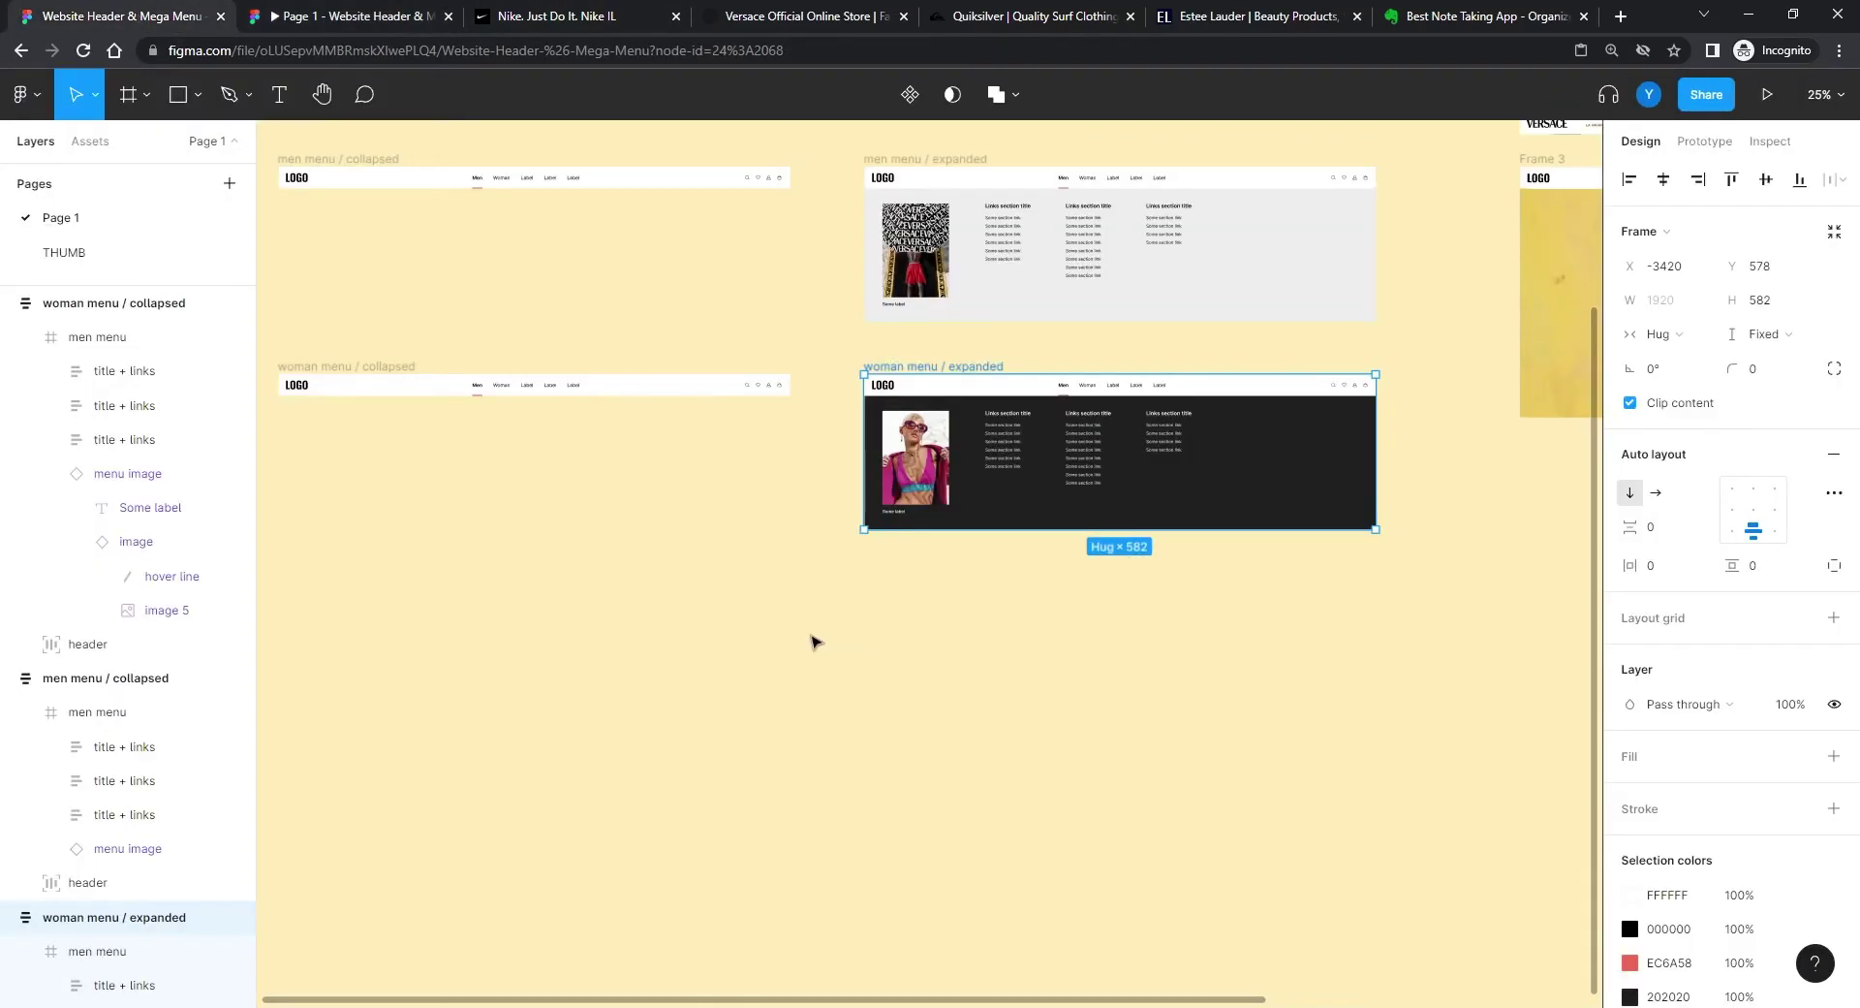
Step: Marquee-select all four men and woman menu frames
scroll(782, 659, "left", 3)
scroll(783, 659, "up", 2)
left_click_drag(767, 698, 640, 728)
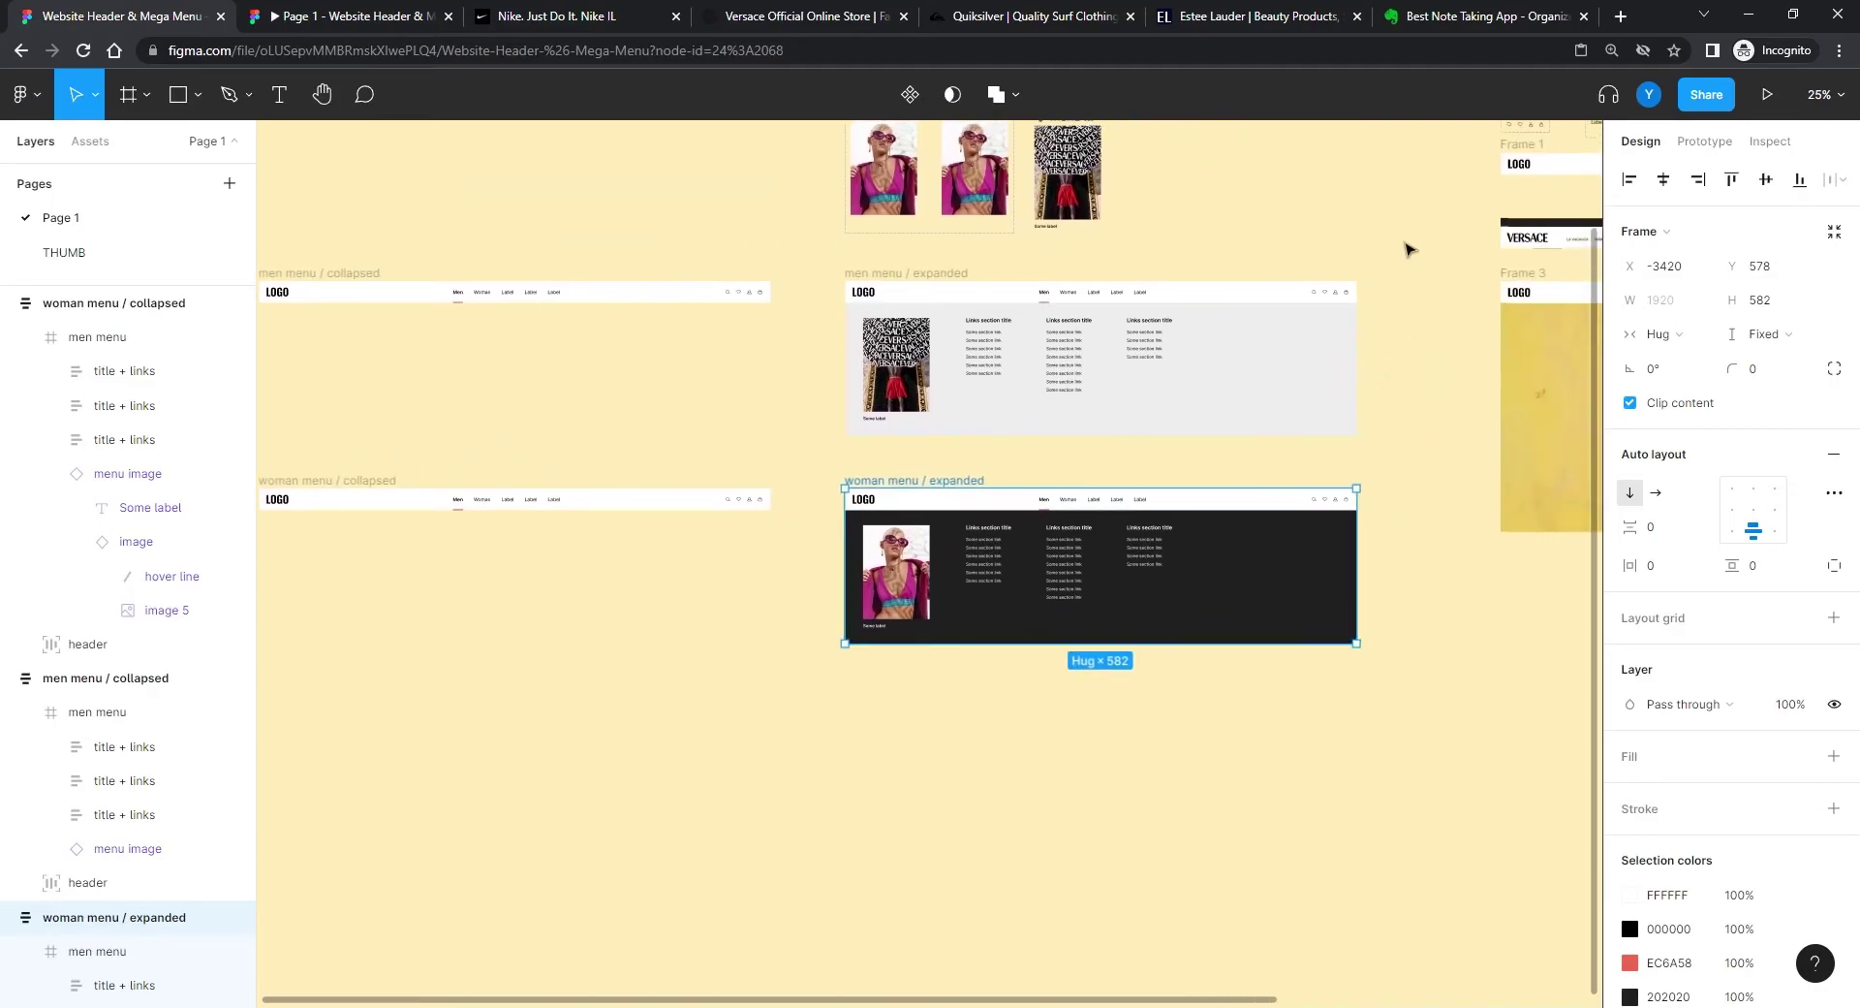
left_click_drag(1397, 244, 950, 743)
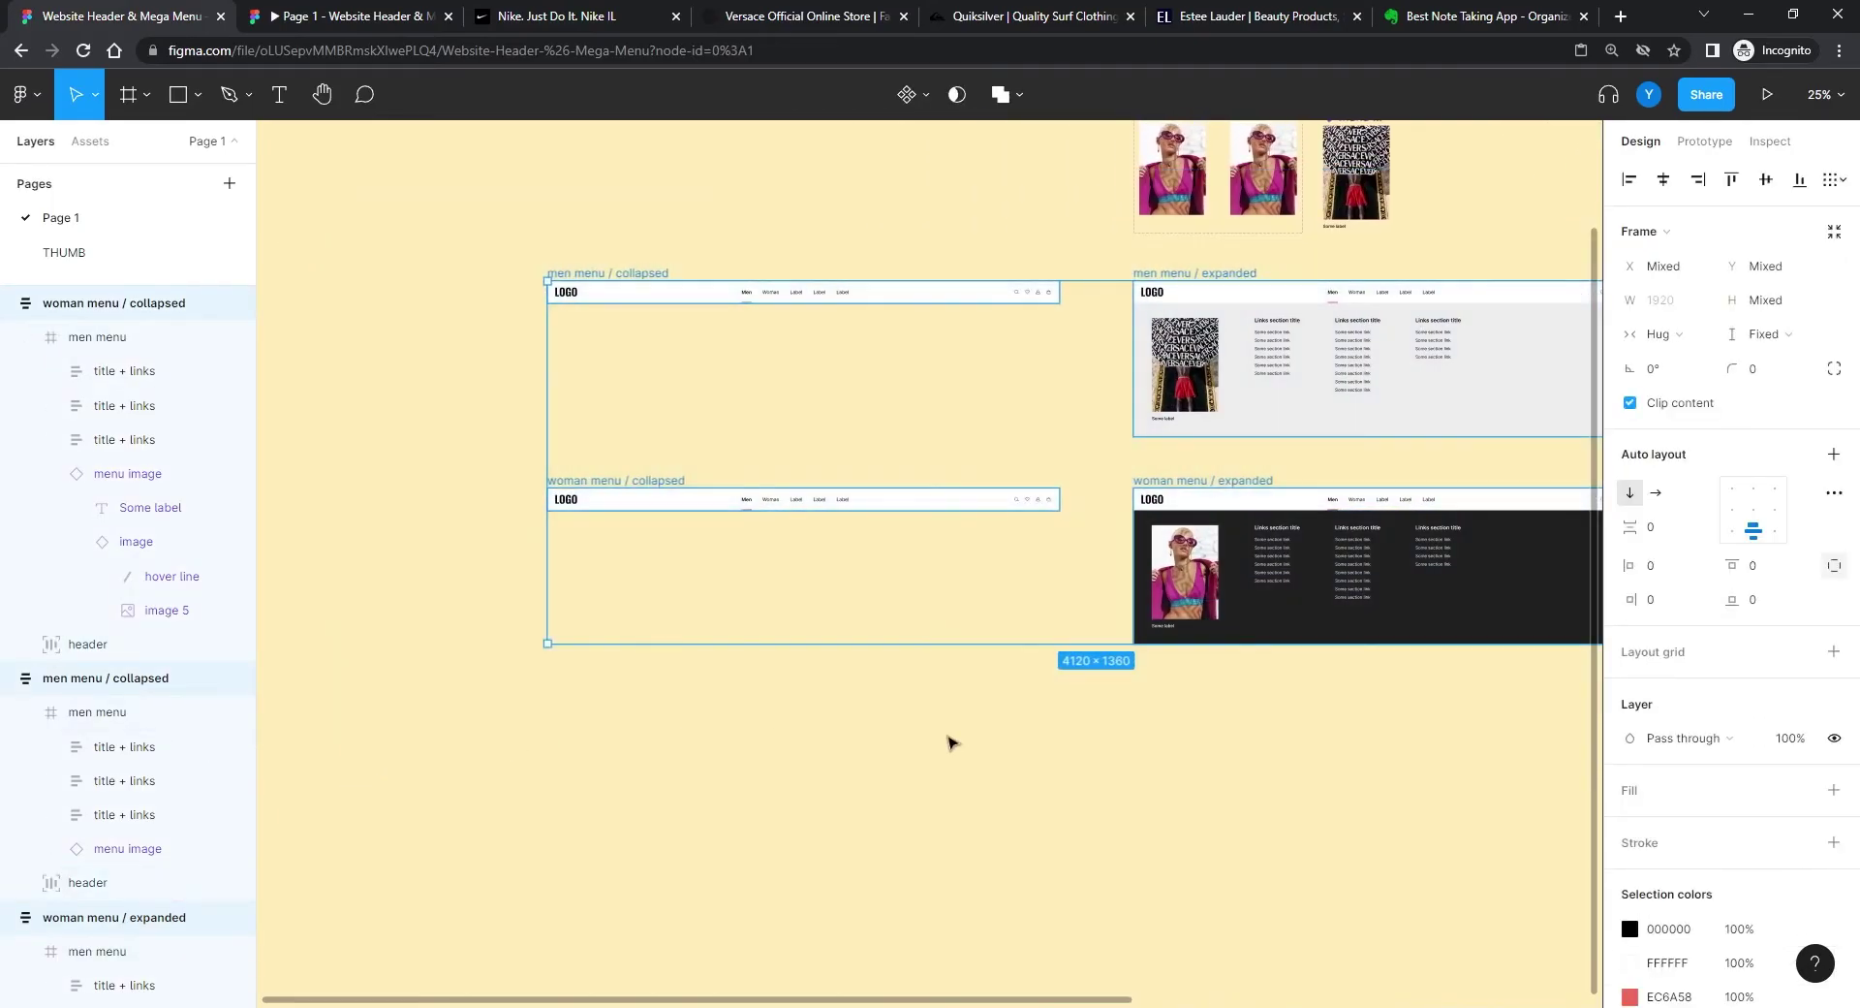
scroll(714, 727, "right", 3)
Step: Combine the four menu frames into a component set named 'header + menu'
left_click(921, 94)
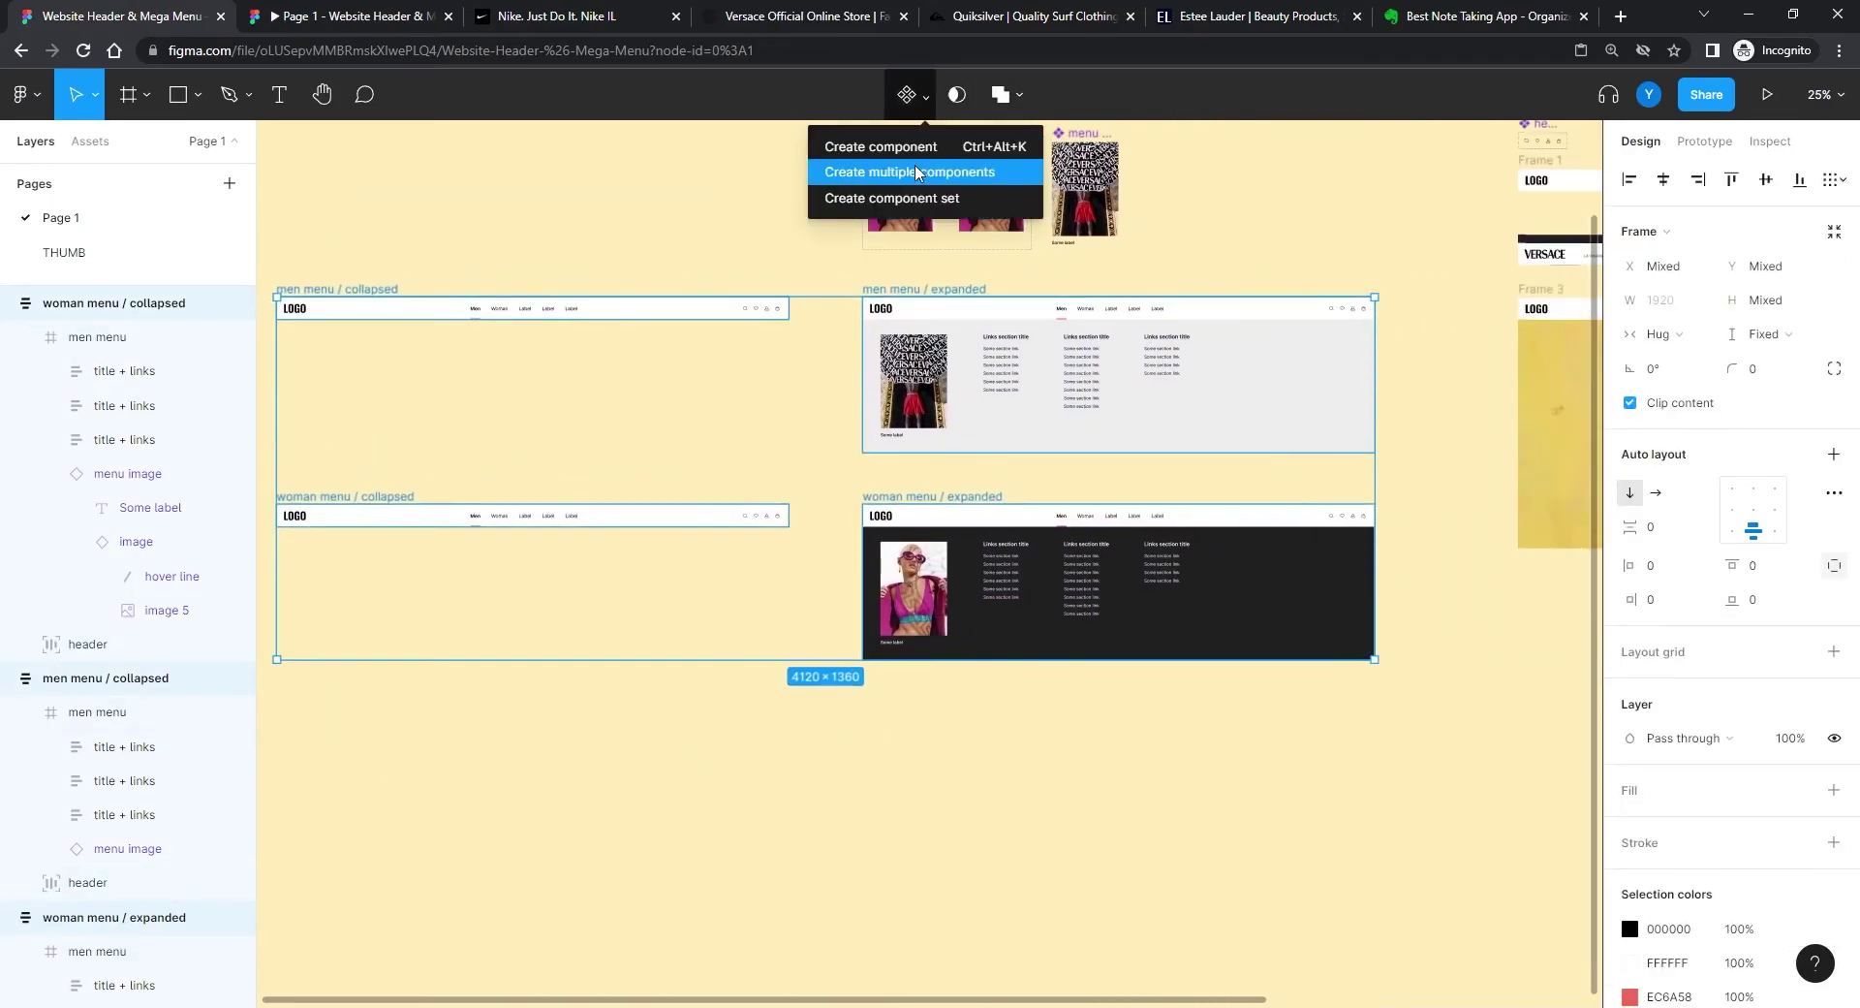
left_click(891, 196)
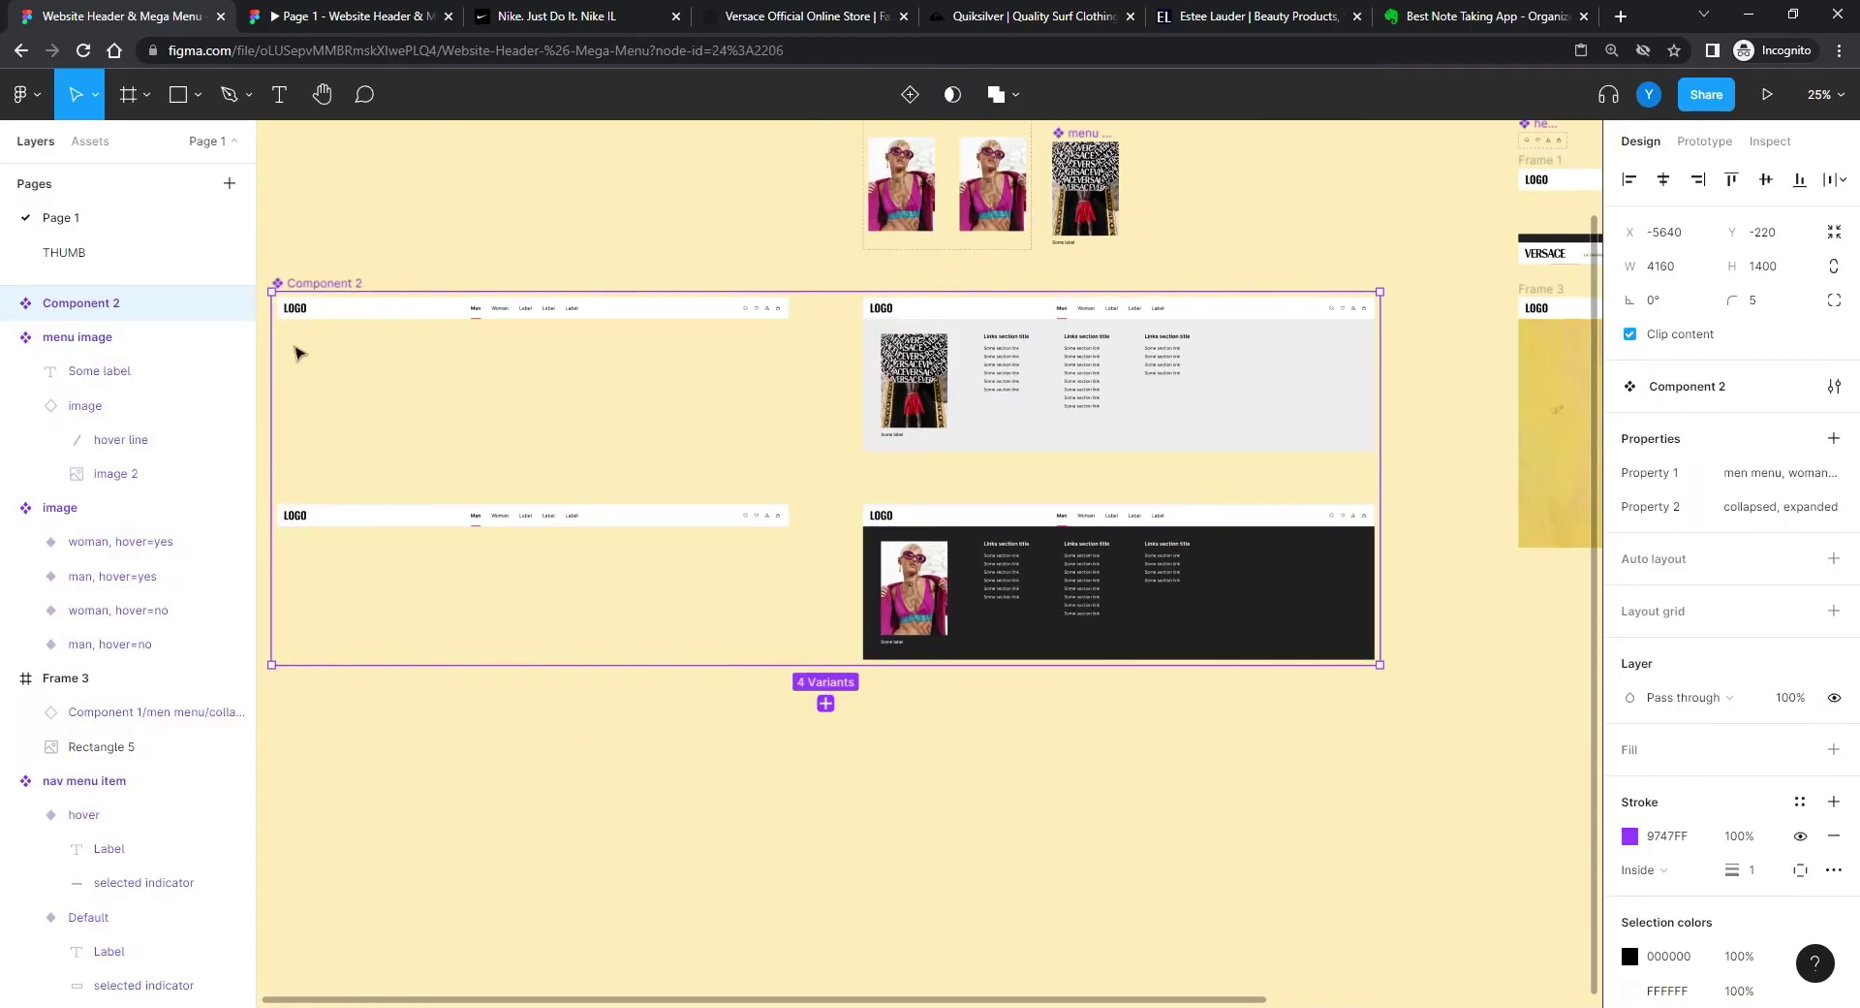
double_click(73, 304)
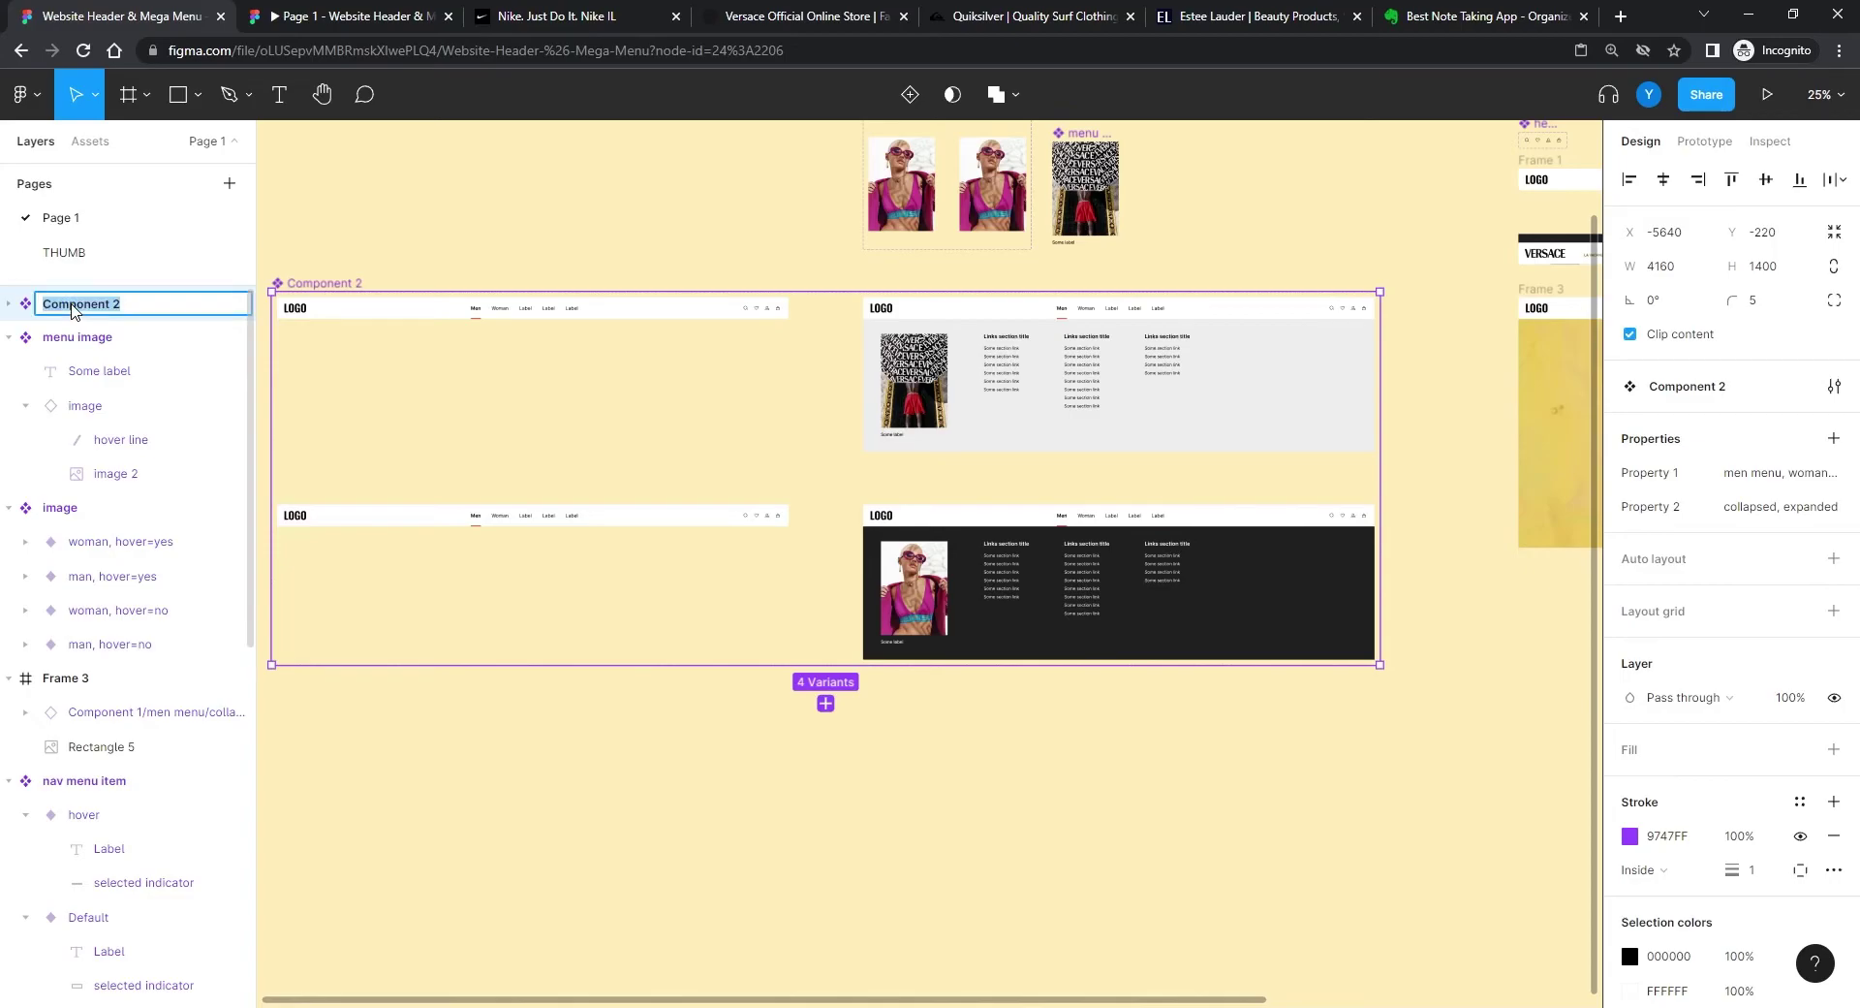
type("header + menu")
key("Return")
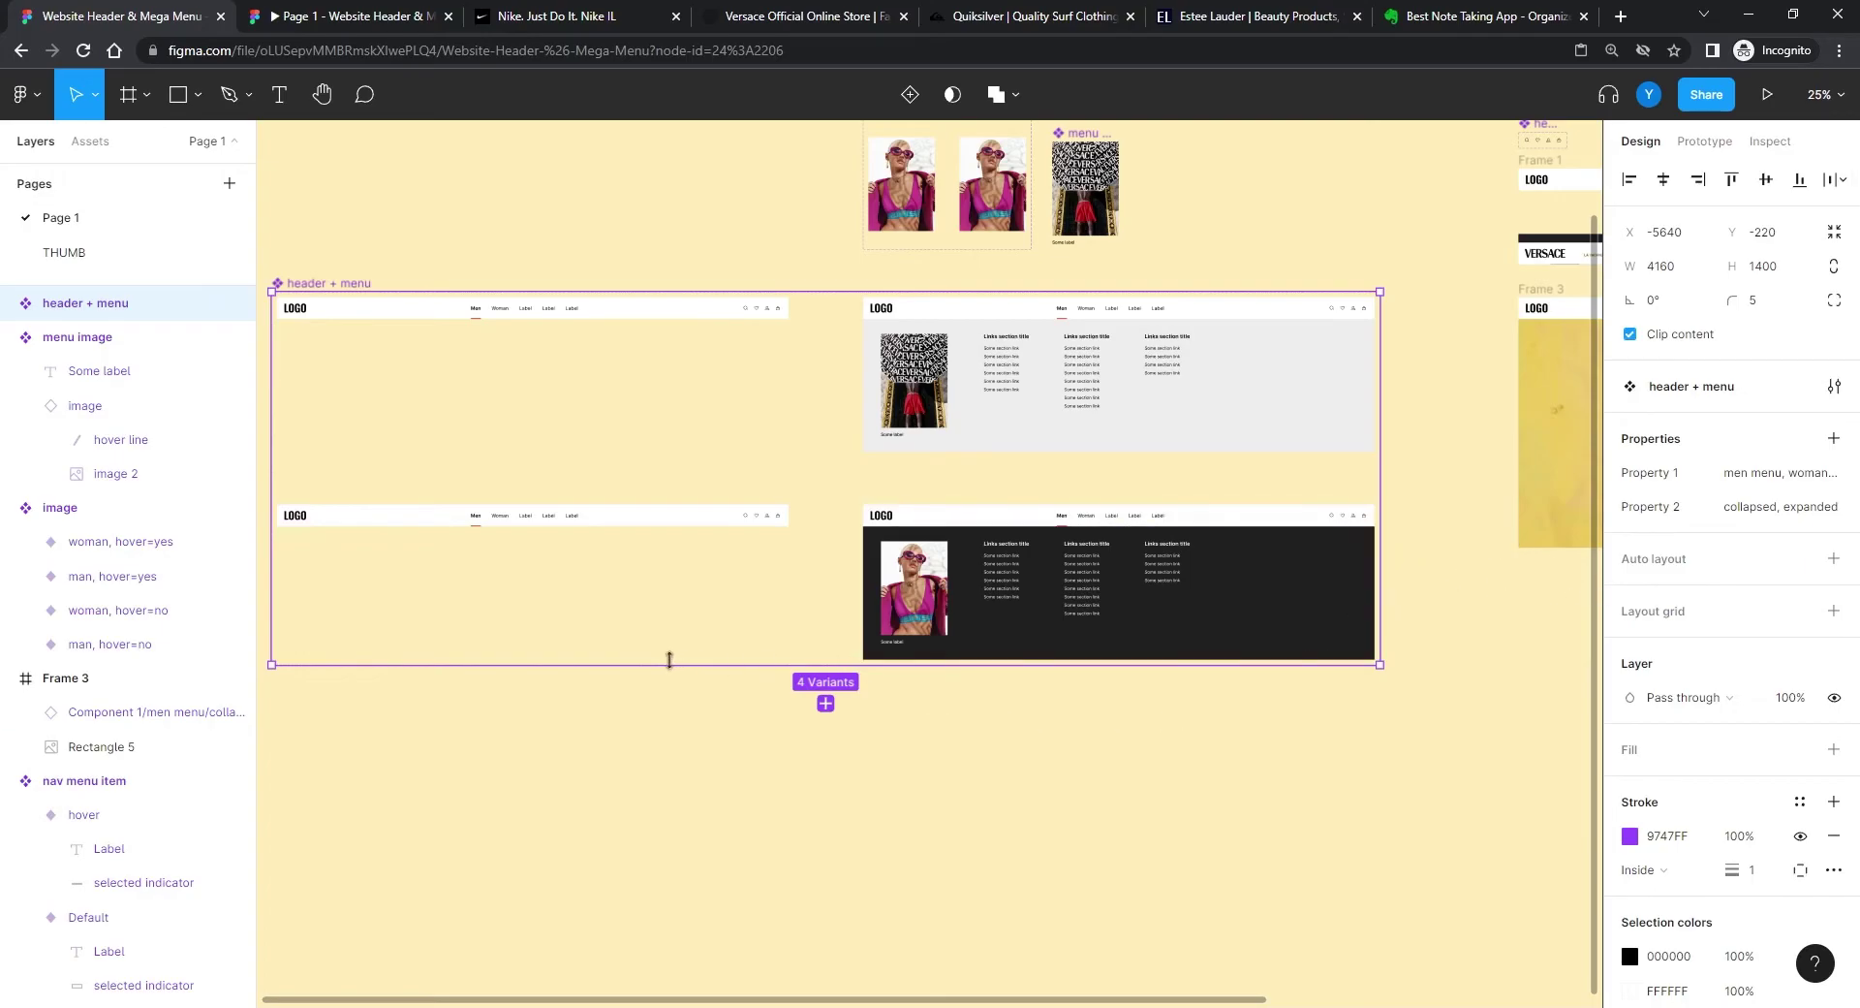
scroll(718, 601, "up", 3)
scroll(718, 602, "left", 4)
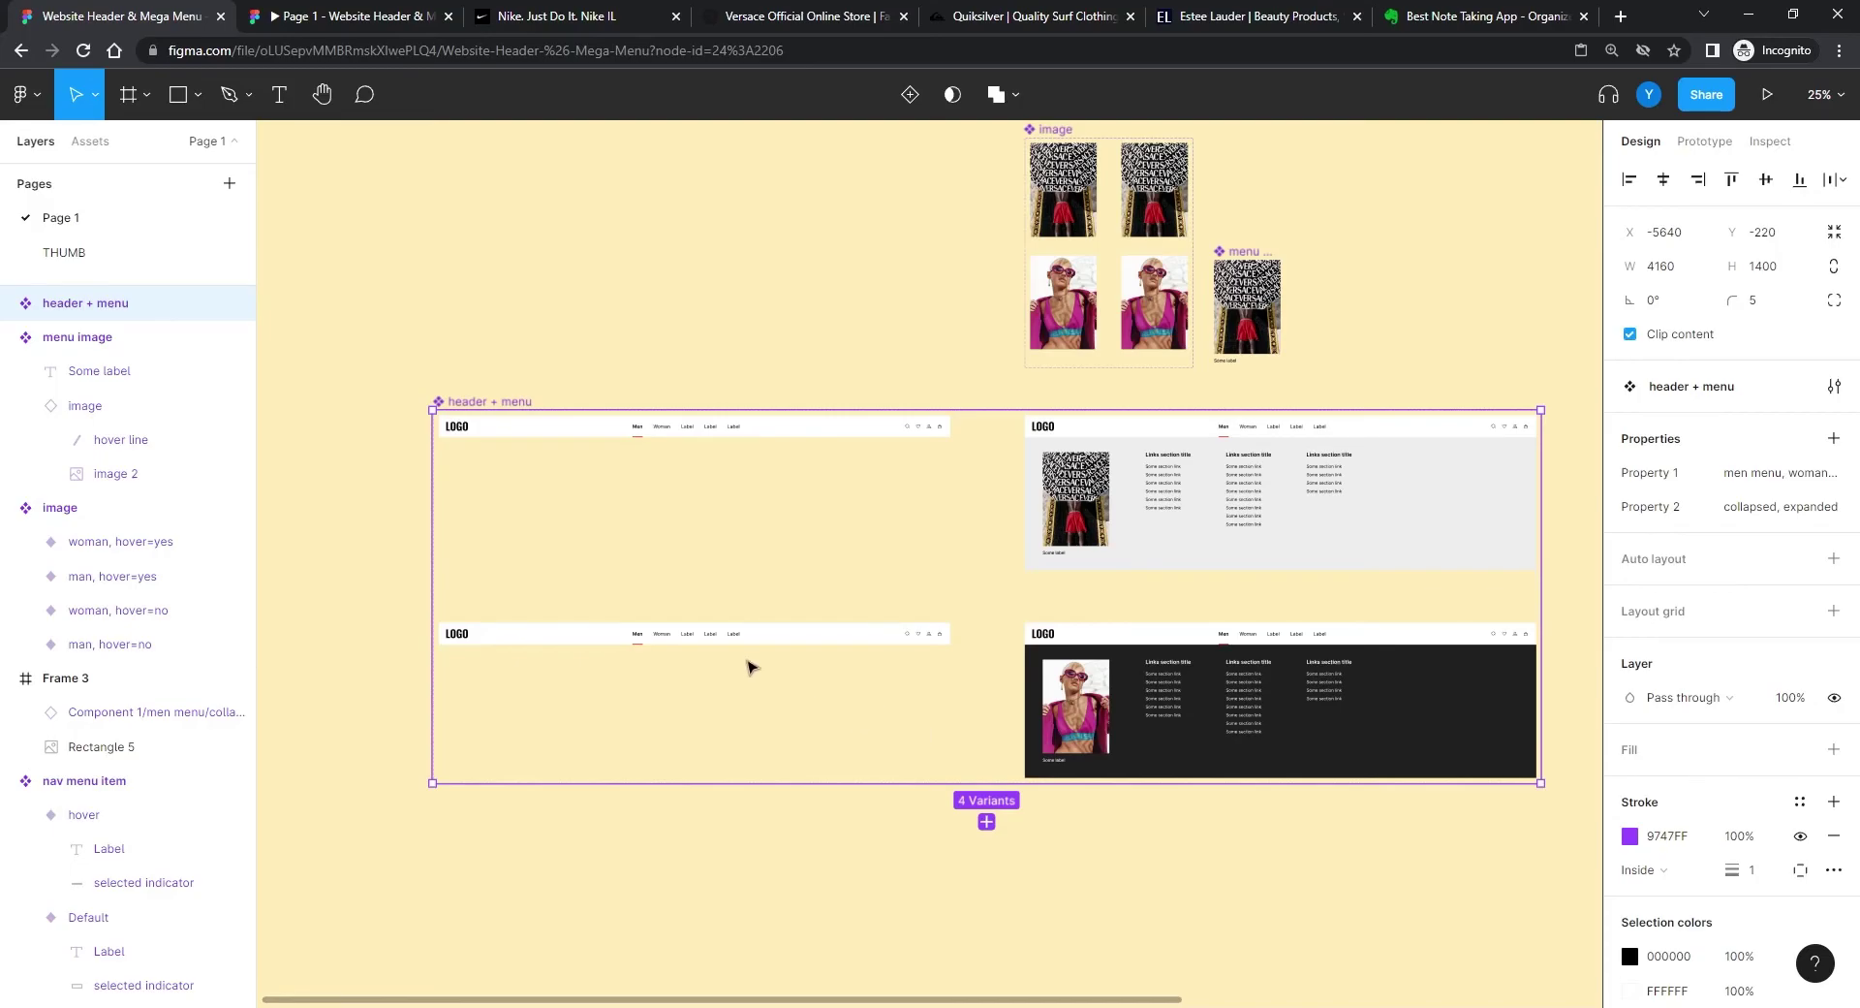
scroll(751, 667, "up", 5)
left_click_drag(747, 478, 1164, 662)
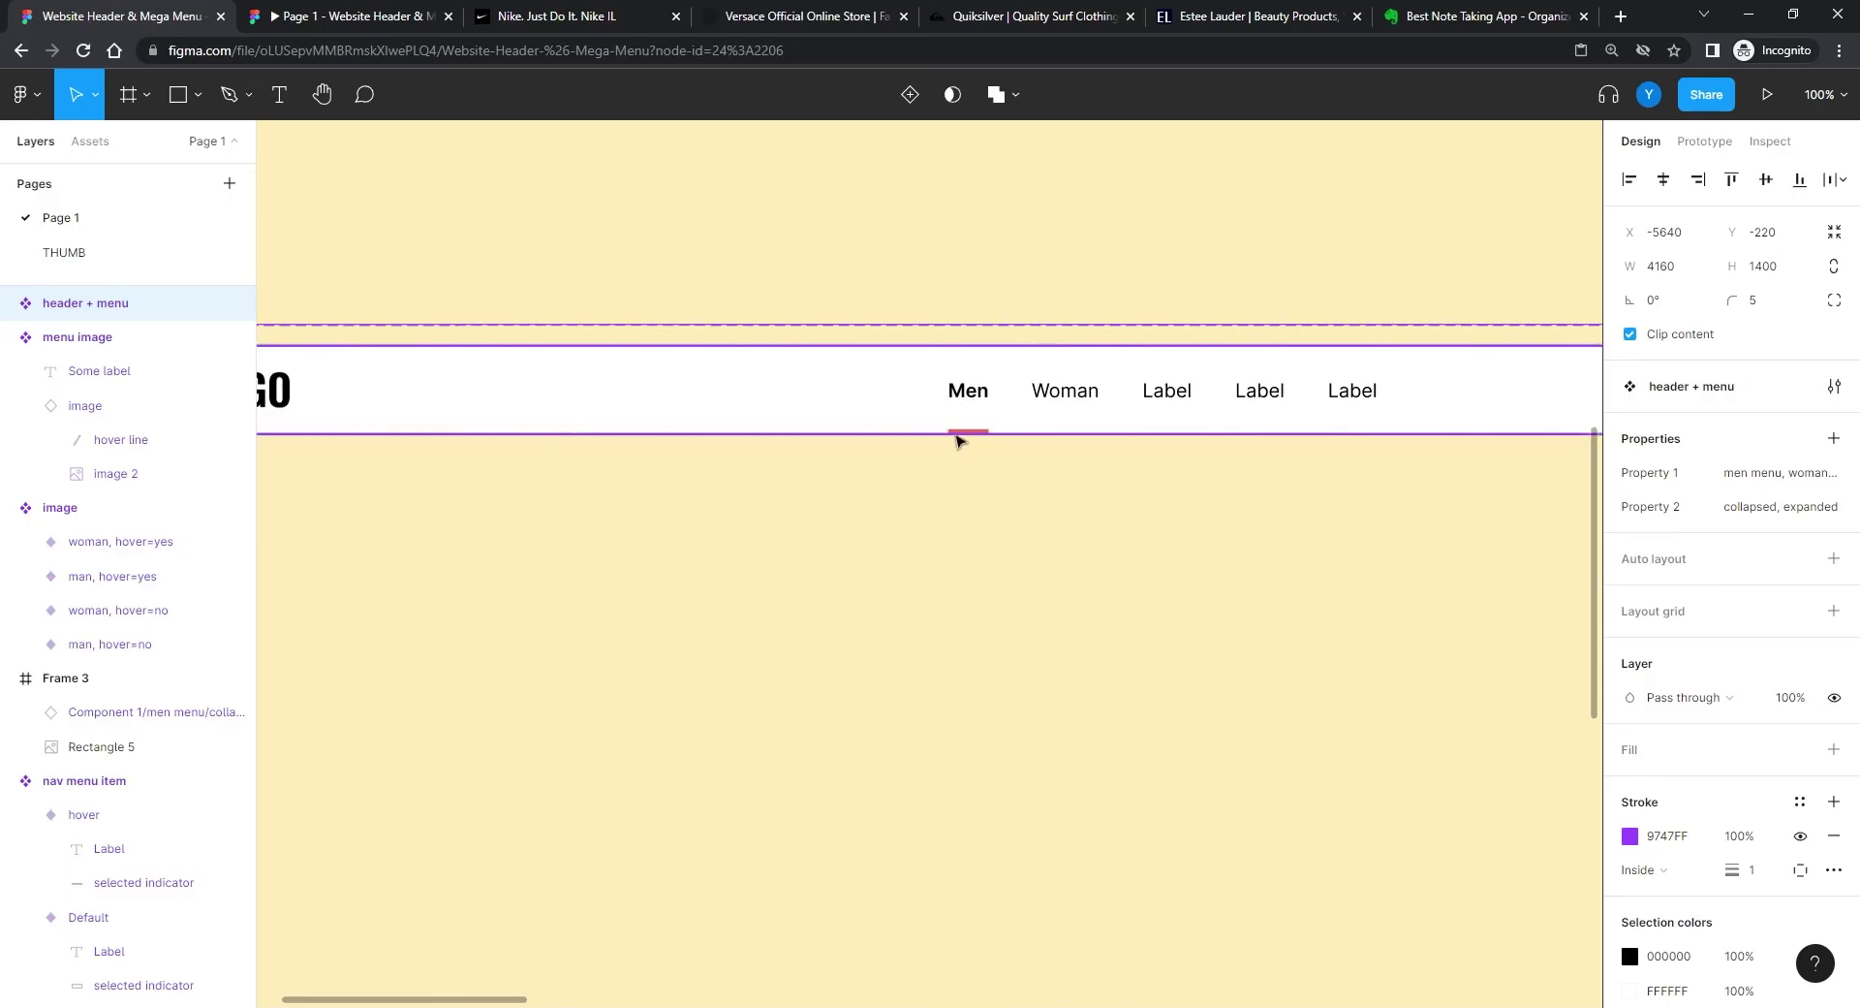
key("minus")
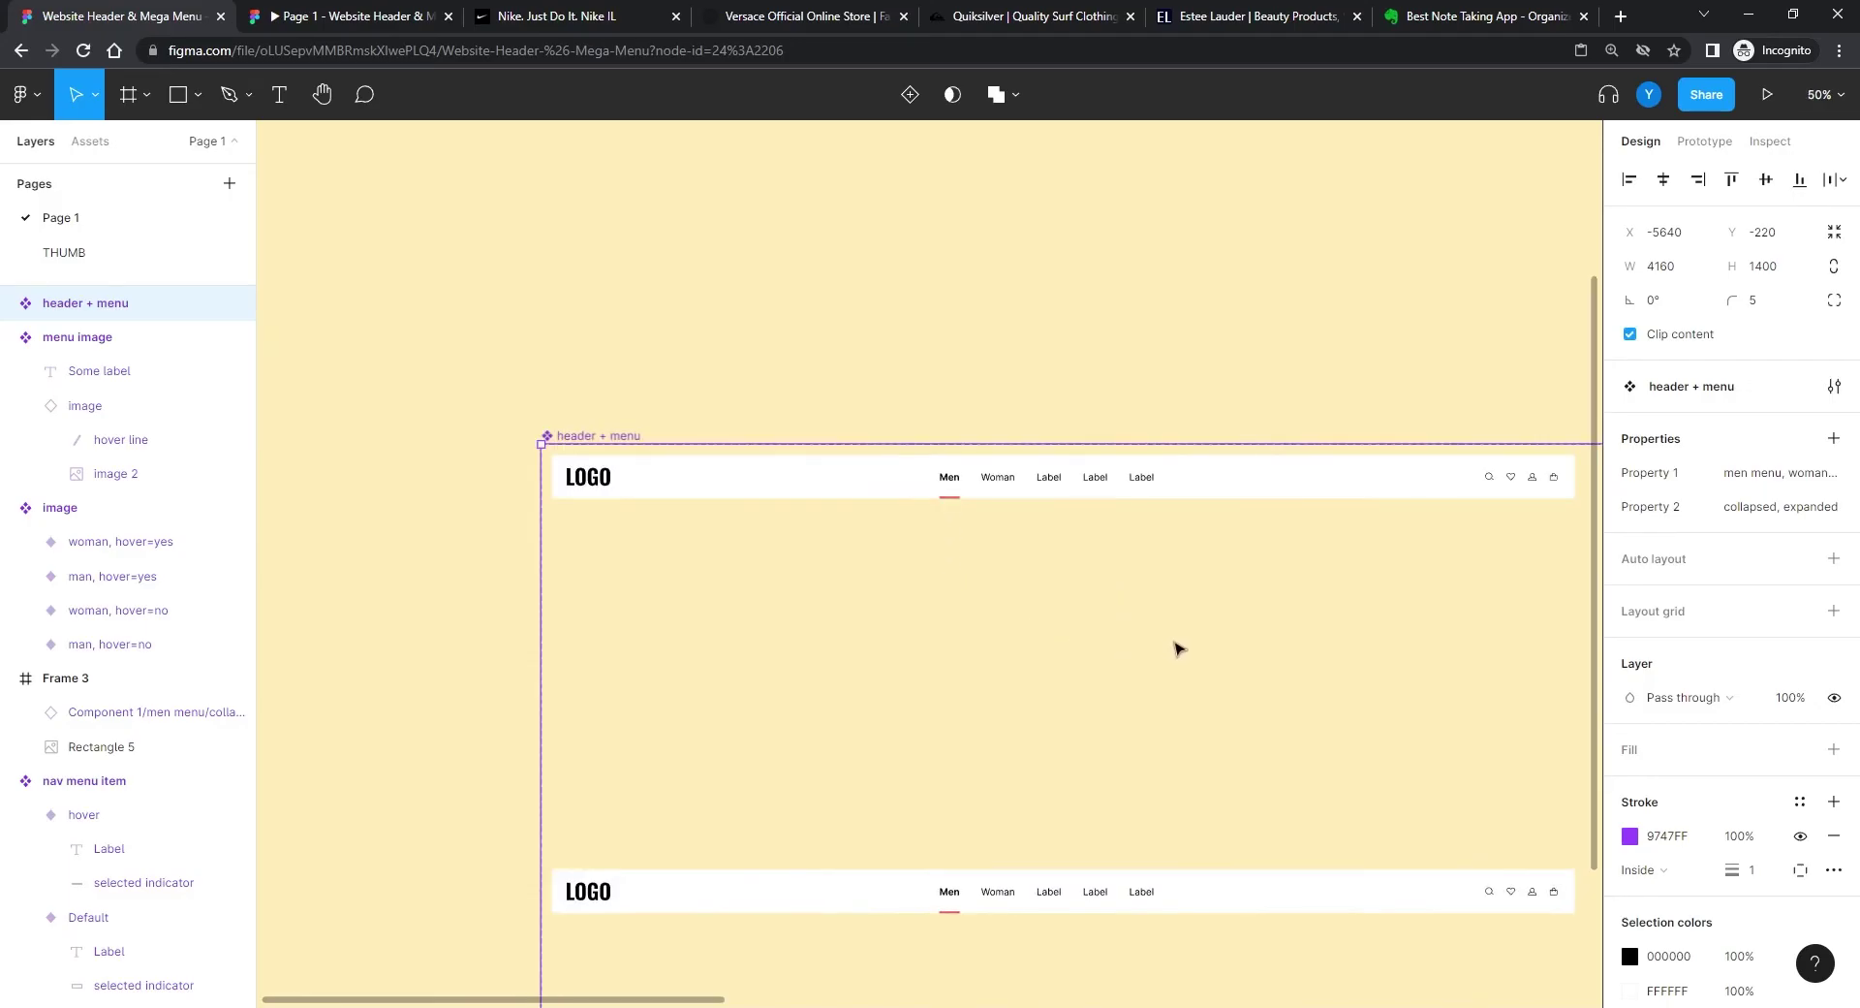
left_click_drag(1180, 644, 561, 519)
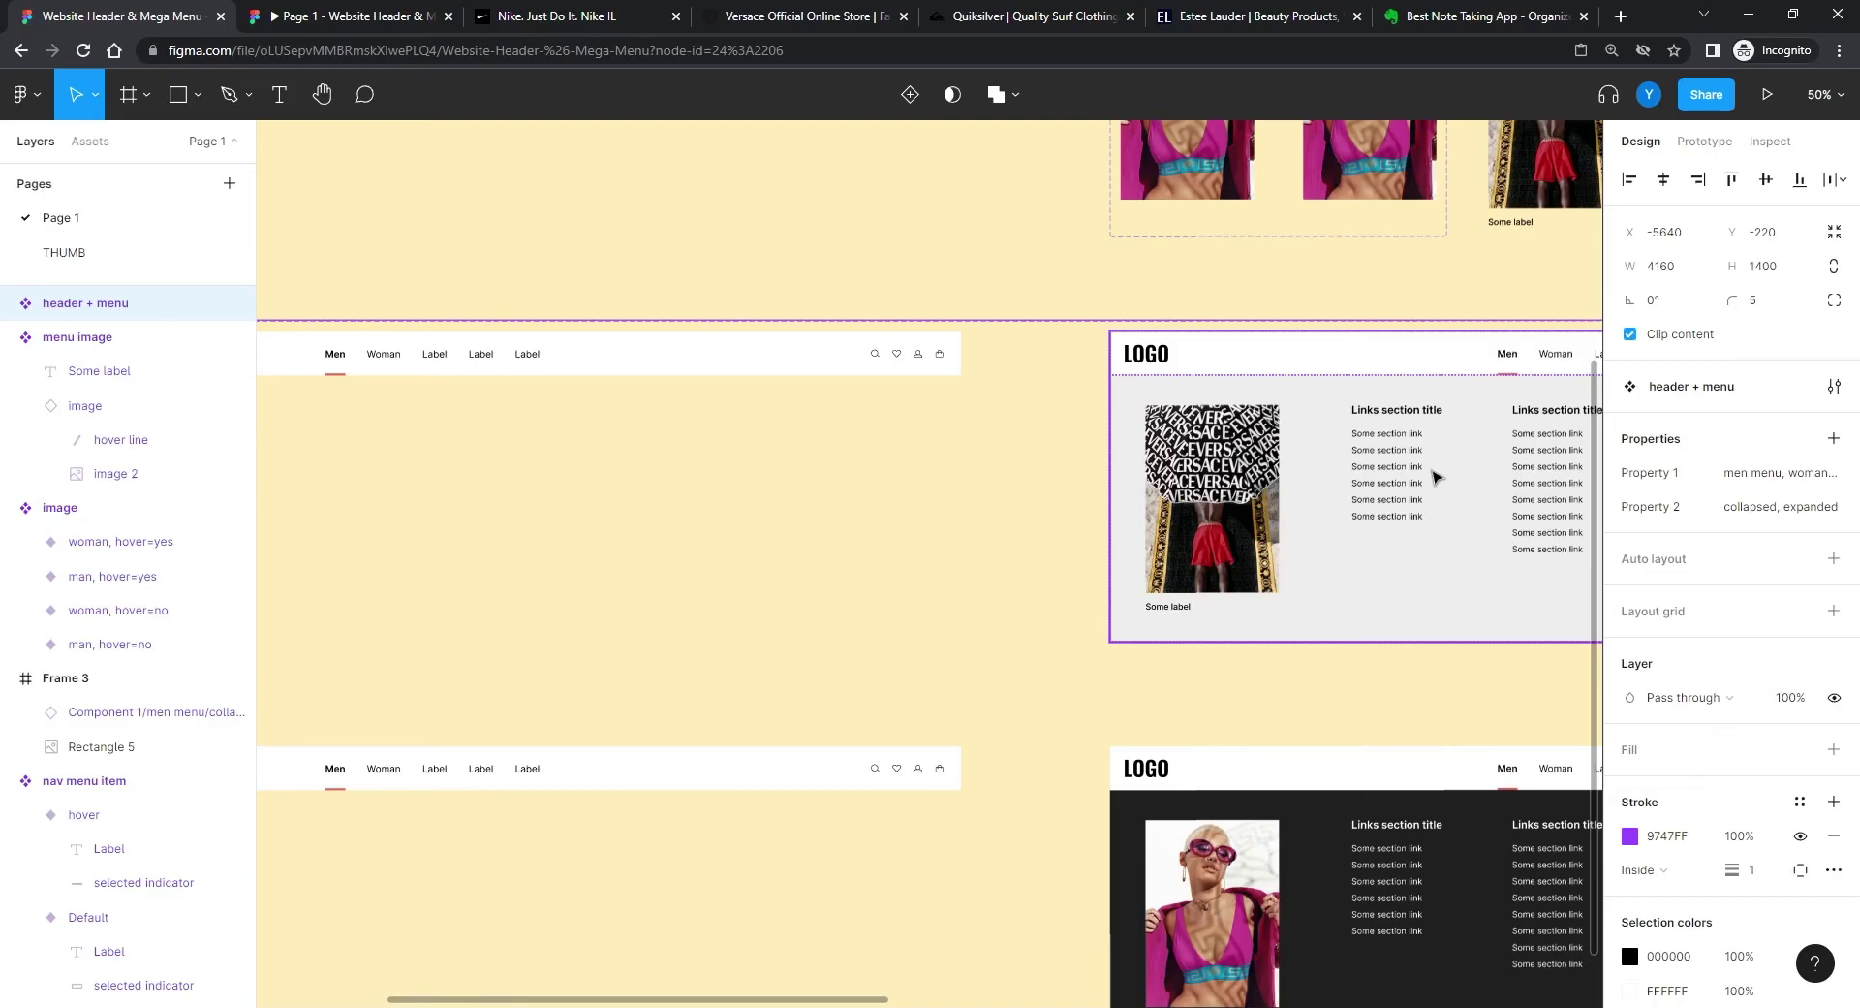
scroll(1384, 509, "right", 5)
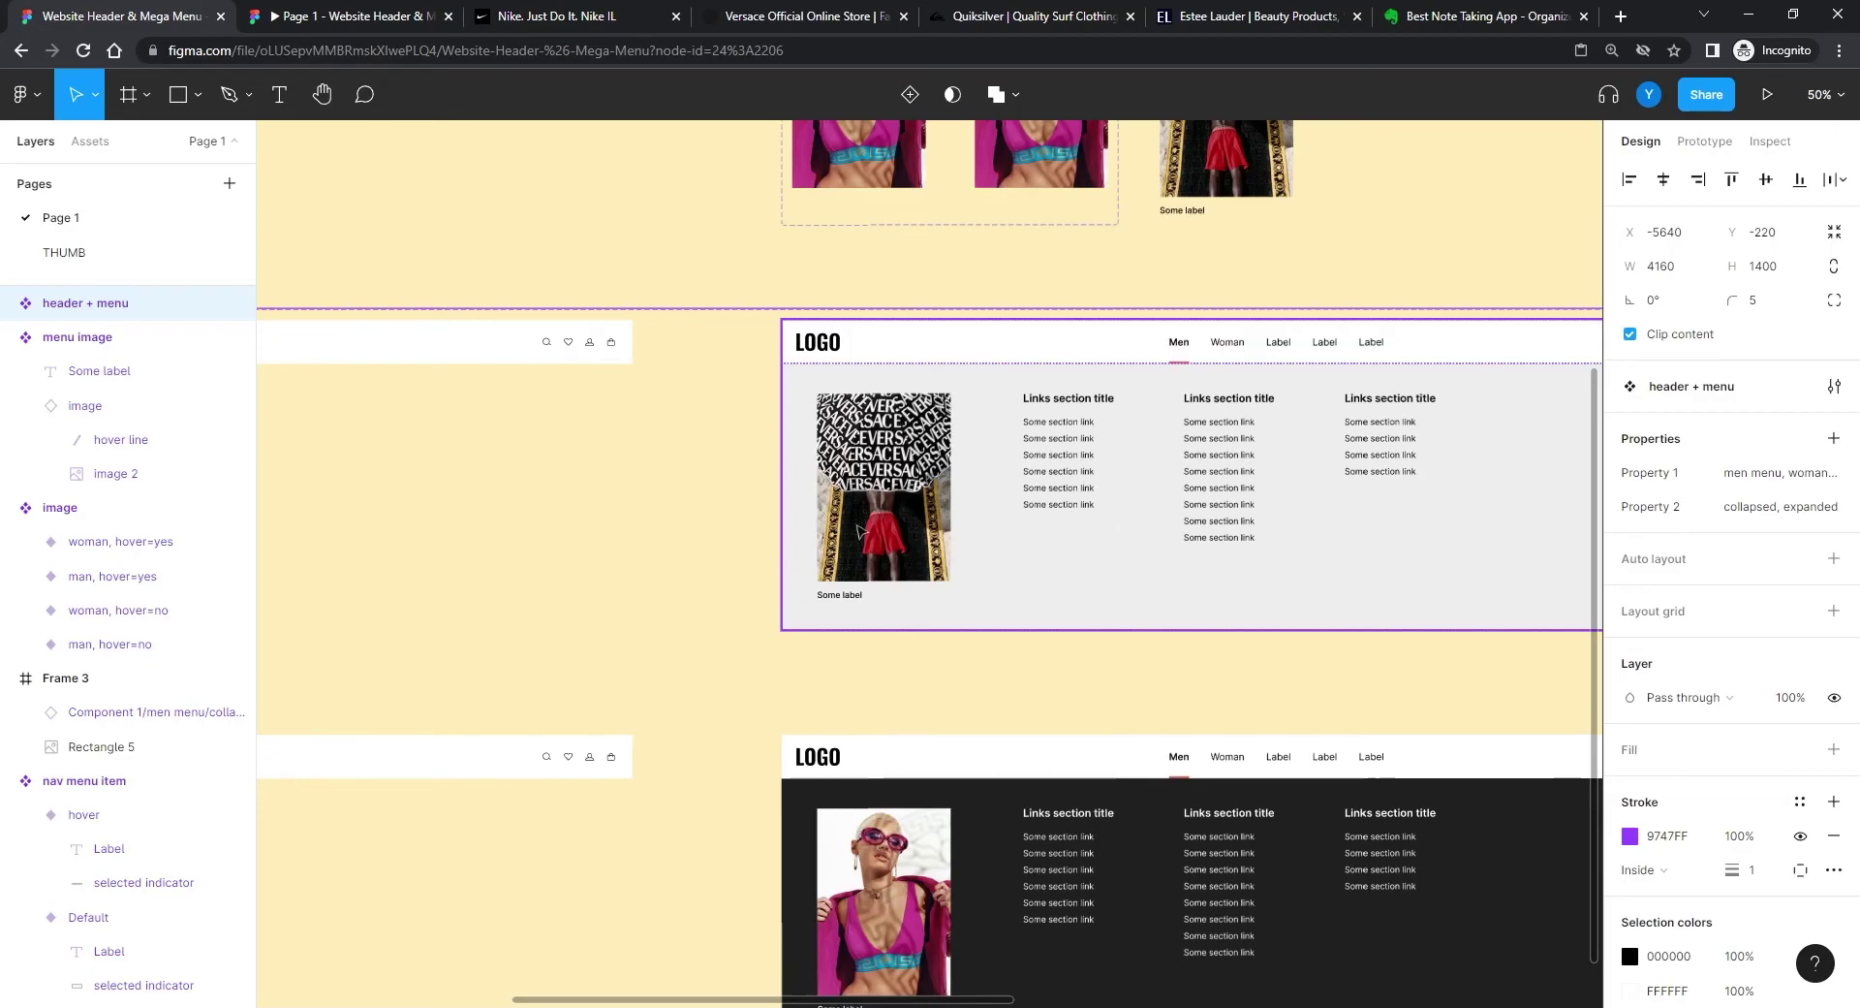
scroll(1237, 648, "right", 5)
scroll(636, 572, "up", 8, "ctrl")
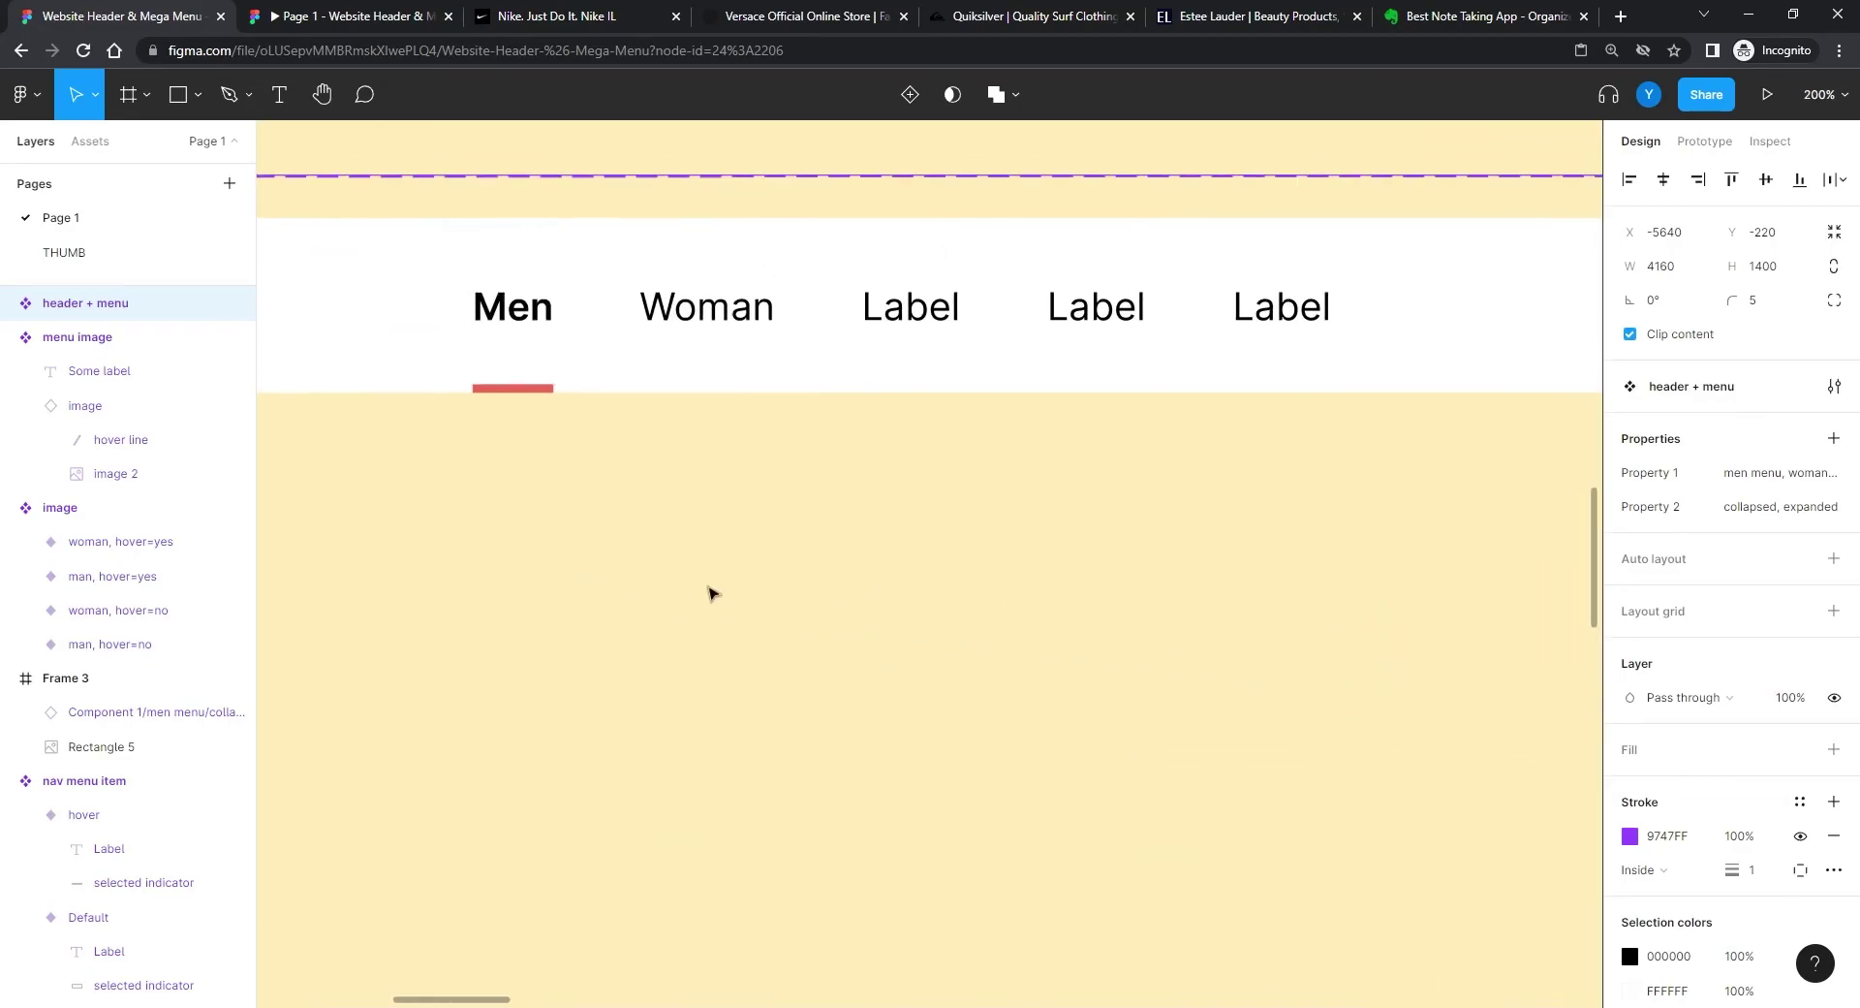
Step: Set the header's Men nav item to its Default state
scroll(713, 514, "left", 3)
scroll(713, 514, "up", 1)
double_click(676, 361)
double_click(674, 364)
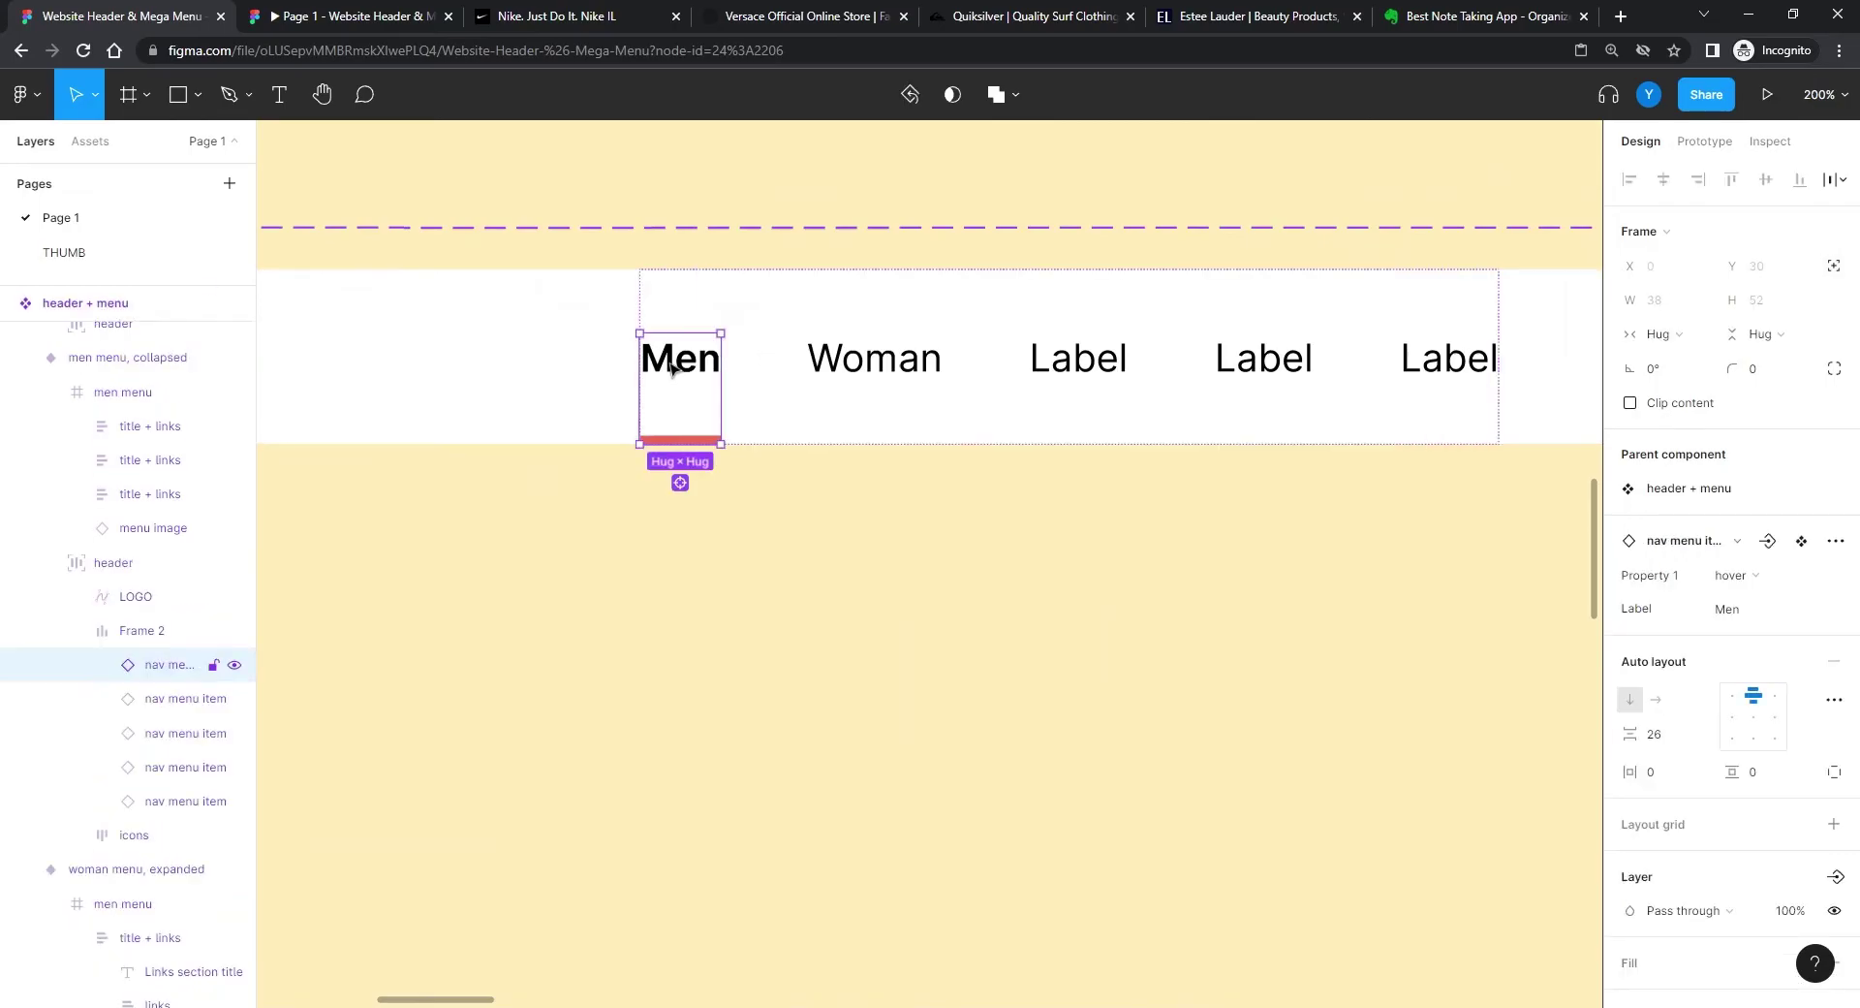
left_click(1734, 588)
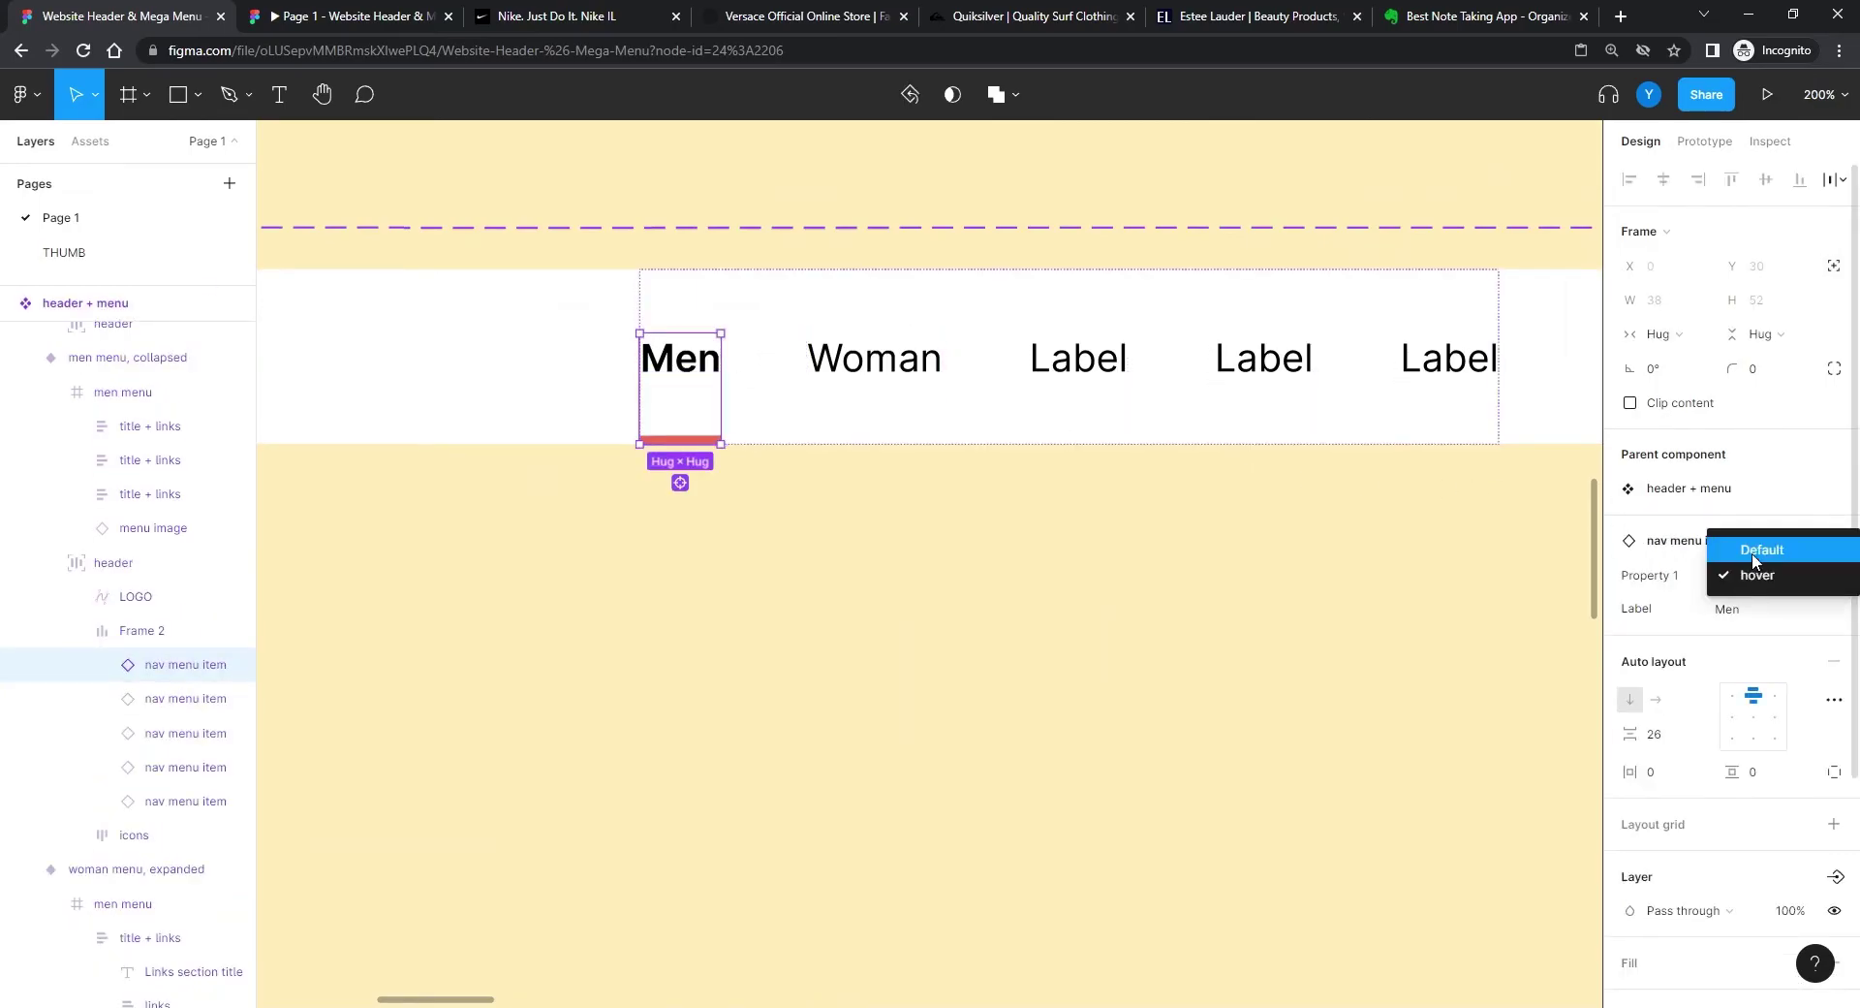
left_click(1744, 550)
Step: Link the Men item to the expanded men menu with a Mouse enter trigger
scroll(855, 550, "right", 4)
scroll(855, 550, "down", 1)
key("ctrl+minus")
key("ctrl+minus")
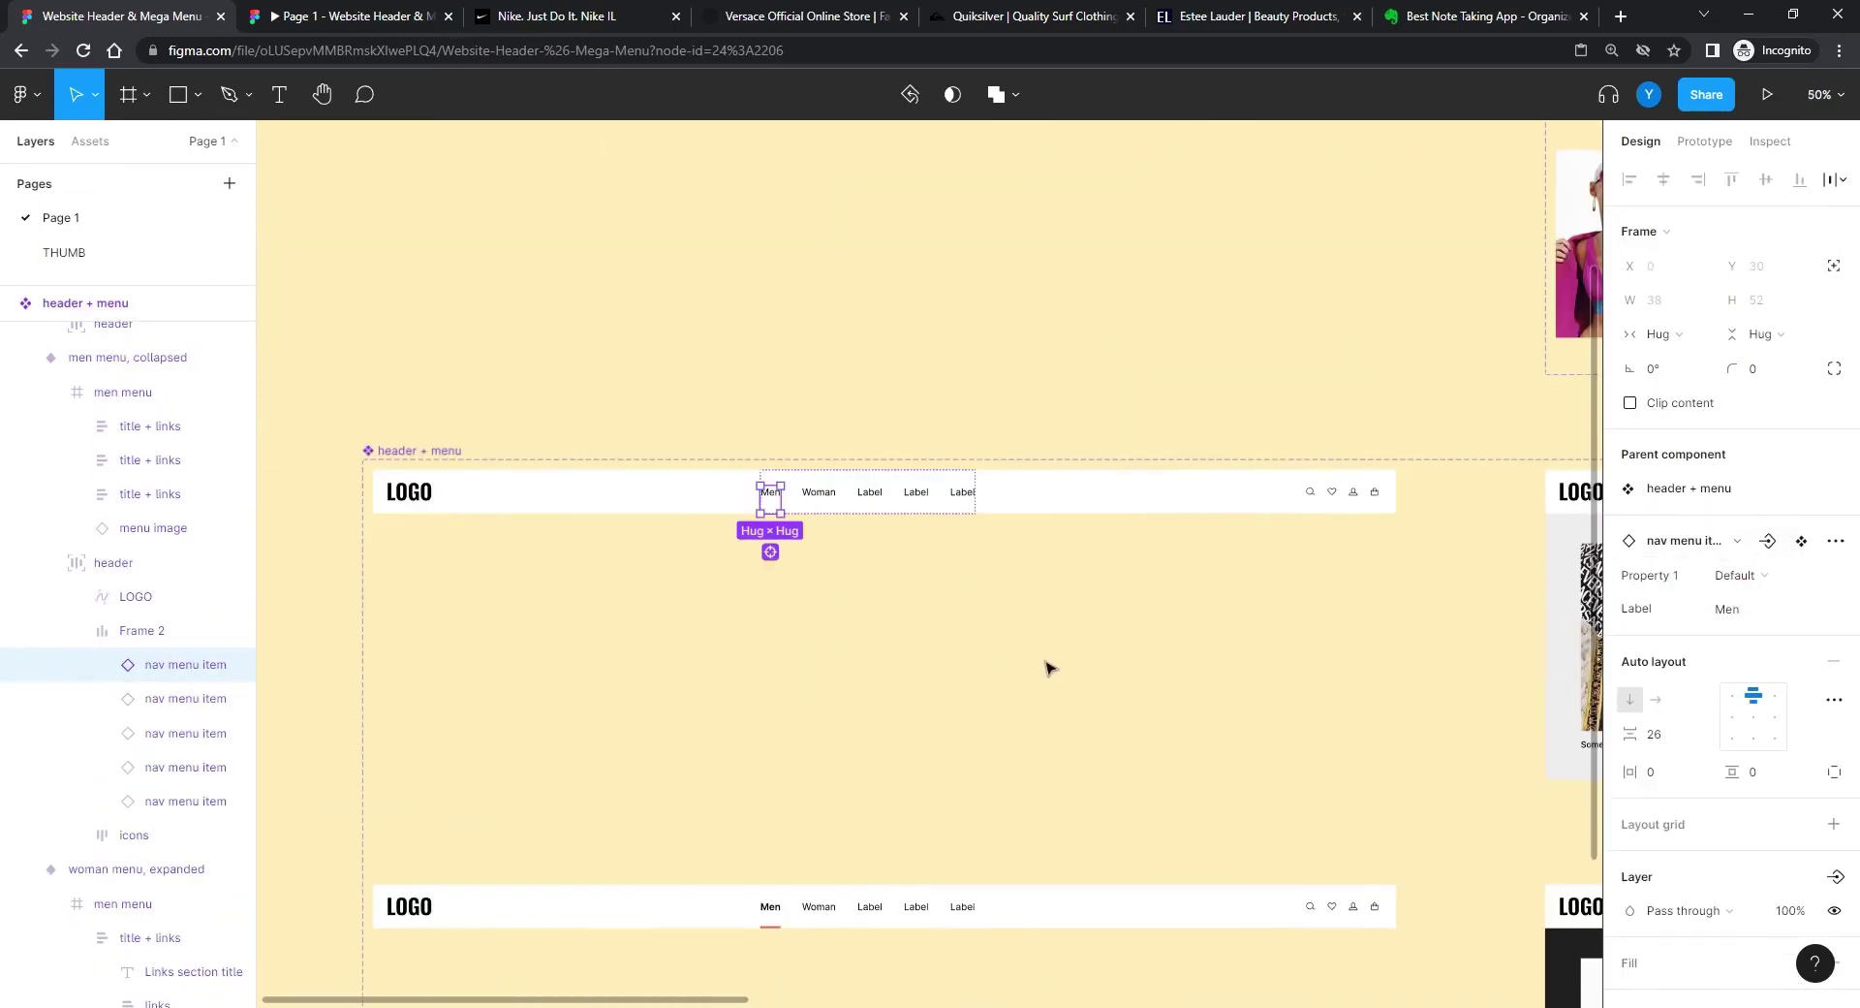
scroll(644, 544, "right", 4)
scroll(644, 544, "down", 1)
left_click(1705, 141)
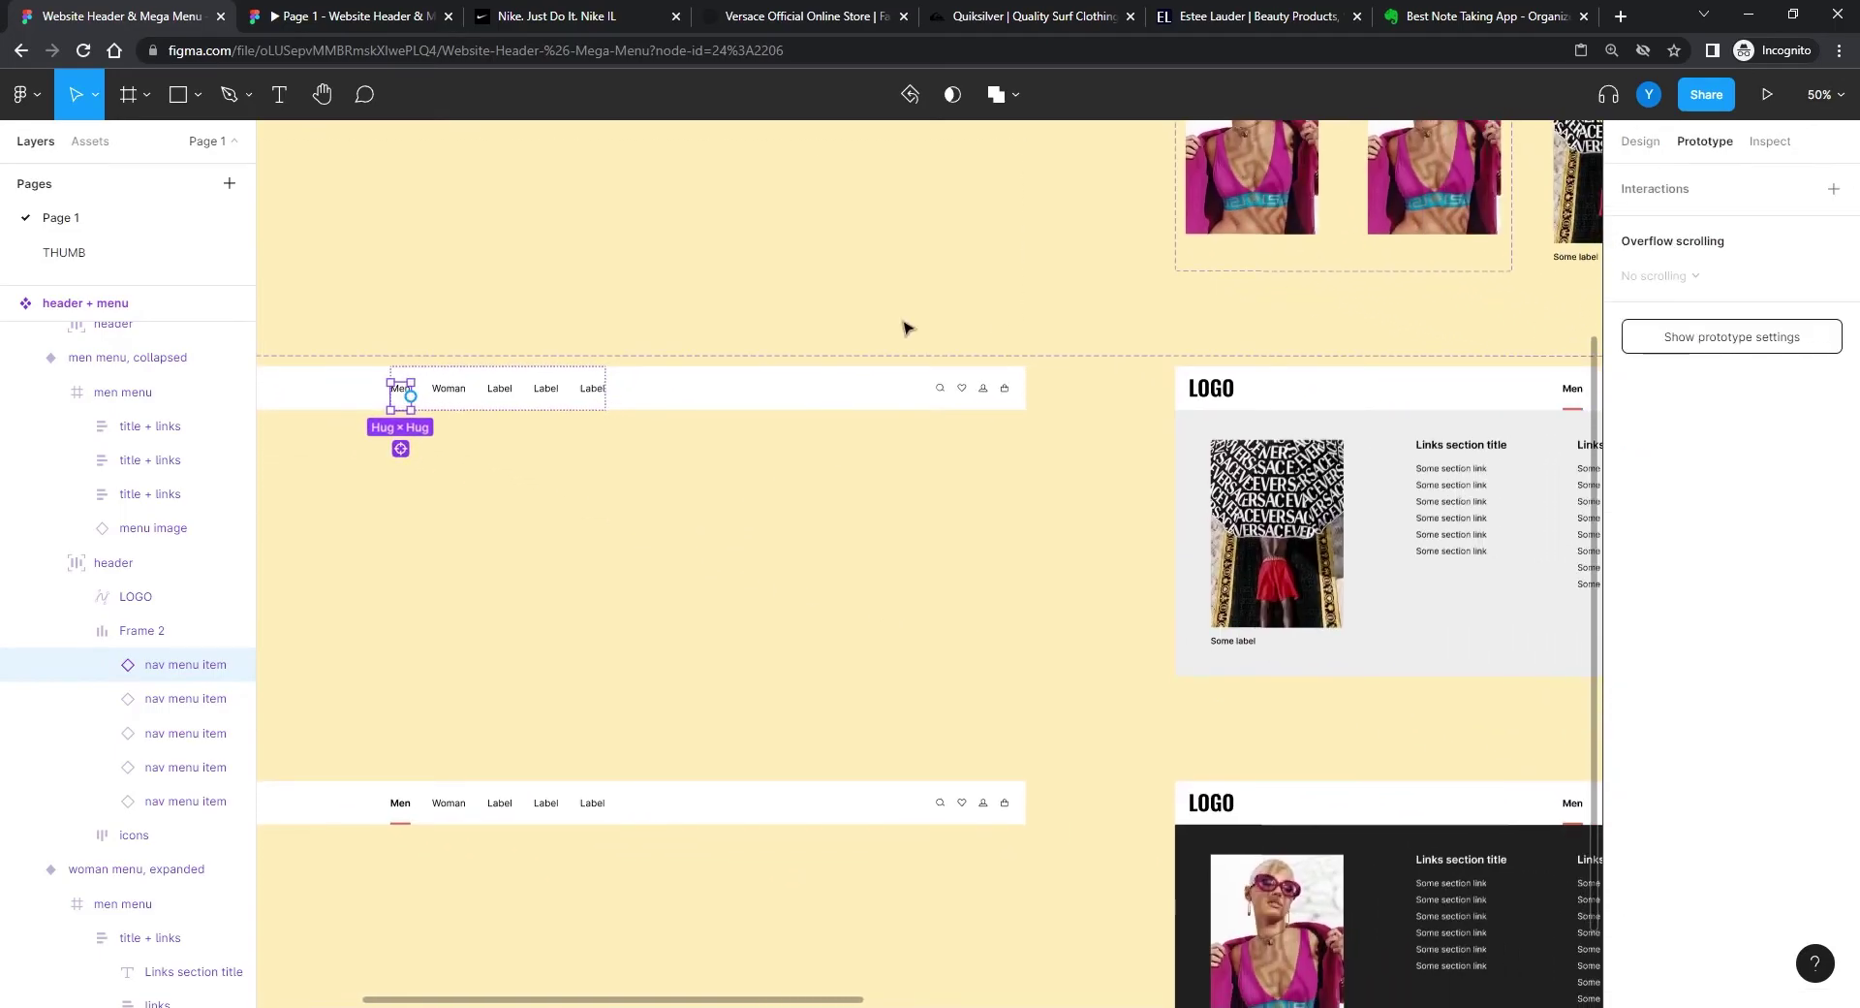
left_click_drag(412, 397, 1198, 525)
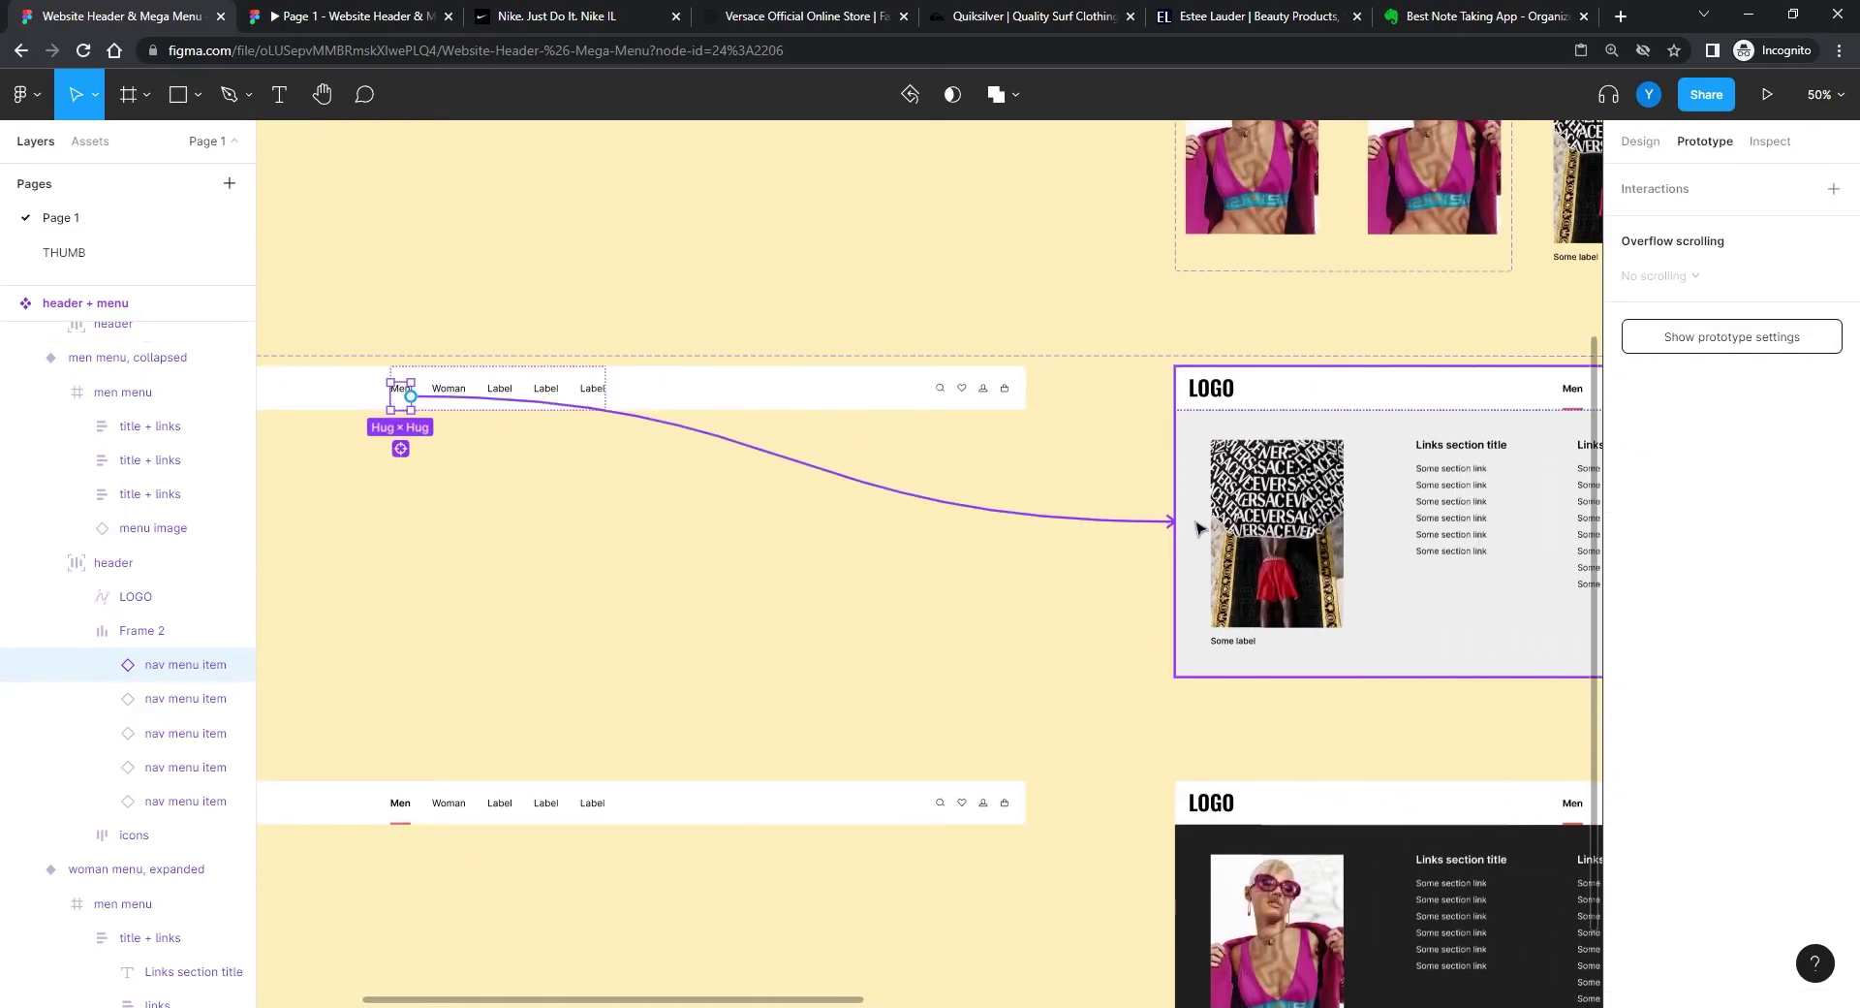
left_click(1451, 275)
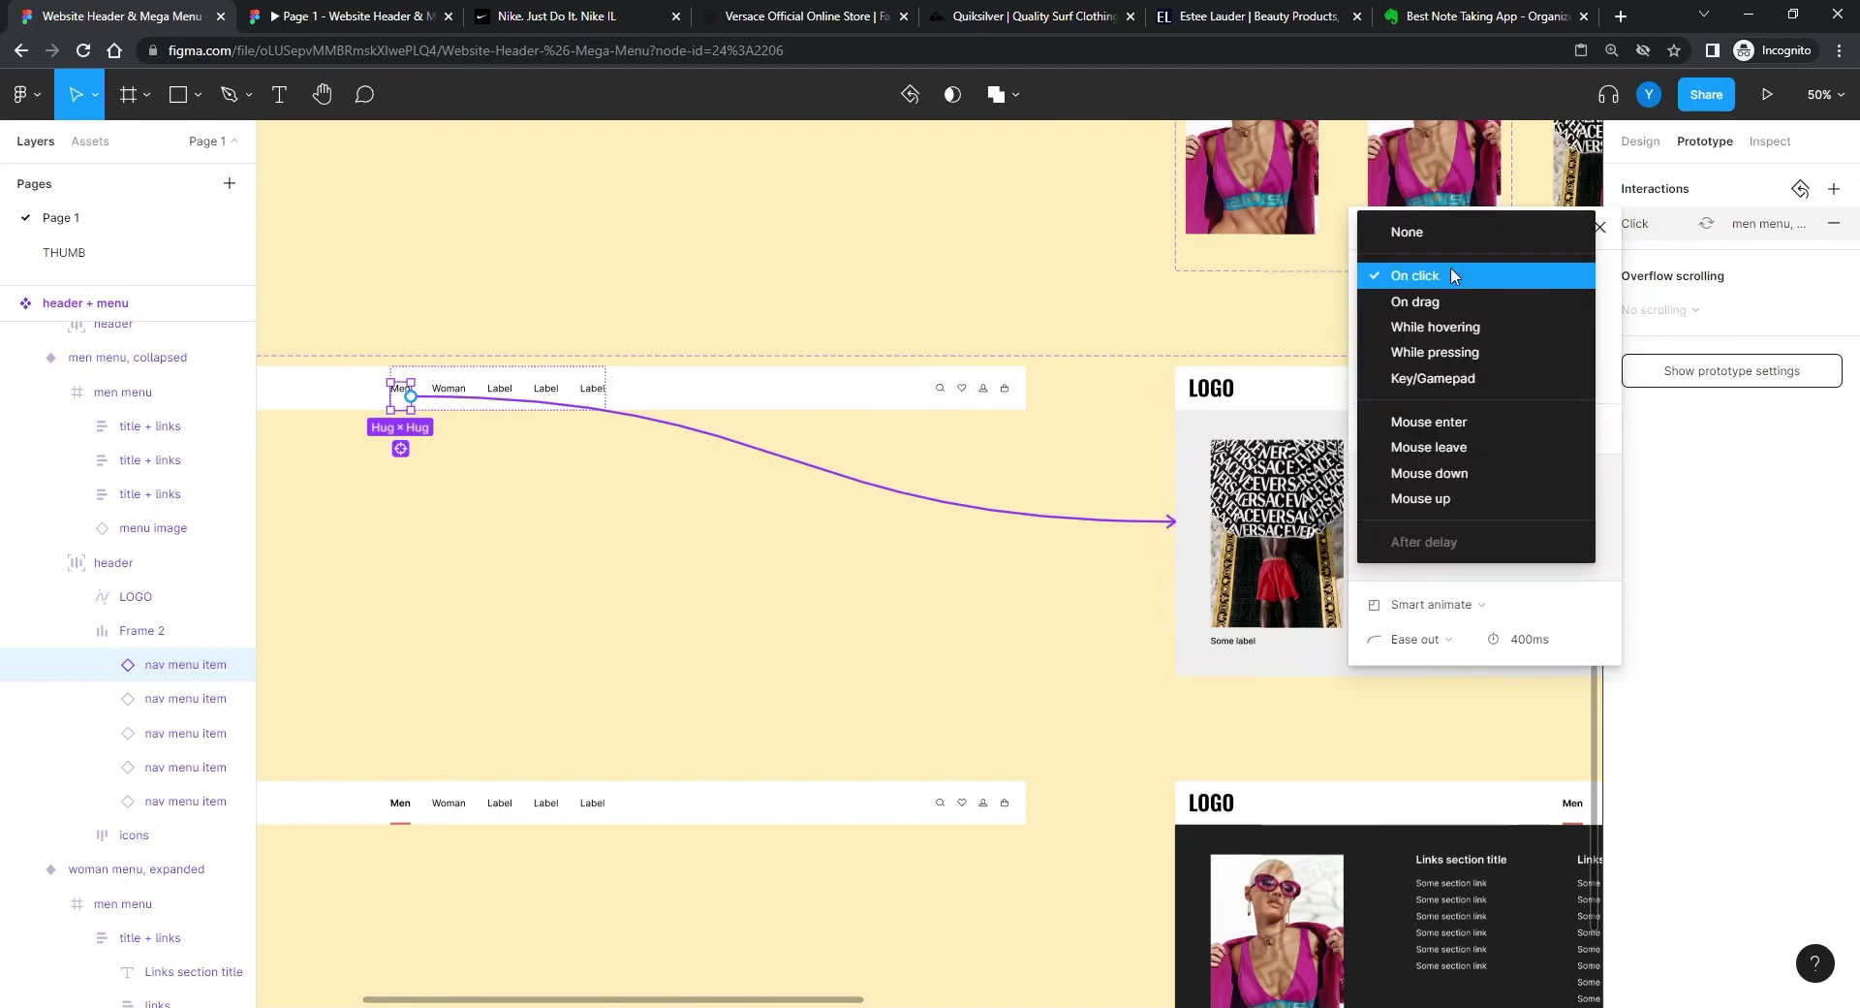
left_click(1421, 429)
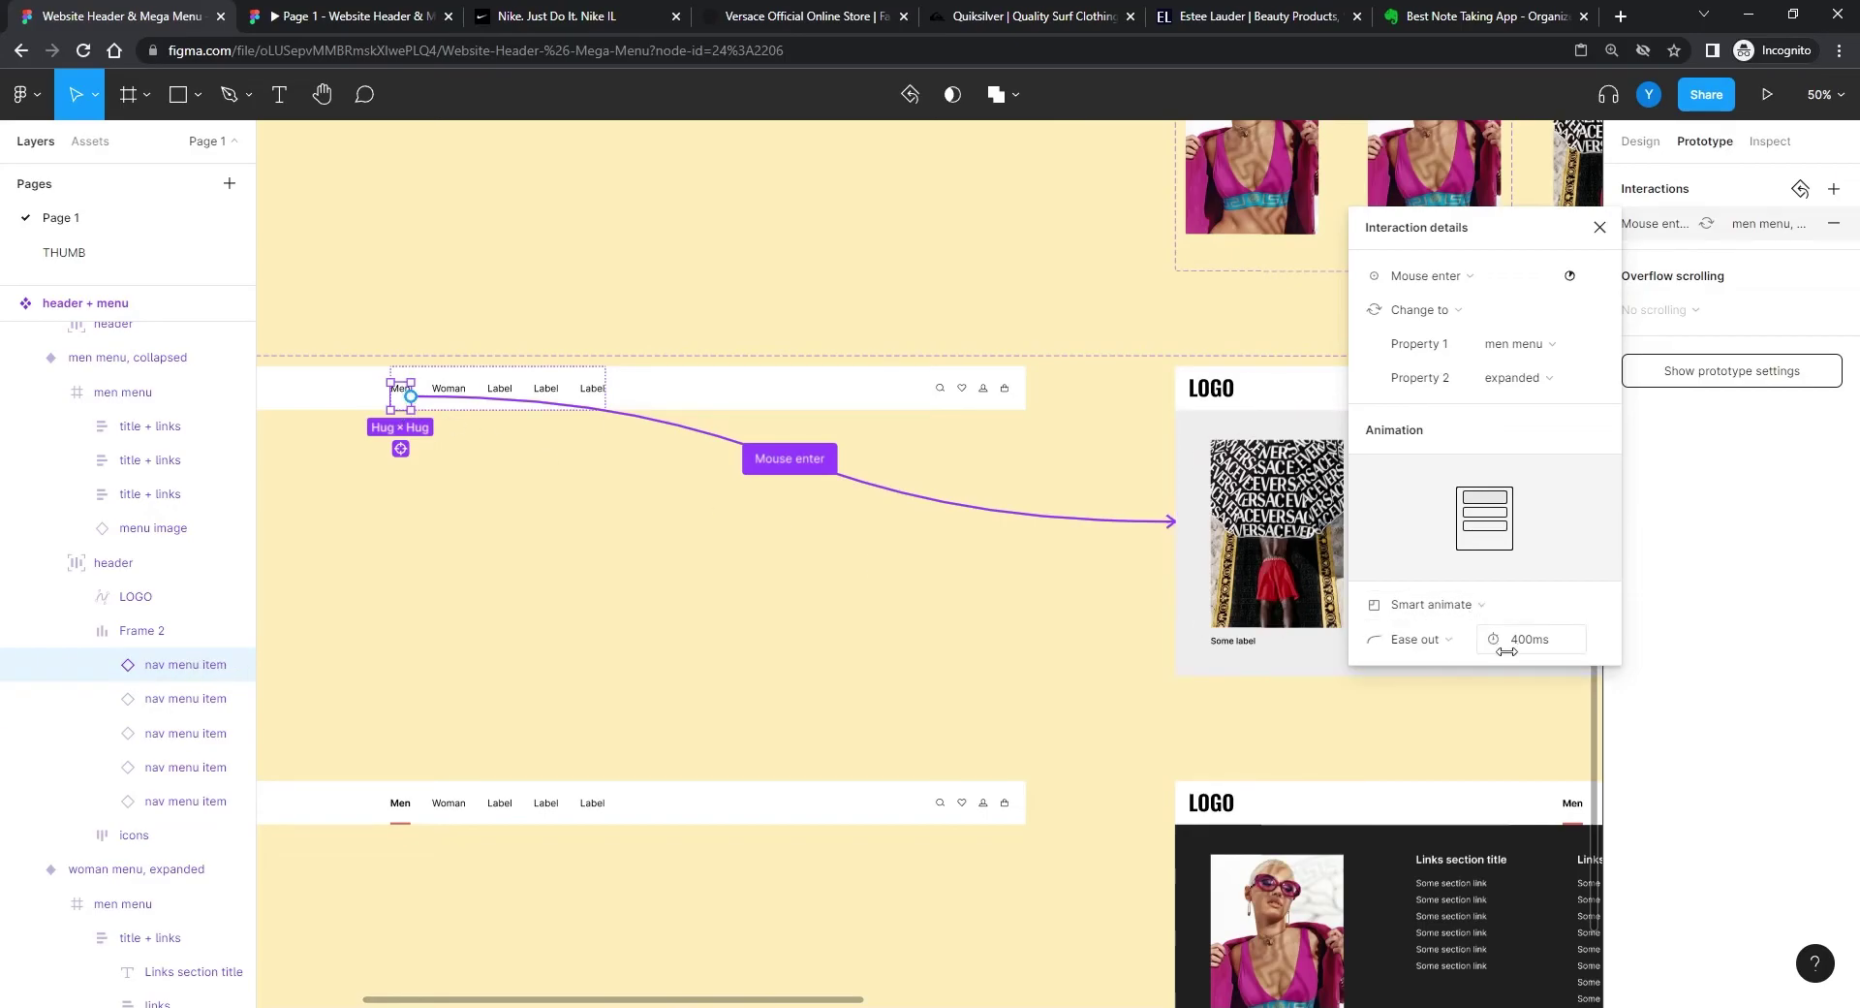
Step: Link the collapsed header's Woman item to woman menu, expanded on Mouse enter
left_click_drag(1509, 233, 1728, 257)
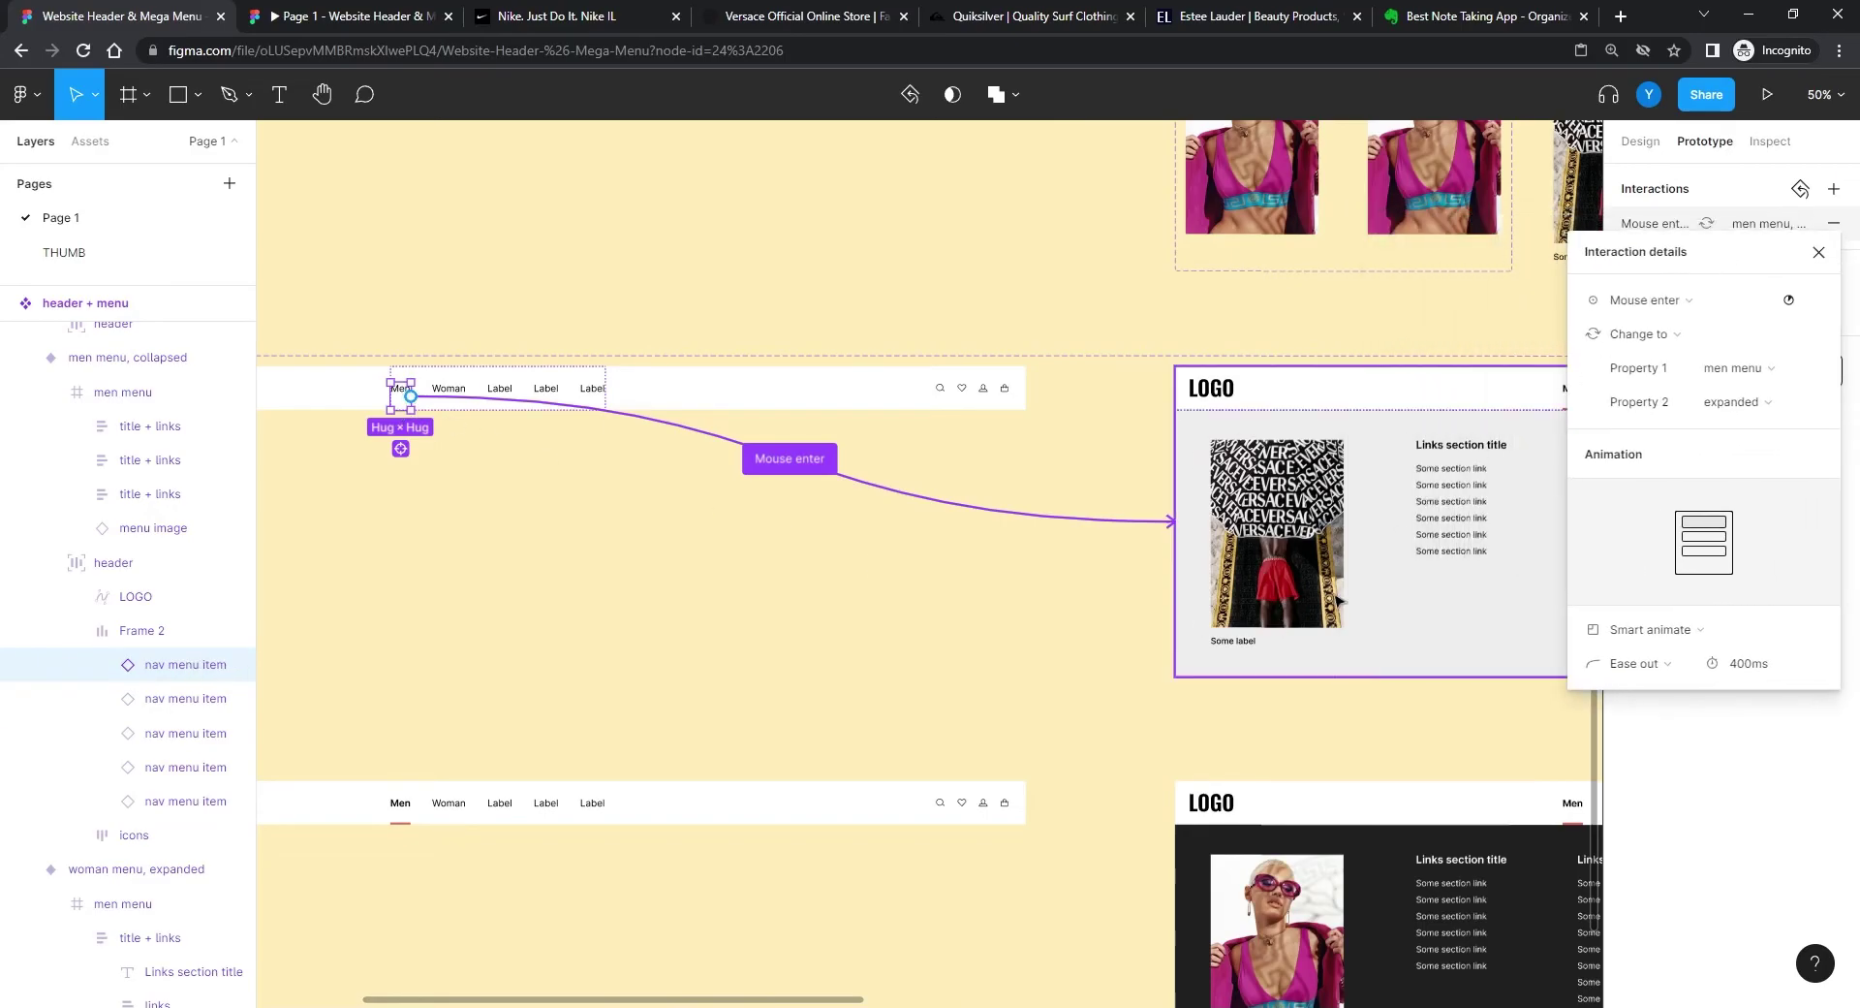
left_click_drag(1332, 591, 603, 546)
scroll(603, 545, "left", 10)
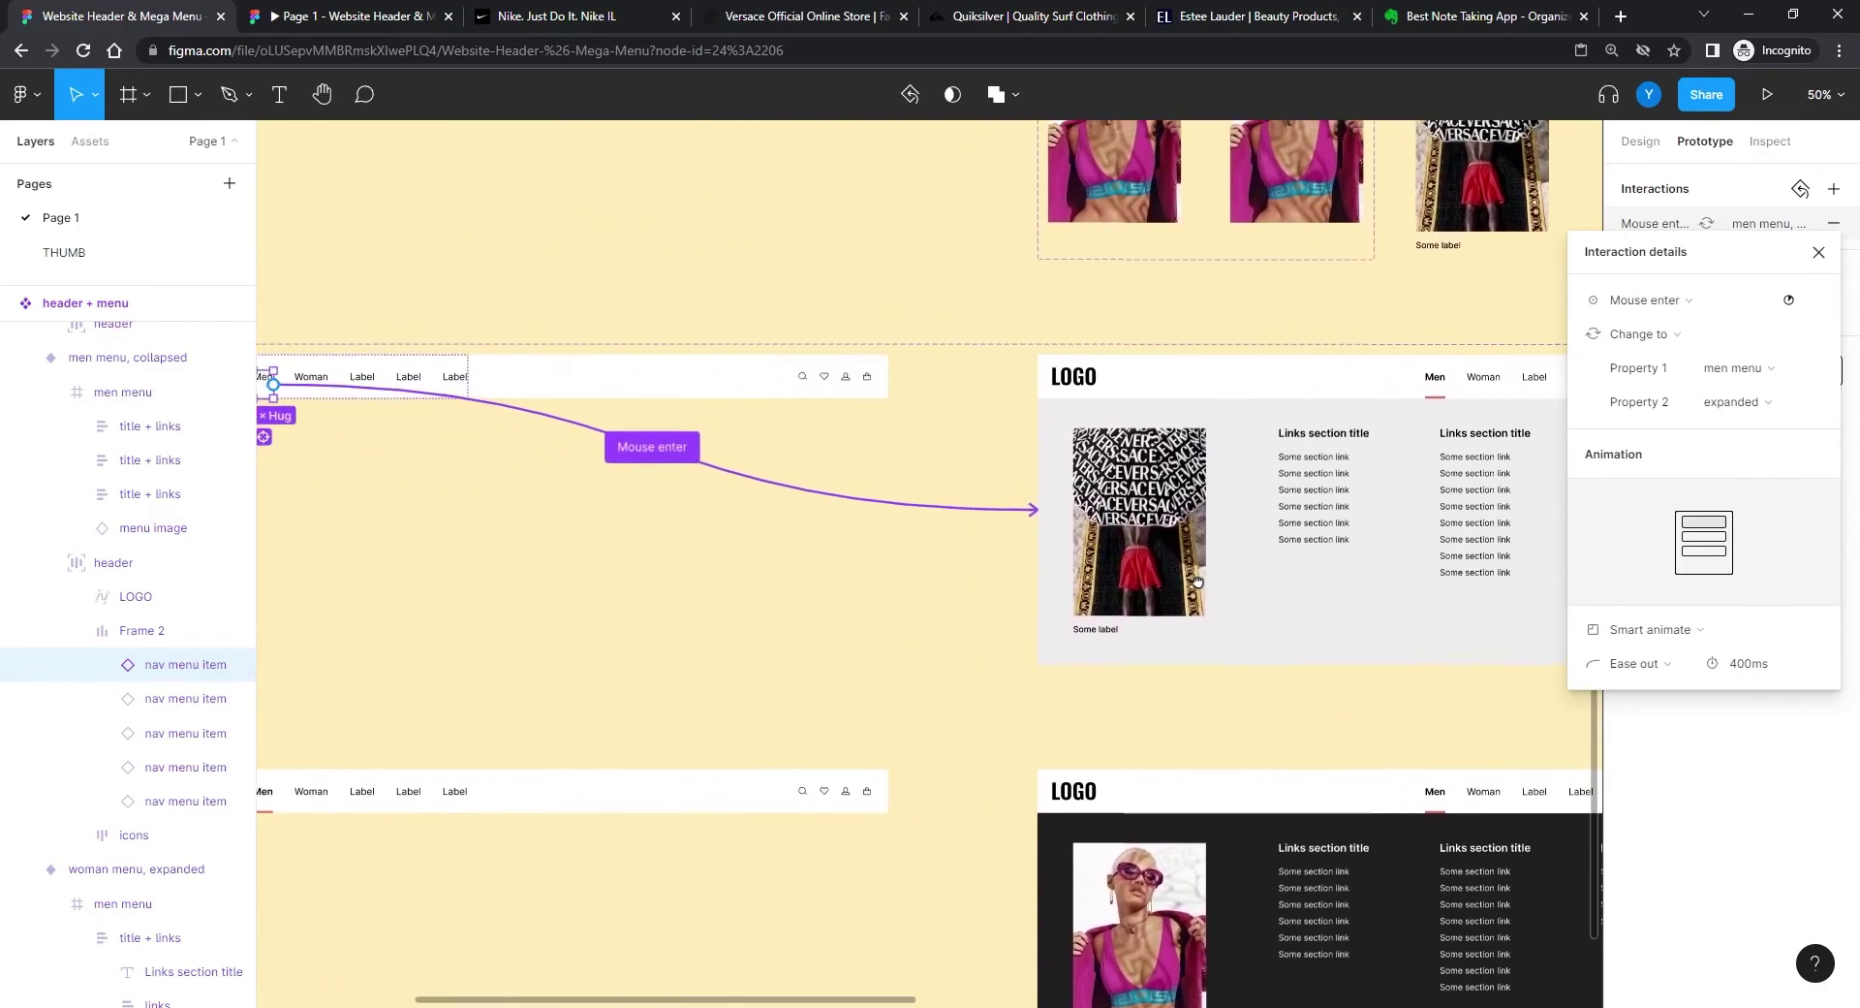
left_click(325, 382)
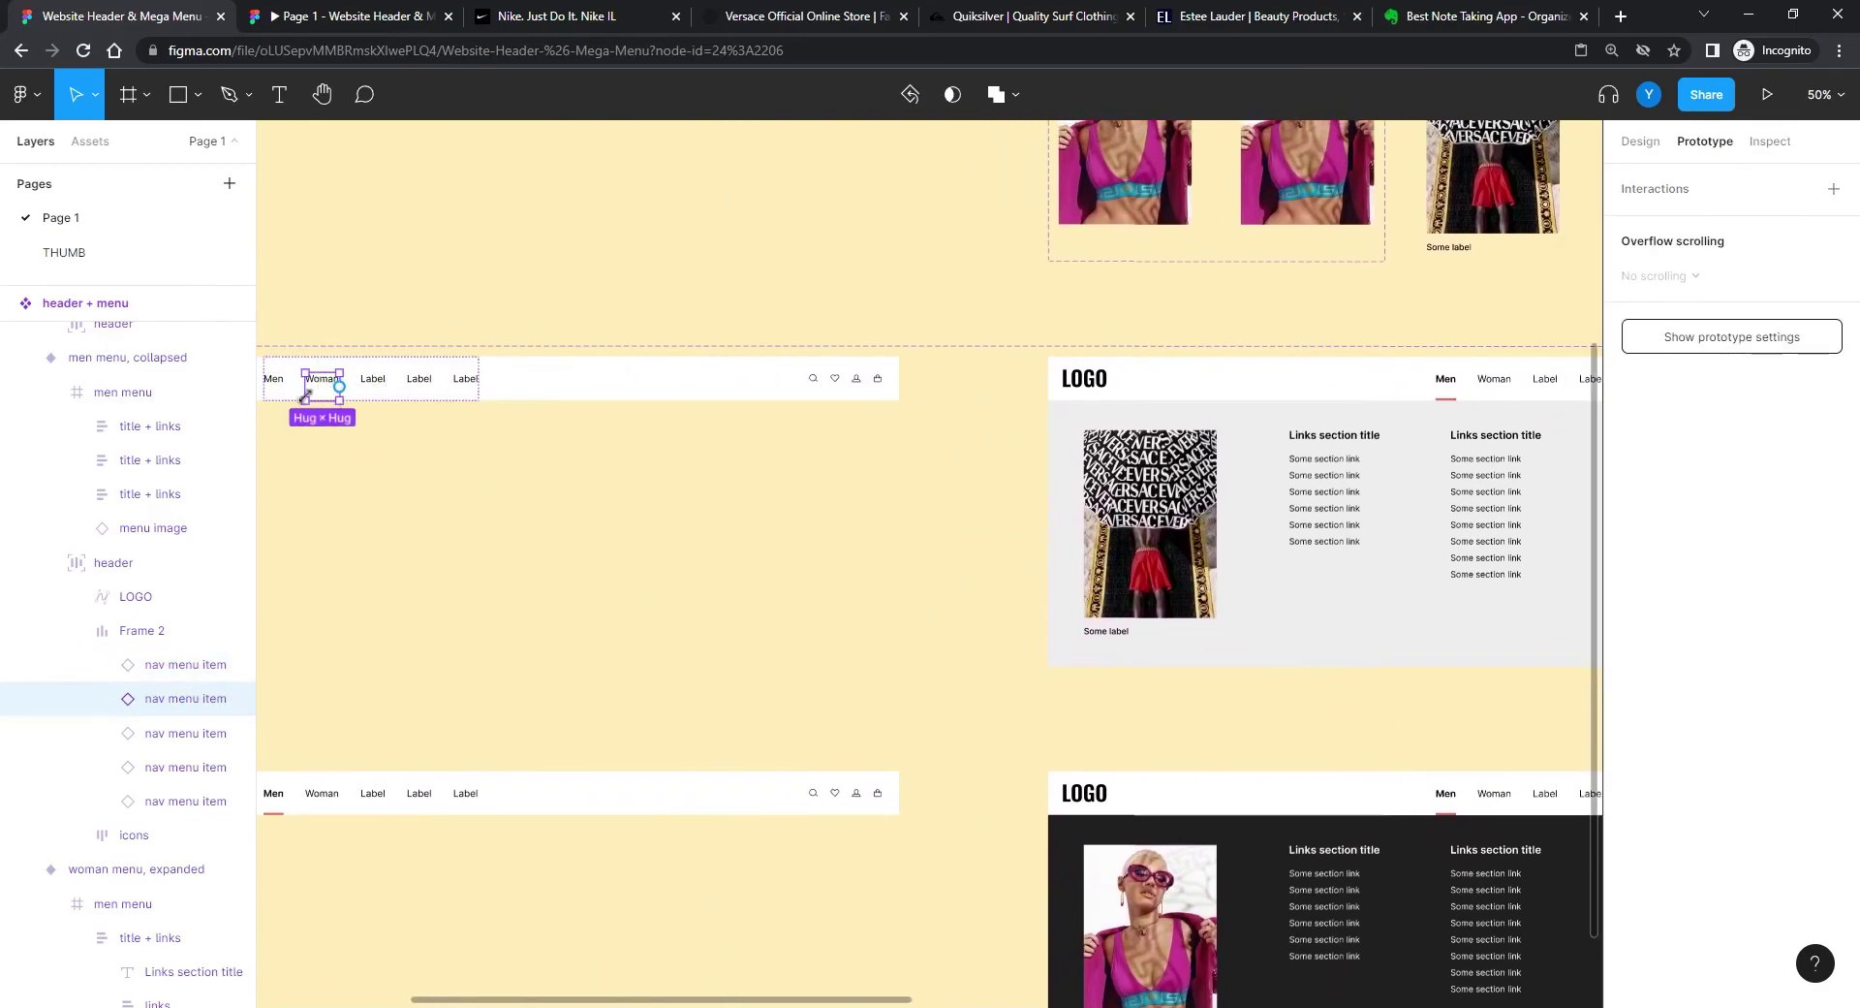
left_click_drag(383, 395, 1558, 775)
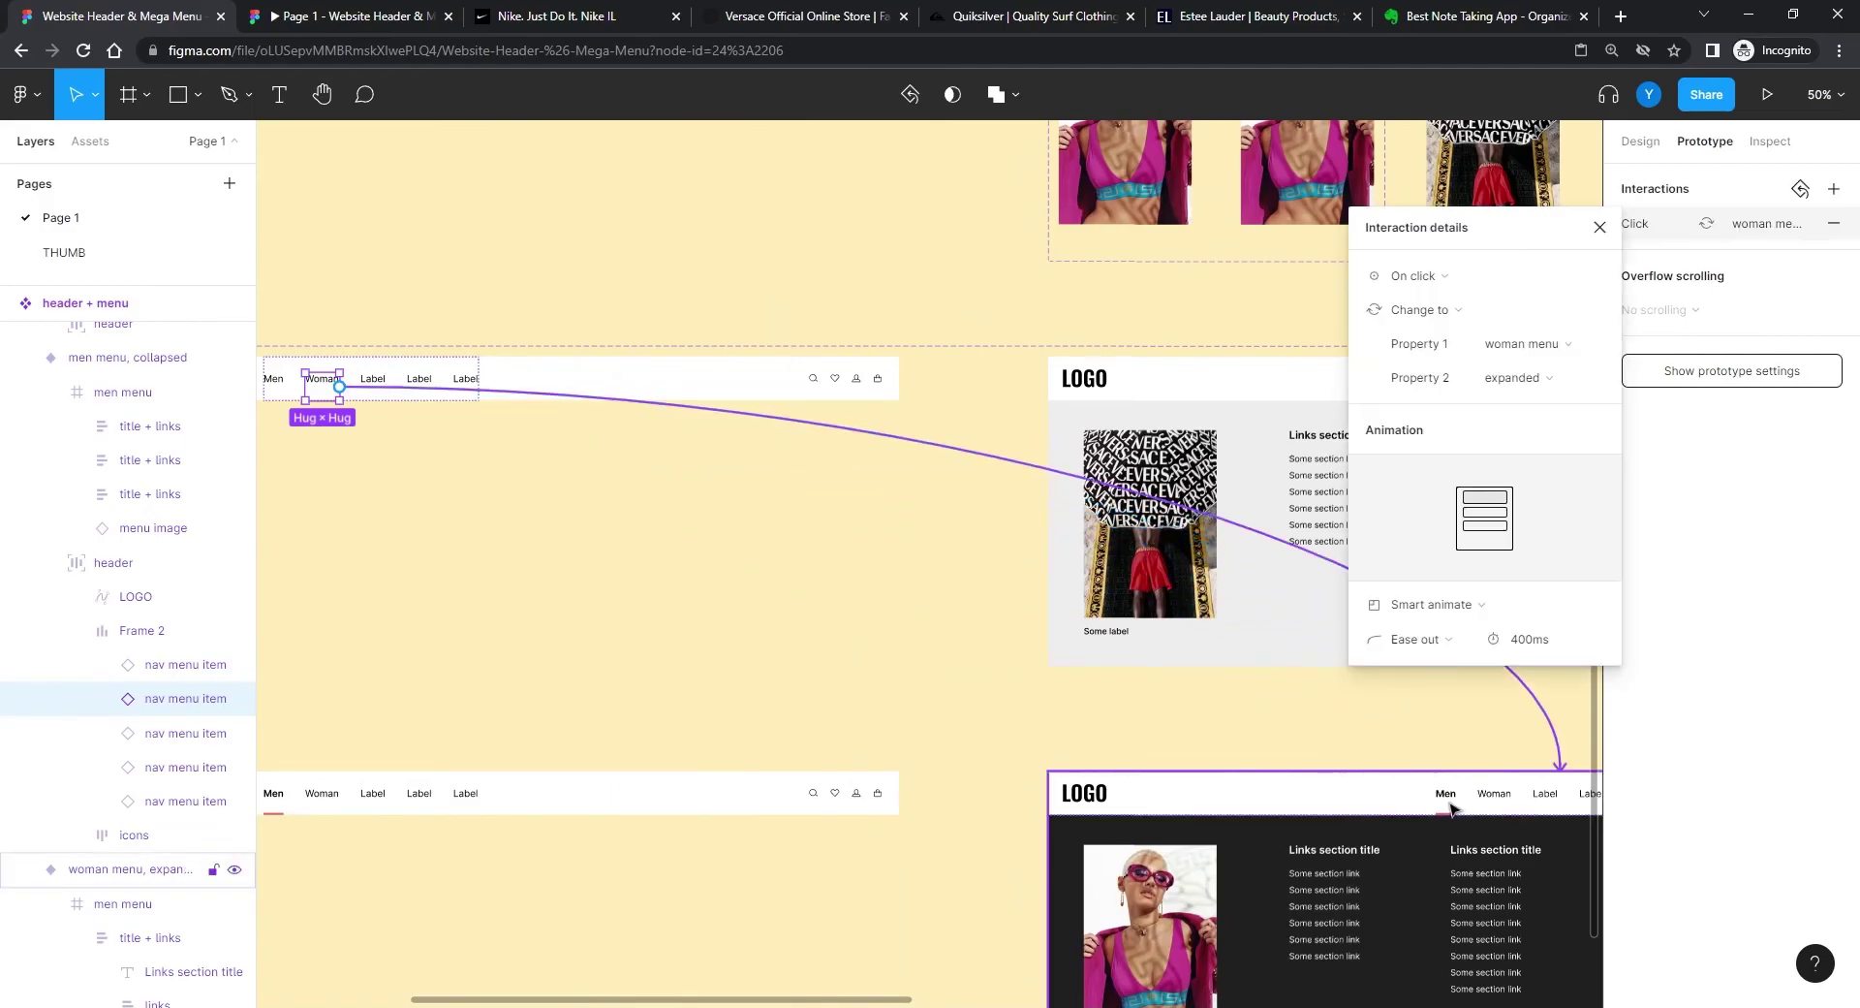
left_click(1424, 281)
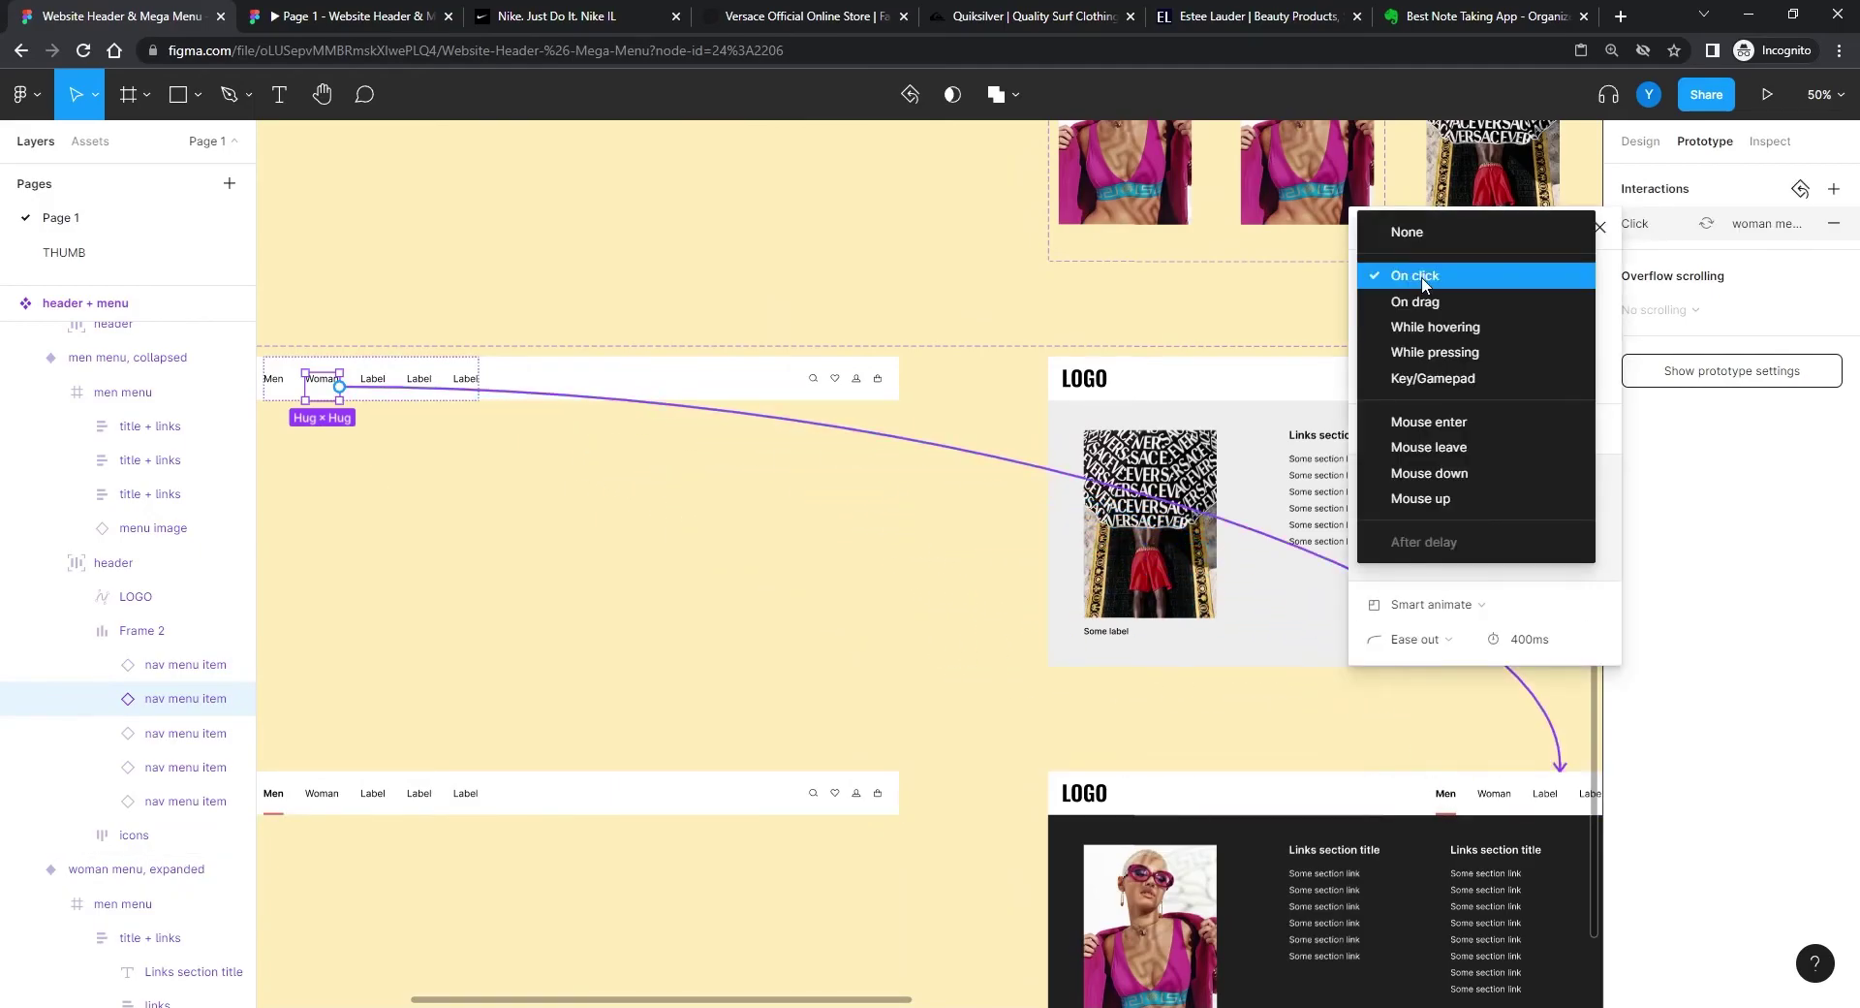
left_click(1413, 427)
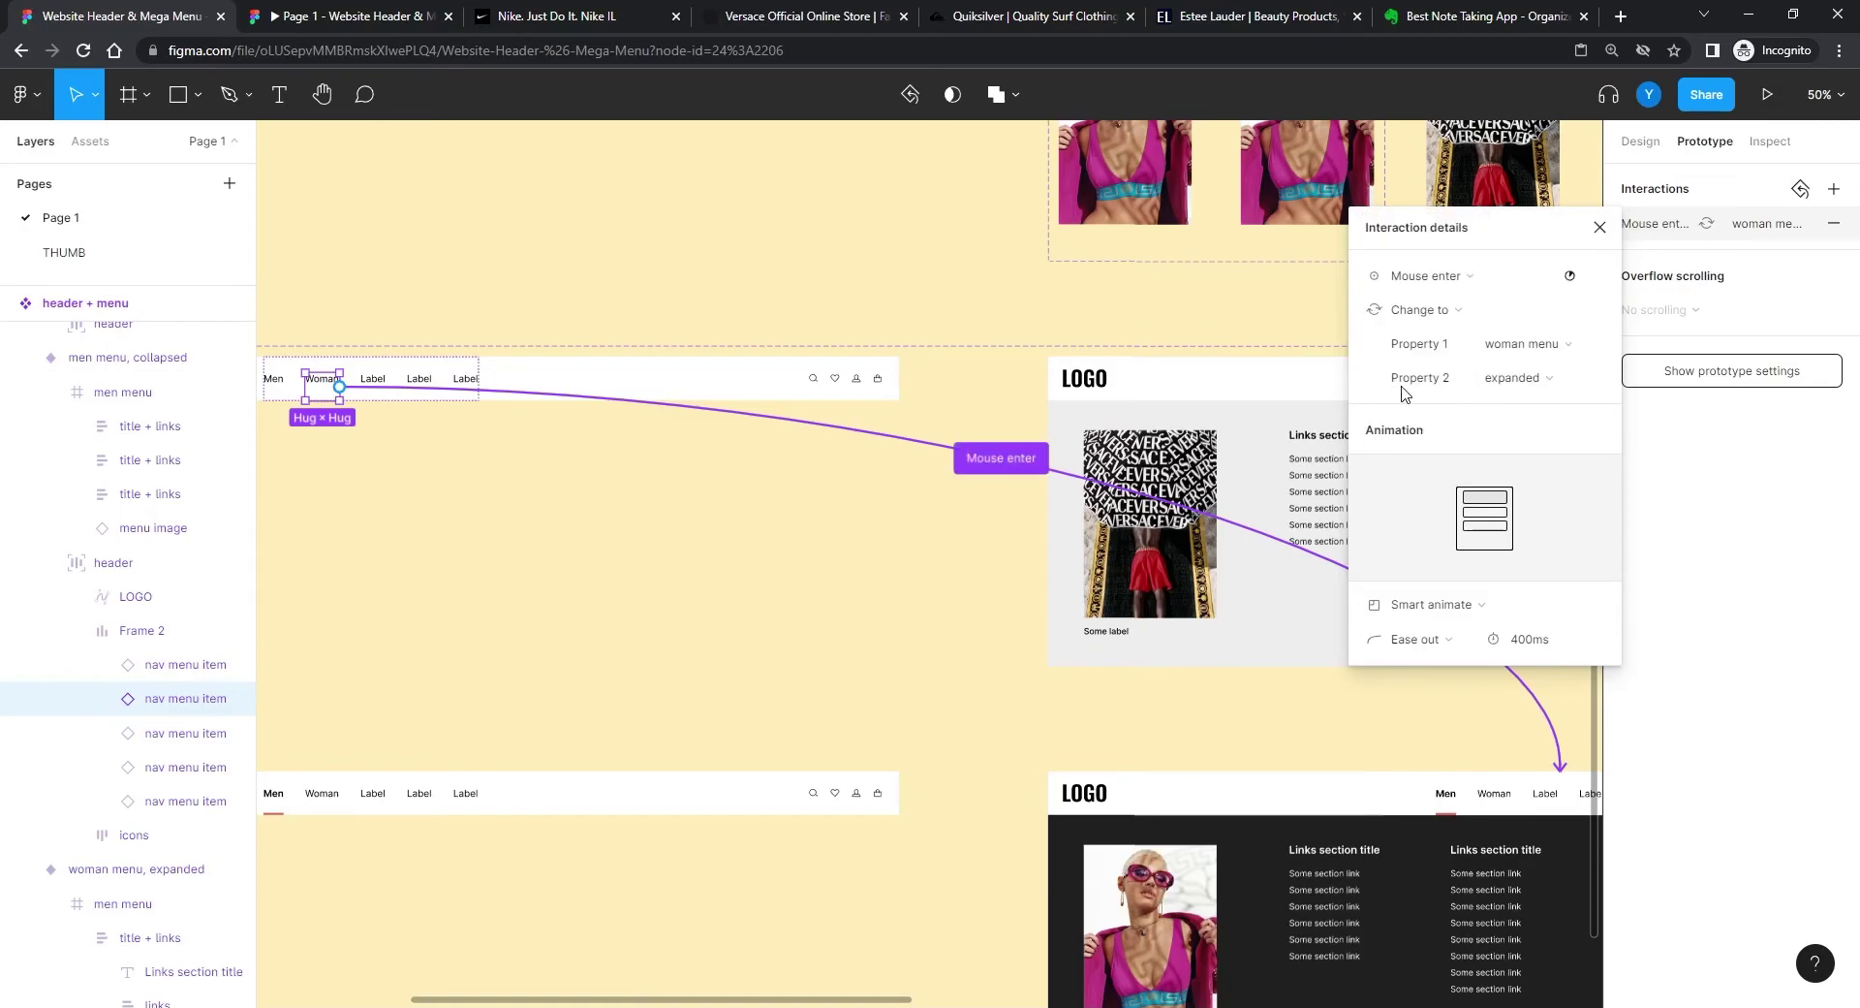
Step: Select the Men nav item inside the woman menu, expanded variant
left_click_drag(1124, 572, 922, 585)
scroll(921, 585, "right", 4)
scroll(921, 584, "down", 2)
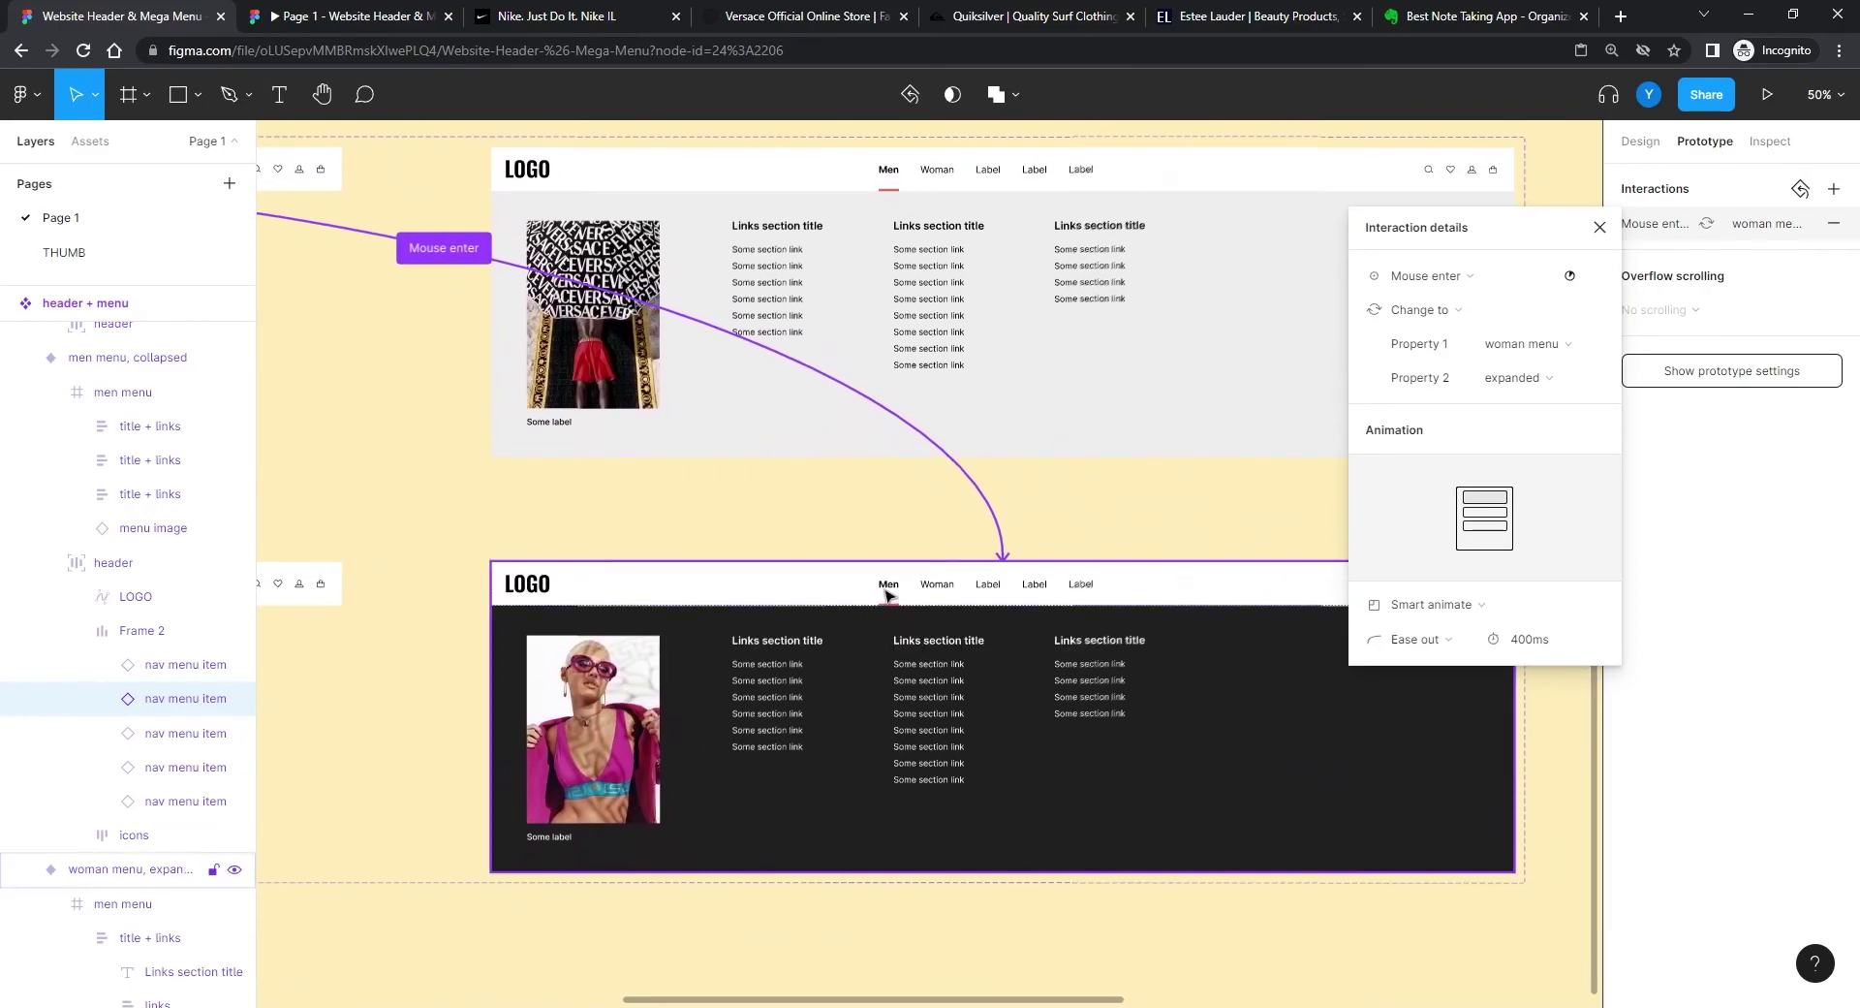
double_click(888, 592)
double_click(888, 590)
double_click(887, 588)
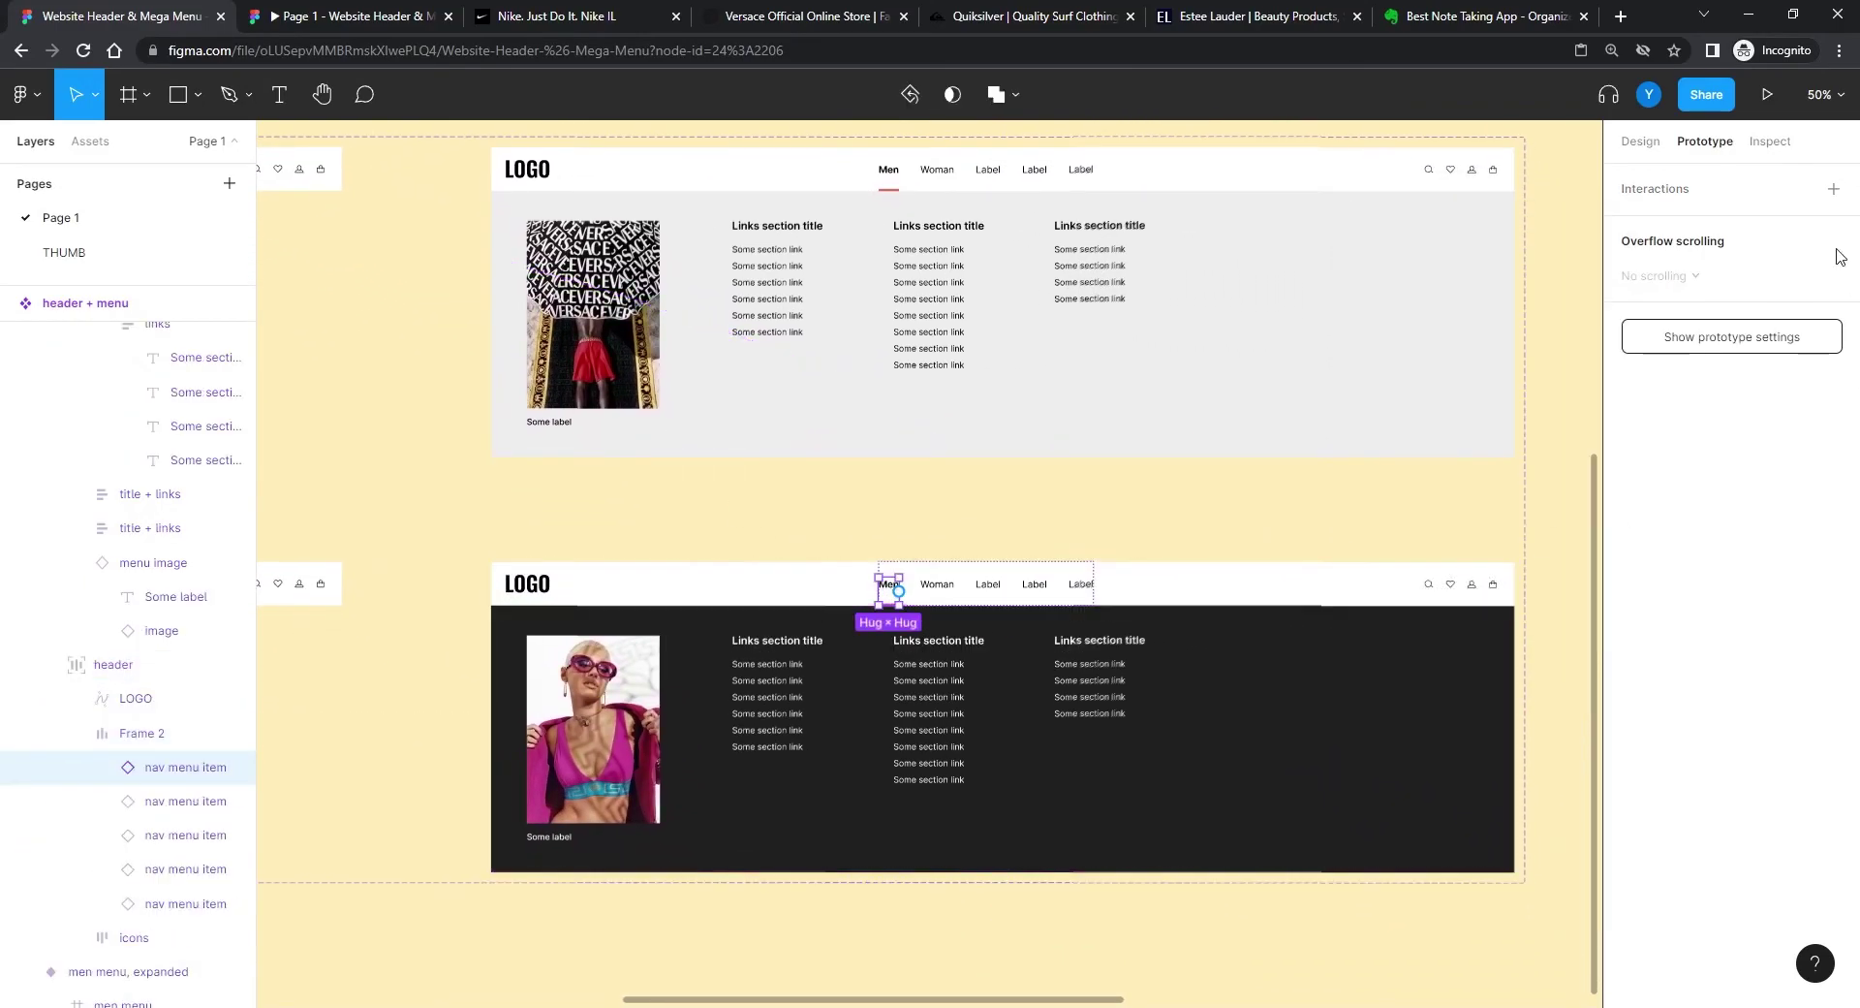
Step: In woman menu, expanded, reset Men to Default and set Woman to hover
left_click(1640, 142)
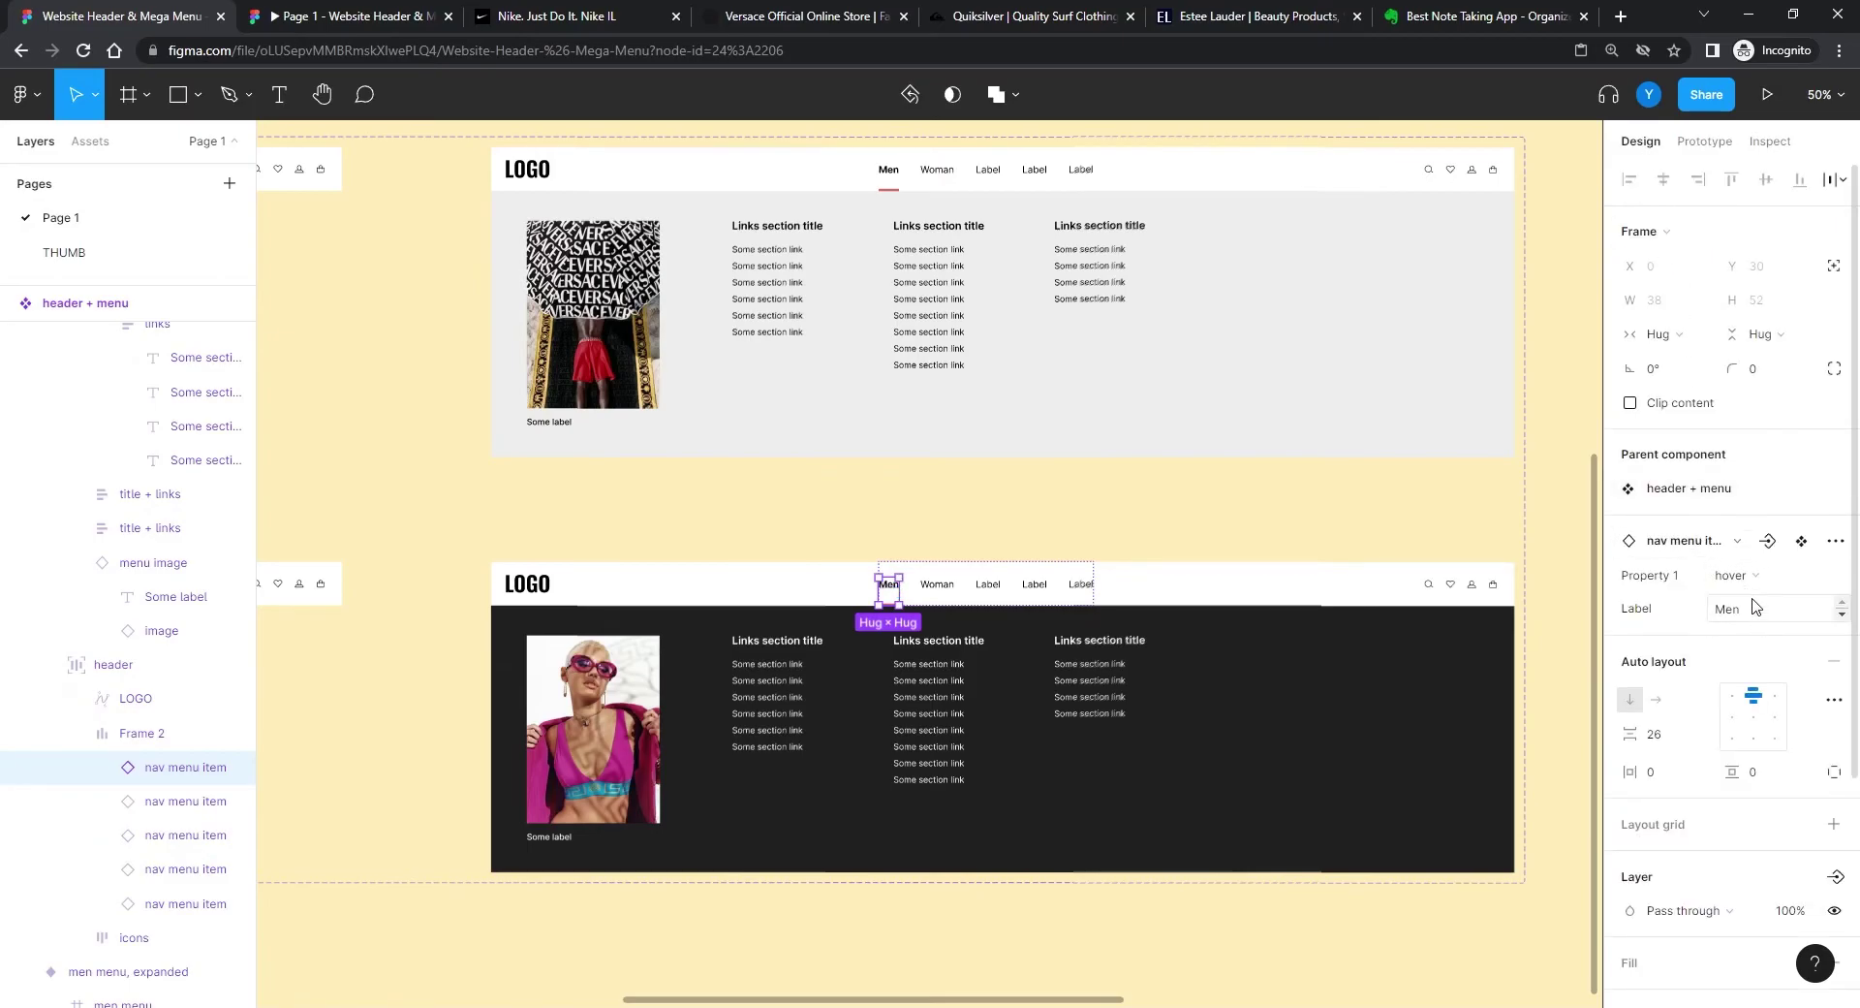
left_click(1732, 576)
left_click(1743, 553)
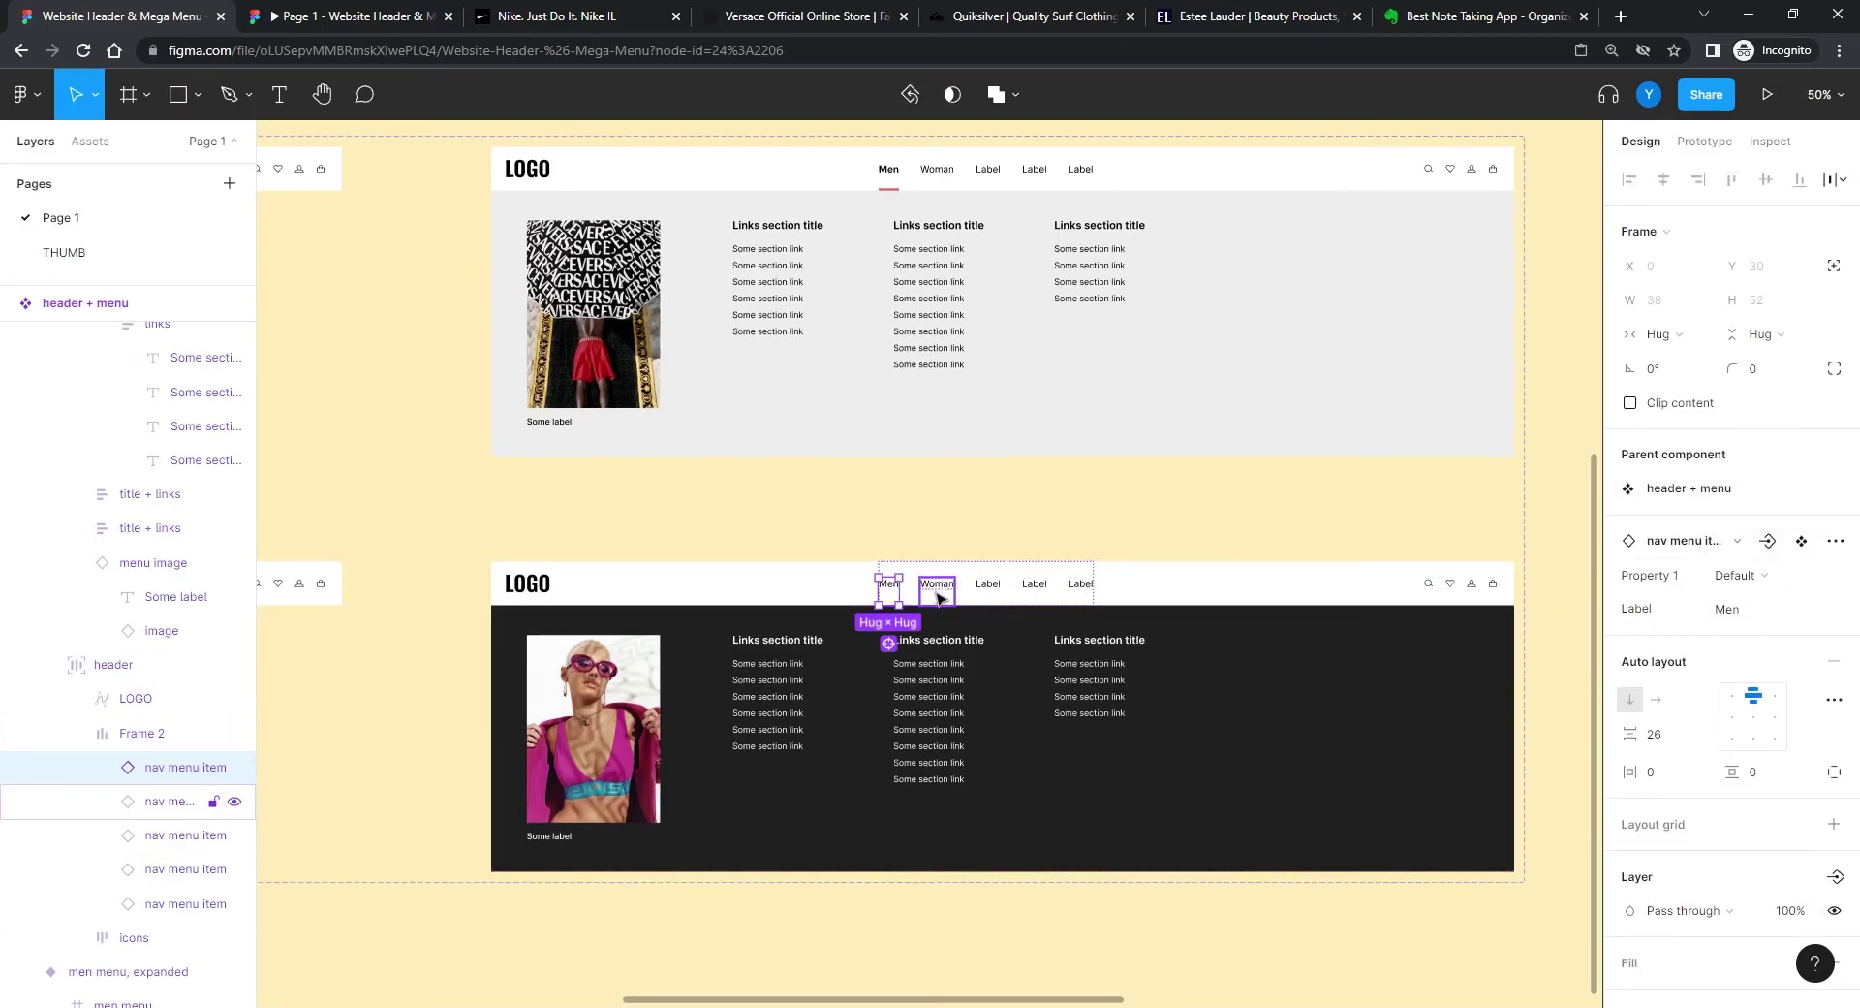
left_click(938, 587)
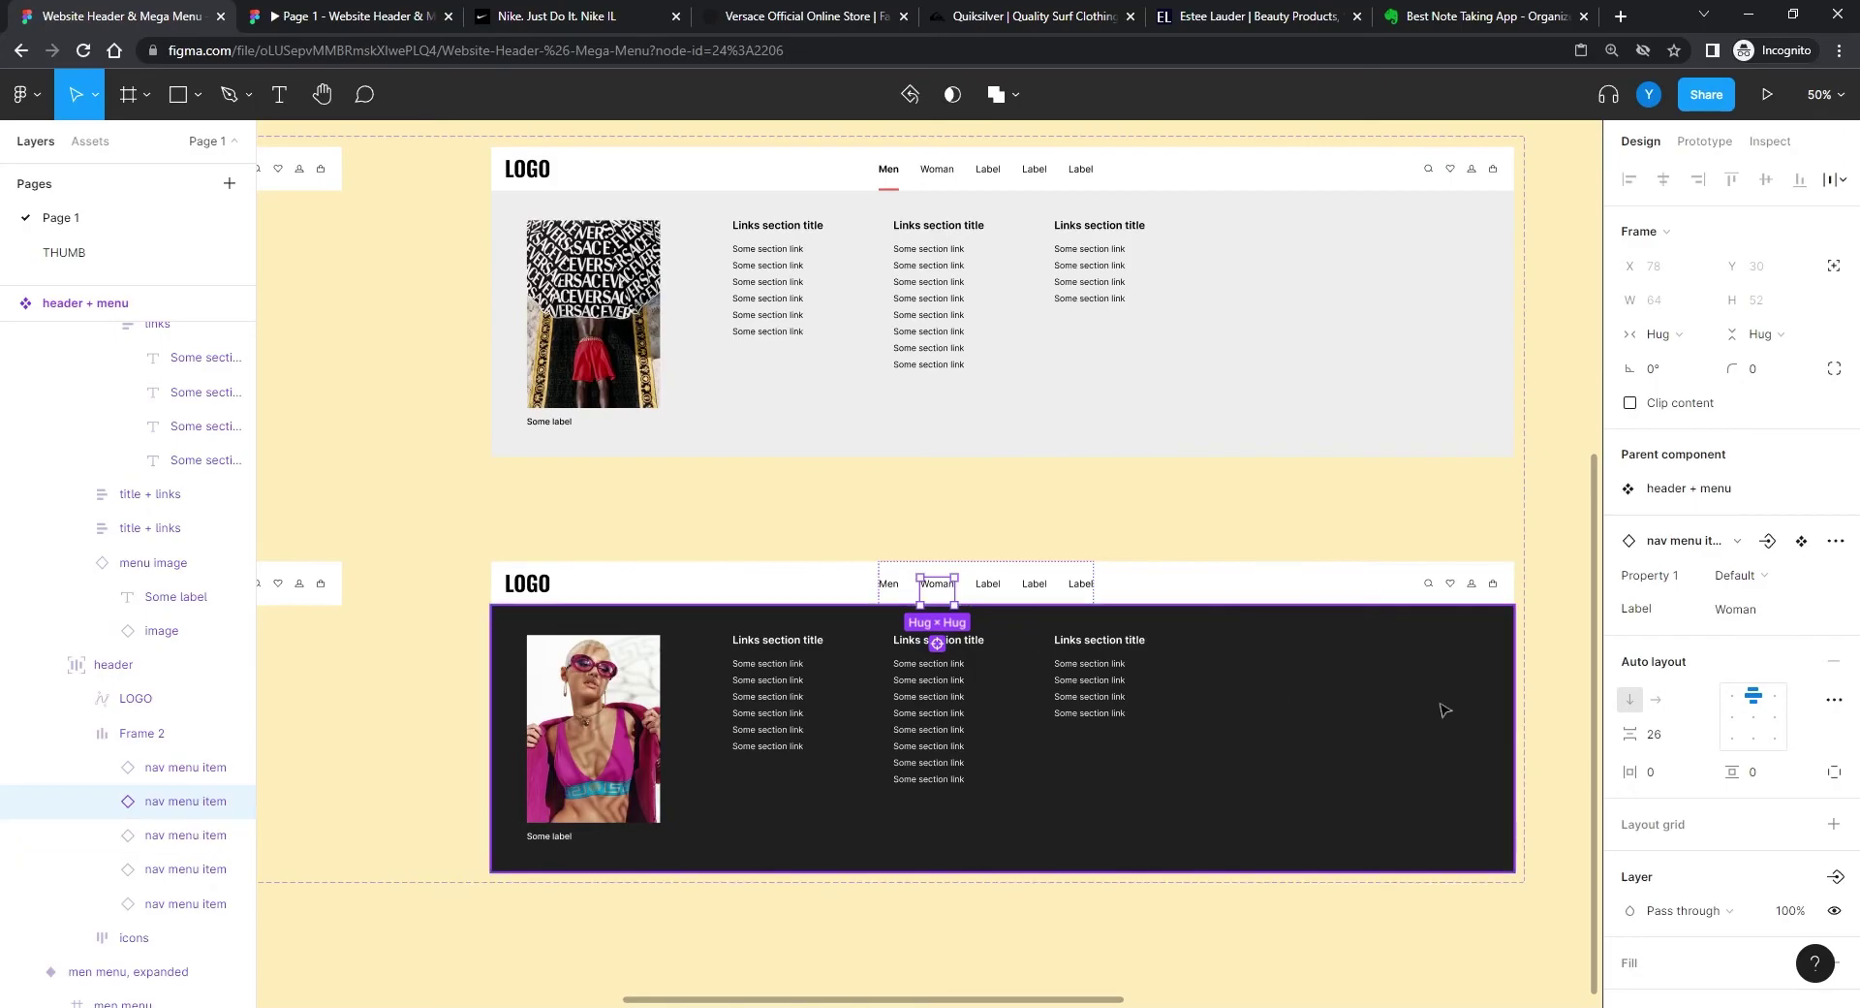
left_click(1763, 576)
left_click(1759, 605)
left_click(901, 528)
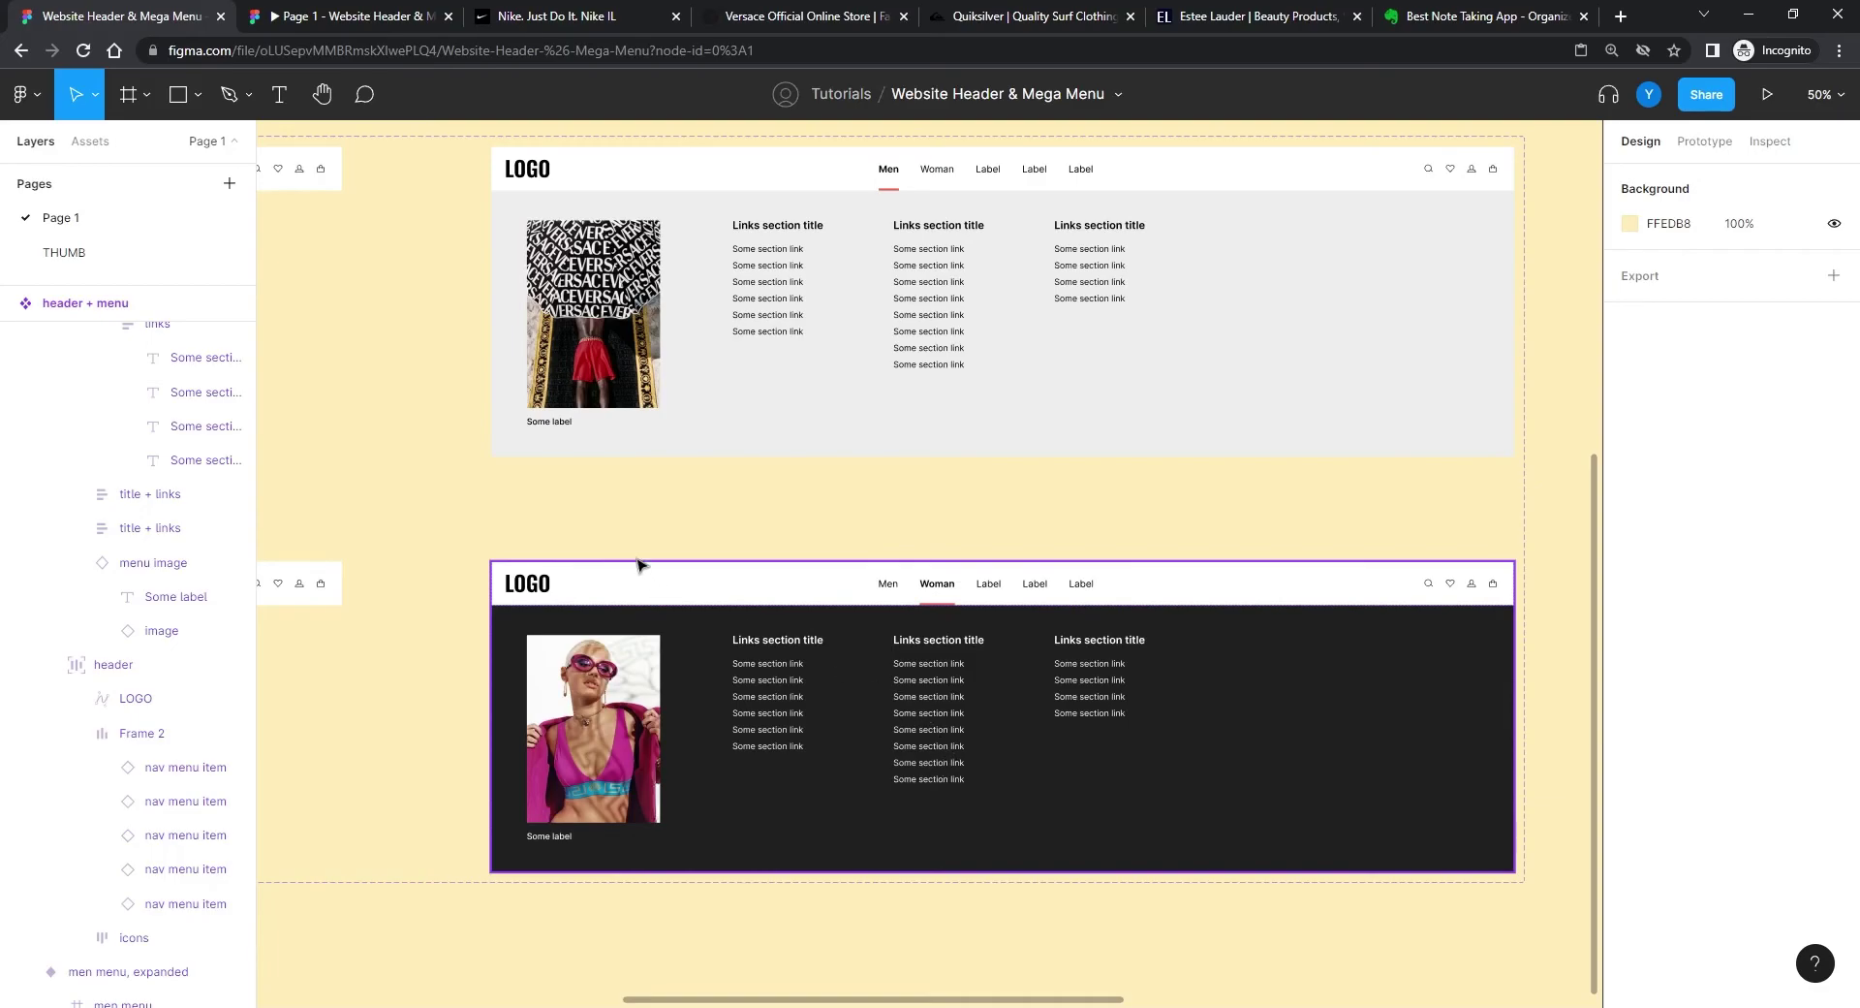
scroll(1142, 548, "left", 6)
Step: Set the Men nav item in the woman collapsed header to Default
left_click(340, 191)
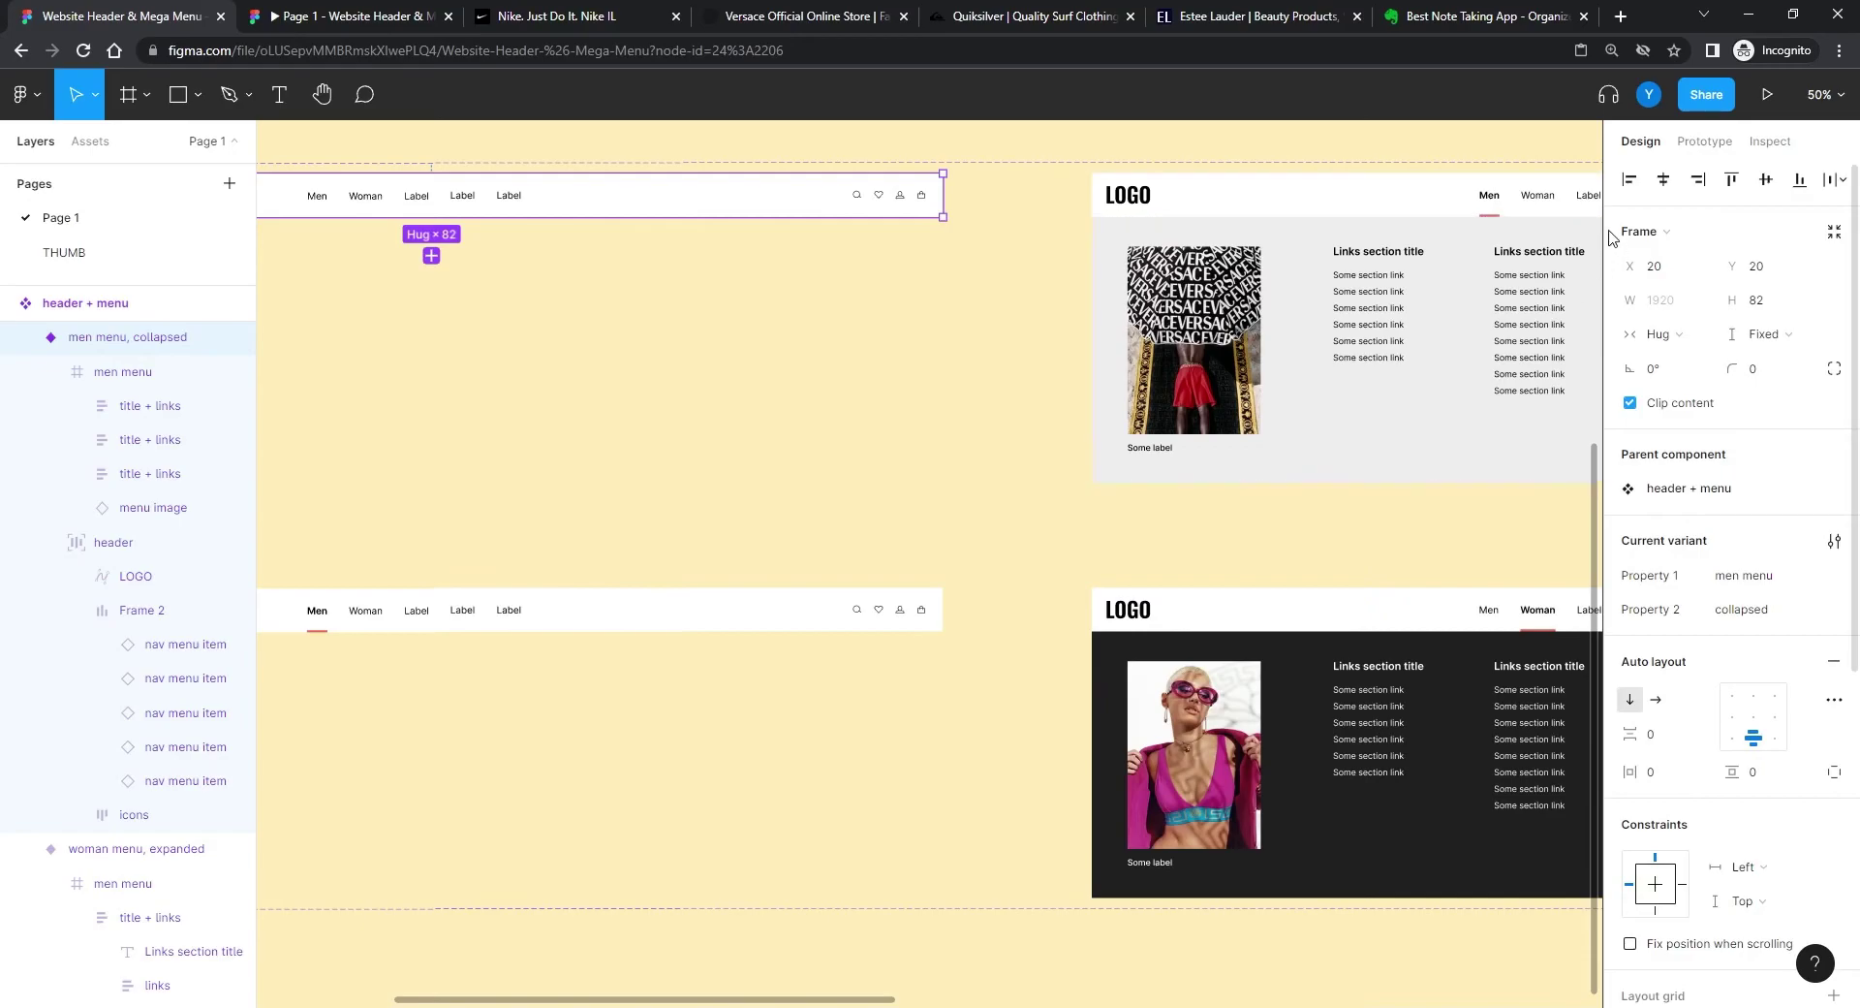
left_click(1705, 140)
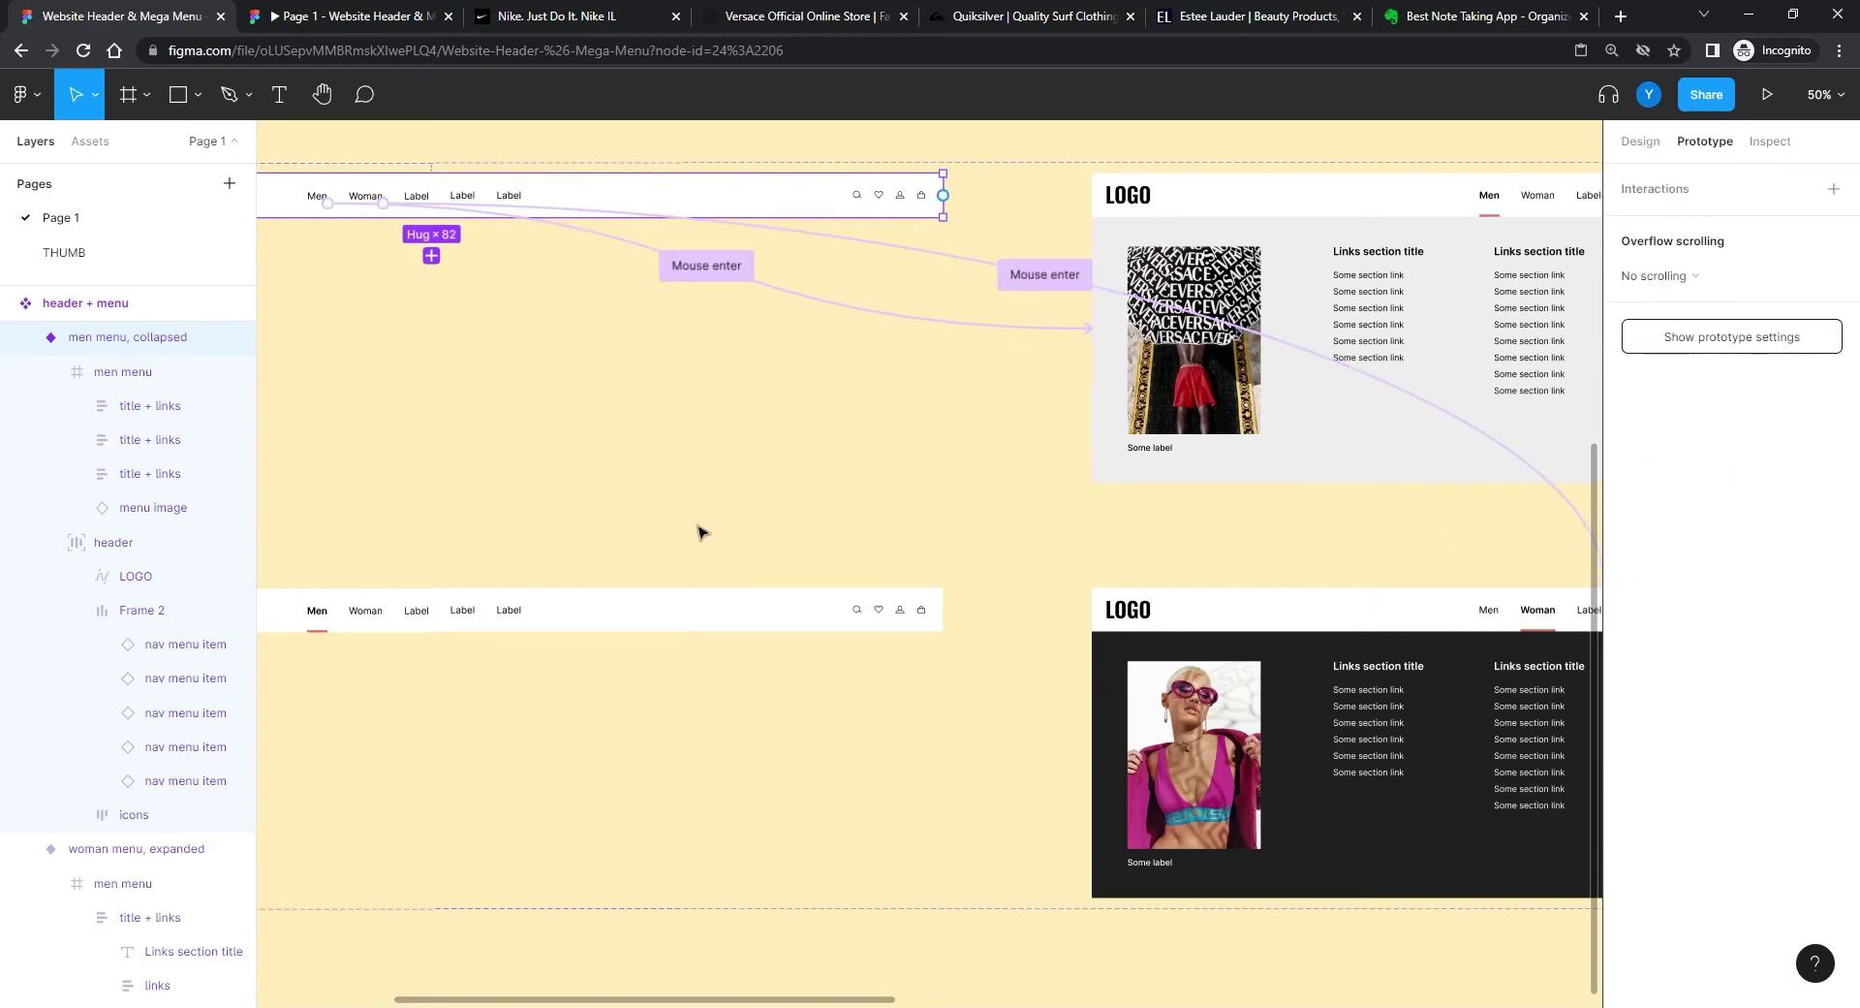
left_click(320, 621)
double_click(320, 618)
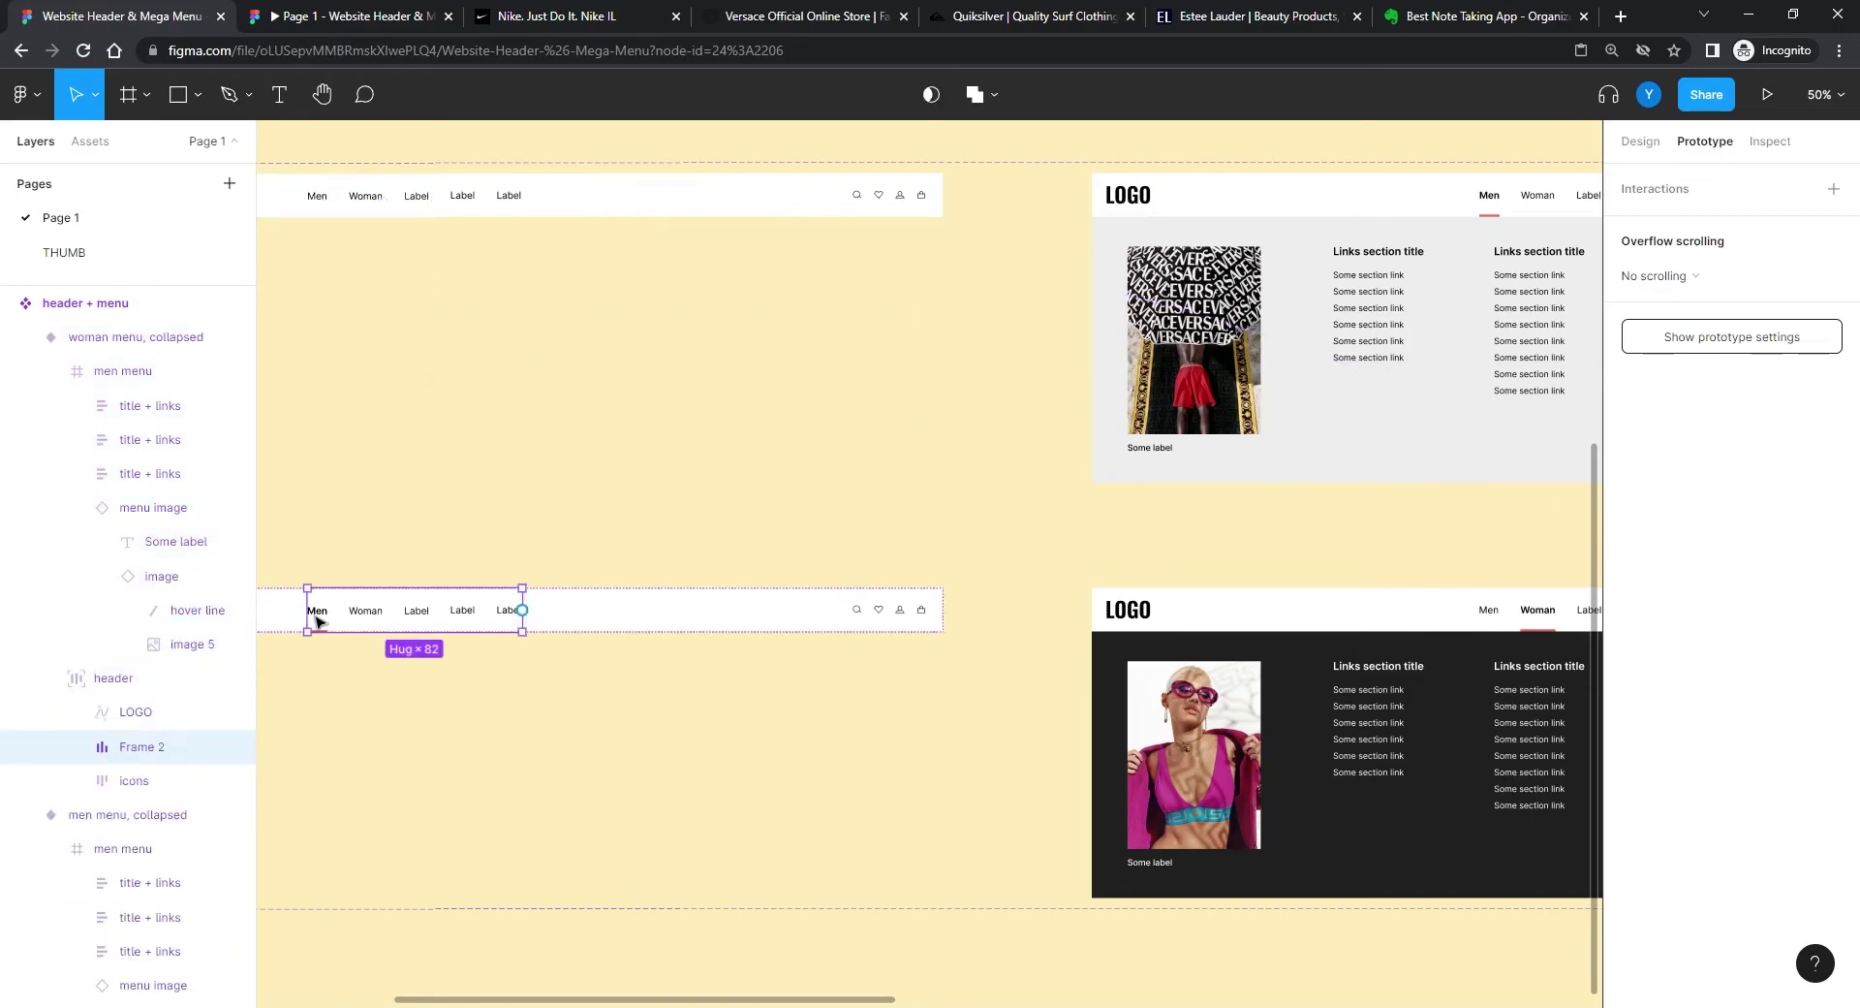
double_click(320, 618)
left_click(1641, 141)
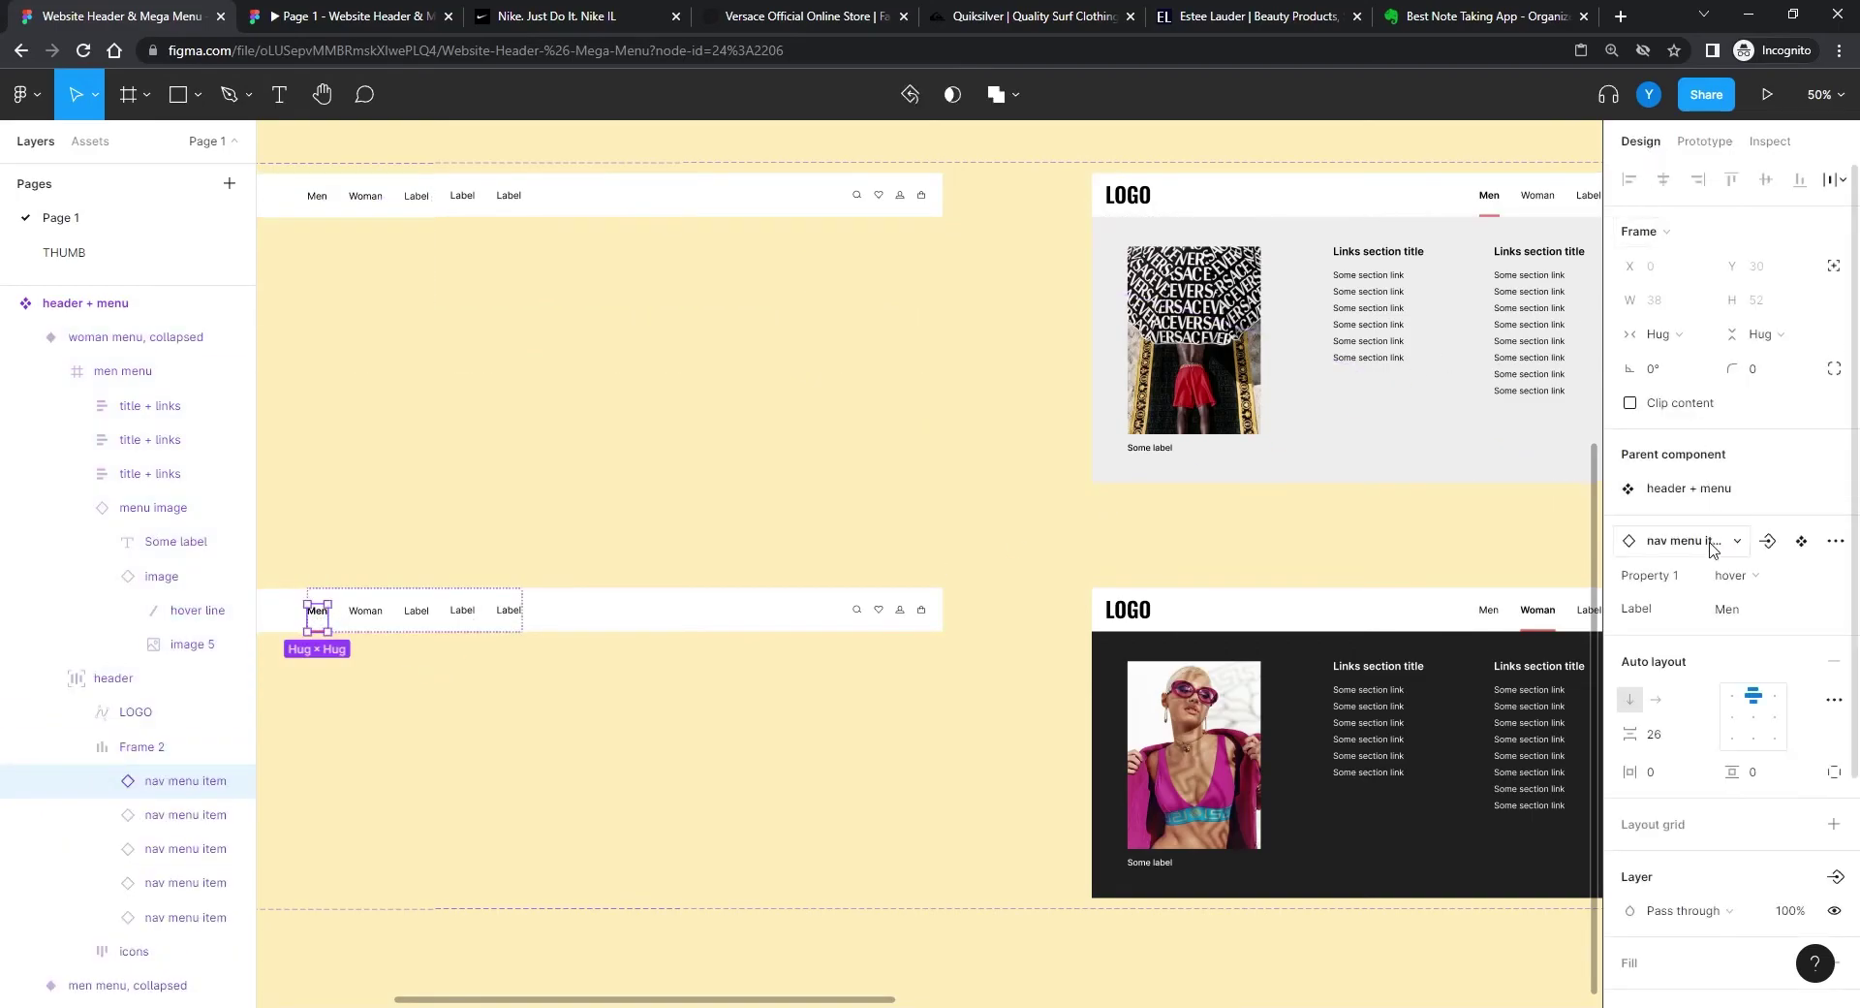
left_click(1734, 576)
left_click(1760, 550)
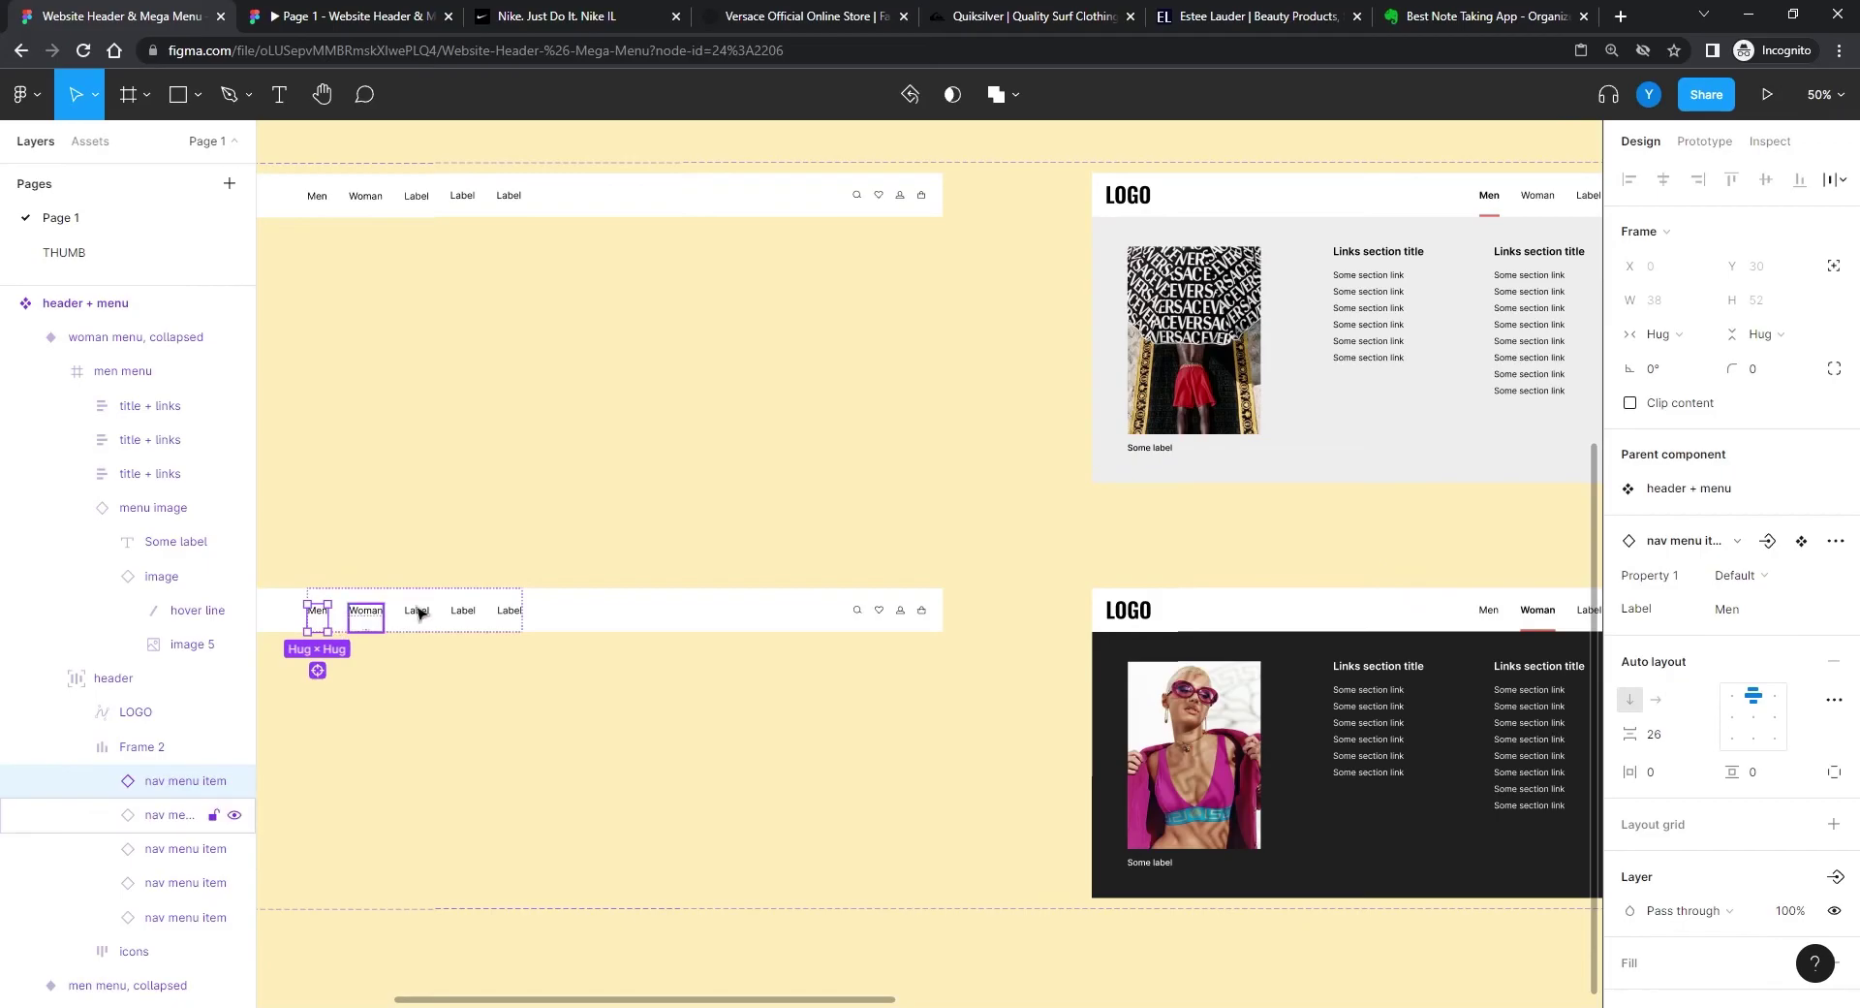
Step: Link Men to the men menu, expanded variant with a Mouse enter trigger
left_click(1704, 140)
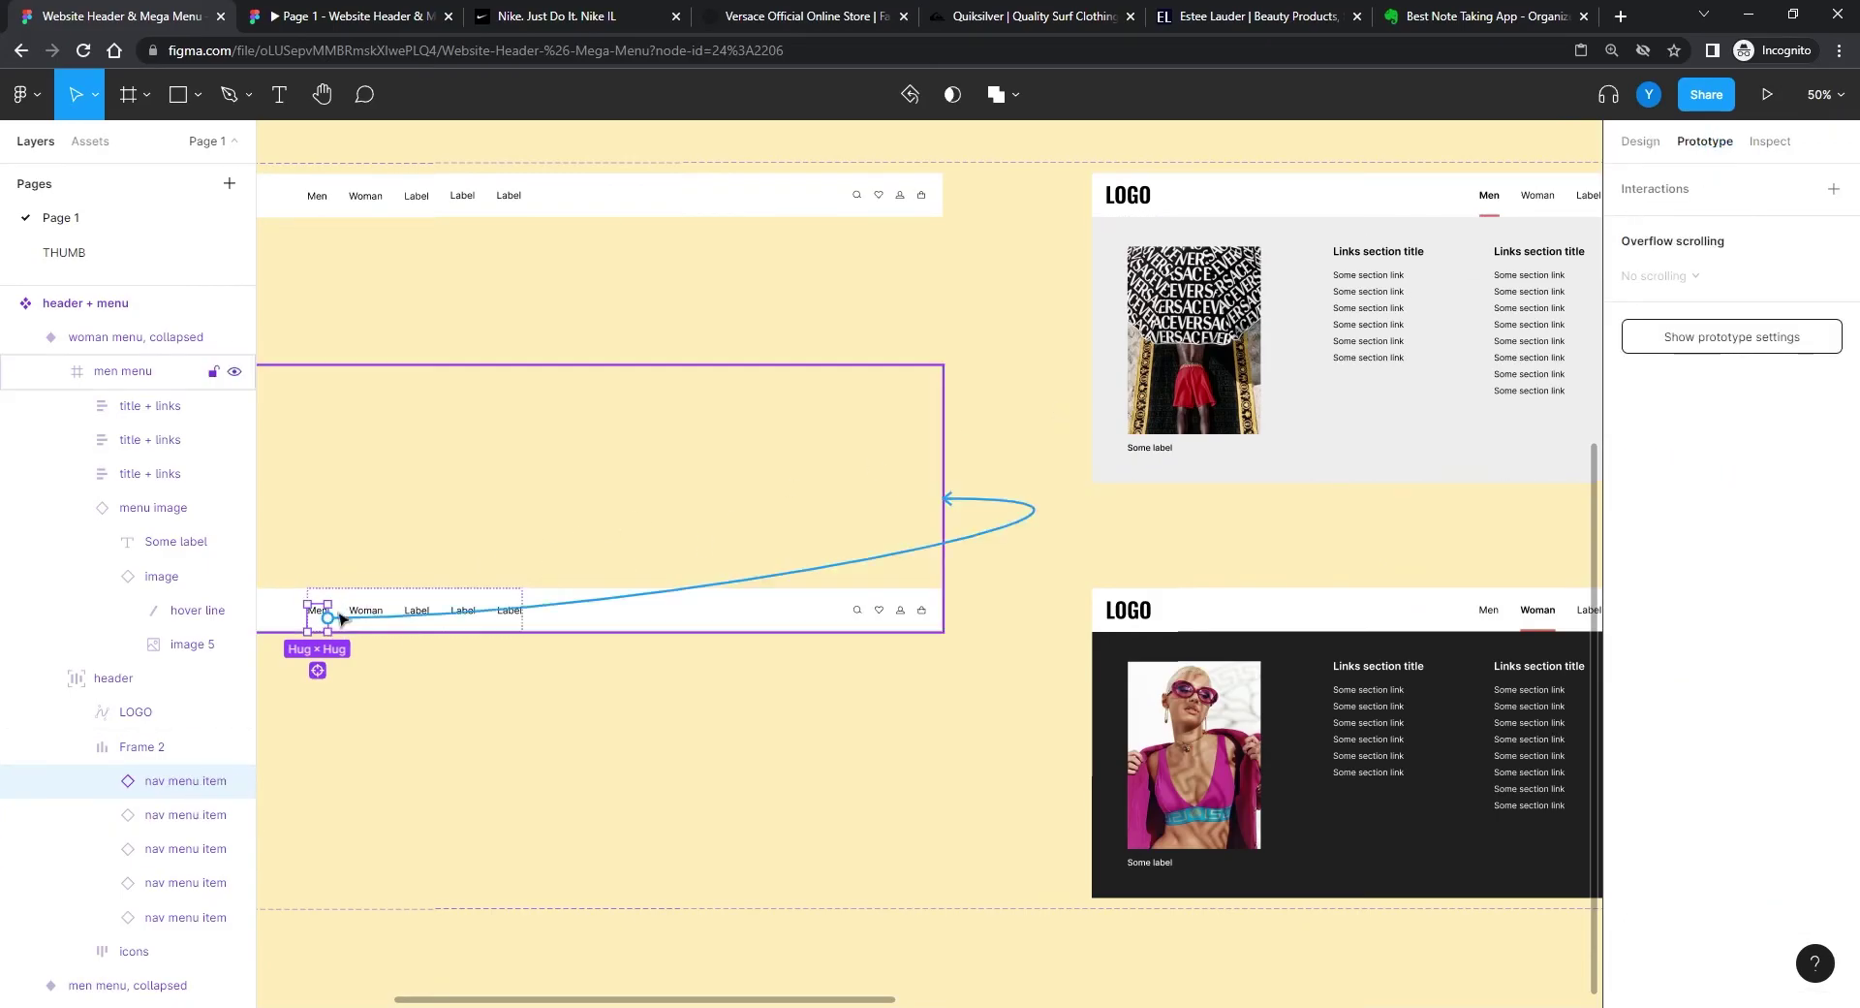
left_click_drag(796, 405, 1444, 543)
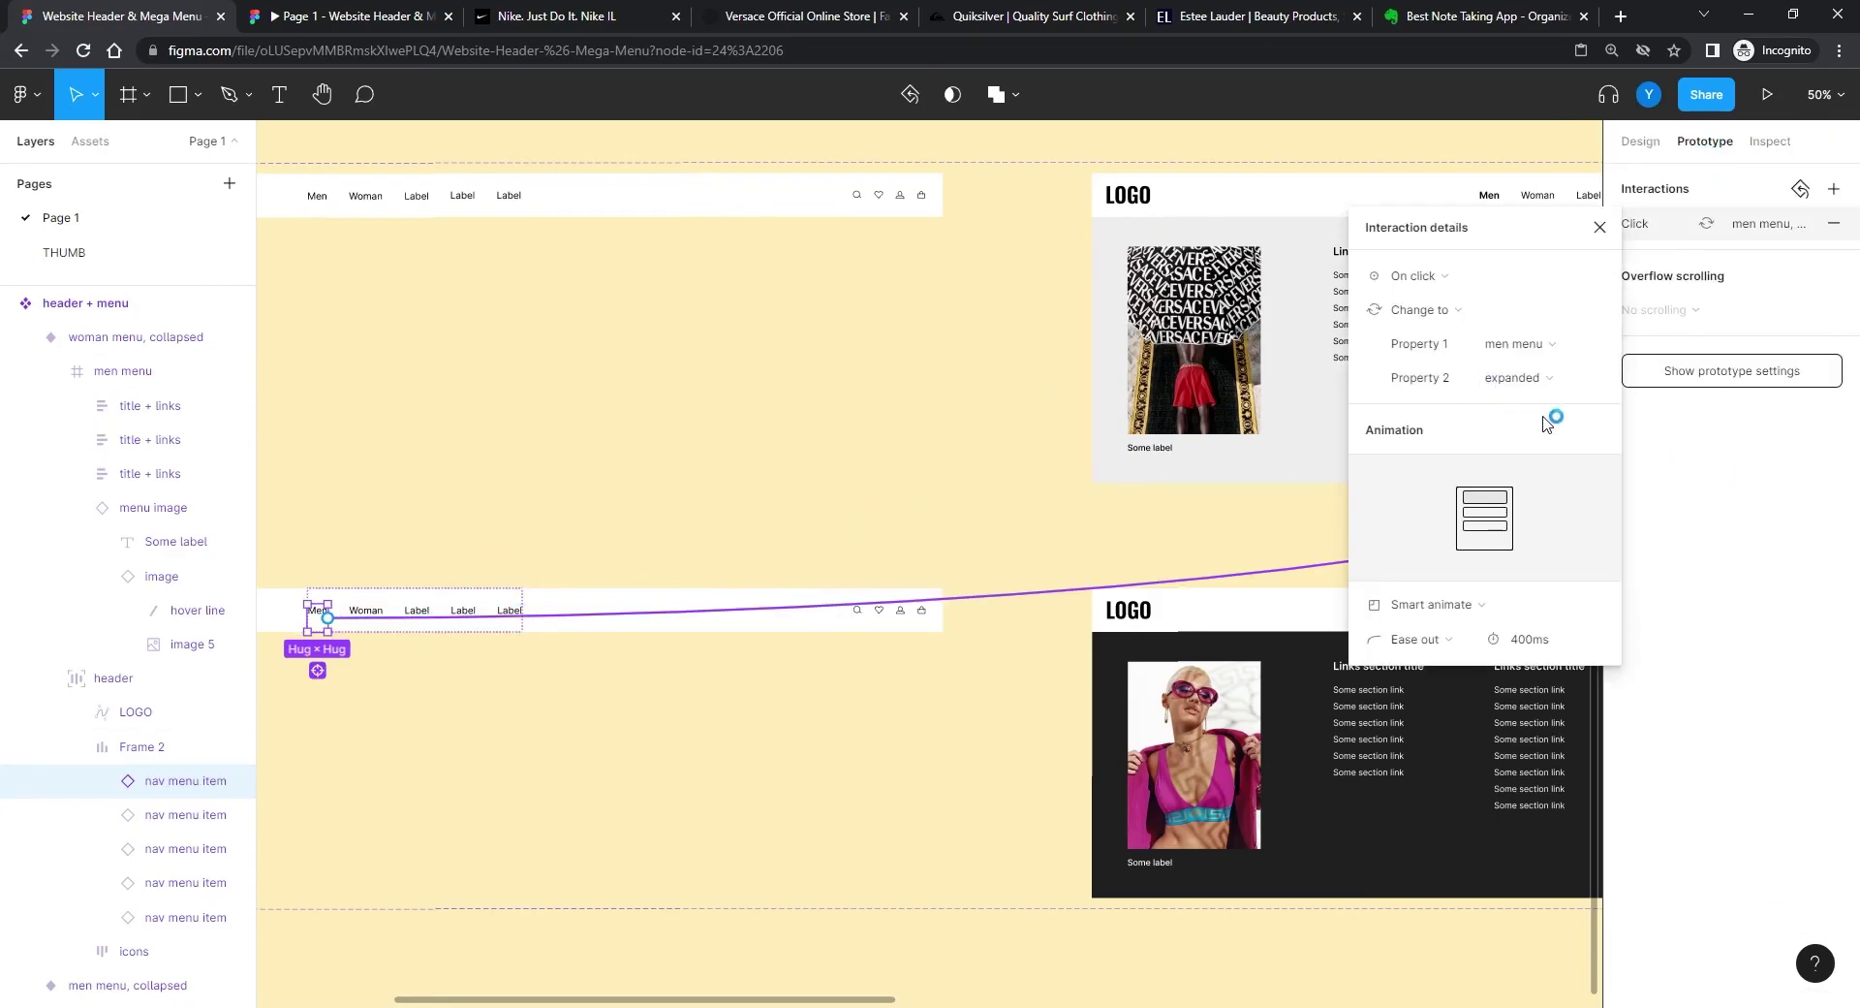
left_click(1449, 291)
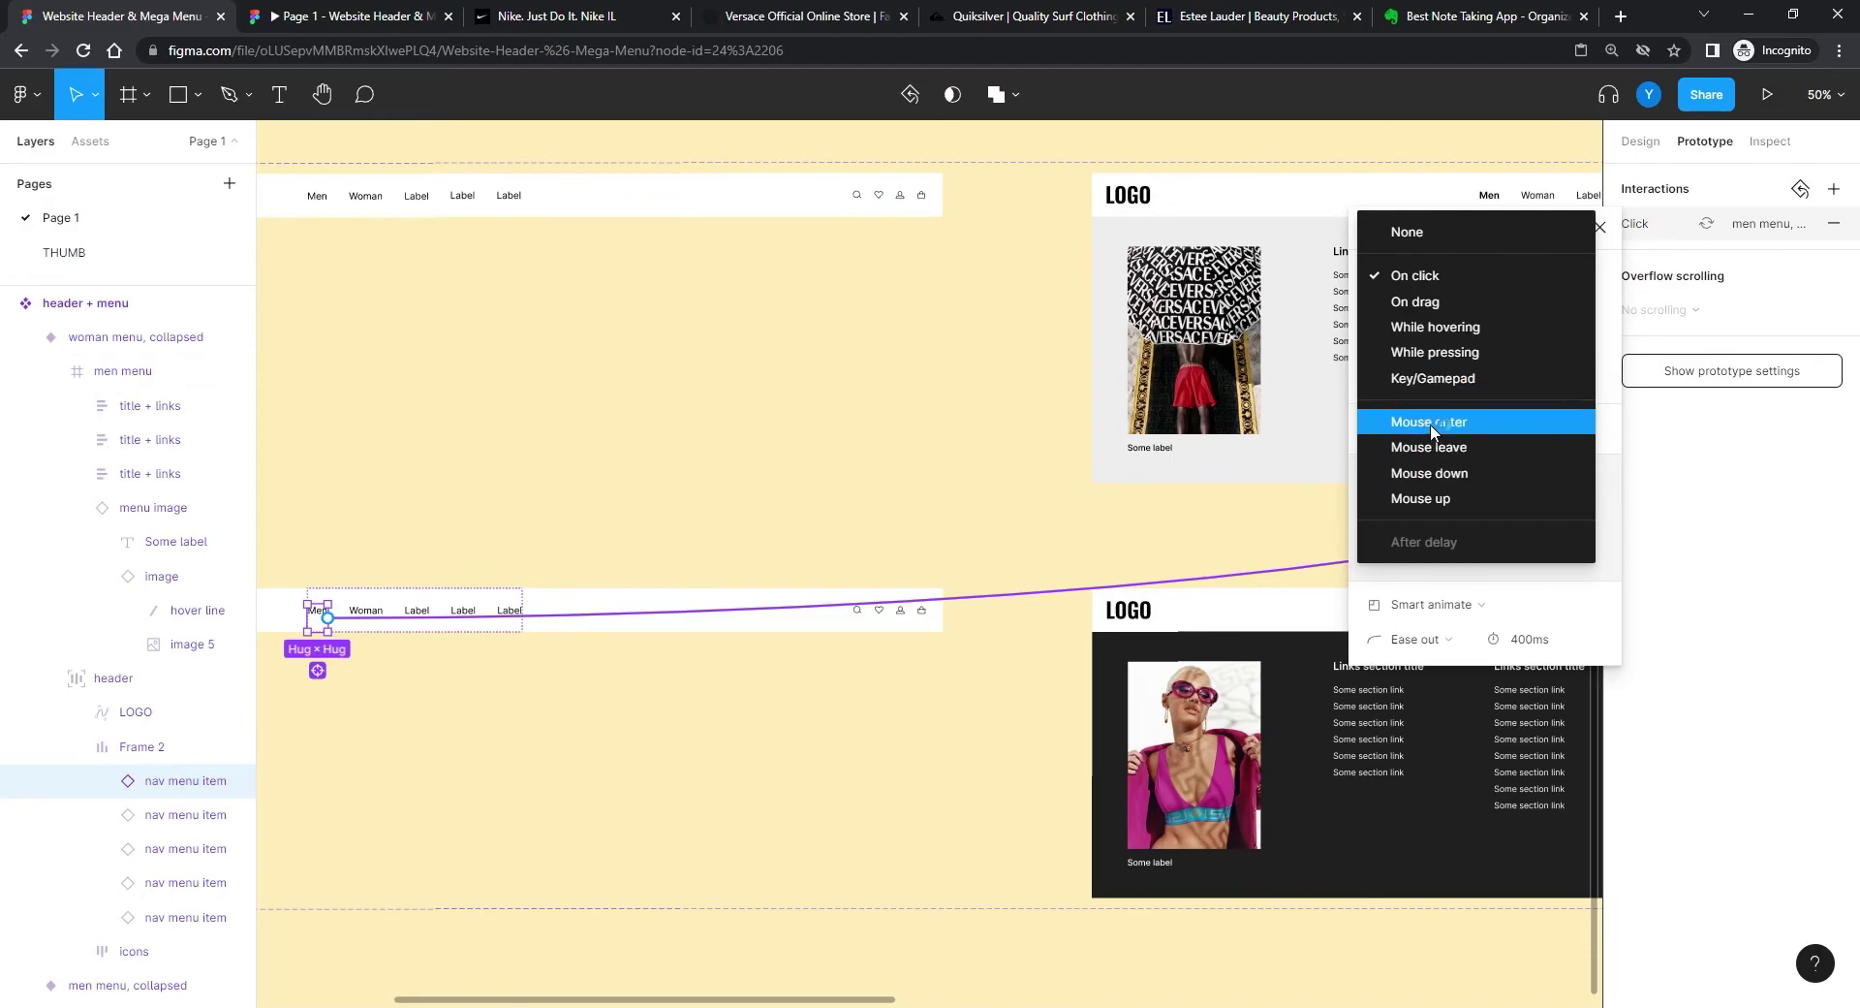
left_click(1405, 416)
Step: Link Woman to the woman menu, expanded variant on Mouse enter
left_click(371, 618)
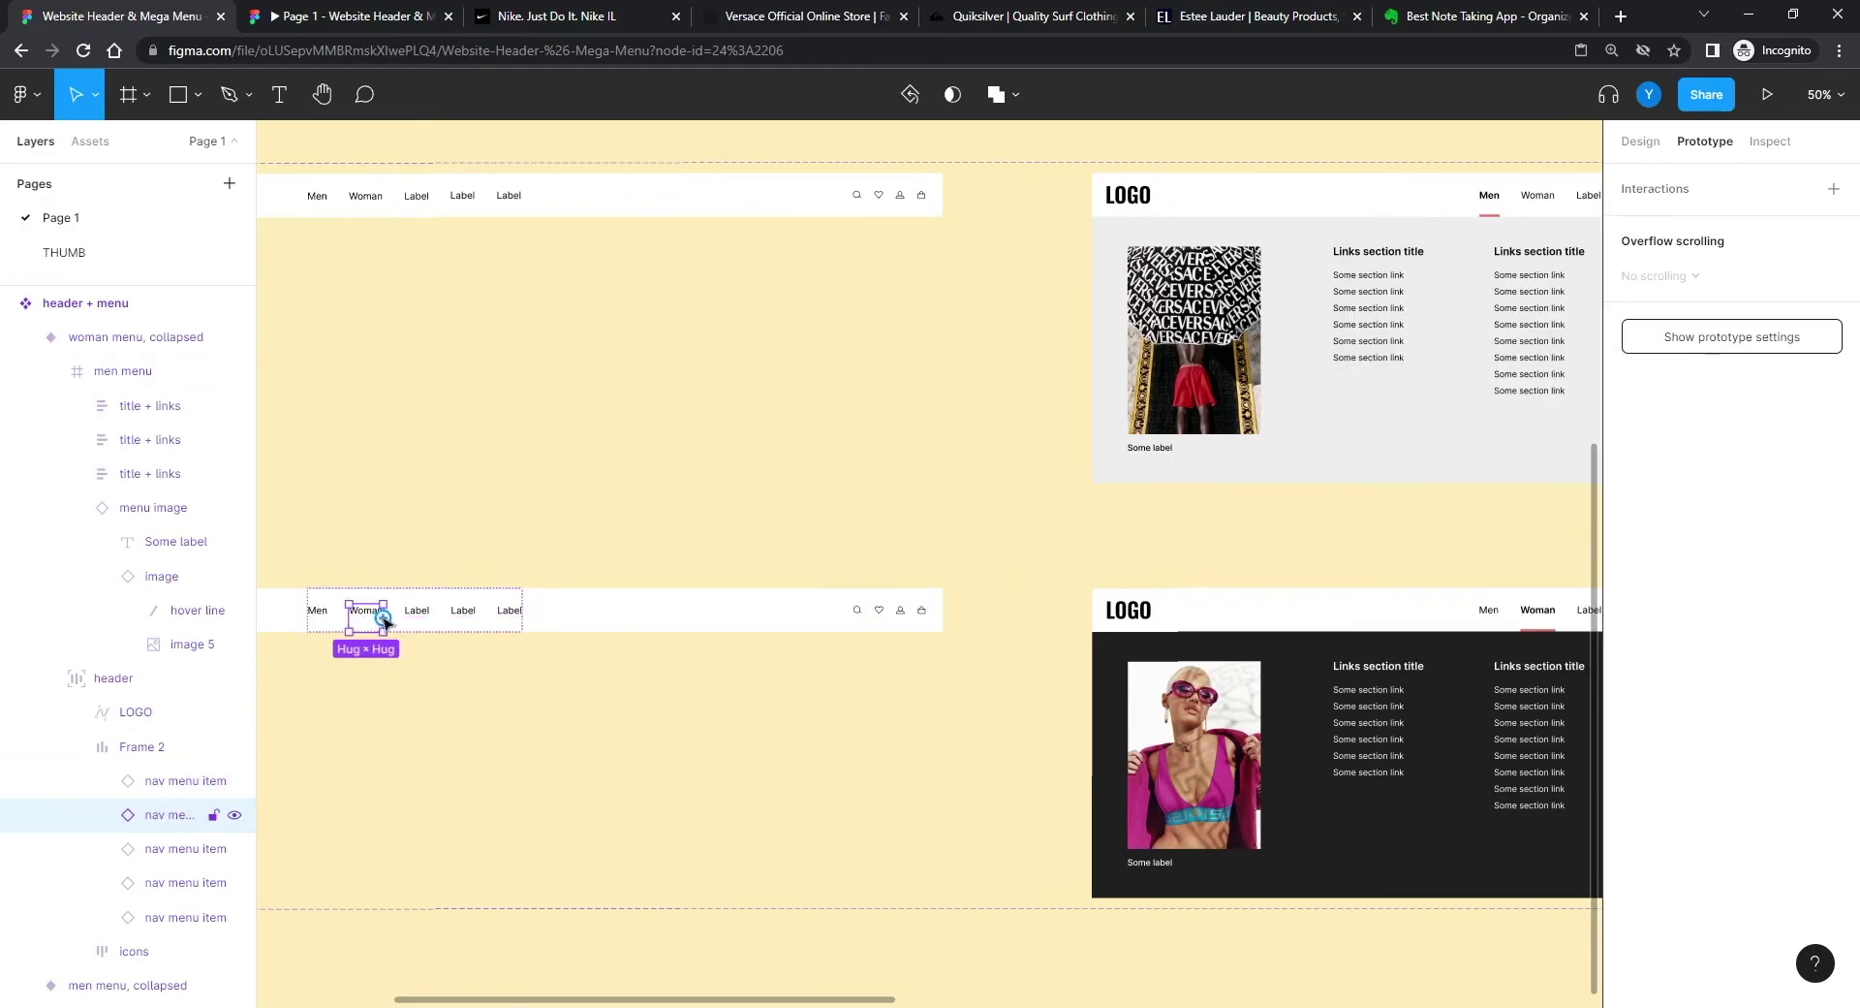
left_click_drag(383, 618, 1157, 630)
left_click(1436, 279)
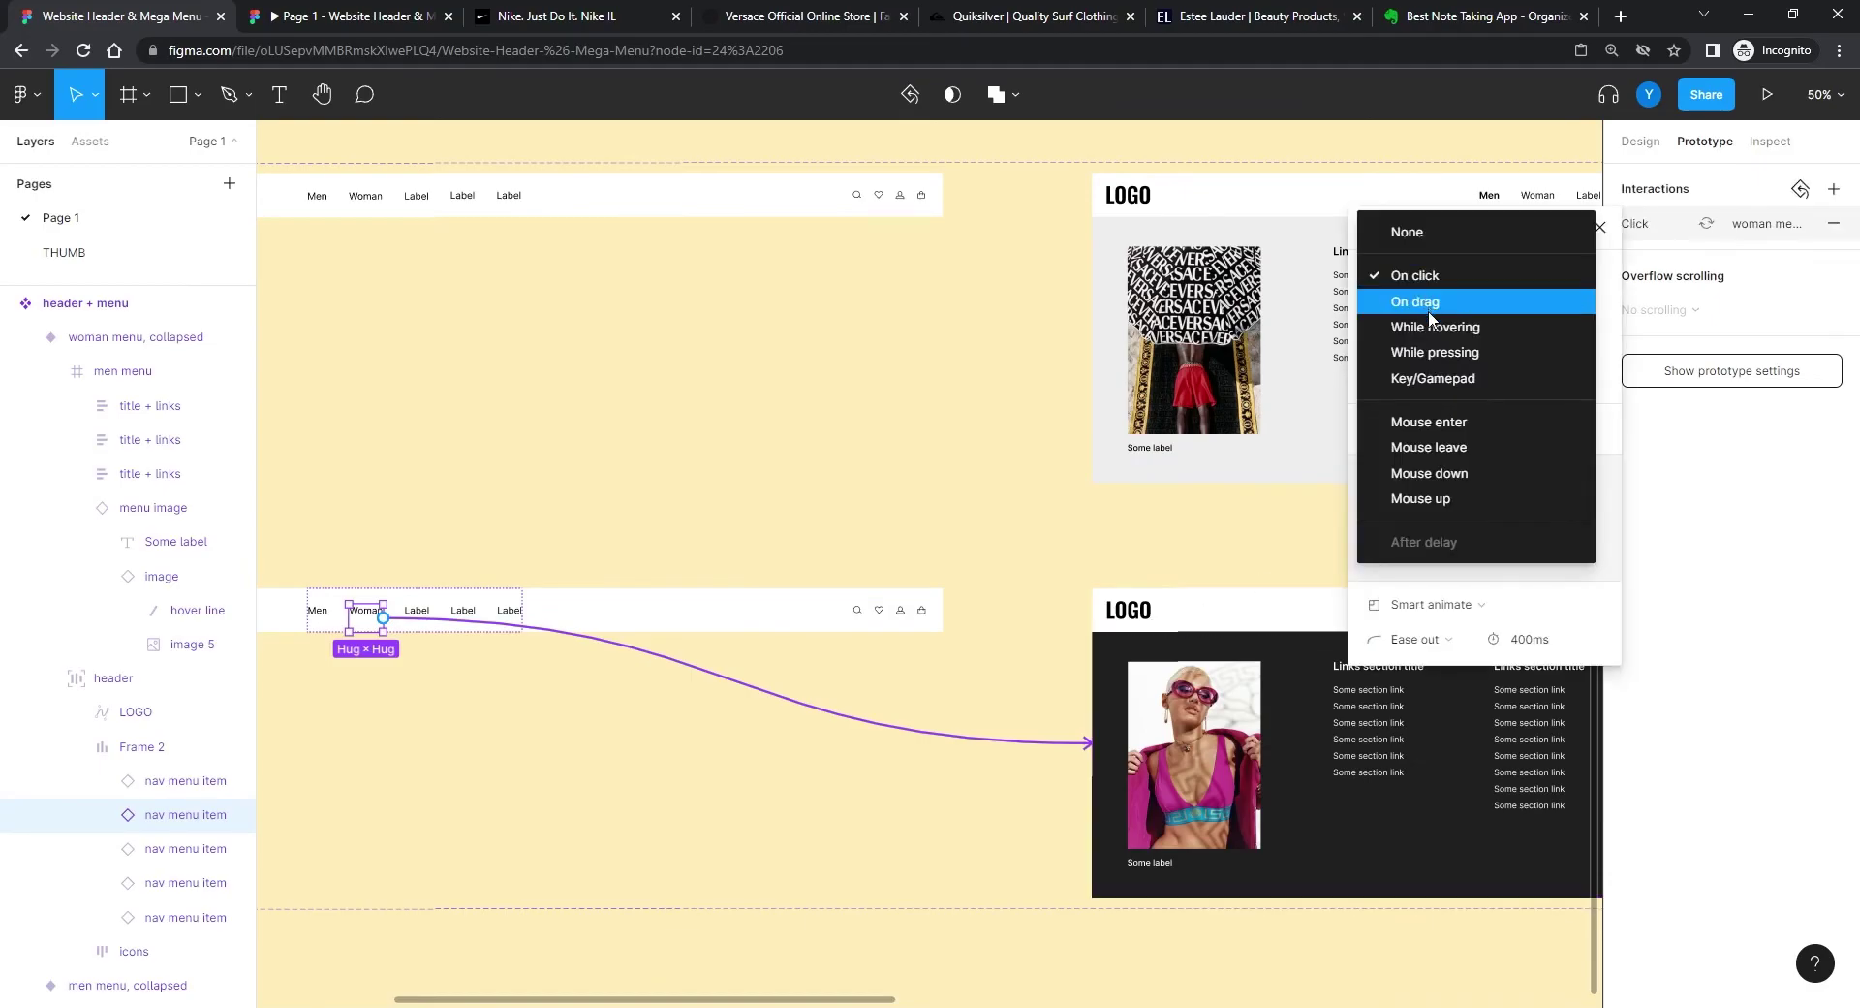
left_click(1415, 424)
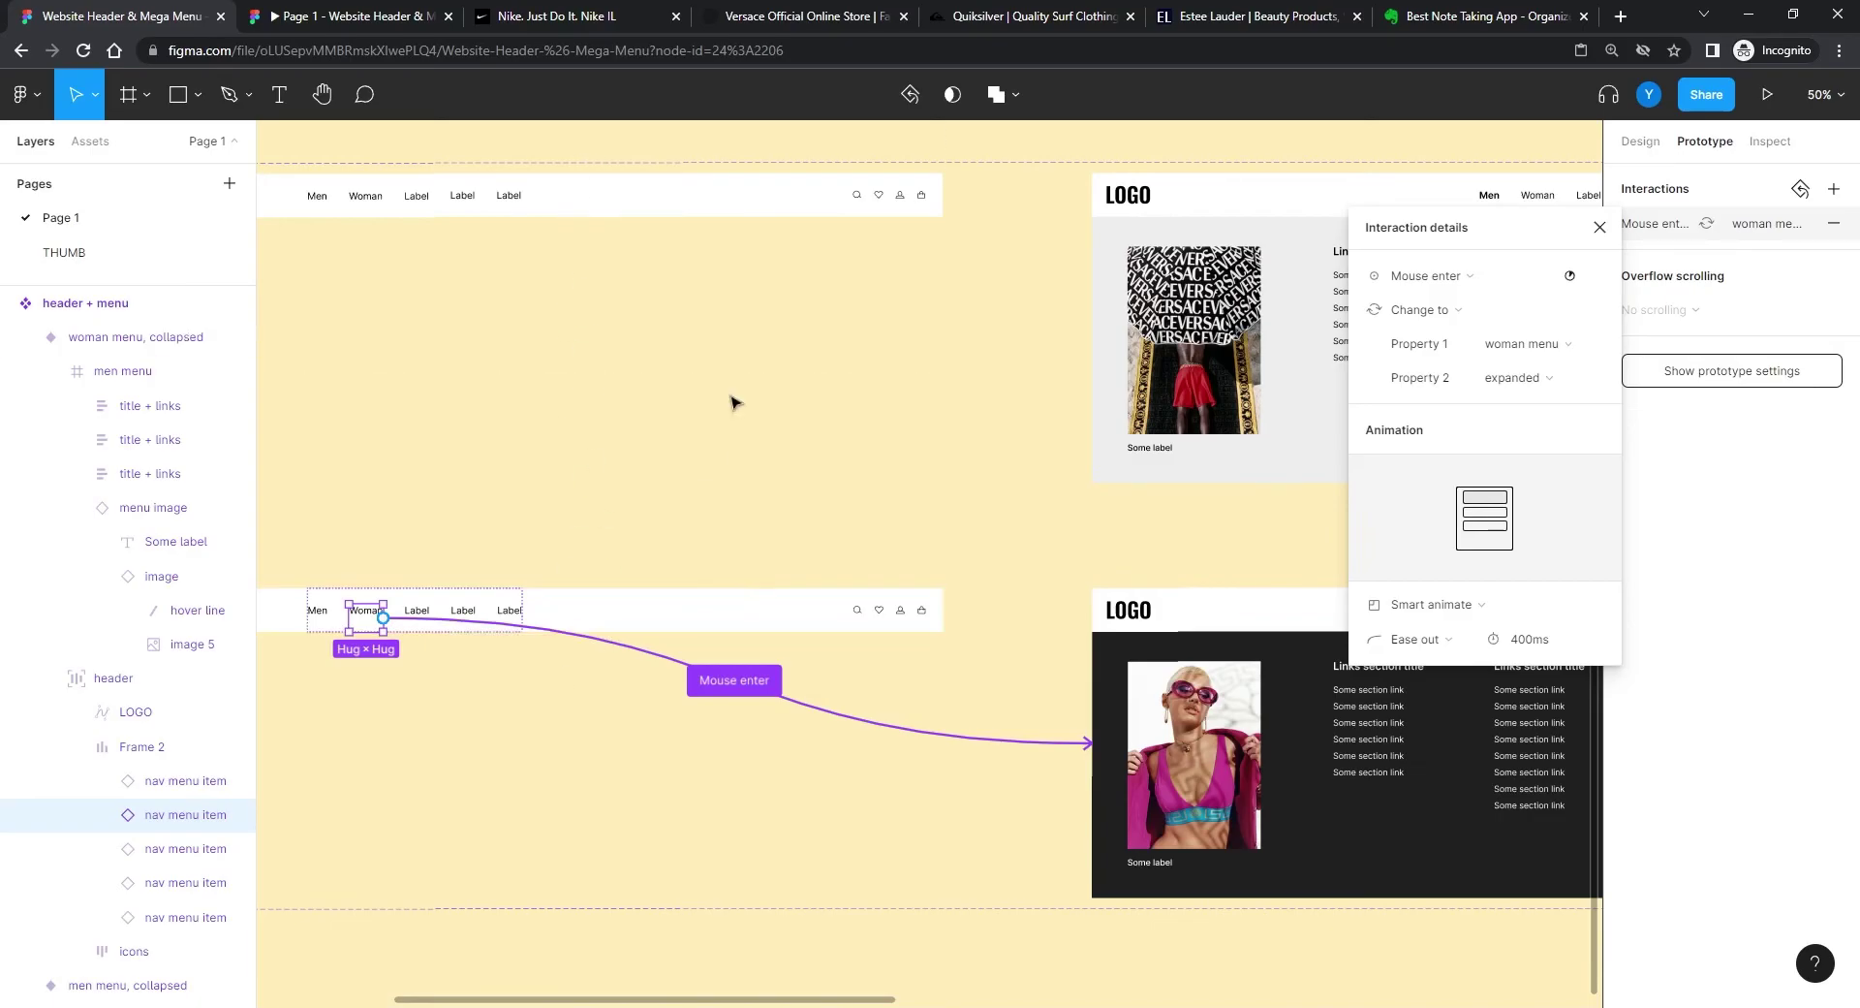
left_click(1600, 227)
left_click_drag(1313, 505, 686, 591)
left_click(1171, 428)
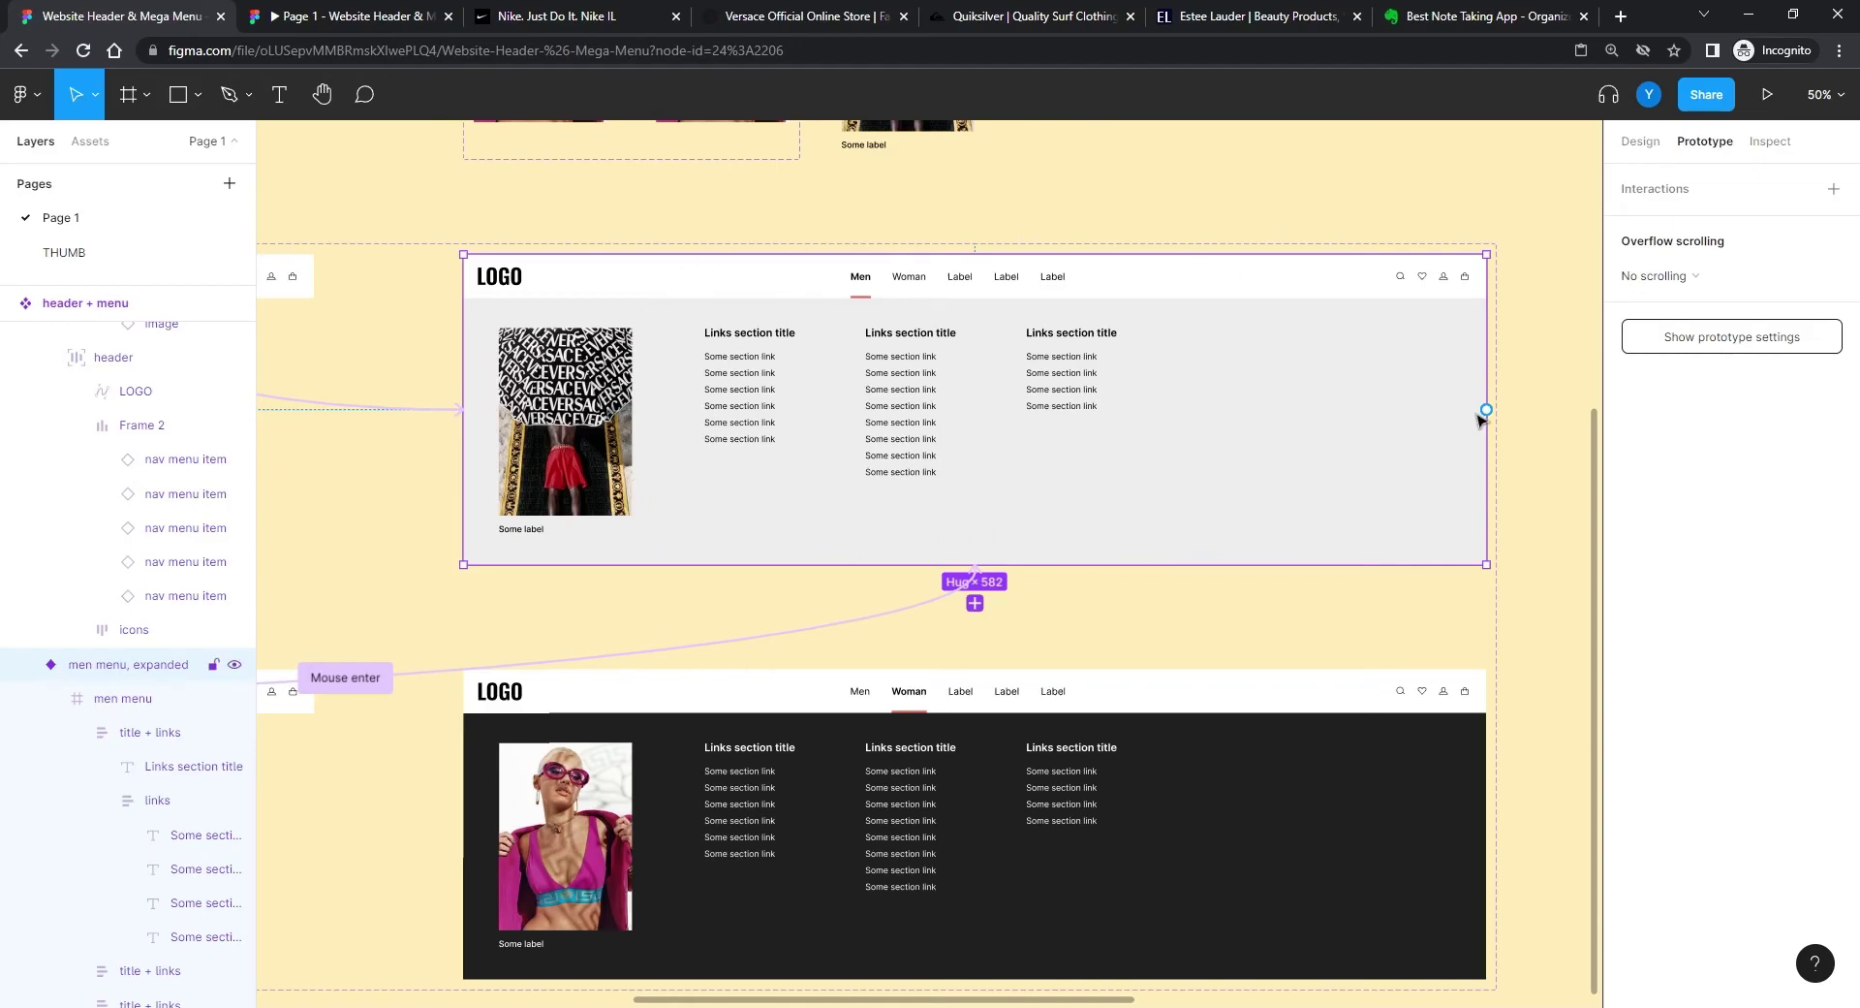
left_click_drag(1487, 409, 306, 282)
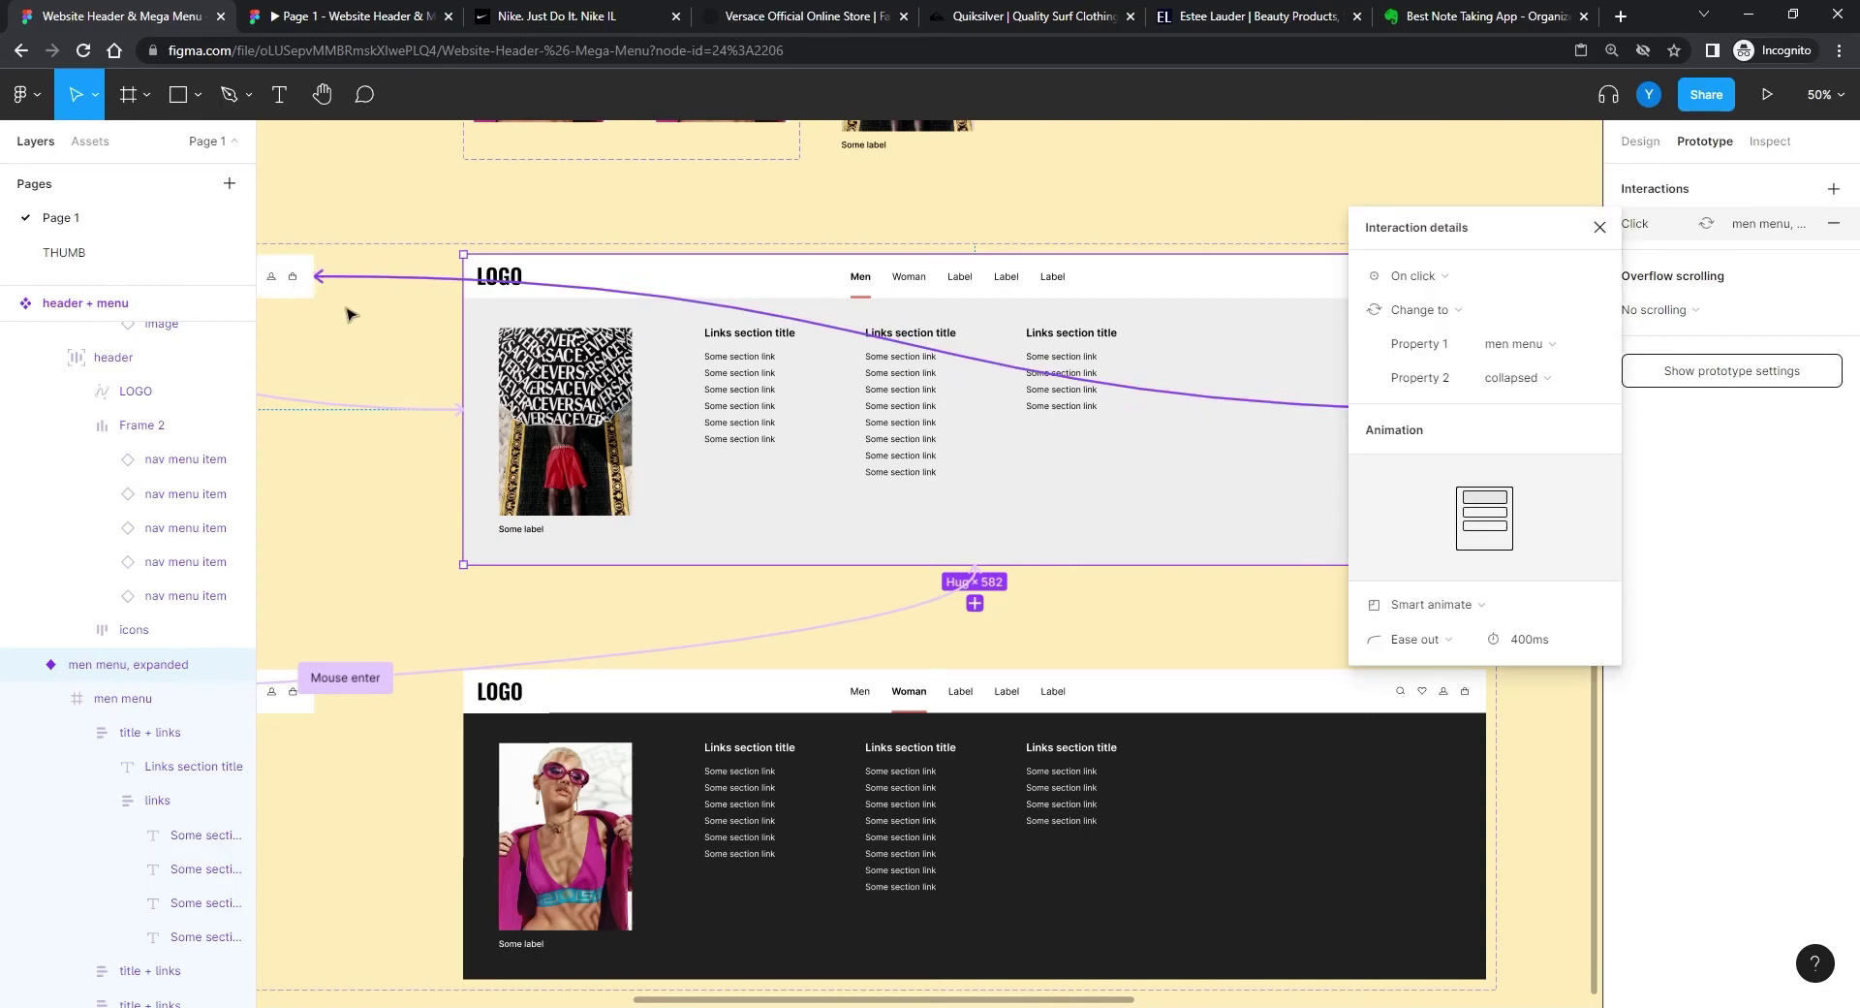
left_click(1444, 277)
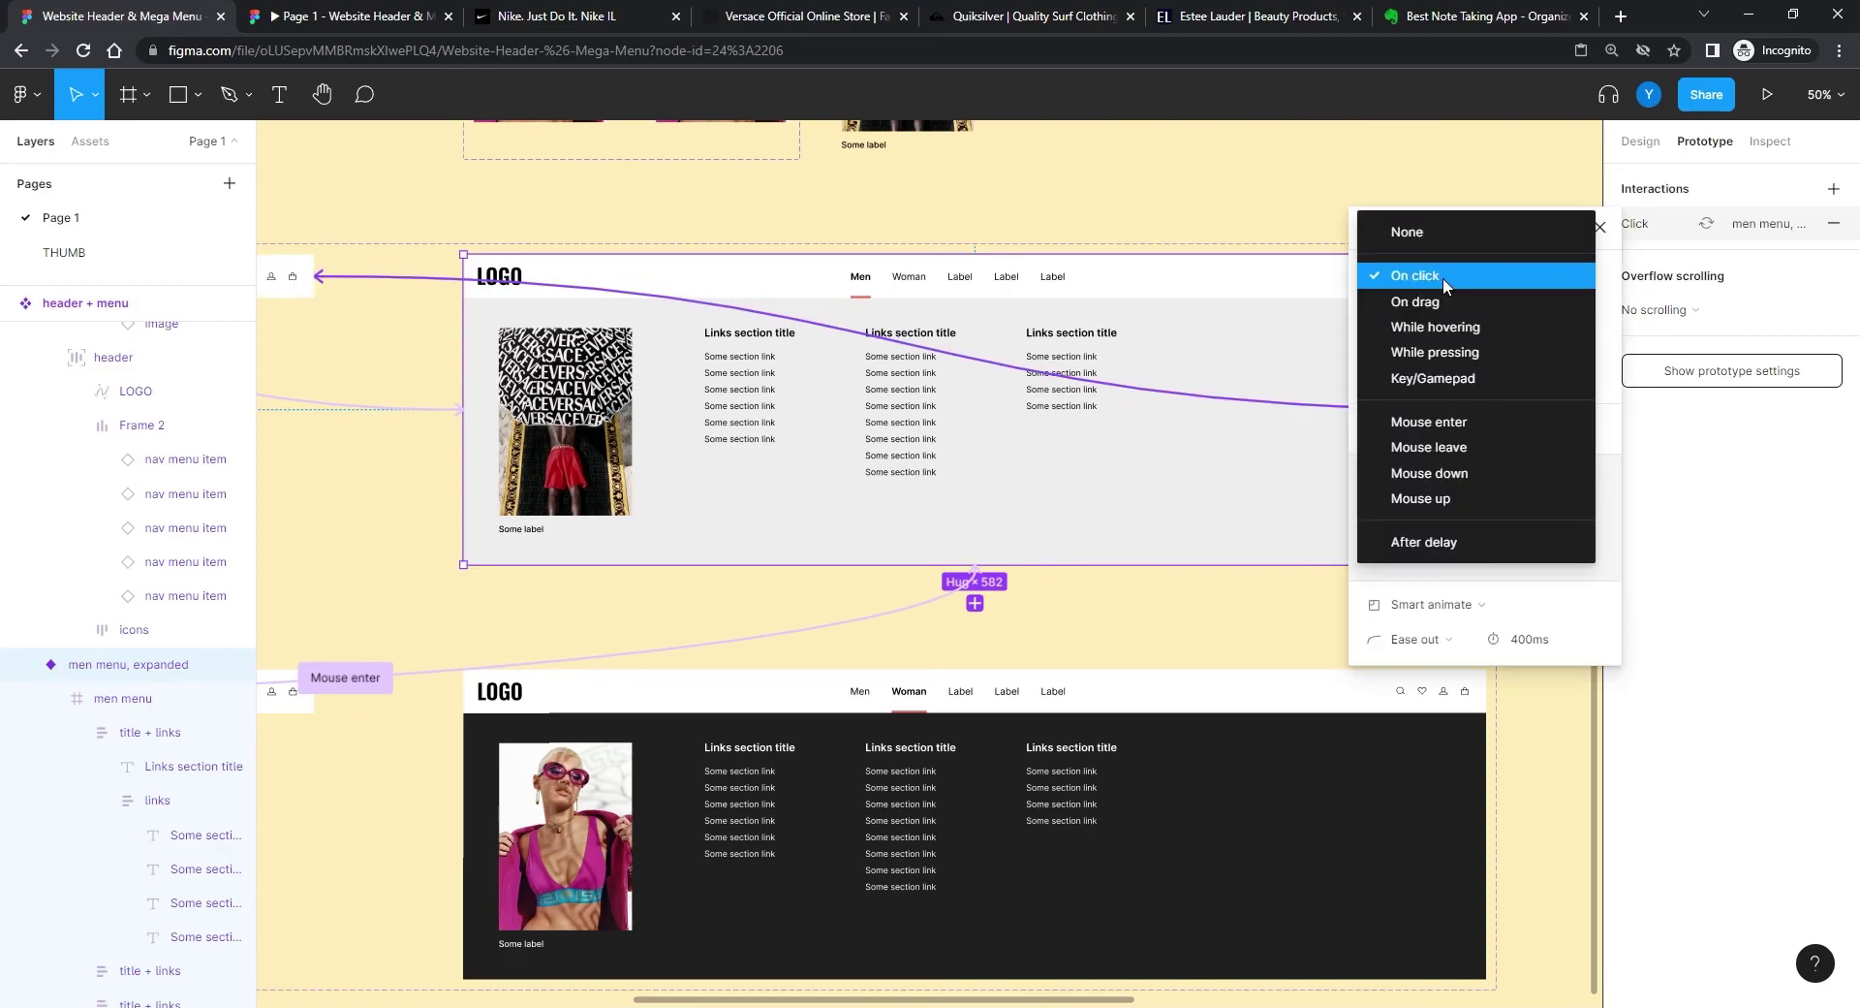
left_click(1430, 448)
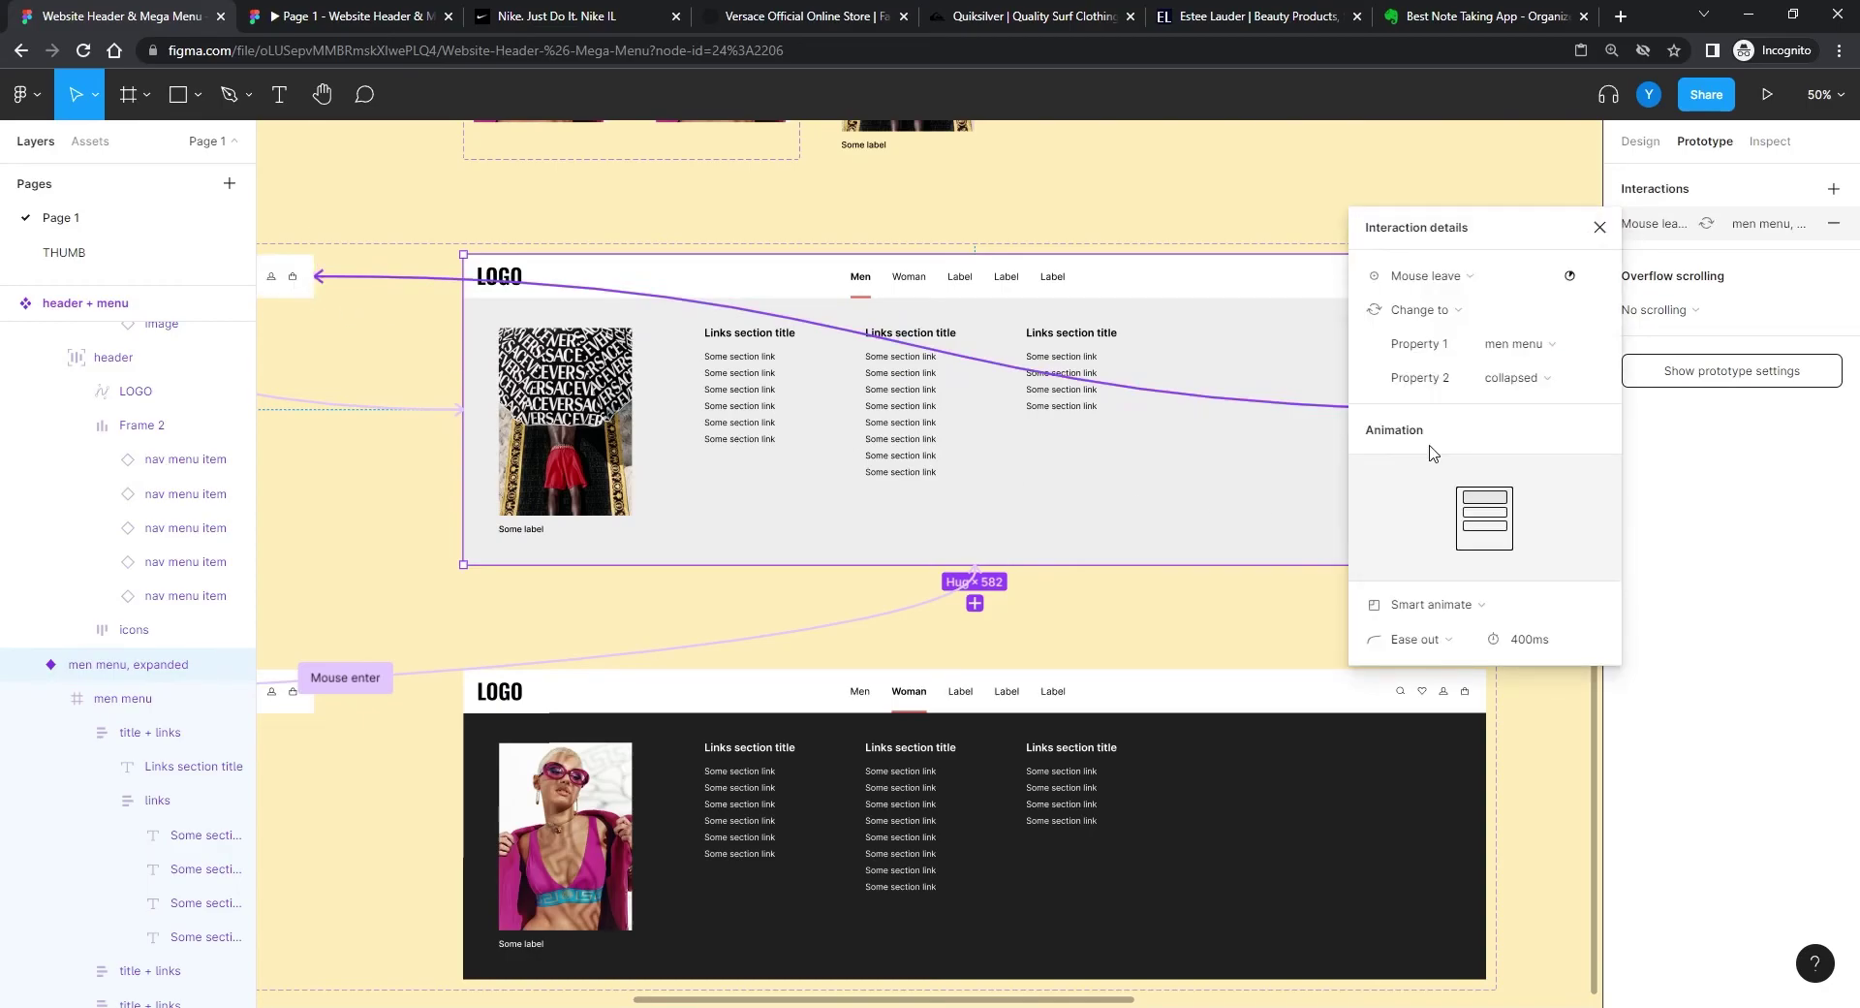
left_click(1600, 229)
left_click(1371, 814)
scroll(1188, 669, "down", 3)
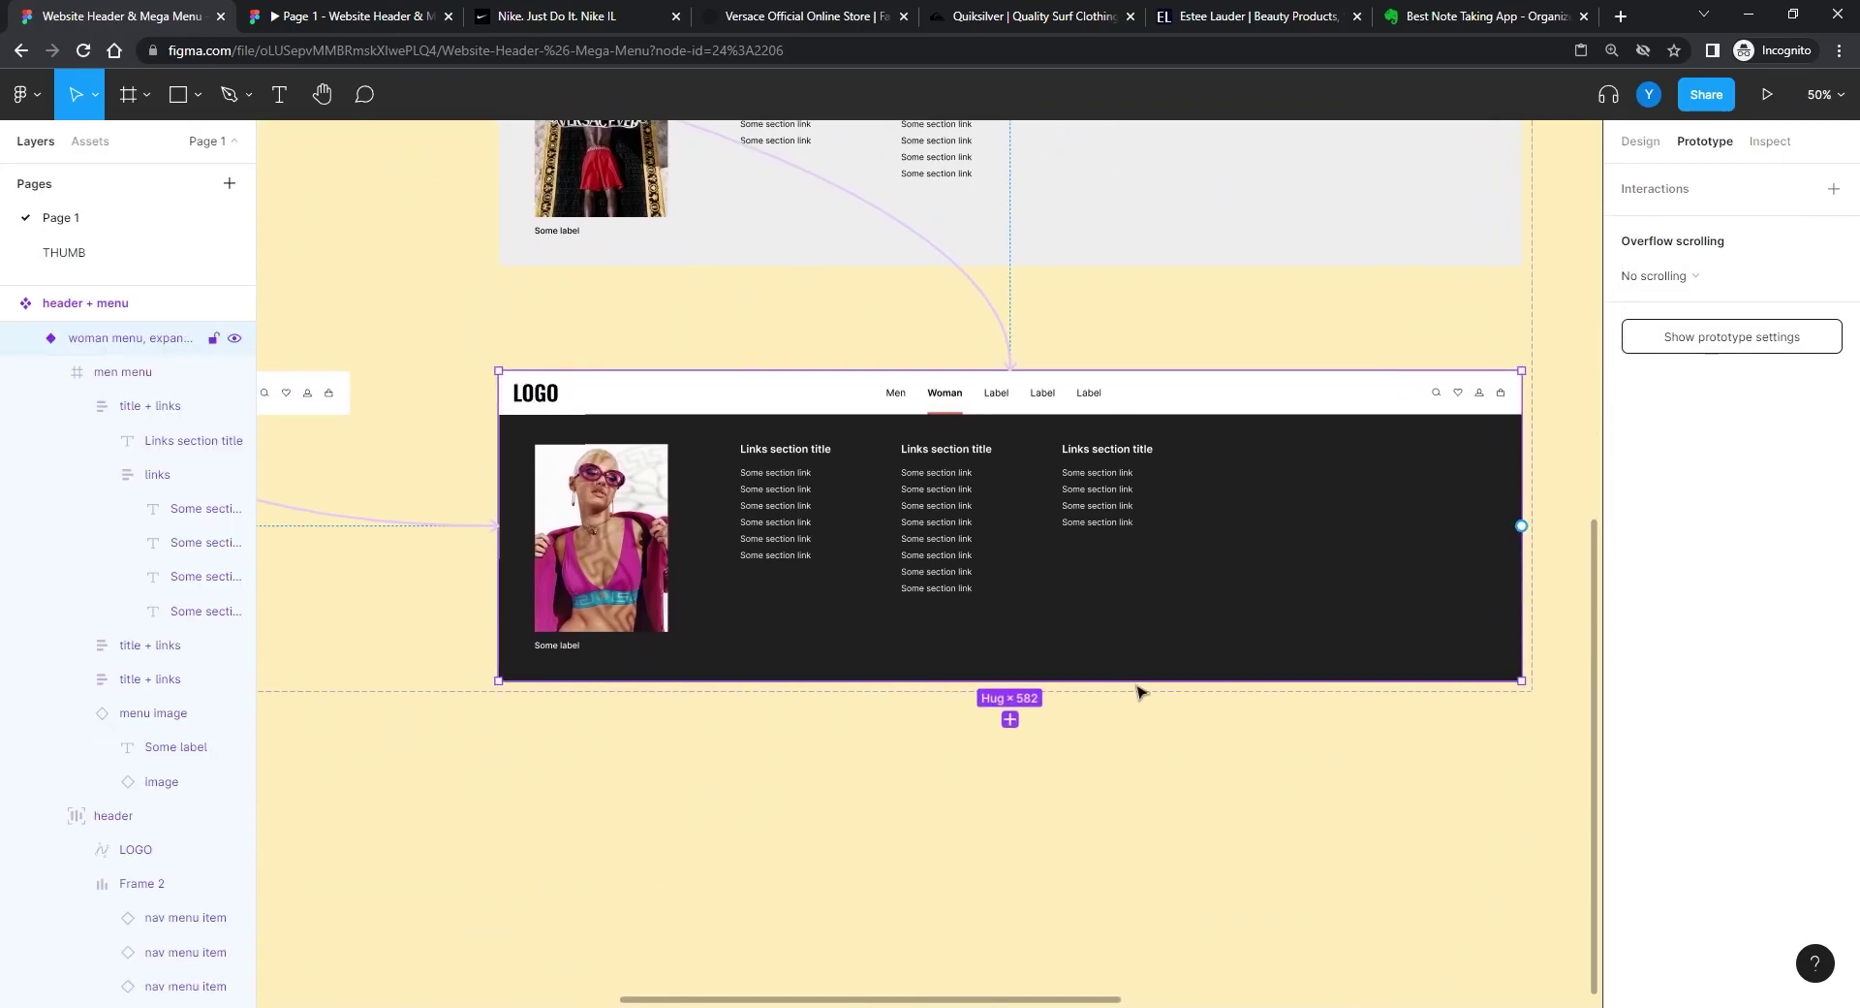
left_click_drag(1521, 525, 359, 395)
scroll(586, 503, "left", 5)
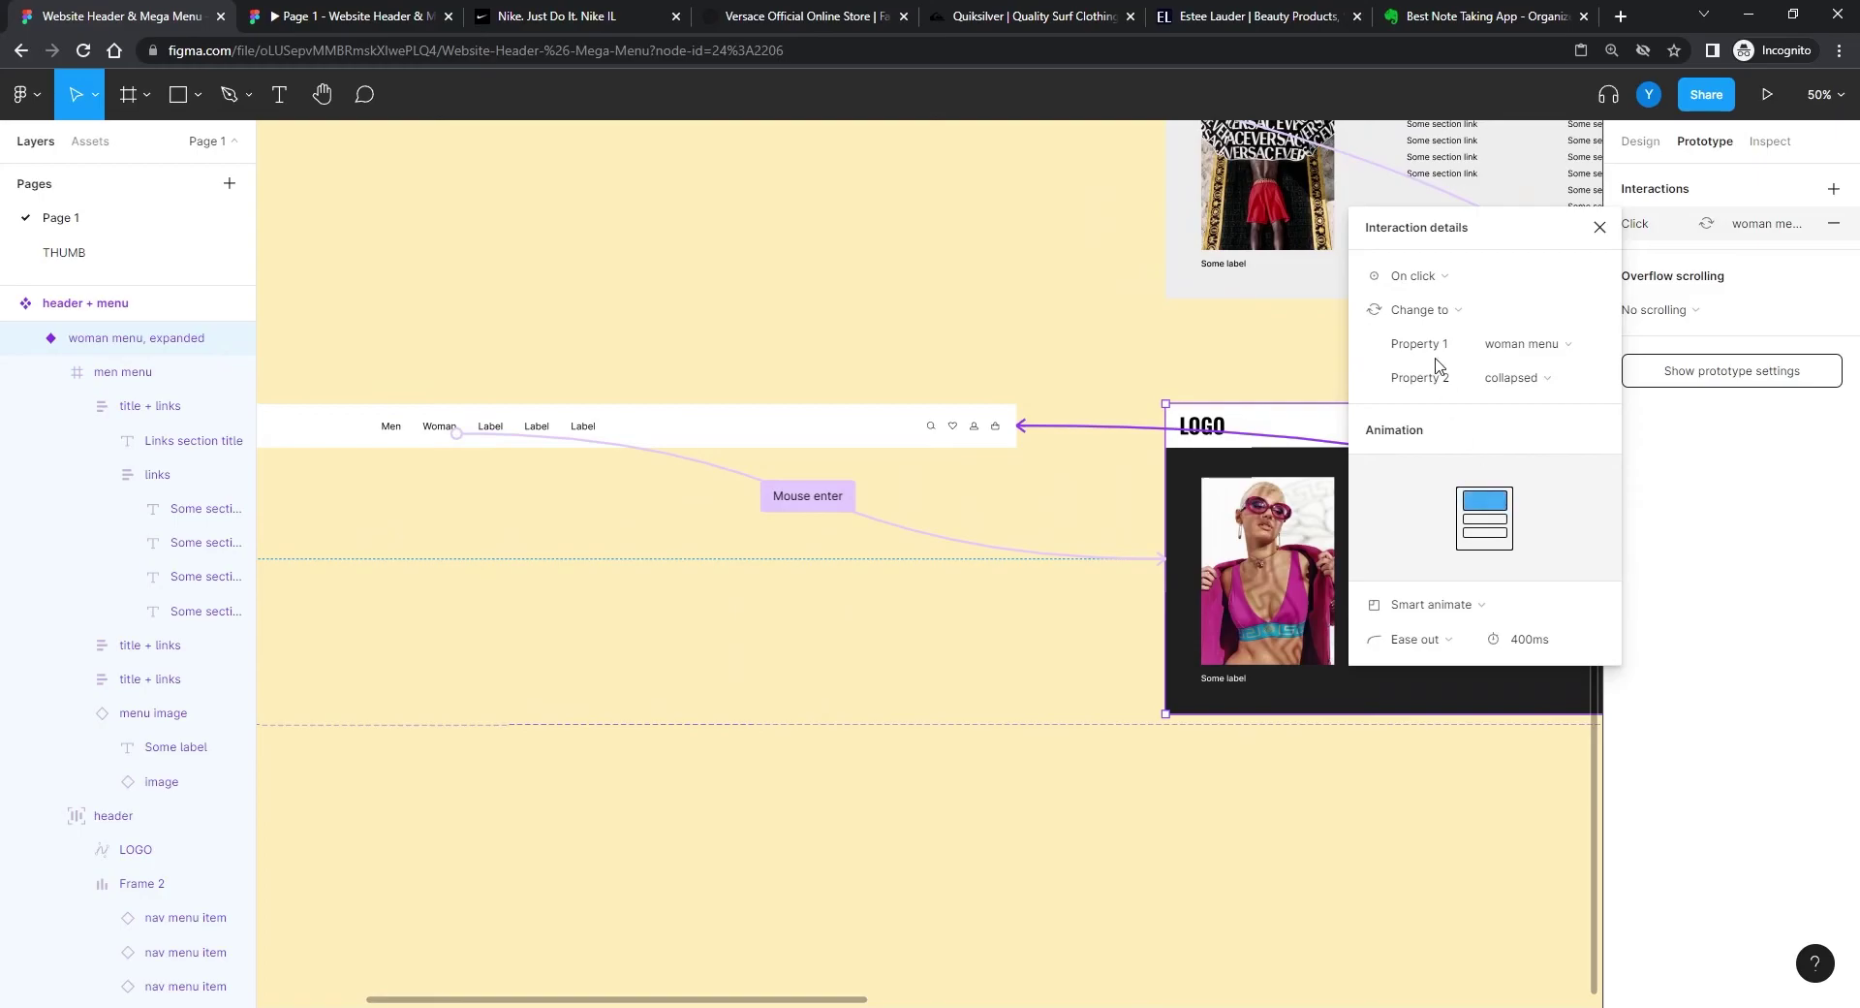
left_click(1439, 277)
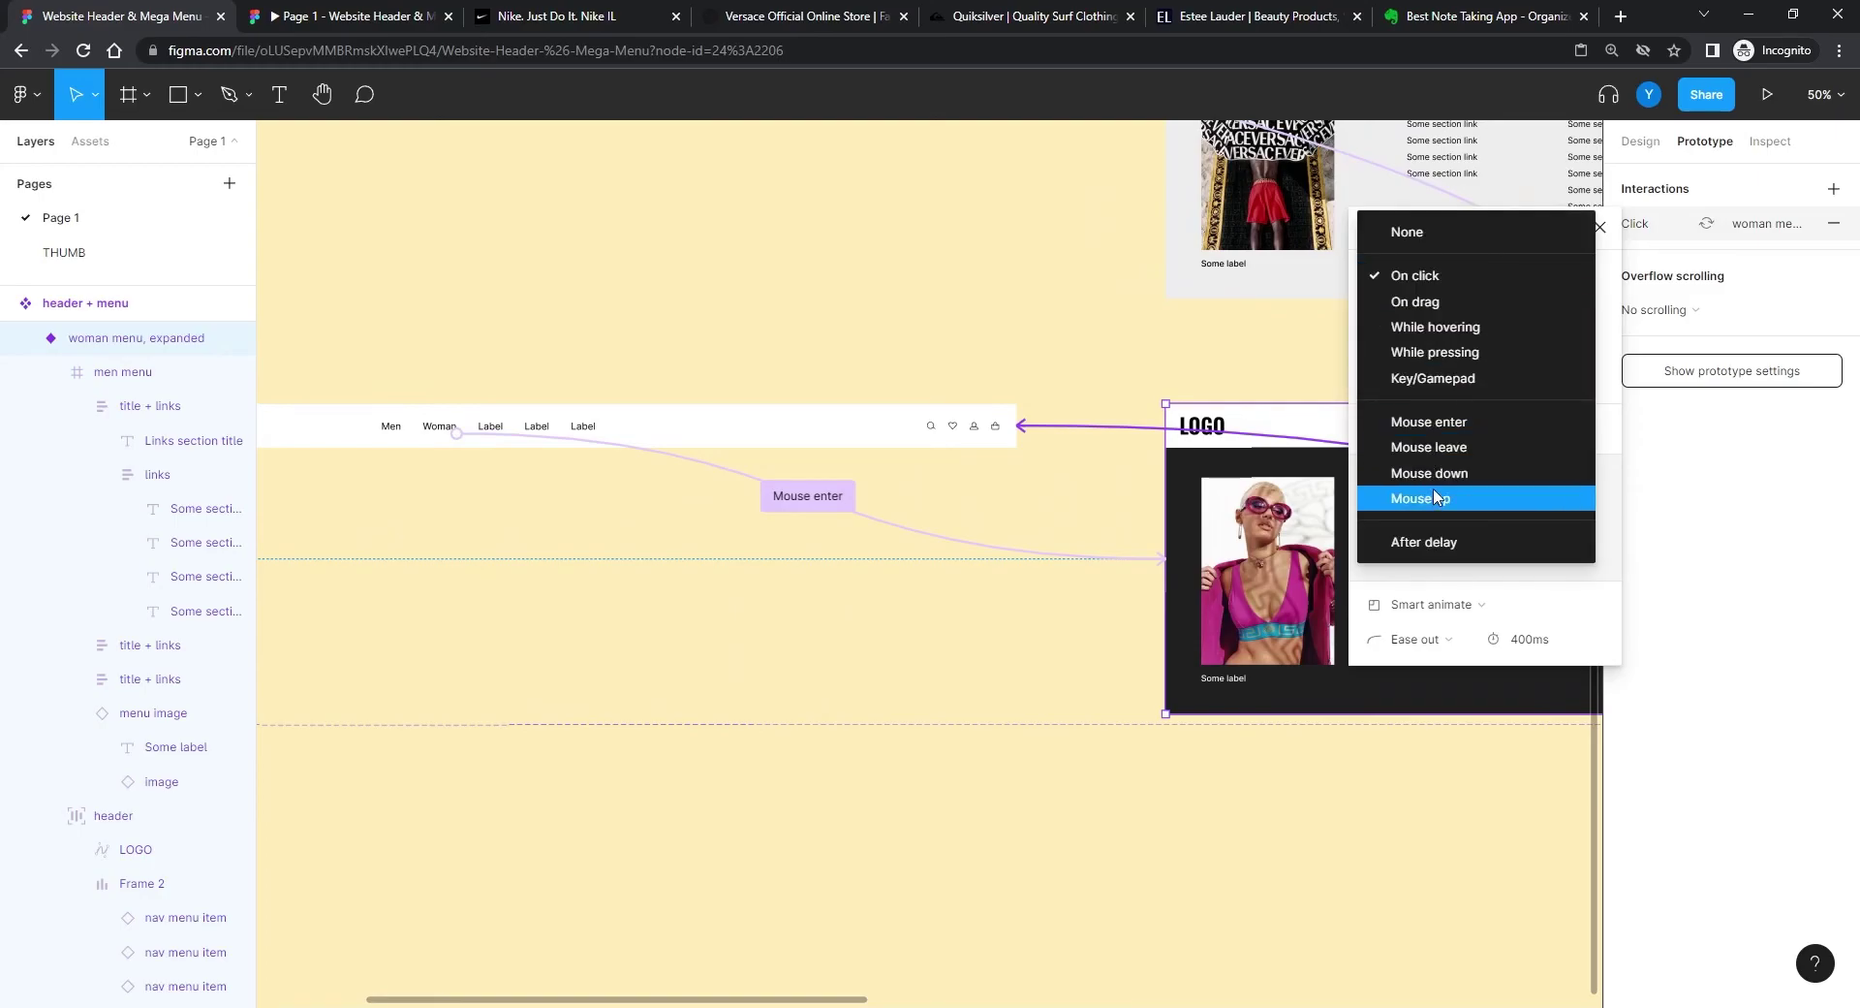
left_click(1437, 447)
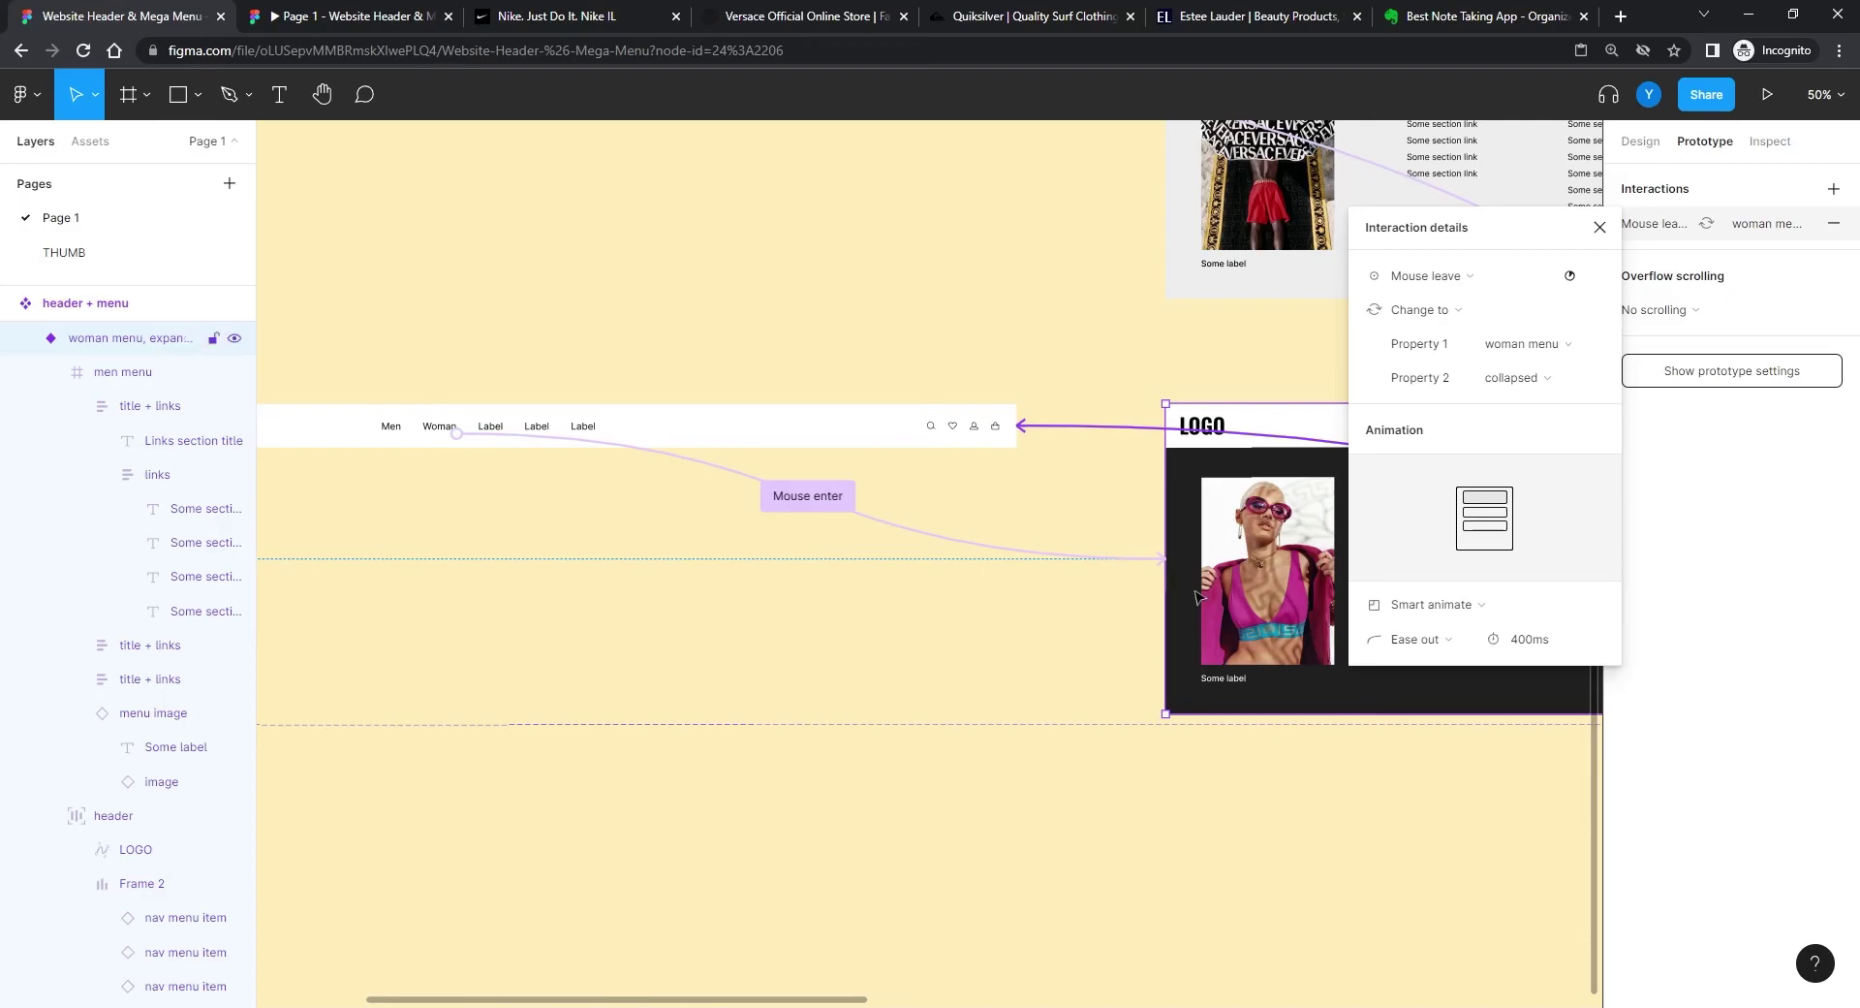
left_click_drag(1174, 560, 977, 820)
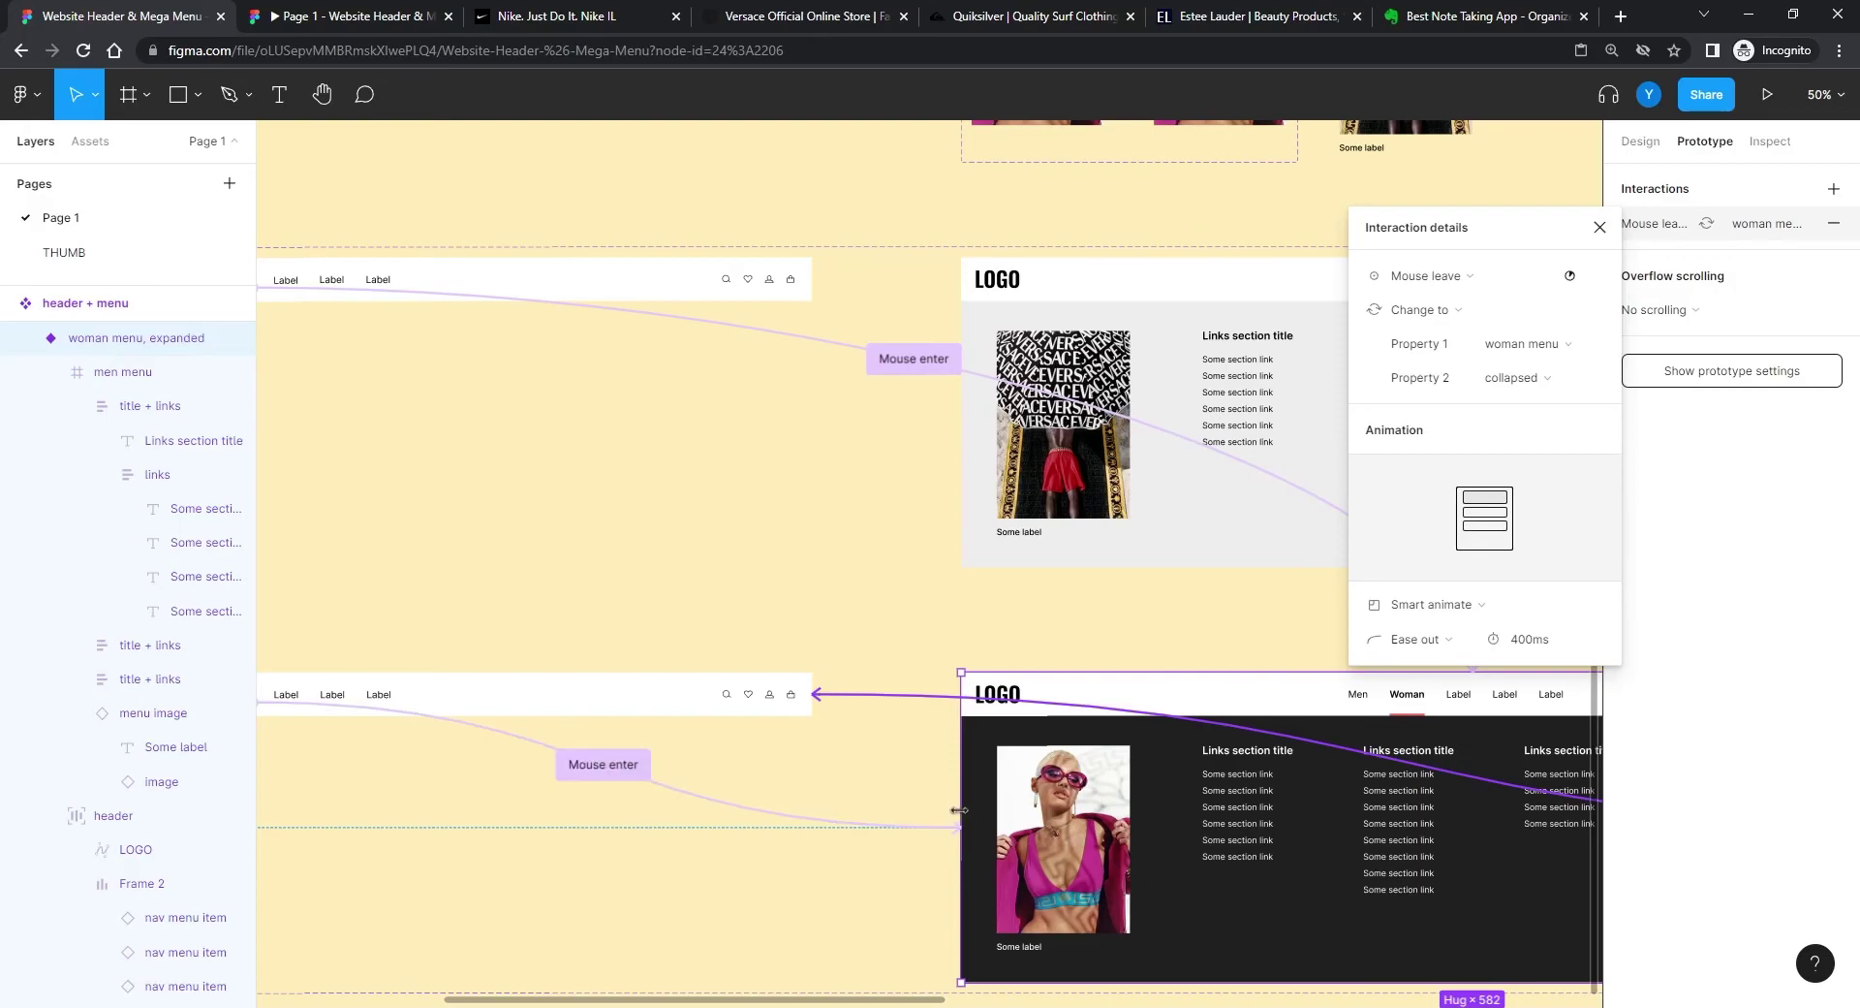
scroll(990, 810, "right", 8)
scroll(991, 810, "down", 2)
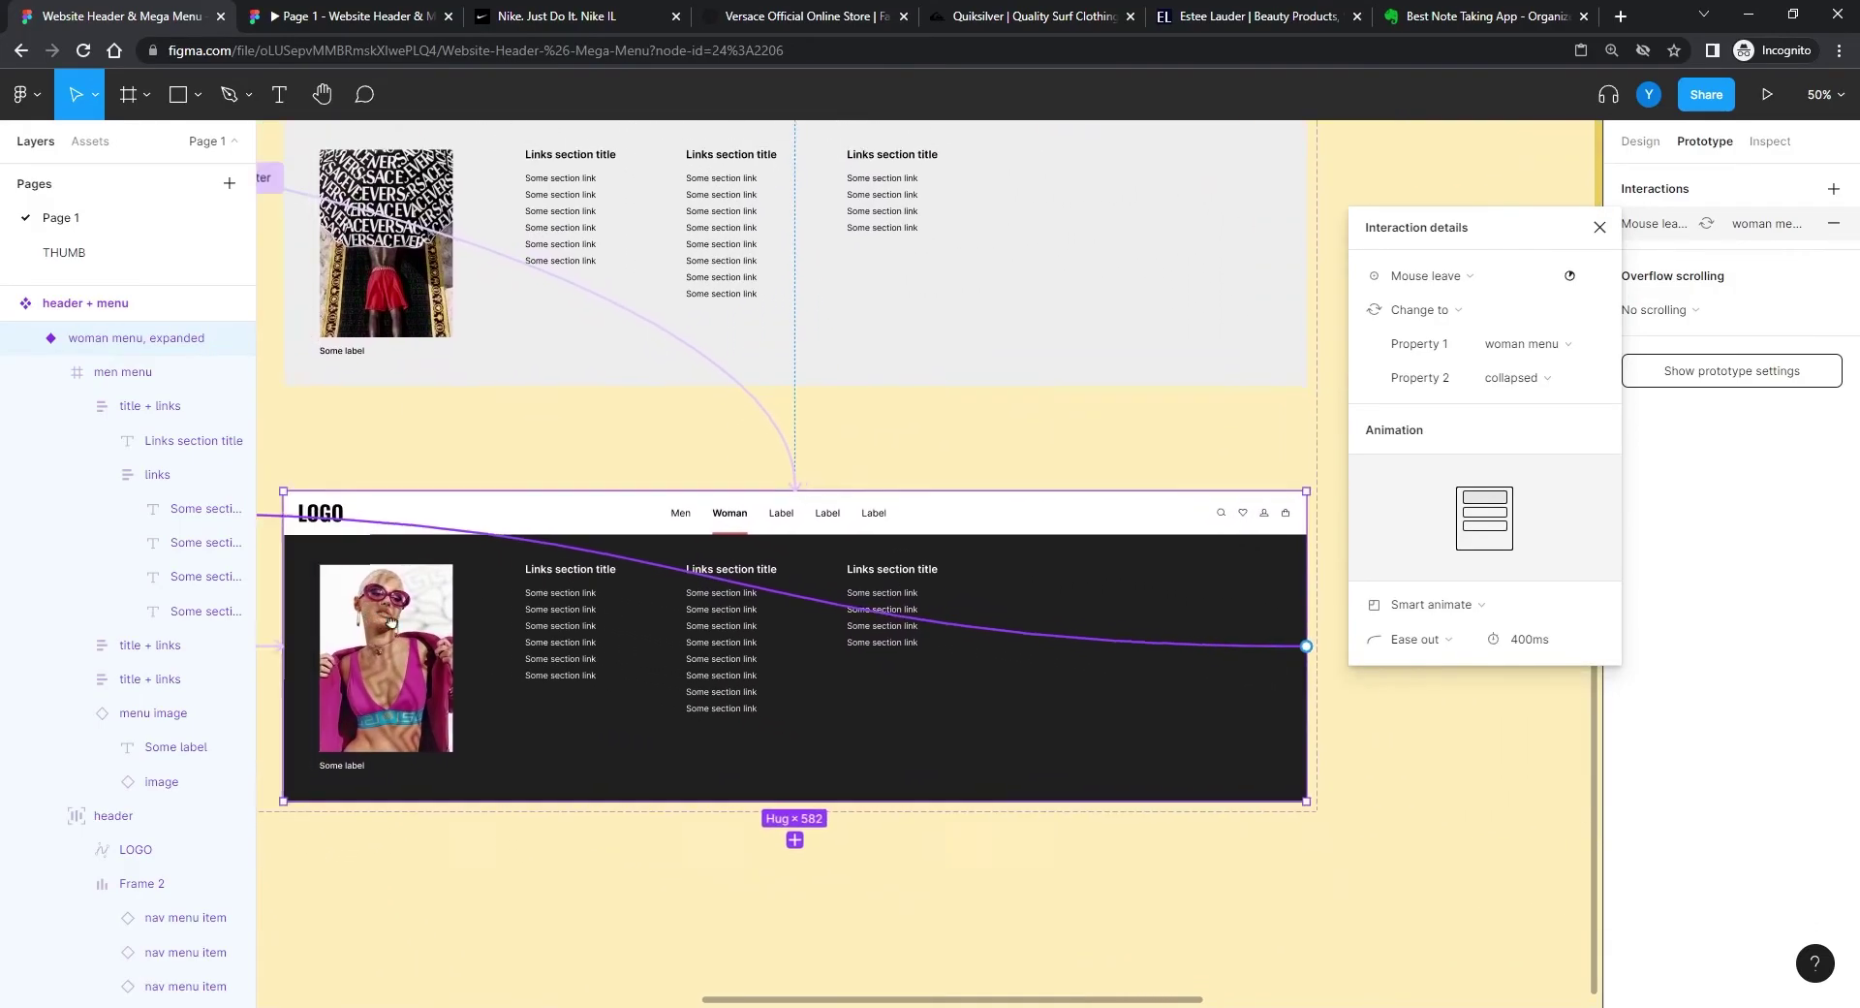
scroll(664, 718, "right", 5)
scroll(678, 732, "left", 6)
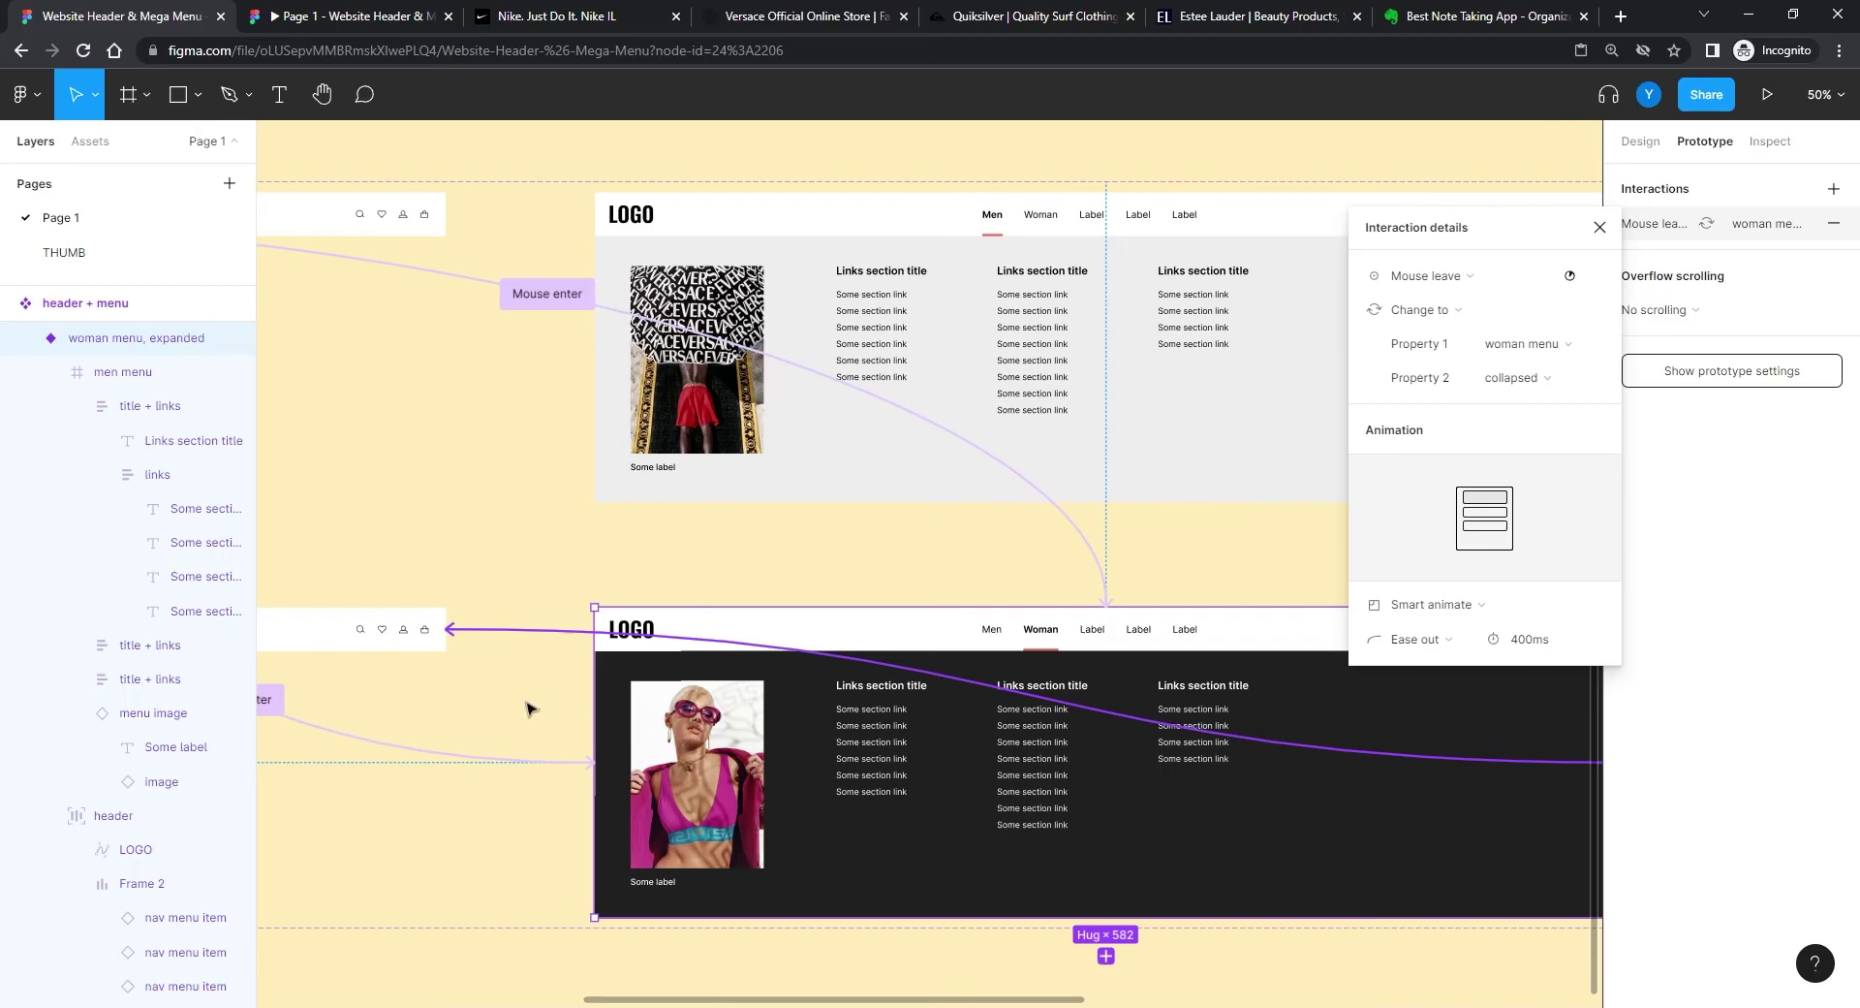
scroll(620, 704, "left", 5)
key("minus")
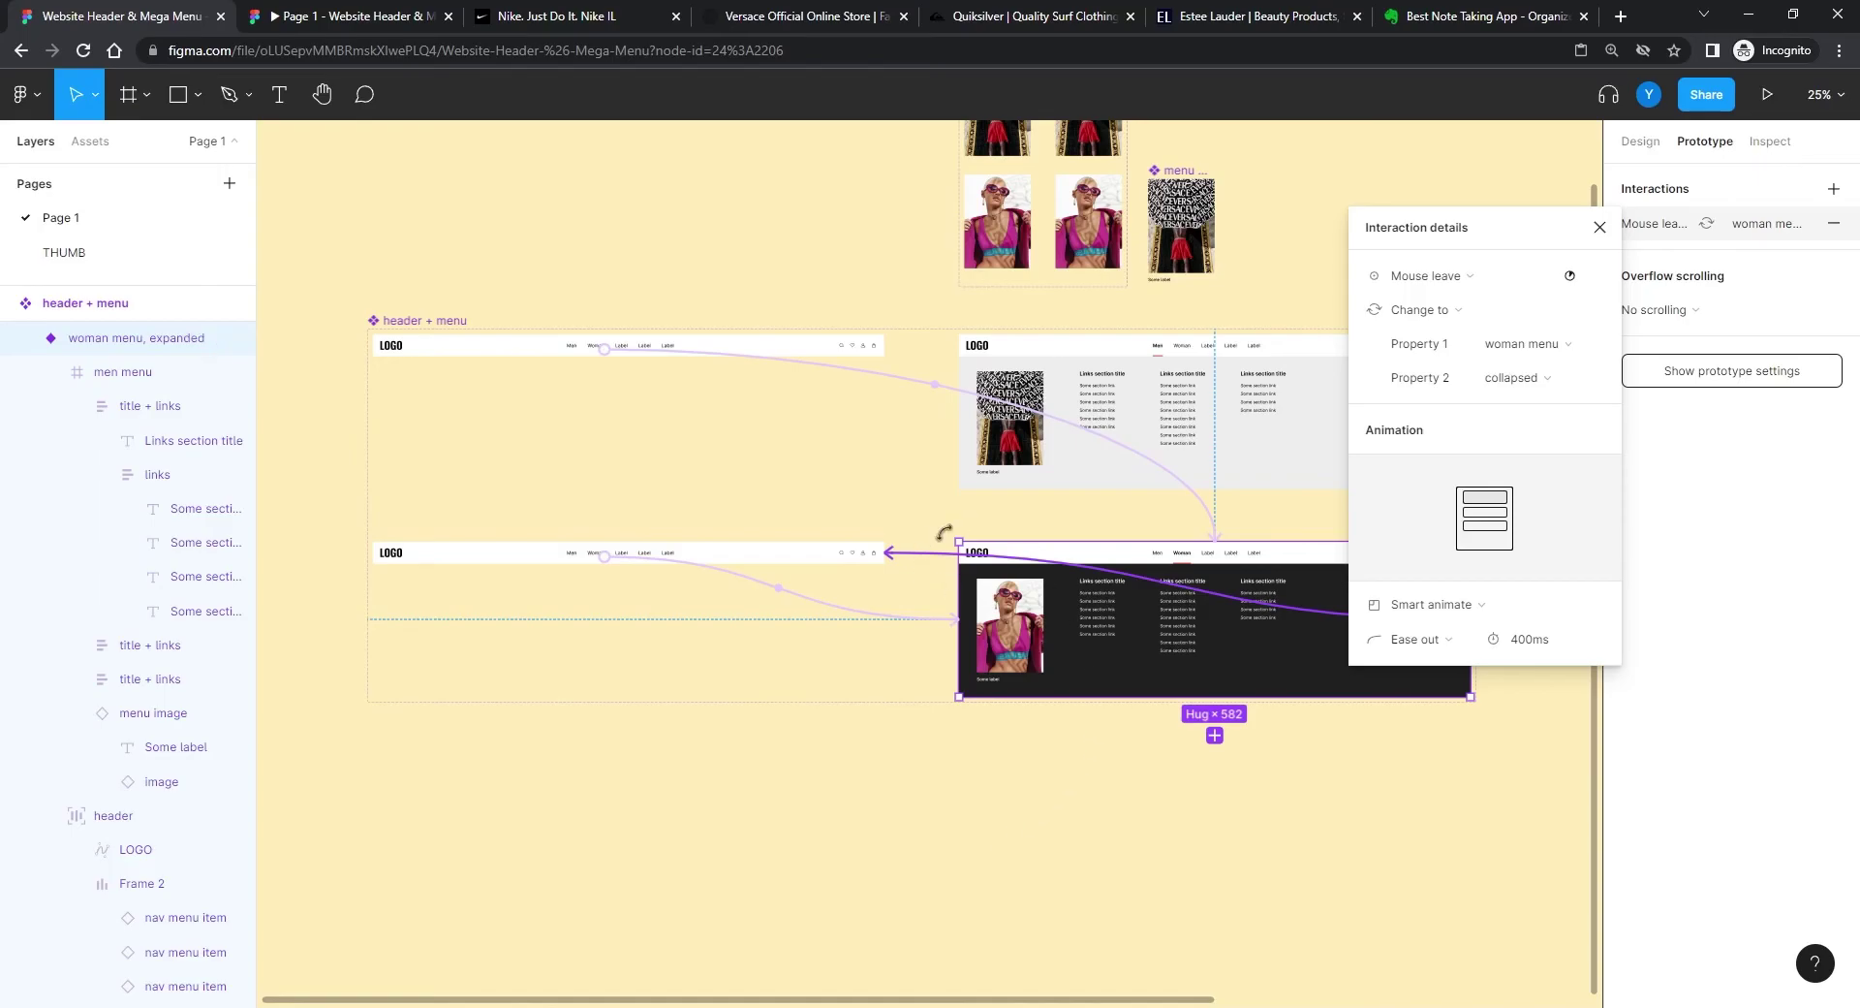
scroll(1105, 657, "up", 5)
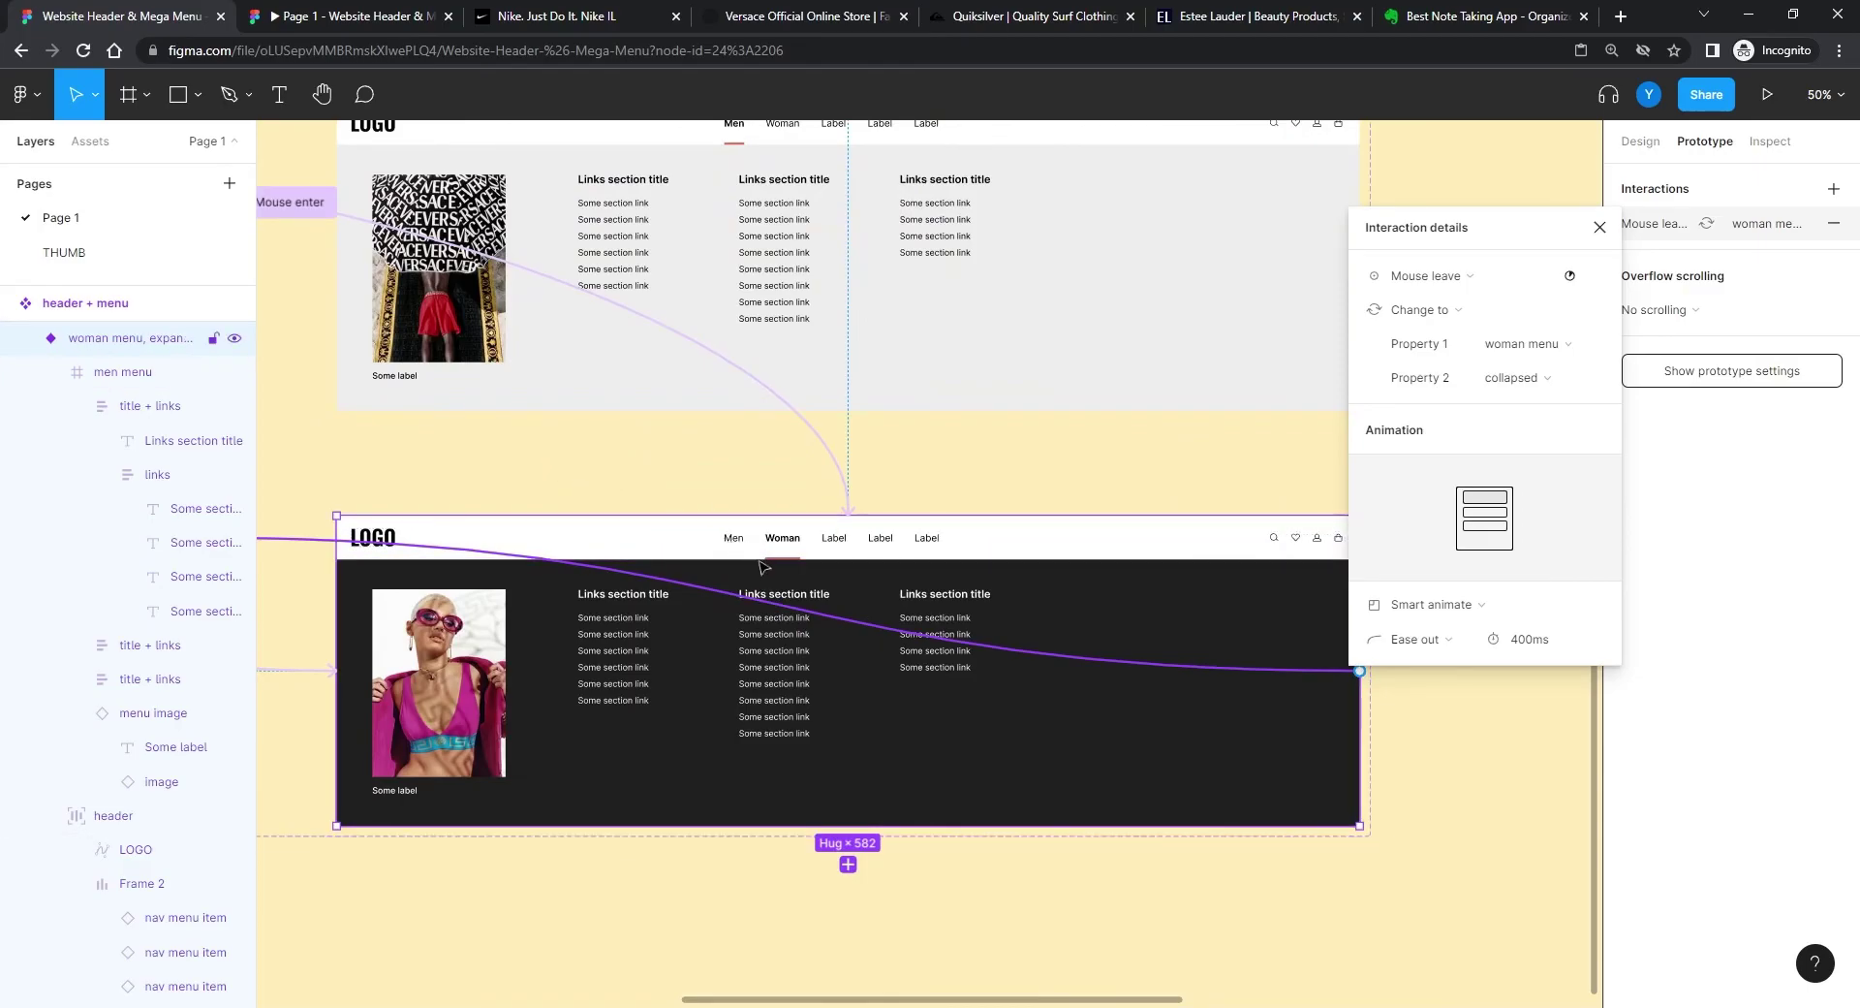
Step: Link the expanded woman menu's Men item to men menu, expanded on Mouse enter
left_click(731, 543)
left_click(732, 543)
left_click(733, 543)
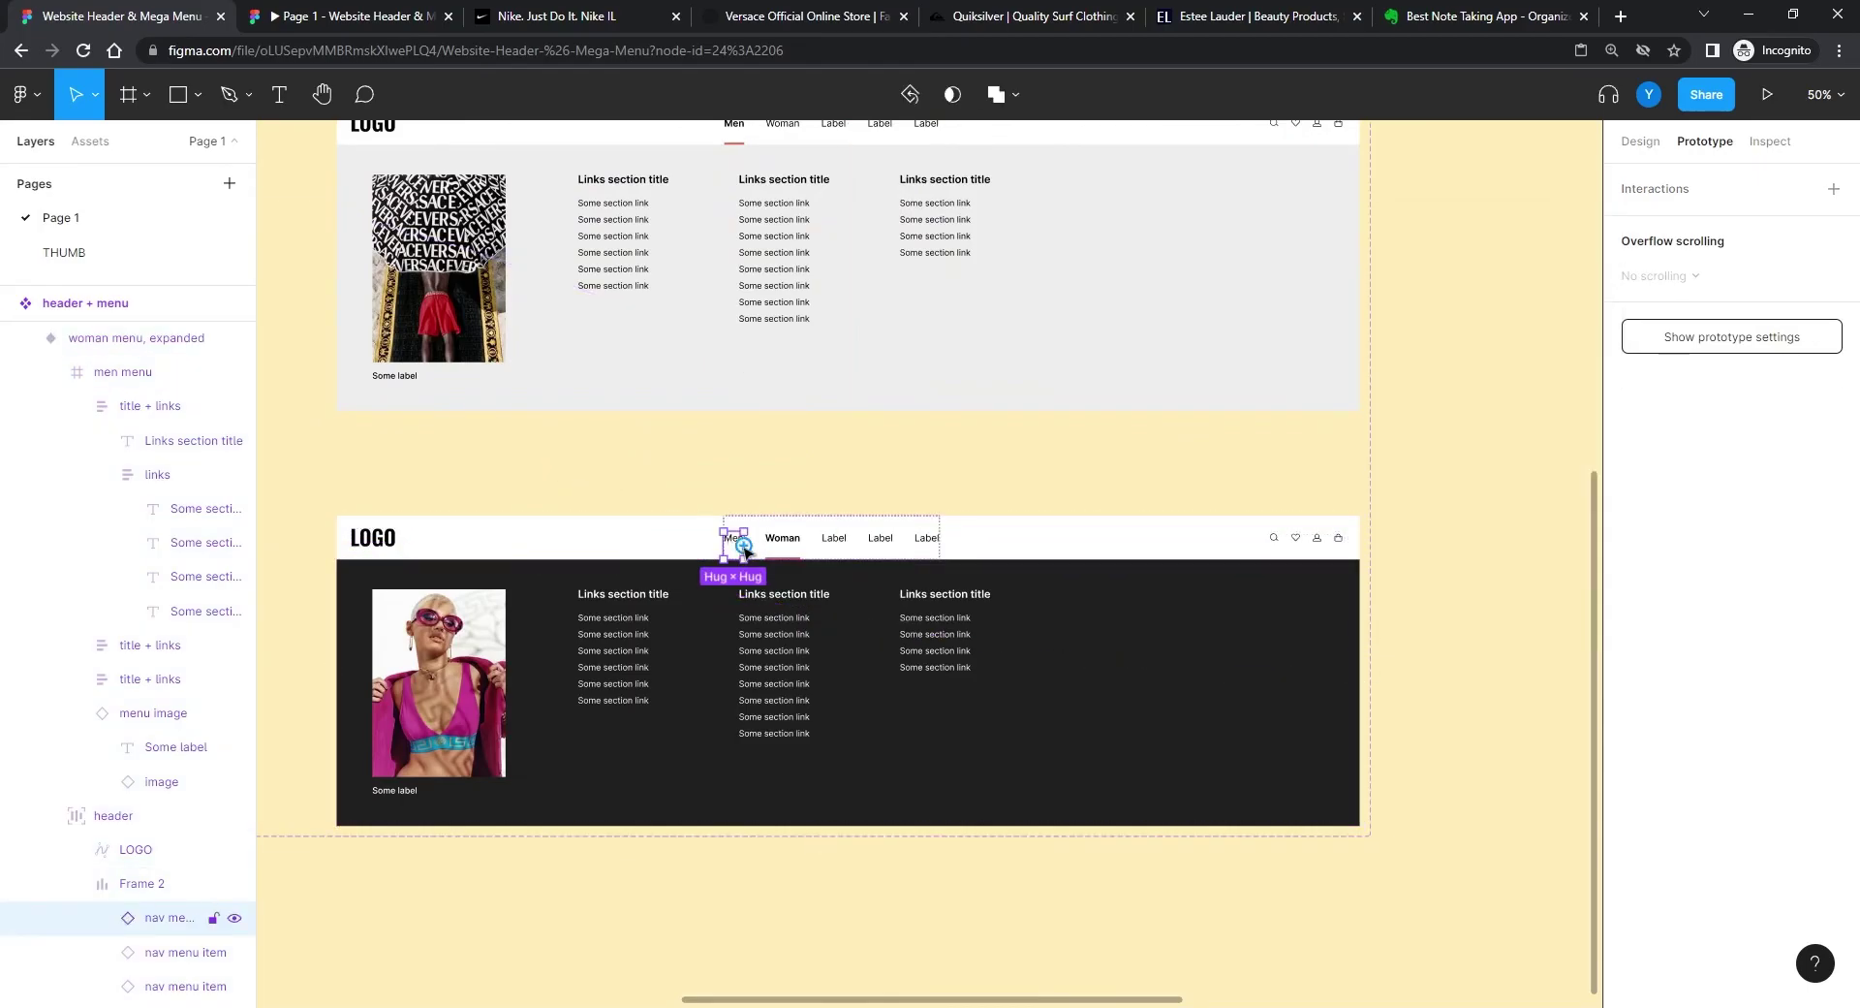
left_click_drag(744, 546, 845, 407)
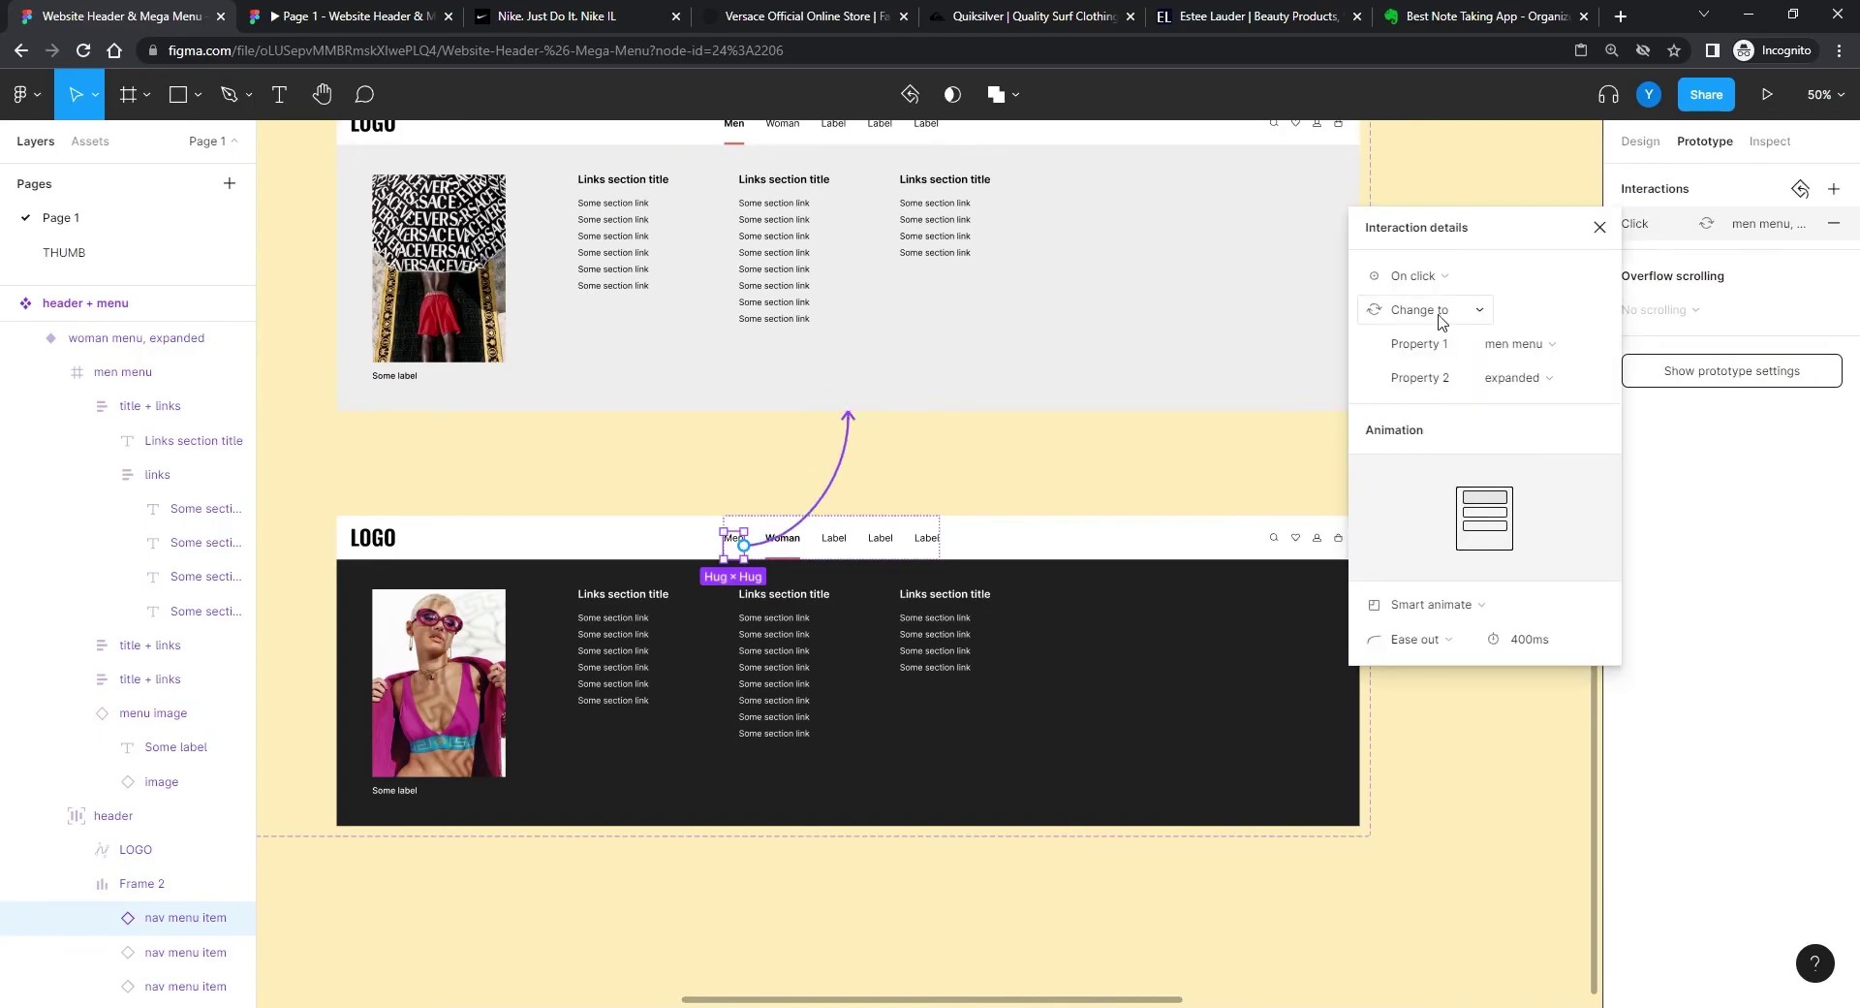
left_click(1420, 279)
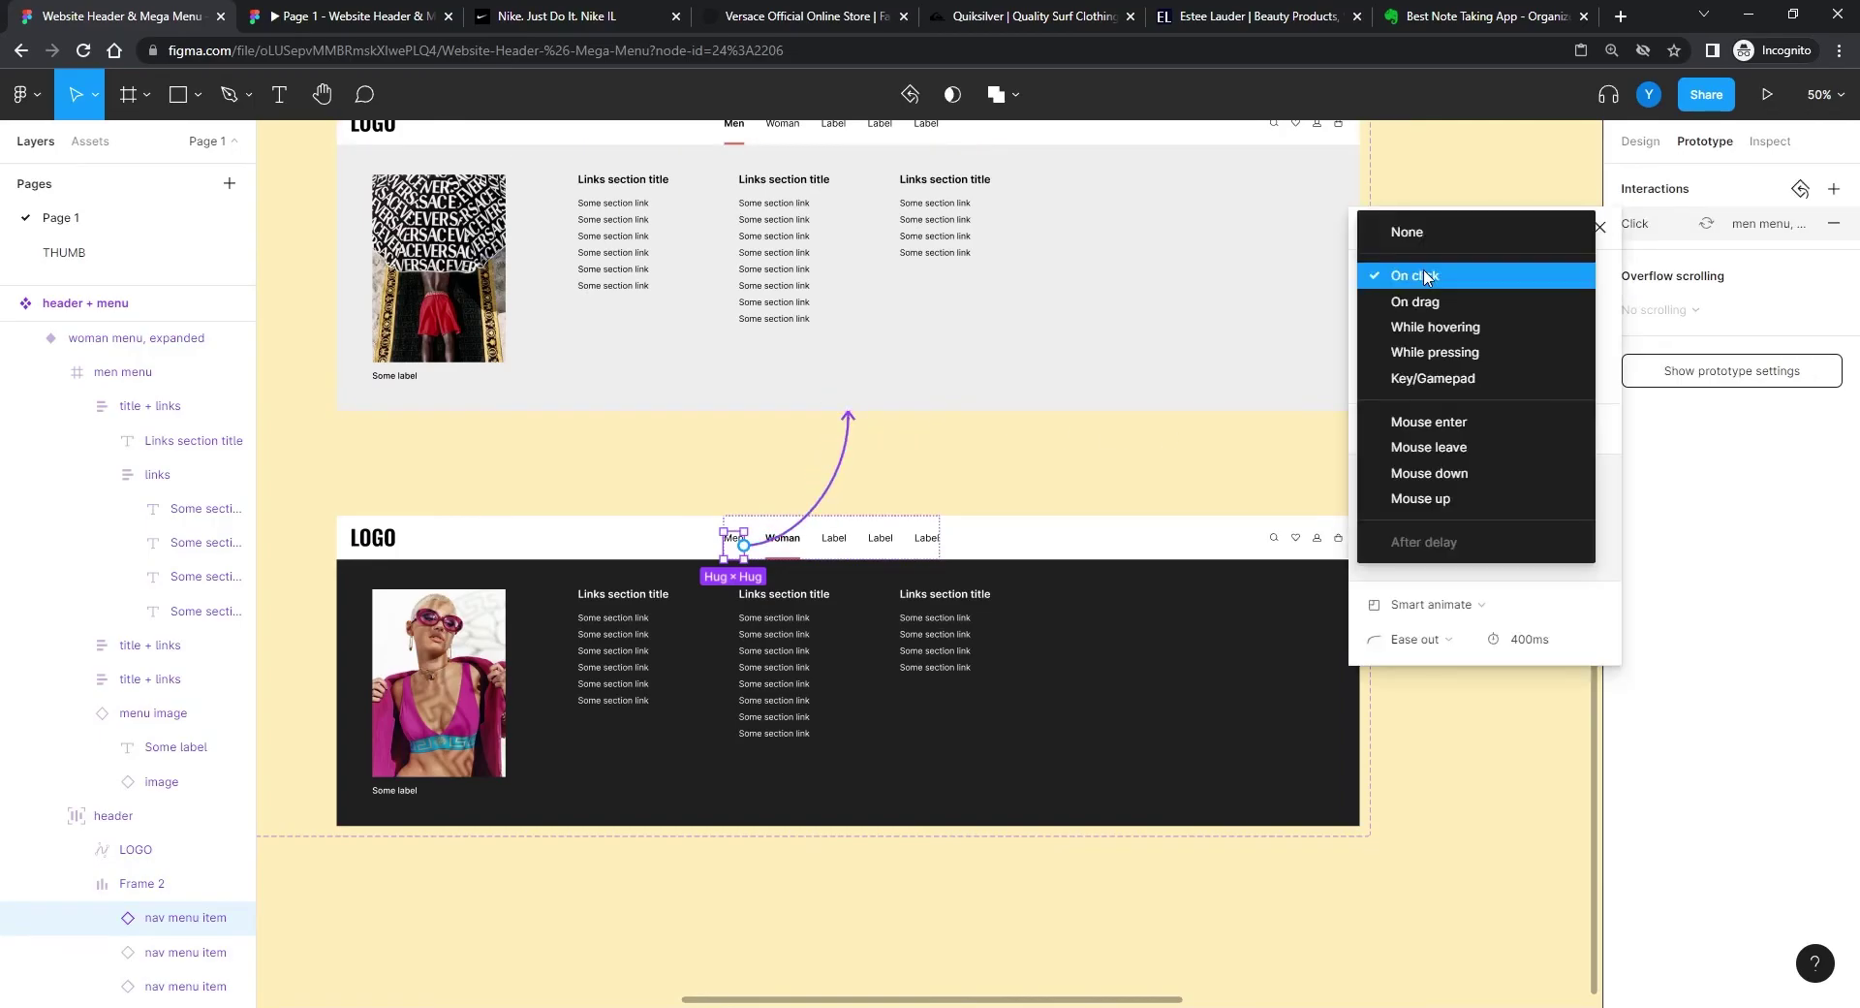
left_click(1420, 422)
scroll(644, 428, "up", 3)
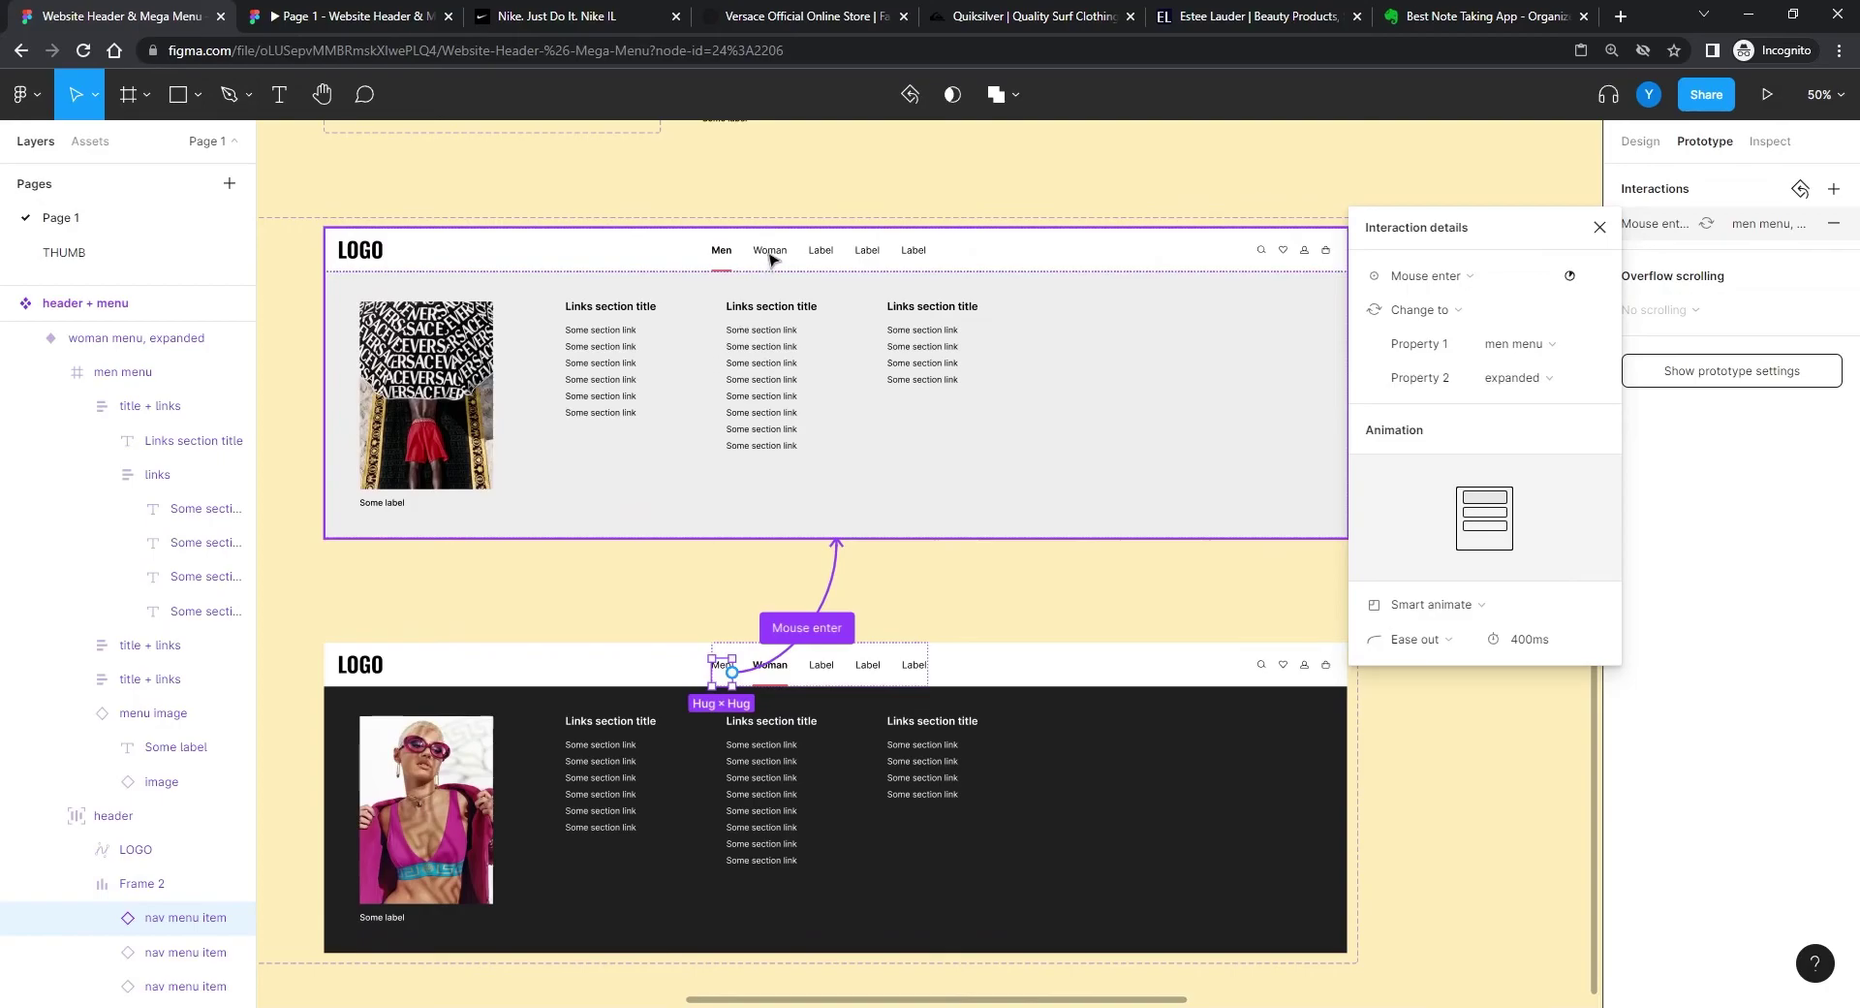
Step: Link the expanded men menu's Woman item to woman menu, expanded on click
left_click(772, 255)
double_click(772, 256)
double_click(780, 258)
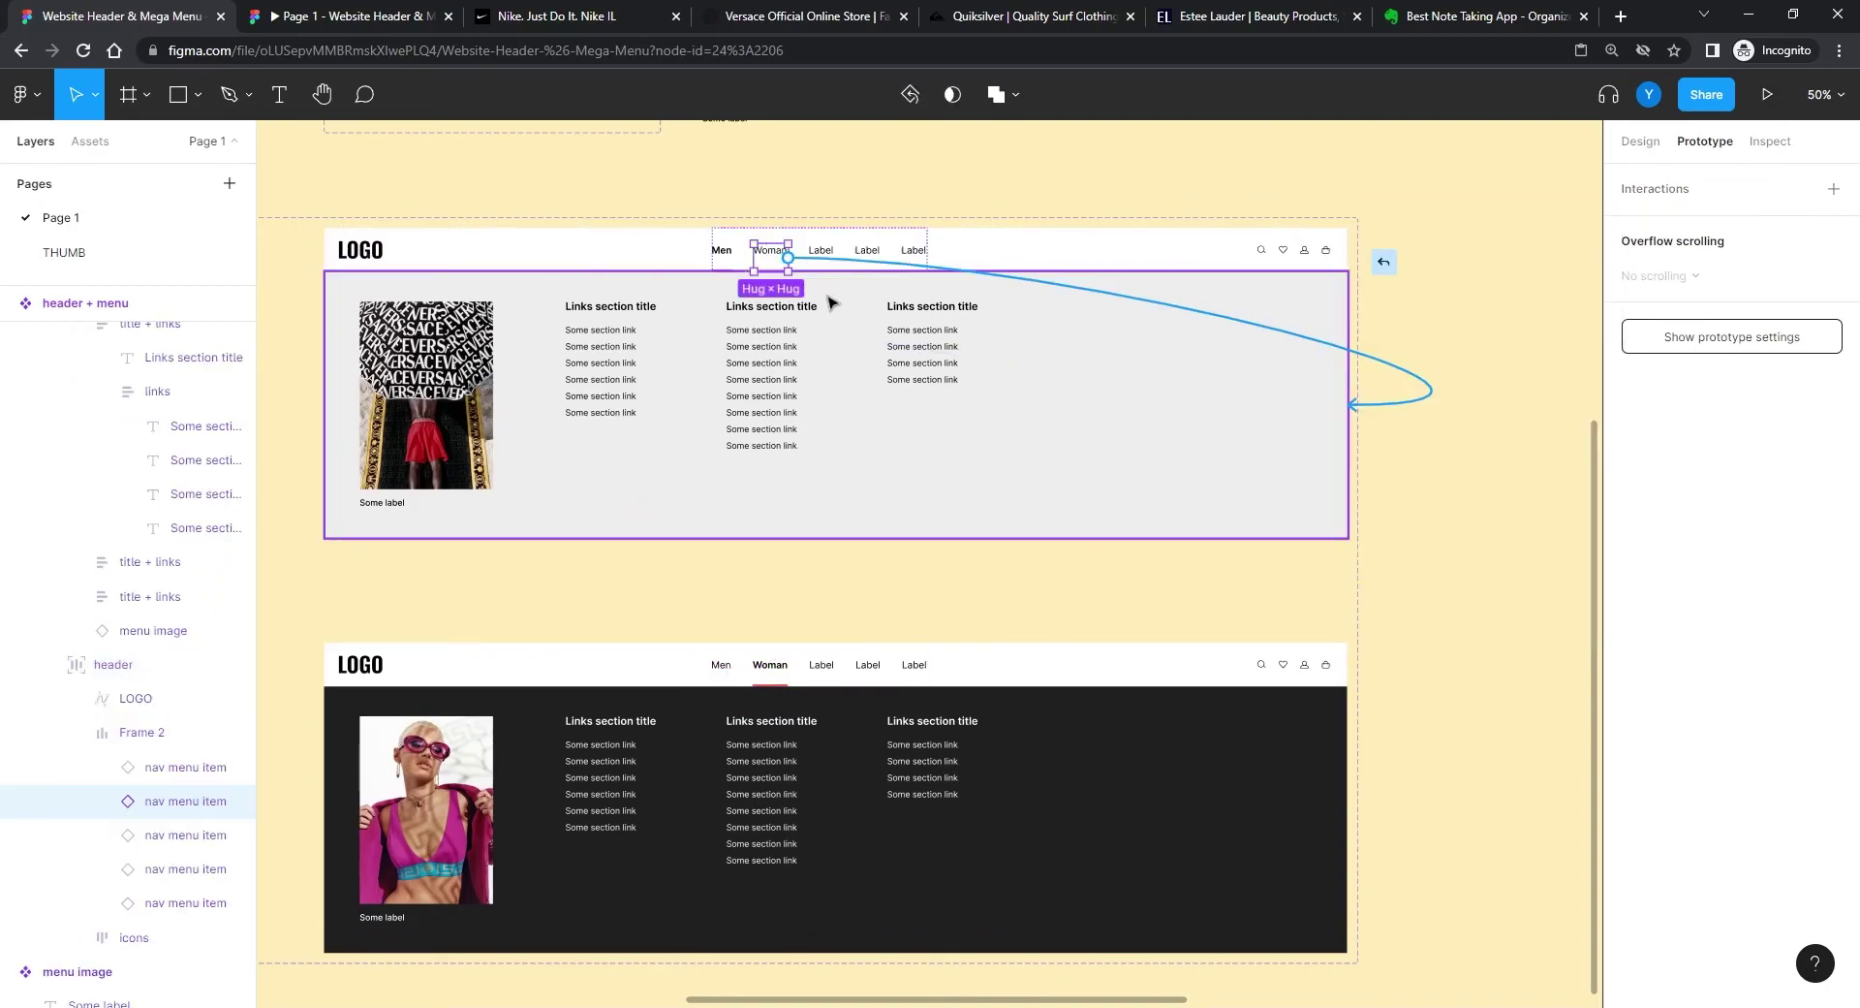
left_click_drag(787, 258, 814, 668)
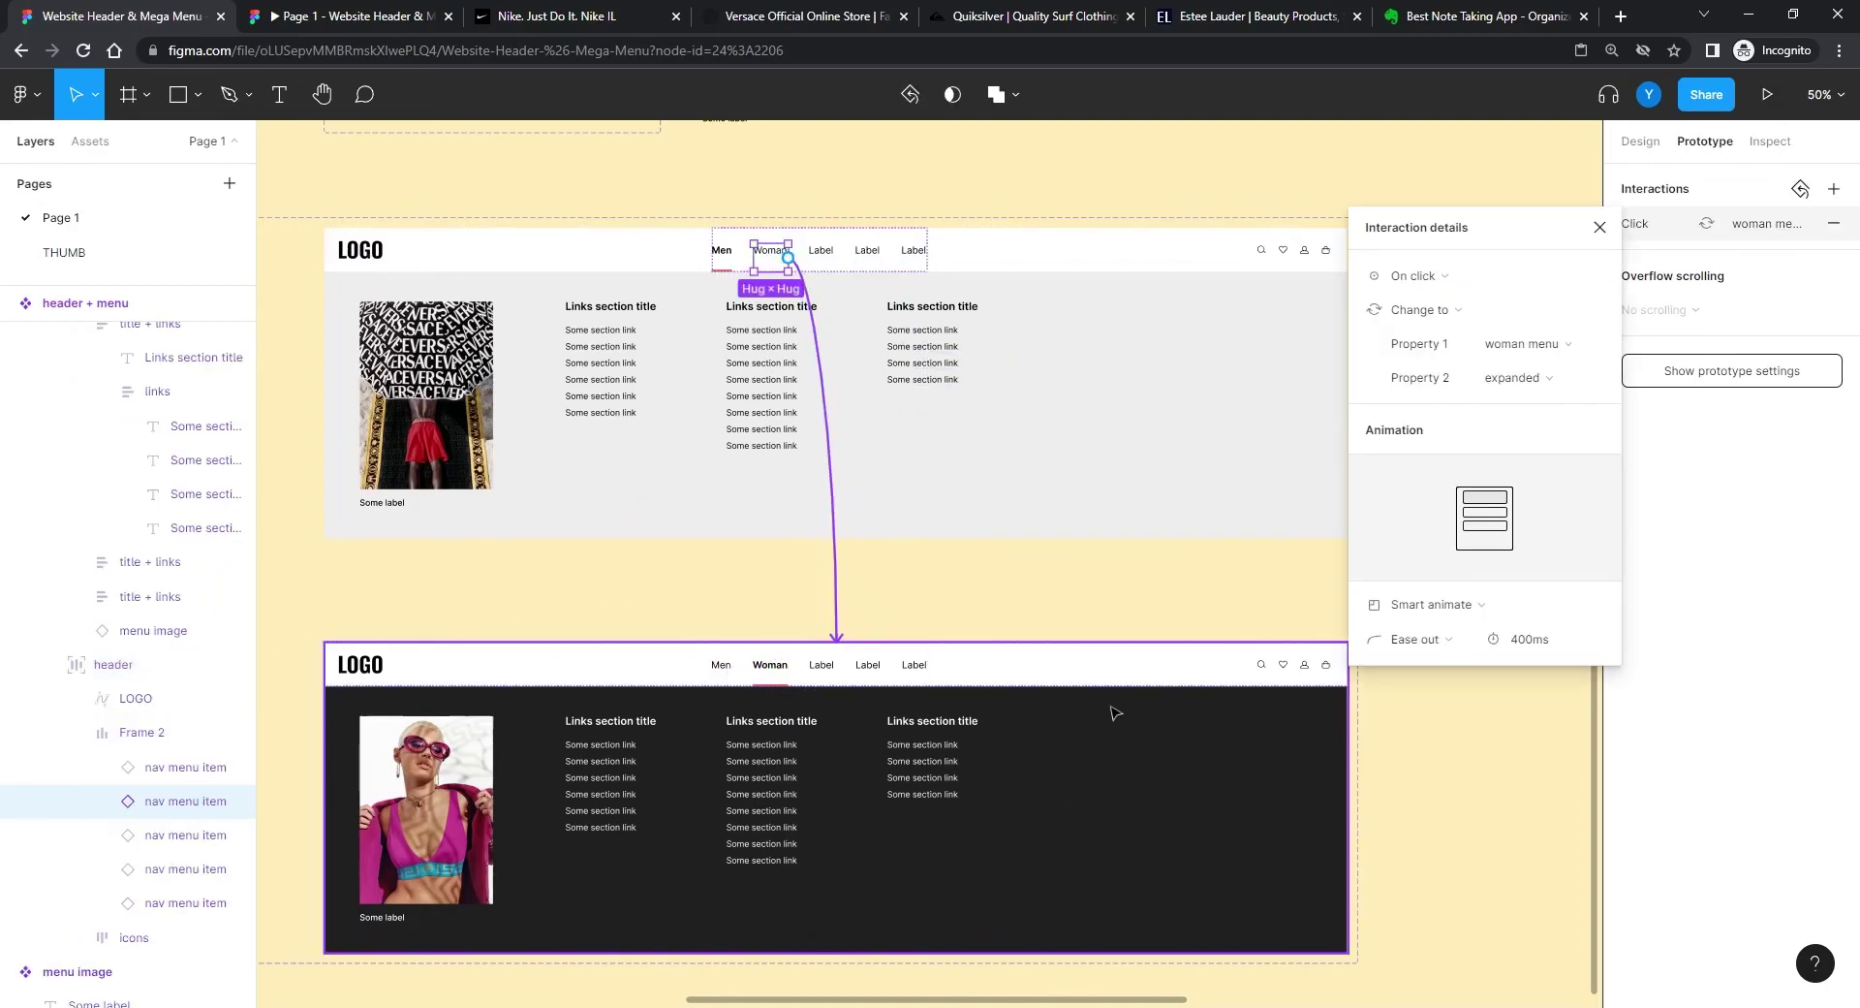
left_click(1600, 227)
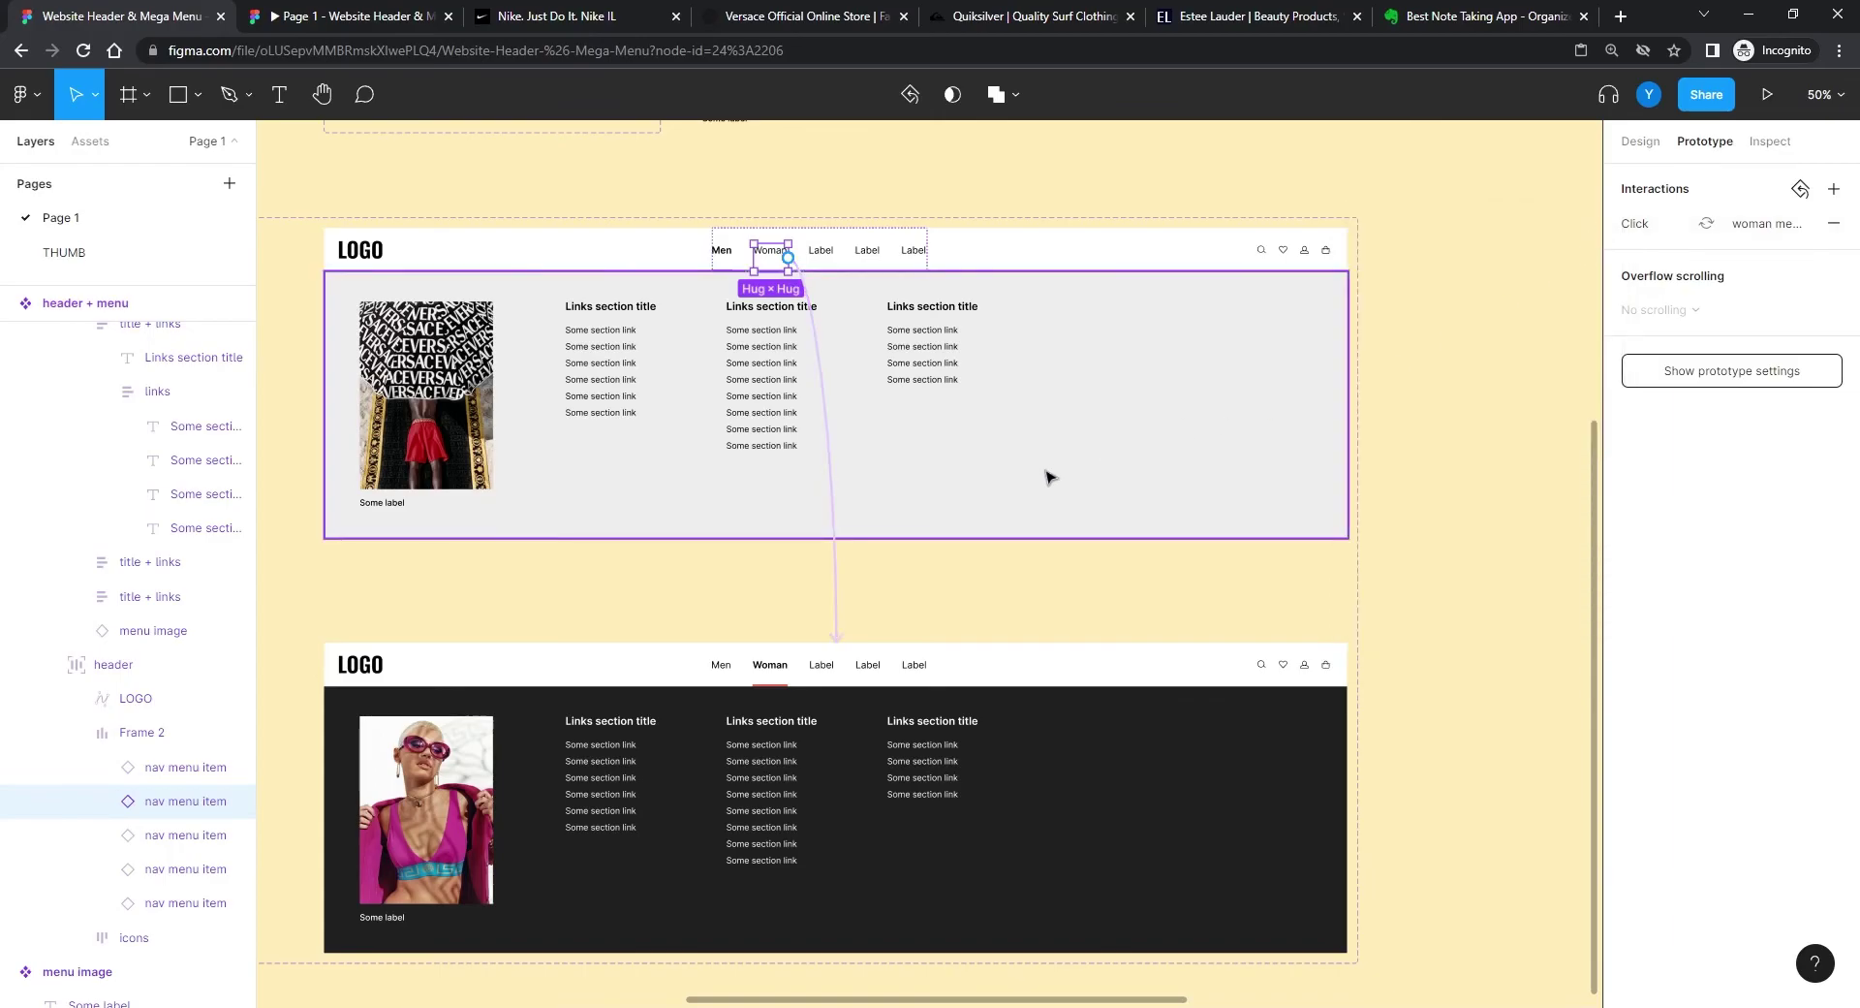
key("minus")
scroll(419, 801, "left", 5)
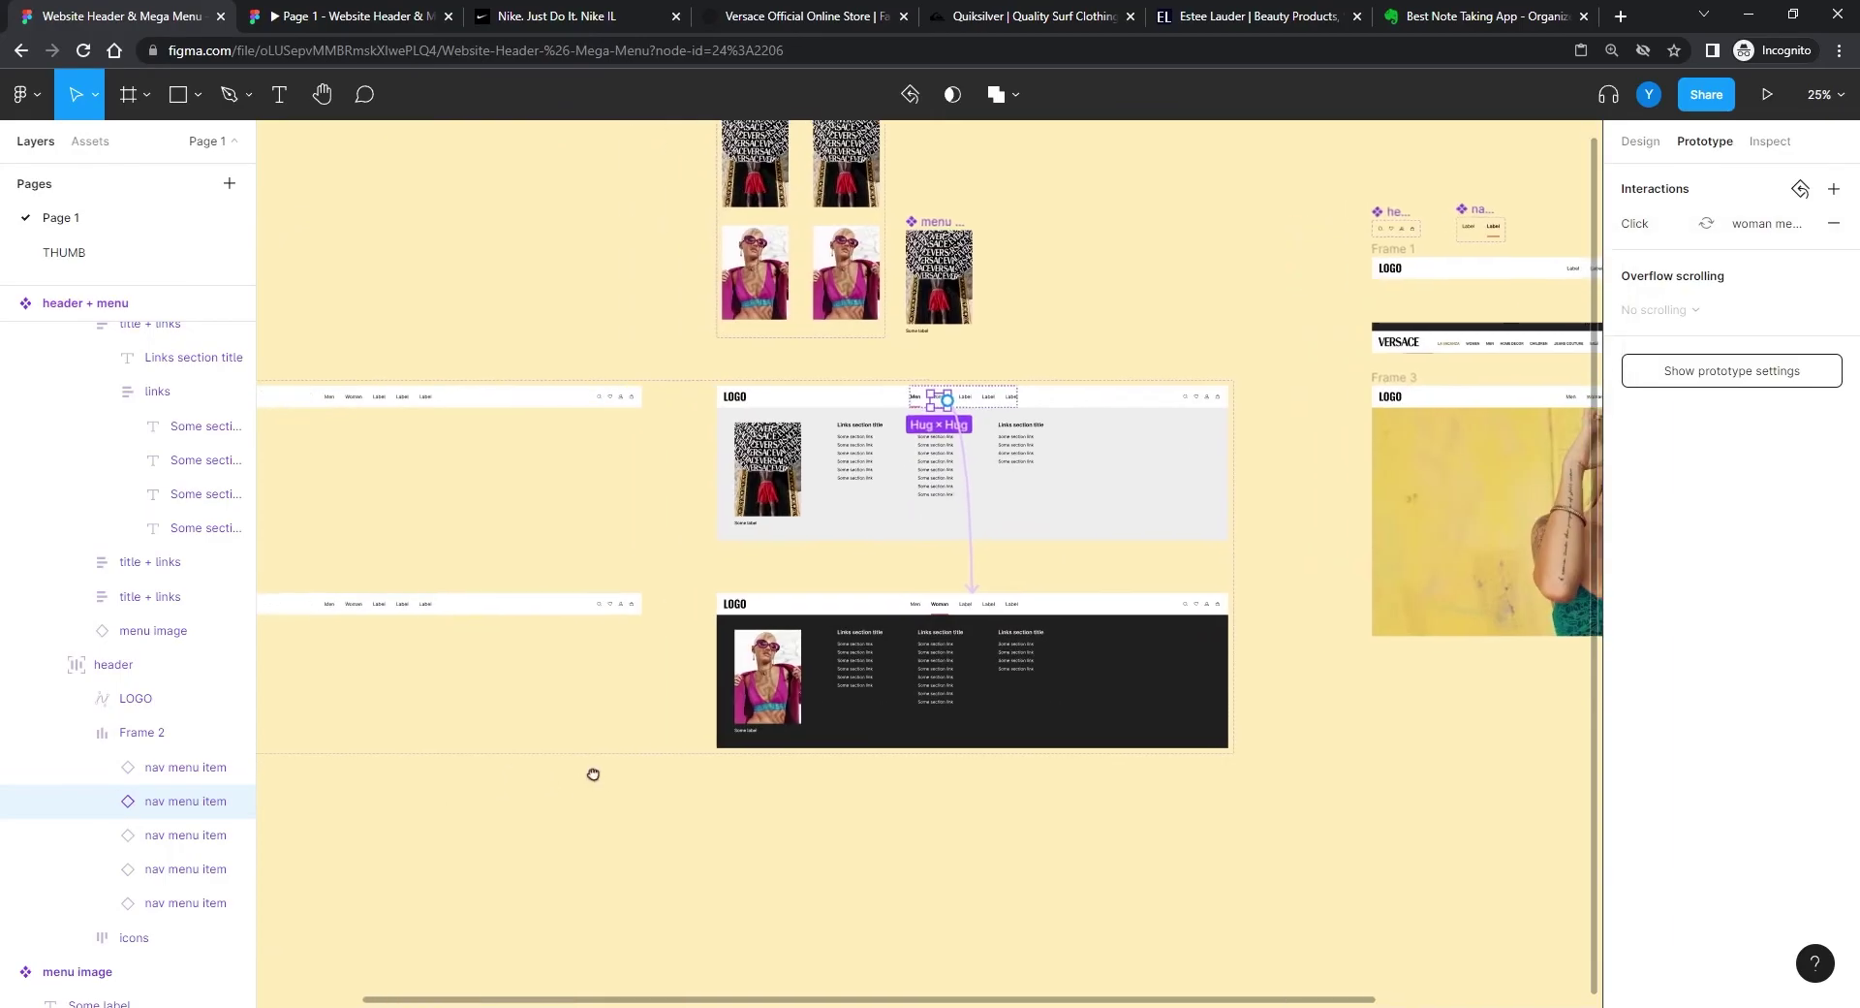
left_click(528, 360)
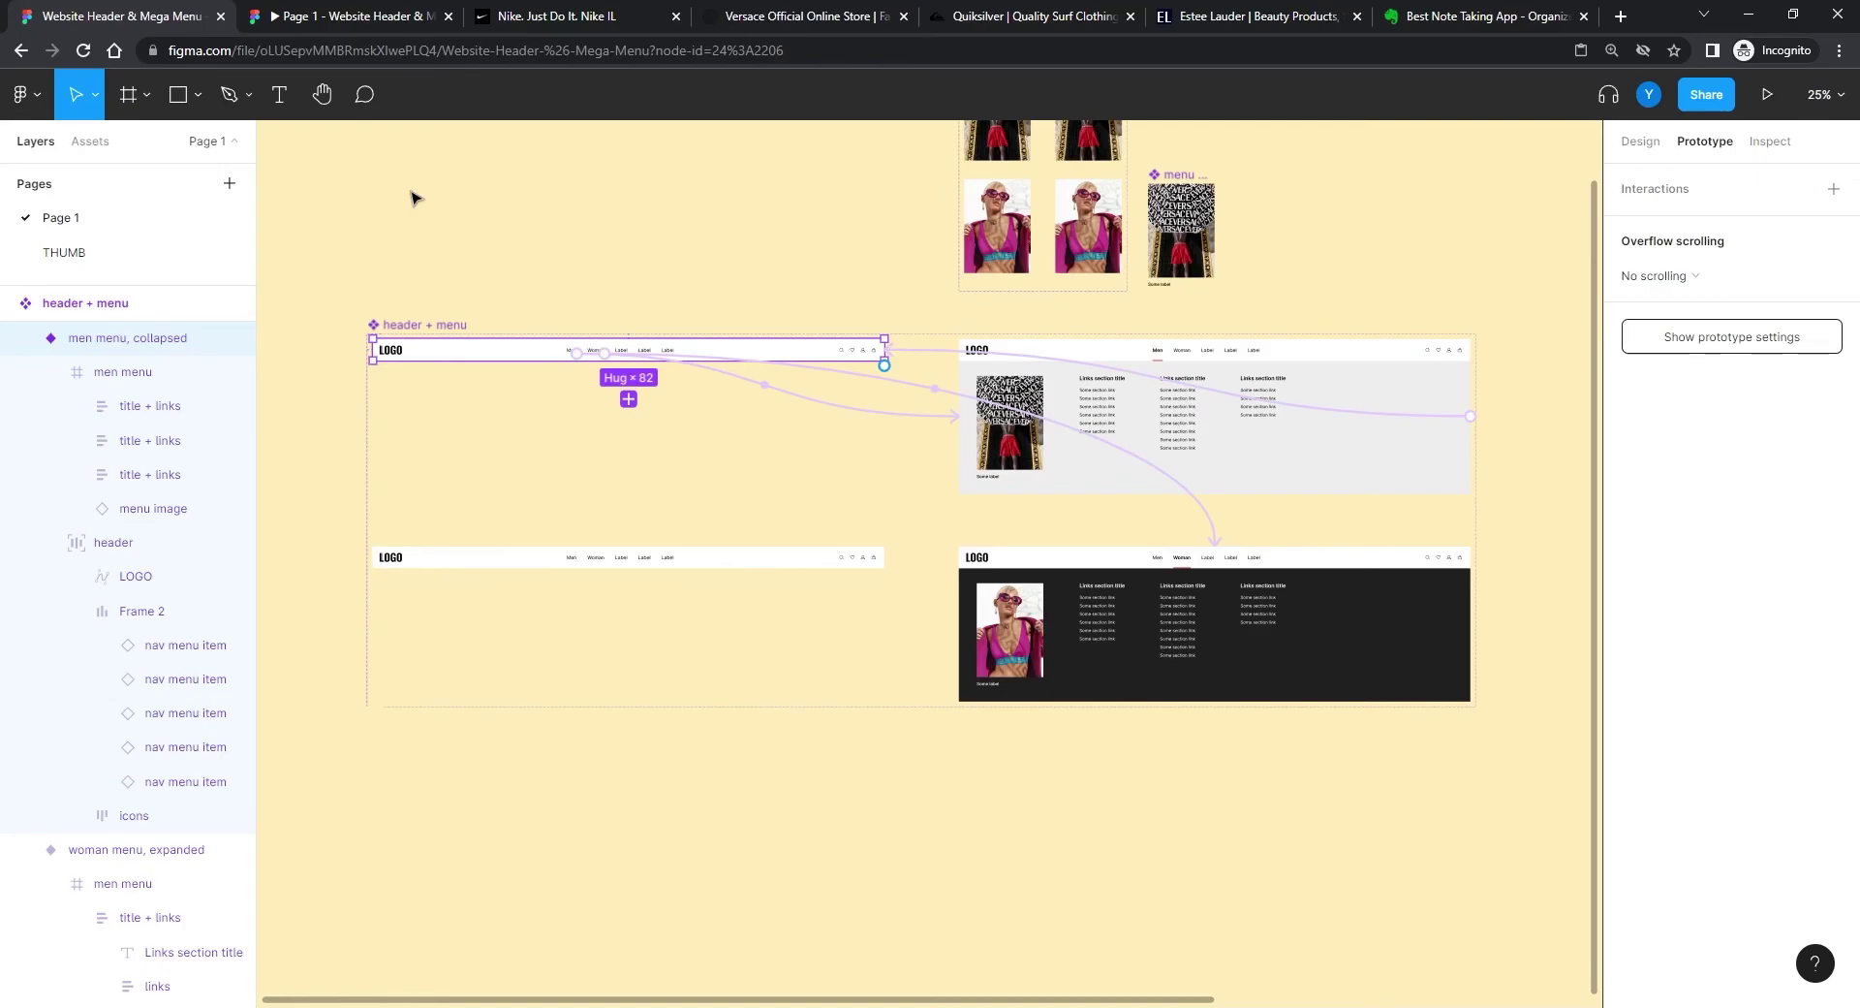
Step: Replace Frame 3's header with the header + menu component and present Frame 3
left_click_drag(1424, 705, 523, 721)
scroll(523, 737, "up", 3)
key("plus")
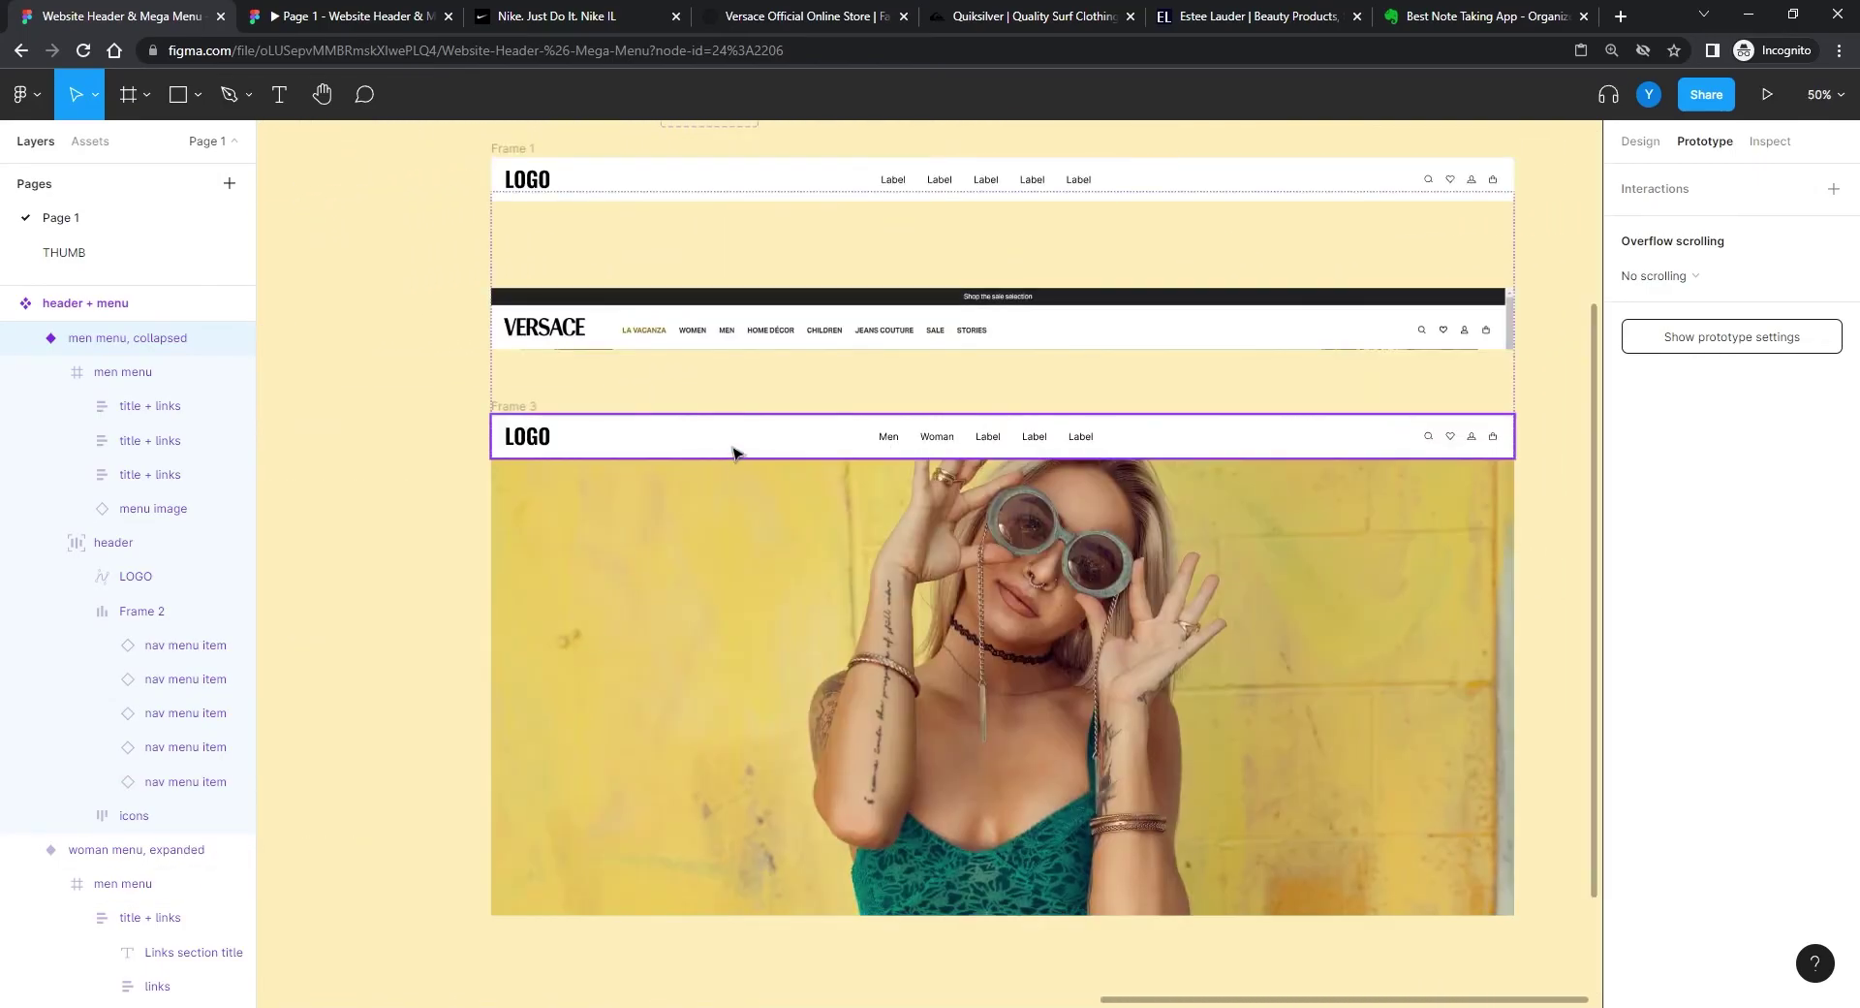
left_click(733, 451)
right_click(734, 450)
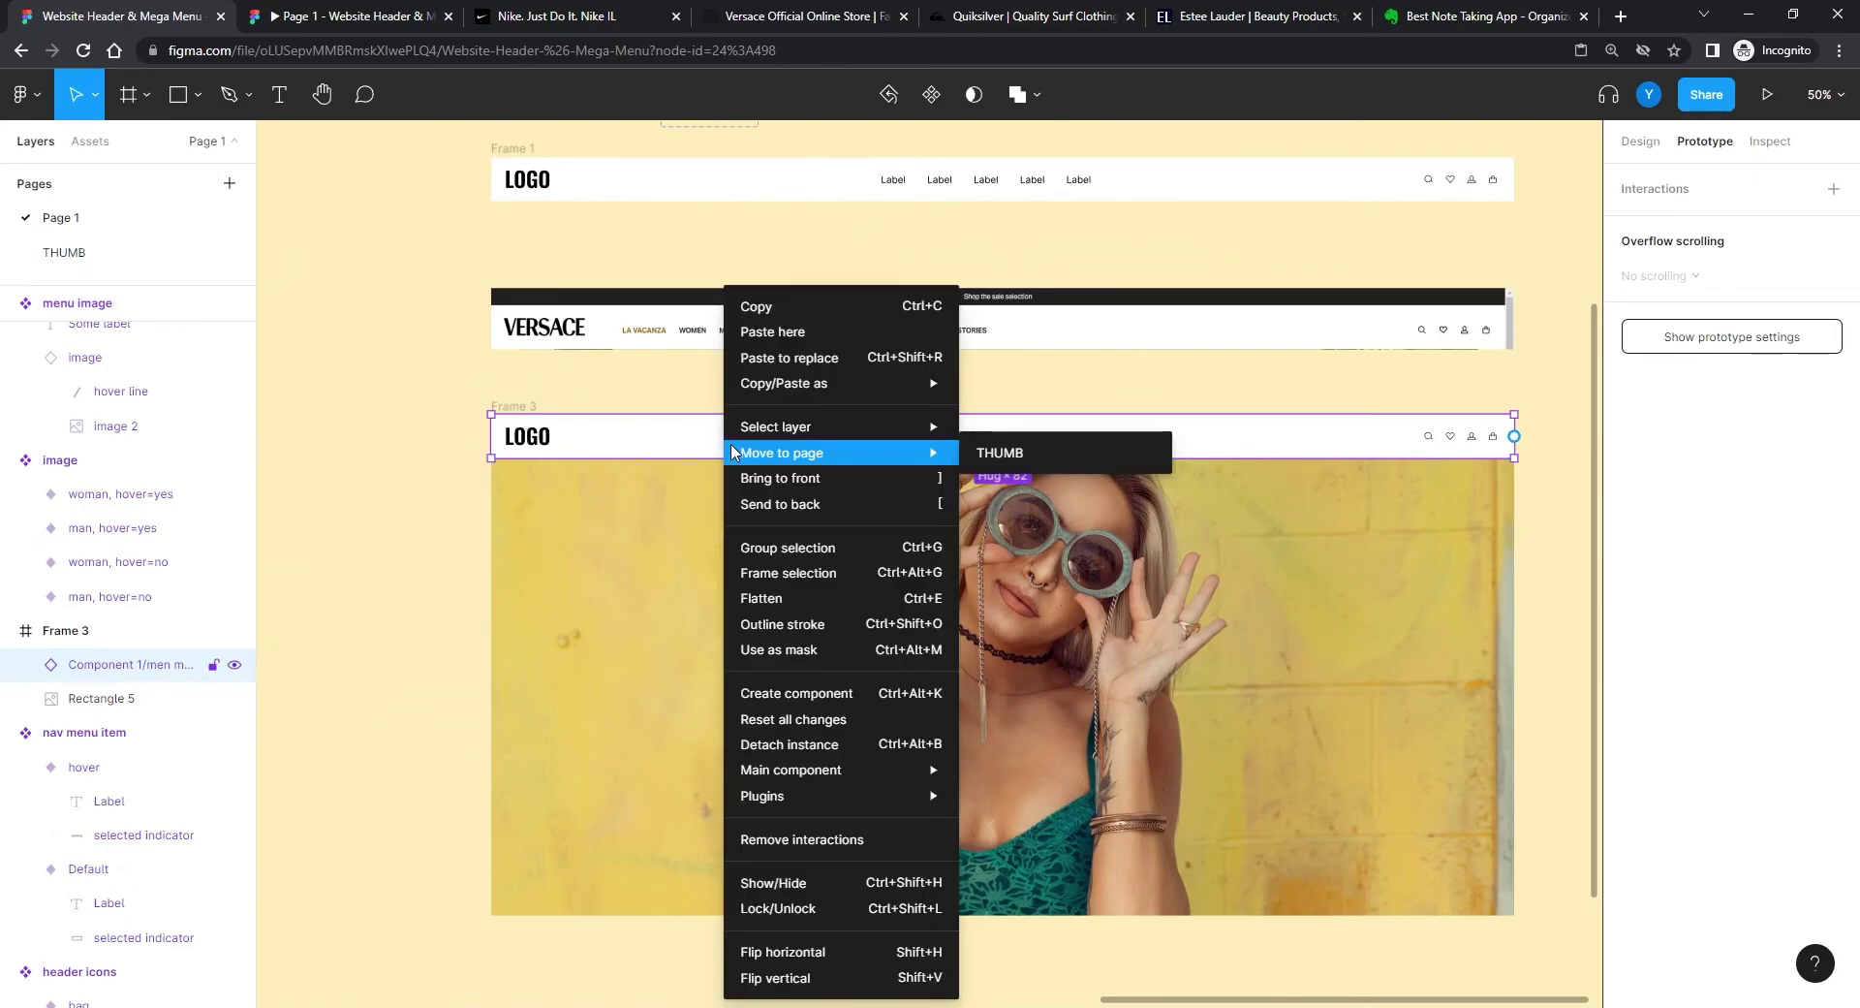
left_click(781, 358)
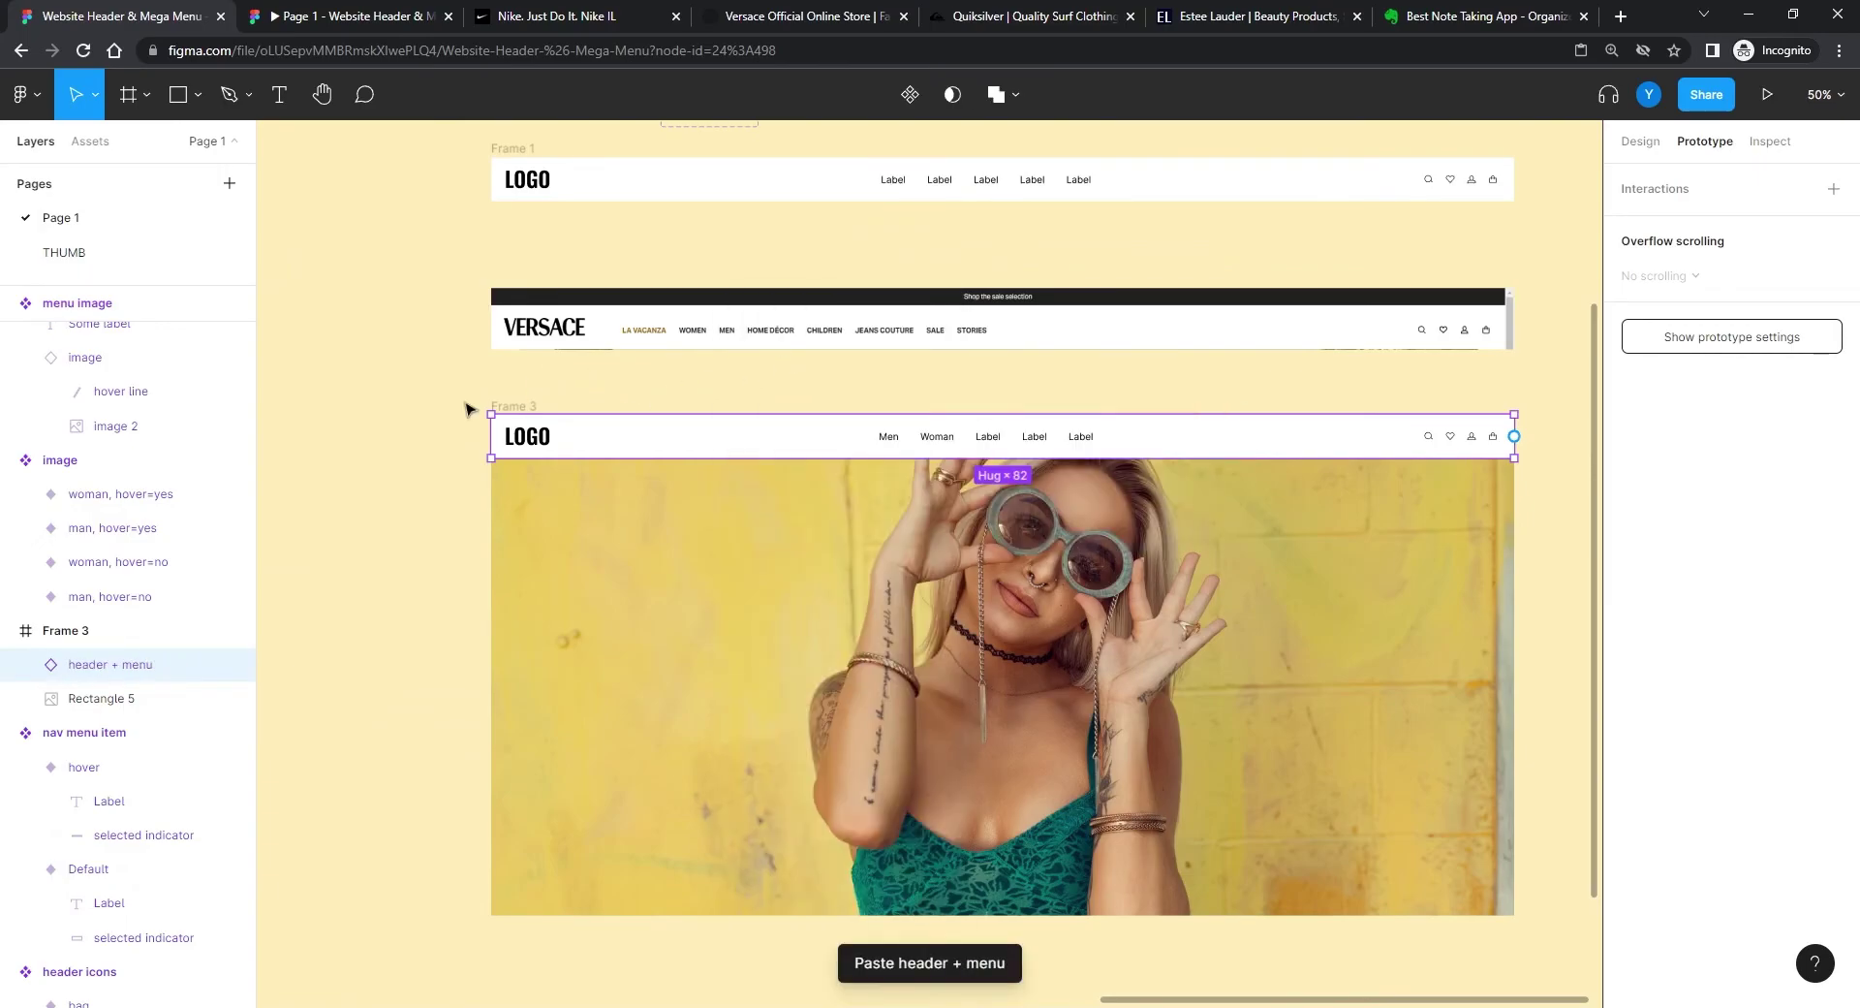
left_click(536, 412)
left_click(1767, 94)
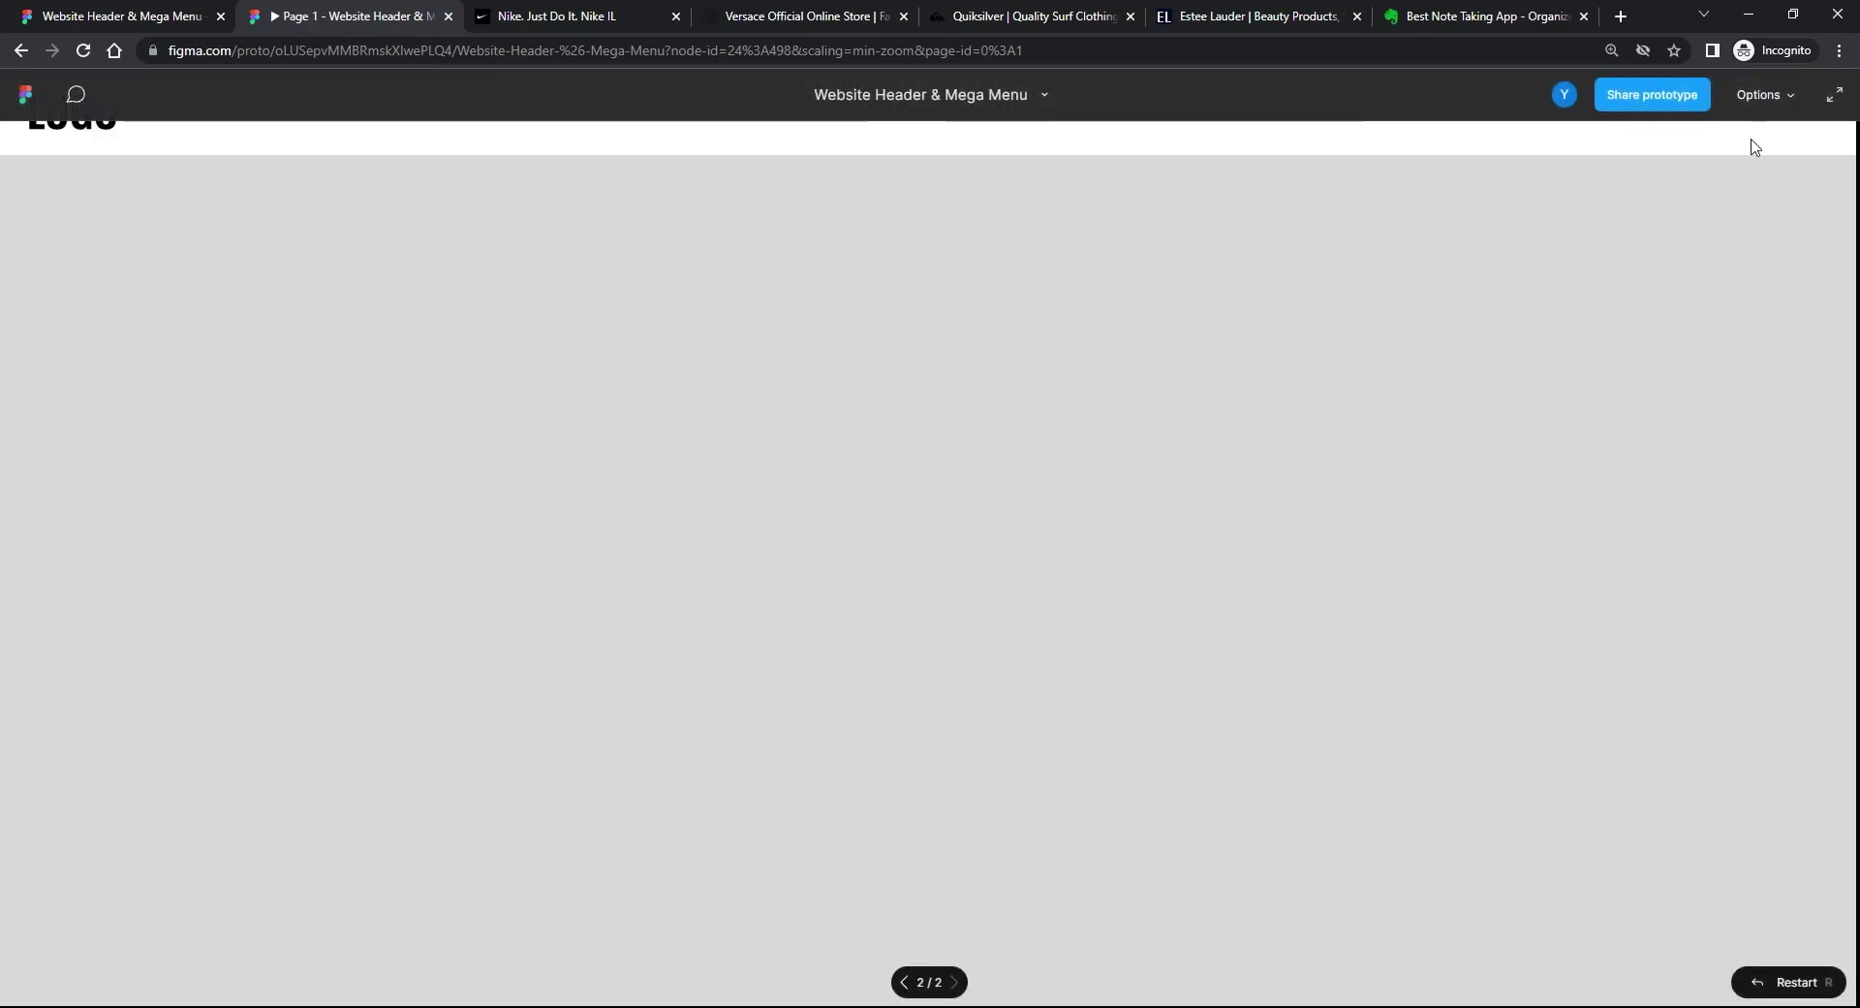
Step: Hide the prototype UI, test hovering Men and clicking Woman, then return to the editor
left_click(1759, 94)
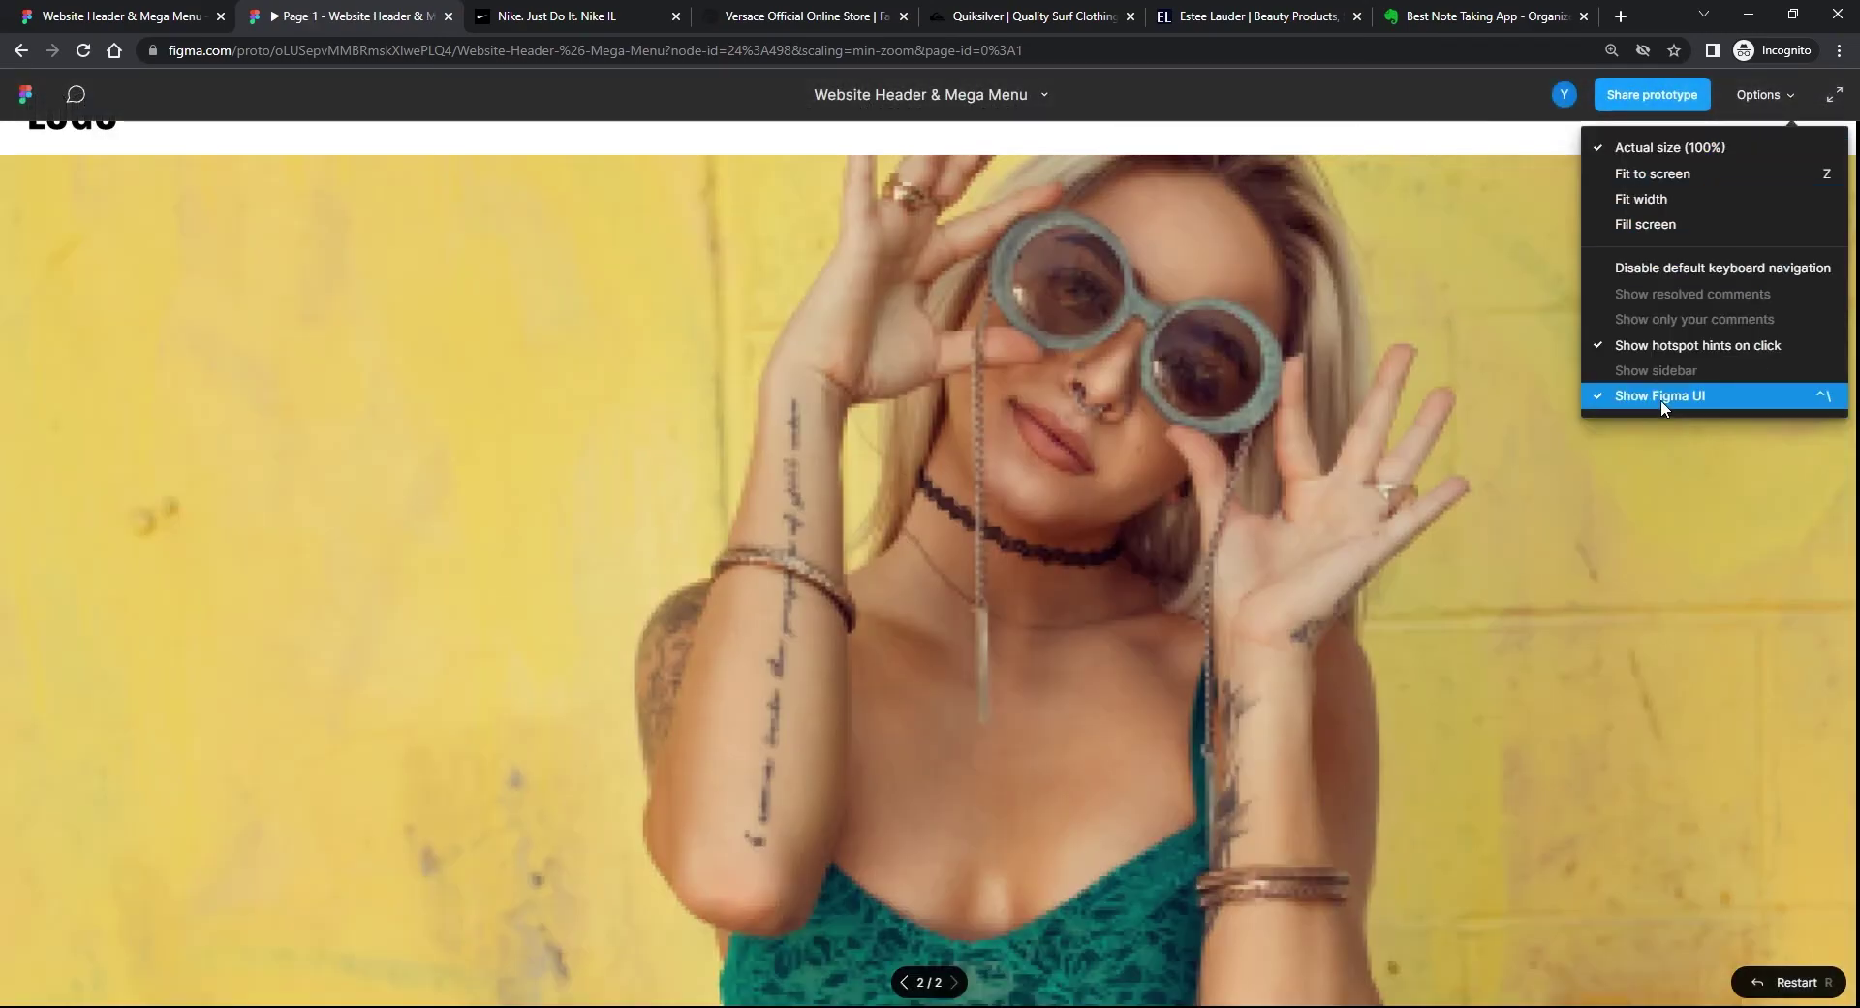
left_click(1663, 398)
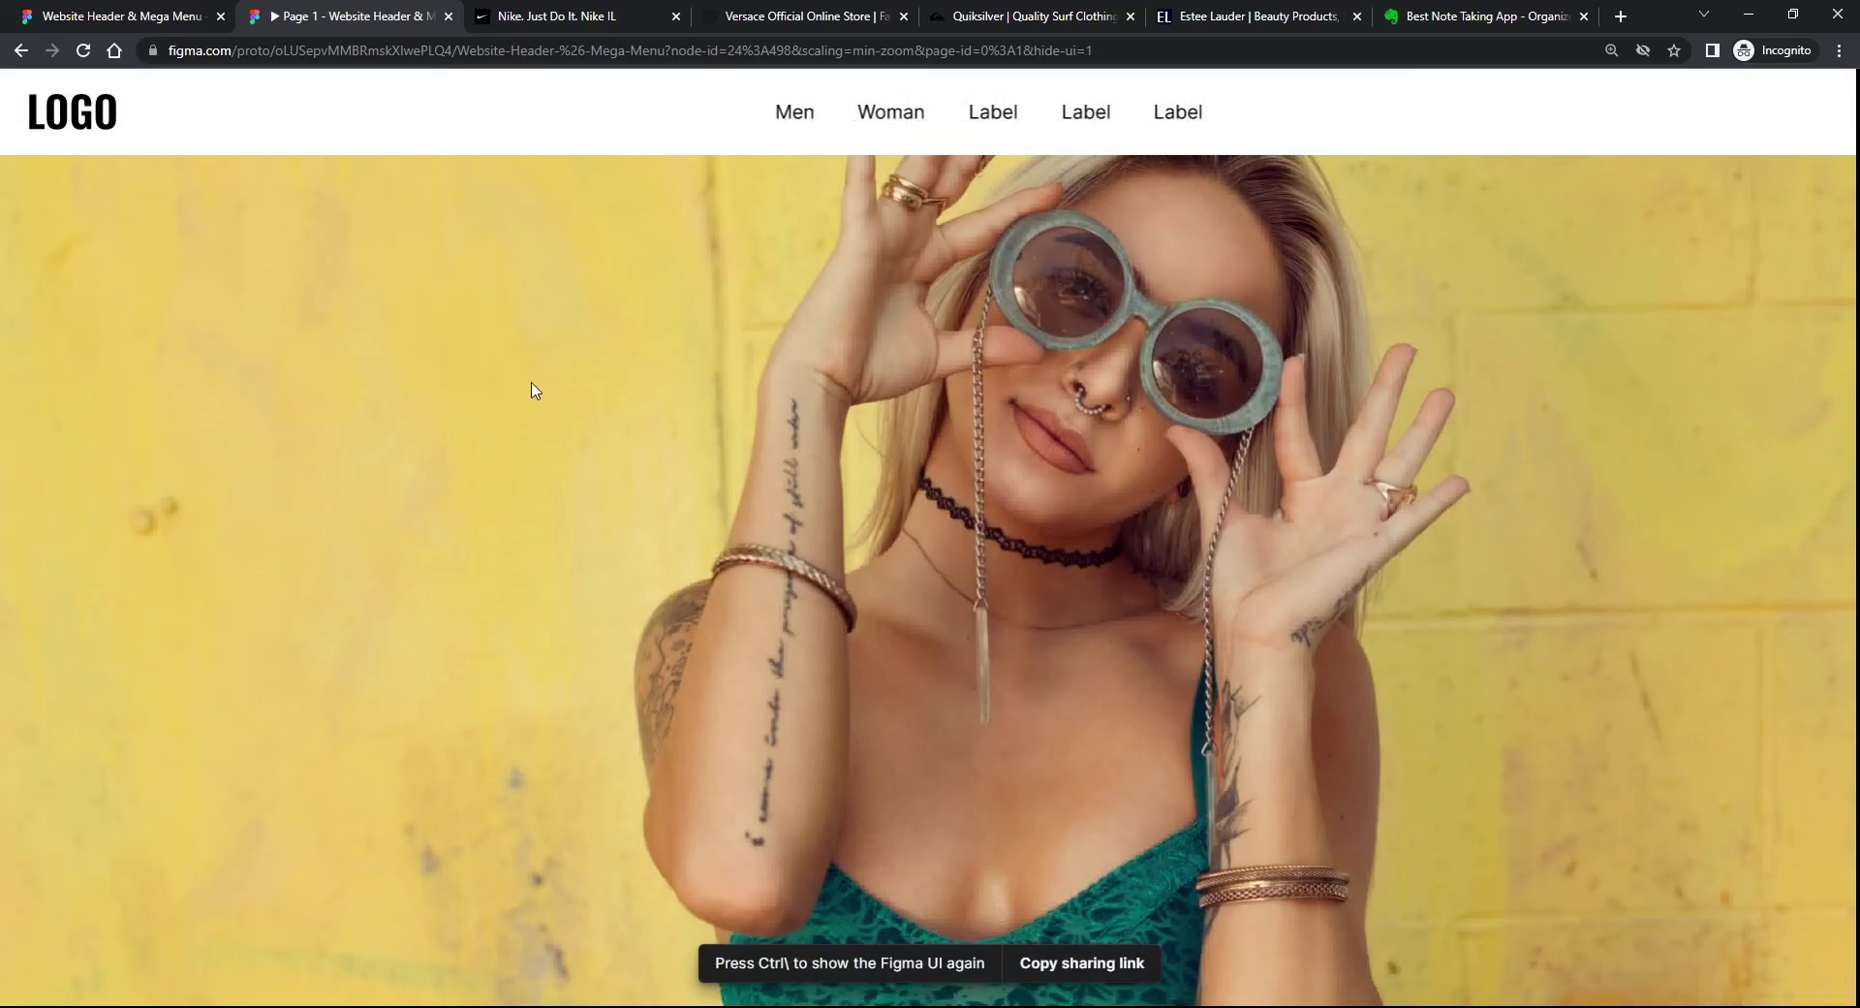
mouse_move(794, 133)
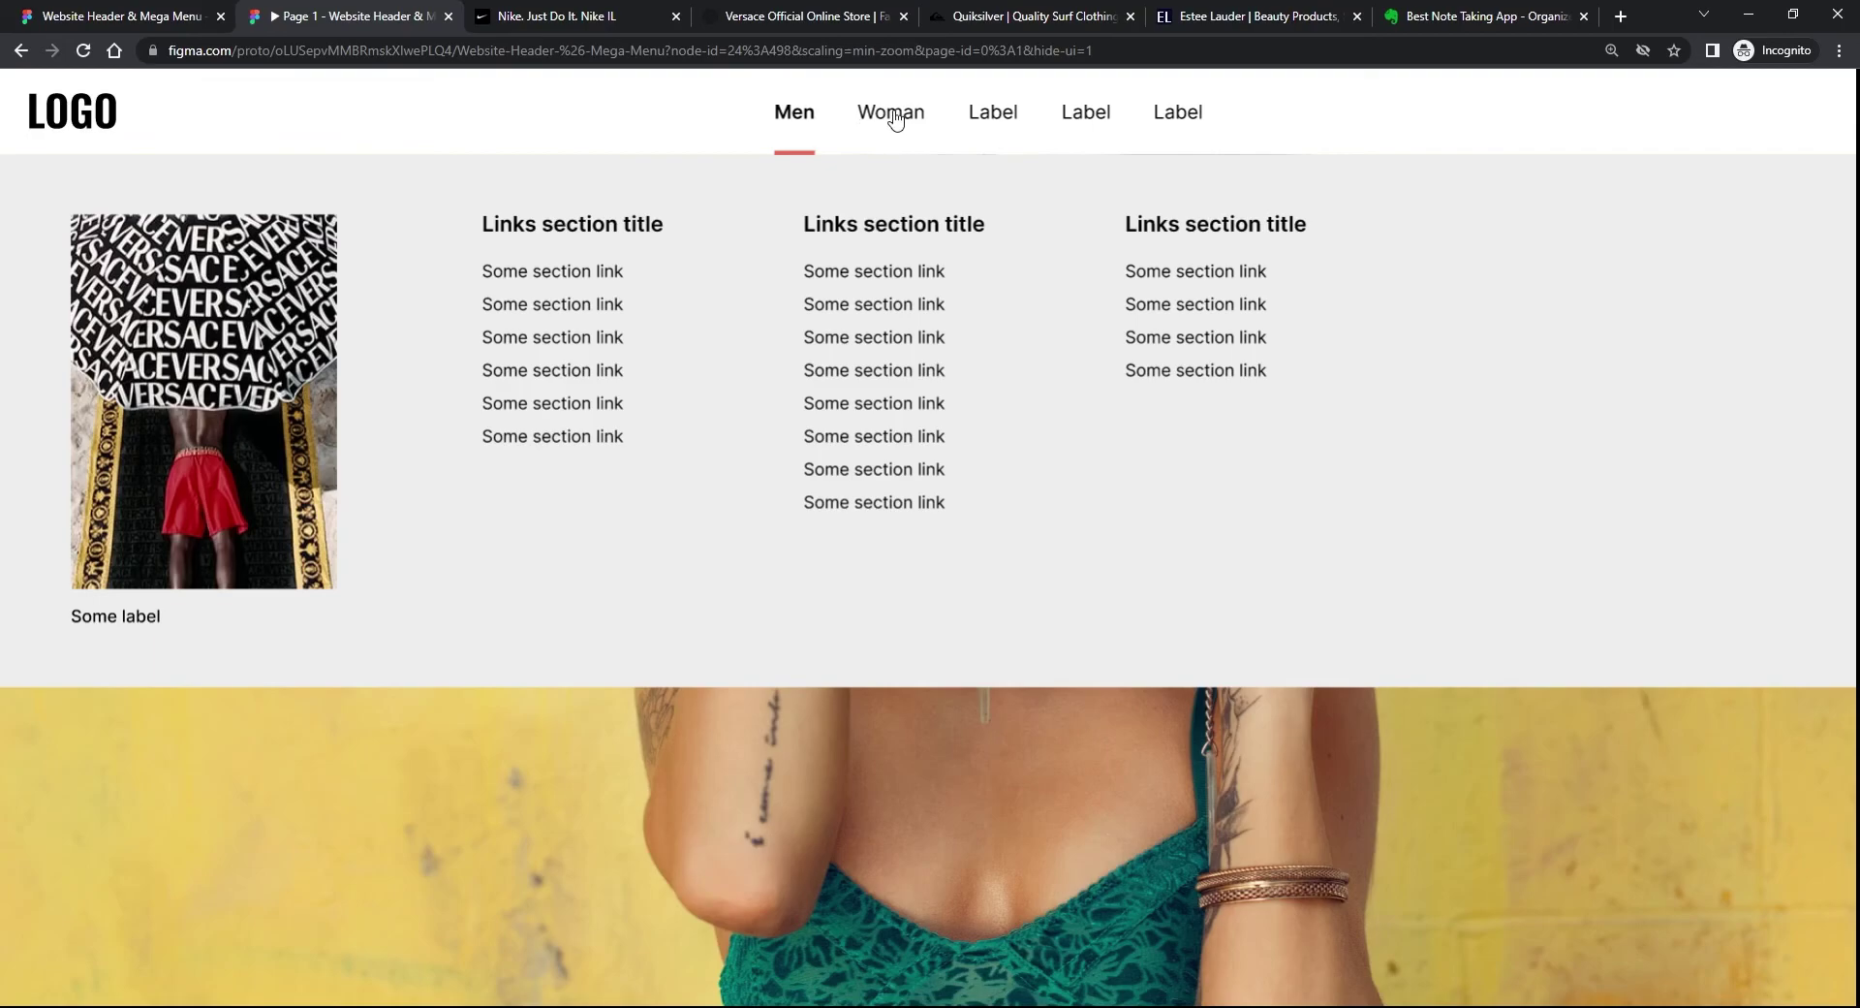
left_click(892, 118)
left_click(194, 17)
Step: On the expanded men menu, change the Woman item's trigger from On click to Mouse enter and return to the prototype
scroll(532, 594, "left", 15)
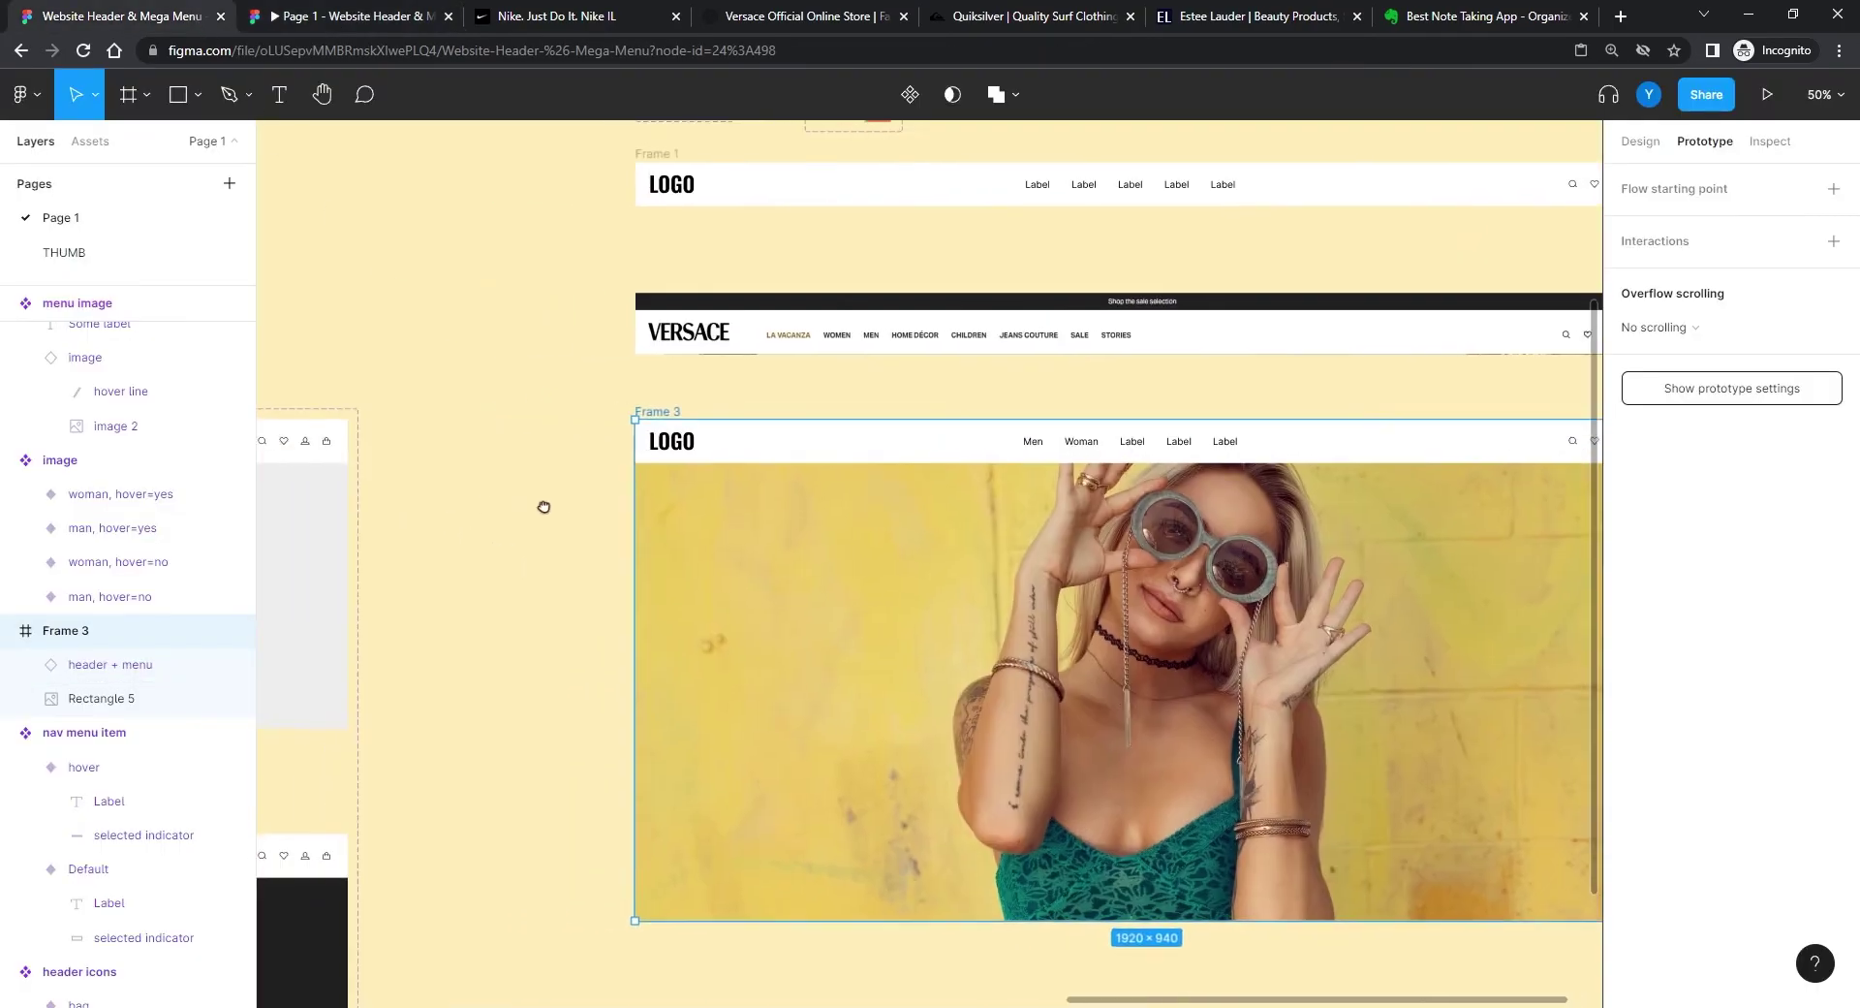
scroll(794, 594, "down", 2)
scroll(856, 573, "left", 1)
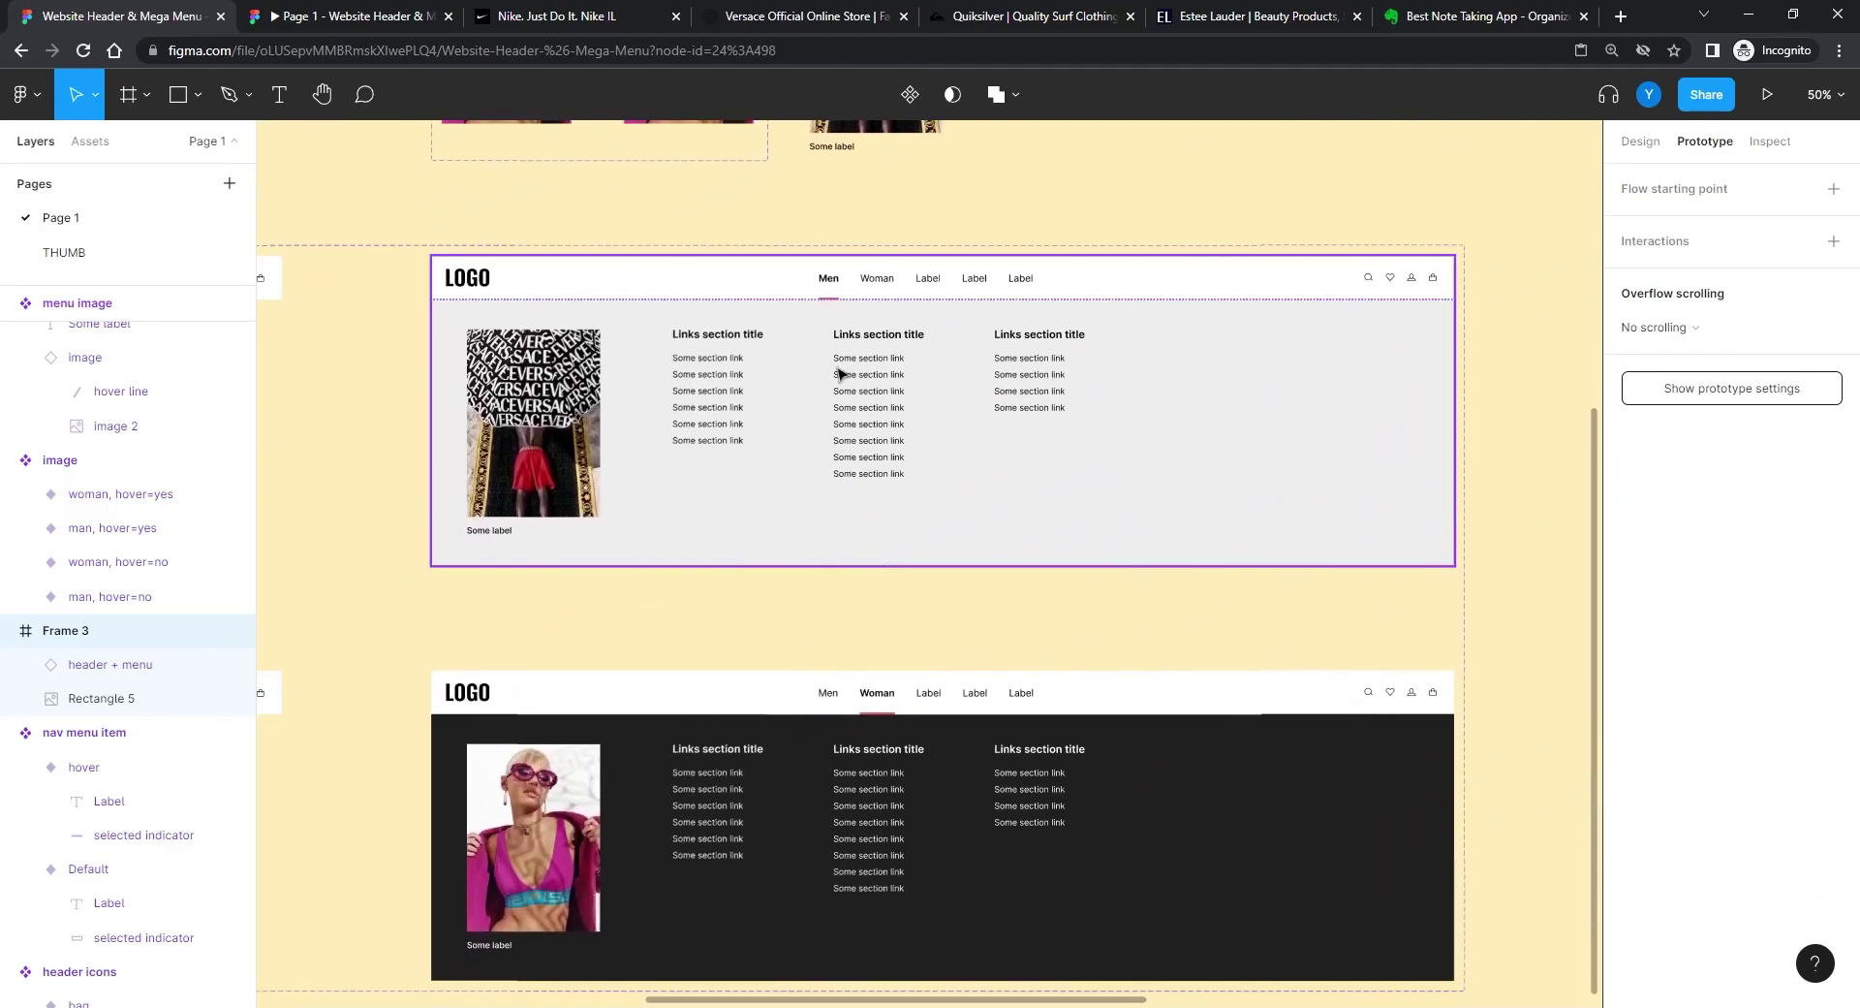
left_click(875, 286)
left_click(910, 318)
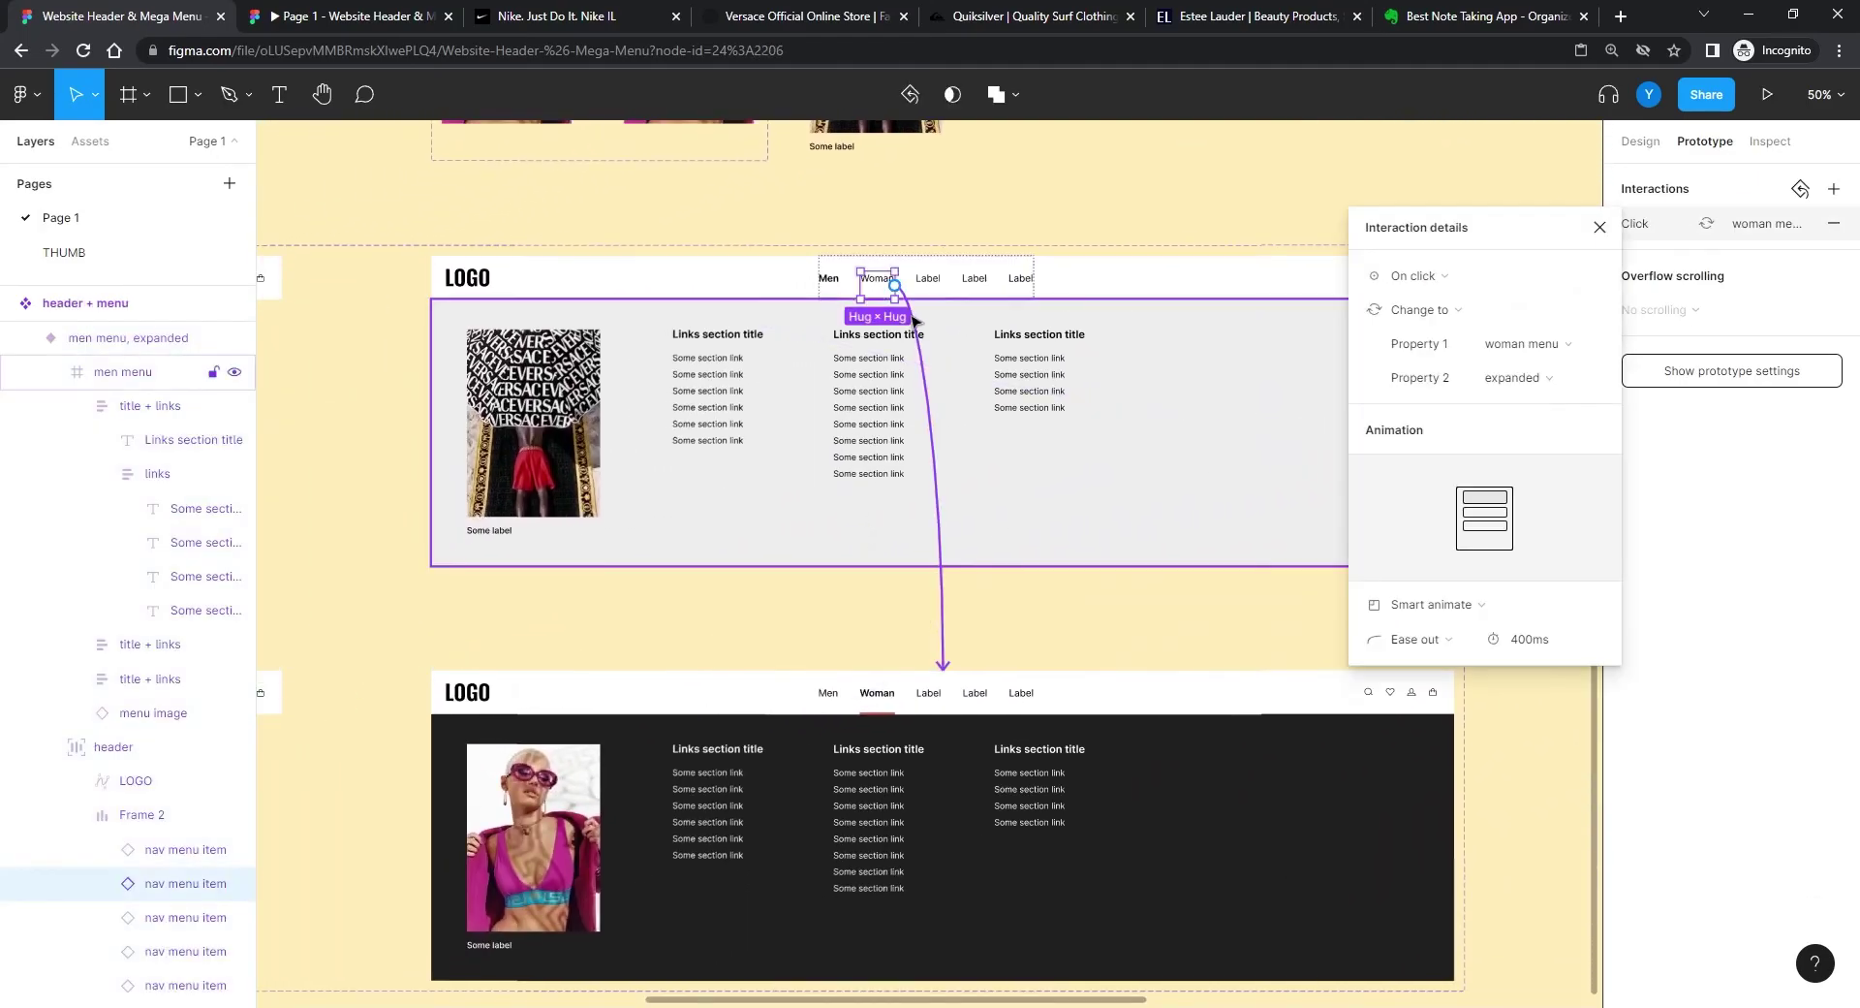
left_click(1416, 276)
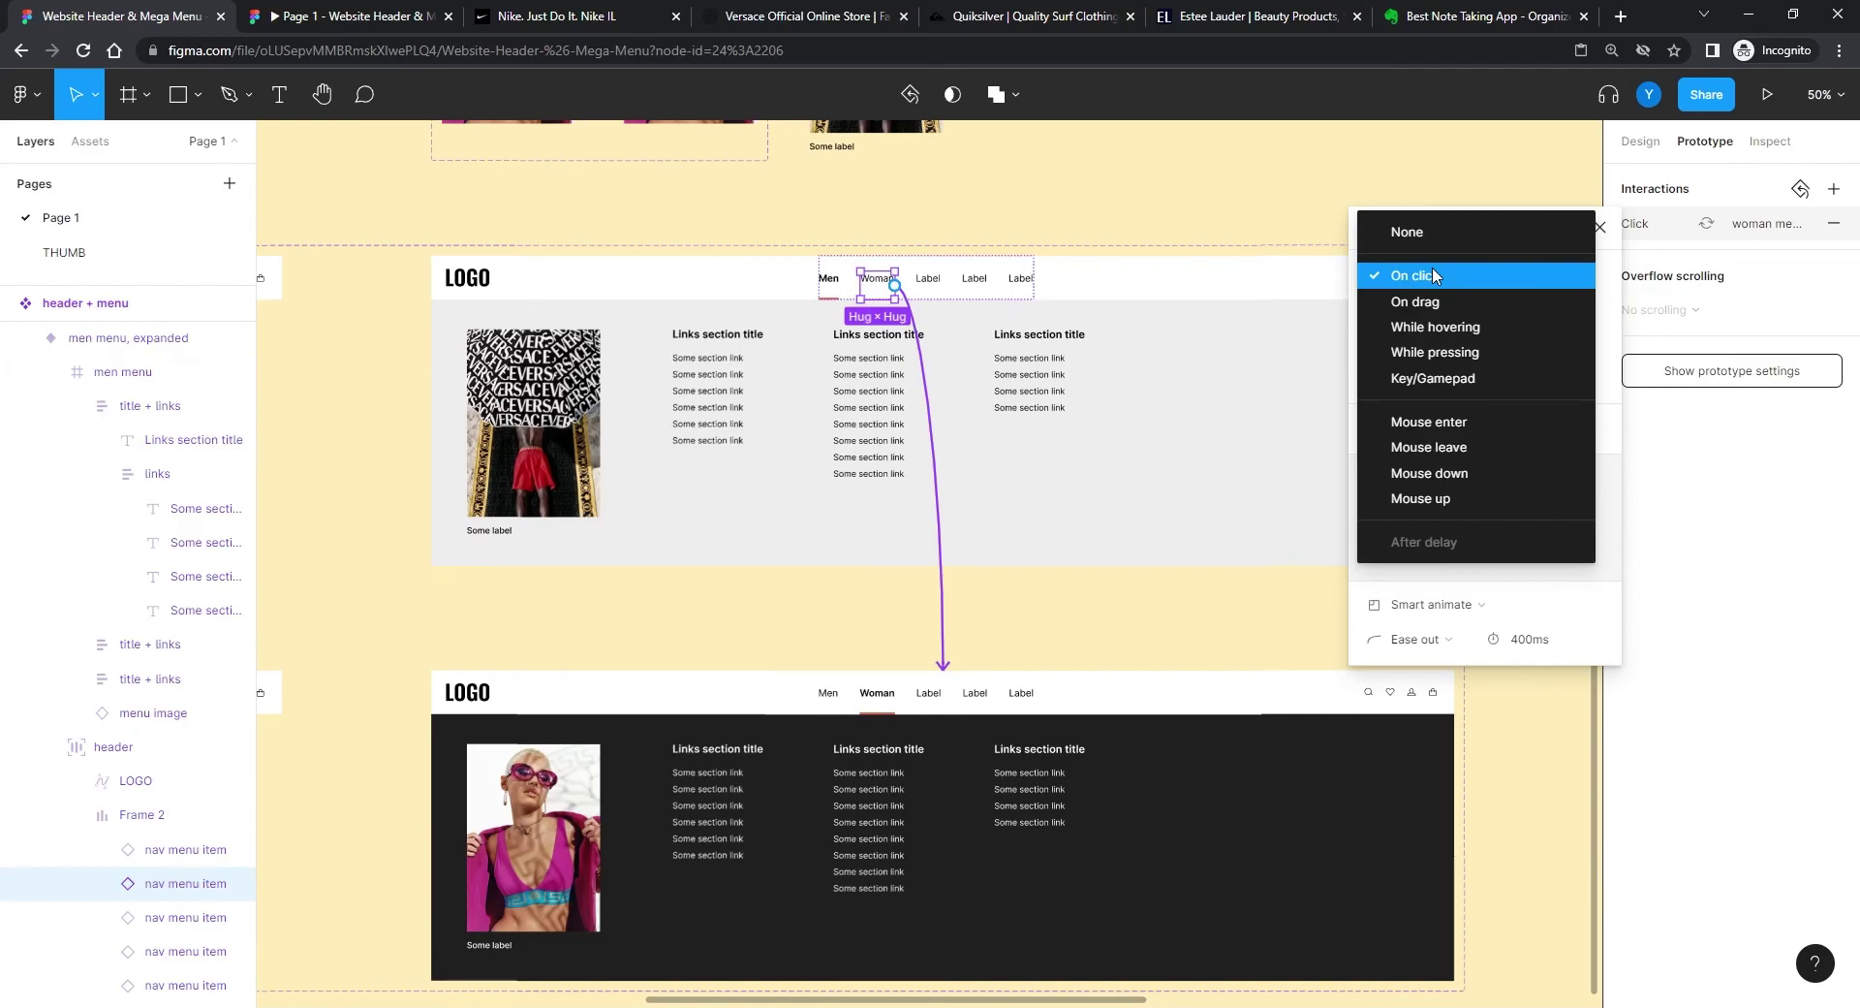
left_click(1424, 422)
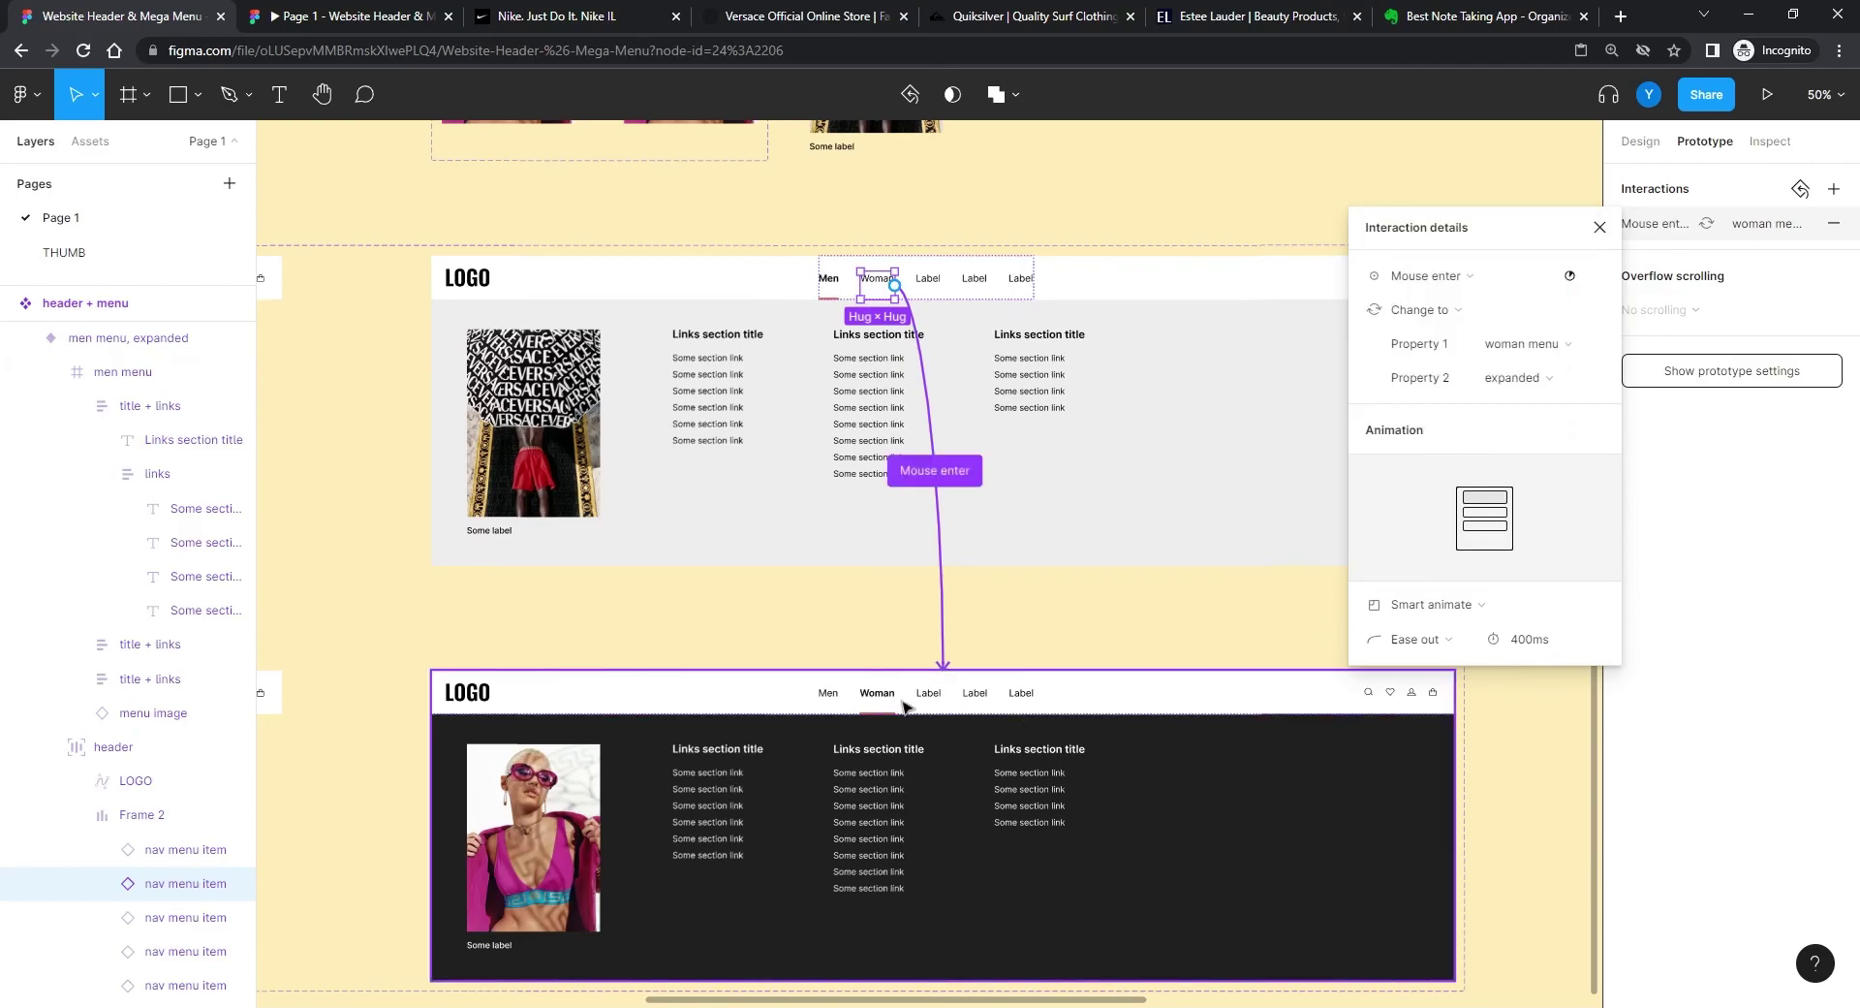
left_click(334, 16)
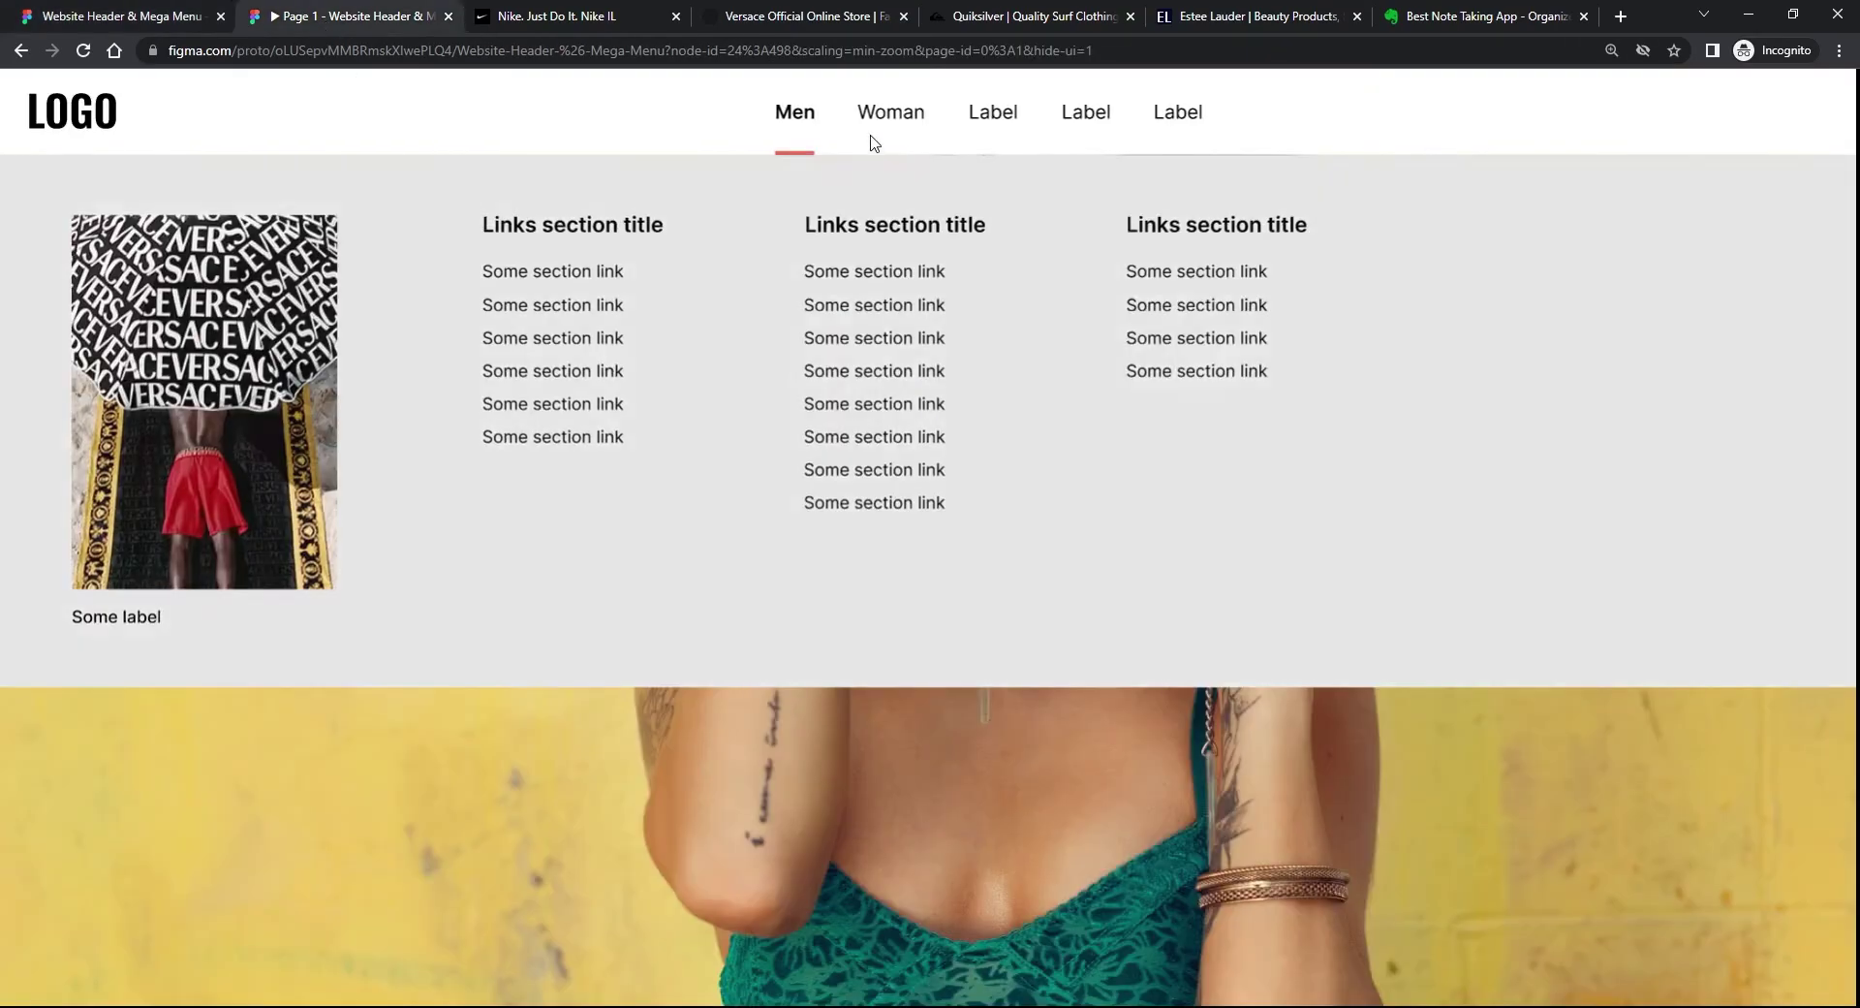
Step: Hover the nav items to test the woman menu, then scale the prototype to fit width
mouse_move(889, 117)
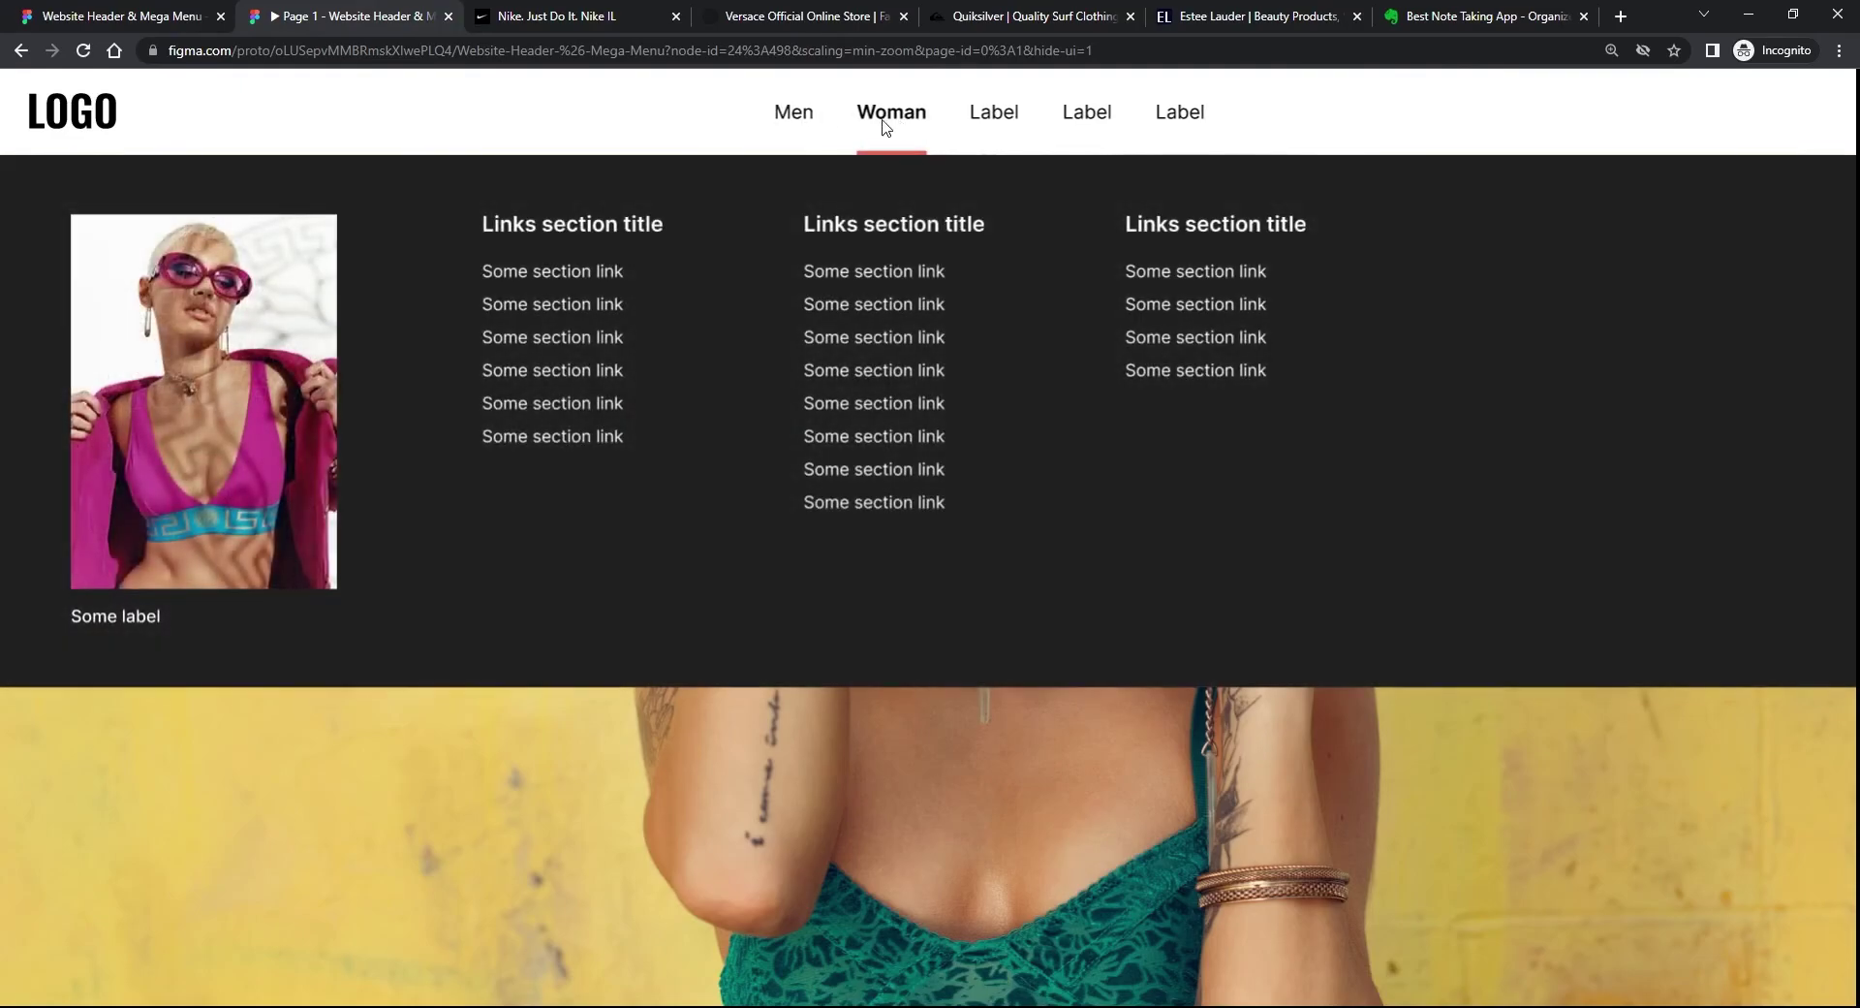
mouse_move(793, 114)
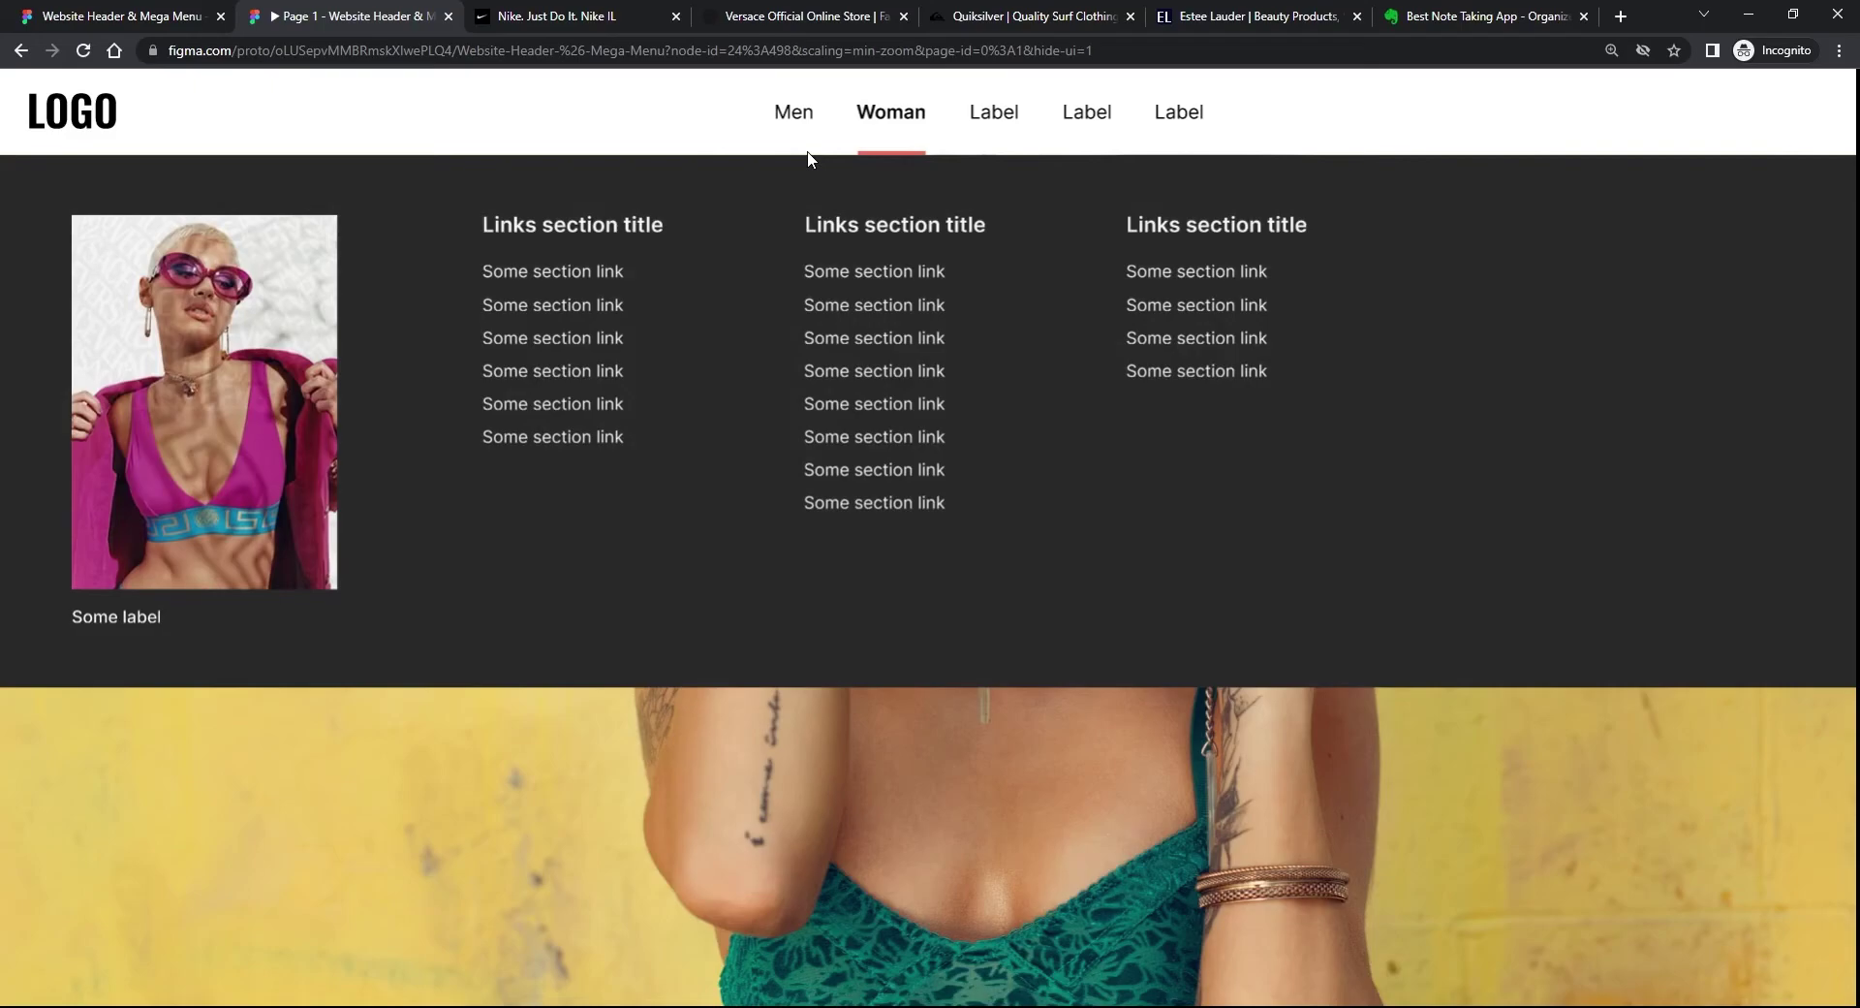
mouse_move(786, 153)
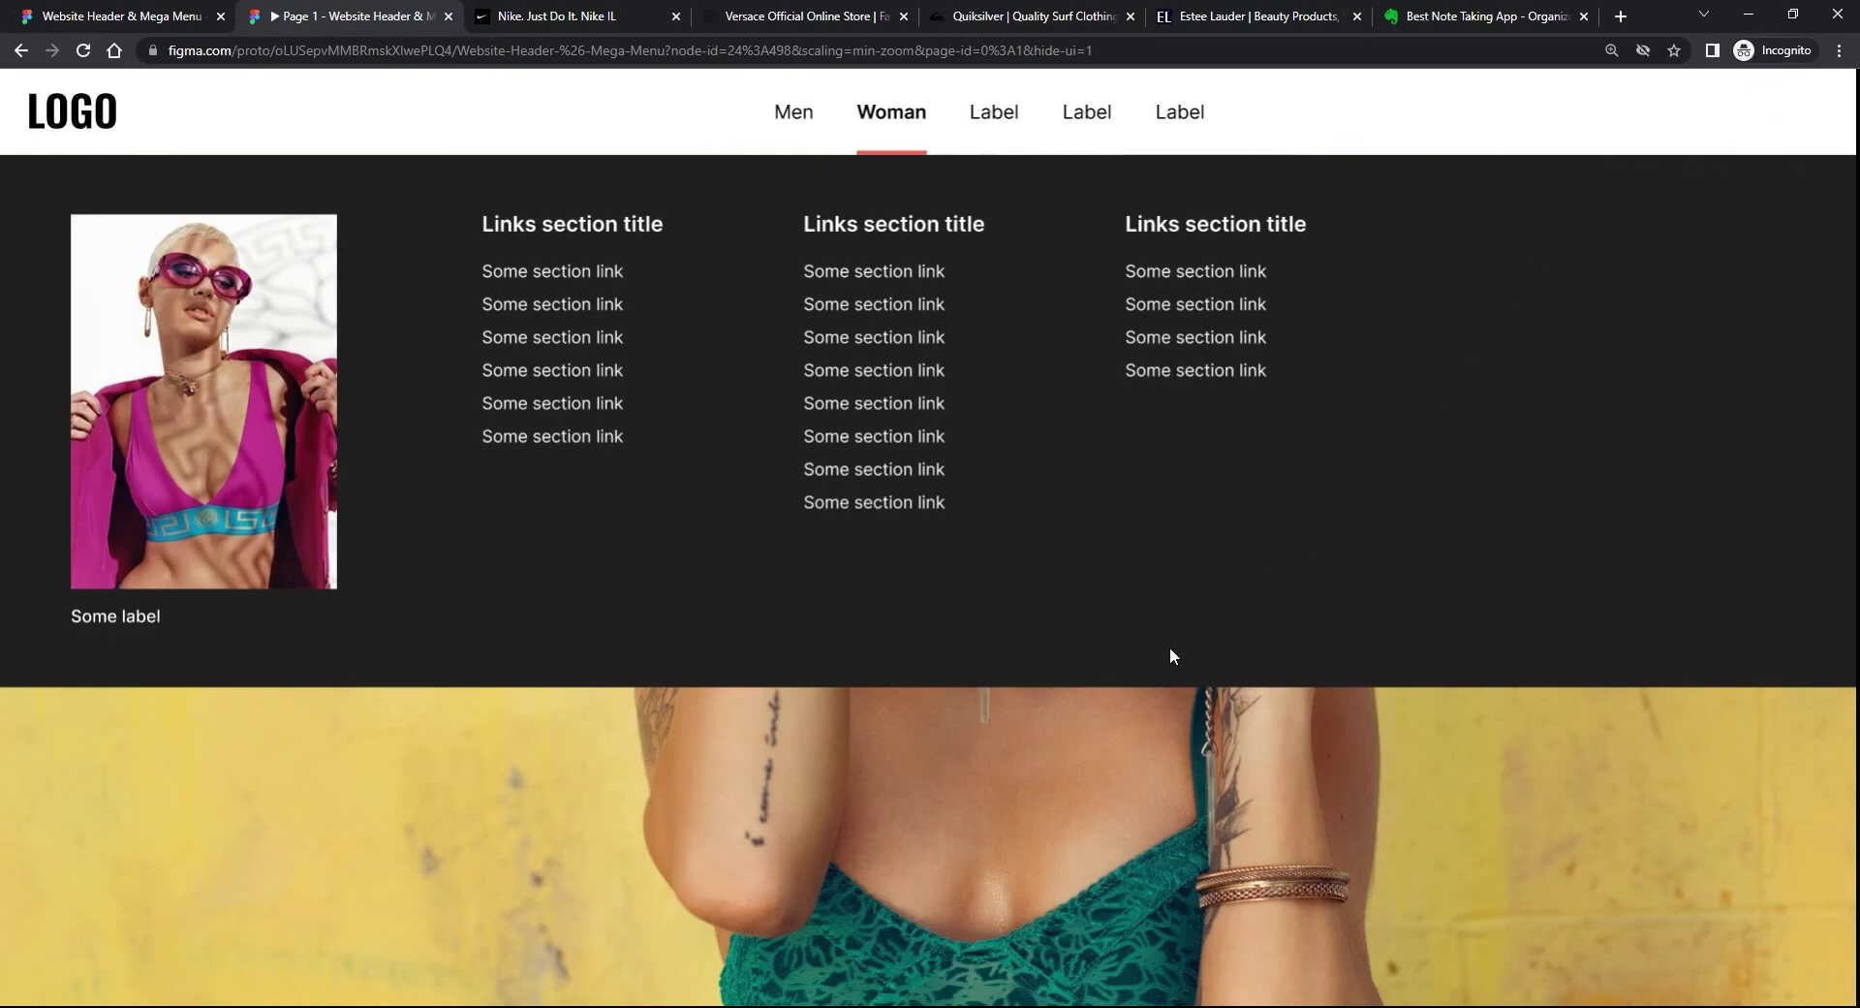
key("ctrl+backslash")
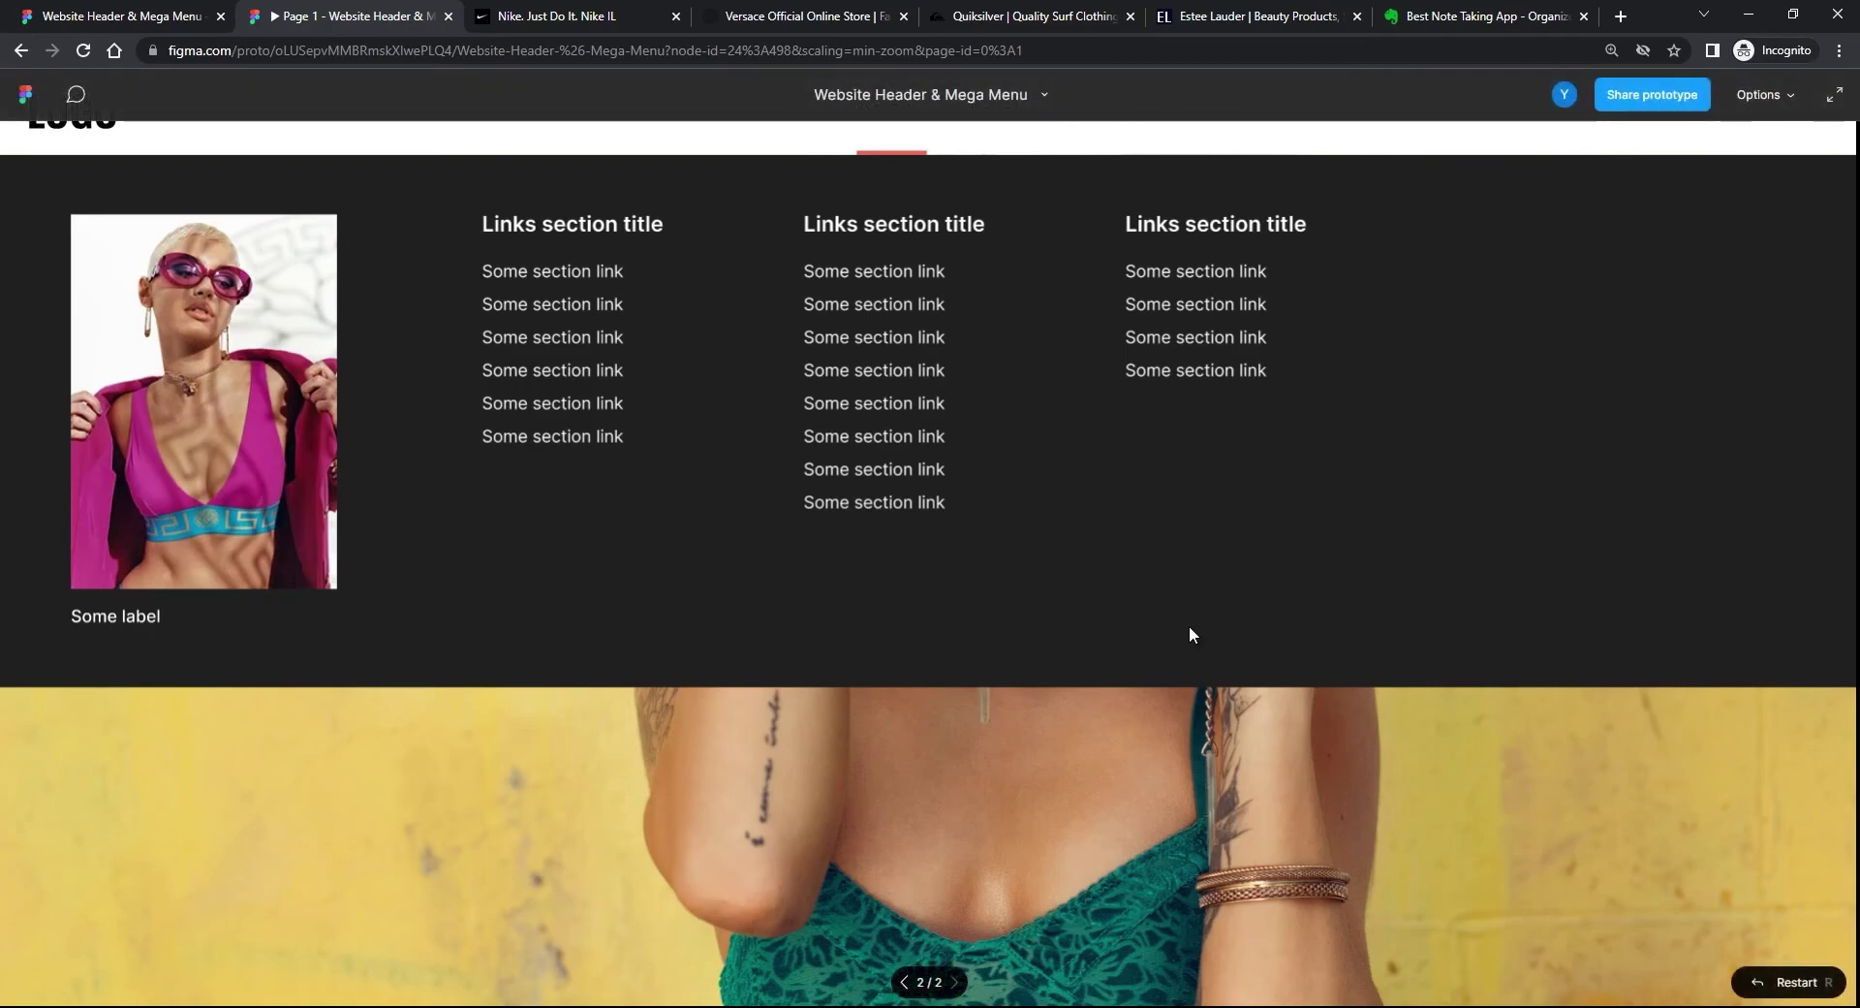
left_click(1760, 94)
left_click(1665, 202)
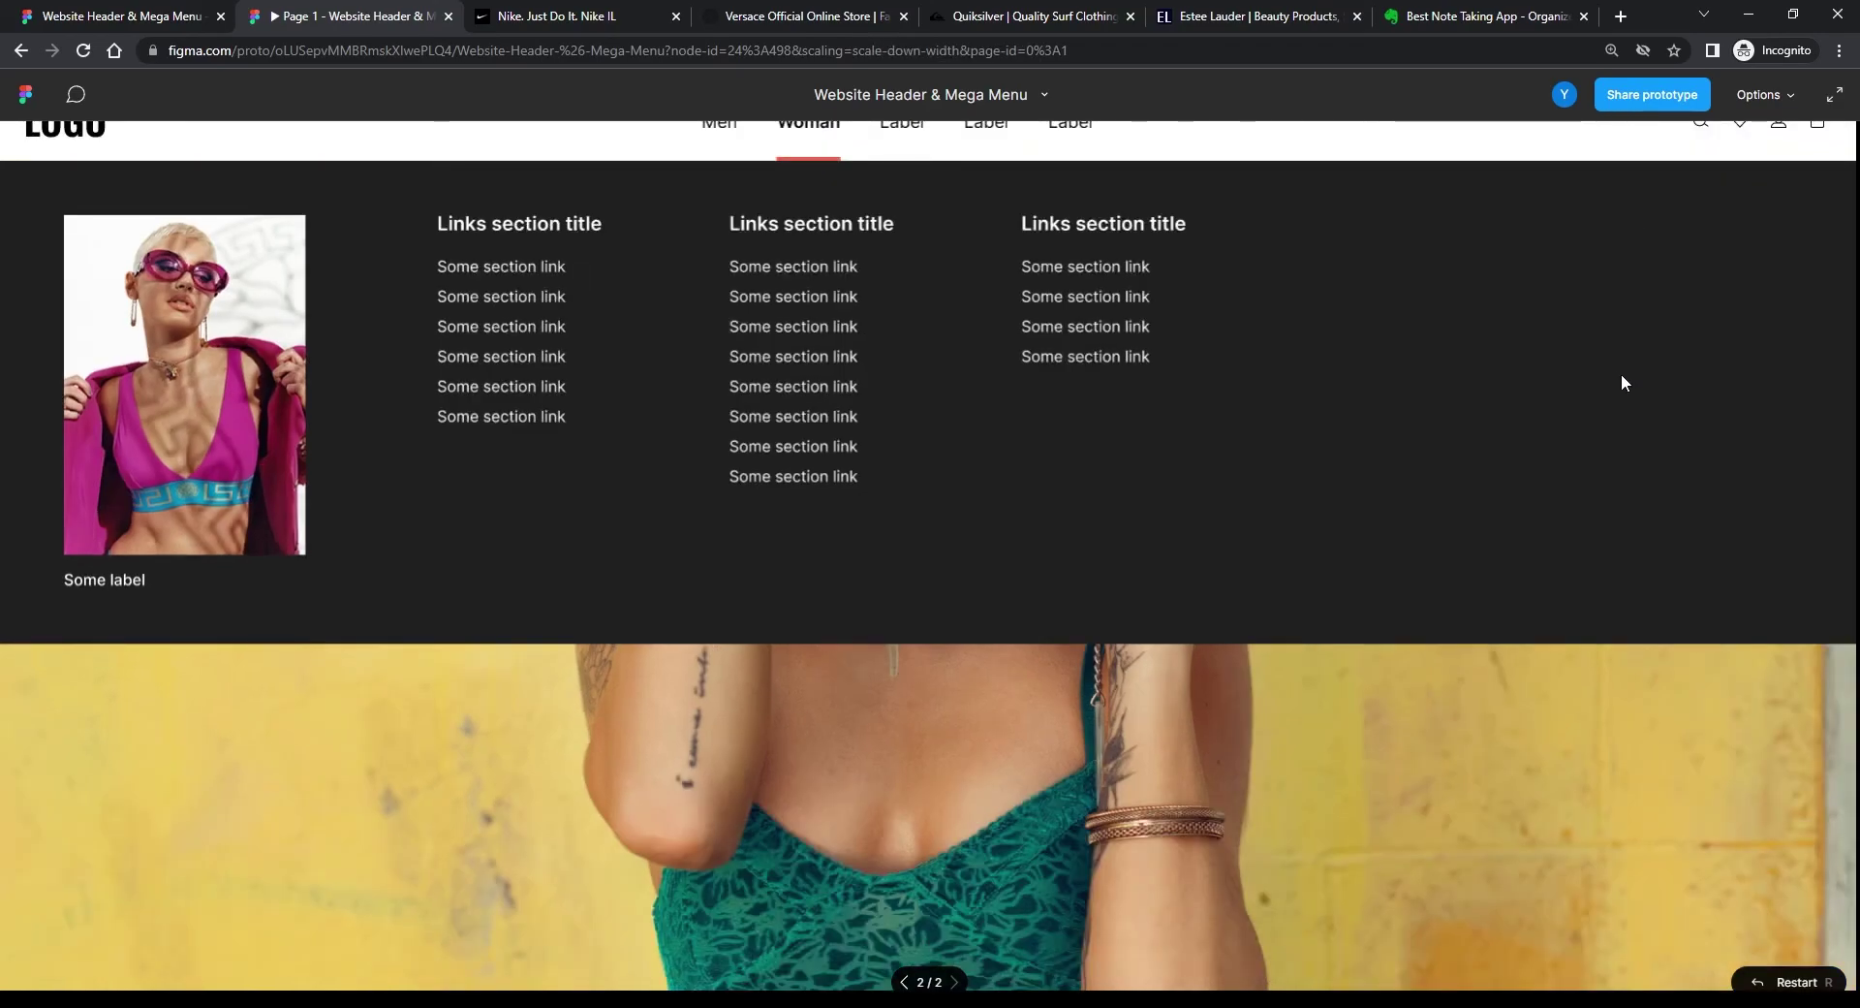
Step: Uncheck Show Figma UI in the prototype Options, then go back to the editor
key("ctrl+backslash")
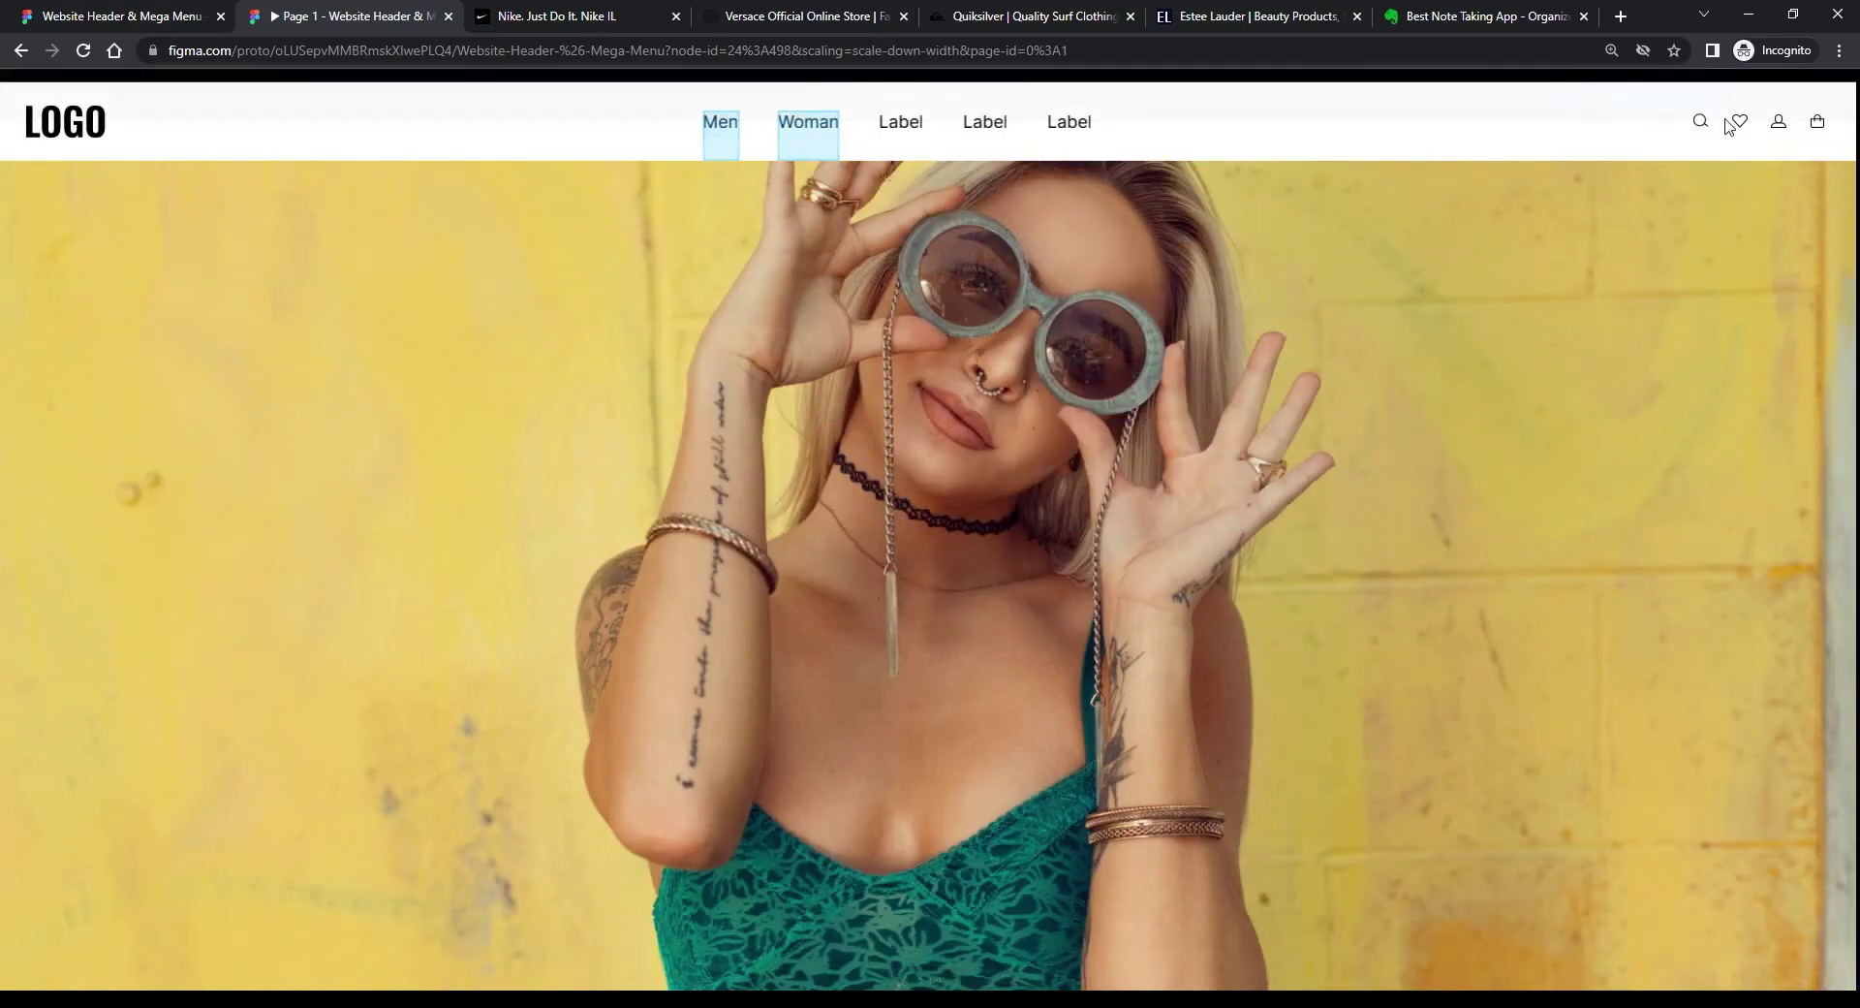
key("ctrl+backslash")
left_click(1761, 95)
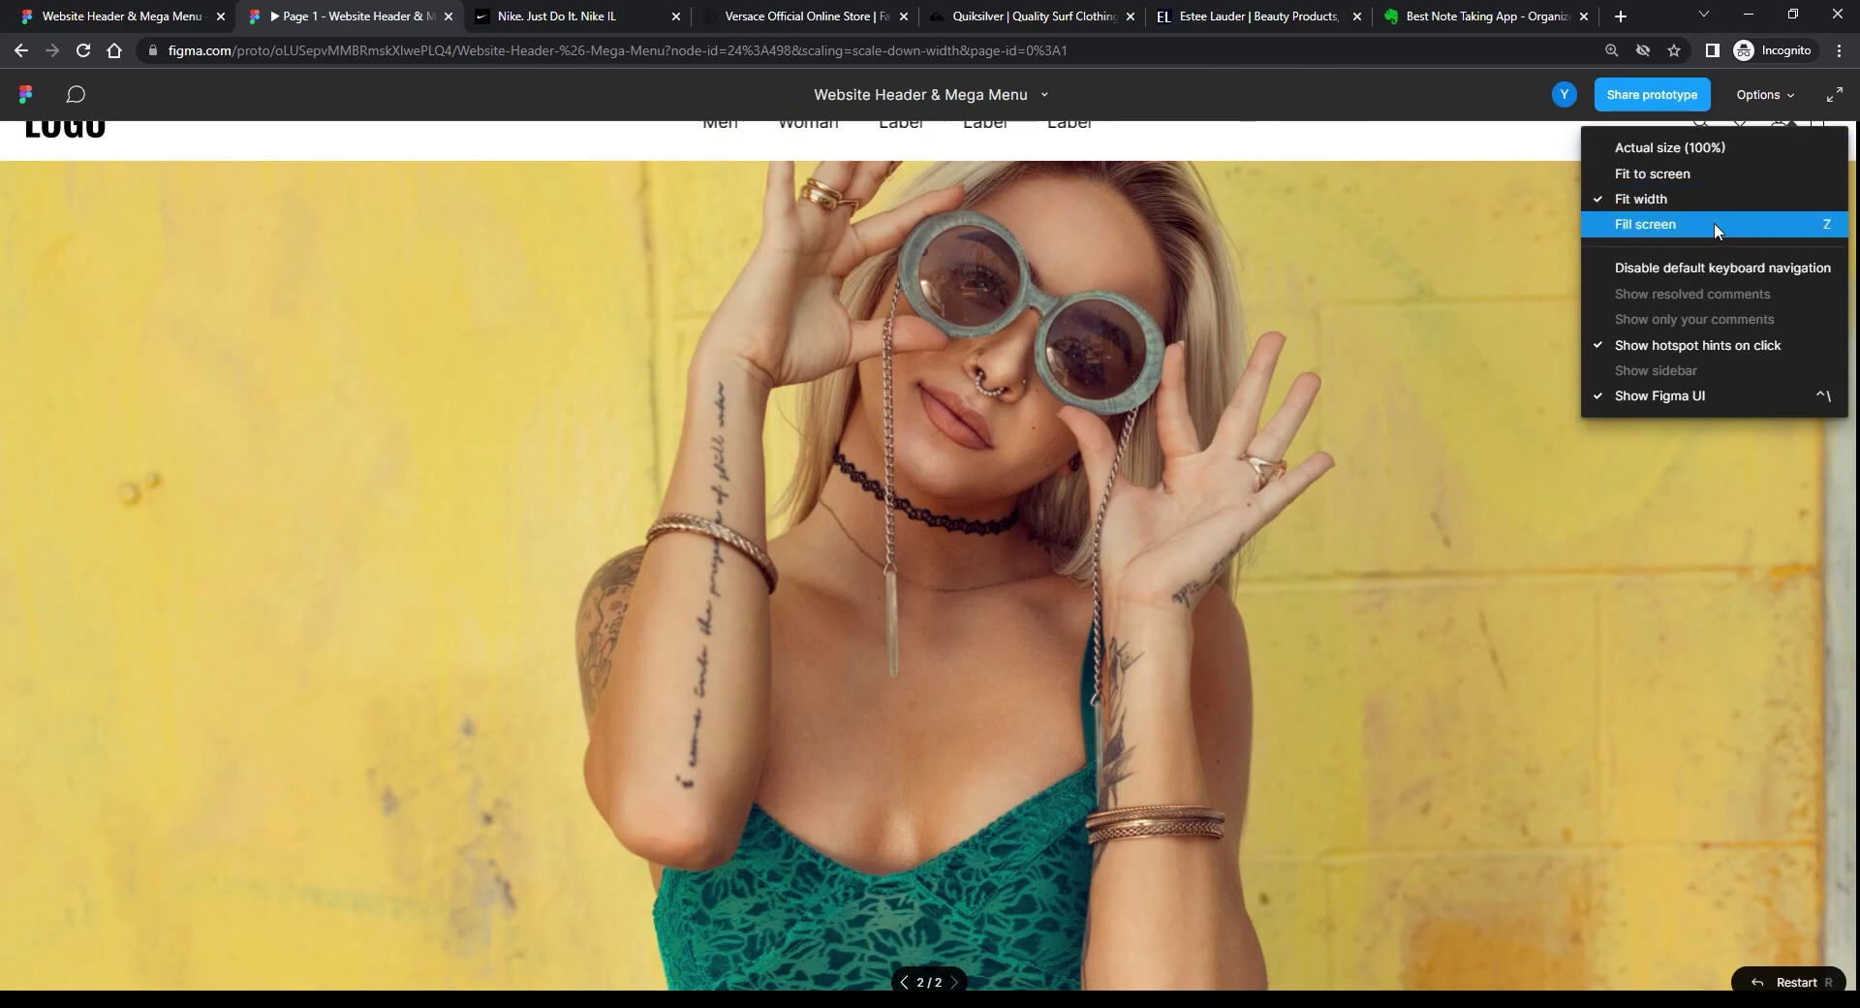
left_click(1663, 401)
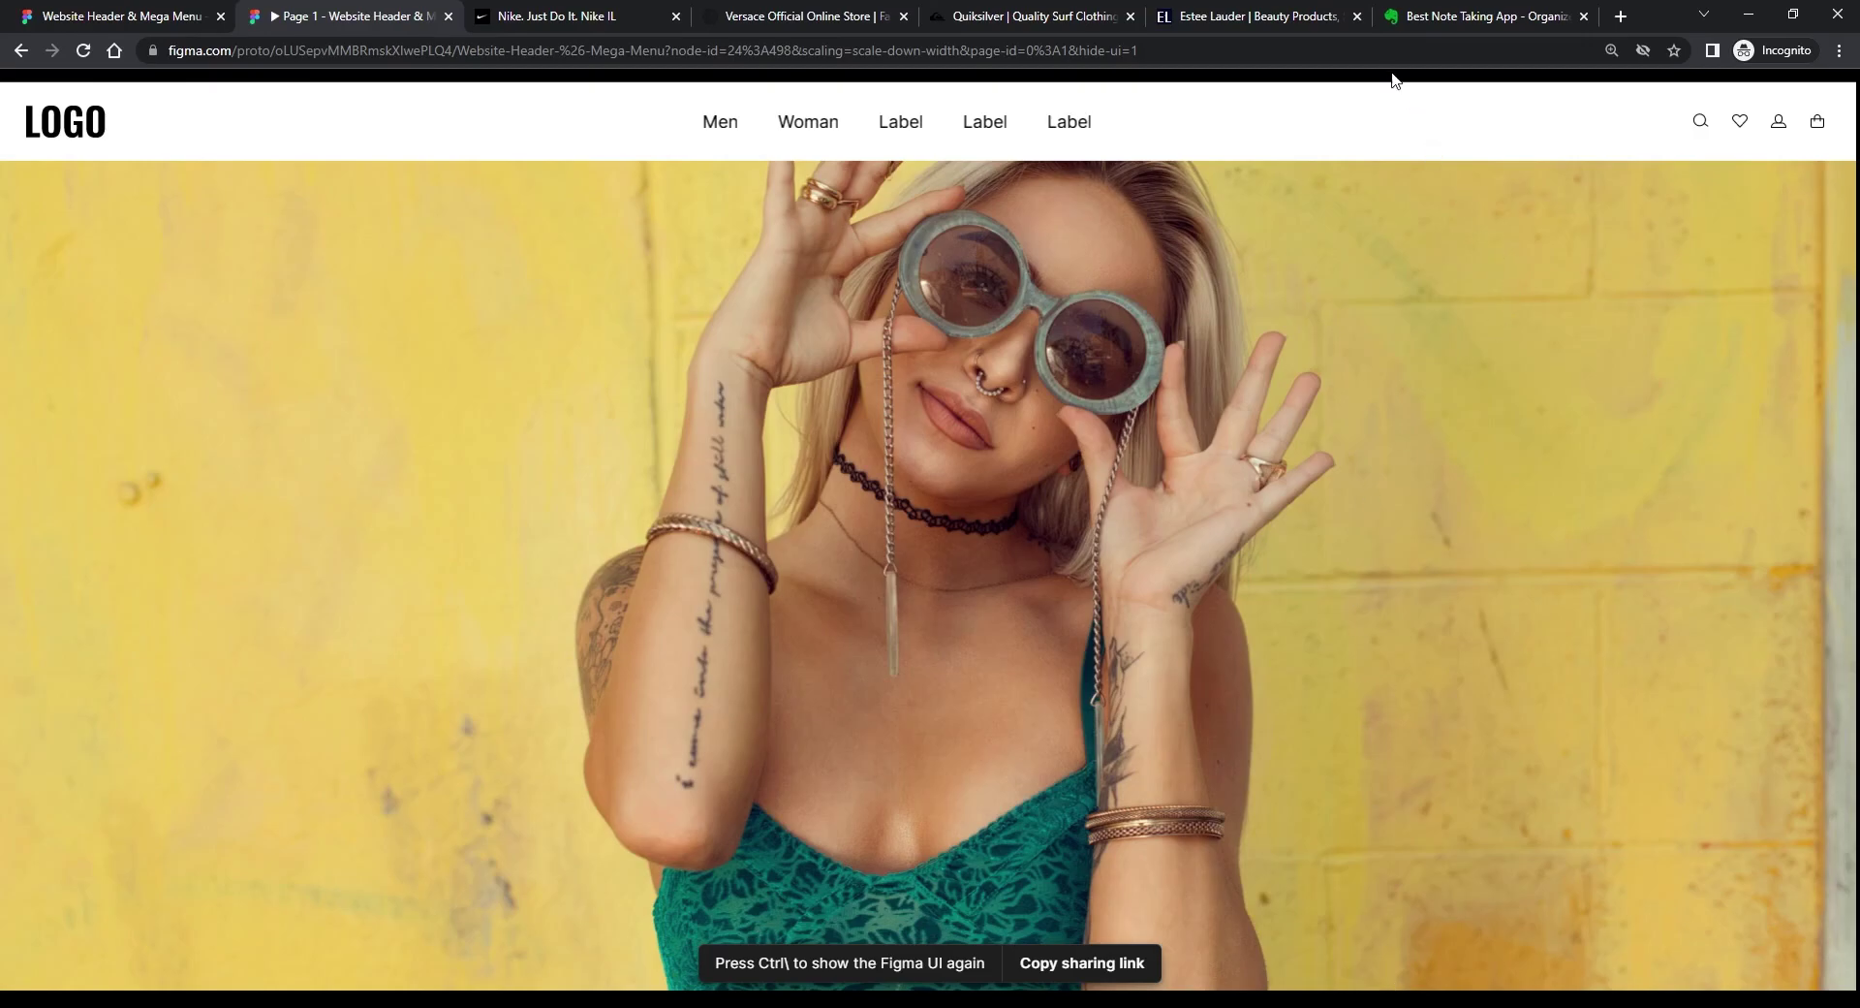
left_click(111, 21)
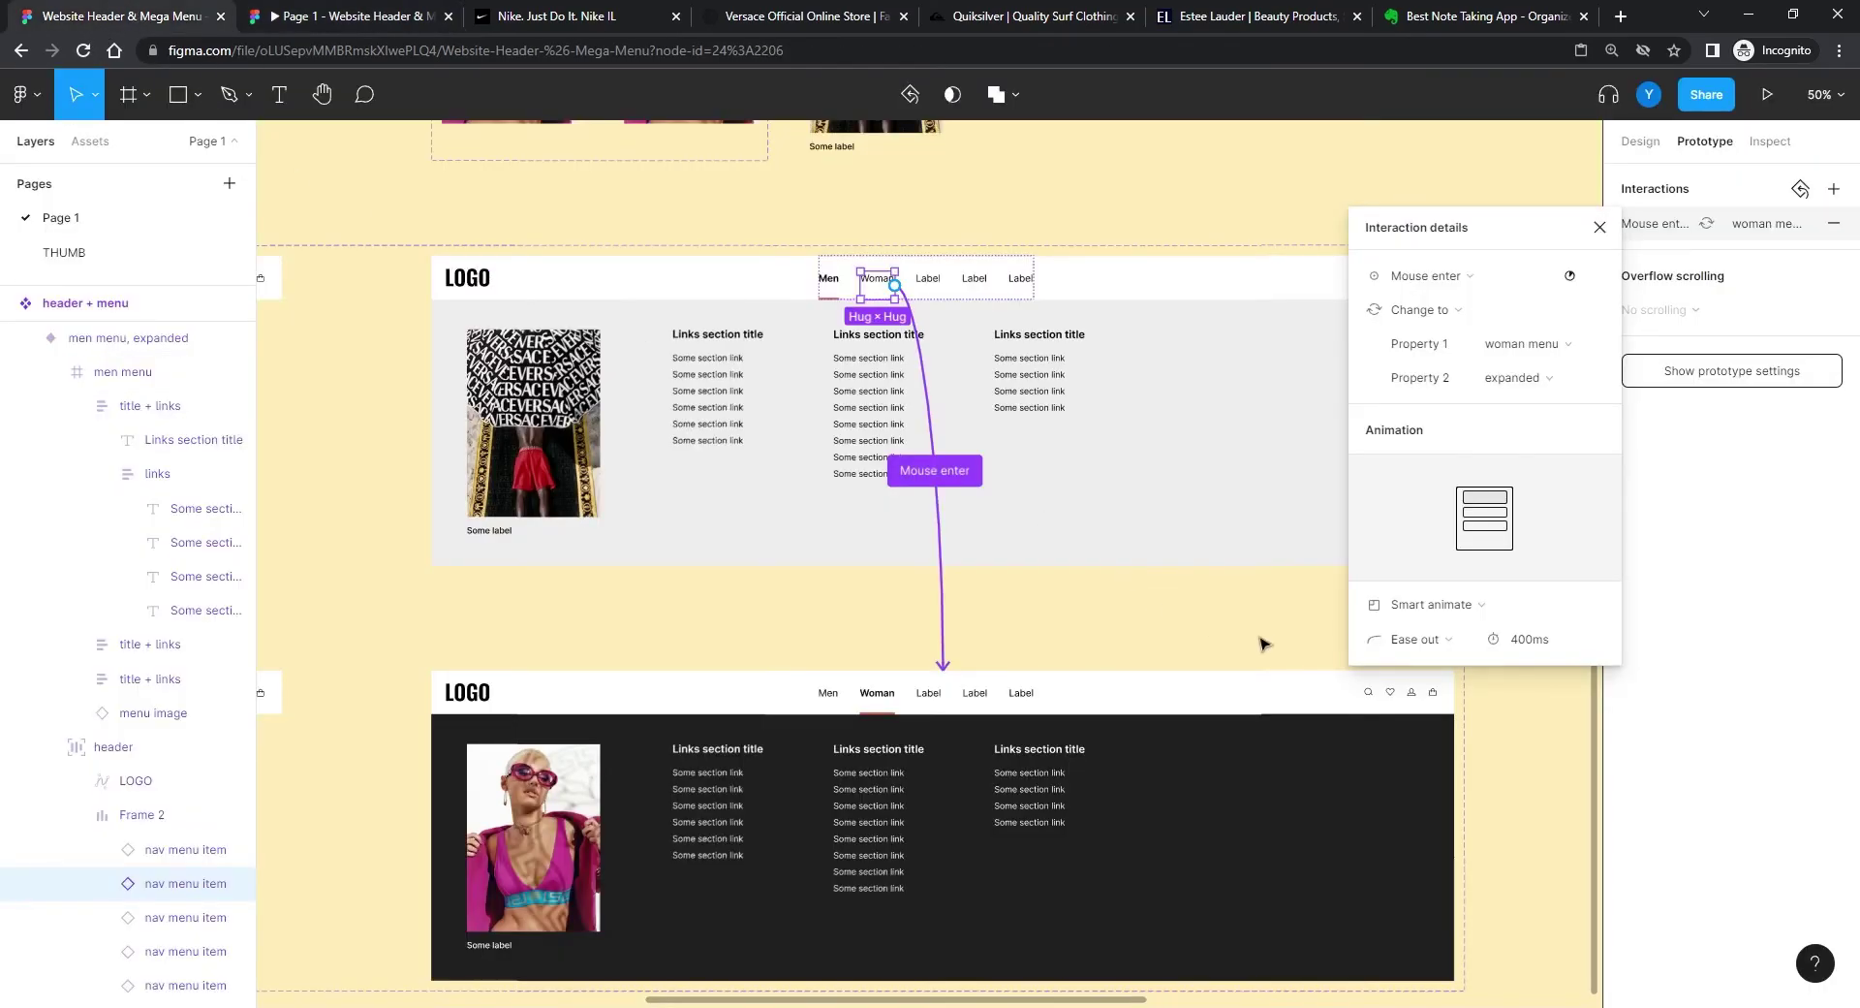
Step: Set Frame 3's height to 1000, making it 1920 × 1000
left_click_drag(1276, 682, 510, 536)
scroll(1017, 635, "right", 5)
scroll(615, 365, "up", 3)
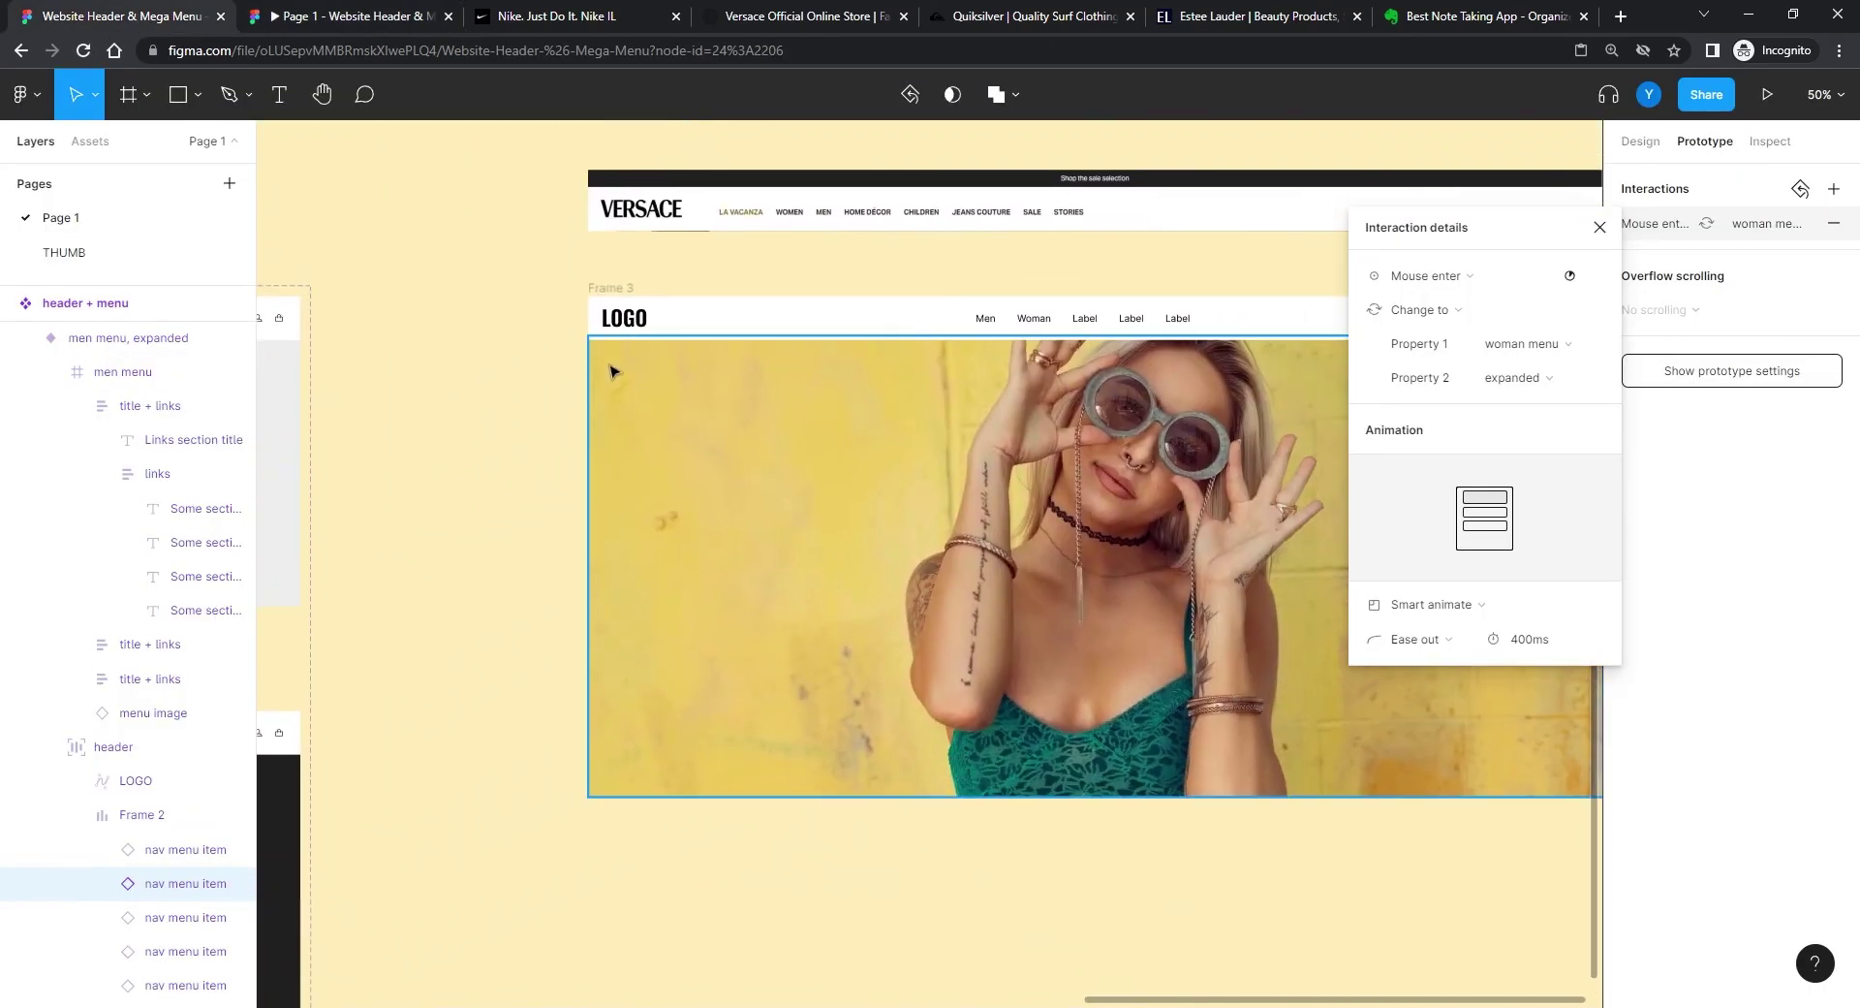
left_click(1141, 346)
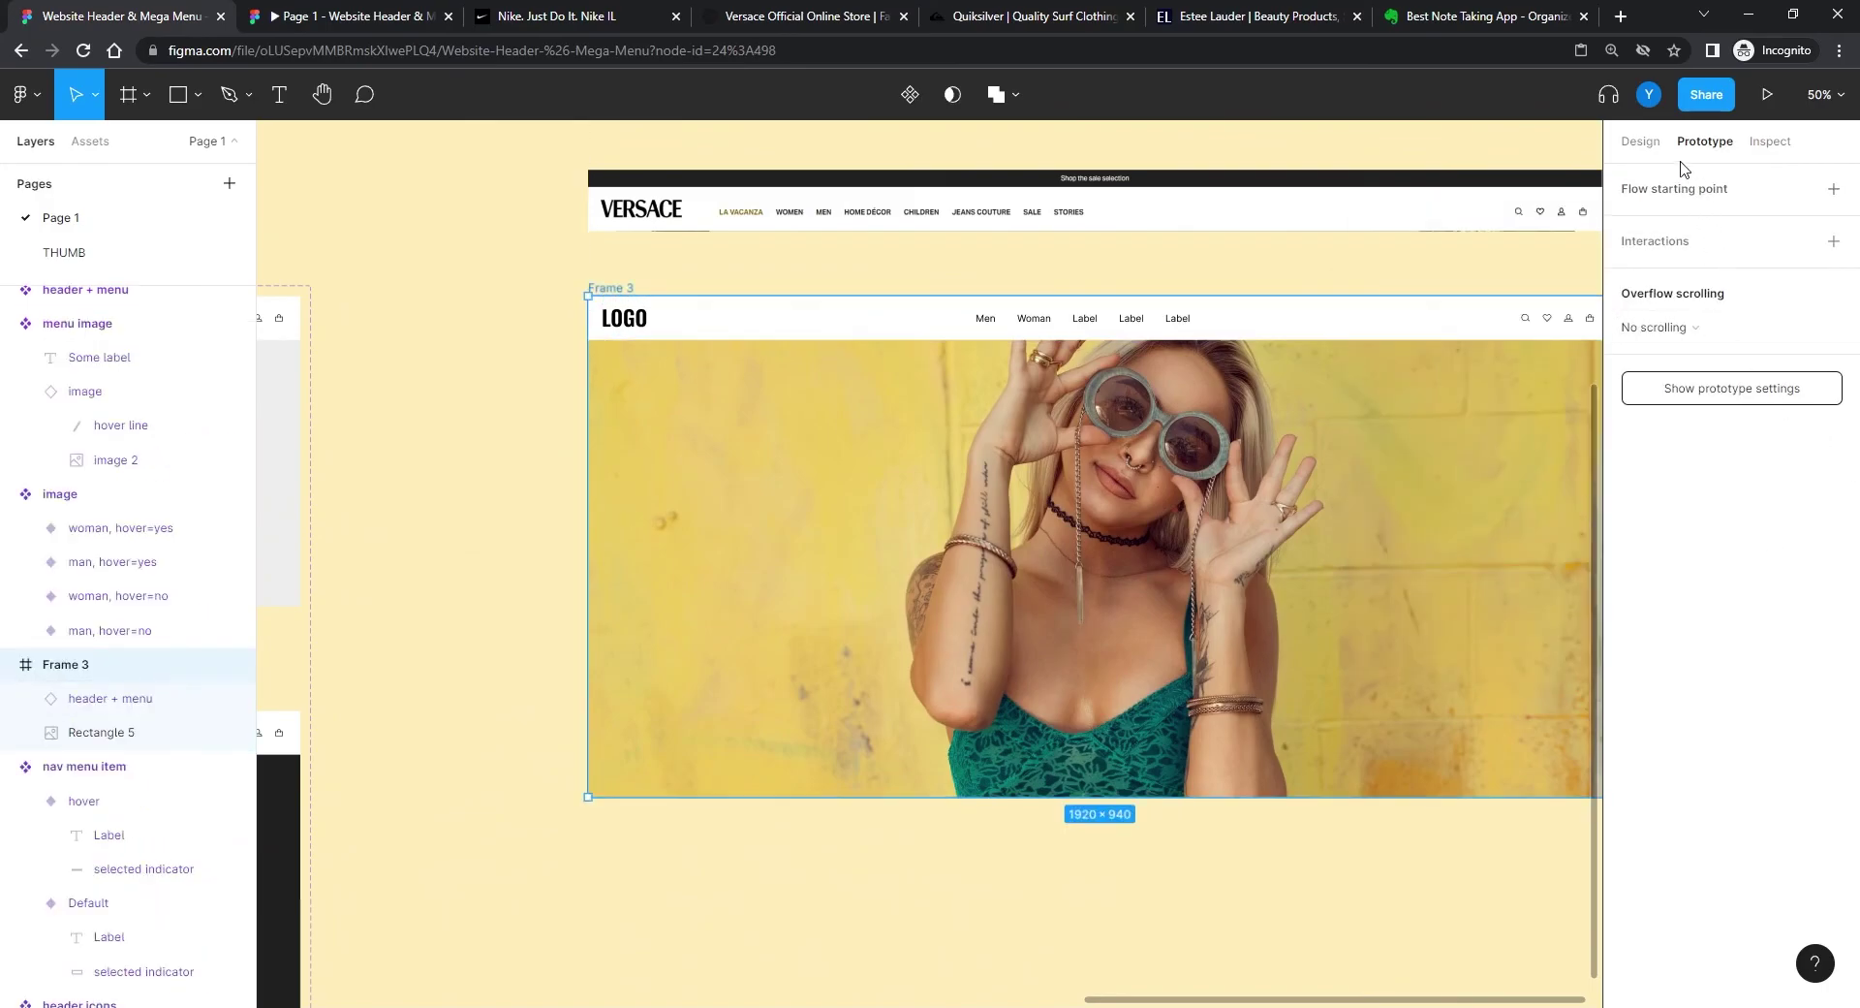
left_click(1640, 141)
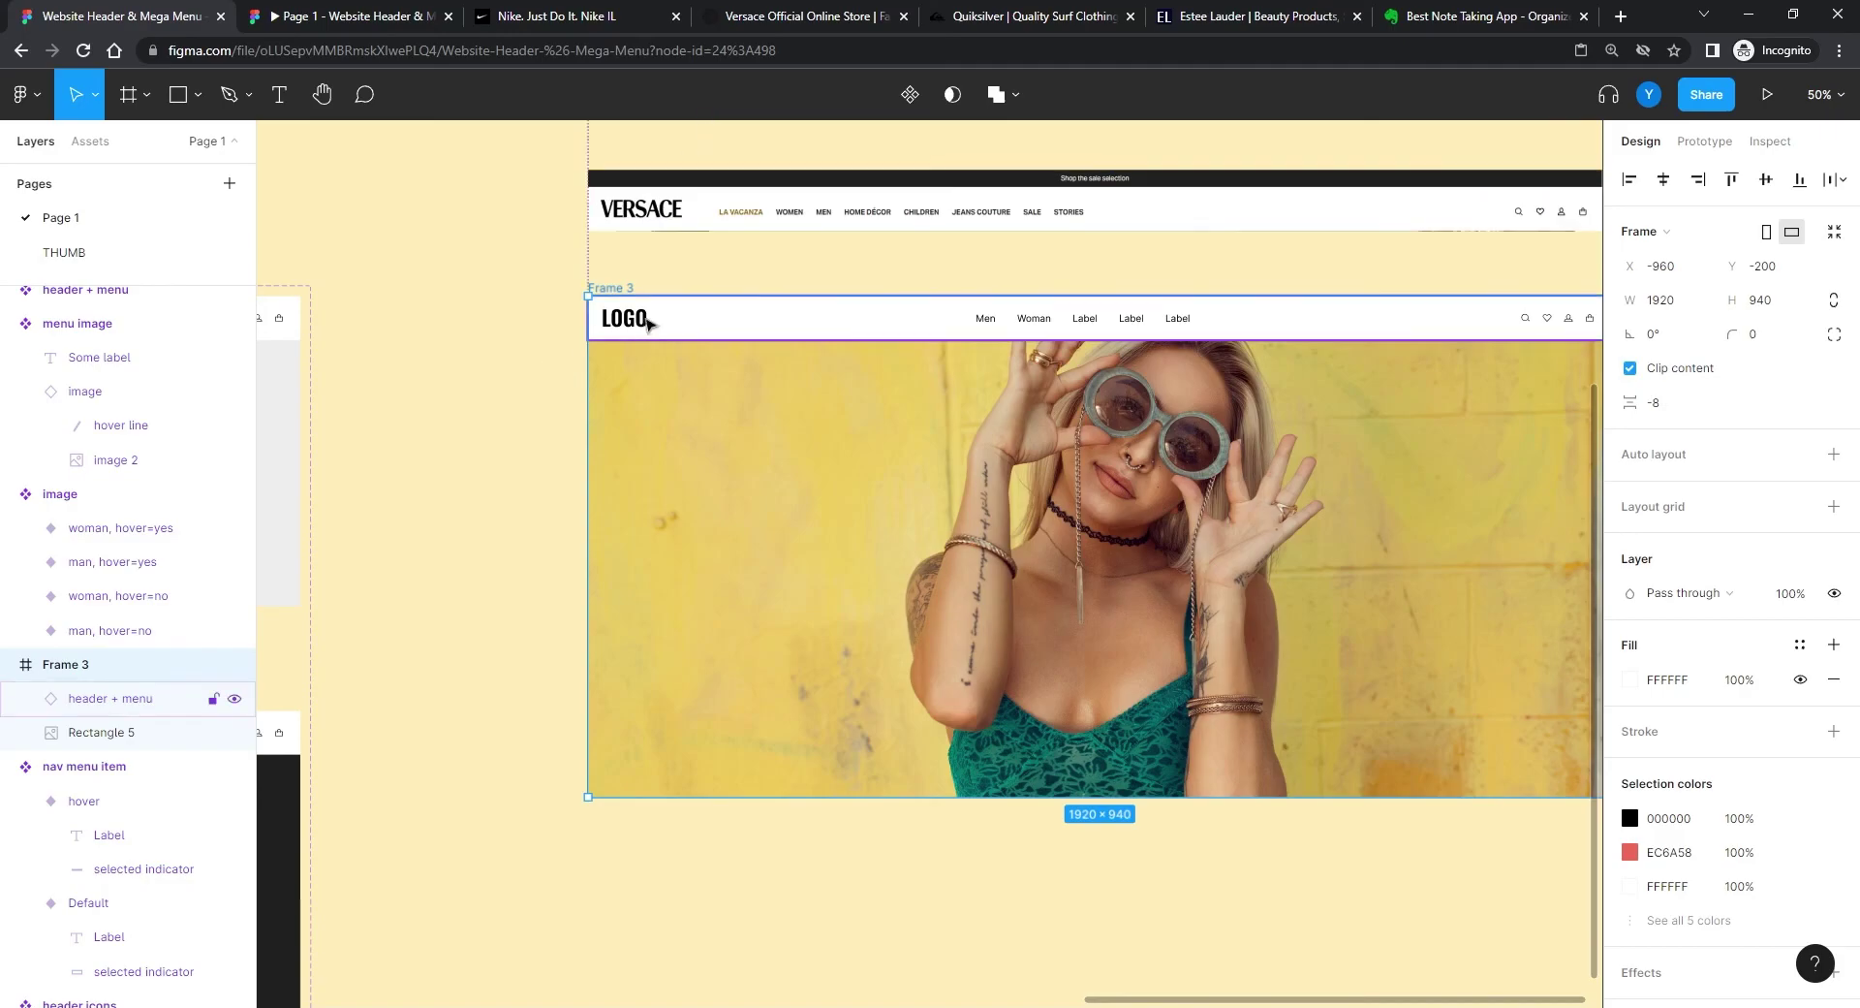
left_click(1774, 302)
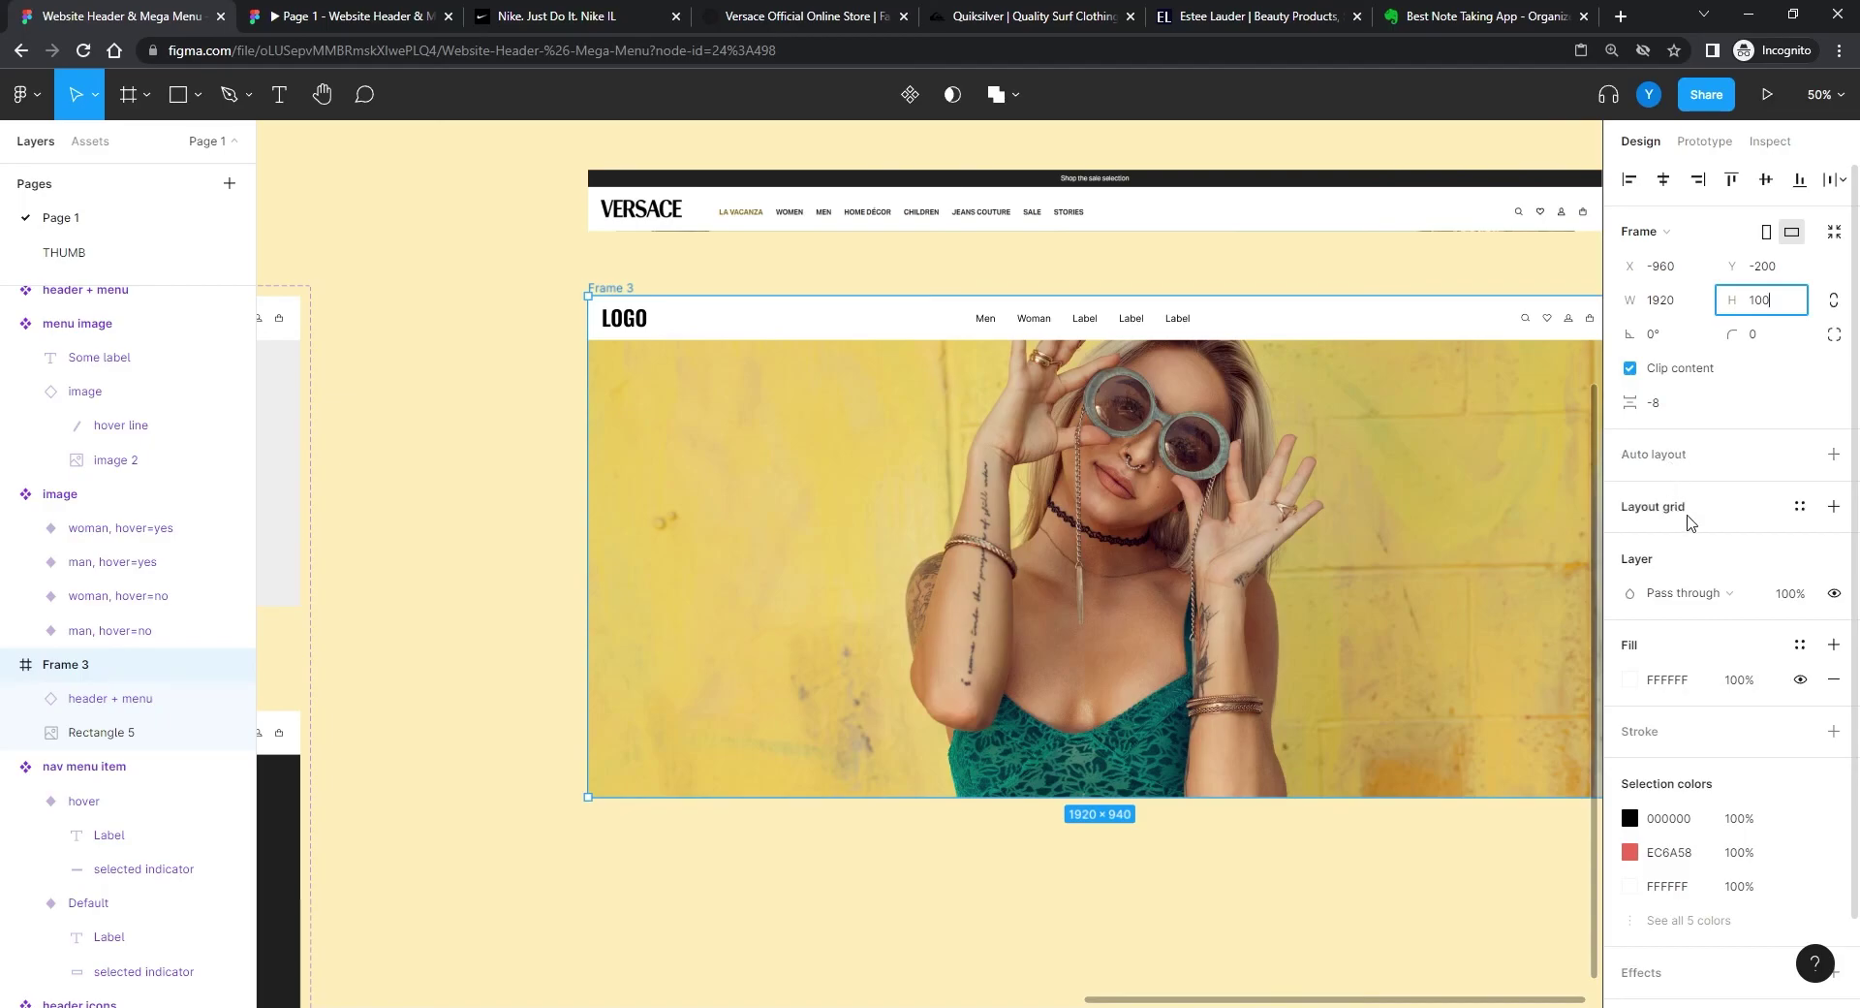
type("1000")
key("Return")
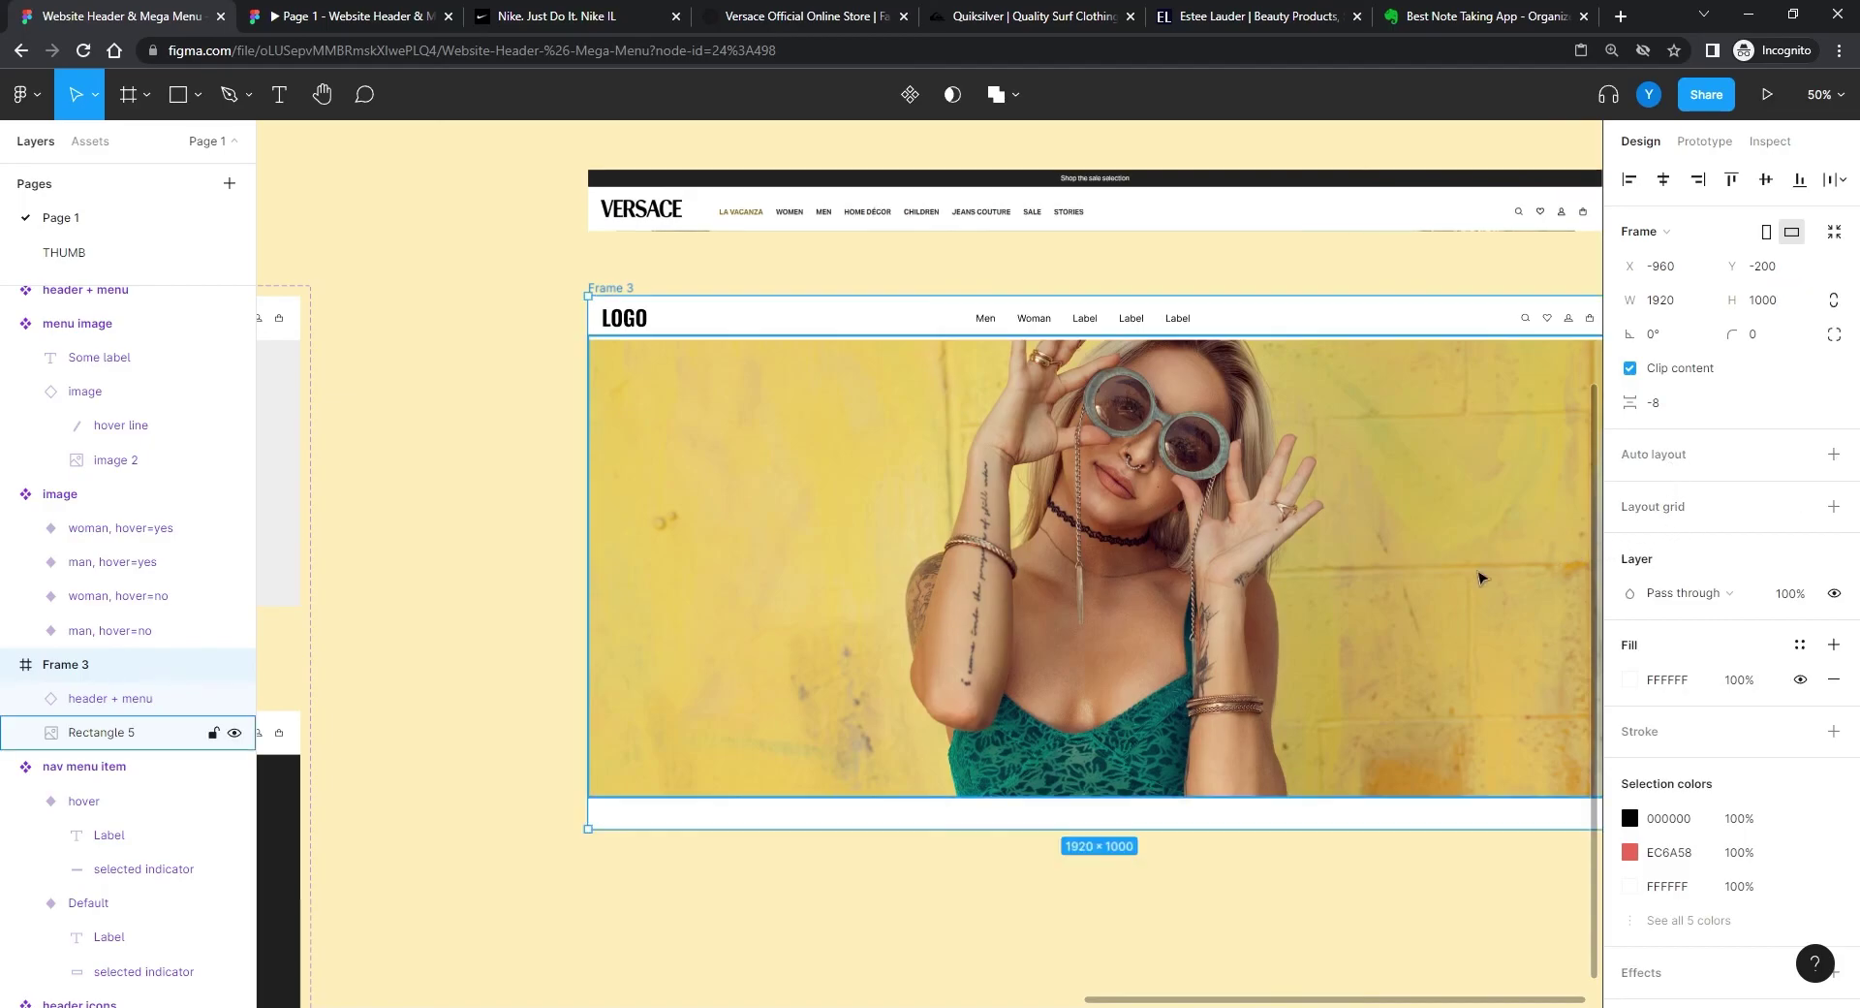
Step: Stretch Rectangle 5, the hero image, down to 926 px tall to fill the frame
left_click_drag(966, 676, 698, 514)
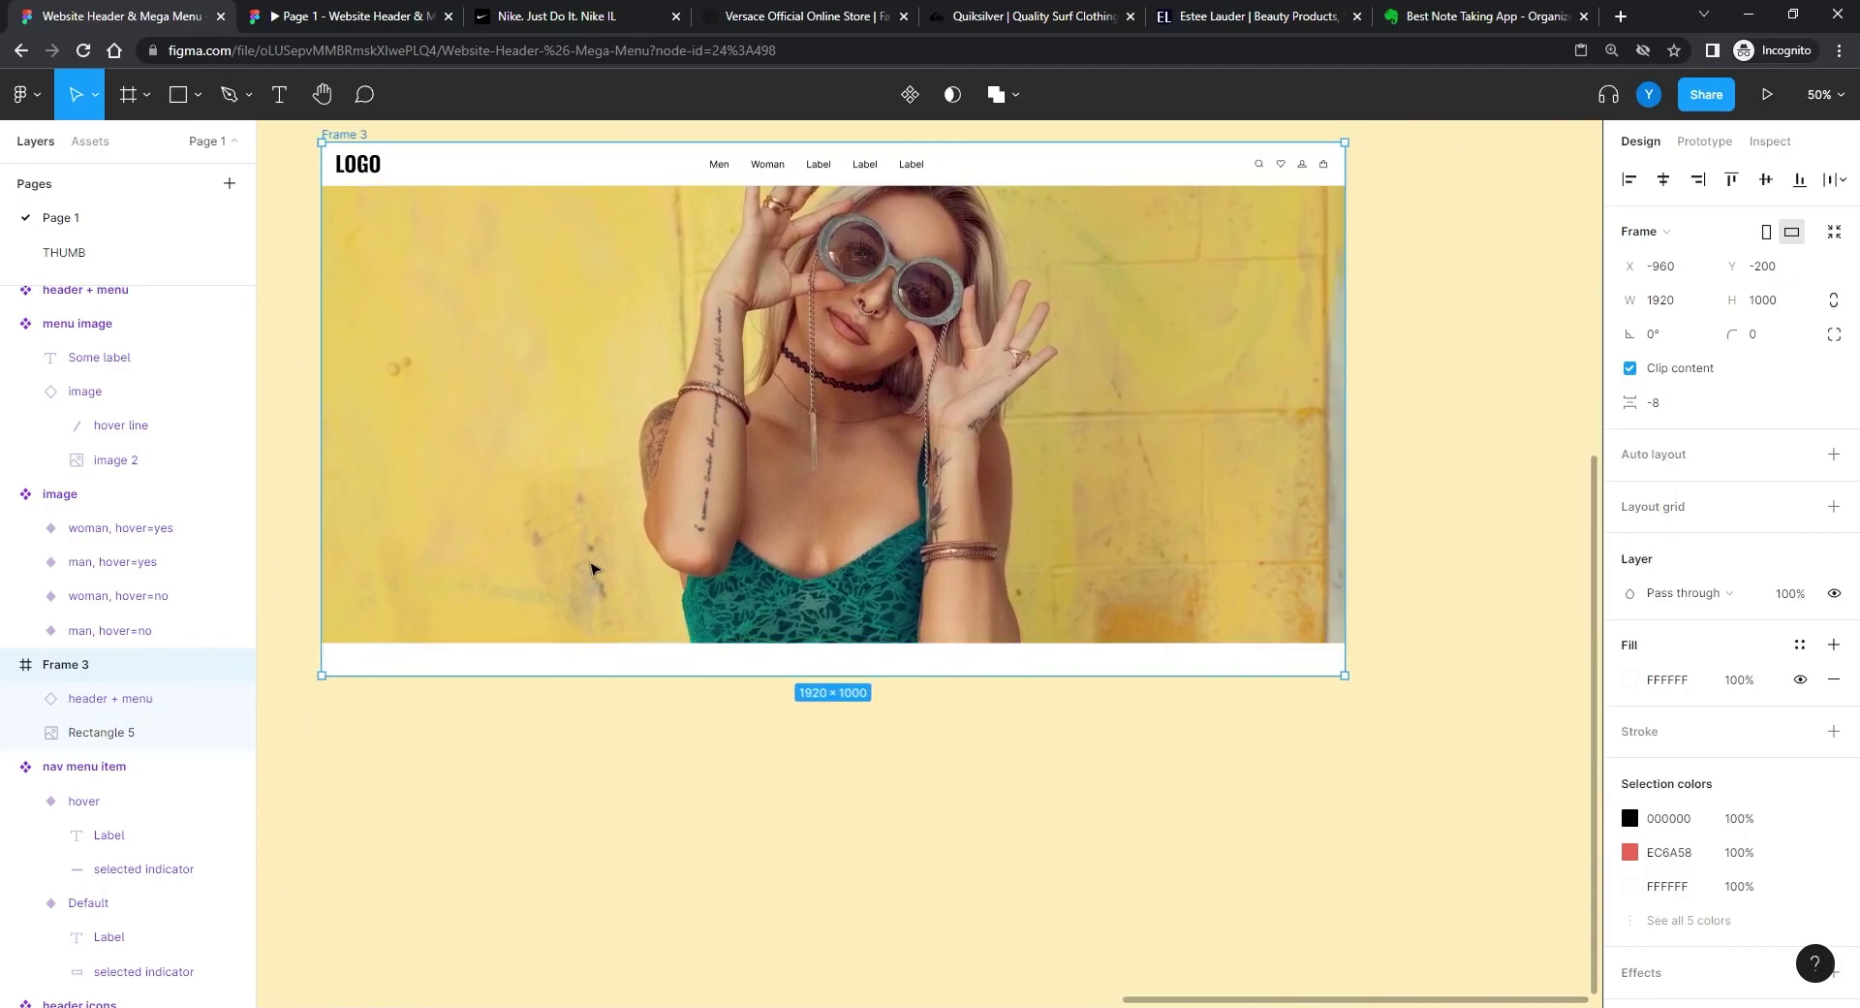
left_click(605, 601)
left_click_drag(607, 644, 607, 672)
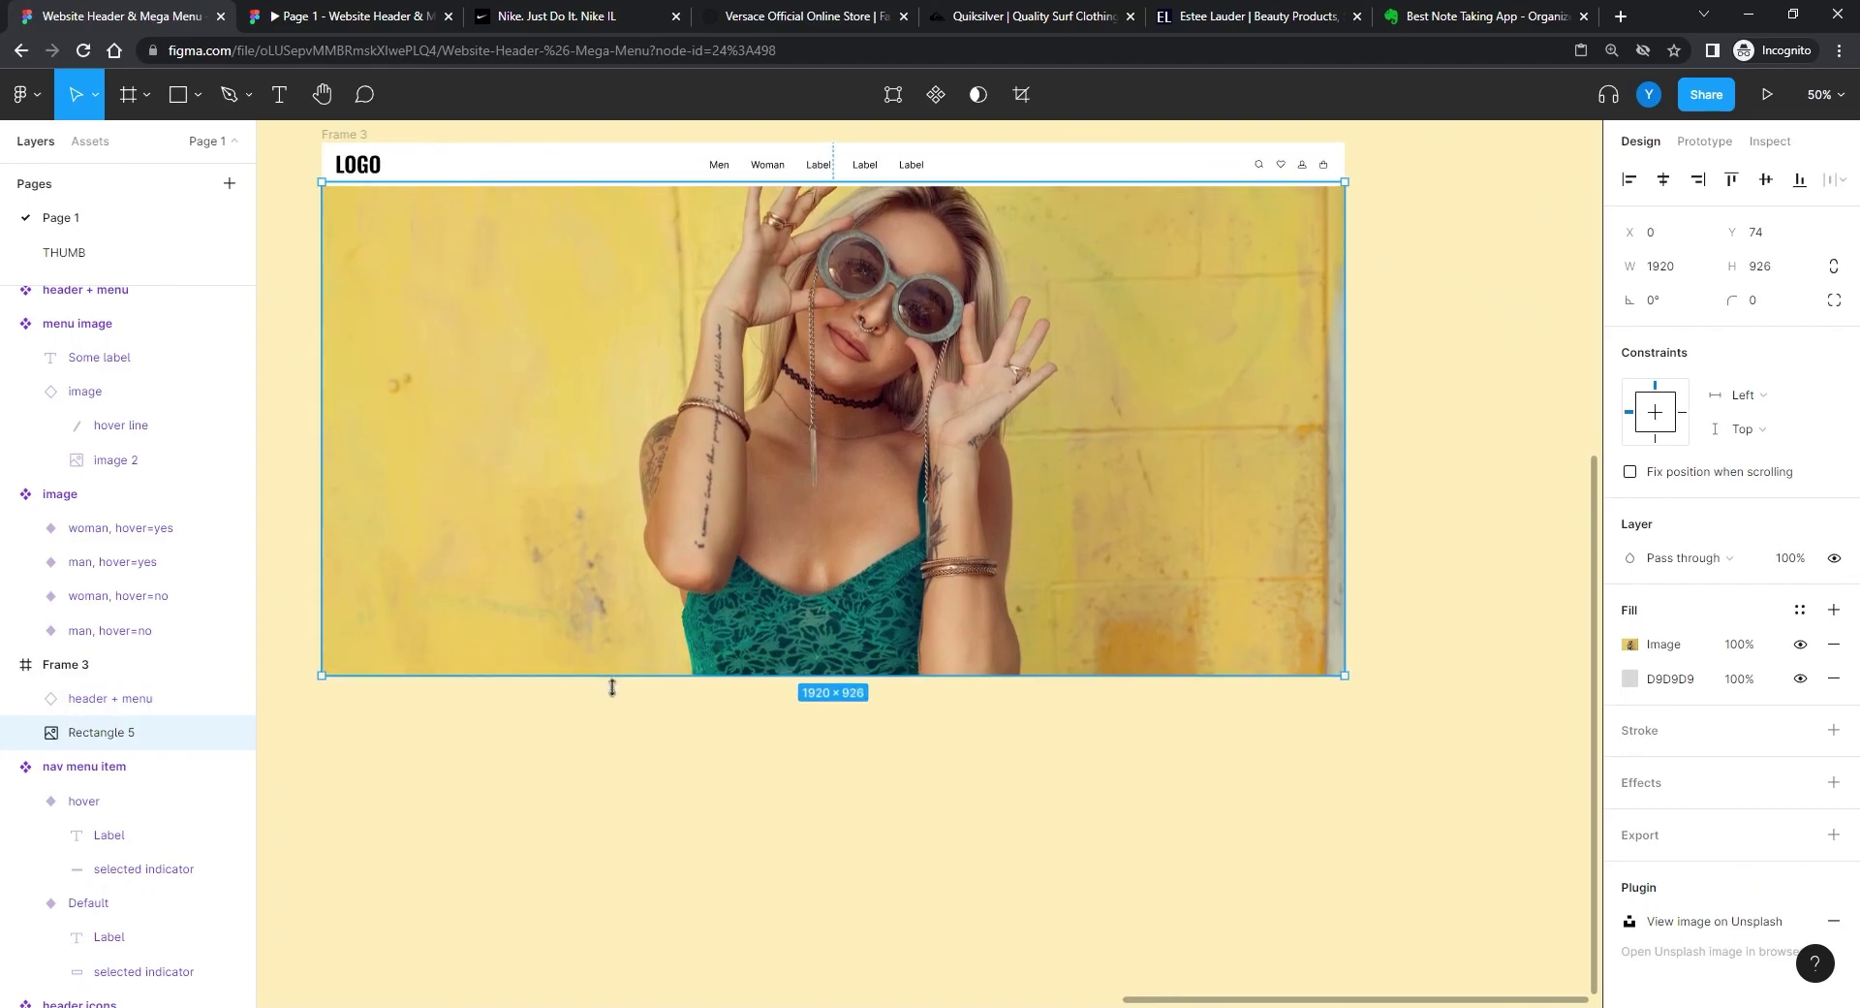
left_click_drag(581, 743, 939, 739)
left_click(584, 494)
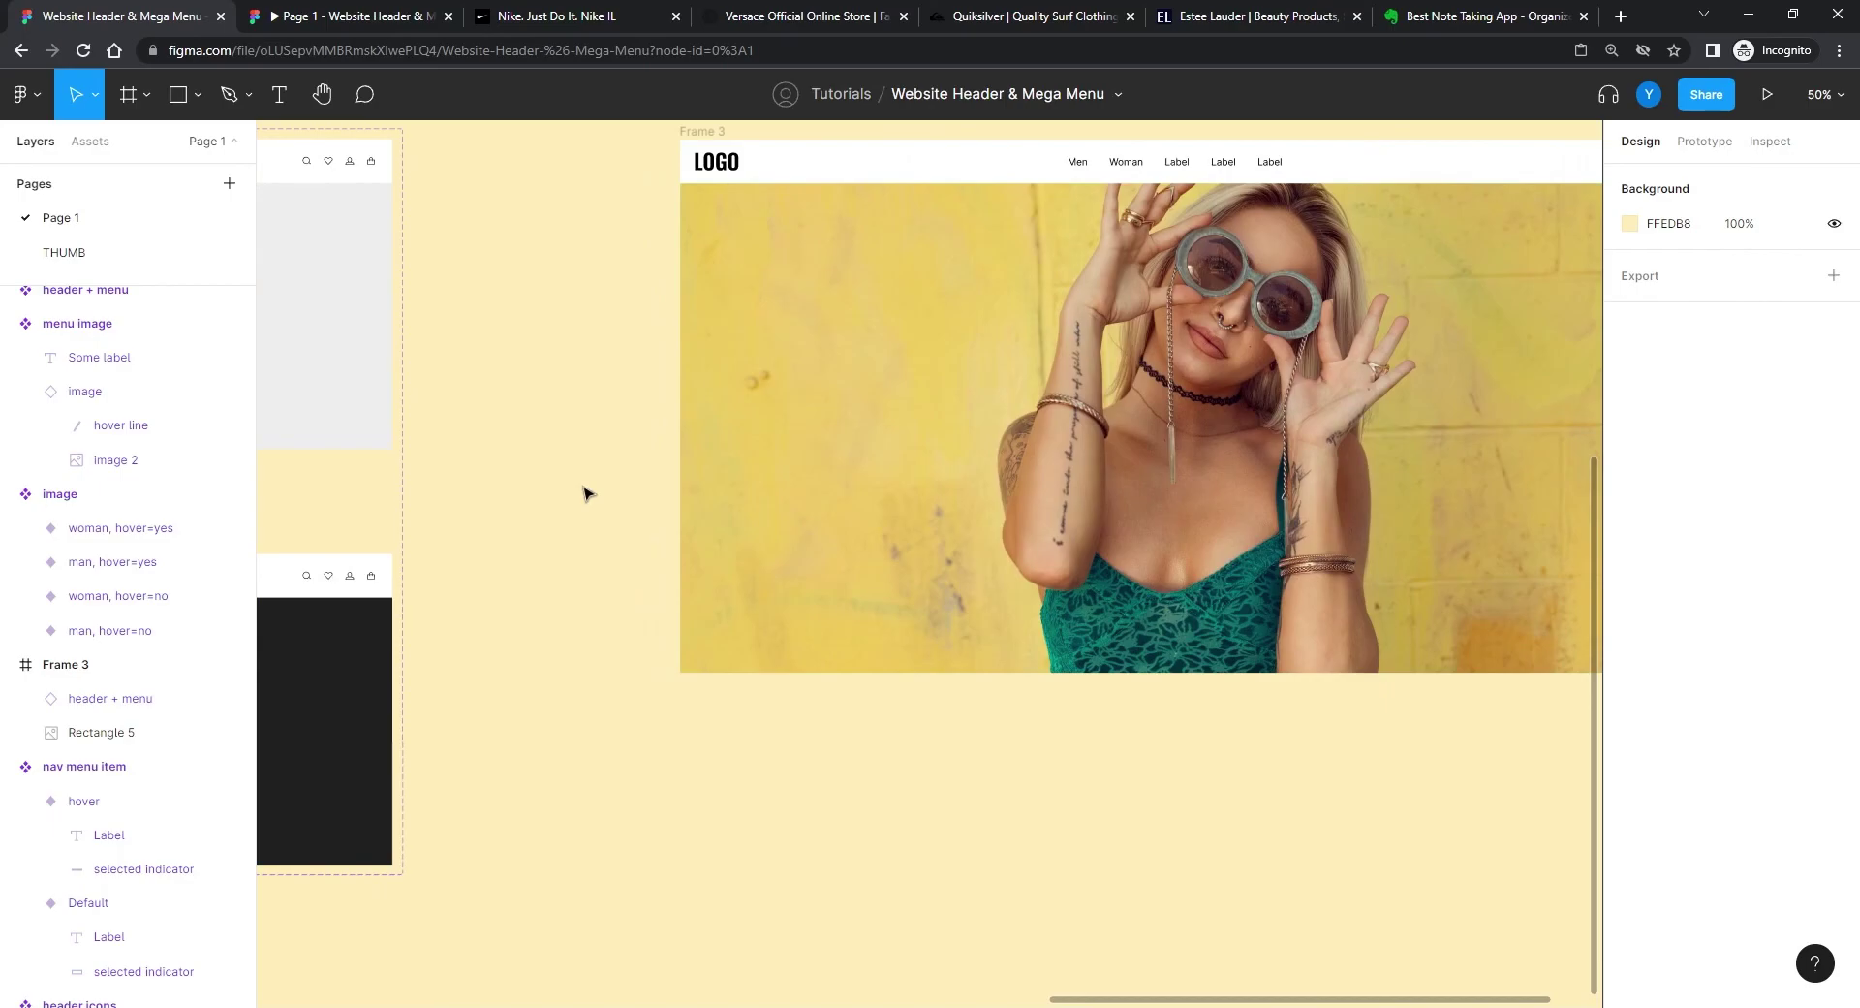
Step: Zoom out and pan across the frames, then view the prototype of the taller Frame 3
scroll(635, 606, "down", 5)
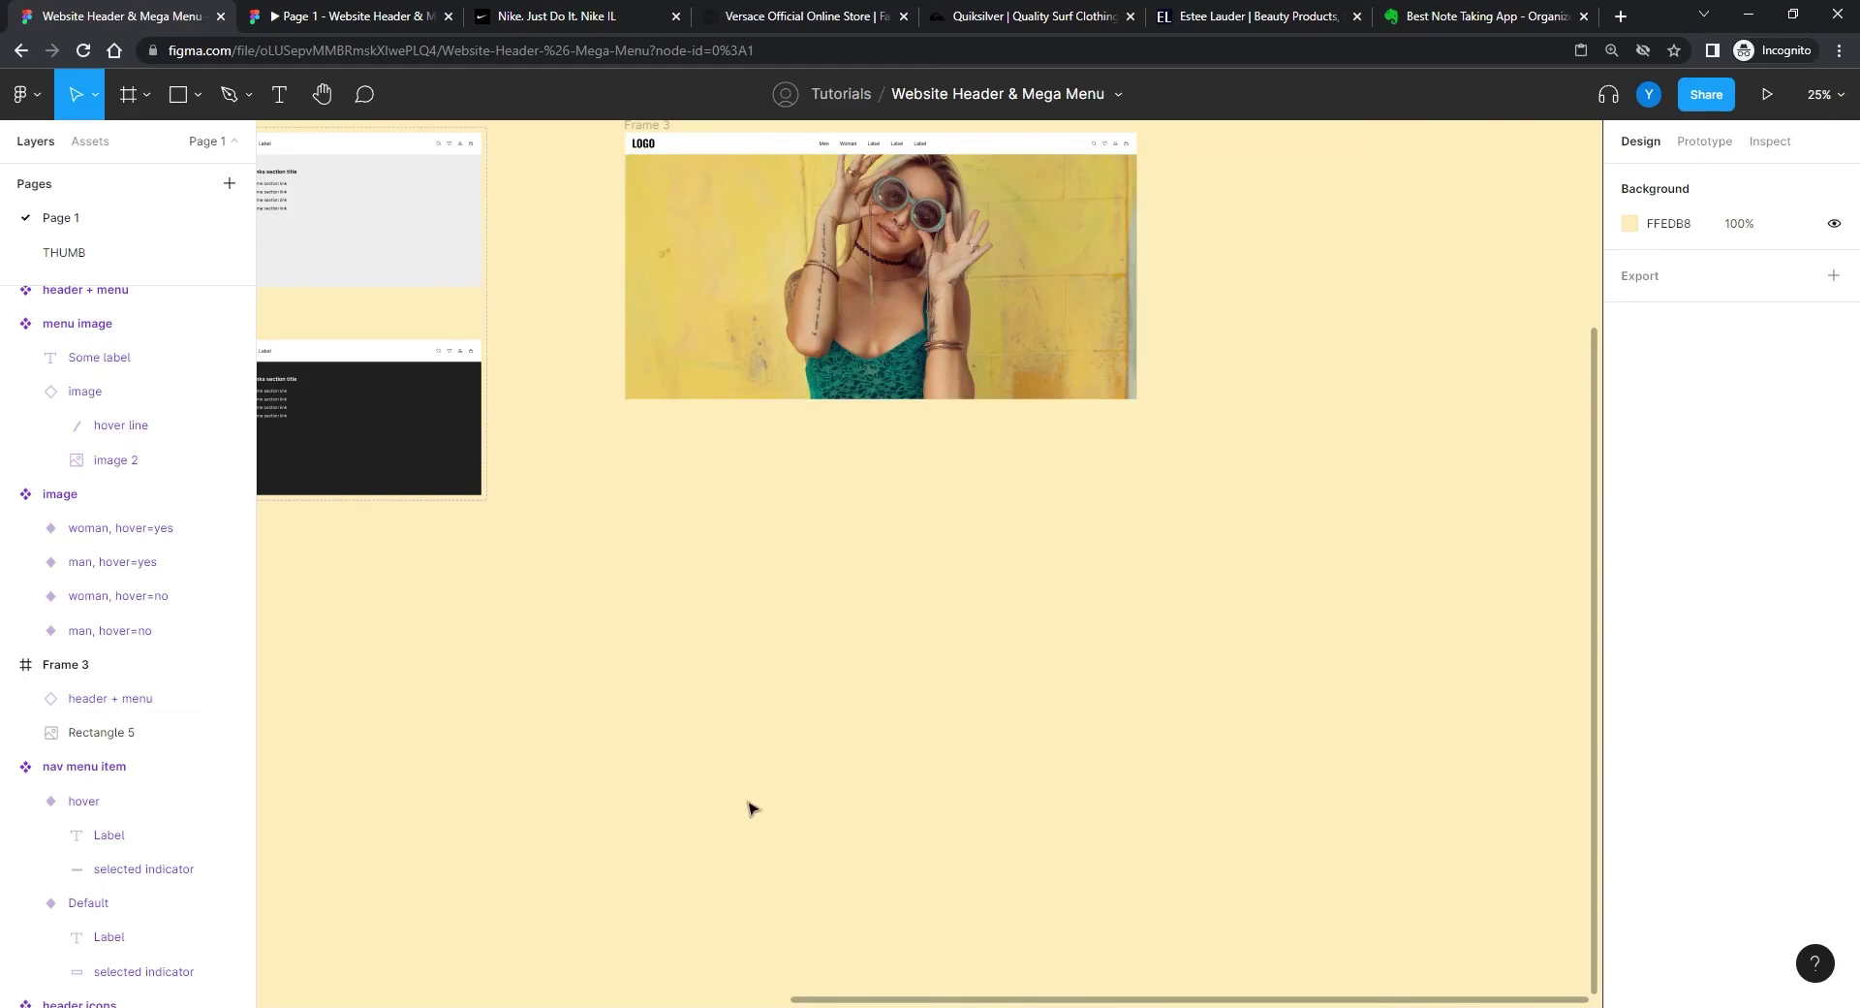
left_click_drag(548, 474, 831, 802)
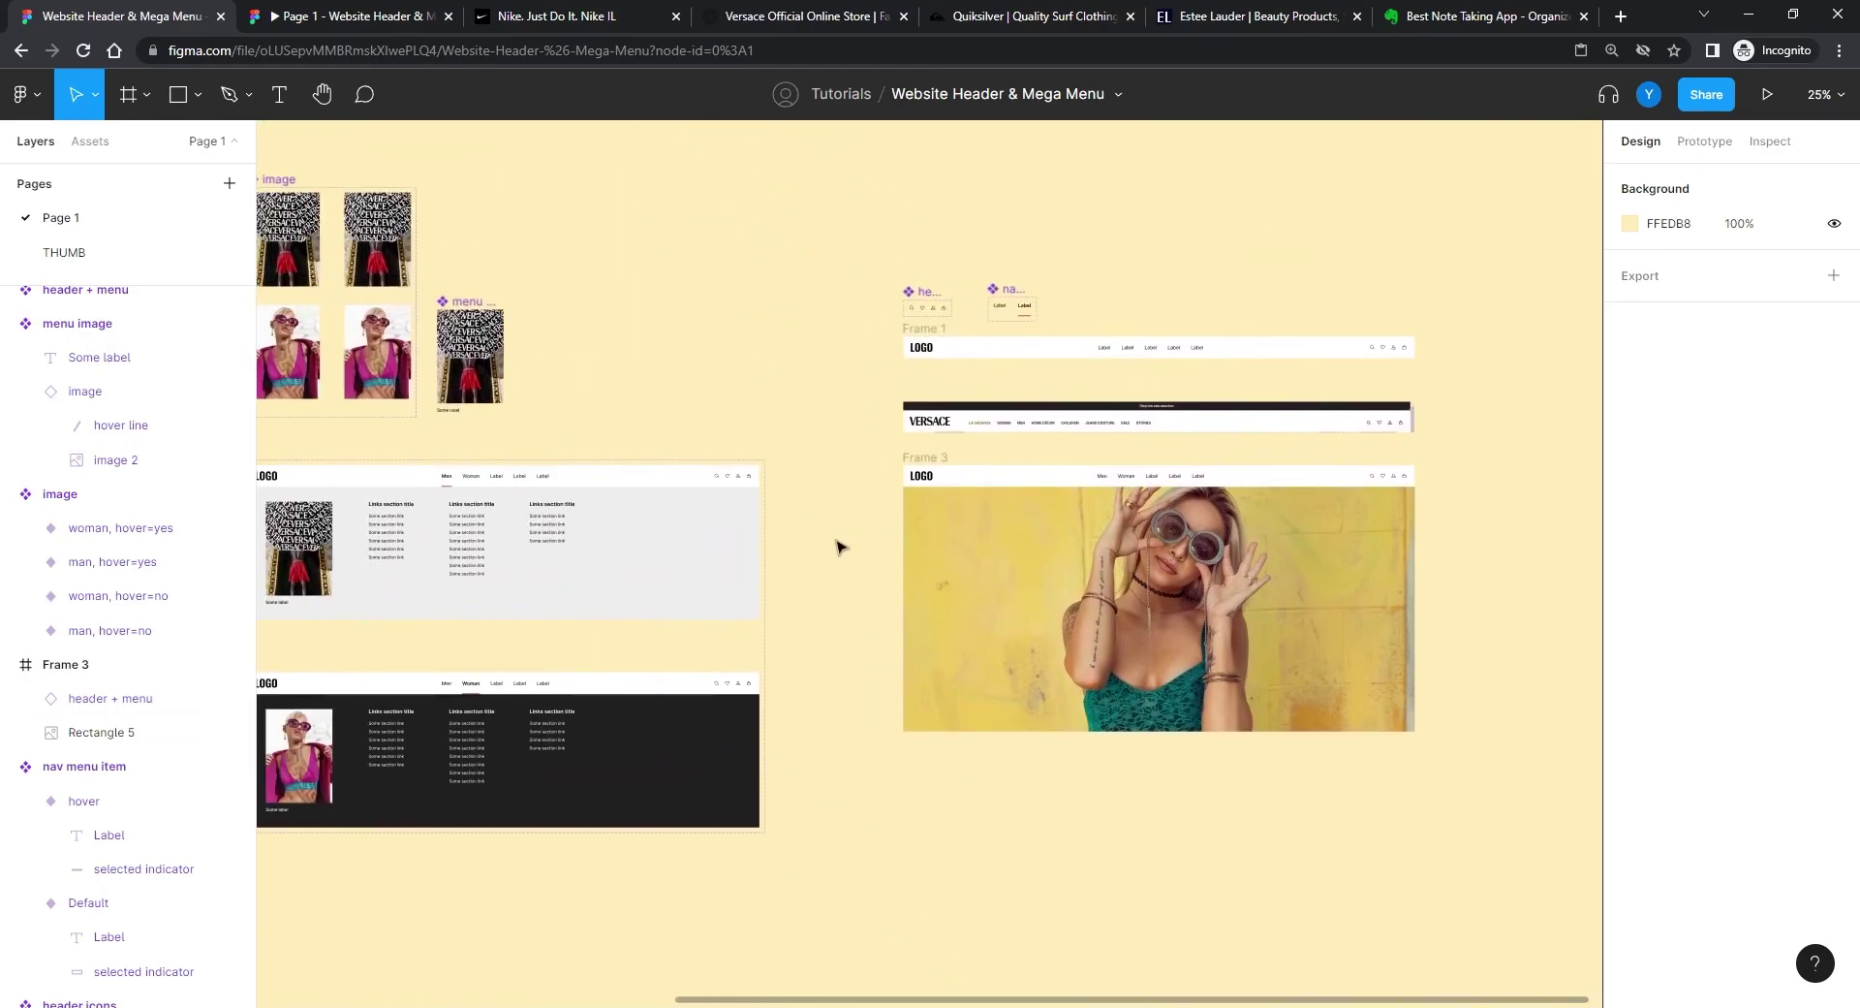
left_click(330, 16)
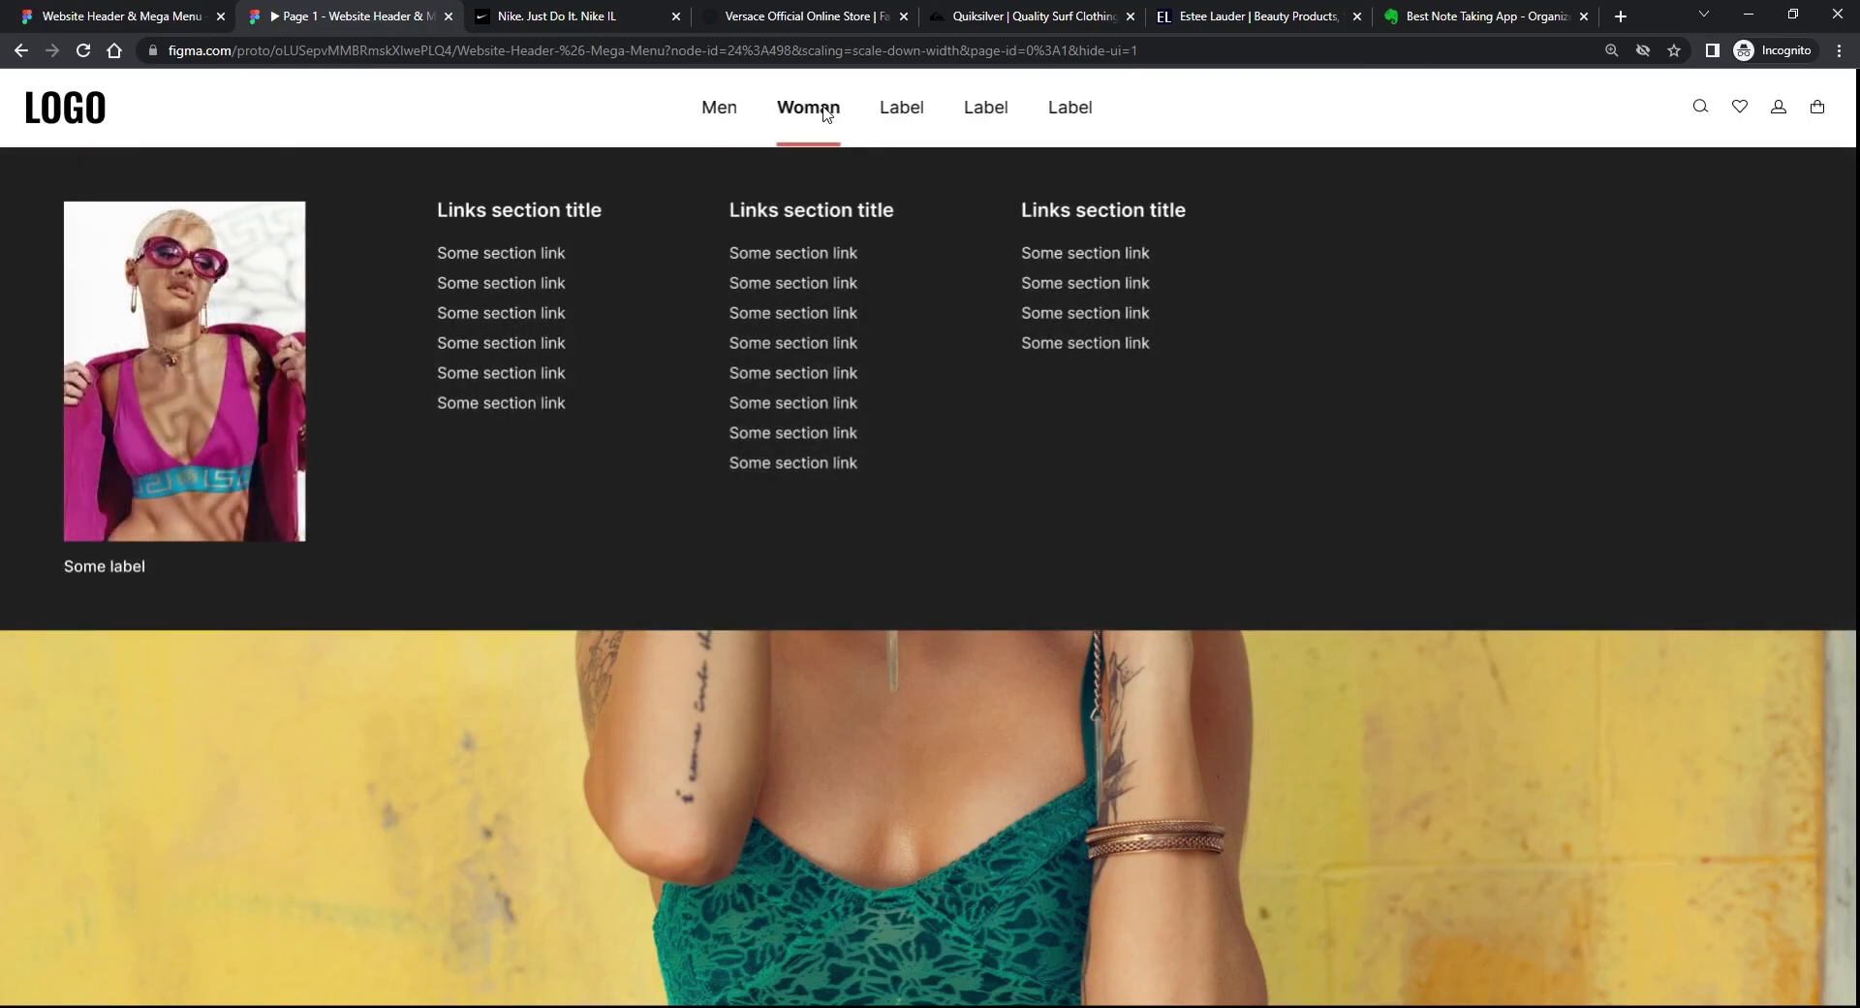
Step: Hover Men, then Woman, in the prototype to confirm both mega menus open
mouse_move(730, 114)
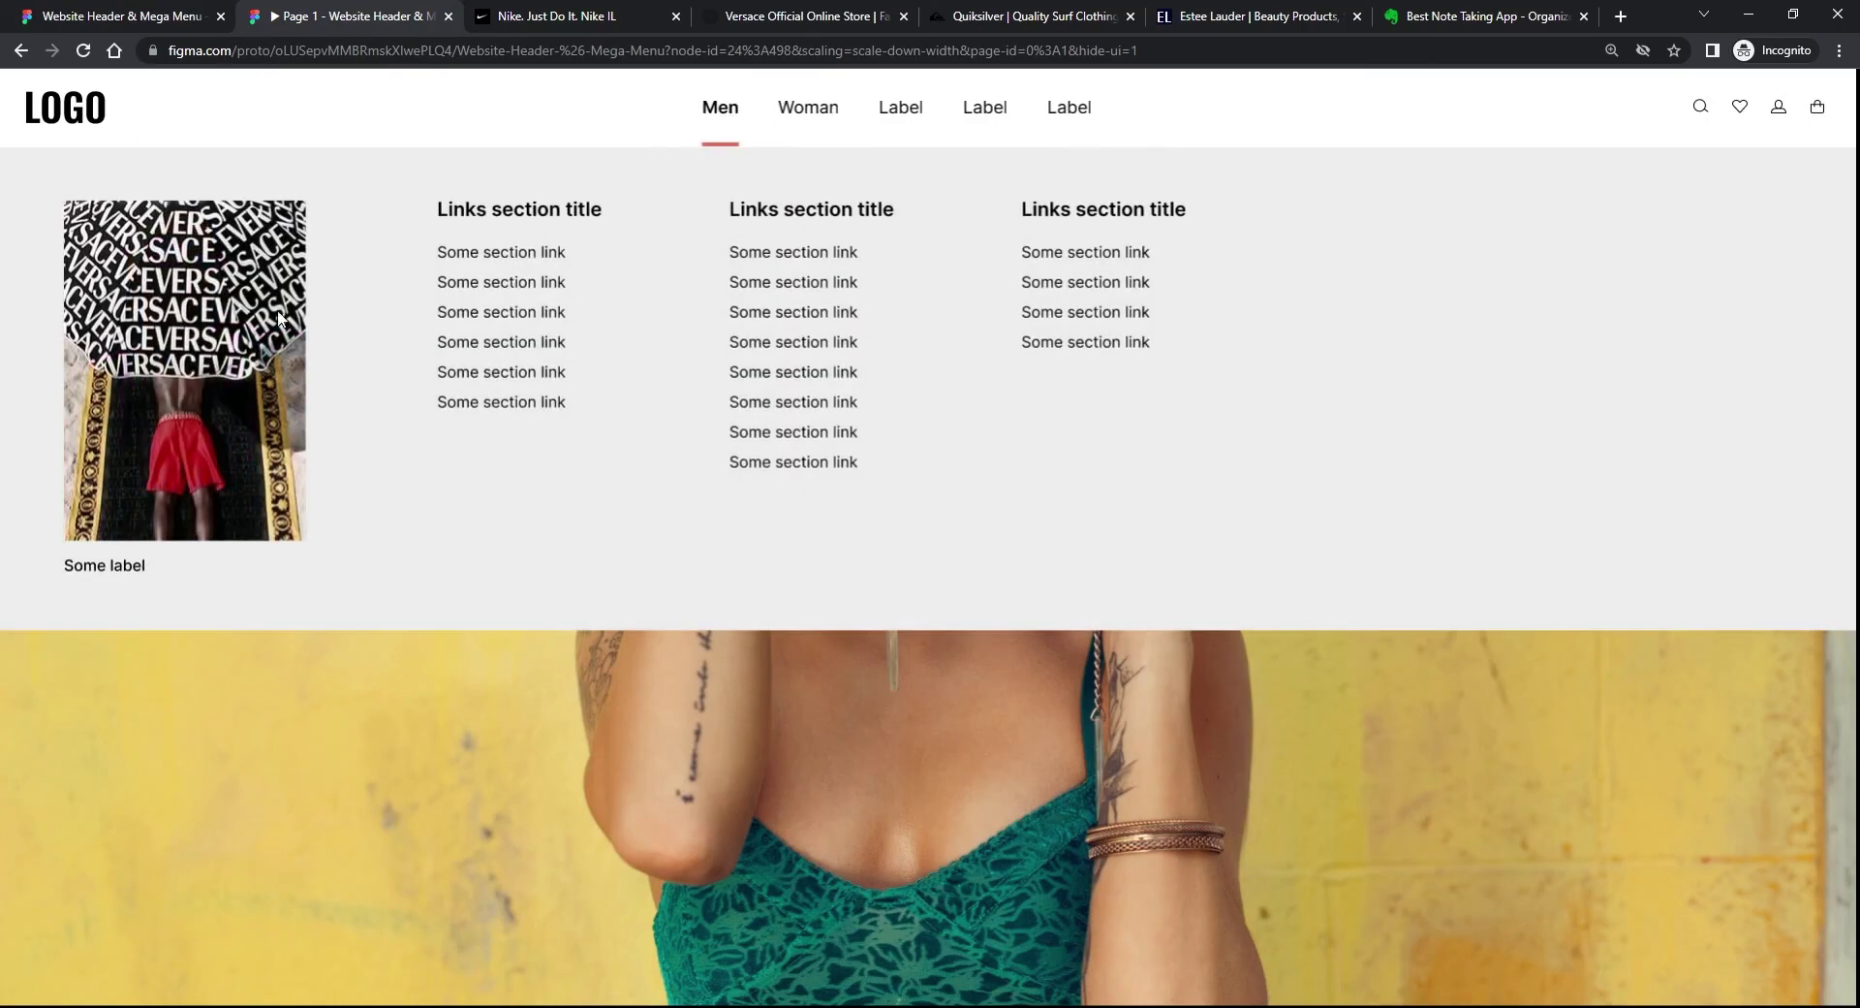
mouse_move(830, 114)
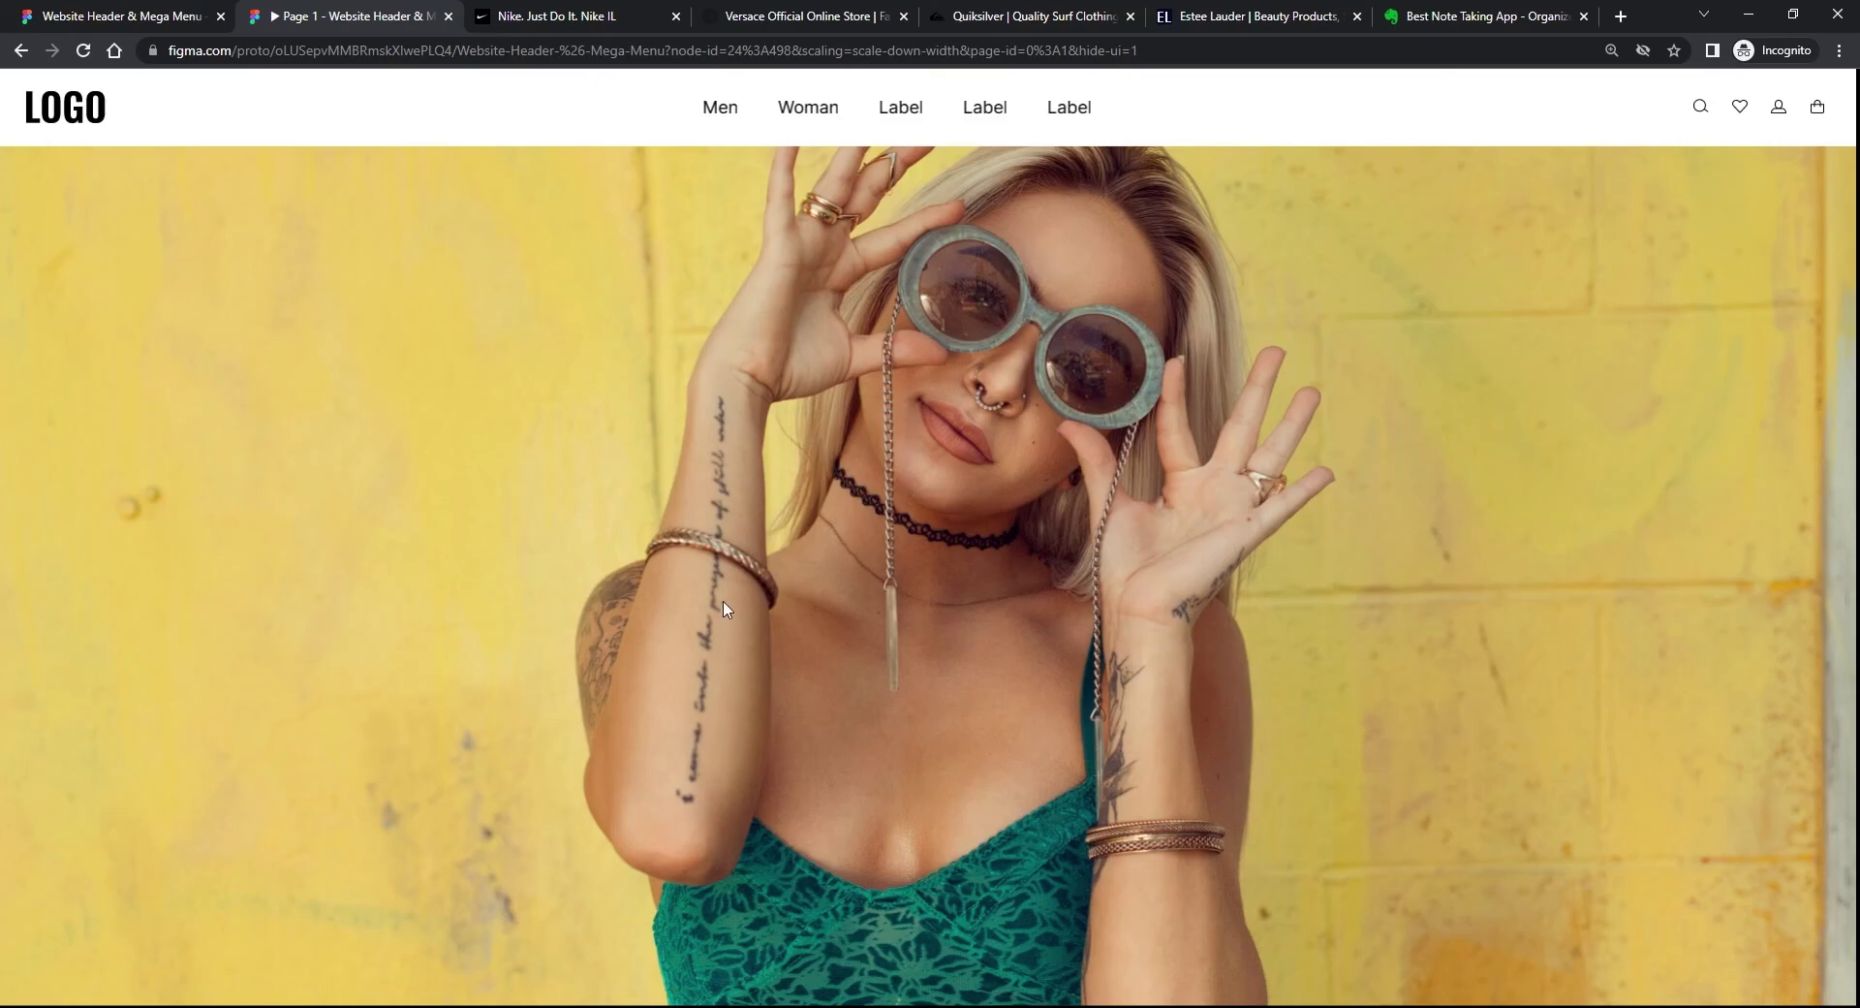
Step: Back in the editor, zoom and pan to the header icons component
left_click(153, 19)
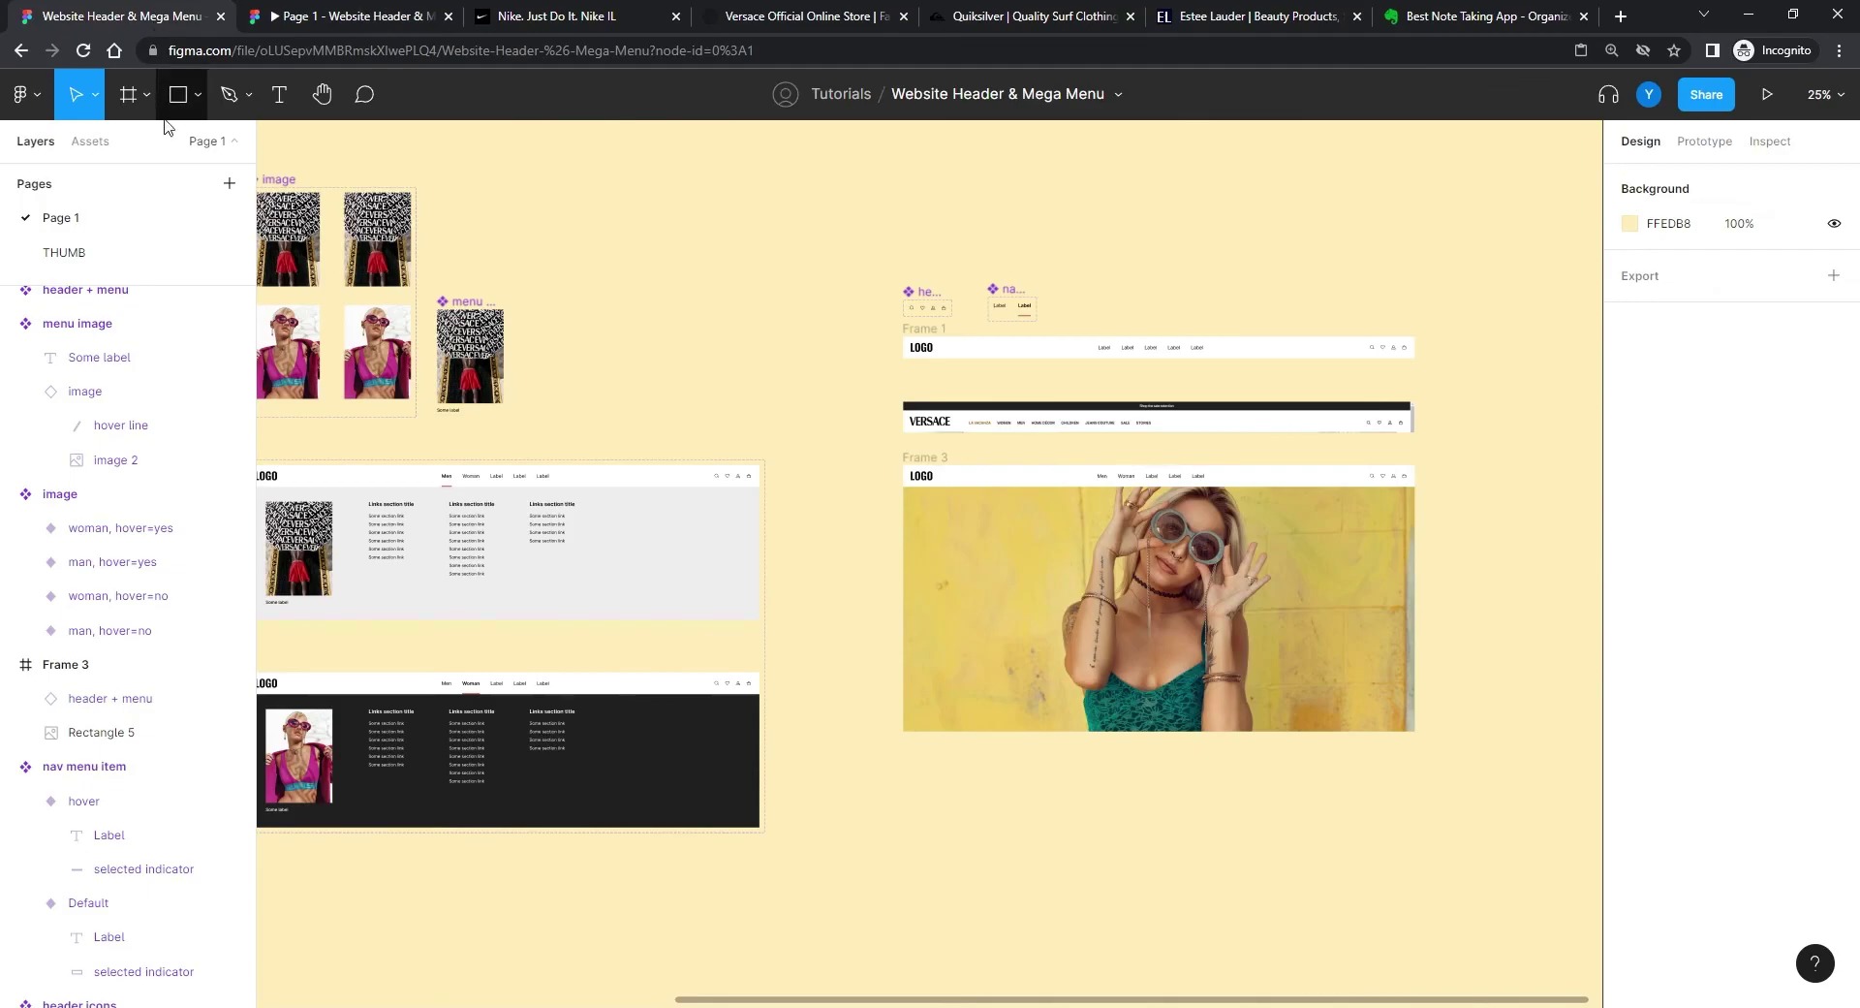
left_click_drag(686, 394, 948, 362)
scroll(947, 362, "left", 5)
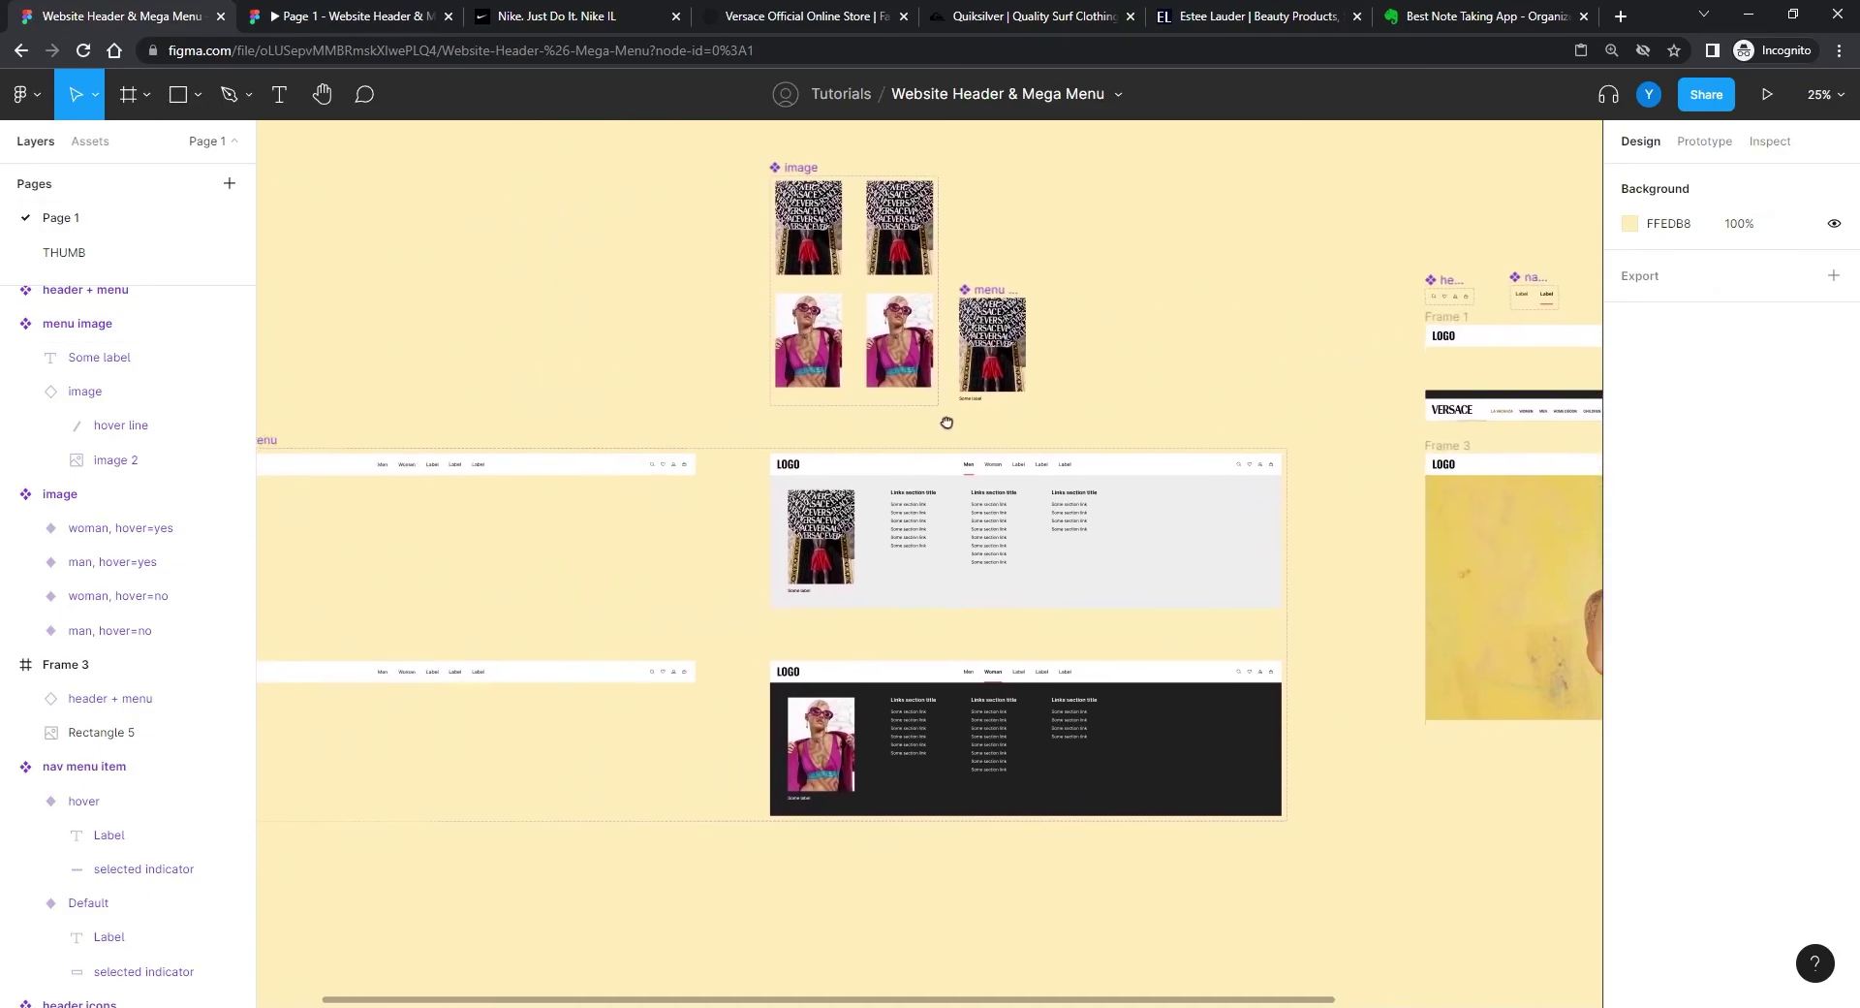
scroll(1035, 666, "right", 3)
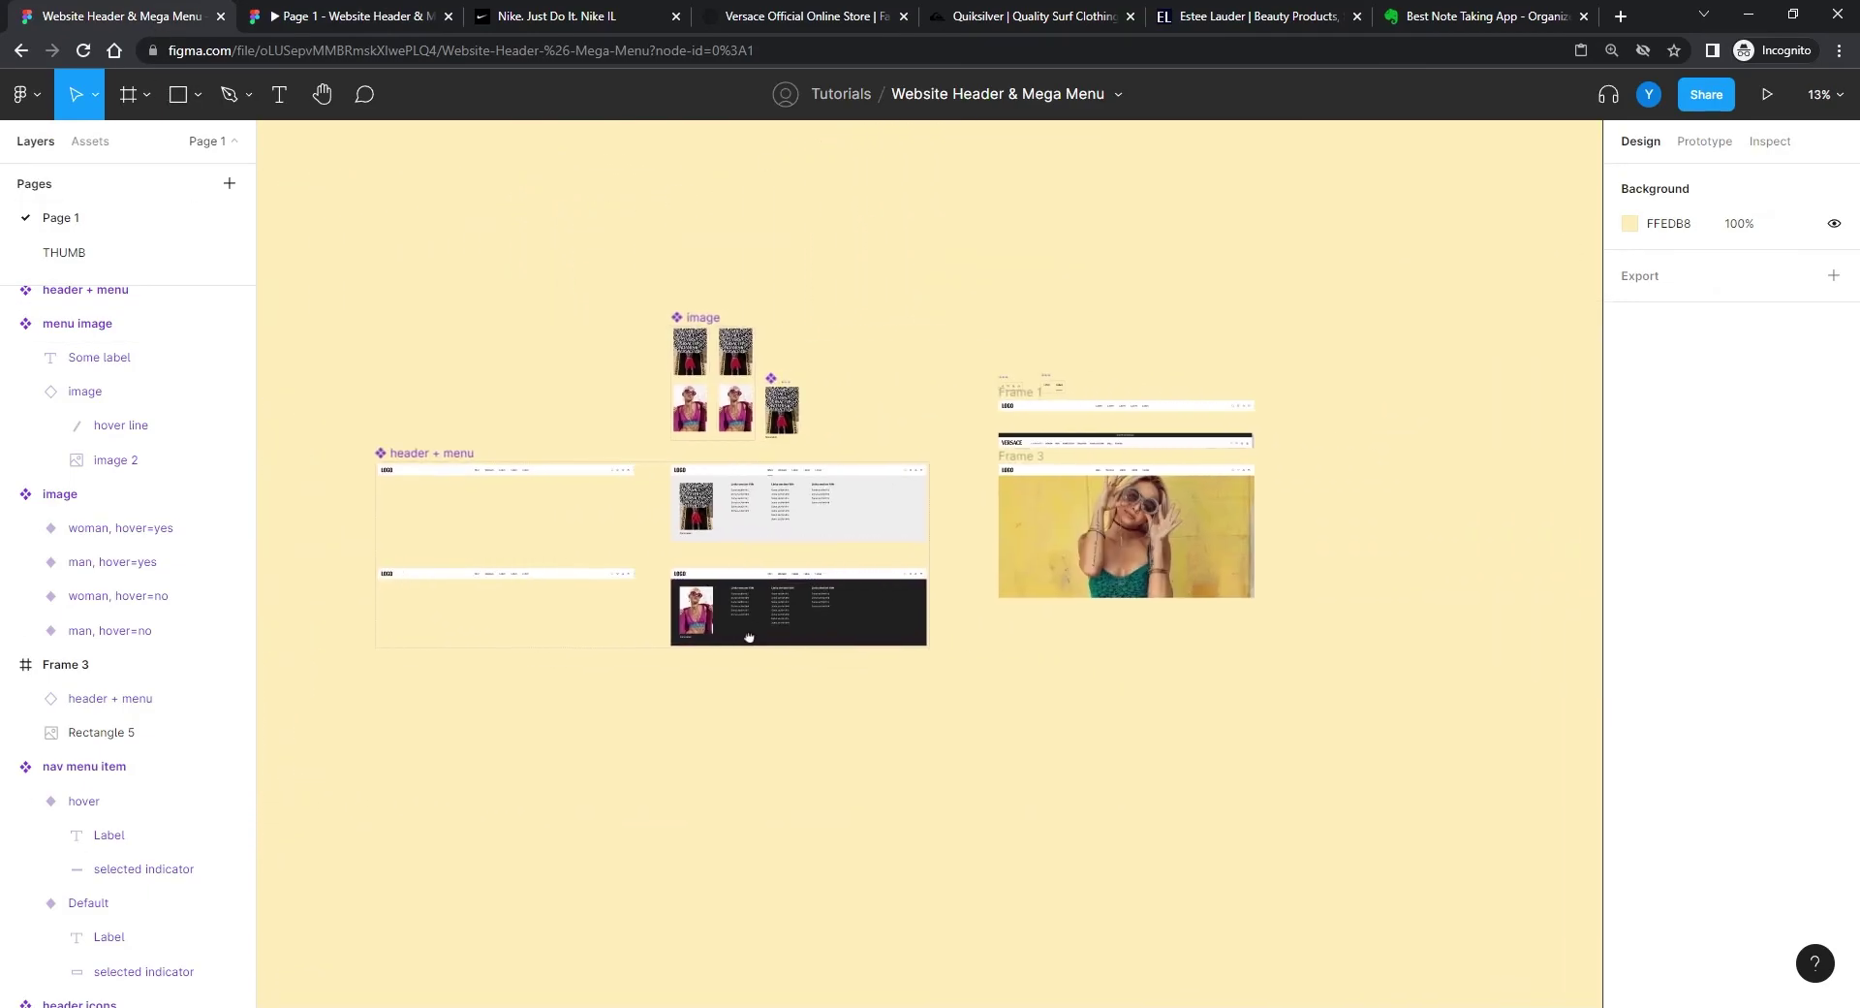
scroll(685, 689, "left", 1)
key("ctrl+plus")
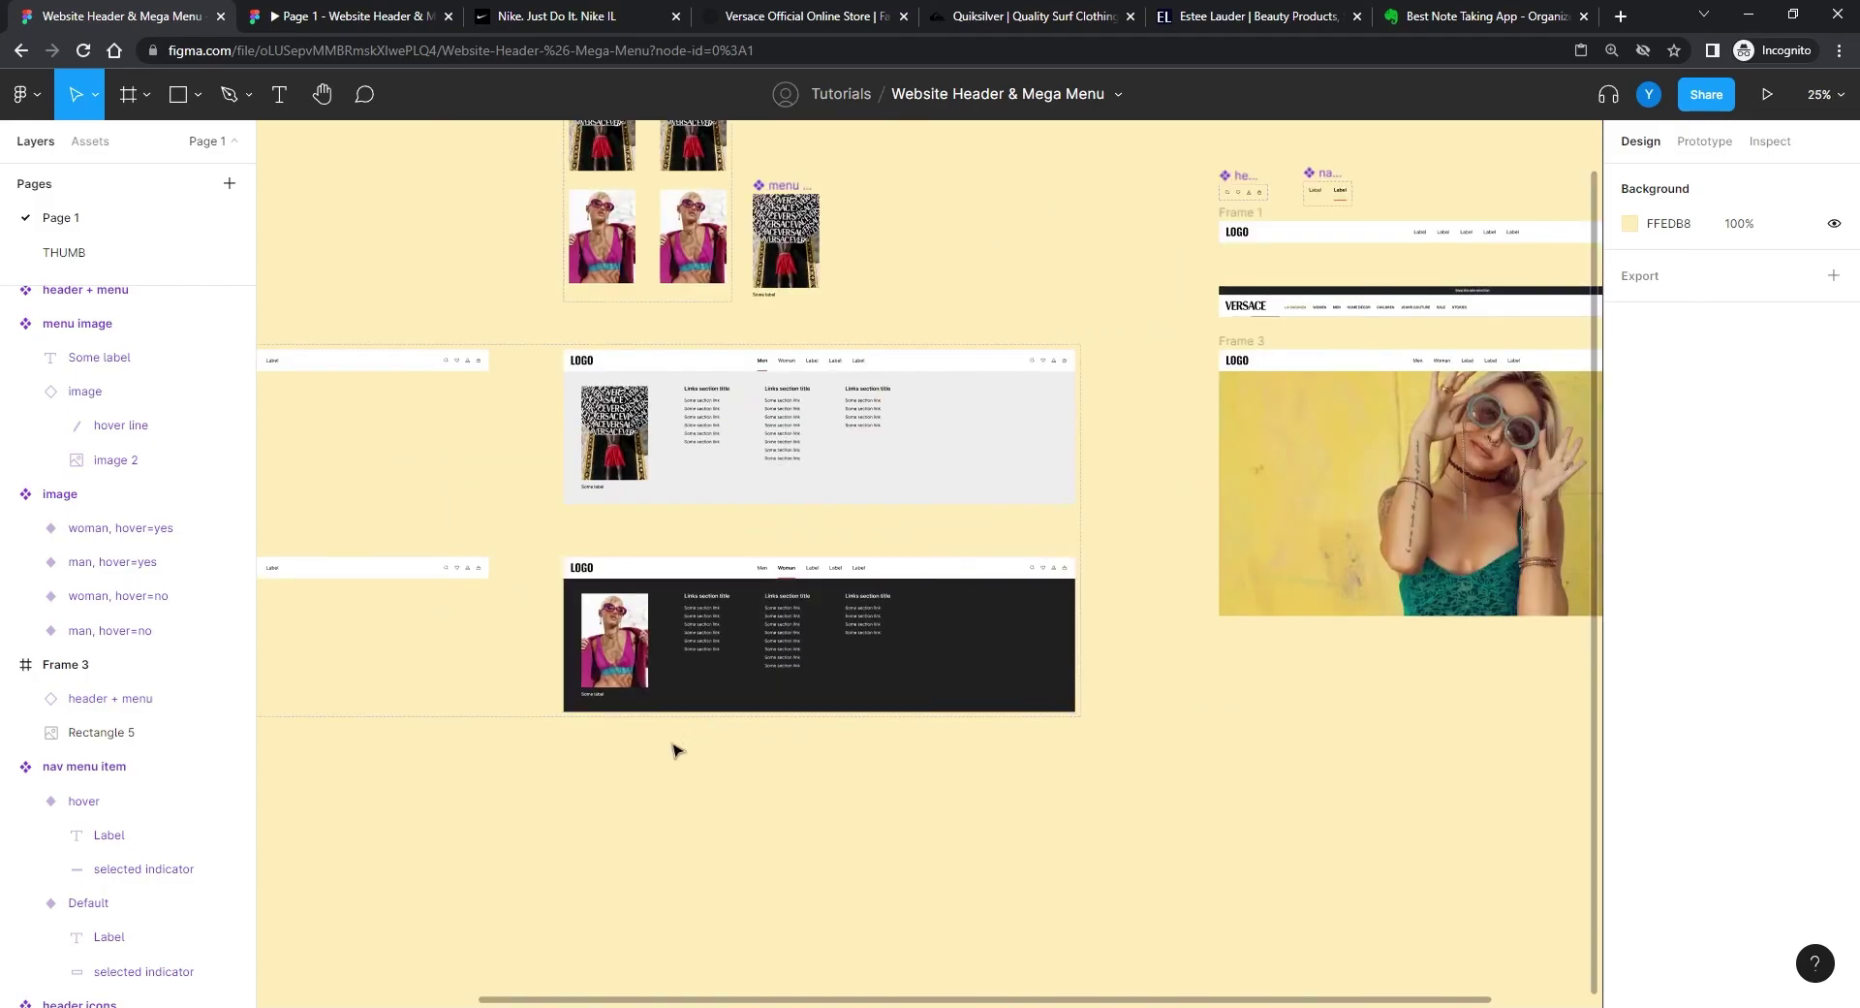
scroll(620, 785, "up", 1)
scroll(620, 785, "left", 1)
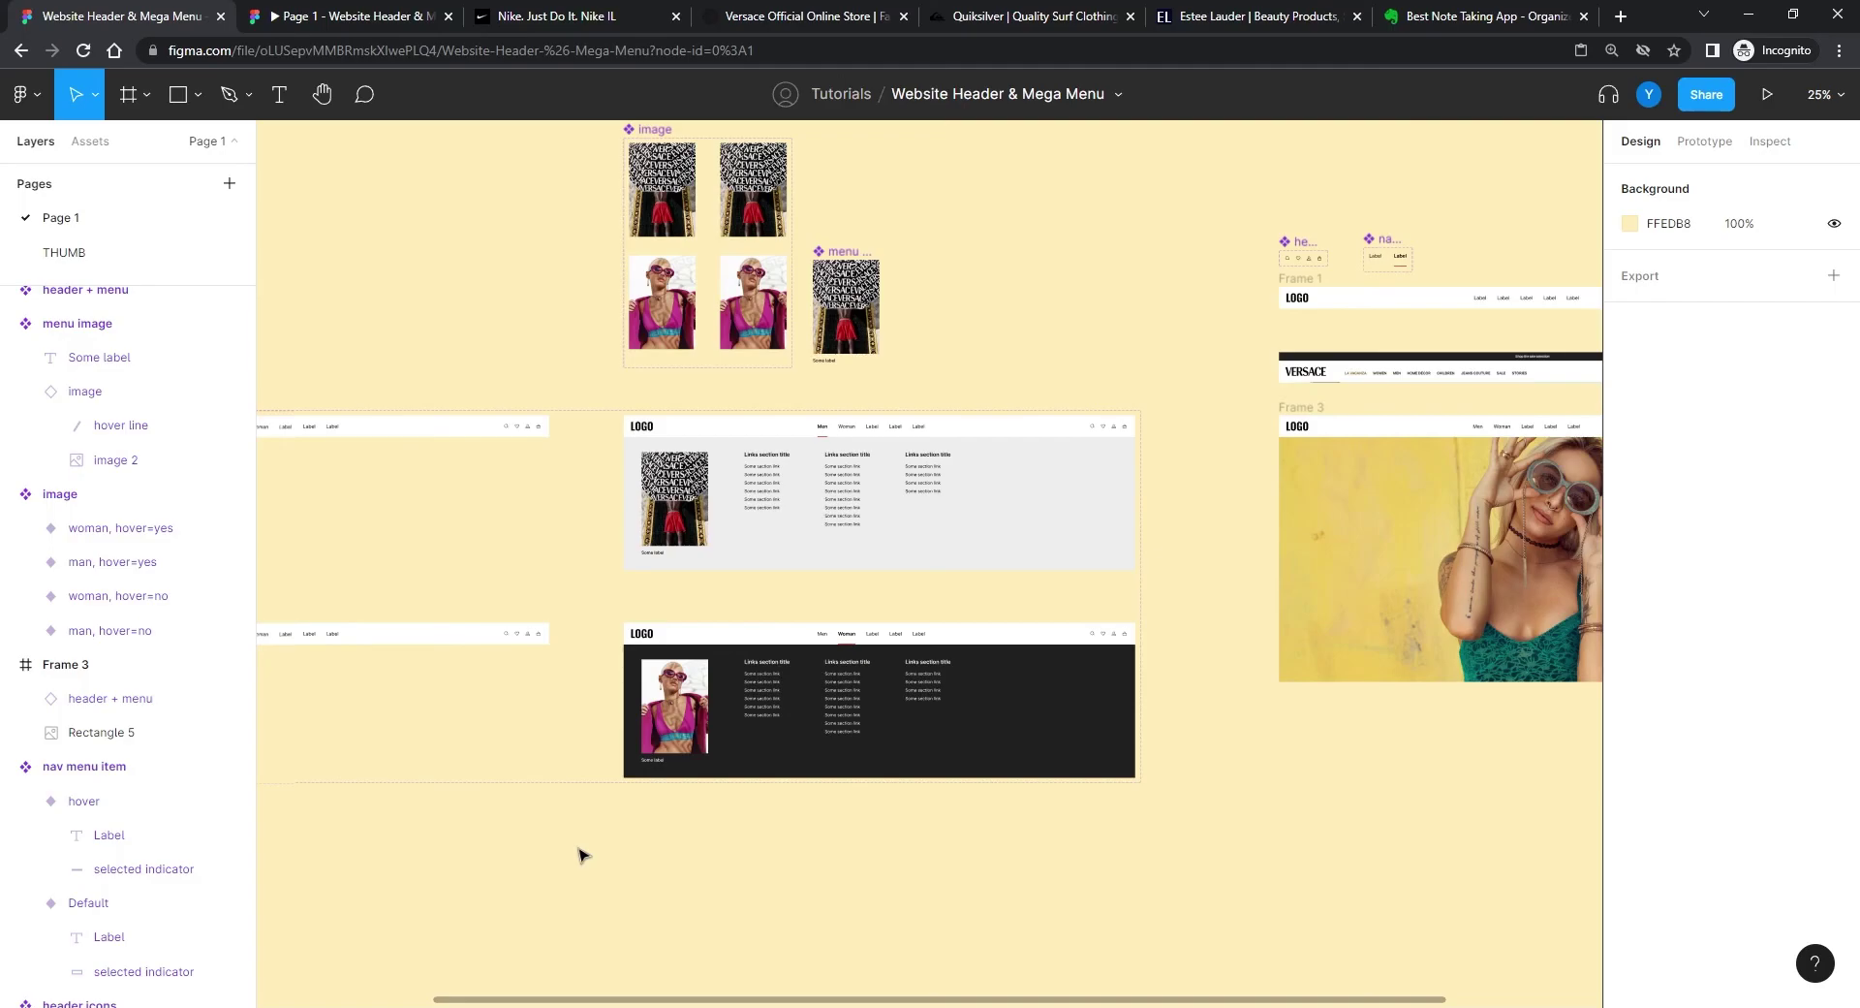
scroll(1183, 718, "up", 5)
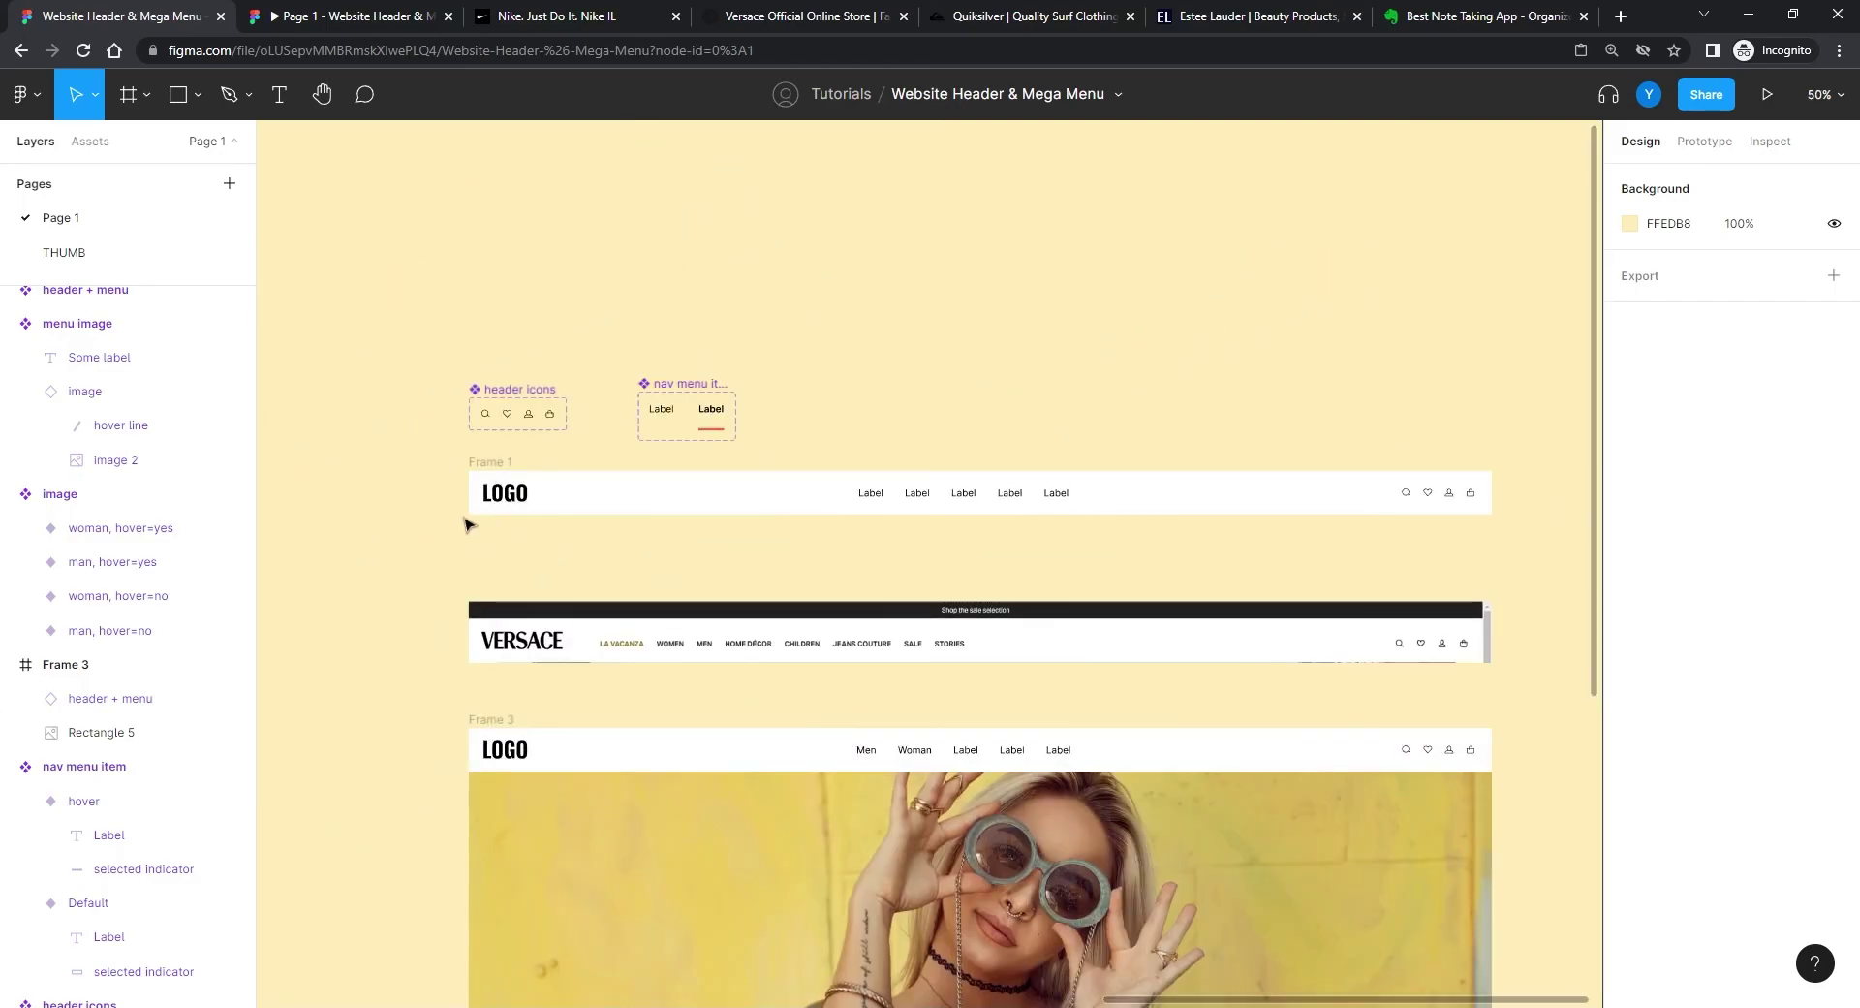
scroll(581, 494, "left", 5)
scroll(581, 494, "up", 1)
Step: Nudge the header icons component up to Y -830, then zoom out and deselect it
left_click(718, 424)
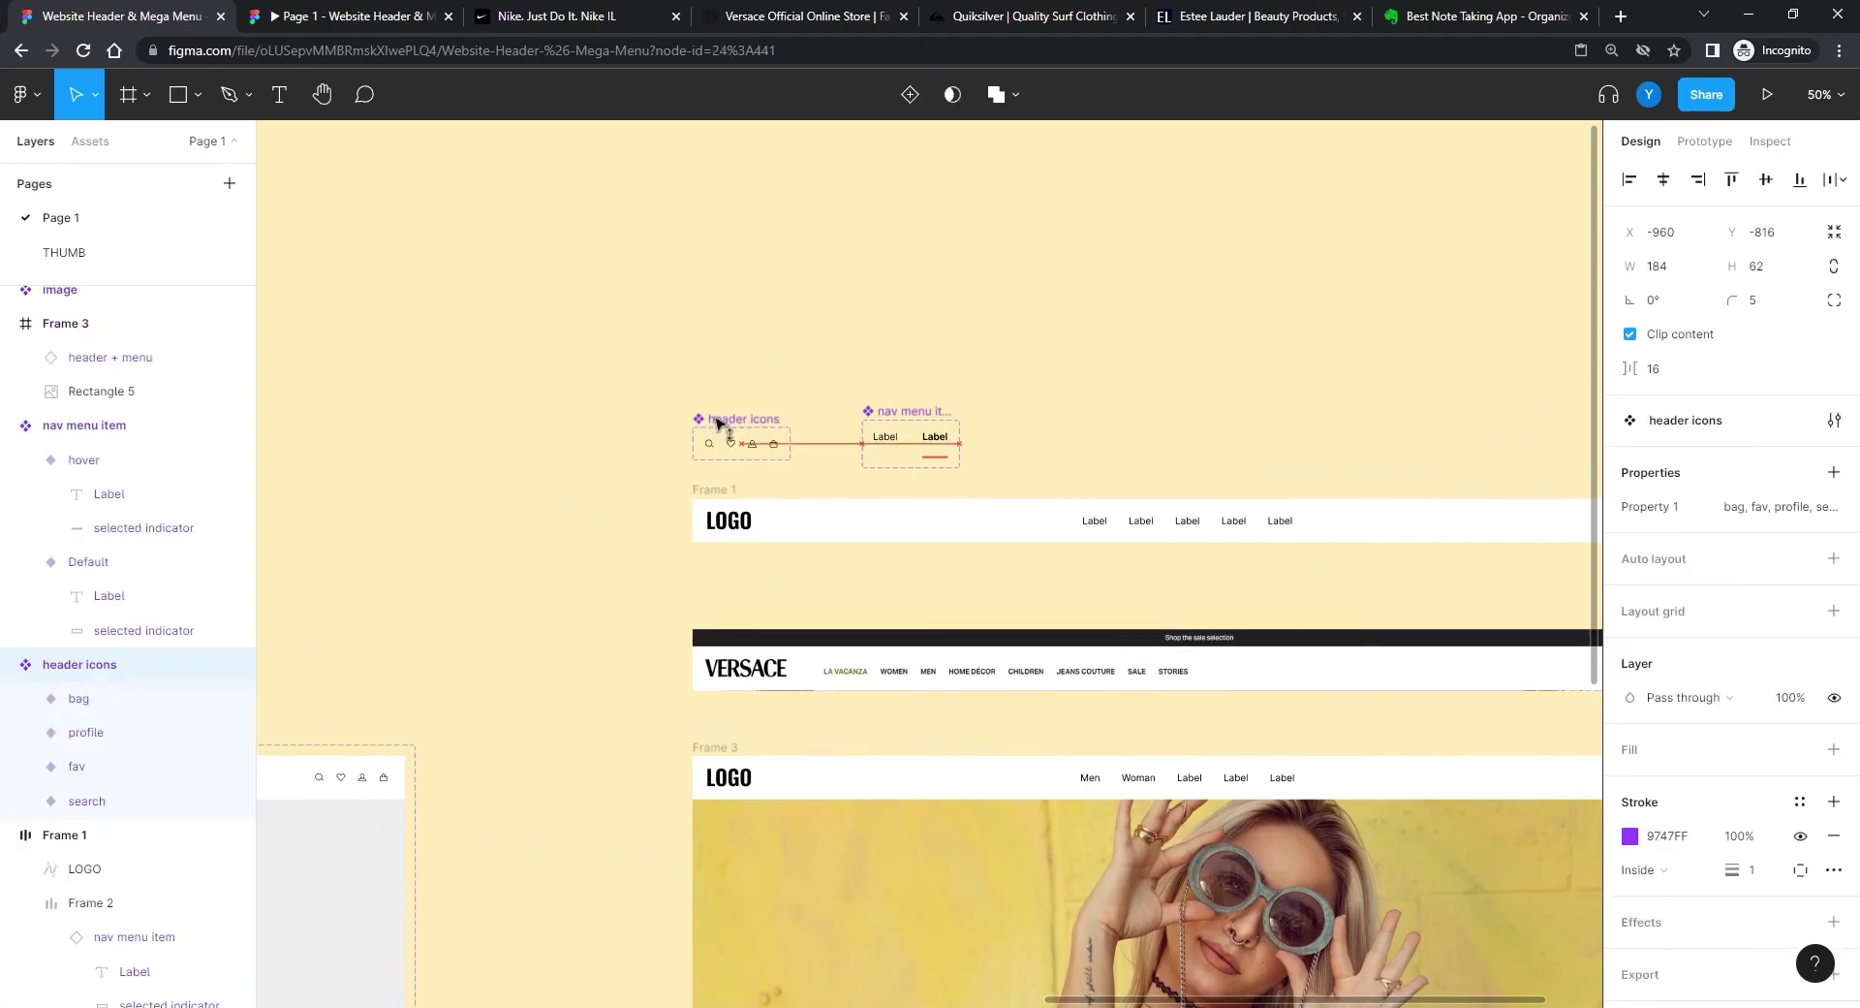
left_click_drag(718, 423, 718, 417)
left_click_drag(527, 518, 992, 450)
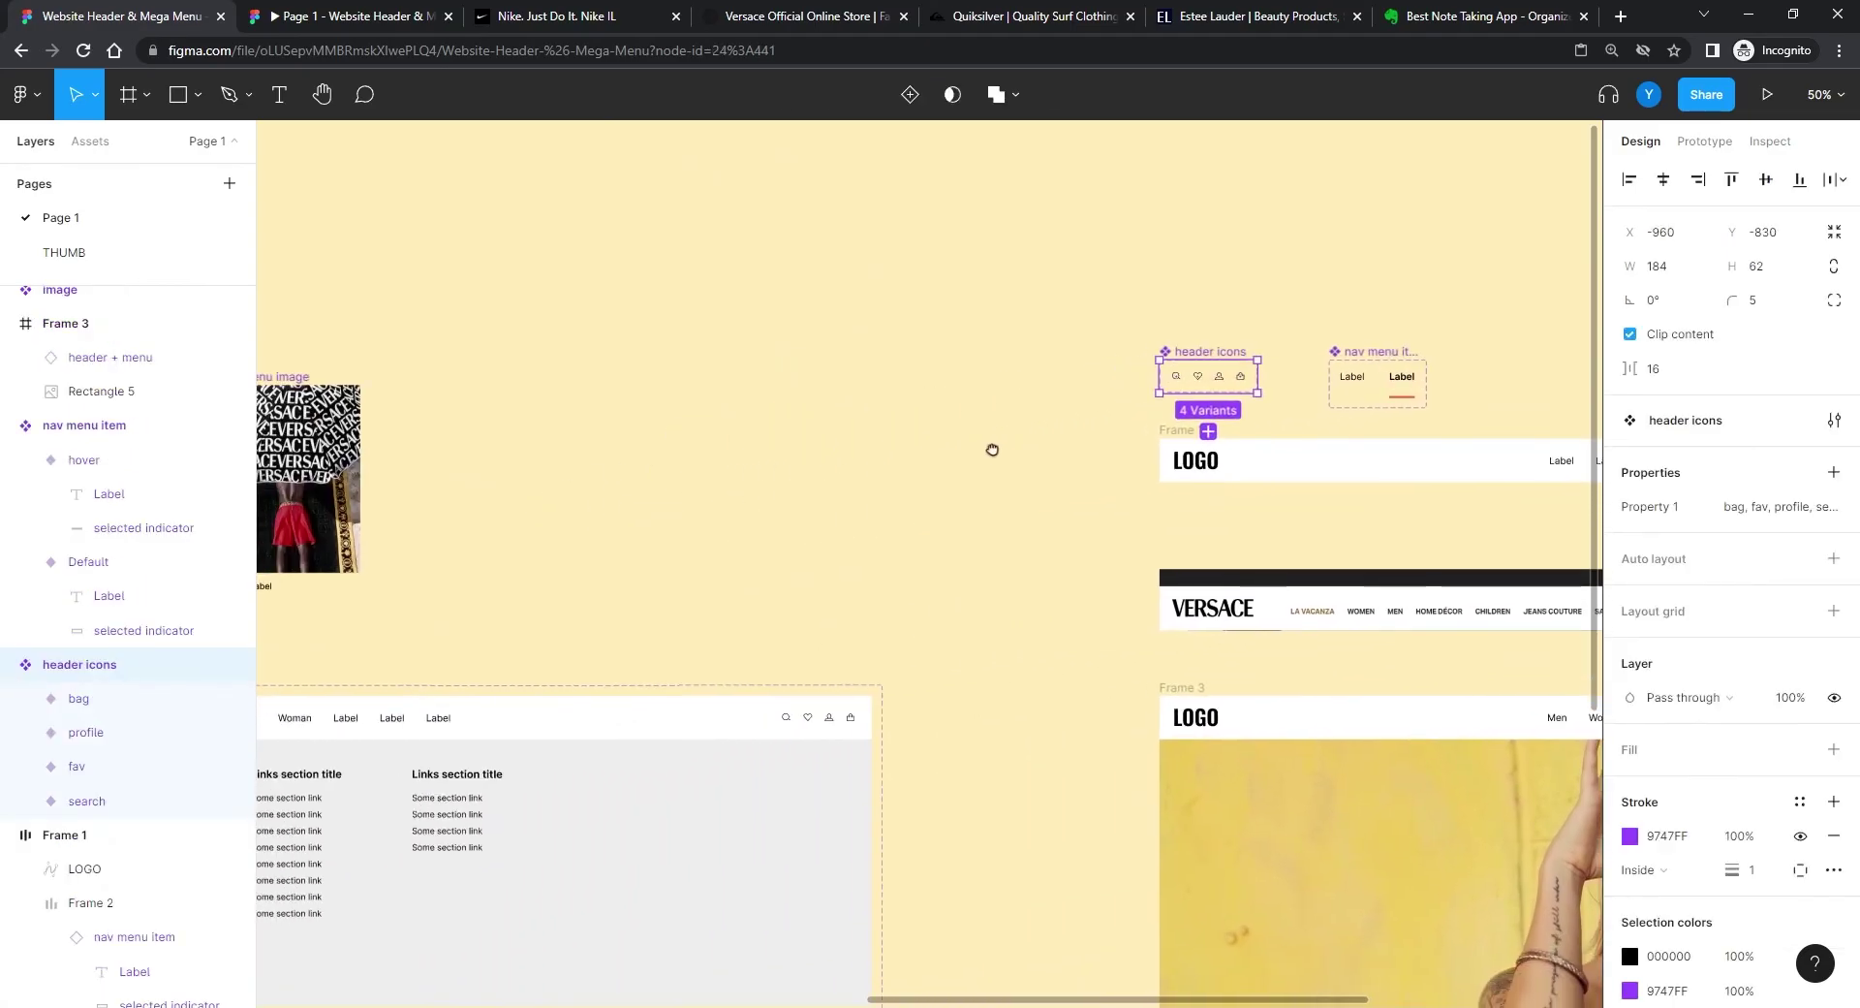
key("shift+0")
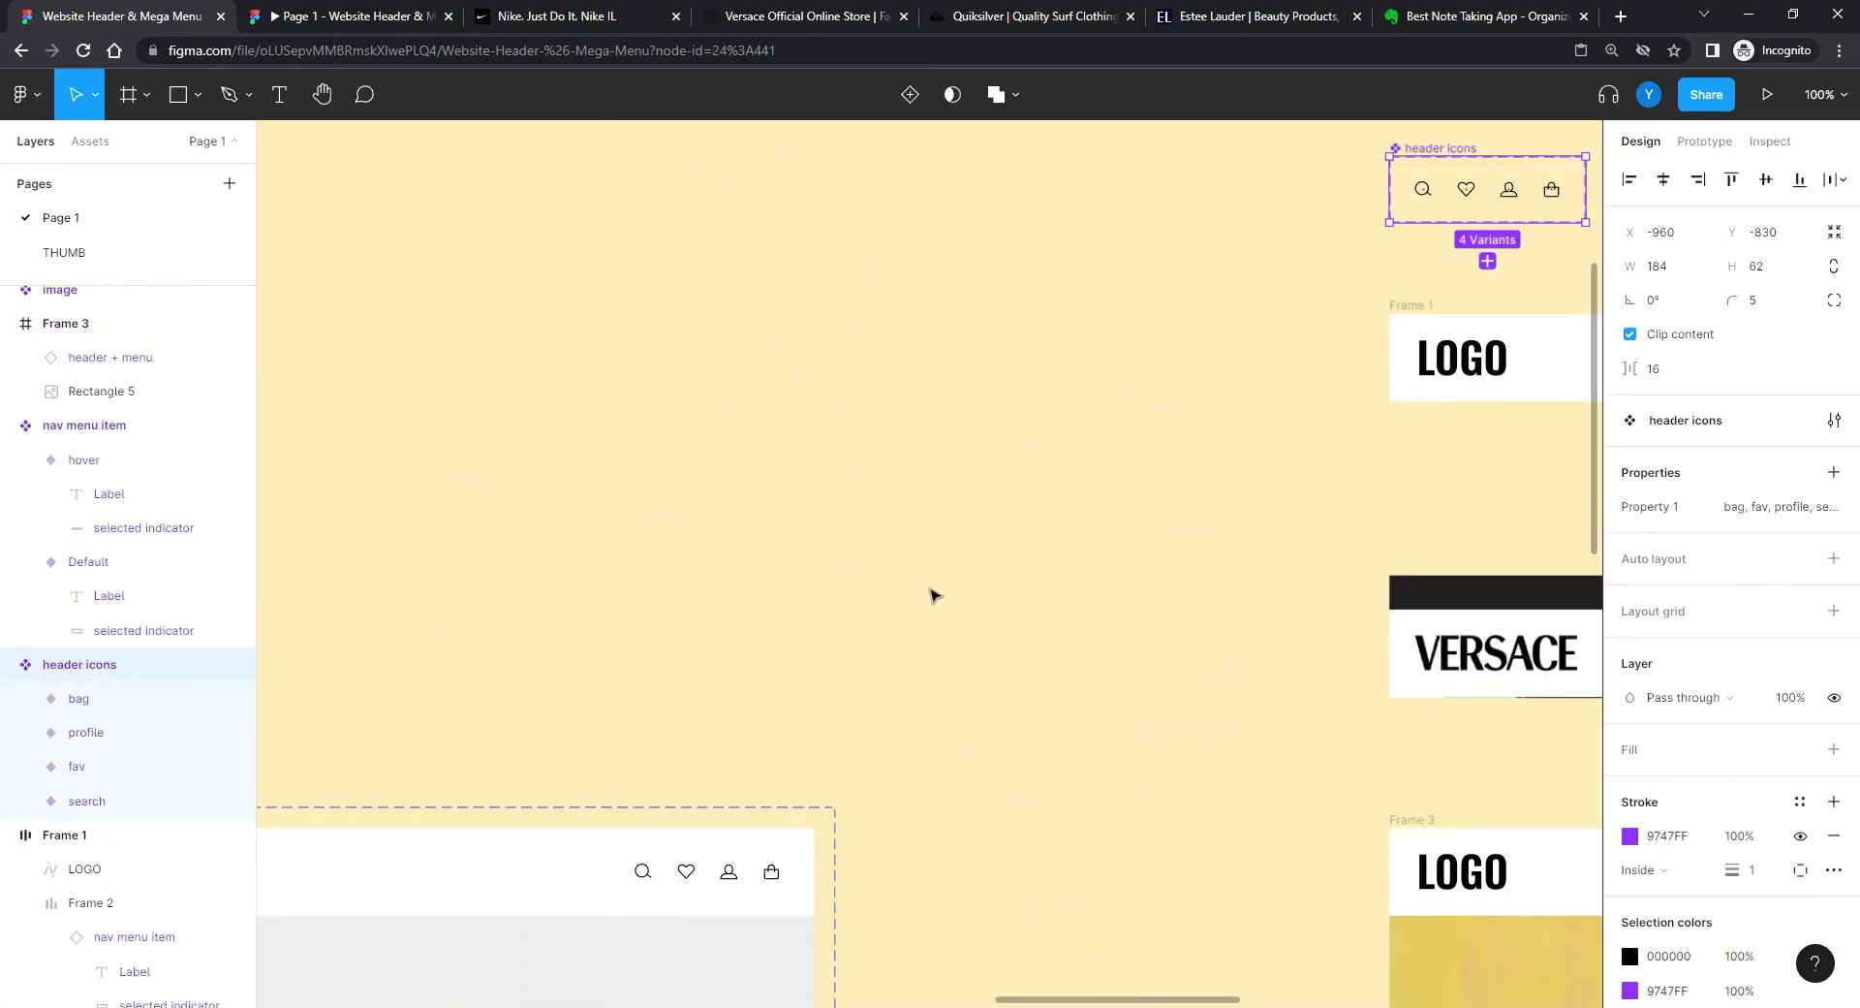
key("shift+1")
left_click(898, 565)
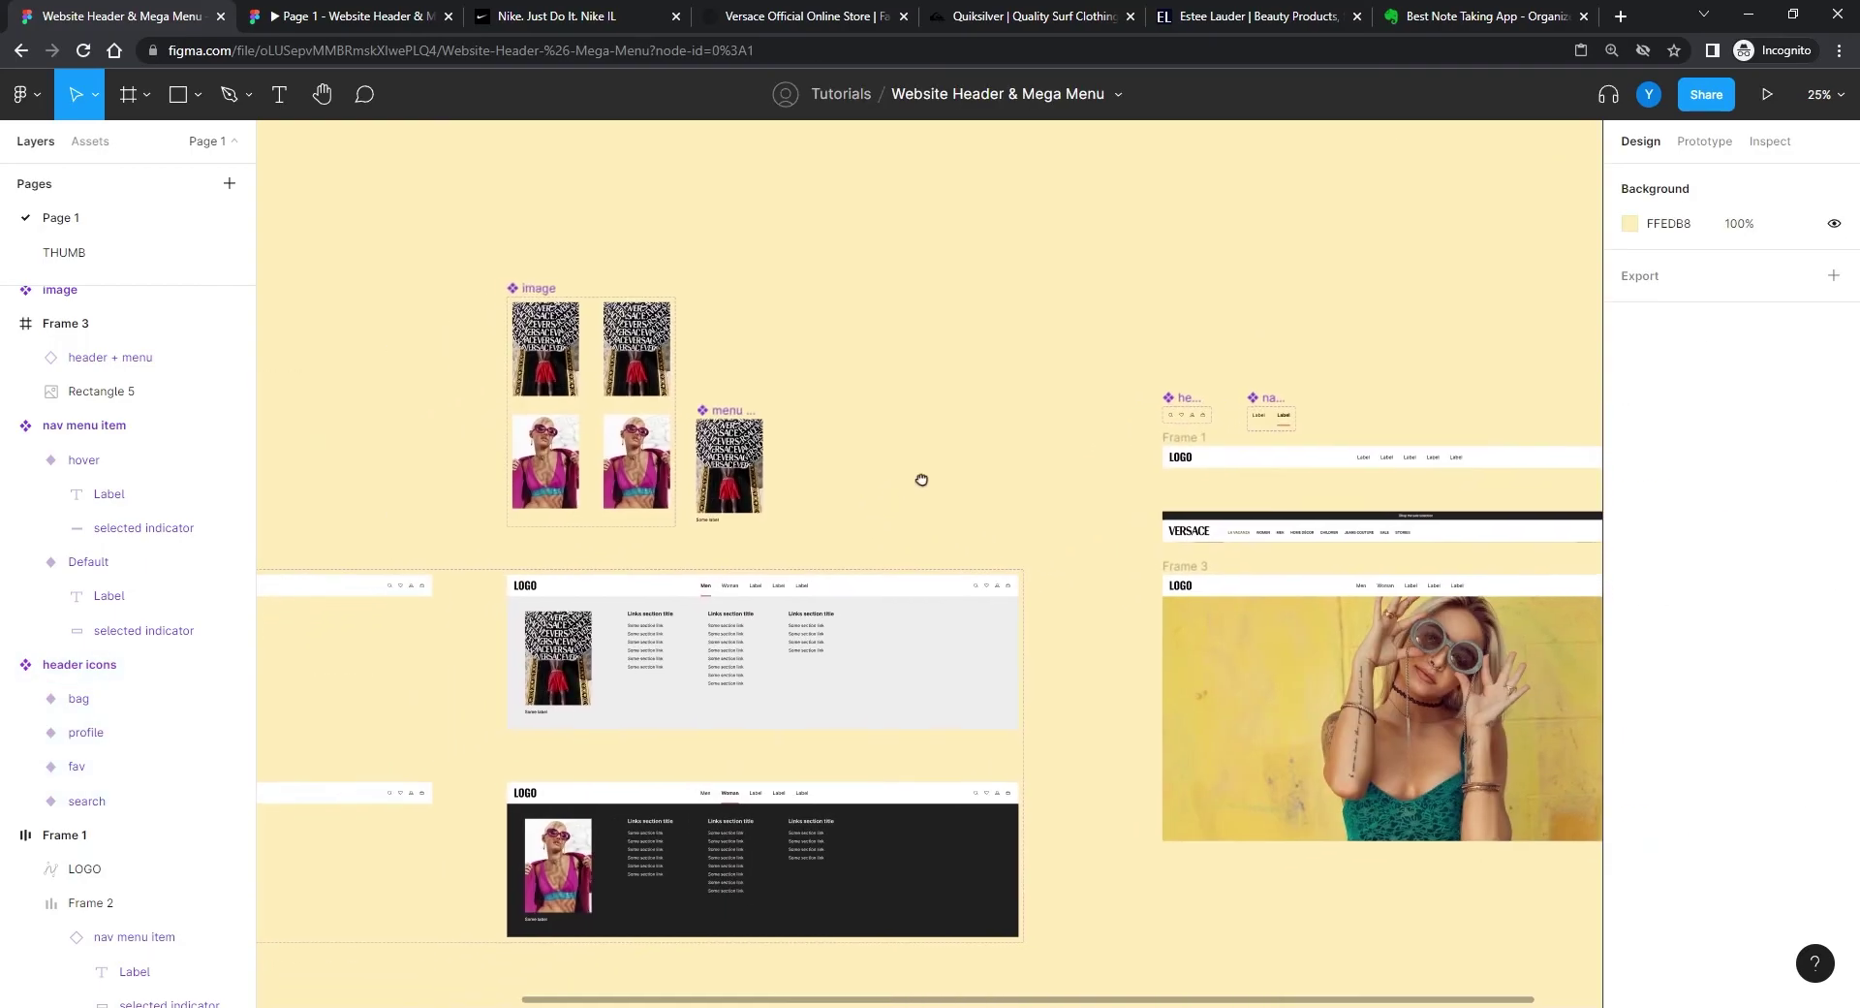
left_click_drag(922, 479, 1102, 409)
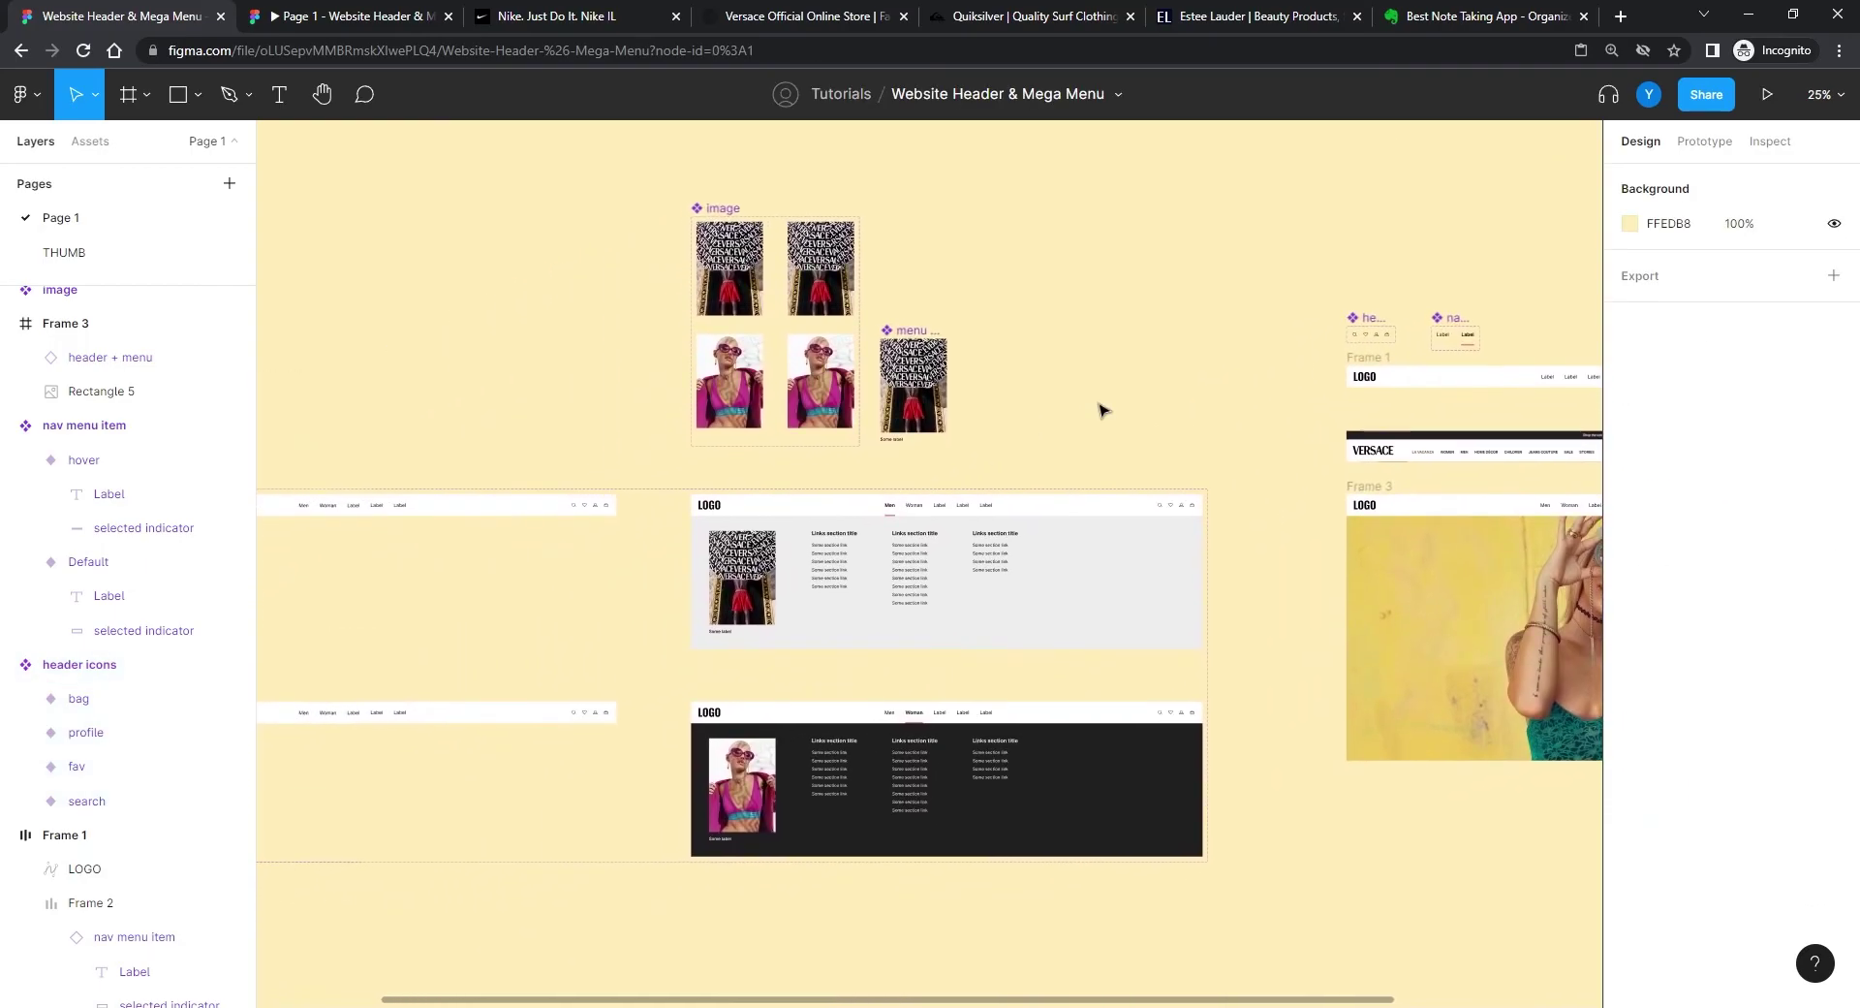